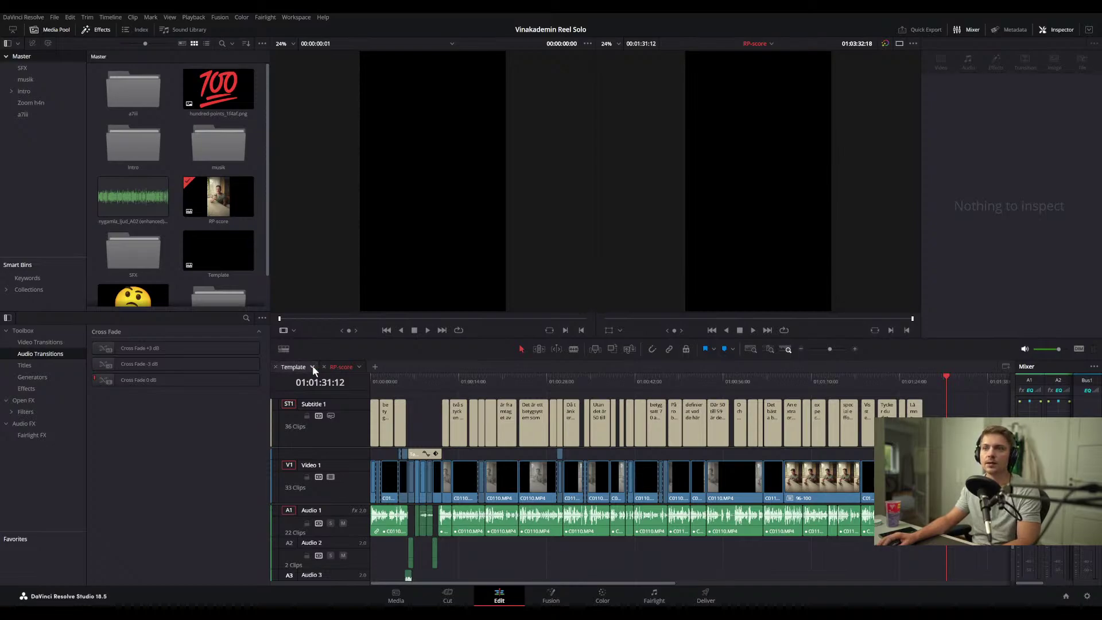
- Look through the project's media bins, including SFX, musik and Intro
{"action": "scroll", "coordinate": [208, 254], "scroll_direction": "down", "scroll_amount": 2}
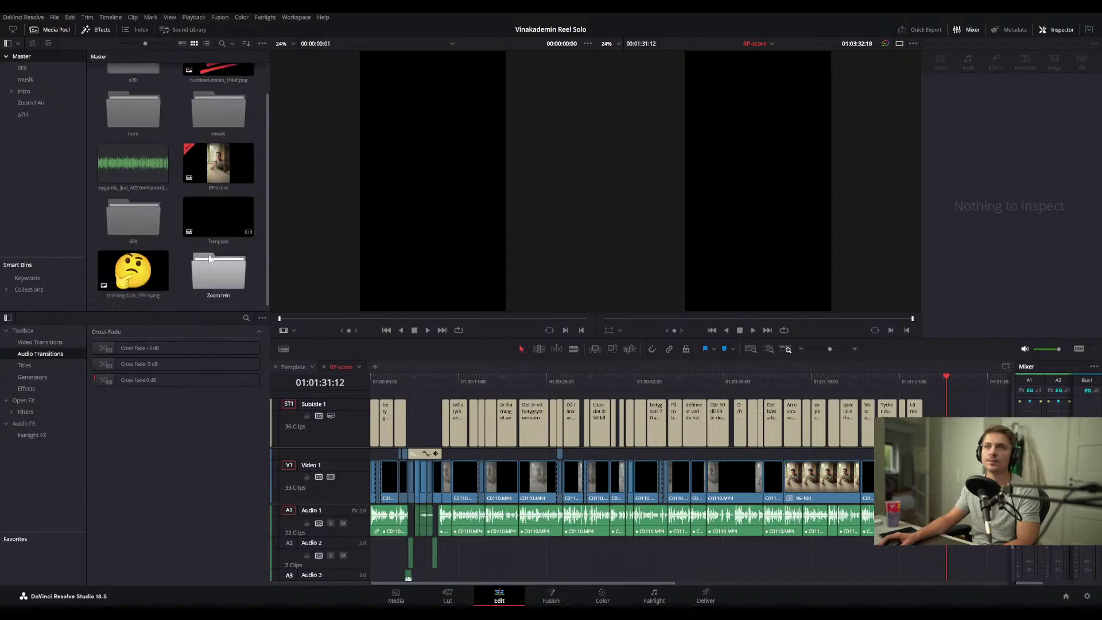
{"action": "scroll", "coordinate": [208, 254], "scroll_direction": "up", "scroll_amount": 2}
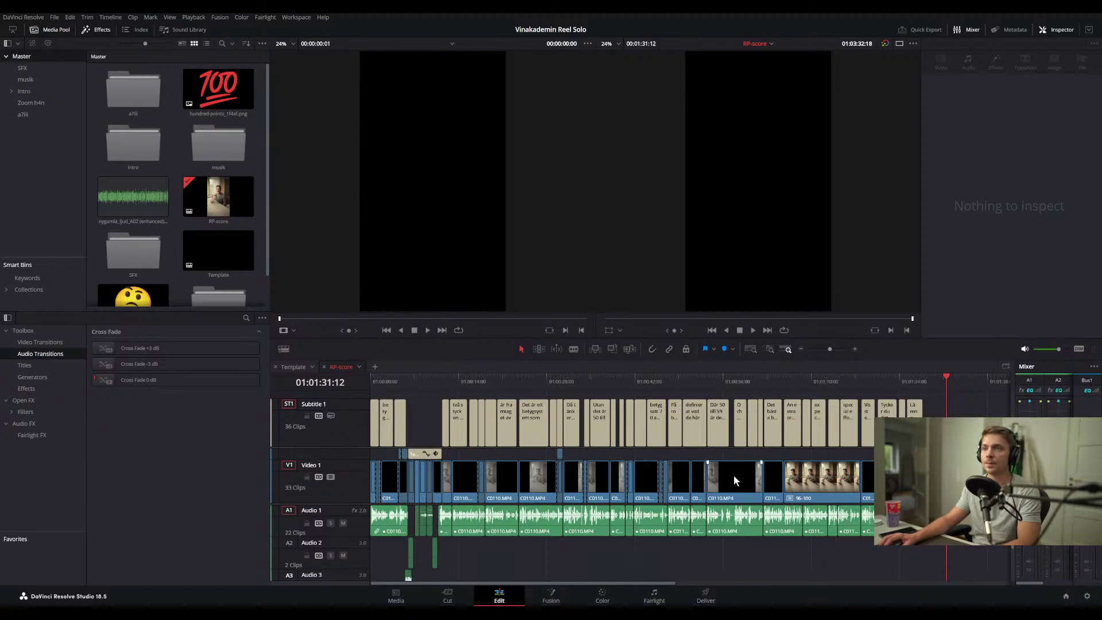
{"action": "scroll", "coordinate": [754, 447], "scroll_direction": "down", "scroll_amount": 3}
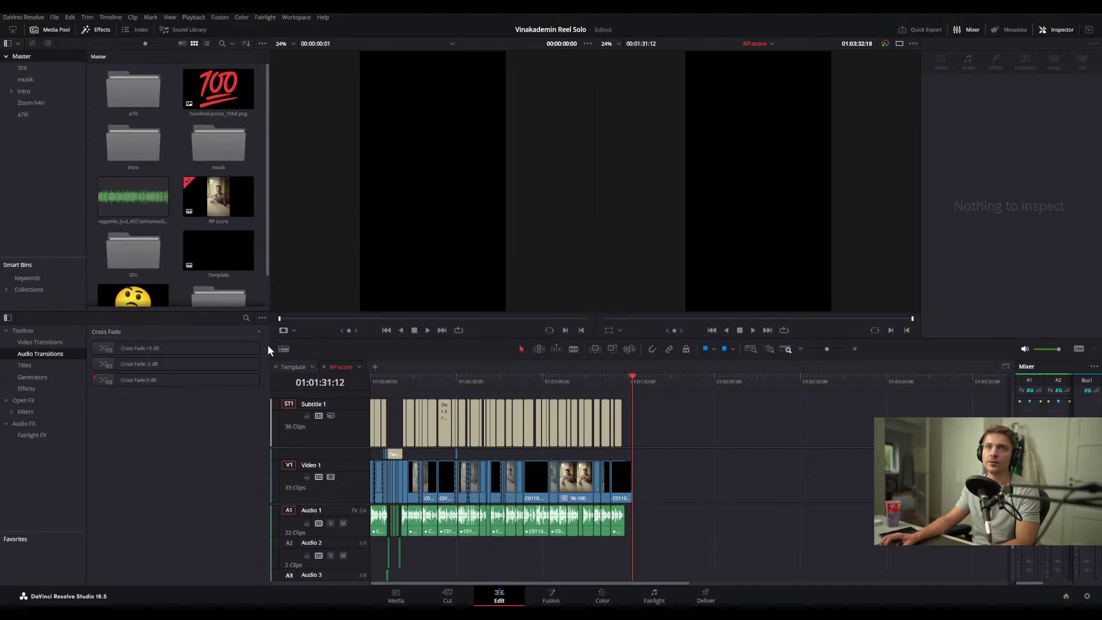
{"action": "scroll", "coordinate": [144, 219], "scroll_direction": "down", "scroll_amount": 1}
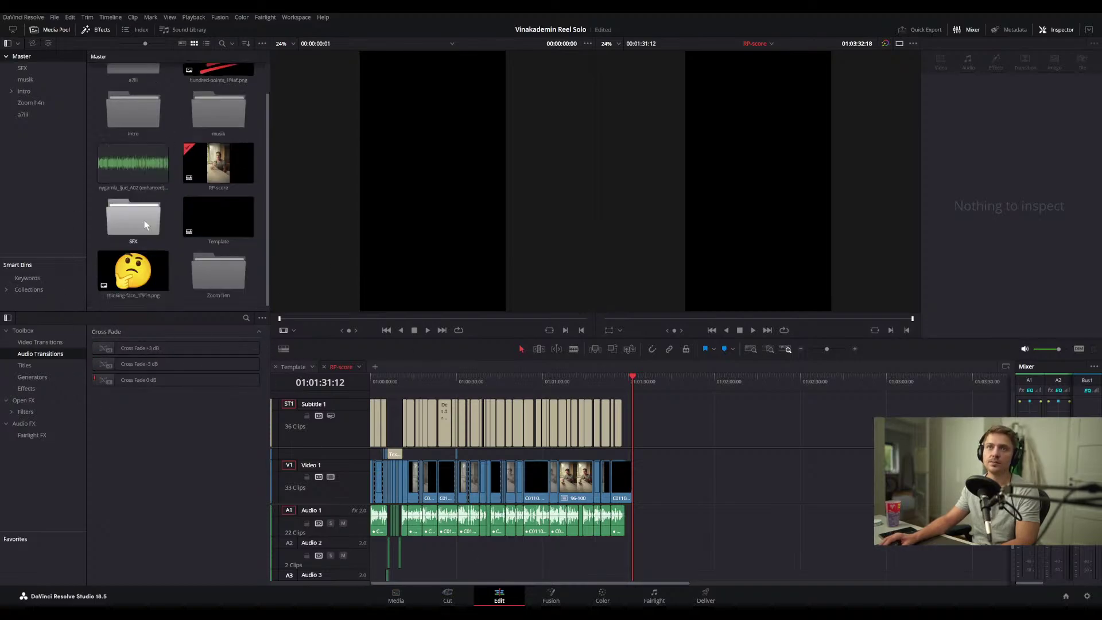
{"action": "scroll", "coordinate": [144, 219], "scroll_direction": "up", "scroll_amount": 1}
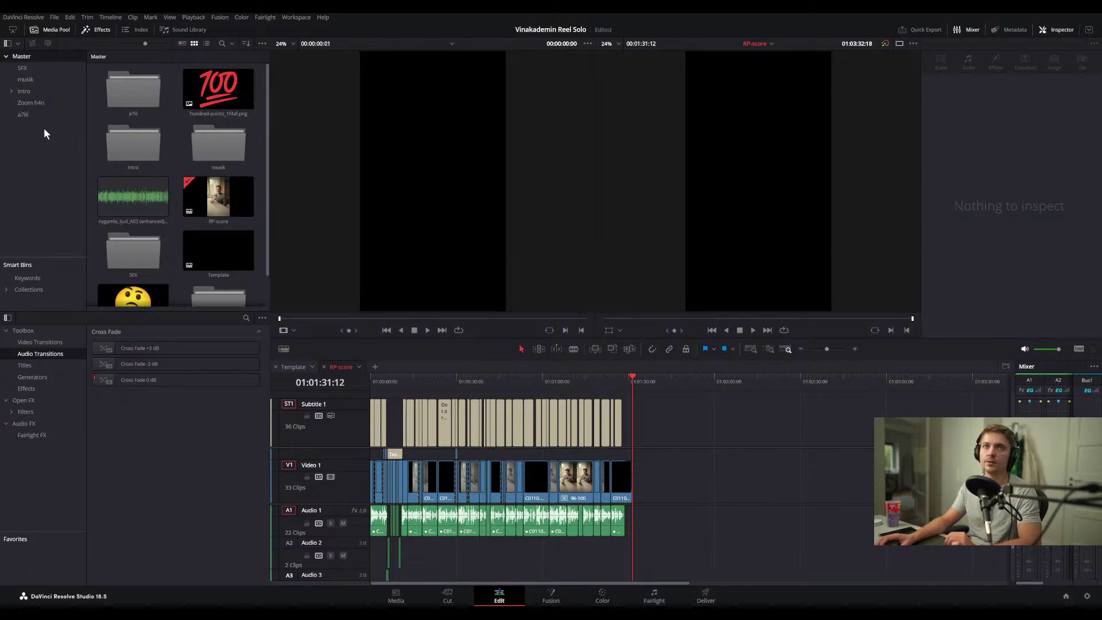
{"action": "left_click", "coordinate": [33, 69]}
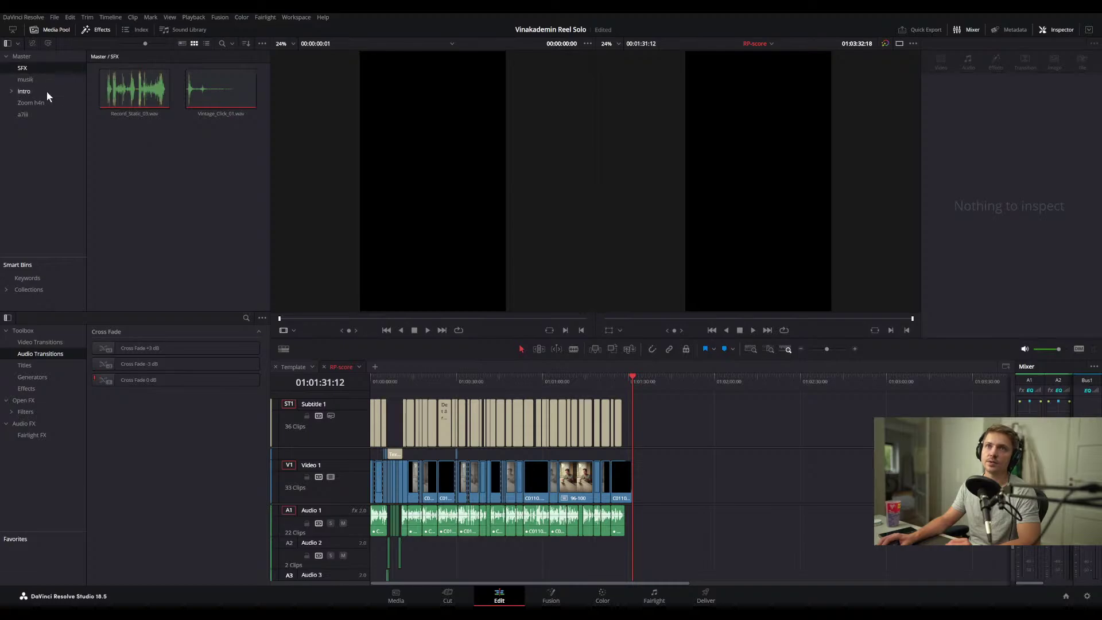
{"action": "left_click", "coordinate": [42, 92]}
{"action": "left_click", "coordinate": [46, 77]}
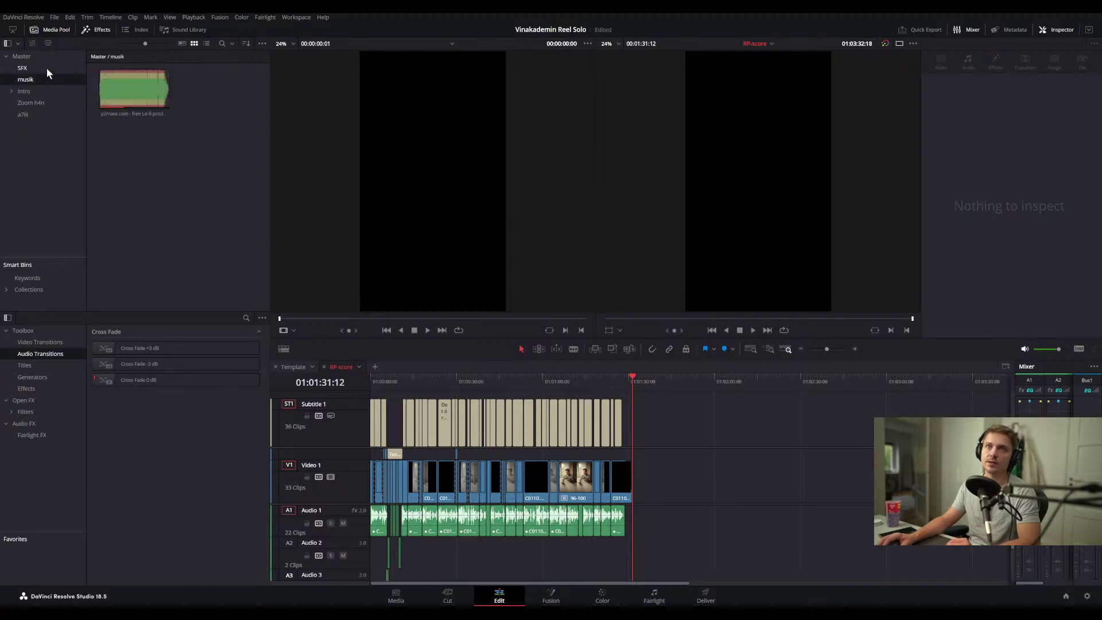
{"action": "left_click", "coordinate": [47, 67]}
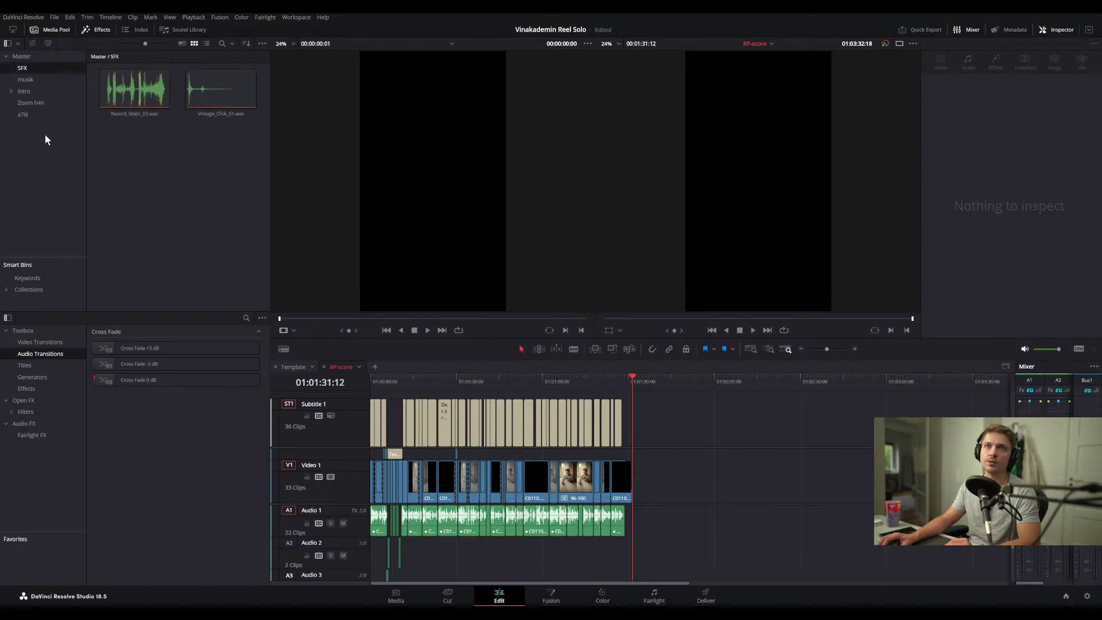
{"action": "left_click", "coordinate": [35, 91]}
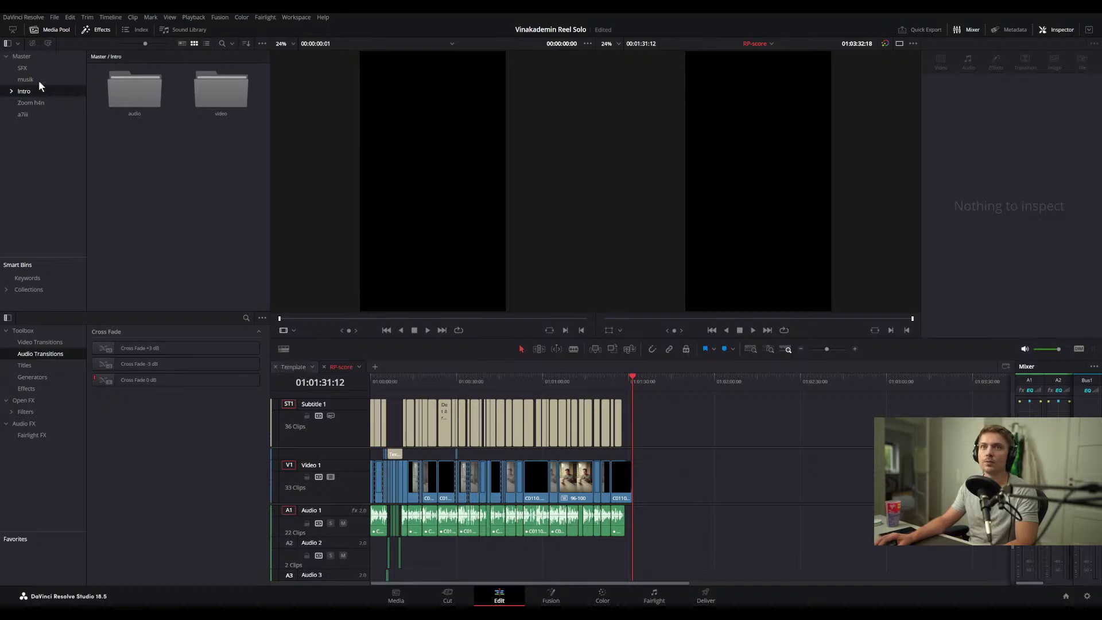
- Duplicate the Template timeline in the Master bin and open the copy
{"action": "left_click", "coordinate": [24, 57]}
{"action": "scroll", "coordinate": [172, 228], "scroll_direction": "down", "scroll_amount": 2}
{"action": "left_click", "coordinate": [207, 225]}
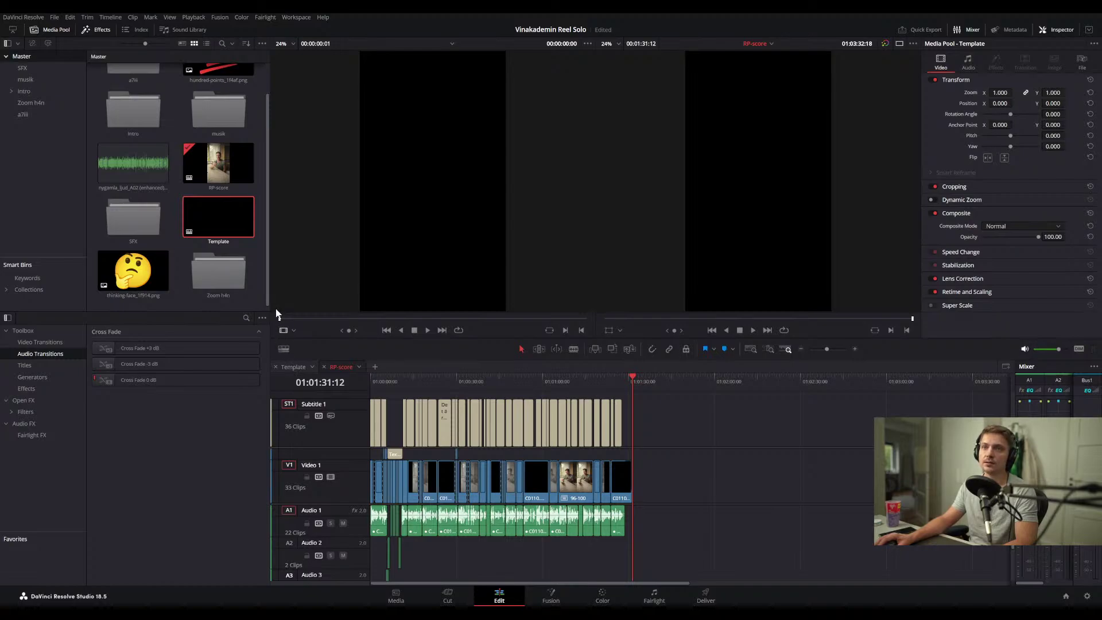
{"action": "key", "text": "ctrl+v"}
{"action": "double_click", "coordinate": [118, 273]}
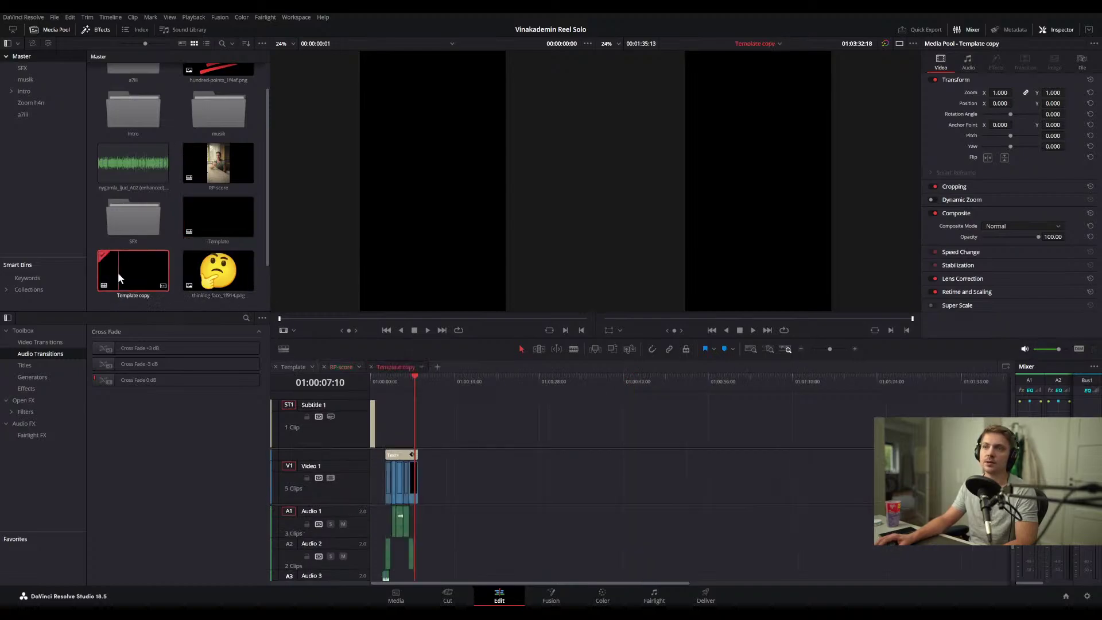
- Rename the duplicated template timeline as Aperol Spritz
{"action": "left_click", "coordinate": [115, 294]}
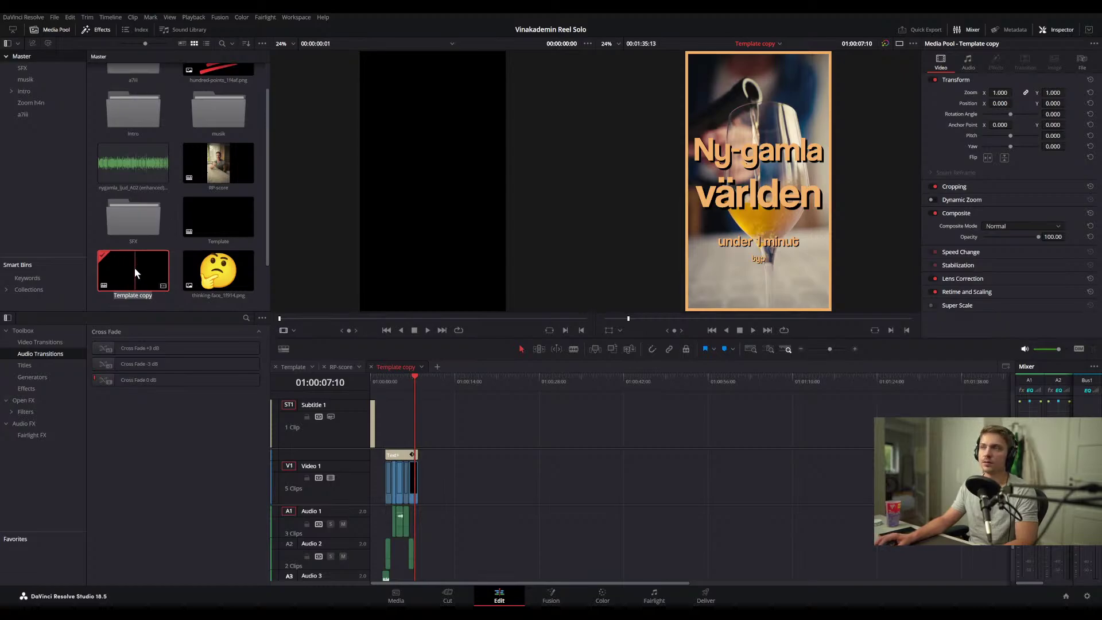
{"action": "scroll", "coordinate": [137, 195], "scroll_direction": "up", "scroll_amount": 1}
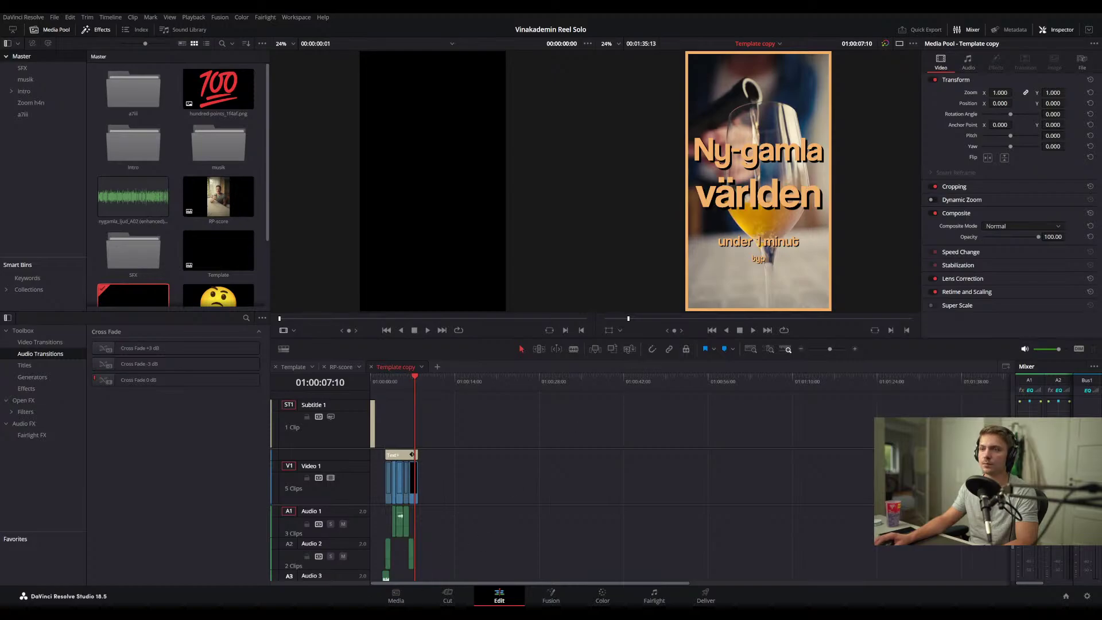
{"action": "scroll", "coordinate": [166, 301], "scroll_direction": "down", "scroll_amount": 2}
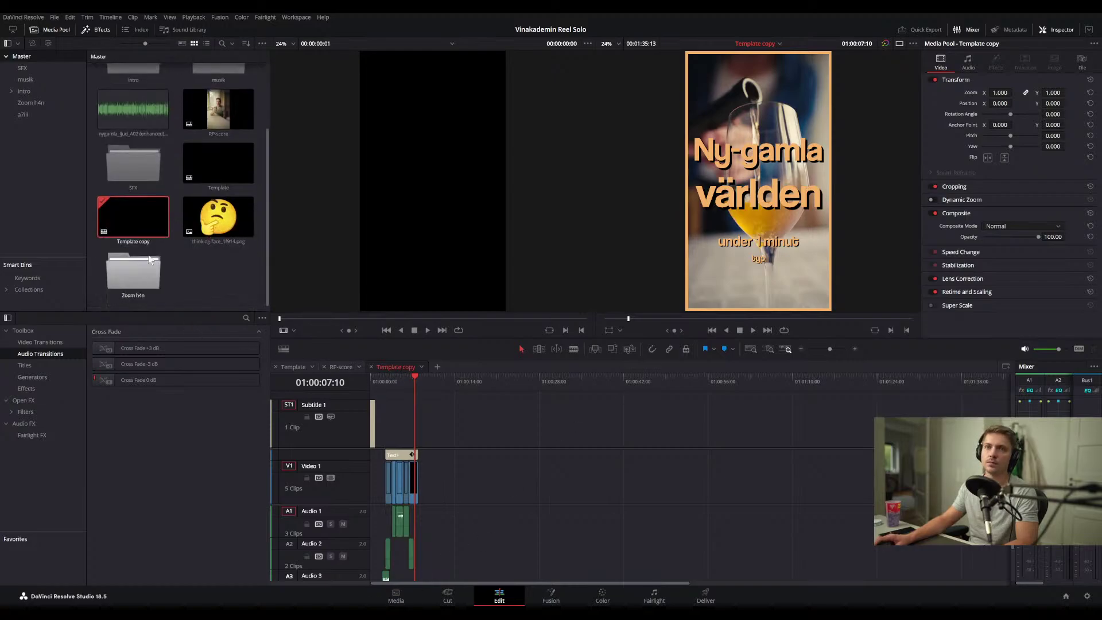
{"action": "left_click", "coordinate": [140, 239]}
{"action": "type", "text": "Aperol Spritz"}
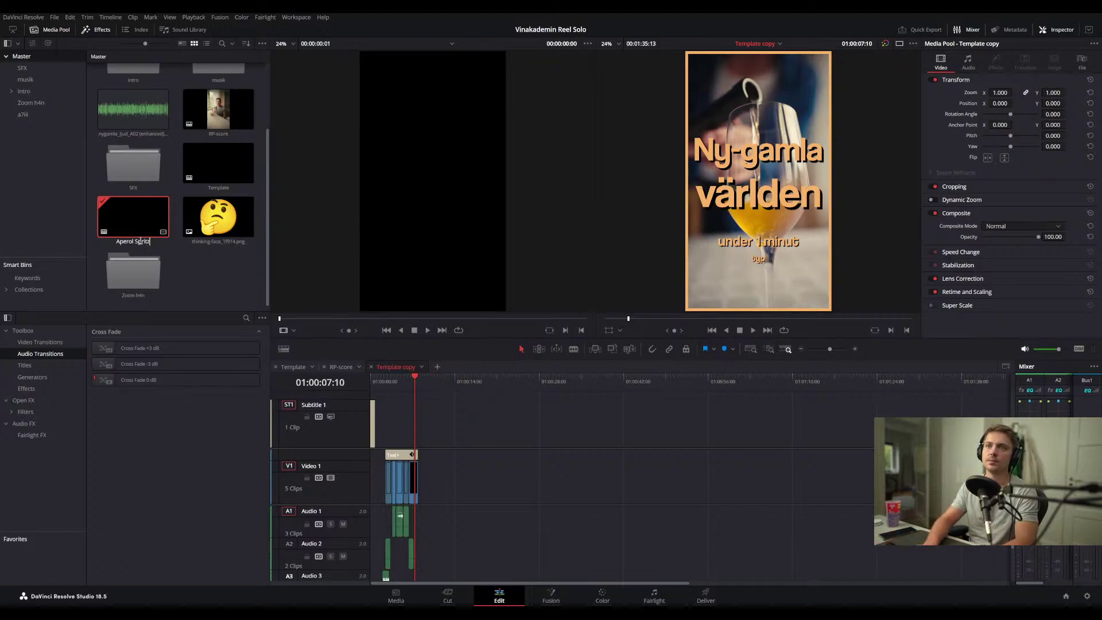
{"action": "key", "text": "Return"}
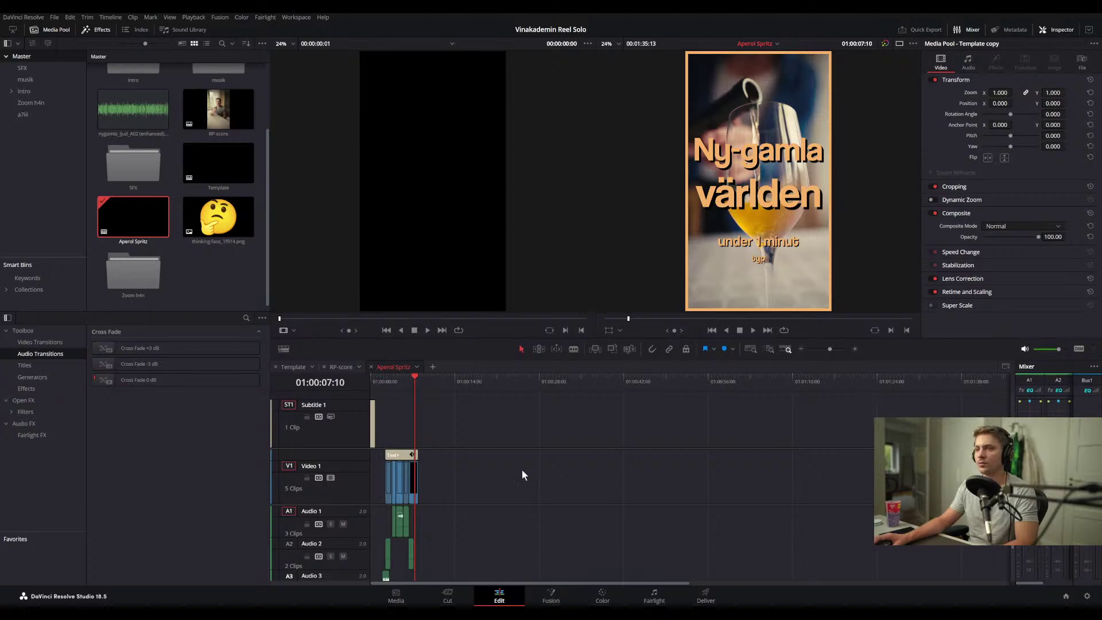
- Review the intro's titles, video and audio clips, and inspect the opening caption on the subtitle track
{"action": "left_click_drag", "start_coordinate": [409, 383], "coordinate": [399, 381]}
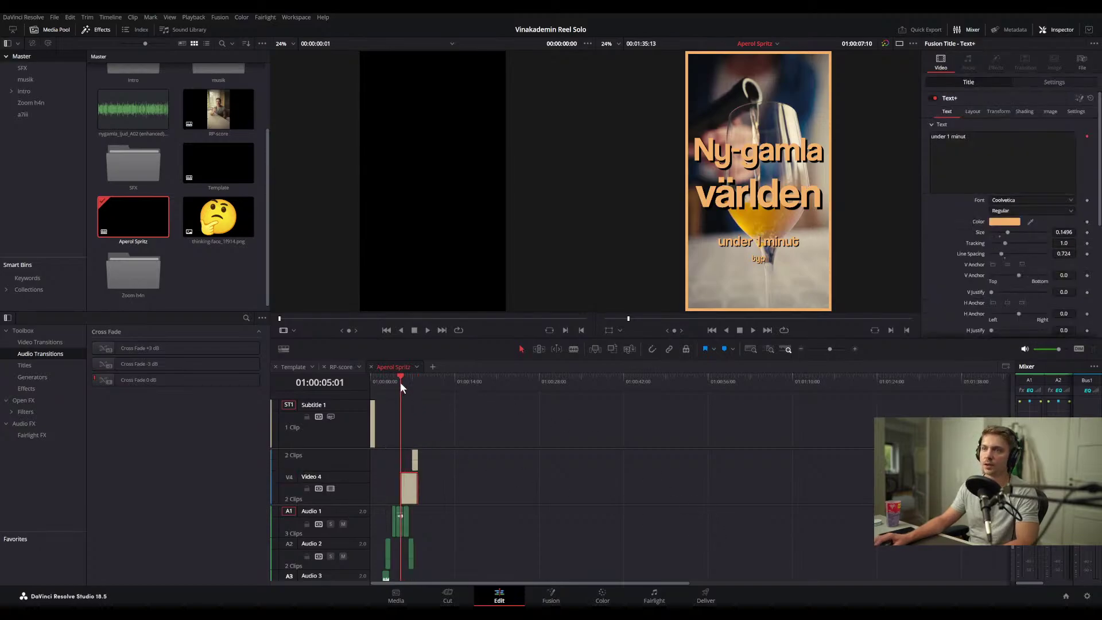
{"action": "scroll", "coordinate": [432, 474], "scroll_direction": "up", "scroll_amount": 3}
{"action": "scroll", "coordinate": [432, 474], "scroll_direction": "down", "scroll_amount": 3}
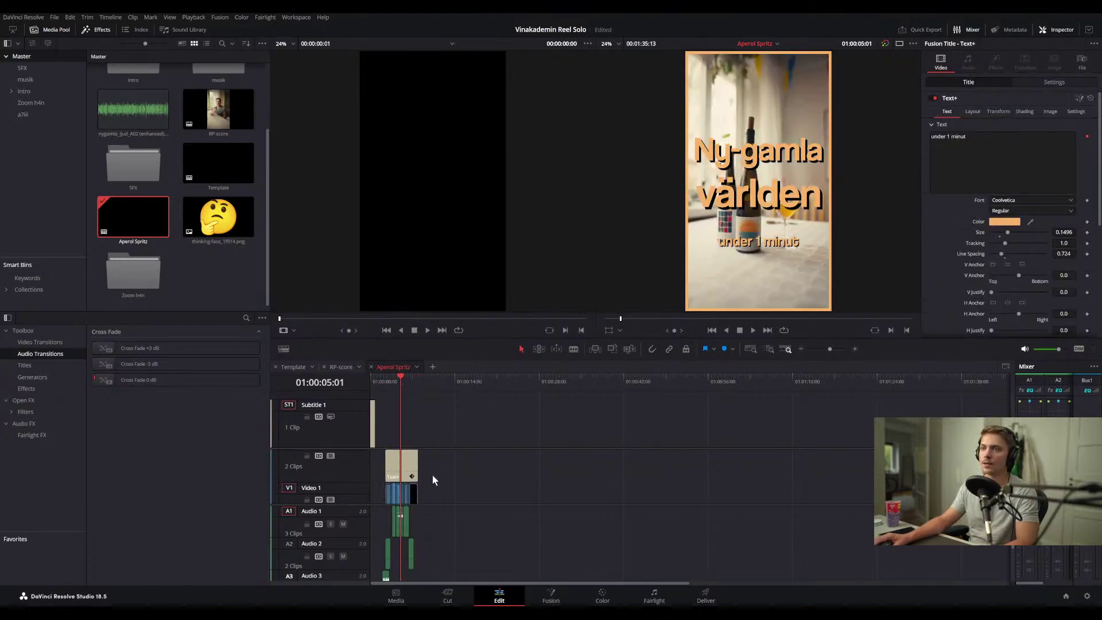
{"action": "left_click_drag", "start_coordinate": [387, 379], "coordinate": [412, 383]}
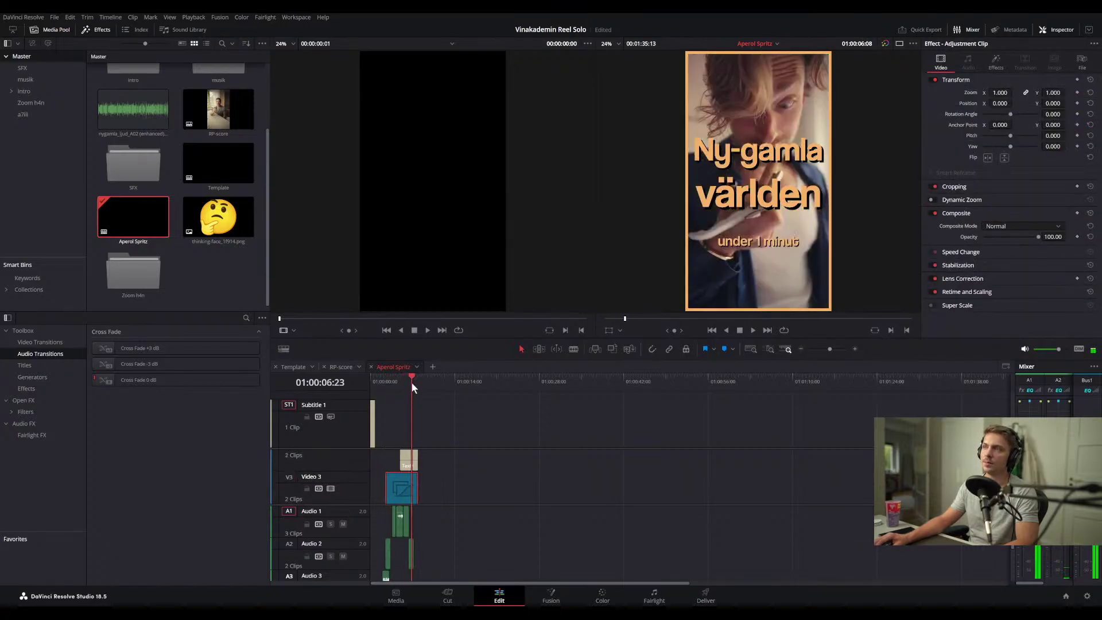
{"action": "scroll", "coordinate": [437, 481], "scroll_direction": "down", "scroll_amount": 2}
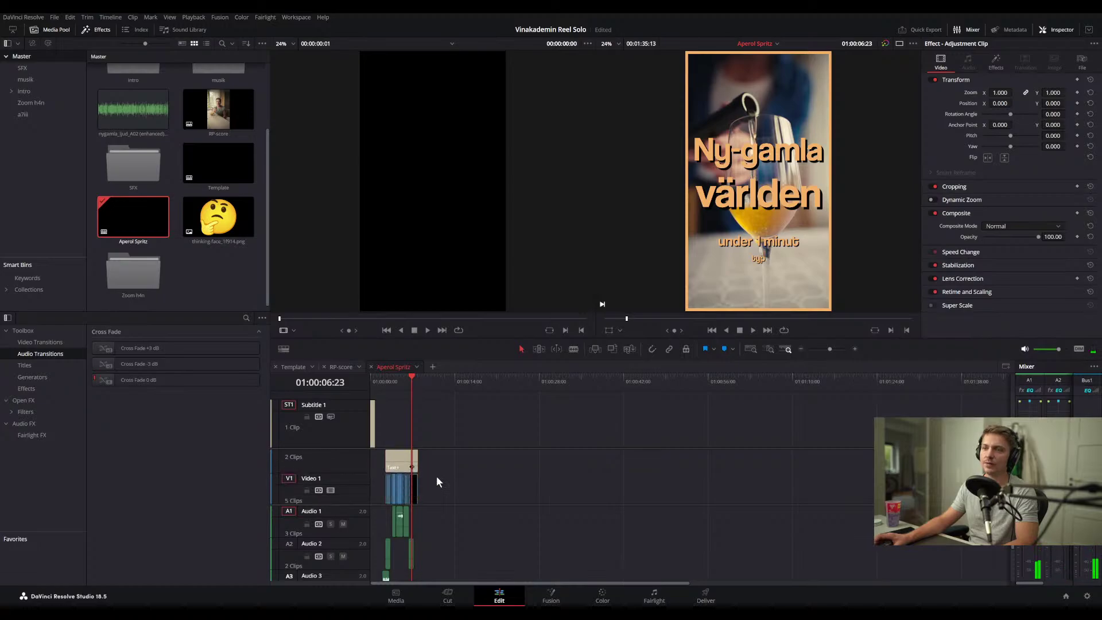
{"action": "scroll", "coordinate": [402, 542], "scroll_direction": "down", "scroll_amount": 2}
{"action": "scroll", "coordinate": [408, 535], "scroll_direction": "up", "scroll_amount": 2}
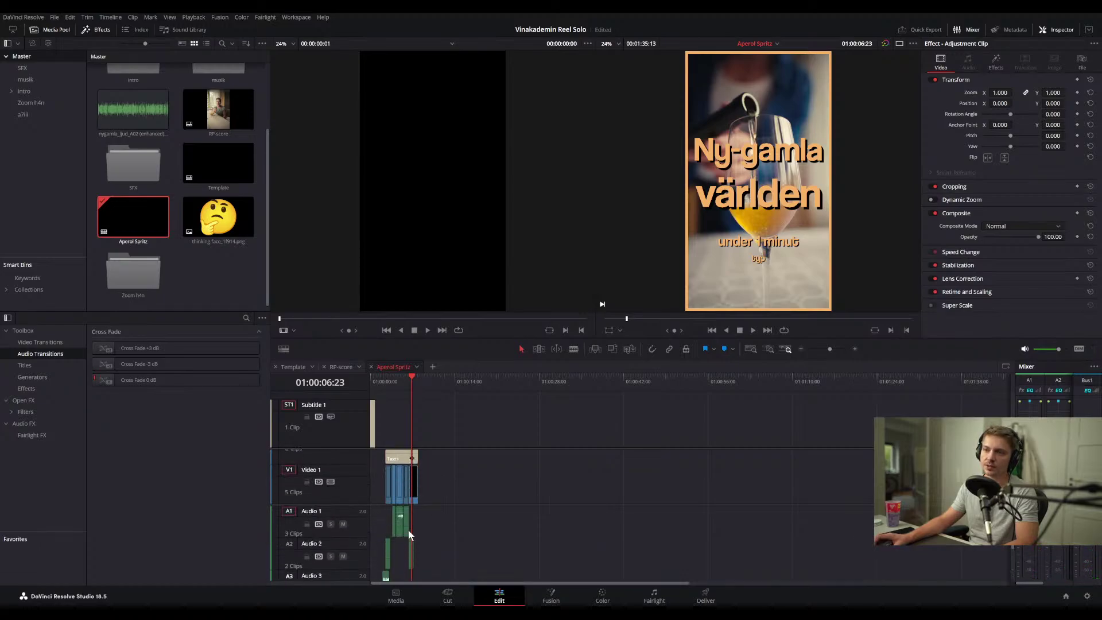
{"action": "scroll", "coordinate": [428, 464], "scroll_direction": "up", "scroll_amount": 2}
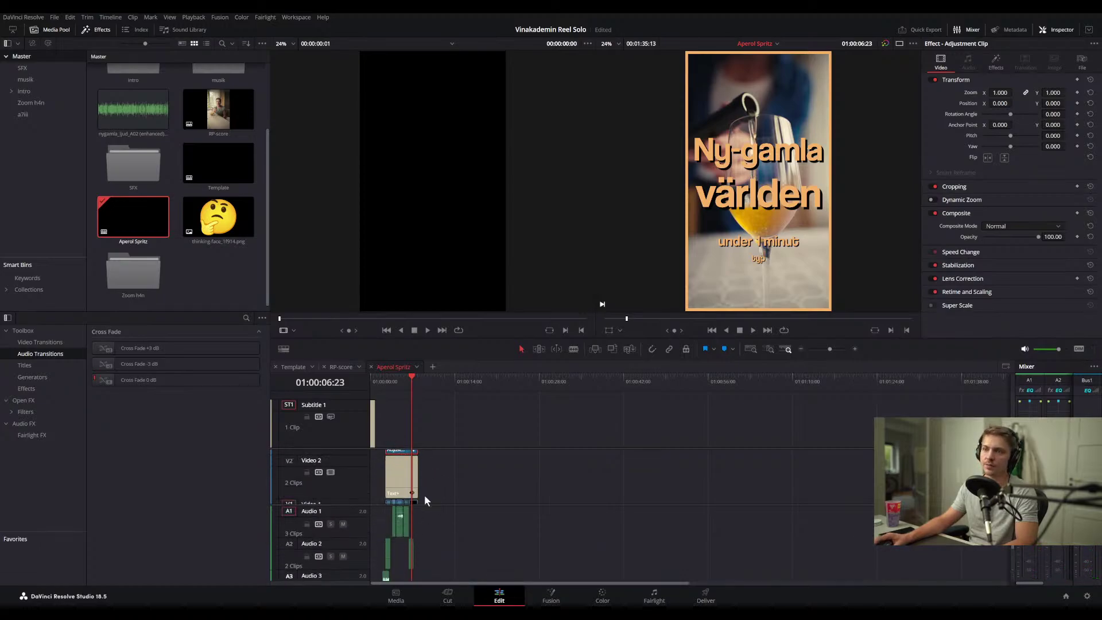
{"action": "left_click_drag", "start_coordinate": [377, 385], "coordinate": [371, 375]}
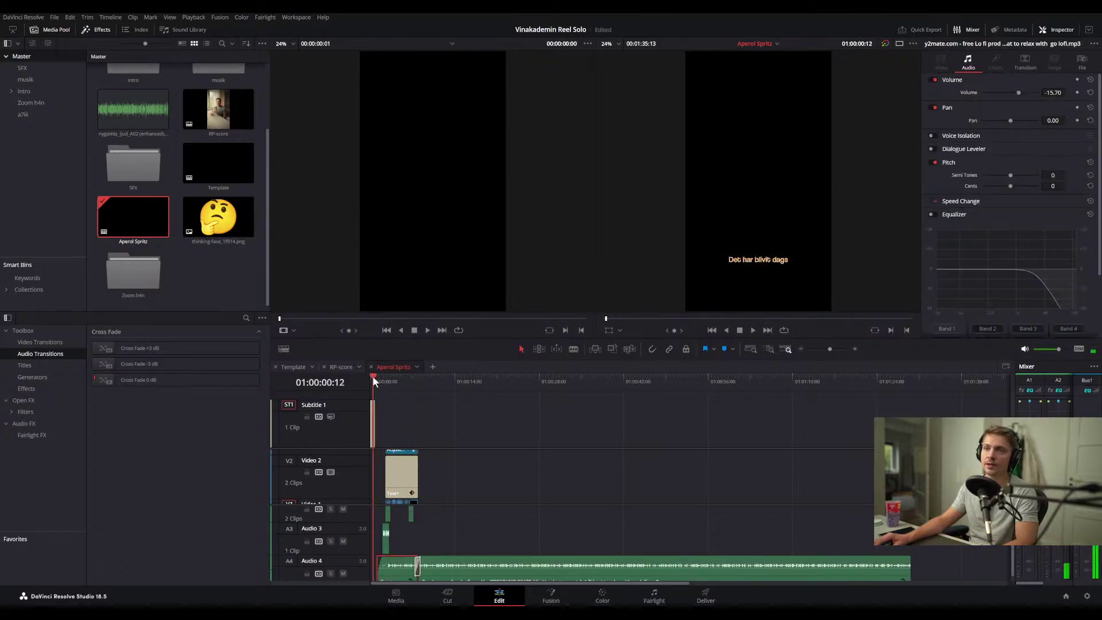
{"action": "left_click", "coordinate": [374, 425]}
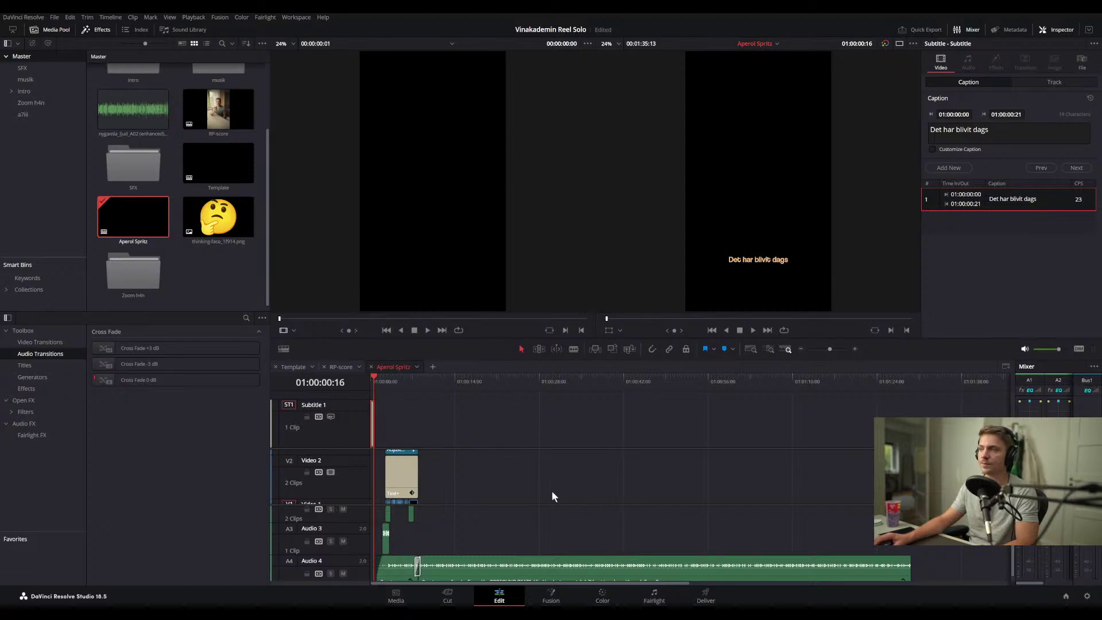
- Delete the clips of the closing SFERA wine price card at the end of the timeline
{"action": "left_click", "coordinate": [903, 383]}
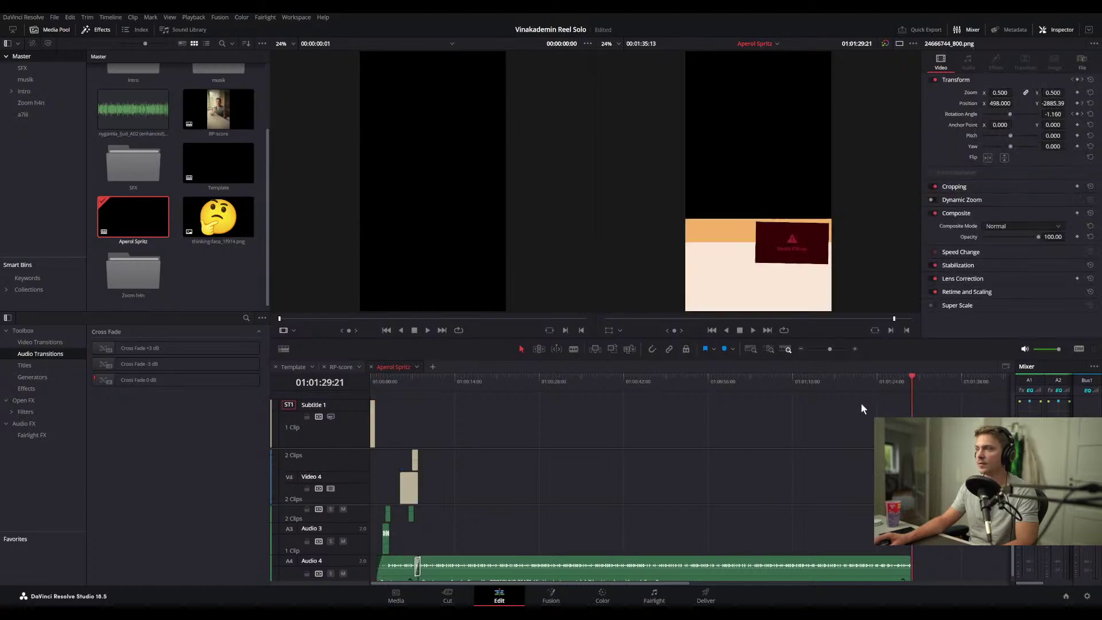
{"action": "left_click", "coordinate": [924, 377]}
{"action": "scroll", "coordinate": [689, 476], "scroll_direction": "down", "scroll_amount": 5}
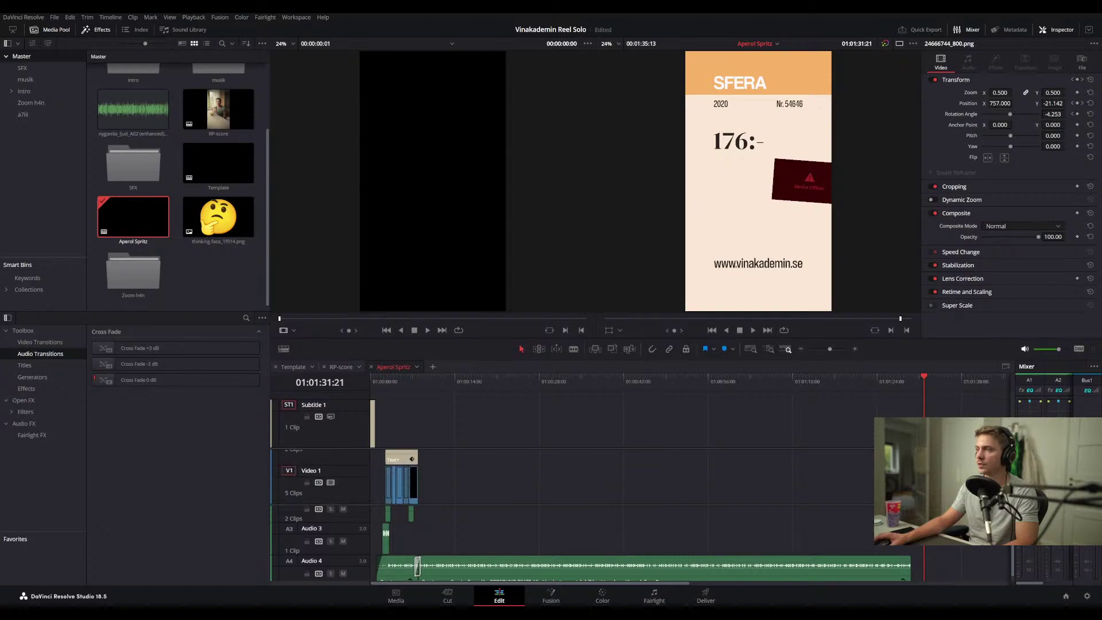
{"action": "scroll", "coordinate": [925, 407], "scroll_direction": "up", "scroll_amount": 6}
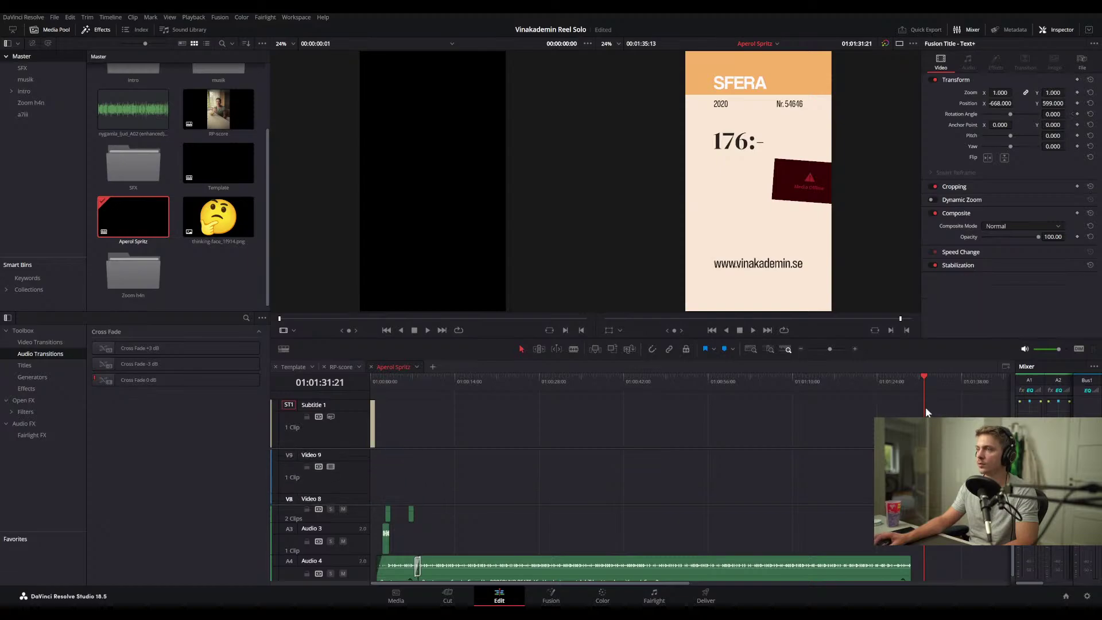
{"action": "key", "text": "Delete"}
- Check the remaining intro clips across the video and audio tracks near the start of the Aperol Spritz timeline
{"action": "scroll", "coordinate": [562, 494], "scroll_direction": "down", "scroll_amount": 1}
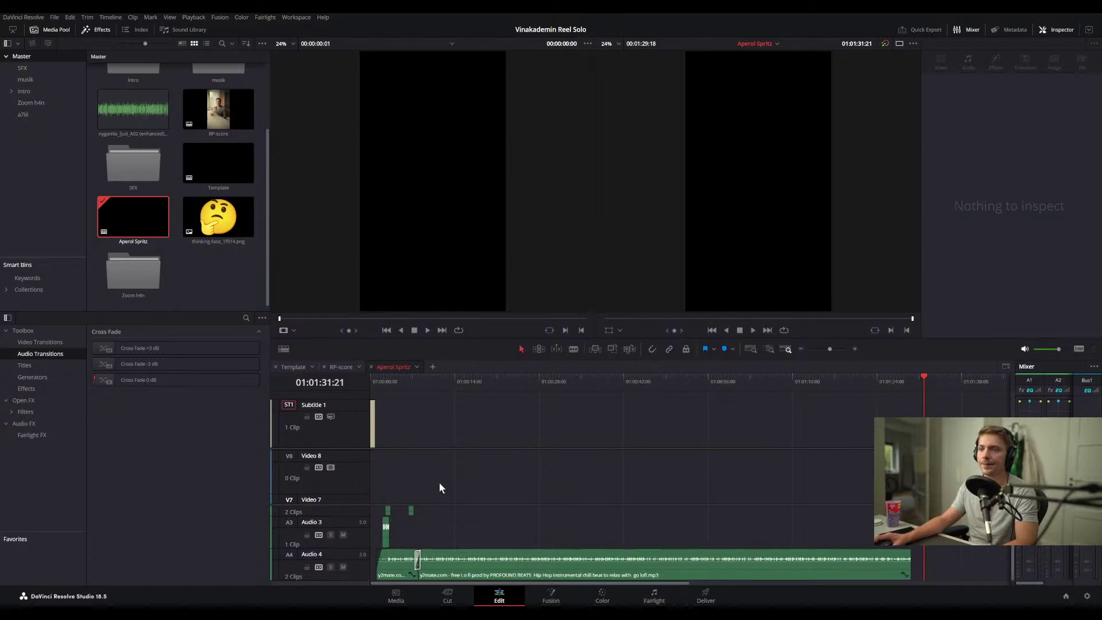
{"action": "scroll", "coordinate": [414, 520], "scroll_direction": "up", "scroll_amount": 1}
{"action": "scroll", "coordinate": [415, 518], "scroll_direction": "up", "scroll_amount": 1}
{"action": "scroll", "coordinate": [411, 486], "scroll_direction": "down", "scroll_amount": 3}
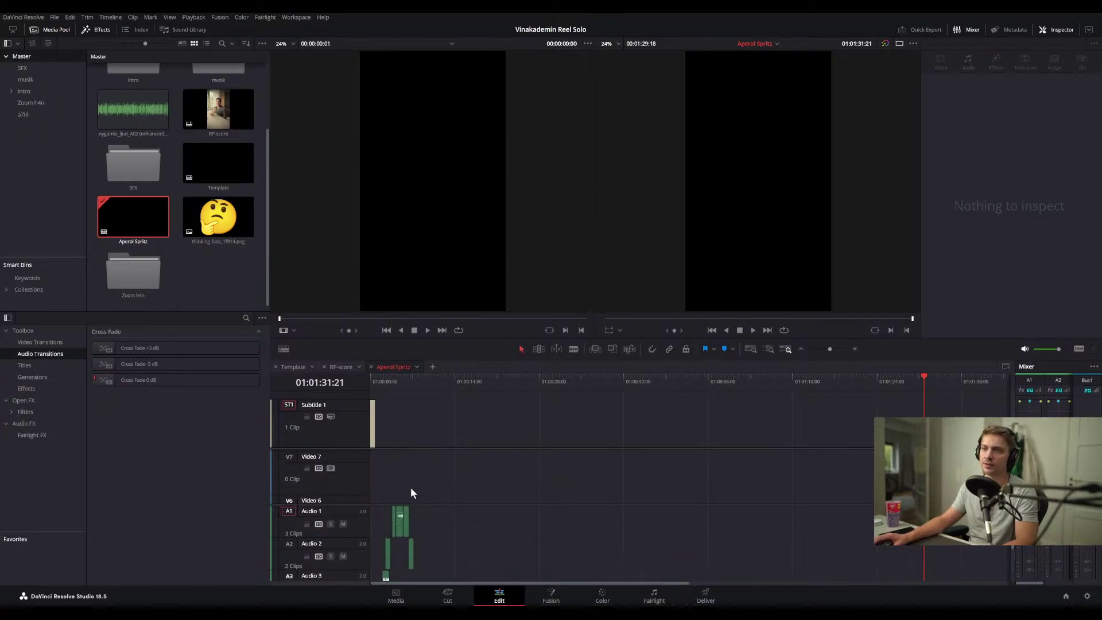
{"action": "scroll", "coordinate": [411, 488], "scroll_direction": "down", "scroll_amount": 4}
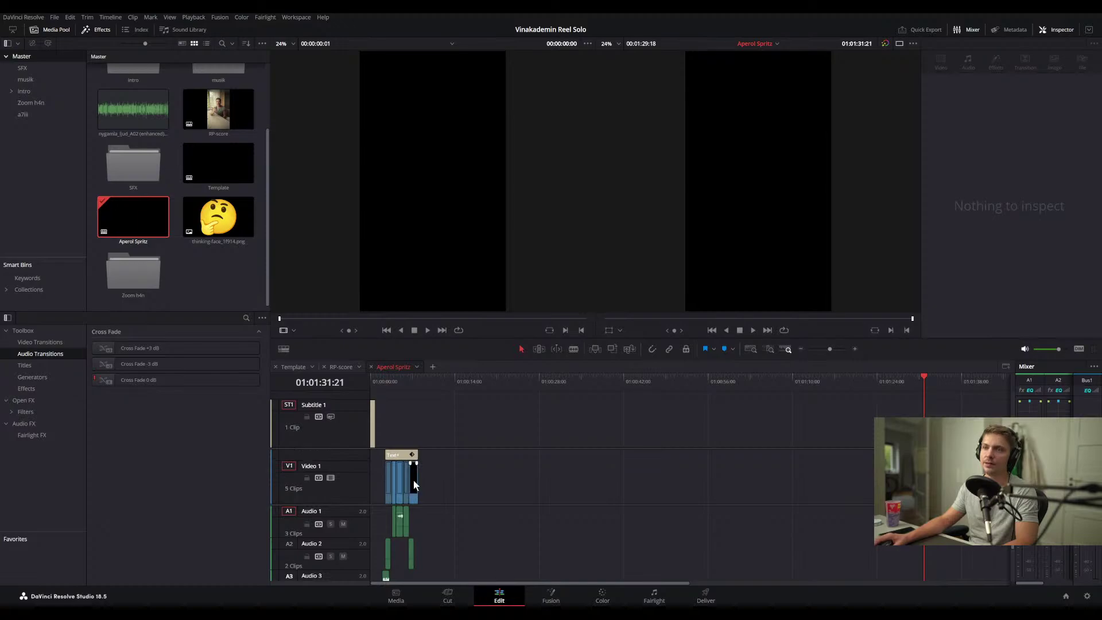
{"action": "left_click", "coordinate": [409, 378]}
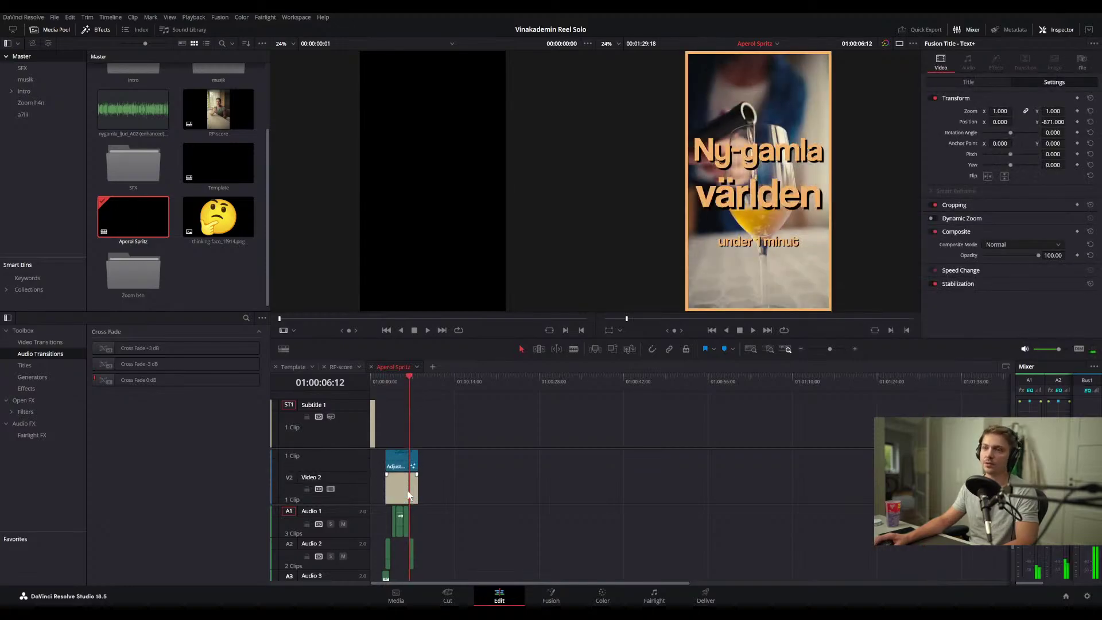
{"action": "scroll", "coordinate": [408, 490], "scroll_direction": "up", "scroll_amount": 1}
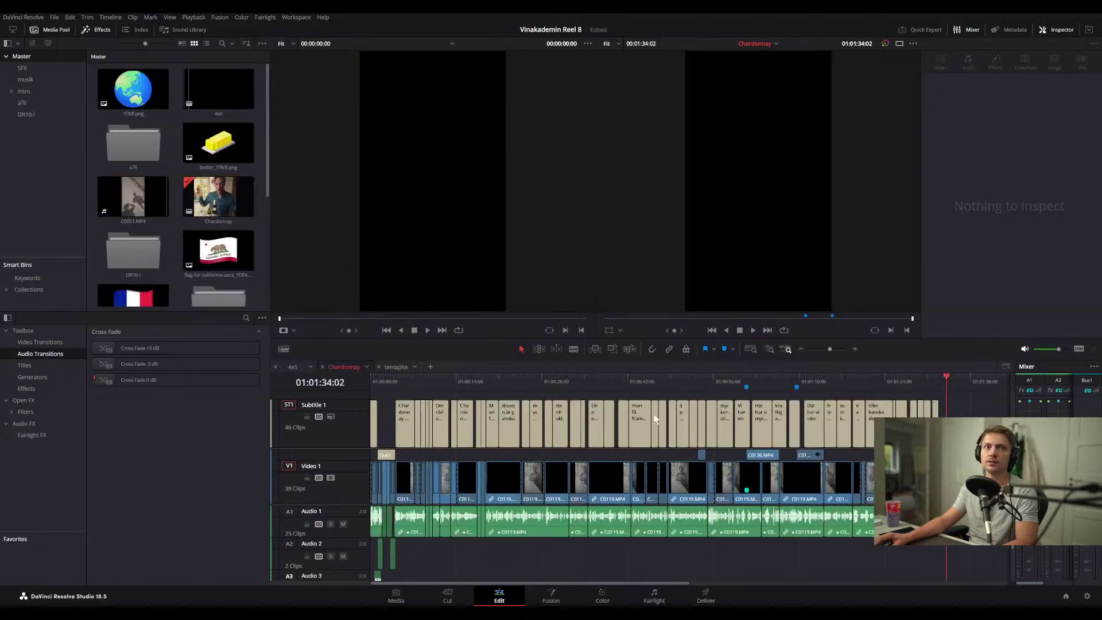
- Select the intro's sound clips on Audio 1, 2 and 3, including the C0041.MP4 clips, near the start of the Chardonnay timeline
{"action": "left_click", "coordinate": [389, 381]}
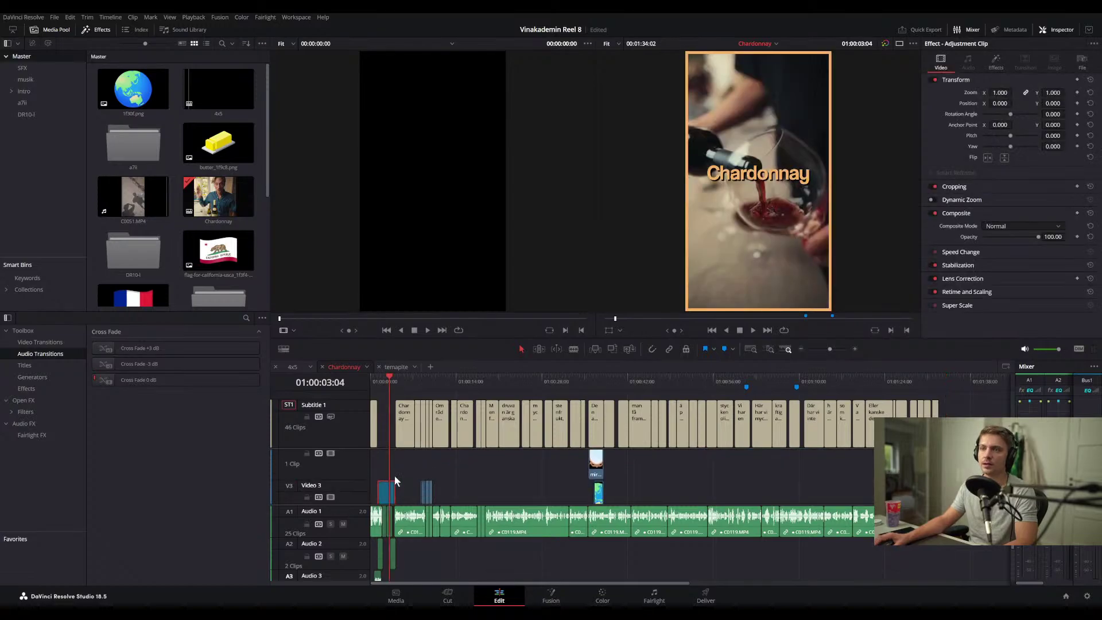
{"action": "scroll", "coordinate": [394, 476], "scroll_direction": "down", "scroll_amount": 3}
{"action": "scroll", "coordinate": [391, 528], "scroll_direction": "up", "scroll_amount": 8}
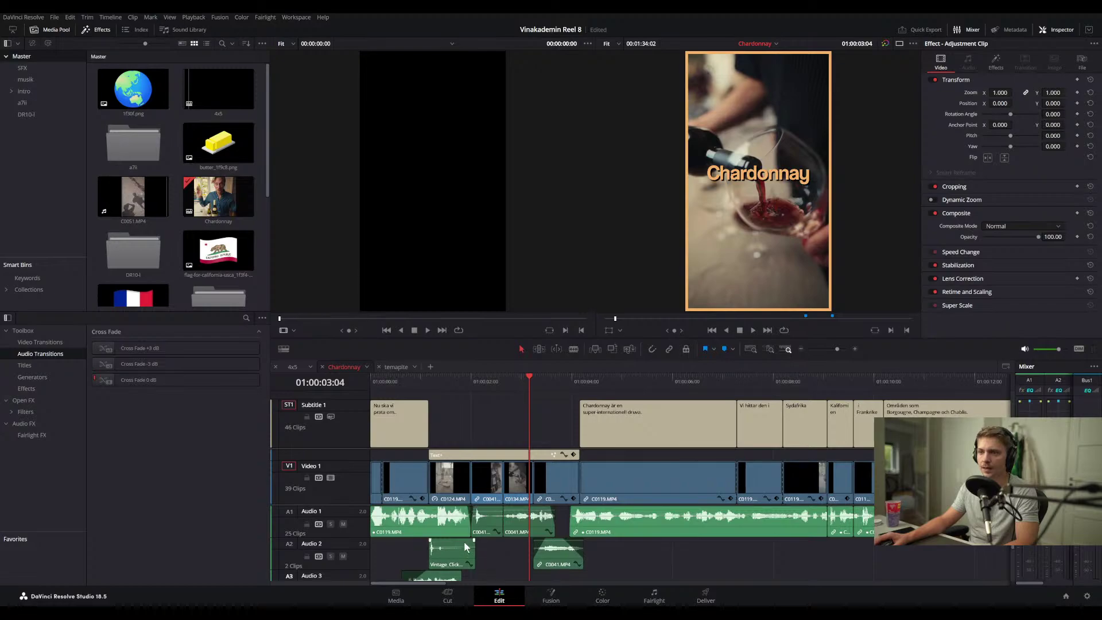
{"action": "left_click", "coordinate": [464, 549]}
{"action": "left_click", "coordinate": [494, 522], "text": "ctrl"}
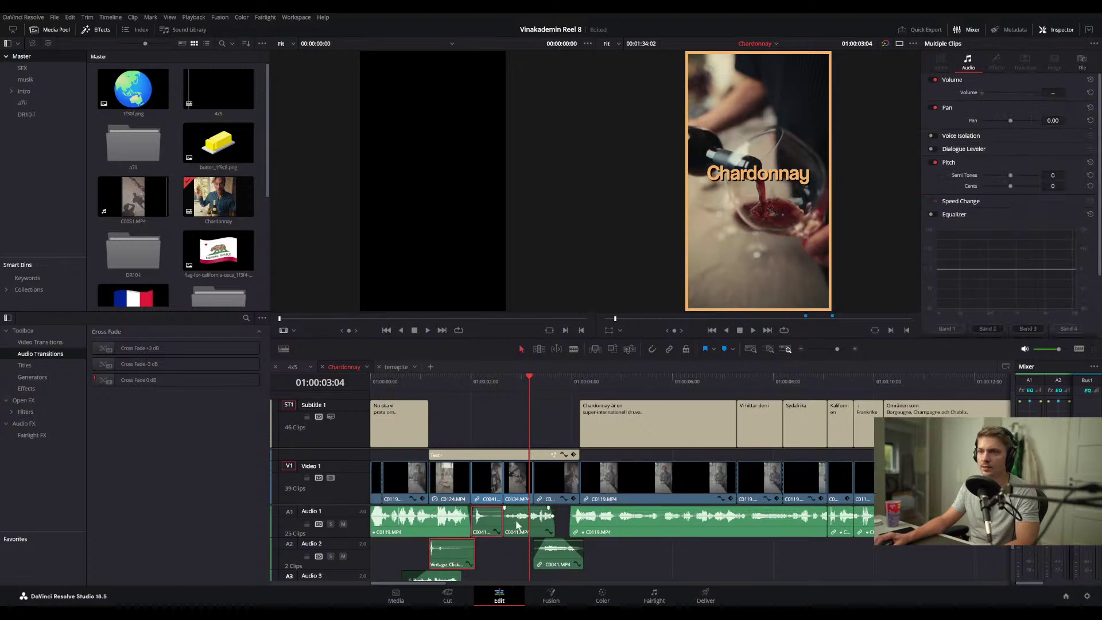
{"action": "left_click", "coordinate": [518, 525], "text": "ctrl"}
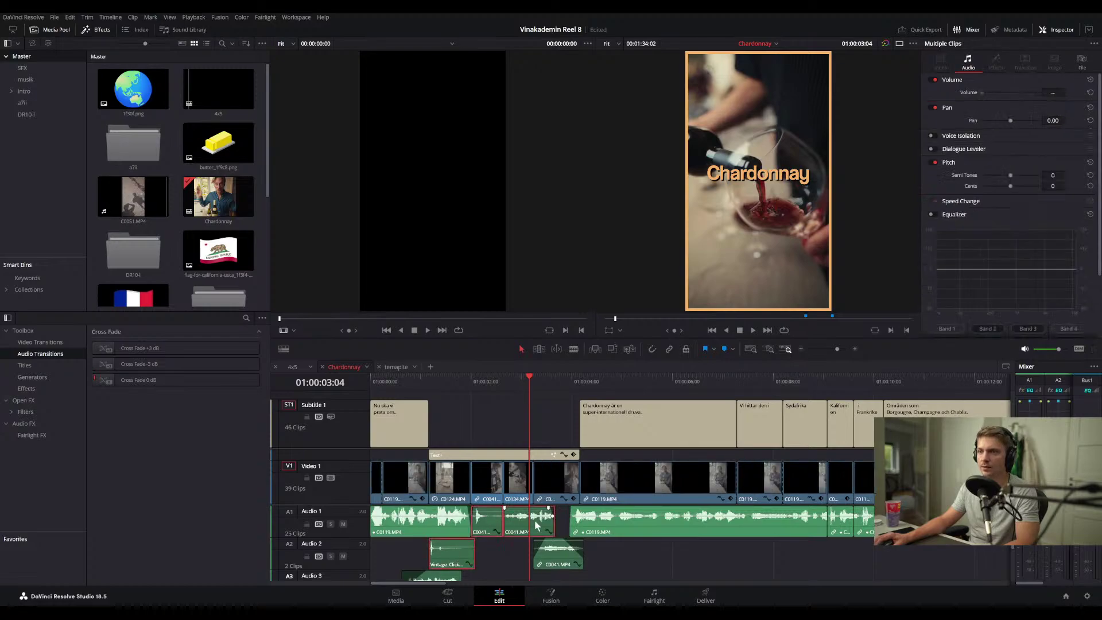
{"action": "left_click", "coordinate": [559, 560], "text": "ctrl"}
{"action": "scroll", "coordinate": [494, 559], "scroll_direction": "down", "scroll_amount": 2}
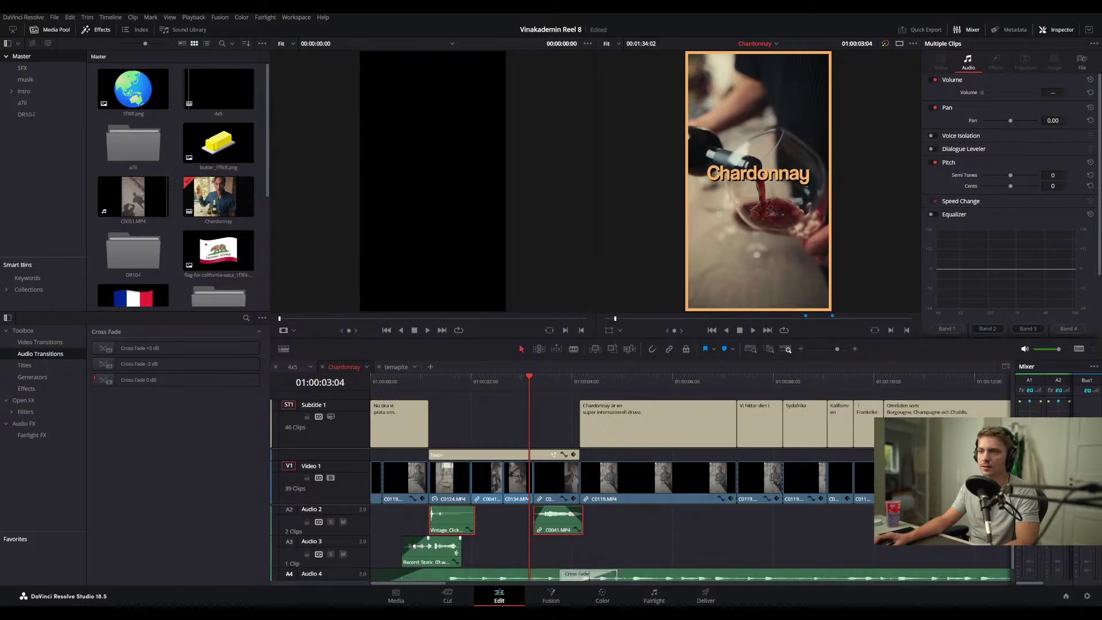
{"action": "scroll", "coordinate": [516, 530], "scroll_direction": "up", "scroll_amount": 2}
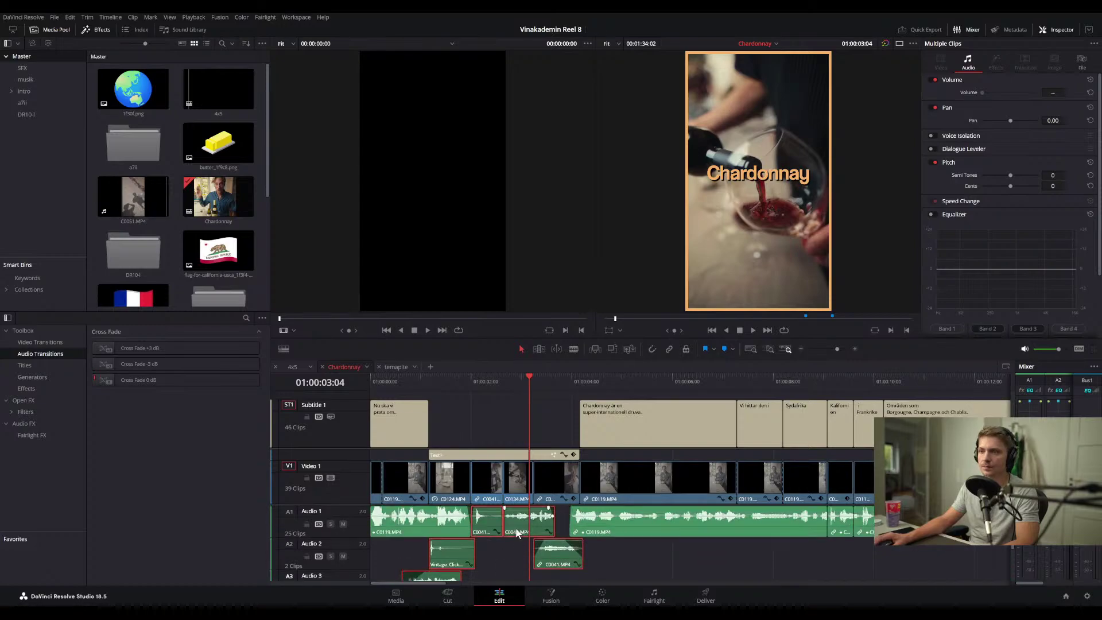
- Extend the selection to the intro's video clips, text title and adjustment clip, and copy the whole set
{"action": "left_click", "coordinate": [453, 479], "text": "ctrl"}
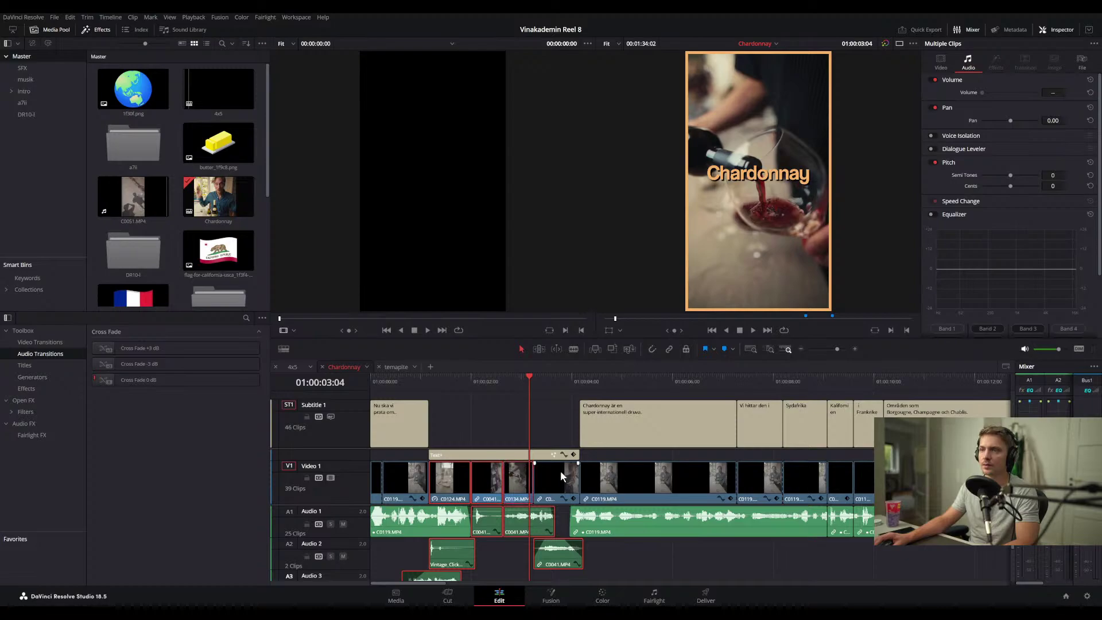
{"action": "scroll", "coordinate": [499, 485], "scroll_direction": "up", "scroll_amount": 2}
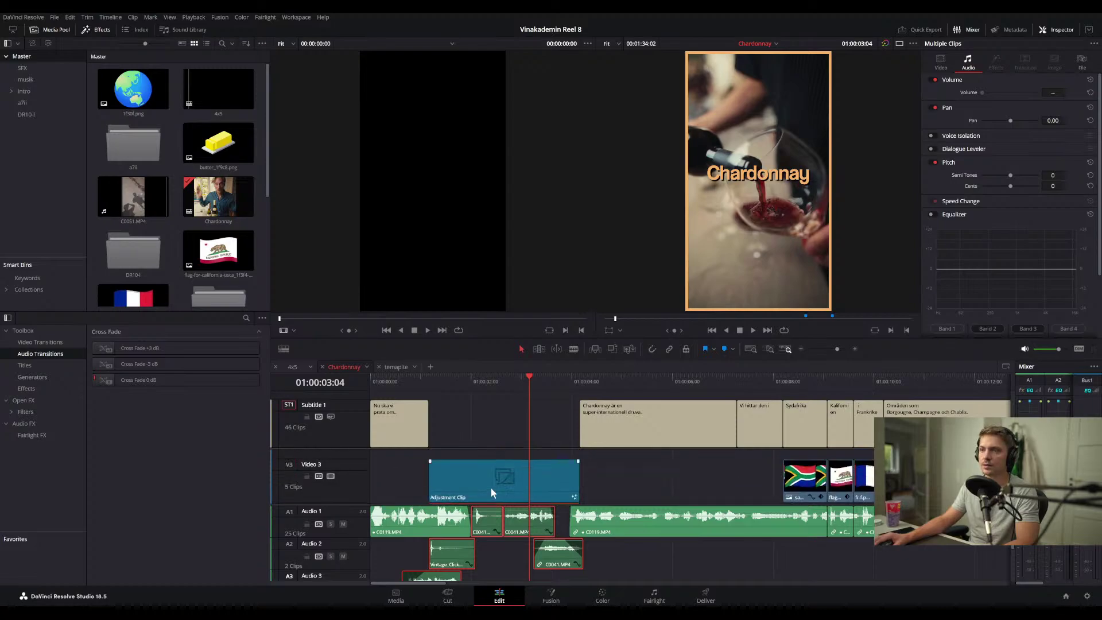
{"action": "scroll", "coordinate": [491, 477], "scroll_direction": "down", "scroll_amount": 2}
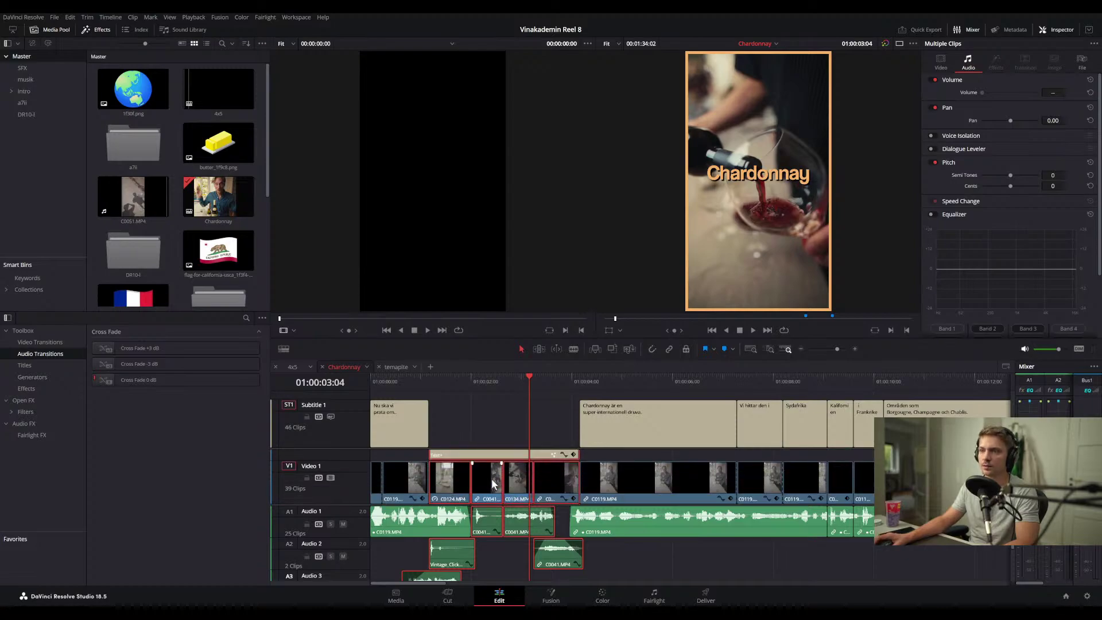
{"action": "scroll", "coordinate": [484, 544], "scroll_direction": "down", "scroll_amount": 2}
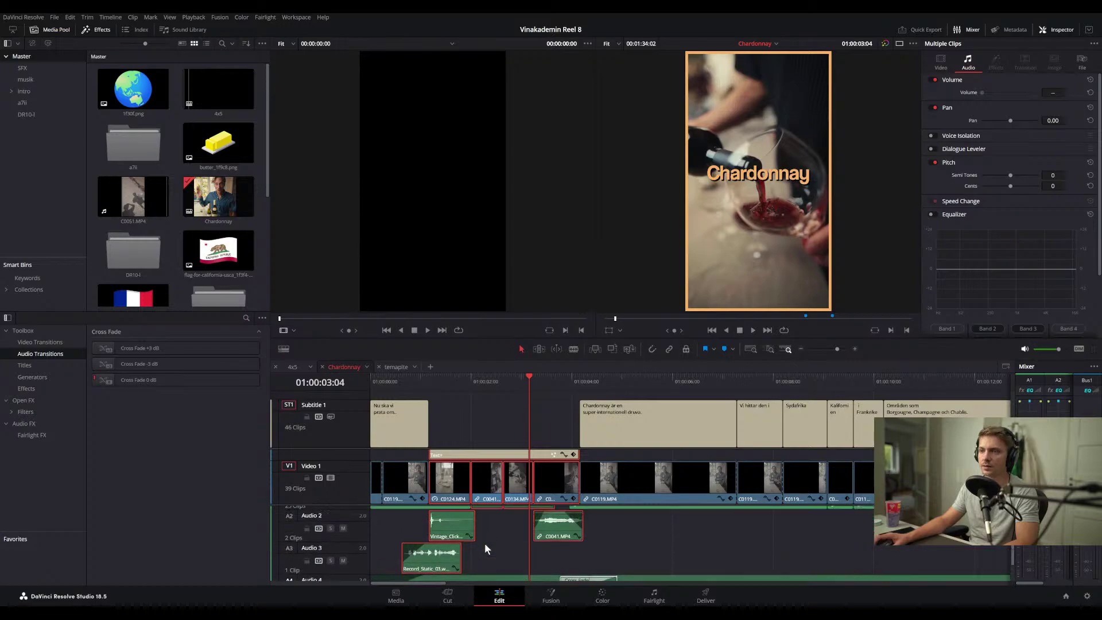
{"action": "scroll", "coordinate": [485, 543], "scroll_direction": "up", "scroll_amount": 1}
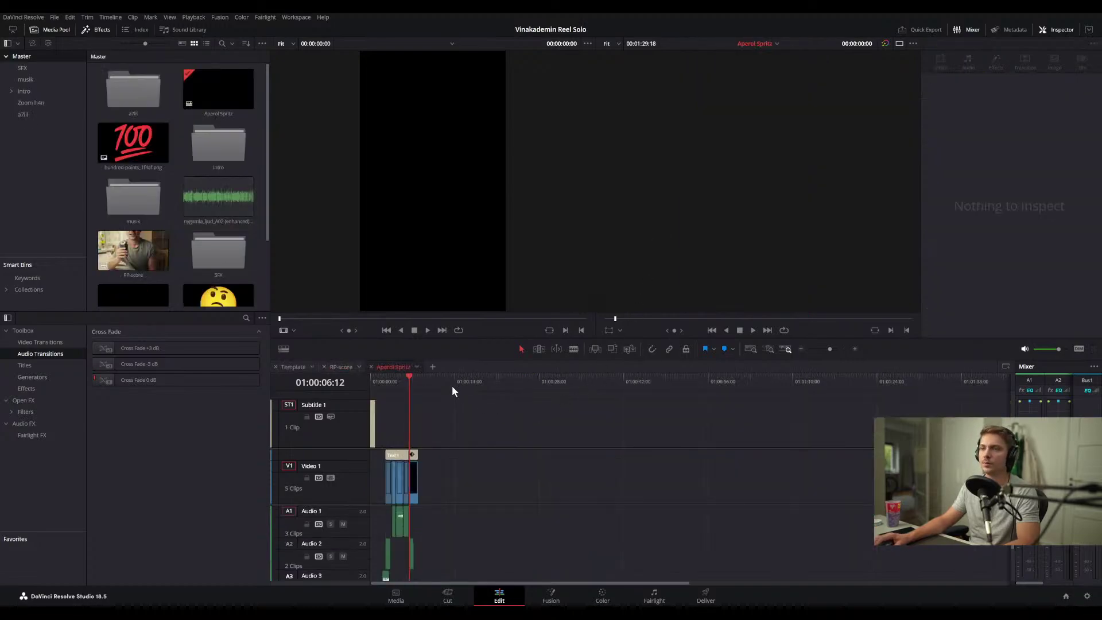
- Paste the copied intro clips into the Aperol Spritz timeline at 01:00:15:08, after the existing intro
{"action": "left_click", "coordinate": [462, 382]}
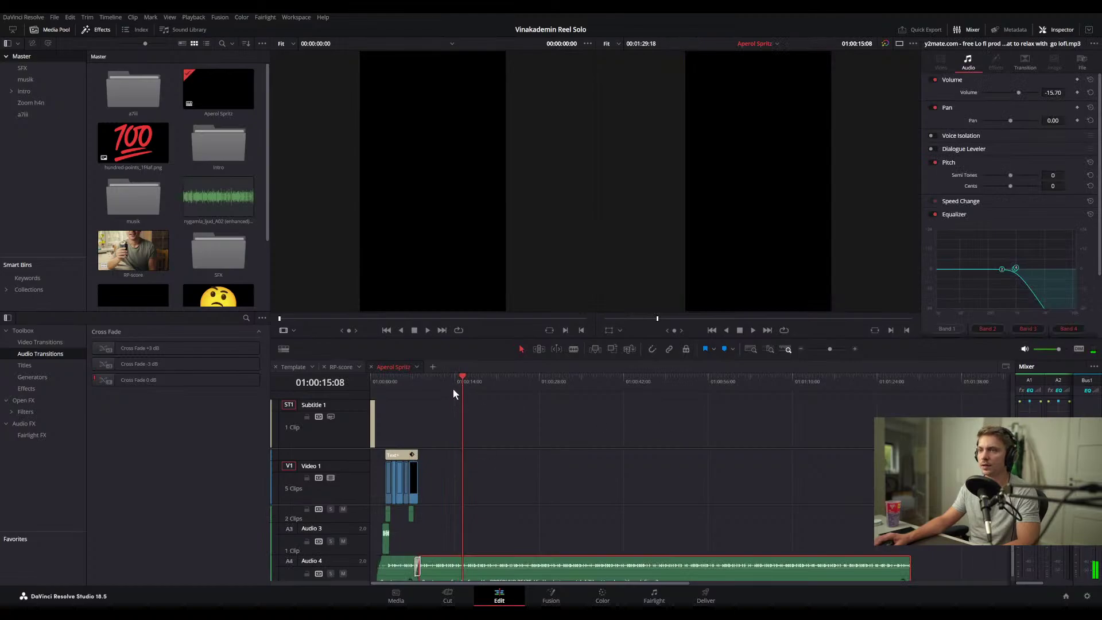
{"action": "key", "text": "ctrl+v"}
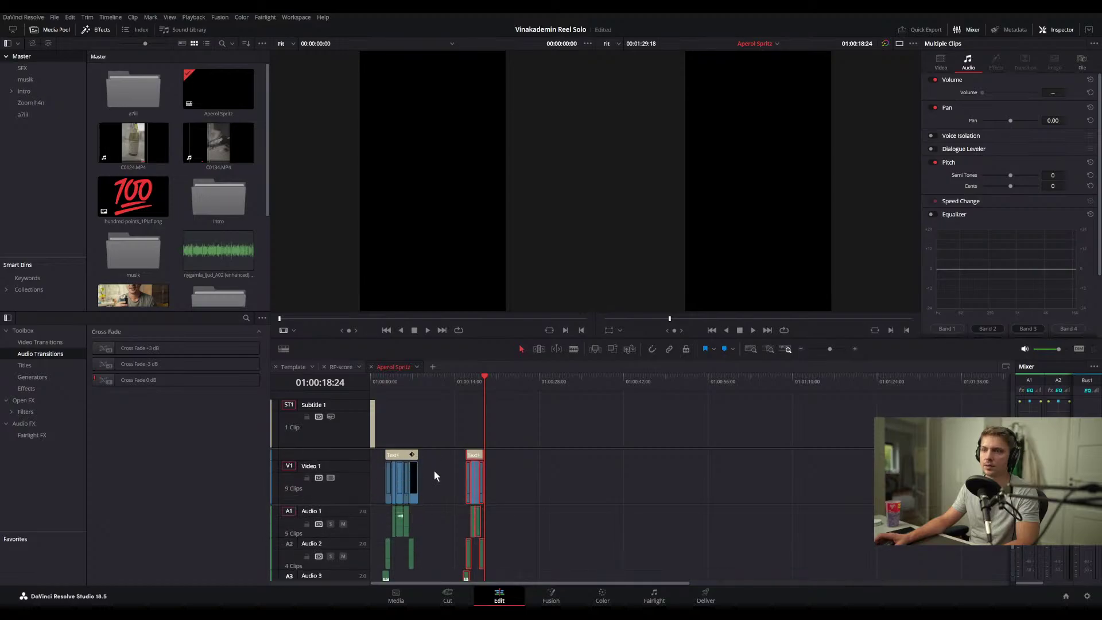
{"action": "scroll", "coordinate": [432, 546], "scroll_direction": "down", "scroll_amount": 1}
{"action": "scroll", "coordinate": [423, 562], "scroll_direction": "up", "scroll_amount": 1}
- Delete the old template intro's title, video and sound clips, keeping the first video clip, the music and the subtitle
{"action": "scroll", "coordinate": [392, 460], "scroll_direction": "up", "scroll_amount": 5}
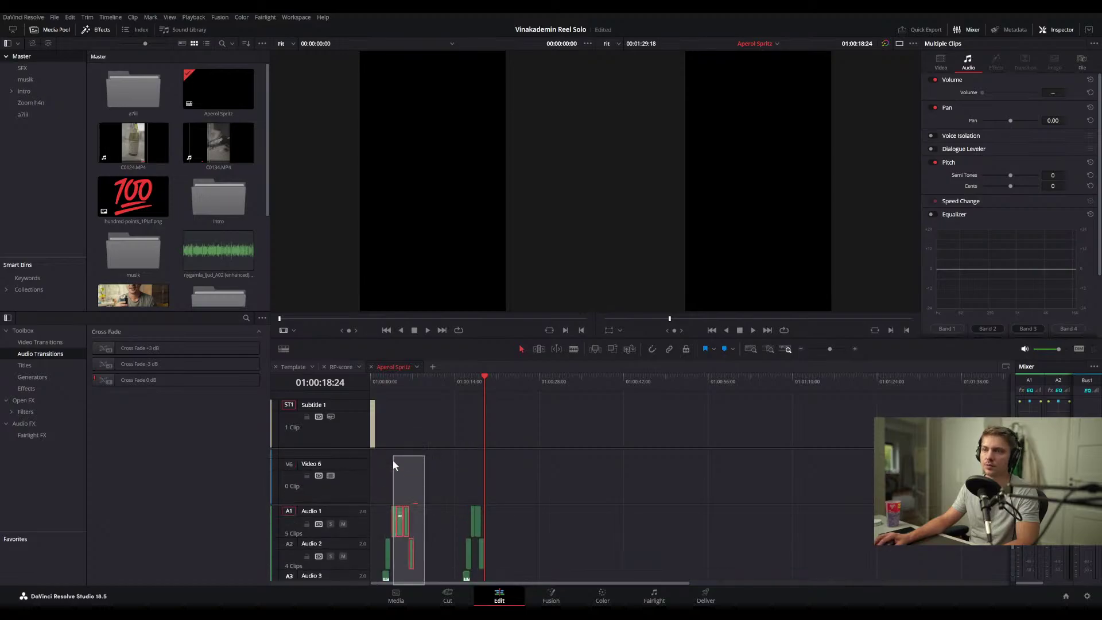
{"action": "key", "text": "BackSpace"}
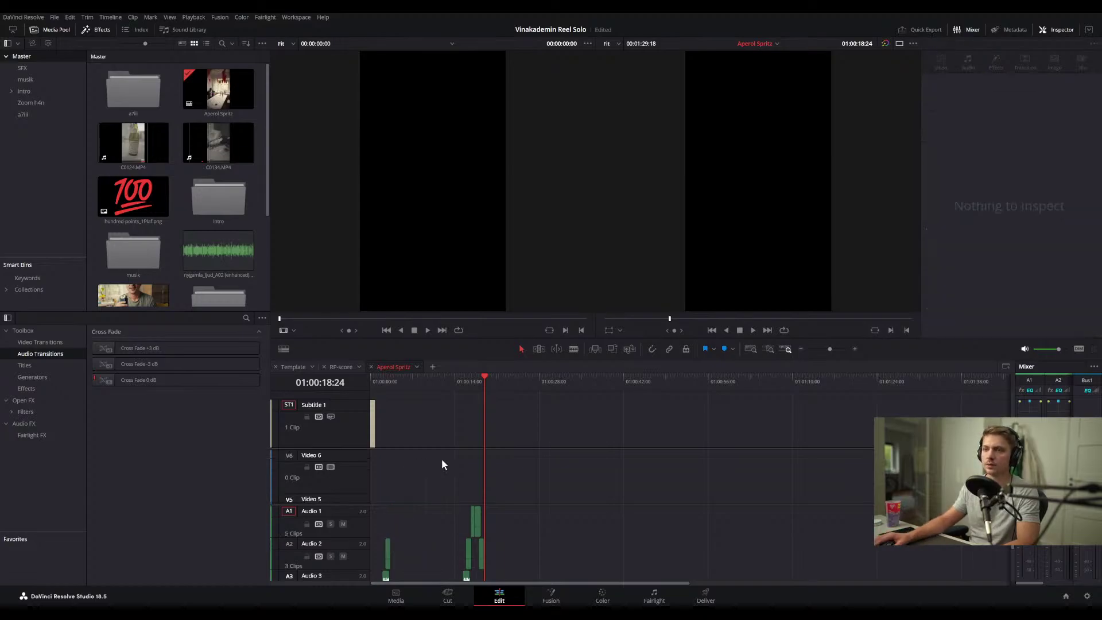
{"action": "scroll", "coordinate": [442, 459], "scroll_direction": "down", "scroll_amount": 1}
{"action": "scroll", "coordinate": [407, 546], "scroll_direction": "down", "scroll_amount": 3}
{"action": "scroll", "coordinate": [403, 531], "scroll_direction": "up", "scroll_amount": 2}
{"action": "left_click_drag", "start_coordinate": [405, 575], "coordinate": [372, 507]}
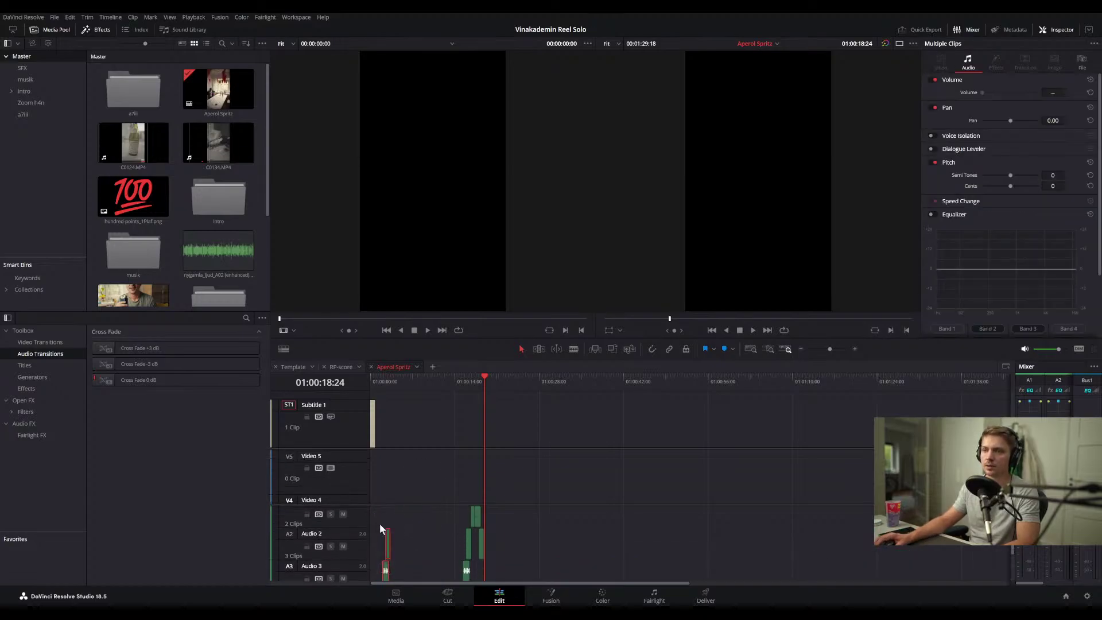
{"action": "key", "text": "BackSpace"}
- Move all pasted intro clips on the video and audio tracks together to just after the remaining old video clip near the start
{"action": "scroll", "coordinate": [381, 525], "scroll_direction": "down", "scroll_amount": 3}
{"action": "left_click_drag", "start_coordinate": [506, 531], "coordinate": [449, 465]}
{"action": "scroll", "coordinate": [453, 472], "scroll_direction": "down", "scroll_amount": 5}
{"action": "left_click_drag", "start_coordinate": [512, 489], "coordinate": [463, 462]}
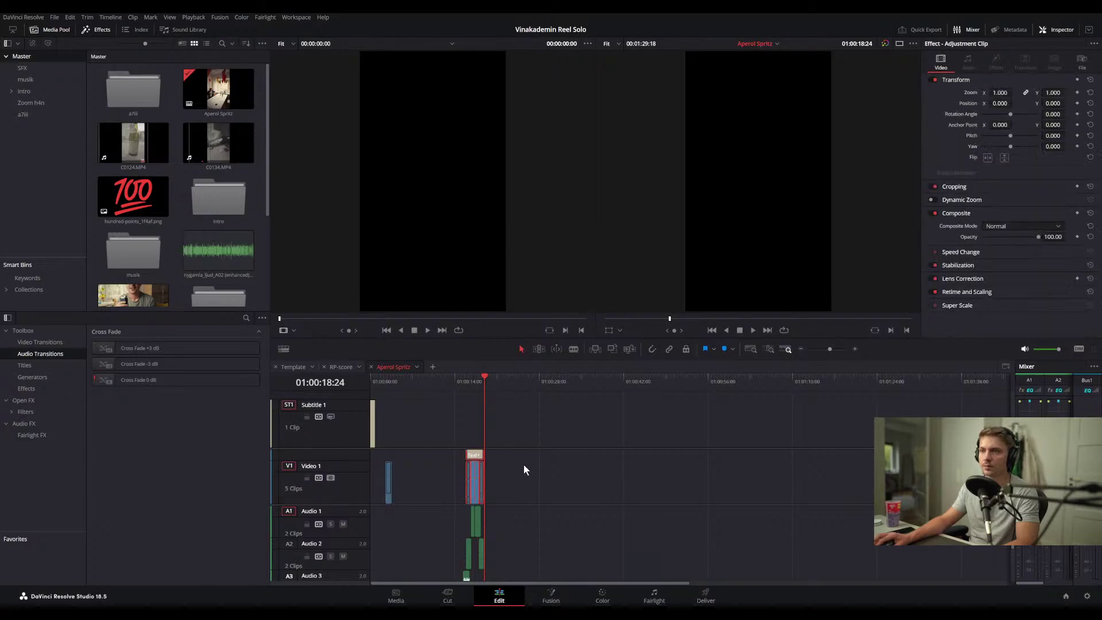
{"action": "left_click_drag", "start_coordinate": [509, 562], "coordinate": [443, 513]}
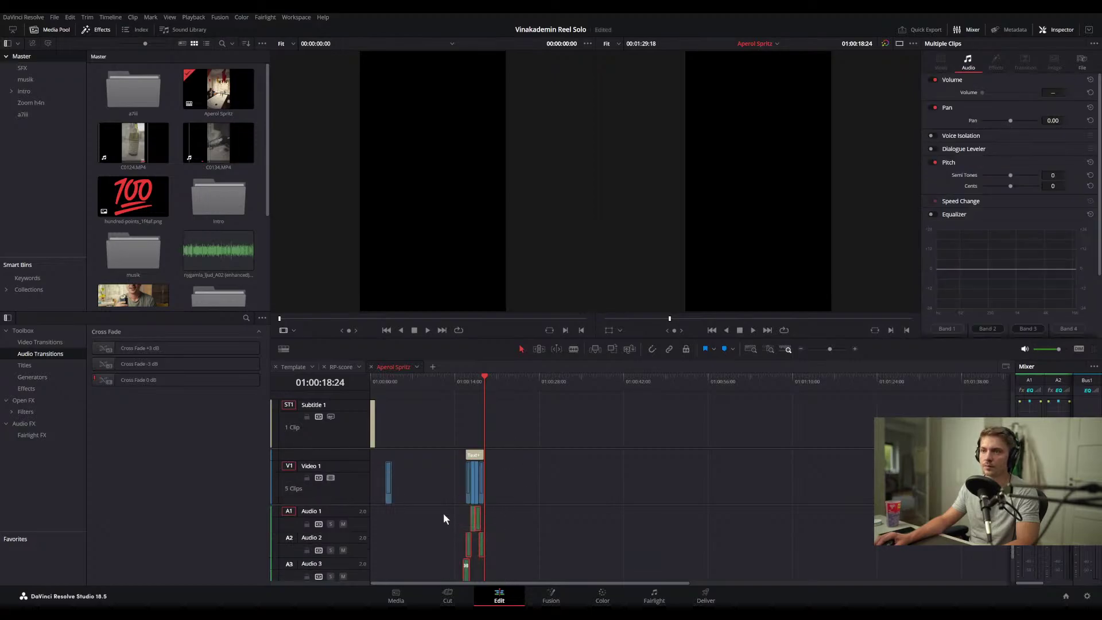
{"action": "left_click", "coordinate": [468, 484], "text": "ctrl"}
{"action": "left_click", "coordinate": [471, 452]}
{"action": "scroll", "coordinate": [503, 482], "scroll_direction": "up", "scroll_amount": 3}
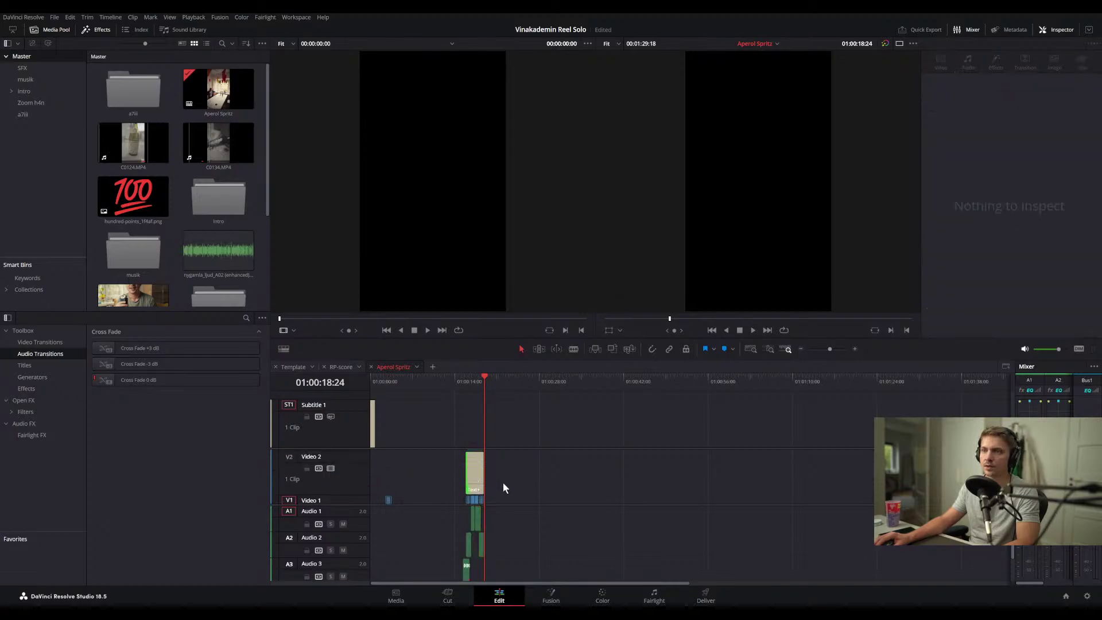
{"action": "left_click_drag", "start_coordinate": [504, 449], "coordinate": [525, 550]}
{"action": "scroll", "coordinate": [525, 549], "scroll_direction": "up", "scroll_amount": 2}
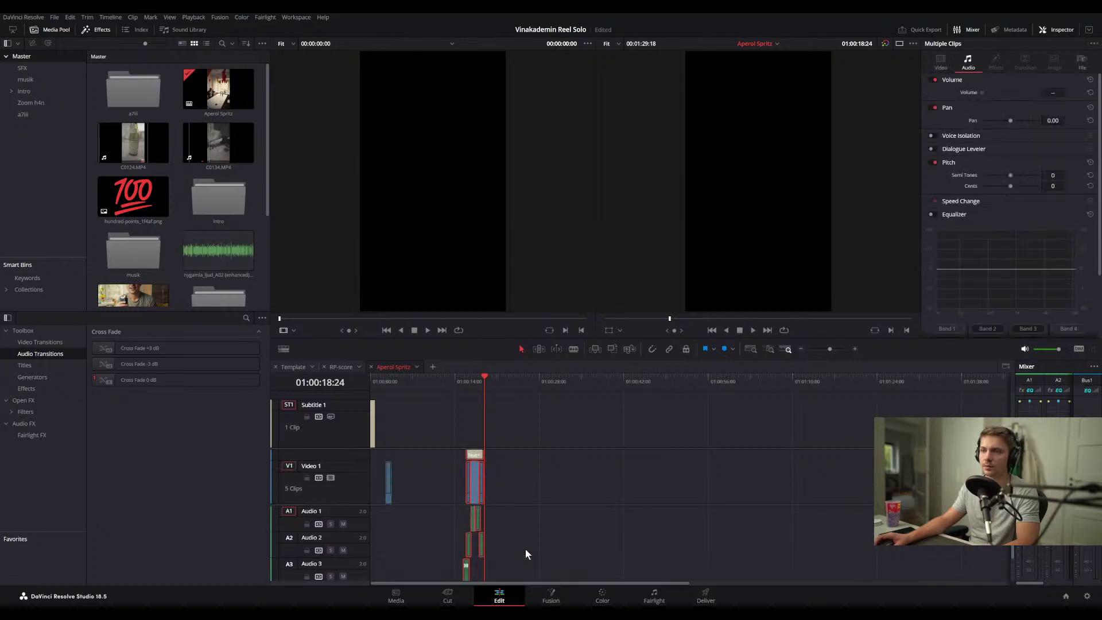
{"action": "scroll", "coordinate": [521, 491], "scroll_direction": "up", "scroll_amount": 3}
{"action": "scroll", "coordinate": [523, 496], "scroll_direction": "down", "scroll_amount": 3}
{"action": "left_click_drag", "start_coordinate": [470, 486], "coordinate": [397, 483]}
- Delete the leftover old intro clip on Video 1 at about three seconds, just before the moved intro
{"action": "left_click", "coordinate": [388, 381]}
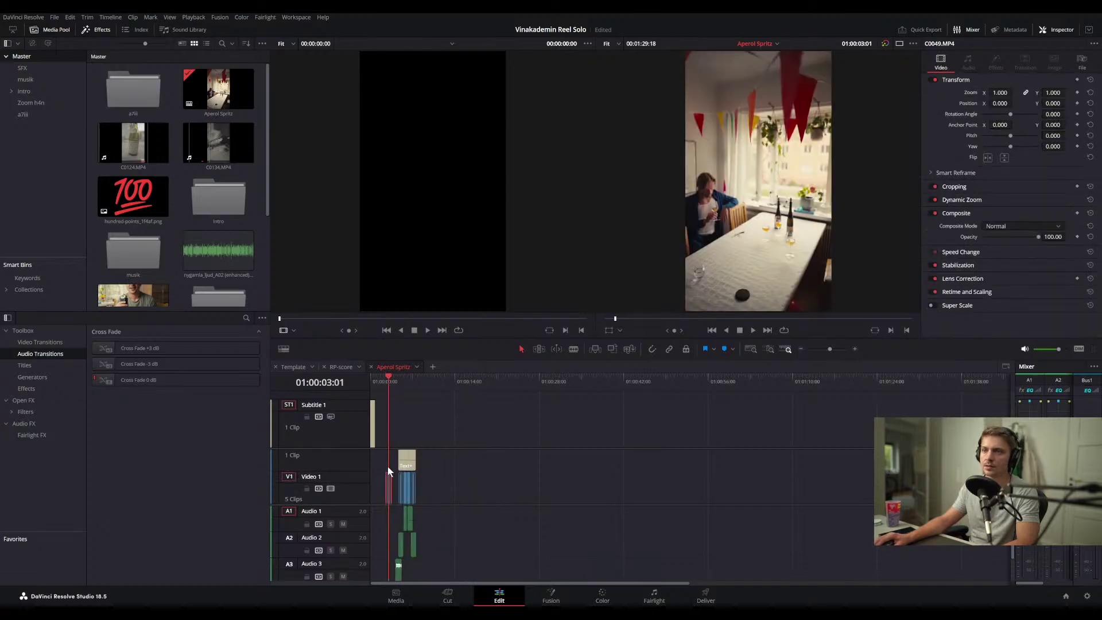
{"action": "key", "text": "Delete"}
{"action": "scroll", "coordinate": [424, 522], "scroll_direction": "down", "scroll_amount": 1}
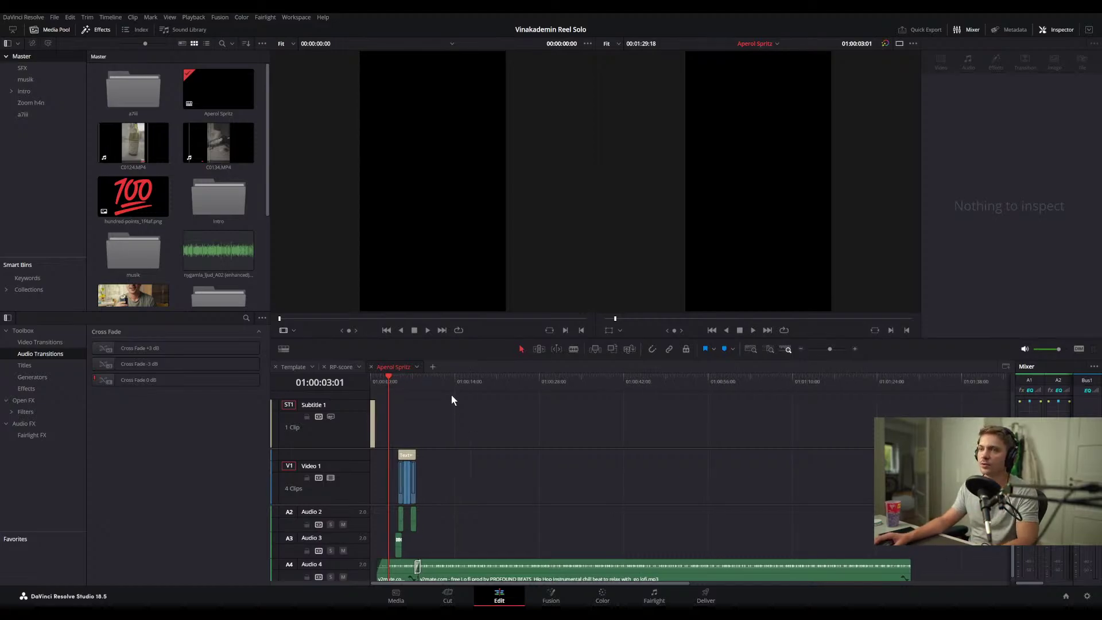
- Place the playhead at 01:00:10:15 after the intro and look through the thumbnails of the camera footage in the a7III bin
{"action": "left_click", "coordinate": [432, 380]}
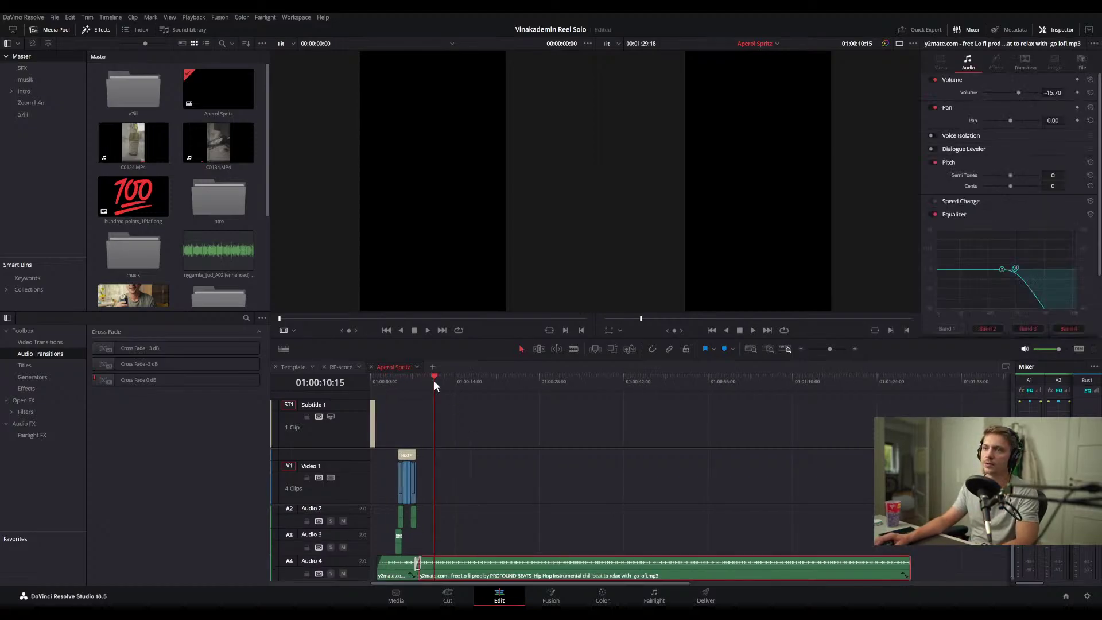
{"action": "double_click", "coordinate": [145, 103]}
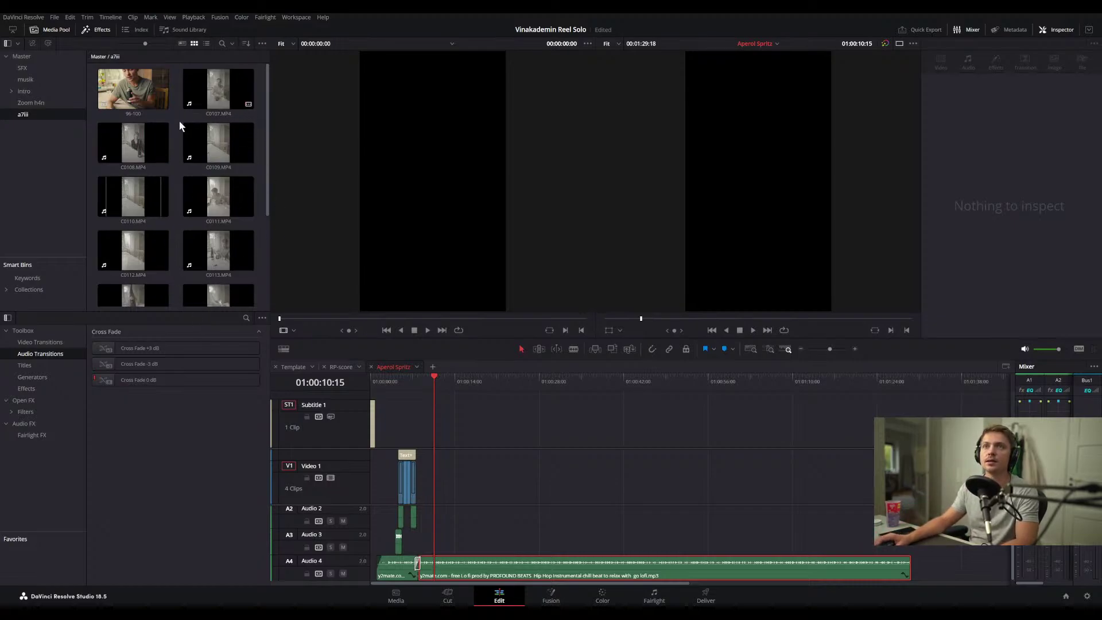
{"action": "scroll", "coordinate": [160, 253], "scroll_direction": "down", "scroll_amount": 2}
{"action": "scroll", "coordinate": [219, 243], "scroll_direction": "down", "scroll_amount": 1}
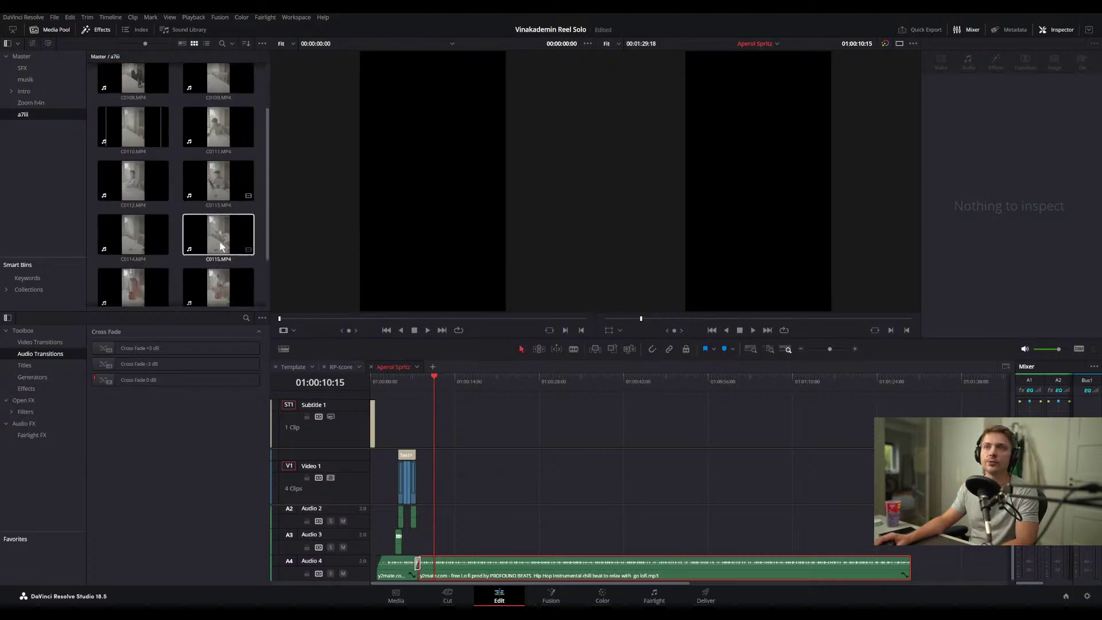
{"action": "scroll", "coordinate": [245, 279], "scroll_direction": "down", "scroll_amount": 1}
{"action": "scroll", "coordinate": [234, 275], "scroll_direction": "down", "scroll_amount": 1}
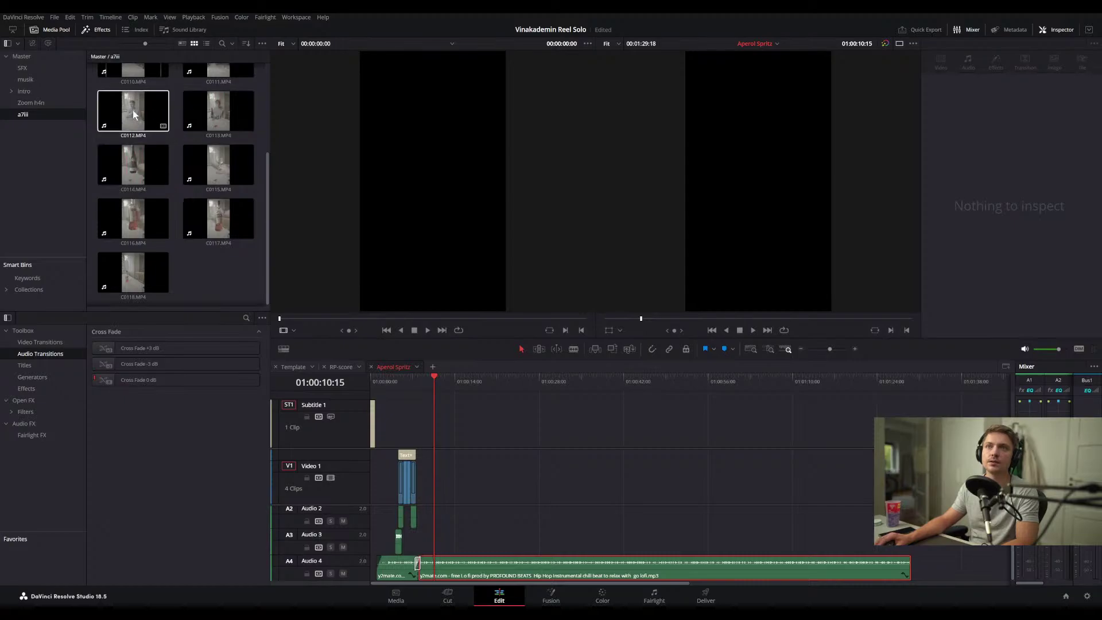
{"action": "scroll", "coordinate": [170, 123], "scroll_direction": "up", "scroll_amount": 2}
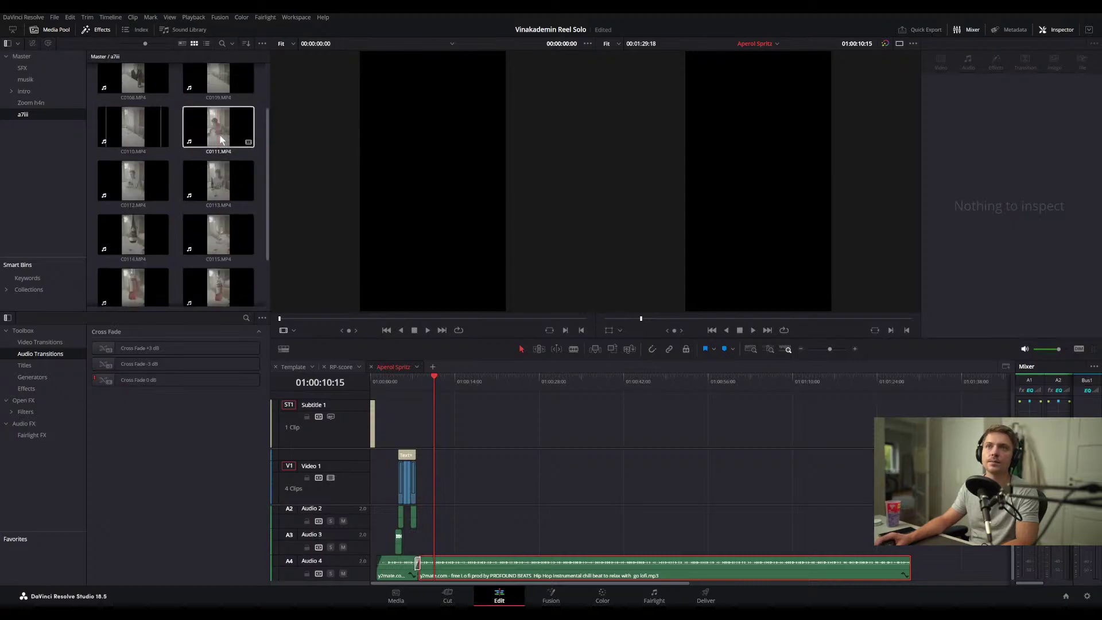
- Preview clip C0112.MP4 in the source viewer, playing it at several points to check its content
{"action": "left_click", "coordinate": [144, 188]}
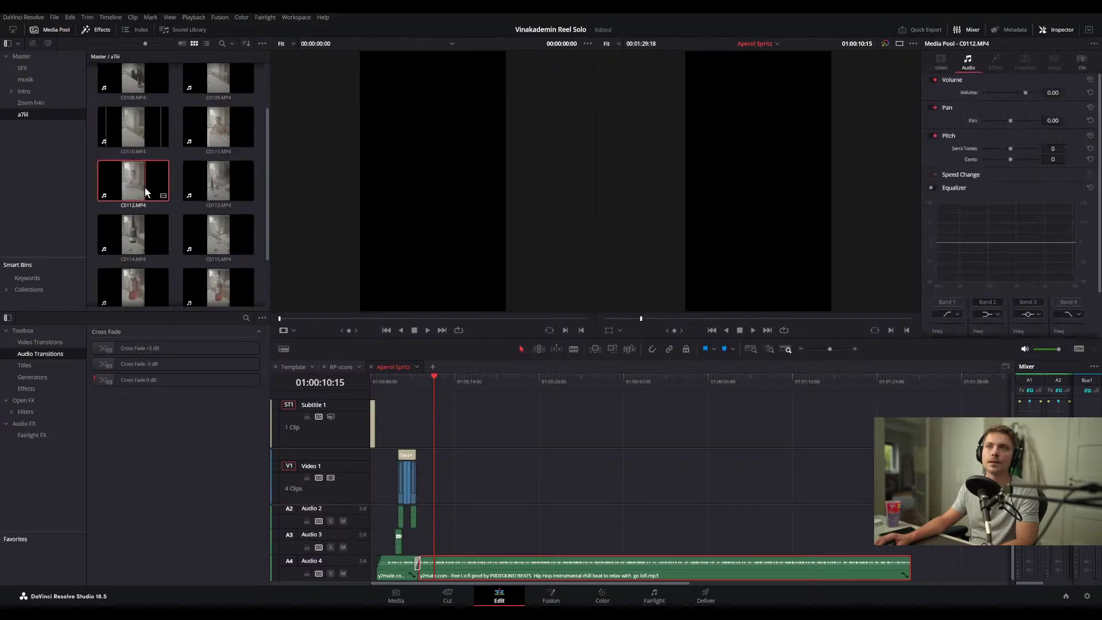
{"action": "key", "text": "space"}
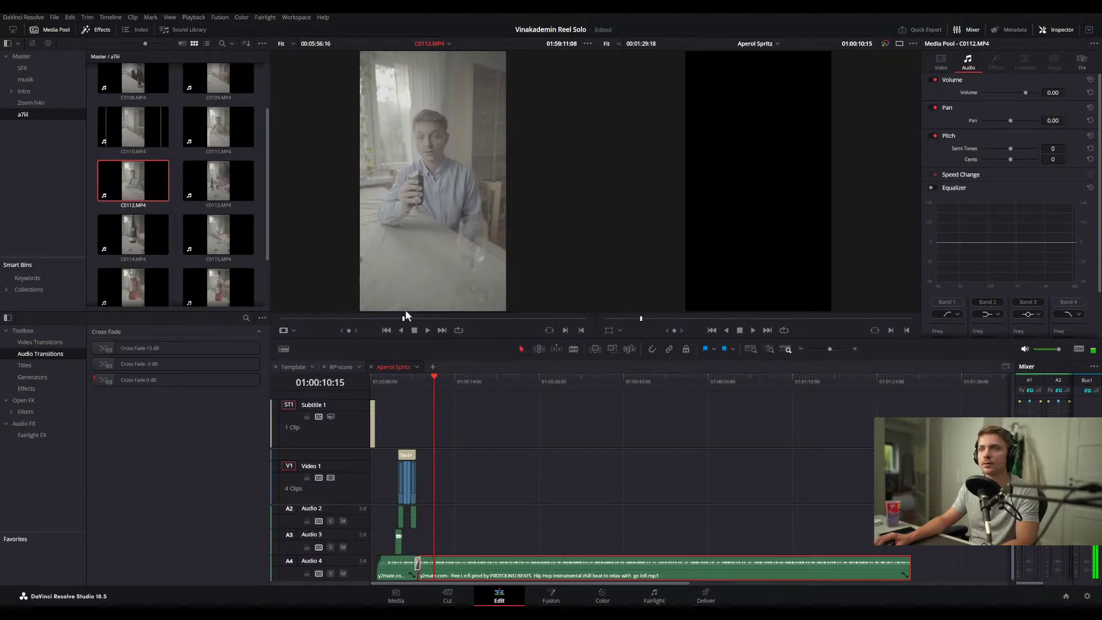
{"action": "left_click", "coordinate": [406, 315]}
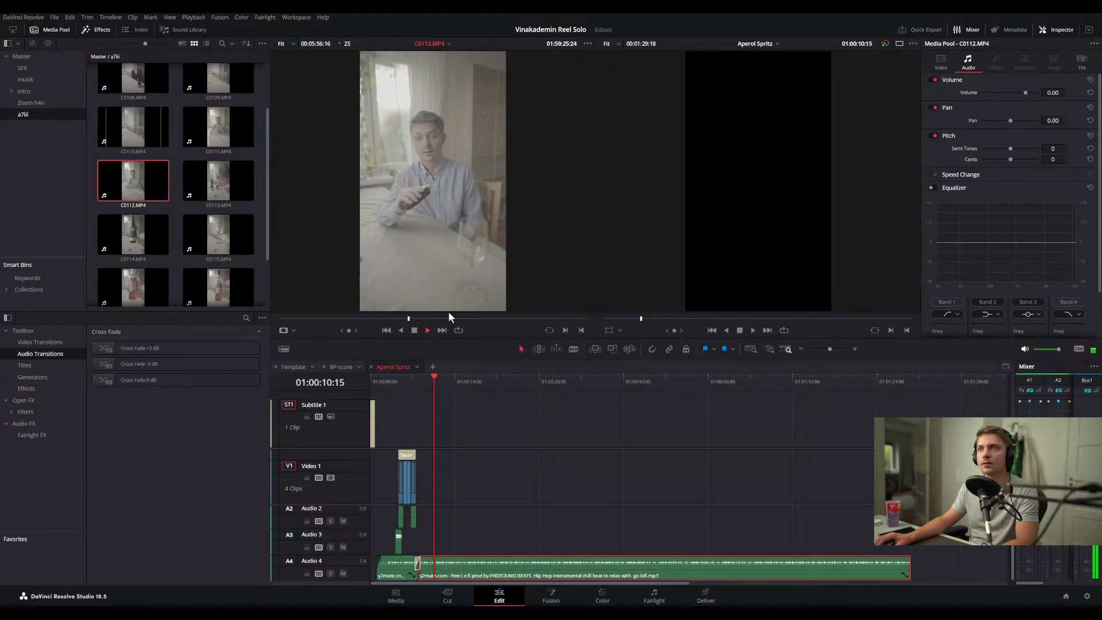
{"action": "left_click", "coordinate": [474, 316]}
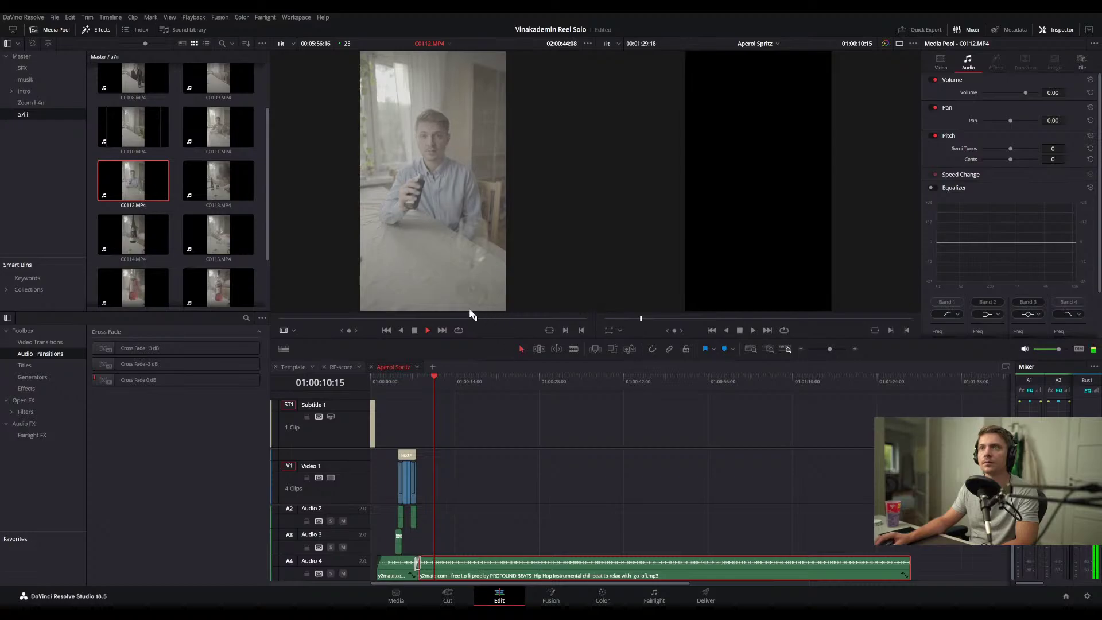
{"action": "key", "text": "space"}
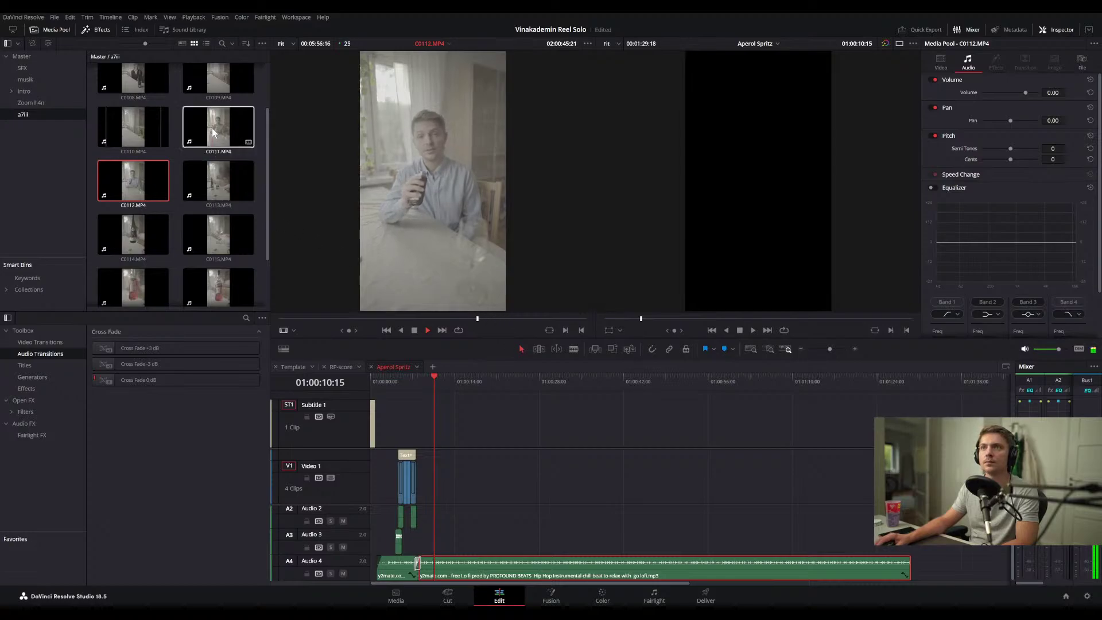
{"action": "key", "text": "space"}
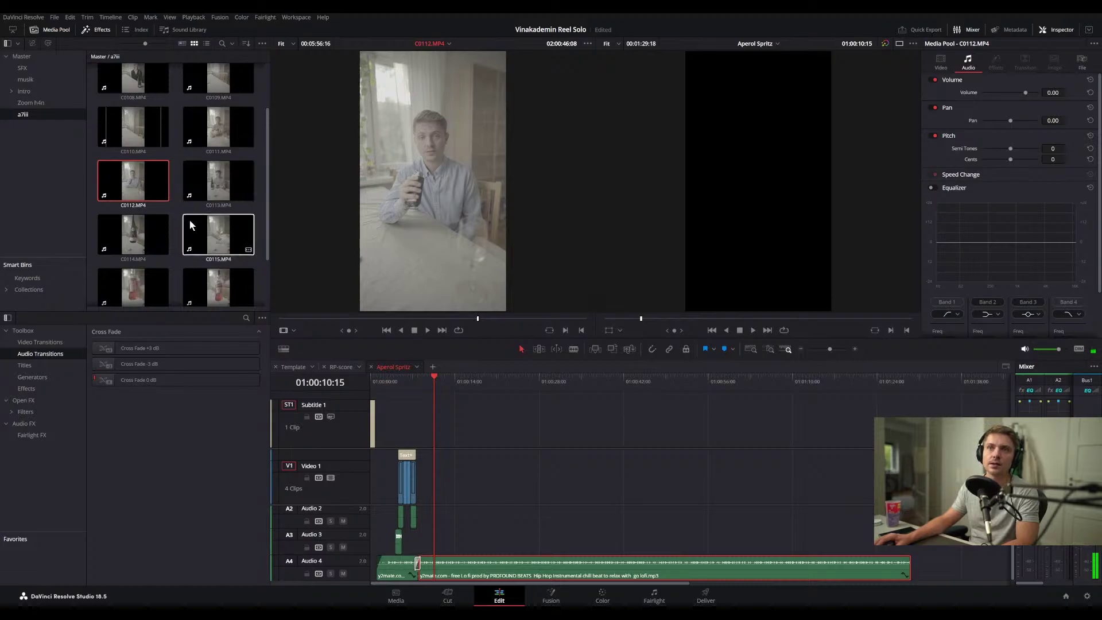
- Preview clip C0118.MP4 from the a7III bin and scrub through it to near its end
{"action": "scroll", "coordinate": [190, 236], "scroll_direction": "down", "scroll_amount": 2}
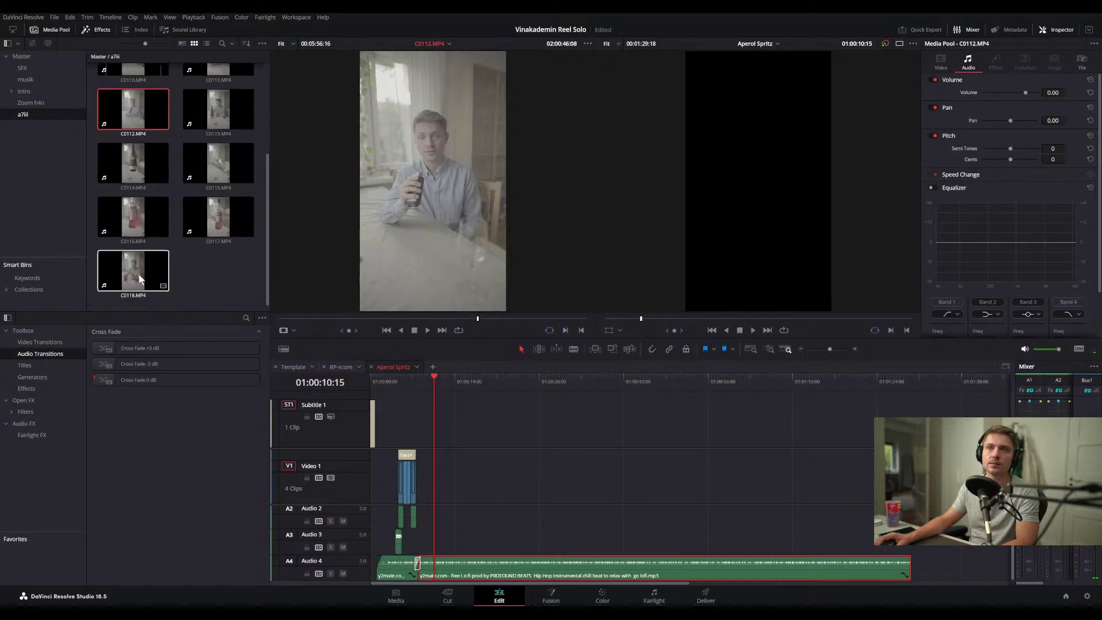
{"action": "left_click", "coordinate": [139, 280]}
{"action": "left_click_drag", "start_coordinate": [371, 319], "coordinate": [574, 320]}
{"action": "key", "text": "space"}
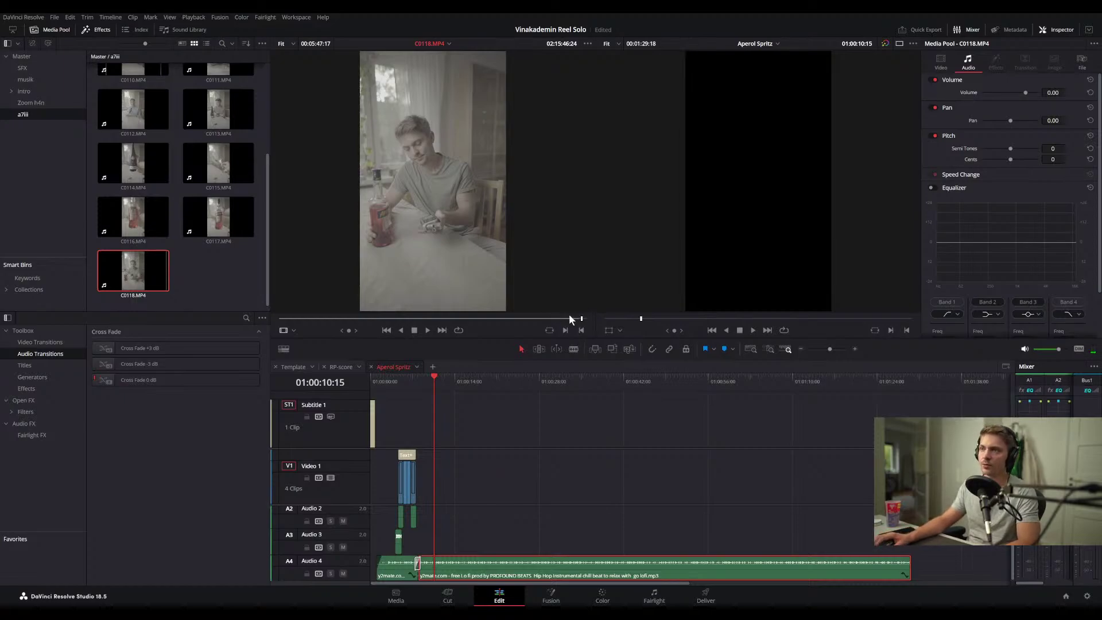
- Play the final third of C0118.MP4 in the source viewer at several points to check its takes
{"action": "left_click", "coordinate": [551, 318]}
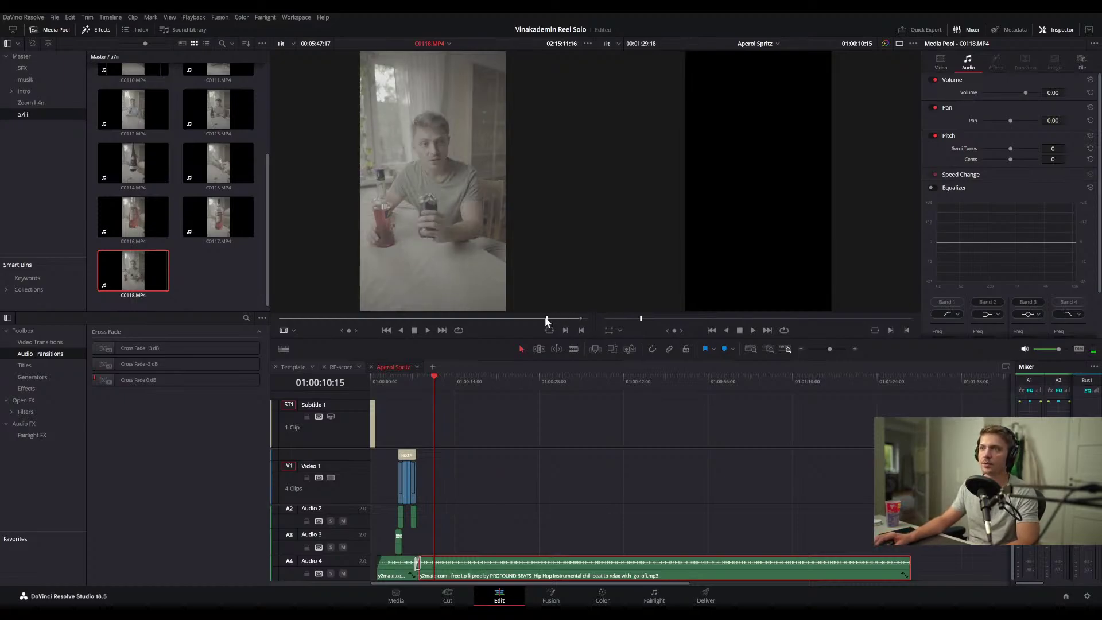
{"action": "left_click", "coordinate": [478, 318]}
{"action": "key", "text": "space"}
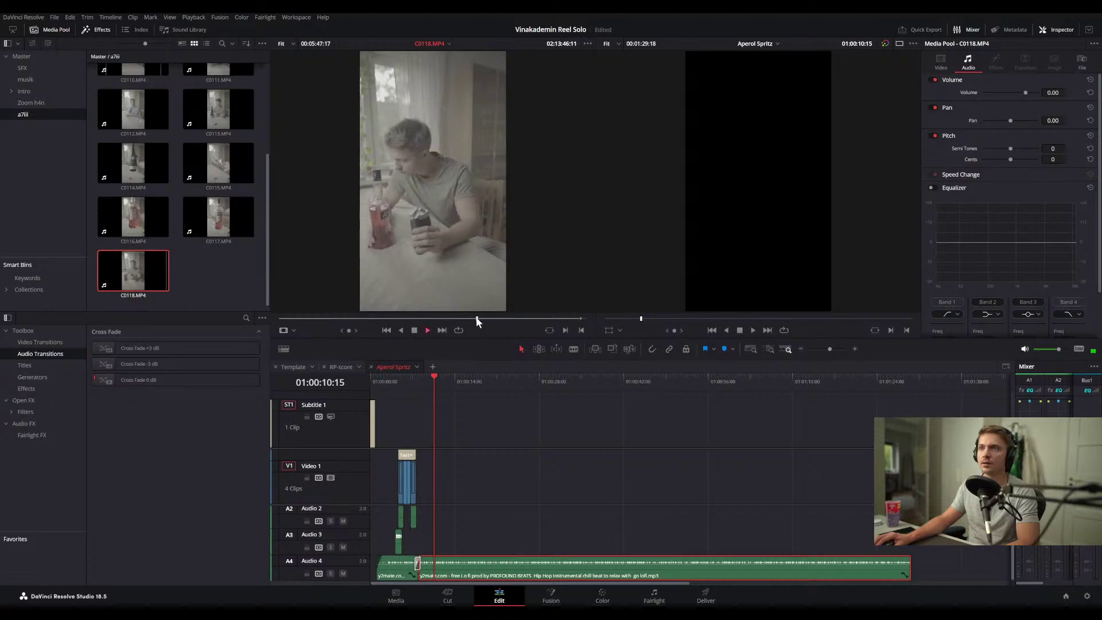
{"action": "left_click", "coordinate": [484, 318]}
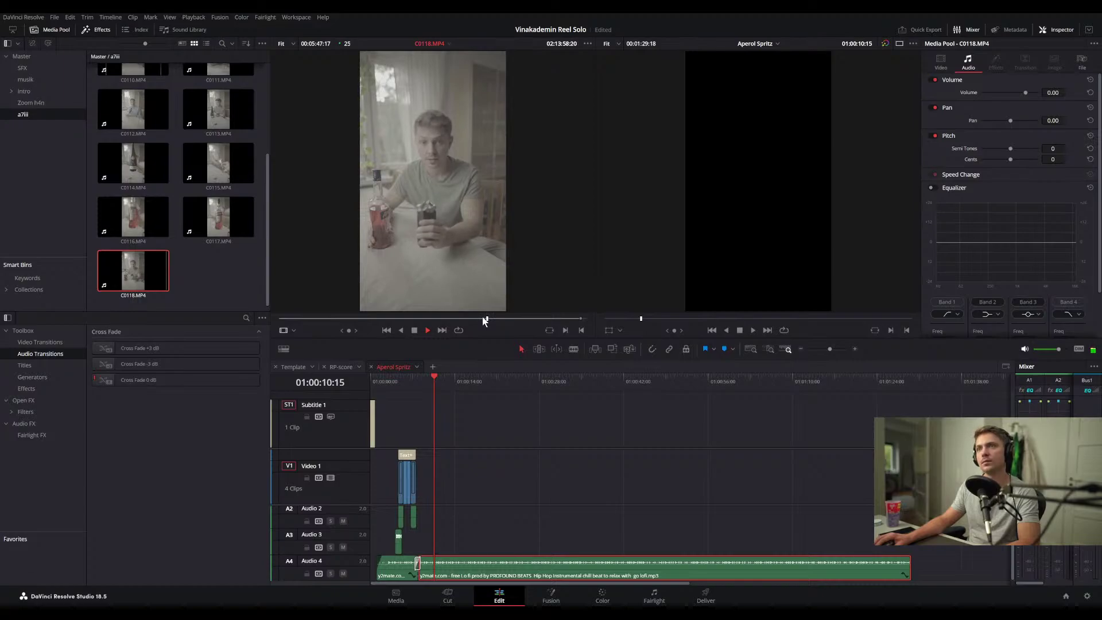
{"action": "left_click", "coordinate": [477, 318]}
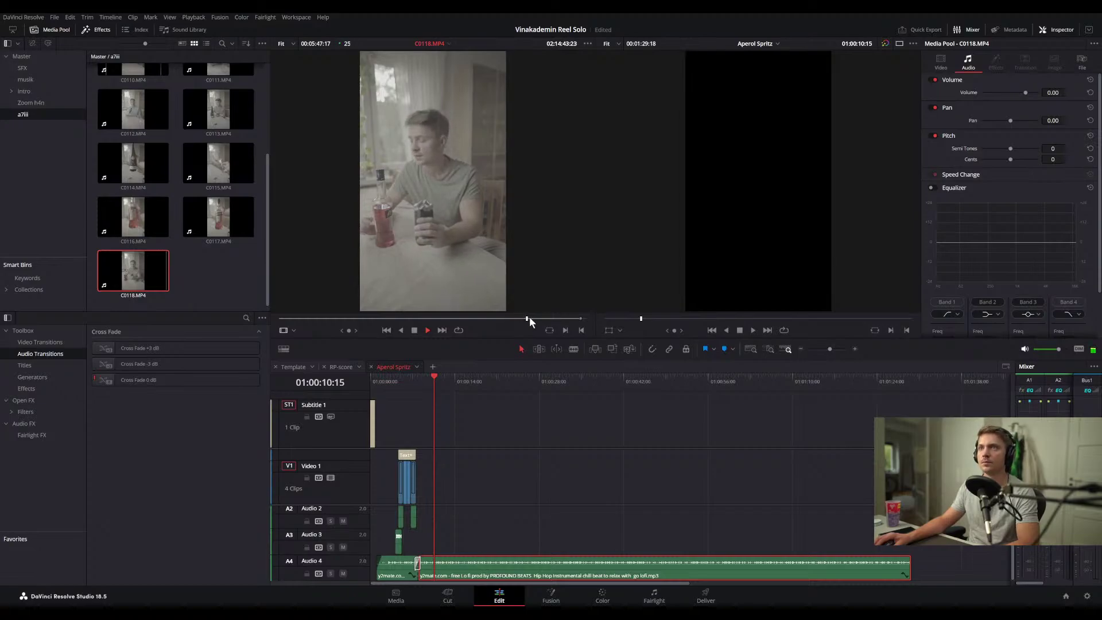
{"action": "left_click_drag", "start_coordinate": [529, 317], "coordinate": [532, 317]}
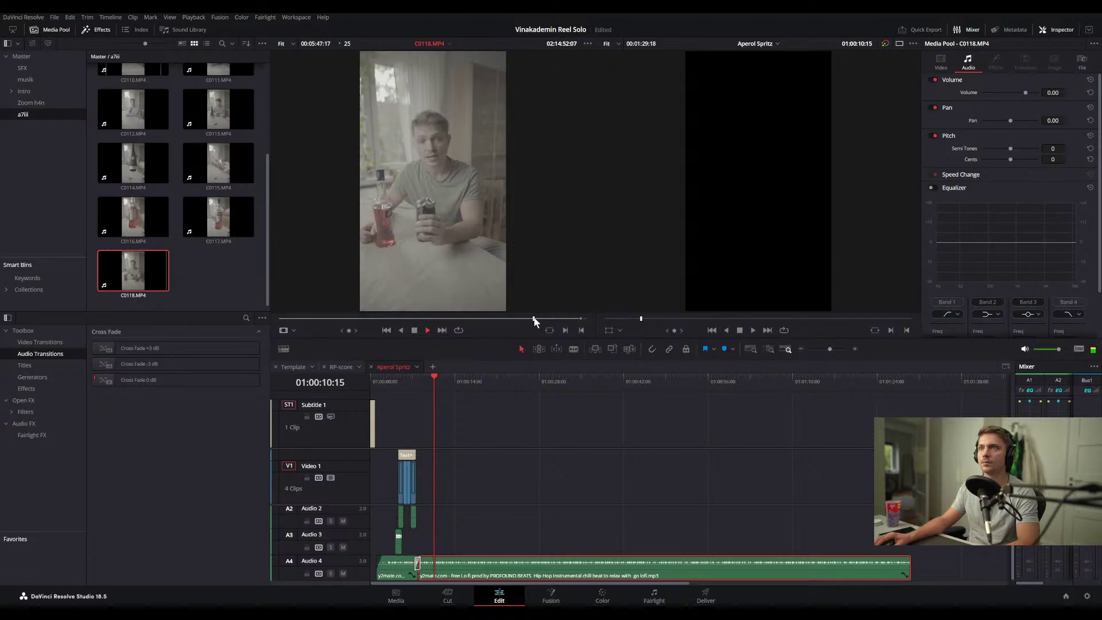
{"action": "left_click", "coordinate": [542, 318]}
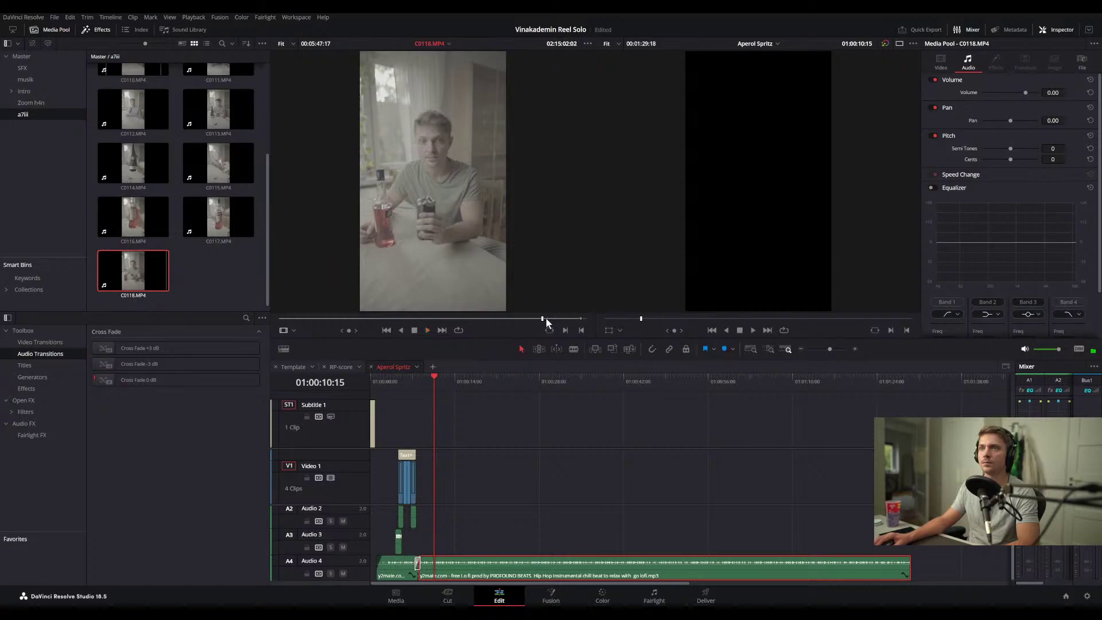
{"action": "left_click", "coordinate": [551, 319]}
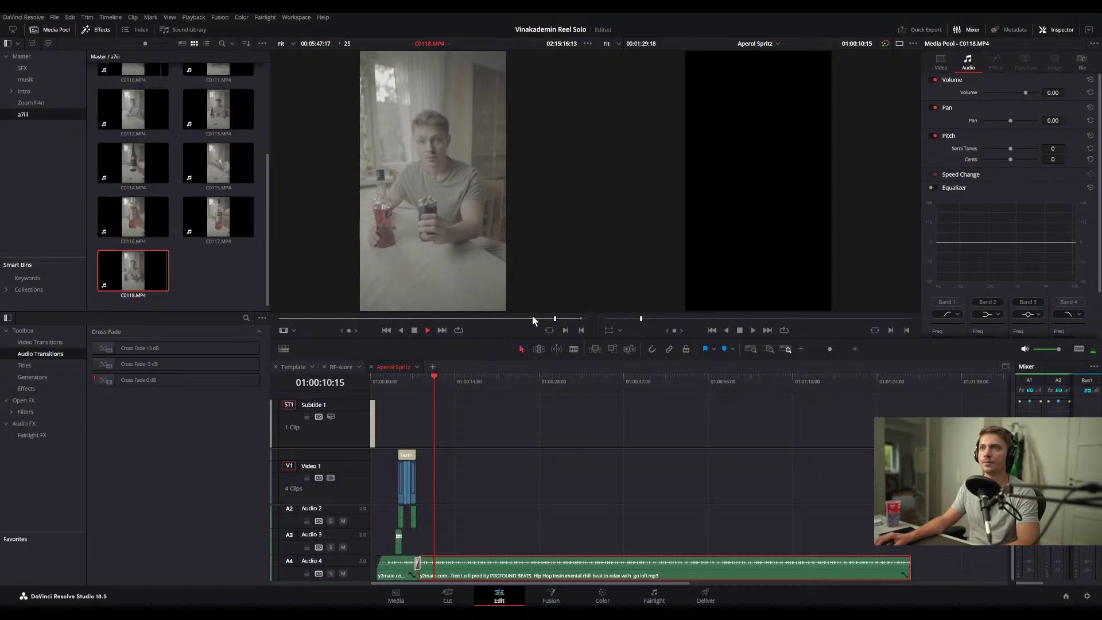
- Skim C0118.MP4 backwards from its middle towards the beginning, playing short passages to locate where the usable footage starts
{"action": "left_click", "coordinate": [475, 318]}
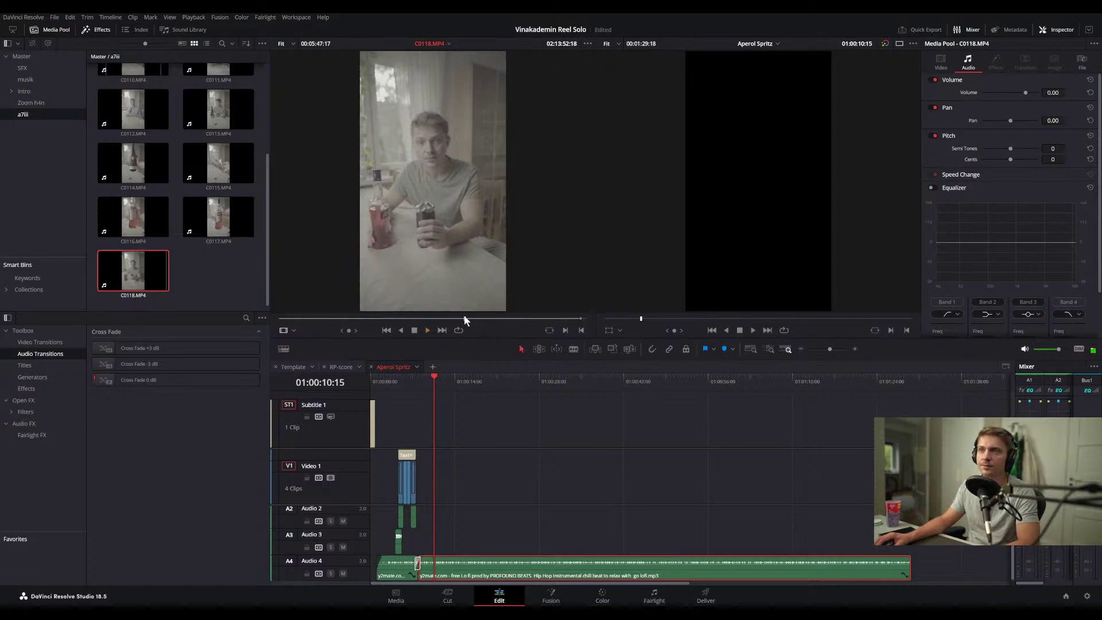
{"action": "left_click", "coordinate": [437, 319]}
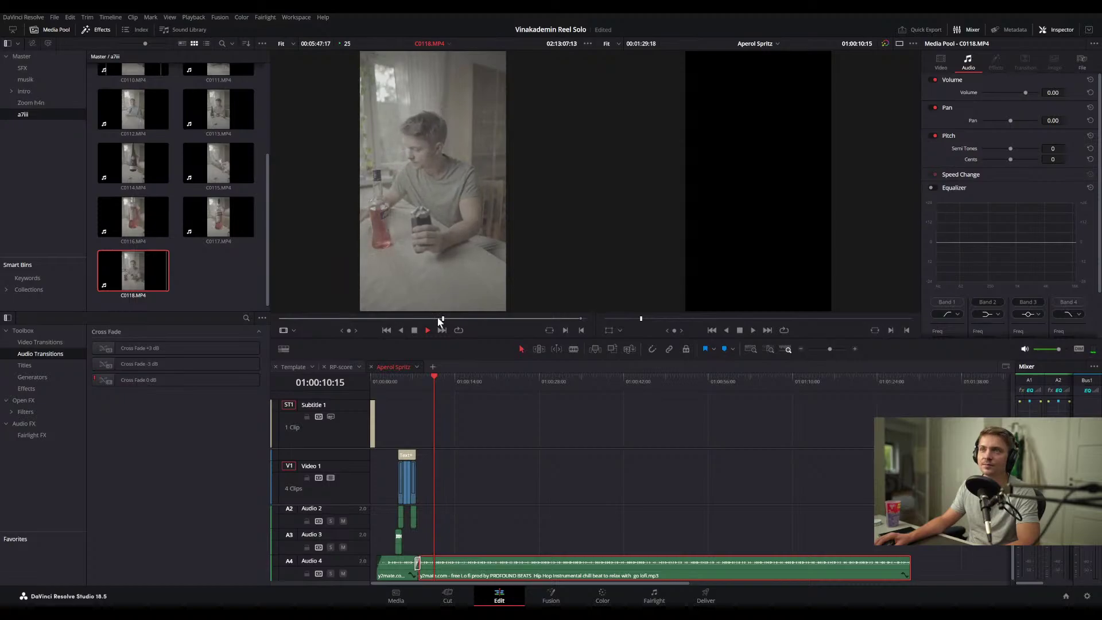
{"action": "left_click", "coordinate": [432, 319]}
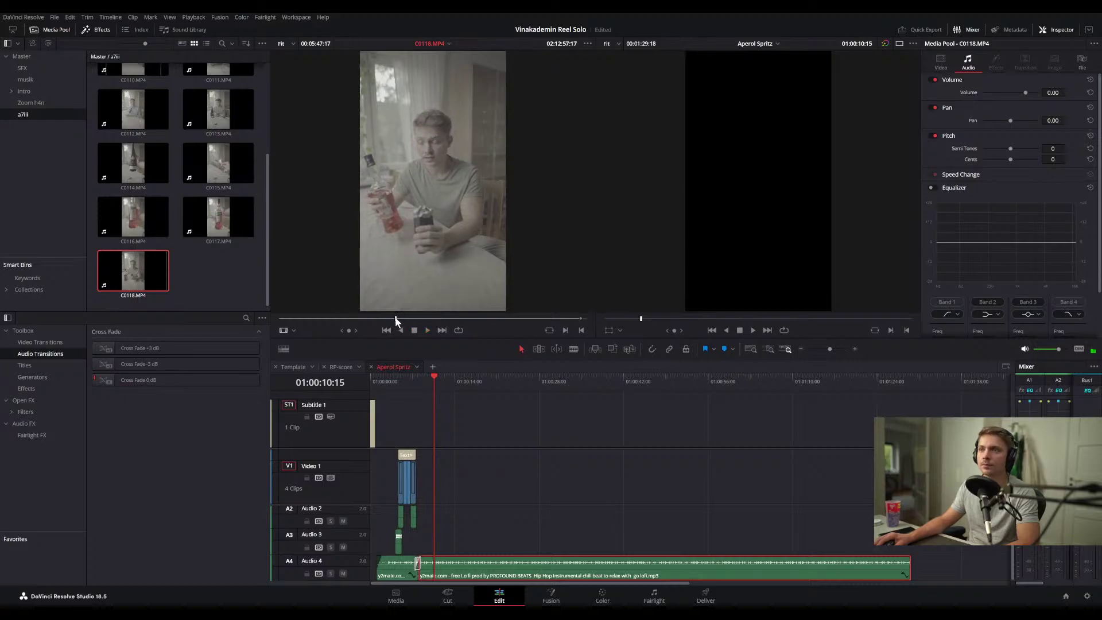
{"action": "left_click", "coordinate": [369, 319]}
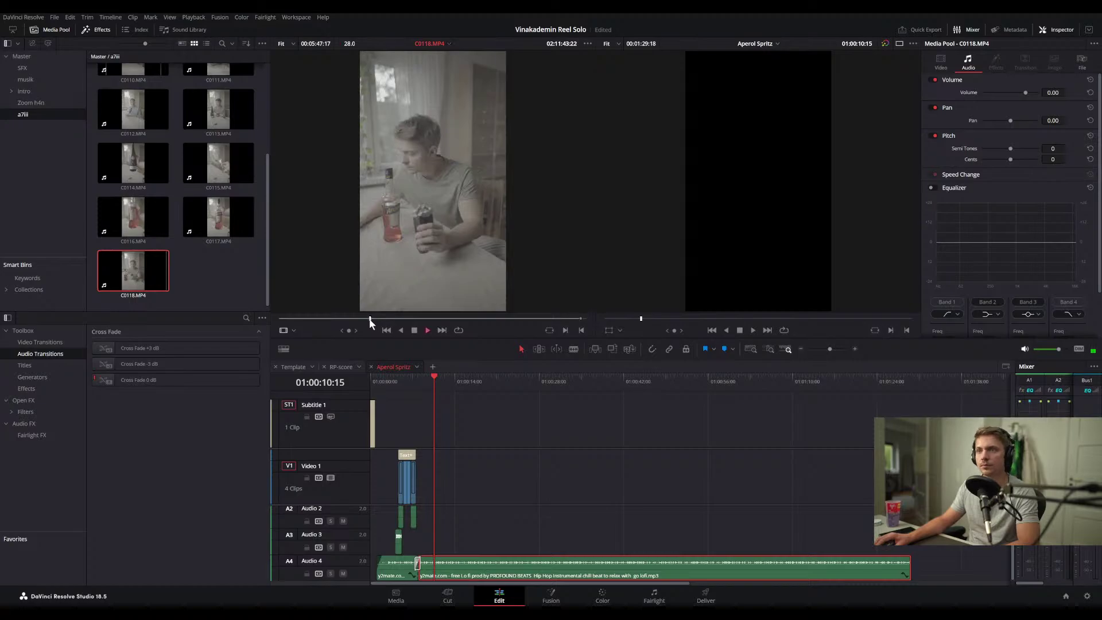
{"action": "left_click", "coordinate": [362, 318]}
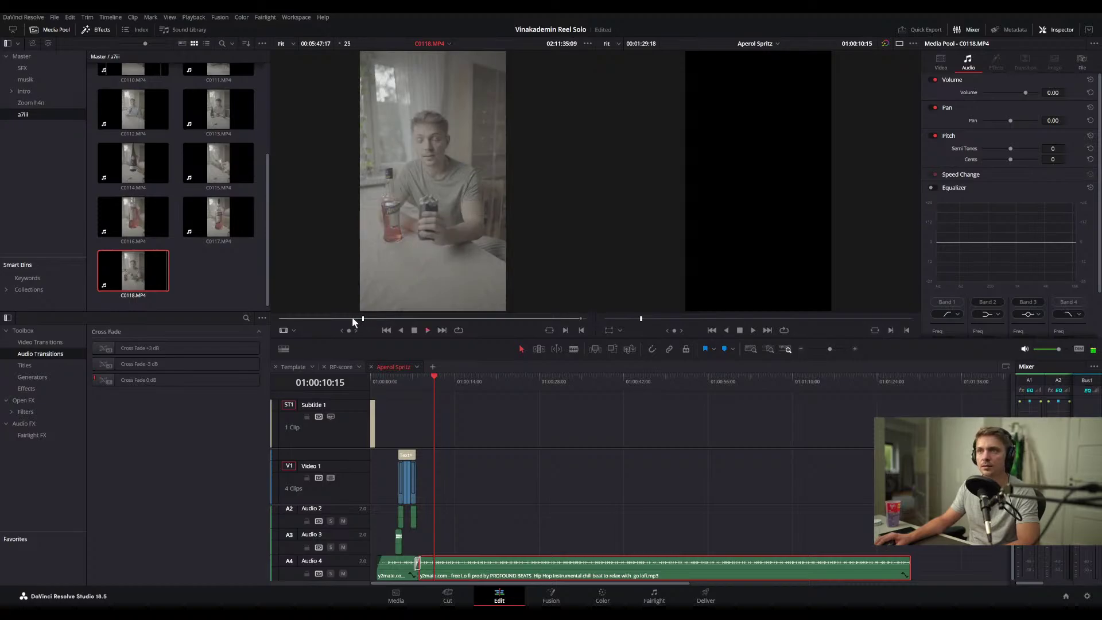
{"action": "left_click", "coordinate": [359, 319]}
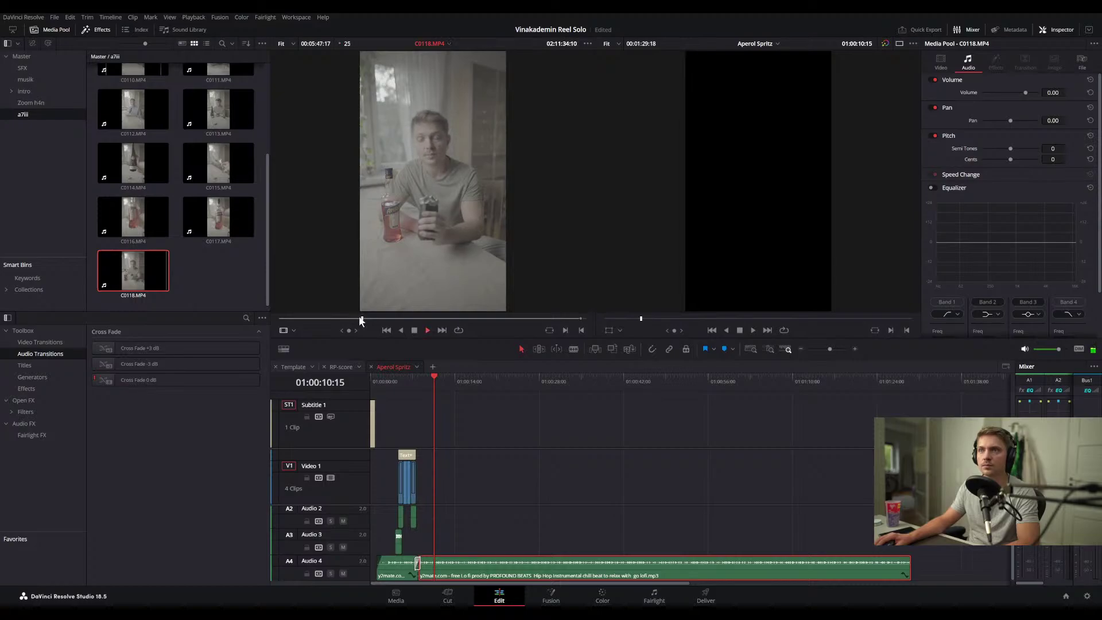
{"action": "left_click", "coordinate": [338, 319]}
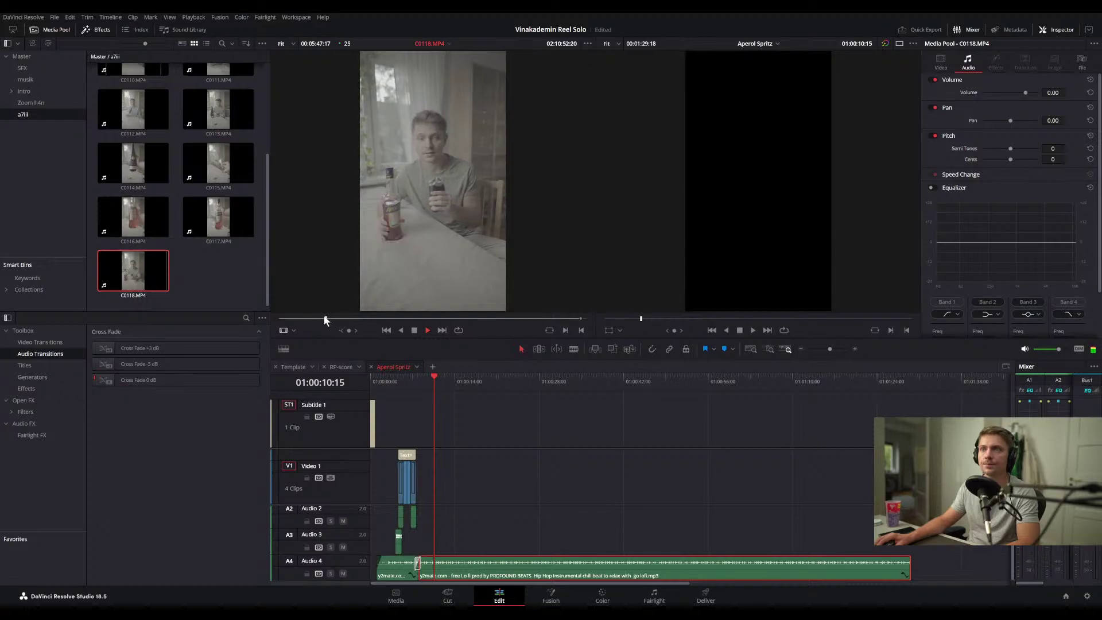
- Find the start of the usable take near the beginning of C0118.MP4 and mark an in point at about 02:10:28
{"action": "left_click", "coordinate": [314, 317]}
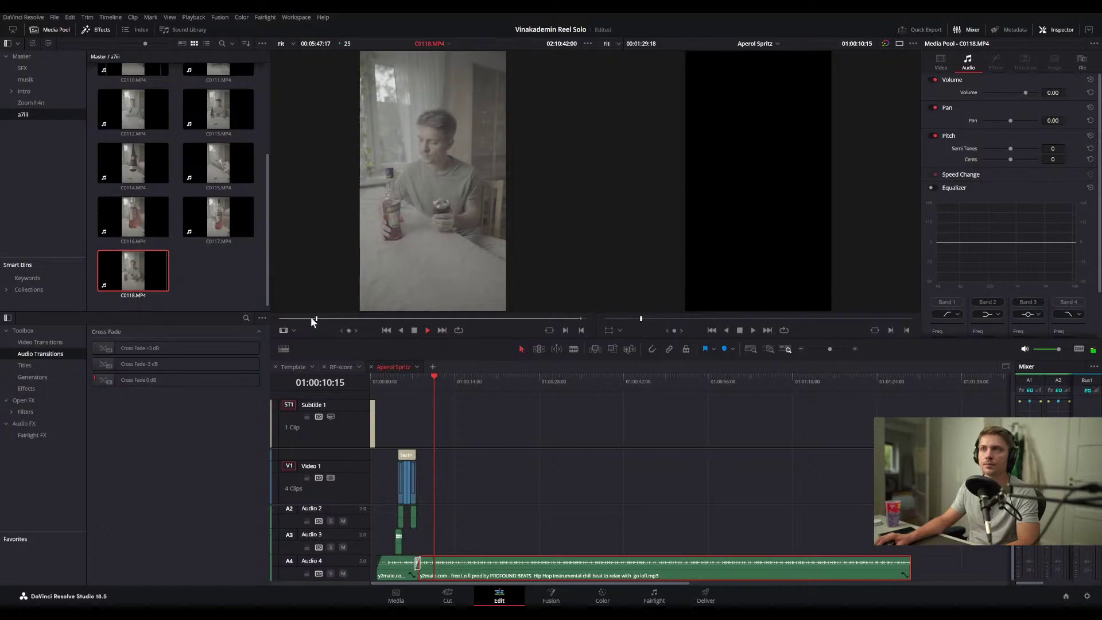
{"action": "left_click", "coordinate": [305, 318]}
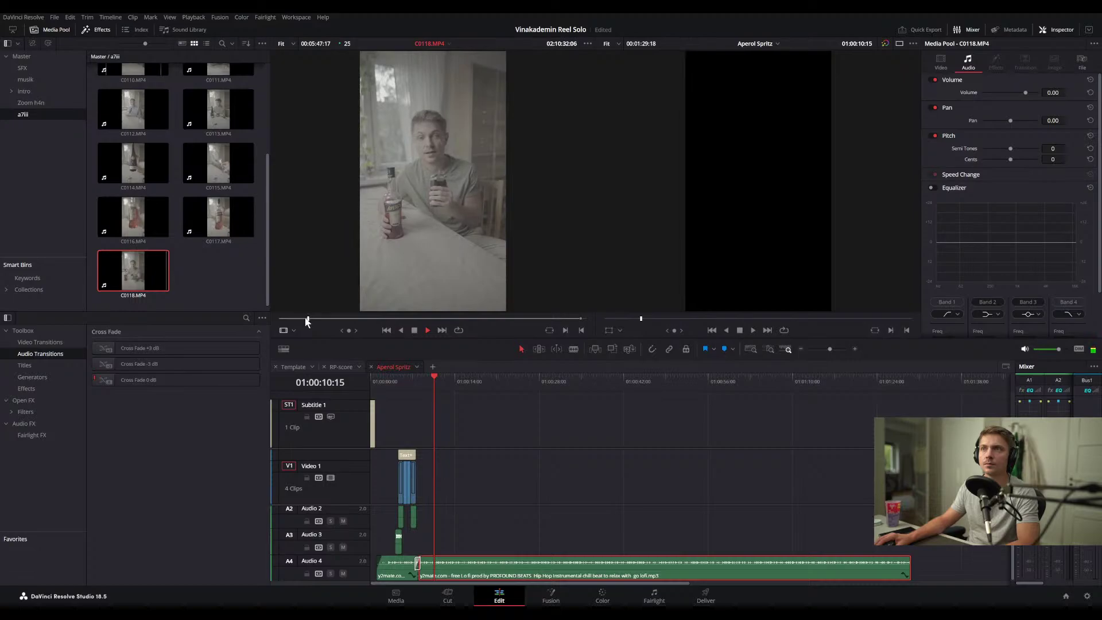
{"action": "left_click", "coordinate": [294, 319]}
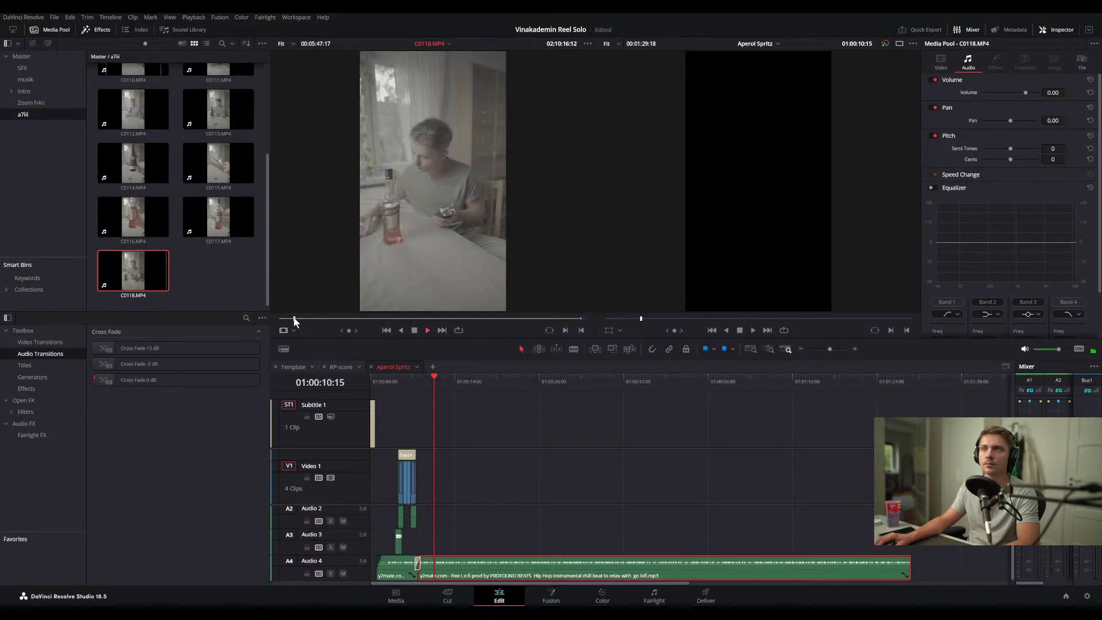
{"action": "left_click", "coordinate": [301, 318]}
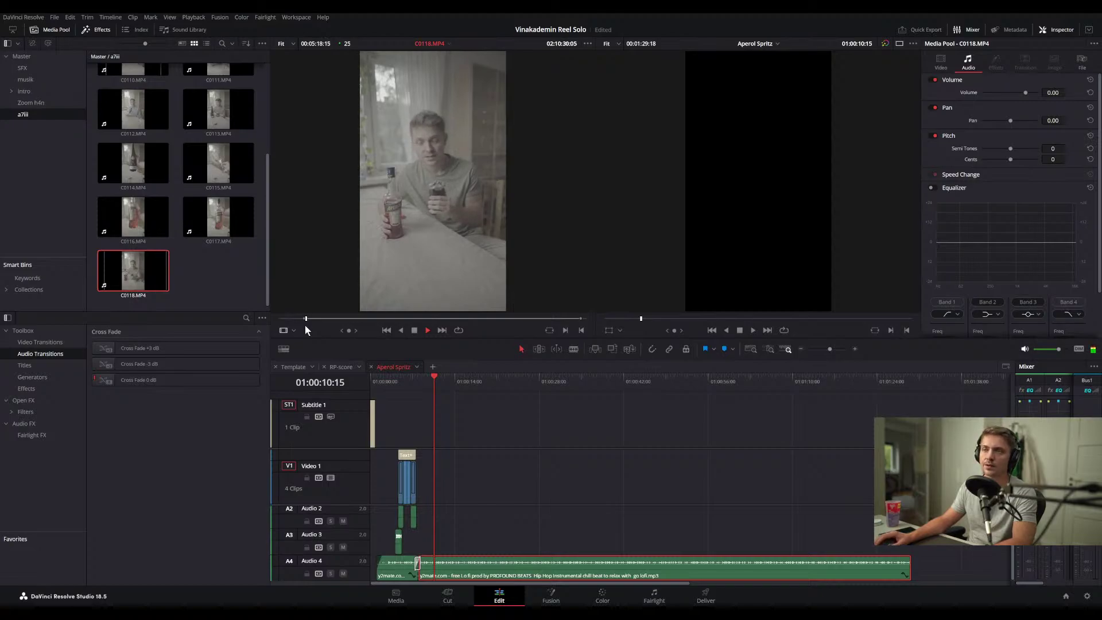
- Add C0118.MP4 from its in point to Video 1 and Audio 1 after the intro, starting at about 01:00:15
{"action": "key", "text": "space"}
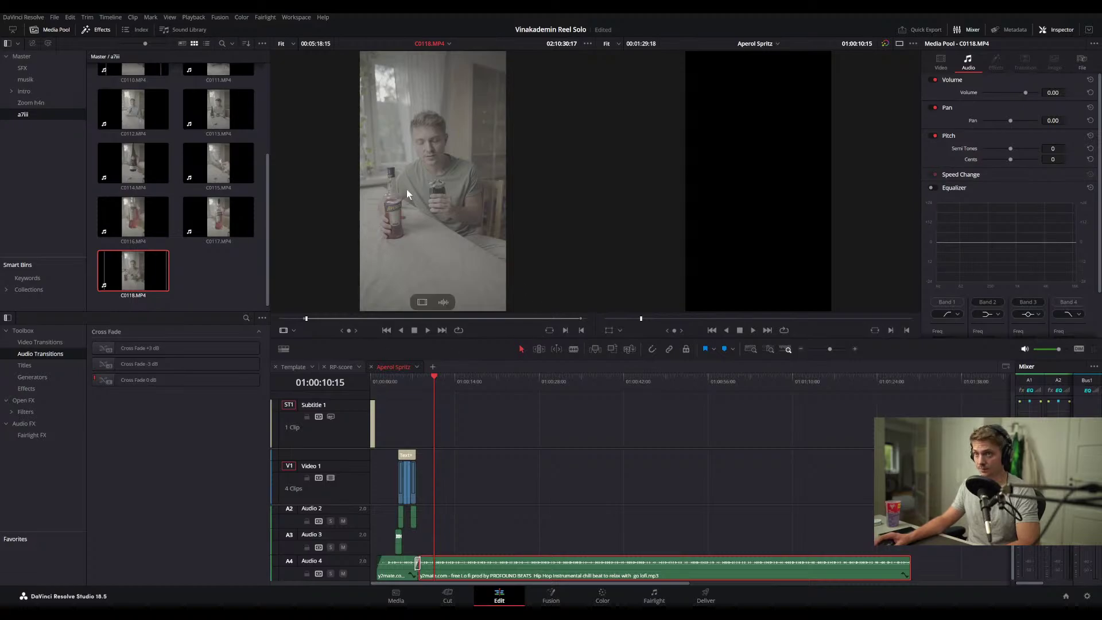
{"action": "left_click_drag", "start_coordinate": [421, 301], "coordinate": [459, 489]}
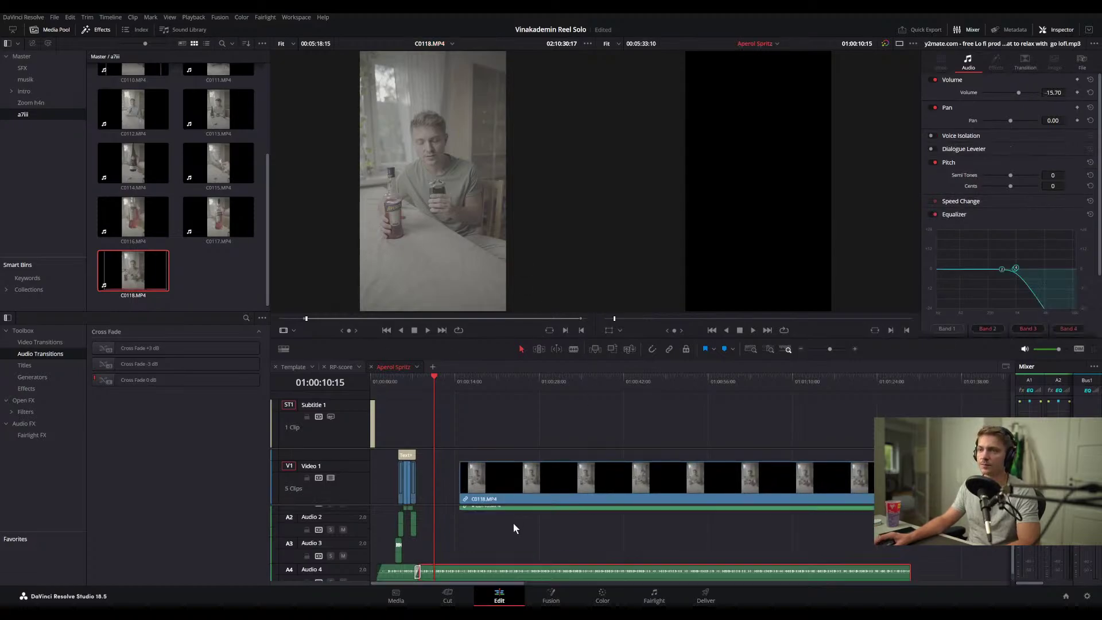
{"action": "scroll", "coordinate": [532, 507], "scroll_direction": "down", "scroll_amount": 4}
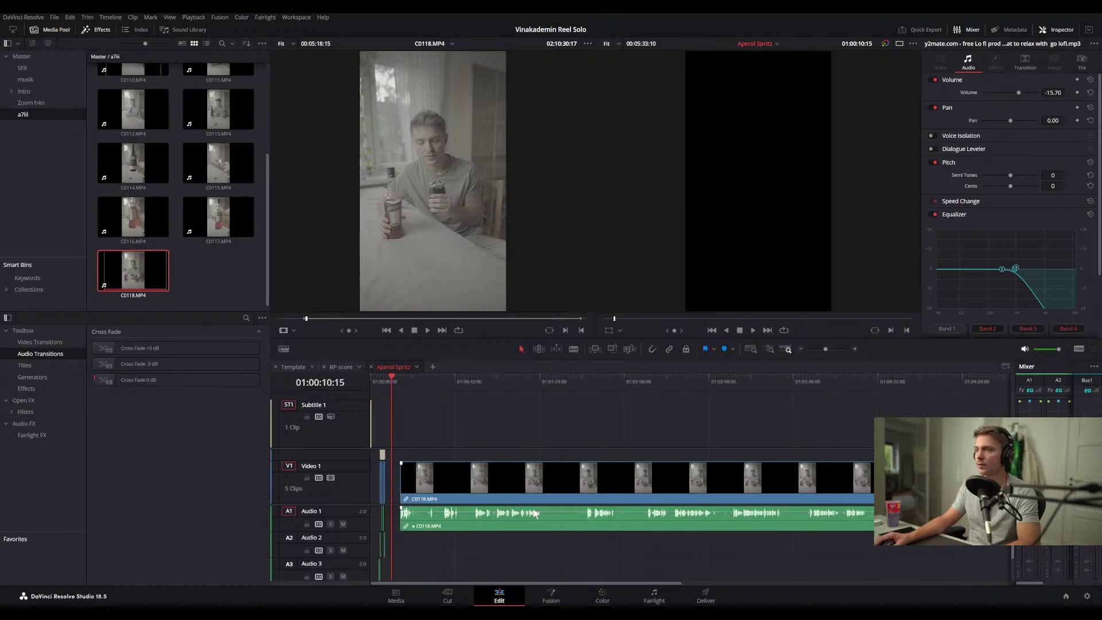
{"action": "scroll", "coordinate": [534, 510], "scroll_direction": "down", "scroll_amount": 1}
{"action": "left_click_drag", "start_coordinate": [383, 376], "coordinate": [388, 375]}
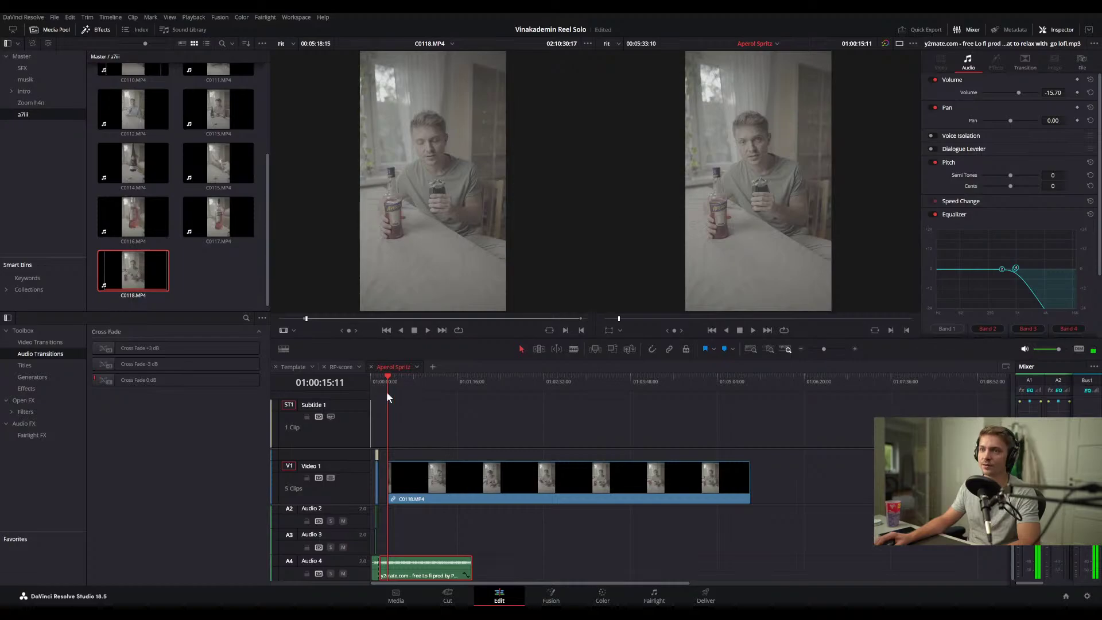
{"action": "scroll", "coordinate": [463, 526], "scroll_direction": "up", "scroll_amount": 2}
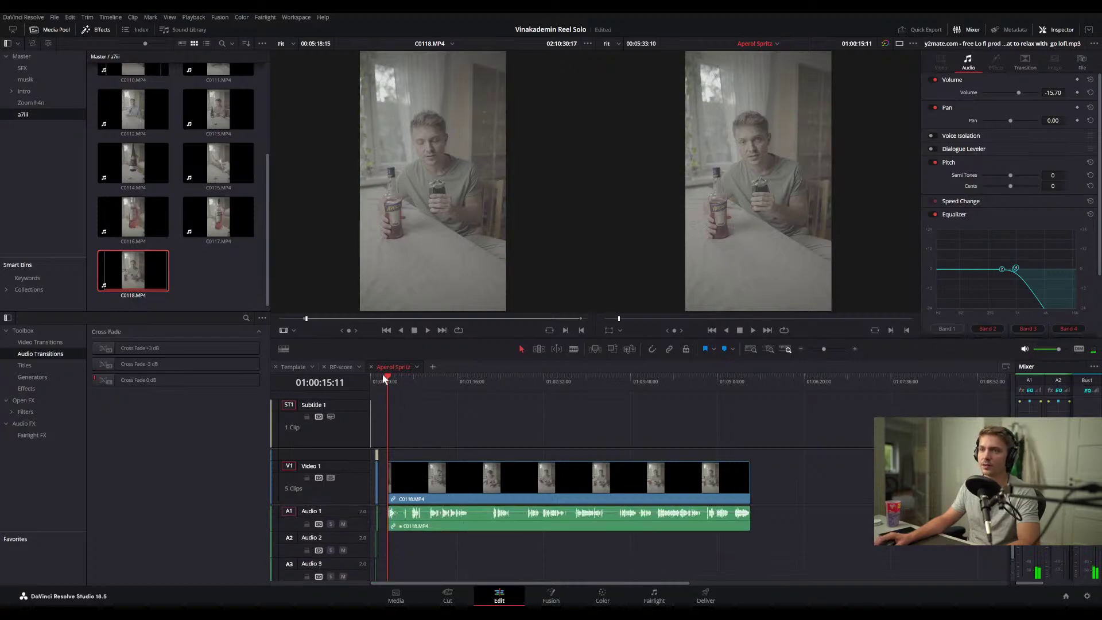
- Check the end of C0118.MP4 on the timeline and move the clip later on Video 1 to start at about 01:03:25
{"action": "left_click_drag", "start_coordinate": [384, 377], "coordinate": [748, 405]}
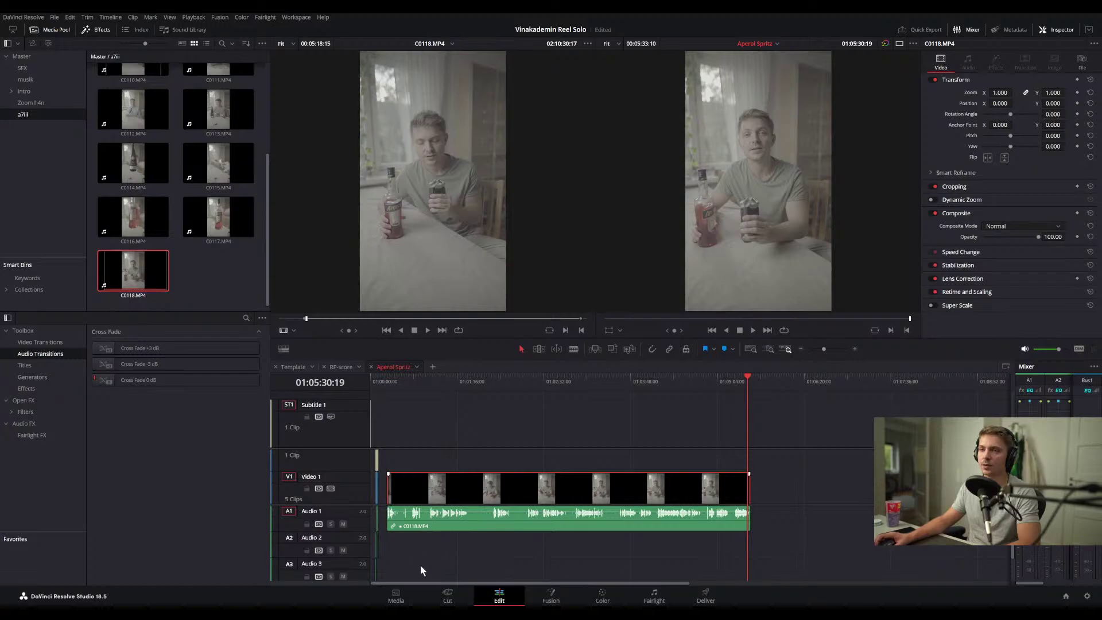
{"action": "scroll", "coordinate": [429, 566], "scroll_direction": "down", "scroll_amount": 3}
{"action": "scroll", "coordinate": [433, 554], "scroll_direction": "up", "scroll_amount": 3}
{"action": "left_click_drag", "start_coordinate": [654, 553], "coordinate": [760, 500]}
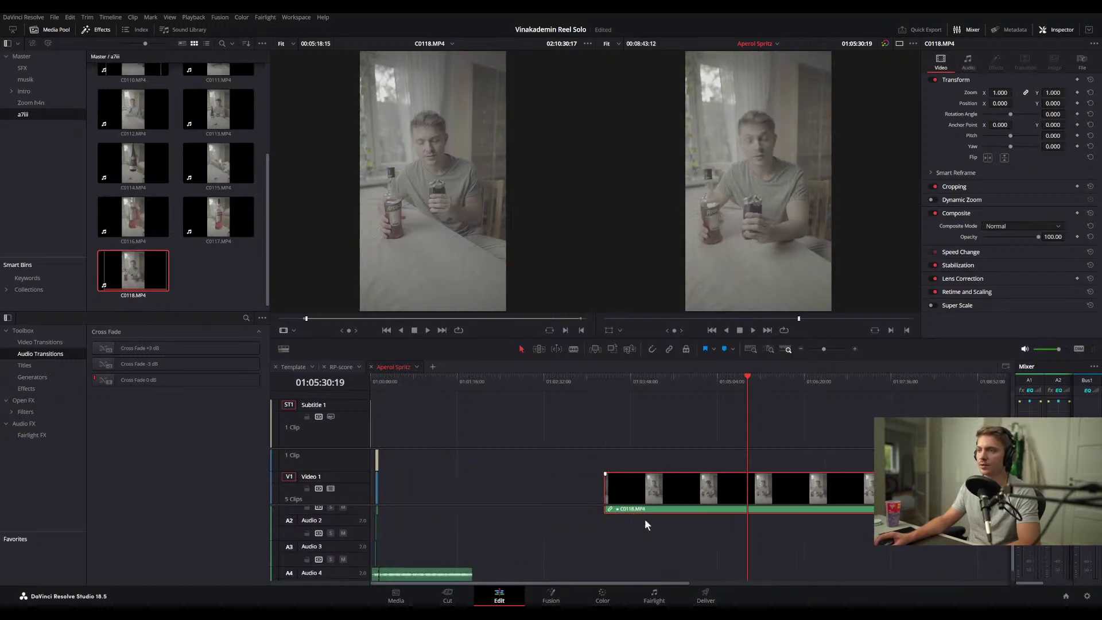
- Park the playhead on C0118.MP4 at 01:03:27:01, apply the three-node grade to it, and scrub the clip to check the look
{"action": "left_click_drag", "start_coordinate": [605, 383], "coordinate": [605, 387]}
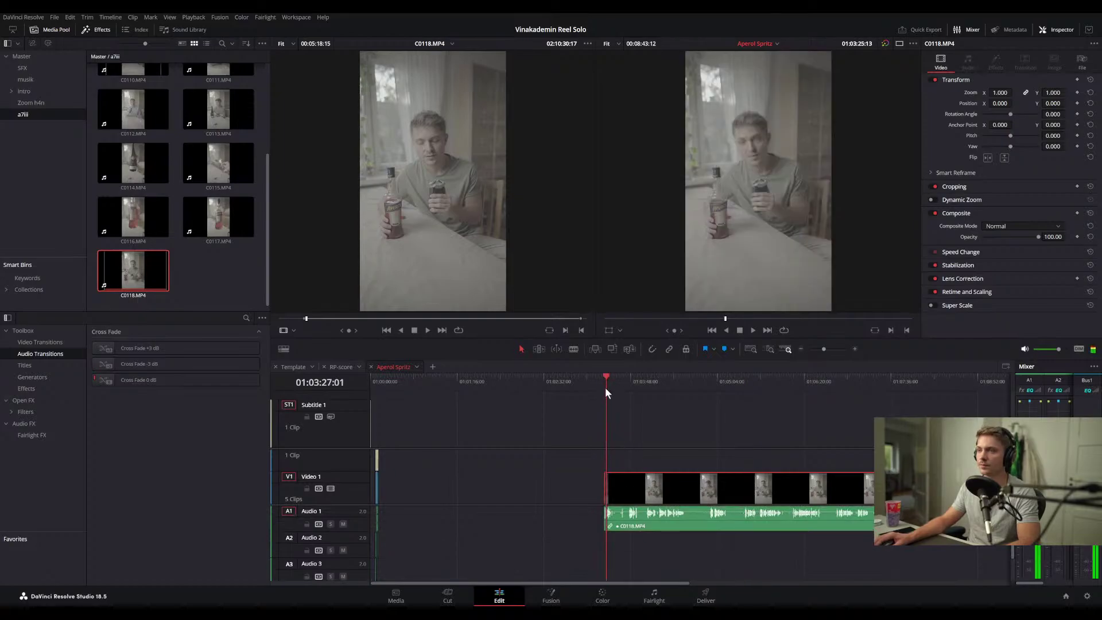
{"action": "key", "text": "ctrl+equal"}
{"action": "scroll", "coordinate": [676, 497], "scroll_direction": "left", "scroll_amount": 4}
{"action": "scroll", "coordinate": [676, 498], "scroll_direction": "right", "scroll_amount": 3}
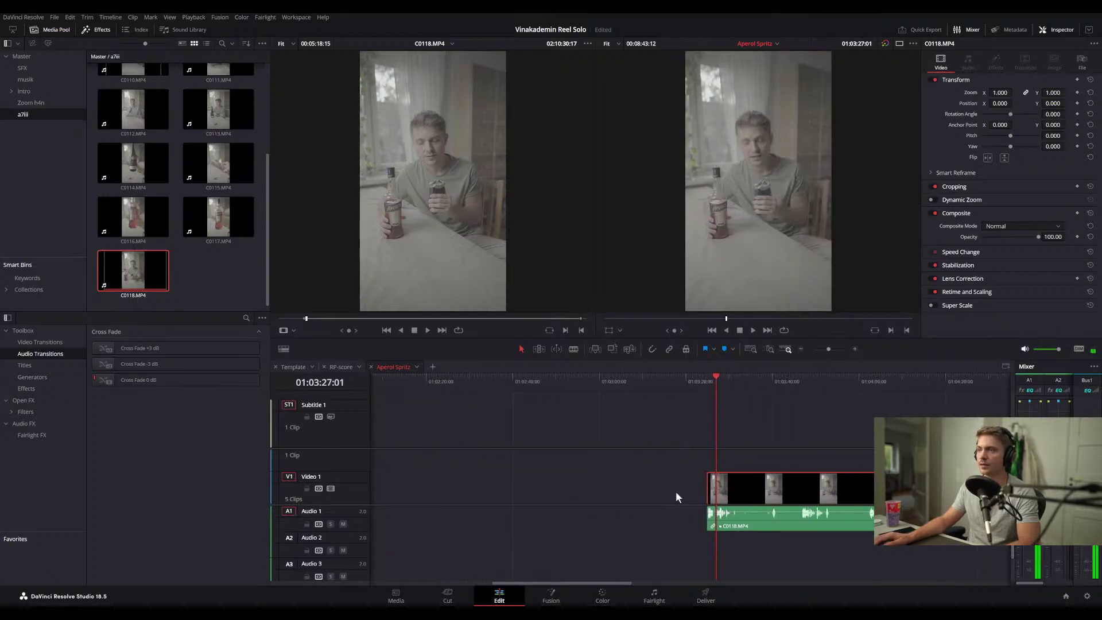
{"action": "scroll", "coordinate": [676, 497], "scroll_direction": "down", "scroll_amount": 4}
{"action": "scroll", "coordinate": [676, 490], "scroll_direction": "down", "scroll_amount": 3}
{"action": "scroll", "coordinate": [538, 480], "scroll_direction": "up", "scroll_amount": 2}
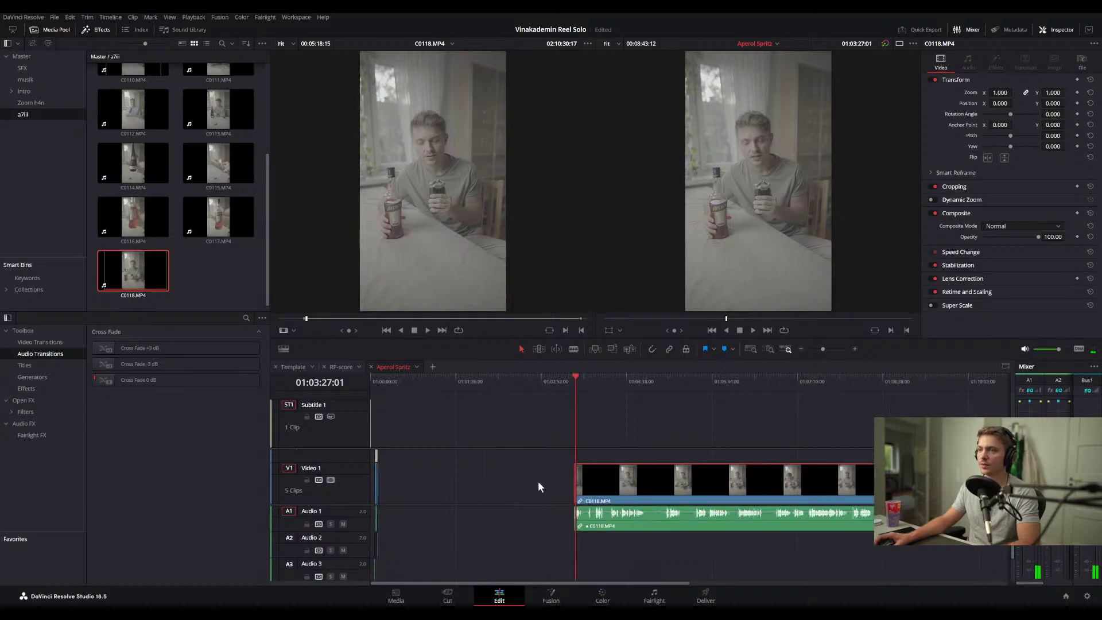
{"action": "left_click", "coordinate": [601, 597]}
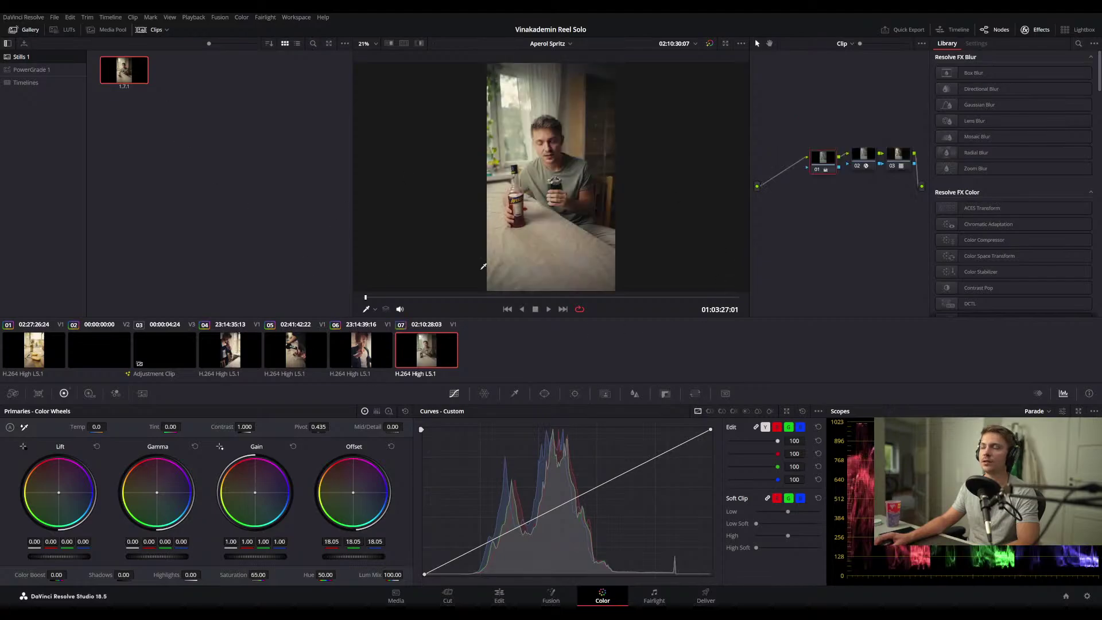
{"action": "left_click_drag", "start_coordinate": [400, 299], "coordinate": [531, 298]}
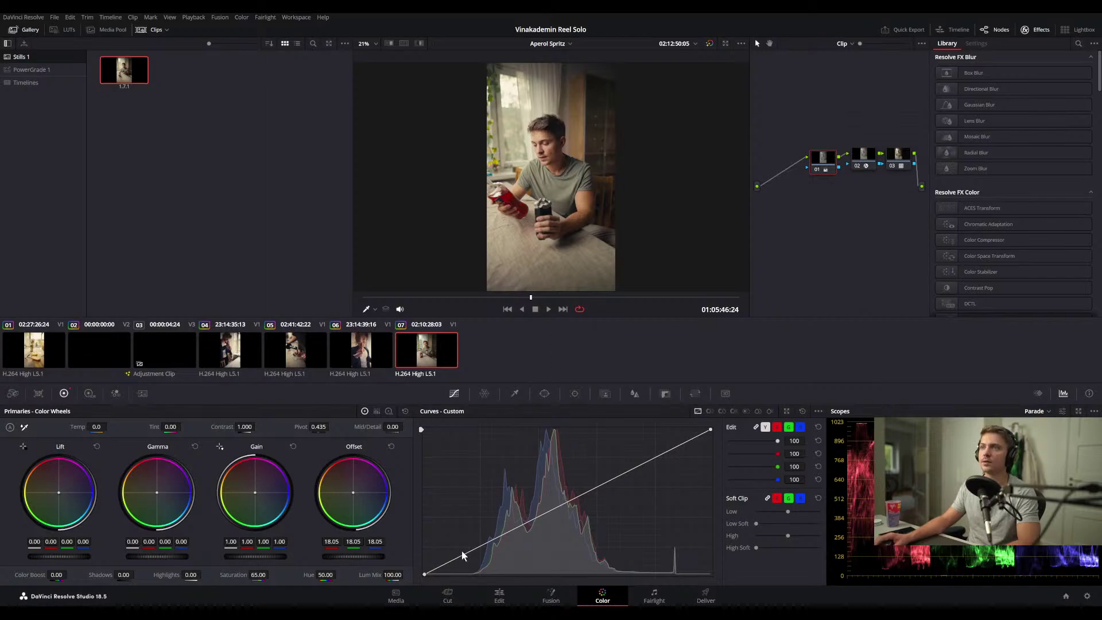
{"action": "left_click", "coordinate": [498, 597]}
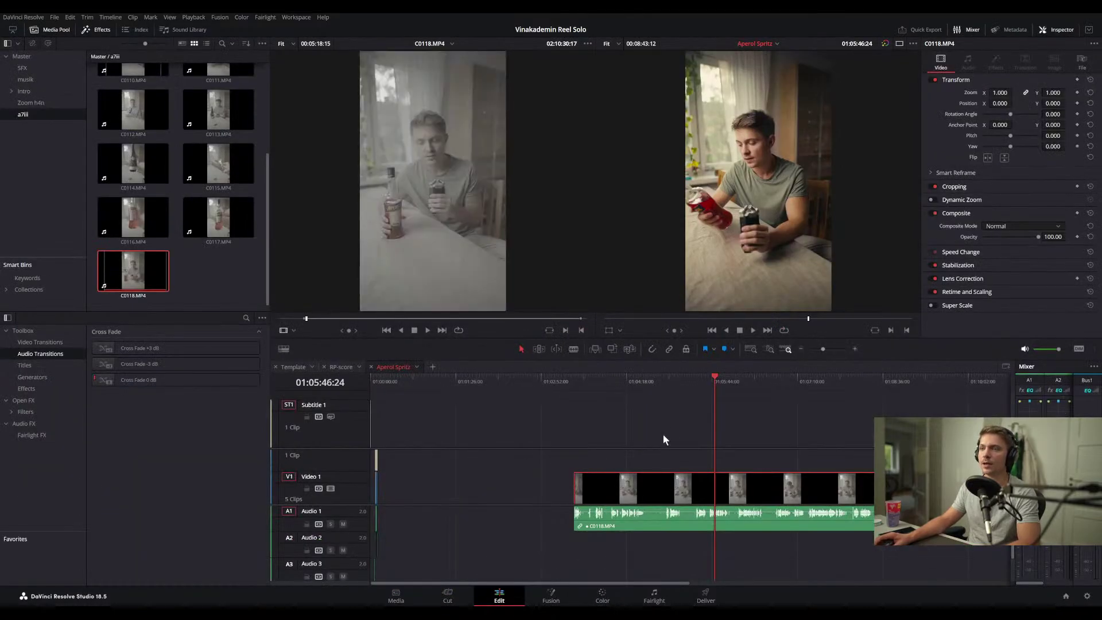
- Play a short passage of the graded C0118.MP4 on the timeline and return the playhead to the clip's start at 01:03:24:16
{"action": "left_click", "coordinate": [607, 384]}
{"action": "key", "text": "space"}
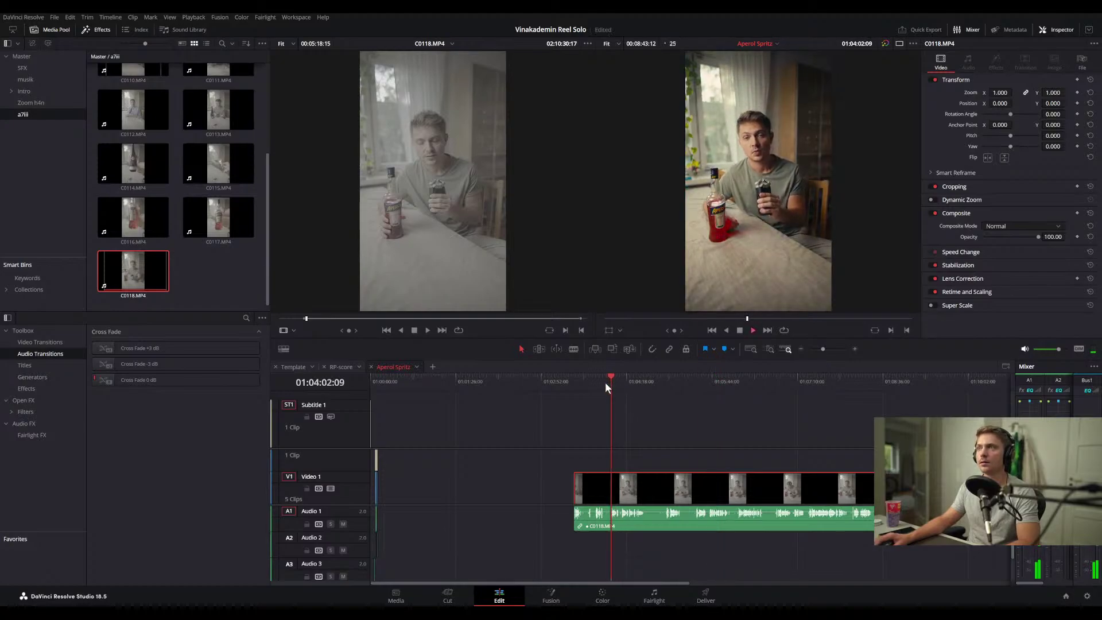
{"action": "left_click_drag", "start_coordinate": [604, 381], "coordinate": [572, 382]}
{"action": "scroll", "coordinate": [665, 507], "scroll_direction": "up", "scroll_amount": 5}
{"action": "scroll", "coordinate": [630, 572], "scroll_direction": "down", "scroll_amount": 1}
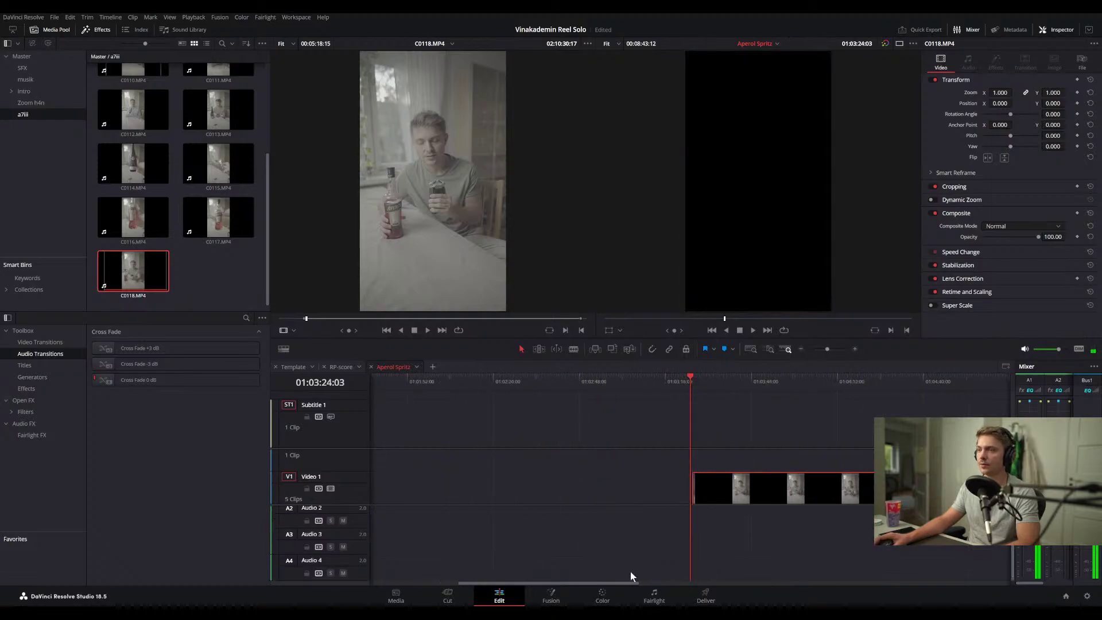
{"action": "scroll", "coordinate": [660, 539], "scroll_direction": "up", "scroll_amount": 1}
{"action": "scroll", "coordinate": [686, 526], "scroll_direction": "right", "scroll_amount": 2}
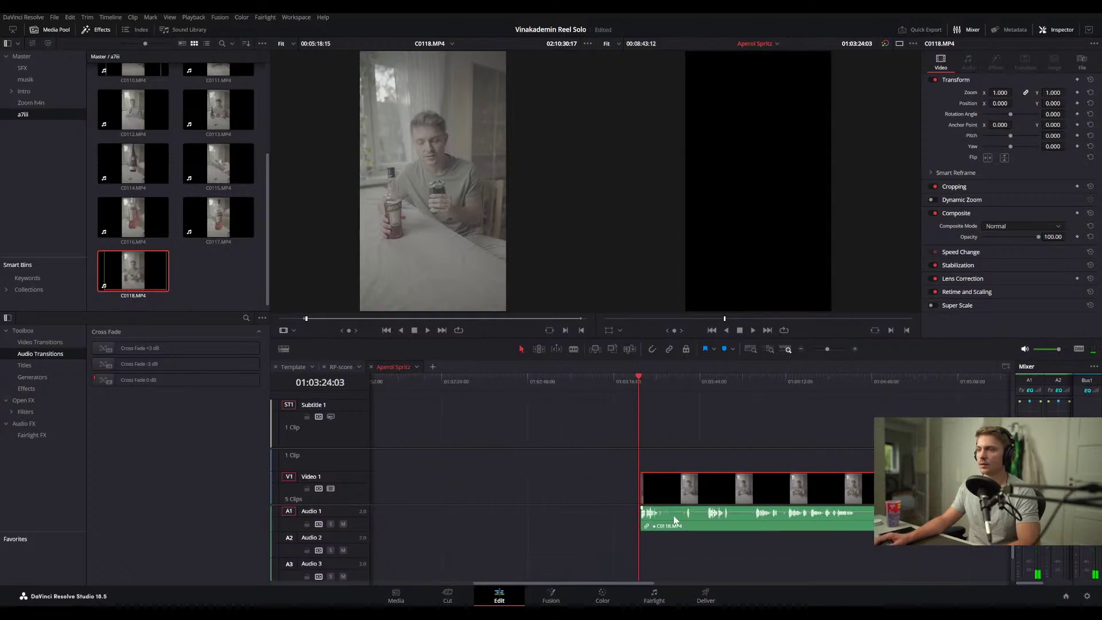
{"action": "scroll", "coordinate": [673, 515], "scroll_direction": "right", "scroll_amount": 3}
{"action": "left_click_drag", "start_coordinate": [554, 379], "coordinate": [562, 379]}
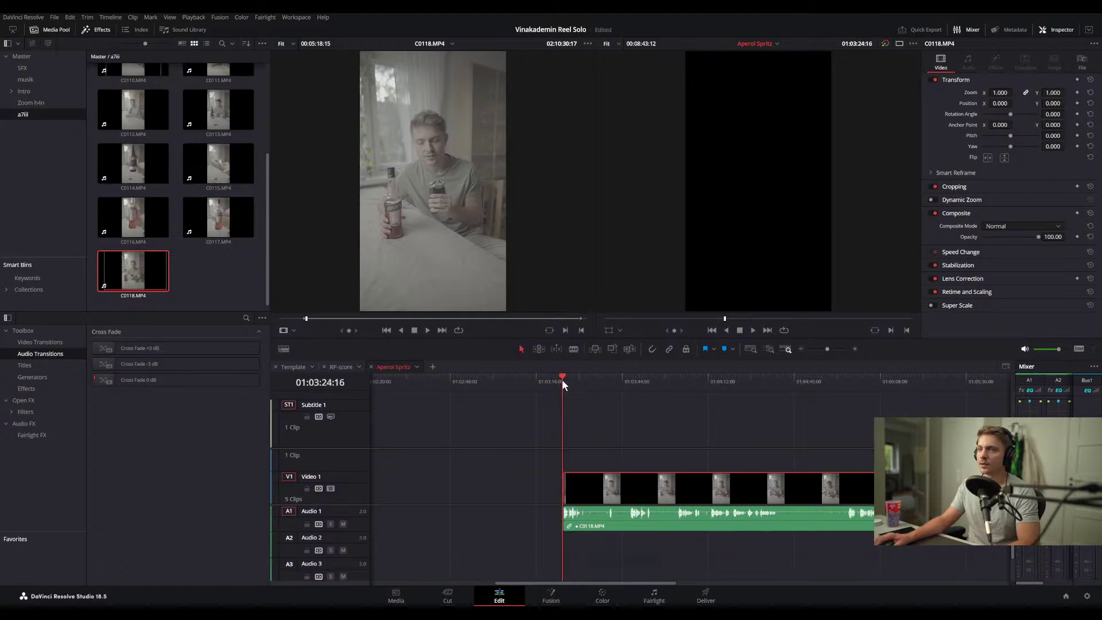
- Play C0118.MP4 from its start and split it at 01:03:30:10, after the first spoken passage
{"action": "key", "text": "space"}
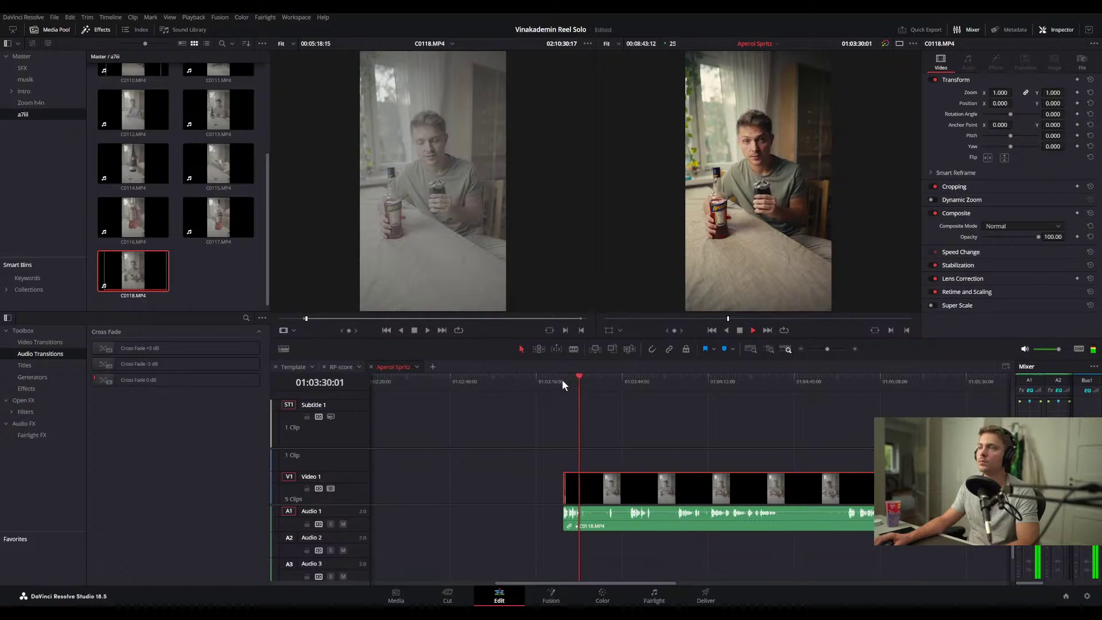
{"action": "left_click", "coordinate": [604, 434]}
{"action": "key", "text": "ctrl+b"}
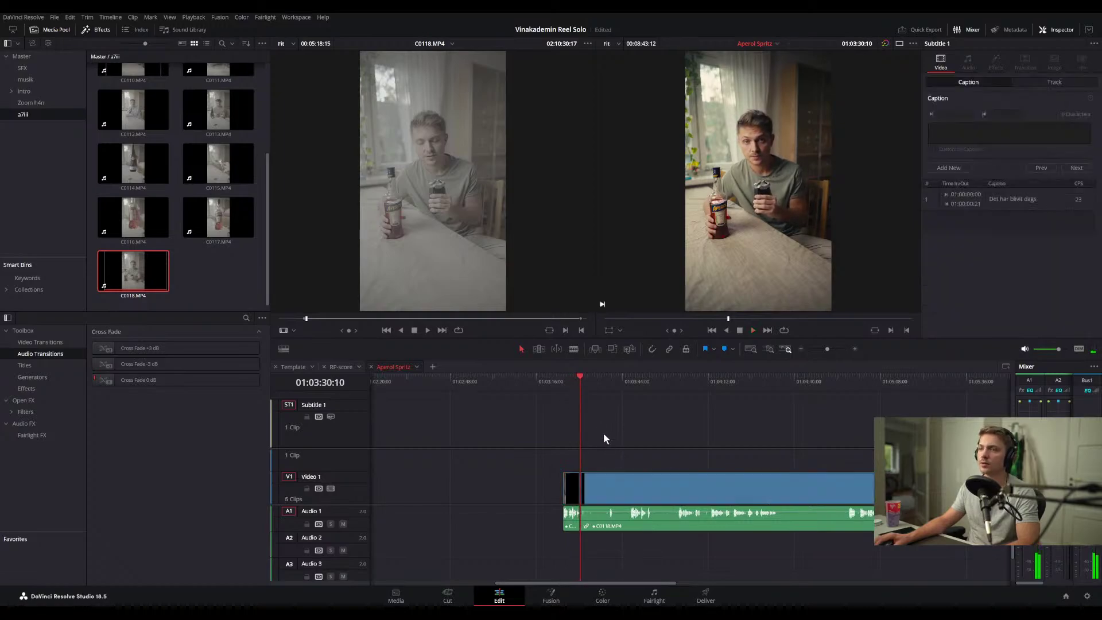
- Play and skim C0118.MP4 beyond the cut to review the repeated takes up to about 01:04:58
{"action": "key", "text": "space"}
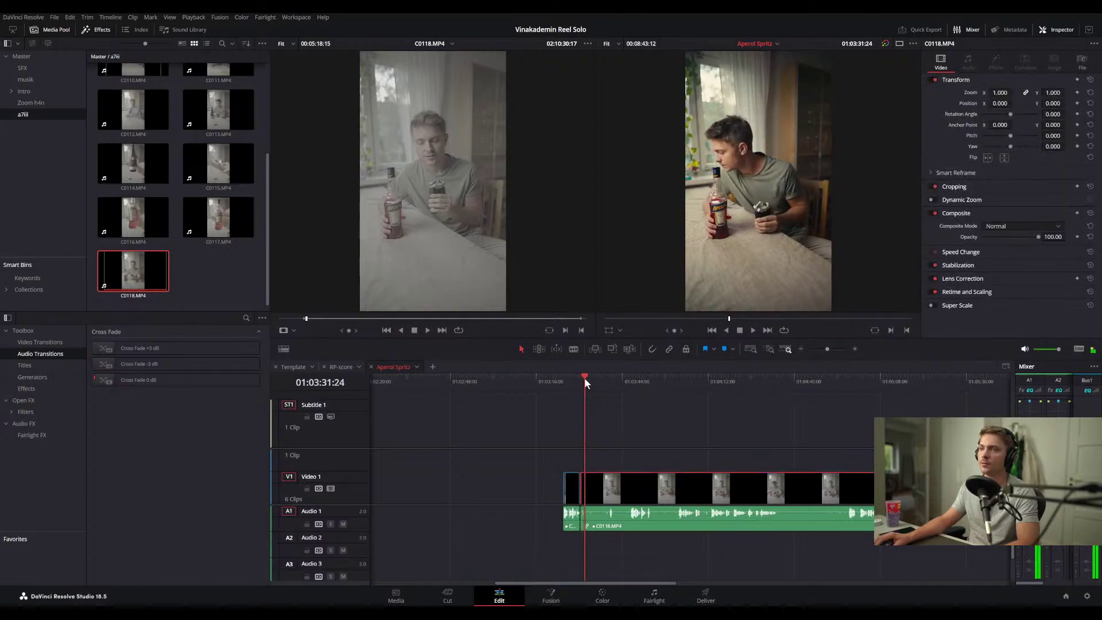
{"action": "left_click_drag", "start_coordinate": [582, 378], "coordinate": [629, 382]}
{"action": "key", "text": "space"}
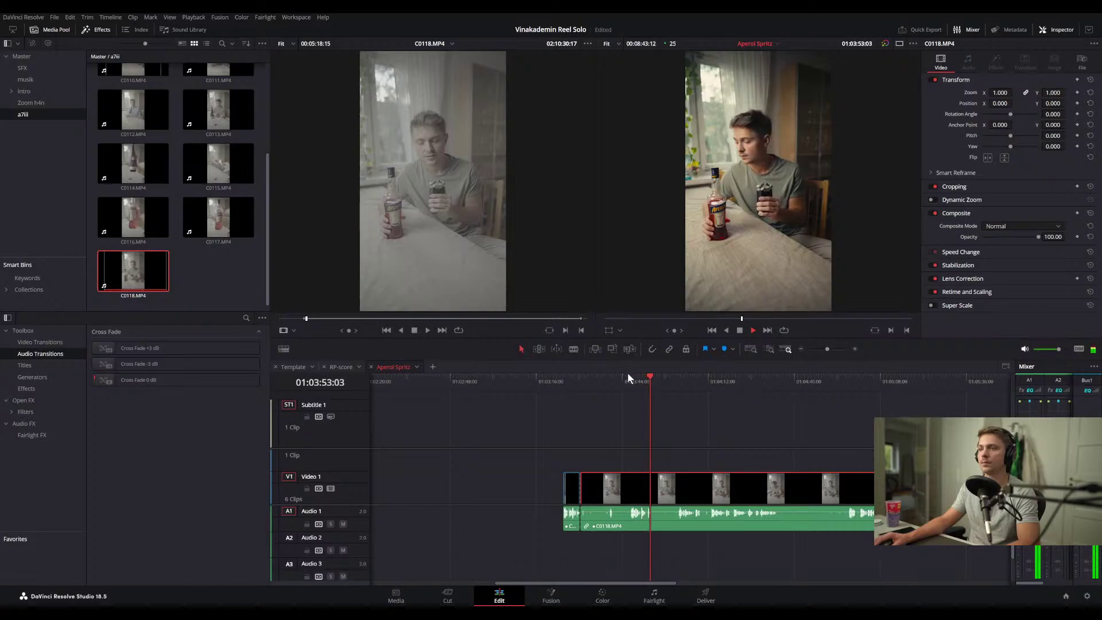
{"action": "left_click", "coordinate": [624, 379]}
{"action": "left_click_drag", "start_coordinate": [627, 380], "coordinate": [677, 387]}
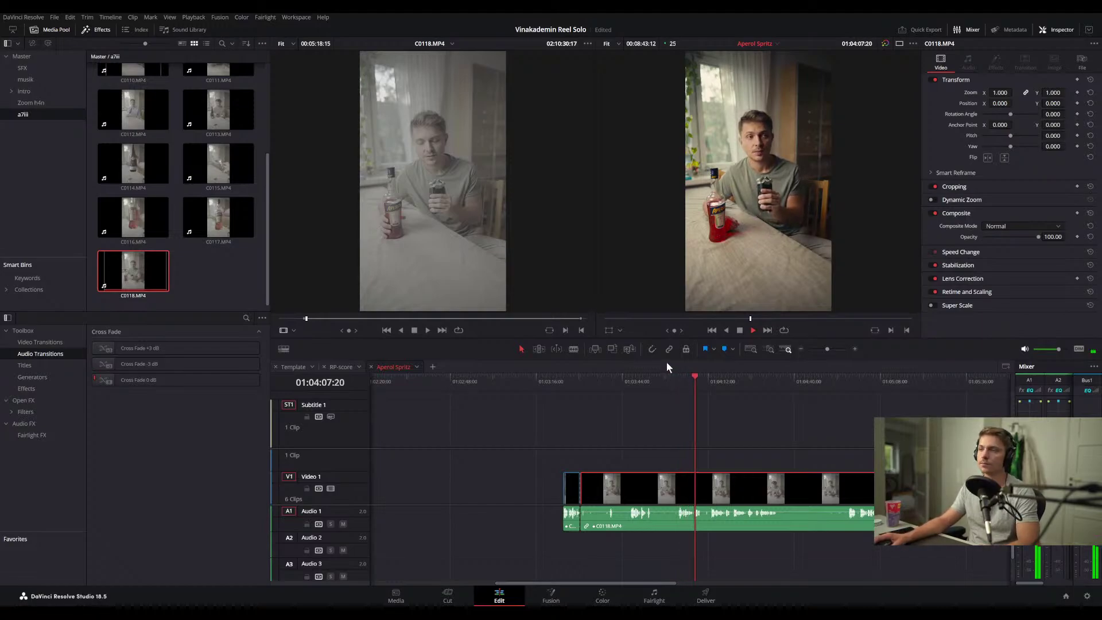
{"action": "left_click", "coordinate": [708, 383]}
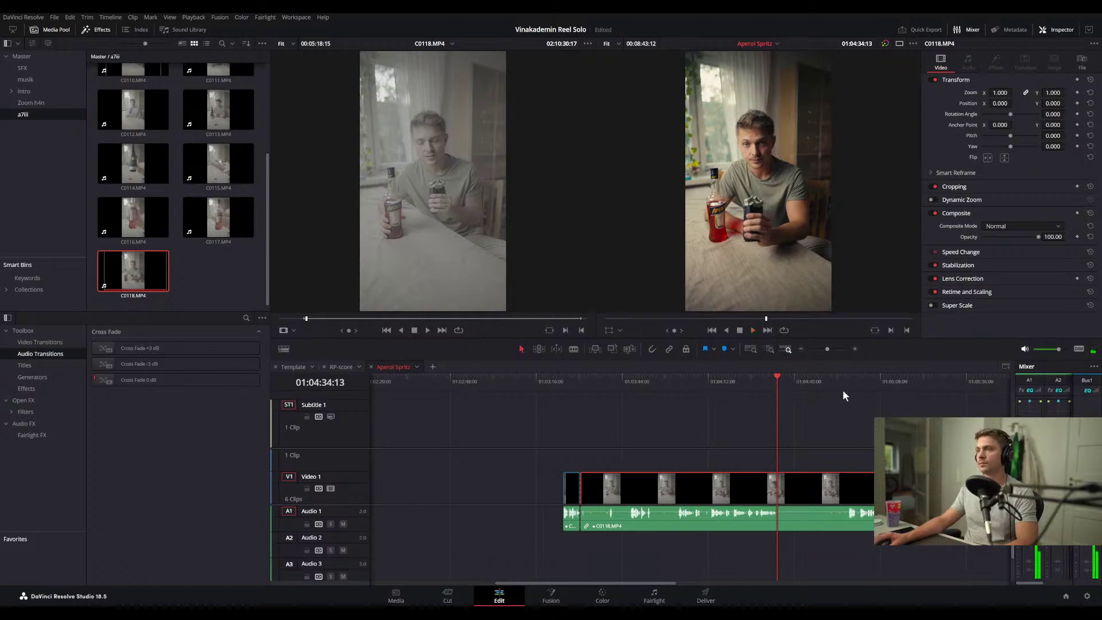
{"action": "left_click_drag", "start_coordinate": [841, 388], "coordinate": [846, 385]}
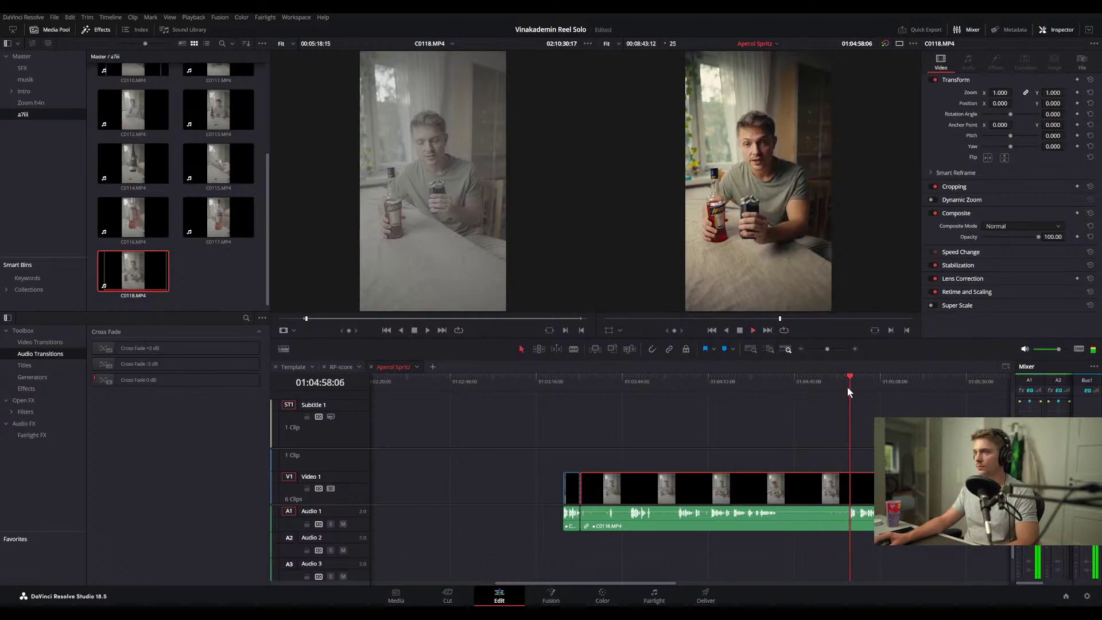
- Locate the start of the usable take in the second C0118.MP4 piece and park the playhead at 01:04:20:03
{"action": "left_click", "coordinate": [732, 387]}
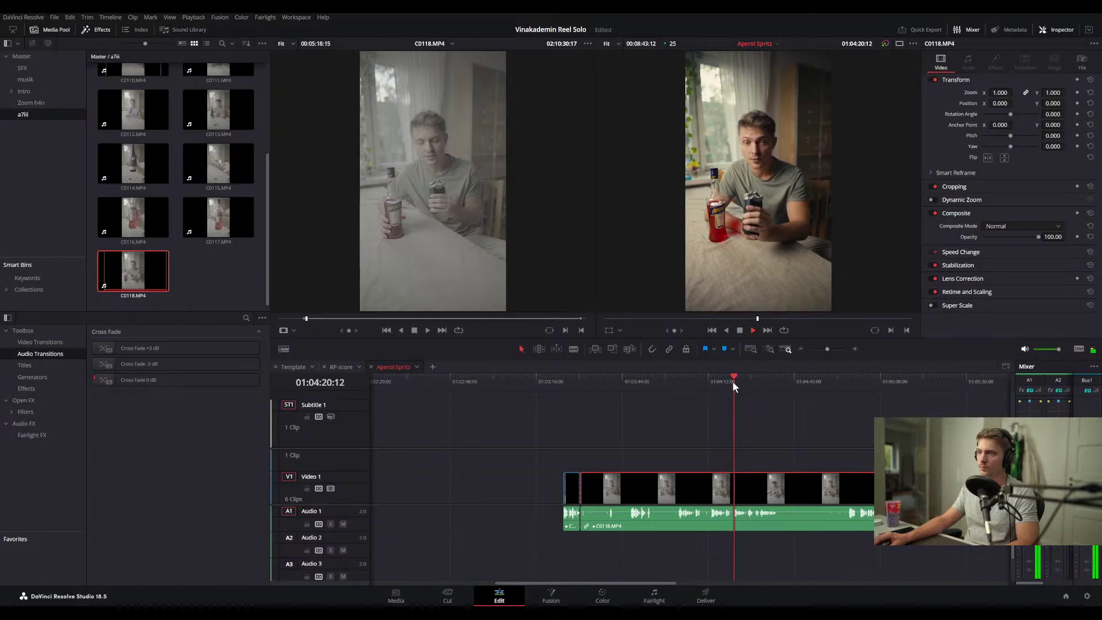
{"action": "left_click", "coordinate": [729, 385]}
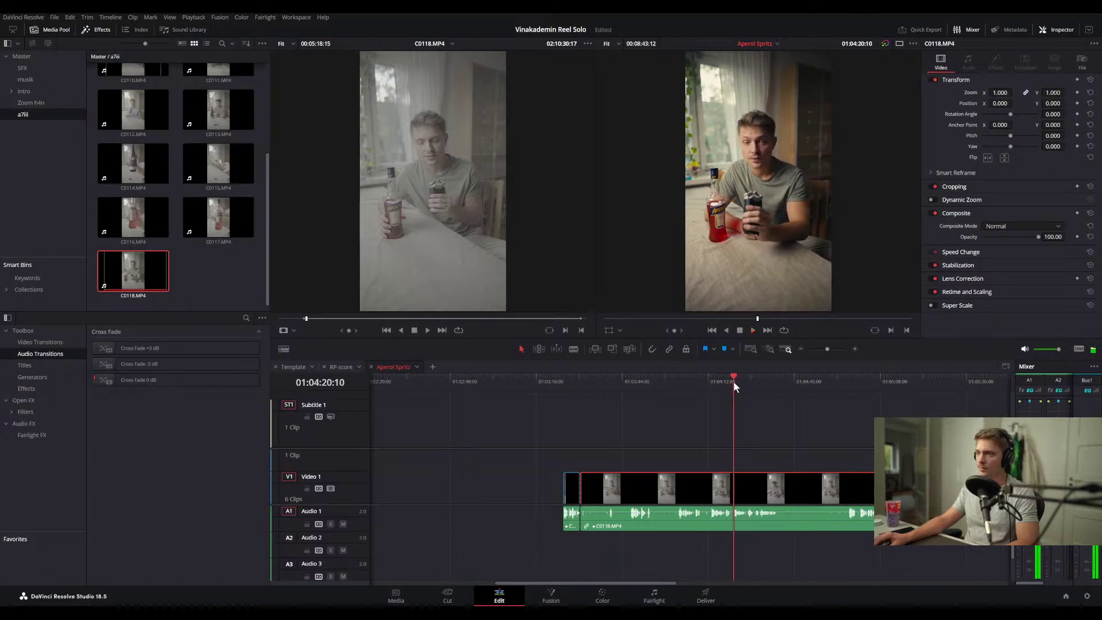
{"action": "left_click", "coordinate": [733, 381]}
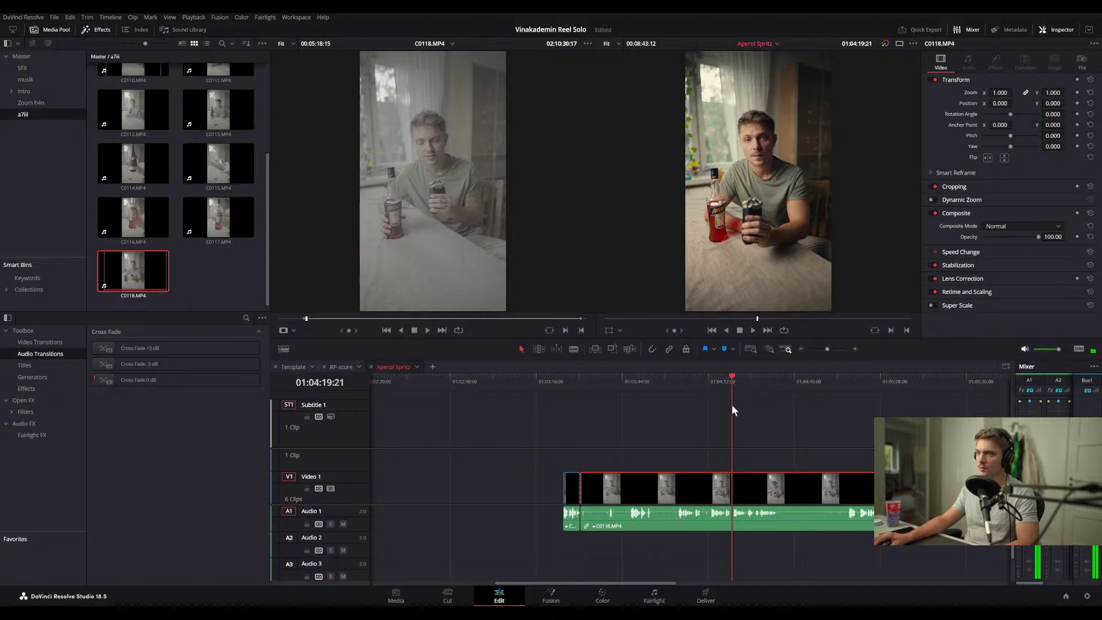
{"action": "scroll", "coordinate": [732, 405], "scroll_direction": "up", "scroll_amount": 5}
{"action": "left_click", "coordinate": [690, 377]}
{"action": "left_click_drag", "start_coordinate": [691, 378], "coordinate": [692, 375]}
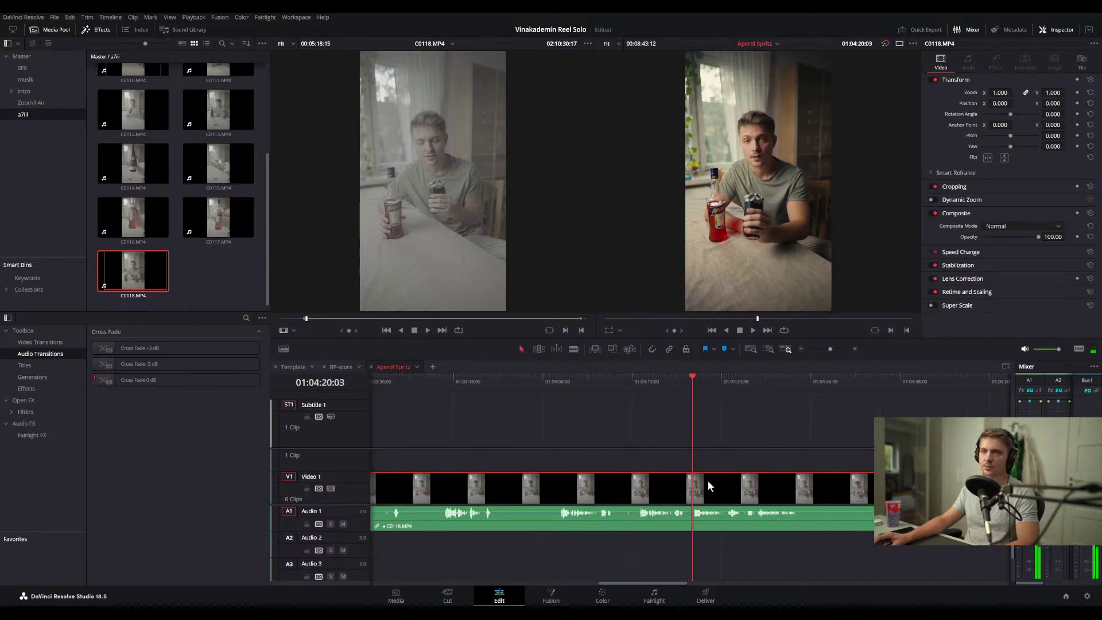
- Ripple-trim the start of the second C0118.MP4 piece to 01:04:20:03 so it directly follows the first piece
{"action": "scroll", "coordinate": [646, 447], "scroll_direction": "down", "scroll_amount": 1}
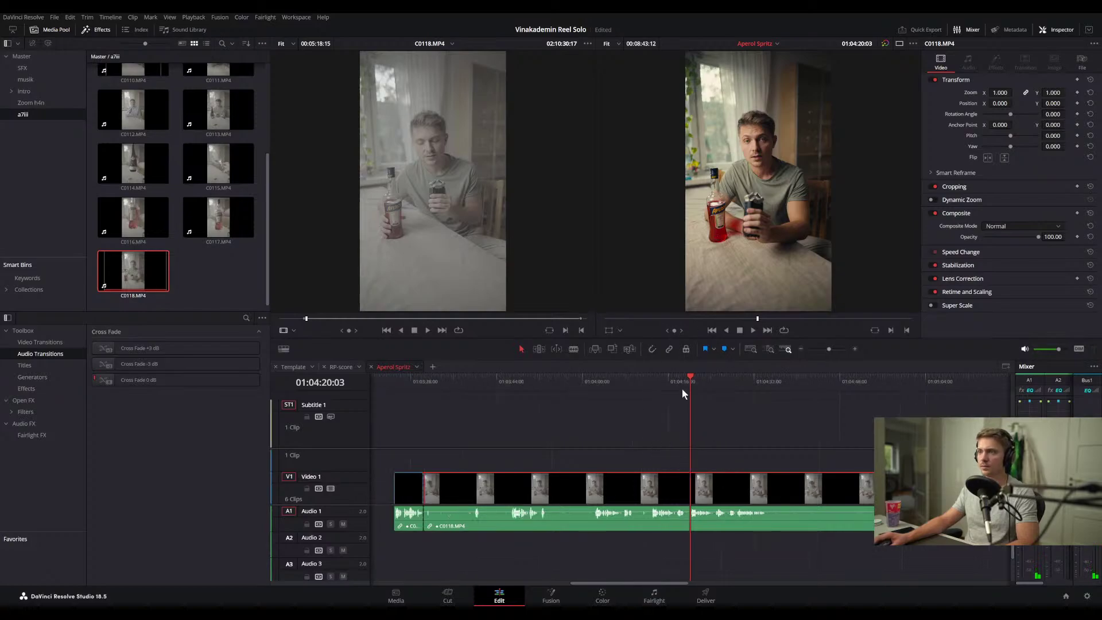
{"action": "scroll", "coordinate": [661, 485], "scroll_direction": "down", "scroll_amount": 1}
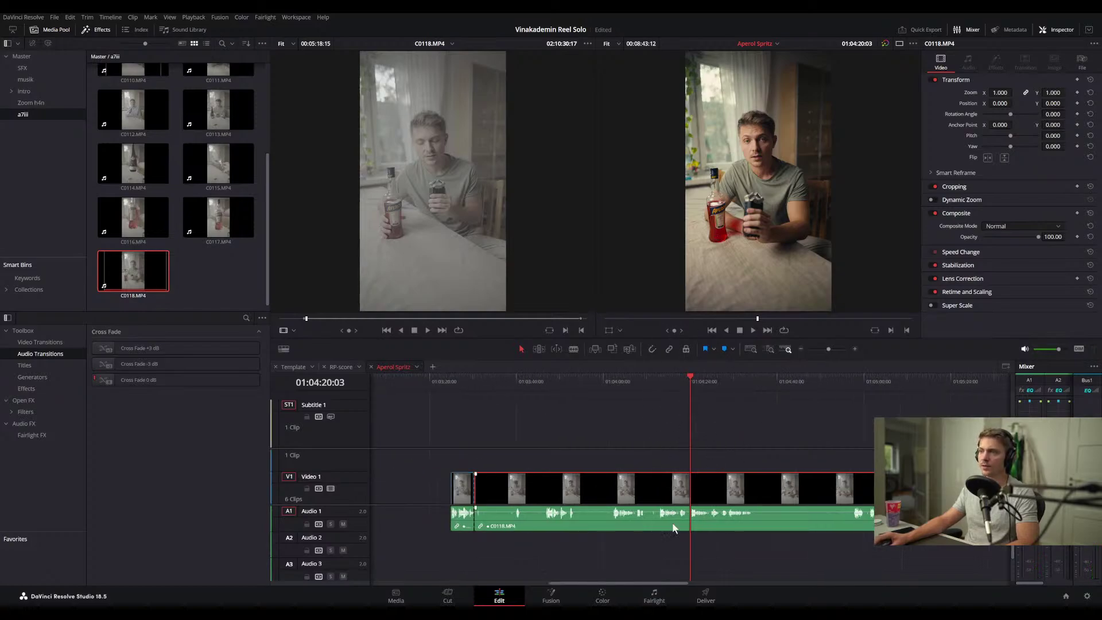
{"action": "scroll", "coordinate": [711, 457], "scroll_direction": "down", "scroll_amount": 1}
{"action": "scroll", "coordinate": [690, 509], "scroll_direction": "down", "scroll_amount": 1}
{"action": "scroll", "coordinate": [700, 509], "scroll_direction": "up", "scroll_amount": 1}
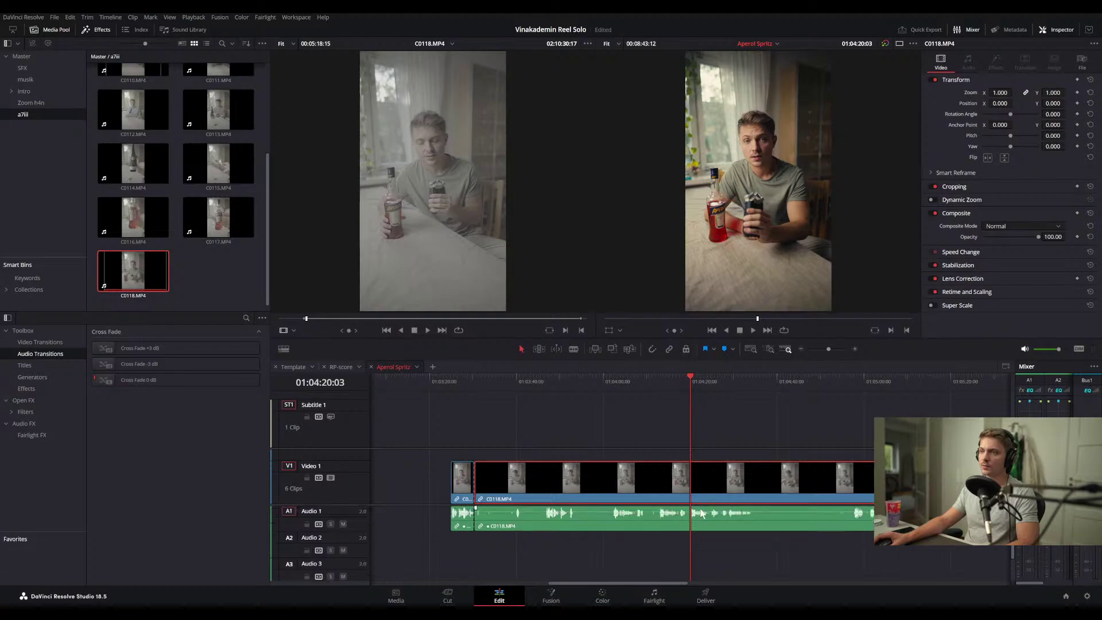
{"action": "left_click", "coordinate": [715, 456]}
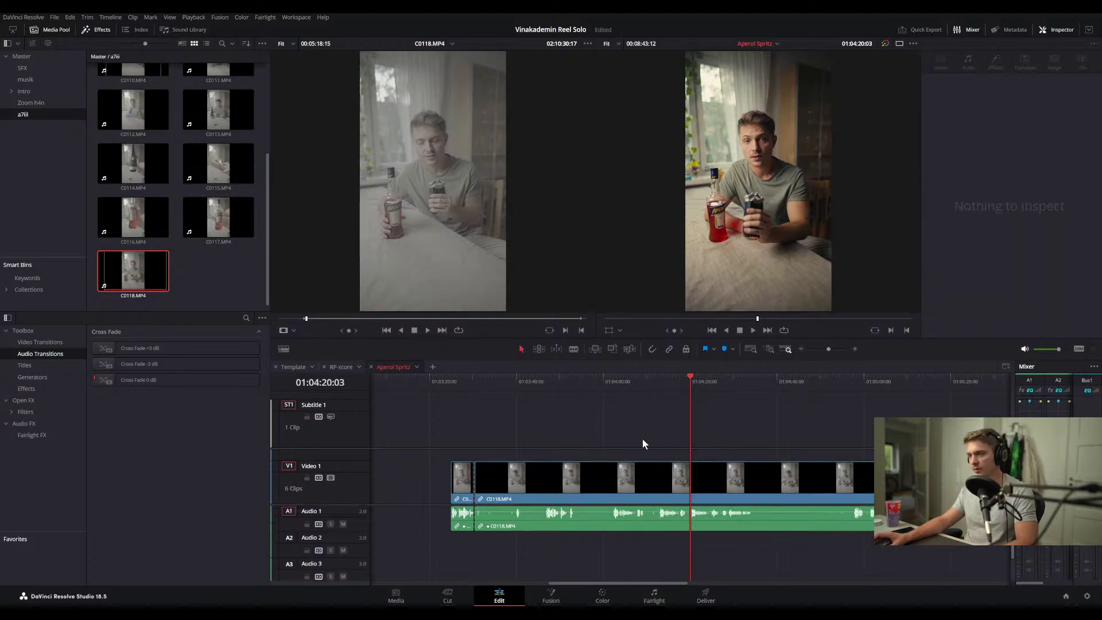
{"action": "key", "text": "Up"}
{"action": "key", "text": "ctrl+z"}
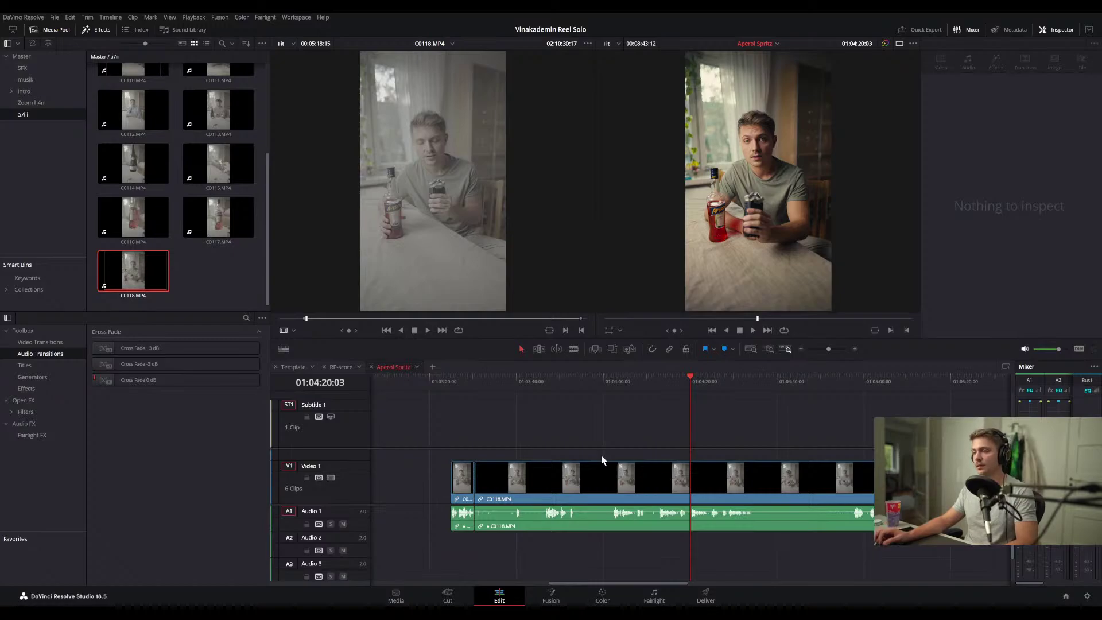
{"action": "scroll", "coordinate": [600, 455], "scroll_direction": "right", "scroll_amount": 1}
{"action": "scroll", "coordinate": [601, 454], "scroll_direction": "left", "scroll_amount": 1}
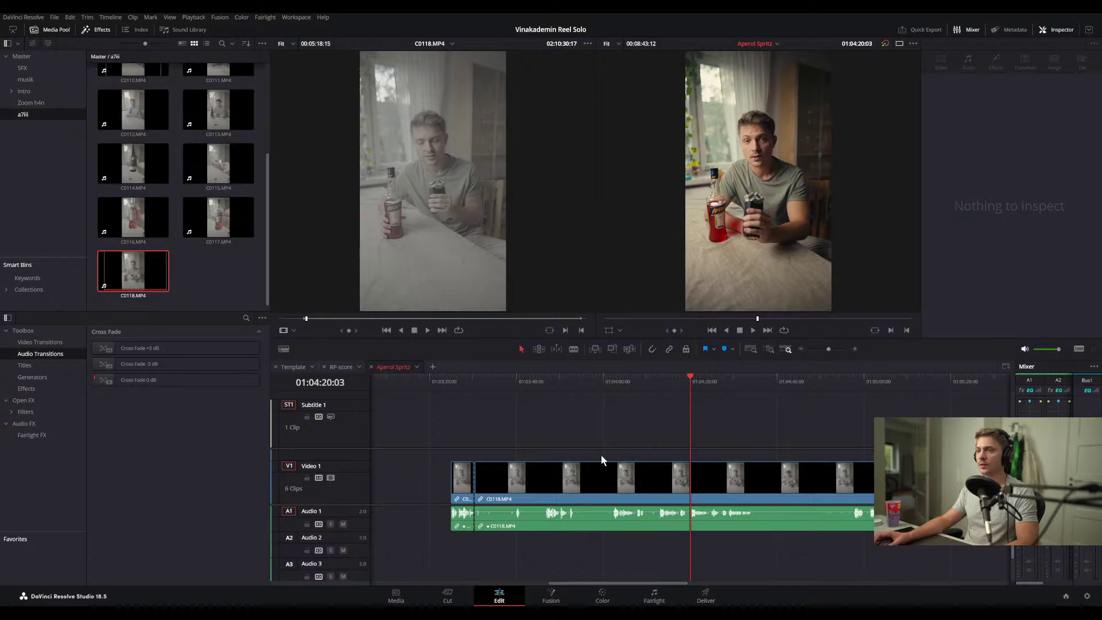
{"action": "key", "text": "Up"}
{"action": "key", "text": "Up"}
- Play across the join and ripple-trim the end of the first C0118.MP4 piece to 01:03:30:01
{"action": "key", "text": "ctrl+equal"}
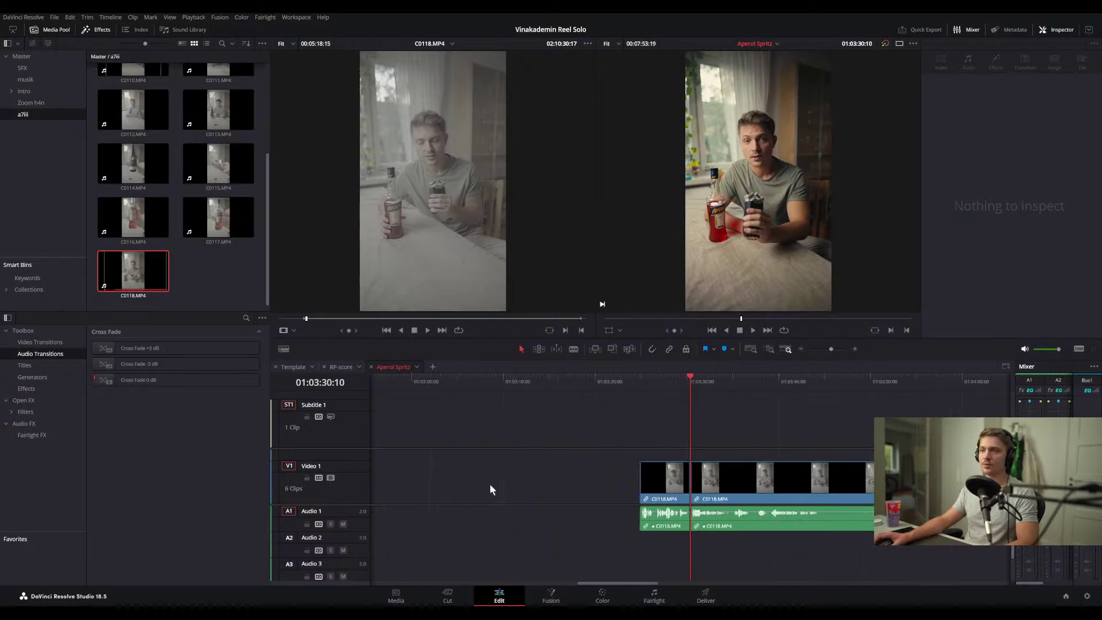
{"action": "key", "text": "ctrl+equal"}
{"action": "scroll", "coordinate": [661, 474], "scroll_direction": "right", "scroll_amount": 2}
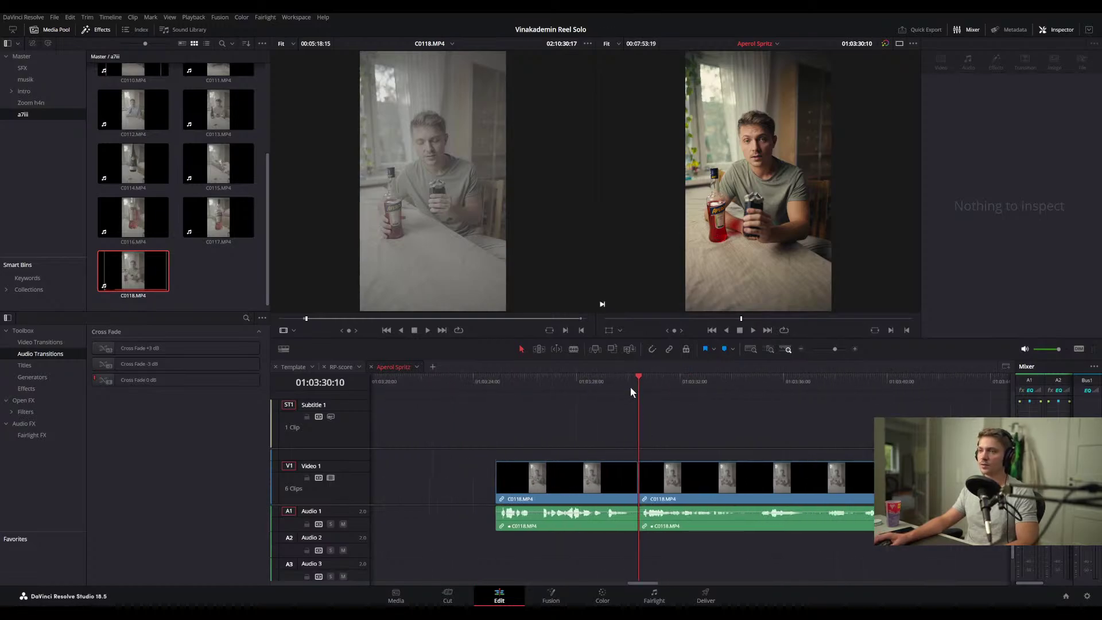
{"action": "left_click_drag", "start_coordinate": [628, 384], "coordinate": [610, 380]}
{"action": "key", "text": "space"}
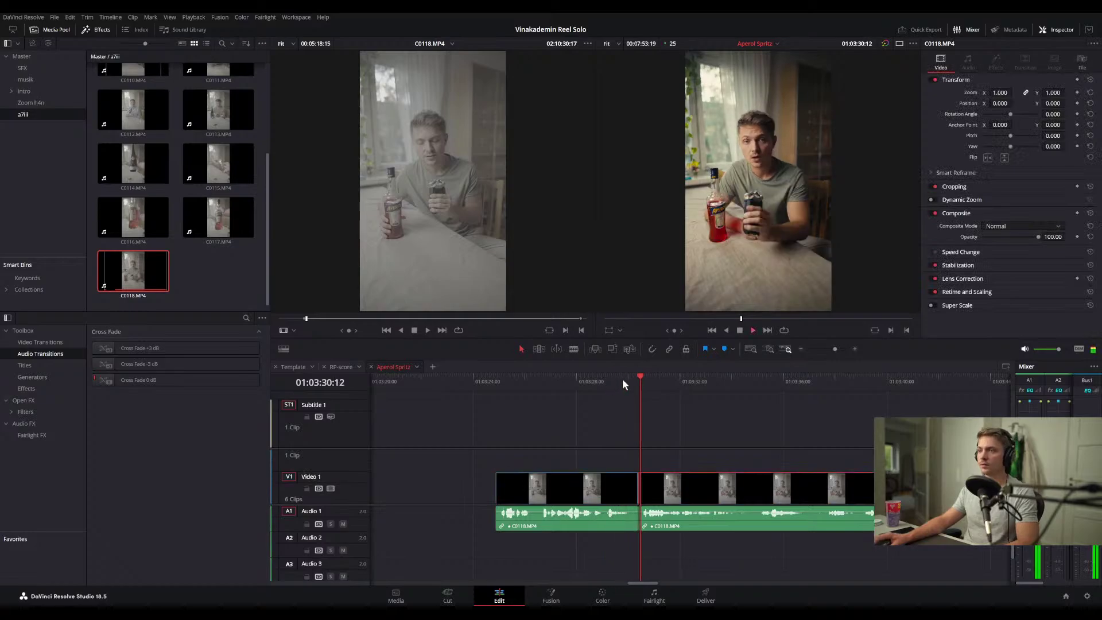
{"action": "left_click", "coordinate": [631, 383]}
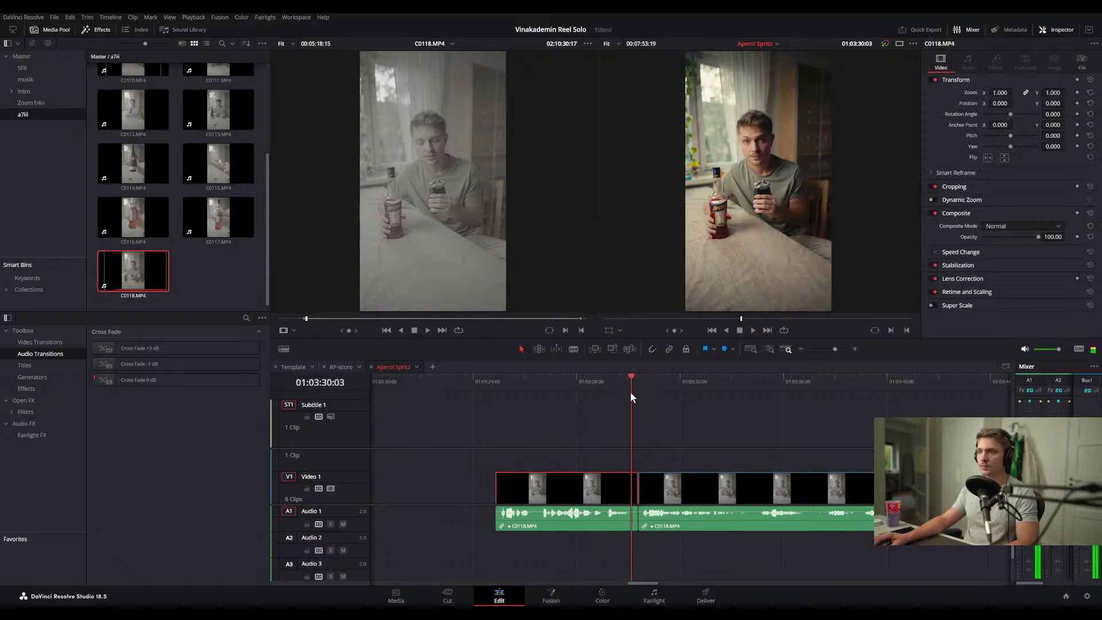
{"action": "left_click", "coordinate": [642, 427]}
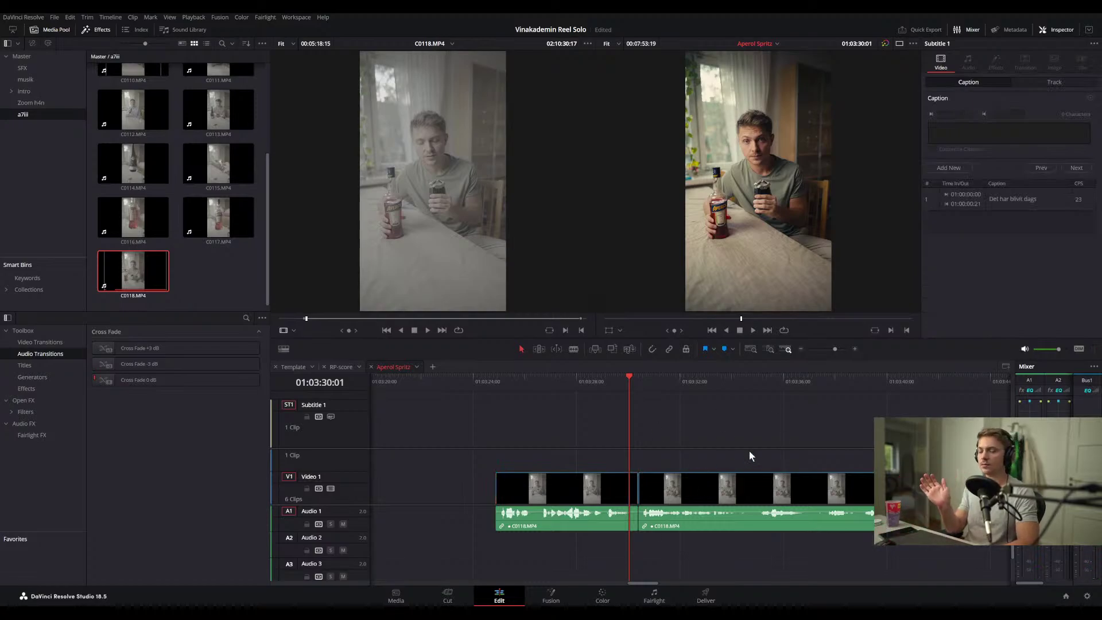
{"action": "key", "text": "ctrl+shift+]"}
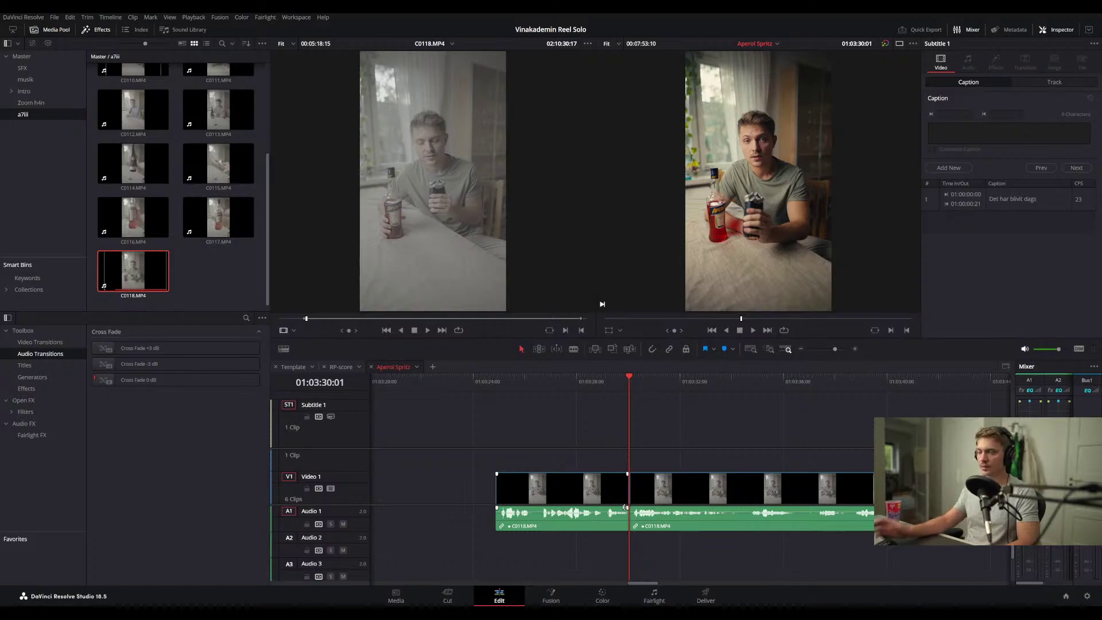
- Split the second C0118.MP4 piece at about 01:03:34 and ripple-trim the start of the new piece to 01:03:34:17, cutting the pause
{"action": "left_click", "coordinate": [619, 374]}
{"action": "key", "text": "space"}
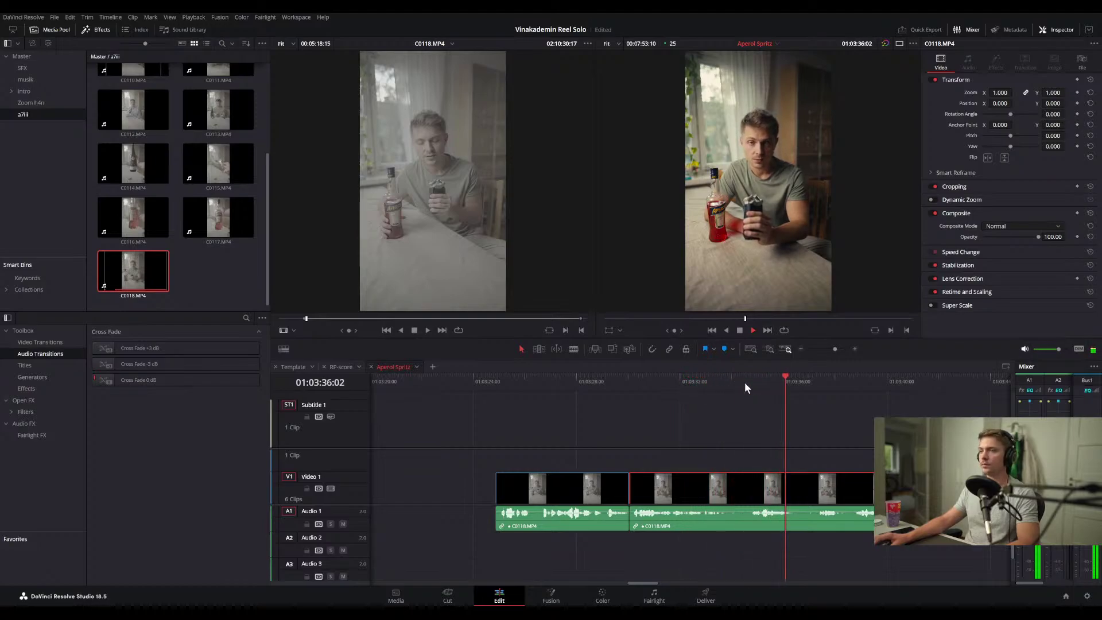
{"action": "left_click", "coordinate": [711, 380]}
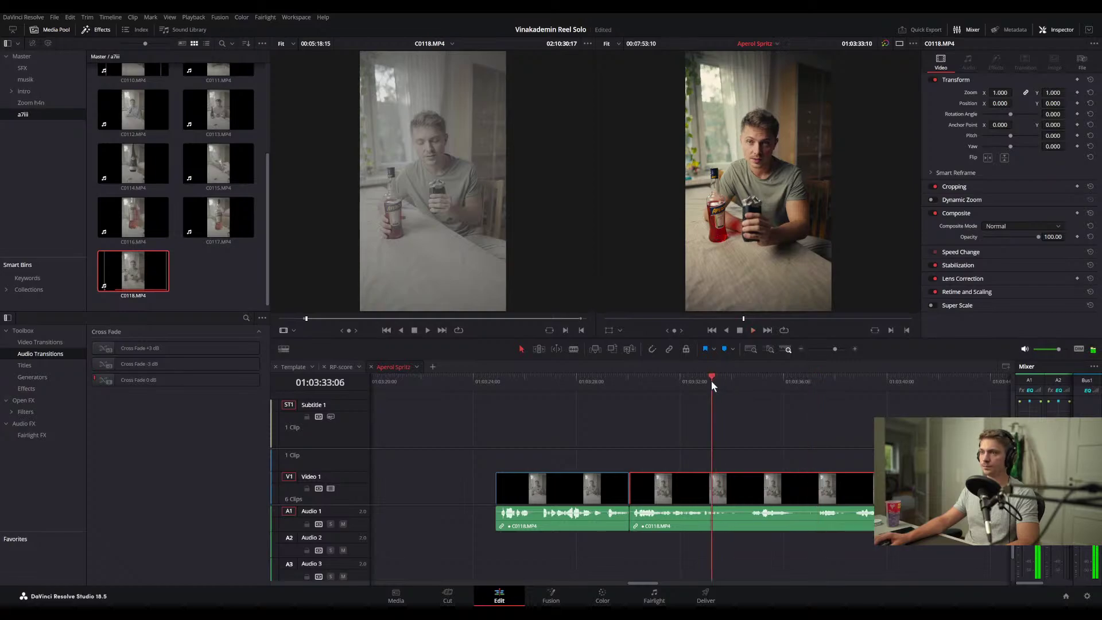
{"action": "key", "text": "ctrl+b"}
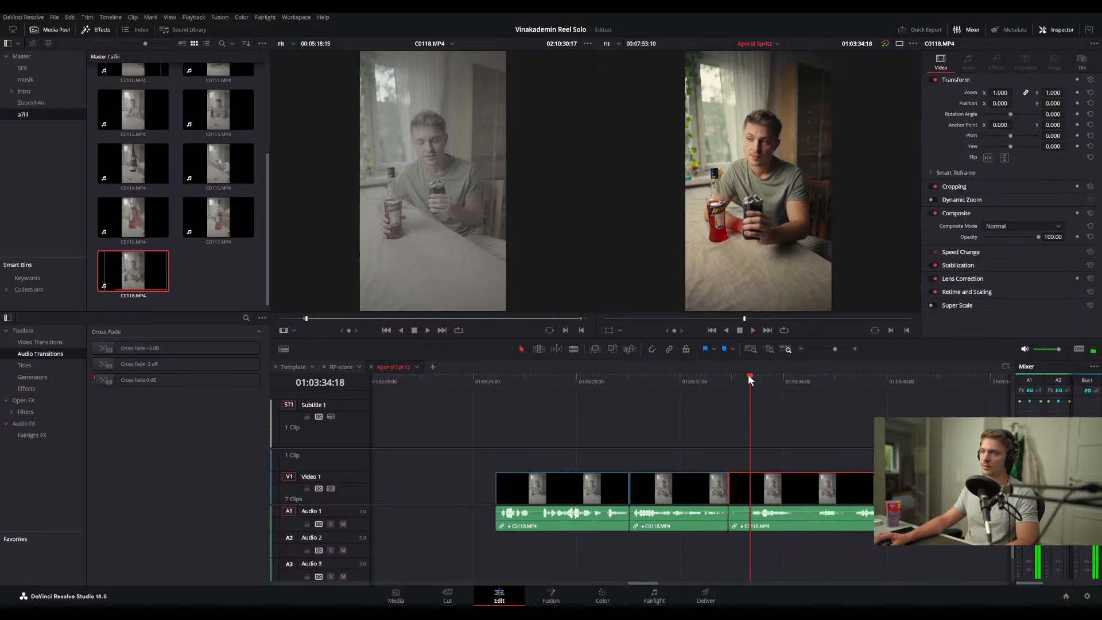
{"action": "key", "text": "space"}
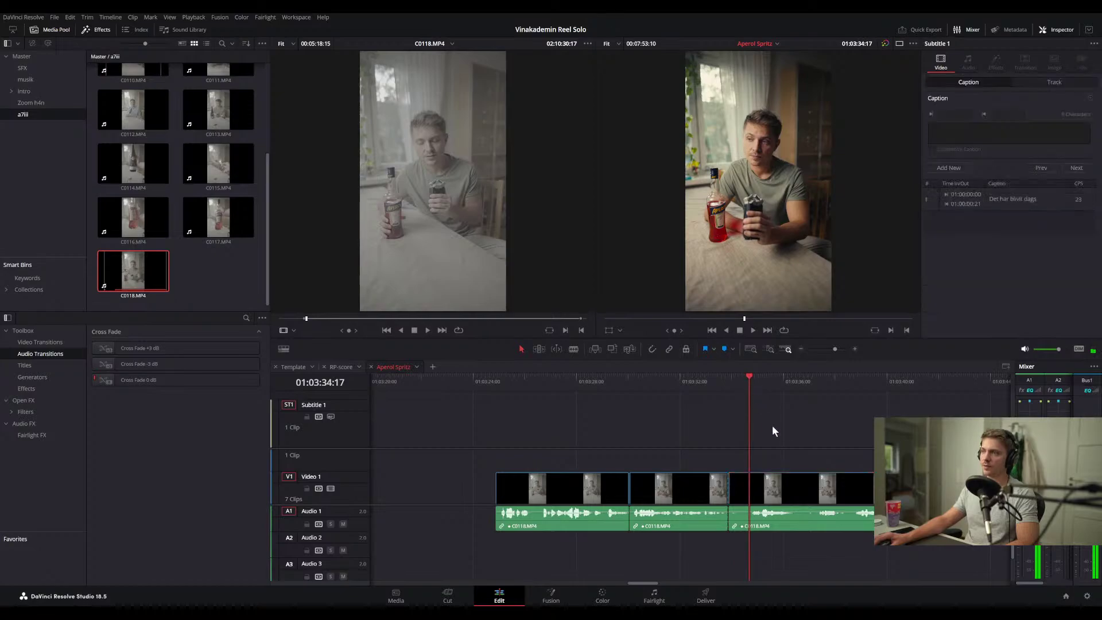
{"action": "key", "text": "ctrl+shift+bracketleft"}
- Split the third C0118.MP4 piece just before 01:03:36 and ripple-trim the start of the remainder to 01:03:36:11
{"action": "key", "text": "space"}
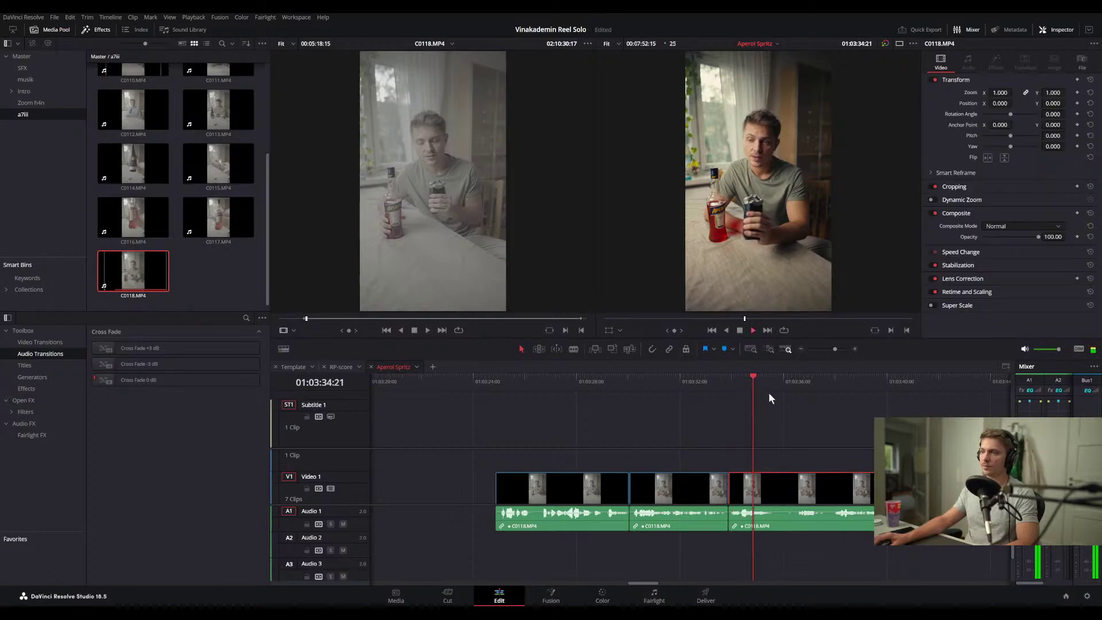
{"action": "key", "text": "space"}
{"action": "key", "text": "ctrl+b"}
{"action": "key", "text": "space"}
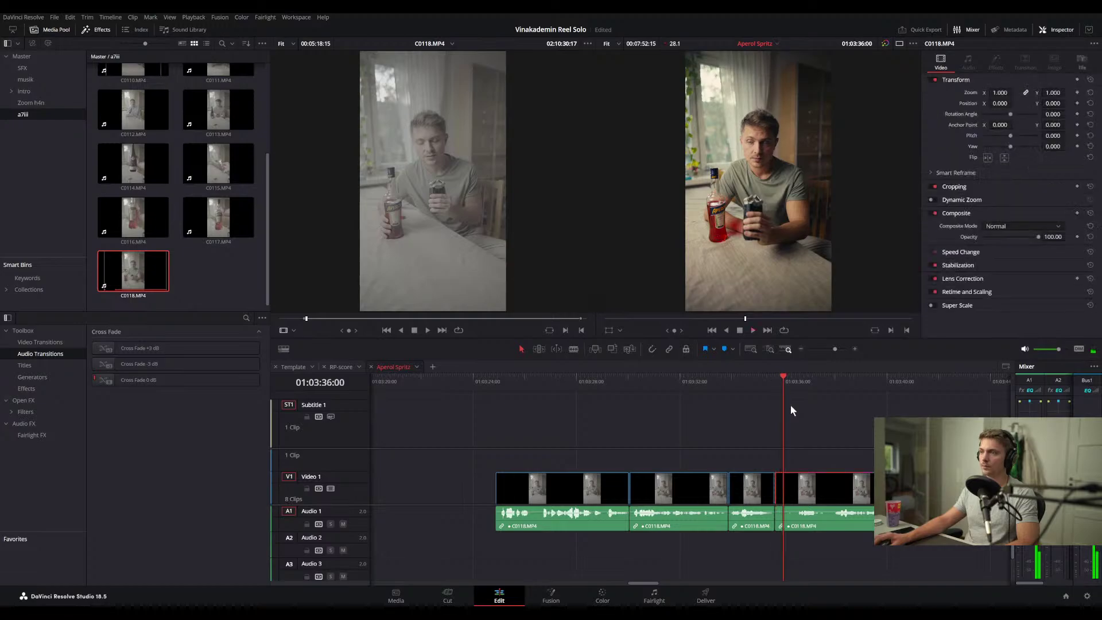
{"action": "left_click_drag", "start_coordinate": [801, 375], "coordinate": [794, 376]}
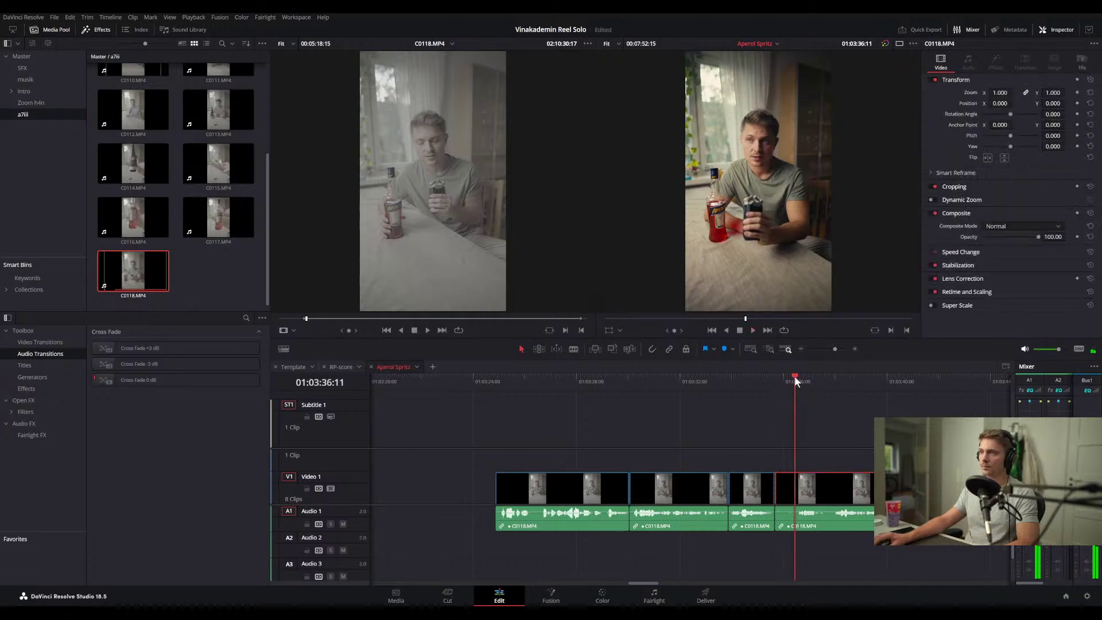
{"action": "key", "text": "ctrl+shift+bracketleft"}
- Replay the last cut, split C0118.MP4 just before 01:03:37, and ripple-trim about 12 frames off the start of the remainder
{"action": "key", "text": "space"}
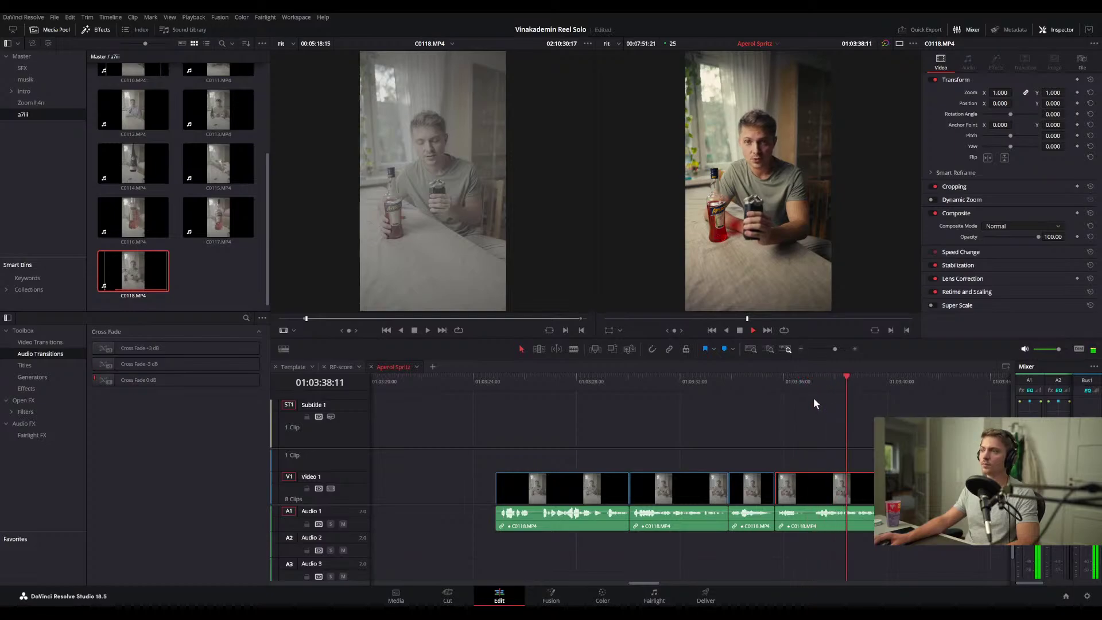
{"action": "left_click_drag", "start_coordinate": [812, 392], "coordinate": [744, 387]}
{"action": "left_click", "coordinate": [743, 379]}
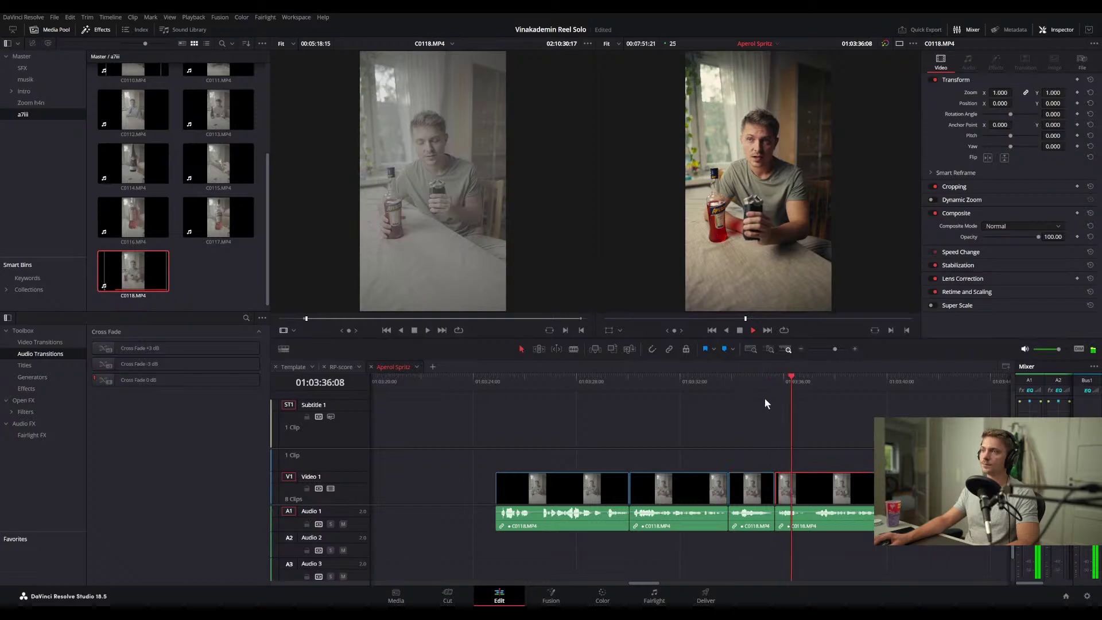
{"action": "key", "text": "ctrl+b"}
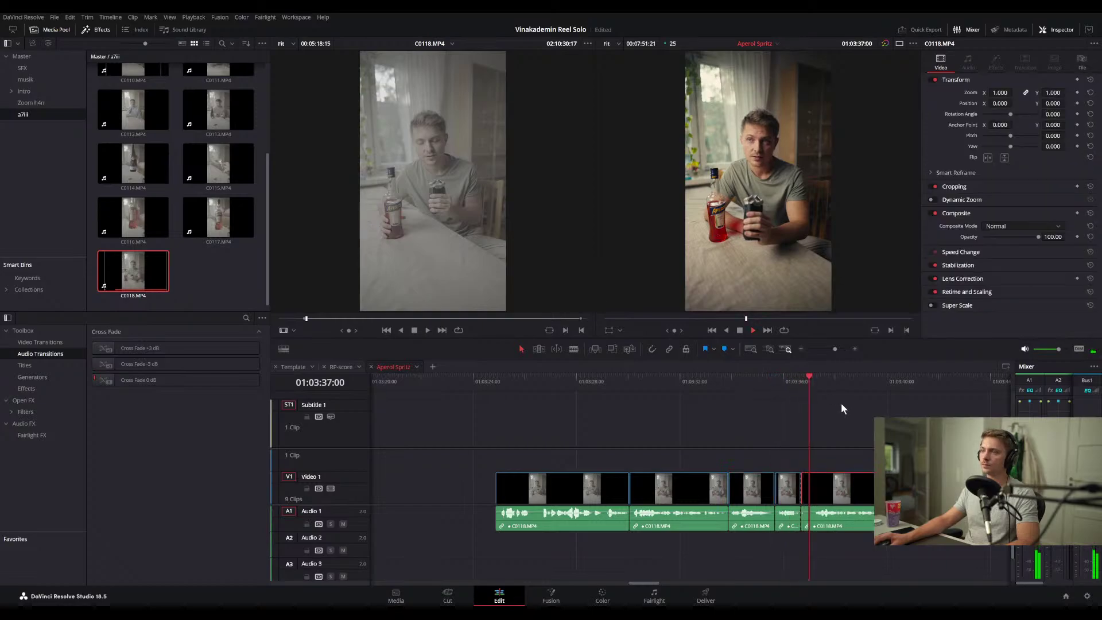
{"action": "key", "text": "ctrl+shift+["}
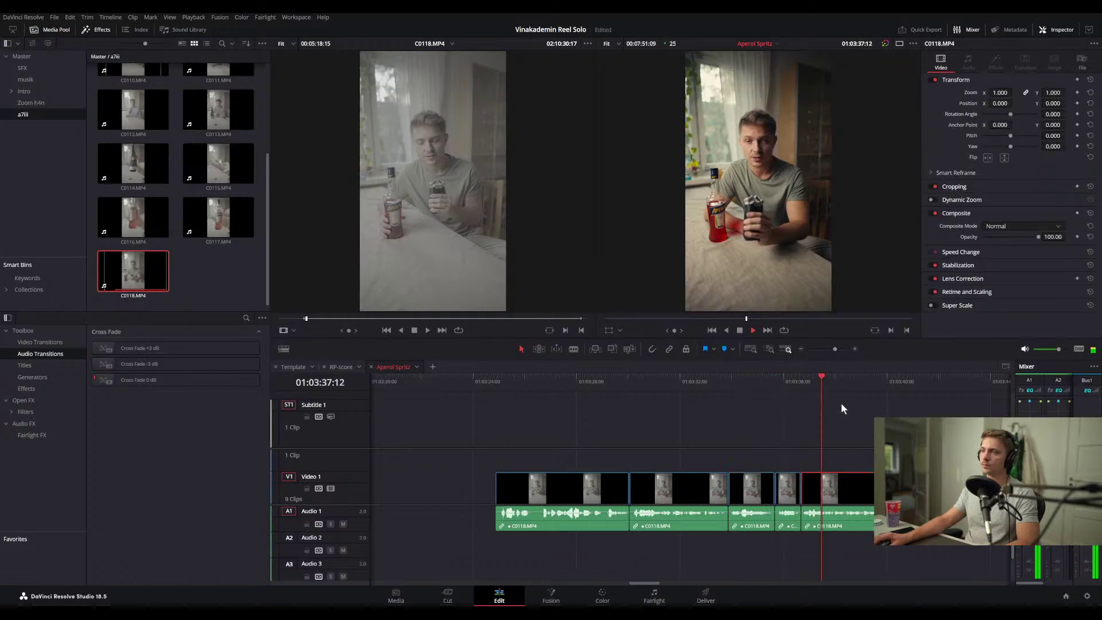
{"action": "scroll", "coordinate": [794, 416], "scroll_direction": "right", "scroll_amount": 2}
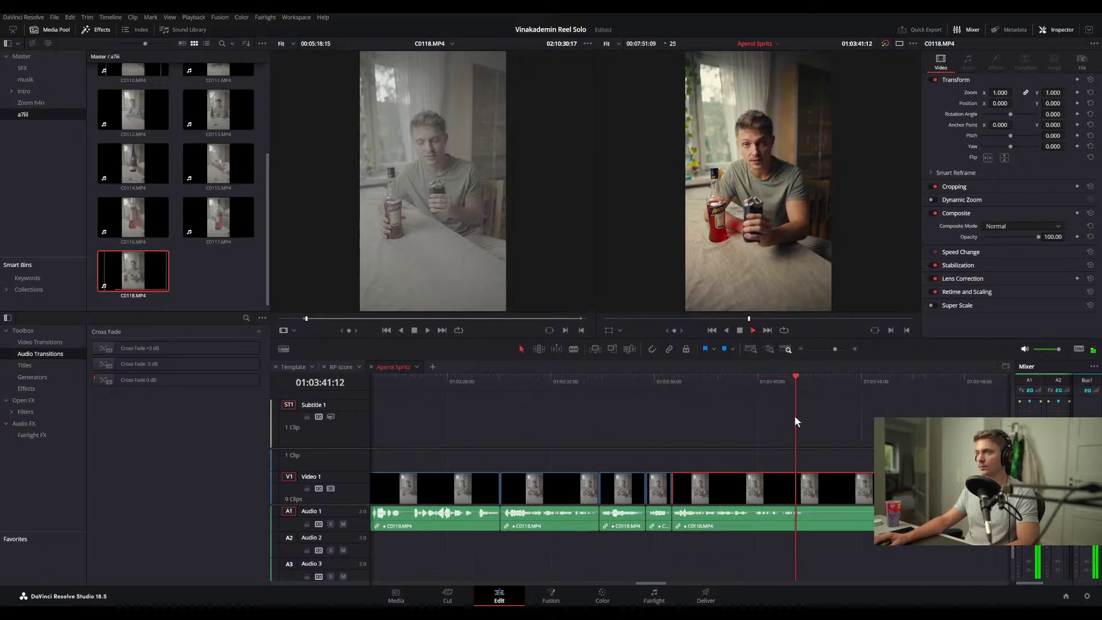
- Split C0118.MP4 at 01:03:41:23 and ripple-trim the start of the remainder to about 01:04:05:17, cutting the bad takes
{"action": "key", "text": "ctrl+b"}
{"action": "scroll", "coordinate": [747, 453], "scroll_direction": "down", "scroll_amount": 3}
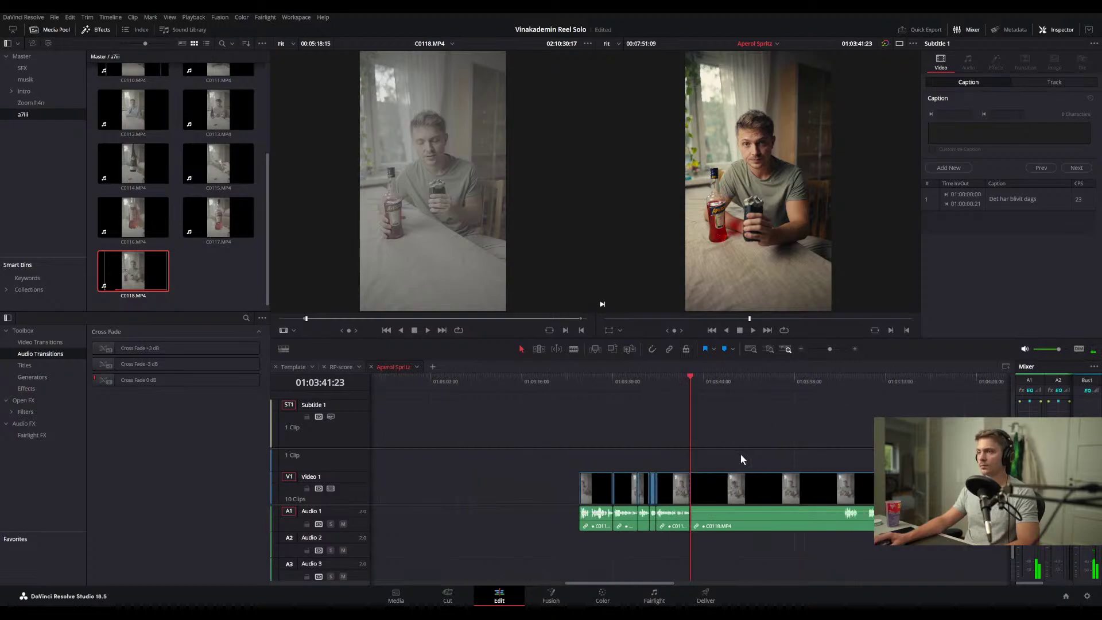
{"action": "left_click", "coordinate": [807, 383]}
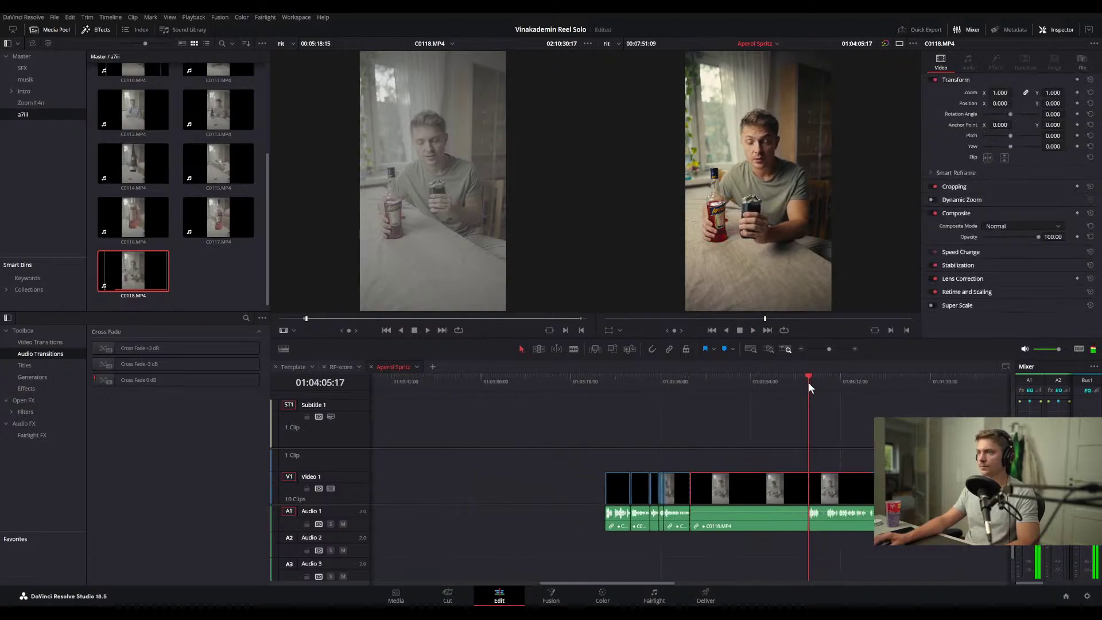
{"action": "left_click", "coordinate": [824, 424]}
{"action": "key", "text": "ctrl+shift+["}
{"action": "key", "text": "space"}
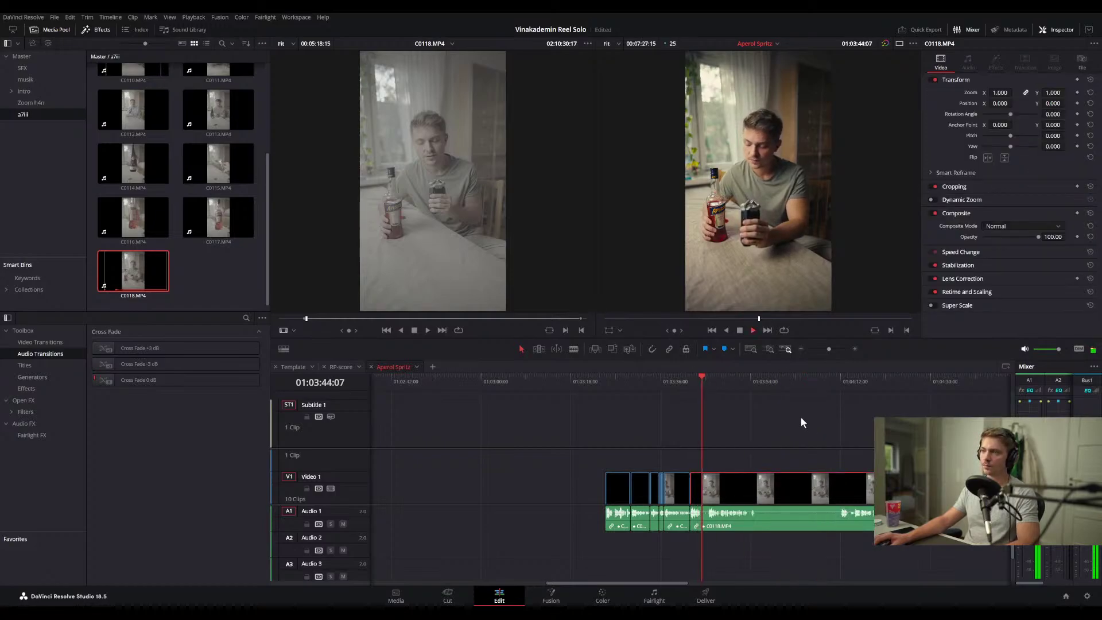
- Play the new passage and ripple-trim the start of the last C0118.MP4 piece to 01:03:45:13
{"action": "scroll", "coordinate": [738, 482], "scroll_direction": "up", "scroll_amount": 4}
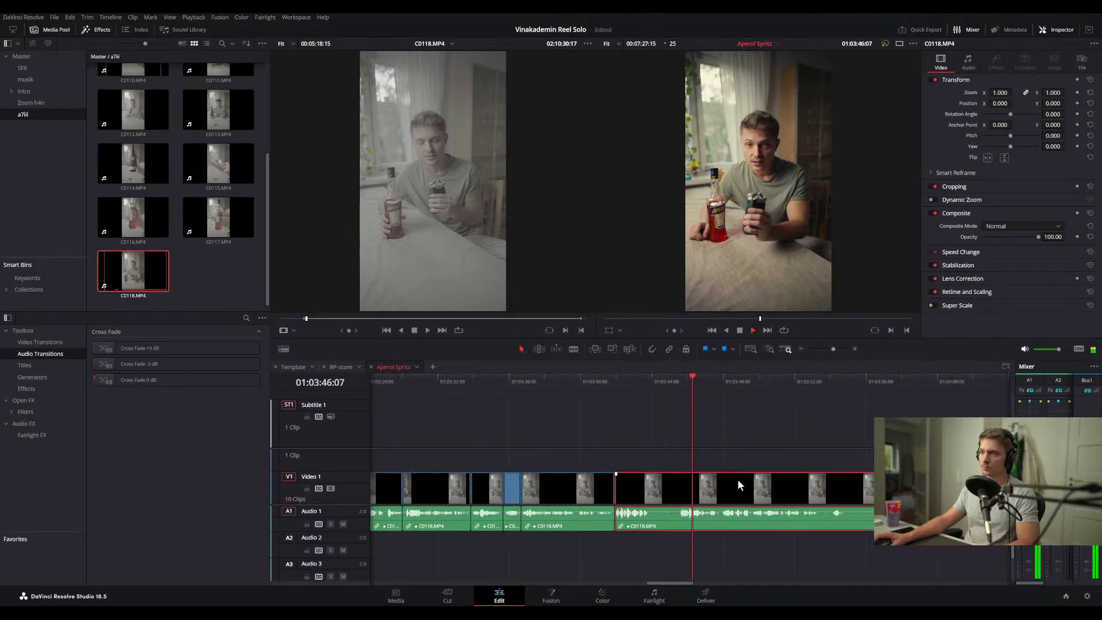
{"action": "left_click", "coordinate": [683, 382]}
{"action": "left_click_drag", "start_coordinate": [683, 384], "coordinate": [678, 383]}
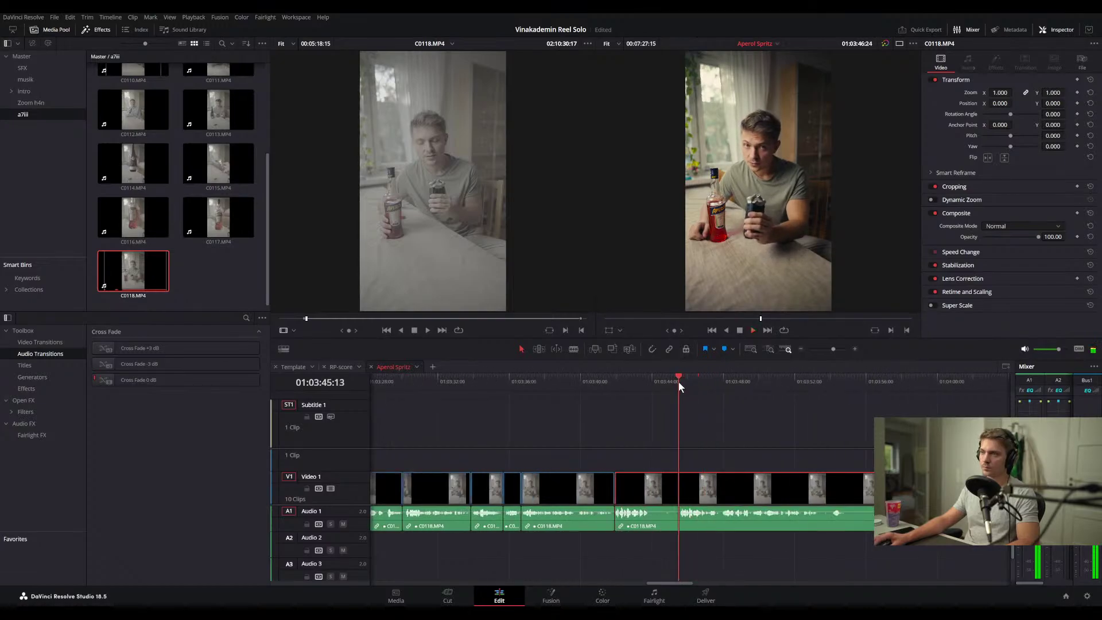
{"action": "left_click", "coordinate": [704, 436]}
{"action": "key", "text": "Up"}
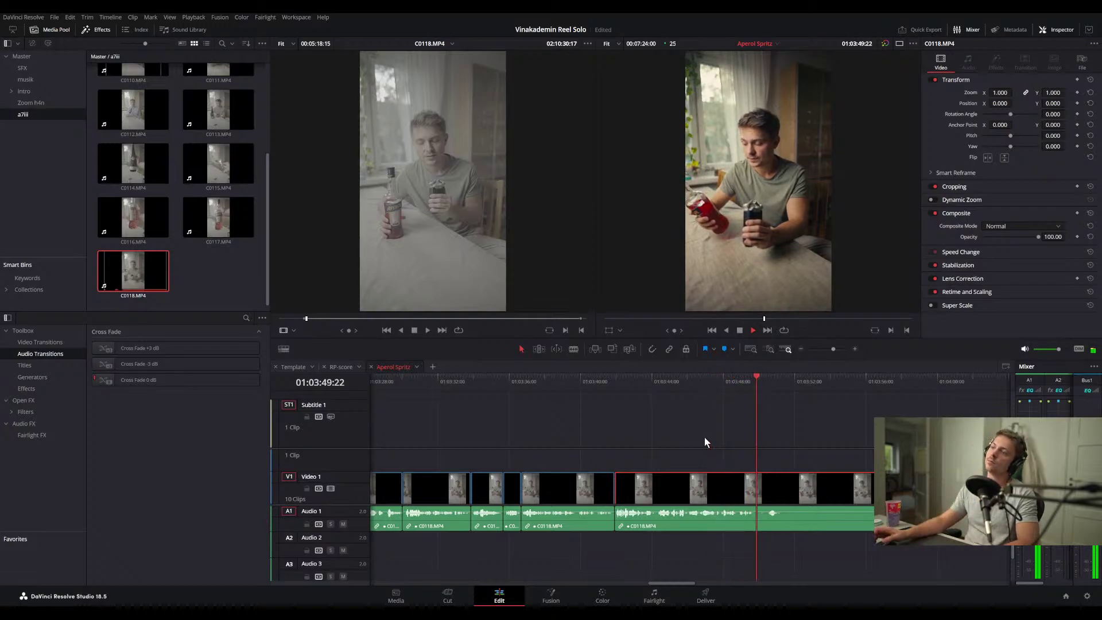
- Split C0118.MP4 at about 01:03:49:17 and ripple-trim about 18 frames off the start of the remainder
{"action": "left_click_drag", "start_coordinate": [755, 382], "coordinate": [753, 382]}
{"action": "left_click", "coordinate": [779, 446]}
{"action": "key", "text": "ctrl+b"}
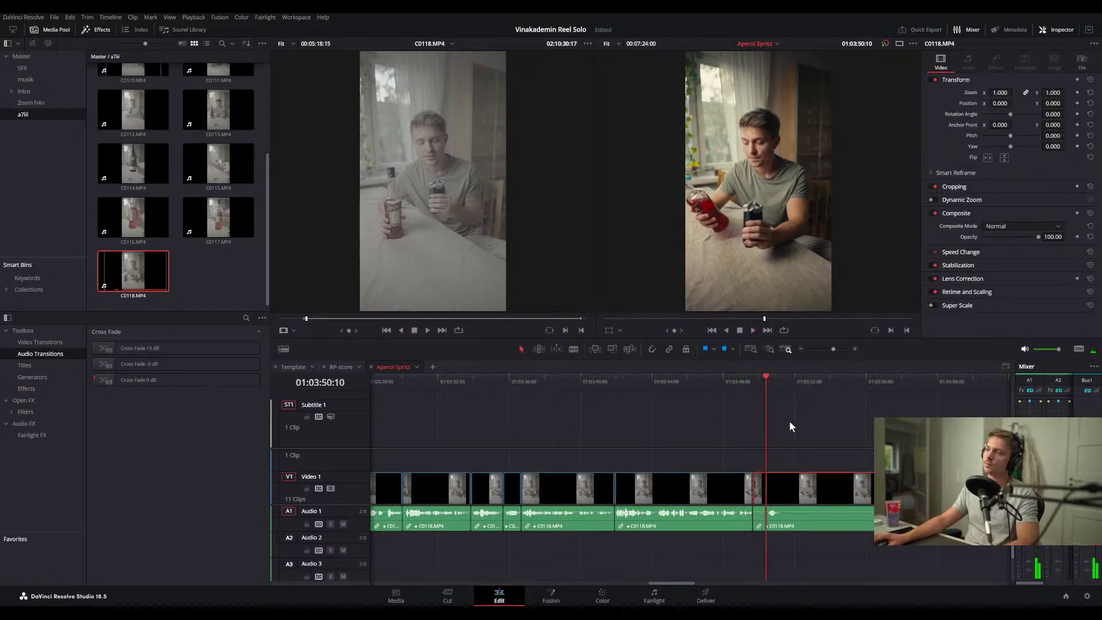
{"action": "key", "text": "ctrl+shift+["}
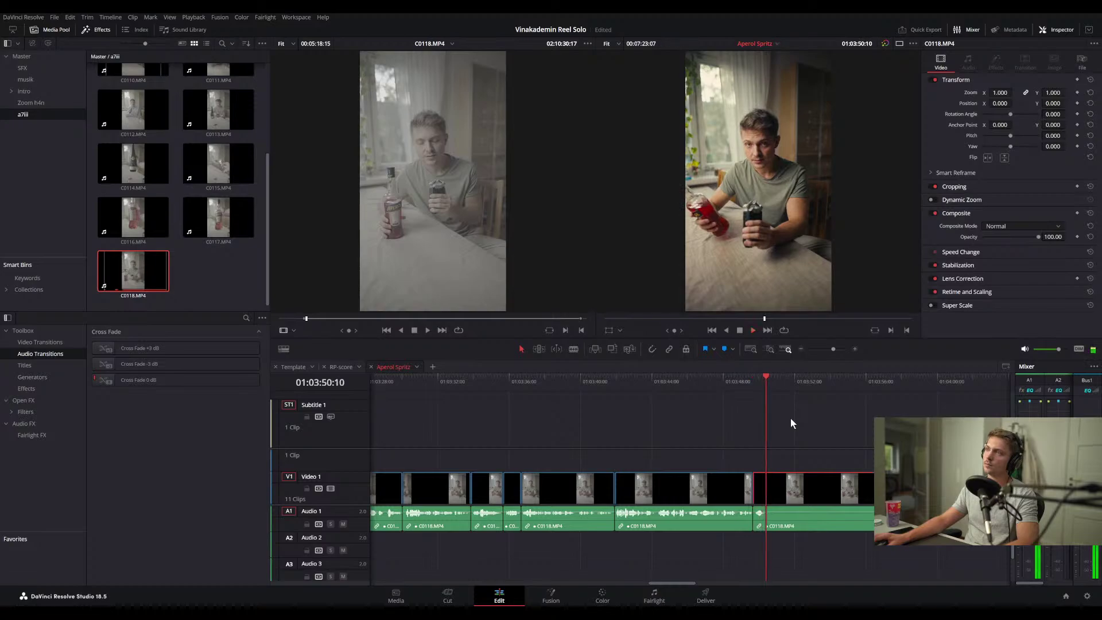
- Split C0118.MP4 at 01:03:50:10, audition the following takes, and ripple-trim the start of the remainder to 01:04:07:18
{"action": "left_click", "coordinate": [790, 422]}
{"action": "key", "text": "ctrl+b"}
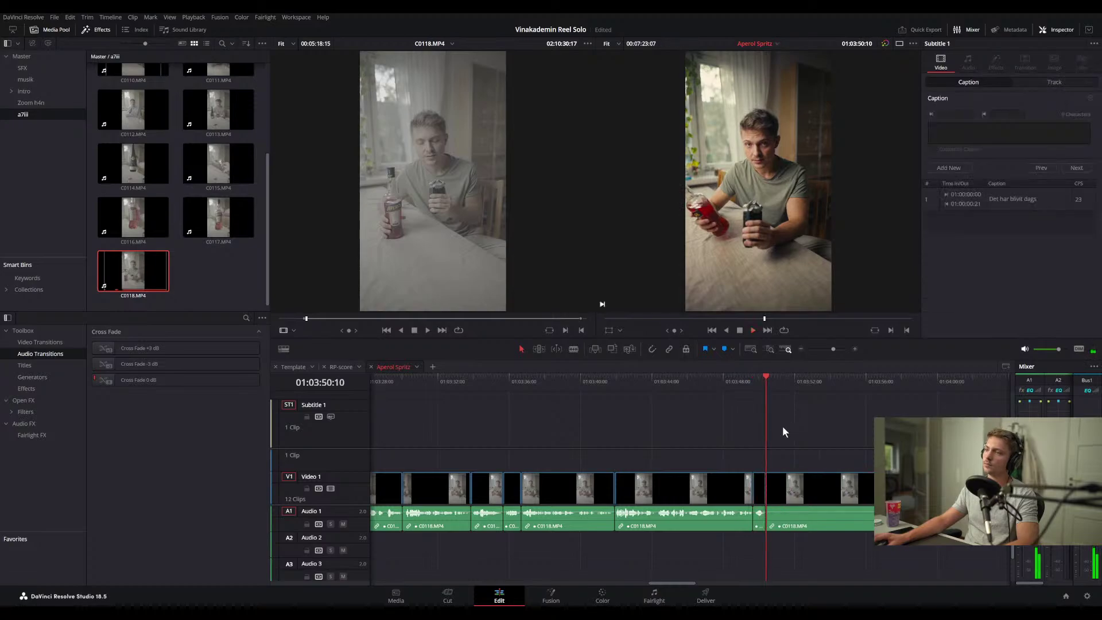
{"action": "scroll", "coordinate": [782, 426], "scroll_direction": "right", "scroll_amount": 5}
{"action": "left_click", "coordinate": [871, 380]}
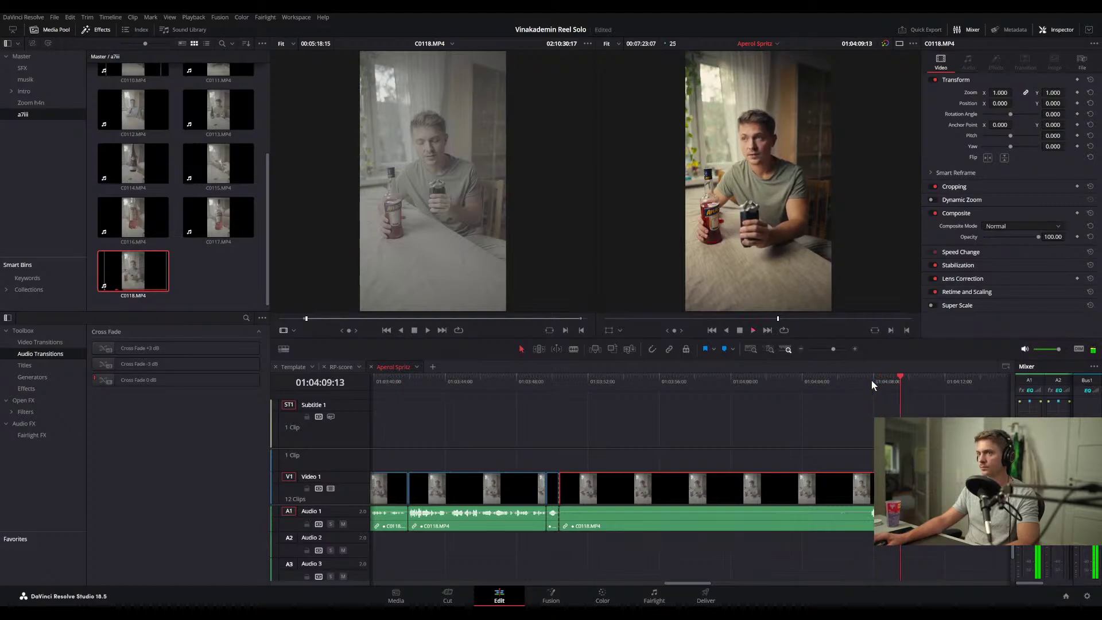
{"action": "scroll", "coordinate": [777, 424], "scroll_direction": "right", "scroll_amount": 4}
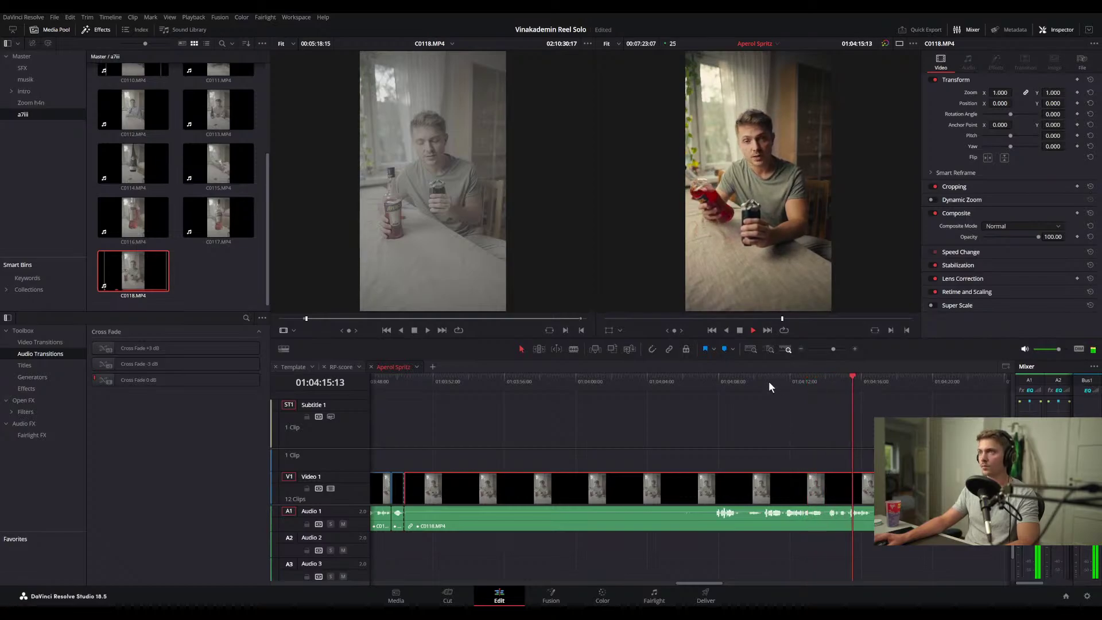
{"action": "scroll", "coordinate": [769, 381], "scroll_direction": "down", "scroll_amount": 3}
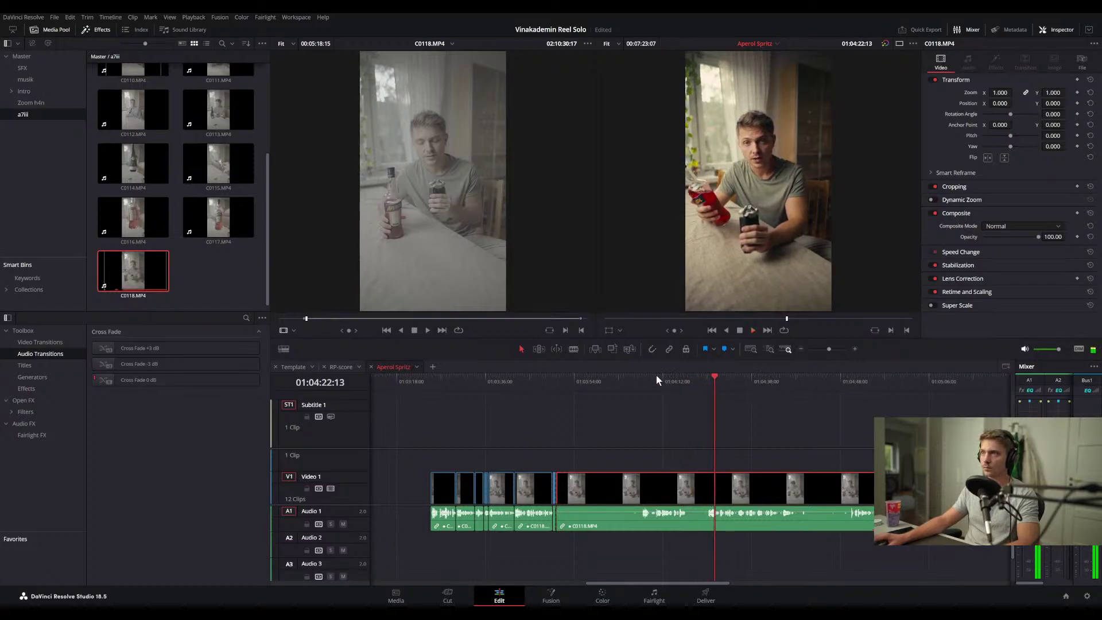
{"action": "left_click_drag", "start_coordinate": [656, 376], "coordinate": [642, 373]}
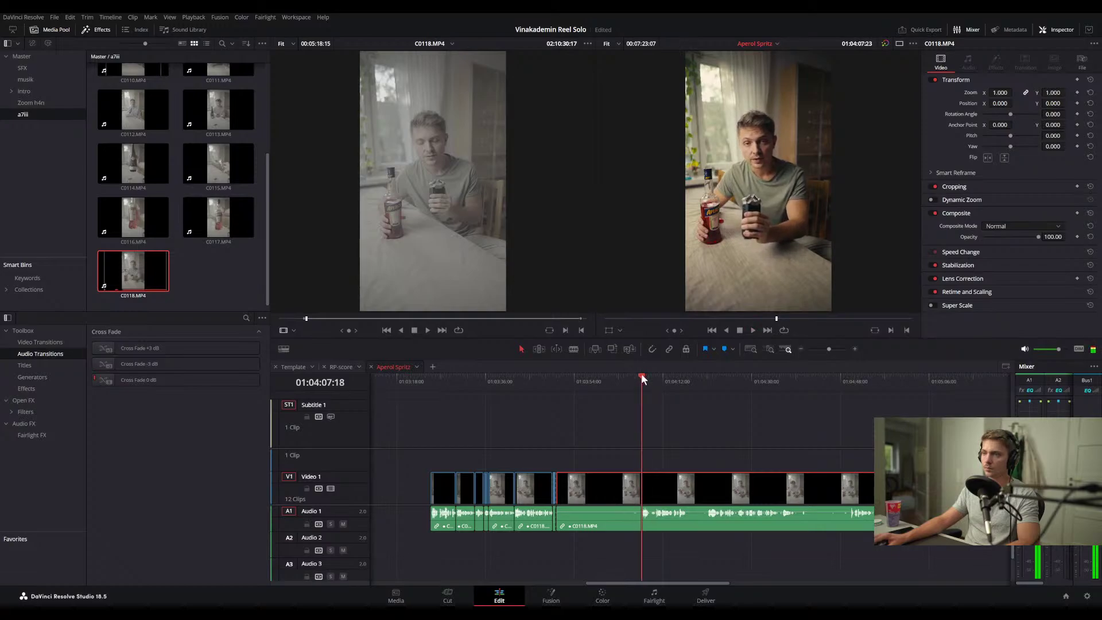
{"action": "left_click", "coordinate": [657, 431]}
{"action": "key", "text": "ctrl+shift+["}
- Delete the short C0118.MP4 piece just before 01:03:50:10 and close the gap it leaves
{"action": "scroll", "coordinate": [562, 478], "scroll_direction": "up", "scroll_amount": 4}
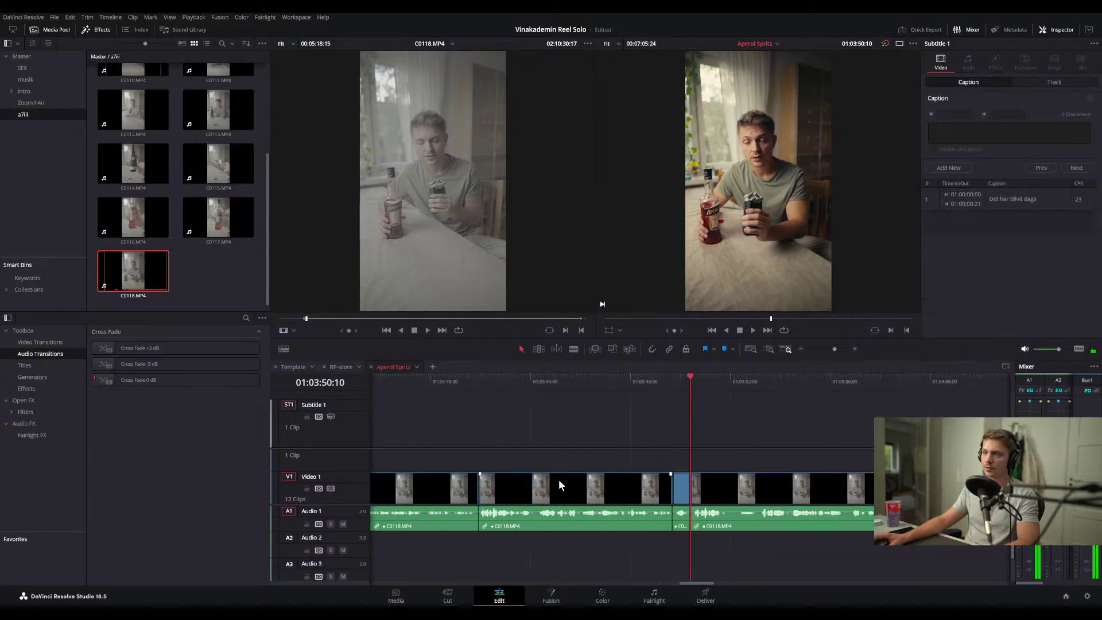
{"action": "left_click", "coordinate": [682, 478]}
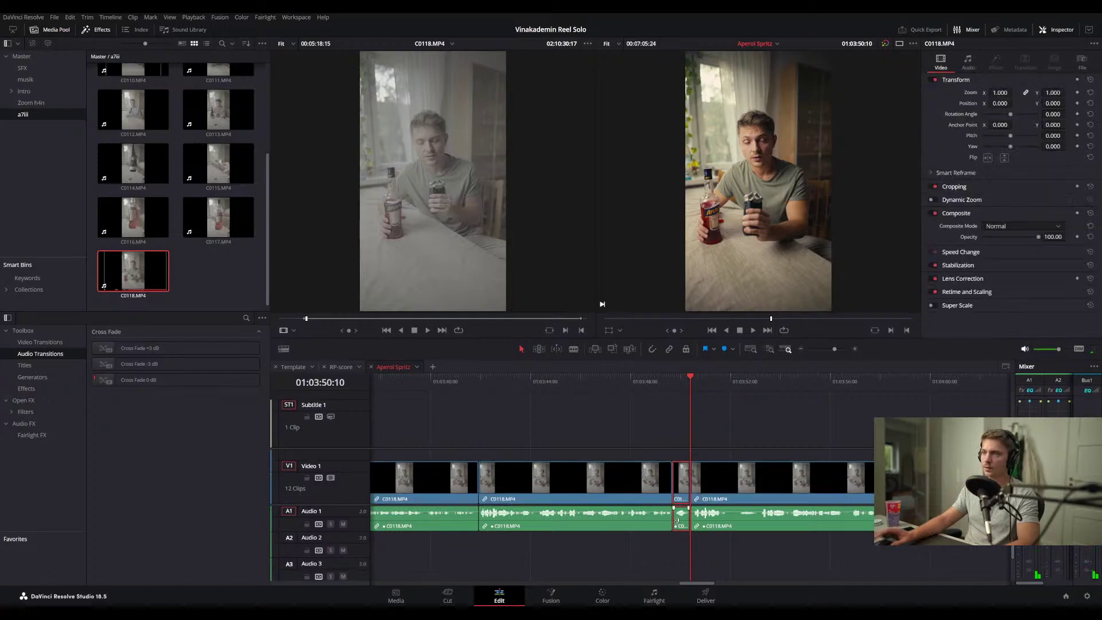
{"action": "key", "text": "BackSpace"}
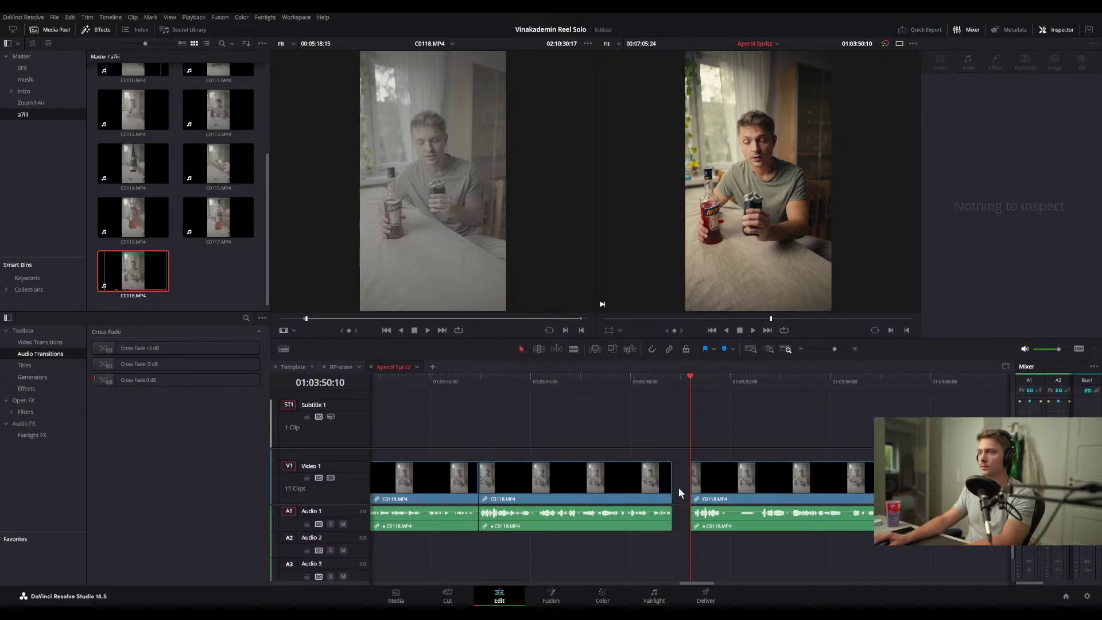
{"action": "key", "text": "BackSpace"}
{"action": "key", "text": "Up"}
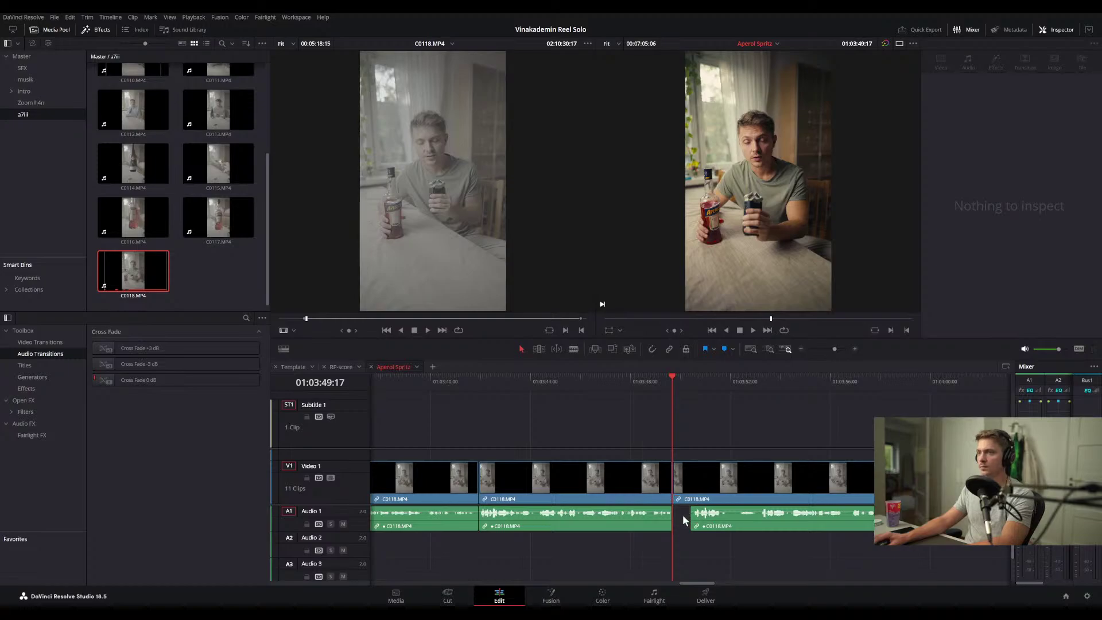
- Play the end of the C0118.MP4 piece before 01:03:49:17, delete that whole piece, and close the gap
{"action": "left_click", "coordinate": [636, 382]}
{"action": "key", "text": "space"}
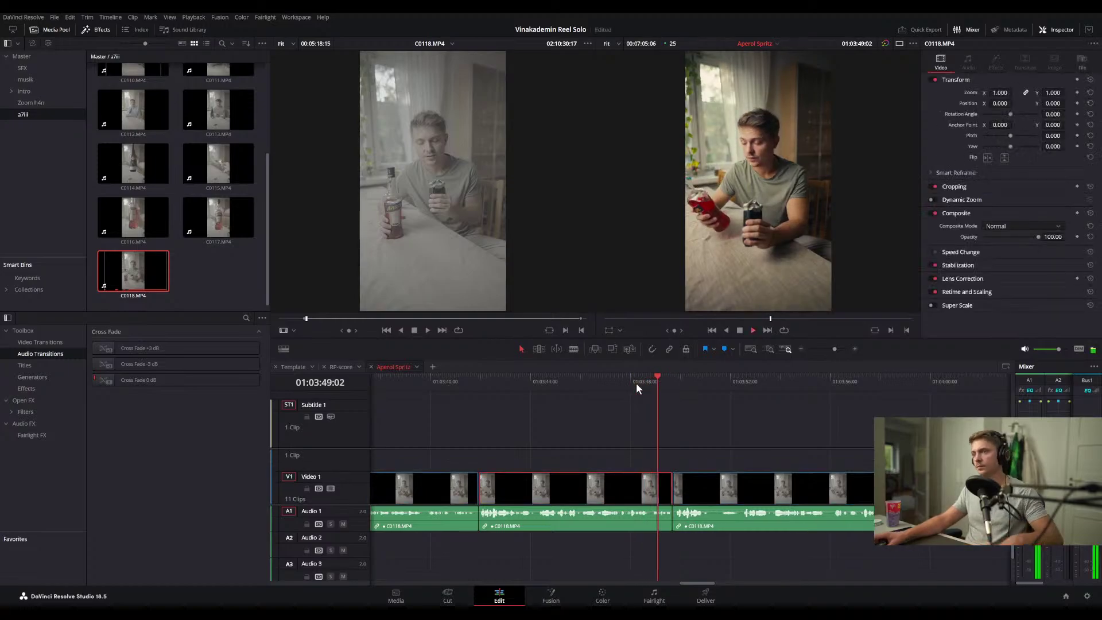
{"action": "key", "text": "space"}
{"action": "left_click", "coordinate": [597, 497]}
{"action": "key", "text": "BackSpace"}
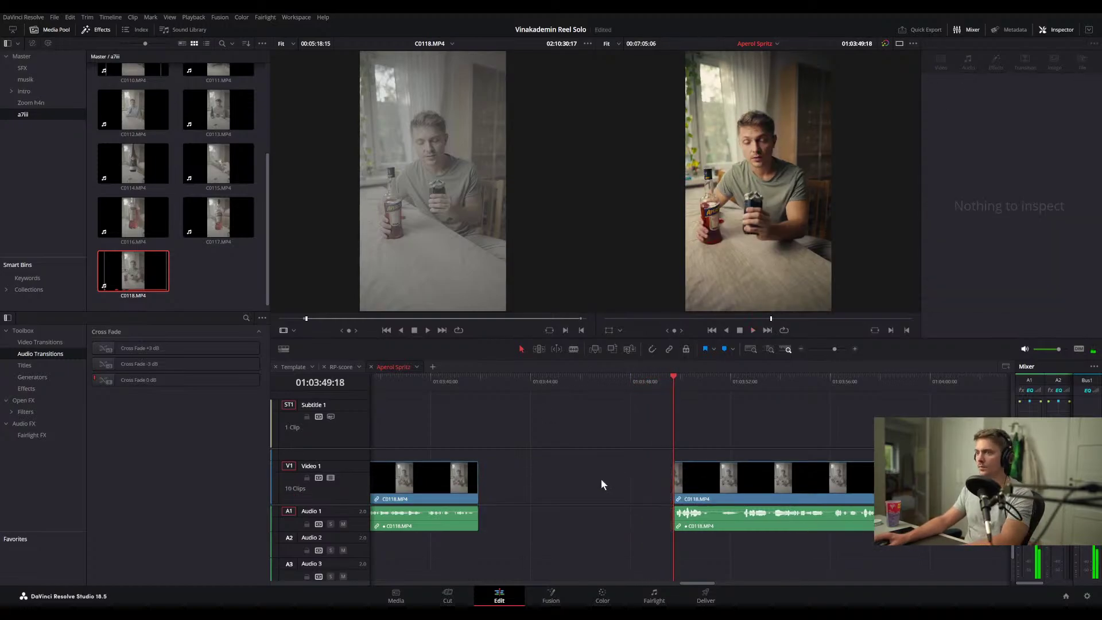
{"action": "left_click", "coordinate": [601, 480]}
{"action": "key", "text": "BackSpace"}
{"action": "left_click", "coordinate": [570, 525]}
{"action": "key", "text": "BackSpace"}
- Replay the new join, split C0118.MP4 at about 01:03:43:05, and ripple-trim about 1.5 seconds off the start of the remainder
{"action": "left_click", "coordinate": [470, 388]}
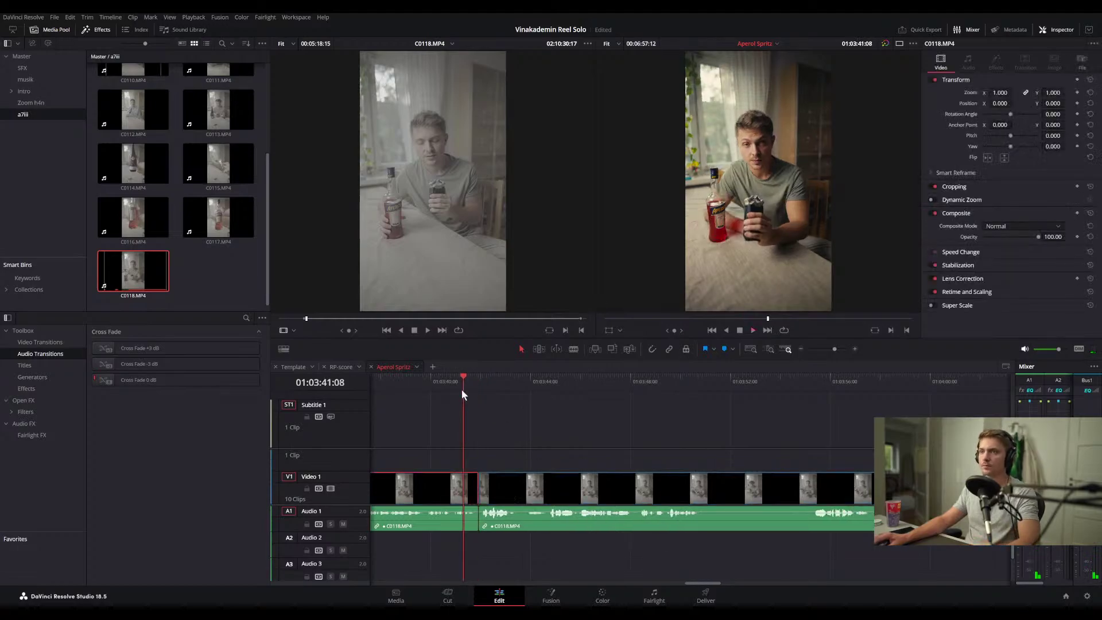
{"action": "key", "text": "space"}
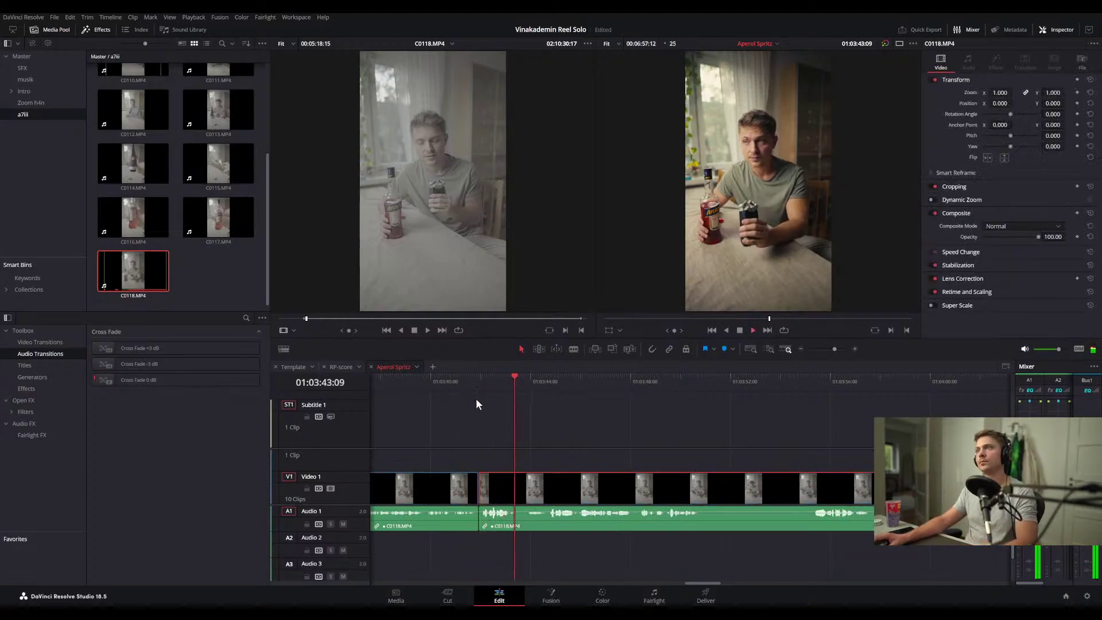
{"action": "left_click", "coordinate": [454, 381]}
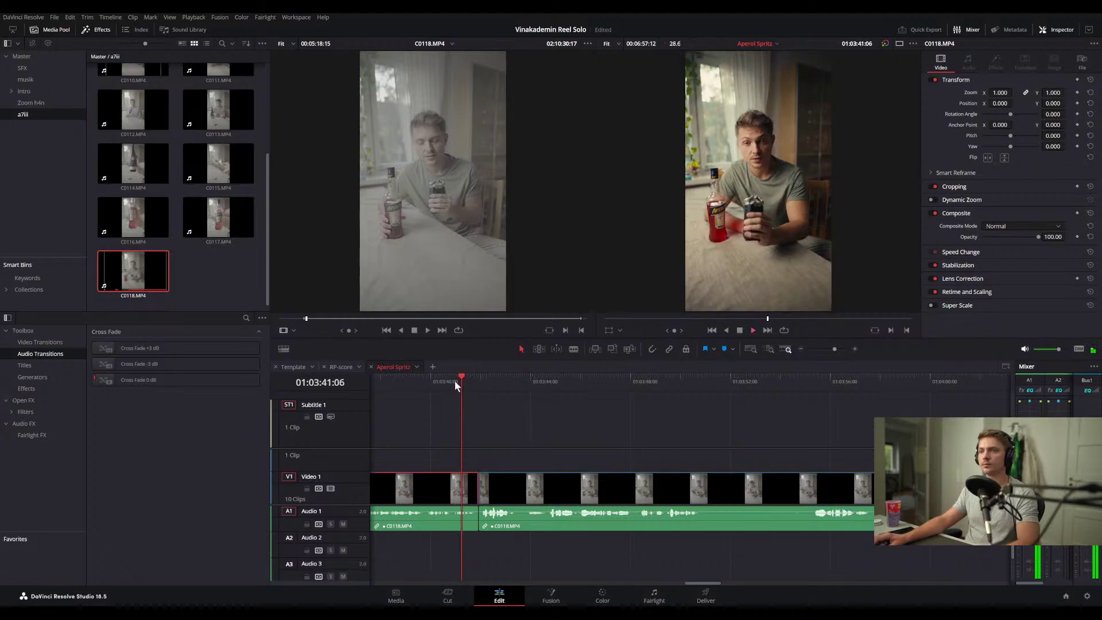
{"action": "left_click", "coordinate": [528, 380]}
{"action": "left_click", "coordinate": [498, 378]}
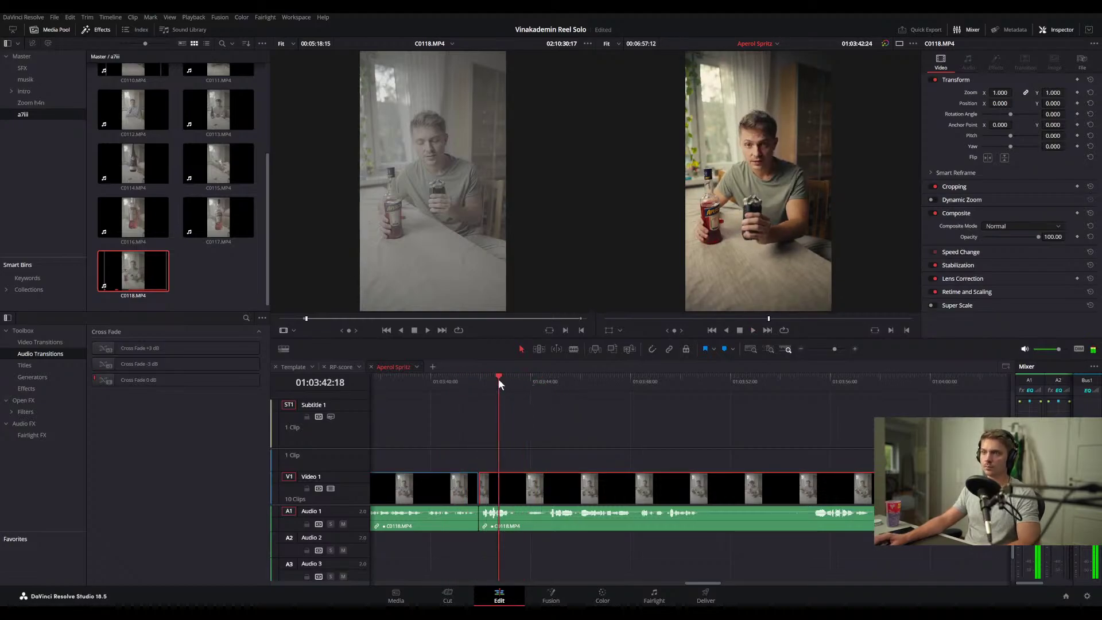
{"action": "key", "text": "ctrl+b"}
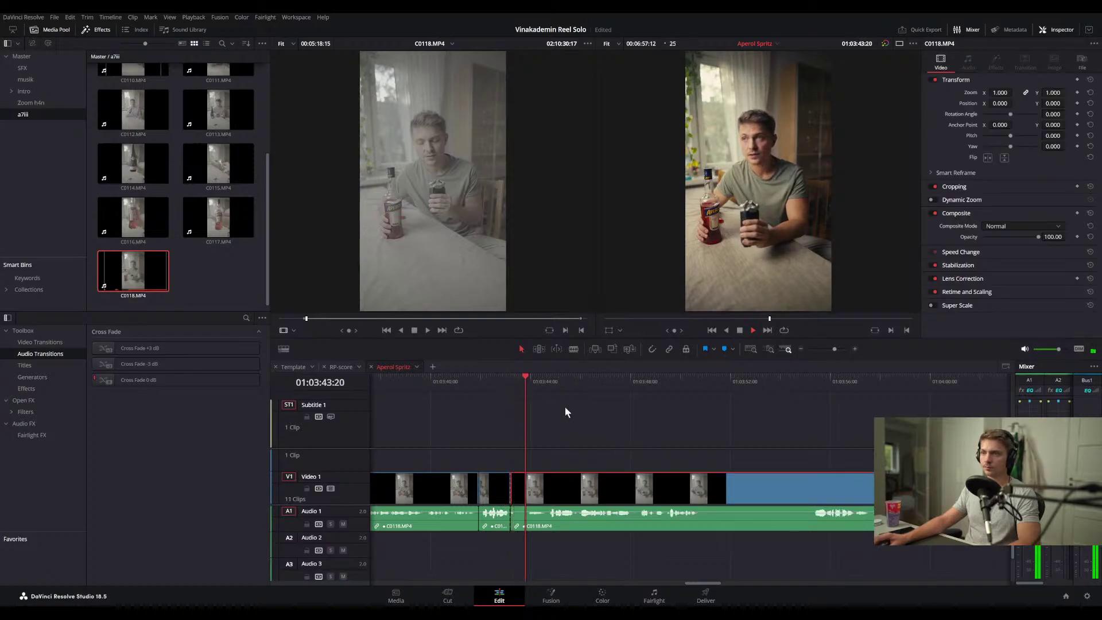
{"action": "key", "text": "ctrl+shift+["}
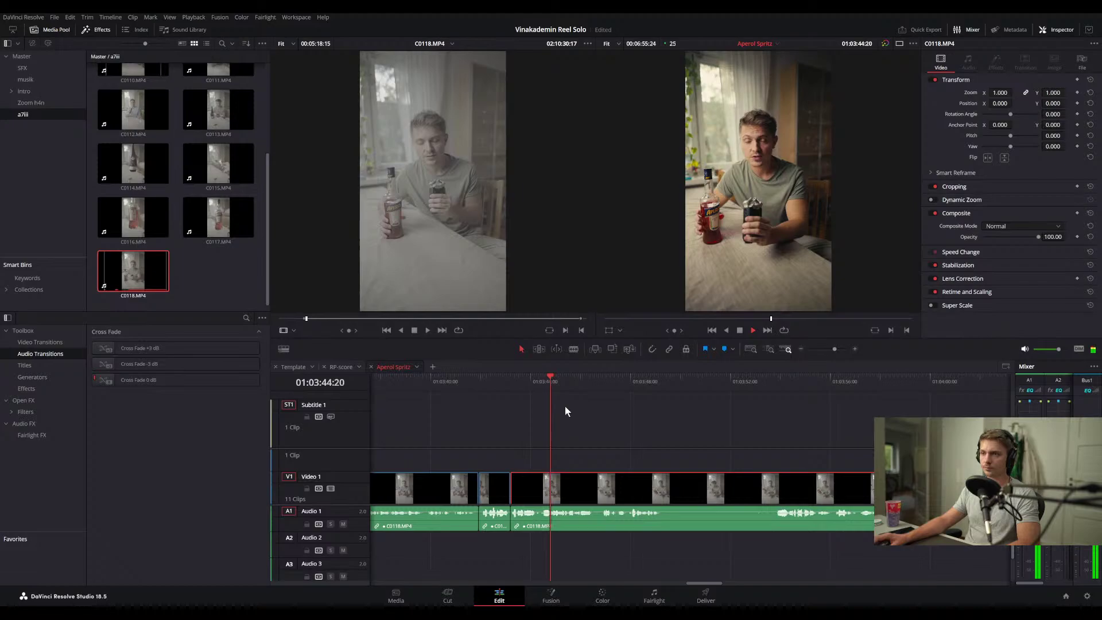
- Play the short C0118.MP4 piece starting near 01:03:42, delete it, and close the gap
{"action": "left_click", "coordinate": [493, 380]}
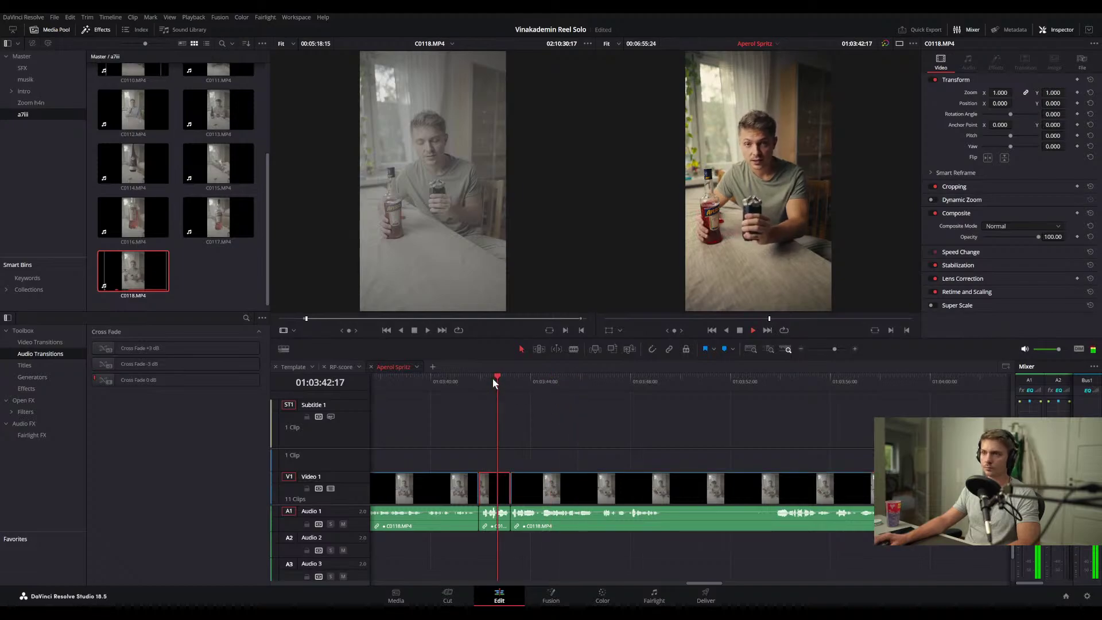
{"action": "key", "text": "space"}
{"action": "left_click", "coordinate": [500, 493]}
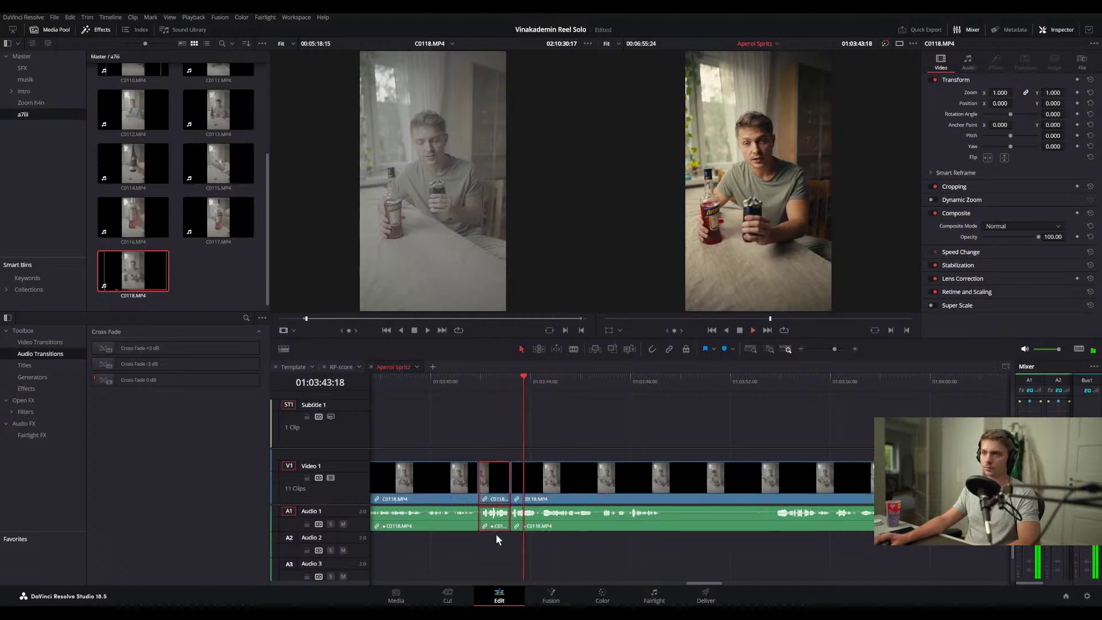
{"action": "key", "text": "BackSpace"}
{"action": "left_click", "coordinate": [497, 485]}
{"action": "key", "text": "BackSpace"}
{"action": "left_click", "coordinate": [498, 515]}
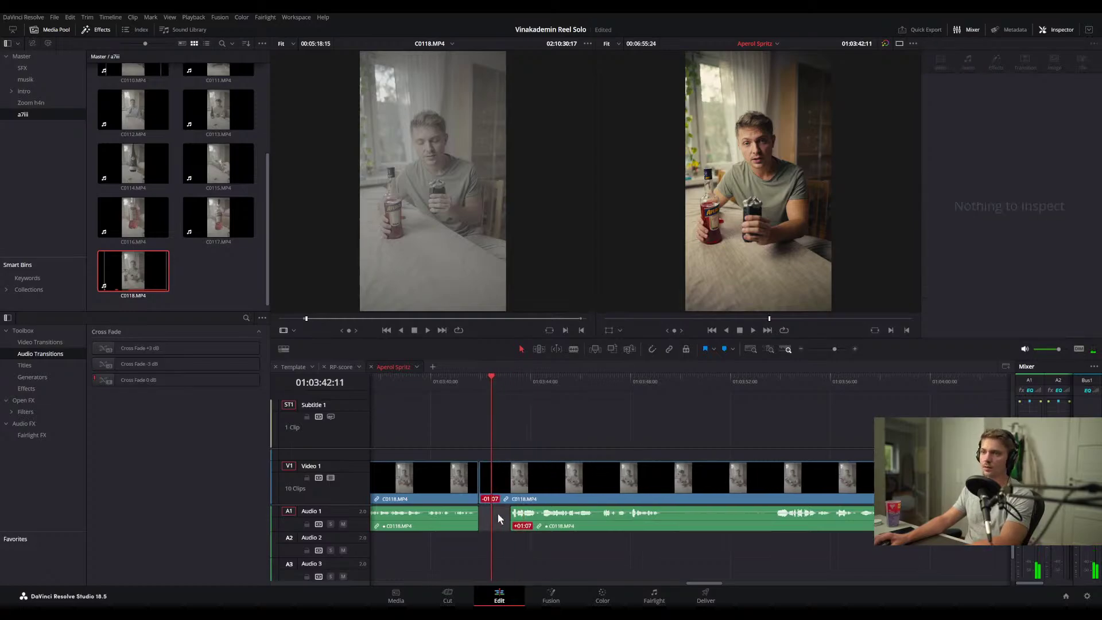
{"action": "key", "text": "BackSpace"}
- Play across the join, split C0118.MP4 at 01:03:48:01, and ripple-trim the start of the remainder to about 01:03:52:12
{"action": "left_click", "coordinate": [471, 405]}
{"action": "key", "text": "space"}
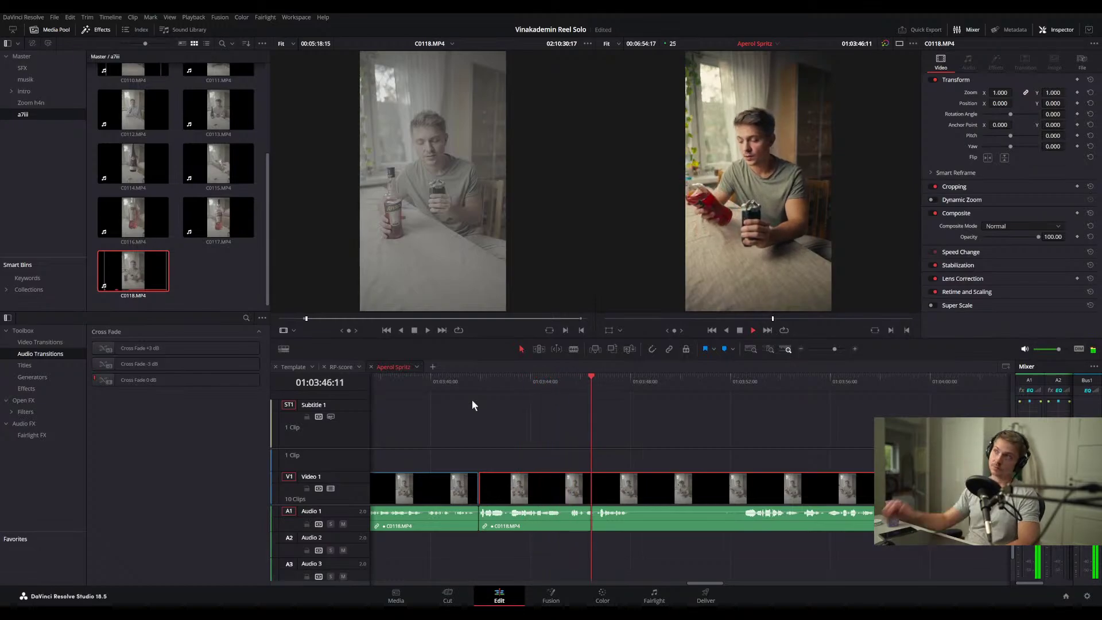
{"action": "key", "text": "space"}
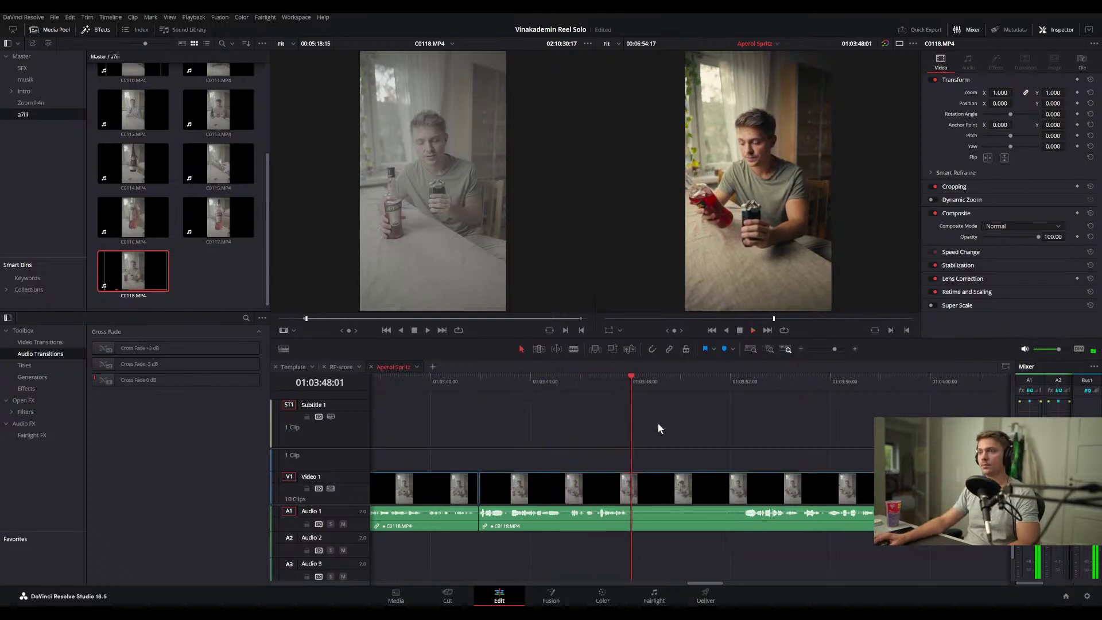
{"action": "left_click", "coordinate": [658, 424]}
{"action": "key", "text": "ctrl+b"}
{"action": "left_click", "coordinate": [739, 382]}
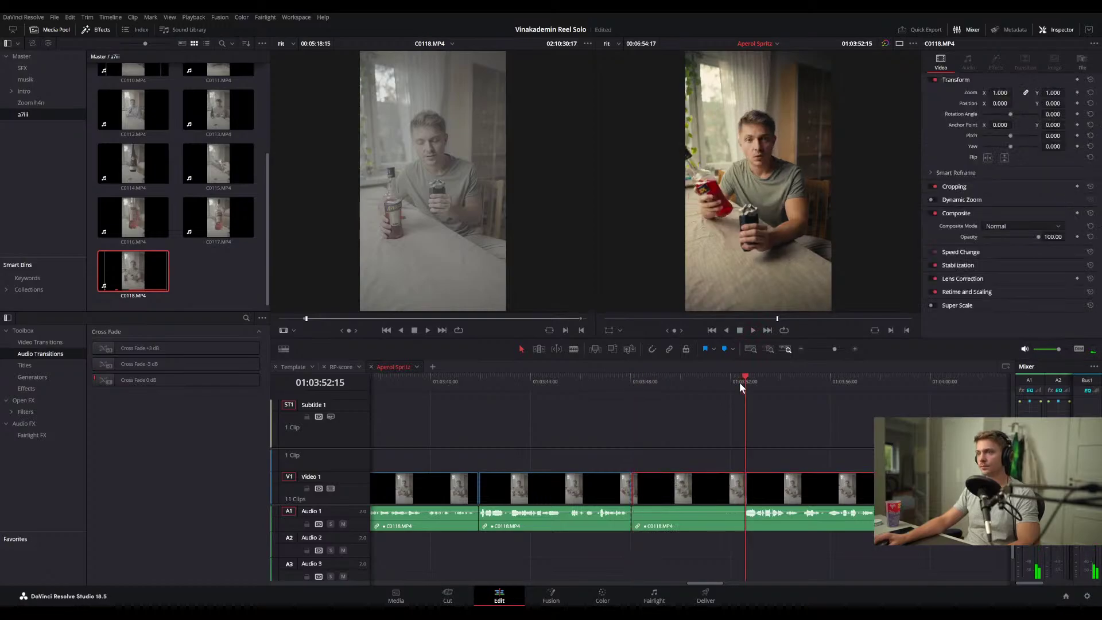
{"action": "left_click_drag", "start_coordinate": [742, 381], "coordinate": [741, 382]}
{"action": "left_click", "coordinate": [772, 422]}
{"action": "key", "text": "Up"}
- Split C0118.MP4 at 01:03:53:10, ripple-trim about 17 frames off the start of the remainder, and play the result
{"action": "key", "text": "space"}
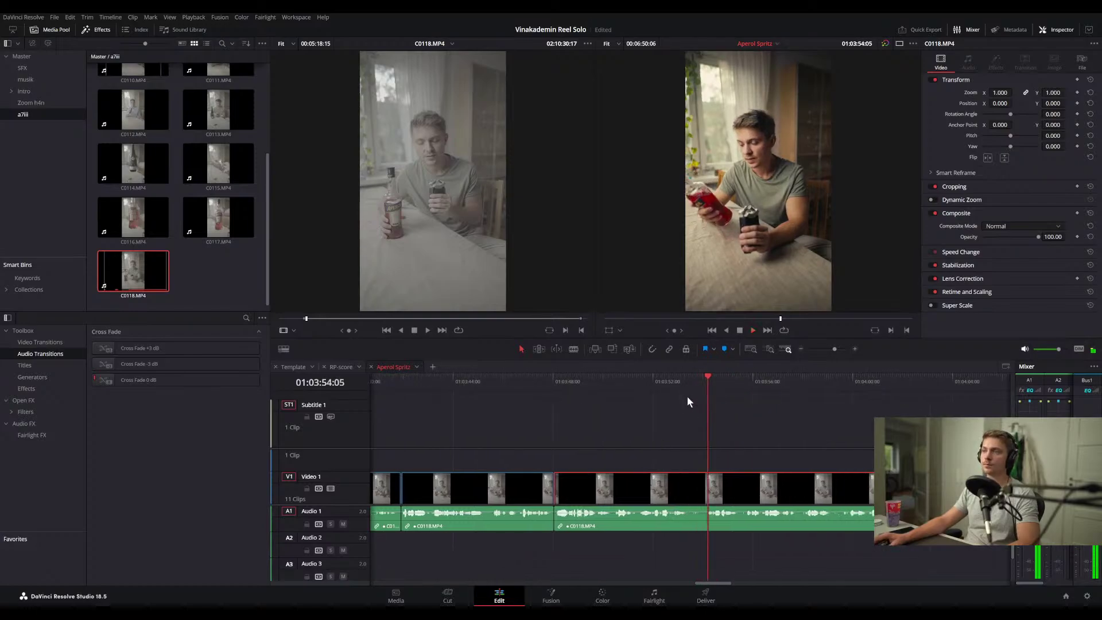
{"action": "left_click", "coordinate": [667, 381]}
{"action": "key", "text": "ctrl+b"}
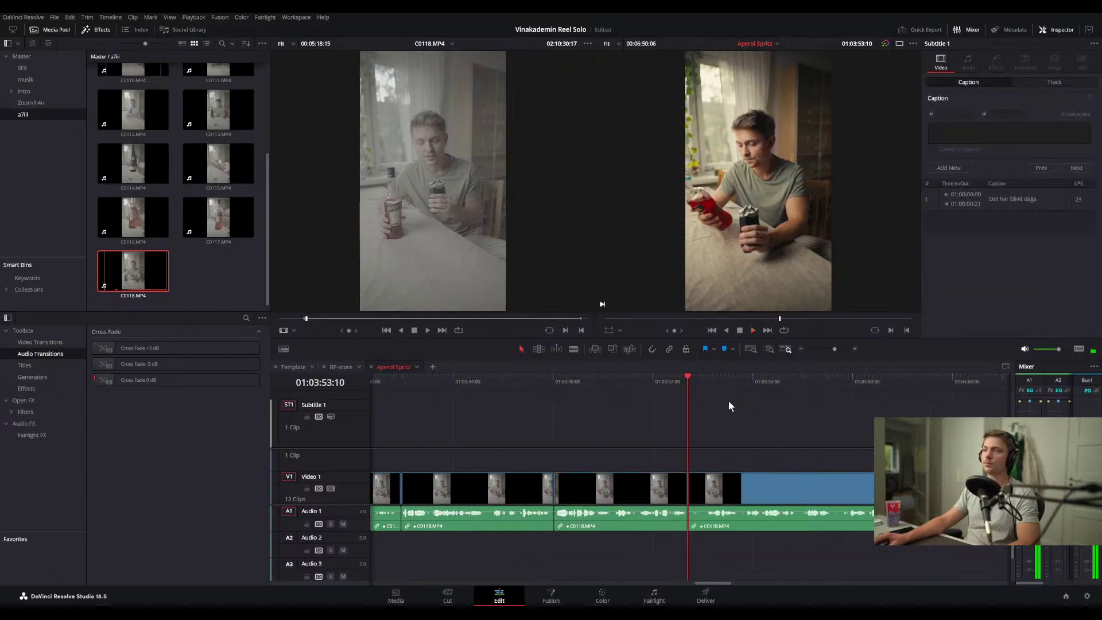
{"action": "key", "text": "space"}
{"action": "left_click", "coordinate": [742, 435]}
{"action": "key", "text": "ctrl+shift+["}
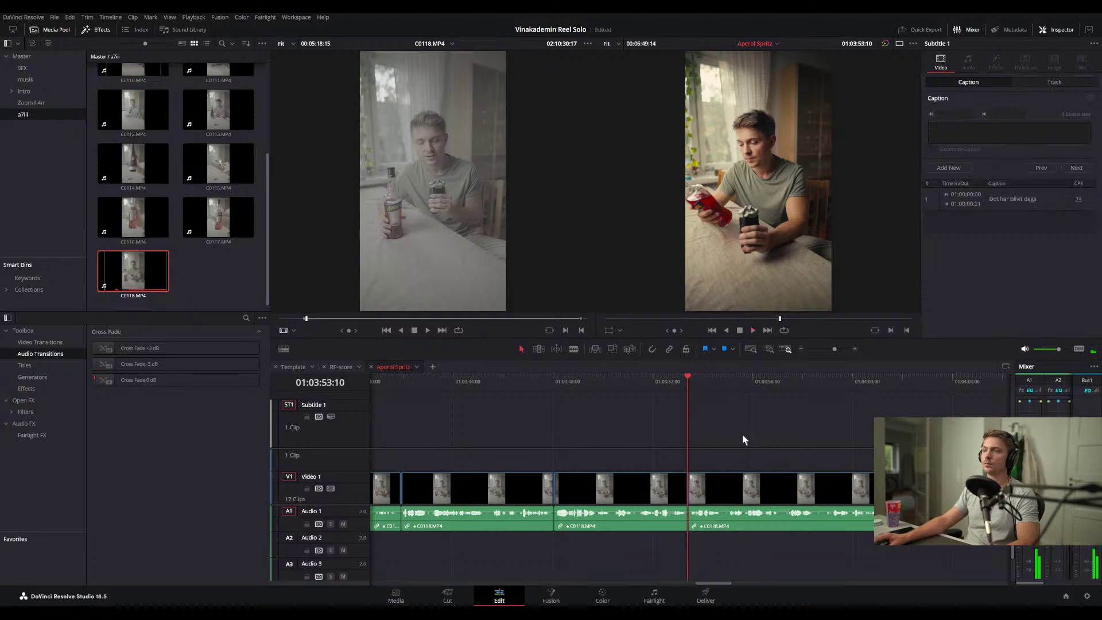
{"action": "key", "text": "space"}
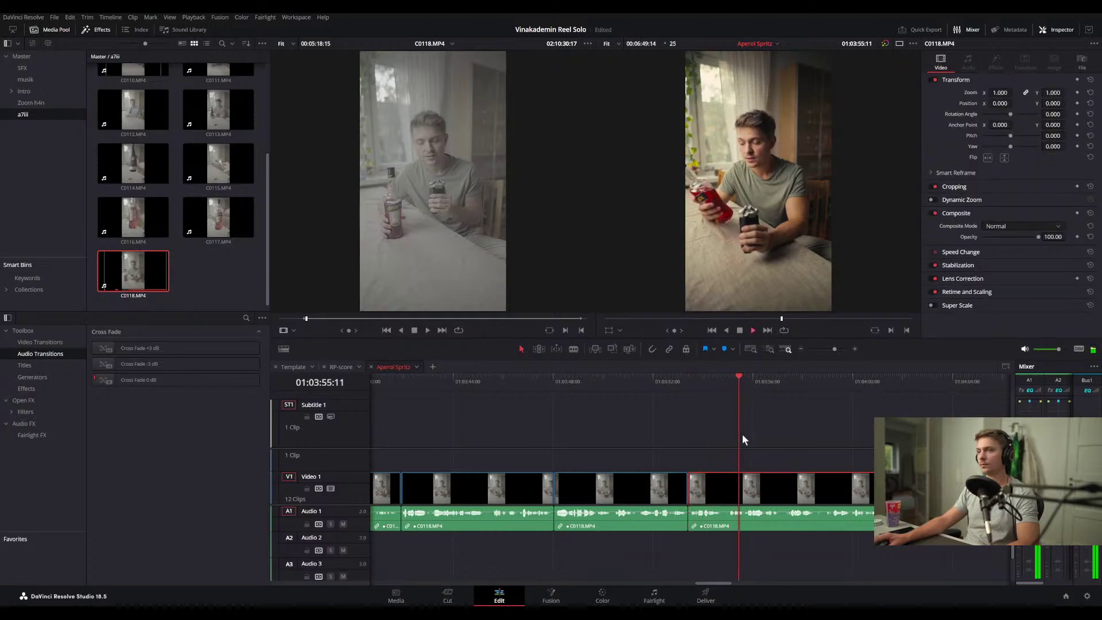
- Split C0118.MP4 at 01:03:54:16, ripple-trim 10 frames off the start of the remainder, and play the result
{"action": "left_click", "coordinate": [703, 378]}
{"action": "key", "text": "space"}
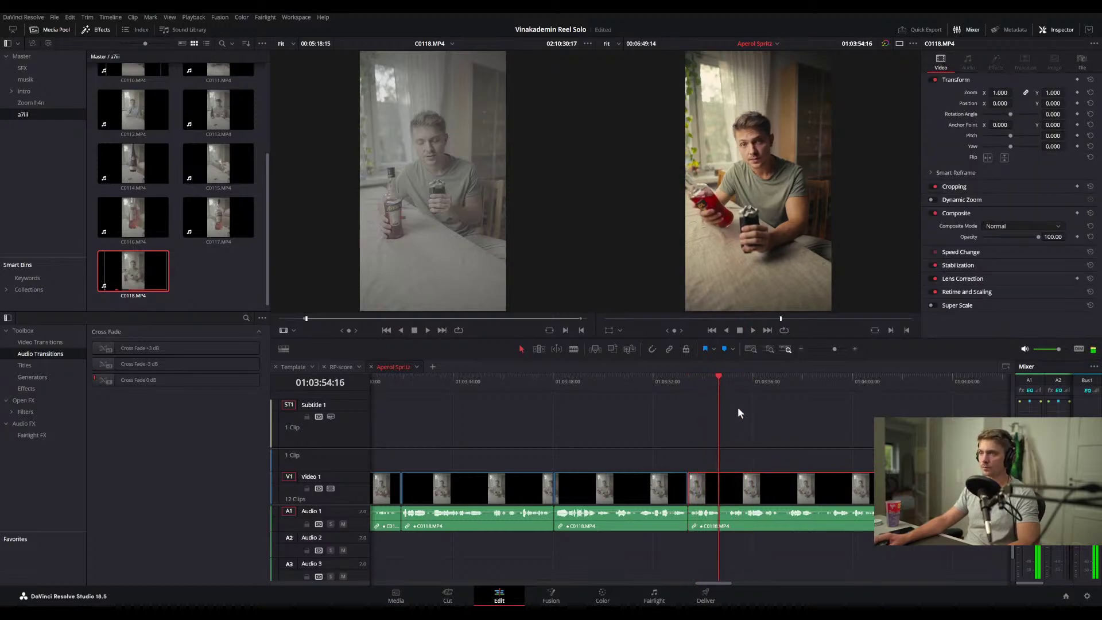
{"action": "left_click", "coordinate": [759, 407]}
{"action": "key", "text": "ctrl+b"}
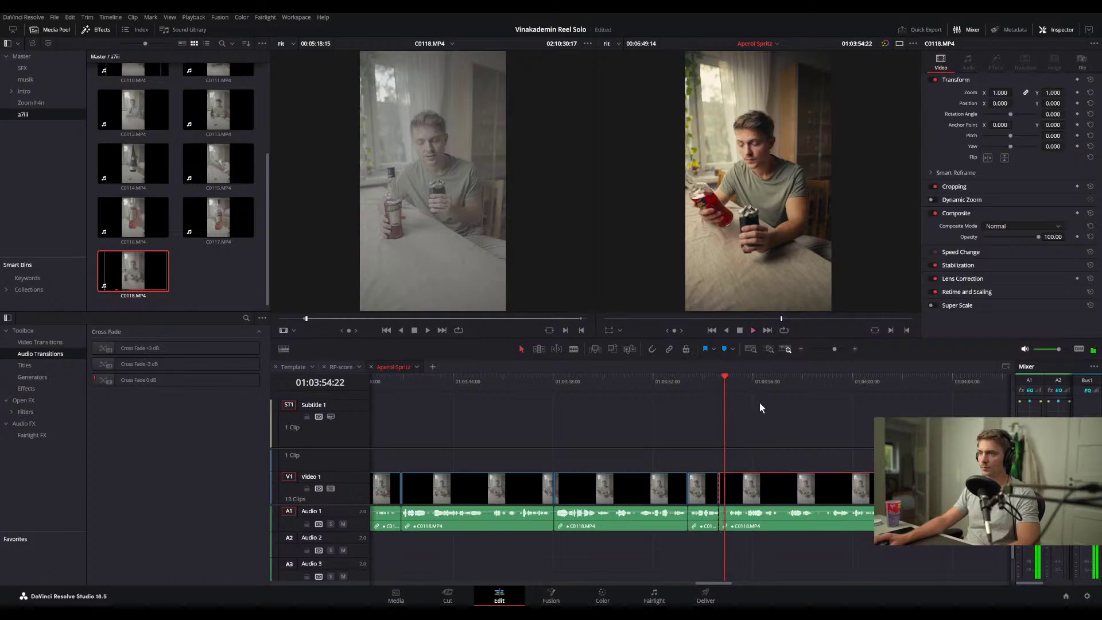
{"action": "left_click", "coordinate": [726, 380]}
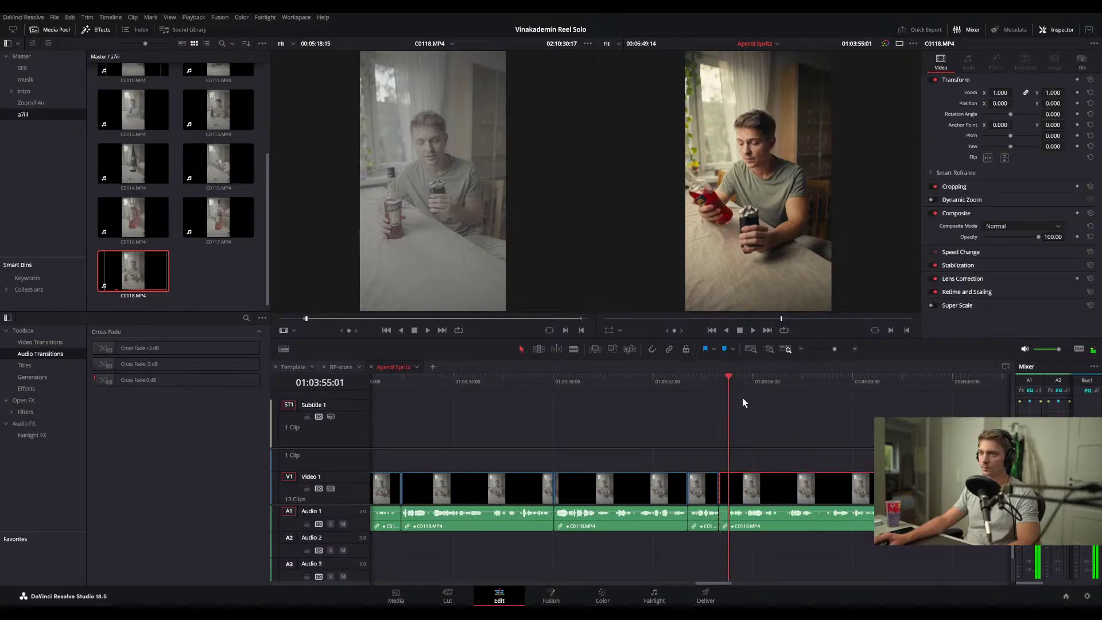
{"action": "key", "text": "ctrl+shift+["}
{"action": "key", "text": "space"}
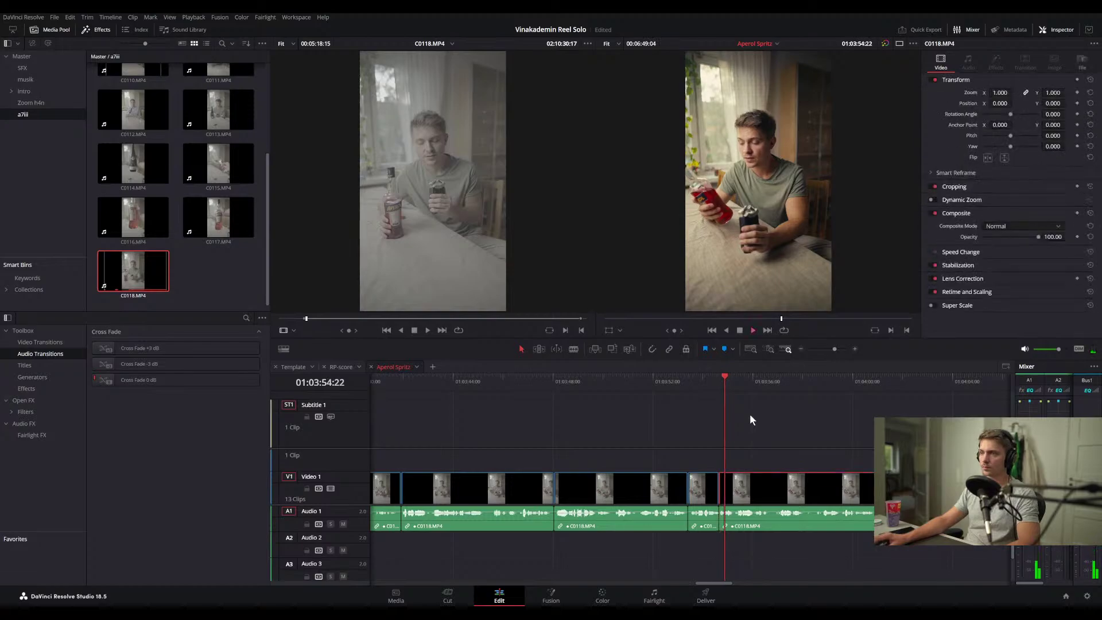
{"action": "key", "text": "space"}
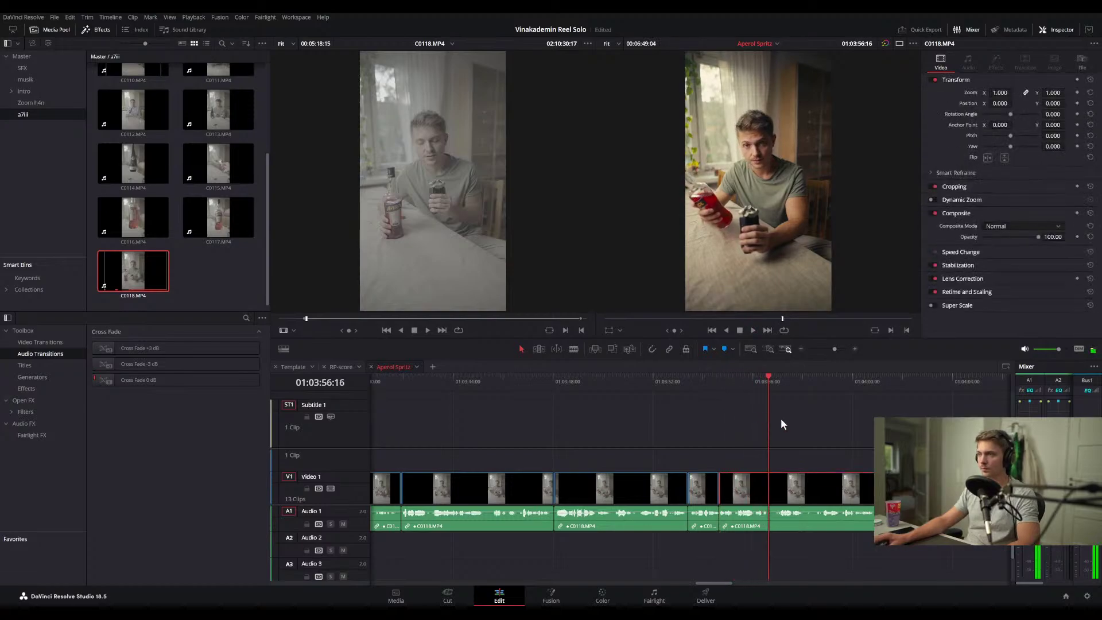
- Split C0118.MP4 at 01:03:56:16, ripple-trim 7 frames off the start of the remainder, and play on
{"action": "left_click", "coordinate": [785, 416]}
{"action": "key", "text": "ctrl+b"}
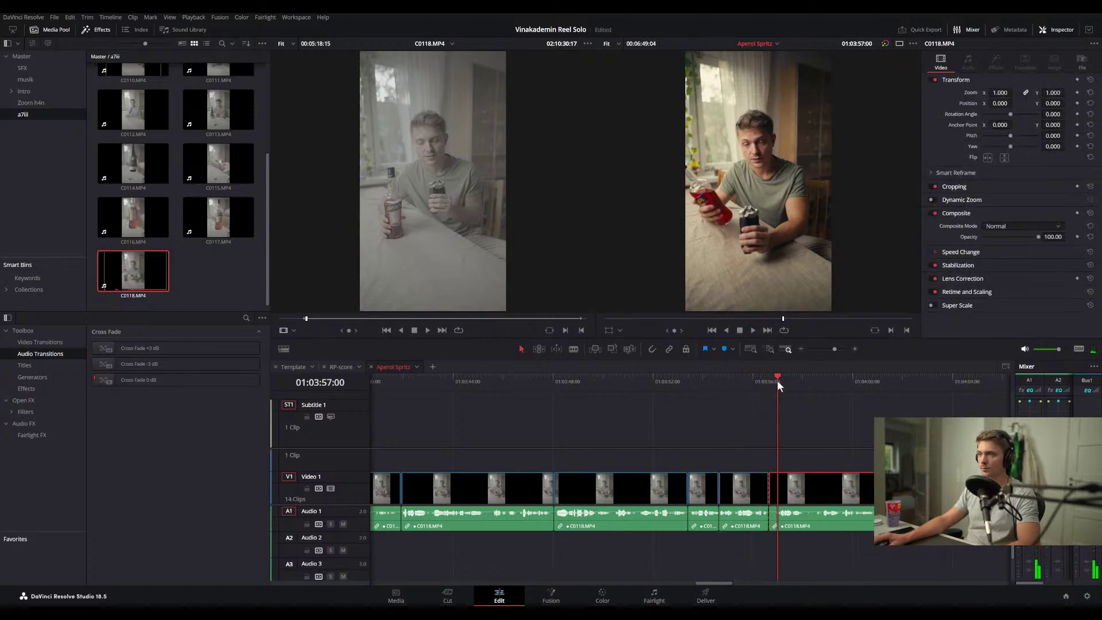
{"action": "left_click", "coordinate": [775, 381]}
{"action": "left_click", "coordinate": [790, 405]}
{"action": "key", "text": "ctrl+shift+["}
{"action": "key", "text": "space"}
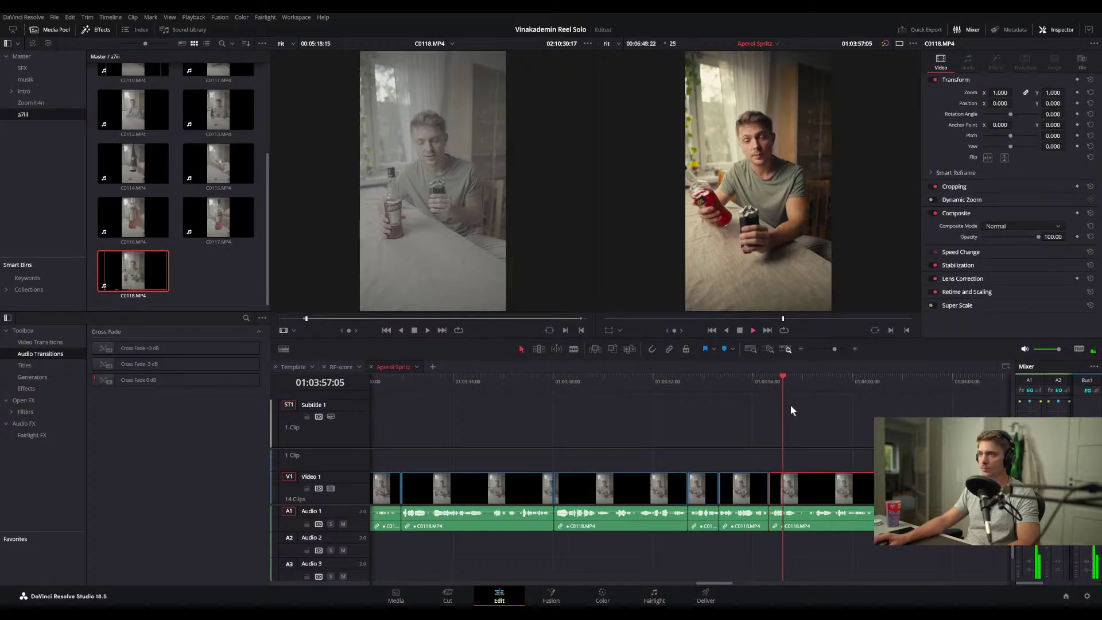
- Split C0118.MP4 at about 01:03:57:17 and ripple-trim the start of the remainder up to 01:03:58:05
{"action": "left_click", "coordinate": [831, 428]}
{"action": "key", "text": "ctrl+b"}
{"action": "key", "text": "space"}
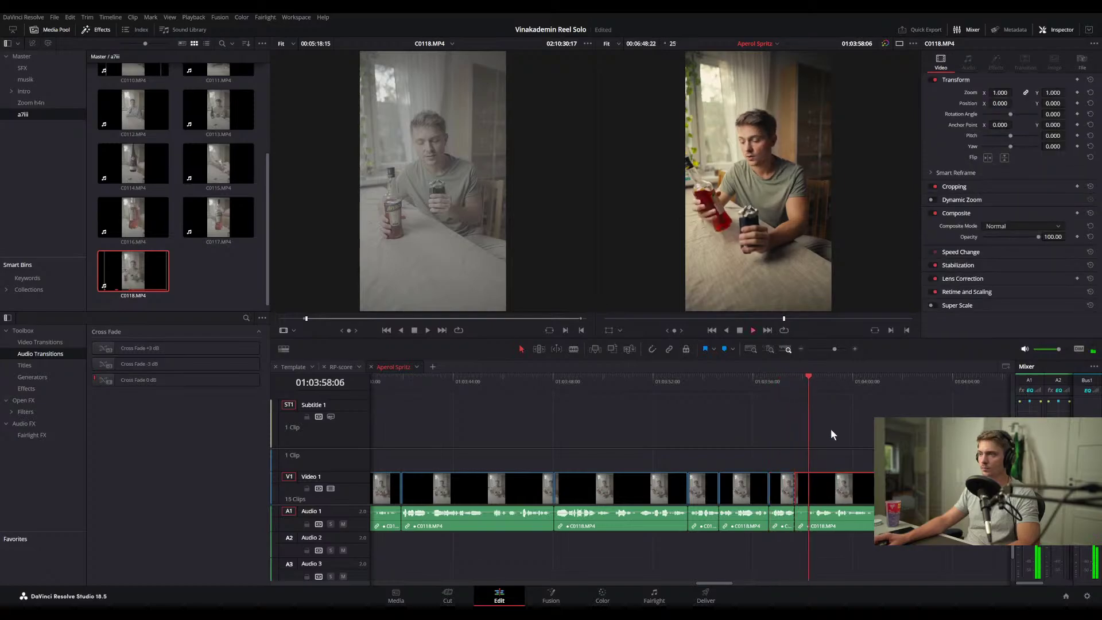
{"action": "key", "text": "space"}
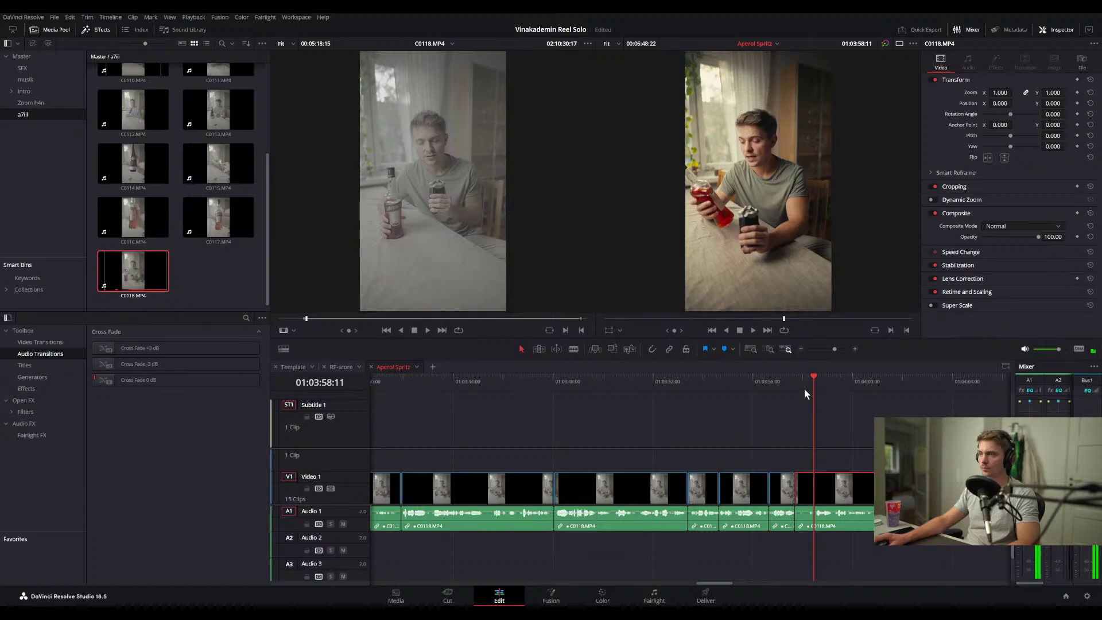
{"action": "left_click", "coordinate": [806, 386]}
{"action": "left_click", "coordinate": [816, 411]}
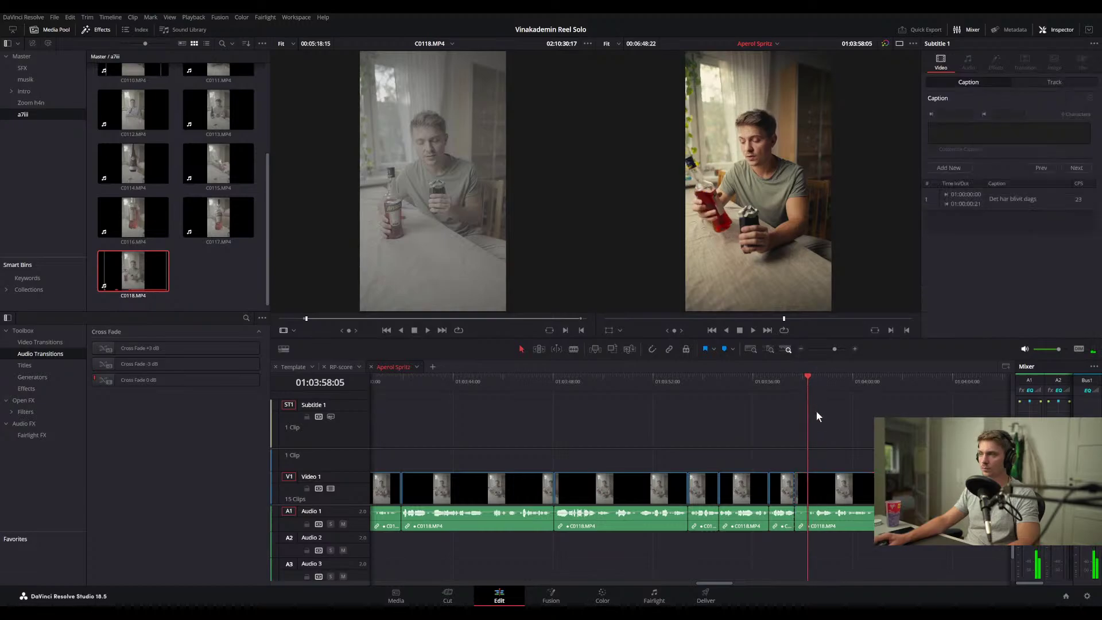
{"action": "key", "text": "ctrl+shift+["}
{"action": "key", "text": "space"}
- Split C0118.MP4 at about 01:04:00:07 and look over the footage after the cut for the next usable take
{"action": "left_click_drag", "start_coordinate": [816, 410], "coordinate": [694, 445]}
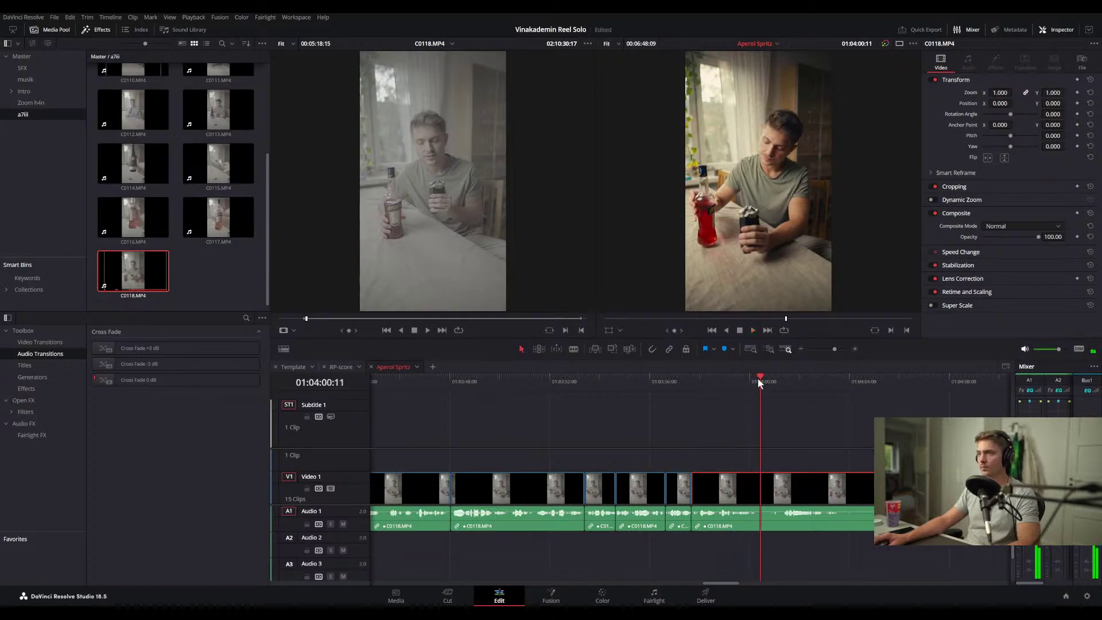
{"action": "key", "text": "ctrl+b"}
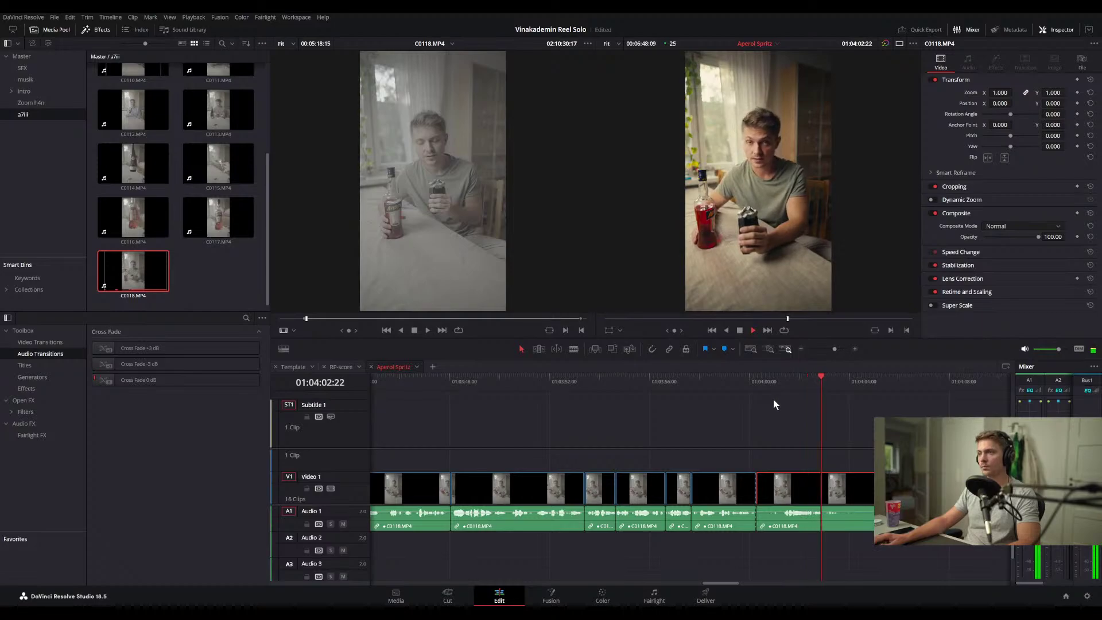
{"action": "left_click", "coordinate": [779, 382]}
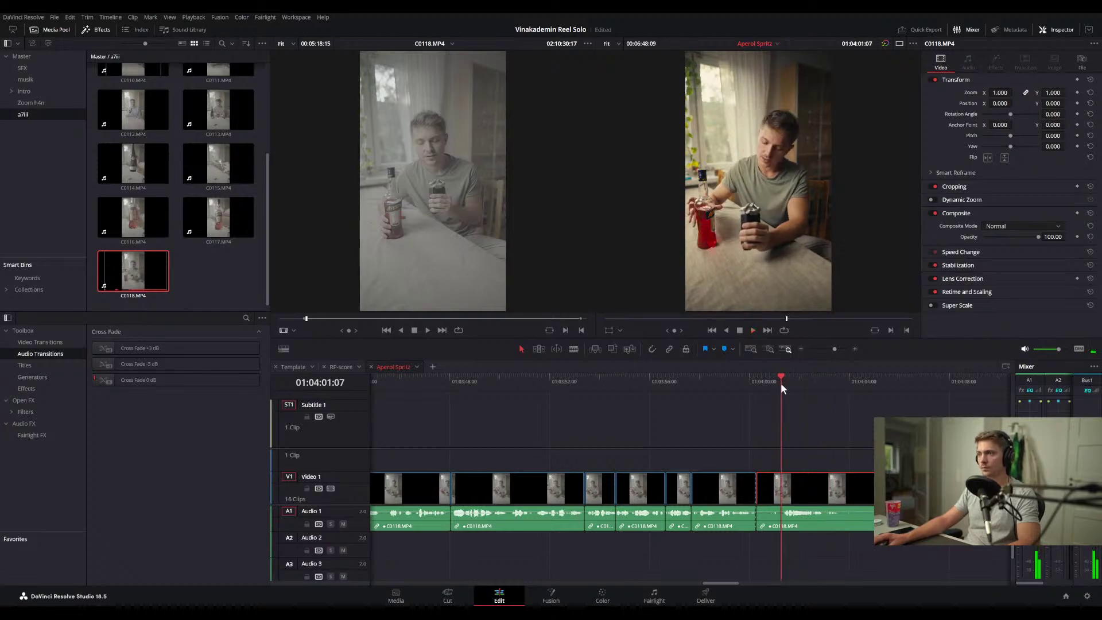
{"action": "scroll", "coordinate": [761, 474], "scroll_direction": "down", "scroll_amount": 3}
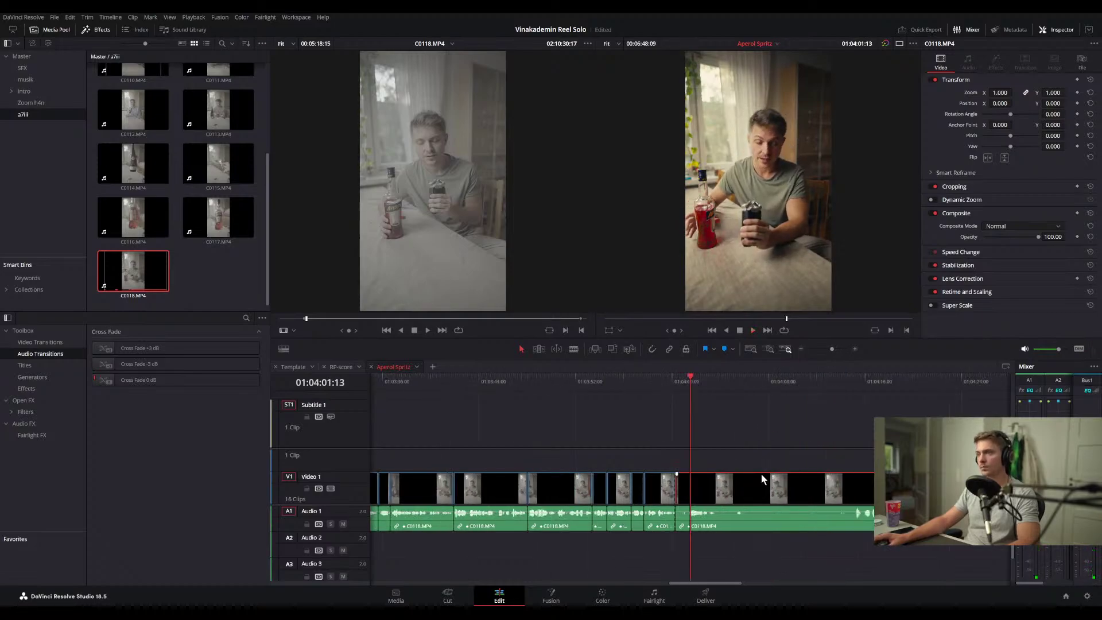
{"action": "scroll", "coordinate": [761, 478], "scroll_direction": "down", "scroll_amount": 2}
{"action": "scroll", "coordinate": [727, 457], "scroll_direction": "up", "scroll_amount": 1}
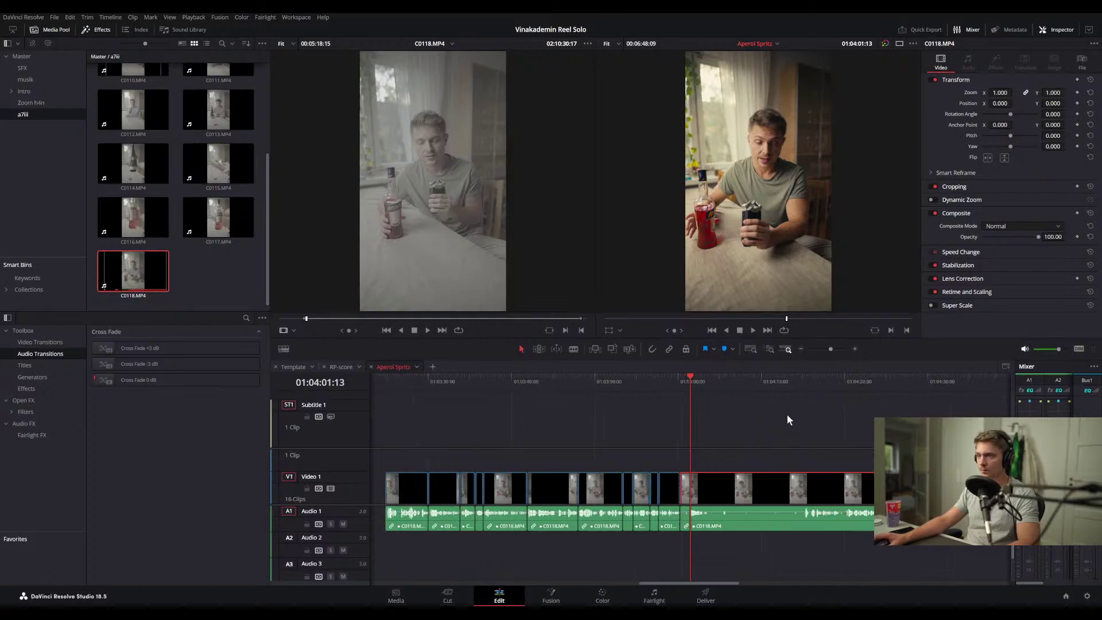
- Find where speech resumes near 01:04:15 and ripple-trim the bad take, about 15 seconds, off the start of the last C0118.MP4 piece
{"action": "left_click", "coordinate": [799, 382]}
{"action": "key", "text": "space"}
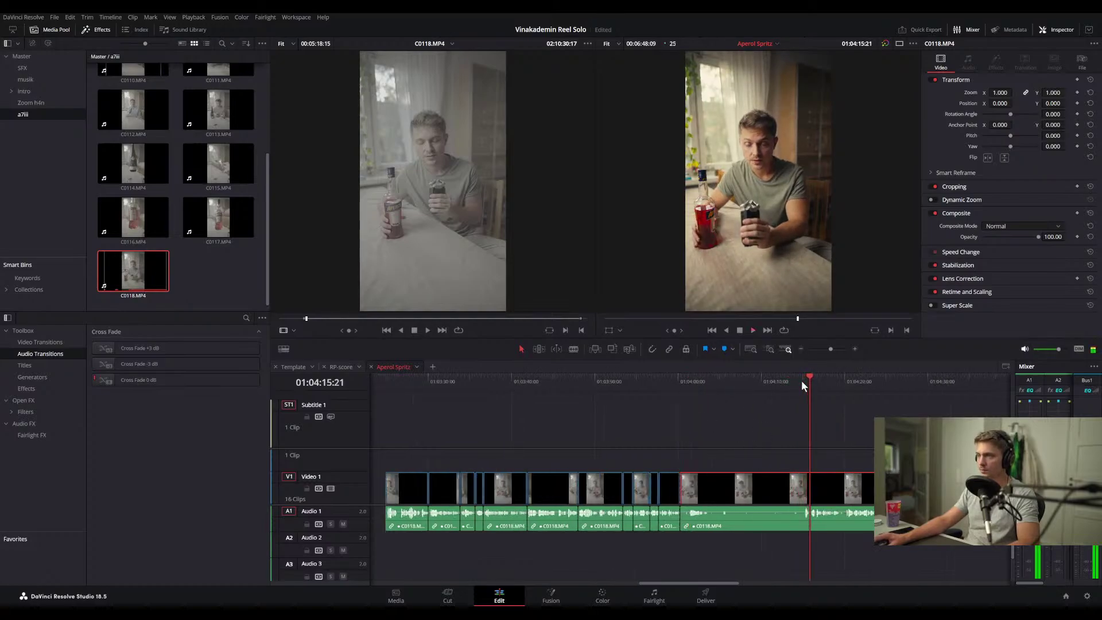
{"action": "left_click_drag", "start_coordinate": [801, 380], "coordinate": [804, 380]}
{"action": "left_click", "coordinate": [822, 421]}
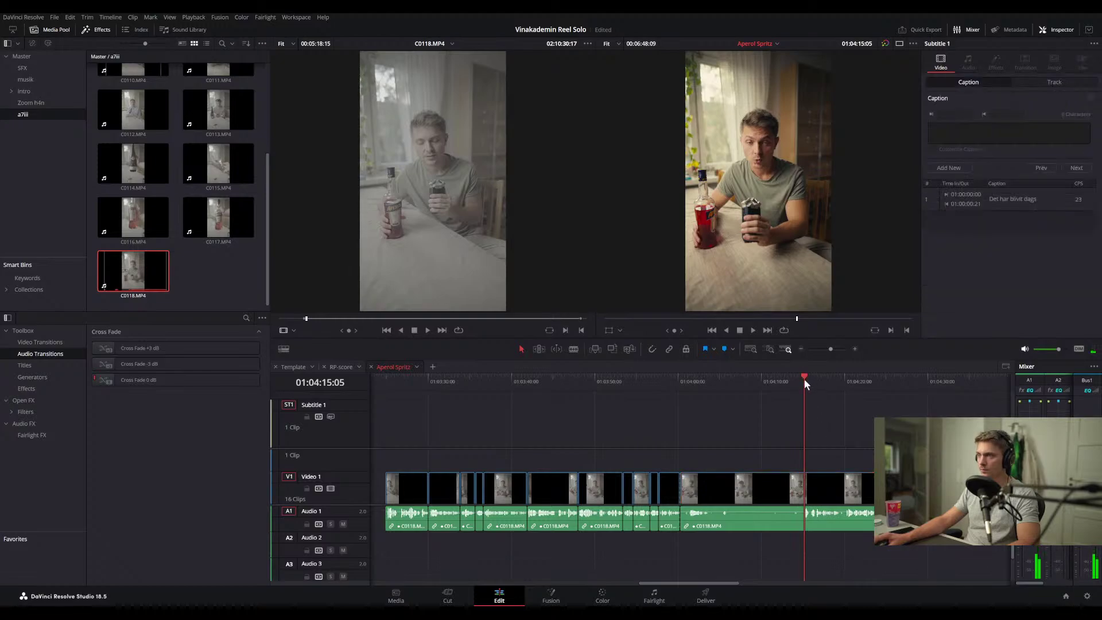
{"action": "left_click_drag", "start_coordinate": [803, 379], "coordinate": [802, 380]}
{"action": "left_click", "coordinate": [826, 433]}
{"action": "key", "text": "ctrl+shift+bracketleft"}
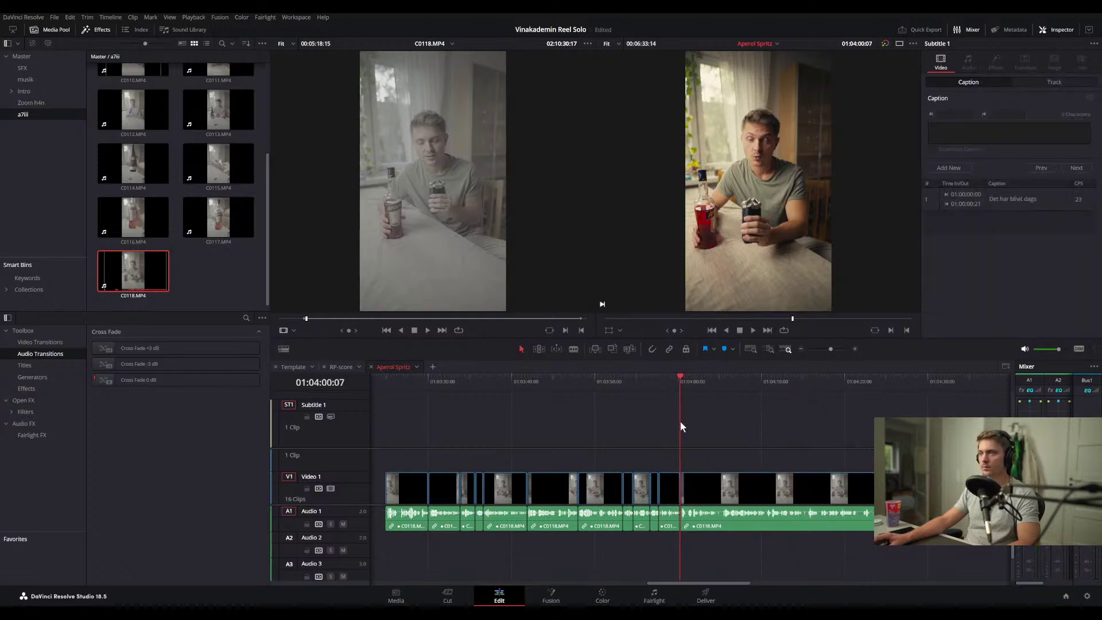
- Play across the new join, split C0118.MP4 at about 01:04:04:14, and ripple-trim 20 frames off the start of the remainder
{"action": "left_click", "coordinate": [675, 383]}
{"action": "key", "text": "space"}
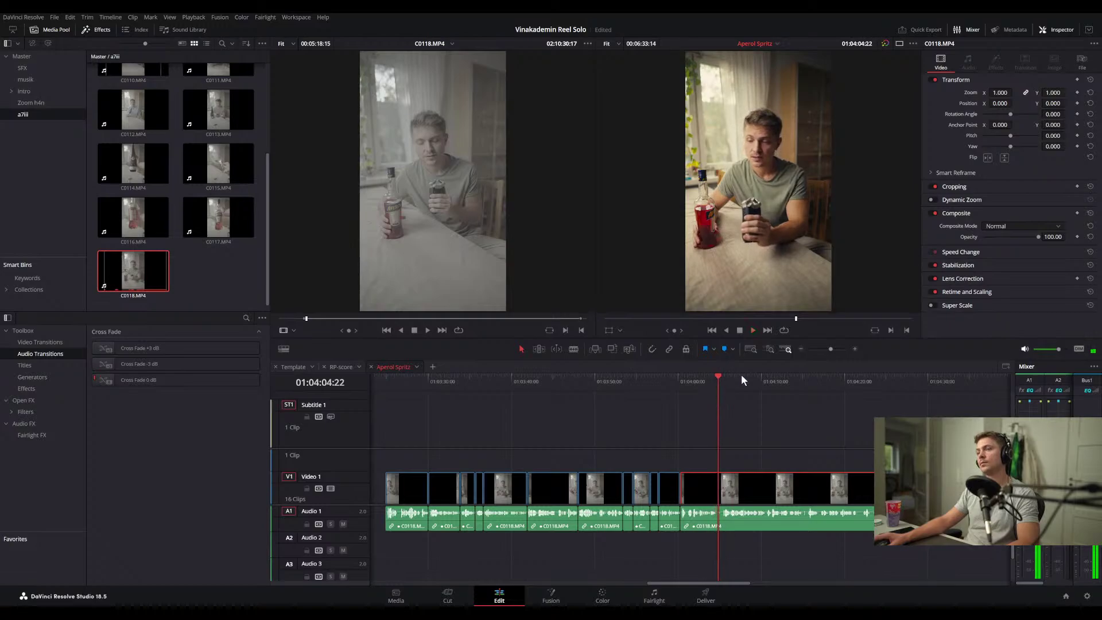
{"action": "key", "text": "space"}
{"action": "scroll", "coordinate": [731, 470], "scroll_direction": "up", "scroll_amount": 5}
{"action": "left_click", "coordinate": [651, 382]}
{"action": "key", "text": "space"}
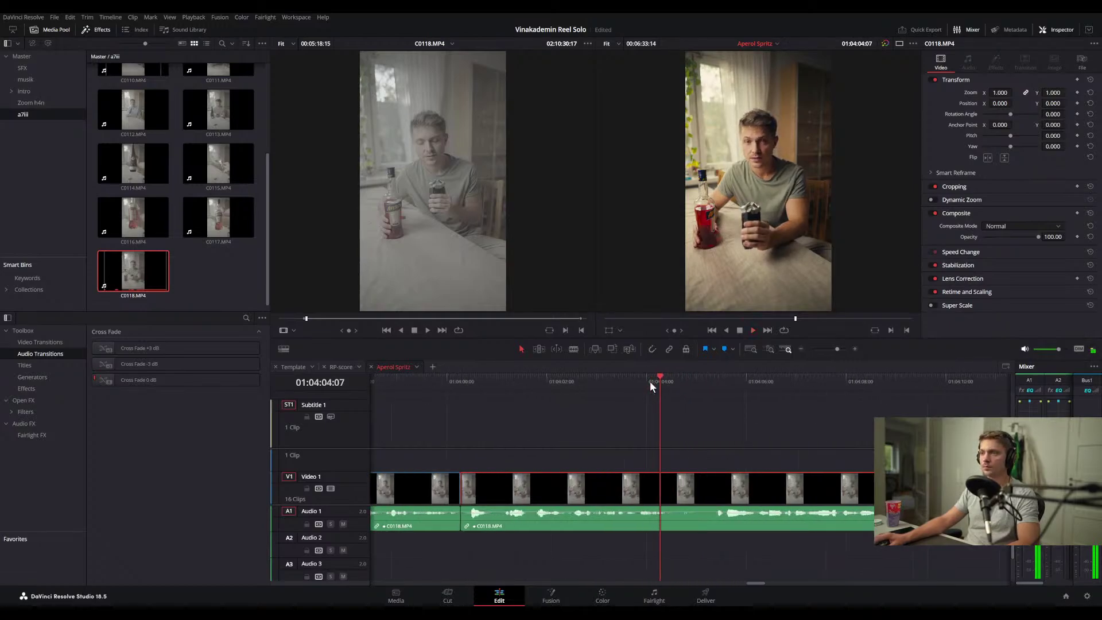
{"action": "key", "text": "ctrl+b"}
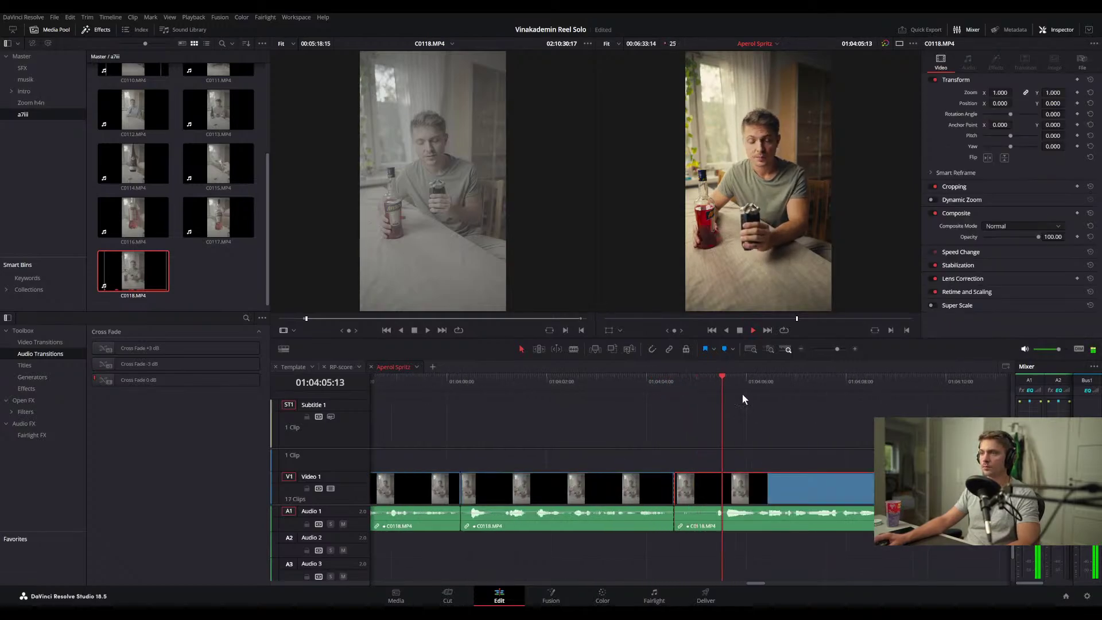
{"action": "left_click_drag", "start_coordinate": [724, 377], "coordinate": [713, 370]}
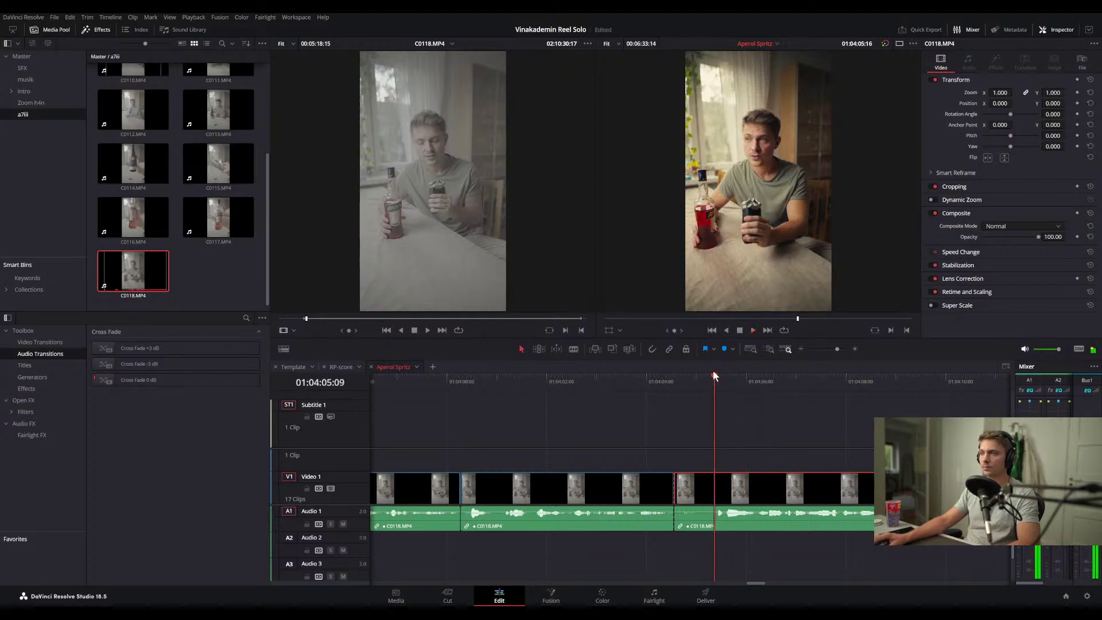
{"action": "key", "text": "ctrl+shift+["}
{"action": "key", "text": "space"}
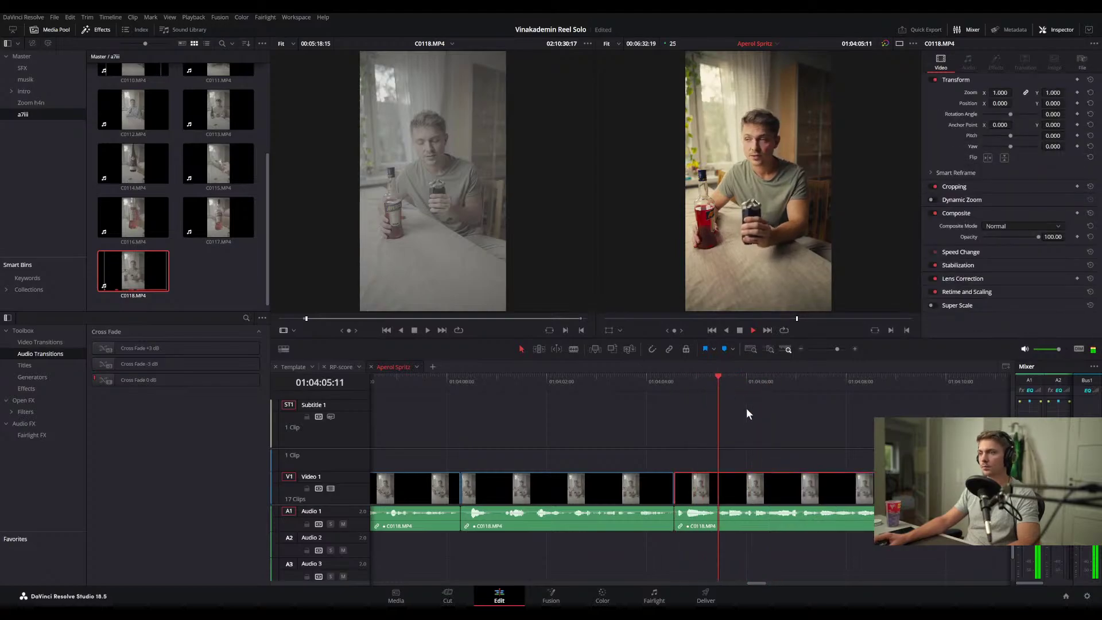
- Review the passage up to about 01:04:13 and split C0118.MP4 at 01:04:12:10
{"action": "key", "text": "ctrl+minus"}
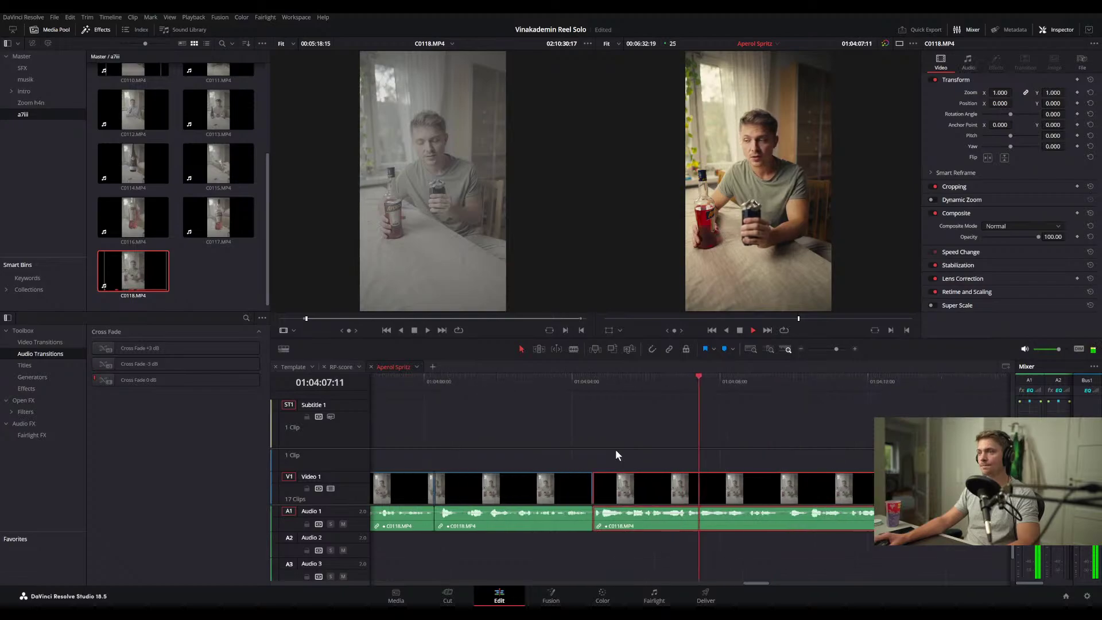
{"action": "key", "text": "ctrl+minus"}
{"action": "key", "text": "ctrl+minus"}
{"action": "key", "text": "ctrl+minus"}
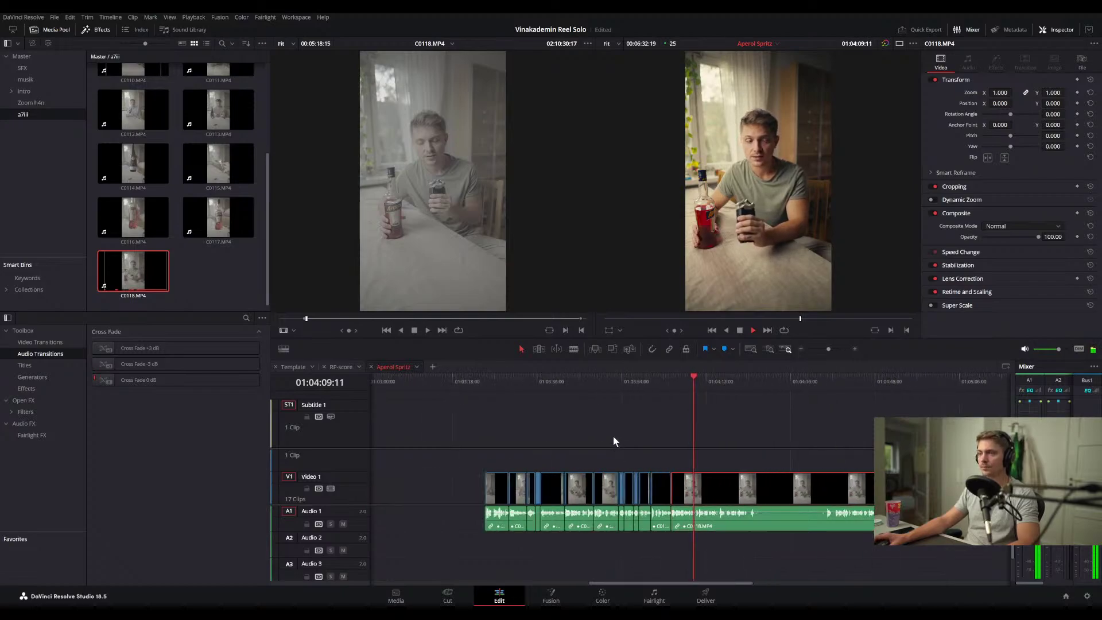
{"action": "key", "text": "ctrl+equal"}
{"action": "key", "text": "ctrl+equal"}
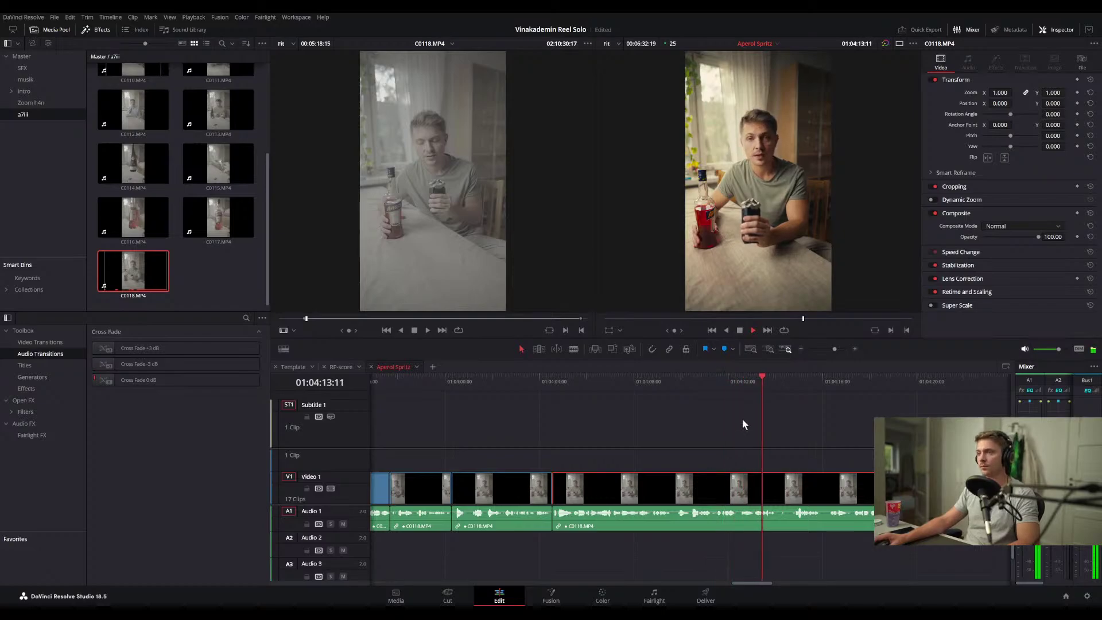
{"action": "left_click", "coordinate": [724, 378]}
{"action": "left_click_drag", "start_coordinate": [724, 378], "coordinate": [694, 381]}
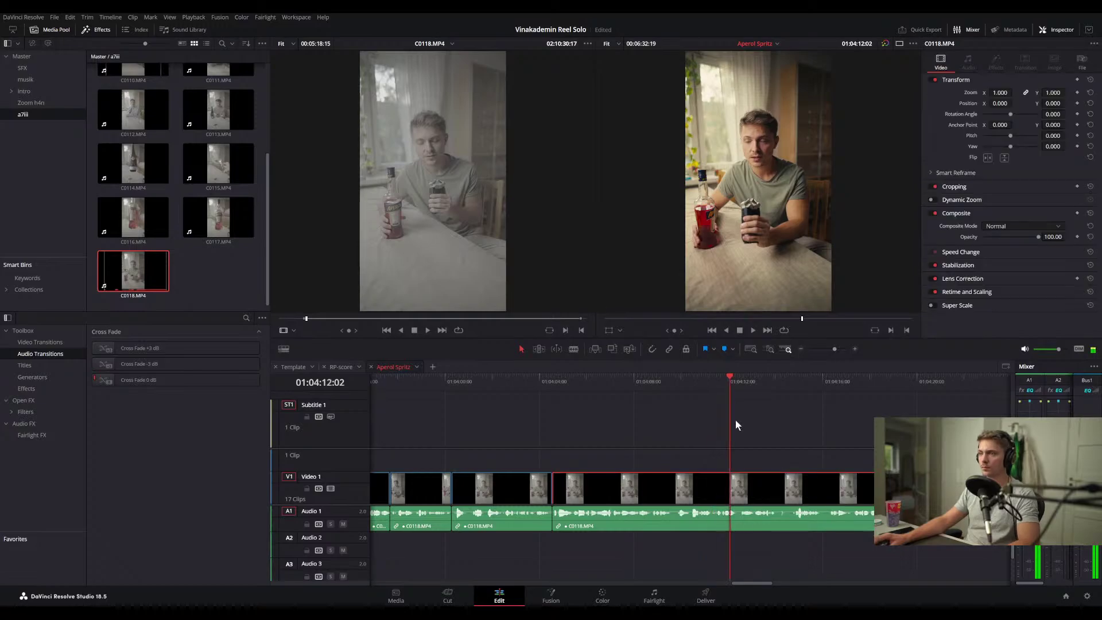
{"action": "key", "text": "ctrl+b"}
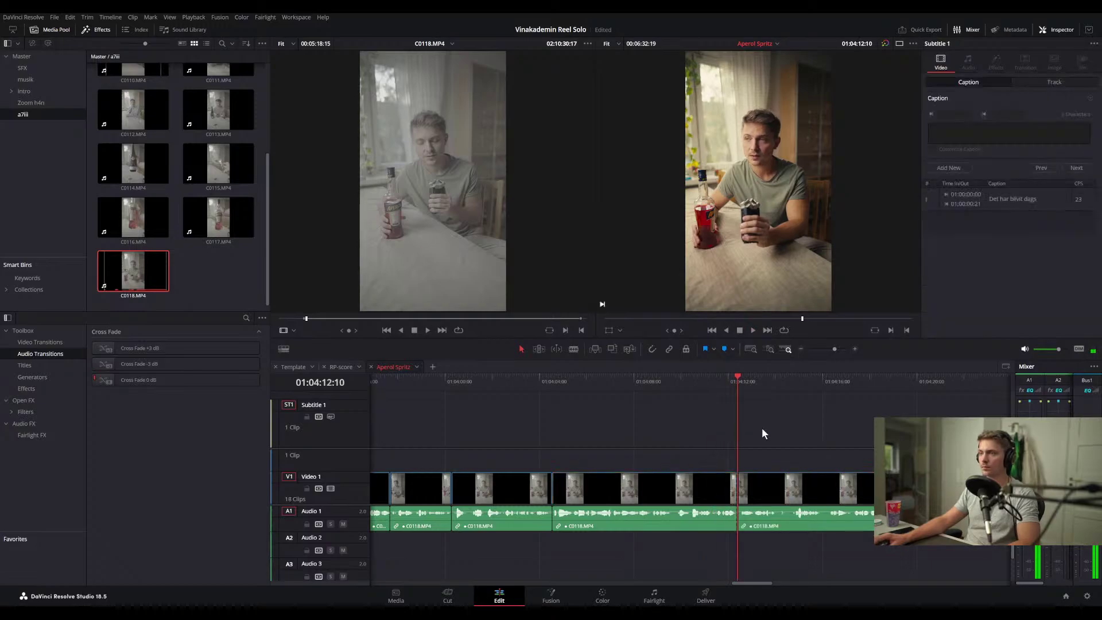
- Play the remainder after 01:04:12:10 and ripple-trim 25 seconds of bad take off its start, up to the speech near 01:04:37
{"action": "key", "text": "space"}
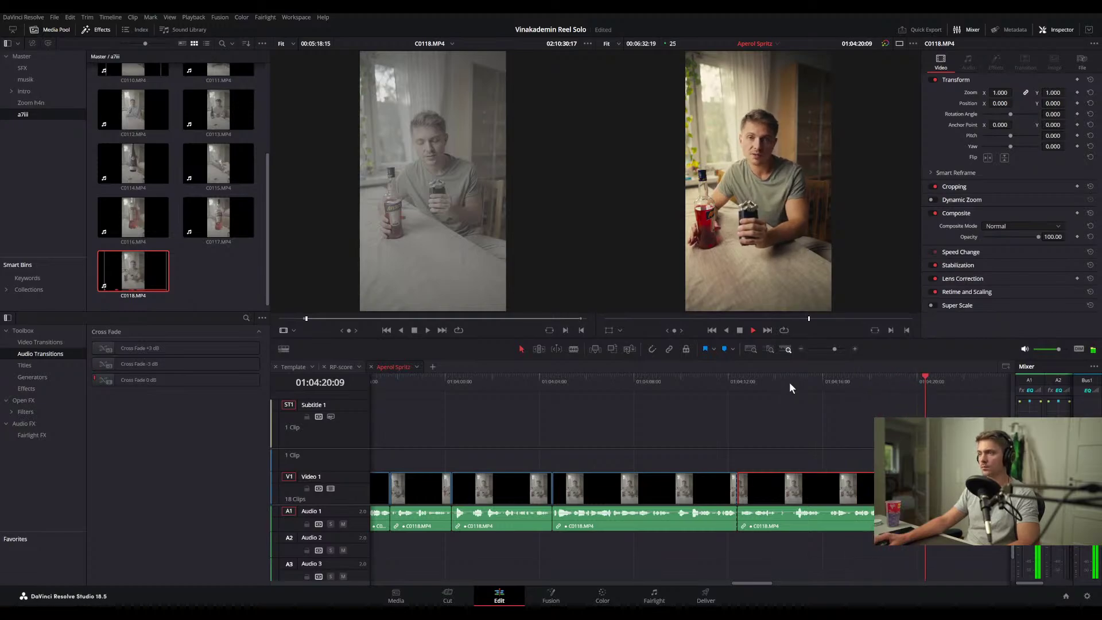
{"action": "scroll", "coordinate": [790, 381], "scroll_direction": "down", "scroll_amount": 5}
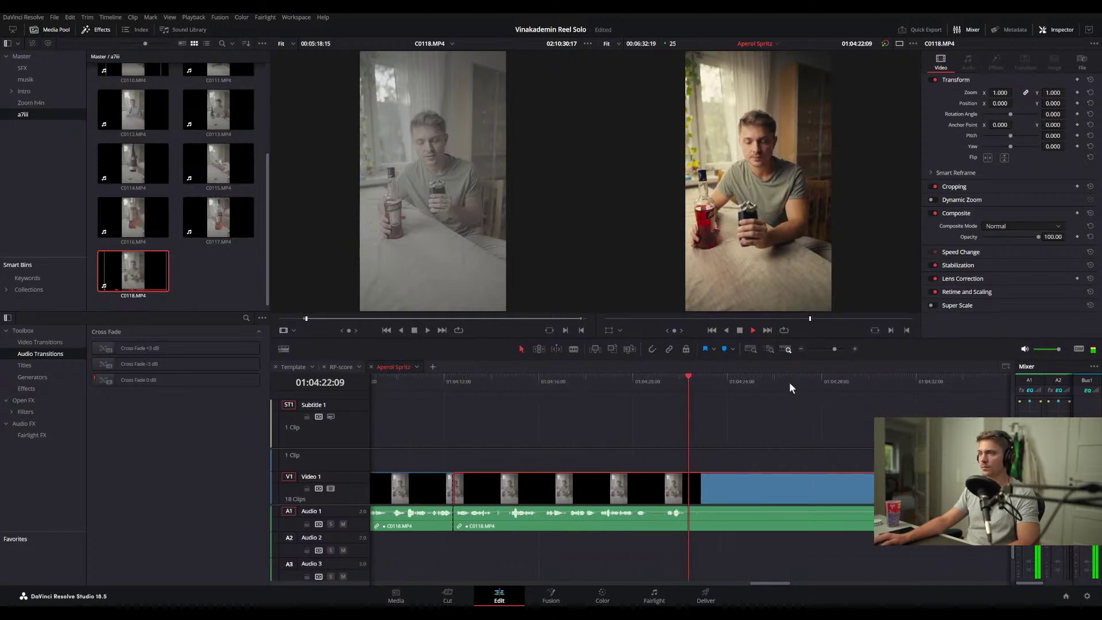
{"action": "left_click", "coordinate": [742, 379]}
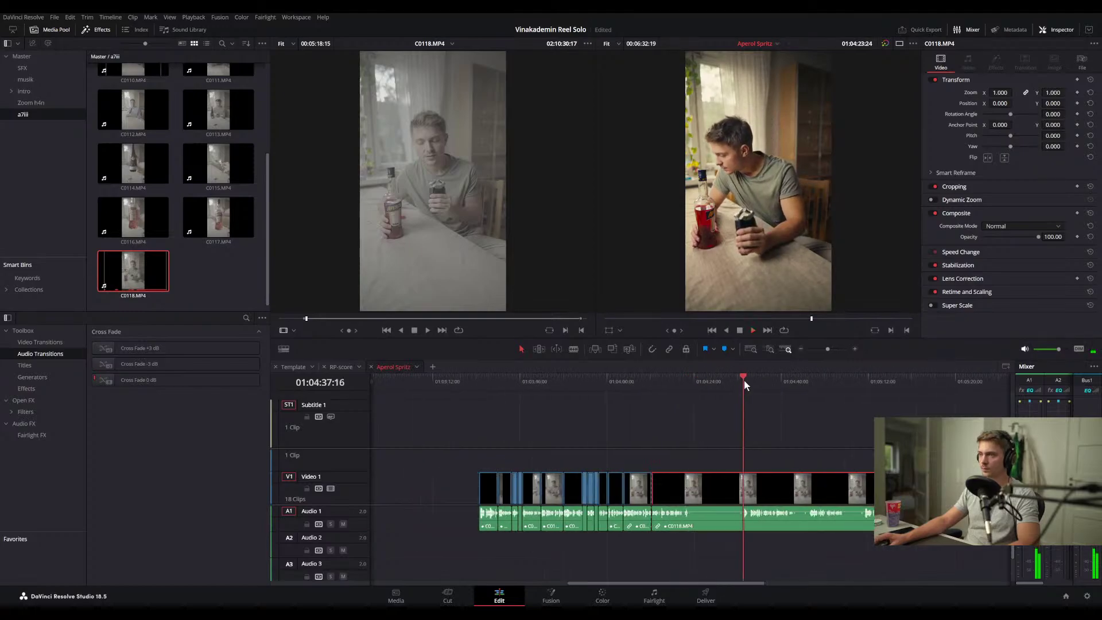
{"action": "key", "text": "ctrl+shift+bracketleft"}
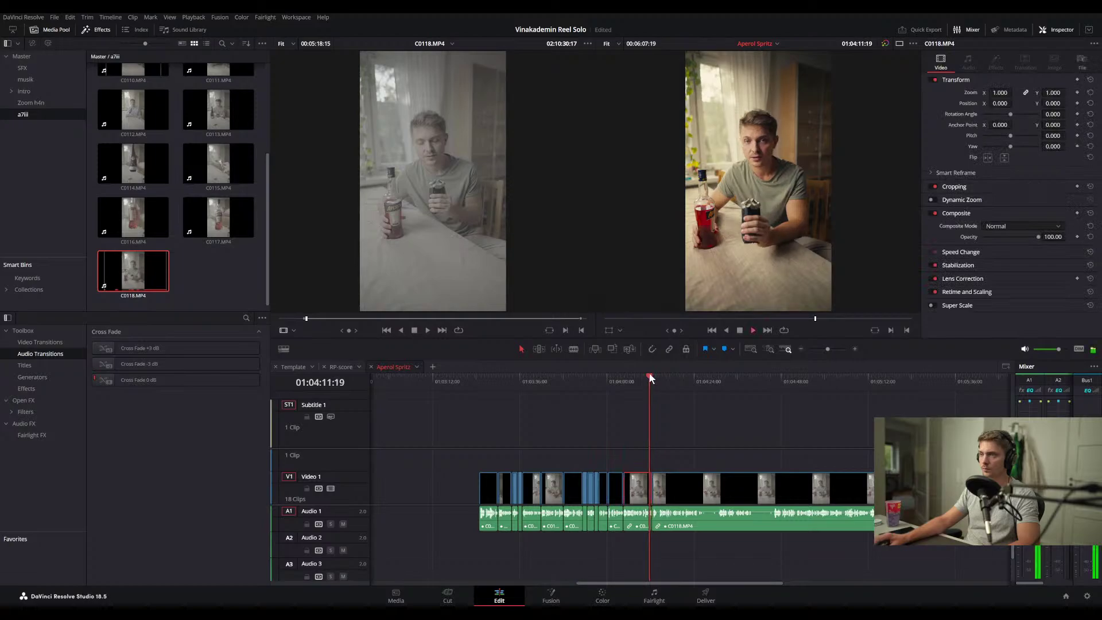
- Play across the join near 01:04:12 and ripple-trim another 2 seconds off the start of the last C0118.MP4 piece, up to 01:04:14:10
{"action": "key", "text": "space"}
{"action": "scroll", "coordinate": [660, 445], "scroll_direction": "up", "scroll_amount": 3}
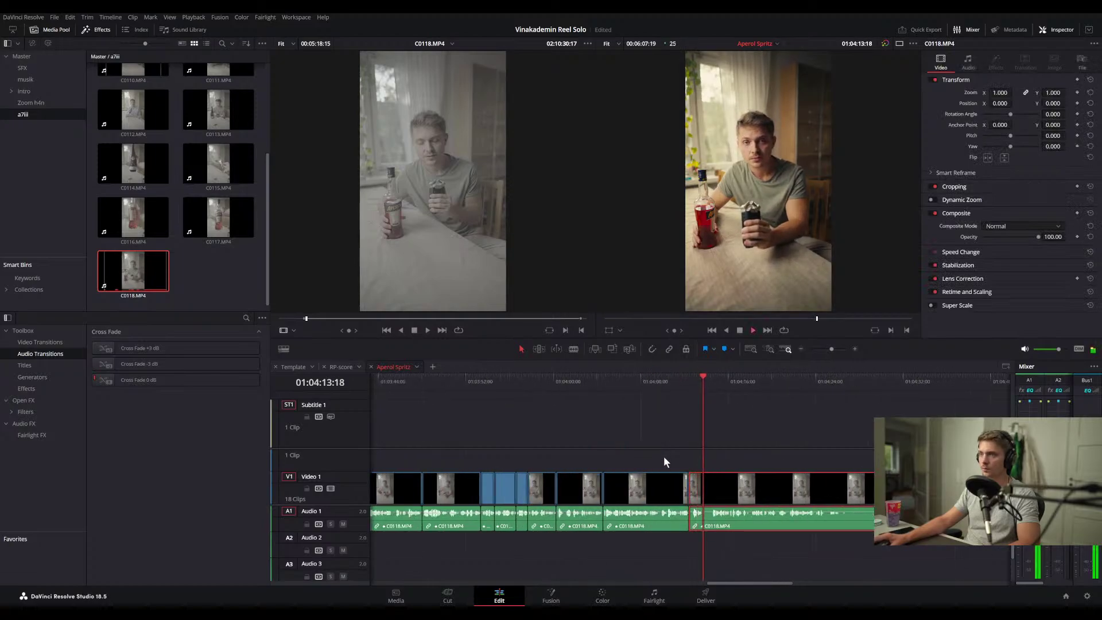
{"action": "key", "text": "space"}
{"action": "left_click", "coordinate": [709, 385]}
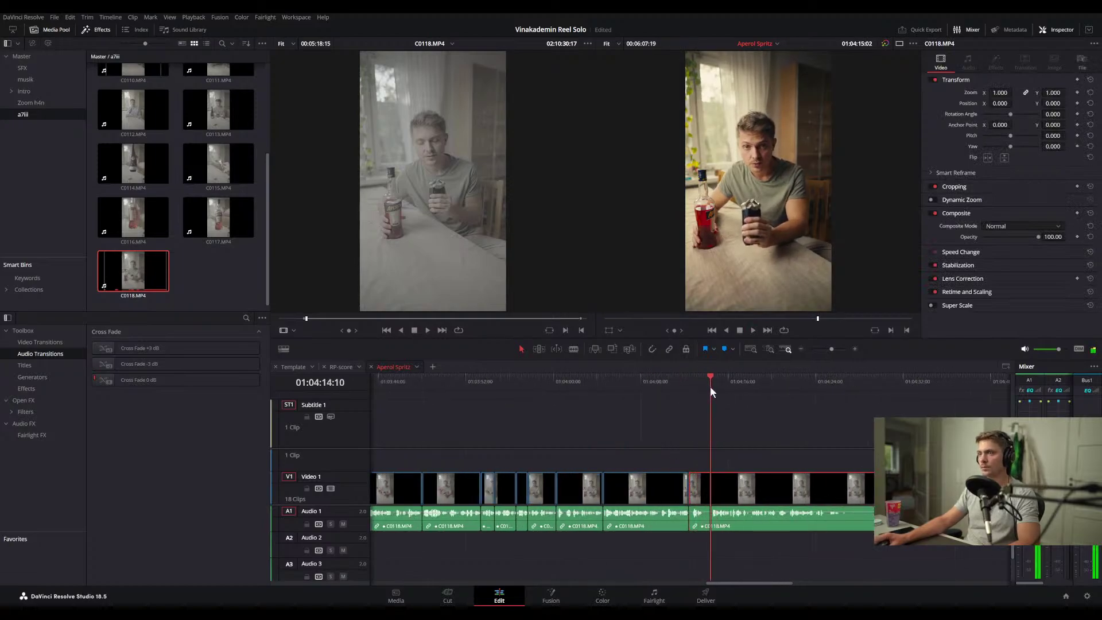
{"action": "key", "text": "slash"}
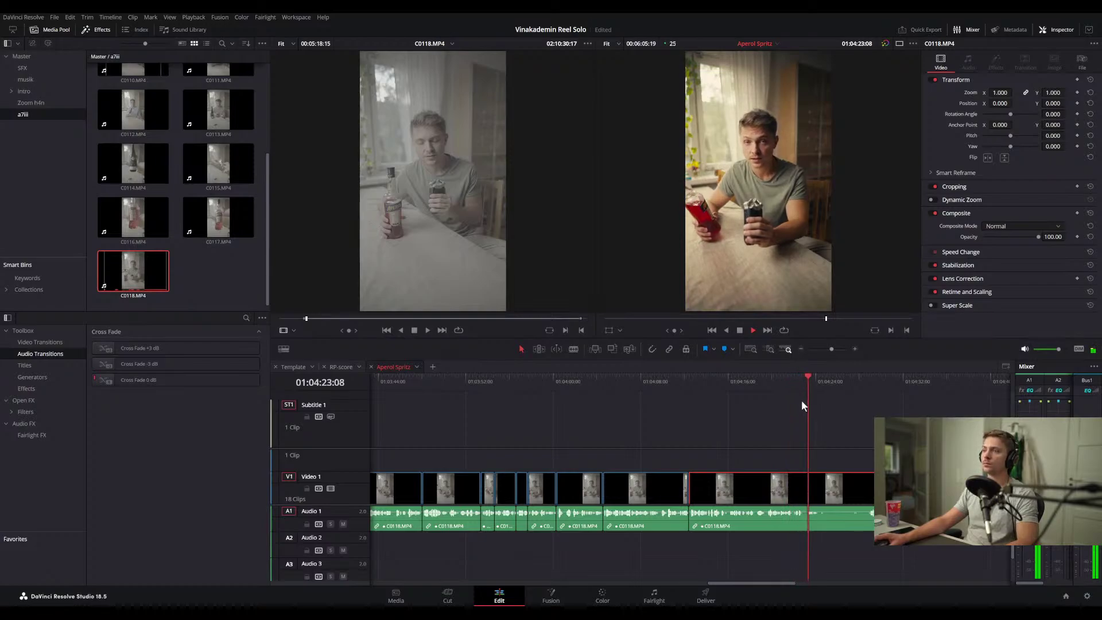
- Review the speech around 01:04:22 and split C0118.MP4 at 01:04:22:20
{"action": "left_click_drag", "start_coordinate": [798, 383], "coordinate": [789, 381]}
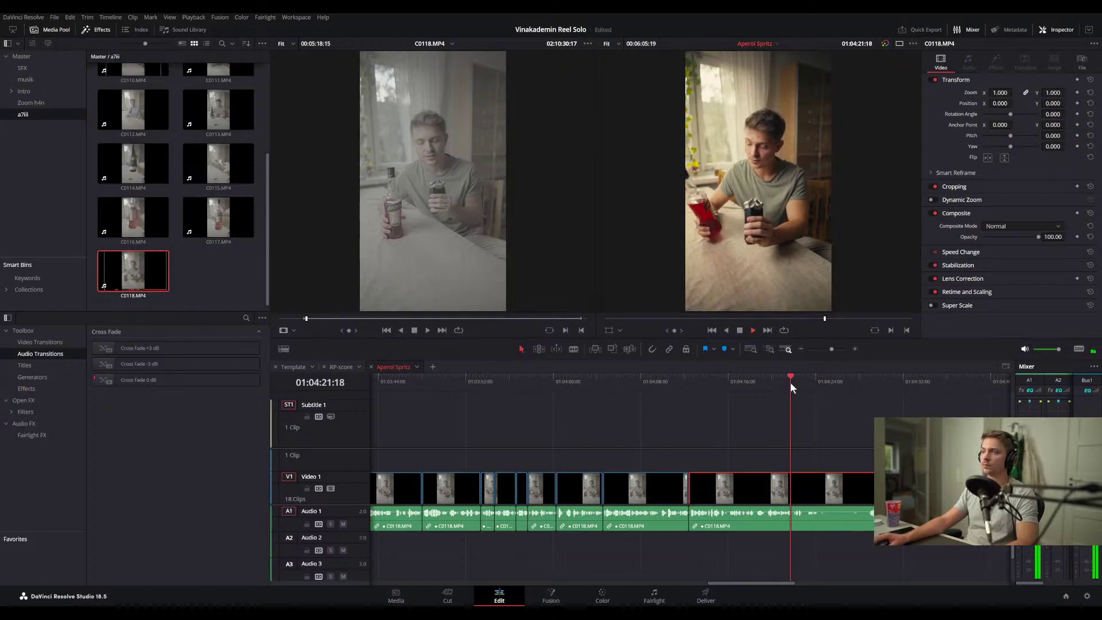
{"action": "scroll", "coordinate": [797, 436], "scroll_direction": "up", "scroll_amount": 3}
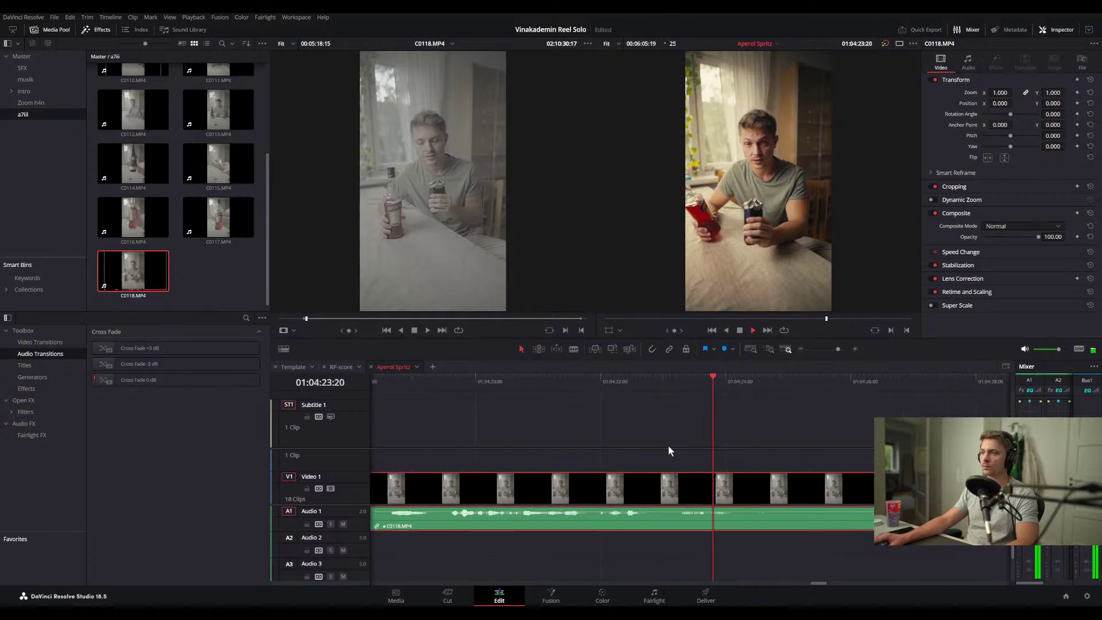
{"action": "left_click", "coordinate": [620, 377]}
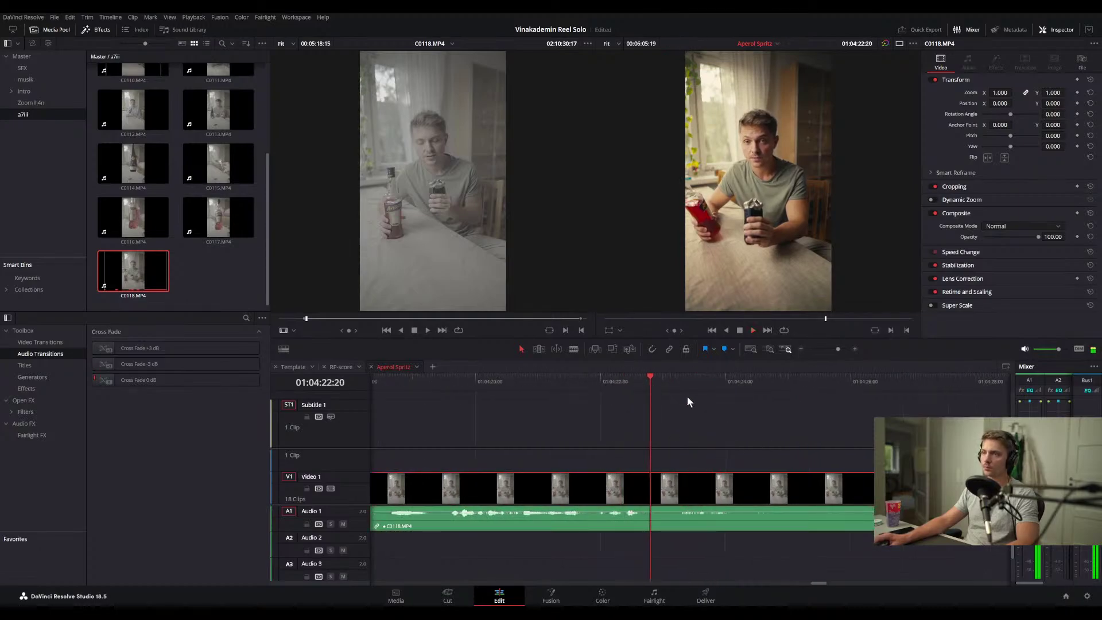
{"action": "key", "text": "ctrl+b"}
- Play the remainder after 01:04:22:20 and ripple-trim 19 frames off its start, up to 01:04:23:14
{"action": "key", "text": "space"}
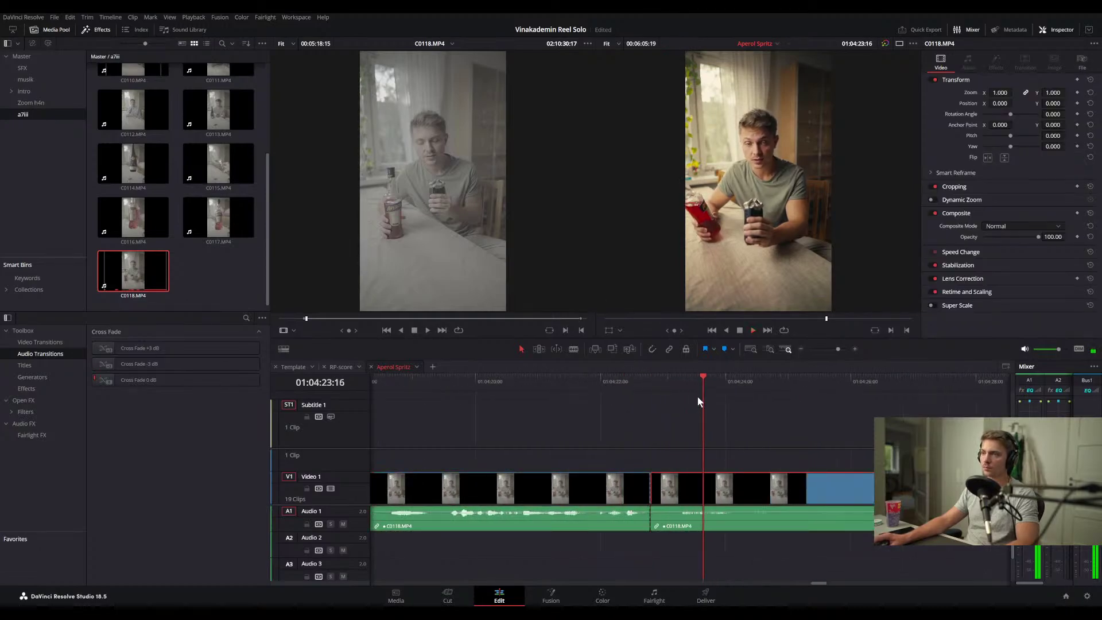
{"action": "left_click_drag", "start_coordinate": [695, 384], "coordinate": [697, 385]}
{"action": "left_click", "coordinate": [730, 419]}
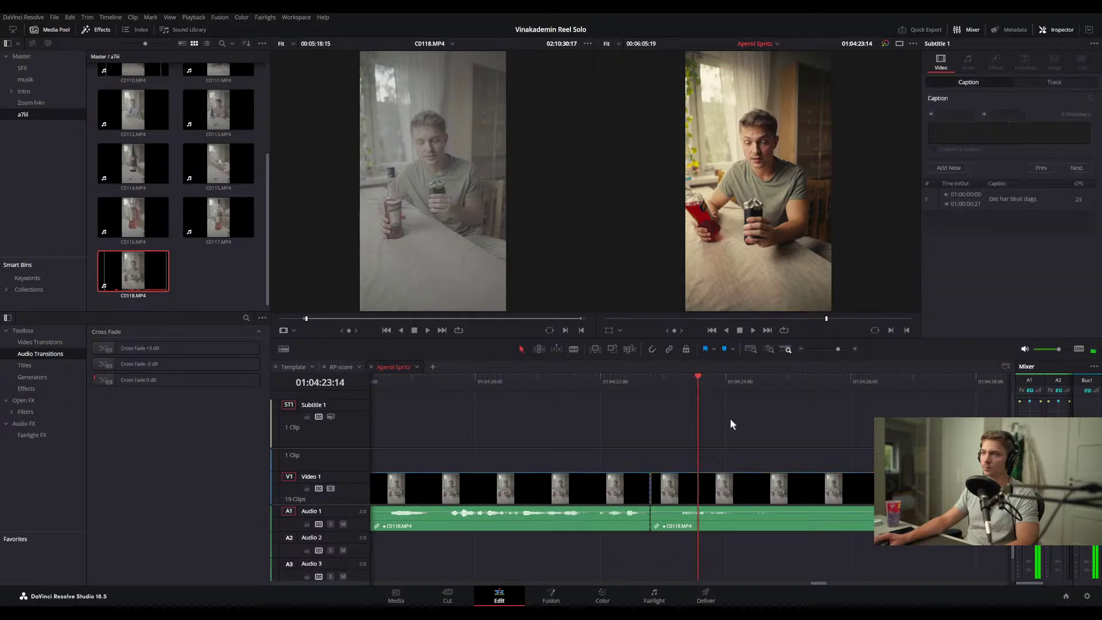
{"action": "key", "text": "ctrl+shift+bracketleft"}
- Play across the join at 01:04:22:20 and split C0118.MP4 at about 01:04:23:09
{"action": "left_click", "coordinate": [615, 381]}
{"action": "key", "text": "space"}
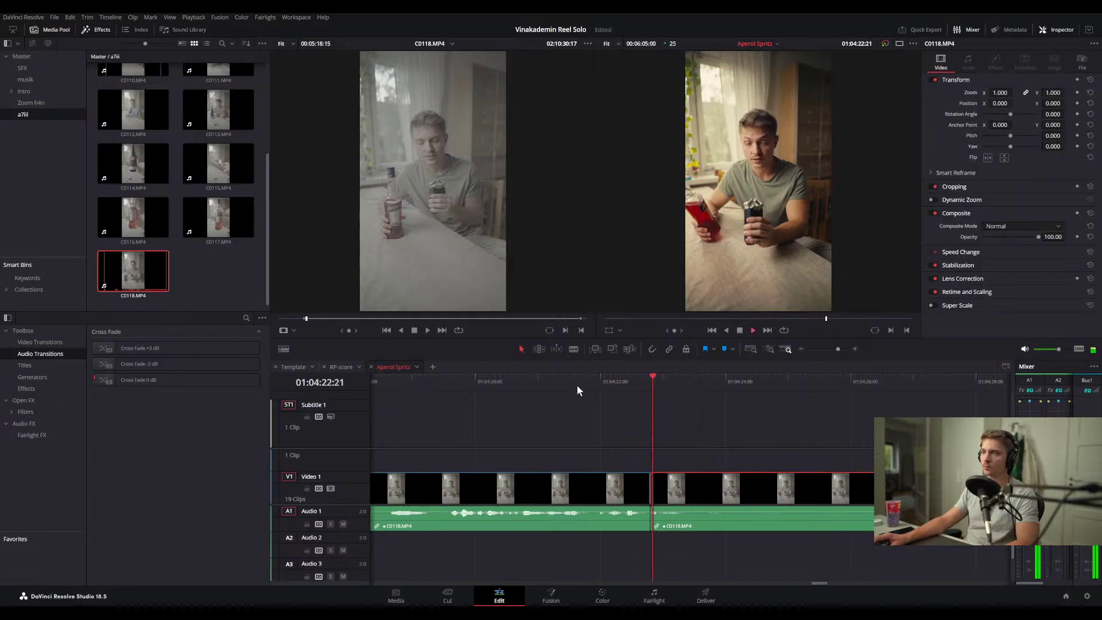
{"action": "scroll", "coordinate": [649, 460], "scroll_direction": "down", "scroll_amount": 1}
{"action": "key", "text": "space"}
{"action": "left_click", "coordinate": [671, 384]}
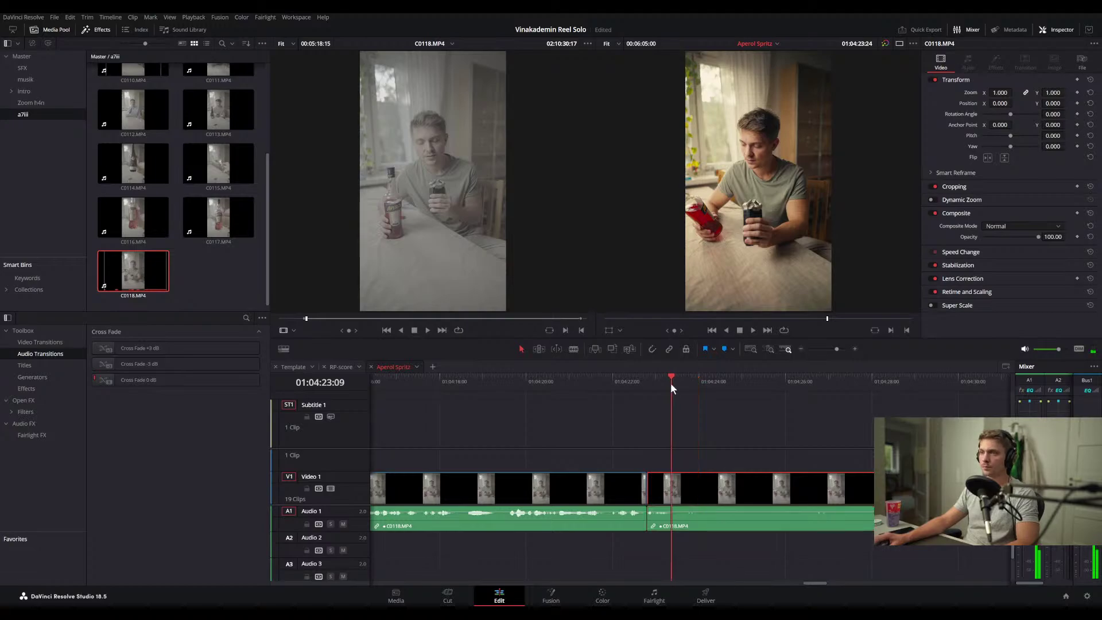
{"action": "left_click", "coordinate": [729, 418]}
{"action": "key", "text": "ctrl+b"}
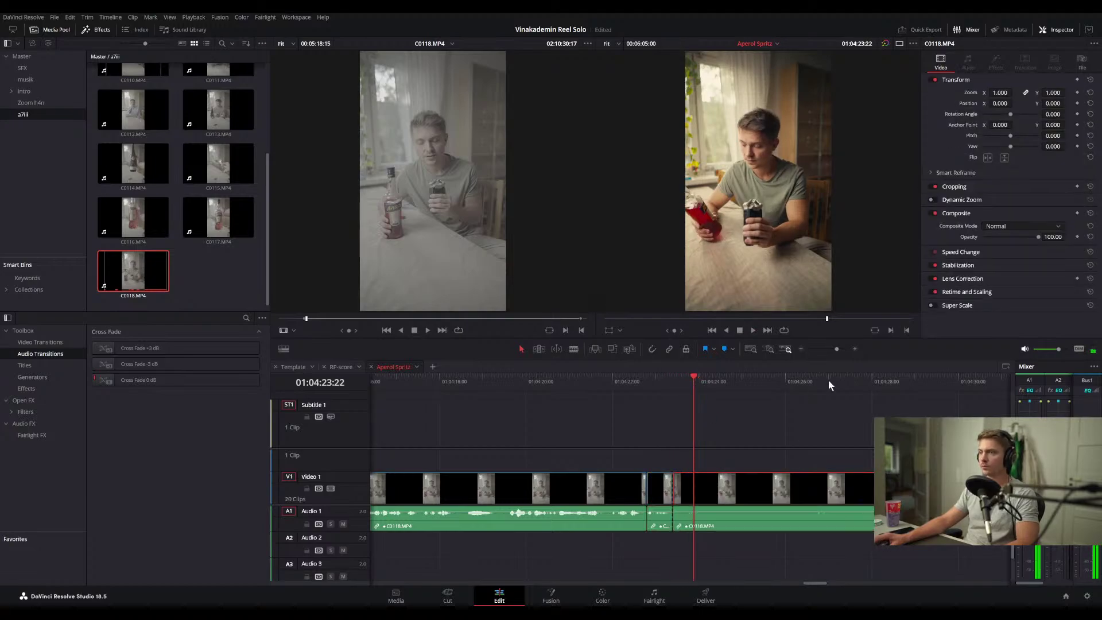
- Ripple-trim the start of the last C0118.MP4 piece up to 01:04:28:03, removing almost 5 seconds of bad take
{"action": "left_click_drag", "start_coordinate": [850, 382], "coordinate": [878, 384]}
{"action": "left_click", "coordinate": [900, 404]}
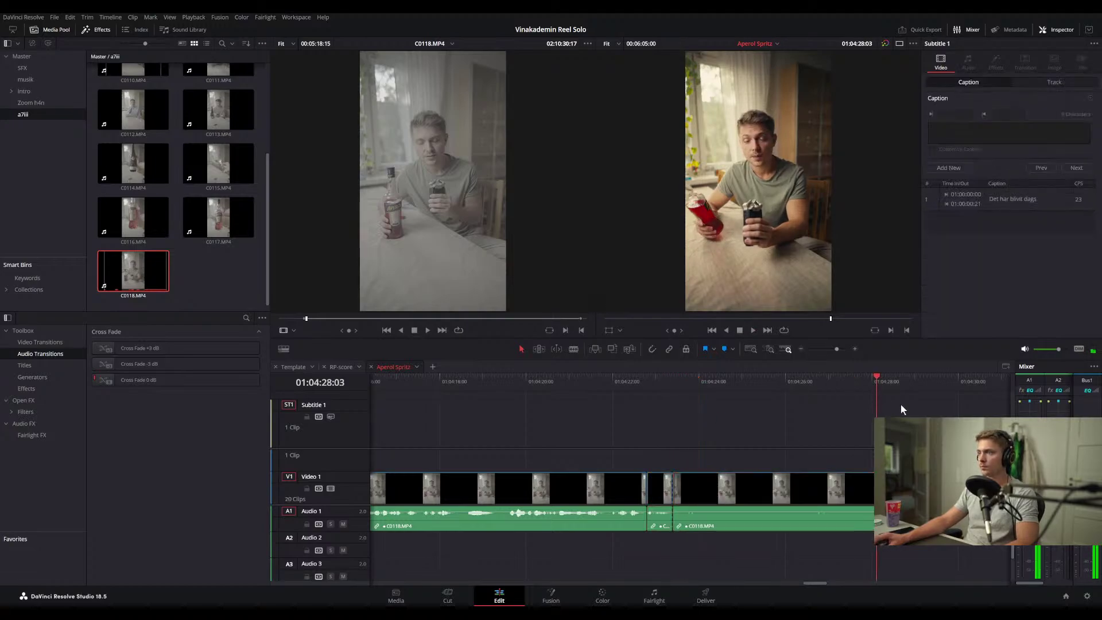
{"action": "key", "text": "Up"}
- Play the passage up to about 01:04:29 and split C0118.MP4 in the pause near 01:04:25:09
{"action": "key", "text": "space"}
{"action": "scroll", "coordinate": [650, 484], "scroll_direction": "down", "scroll_amount": 2}
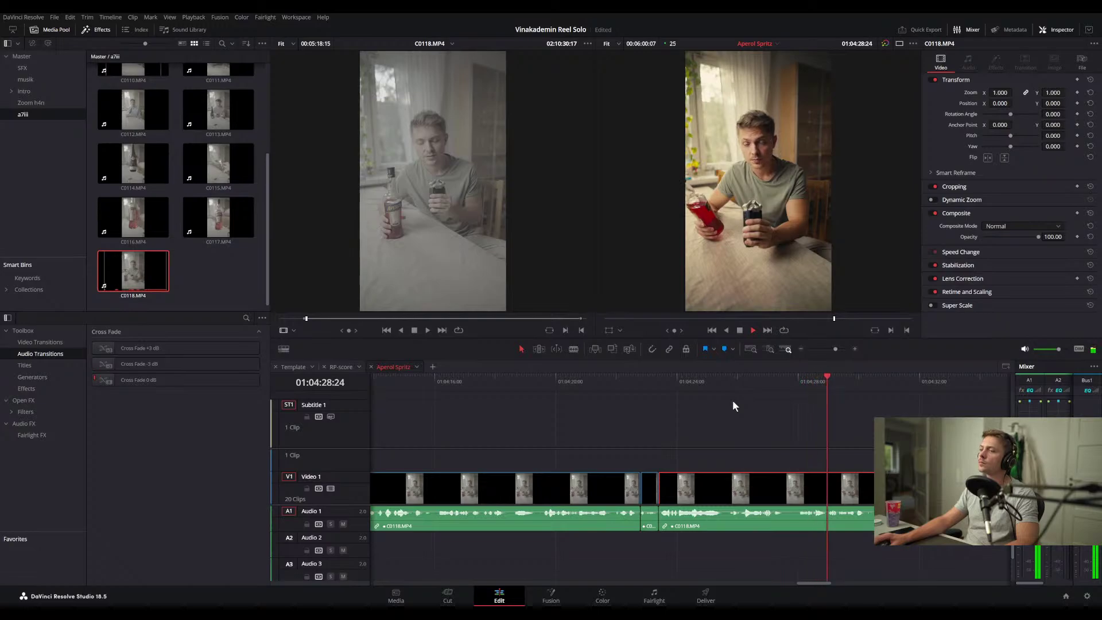
{"action": "left_click_drag", "start_coordinate": [713, 384], "coordinate": [707, 384]}
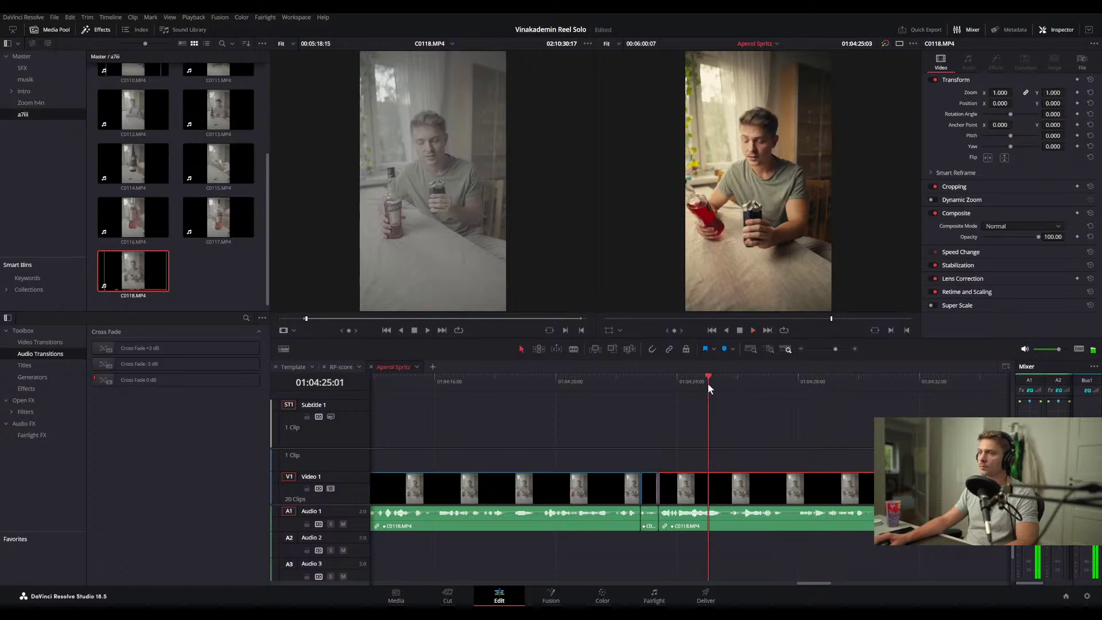
{"action": "left_click", "coordinate": [737, 401]}
{"action": "key", "text": "ctrl+b"}
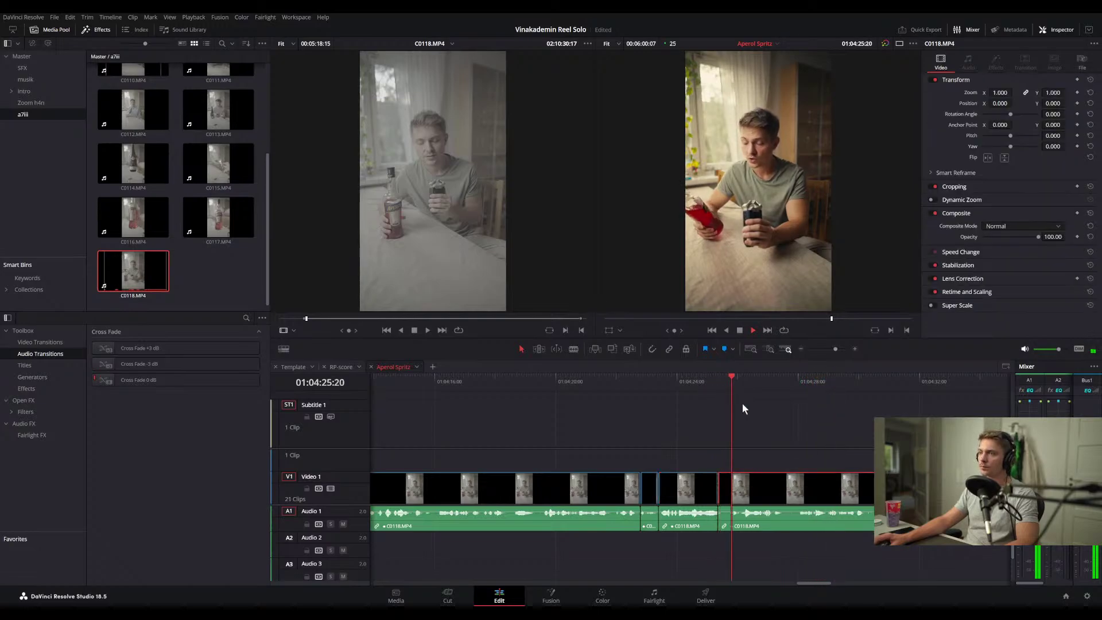
- Ripple-trim 17 frames off the start of the remainder, up to about 01:04:26:01
{"action": "left_click", "coordinate": [737, 381]}
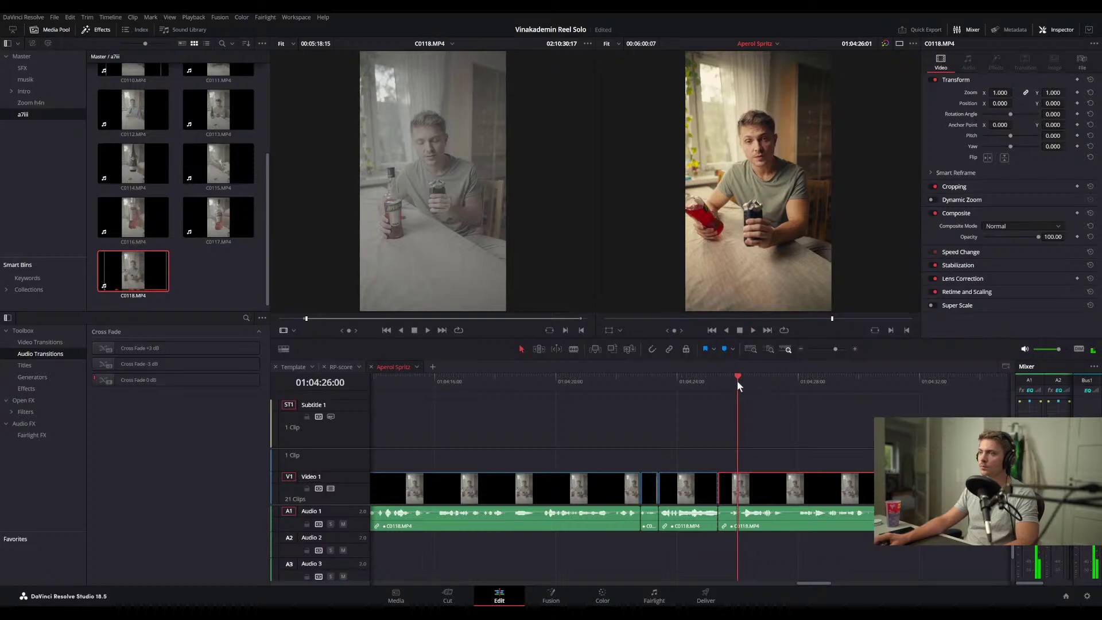
{"action": "left_click", "coordinate": [741, 381]}
{"action": "left_click_drag", "start_coordinate": [745, 380], "coordinate": [739, 380]}
- Play across the join near 01:04:25 and split C0118.MP4 at 01:04:26:21, where the sentence ends
{"action": "key", "text": "space"}
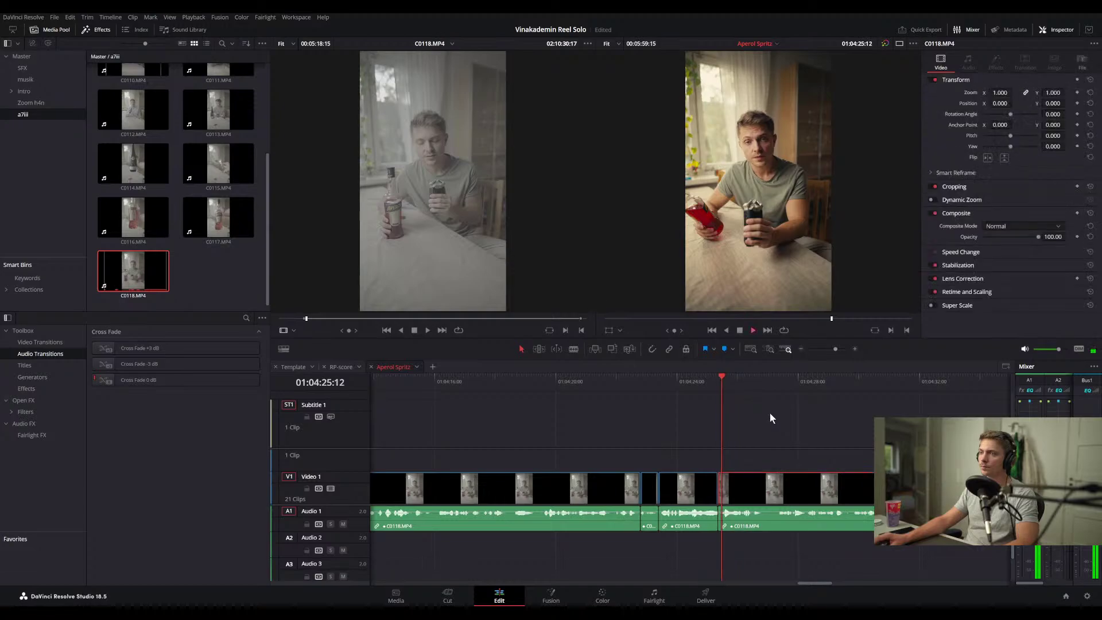
{"action": "left_click", "coordinate": [702, 381]}
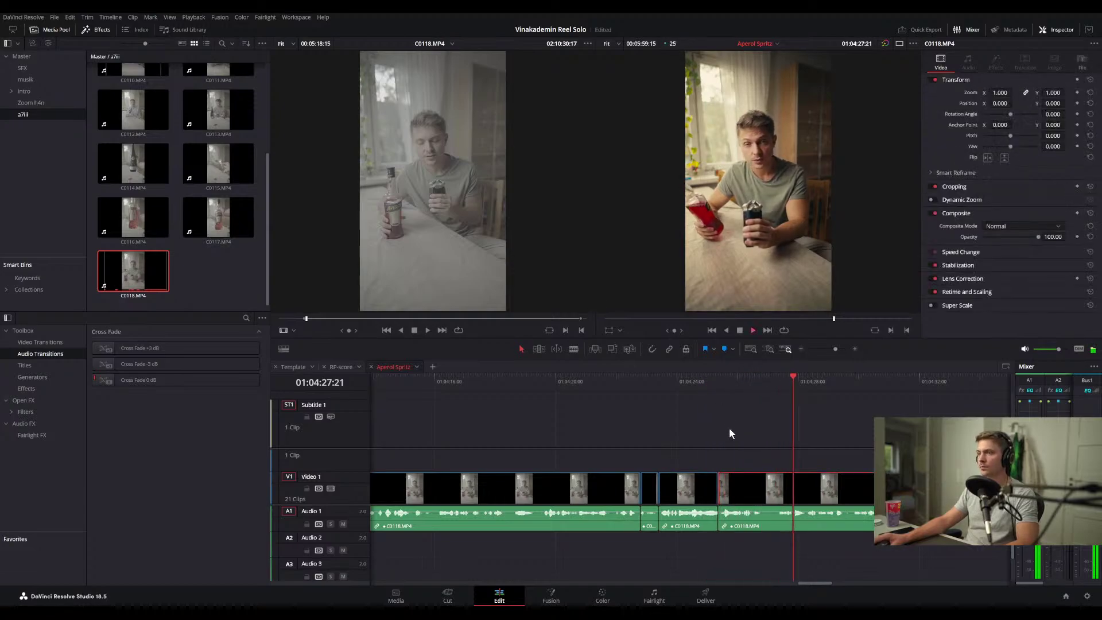
{"action": "scroll", "coordinate": [752, 474], "scroll_direction": "up", "scroll_amount": 2}
{"action": "scroll", "coordinate": [657, 418], "scroll_direction": "down", "scroll_amount": 1}
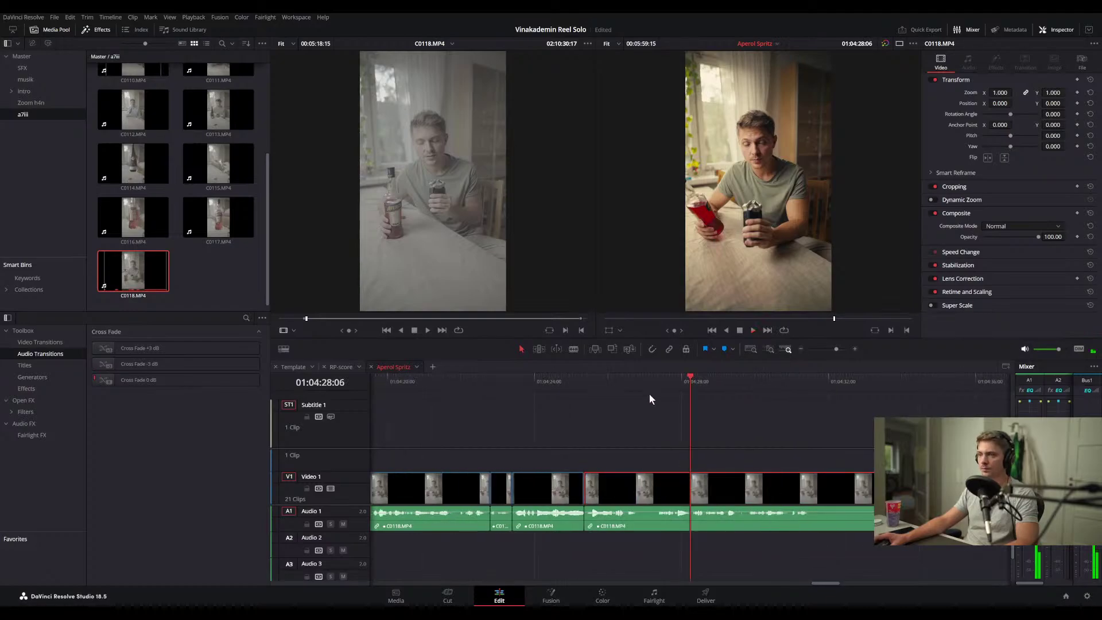
{"action": "left_click", "coordinate": [628, 382]}
{"action": "left_click", "coordinate": [637, 399]}
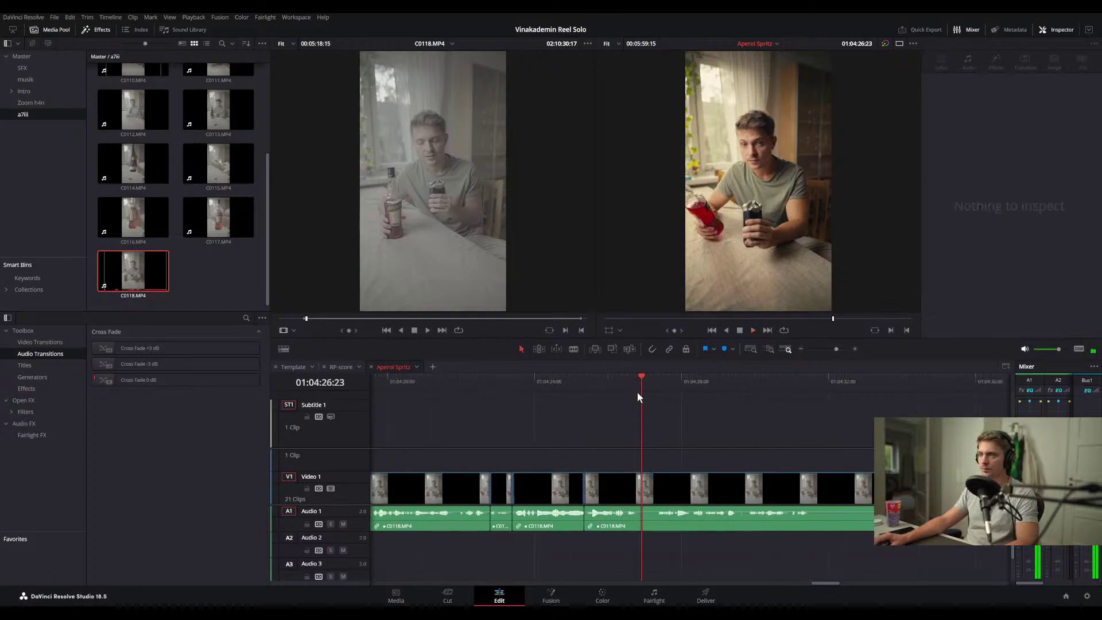
{"action": "left_click", "coordinate": [639, 377]}
{"action": "left_click", "coordinate": [672, 413]}
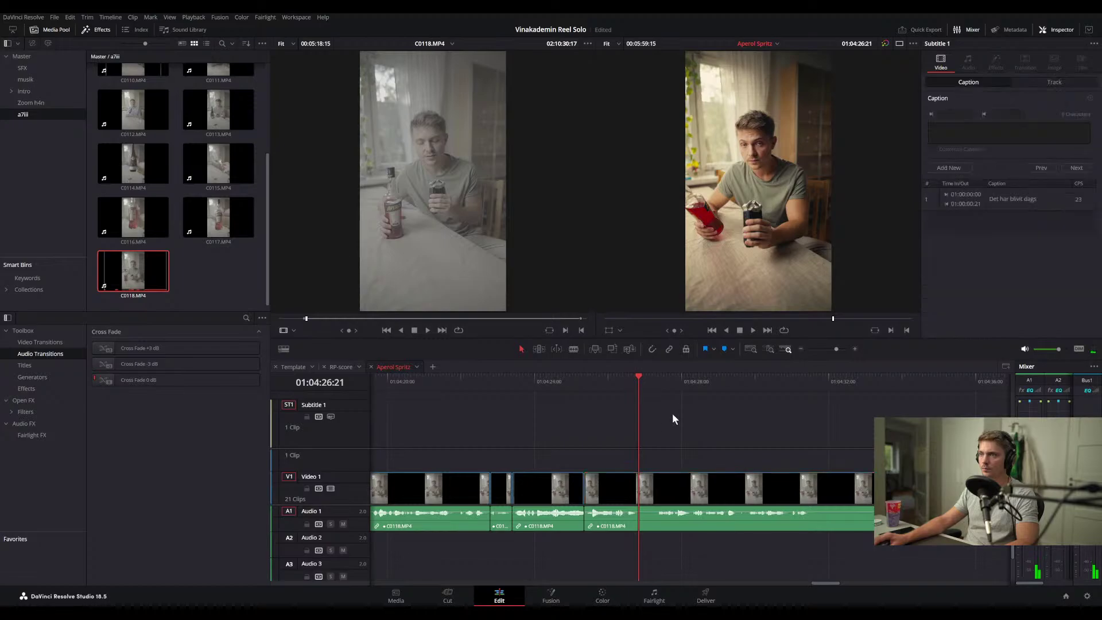
{"action": "key", "text": "ctrl+b"}
- Play on from 01:04:26:21 and ripple-trim 19 frames off the start of the remainder, up to 01:04:27:15
{"action": "key", "text": "space"}
{"action": "key", "text": "space"}
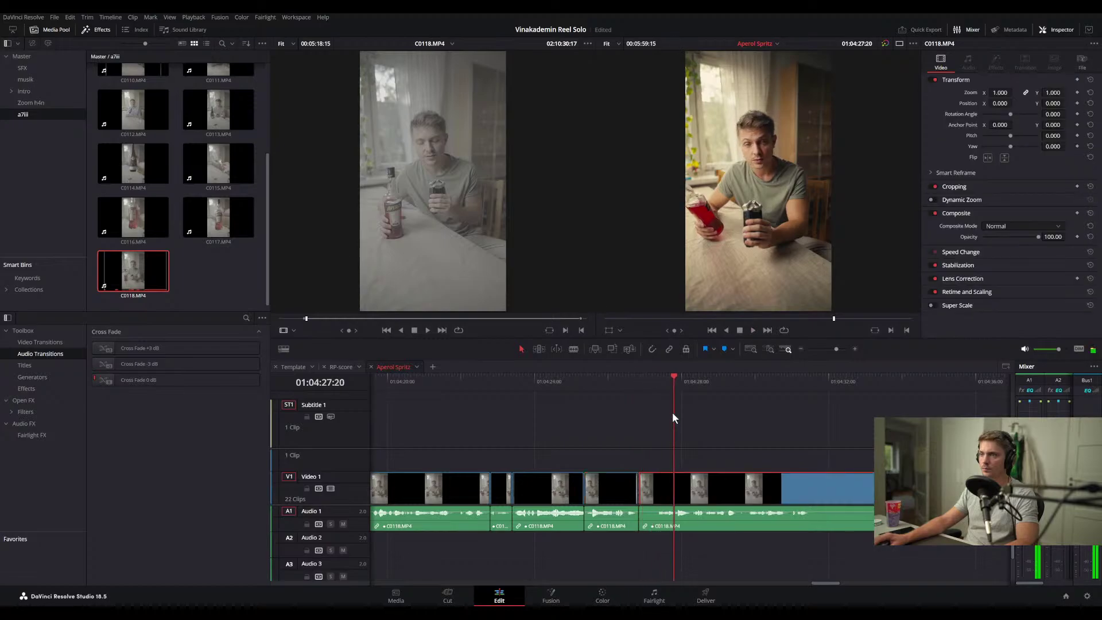
{"action": "left_click", "coordinate": [663, 401]}
{"action": "left_click", "coordinate": [668, 379]}
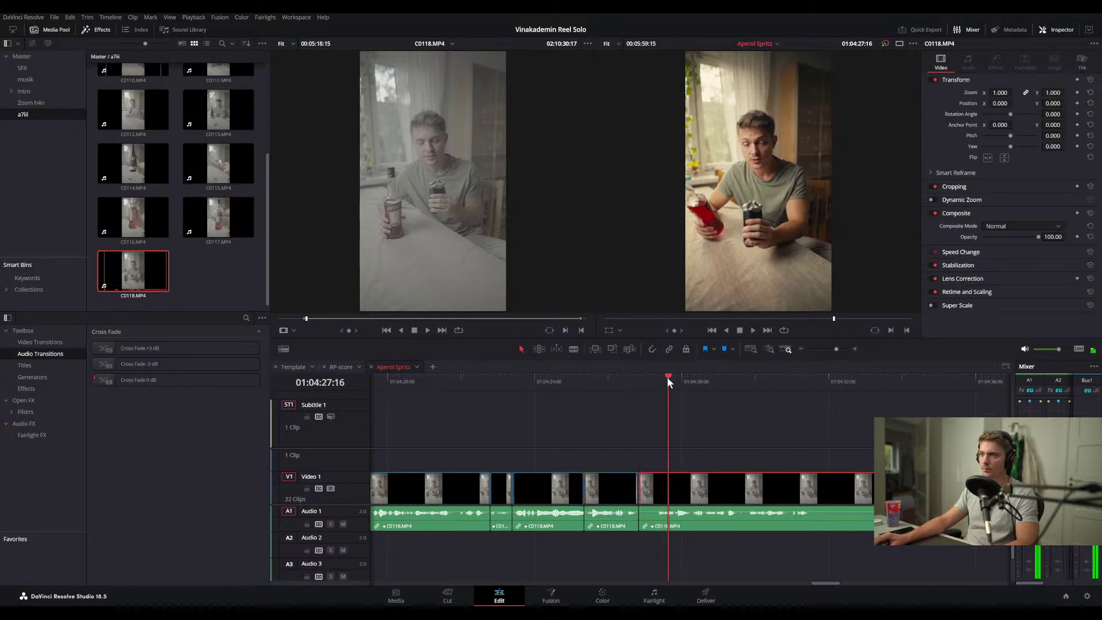
{"action": "mouse_move", "coordinate": [668, 379]}
{"action": "left_mouse_down"}
{"action": "mouse_move", "coordinate": [680, 378]}
{"action": "mouse_move", "coordinate": [666, 378]}
{"action": "left_mouse_up"}
{"action": "left_click", "coordinate": [666, 380]}
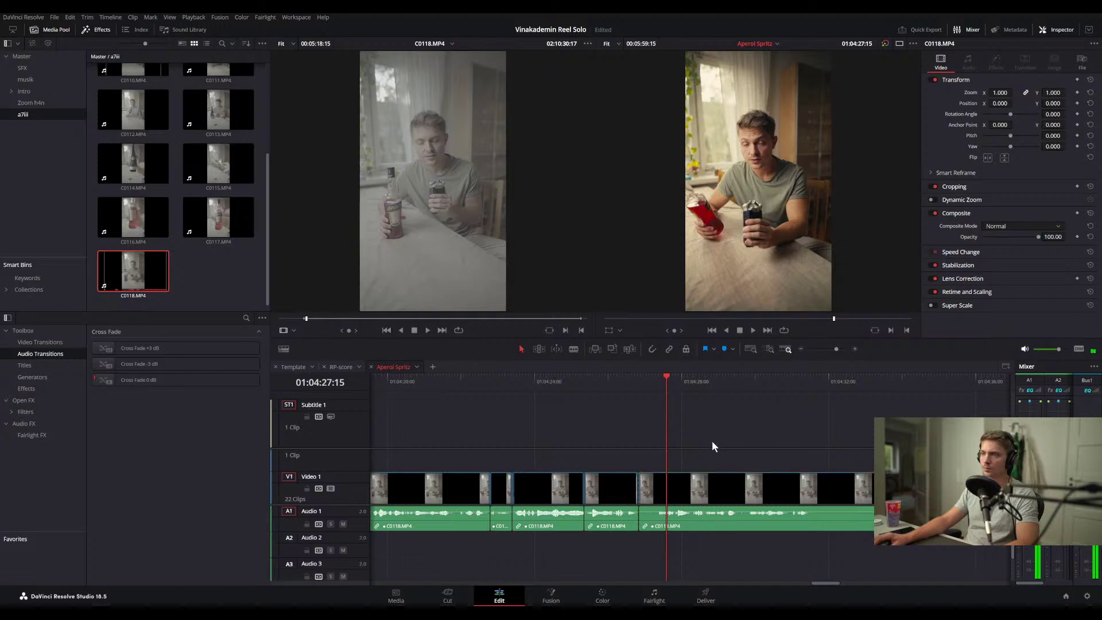
{"action": "key", "text": "/"}
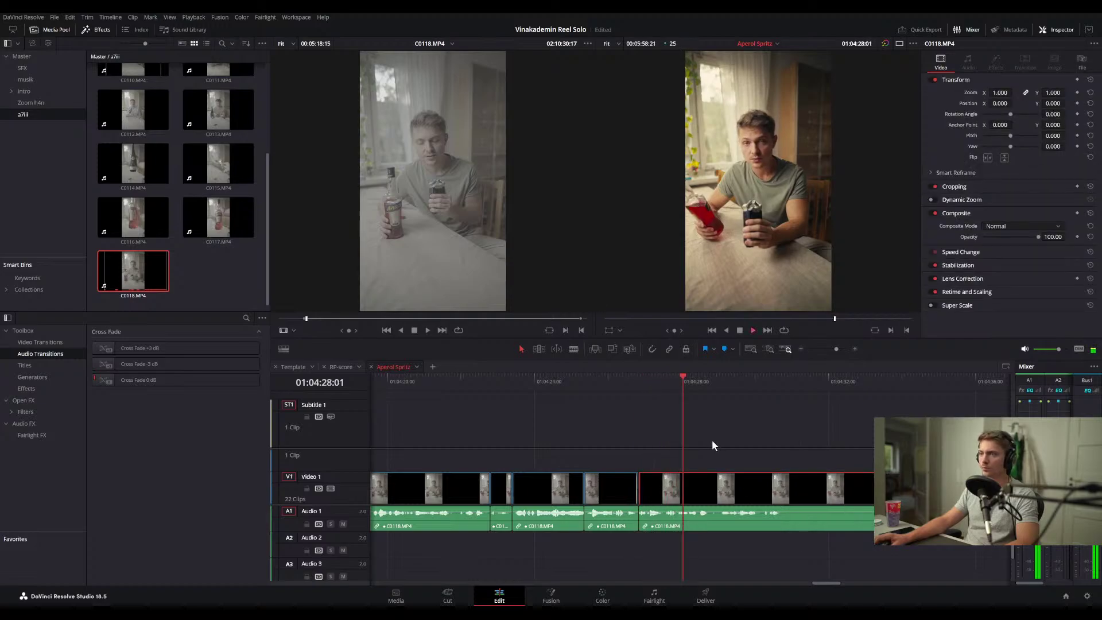
- Split C0118.MP4 at 01:04:28:18, after the next spoken attempt
{"action": "key", "text": "space"}
{"action": "left_click", "coordinate": [708, 380]}
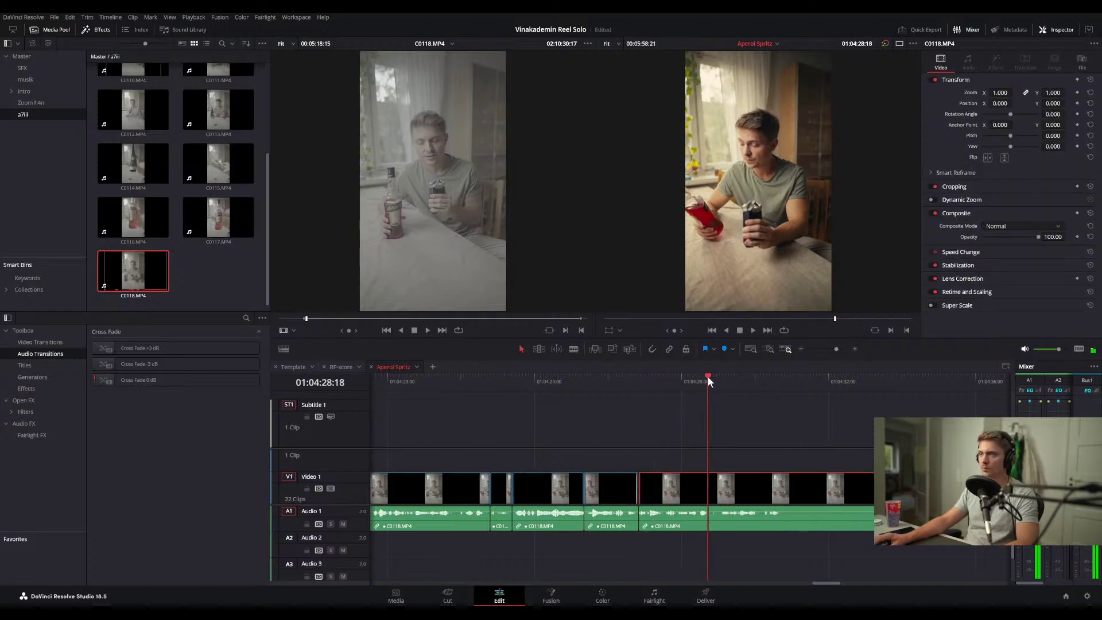
{"action": "key", "text": "ctrl+b"}
- Listen to the take after 01:04:28:18, delete the C0118.MP4 piece between 01:04:26:21 and 01:04:28:18, and close the gap
{"action": "key", "text": "space"}
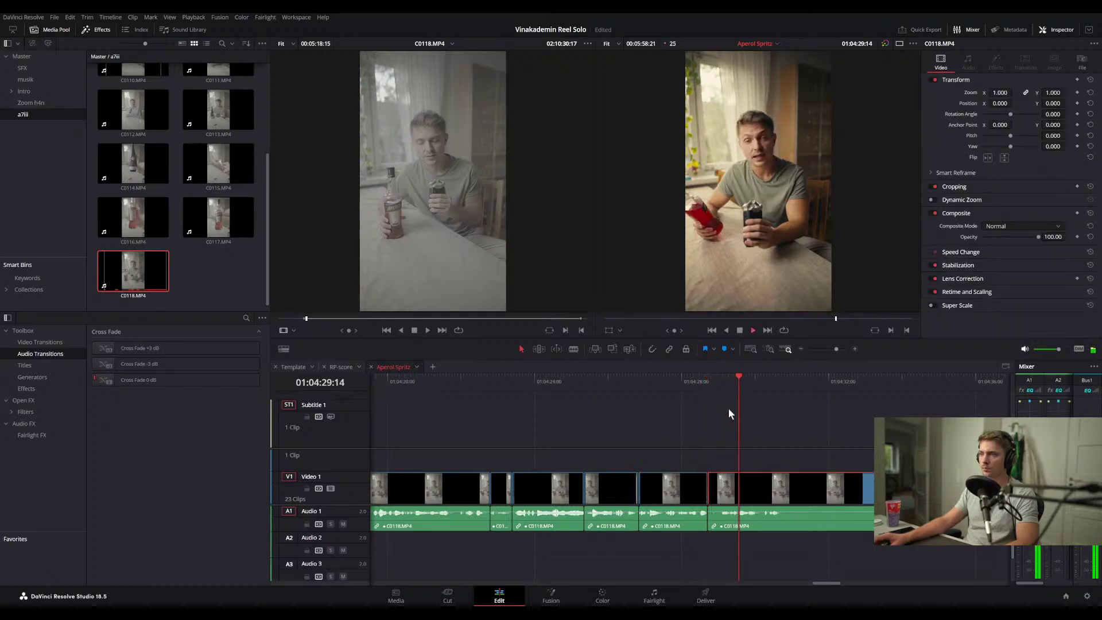
{"action": "key", "text": "space"}
{"action": "scroll", "coordinate": [672, 460], "scroll_direction": "down", "scroll_amount": 2}
{"action": "left_click", "coordinate": [667, 535]}
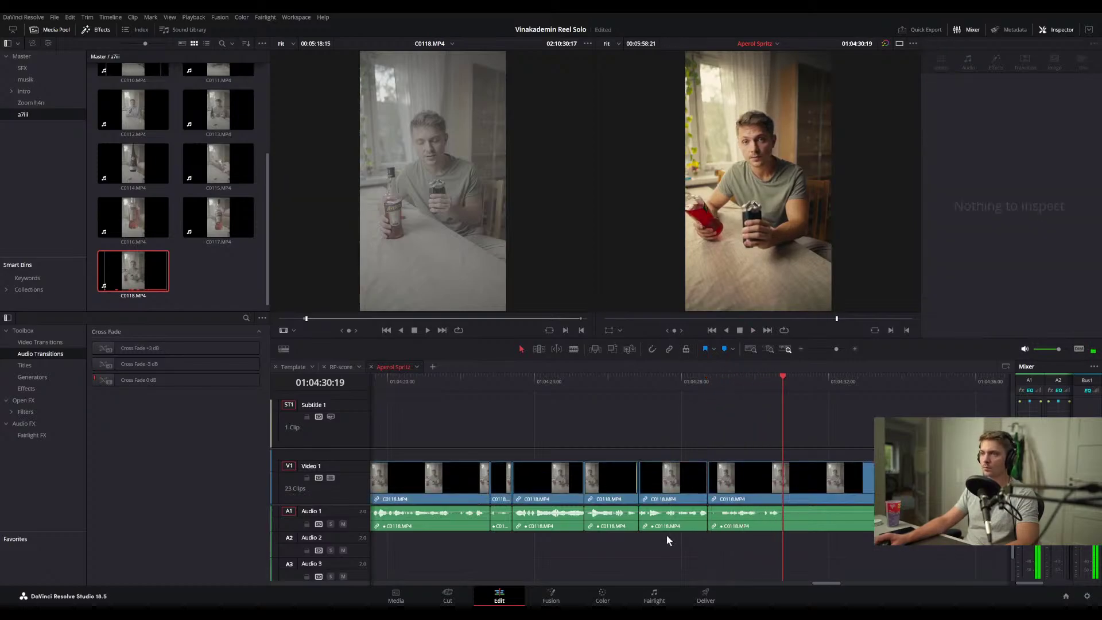
{"action": "left_click", "coordinate": [667, 523]}
{"action": "key", "text": "BackSpace"}
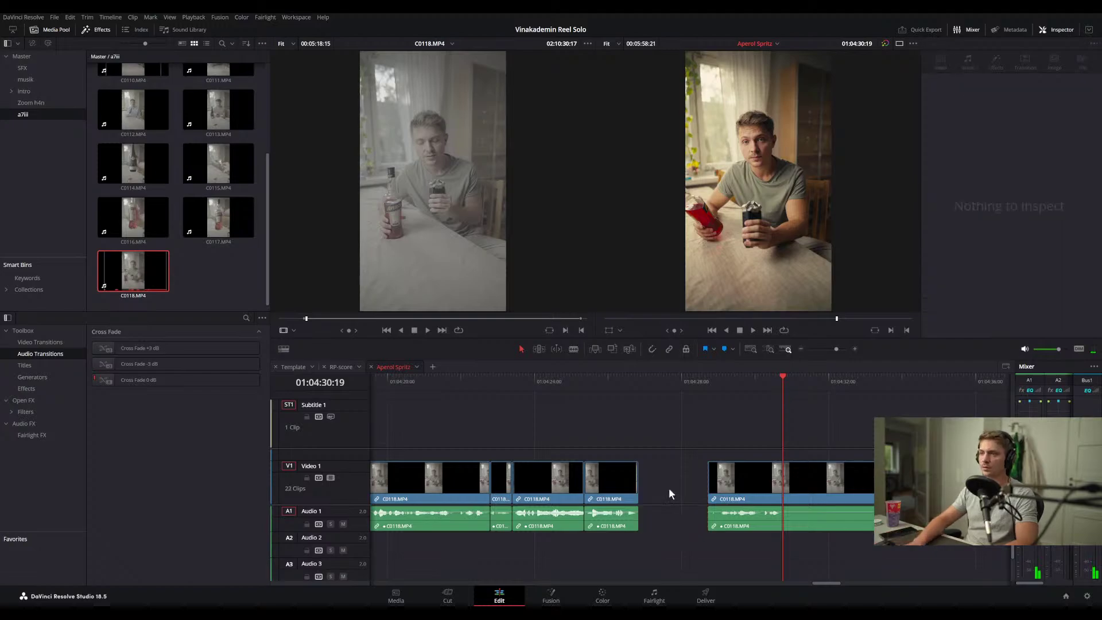
{"action": "key", "text": "BackSpace"}
{"action": "left_click", "coordinate": [667, 516]}
{"action": "key", "text": "BackSpace"}
- Play across the new join at 01:04:26:21 and ripple-trim 7 frames off the start of the last C0118.MP4 piece
{"action": "left_click", "coordinate": [621, 376]}
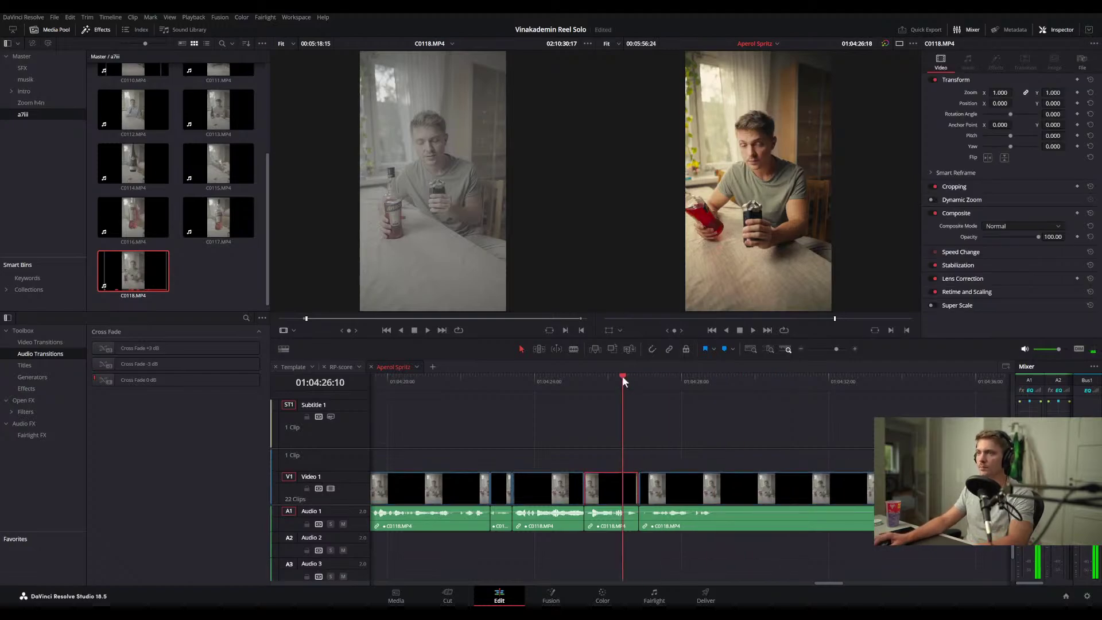
{"action": "key", "text": "space"}
{"action": "left_click_drag", "start_coordinate": [659, 377], "coordinate": [621, 378]}
{"action": "key", "text": "ctrl+shift+["}
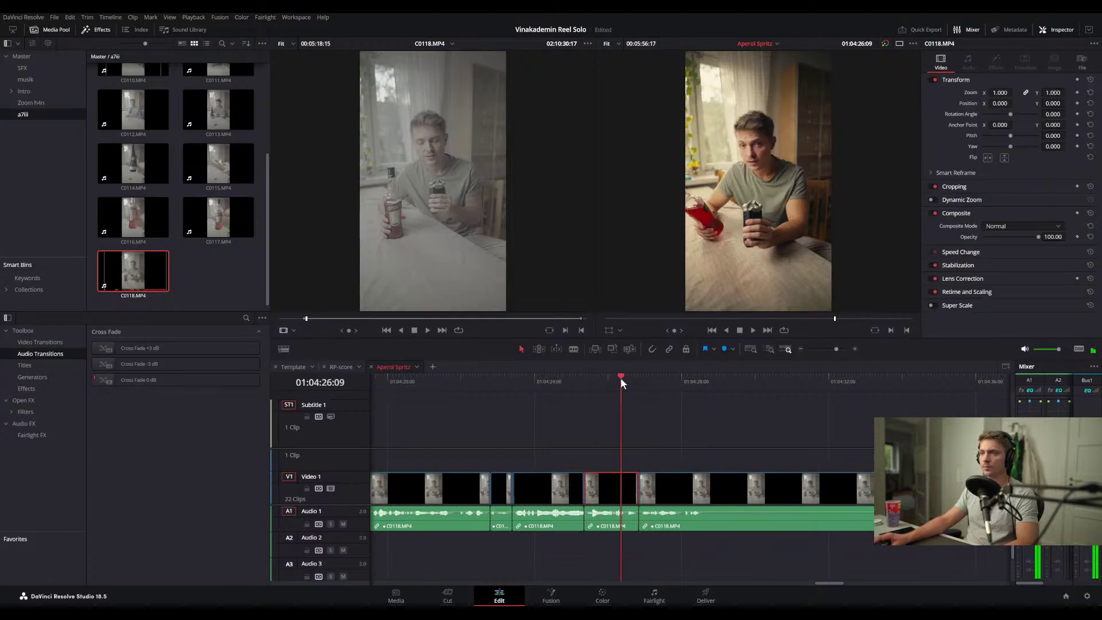
- Replay the passage from 01:04:26:09 and split C0118.MP4 at 01:04:28:15, right after the speech
{"action": "key", "text": "space"}
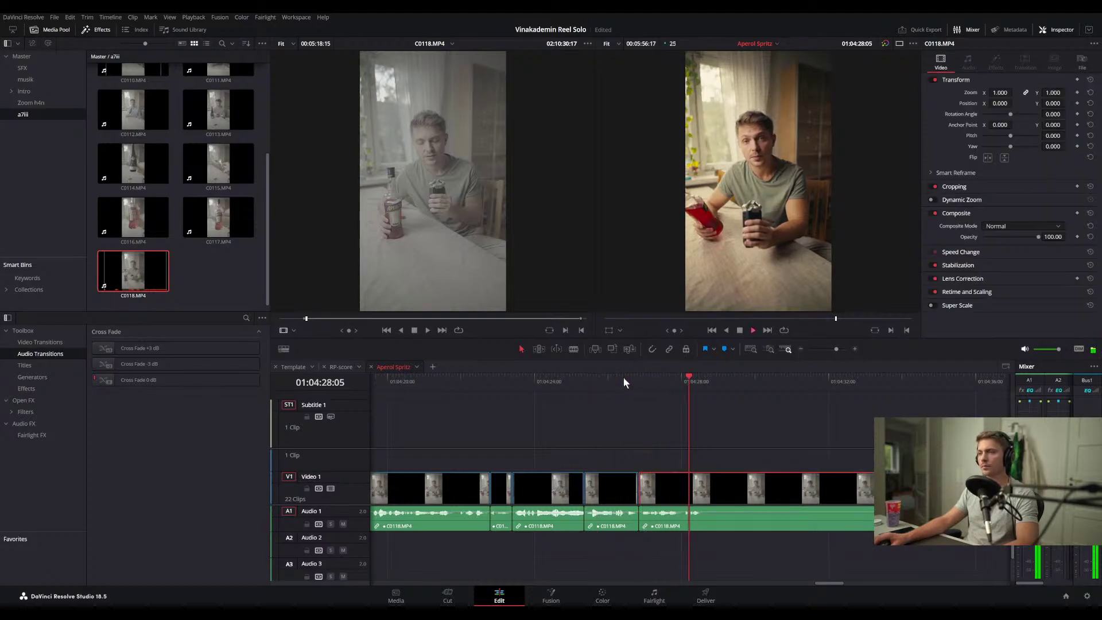
{"action": "left_click", "coordinate": [707, 377]}
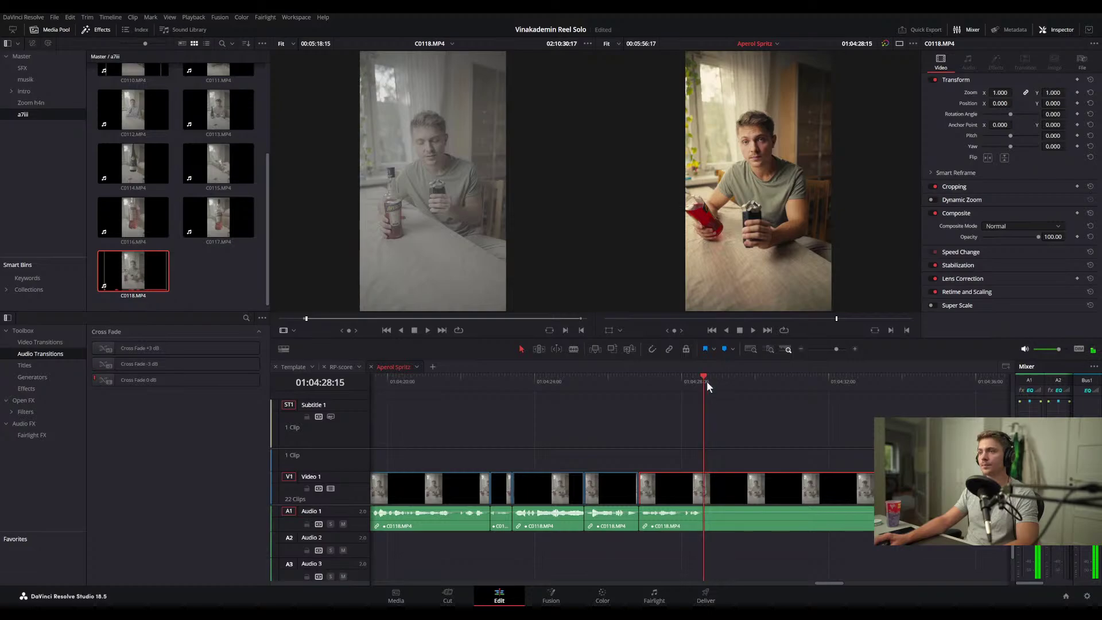
{"action": "left_click", "coordinate": [747, 401]}
{"action": "key", "text": "ctrl+b"}
- Ripple-trim about 6 seconds of silence off the start of the piece after 01:04:28:15
{"action": "left_click_drag", "start_coordinate": [912, 380], "coordinate": [934, 381]}
{"action": "left_click", "coordinate": [950, 404]}
{"action": "key", "text": "ctrl+shift+["}
- Play the passage across the join at 01:04:28:15 and ripple-trim another 1 second 18 frames off the start of the last C0118.MP4 piece
{"action": "left_click_drag", "start_coordinate": [704, 387], "coordinate": [695, 386]}
{"action": "key", "text": "space"}
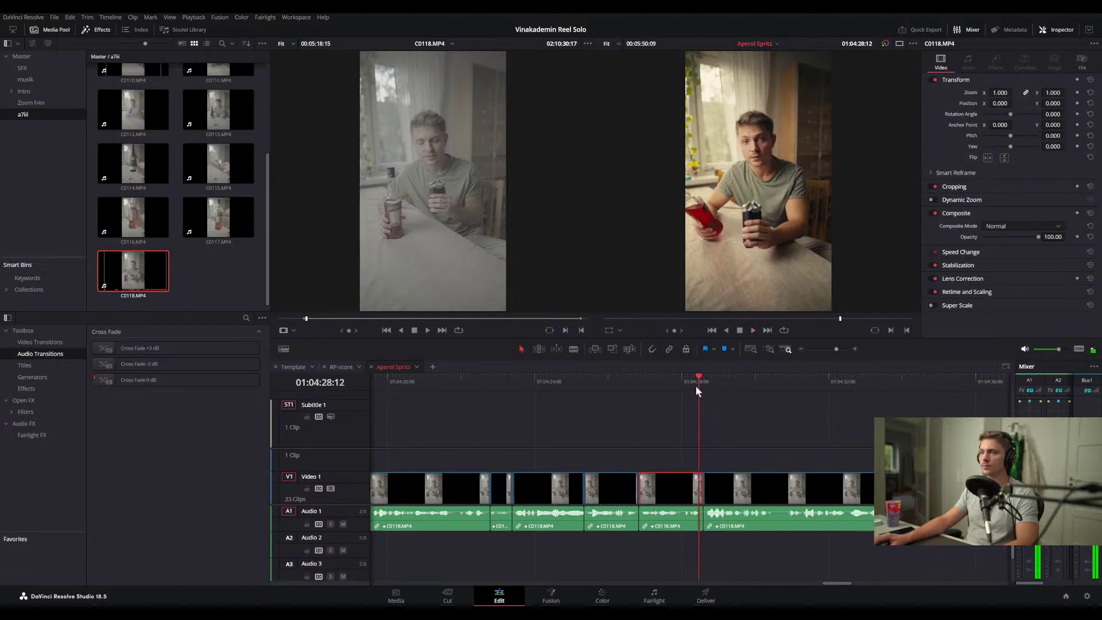
{"action": "scroll", "coordinate": [659, 430], "scroll_direction": "down", "scroll_amount": 2}
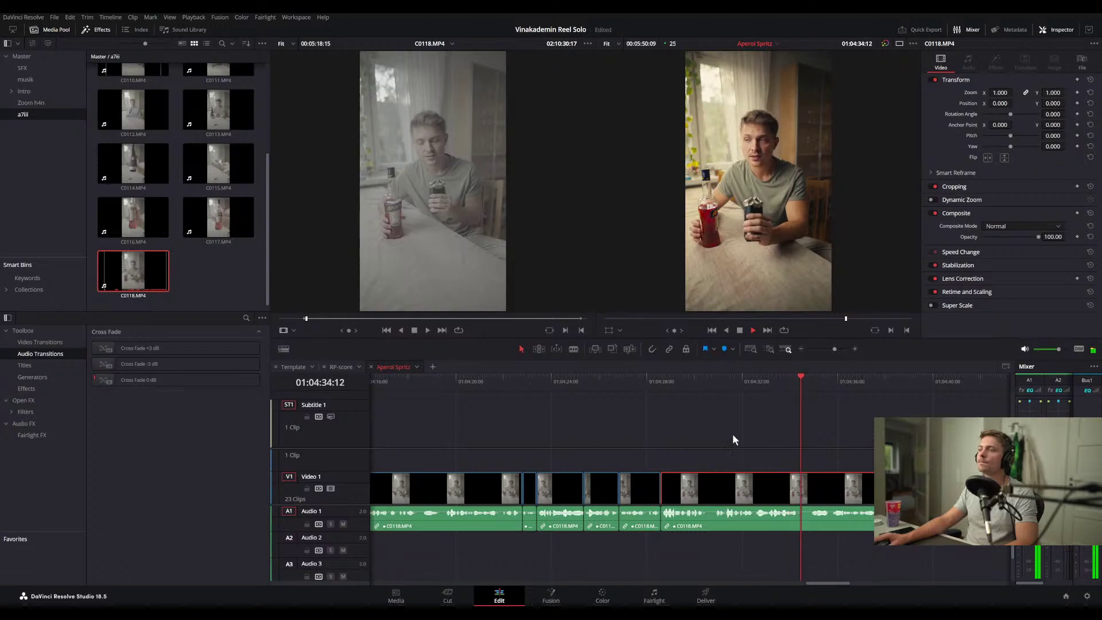
{"action": "key", "text": "space"}
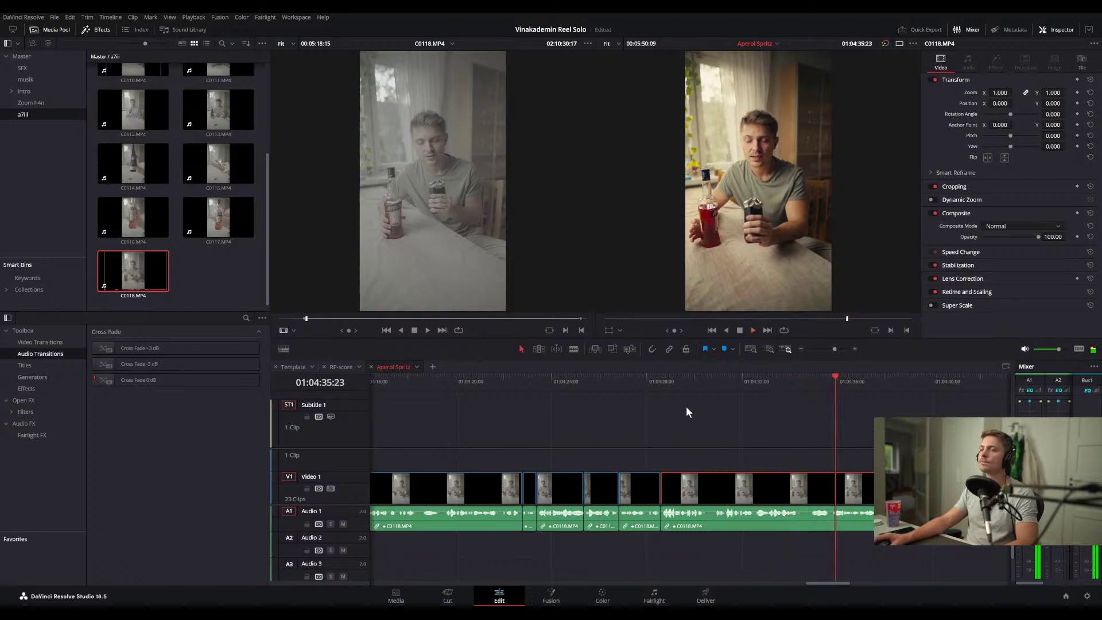
{"action": "left_click", "coordinate": [676, 373]}
{"action": "key", "text": "space"}
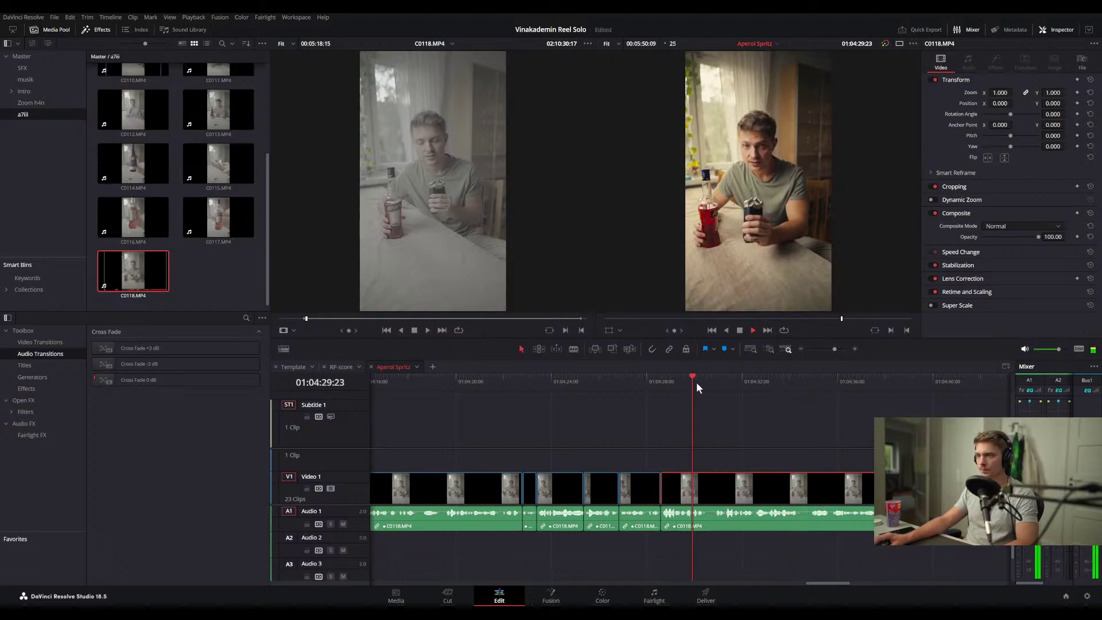
{"action": "left_click_drag", "start_coordinate": [716, 376], "coordinate": [639, 384]}
{"action": "key", "text": "ctrl+shift+["}
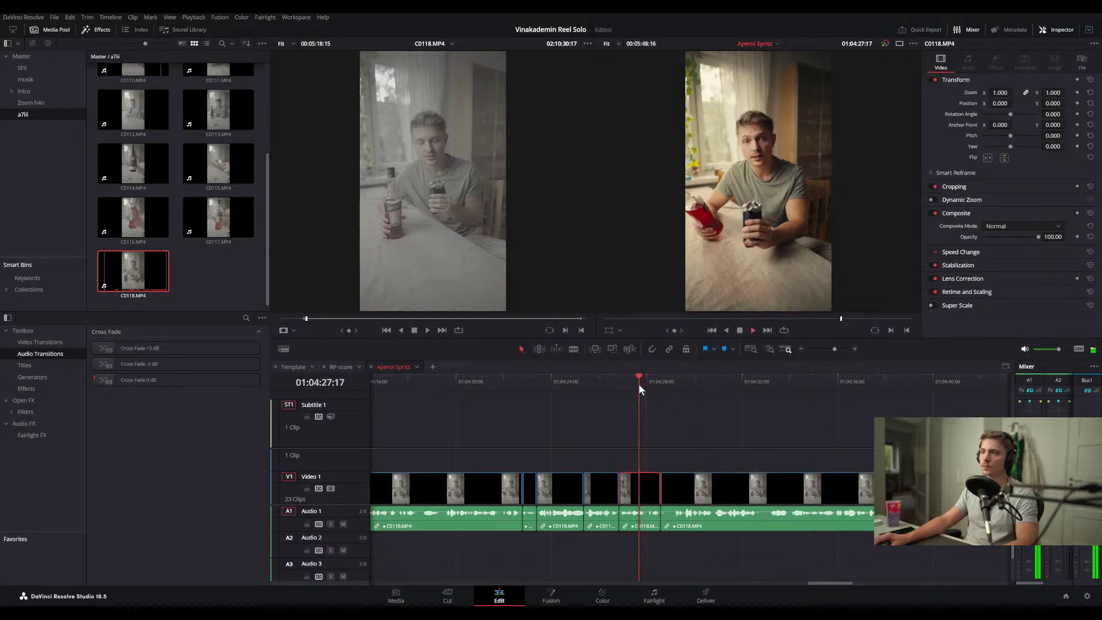
- Play the passage from 01:04:27:17 and split C0118.MP4 at 01:04:45:15
{"action": "key", "text": "space"}
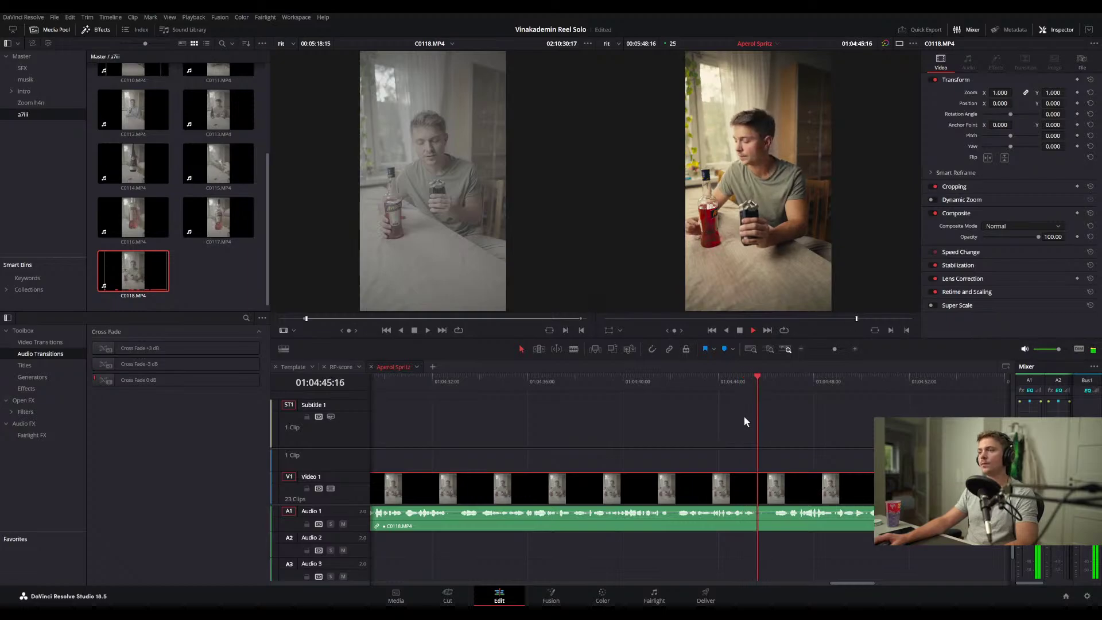
{"action": "key", "text": "space"}
{"action": "left_click_drag", "start_coordinate": [760, 377], "coordinate": [755, 377]}
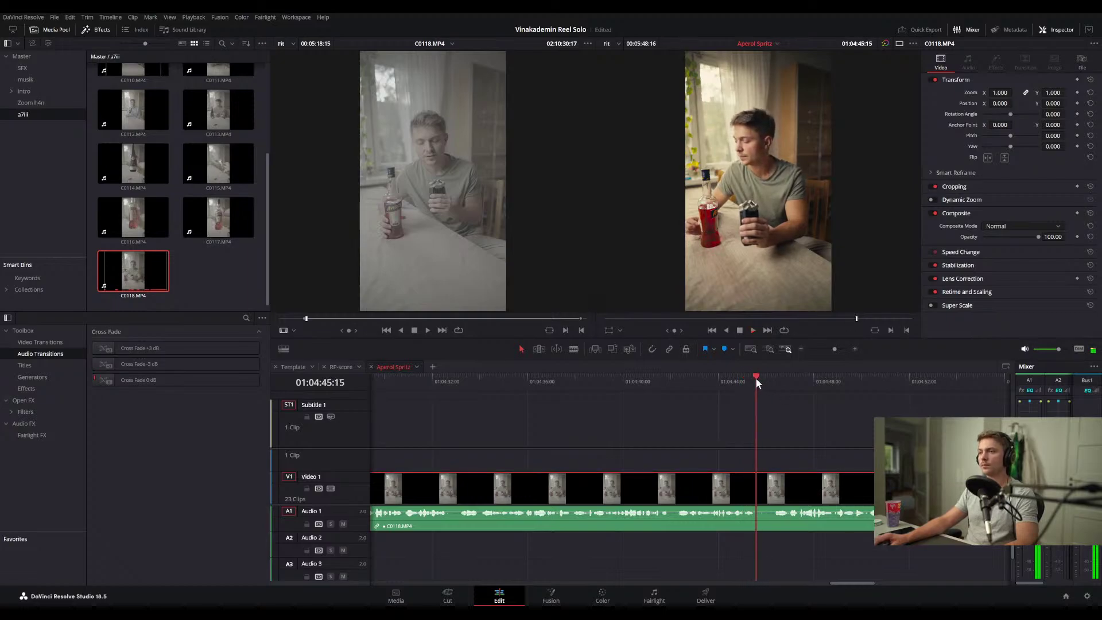
{"action": "key", "text": "ctrl+b"}
- Play on from 01:04:45:15 and ripple-trim 1 second 9 frames off the start of the last C0118.MP4 piece
{"action": "key", "text": "space"}
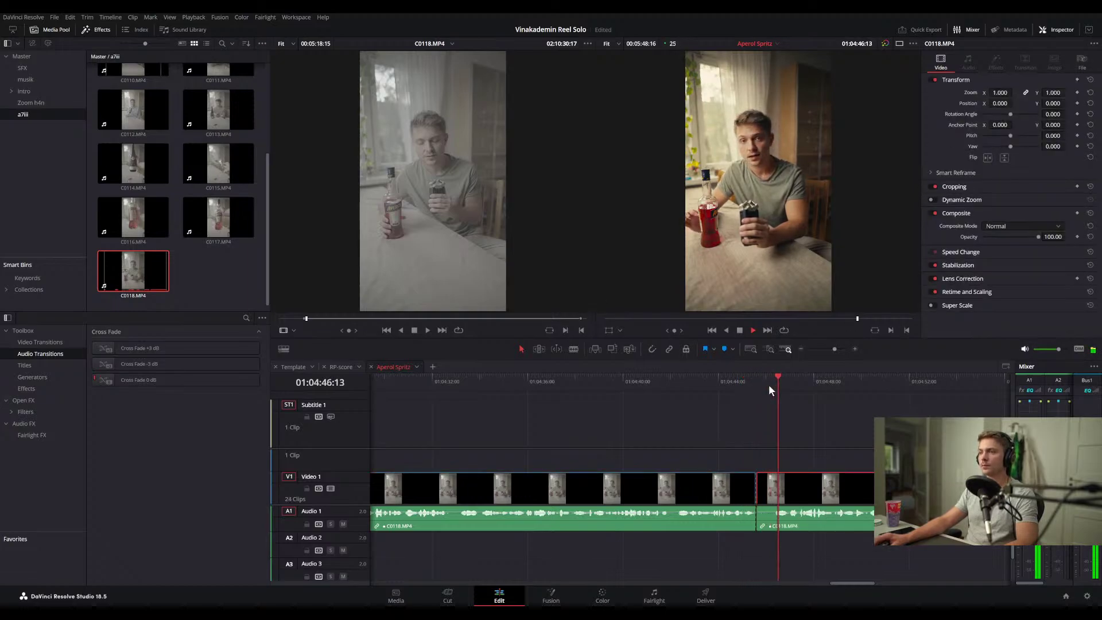
{"action": "left_click_drag", "start_coordinate": [790, 377], "coordinate": [789, 376]}
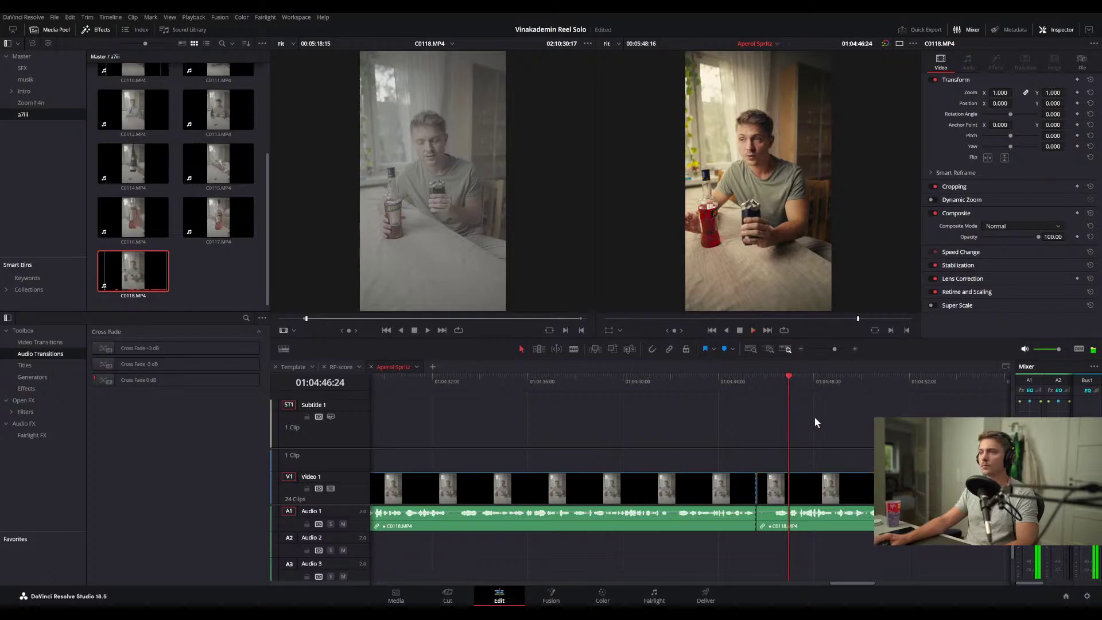
{"action": "key", "text": "ctrl+shift+["}
- Play the following speech and split C0118.MP4 at about 01:04:51:10
{"action": "scroll", "coordinate": [736, 405], "scroll_direction": "right", "scroll_amount": 4}
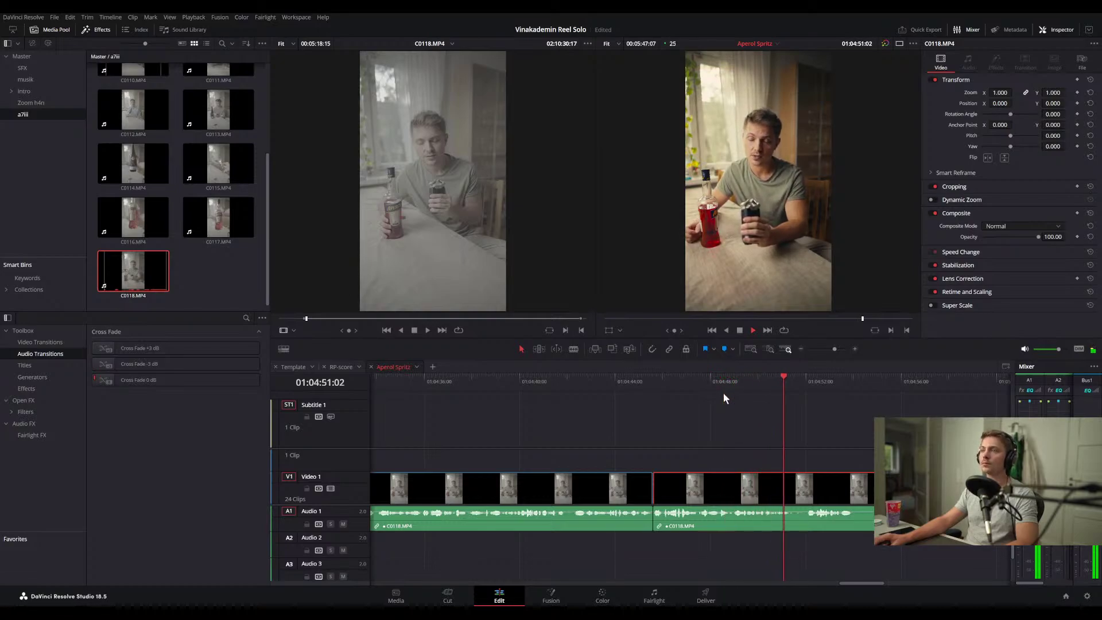
{"action": "left_click", "coordinate": [780, 380]}
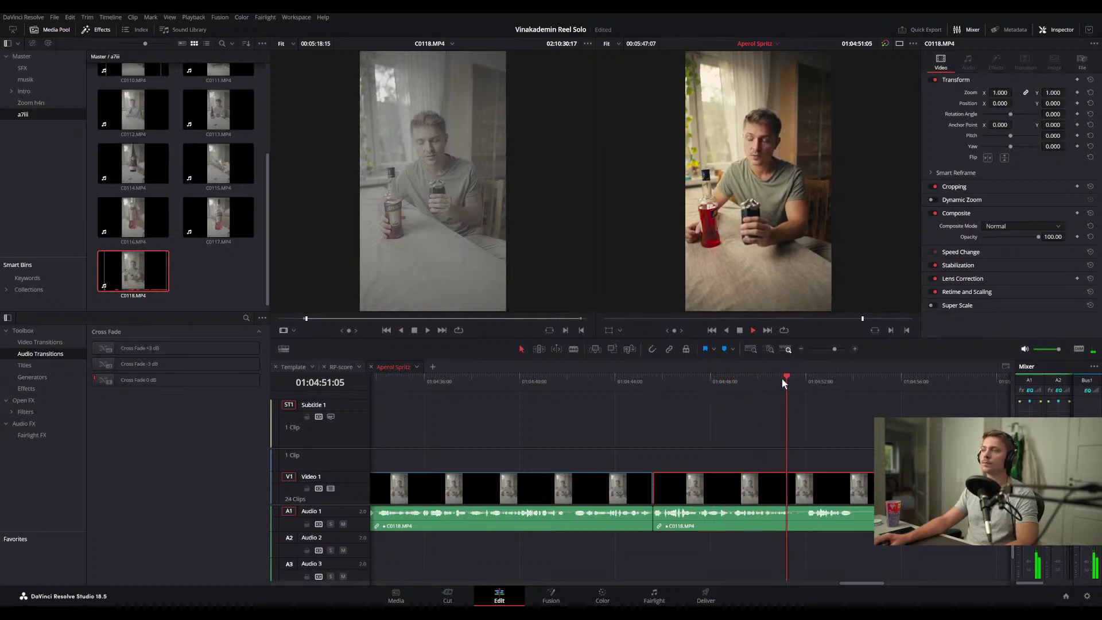
{"action": "key", "text": "ctrl+b"}
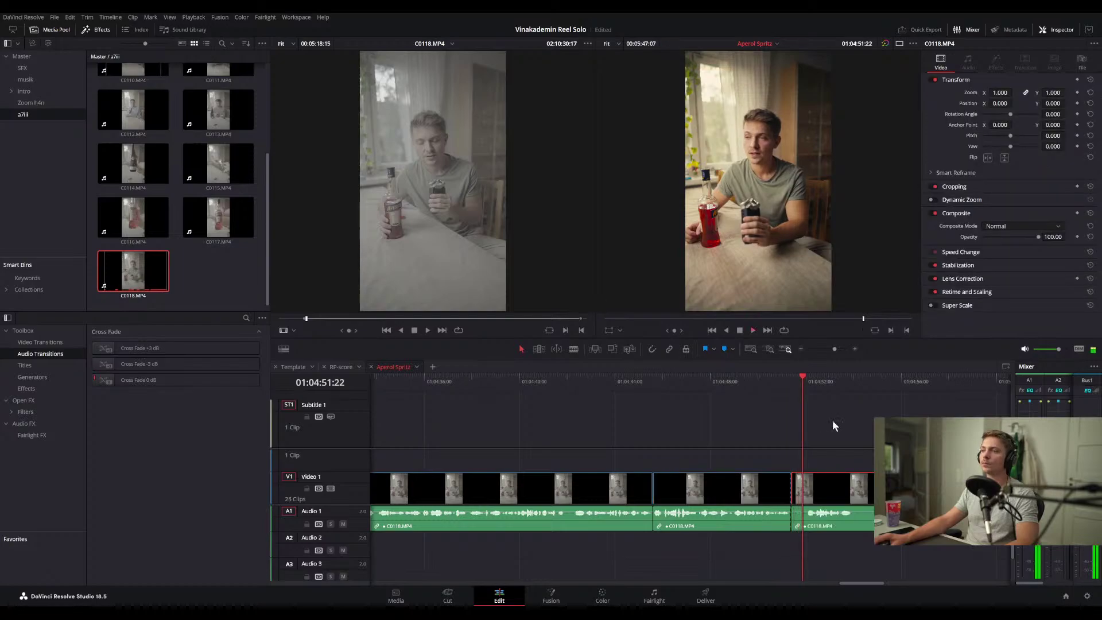
- Ripple-trim 16 frames and another 8 frames off the start of the piece after 01:04:51:10
{"action": "key", "text": "space"}
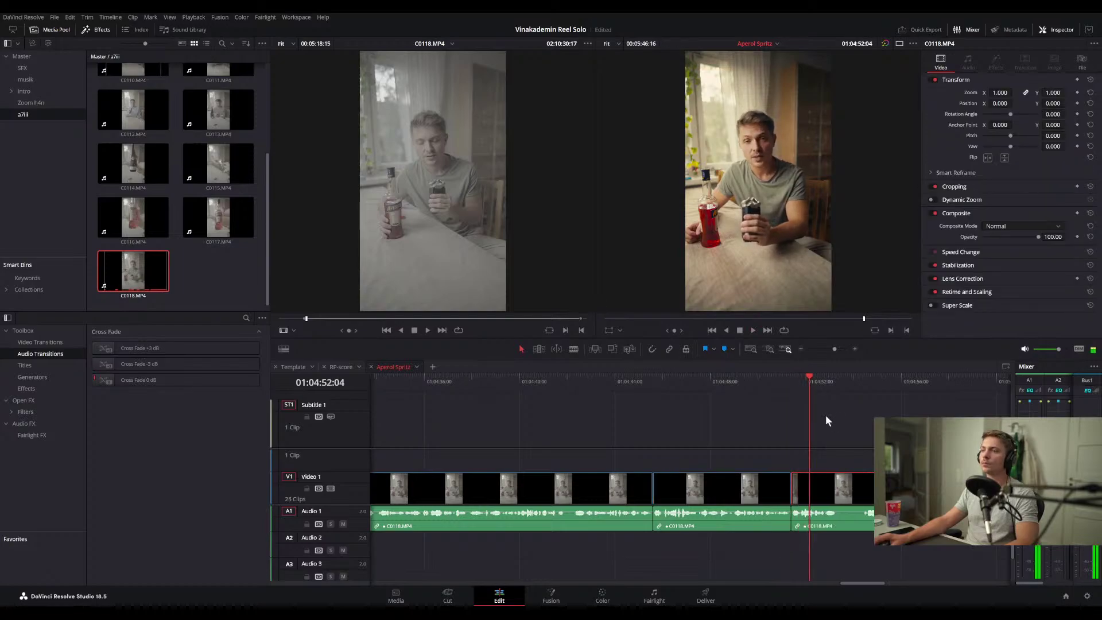
{"action": "left_click", "coordinate": [797, 384]}
{"action": "key", "text": "ctrl+shift+["}
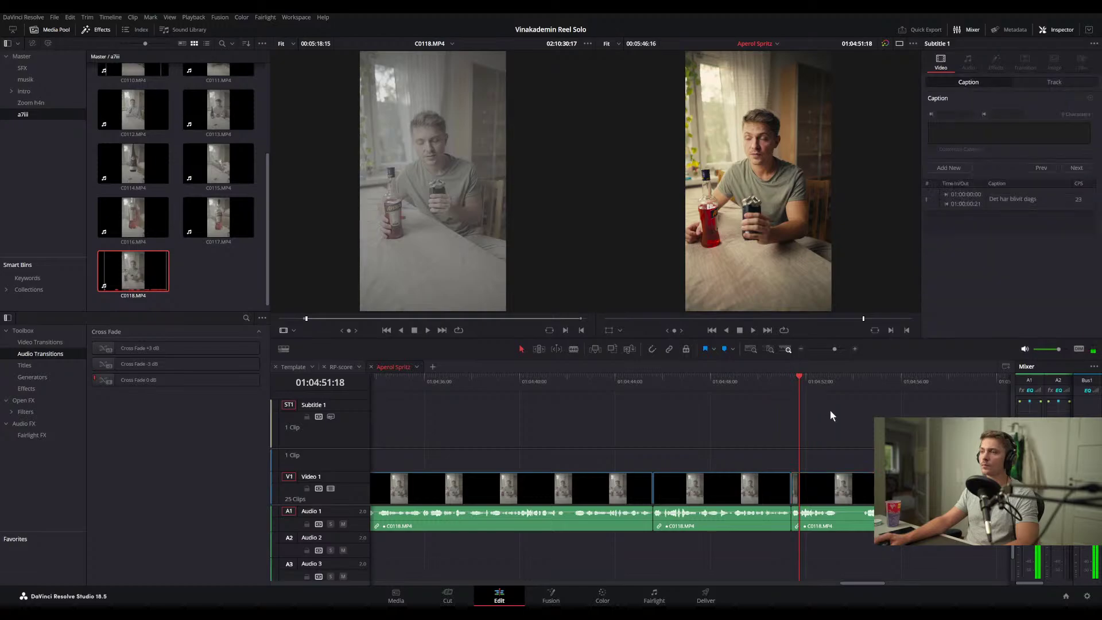
- Play across the join, split C0118.MP4 at 01:04:53:00 and ripple-trim 1 second 3 frames off the start of the last piece
{"action": "key", "text": "space"}
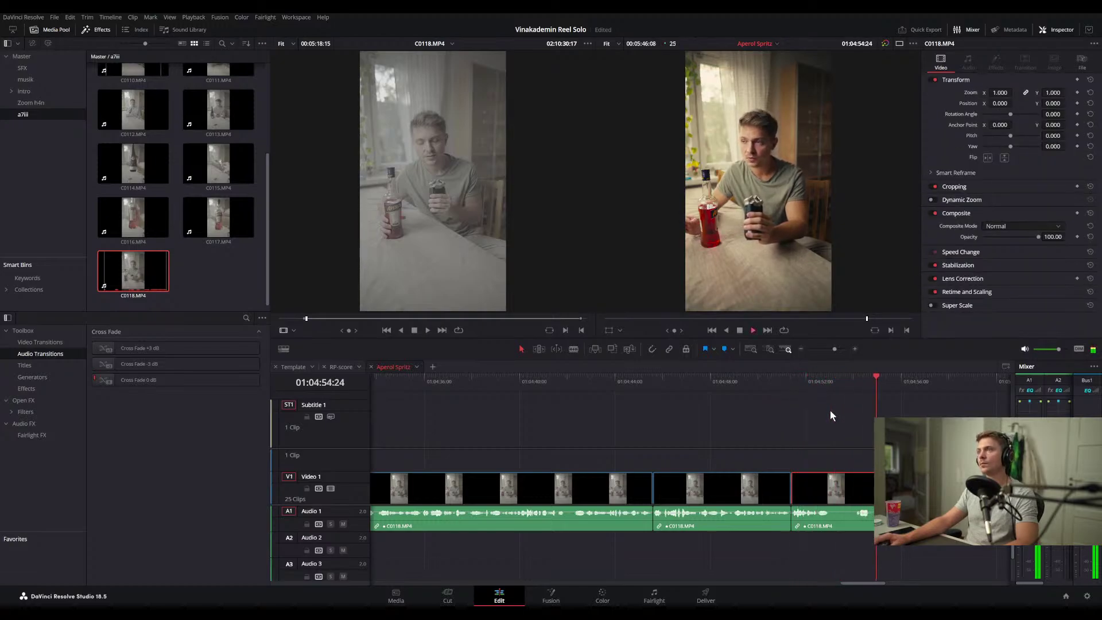
{"action": "left_click", "coordinate": [824, 384]}
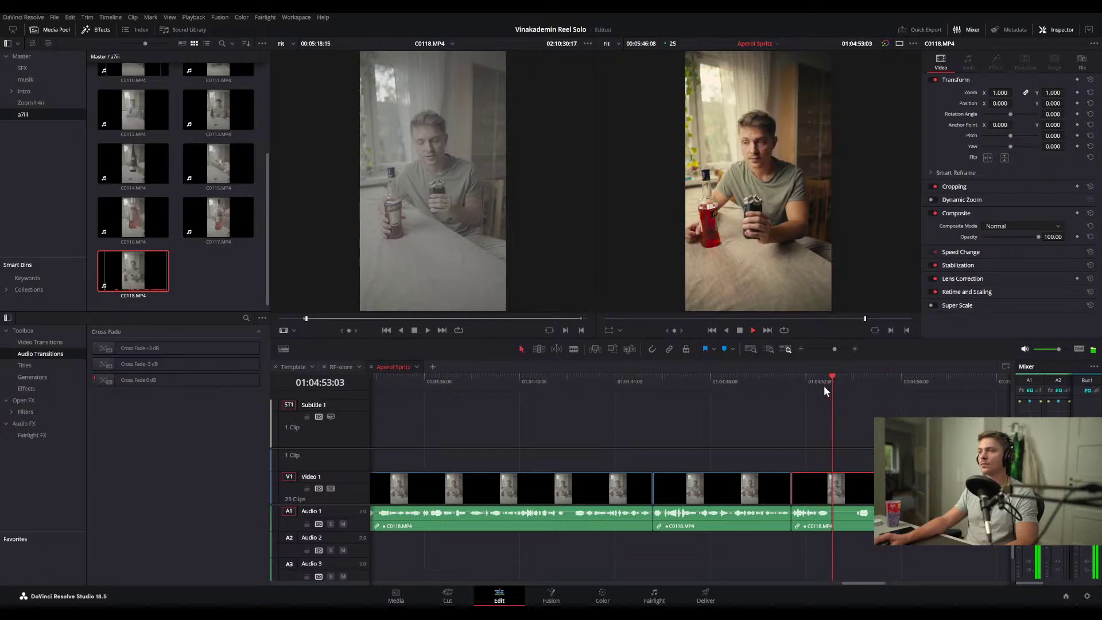
{"action": "left_click", "coordinate": [809, 381]}
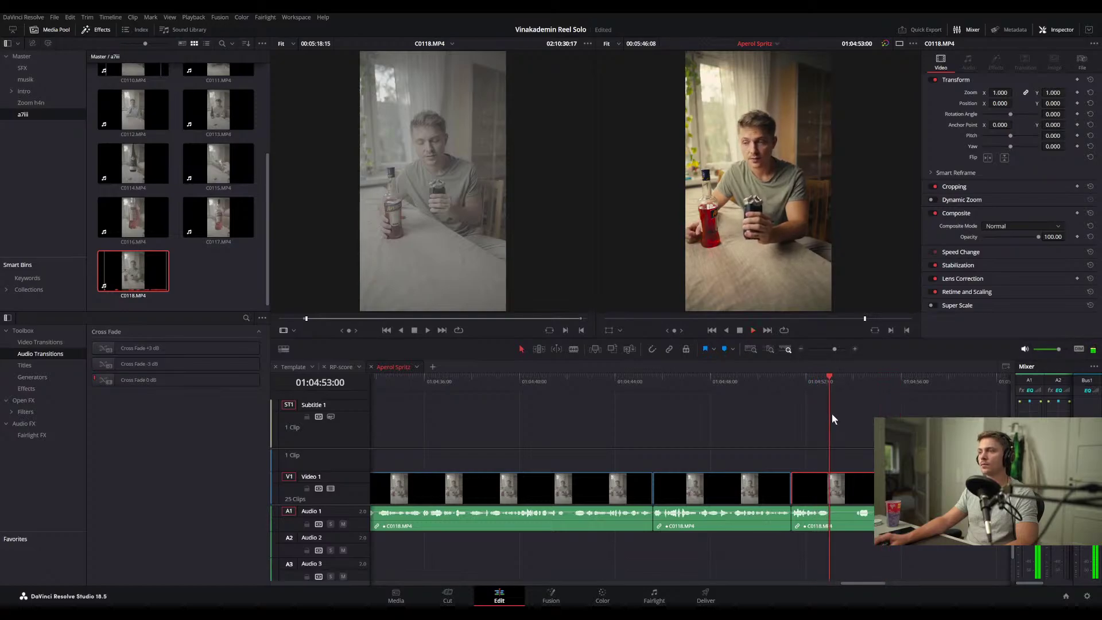
{"action": "key", "text": "ctrl+b"}
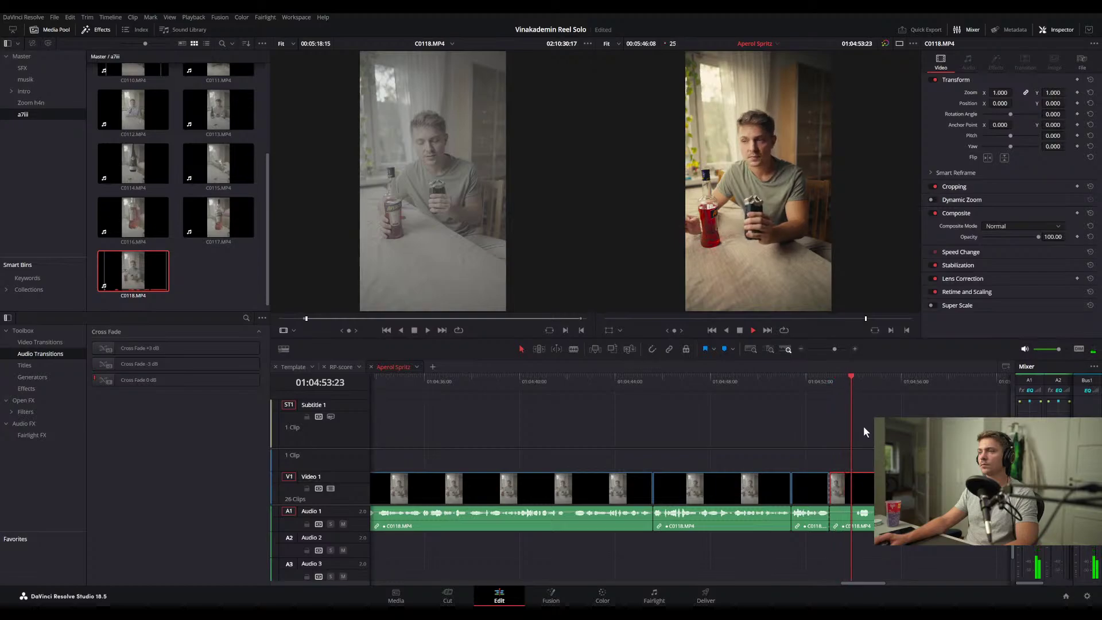
{"action": "key", "text": "Up"}
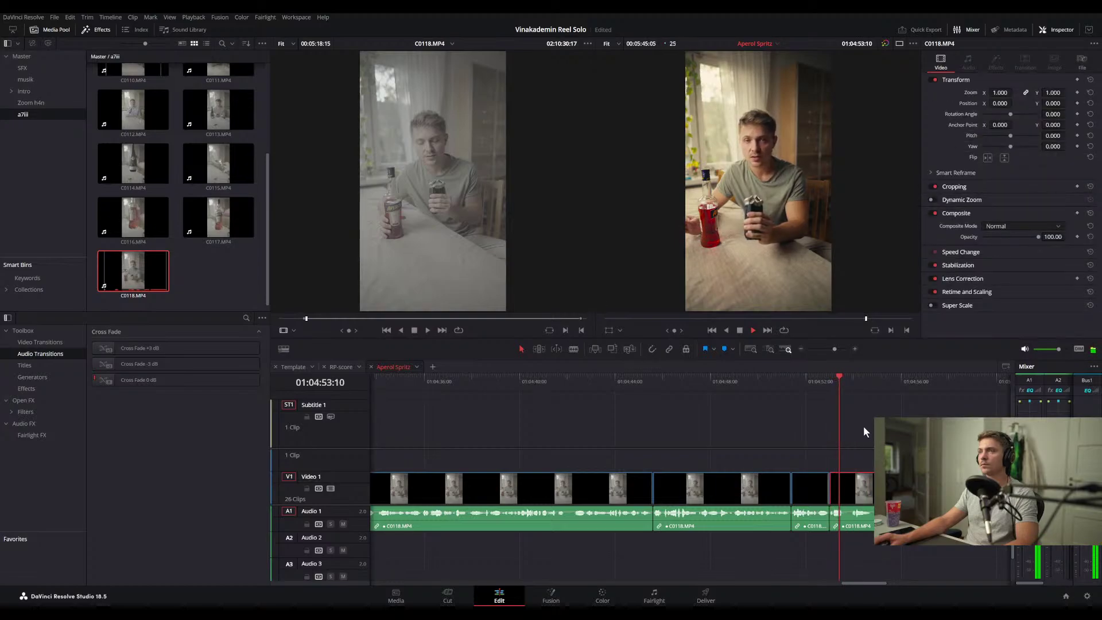
- Split C0118.MP4 again at about 01:04:53:14 and ripple-trim 9 frames off the start of the last piece
{"action": "left_click_drag", "start_coordinate": [839, 382], "coordinate": [832, 380]}
{"action": "key", "text": "ctrl+b"}
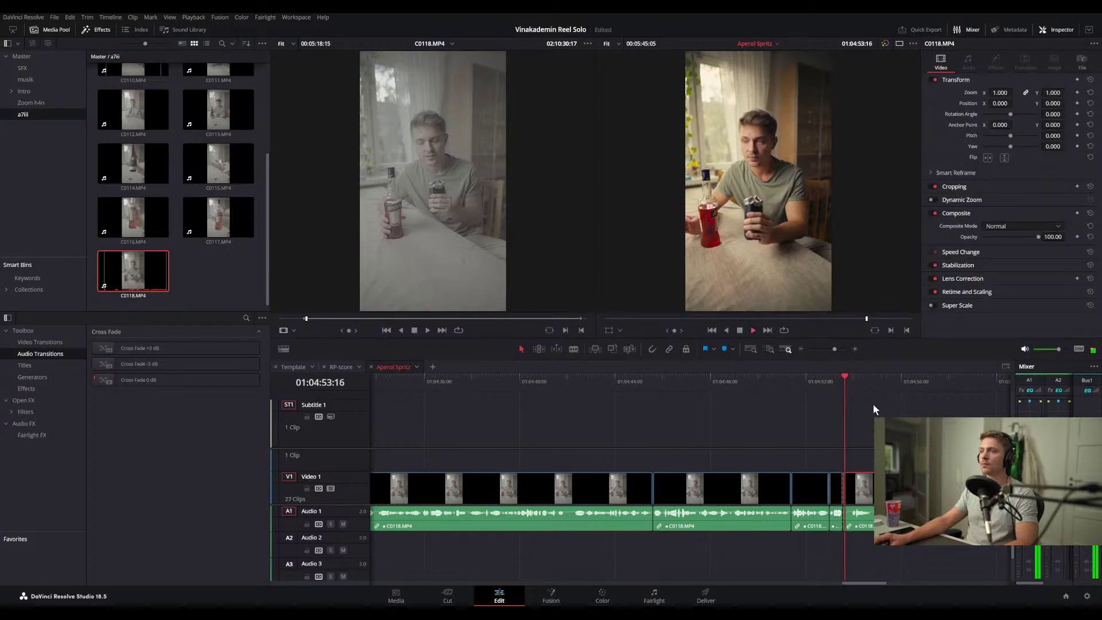
{"action": "key", "text": "Up"}
{"action": "left_click", "coordinate": [825, 377]}
- Replay the short cuts, split C0118.MP4 at 01:04:54:09 and ripple-trim 8 frames off the start of the last piece
{"action": "key", "text": "space"}
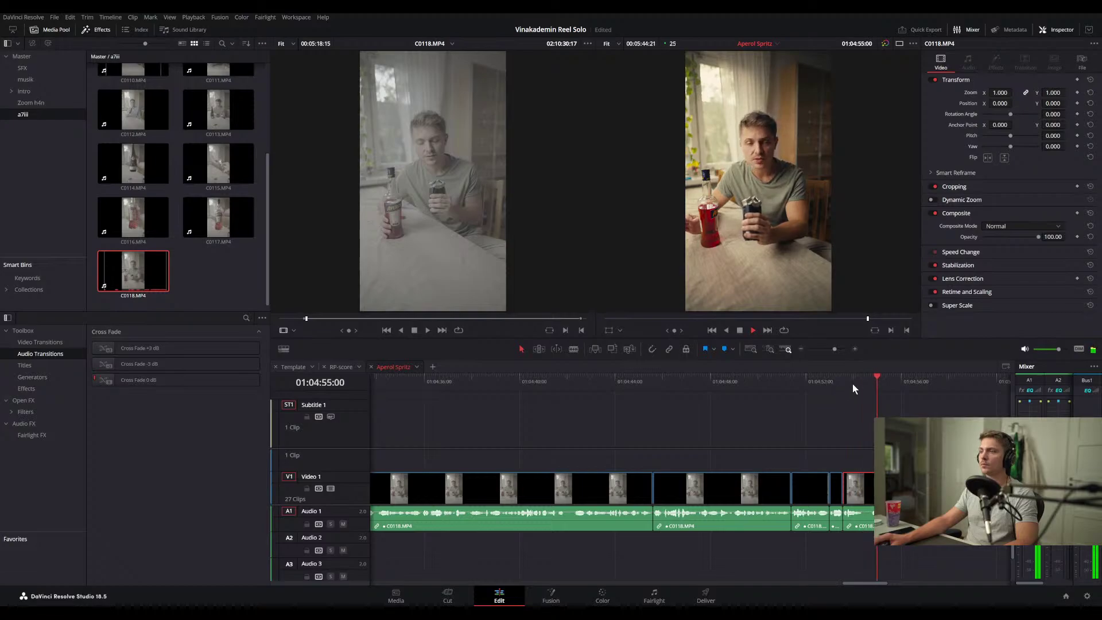
{"action": "left_click", "coordinate": [854, 381]}
{"action": "key", "text": "ctrl+b"}
{"action": "key", "text": "space"}
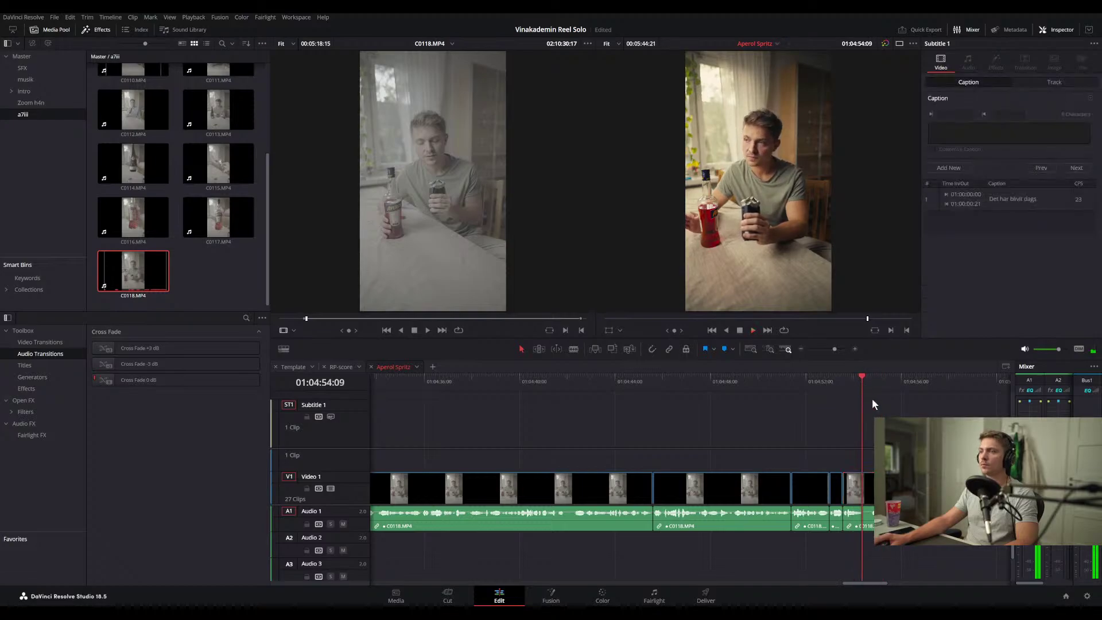
{"action": "key", "text": "space"}
{"action": "left_click", "coordinate": [870, 379]}
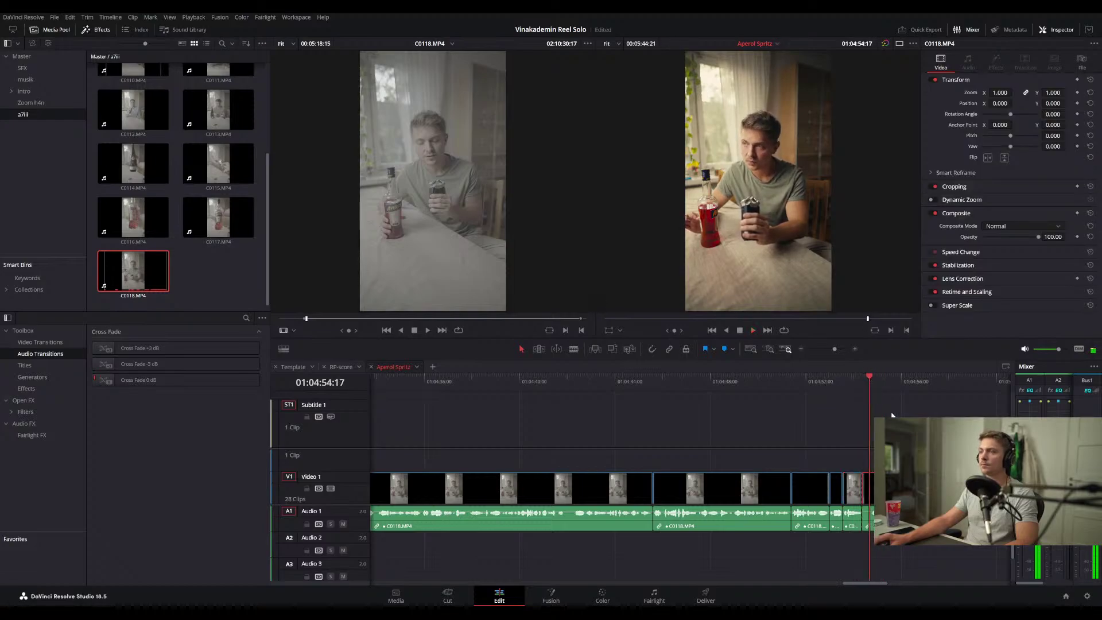
{"action": "key", "text": "ctrl+shift+["}
- Play the passage after 01:04:54:09 and split C0118.MP4 at 01:04:57:12
{"action": "key", "text": "space"}
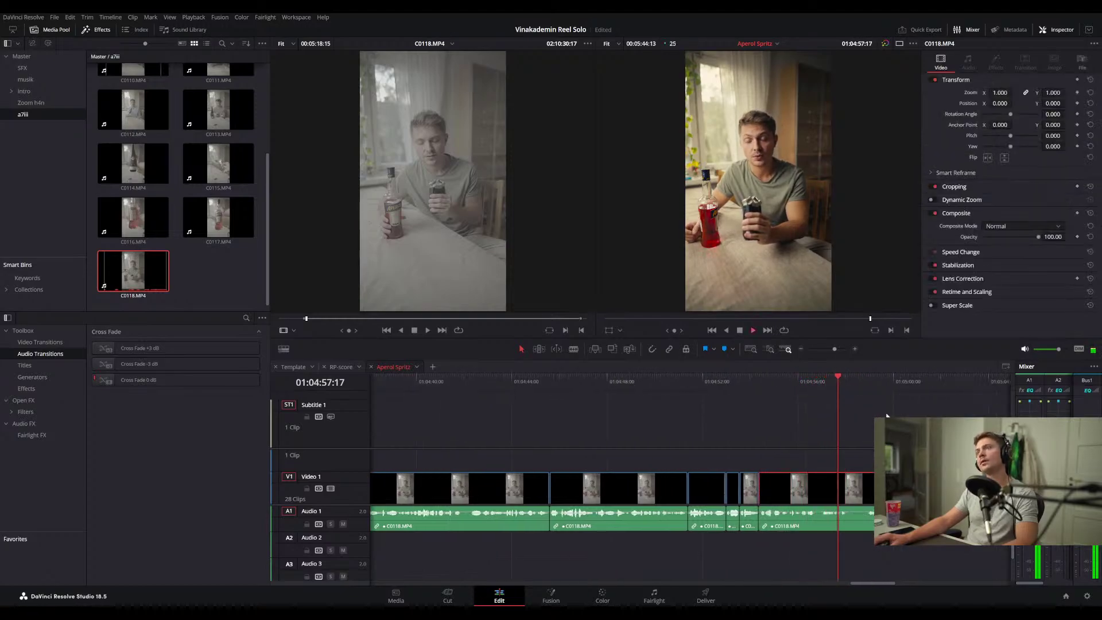
{"action": "left_click_drag", "start_coordinate": [811, 380], "coordinate": [794, 380]}
{"action": "key", "text": "space"}
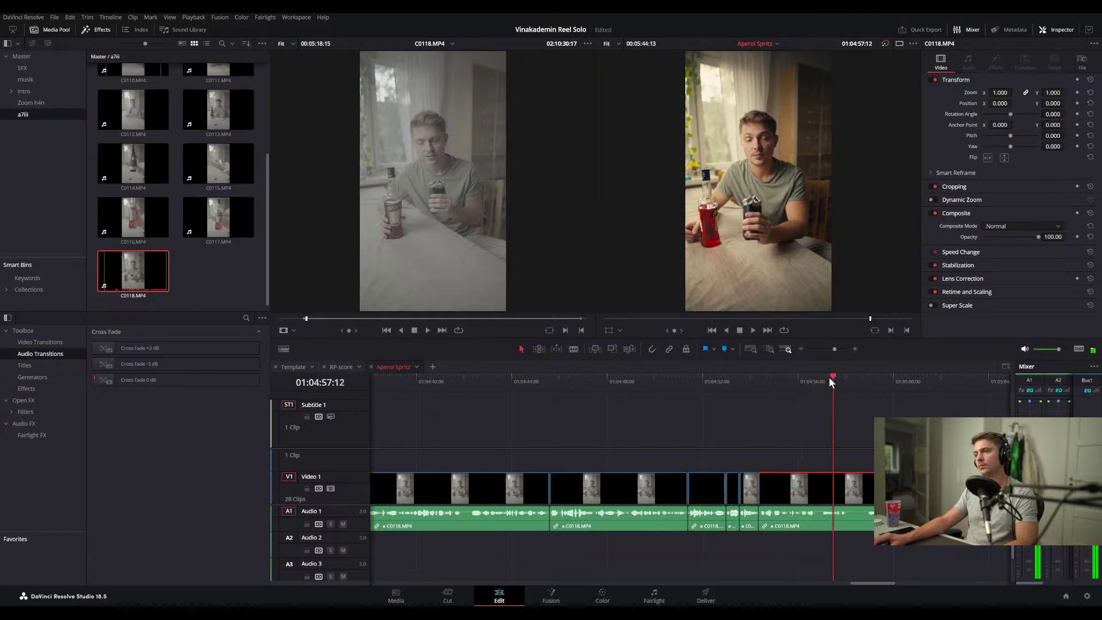
{"action": "key", "text": "ctrl+b"}
- Replay the end of the piece before 01:04:57:12 and ripple-trim its last 17 frames back to 01:04:56:20
{"action": "left_click", "coordinate": [803, 375]}
{"action": "key", "text": "space"}
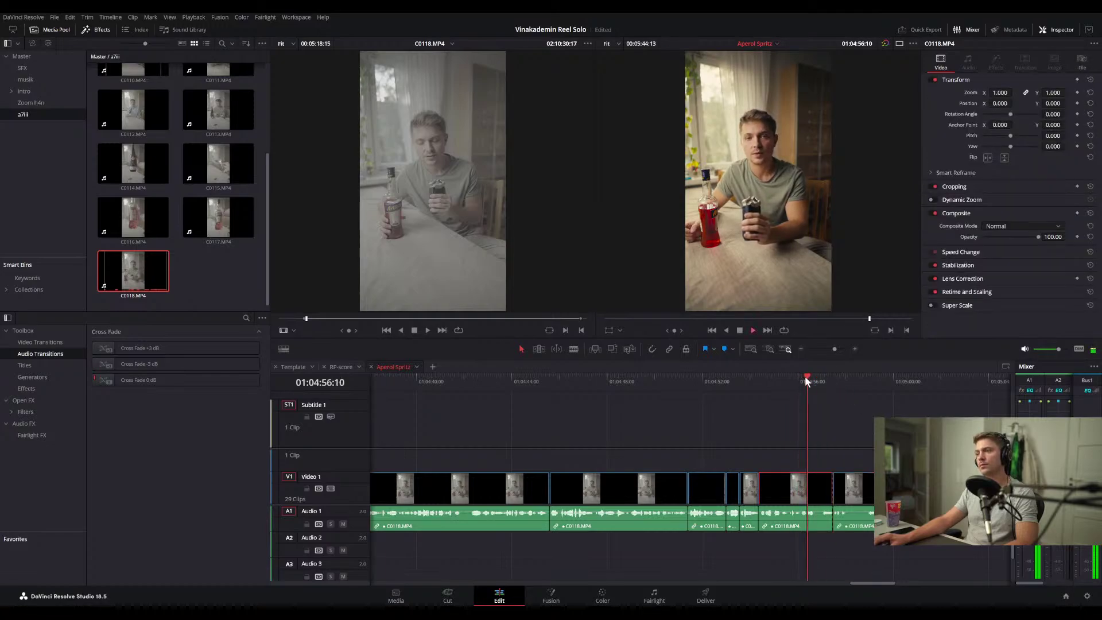
{"action": "key", "text": "space"}
{"action": "left_click", "coordinate": [865, 419]}
{"action": "key", "text": "ctrl+shift+]"}
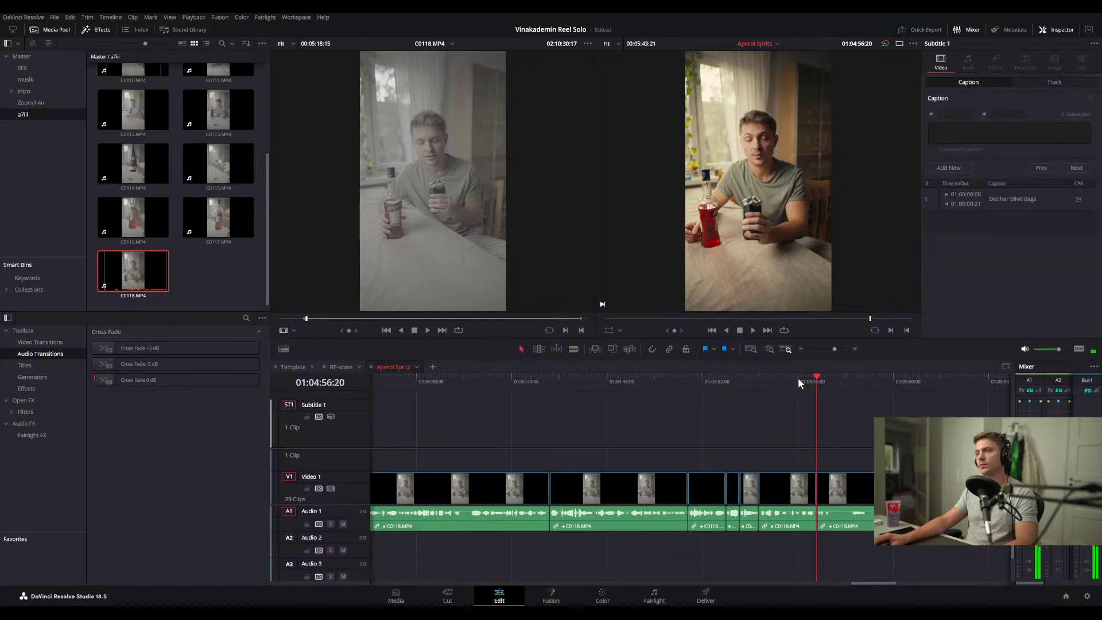
- Play across the join at 01:04:56:20 and split C0118.MP4 at 01:04:57:10
{"action": "left_click", "coordinate": [783, 377]}
{"action": "key", "text": "space"}
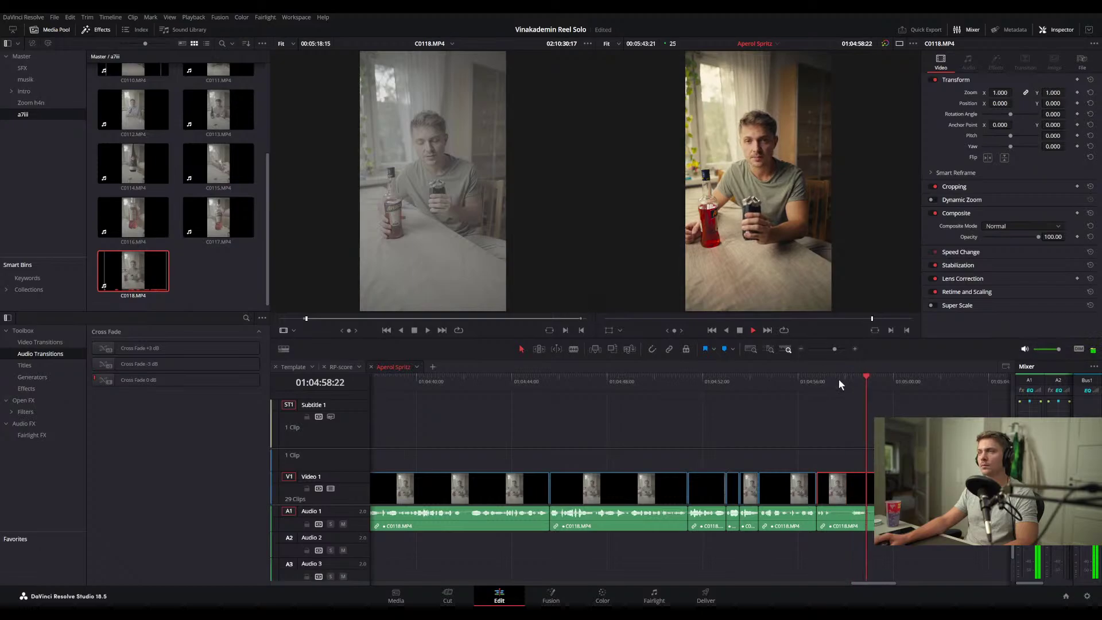
{"action": "scroll", "coordinate": [793, 404], "scroll_direction": "right", "scroll_amount": 3}
{"action": "left_click_drag", "start_coordinate": [732, 384], "coordinate": [690, 388]}
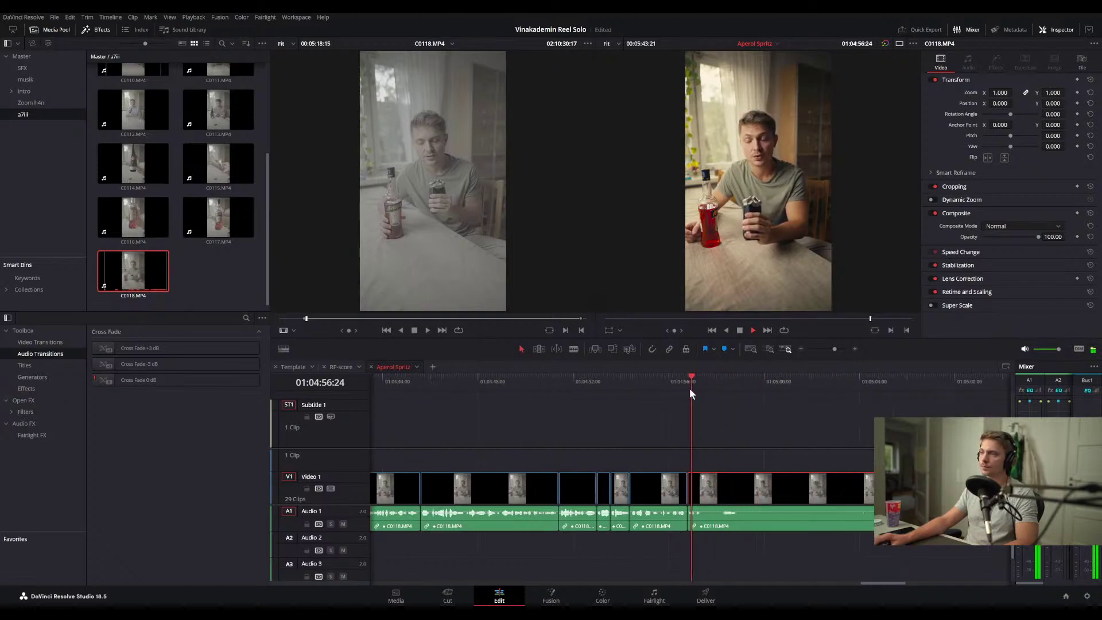
{"action": "key", "text": "ctrl+b"}
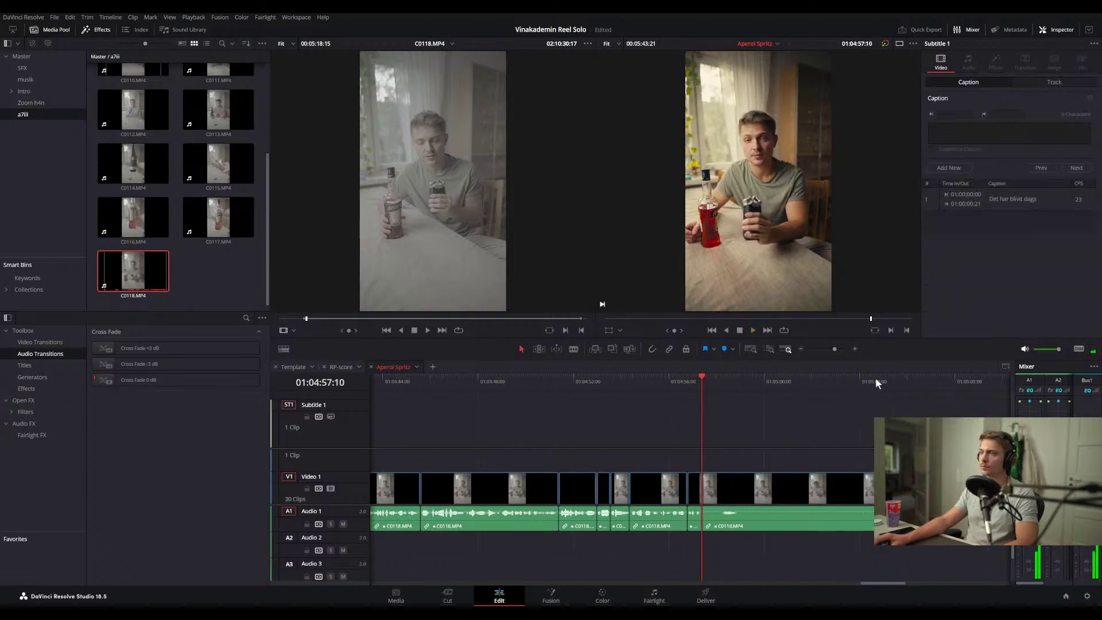
- Ripple-trim the start of the last C0118.MP4 piece up to 01:05:05:11, removing about 8 seconds
{"action": "left_click", "coordinate": [893, 384]}
{"action": "key", "text": "space"}
{"action": "left_click", "coordinate": [893, 383]}
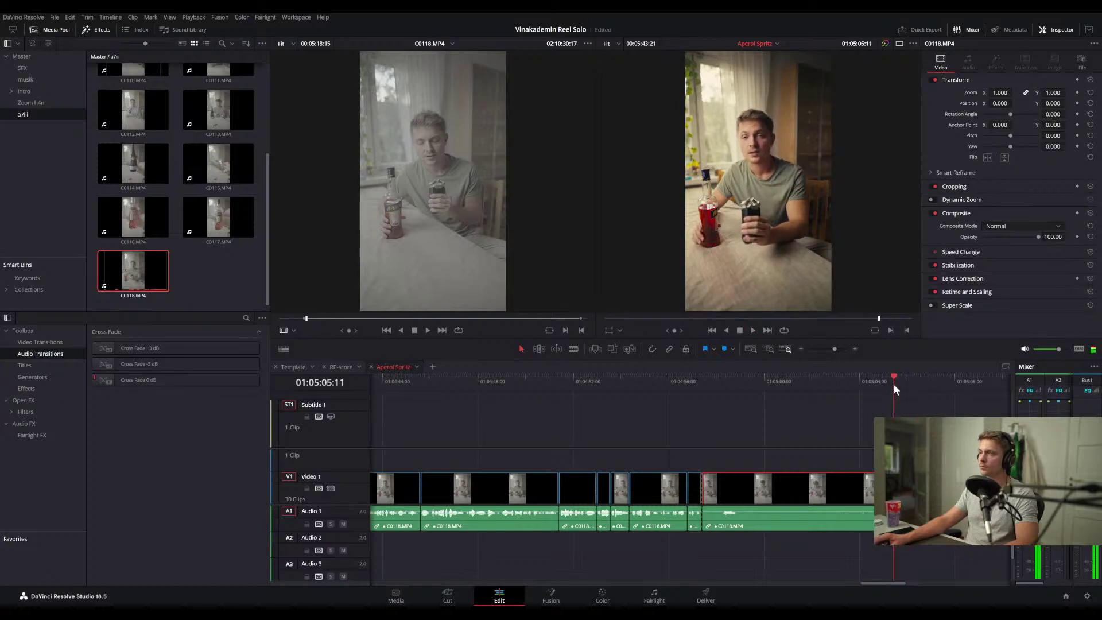
{"action": "left_click", "coordinate": [907, 404]}
{"action": "key", "text": "Up"}
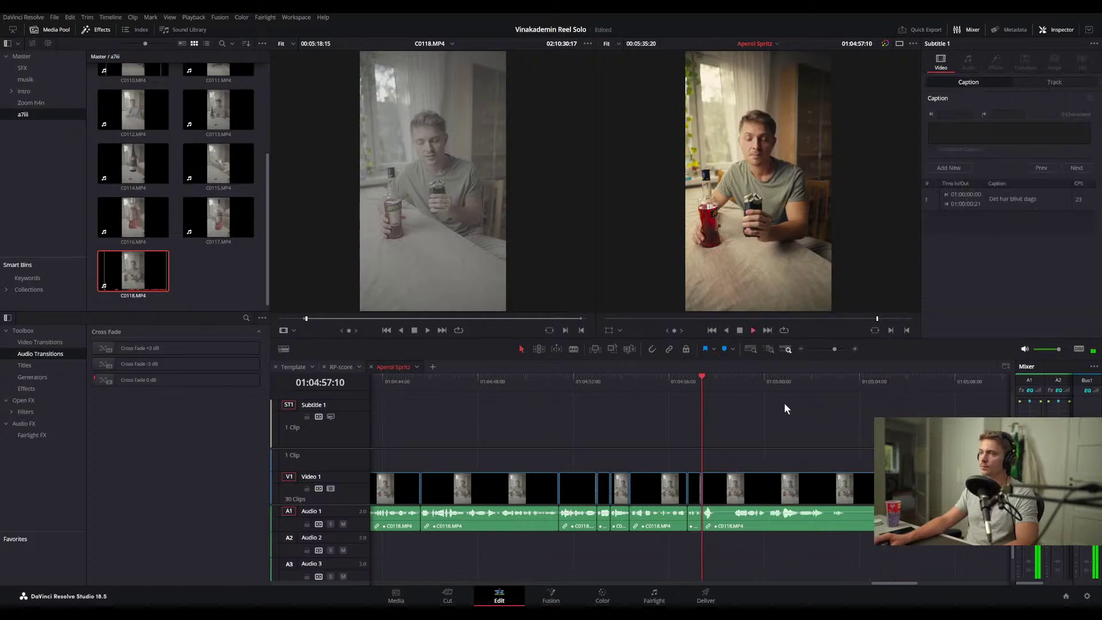
- Review the last C0118.MP4 piece and ripple-trim its start twice, by 1 second 8 frames and by 6 seconds 20 frames
{"action": "left_click", "coordinate": [686, 378]}
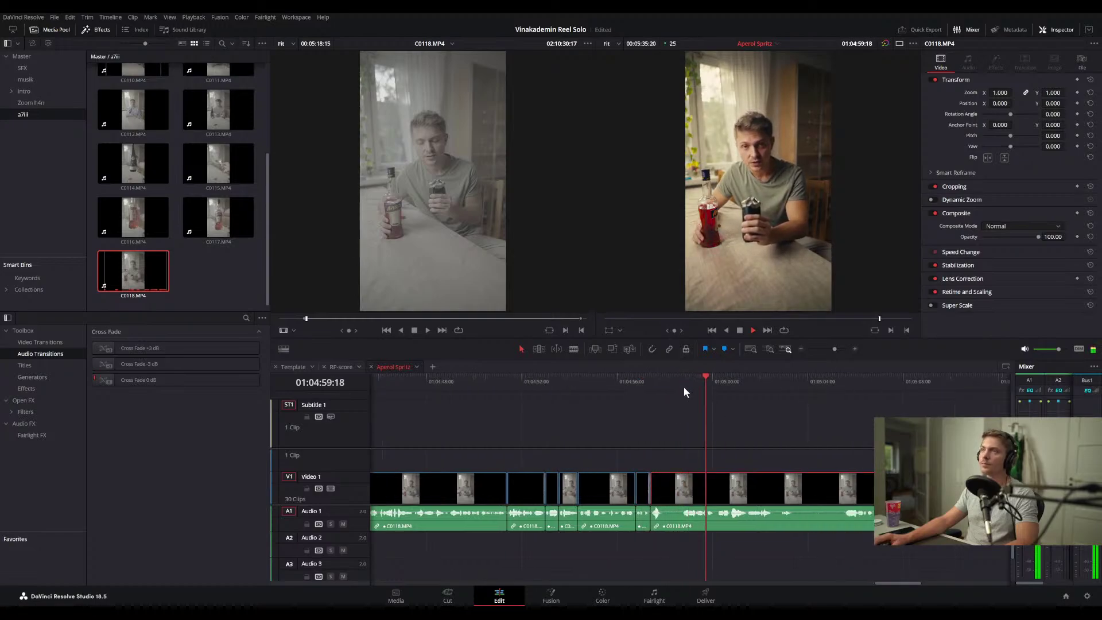
{"action": "left_click_drag", "start_coordinate": [688, 374], "coordinate": [682, 377]}
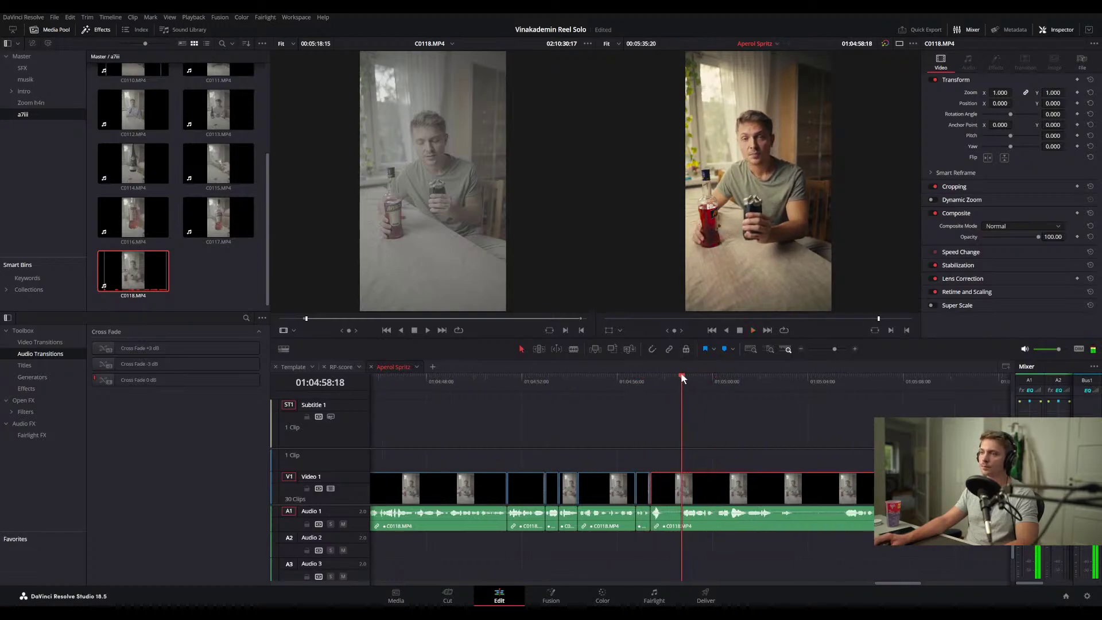
{"action": "key", "text": "space"}
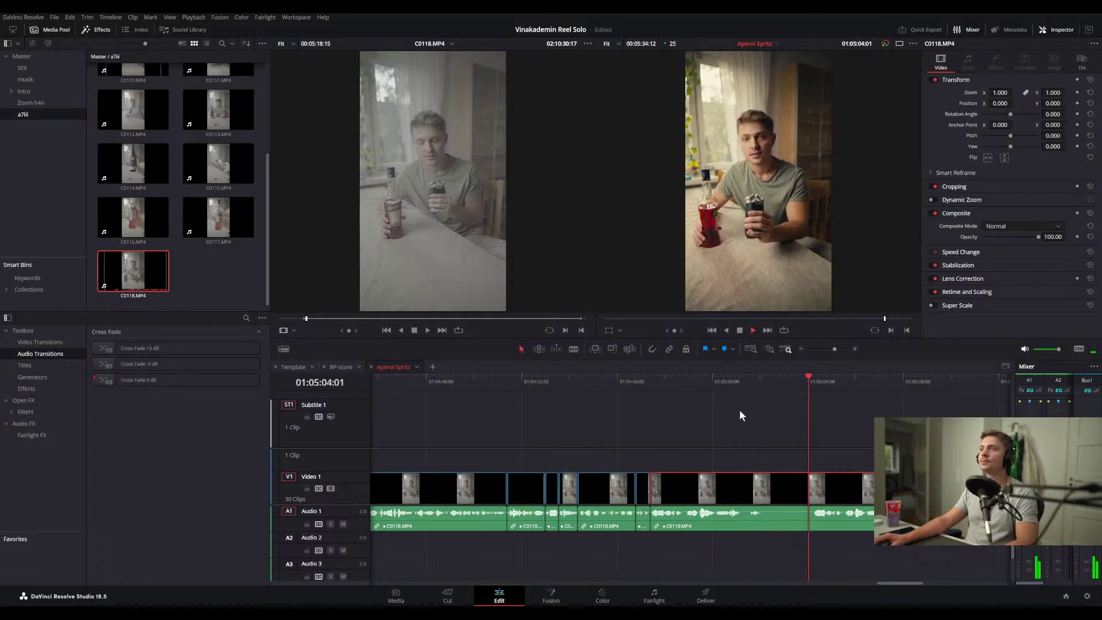
{"action": "left_click", "coordinate": [811, 378]}
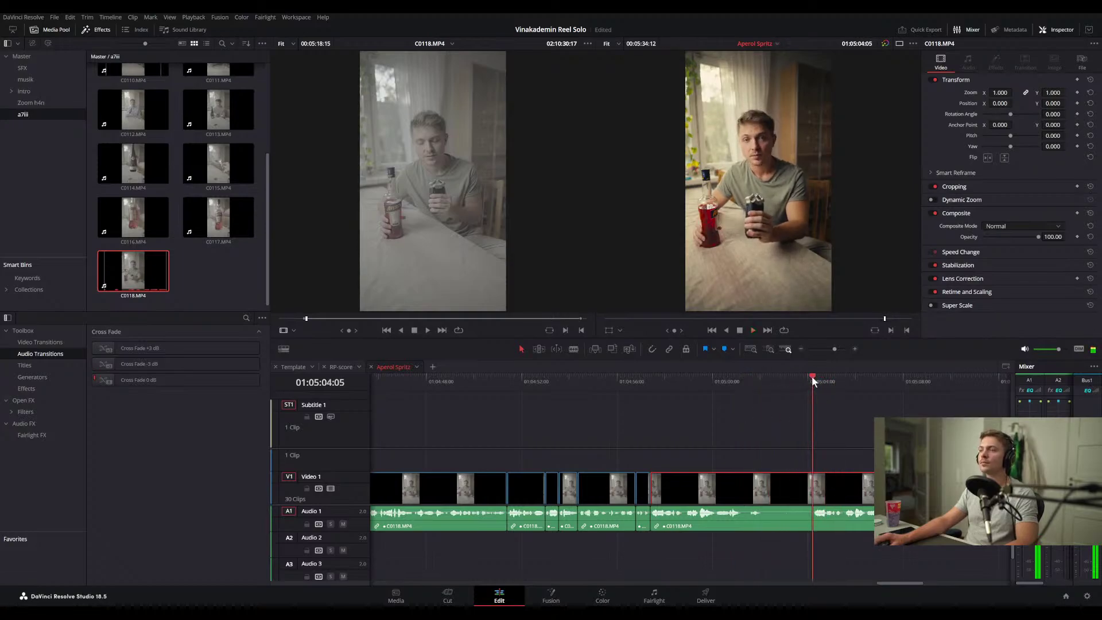
{"action": "key", "text": "ctrl+shift+["}
- Play the take after 01:04:57:10 and ripple-trim the start of the last C0118.MP4 piece up to 01:05:13:15
{"action": "key", "text": "space"}
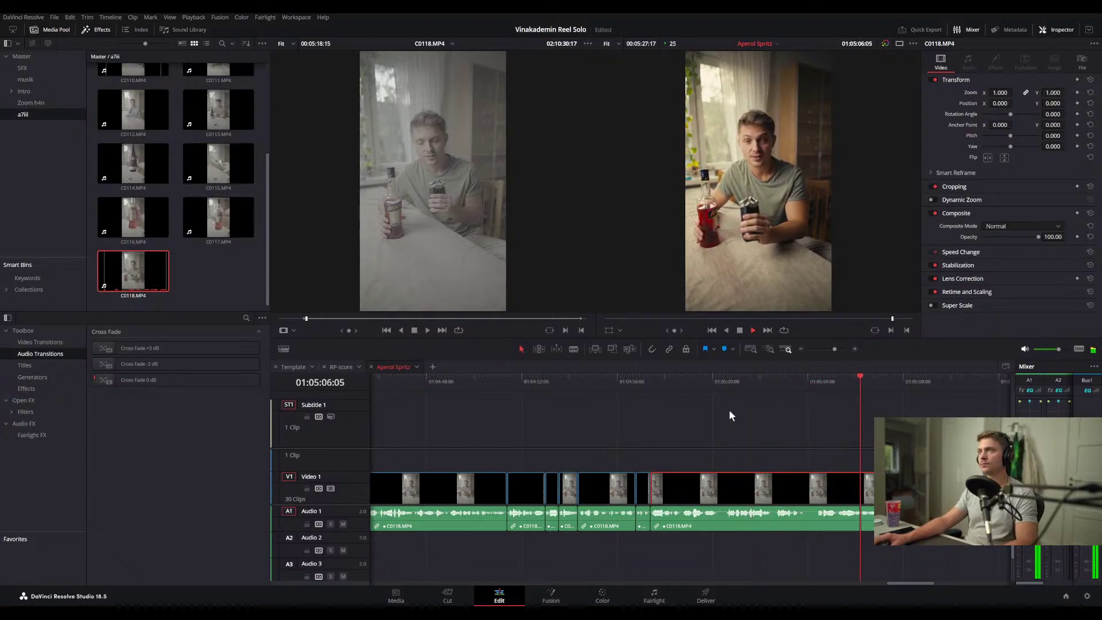
{"action": "scroll", "coordinate": [728, 408], "scroll_direction": "down", "scroll_amount": 5}
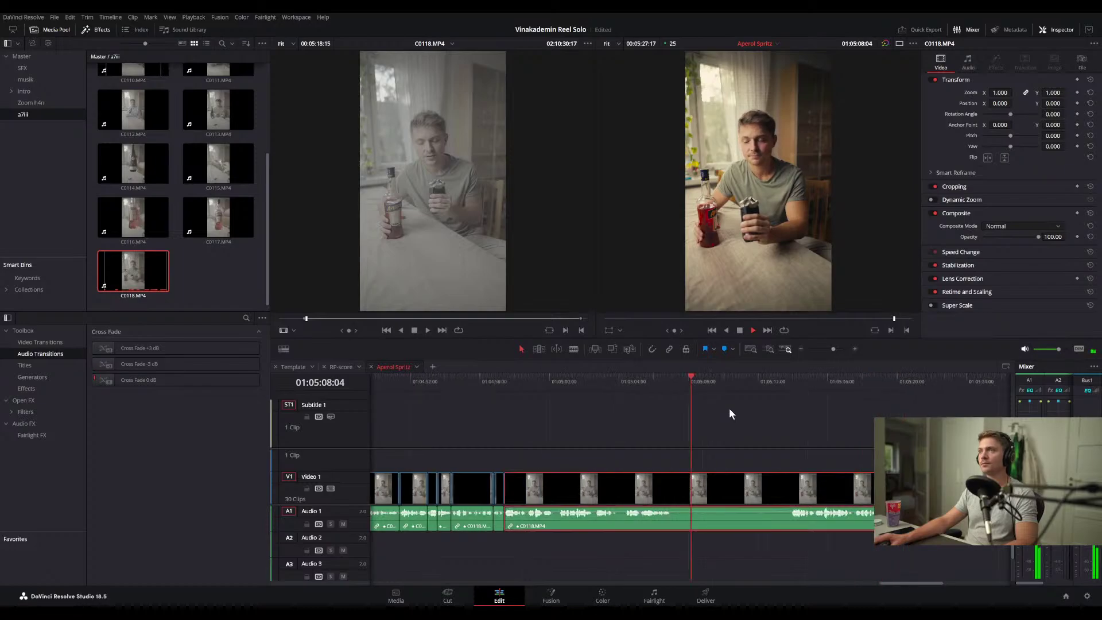
{"action": "left_click_drag", "start_coordinate": [721, 380], "coordinate": [708, 383]}
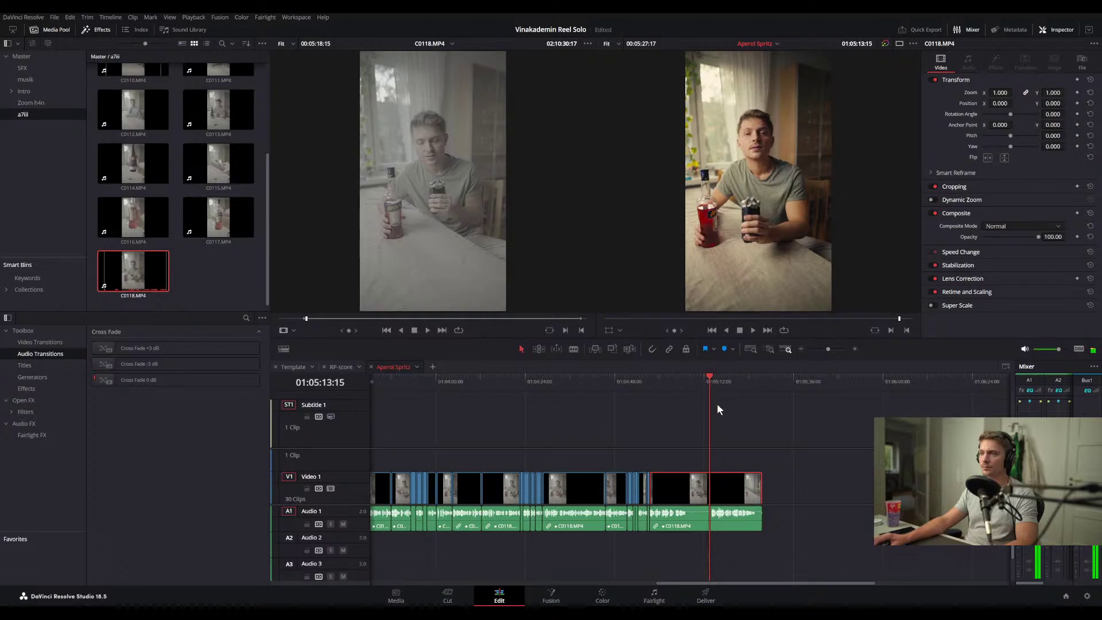
{"action": "left_click", "coordinate": [729, 418]}
{"action": "key", "text": "Up"}
{"action": "scroll", "coordinate": [650, 424], "scroll_direction": "up", "scroll_amount": 5}
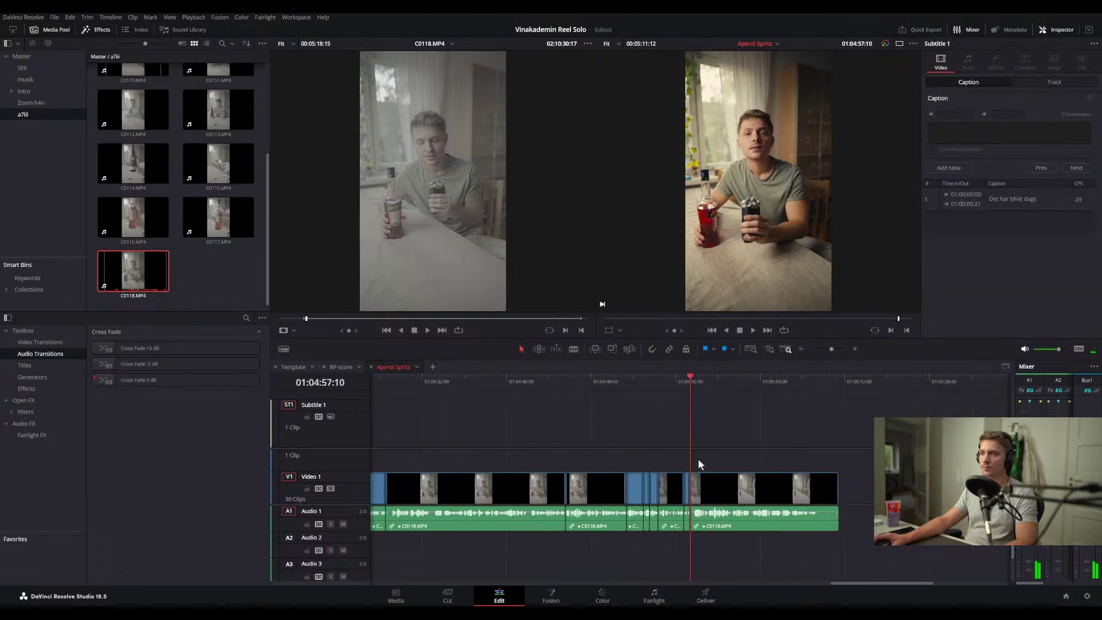
- Play the last C0118.MP4 piece and ripple-trim its end back to 01:05:10:01
{"action": "scroll", "coordinate": [701, 459], "scroll_direction": "up", "scroll_amount": 3}
{"action": "mouse_move", "coordinate": [686, 380]}
{"action": "left_mouse_down"}
{"action": "mouse_move", "coordinate": [701, 380]}
{"action": "mouse_move", "coordinate": [667, 384]}
{"action": "left_mouse_up"}
{"action": "left_click", "coordinate": [725, 419]}
{"action": "key", "text": "space"}
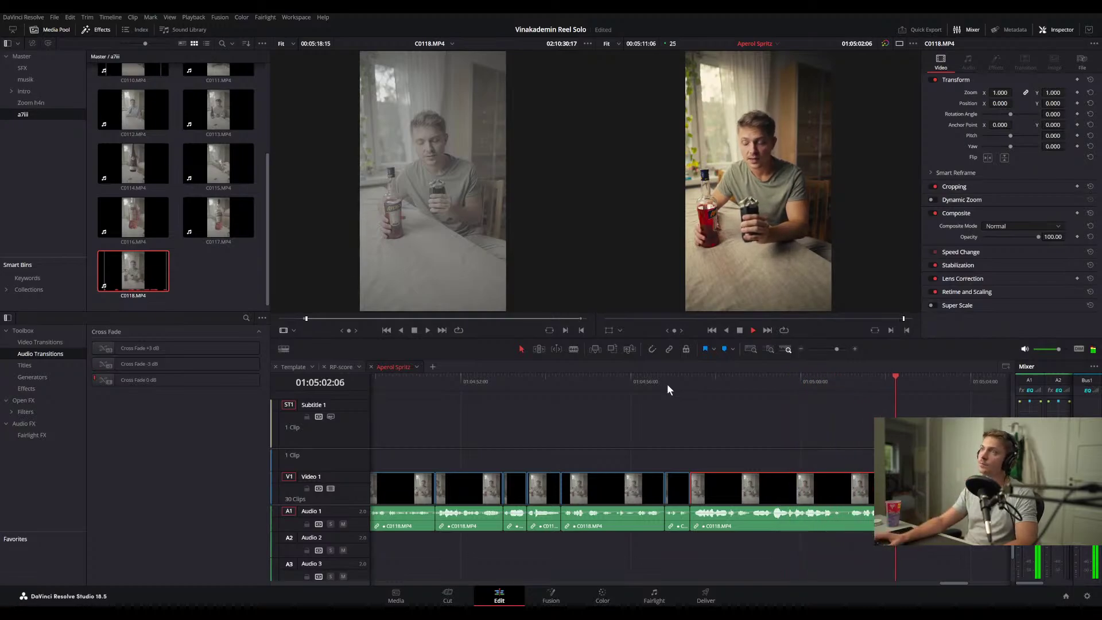
{"action": "key", "text": "ctrl+minus"}
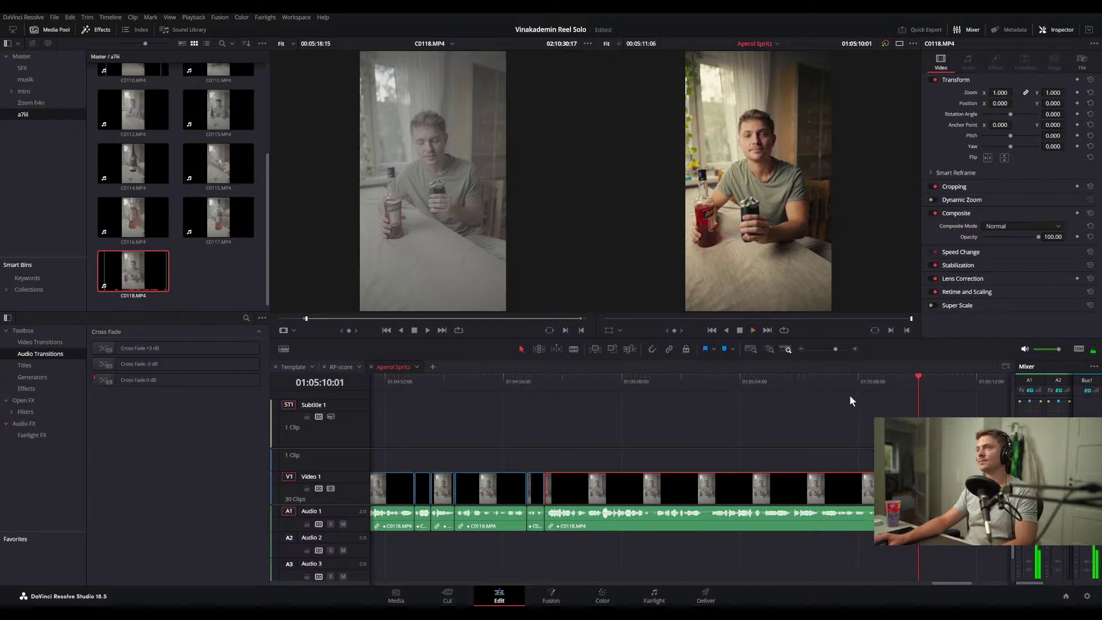
{"action": "key", "text": "ctrl+shift+]"}
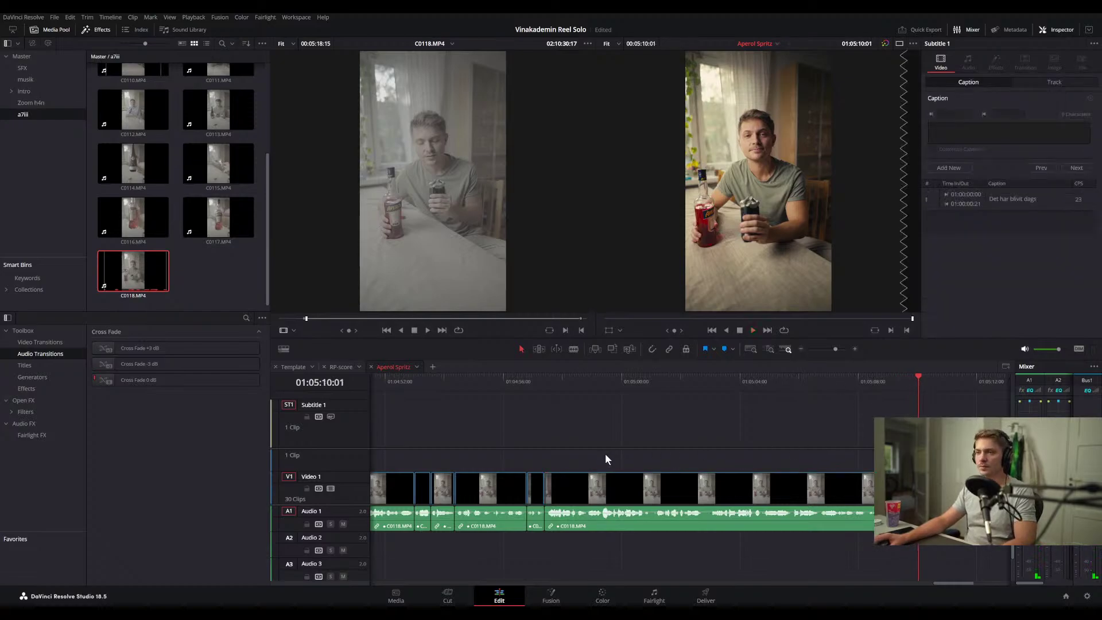
- Move the whole passage of C0118.MP4 pieces earlier on the timeline so it starts at about 01:00:35
{"action": "key", "text": "shift+z"}
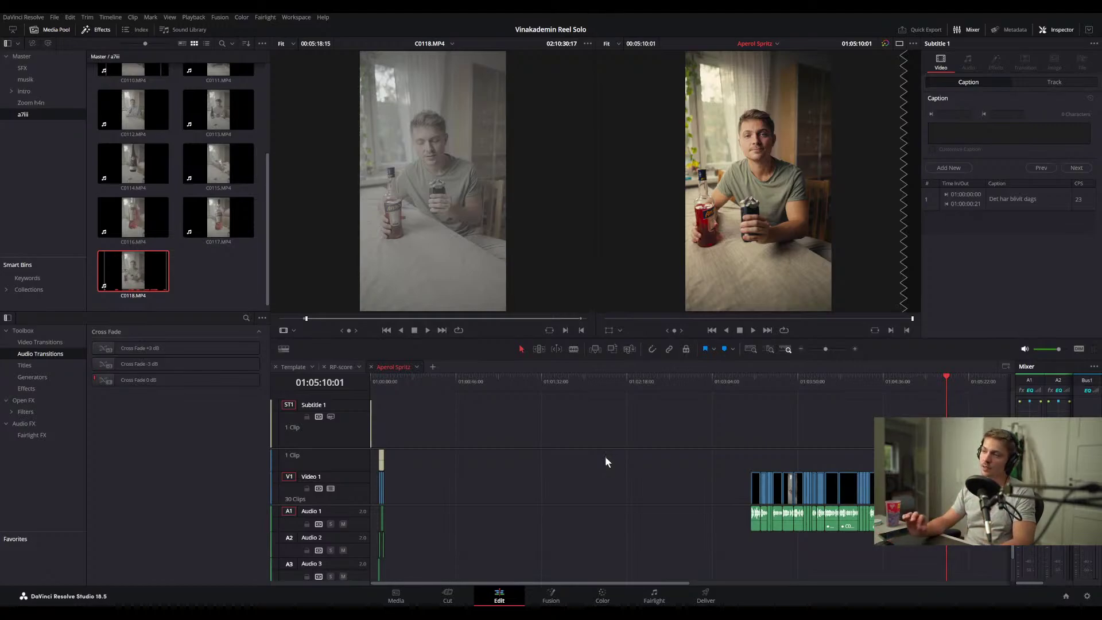
{"action": "left_click_drag", "start_coordinate": [702, 439], "coordinate": [876, 533]}
{"action": "left_click", "coordinate": [724, 426]}
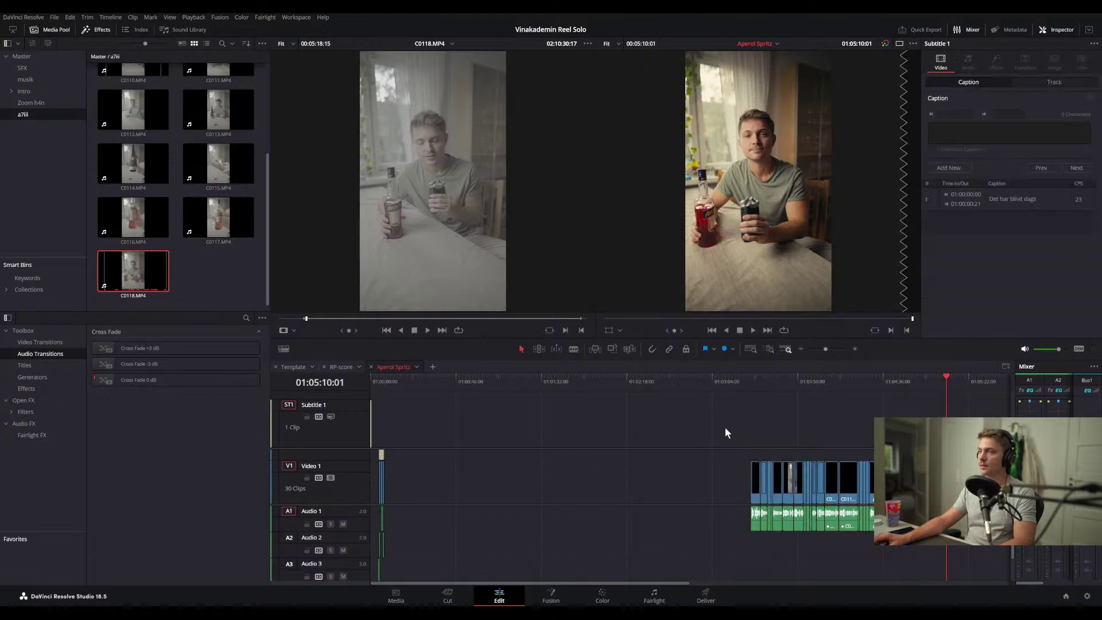
{"action": "left_click_drag", "start_coordinate": [698, 434], "coordinate": [875, 532]}
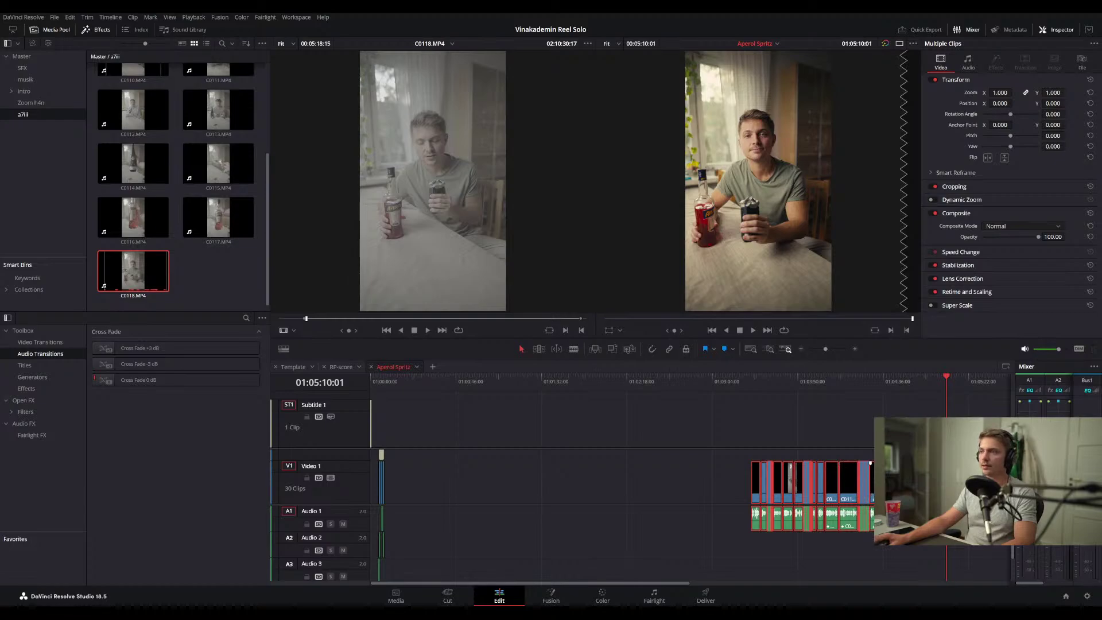
{"action": "left_click_drag", "start_coordinate": [875, 379], "coordinate": [750, 383]}
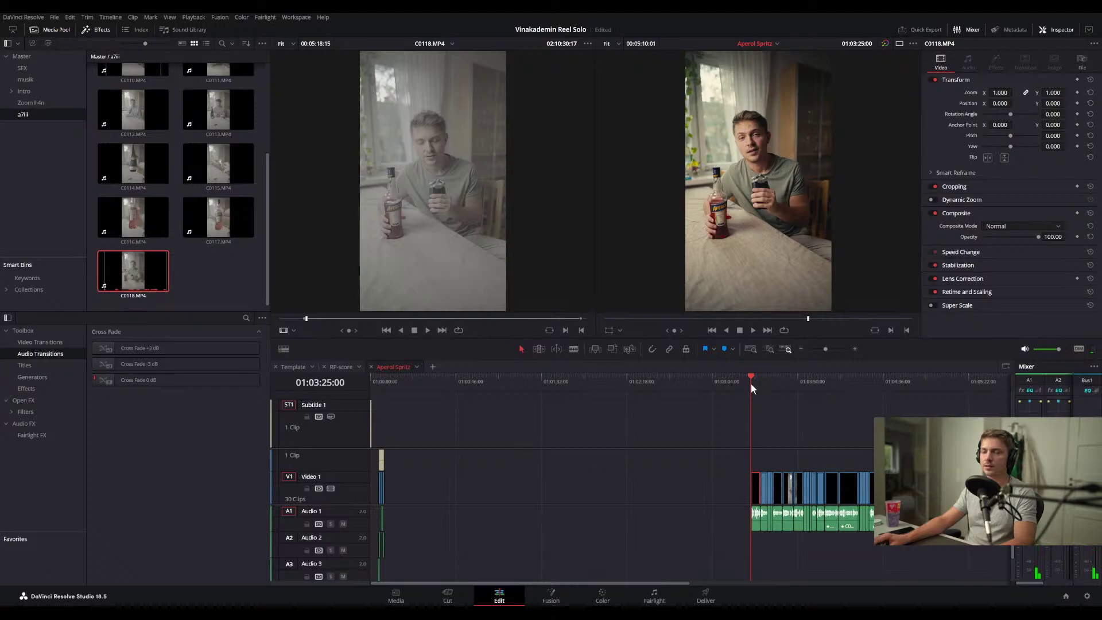
{"action": "left_click_drag", "start_coordinate": [751, 386], "coordinate": [944, 391]}
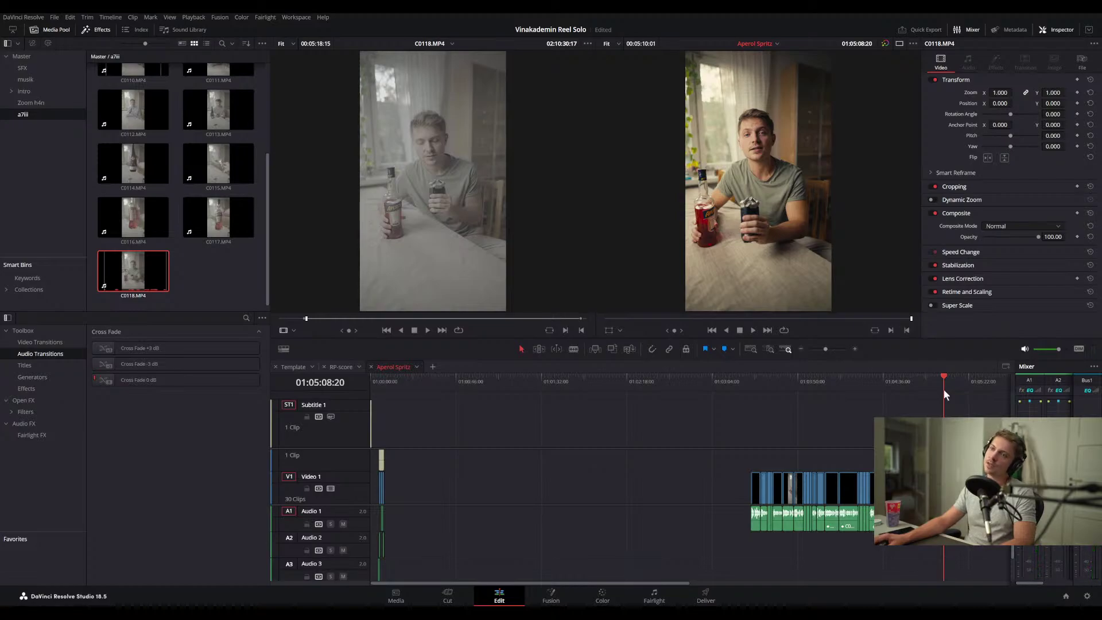
{"action": "mouse_move", "coordinate": [944, 389]}
{"action": "left_mouse_down"}
{"action": "mouse_move", "coordinate": [748, 397]}
{"action": "mouse_move", "coordinate": [958, 402]}
{"action": "mouse_move", "coordinate": [943, 401]}
{"action": "left_mouse_up"}
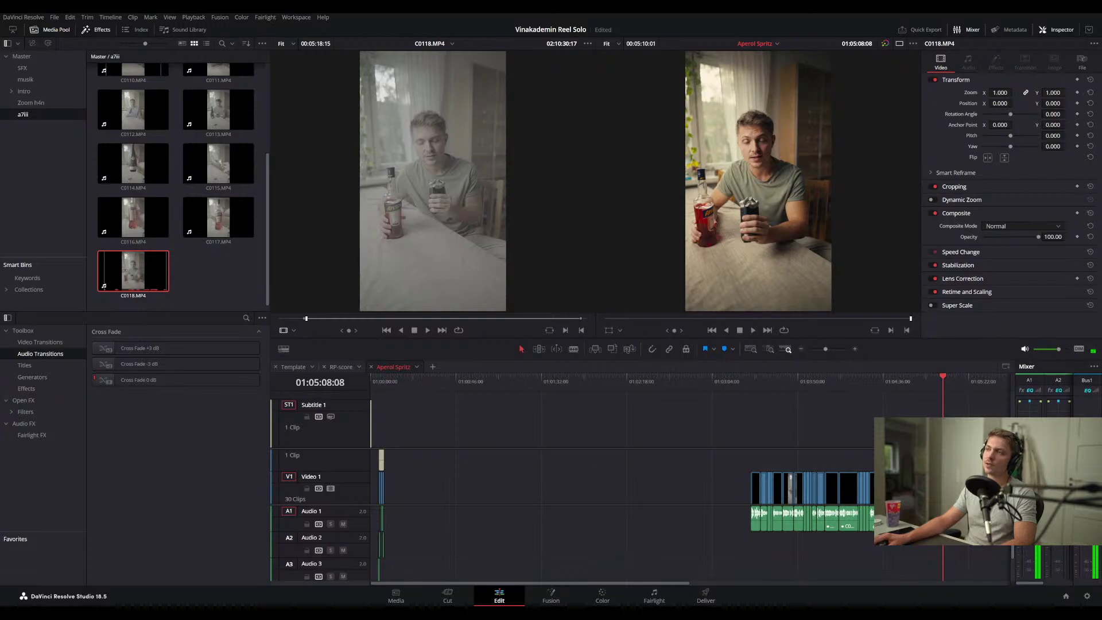
{"action": "left_click_drag", "start_coordinate": [696, 432], "coordinate": [555, 491]}
{"action": "left_click", "coordinate": [460, 384]}
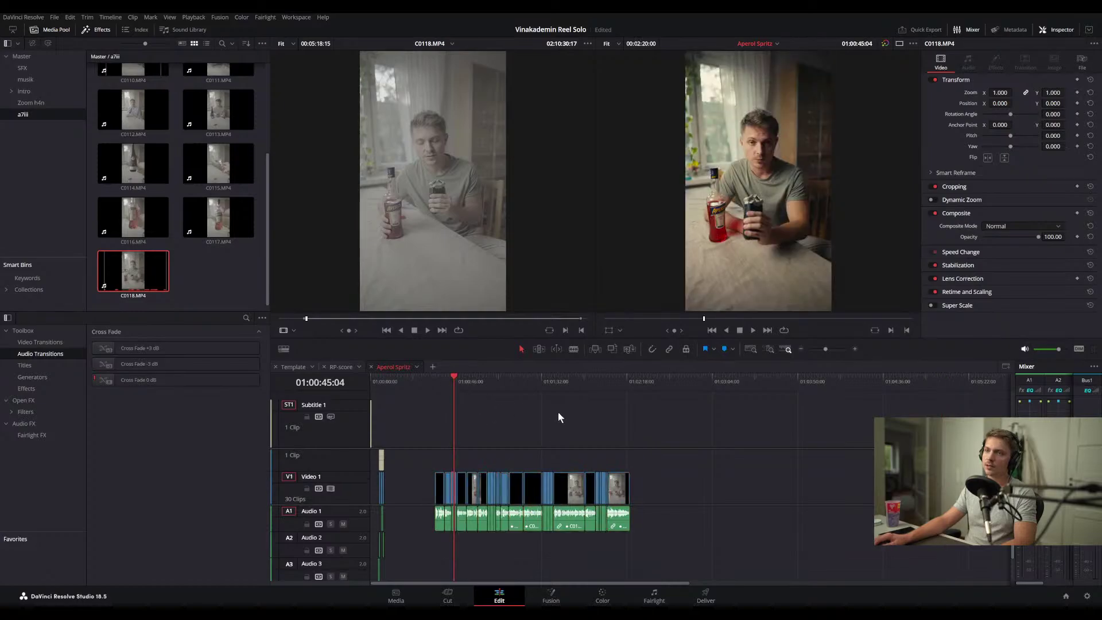
{"action": "scroll", "coordinate": [398, 480], "scroll_direction": "up", "scroll_amount": 2}
{"action": "scroll", "coordinate": [397, 481], "scroll_direction": "up", "scroll_amount": 1}
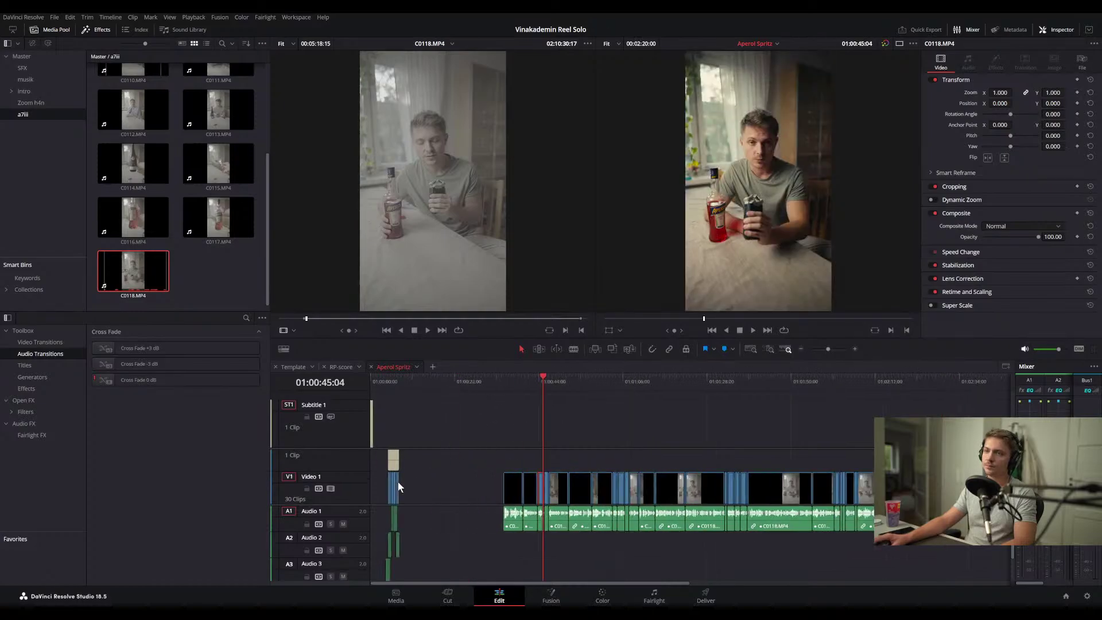
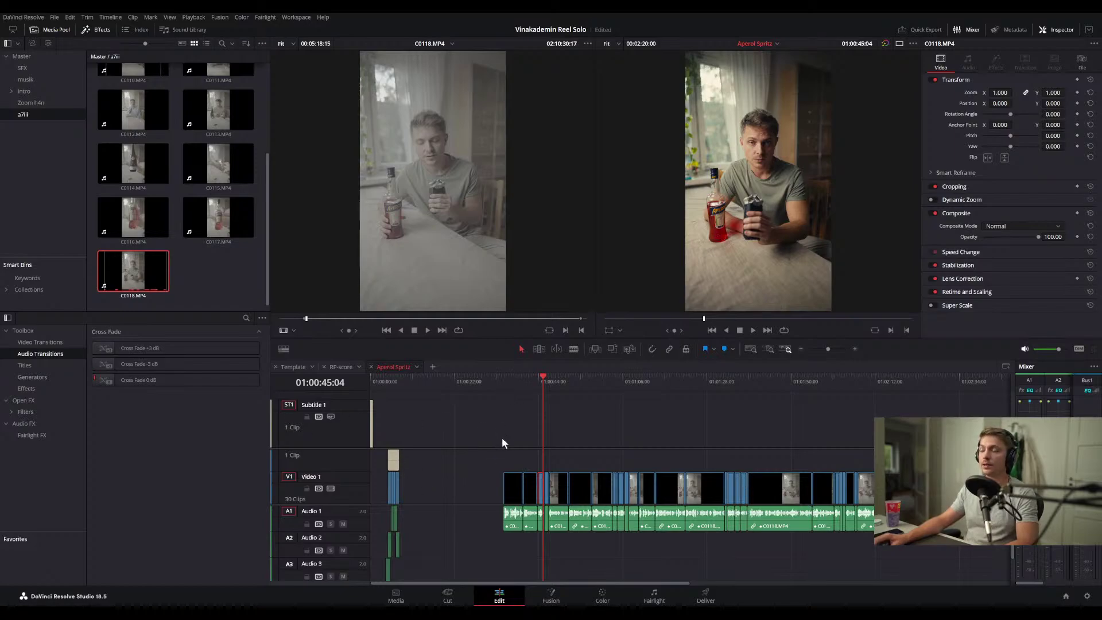
- Play the opening of the C0118.MP4 passage from 01:00:34:18 and lock the Audio 4 music track
{"action": "scroll", "coordinate": [502, 445], "scroll_direction": "up", "scroll_amount": 1}
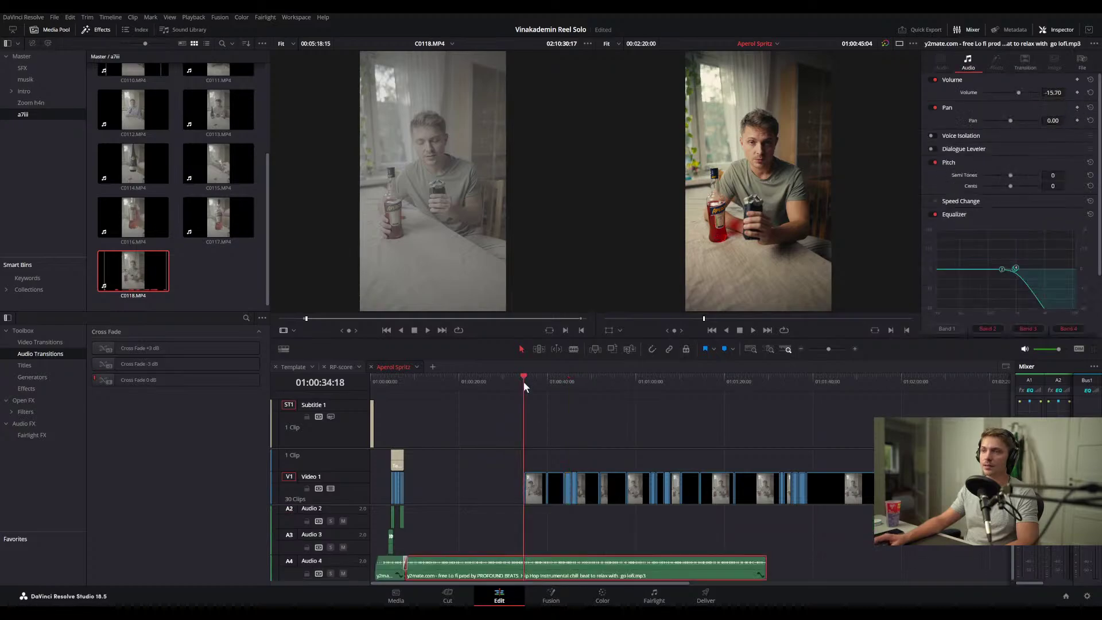
{"action": "left_click_drag", "start_coordinate": [522, 381], "coordinate": [523, 384]}
{"action": "scroll", "coordinate": [538, 502], "scroll_direction": "down", "scroll_amount": 1}
{"action": "scroll", "coordinate": [539, 510], "scroll_direction": "up", "scroll_amount": 2}
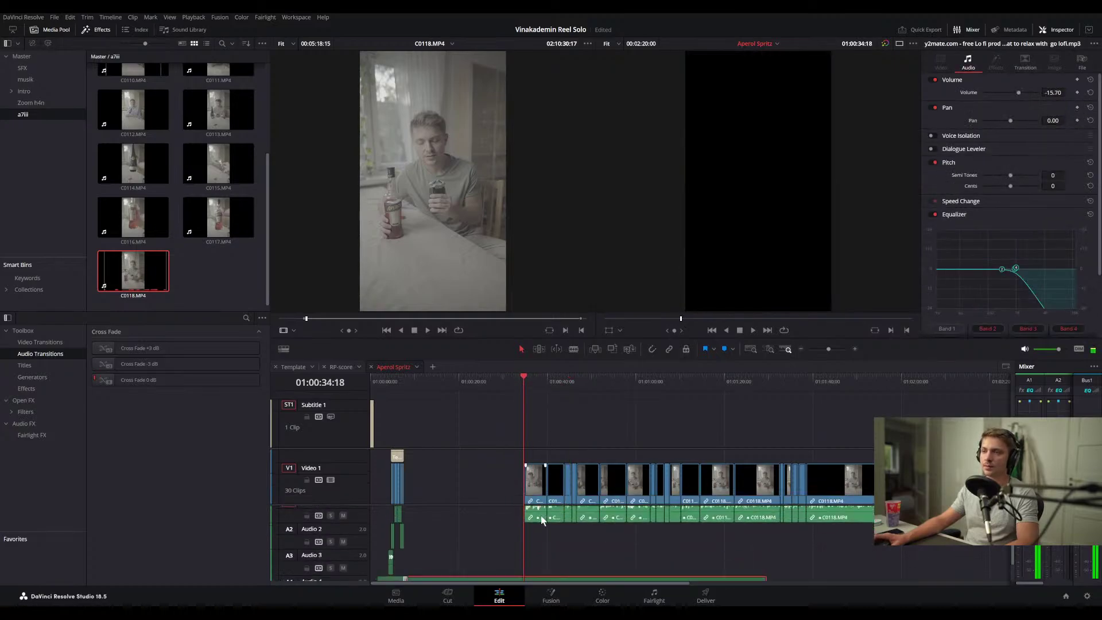
{"action": "key", "text": "space"}
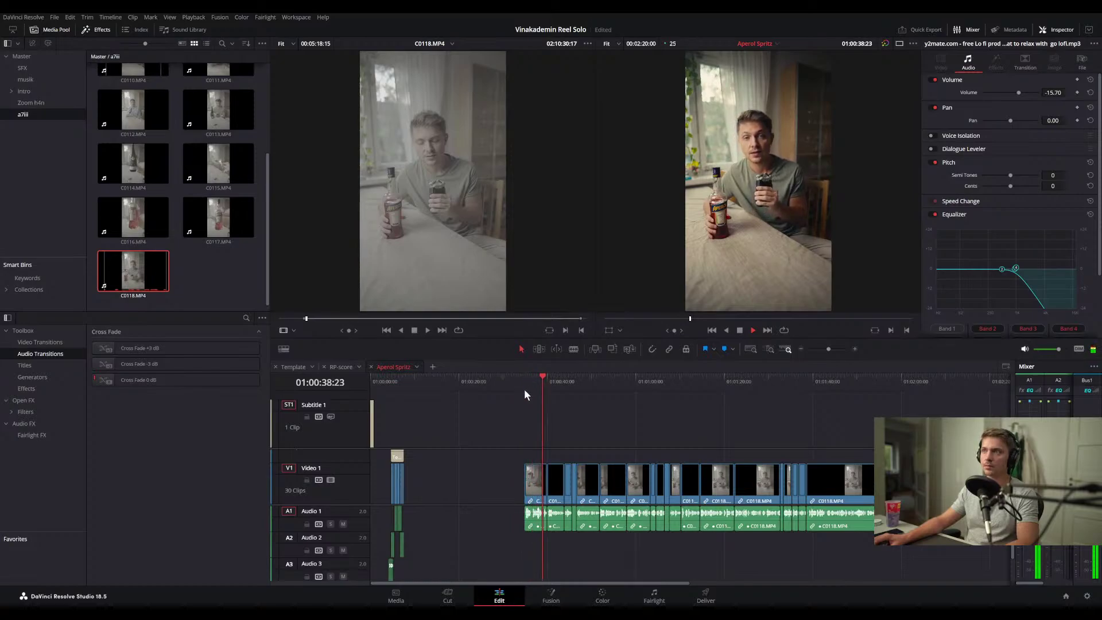
{"action": "left_click", "coordinate": [532, 377]}
{"action": "scroll", "coordinate": [615, 495], "scroll_direction": "up", "scroll_amount": 1}
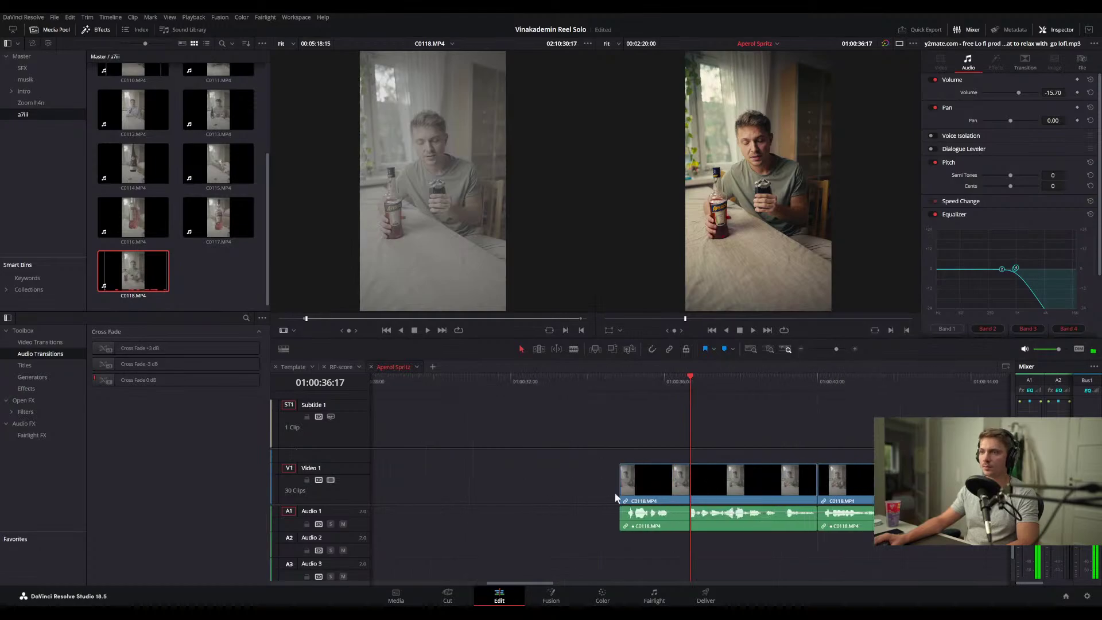
{"action": "left_click_drag", "start_coordinate": [685, 388], "coordinate": [627, 380]}
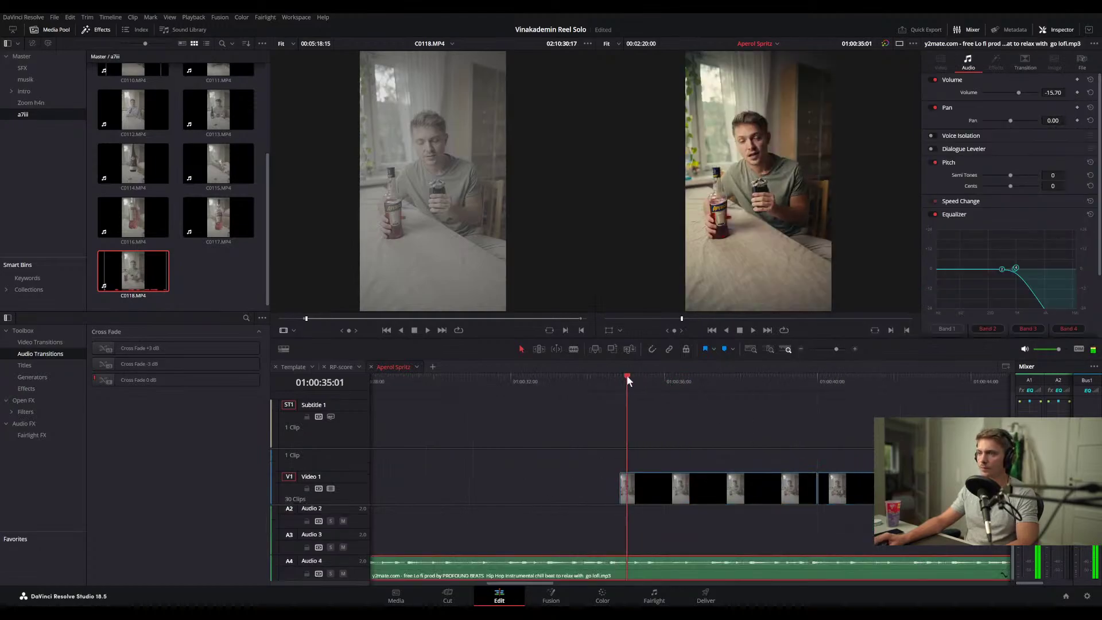
{"action": "left_click", "coordinate": [306, 573]}
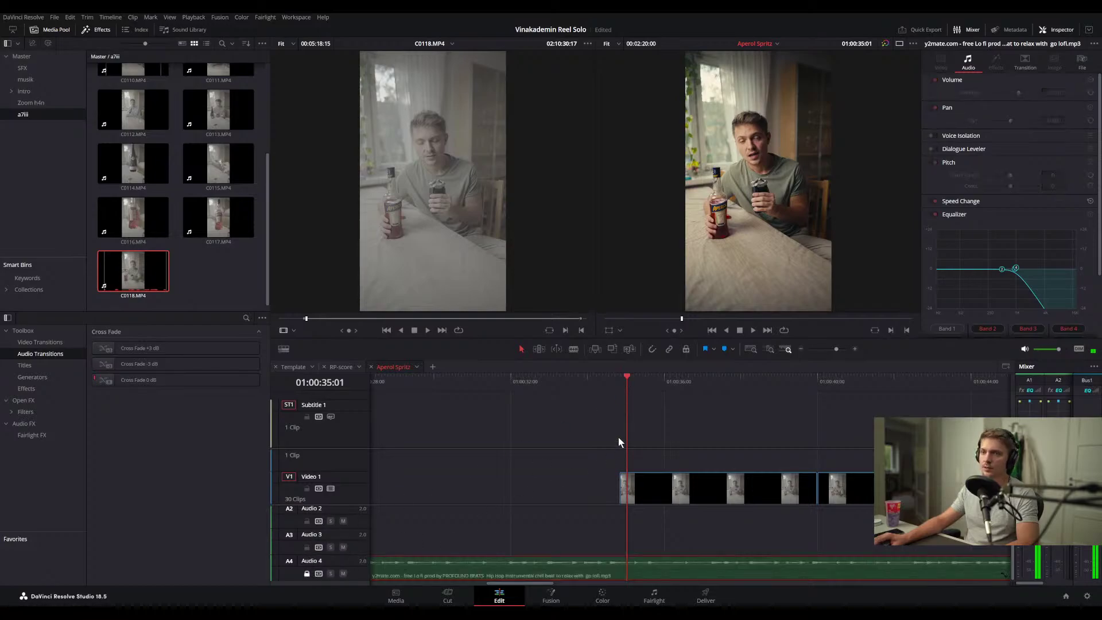
- Ripple-trim 4 frames off the start of the first C0118.MP4 piece in the passage
{"action": "scroll", "coordinate": [640, 514], "scroll_direction": "up", "scroll_amount": 1}
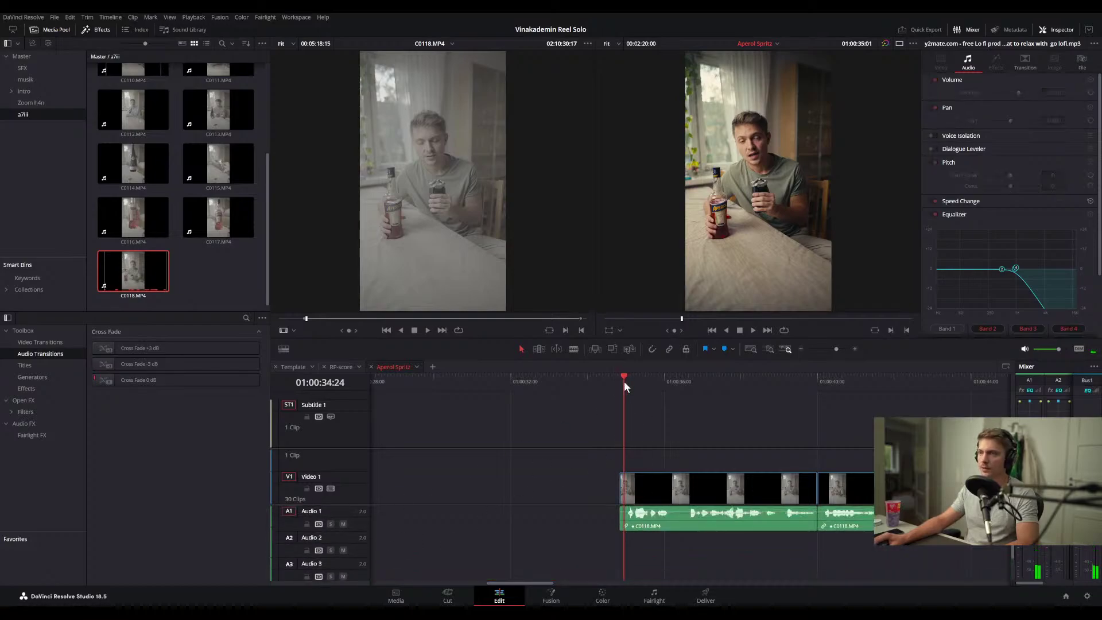
{"action": "key", "text": "Left"}
{"action": "left_click", "coordinate": [660, 439]}
{"action": "key", "text": "ctrl+shift+bracketleft"}
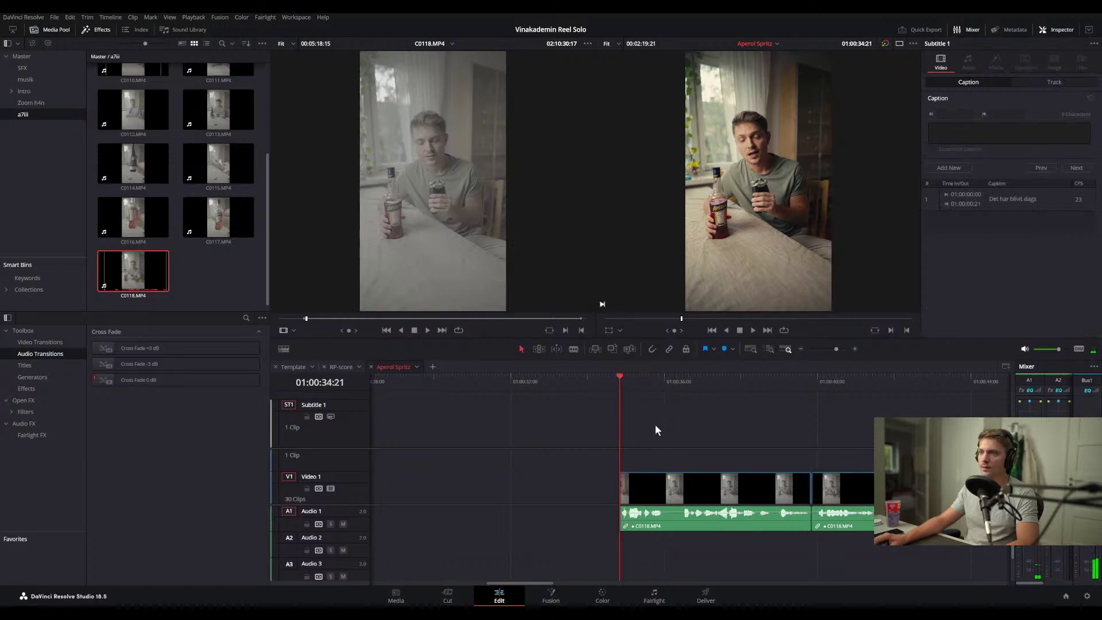
- Play the opening of the trimmed first piece and split C0118.MP4 at 01:00:36:00
{"action": "key", "text": "space"}
{"action": "key", "text": "space"}
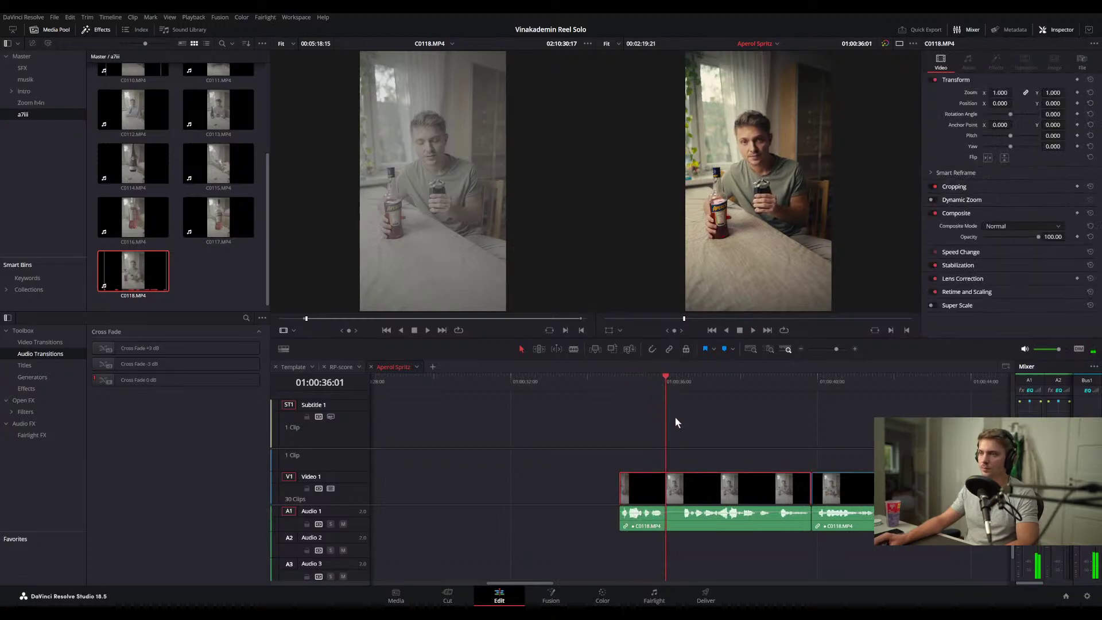
{"action": "left_click", "coordinate": [663, 379]}
{"action": "left_click", "coordinate": [693, 433]}
{"action": "key", "text": "ctrl+b"}
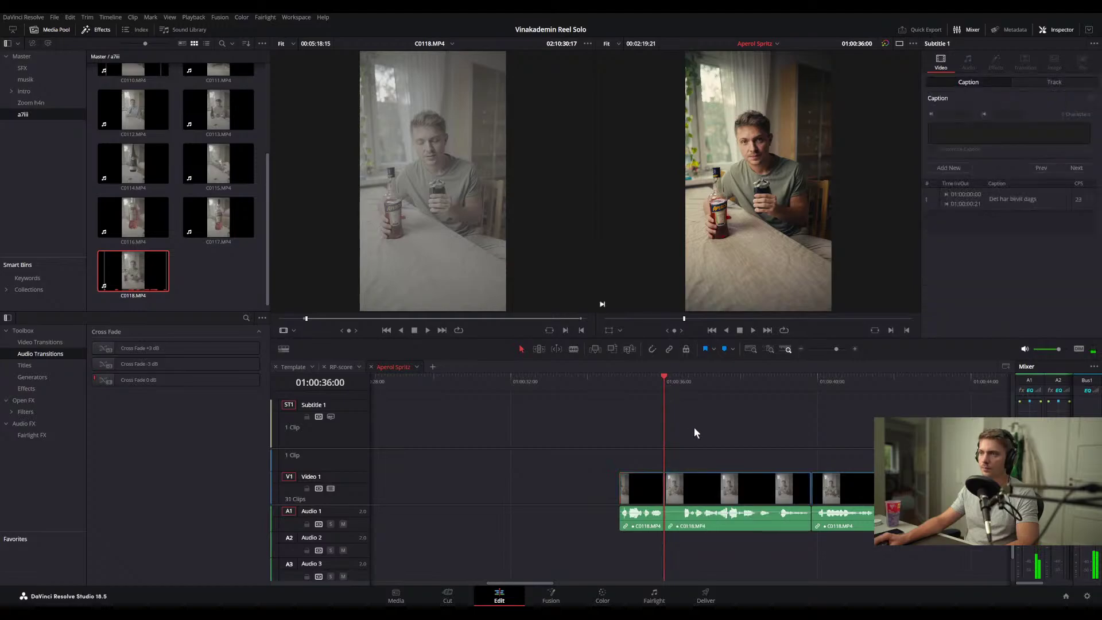
- Play the piece after 01:00:36:00 and ripple-trim its start up to 01:00:36:20
{"action": "key", "text": "shift+v"}
{"action": "key", "text": "space"}
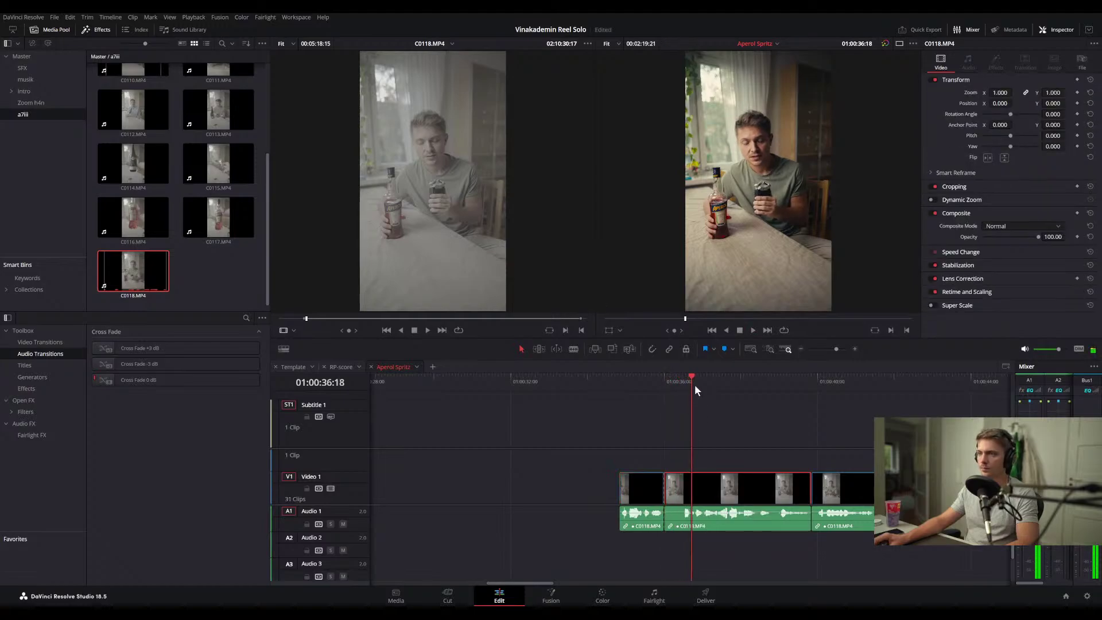
{"action": "key", "text": "space"}
{"action": "key", "text": "space"}
{"action": "left_click_drag", "start_coordinate": [700, 378], "coordinate": [693, 379]}
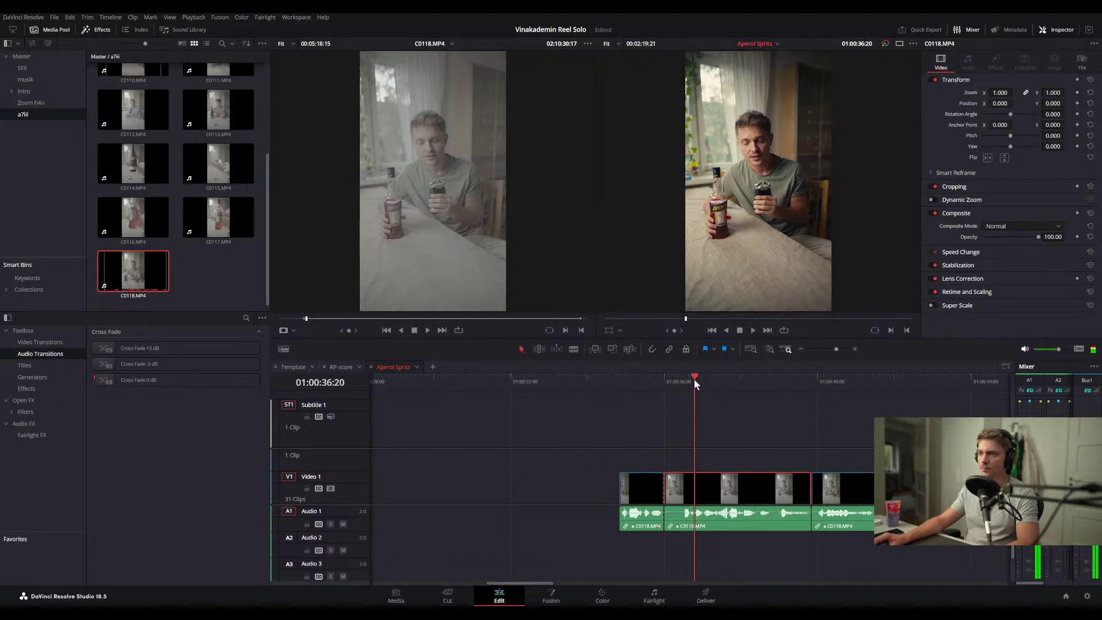
{"action": "key", "text": "ctrl+shift+["}
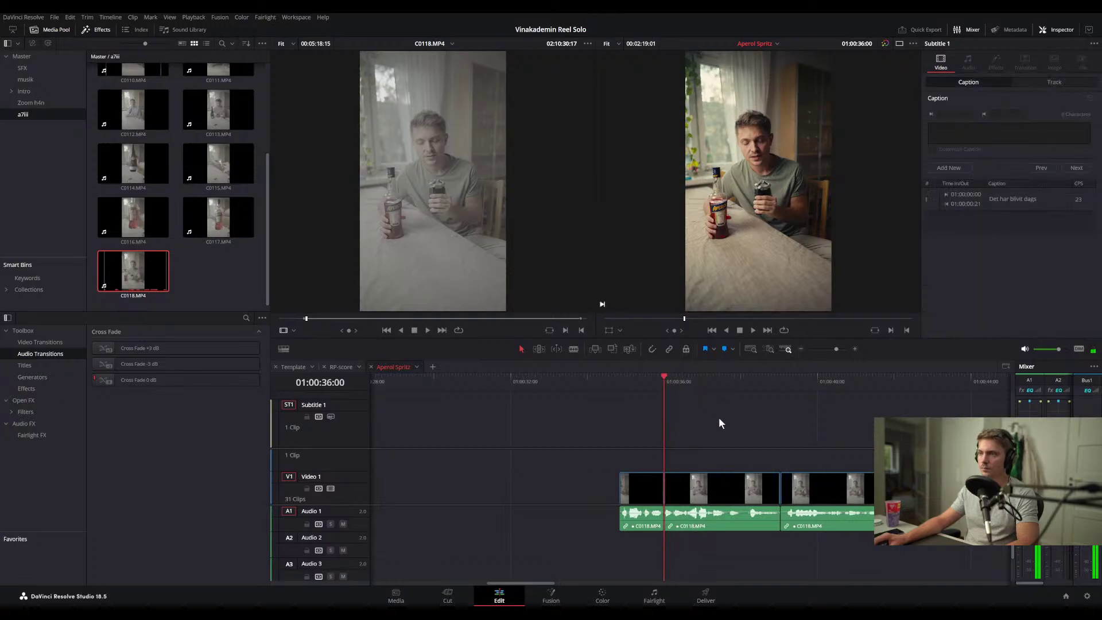
- Play across the new join and move the first two C0118.MP4 pieces to the start of the timeline, before the intro clips
{"action": "key", "text": "space"}
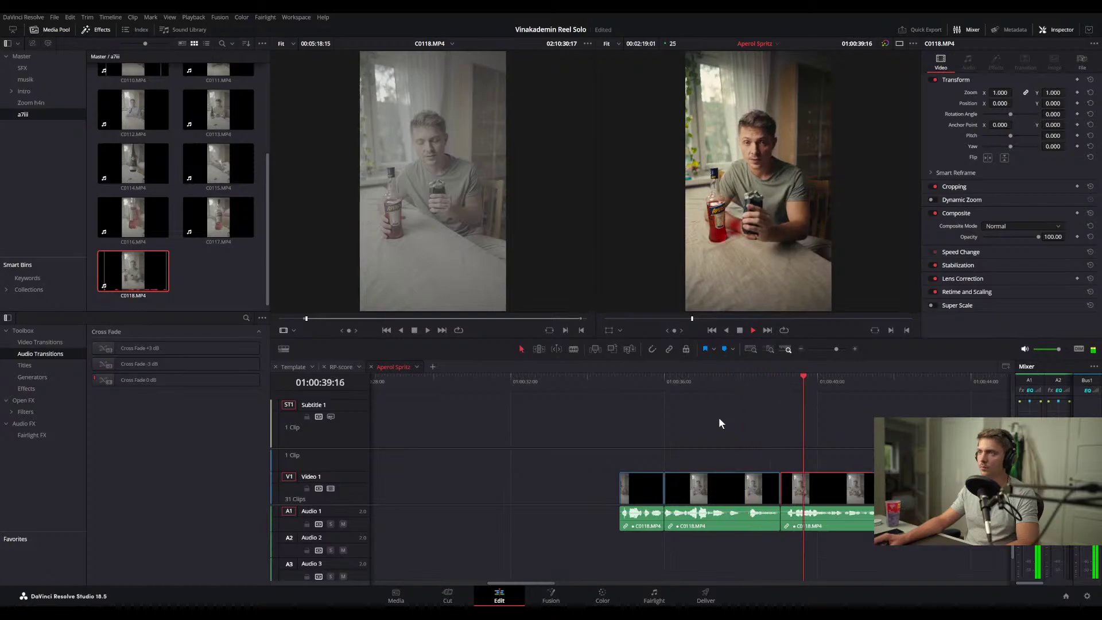
{"action": "key", "text": "ctrl+a"}
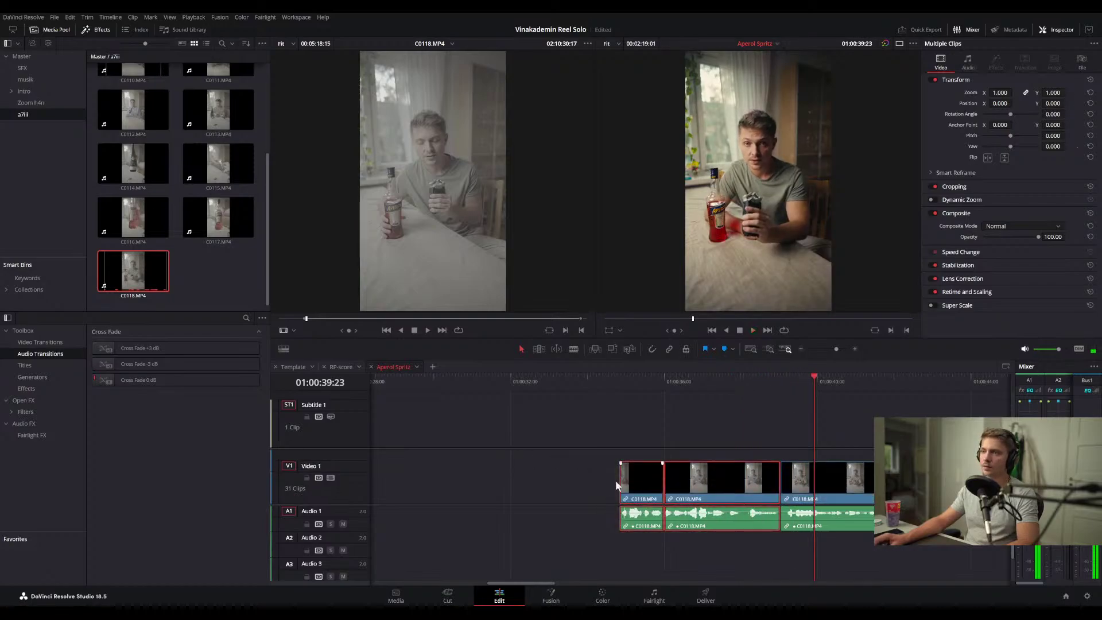
{"action": "key", "text": "shift+z"}
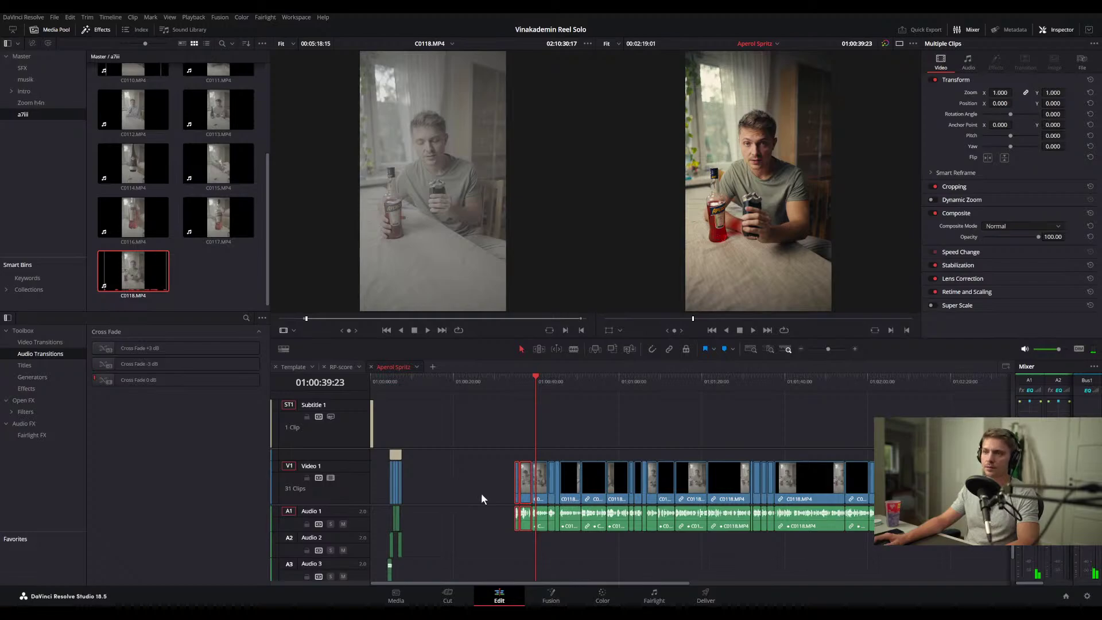
{"action": "left_click_drag", "start_coordinate": [525, 485], "coordinate": [367, 484]}
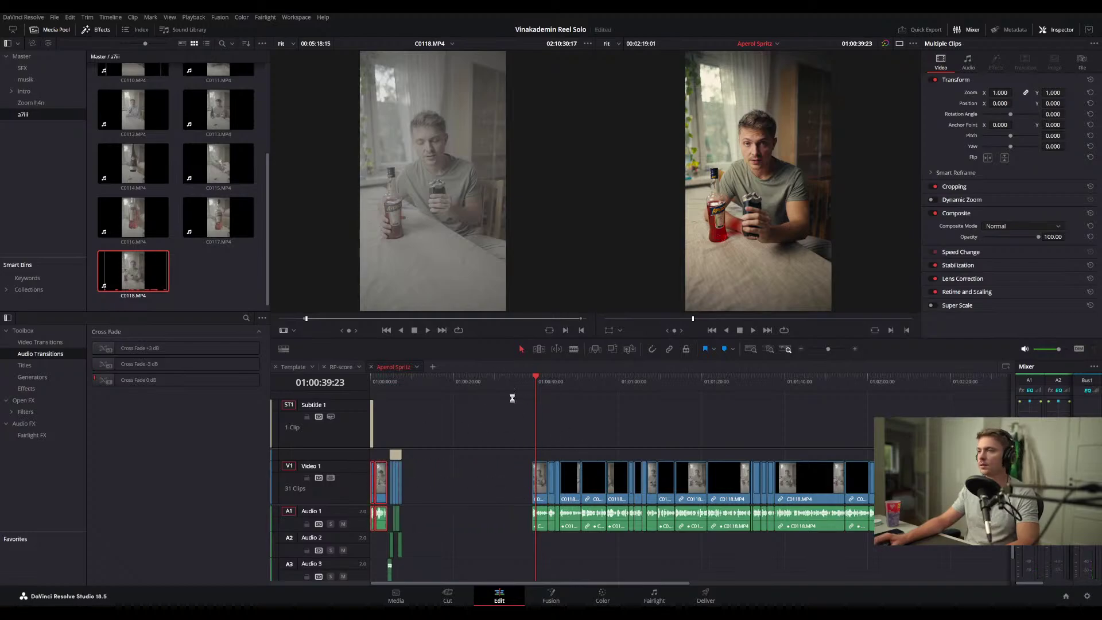
- Move all the remaining C0118.MP4 pieces about 25 seconds earlier, to start at about 01:00:14
{"action": "left_click_drag", "start_coordinate": [505, 405], "coordinate": [965, 568]}
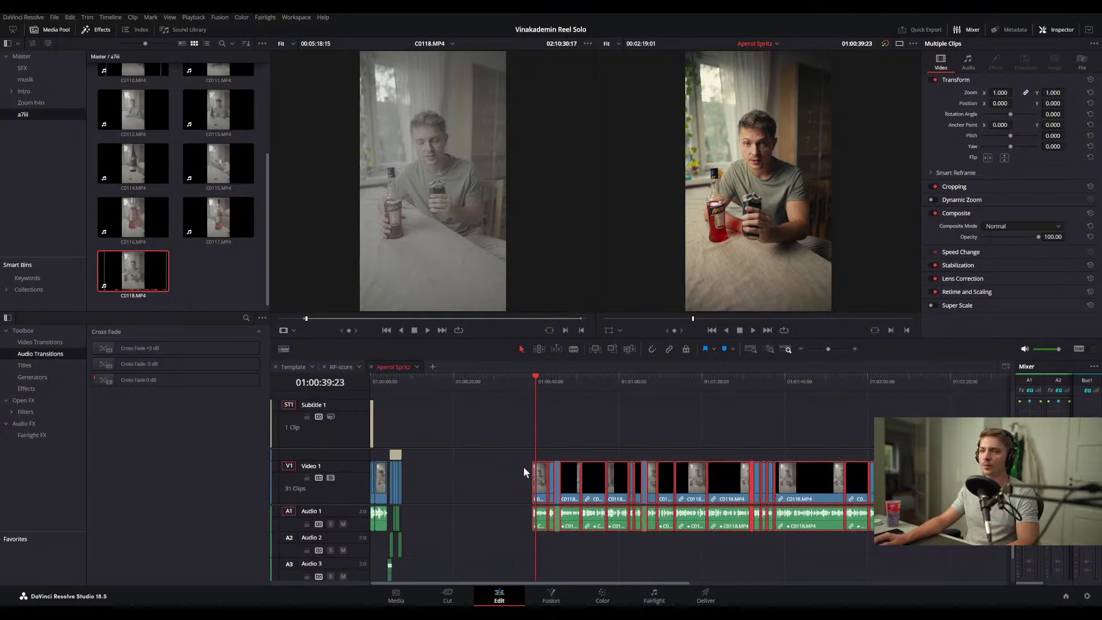
{"action": "left_click_drag", "start_coordinate": [594, 488], "coordinate": [490, 489]}
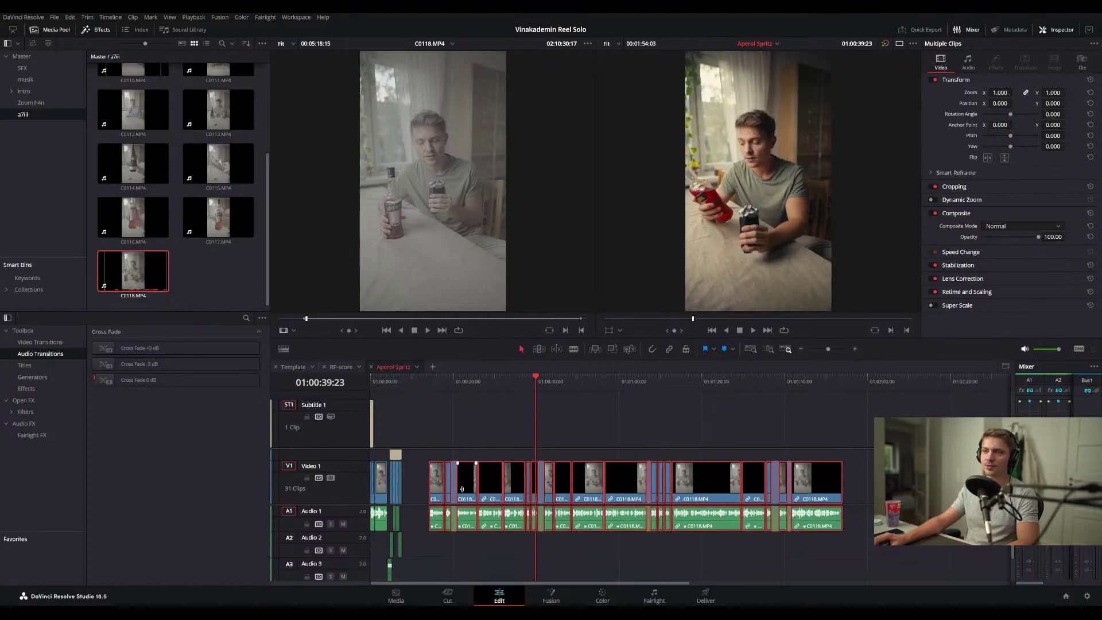
- Examine the opening of the timeline: the first subtitle, the gap before the intro clips, and the audio tracks beneath them
{"action": "left_click", "coordinate": [387, 380]}
{"action": "scroll", "coordinate": [439, 485], "scroll_direction": "up", "scroll_amount": 5}
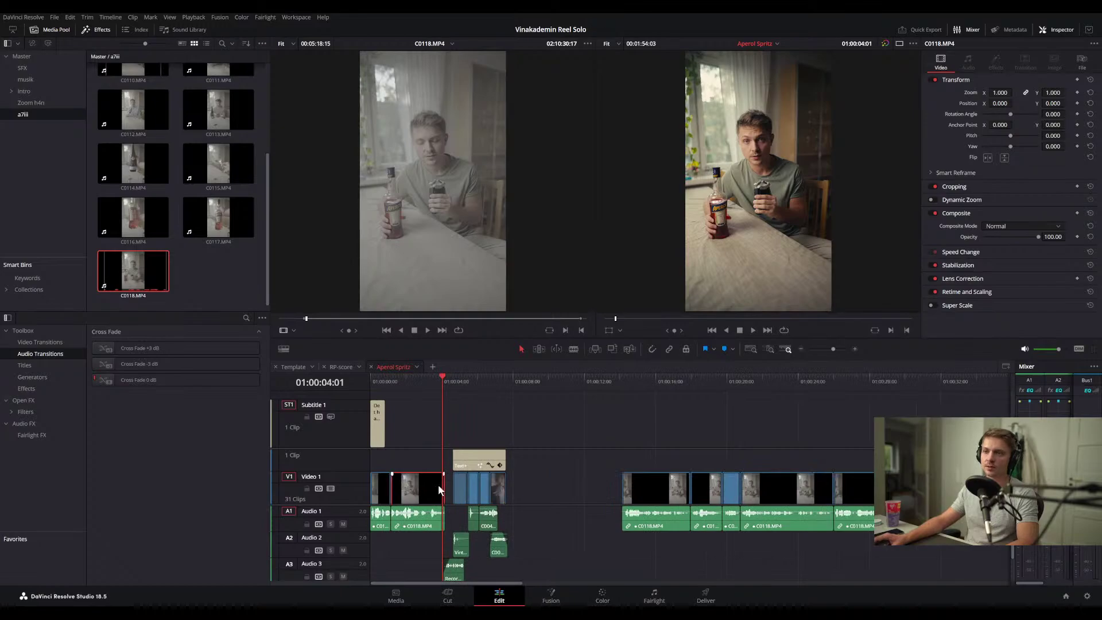
{"action": "scroll", "coordinate": [435, 556], "scroll_direction": "down", "scroll_amount": 2}
{"action": "scroll", "coordinate": [436, 556], "scroll_direction": "up", "scroll_amount": 2}
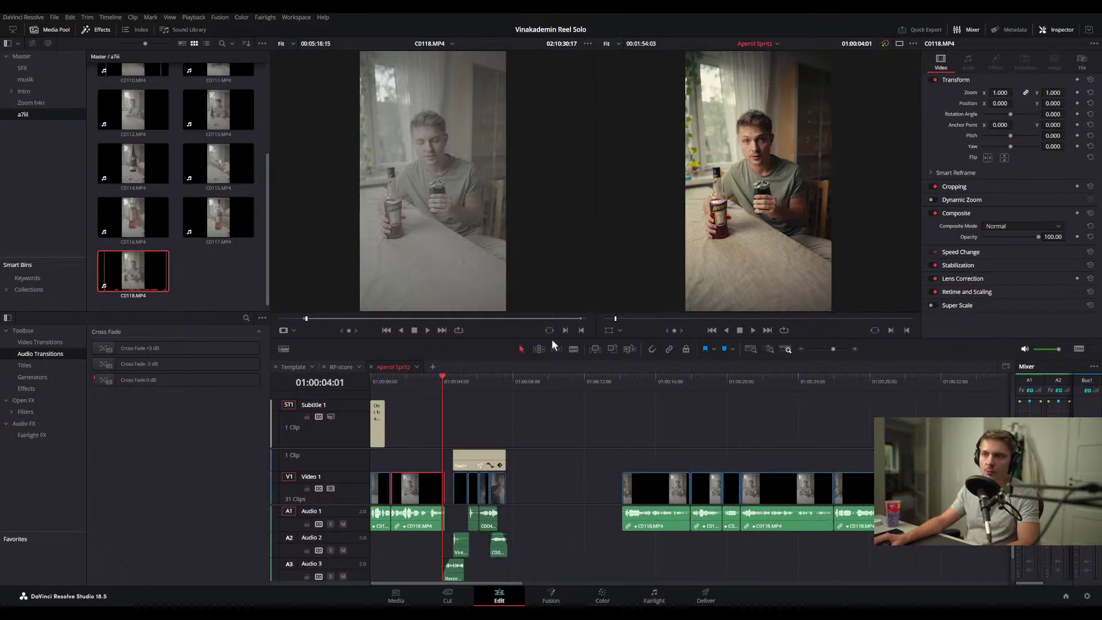
{"action": "left_click", "coordinate": [380, 423]}
{"action": "scroll", "coordinate": [535, 531], "scroll_direction": "down", "scroll_amount": 2}
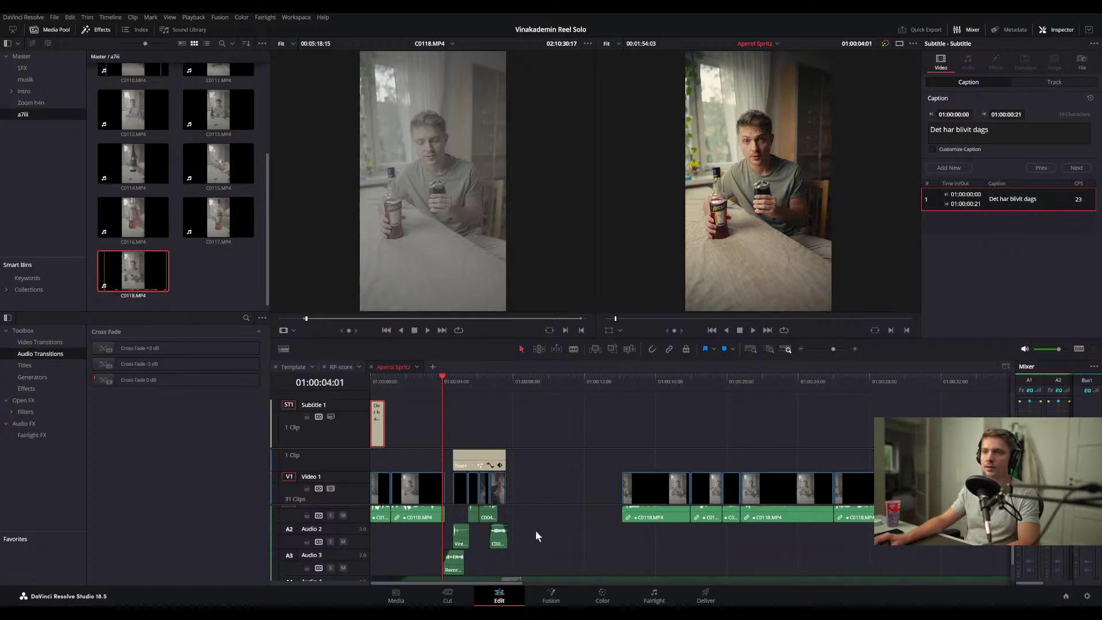
{"action": "scroll", "coordinate": [536, 530], "scroll_direction": "up", "scroll_amount": 2}
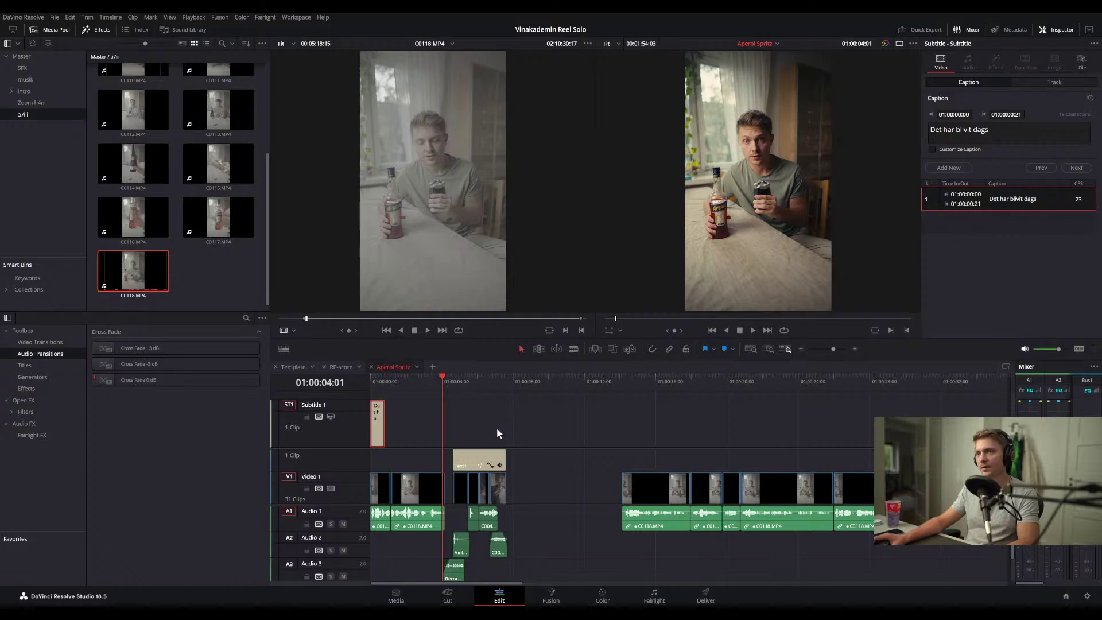
{"action": "scroll", "coordinate": [482, 474], "scroll_direction": "up", "scroll_amount": 2}
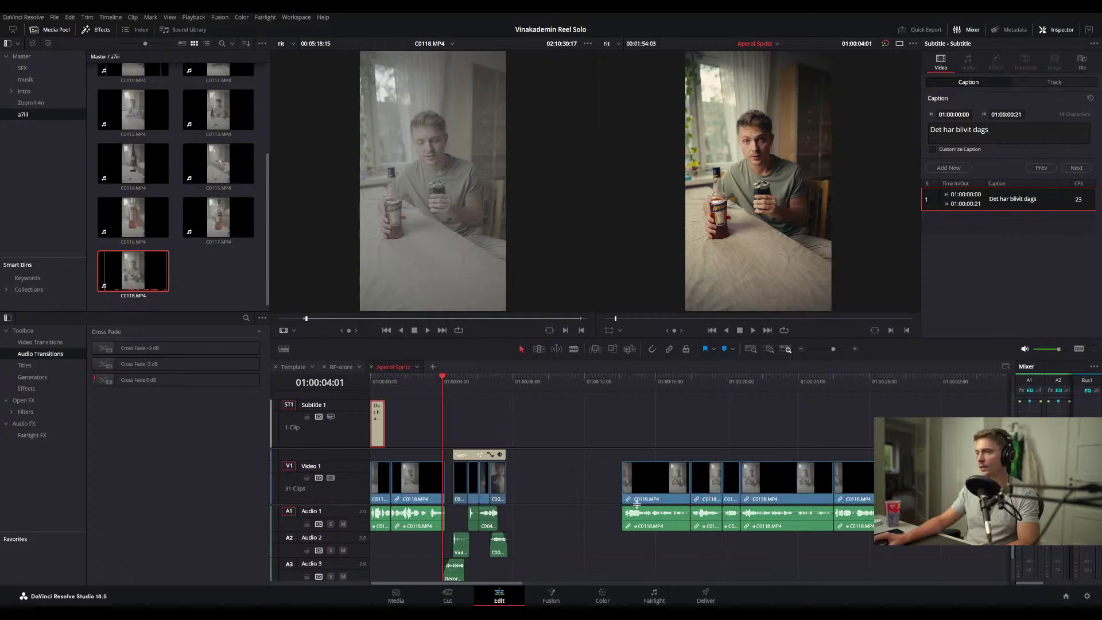
{"action": "scroll", "coordinate": [499, 553], "scroll_direction": "down", "scroll_amount": 2}
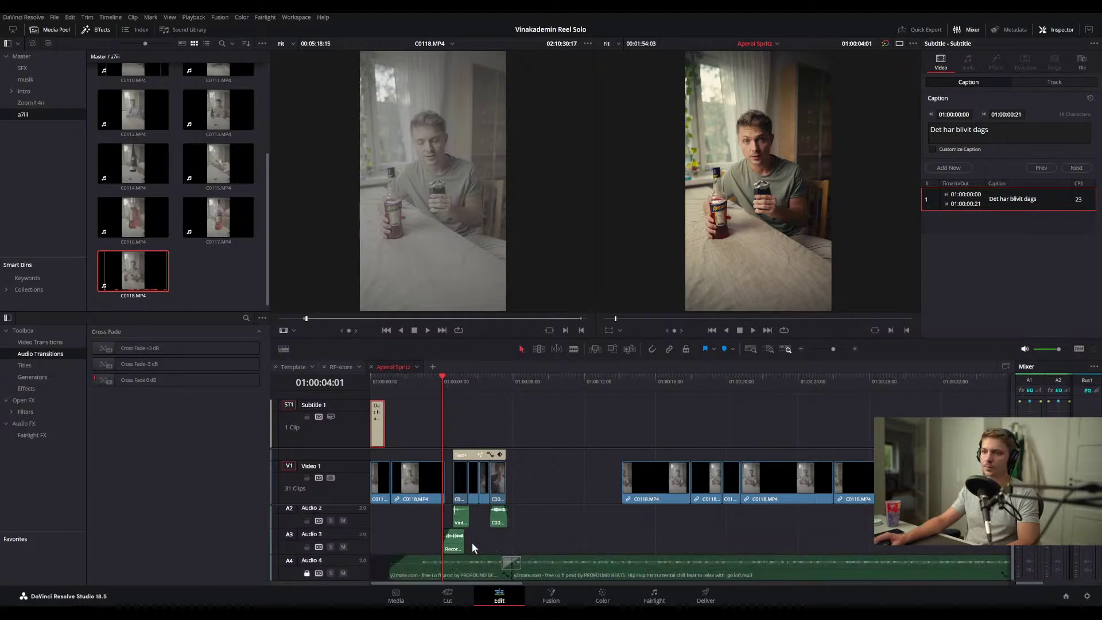
- Move the intro clips with their title, adjustment clip and sound effects earlier, to start at 01:00:04:05 directly after the second C0118.MP4 piece
{"action": "left_click_drag", "start_coordinate": [520, 544], "coordinate": [453, 436]}
{"action": "scroll", "coordinate": [465, 462], "scroll_direction": "up", "scroll_amount": 2}
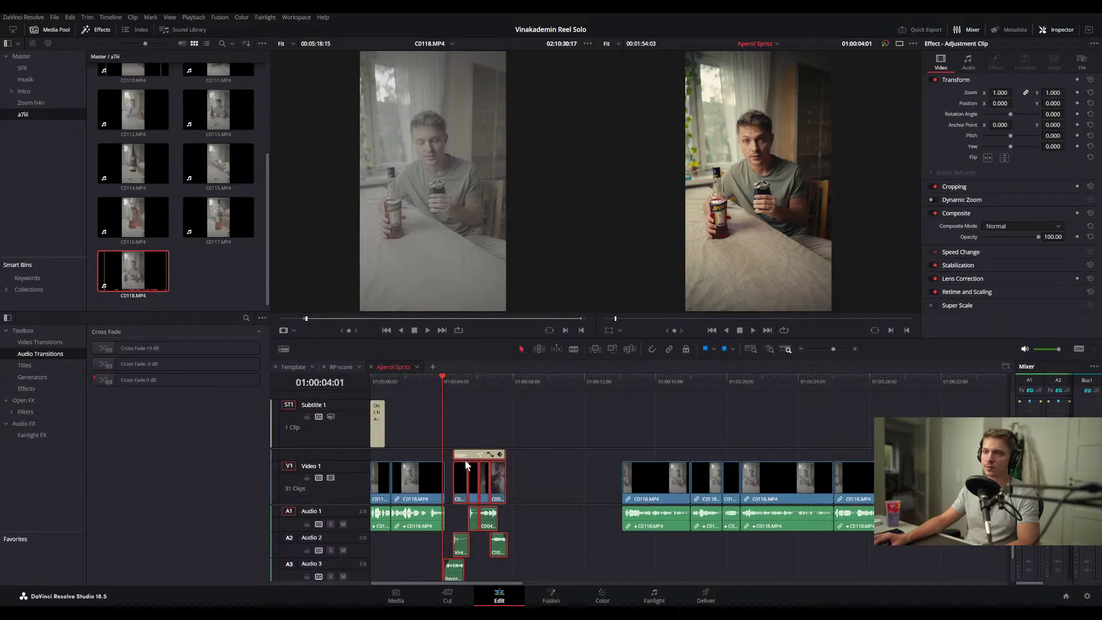
{"action": "left_click_drag", "start_coordinate": [474, 477], "coordinate": [460, 474]}
{"action": "scroll", "coordinate": [434, 475], "scroll_direction": "up", "scroll_amount": 8}
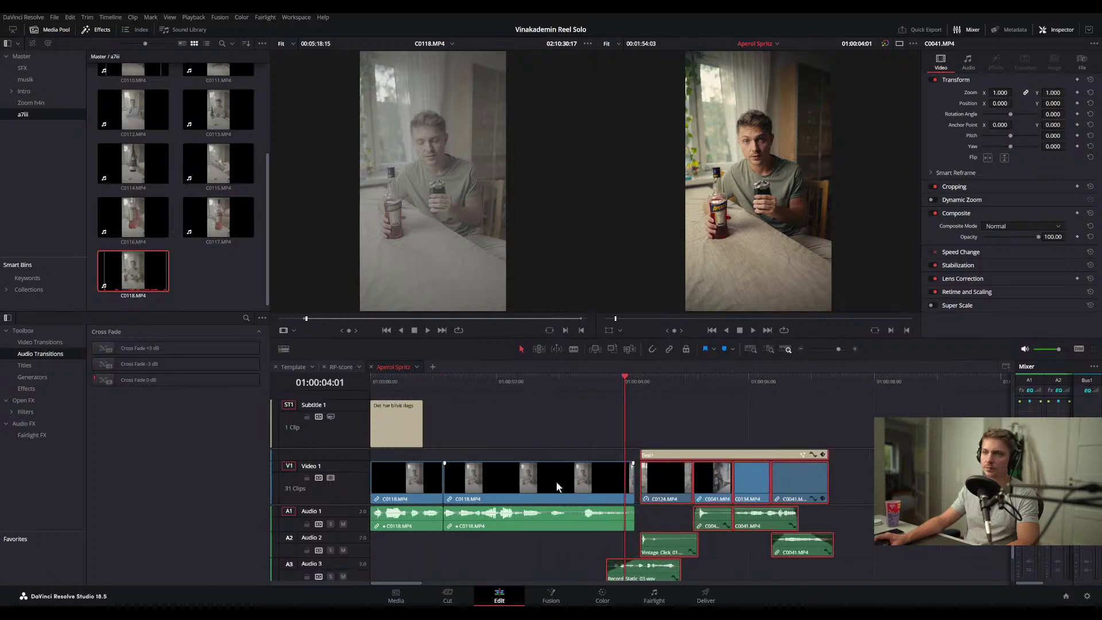
{"action": "key", "text": "n"}
{"action": "left_click_drag", "start_coordinate": [720, 478], "coordinate": [708, 474]}
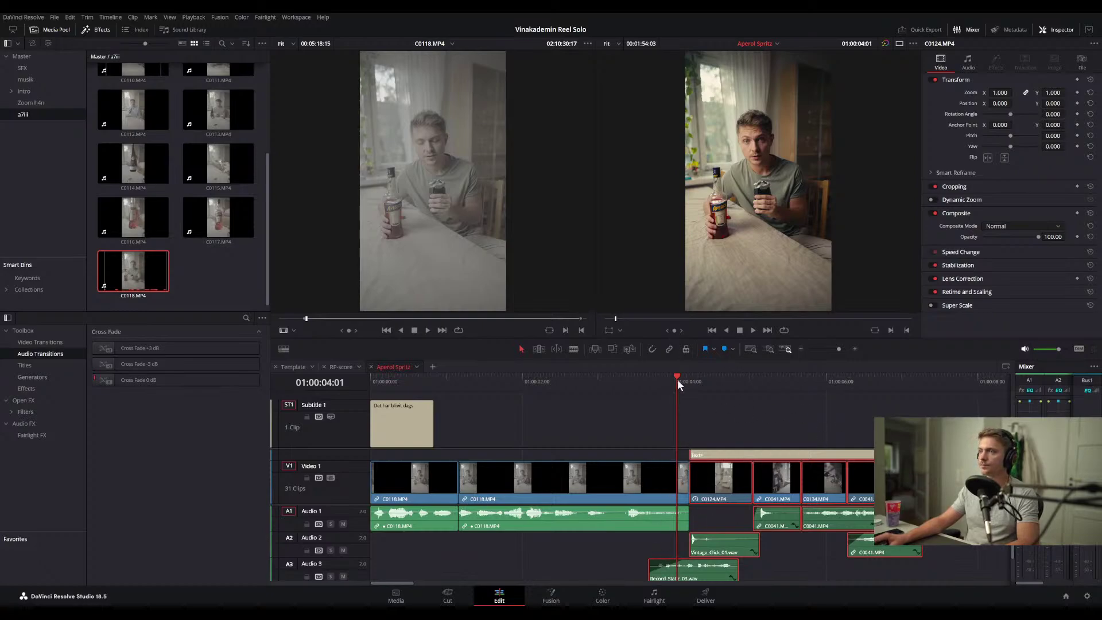
- Play the intro section from its new start at 01:00:04:05
{"action": "left_click_drag", "start_coordinate": [706, 384], "coordinate": [690, 385]}
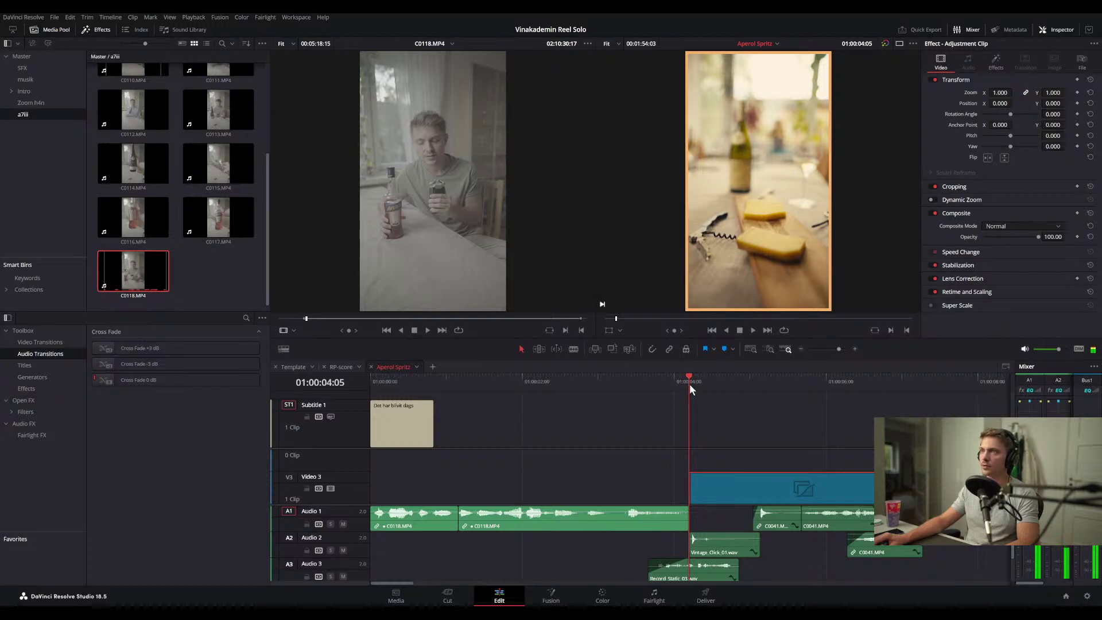
{"action": "key", "text": "space"}
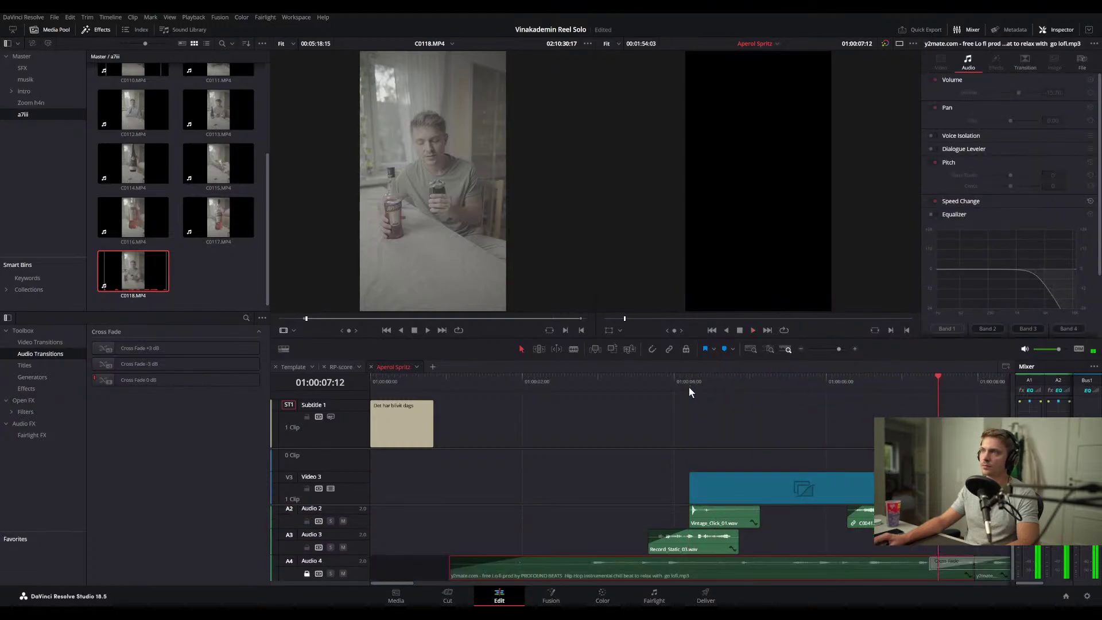
{"action": "left_click", "coordinate": [689, 387]}
- Replace the intro title's text with "Aperol" and "Spritz" on two lines, viewing it at 01:00:04:17
{"action": "left_click", "coordinate": [726, 385]}
{"action": "scroll", "coordinate": [720, 457], "scroll_direction": "down", "scroll_amount": 2}
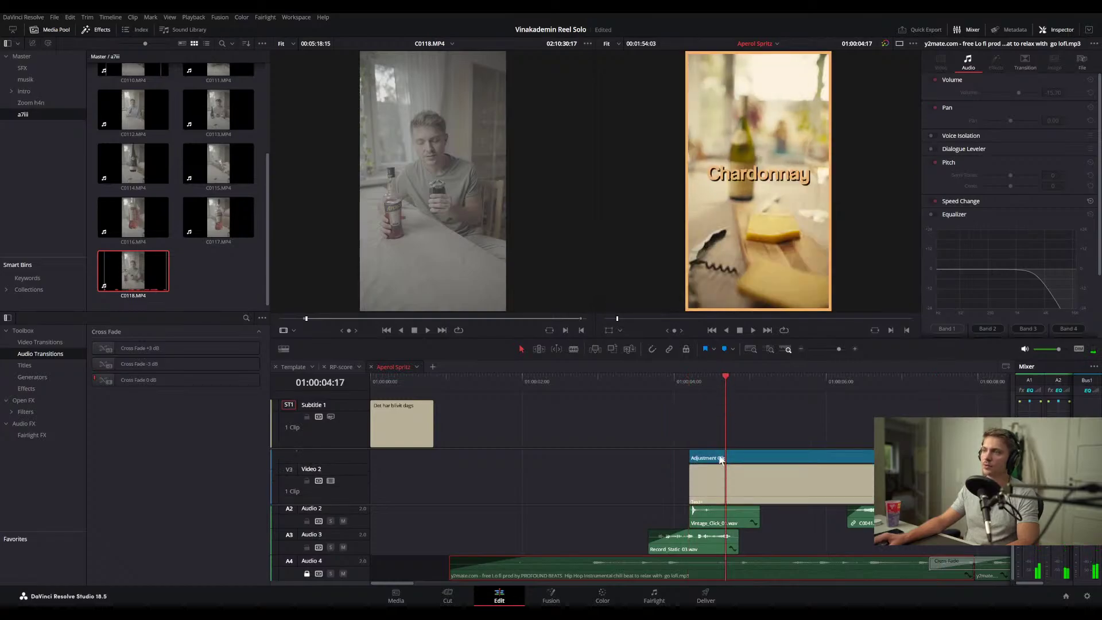
{"action": "scroll", "coordinate": [721, 459], "scroll_direction": "down", "scroll_amount": 1}
{"action": "left_click", "coordinate": [724, 455]}
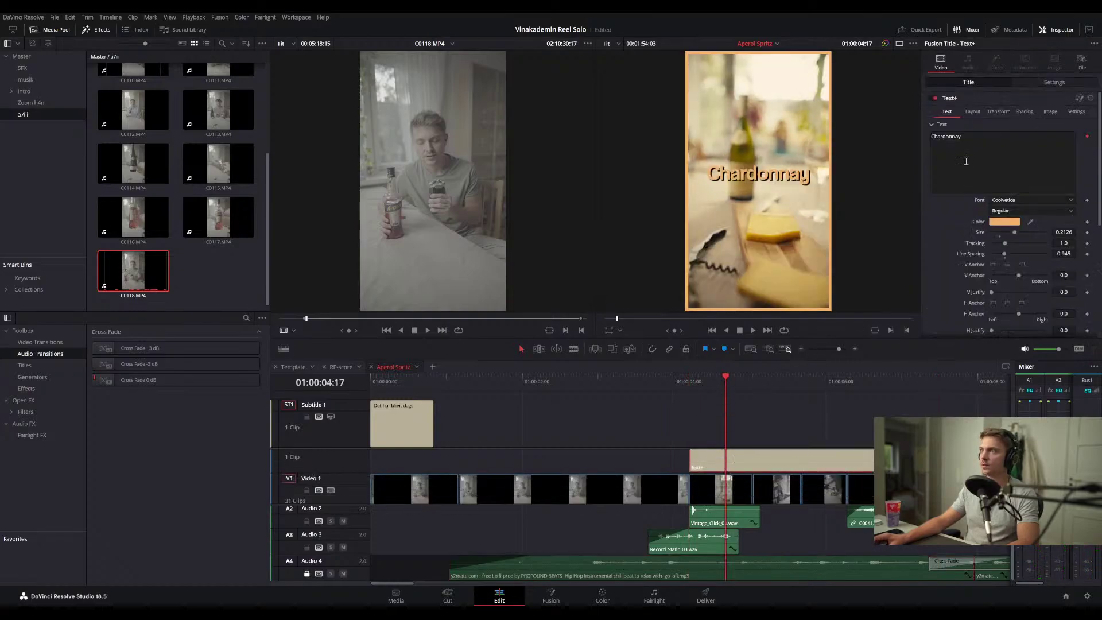
{"action": "double_click", "coordinate": [969, 138]}
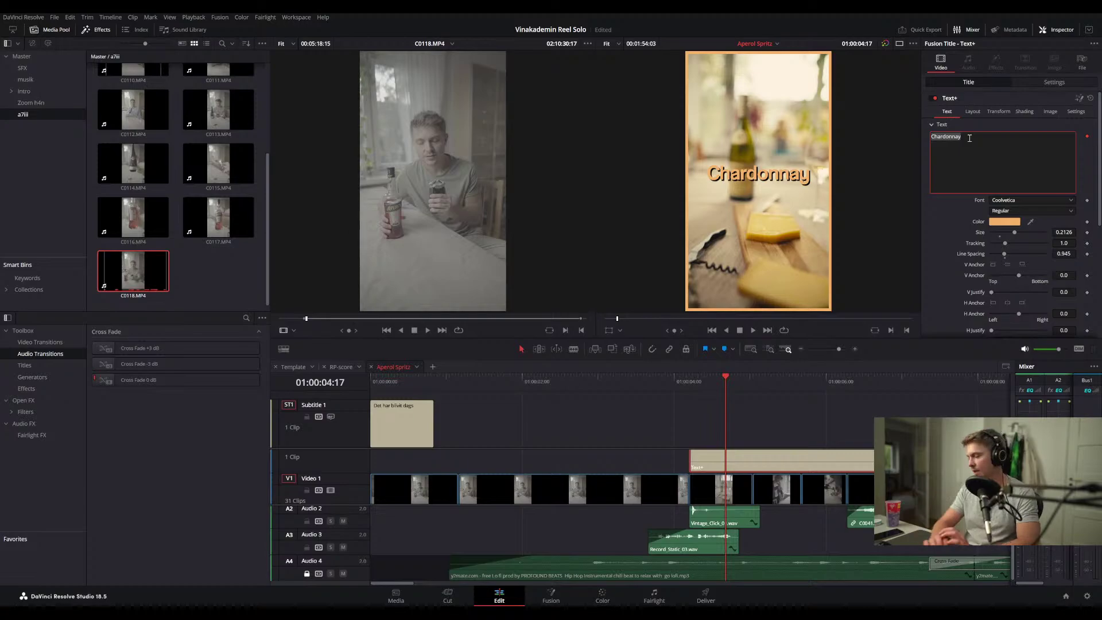
{"action": "type", "text": "Ap"}
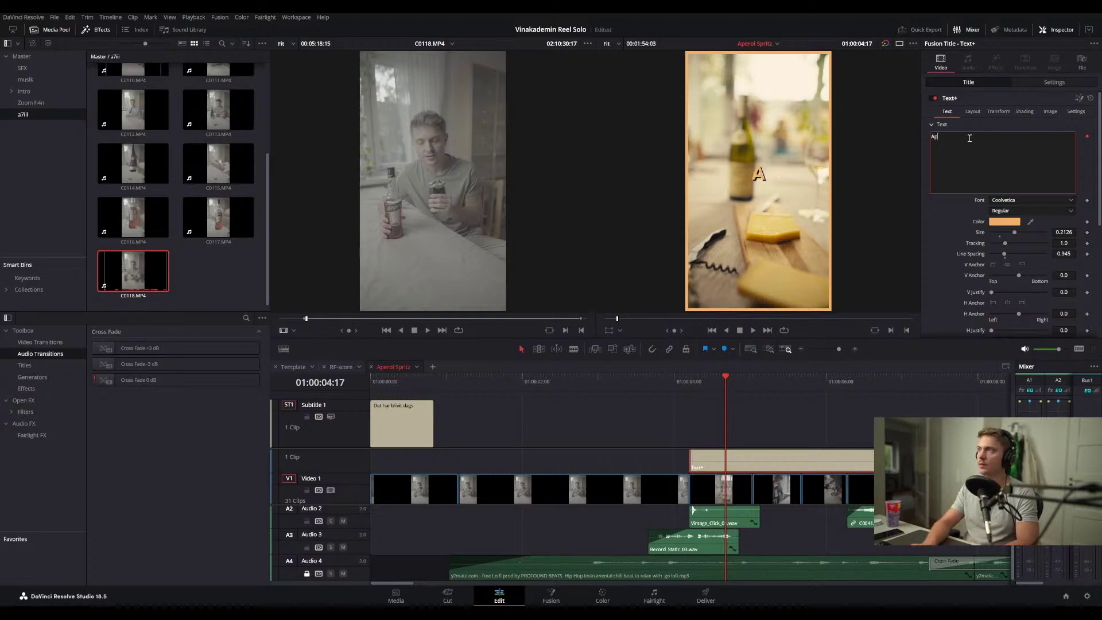
{"action": "type", "text": "erol"}
{"action": "key", "text": "Return"}
{"action": "type", "text": "S"}
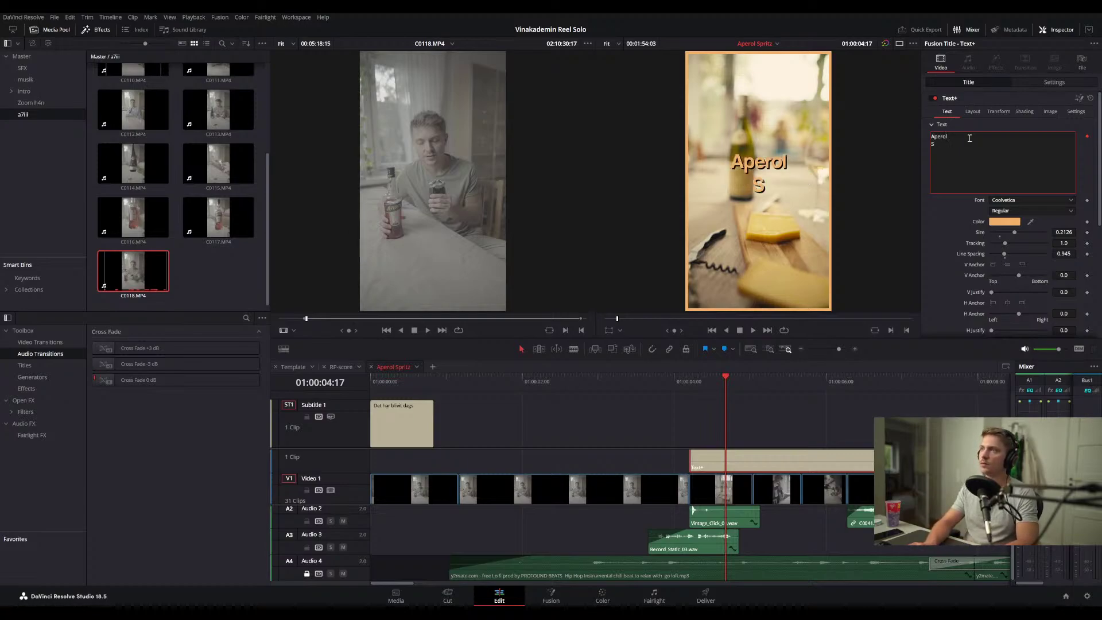
{"action": "type", "text": "pritz"}
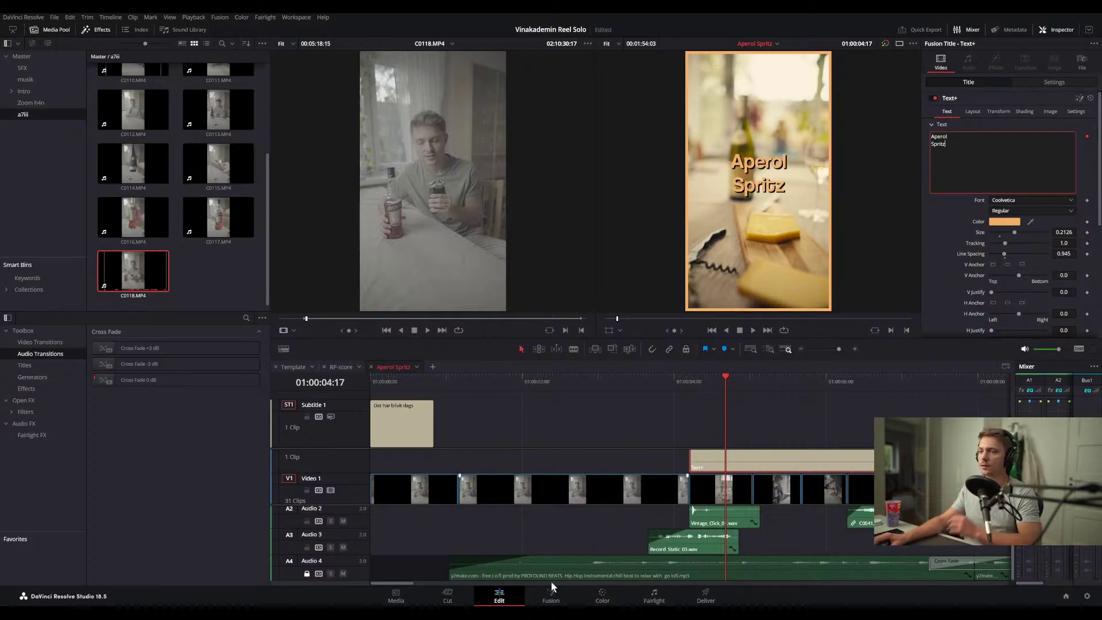
- Open the intro title's composition in Fusion and scrub through its write-on animation
{"action": "left_click", "coordinate": [550, 596]}
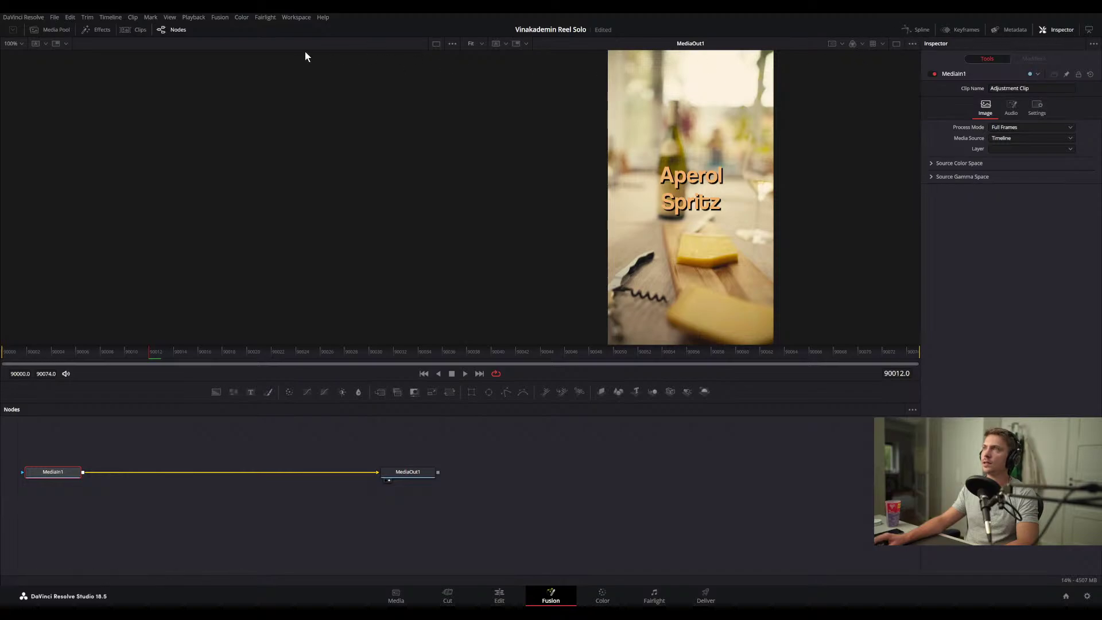
{"action": "left_click", "coordinate": [136, 32]}
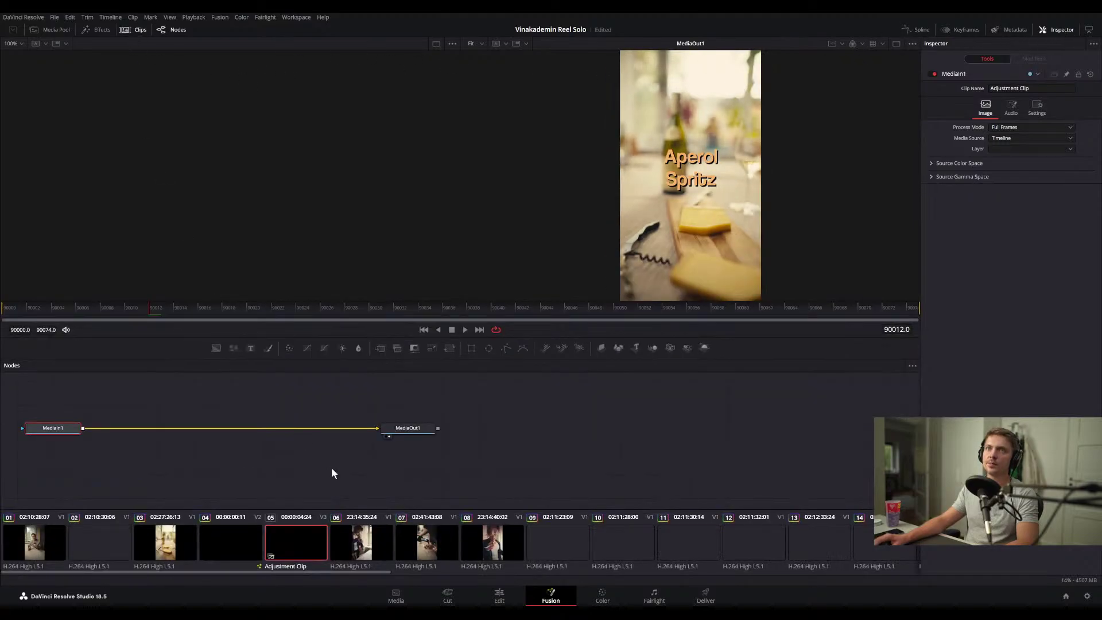
{"action": "left_click", "coordinate": [226, 541]}
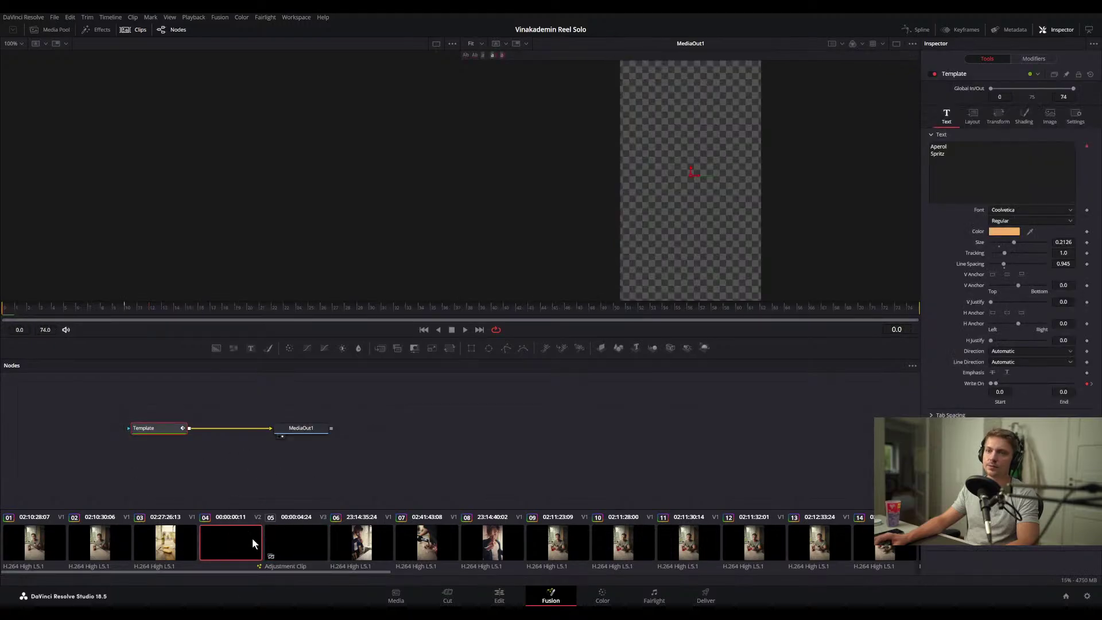
{"action": "left_click", "coordinate": [530, 305]}
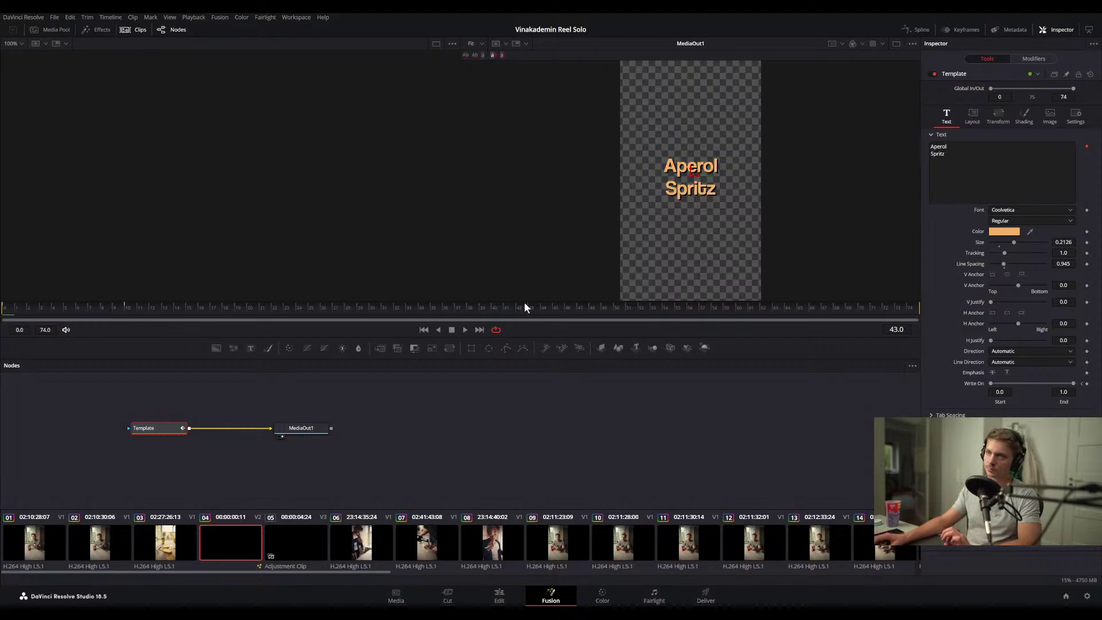
{"action": "left_click_drag", "start_coordinate": [525, 302], "coordinate": [56, 291]}
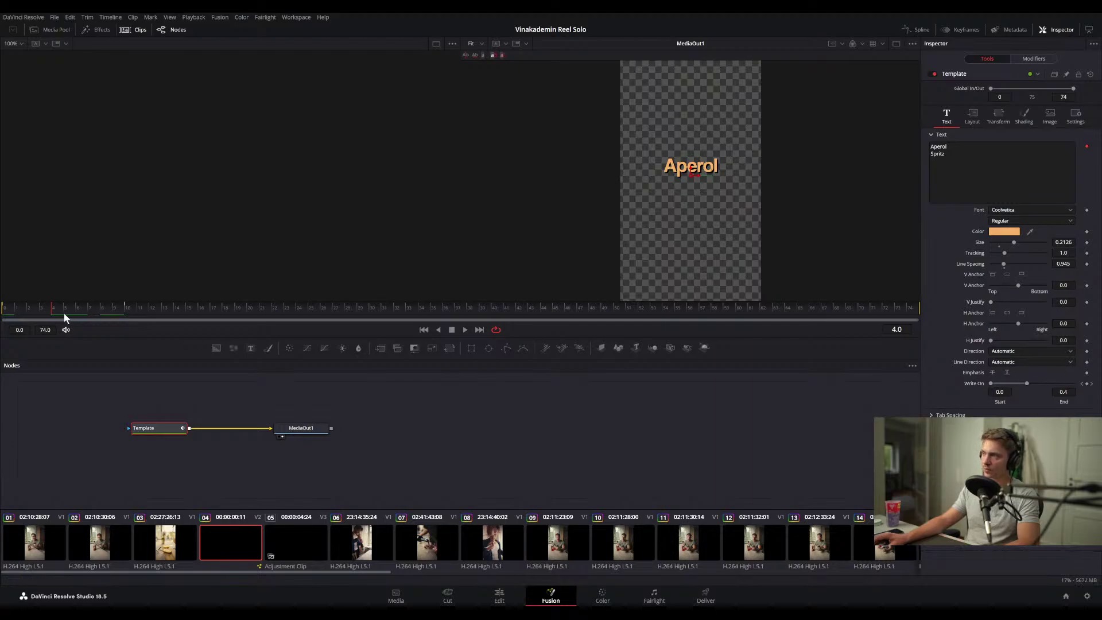
{"action": "left_click_drag", "start_coordinate": [60, 309], "coordinate": [147, 326]}
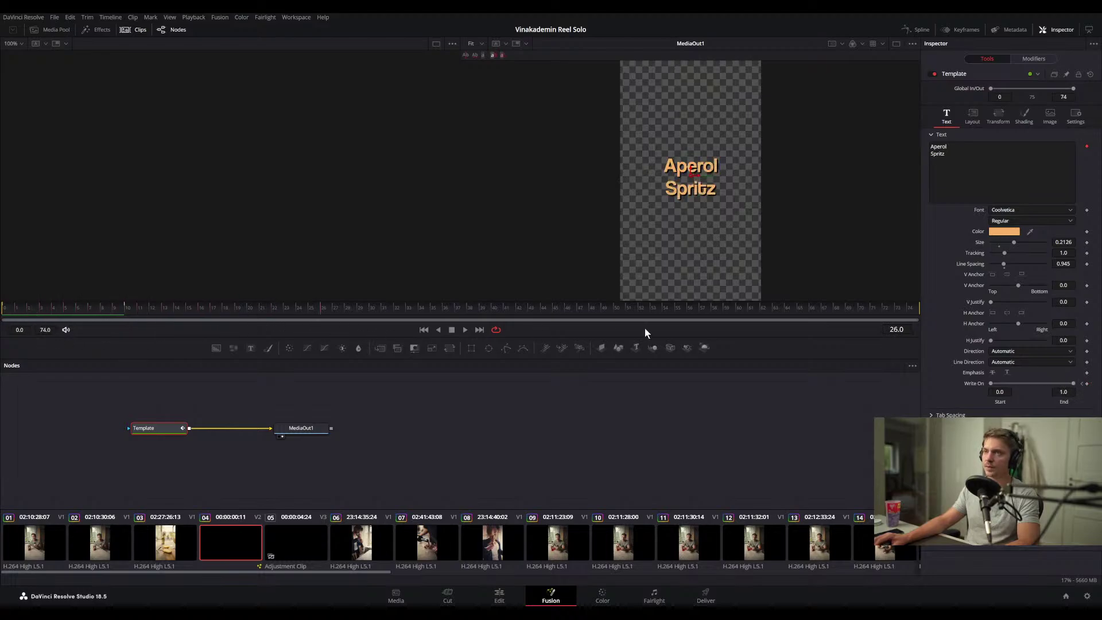
- Enlarge the whole title to size 0.3543 and play its write-on animation from frame 0
{"action": "left_click", "coordinate": [957, 160]}
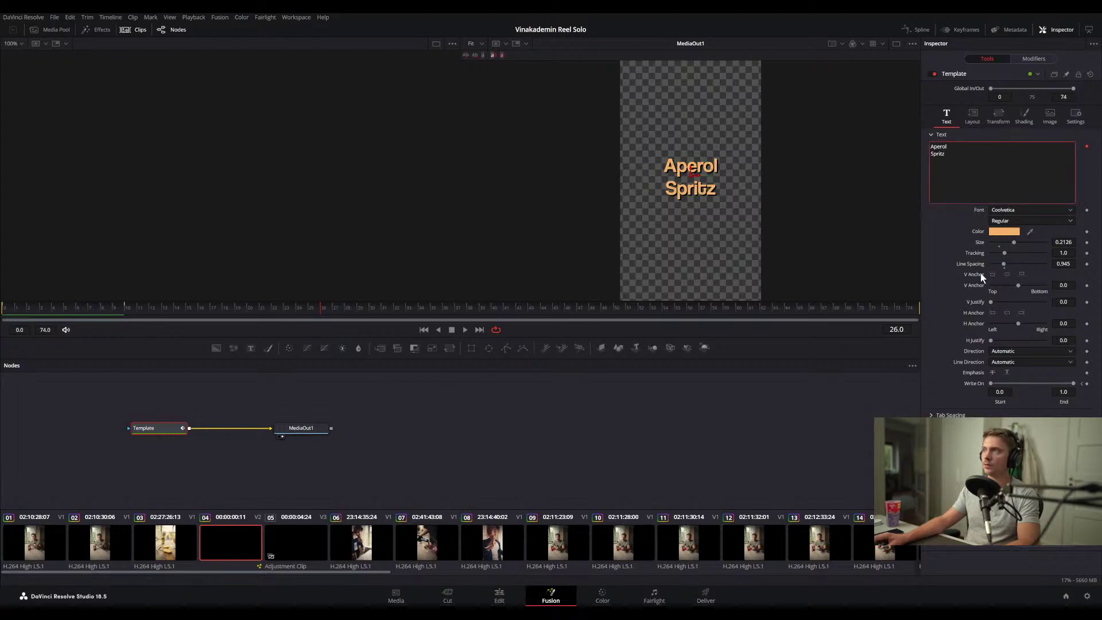
{"action": "left_click_drag", "start_coordinate": [1012, 243], "coordinate": [1027, 239]}
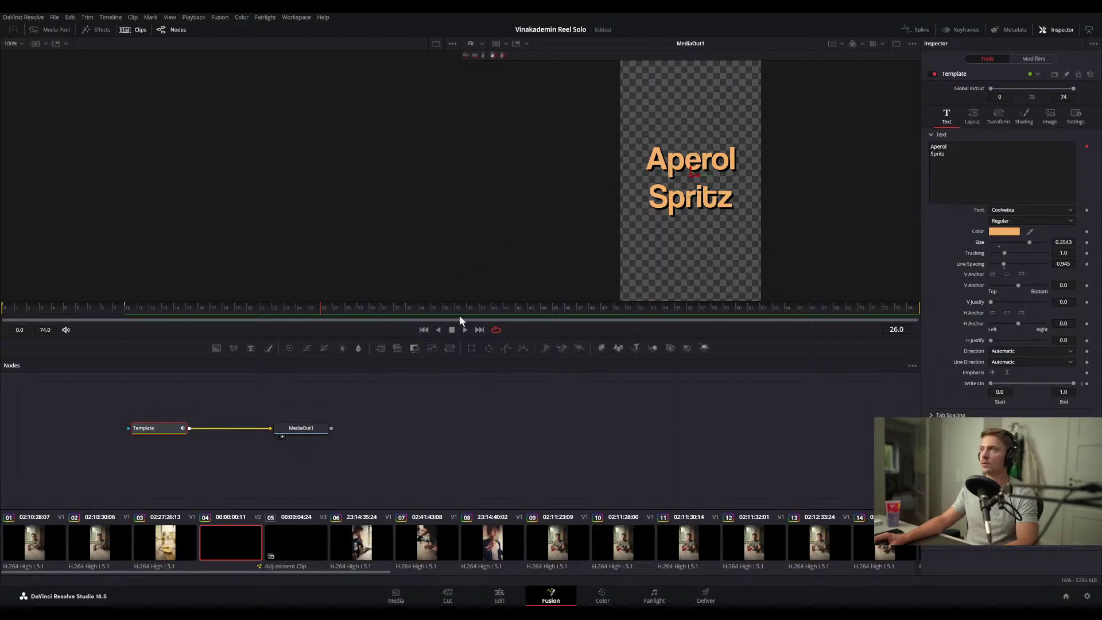
{"action": "left_click_drag", "start_coordinate": [201, 310], "coordinate": [2, 305]}
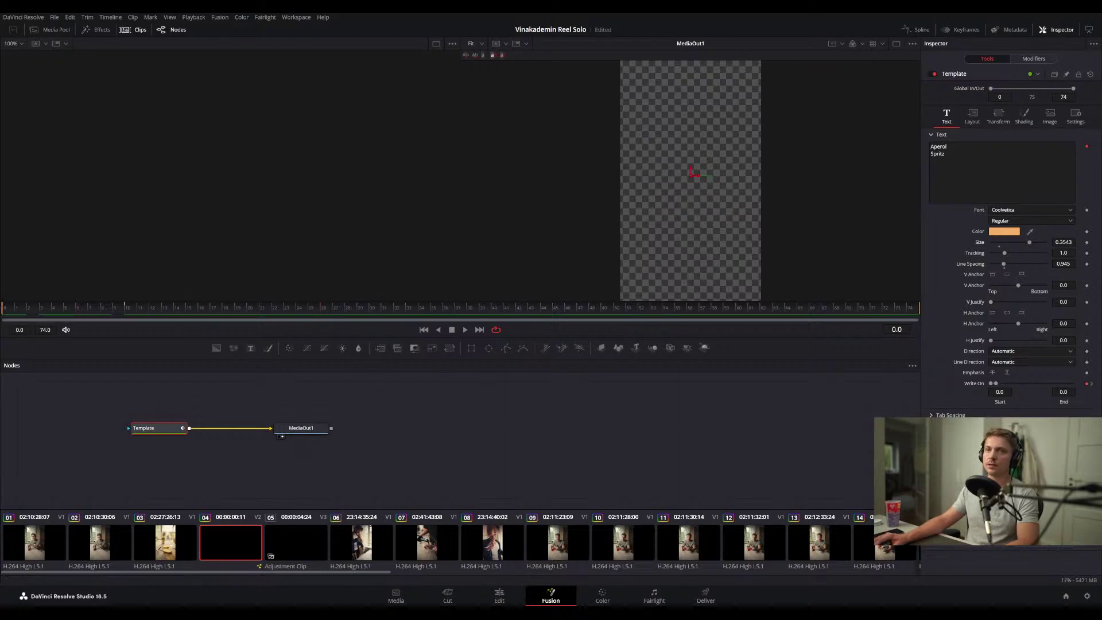
{"action": "key", "text": "space"}
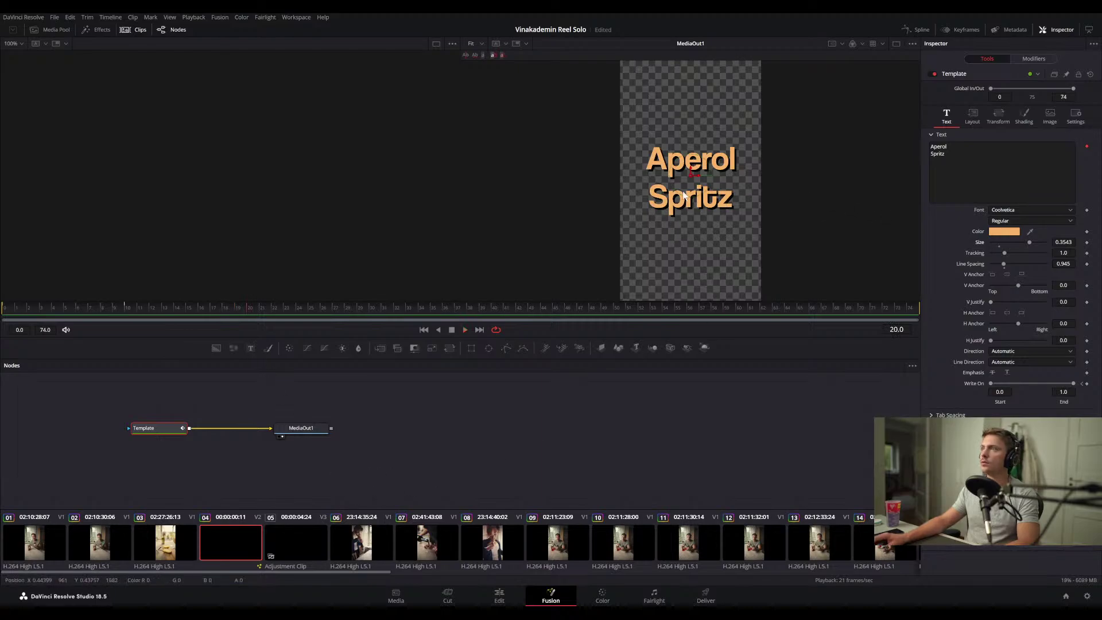
- Set only the "Spritz" line to size 0.37 with character-level styling
{"action": "left_click_drag", "start_coordinate": [663, 207], "coordinate": [737, 198]}
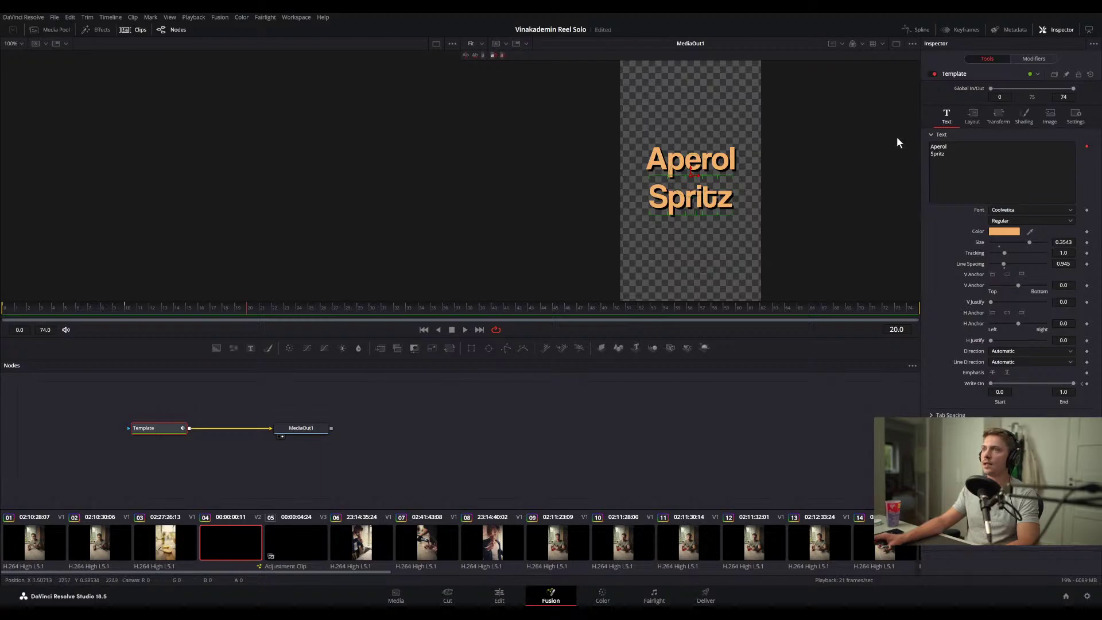
{"action": "left_click", "coordinate": [1034, 59]}
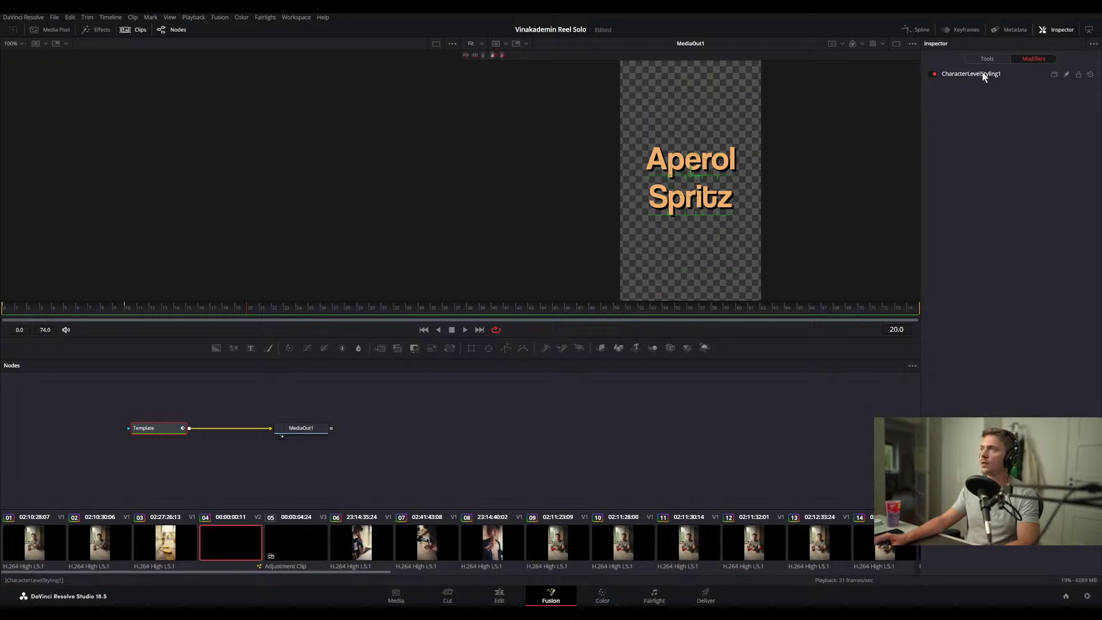
{"action": "left_click", "coordinate": [1004, 76]}
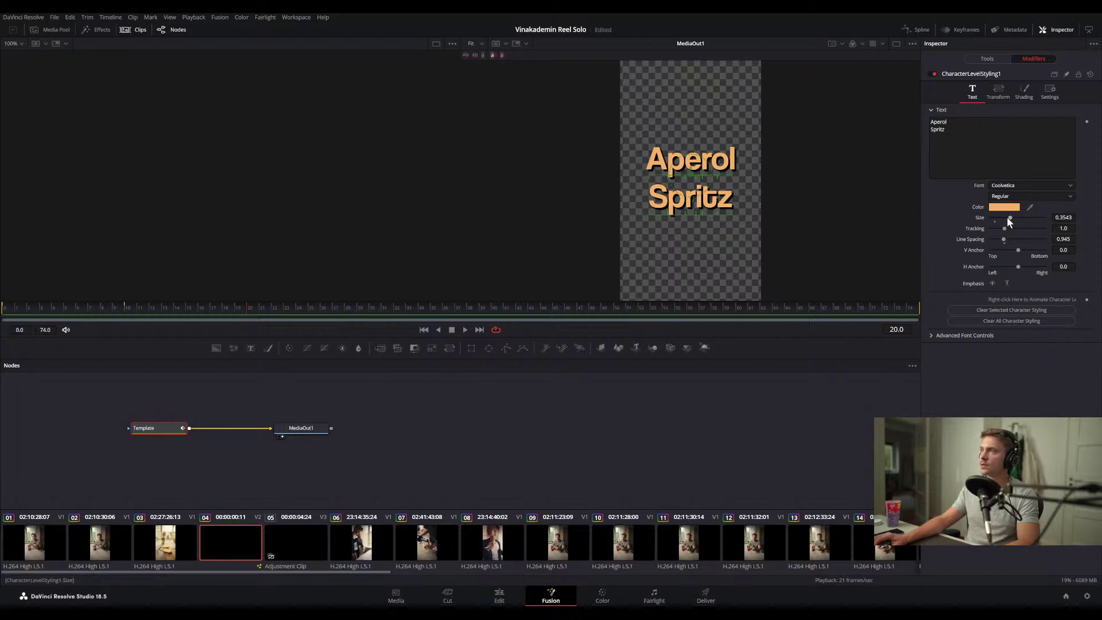
{"action": "left_click_drag", "start_coordinate": [1009, 218], "coordinate": [1011, 219]}
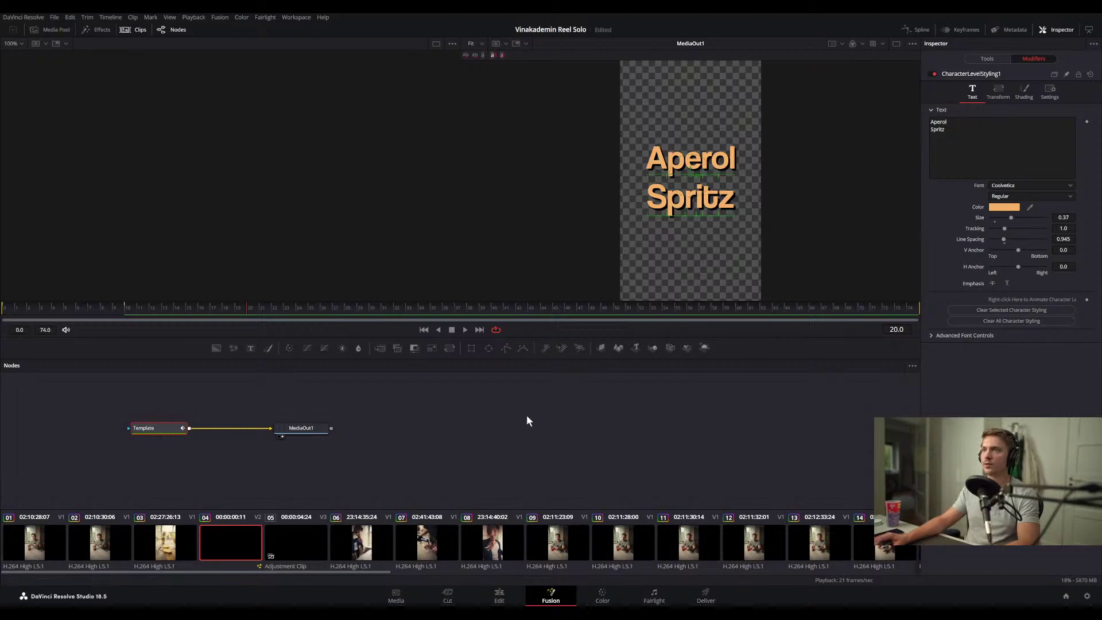
- Return to the edit timeline, play the enlarged title over the intro clips and go back to 01:00:01:23
{"action": "left_click", "coordinate": [499, 596]}
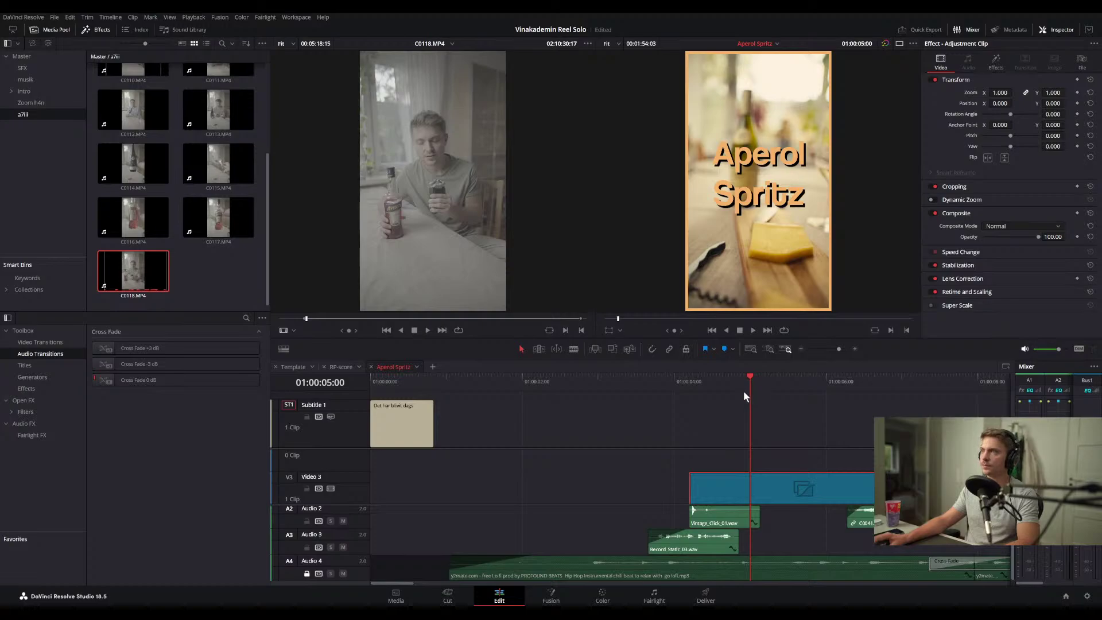
{"action": "left_click_drag", "start_coordinate": [740, 379], "coordinate": [470, 373]}
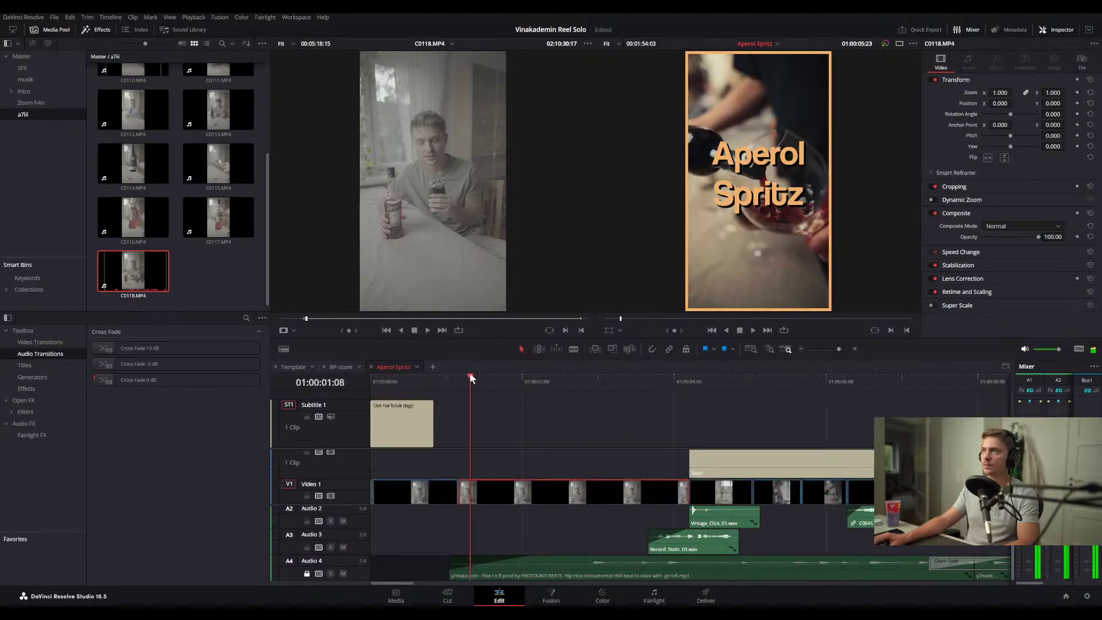
{"action": "left_click", "coordinate": [515, 376]}
- Compare the second C0118.MP4 piece with and without its color grade at 01:00:01:23 by toggling the grade bypass
{"action": "scroll", "coordinate": [706, 499], "scroll_direction": "down", "scroll_amount": 1}
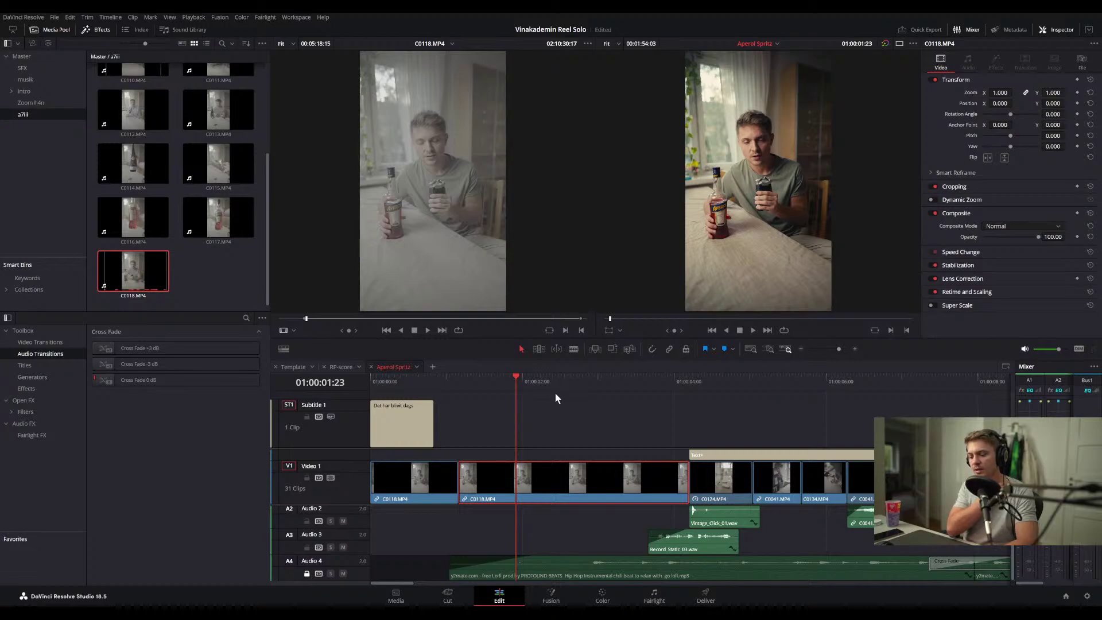
{"action": "key", "text": "shift+d"}
{"action": "key", "text": "shift+d"}
{"action": "key", "text": "shift+d"}
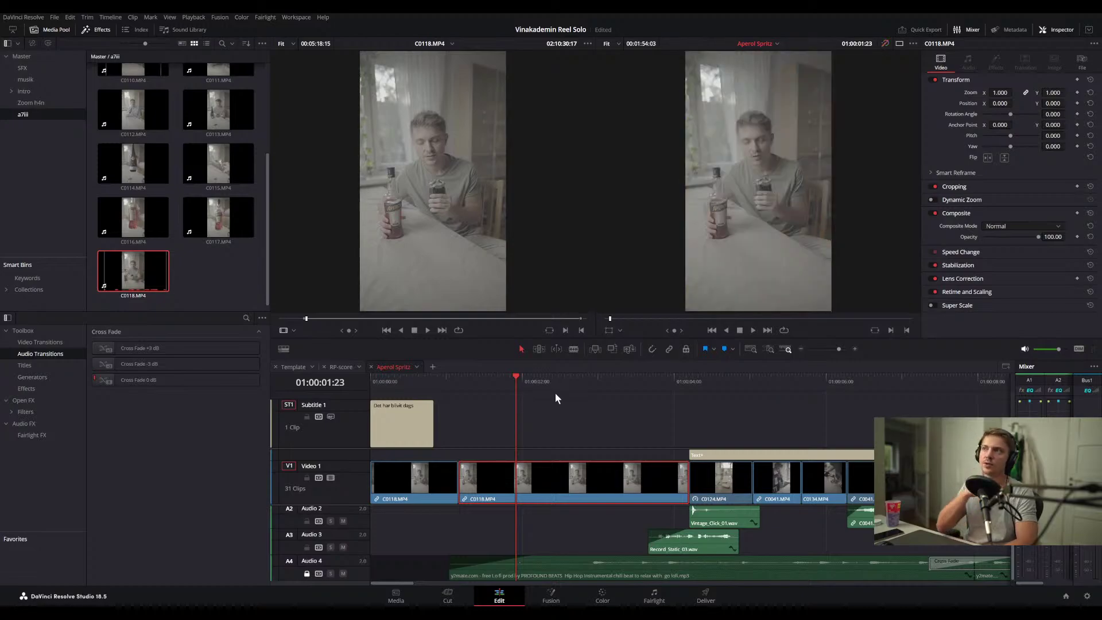
- Compare the Aperol Spritz title shot at 01:00:04:16 with and without its color grade and effects by toggling the grade bypass
{"action": "key", "text": "shift+d"}
{"action": "key", "text": "shift+d"}
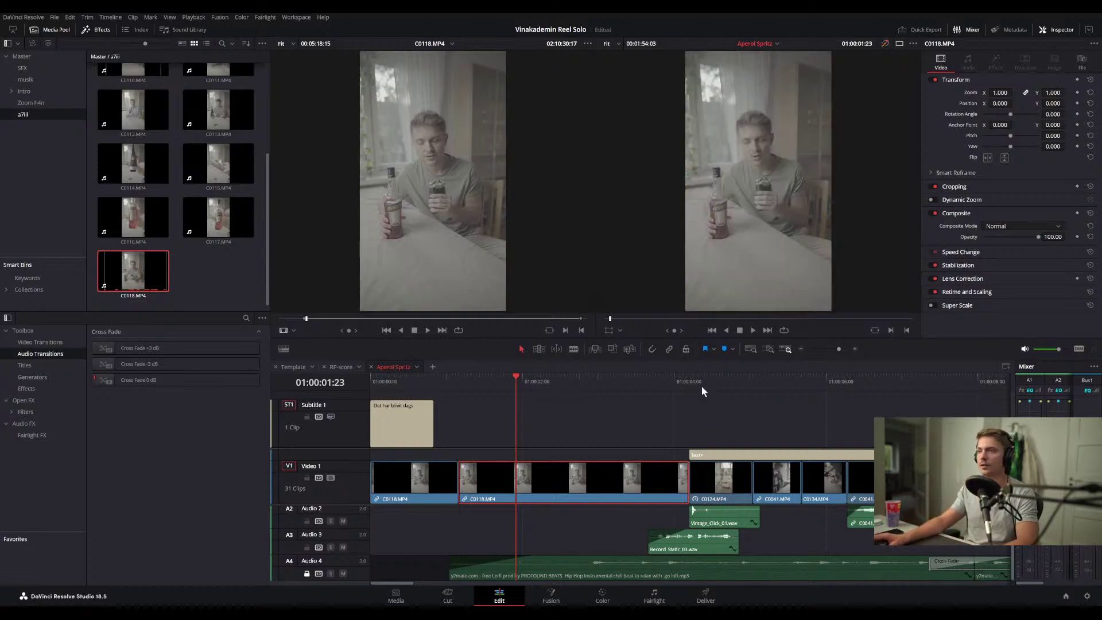
{"action": "left_click_drag", "start_coordinate": [701, 382], "coordinate": [721, 380]}
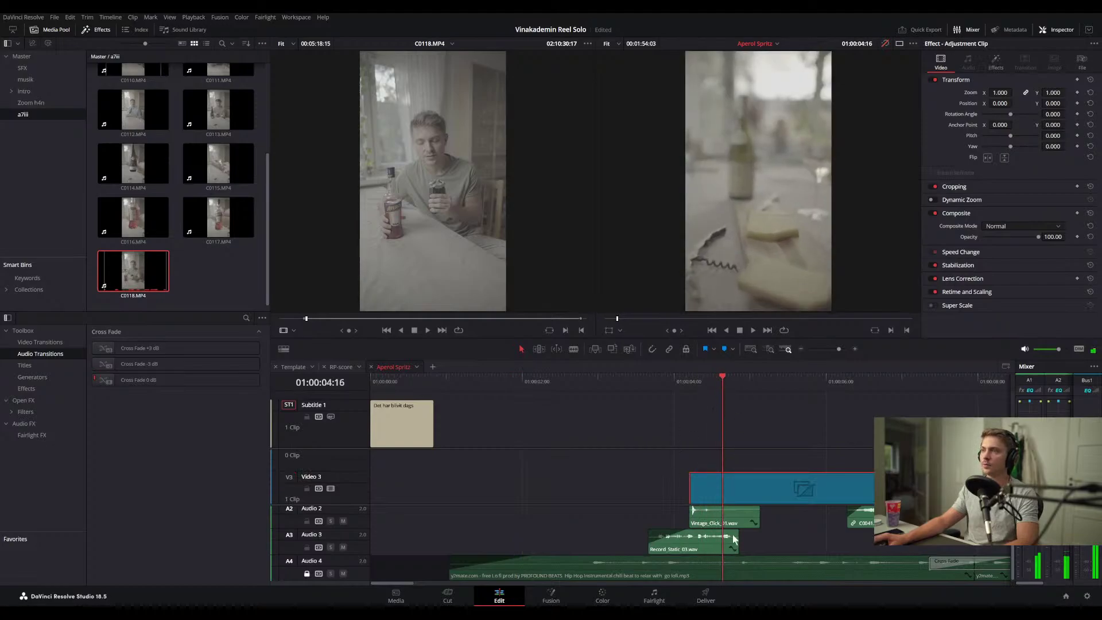
{"action": "scroll", "coordinate": [695, 473], "scroll_direction": "down", "scroll_amount": 2}
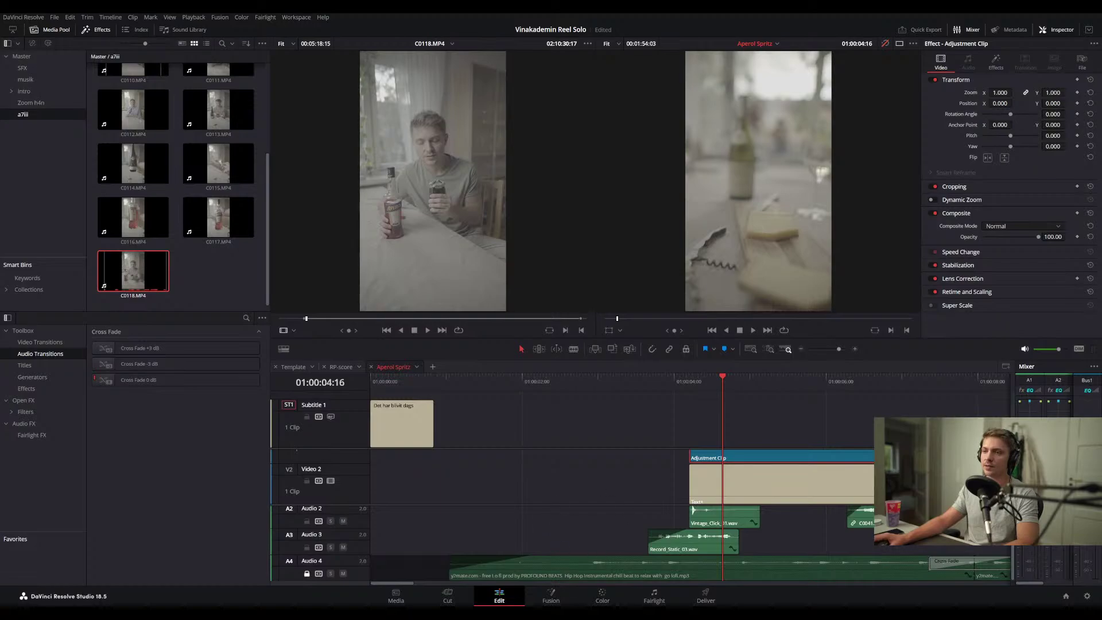
{"action": "key", "text": "shift+d"}
{"action": "key", "text": "shift+d"}
{"action": "key", "text": "shift+d"}
{"action": "key", "text": "shift+d"}
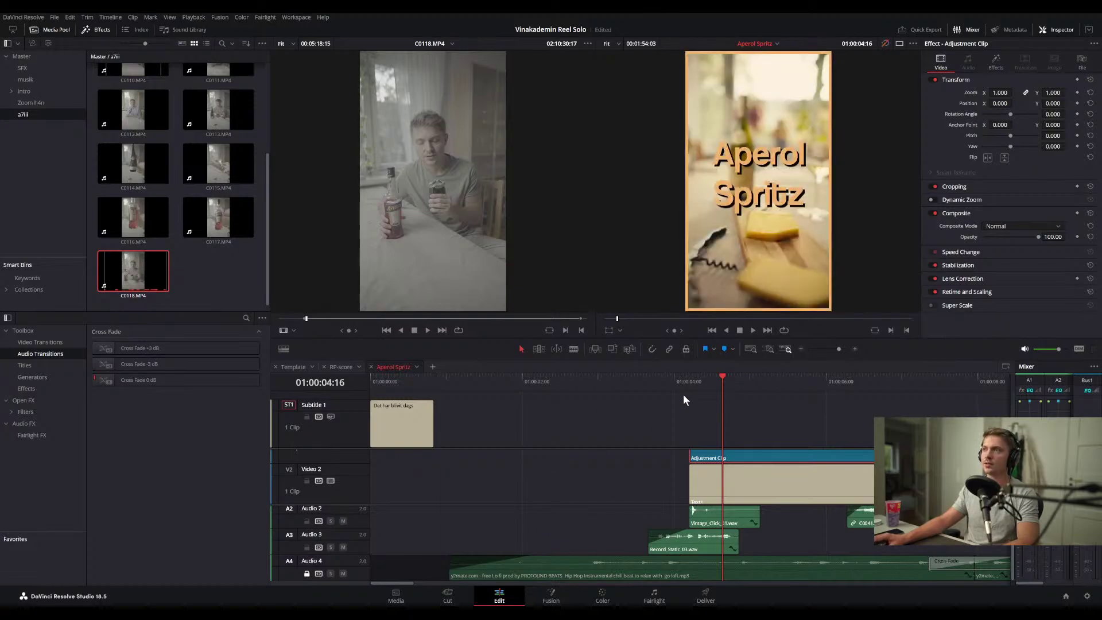
{"action": "left_click", "coordinate": [706, 278]}
{"action": "key", "text": "shift+d"}
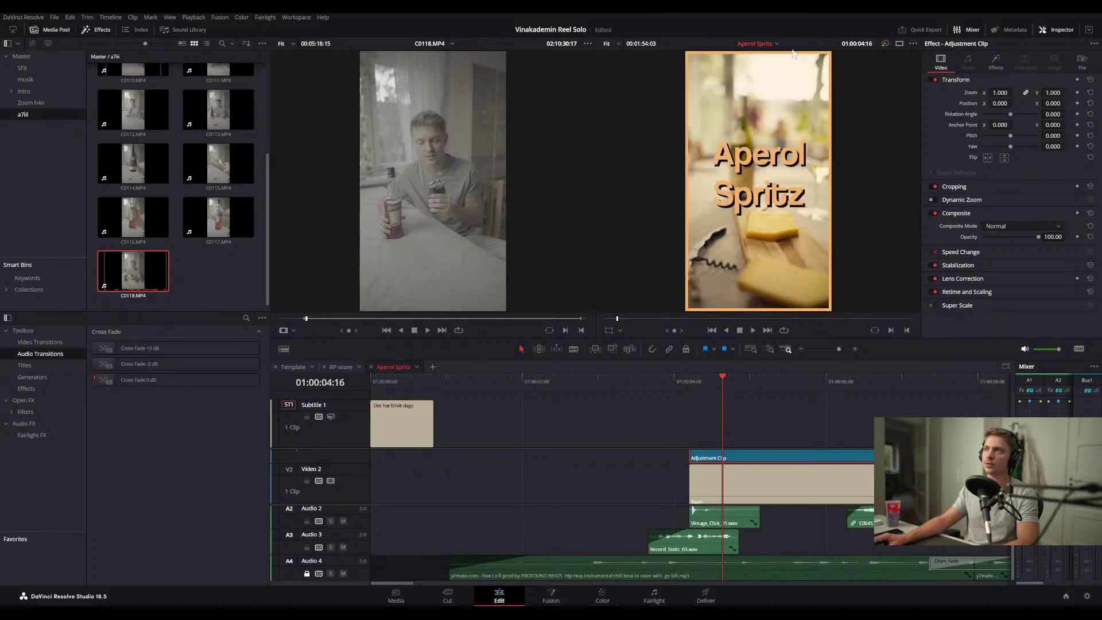
{"action": "left_click", "coordinate": [483, 405]}
{"action": "key", "text": "shift+d"}
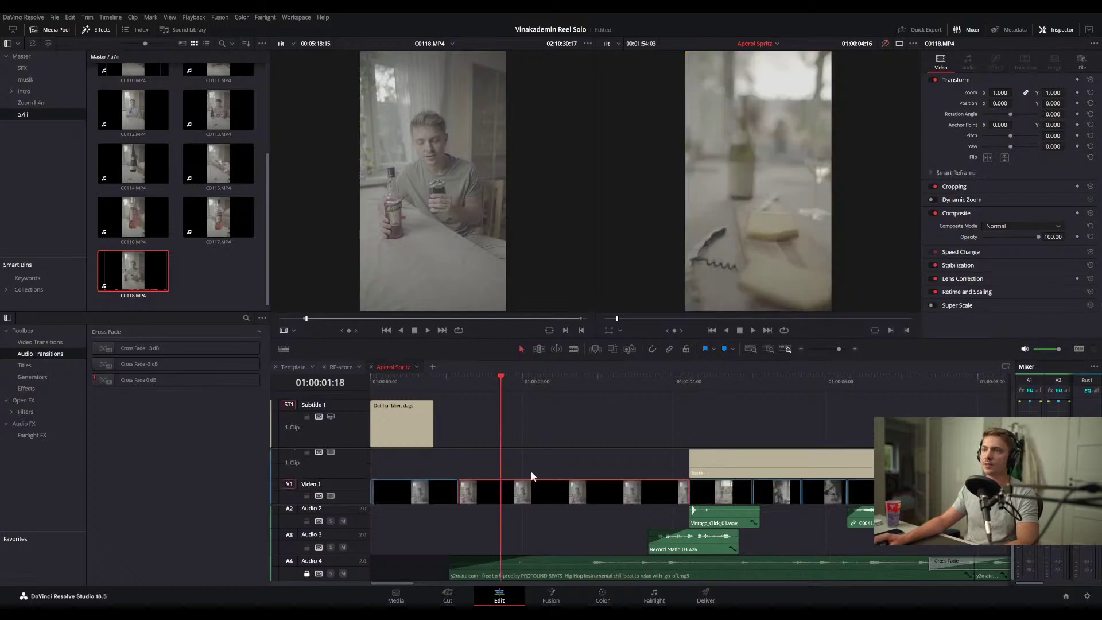
- Play the second C0118.MP4 piece through into the intro clips and return to 01:00:02:09
{"action": "left_click", "coordinate": [525, 474]}
{"action": "scroll", "coordinate": [469, 539], "scroll_direction": "up", "scroll_amount": 2}
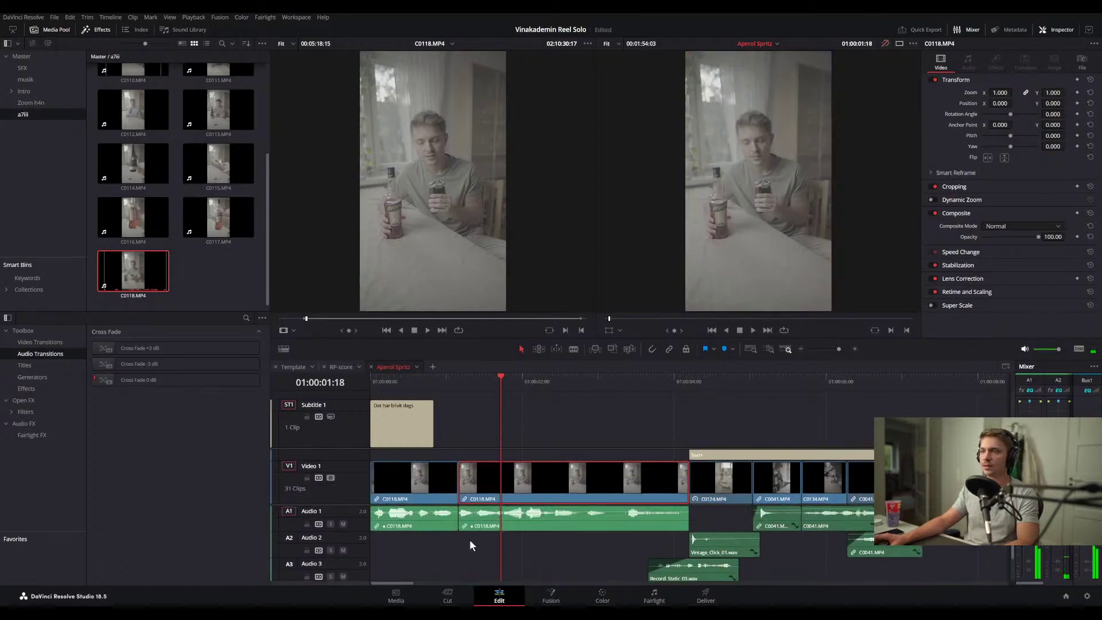
{"action": "left_click_drag", "start_coordinate": [499, 379], "coordinate": [484, 380]}
{"action": "key", "text": "space"}
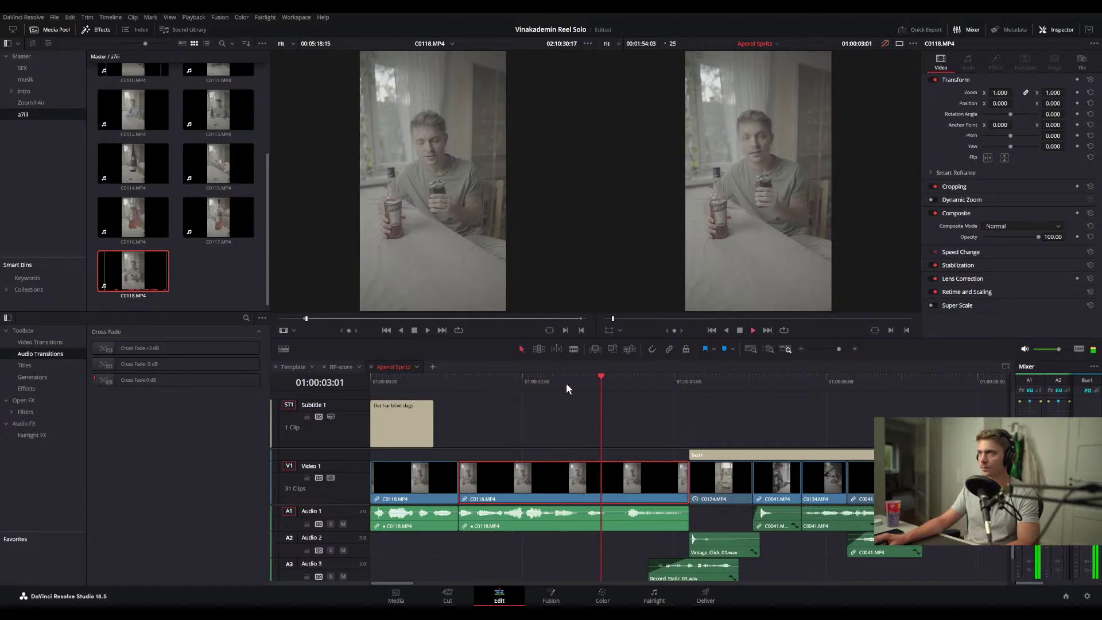
{"action": "key", "text": "space"}
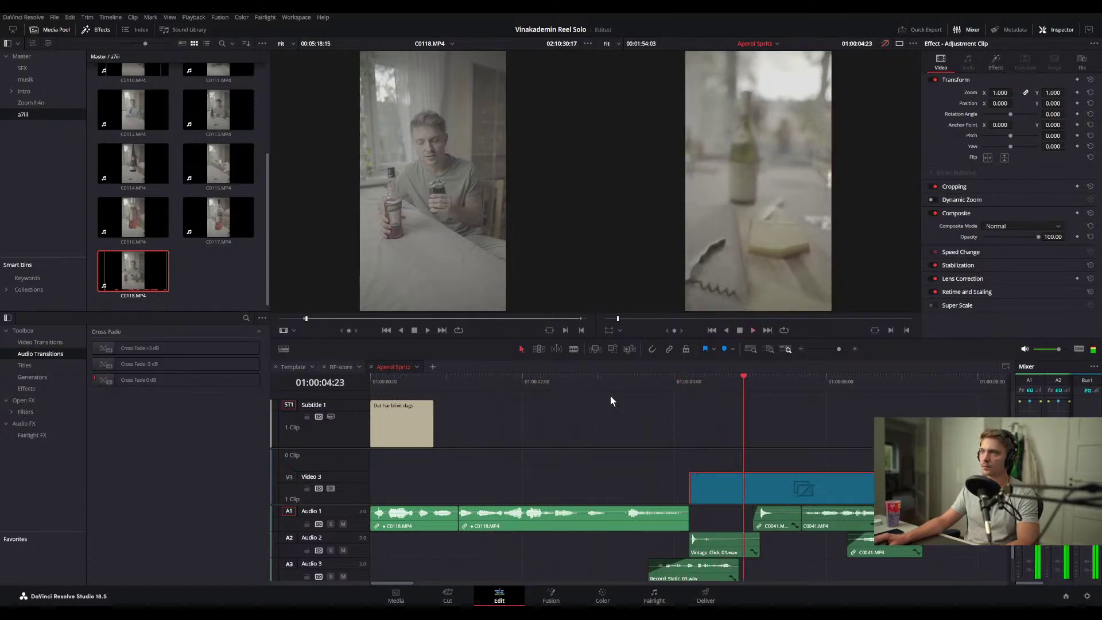
{"action": "scroll", "coordinate": [610, 441], "scroll_direction": "down", "scroll_amount": 4}
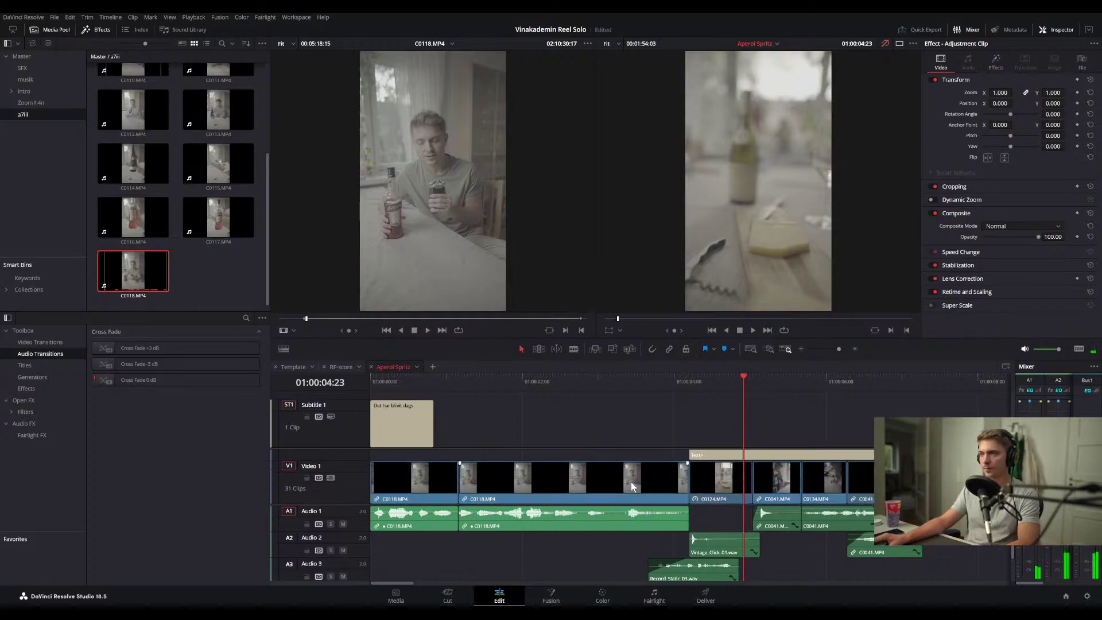
{"action": "left_click", "coordinate": [559, 380]}
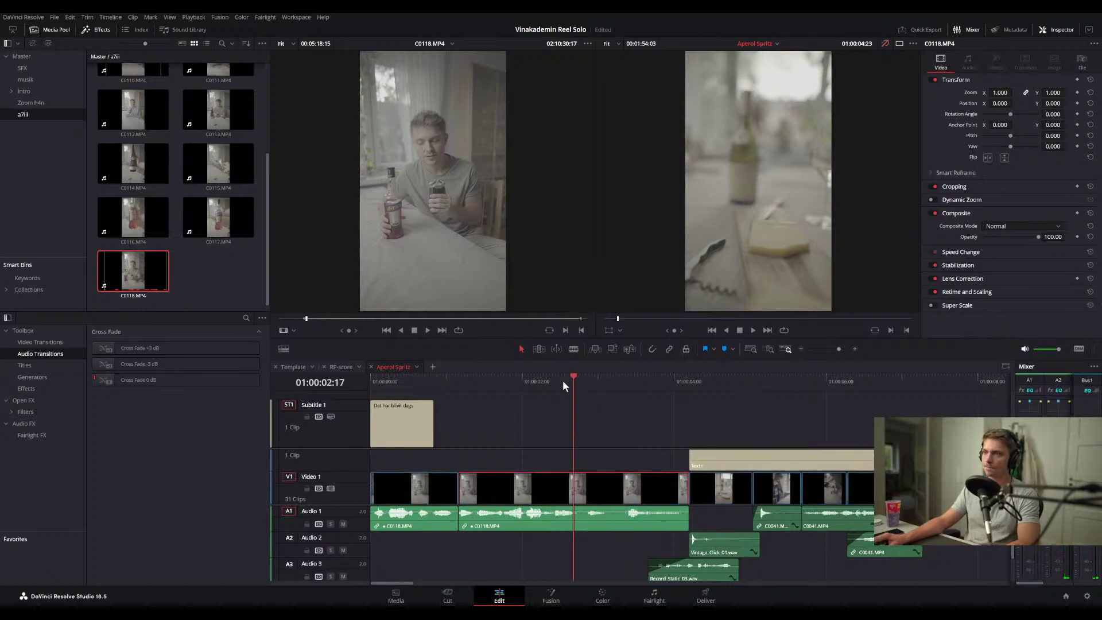
- Unlock the Audio 4 track and shift both lo-fi music clips together so the first starts at the beginning of the timeline
{"action": "left_click", "coordinate": [583, 473]}
{"action": "scroll", "coordinate": [608, 545], "scroll_direction": "down", "scroll_amount": 2}
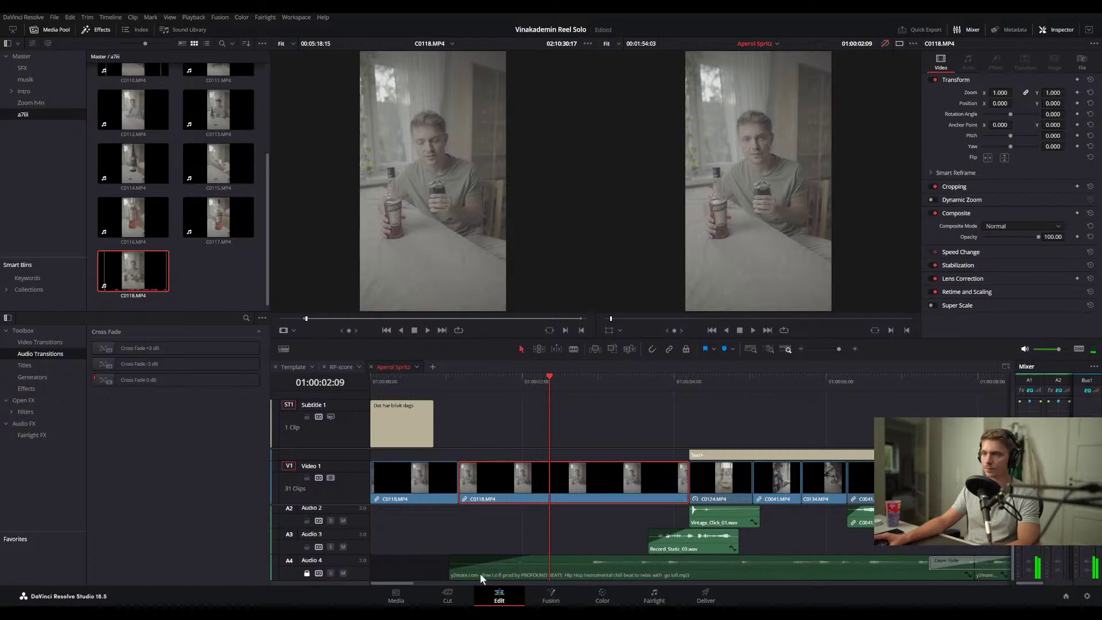
{"action": "left_click", "coordinate": [480, 576]}
{"action": "left_click", "coordinate": [307, 572]}
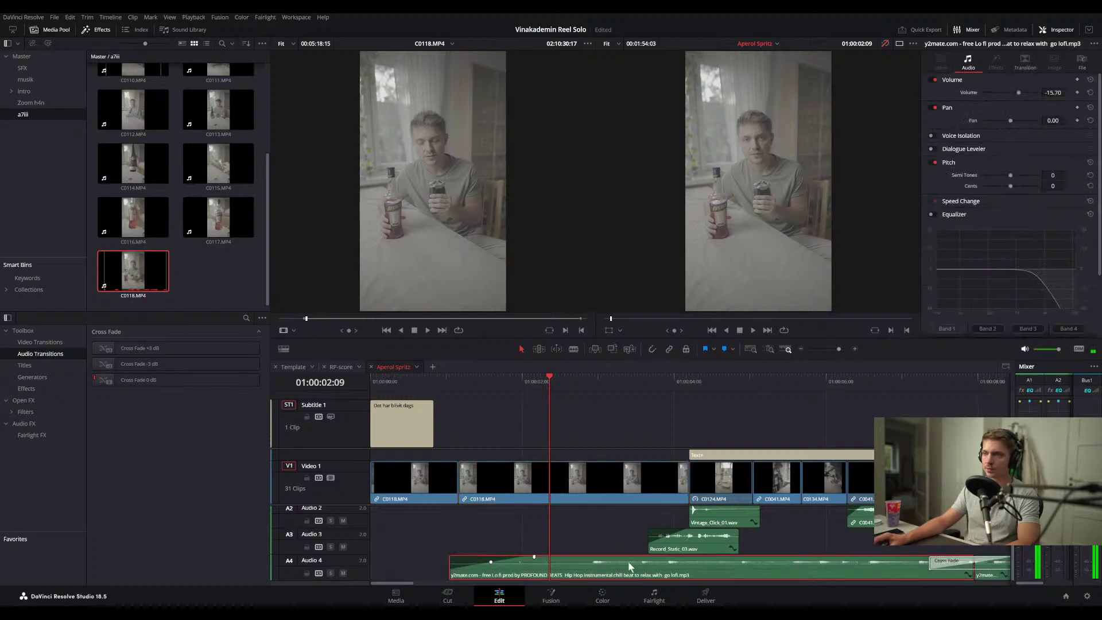
{"action": "left_click", "coordinate": [983, 571], "text": "shift"}
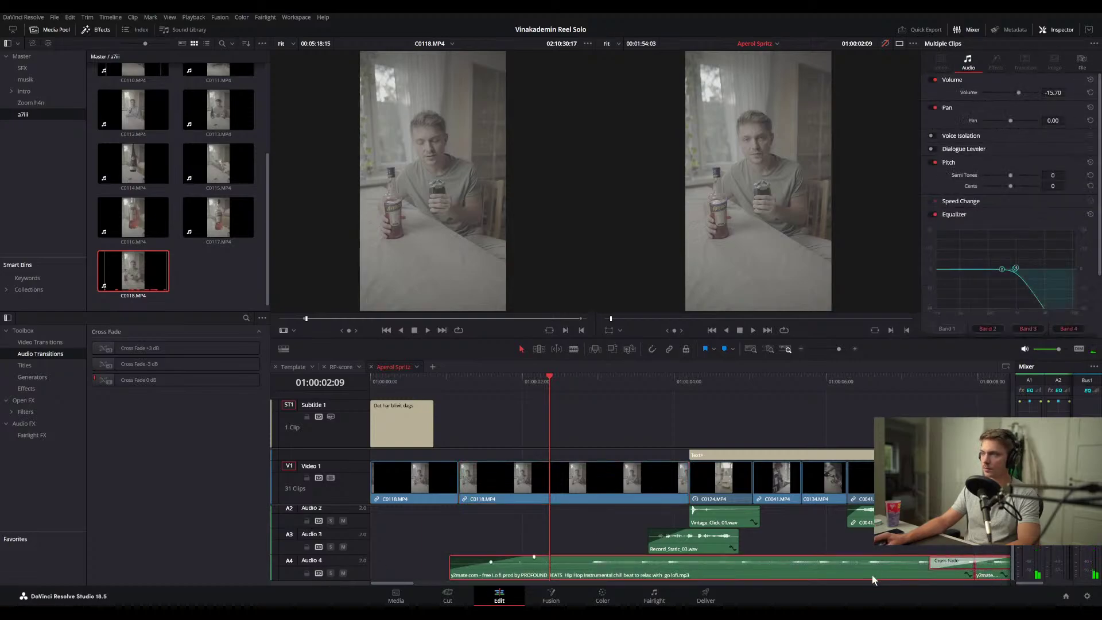
{"action": "left_click_drag", "start_coordinate": [847, 572], "coordinate": [658, 578]}
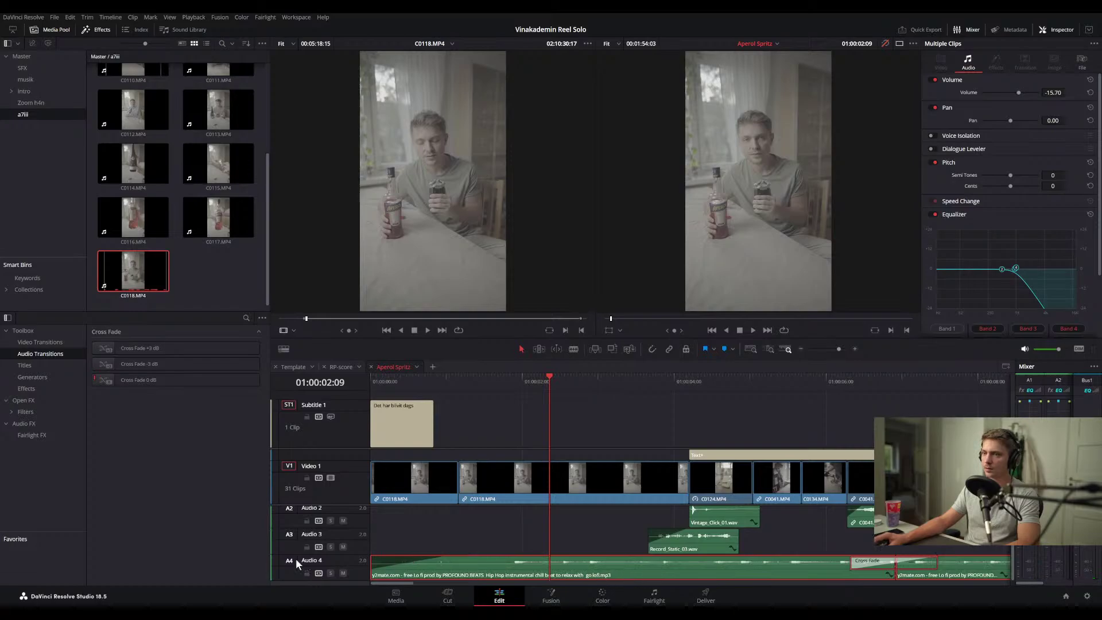
- Trim the start of the lo-fi music clip on Audio 4 to where Record_Static_03.wav begins
{"action": "left_click", "coordinate": [538, 380]}
{"action": "key", "text": "space"}
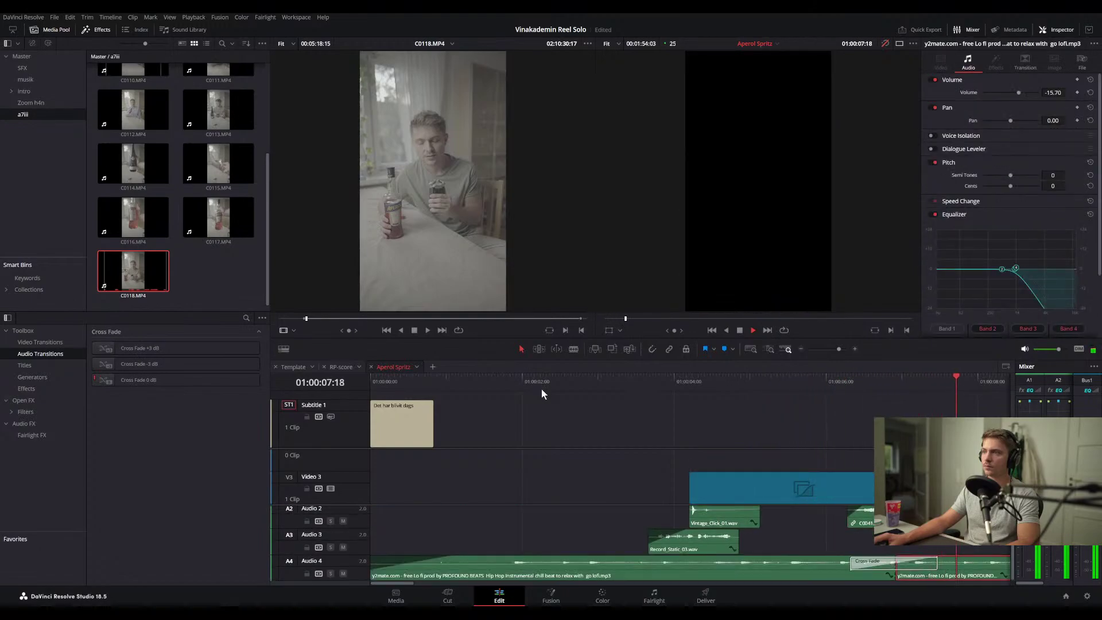
{"action": "scroll", "coordinate": [605, 486], "scroll_direction": "down", "scroll_amount": 4}
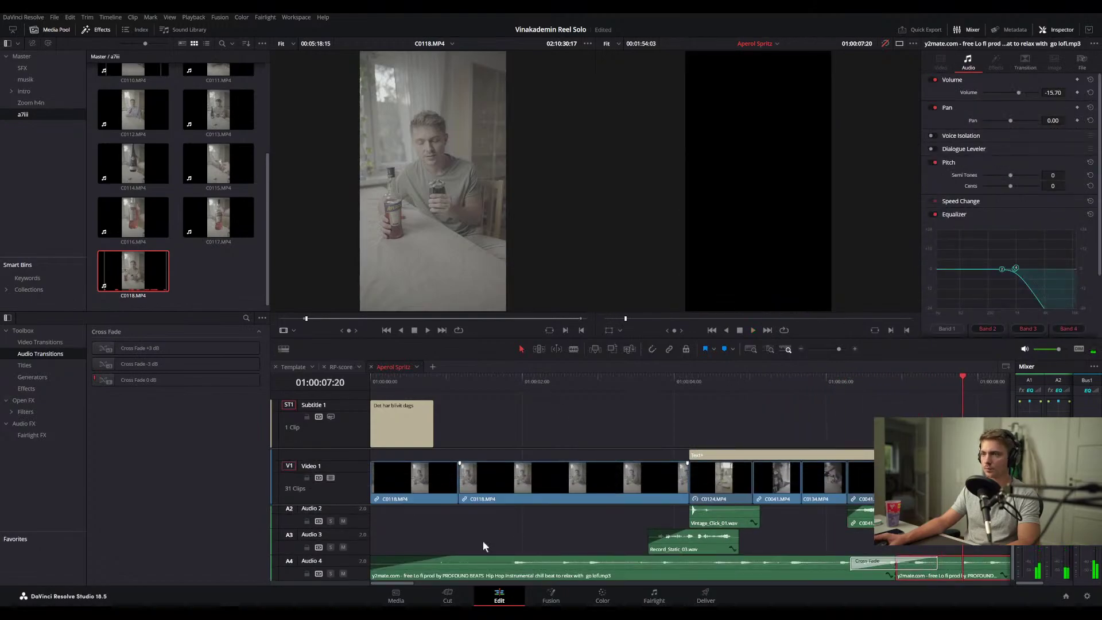
{"action": "left_click_drag", "start_coordinate": [528, 381], "coordinate": [502, 374]}
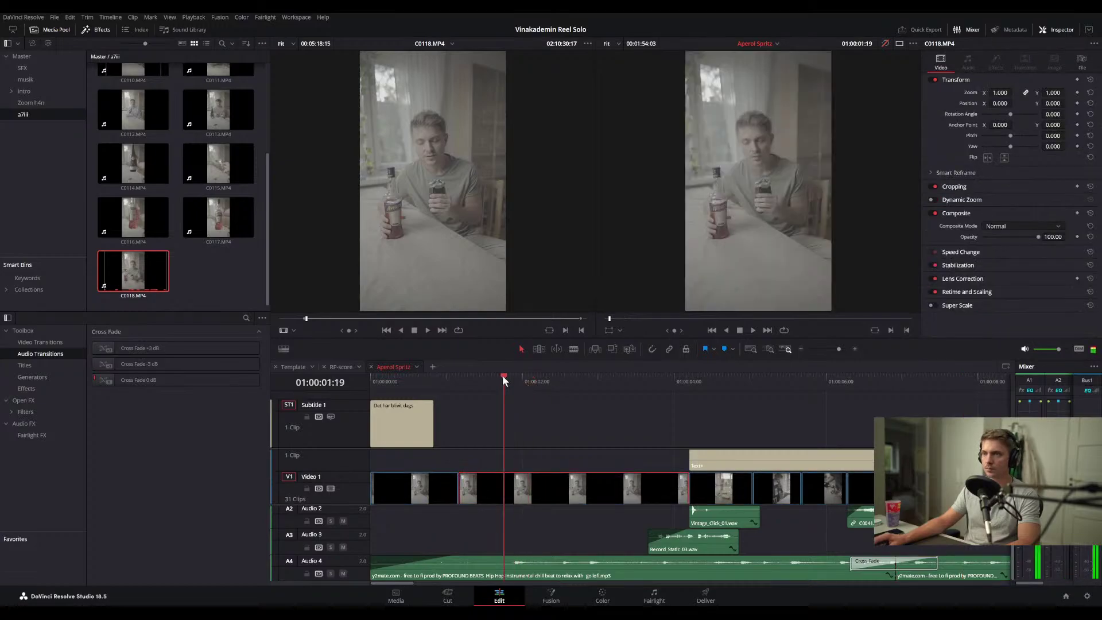
{"action": "key", "text": "space"}
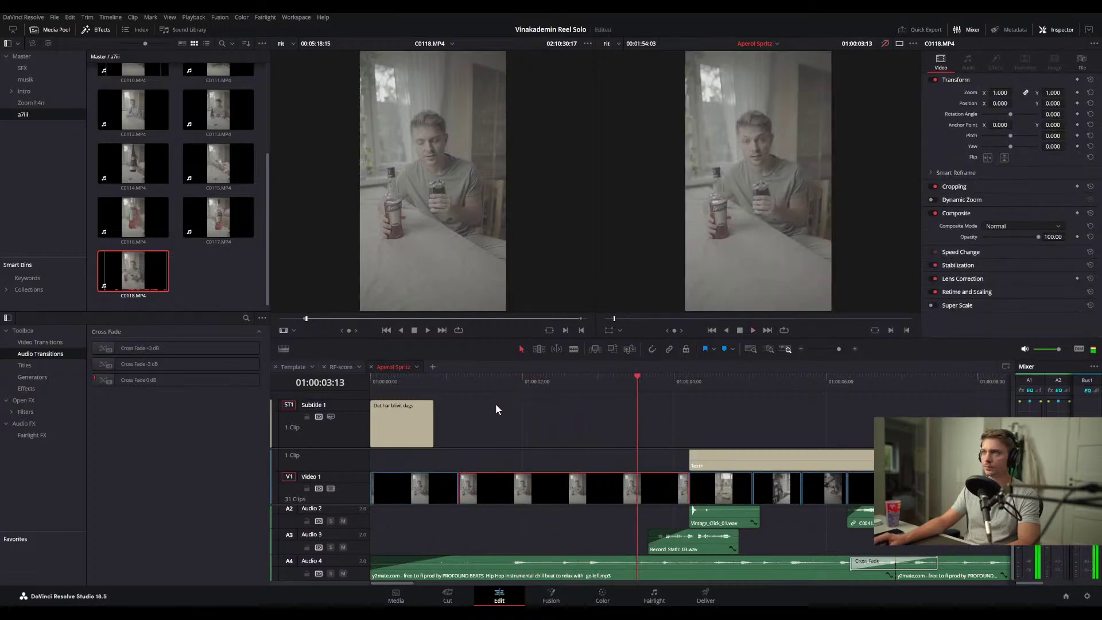
{"action": "left_click", "coordinate": [573, 379]}
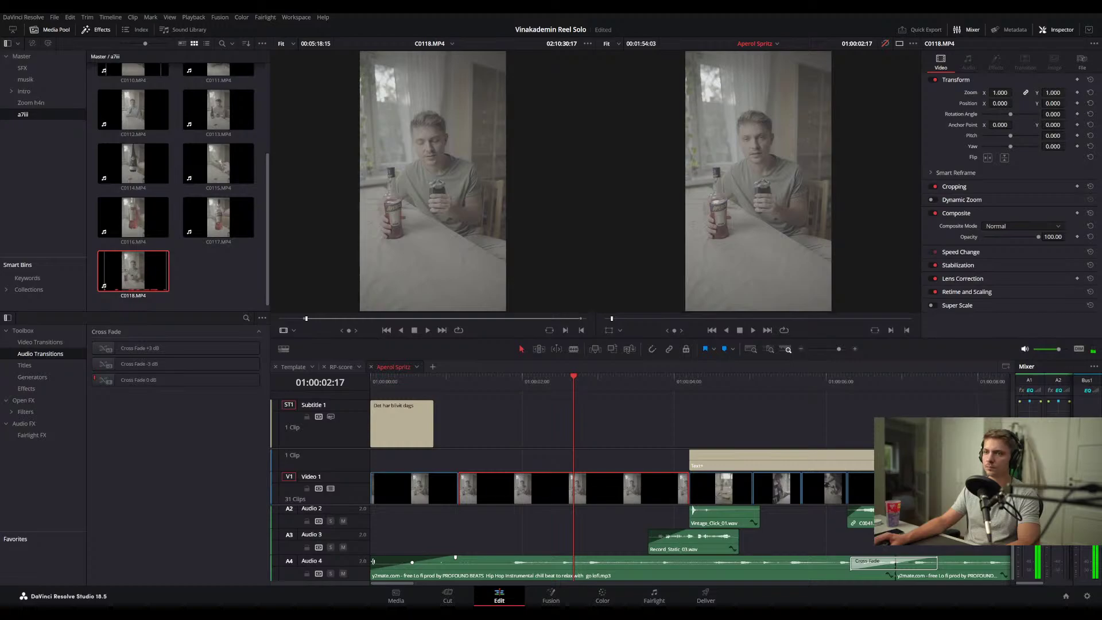
{"action": "left_click_drag", "start_coordinate": [373, 561], "coordinate": [458, 561]}
{"action": "scroll", "coordinate": [624, 536], "scroll_direction": "down", "scroll_amount": 2}
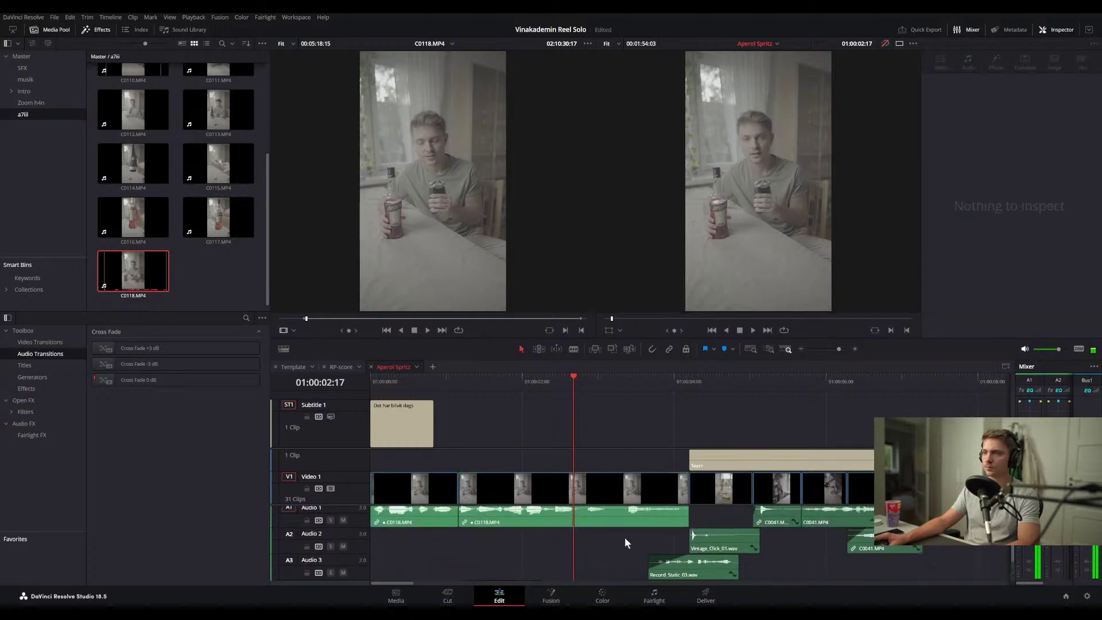
{"action": "scroll", "coordinate": [624, 536], "scroll_direction": "up", "scroll_amount": 2}
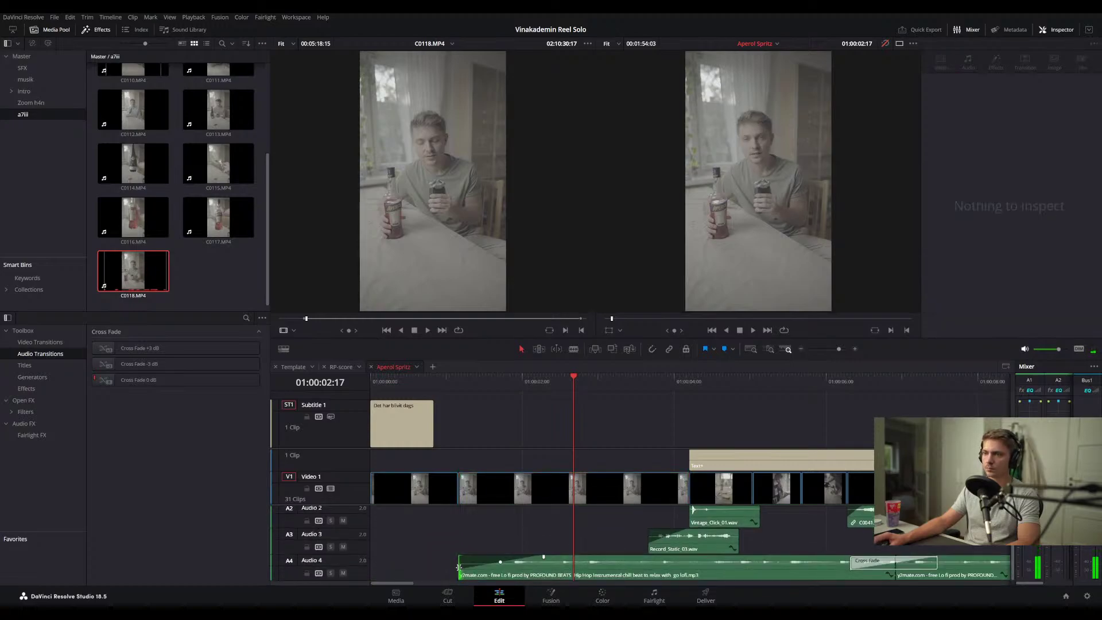
{"action": "left_click_drag", "start_coordinate": [458, 567], "coordinate": [647, 568]}
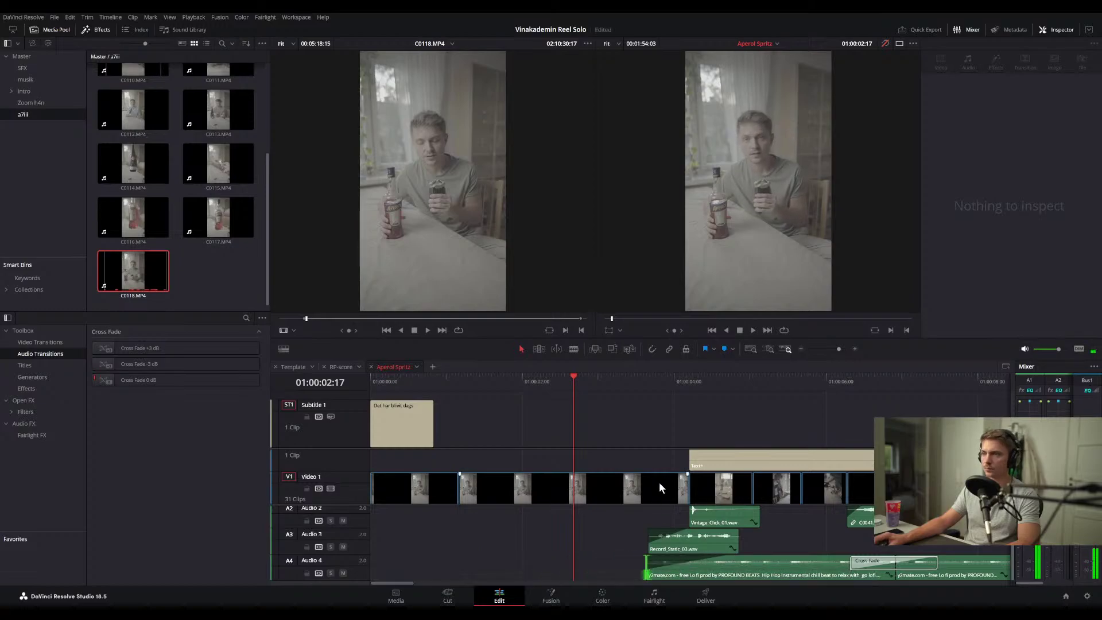
- Trim the music clip's start on Audio 4 further to the cut where the title begins, and play back the transition
{"action": "left_click", "coordinate": [590, 375]}
{"action": "key", "text": "space"}
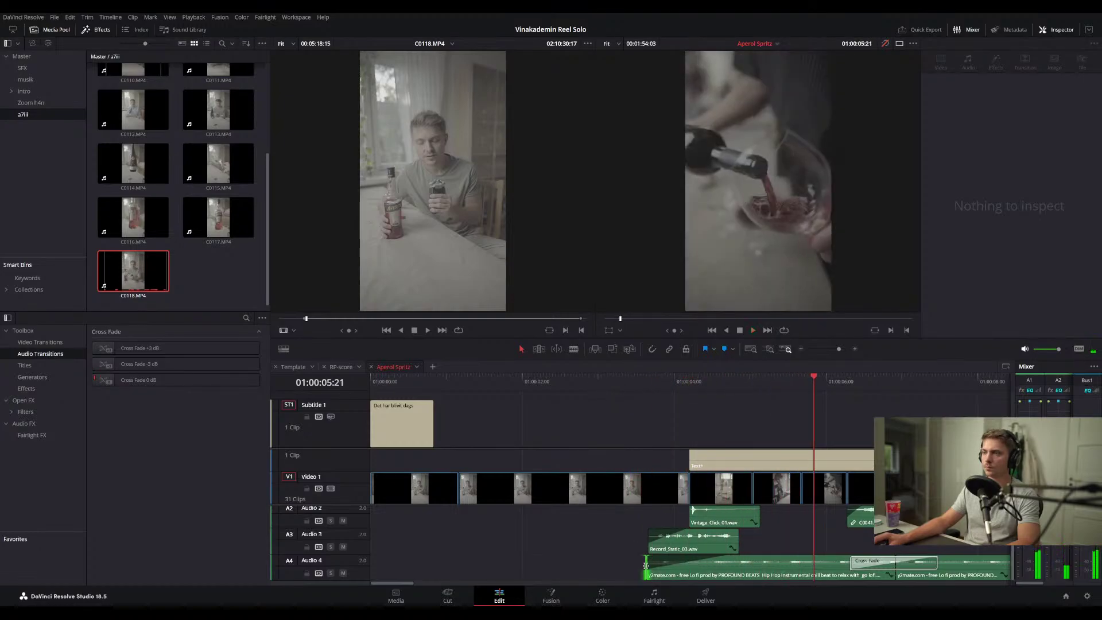
{"action": "left_click_drag", "start_coordinate": [645, 565], "coordinate": [692, 567]}
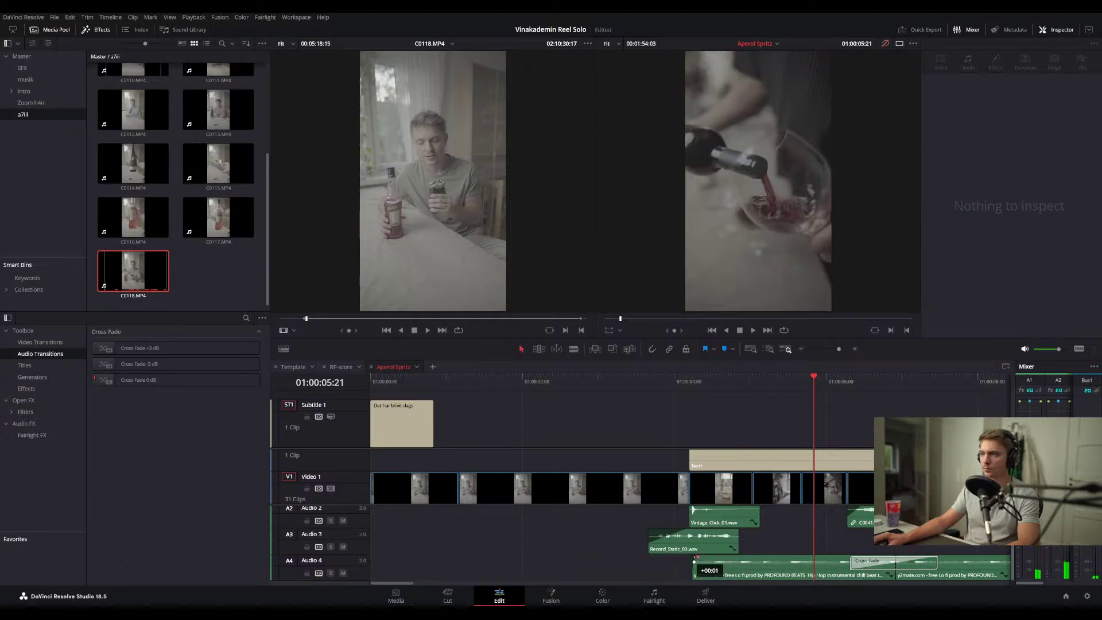
{"action": "left_click_drag", "start_coordinate": [695, 567], "coordinate": [696, 567]}
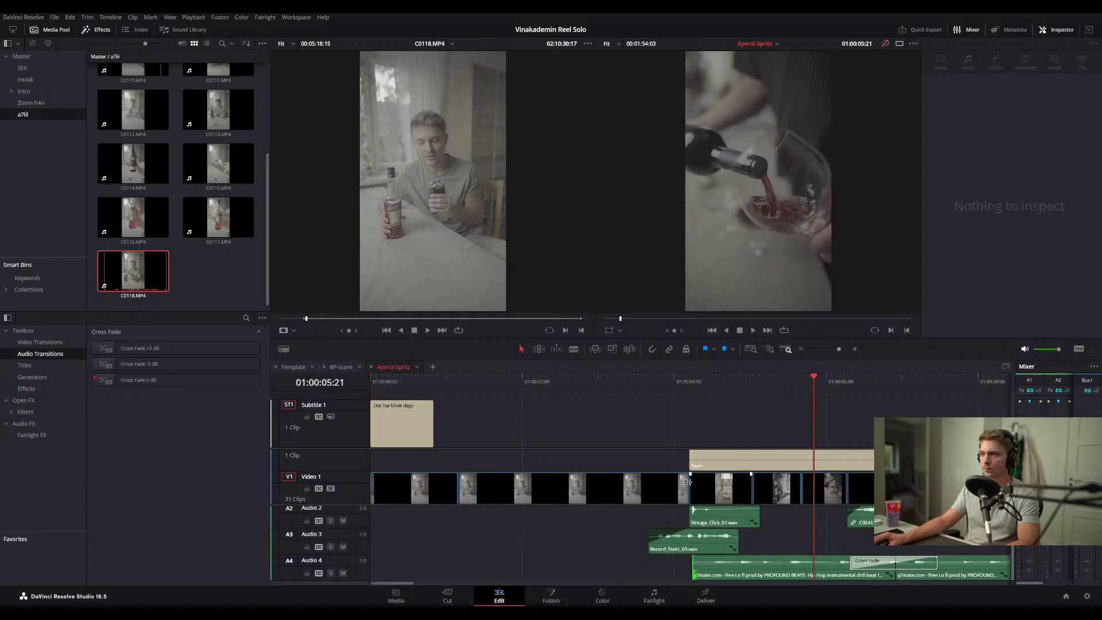
{"action": "left_click", "coordinate": [650, 380]}
{"action": "key", "text": "space"}
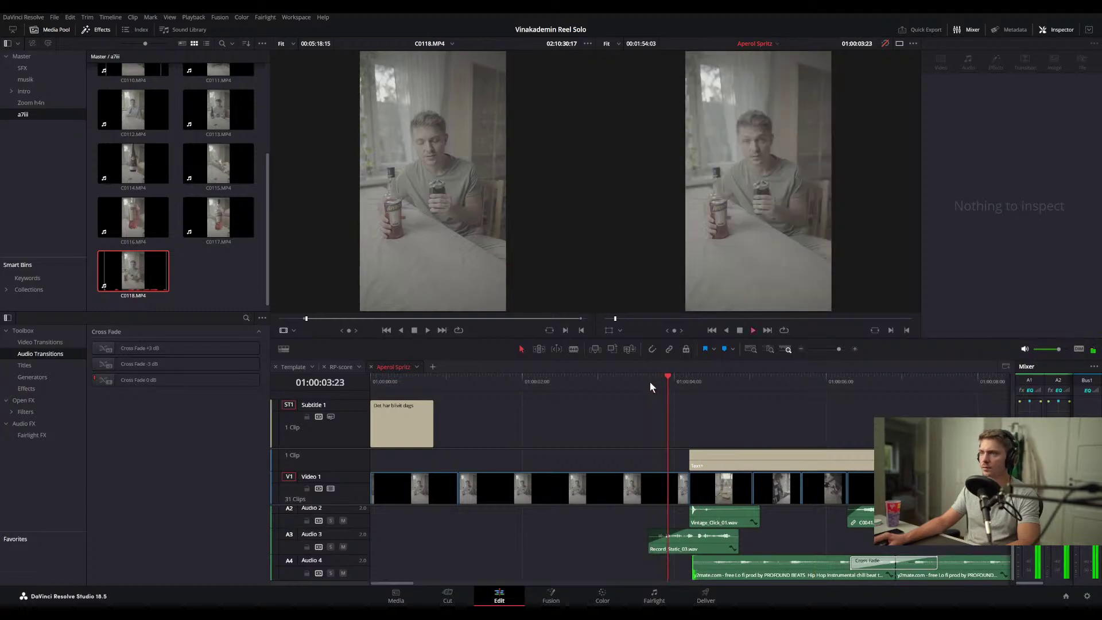
{"action": "key", "text": "space"}
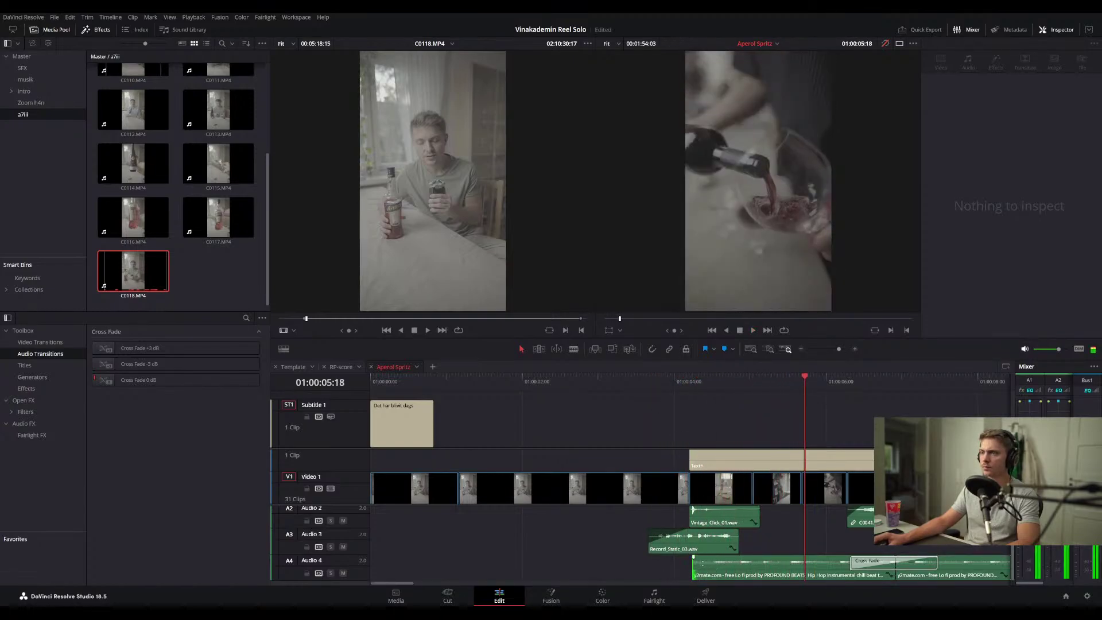
- Delete the cross fade and the second music clip on Audio 4, and extend the first music clip's end in their place
{"action": "scroll", "coordinate": [718, 541], "scroll_direction": "down", "scroll_amount": 2}
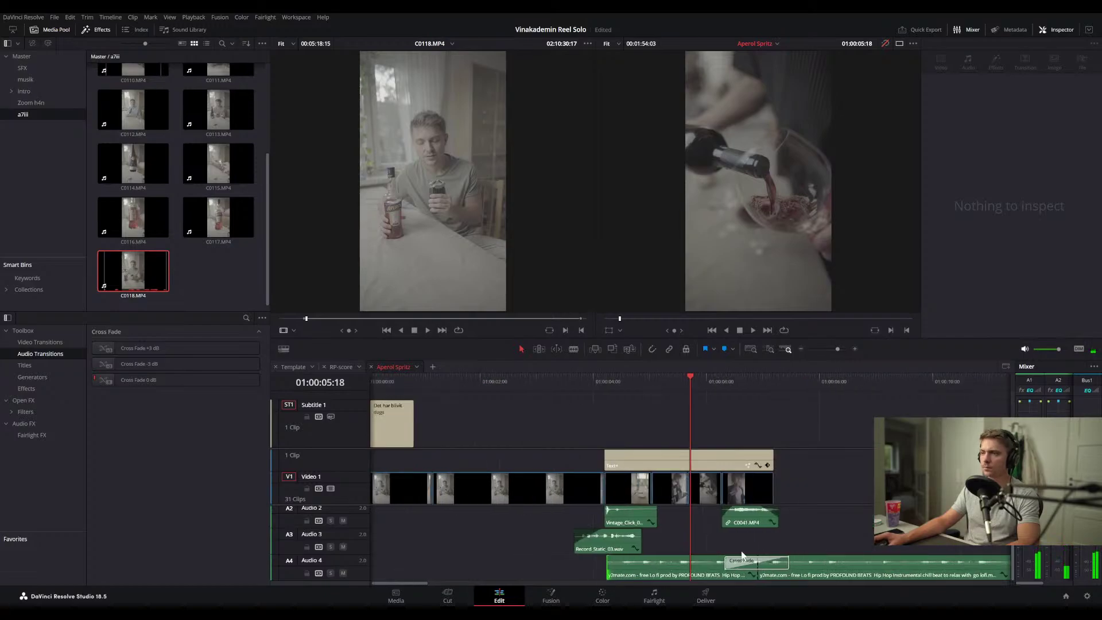
{"action": "left_click", "coordinate": [754, 567]}
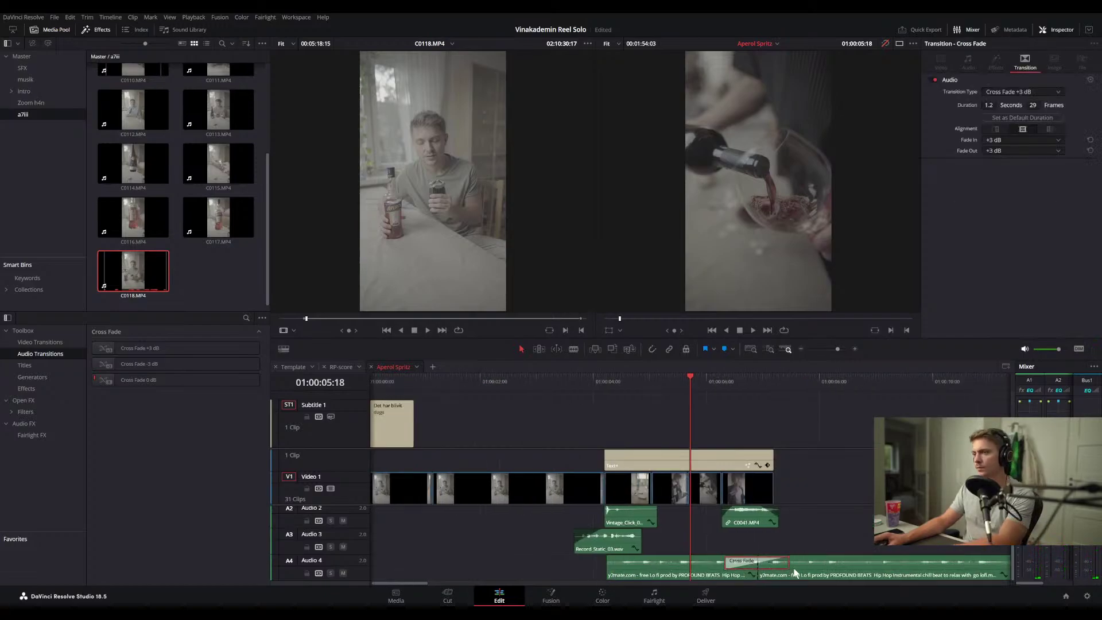
{"action": "key", "text": "Delete"}
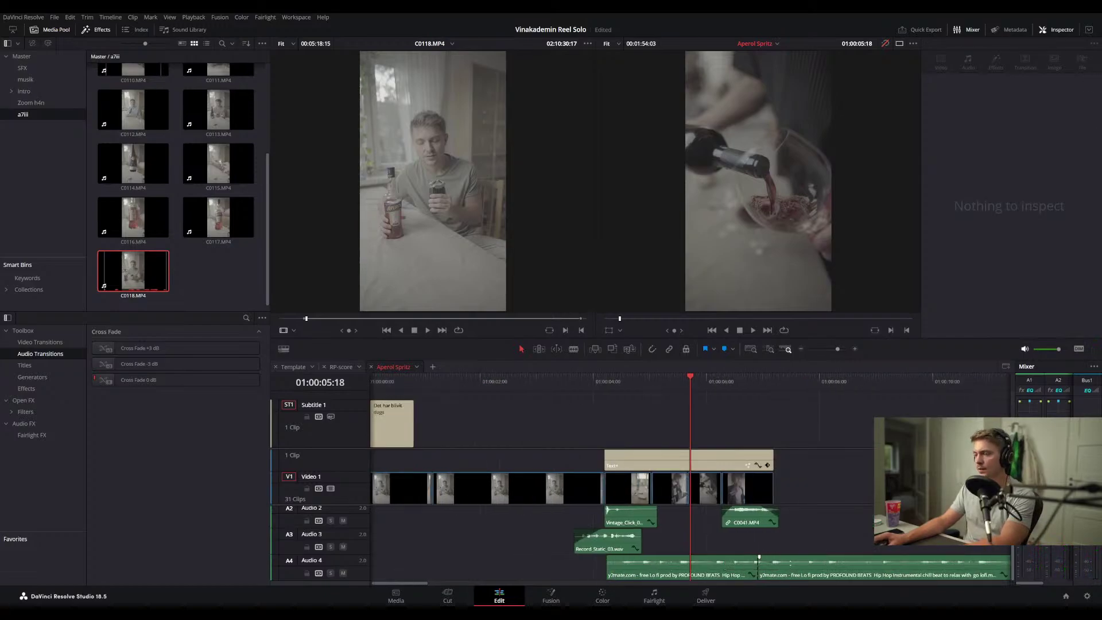
{"action": "left_click", "coordinate": [801, 563]}
{"action": "key", "text": "Delete"}
{"action": "left_click_drag", "start_coordinate": [757, 568], "coordinate": [910, 568]}
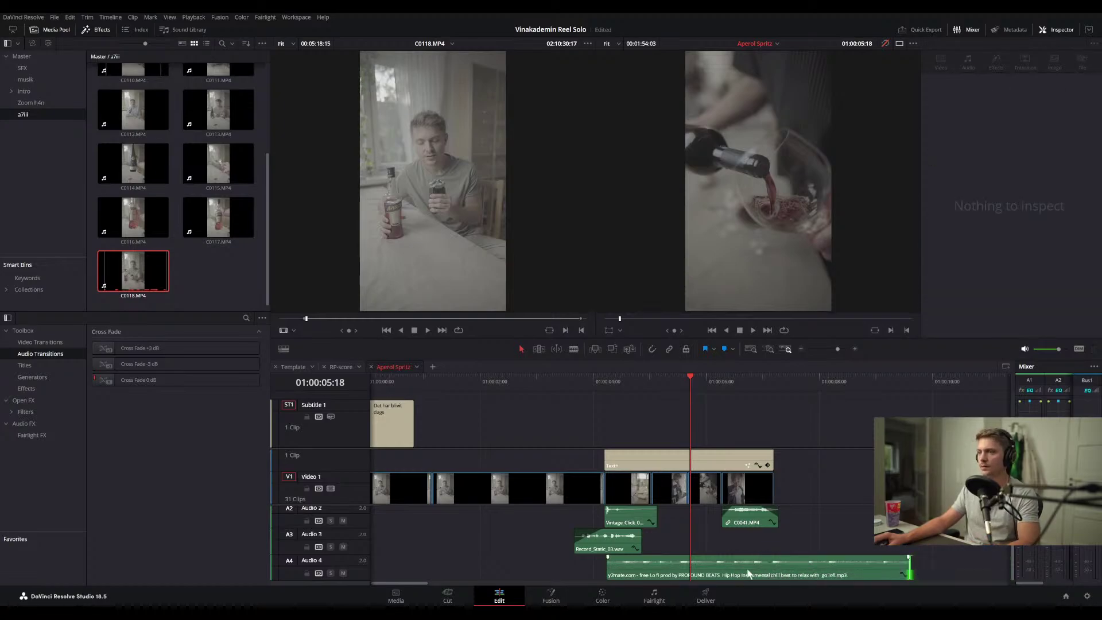
- Shift the Audio 4 music slightly later against the title cut and trim its start to just after Record_Static_03.wav begins
{"action": "left_click_drag", "start_coordinate": [609, 568], "coordinate": [432, 570]}
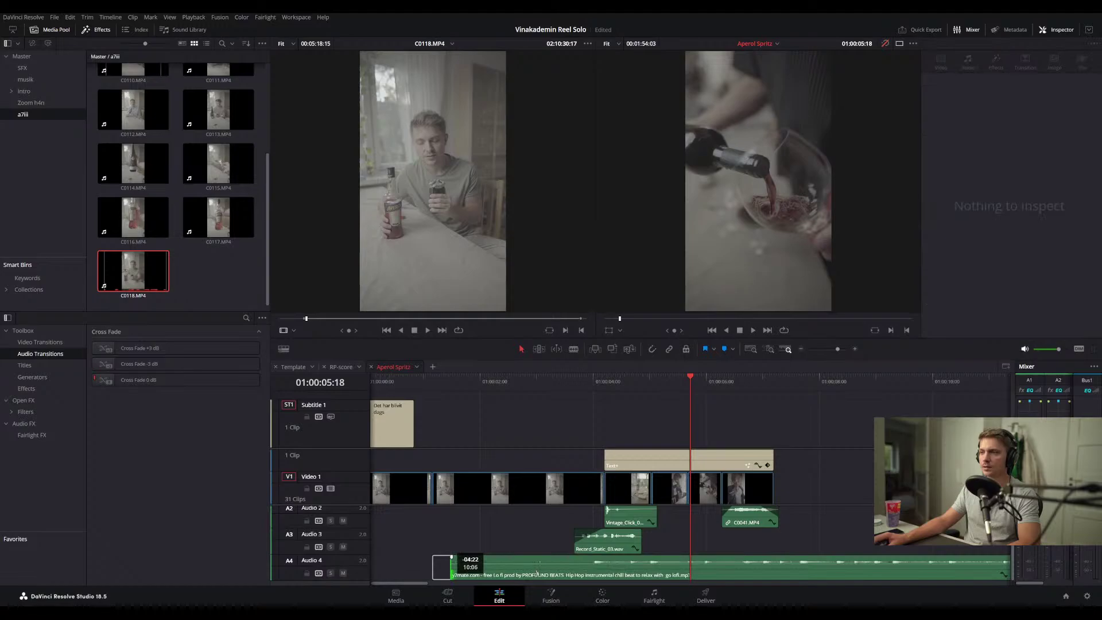
{"action": "left_click", "coordinate": [505, 381]}
{"action": "key", "text": "space"}
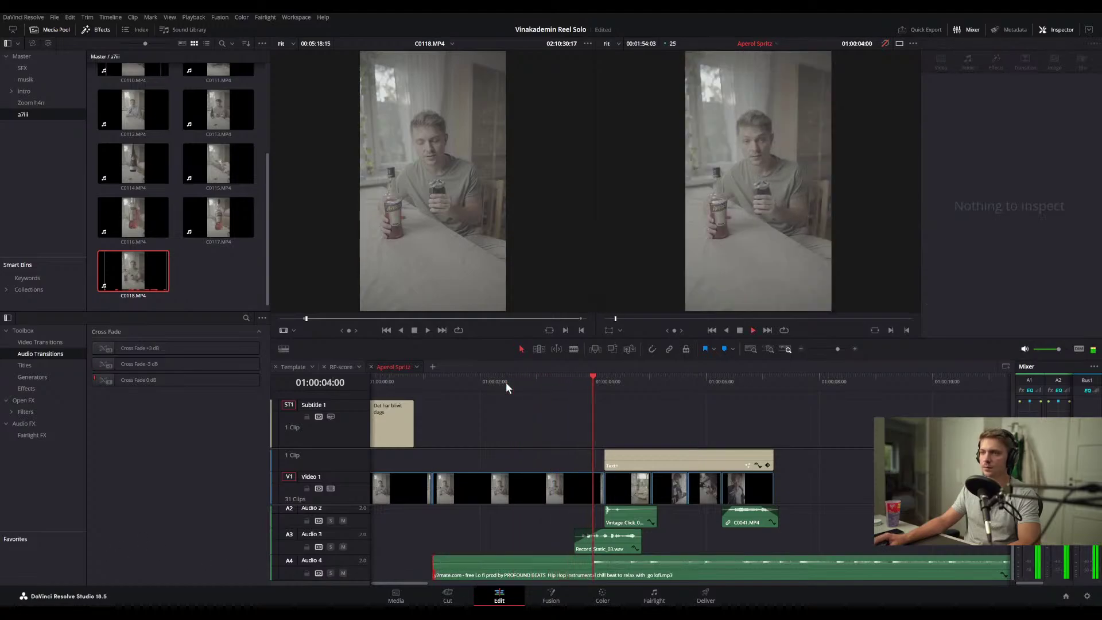
{"action": "key", "text": "space"}
{"action": "left_click_drag", "start_coordinate": [611, 559], "coordinate": [624, 570]}
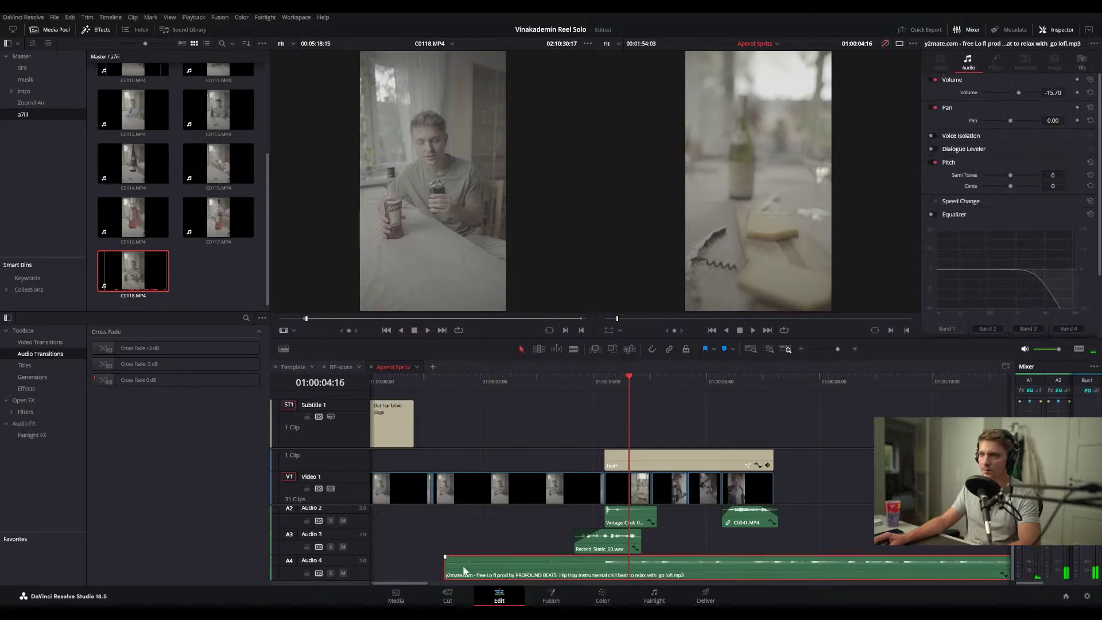
{"action": "left_click_drag", "start_coordinate": [447, 566], "coordinate": [581, 564]}
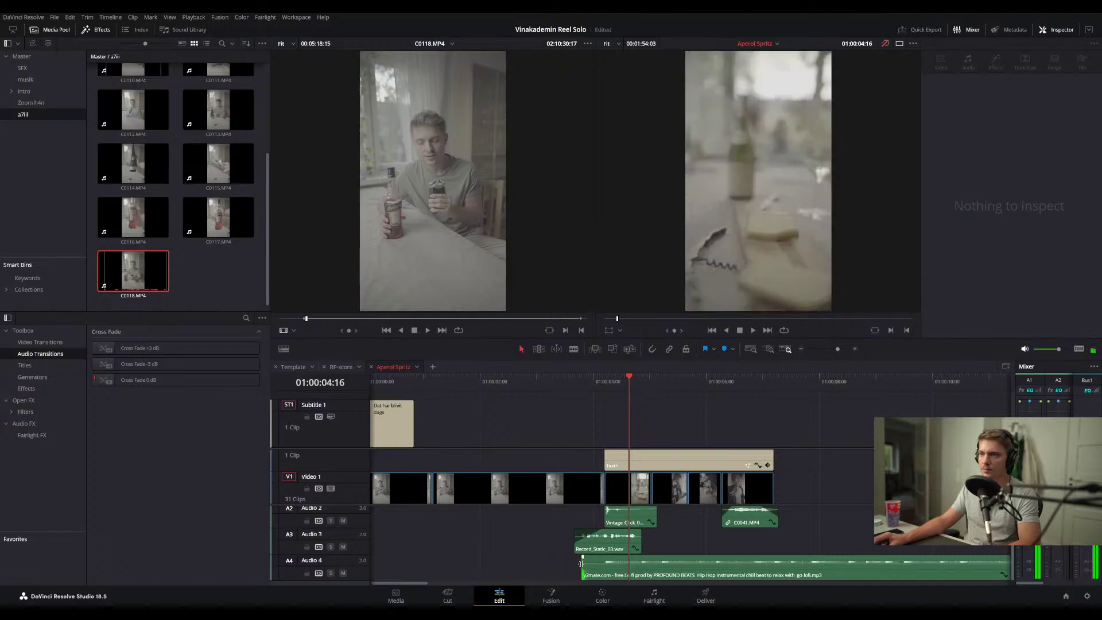
{"action": "left_click", "coordinate": [572, 381]}
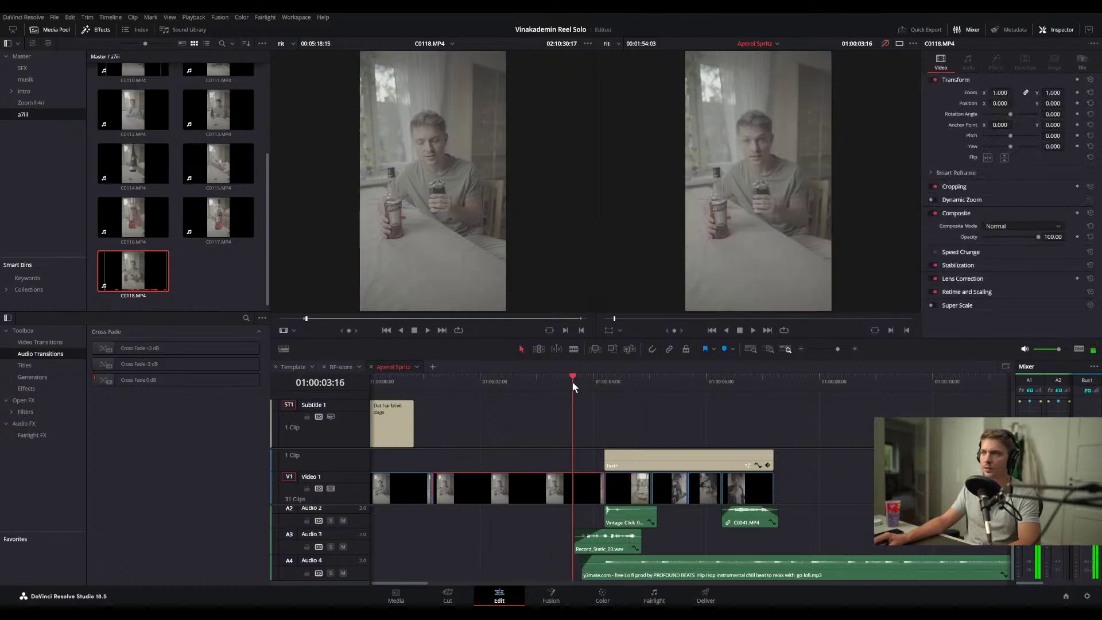
{"action": "key", "text": "space"}
{"action": "scroll", "coordinate": [572, 381], "scroll_direction": "up", "scroll_amount": 2}
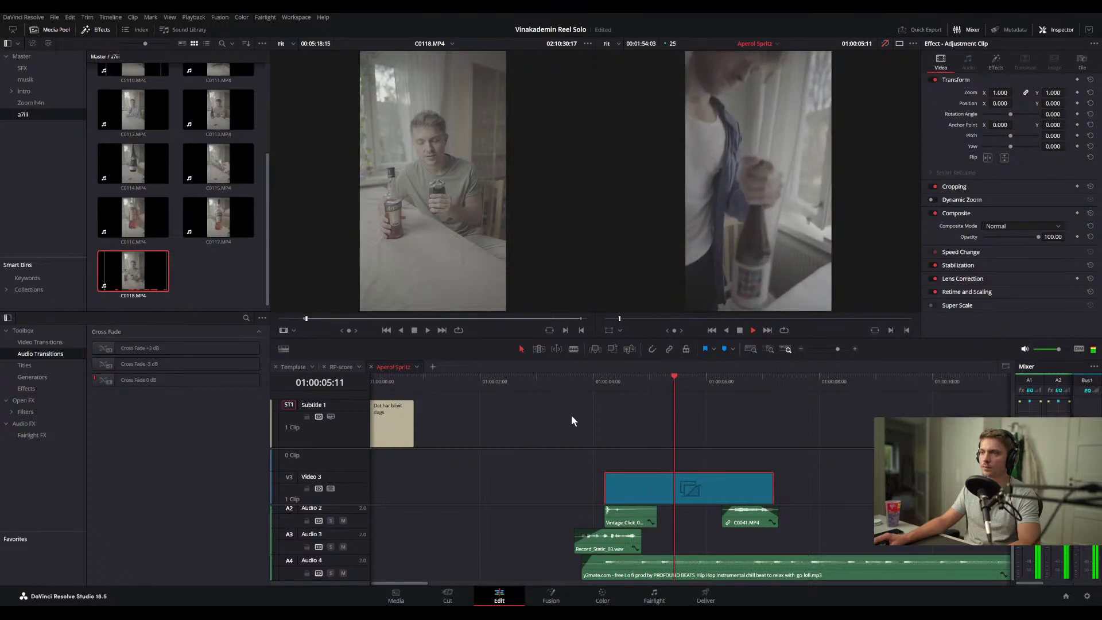
- Turn off the bypass of color grades and Fusion effects, and replay the transition into the Aperol Spritz title
{"action": "left_click", "coordinate": [538, 378]}
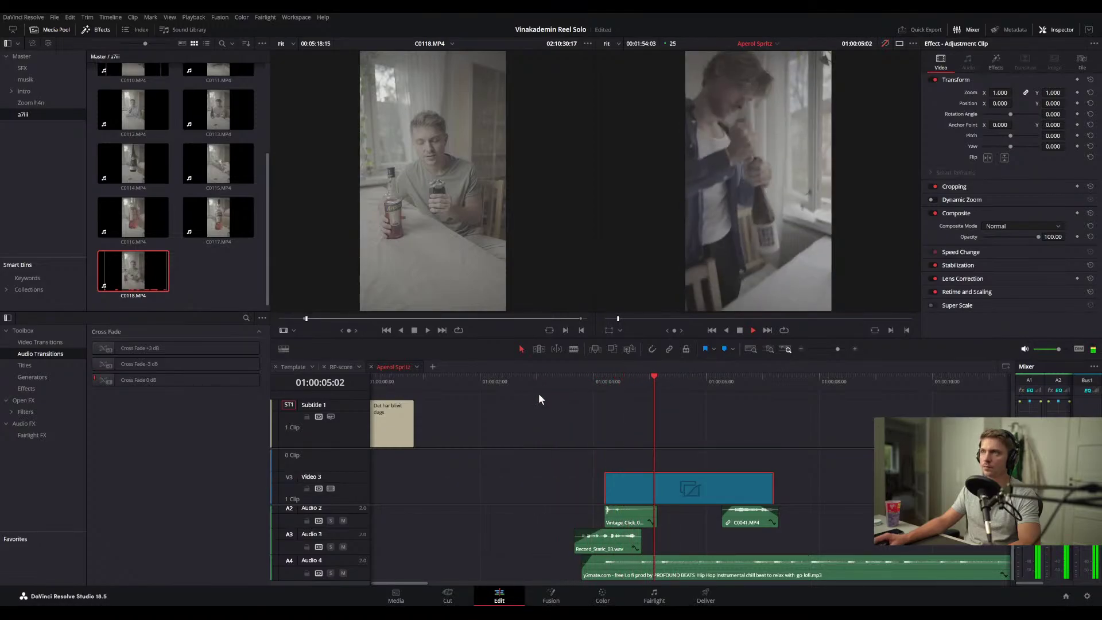
{"action": "key", "text": "space"}
{"action": "key", "text": "shift+d"}
{"action": "left_click", "coordinate": [554, 381]}
{"action": "left_click", "coordinate": [538, 381]}
{"action": "key", "text": "space"}
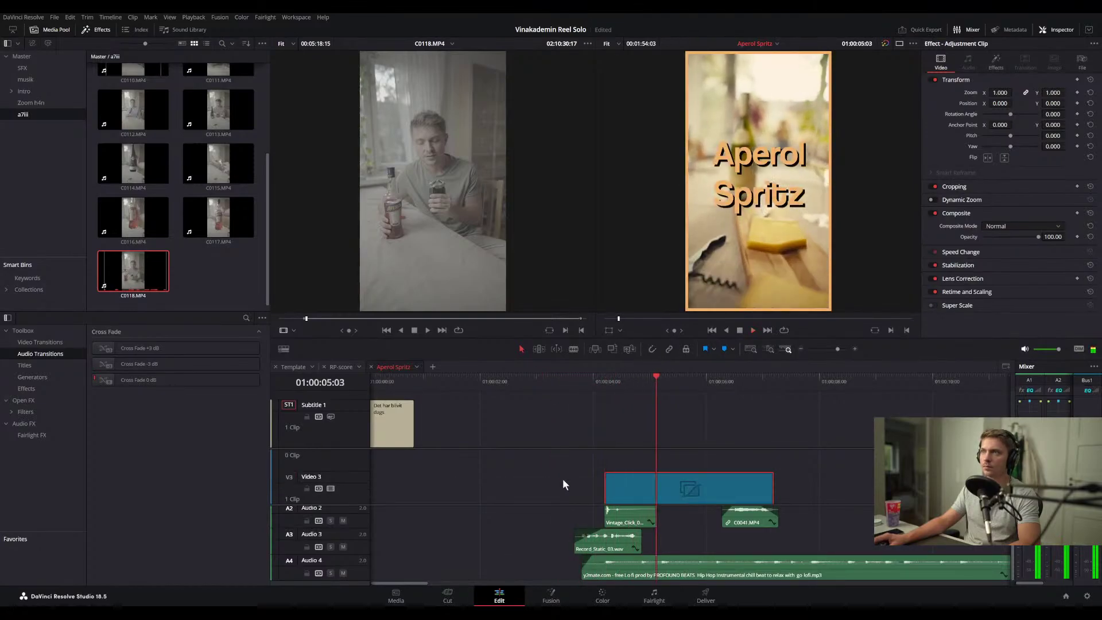
- Move Record_Static_03.wav slightly earlier on Audio 3 and replay the transition into the title
{"action": "scroll", "coordinate": [574, 503], "scroll_direction": "down", "scroll_amount": 4}
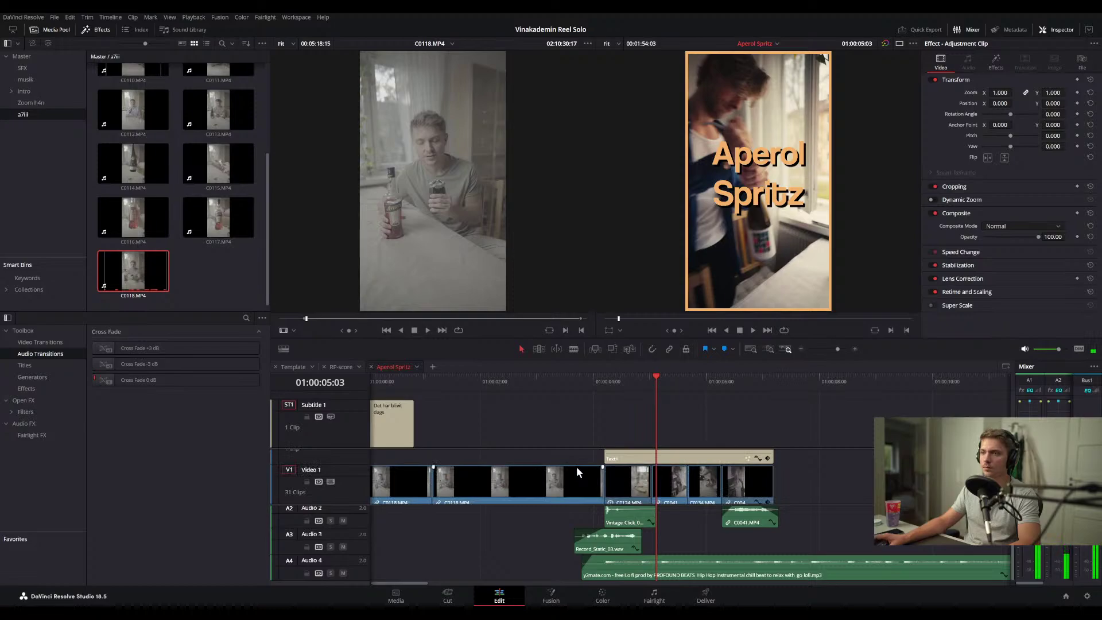
{"action": "scroll", "coordinate": [577, 466], "scroll_direction": "down", "scroll_amount": 1}
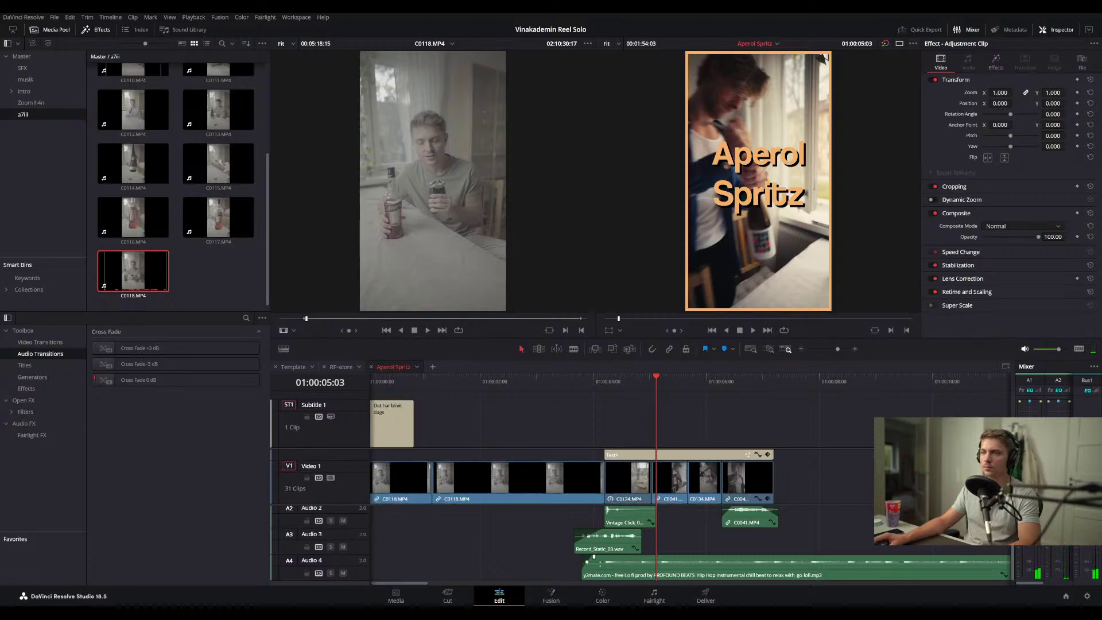
{"action": "scroll", "coordinate": [567, 398], "scroll_direction": "up", "scroll_amount": 2}
{"action": "left_click", "coordinate": [557, 382]}
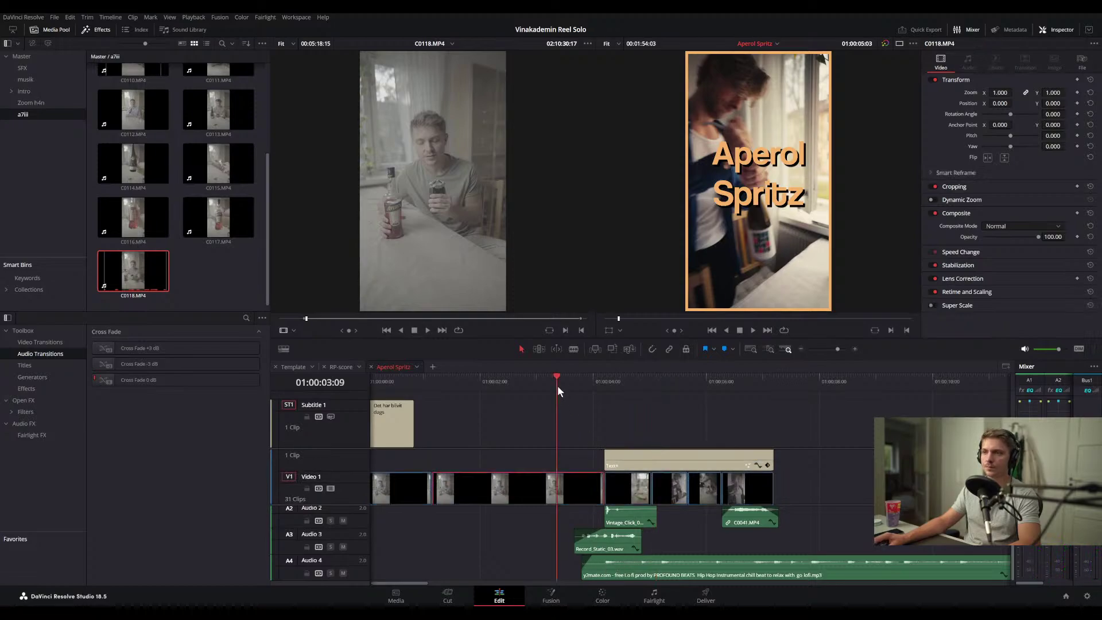
{"action": "key", "text": "space"}
{"action": "scroll", "coordinate": [557, 386], "scroll_direction": "up", "scroll_amount": 2}
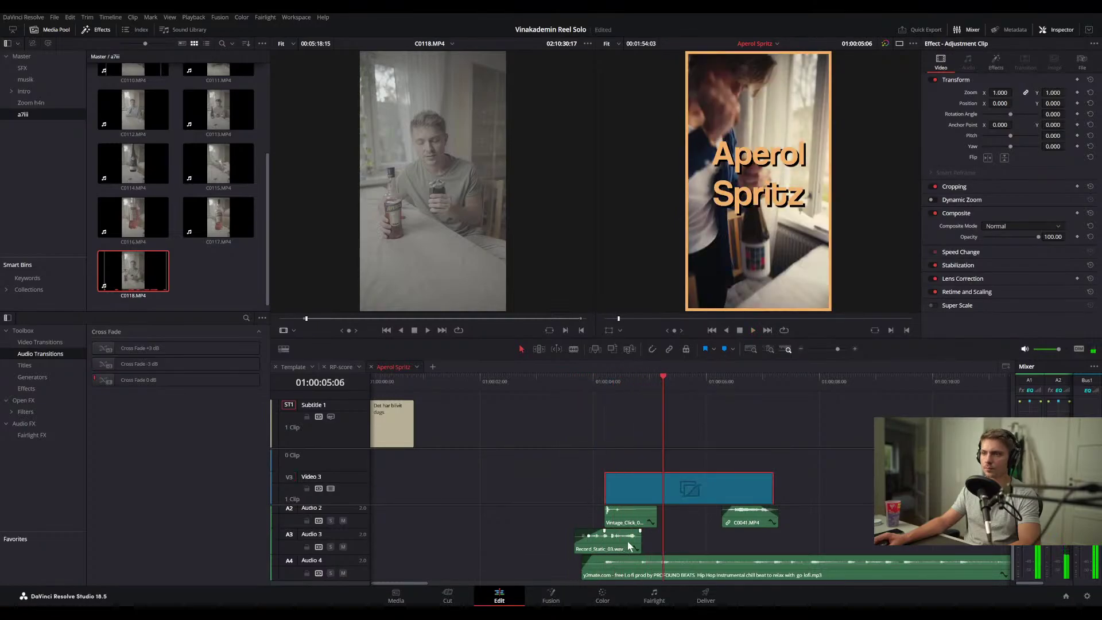
{"action": "left_click_drag", "start_coordinate": [628, 539], "coordinate": [607, 539]}
{"action": "scroll", "coordinate": [598, 438], "scroll_direction": "down", "scroll_amount": 2}
{"action": "left_click_drag", "start_coordinate": [560, 378], "coordinate": [547, 376]}
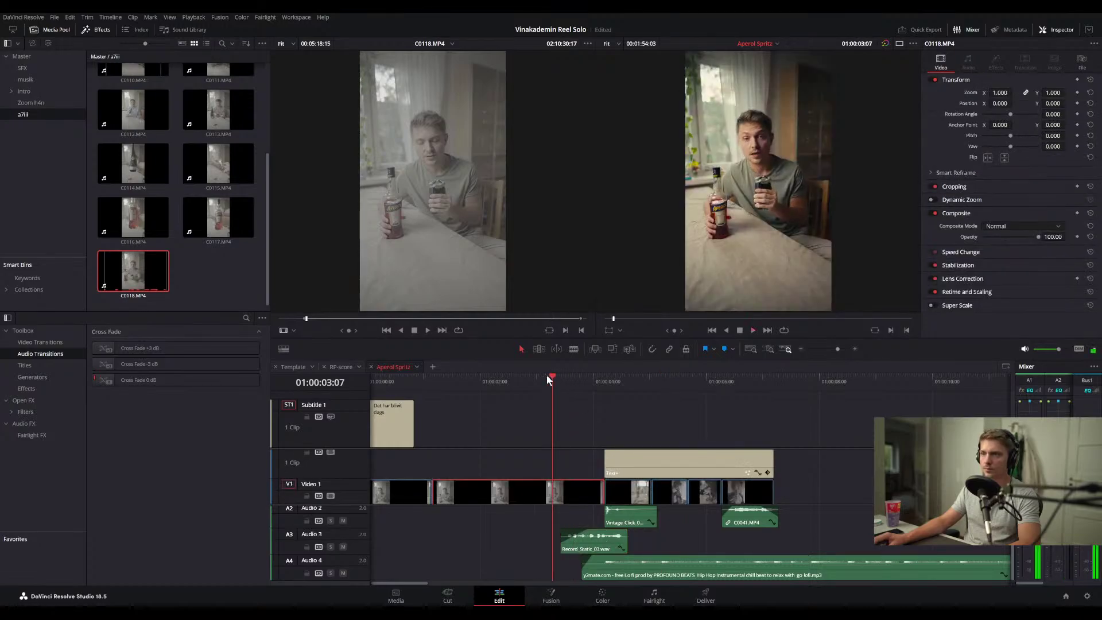
{"action": "left_click", "coordinate": [547, 376]}
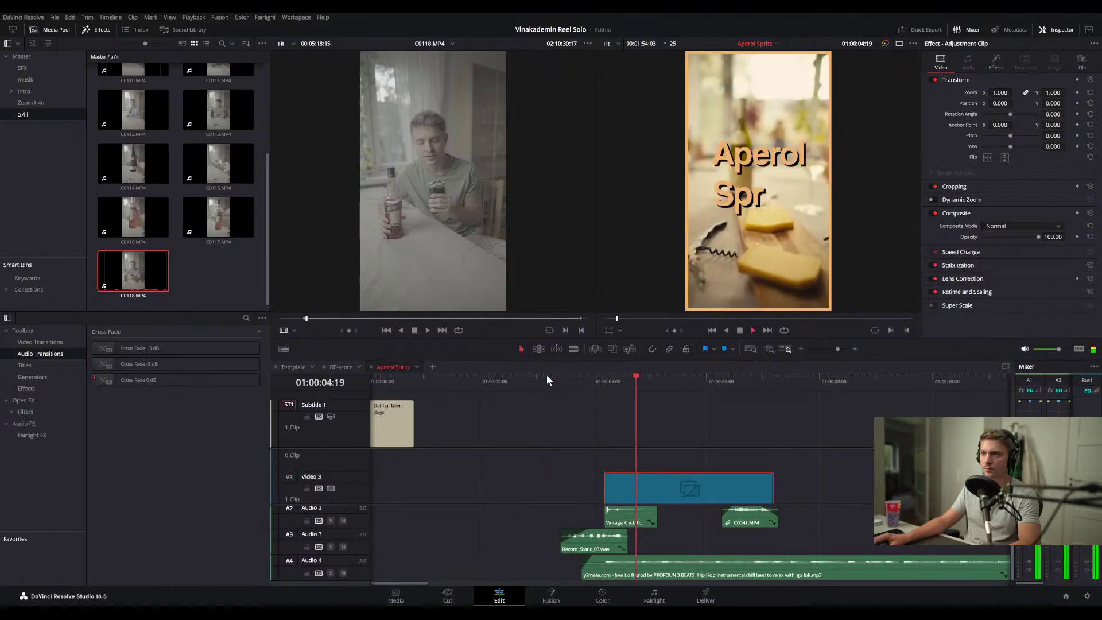
- Nudge Record_Static_03.wav slightly later on Audio 3, replay the title transition and save the project
{"action": "left_click", "coordinate": [618, 550]}
{"action": "left_click_drag", "start_coordinate": [622, 548], "coordinate": [623, 549]}
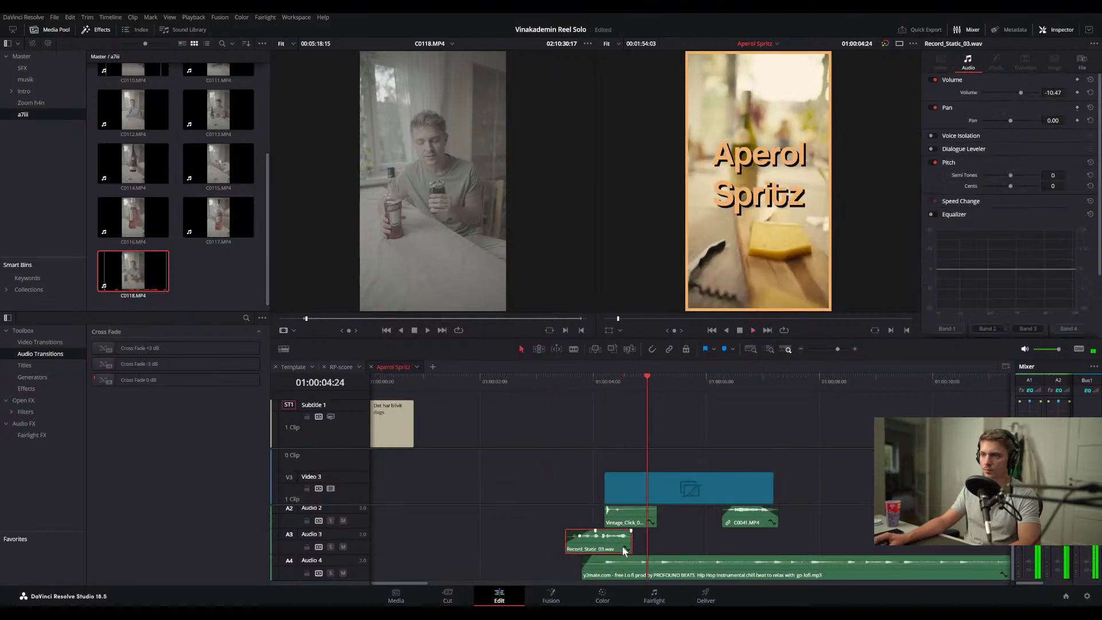
{"action": "left_click", "coordinate": [572, 378]}
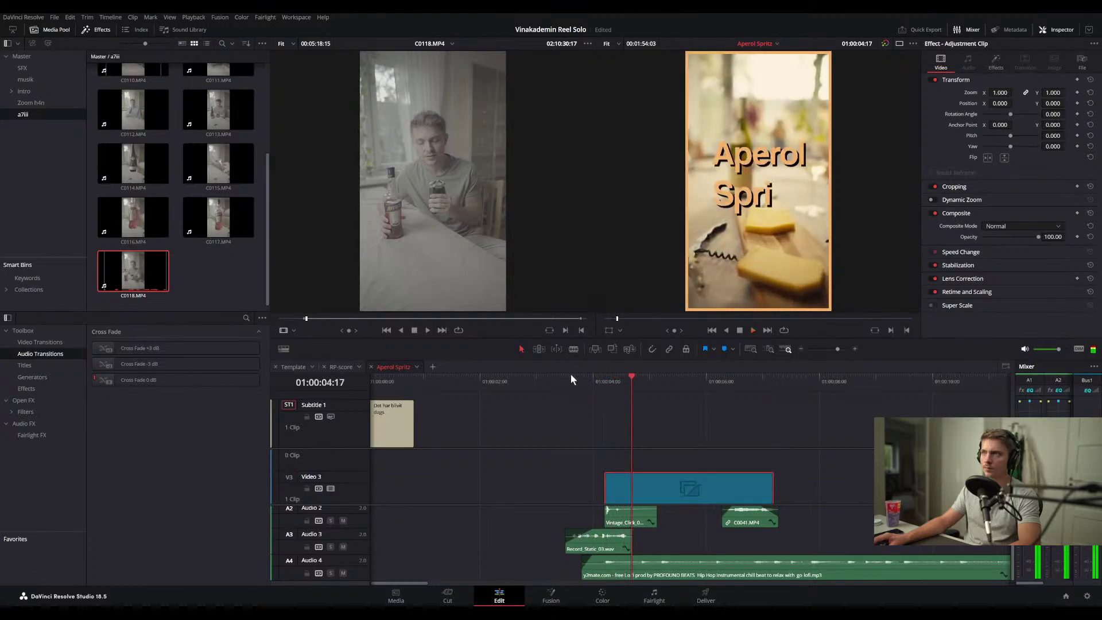
{"action": "left_click", "coordinate": [569, 378]}
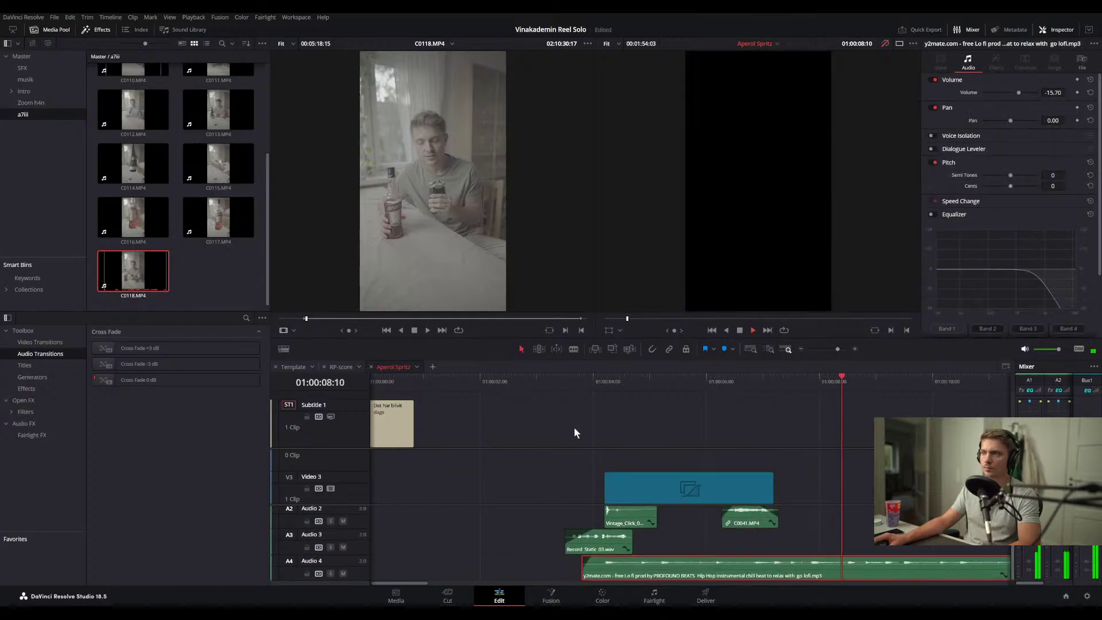
{"action": "key", "text": "ctrl+s"}
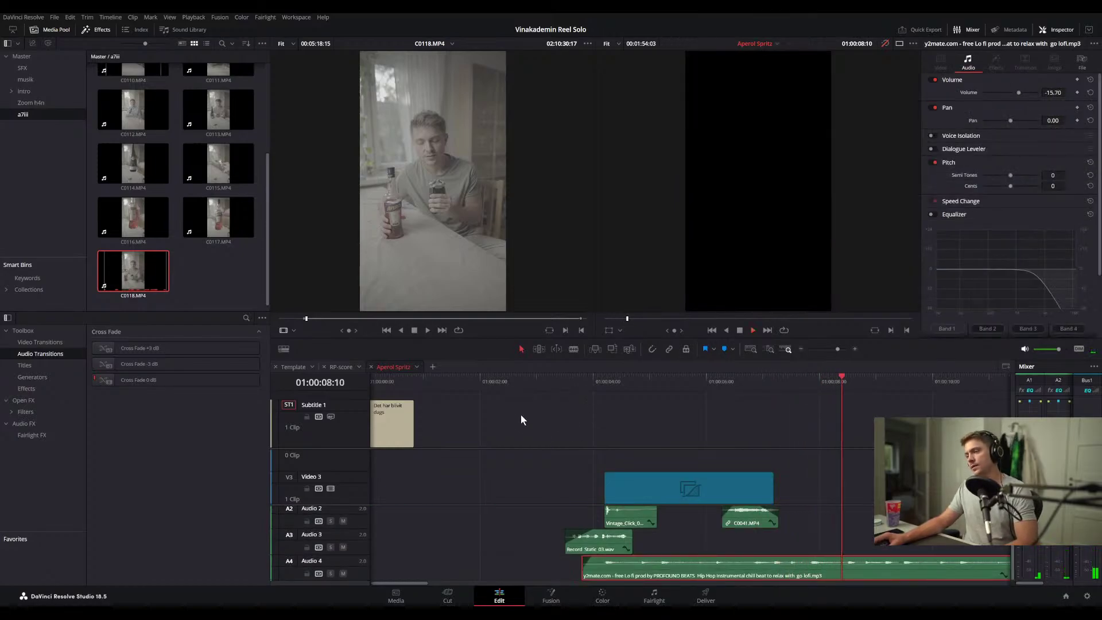
- Move all the Video 1 and Audio 1 clips after the gap earlier so they start right at the end of the title sequence
{"action": "key", "text": "shift+z"}
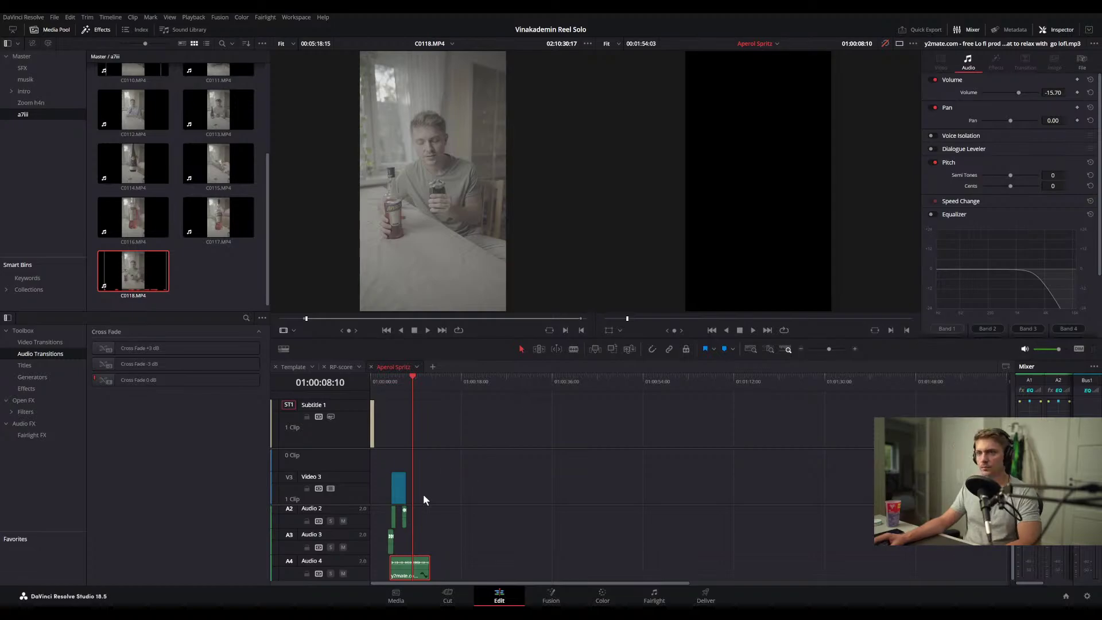
{"action": "scroll", "coordinate": [423, 493], "scroll_direction": "down", "scroll_amount": 2}
{"action": "scroll", "coordinate": [433, 545], "scroll_direction": "up", "scroll_amount": 1}
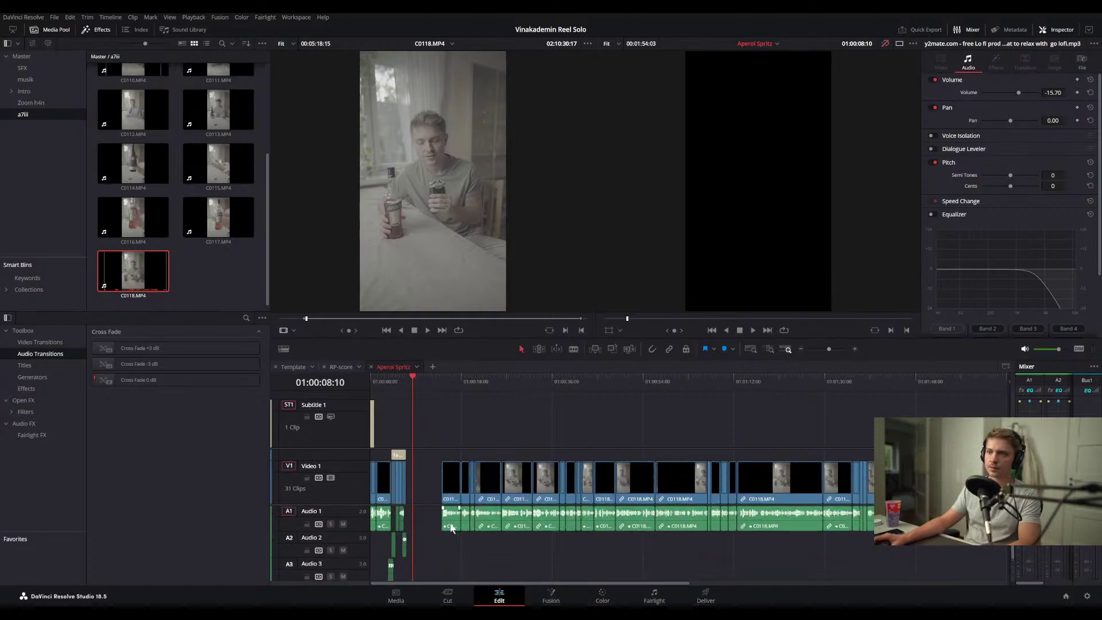
{"action": "left_click", "coordinate": [436, 380]}
{"action": "scroll", "coordinate": [438, 531], "scroll_direction": "down", "scroll_amount": 1}
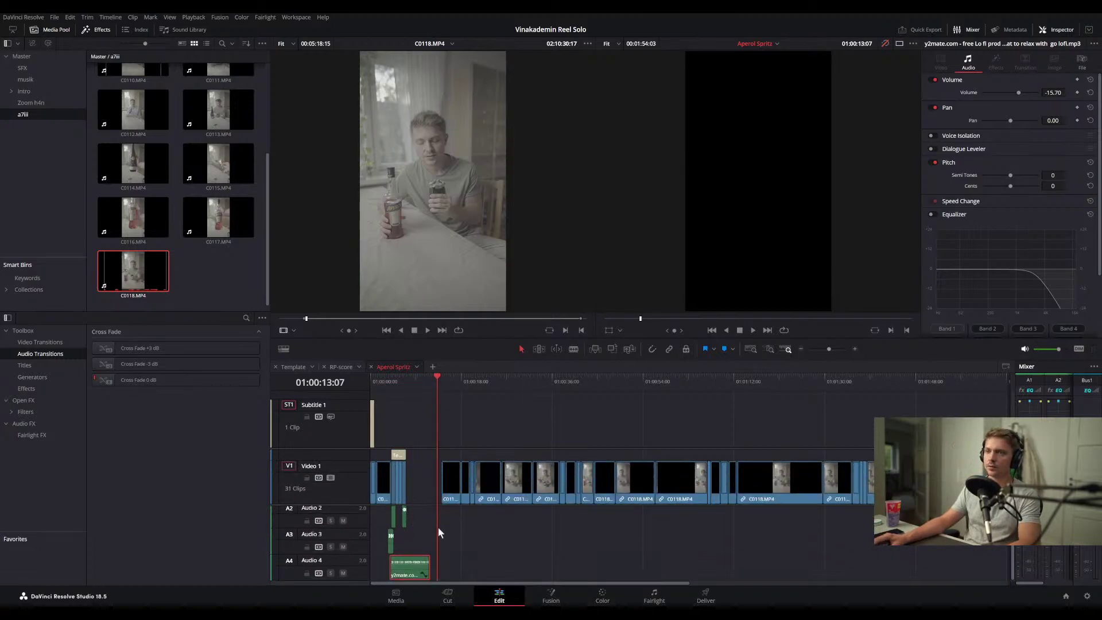
{"action": "key", "text": "y"}
{"action": "scroll", "coordinate": [445, 515], "scroll_direction": "up", "scroll_amount": 1}
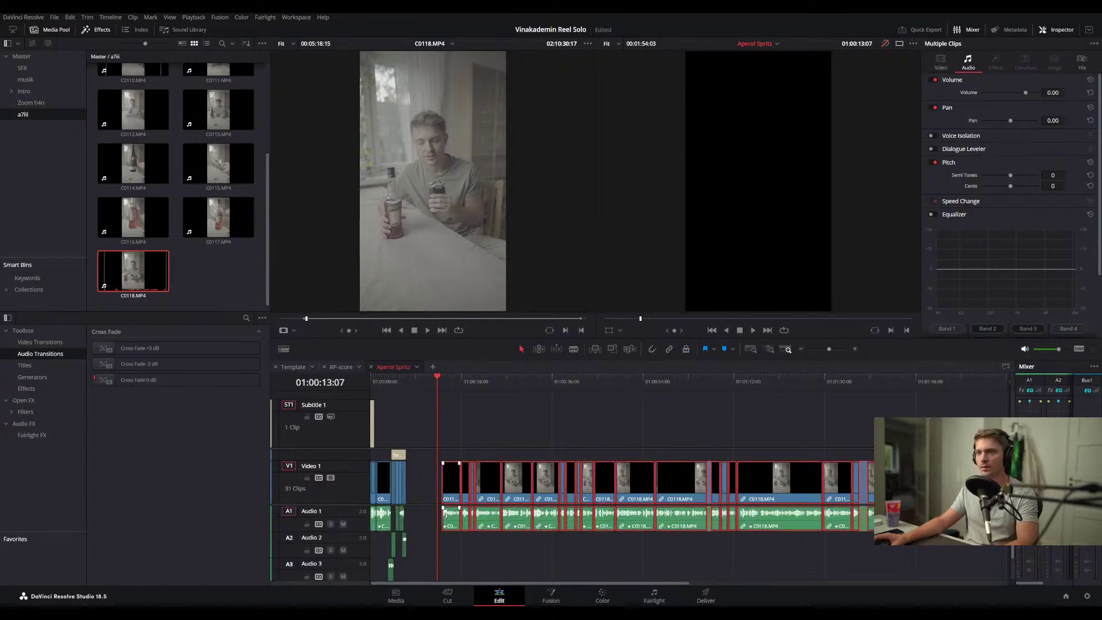
{"action": "scroll", "coordinate": [454, 534], "scroll_direction": "down", "scroll_amount": 1}
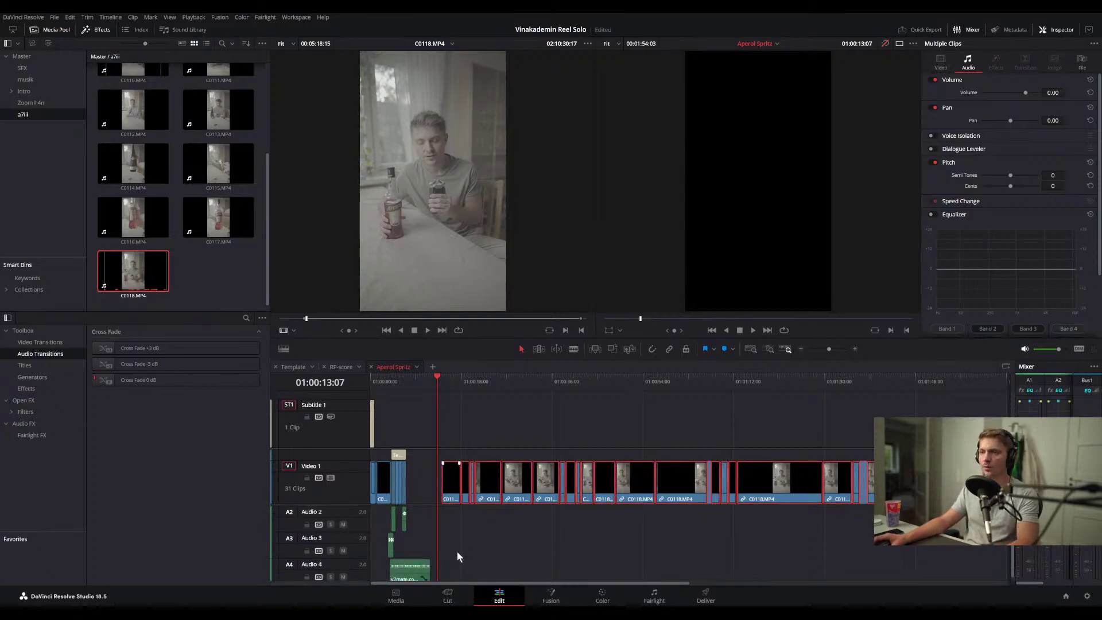
{"action": "scroll", "coordinate": [457, 547], "scroll_direction": "up", "scroll_amount": 1}
{"action": "scroll", "coordinate": [442, 551], "scroll_direction": "down", "scroll_amount": 1}
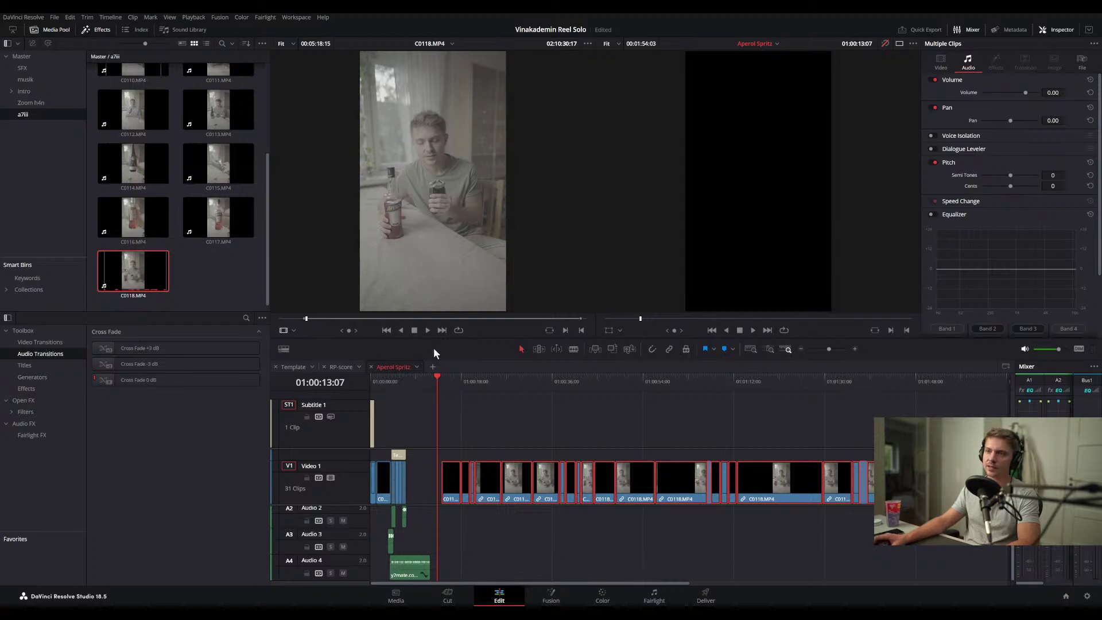
{"action": "scroll", "coordinate": [451, 494], "scroll_direction": "up", "scroll_amount": 1}
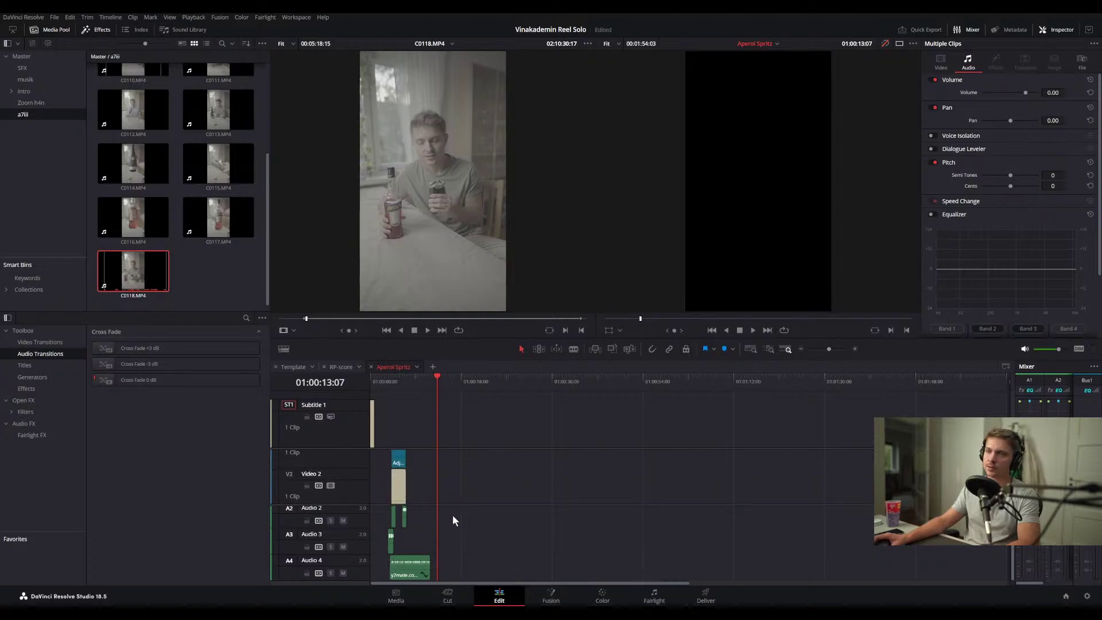
{"action": "scroll", "coordinate": [461, 469], "scroll_direction": "down", "scroll_amount": 1}
{"action": "scroll", "coordinate": [458, 535], "scroll_direction": "up", "scroll_amount": 1}
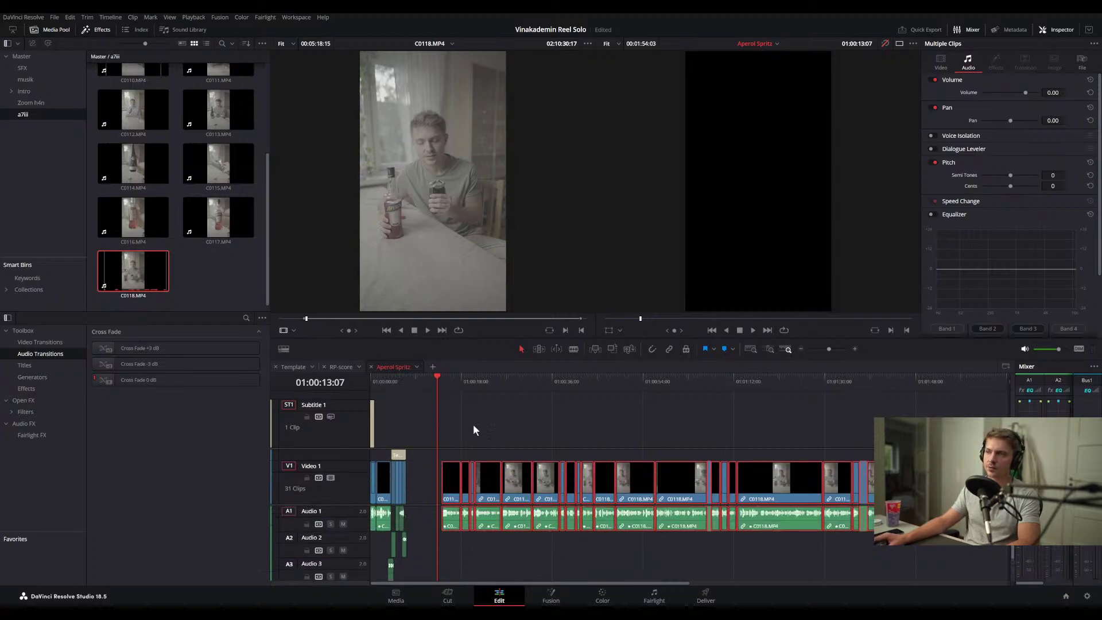
{"action": "scroll", "coordinate": [402, 470], "scroll_direction": "up", "scroll_amount": 5}
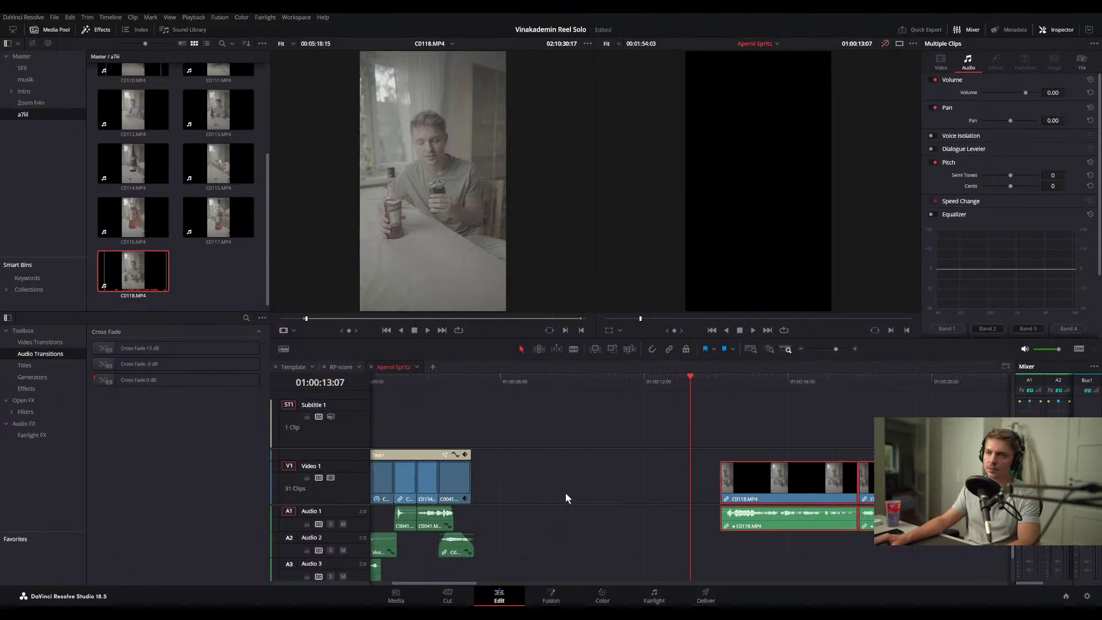
{"action": "left_click_drag", "start_coordinate": [784, 495], "coordinate": [530, 497]}
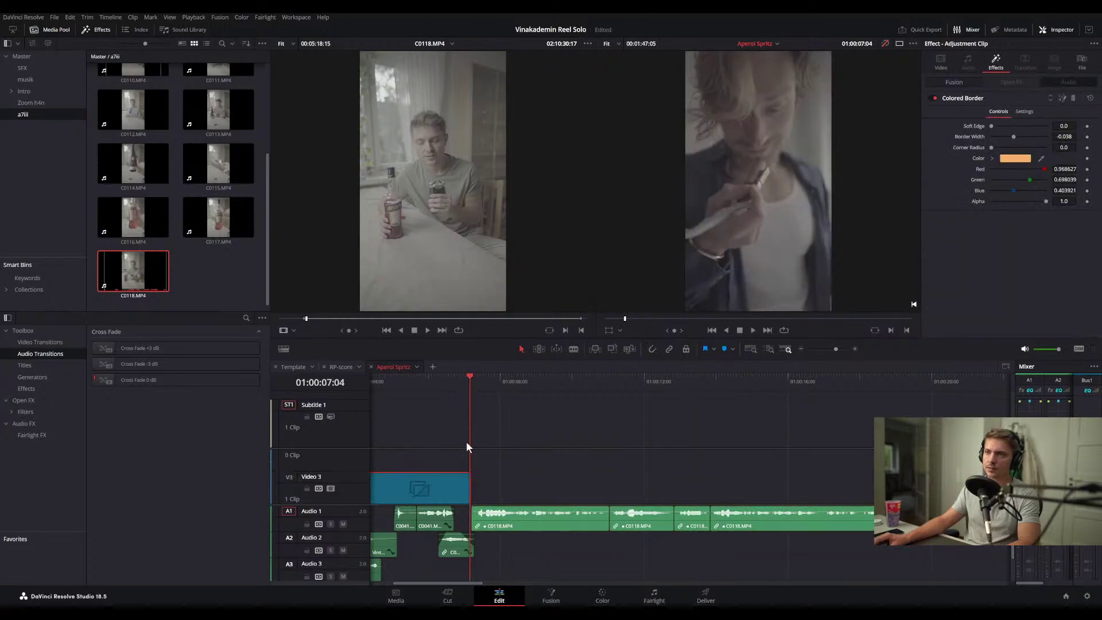
- Play back the cut from the end of the title sequence into the first C0118.MP4 clip after it
{"action": "scroll", "coordinate": [466, 442], "scroll_direction": "left", "scroll_amount": 3}
{"action": "scroll", "coordinate": [684, 513], "scroll_direction": "up", "scroll_amount": 1}
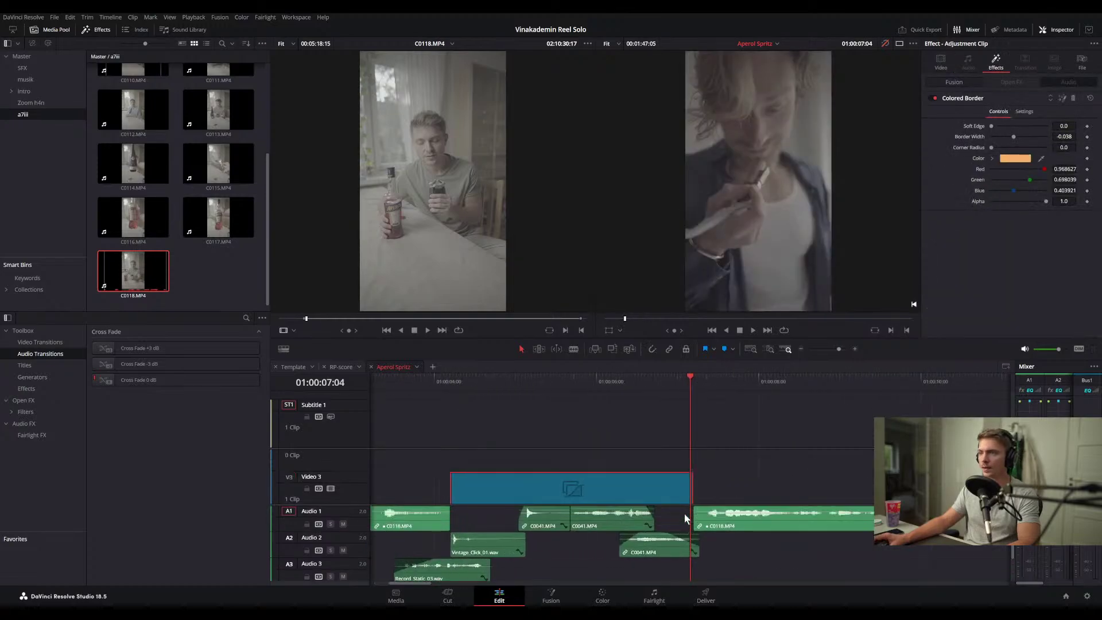
{"action": "scroll", "coordinate": [684, 459], "scroll_direction": "down", "scroll_amount": 3}
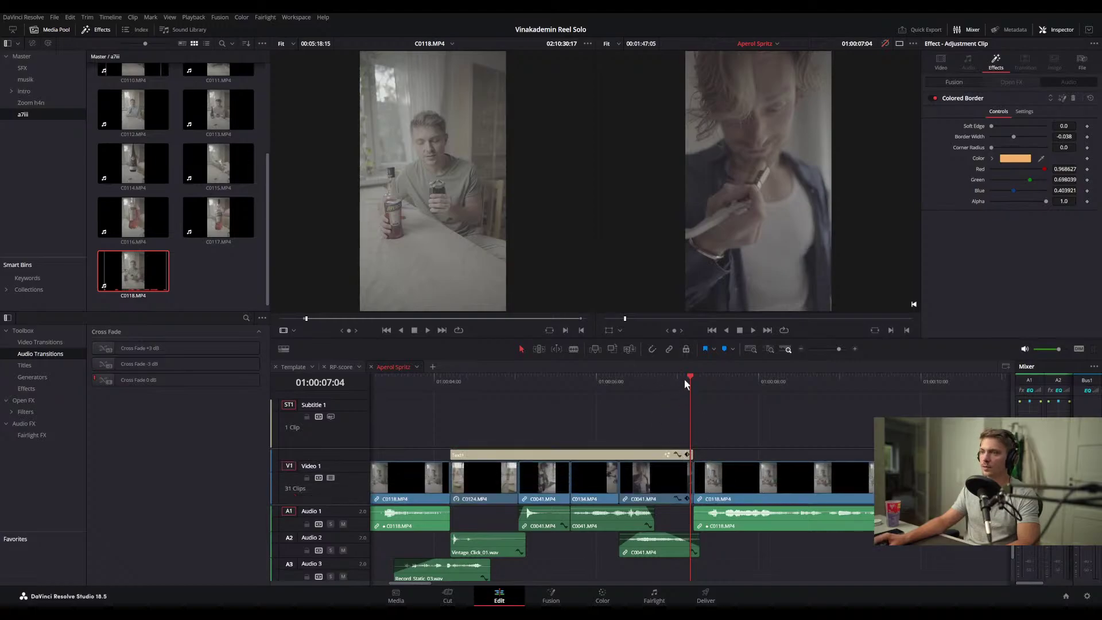
{"action": "left_click", "coordinate": [645, 379]}
{"action": "scroll", "coordinate": [660, 421], "scroll_direction": "up", "scroll_amount": 3}
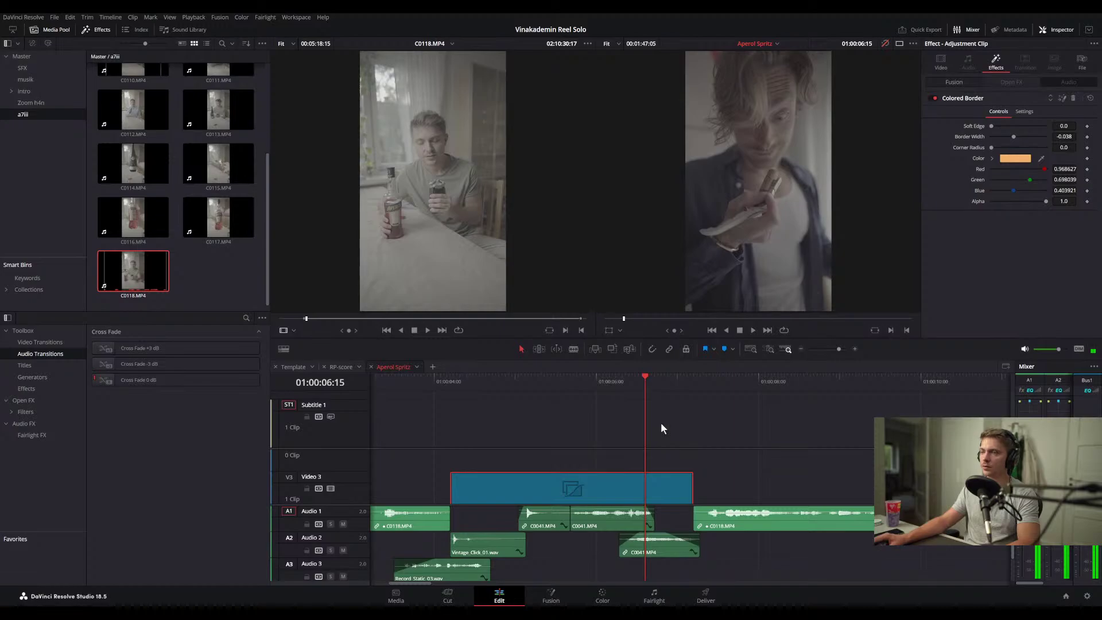
{"action": "key", "text": "space"}
{"action": "scroll", "coordinate": [660, 422], "scroll_direction": "down", "scroll_amount": 3}
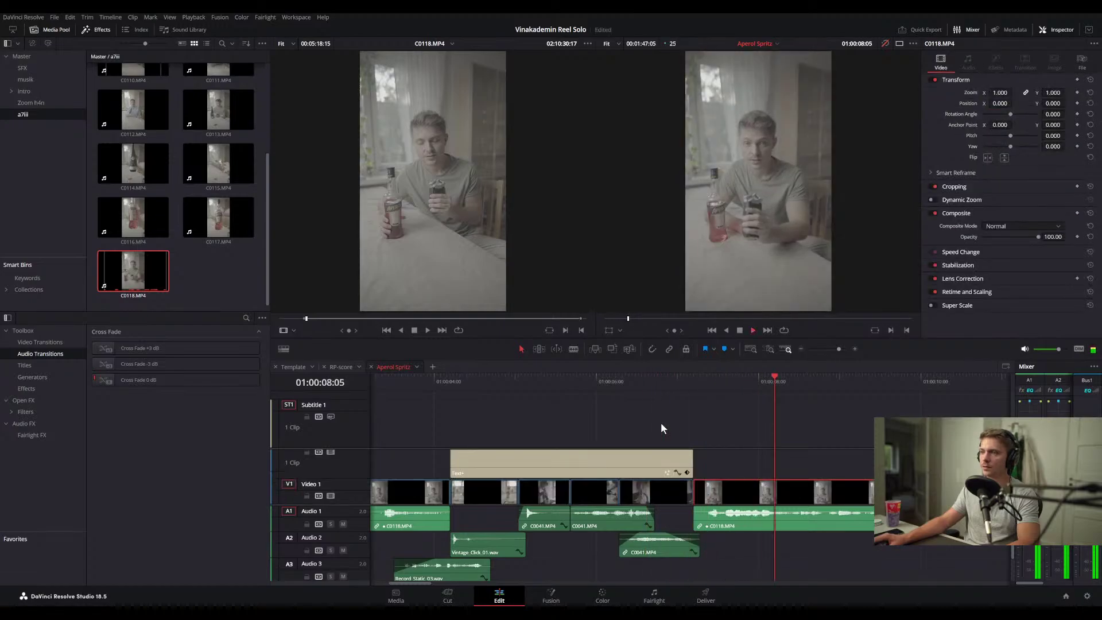
{"action": "left_click_drag", "start_coordinate": [784, 380], "coordinate": [778, 381]}
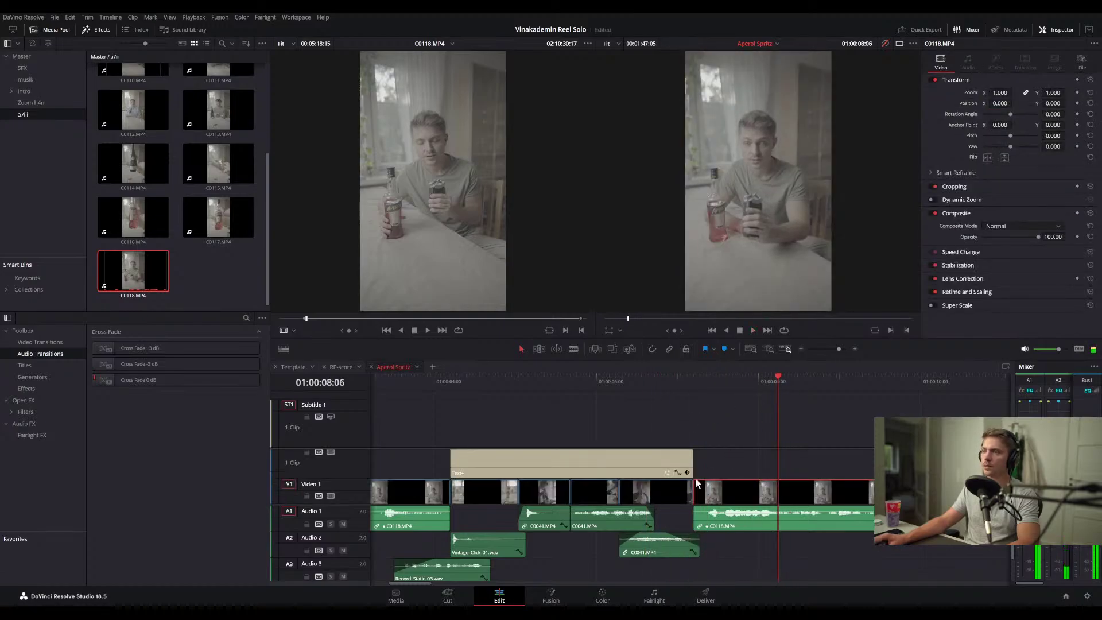
- Trim only the video start of the first C0118.MP4 clip after the title to a later point, leaving its audio in place
{"action": "left_click", "coordinate": [742, 448]}
{"action": "scroll", "coordinate": [742, 448], "scroll_direction": "down", "scroll_amount": 1}
{"action": "left_click_drag", "start_coordinate": [694, 476], "coordinate": [753, 475]}
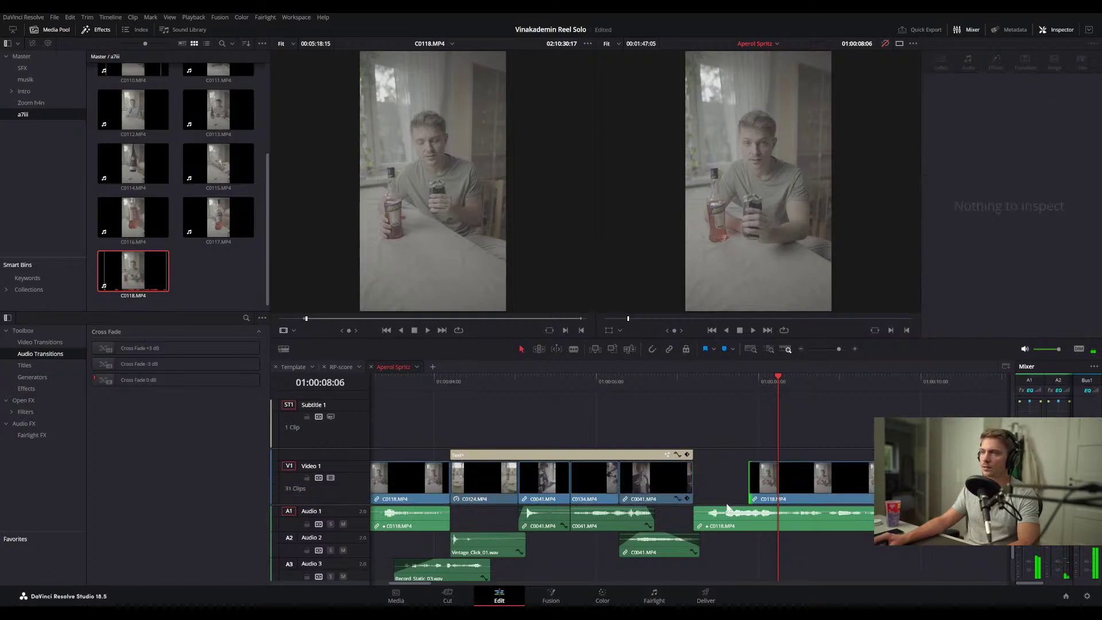
- Move that C0118.MP4 clip and all following clips earlier so its audio starts under the last C0041.MP4 shot of the title
{"action": "scroll", "coordinate": [745, 548], "scroll_direction": "down", "scroll_amount": 2}
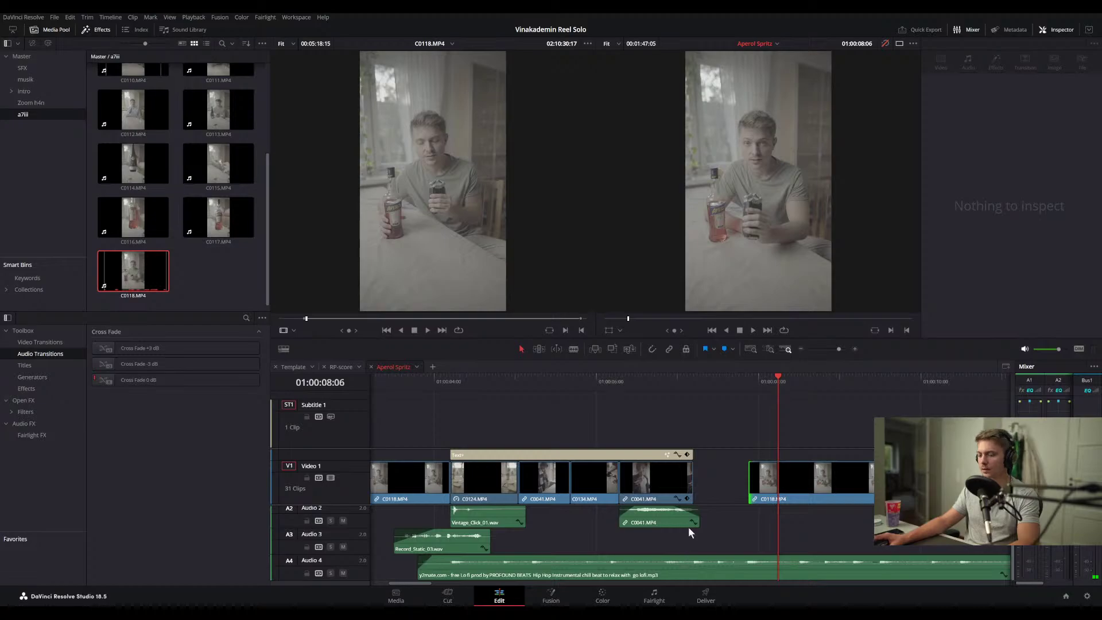
{"action": "key", "text": "shift+v"}
{"action": "scroll", "coordinate": [721, 533], "scroll_direction": "up", "scroll_amount": 2}
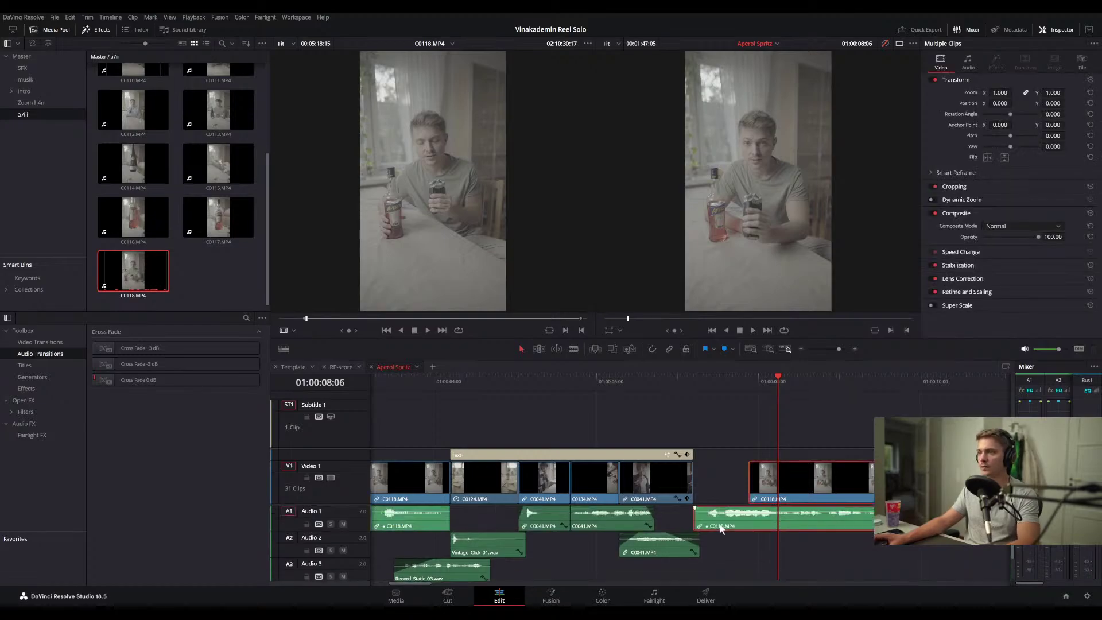
{"action": "left_click_drag", "start_coordinate": [749, 518], "coordinate": [675, 518]}
{"action": "left_click", "coordinate": [711, 532]}
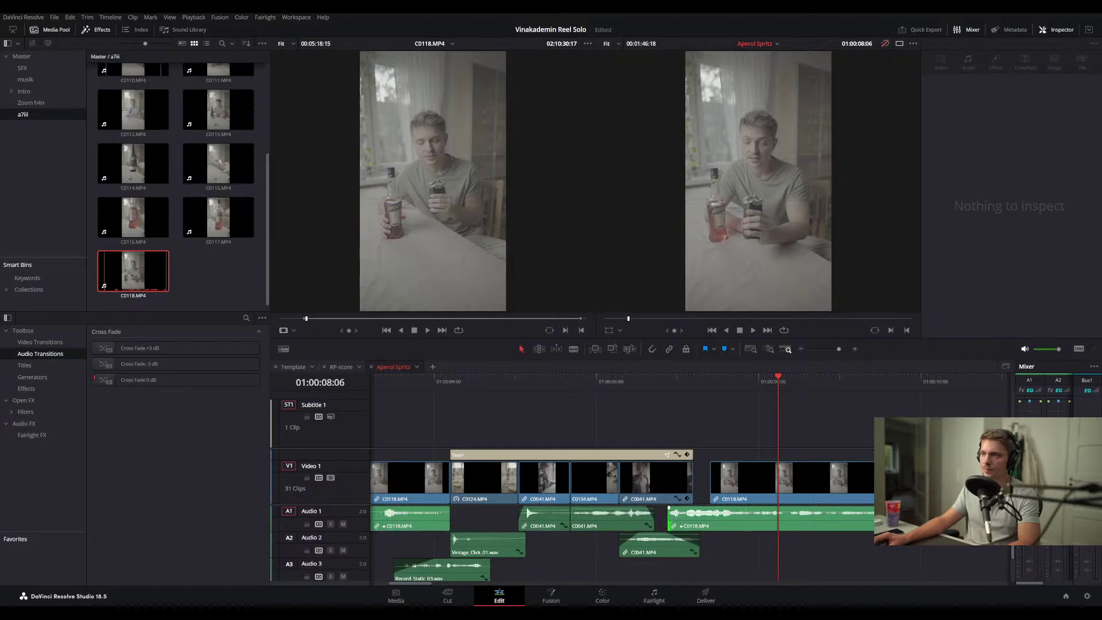
- Move the clips after the title about four frames earlier so the C0118.MP4 video meets the title's end, and replay the cut
{"action": "left_click", "coordinate": [756, 525]}
{"action": "scroll", "coordinate": [756, 528], "scroll_direction": "down", "scroll_amount": 1}
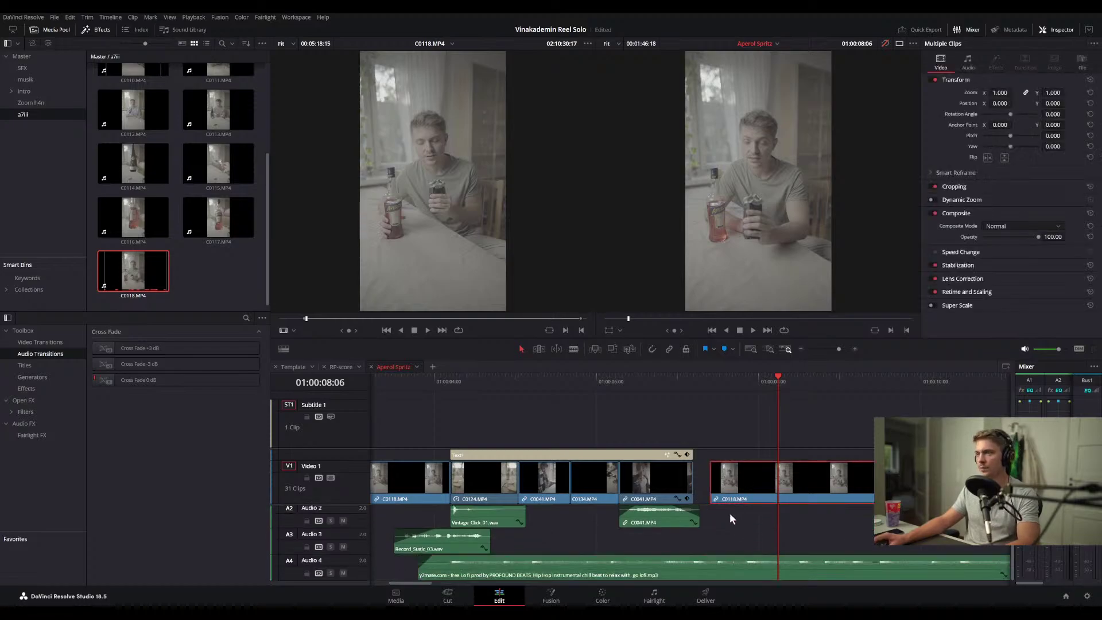
{"action": "scroll", "coordinate": [729, 512], "scroll_direction": "up", "scroll_amount": 1}
{"action": "left_click_drag", "start_coordinate": [739, 484], "coordinate": [696, 475]}
{"action": "left_click", "coordinate": [724, 439]}
{"action": "left_click_drag", "start_coordinate": [620, 384], "coordinate": [595, 384]}
{"action": "key", "text": "space"}
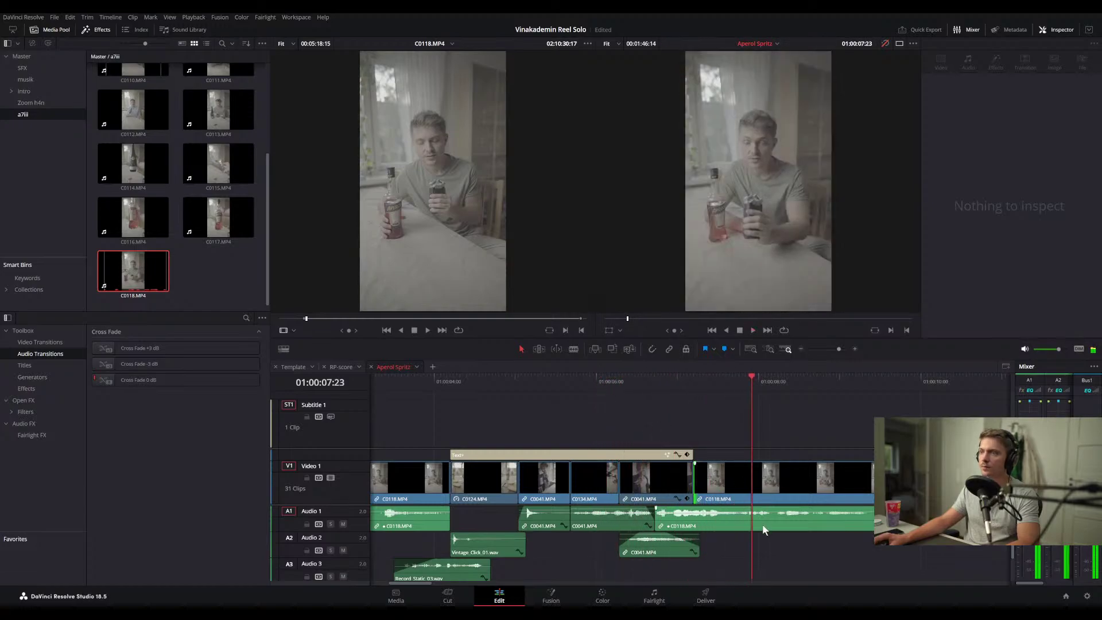
- Shift the clips after the title about four frames later, extend the first C0118.MP4 video back to the title's end, and replay the cut
{"action": "left_click", "coordinate": [732, 526]}
{"action": "scroll", "coordinate": [735, 551], "scroll_direction": "down", "scroll_amount": 2}
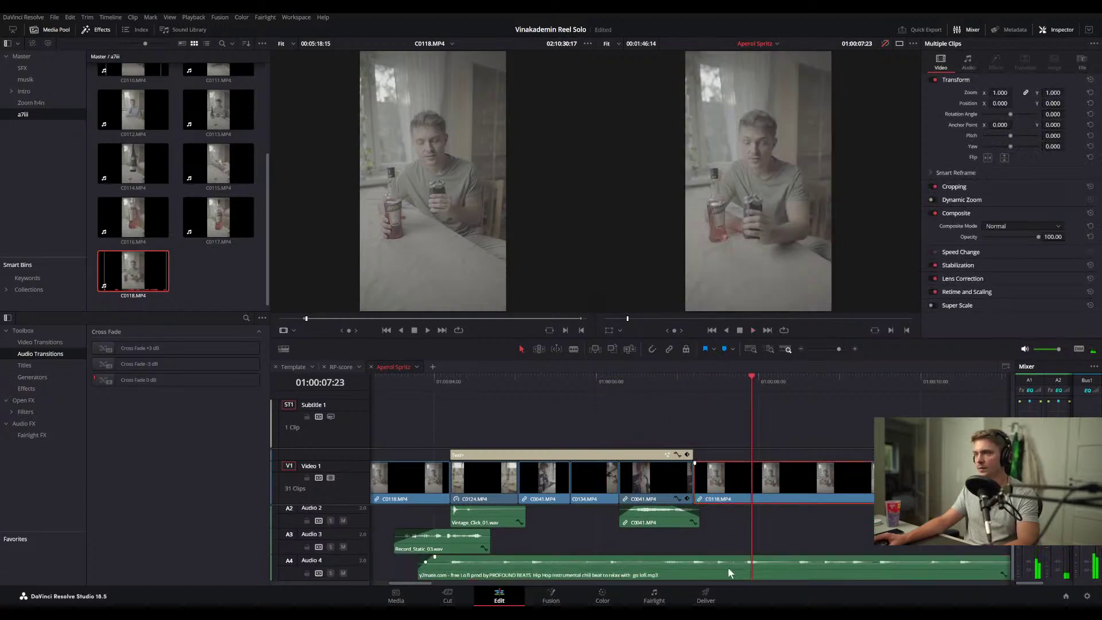
{"action": "scroll", "coordinate": [727, 568], "scroll_direction": "up", "scroll_amount": 2}
{"action": "mouse_move", "coordinate": [717, 519]}
{"action": "left_mouse_down"}
{"action": "mouse_move", "coordinate": [745, 522]}
{"action": "mouse_move", "coordinate": [730, 527]}
{"action": "left_mouse_up"}
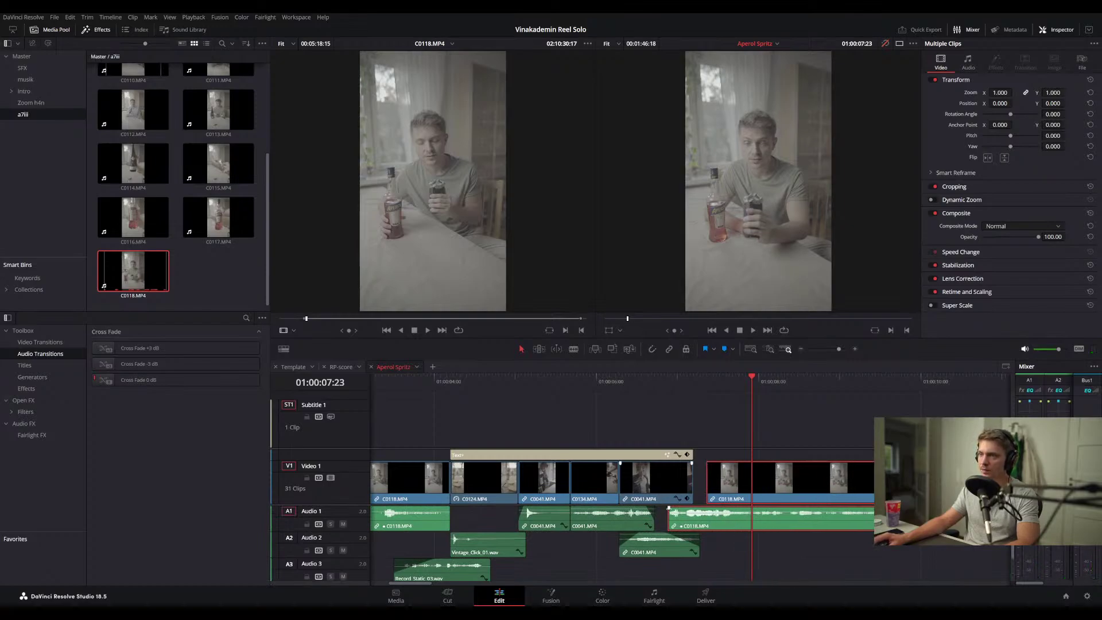
{"action": "left_click_drag", "start_coordinate": [669, 508], "coordinate": [670, 508]}
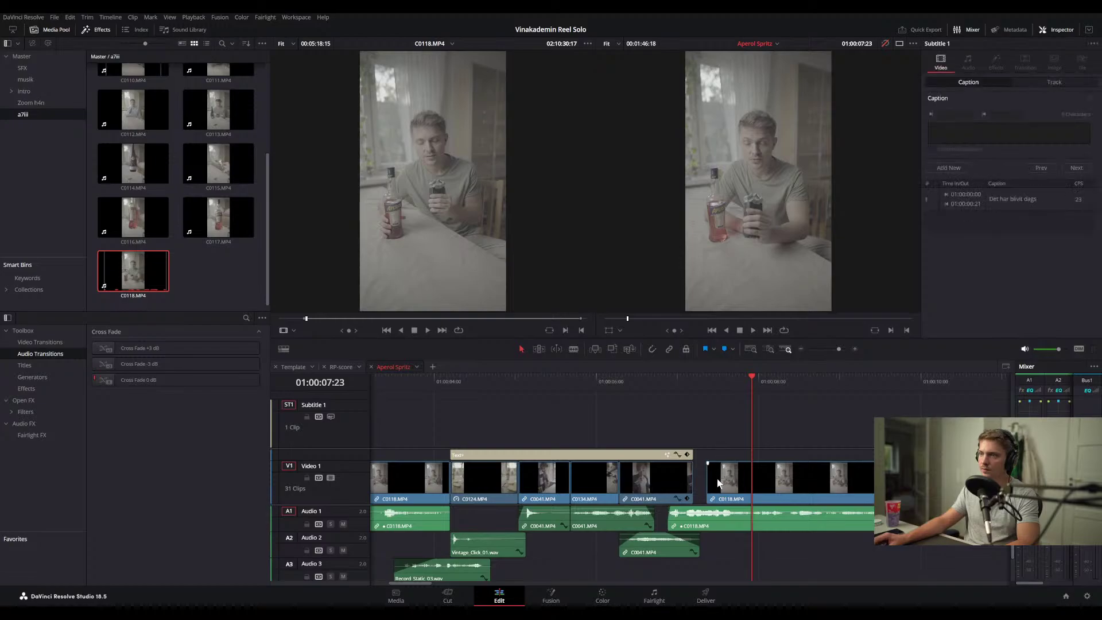
{"action": "left_click_drag", "start_coordinate": [707, 477], "coordinate": [695, 475]}
{"action": "left_click", "coordinate": [626, 379]}
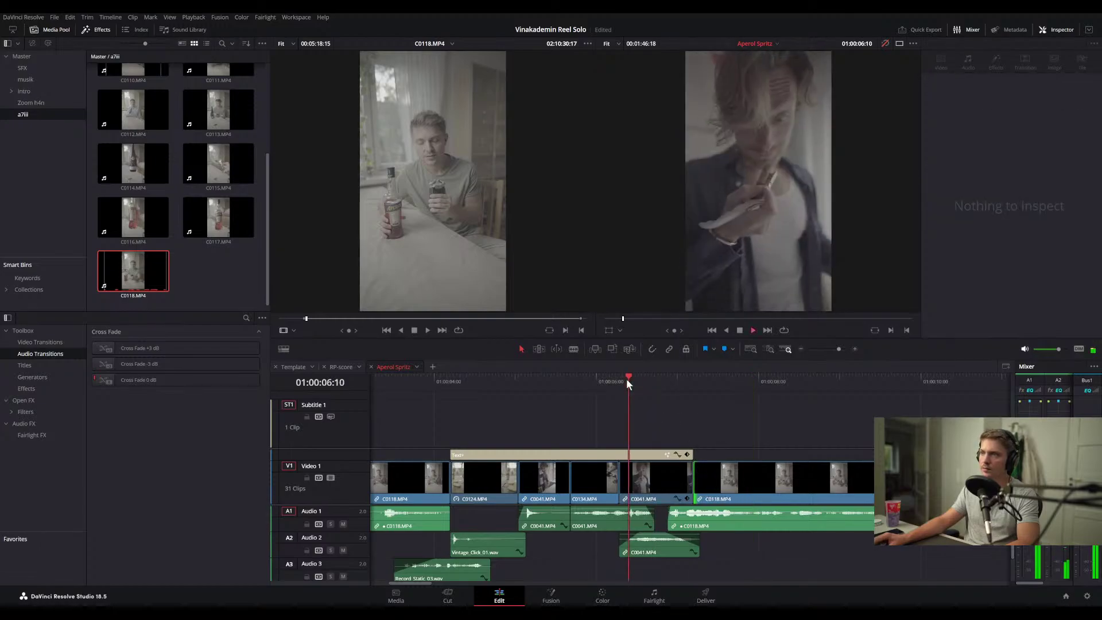
{"action": "key", "text": "space"}
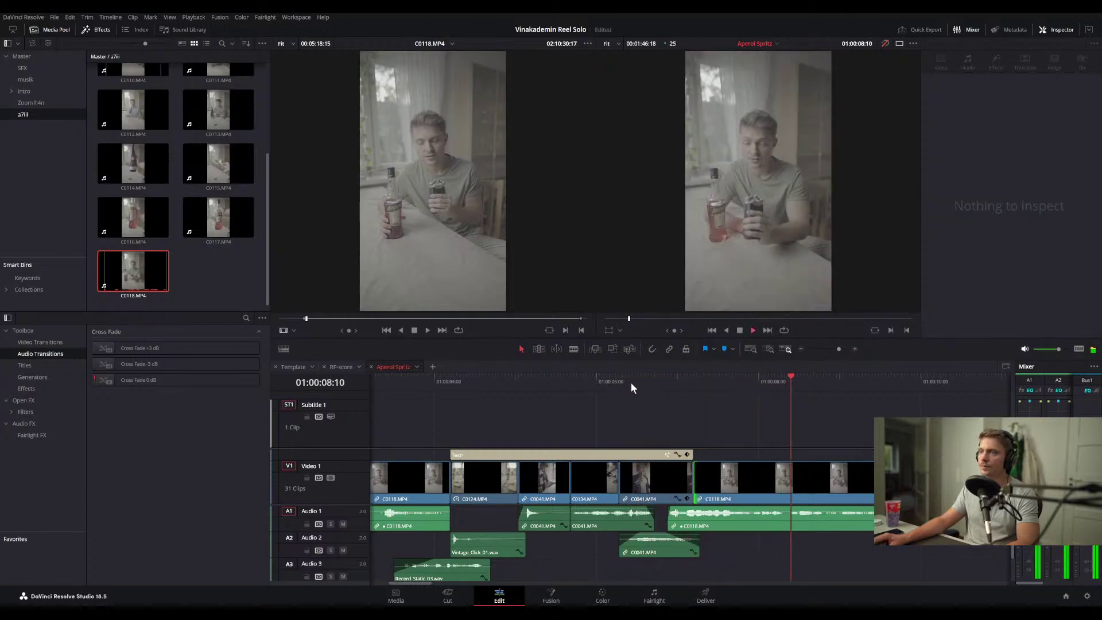
- Nudge the clips after the title two frames later, close the small video gap by extending C0118.MP4, and replay the cut
{"action": "left_click", "coordinate": [743, 511]}
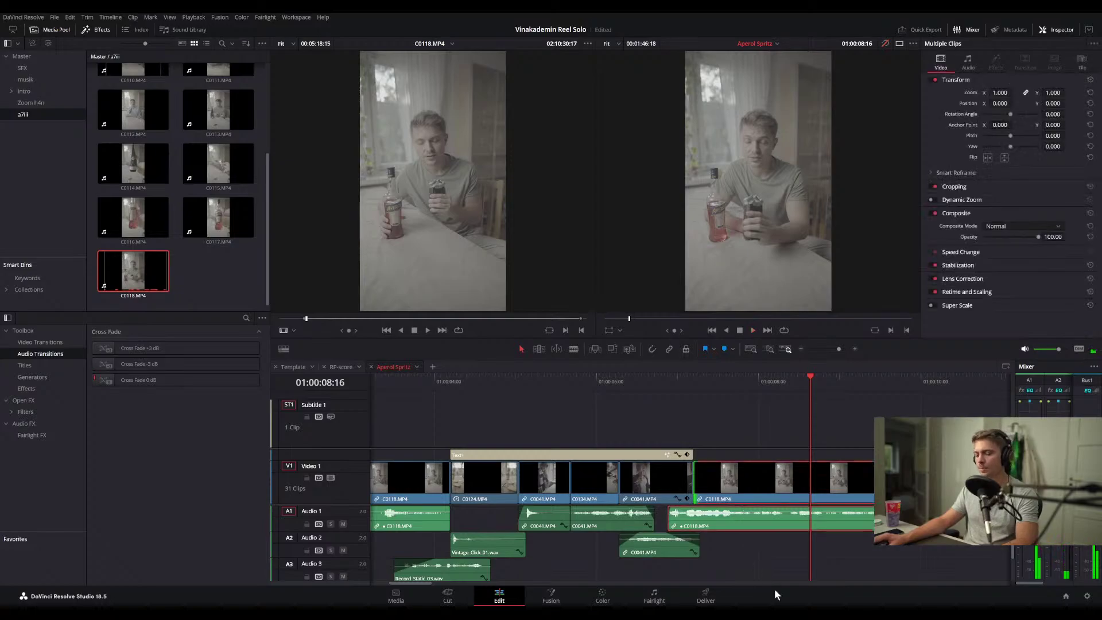
{"action": "scroll", "coordinate": [760, 547], "scroll_direction": "down", "scroll_amount": 2}
{"action": "scroll", "coordinate": [729, 525], "scroll_direction": "up", "scroll_amount": 2}
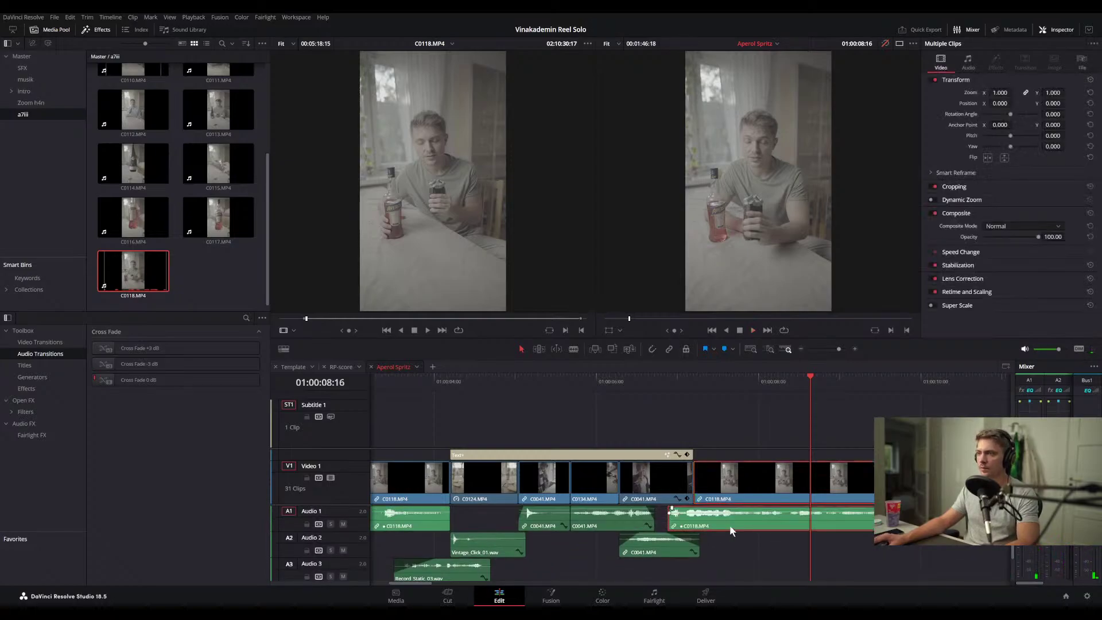
{"action": "left_click_drag", "start_coordinate": [712, 521], "coordinate": [689, 503]}
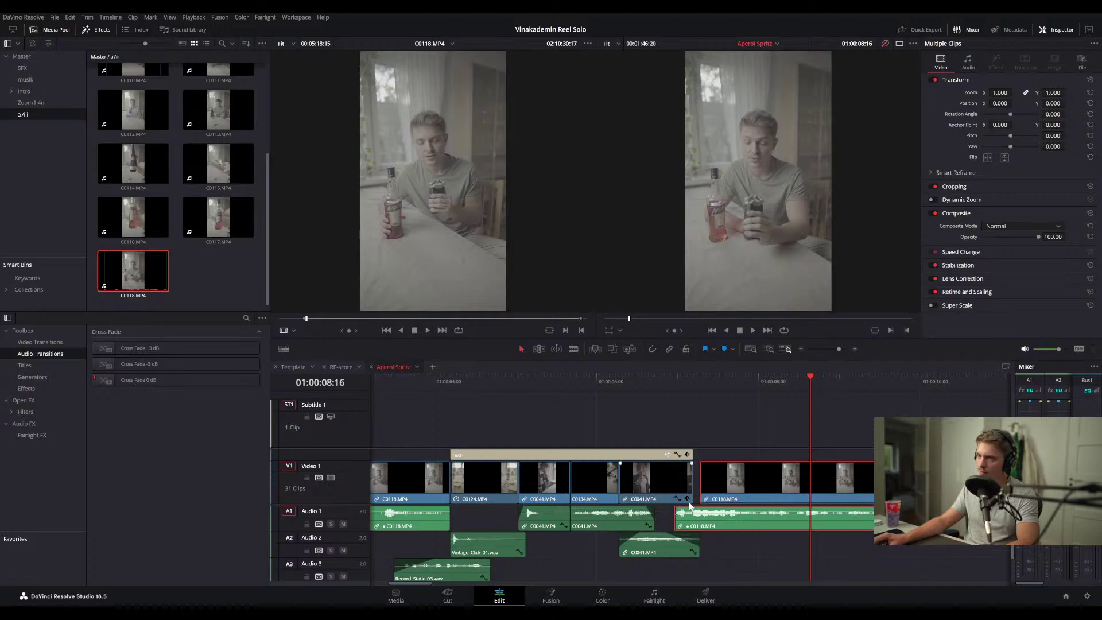
{"action": "left_click", "coordinate": [689, 422]}
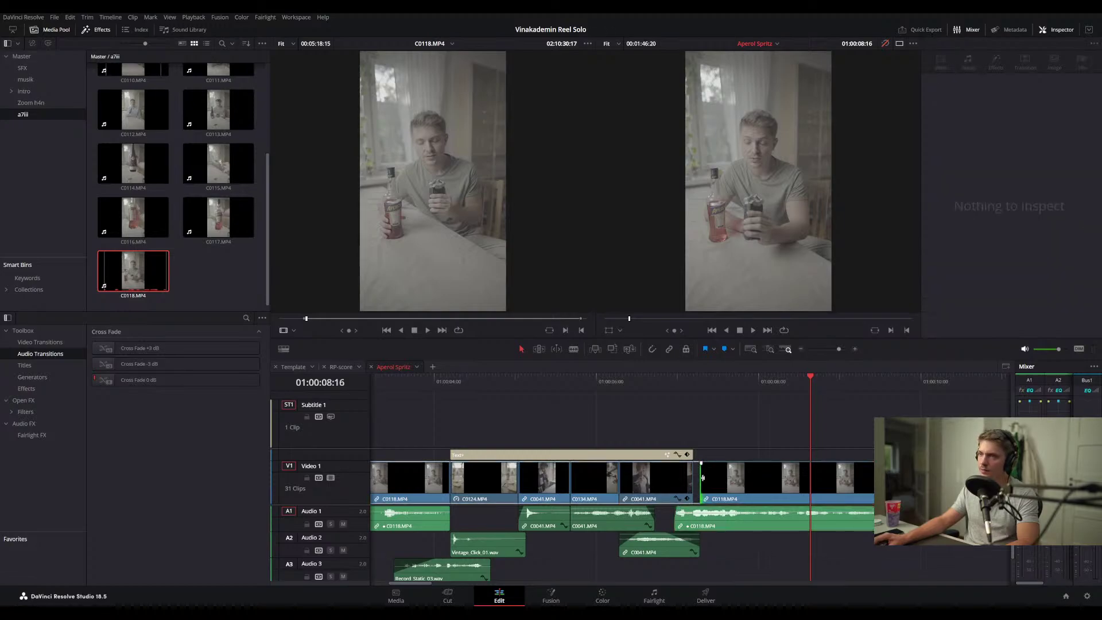
{"action": "left_click", "coordinate": [652, 379]}
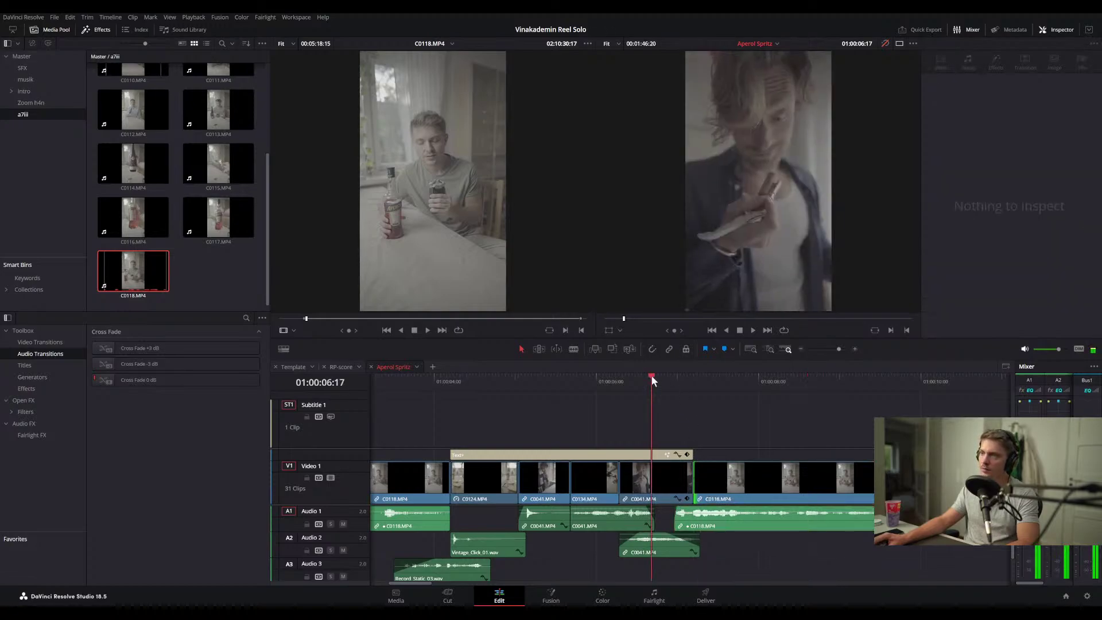
{"action": "key", "text": "space"}
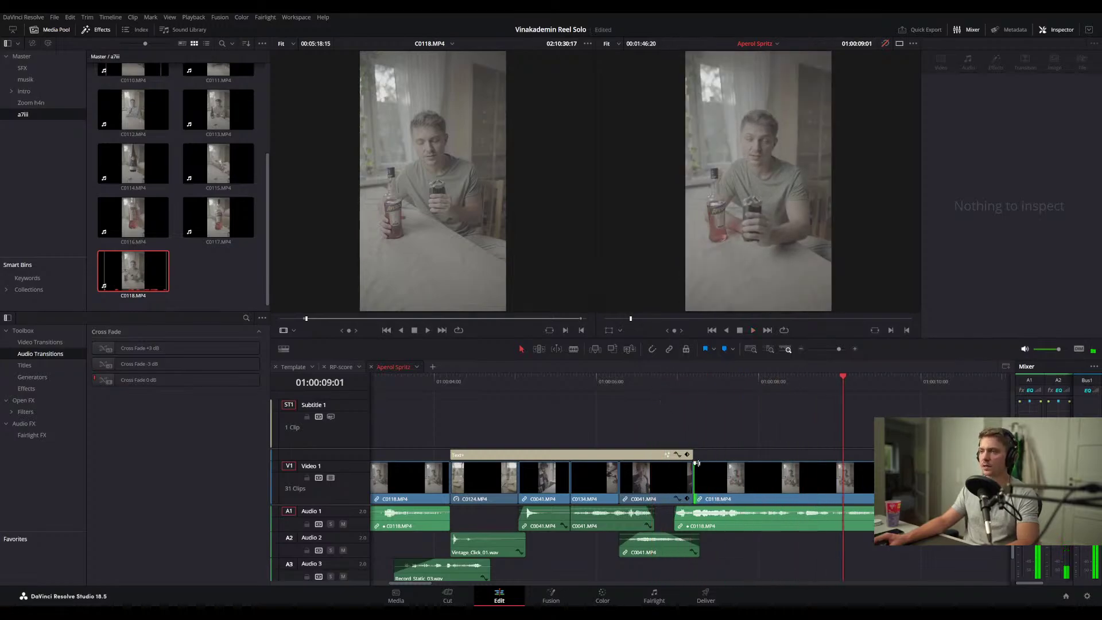
- Replay the end of the title once more and turn off the bypass of color grades and Fusion effects
{"action": "left_click", "coordinate": [652, 383]}
{"action": "key", "text": "space"}
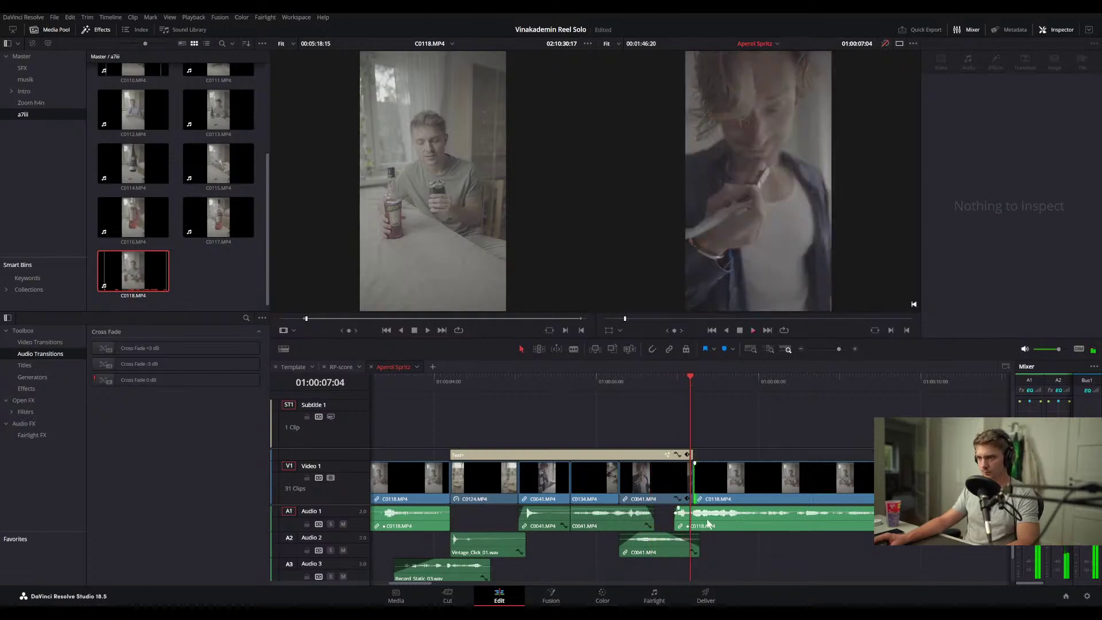
{"action": "scroll", "coordinate": [712, 530], "scroll_direction": "down", "scroll_amount": 2}
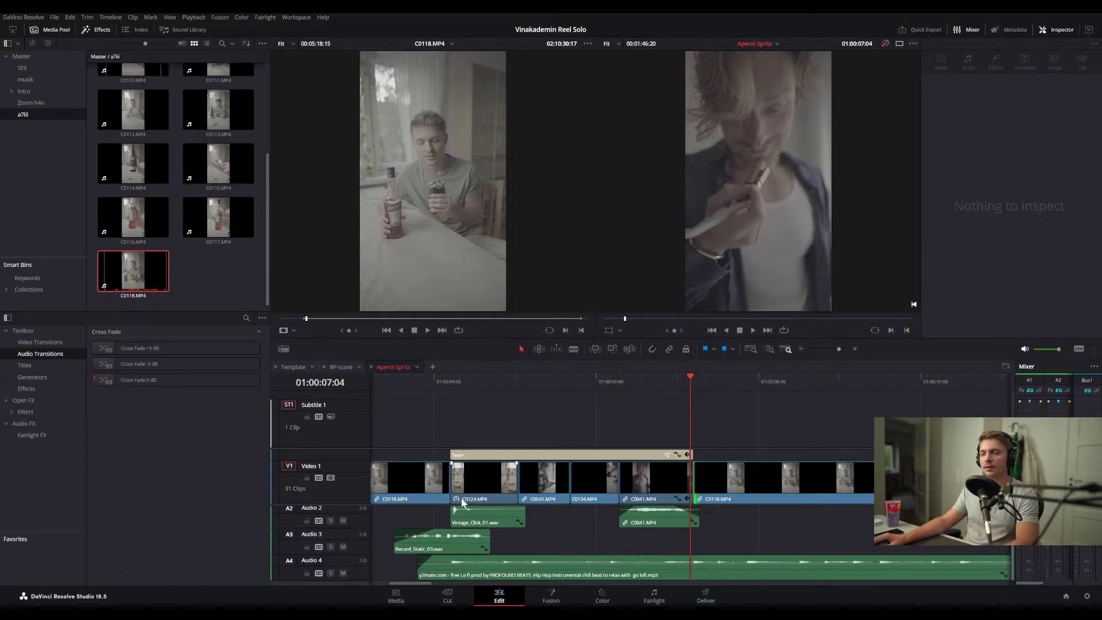
{"action": "scroll", "coordinate": [460, 497], "scroll_direction": "left", "scroll_amount": 5}
{"action": "scroll", "coordinate": [524, 504], "scroll_direction": "right", "scroll_amount": 10}
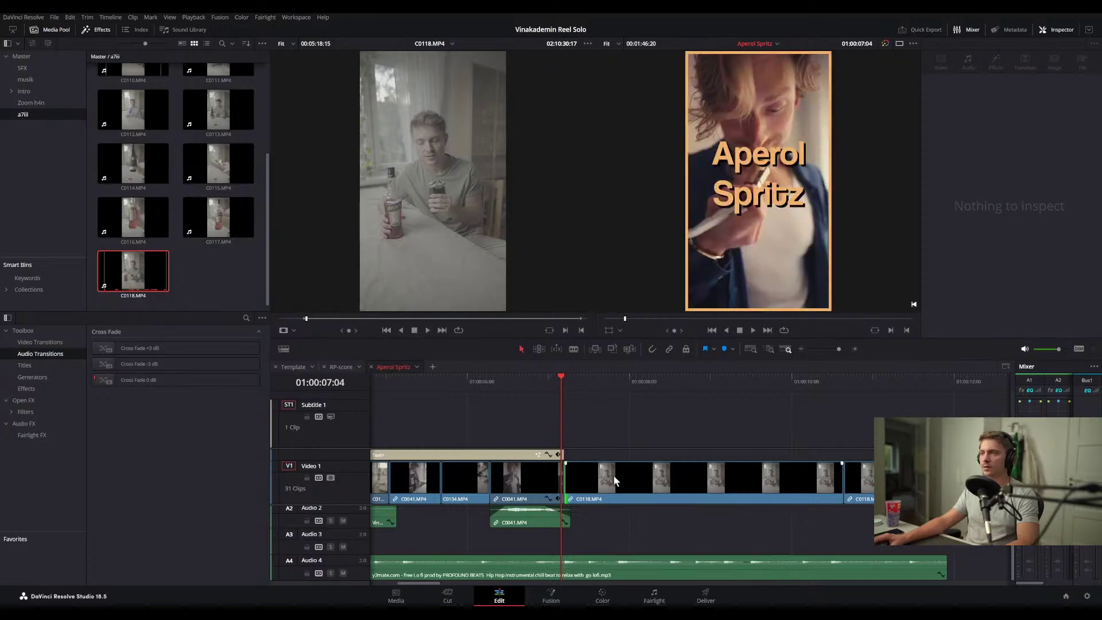
- Bypass color grades and Fusion effects, and extend the Audio 4 music clip to the end of the last video clip
{"action": "key", "text": "shift+d"}
{"action": "scroll", "coordinate": [612, 531], "scroll_direction": "down", "scroll_amount": 1}
{"action": "scroll", "coordinate": [607, 528], "scroll_direction": "down", "scroll_amount": 2}
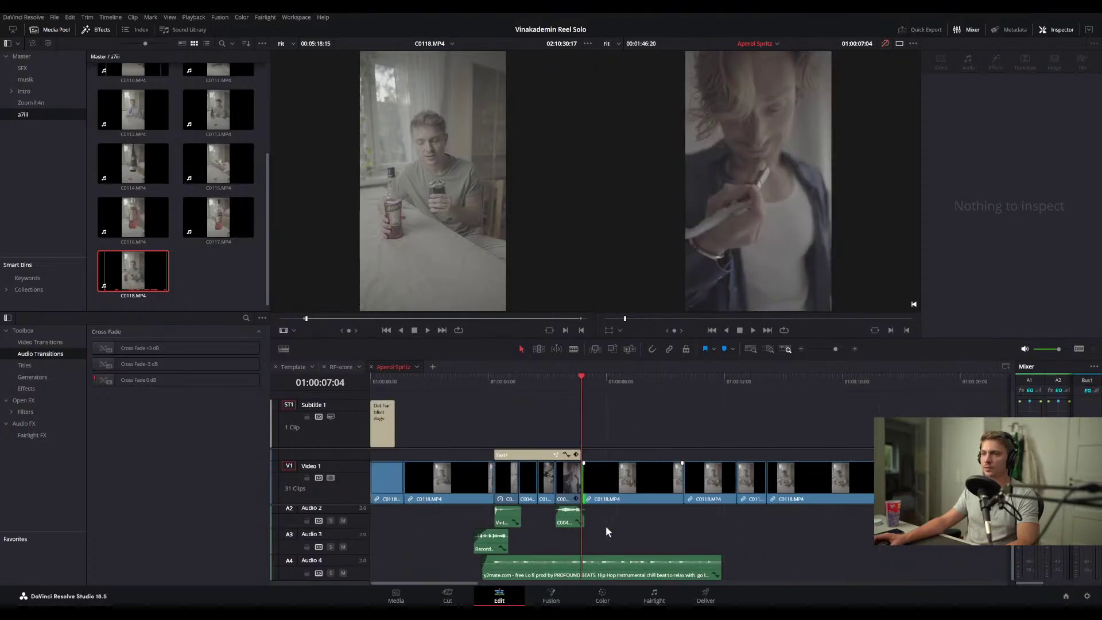
{"action": "scroll", "coordinate": [653, 525], "scroll_direction": "down", "scroll_amount": 4}
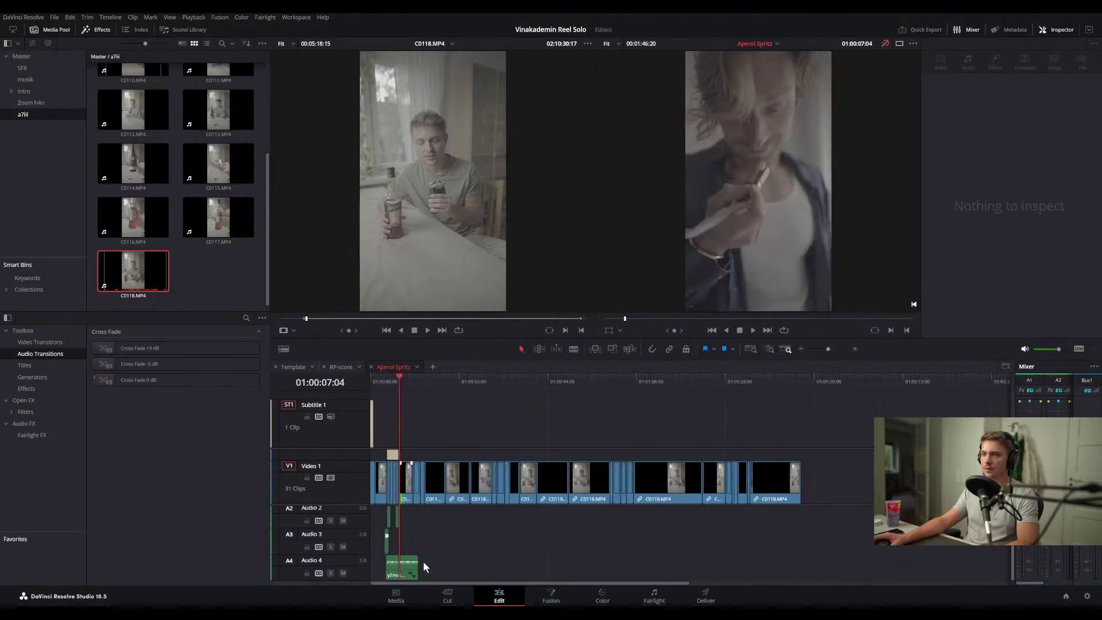
{"action": "left_click_drag", "start_coordinate": [418, 560], "coordinate": [801, 548]}
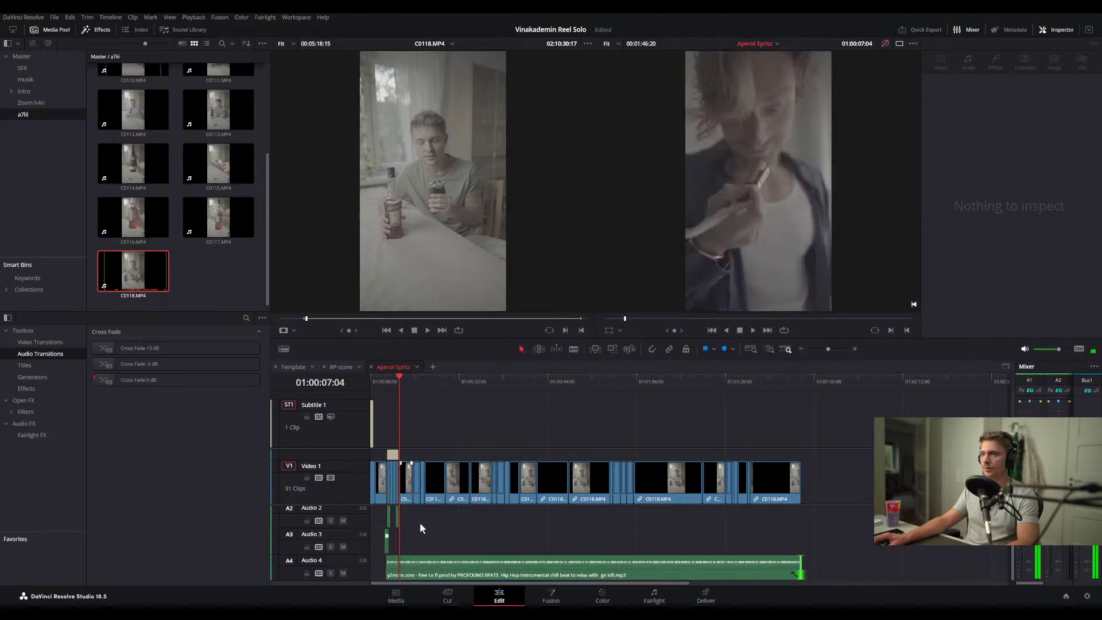
- Split the Audio 4 music at the title's end, enable the equalizer on its second part, and play the result
{"action": "scroll", "coordinate": [424, 544], "scroll_direction": "up", "scroll_amount": 5}
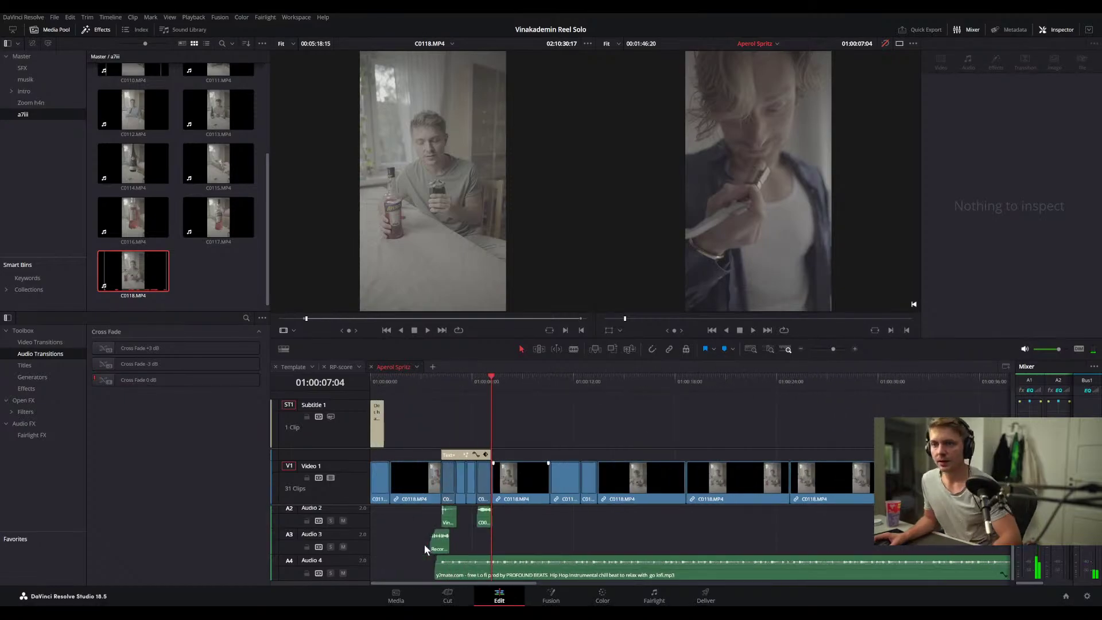
{"action": "left_click", "coordinate": [698, 567]}
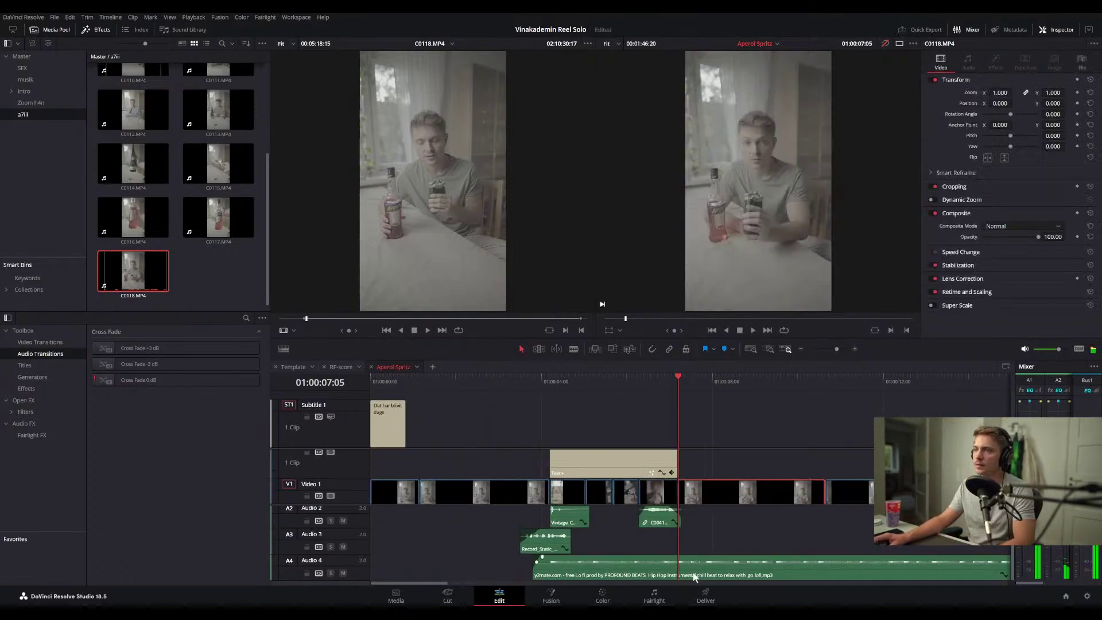
{"action": "key", "text": "ctrl+b"}
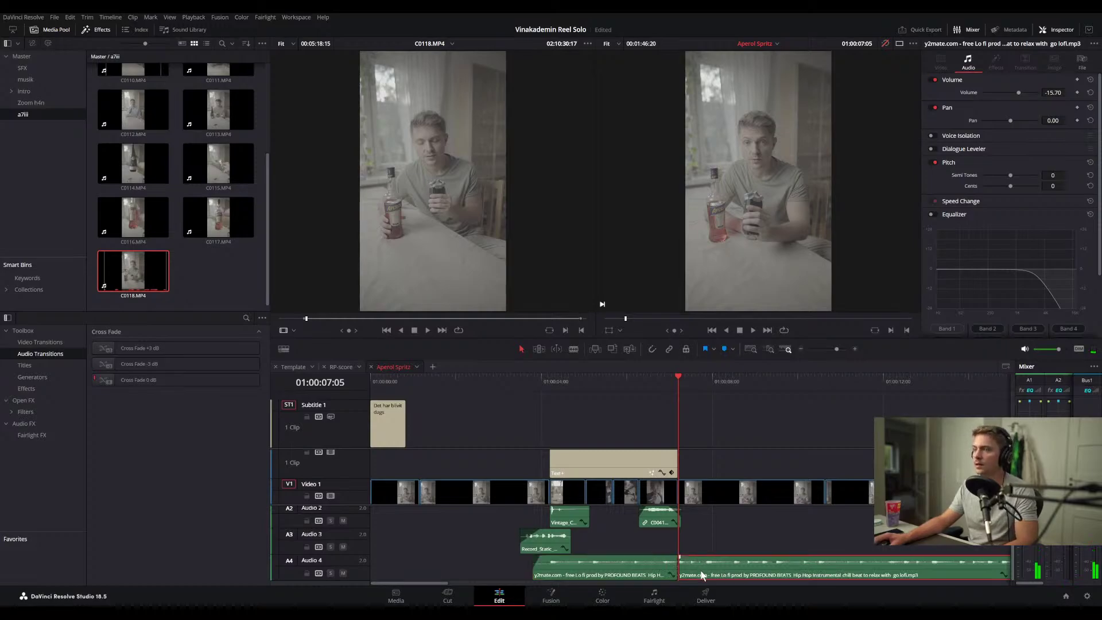
{"action": "left_click", "coordinate": [741, 559]}
{"action": "left_click", "coordinate": [935, 212]}
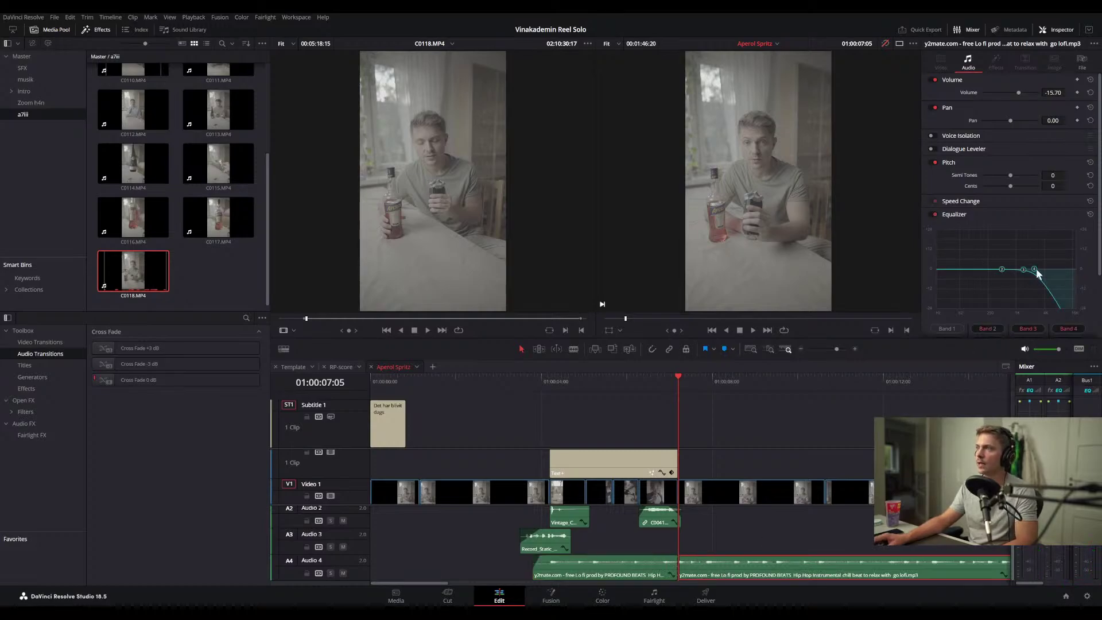
{"action": "left_click", "coordinate": [770, 410]}
{"action": "key", "text": "space"}
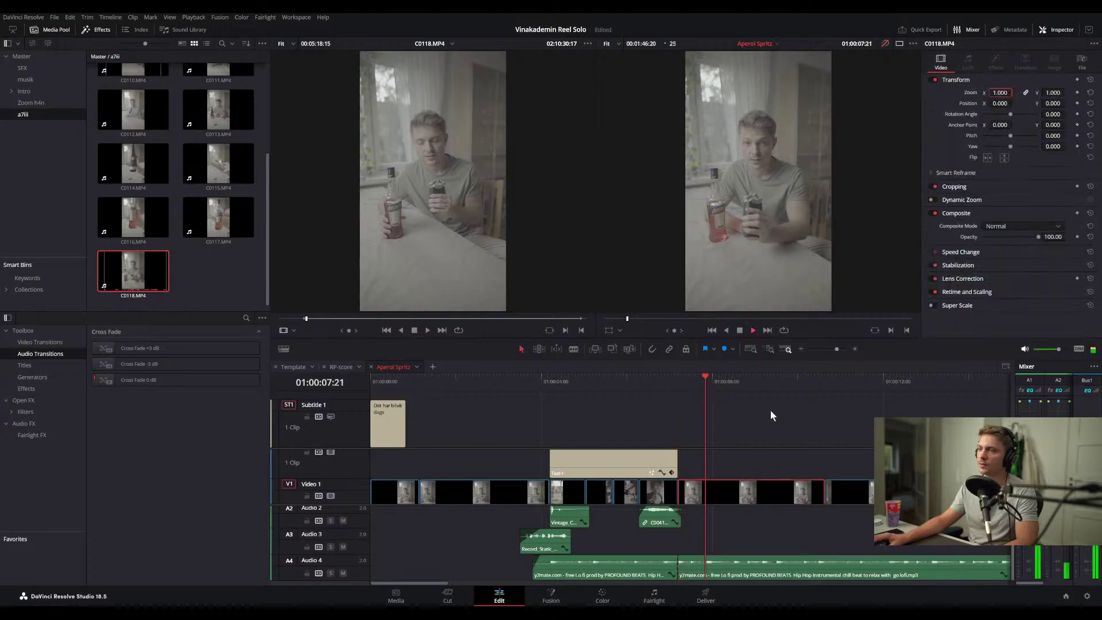
- Replay the music change after the title, and shift equalizer Band 4 of the second music part to a lower cutoff frequency
{"action": "left_click", "coordinate": [774, 576]}
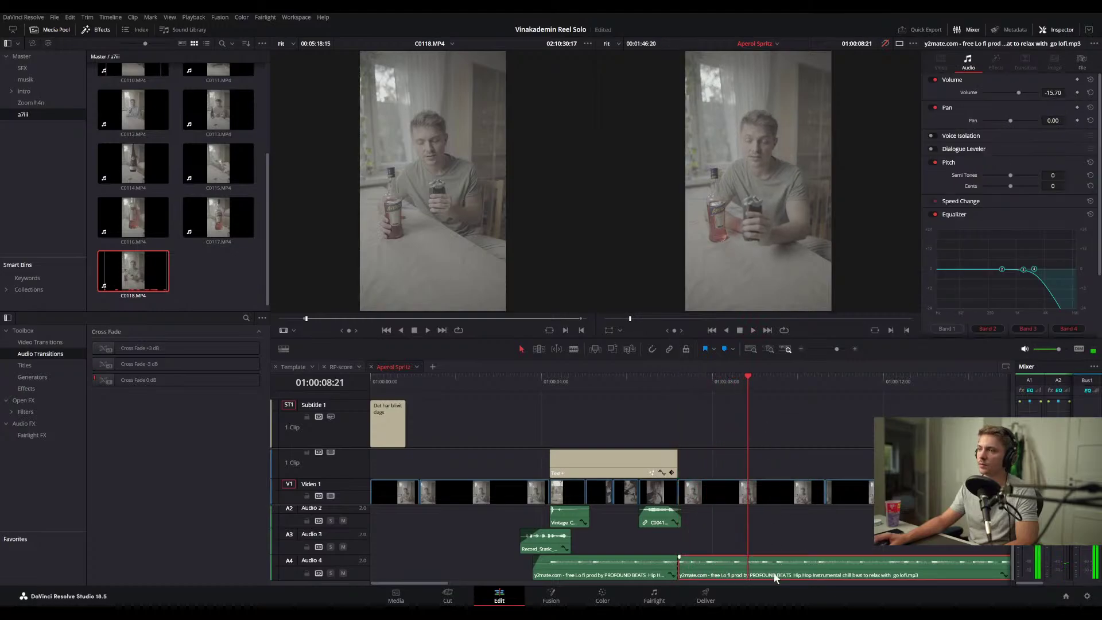
{"action": "left_click", "coordinate": [645, 381]}
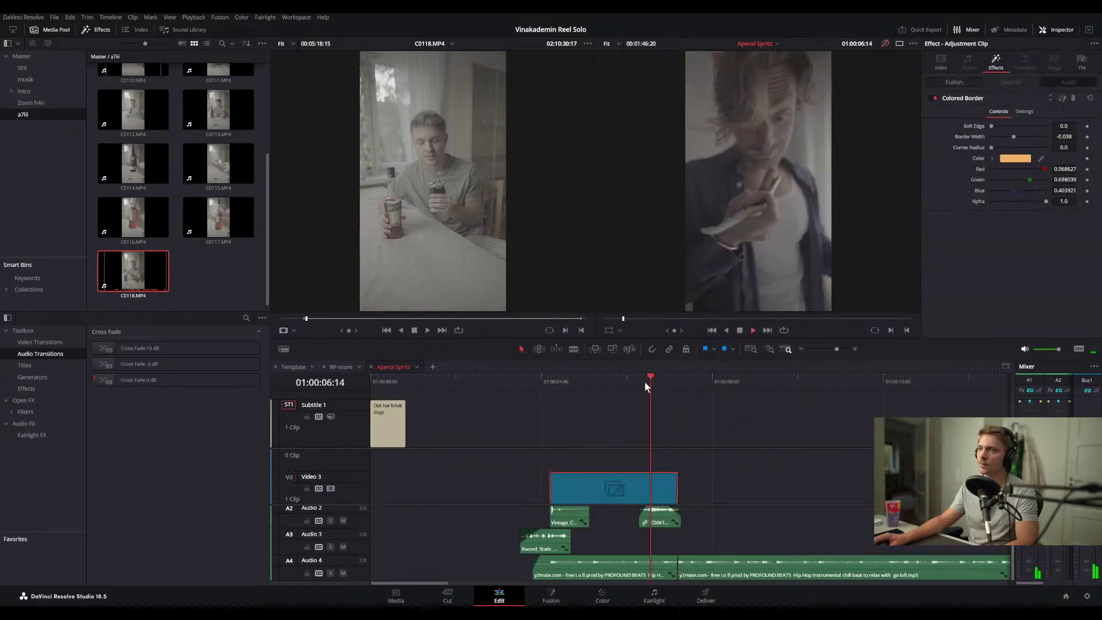
{"action": "left_click", "coordinate": [681, 412]}
{"action": "scroll", "coordinate": [680, 413], "scroll_direction": "down", "scroll_amount": 2}
{"action": "left_click", "coordinate": [742, 573]}
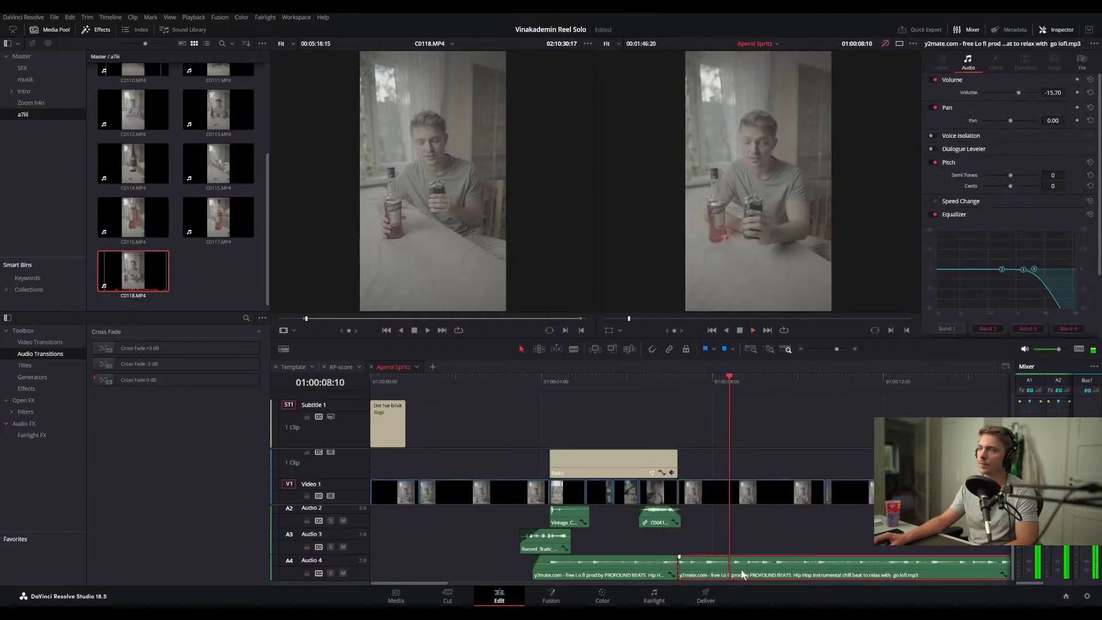
{"action": "left_click_drag", "start_coordinate": [1034, 269], "coordinate": [1012, 269]}
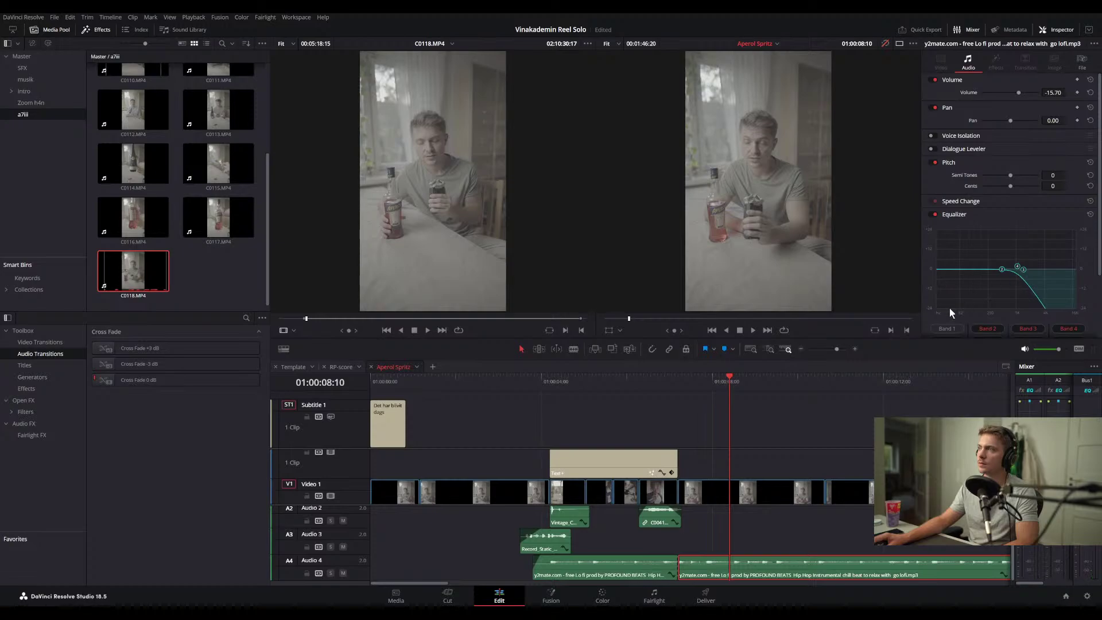
{"action": "key", "text": "space"}
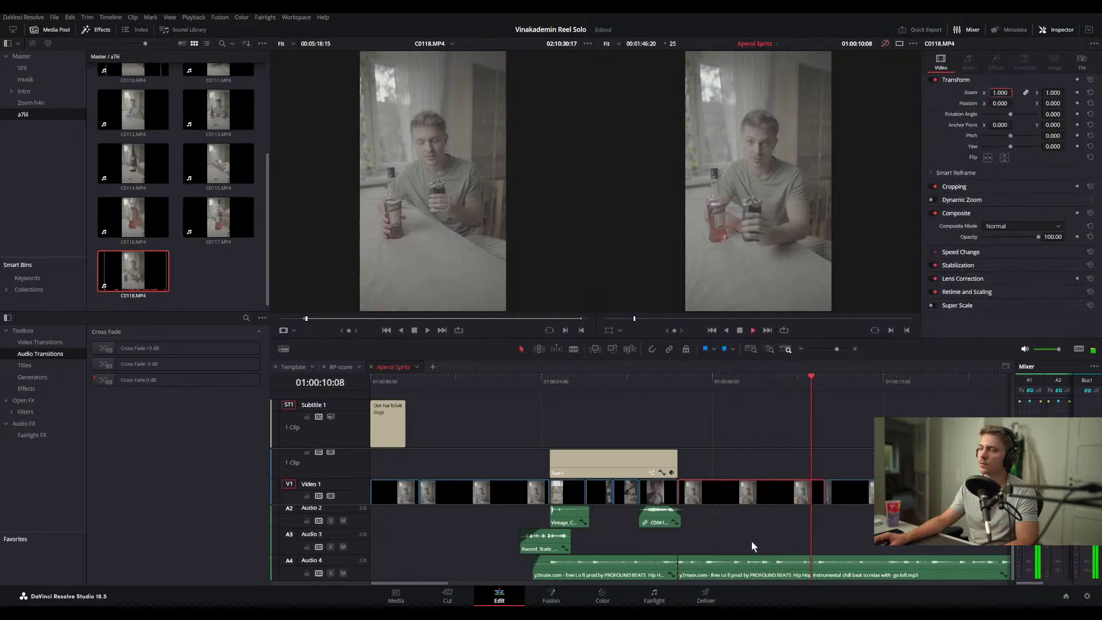
{"action": "key", "text": "space"}
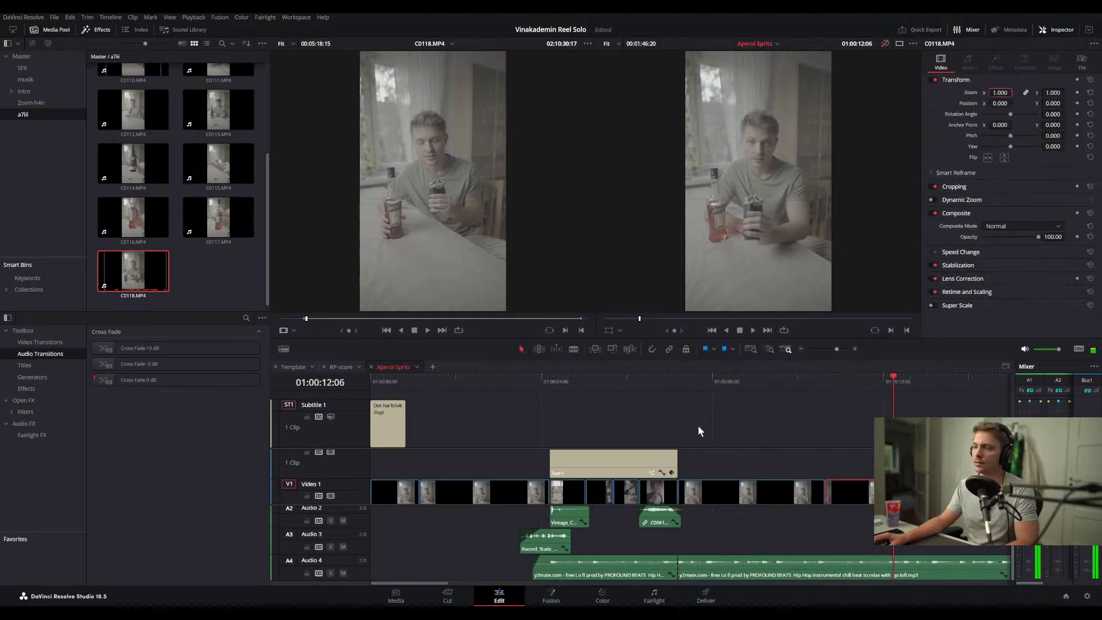
- Add a Cross Fade +3 dB over the music cut on Audio 4 and replay the transition from the title
{"action": "left_click_drag", "start_coordinate": [147, 352], "coordinate": [687, 575]}
{"action": "left_click", "coordinate": [648, 379]}
{"action": "key", "text": "space"}
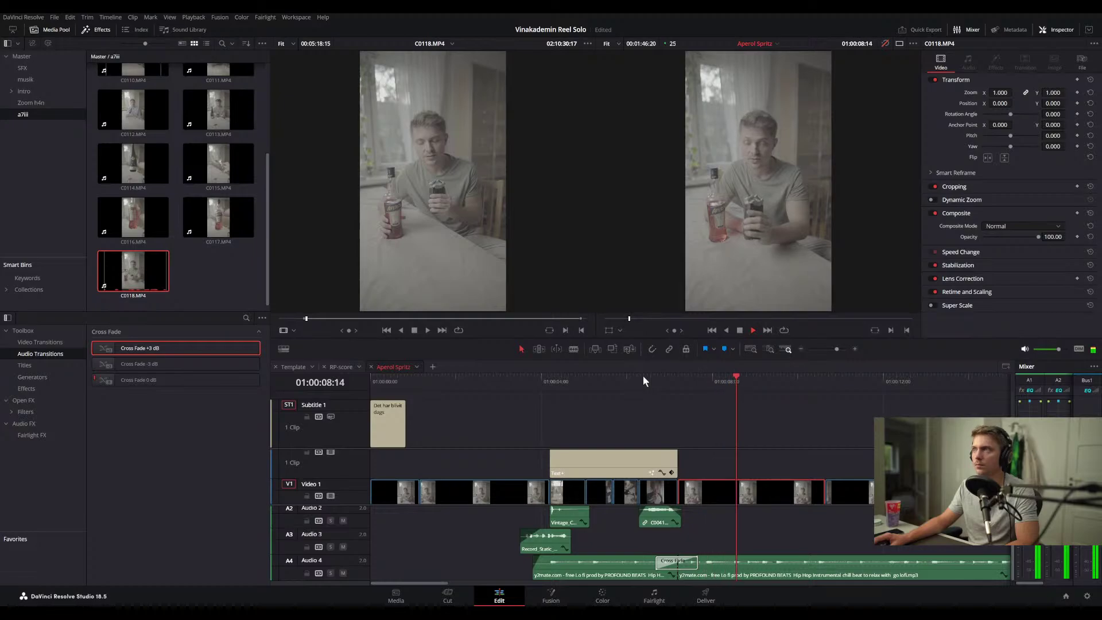
{"action": "scroll", "coordinate": [562, 484], "scroll_direction": "down", "scroll_amount": 1}
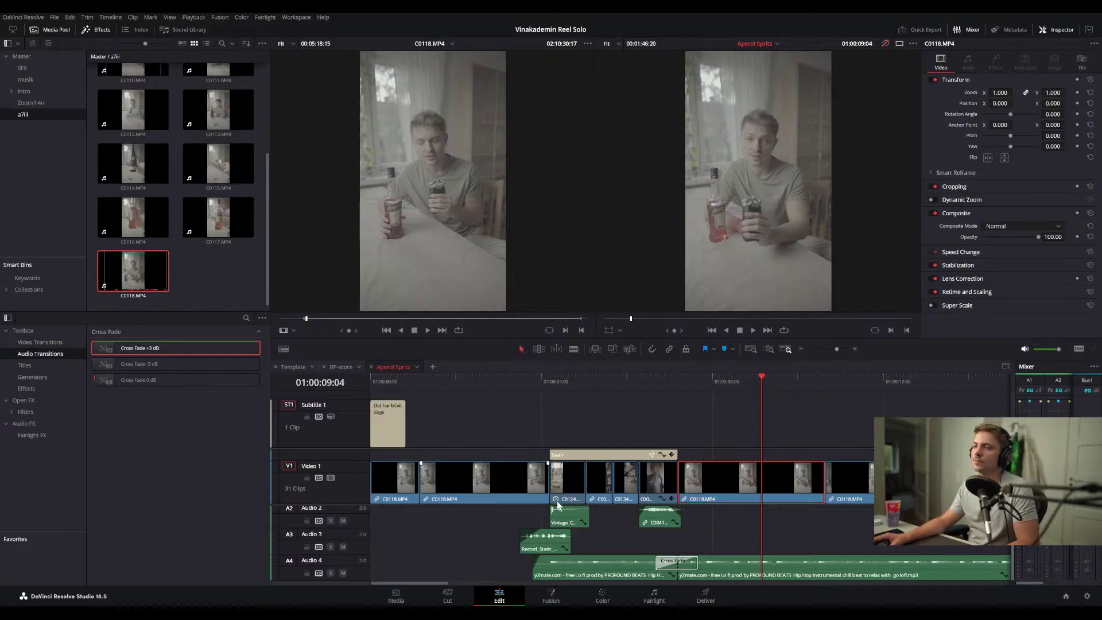
{"action": "left_click", "coordinate": [679, 378]}
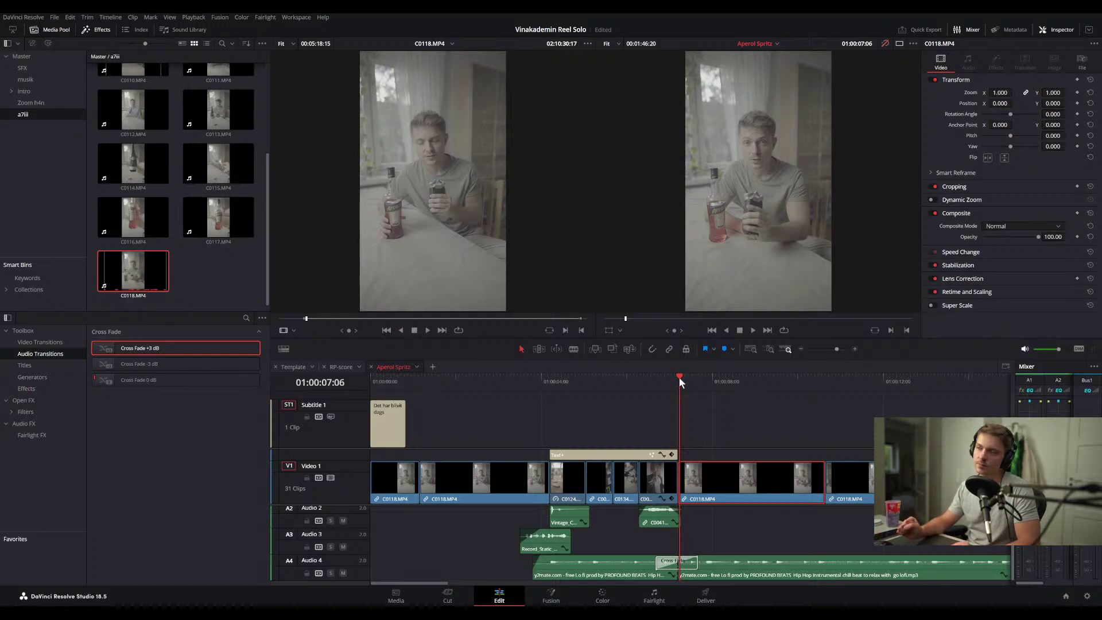
- Scrub the talking clips to 01:00:12:14 and examine C0117.MP4 and C0116.MP4 in the source viewer for bottle shots
{"action": "scroll", "coordinate": [750, 496], "scroll_direction": "down", "scroll_amount": 2}
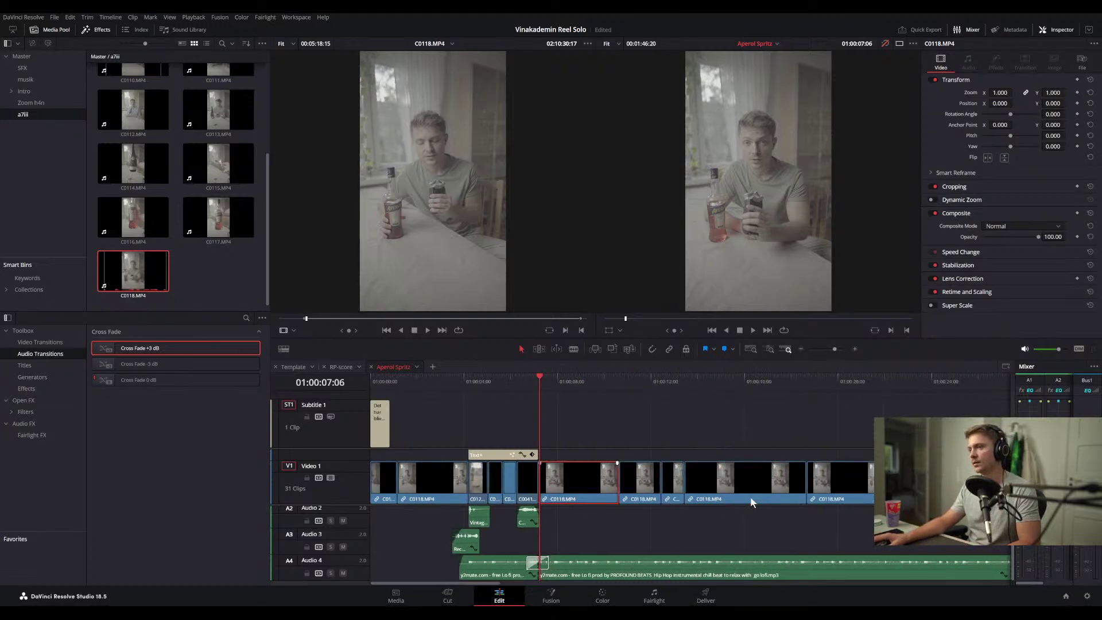
{"action": "scroll", "coordinate": [749, 496], "scroll_direction": "down", "scroll_amount": 3}
{"action": "left_click_drag", "start_coordinate": [417, 391], "coordinate": [430, 445]}
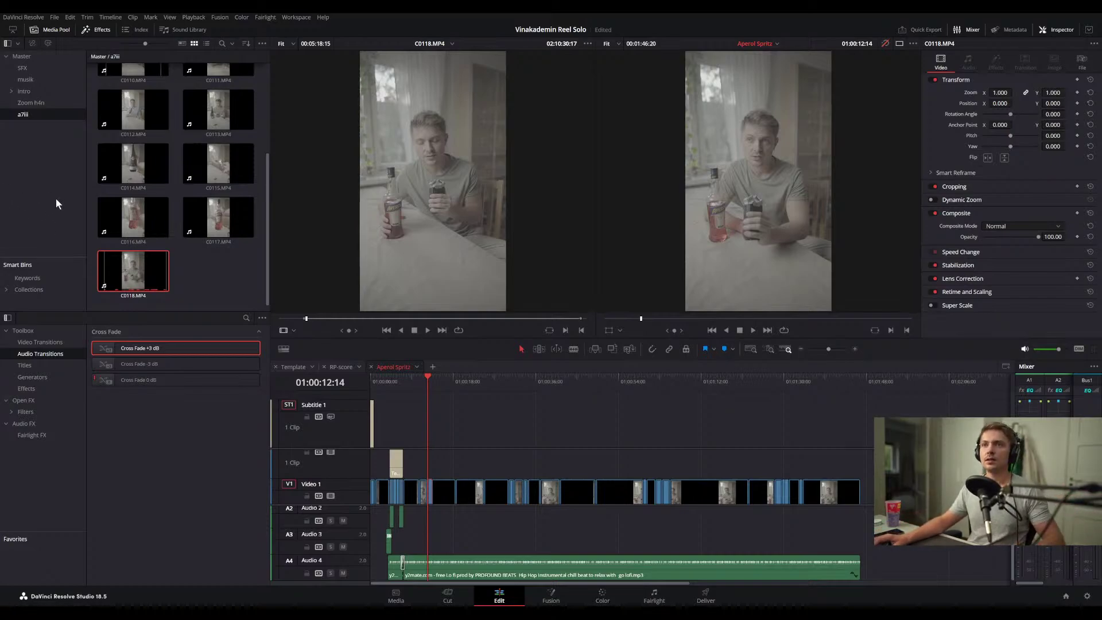
{"action": "left_click", "coordinate": [215, 222]}
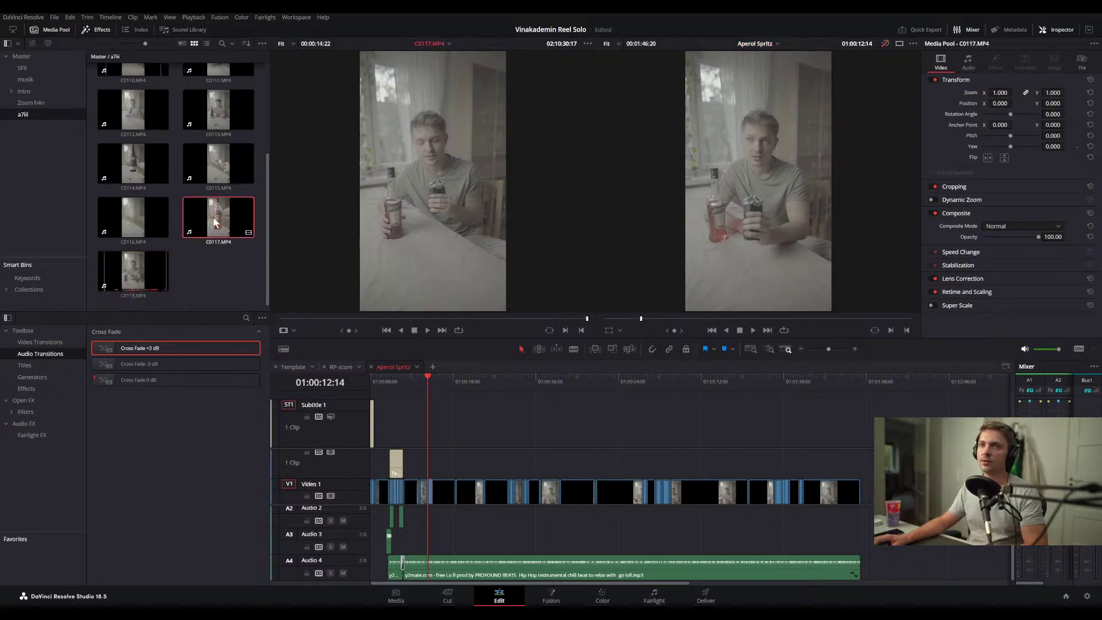
{"action": "left_click_drag", "start_coordinate": [332, 318], "coordinate": [452, 322]}
{"action": "left_click", "coordinate": [126, 219]}
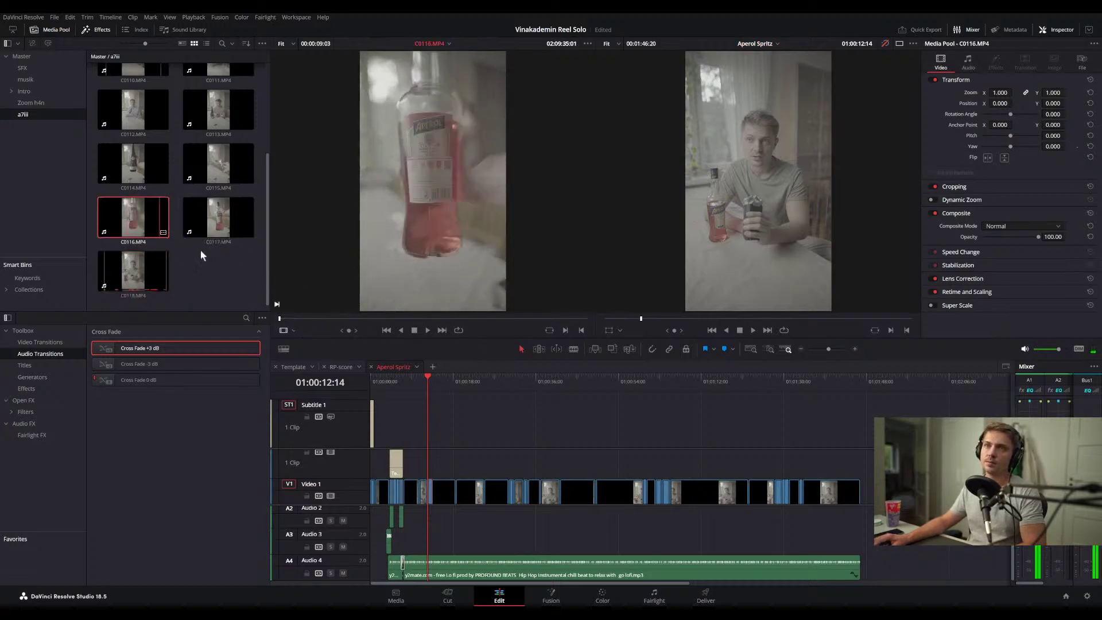
{"action": "left_click_drag", "start_coordinate": [326, 317], "coordinate": [463, 319]}
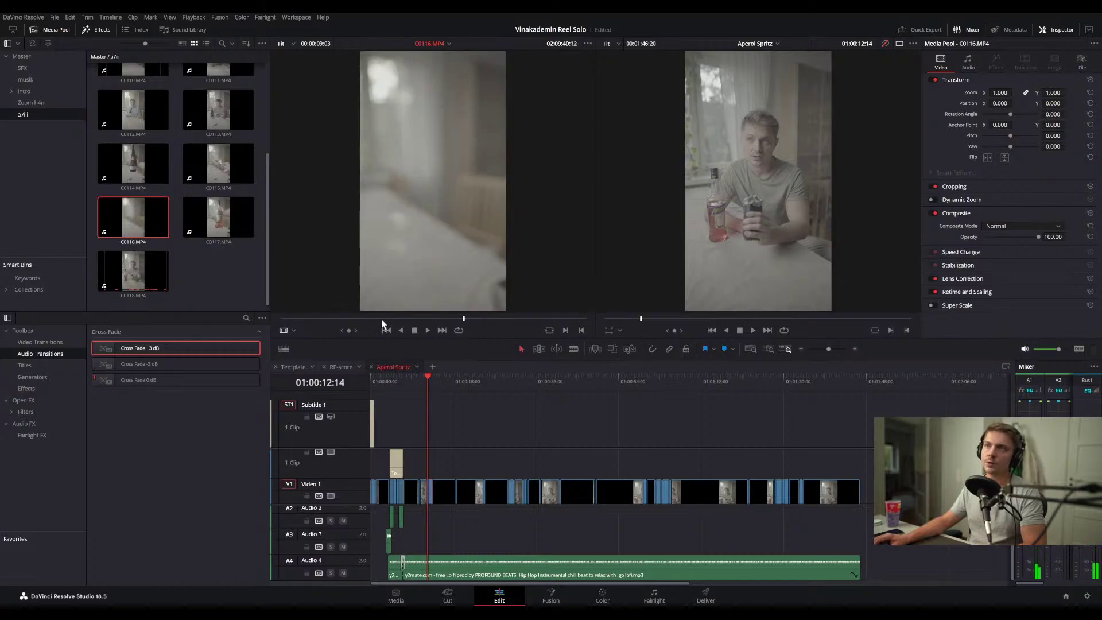
{"action": "left_click", "coordinate": [216, 216]}
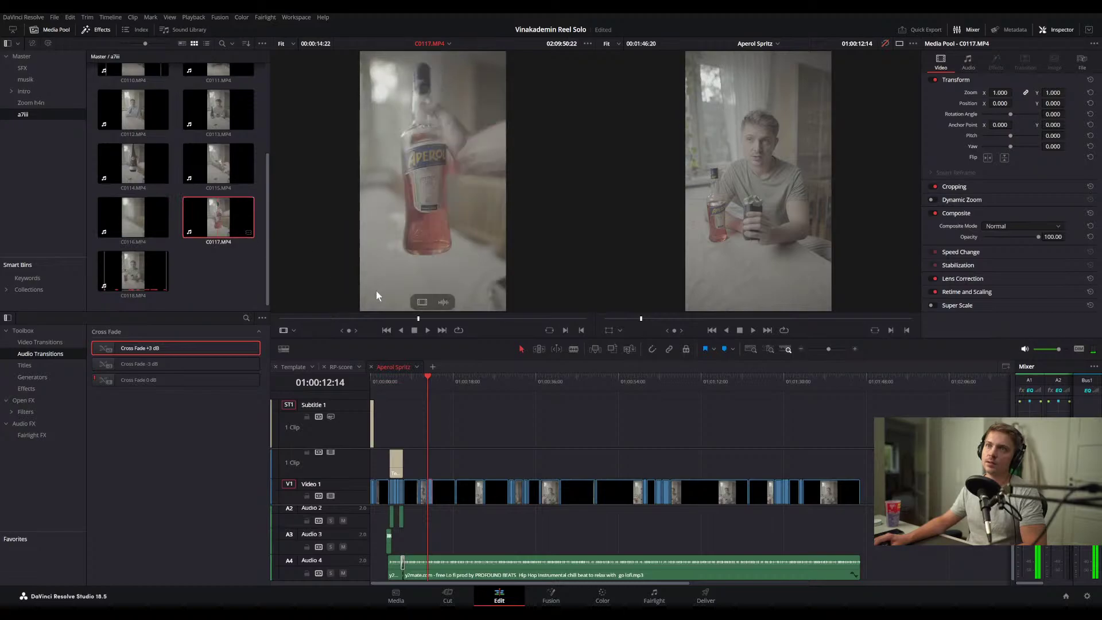
{"action": "left_click_drag", "start_coordinate": [350, 319], "coordinate": [423, 319]}
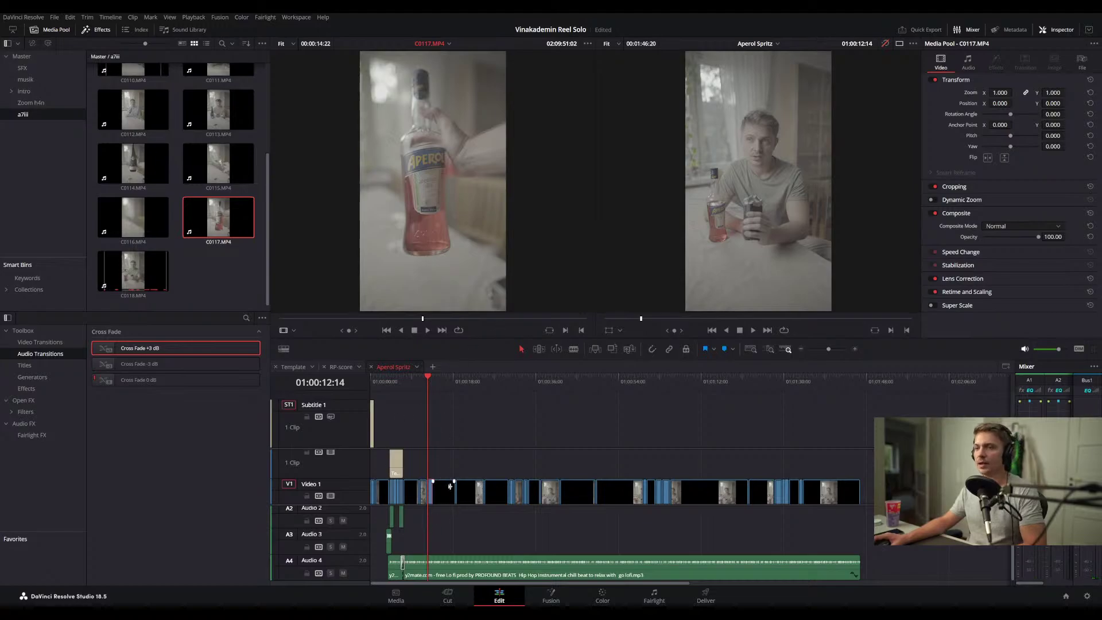
- Play the talking clips from the title's end and replay the passages between about 01:00:08 and 01:00:14 to review their content
{"action": "scroll", "coordinate": [456, 521], "scroll_direction": "up", "scroll_amount": 4}
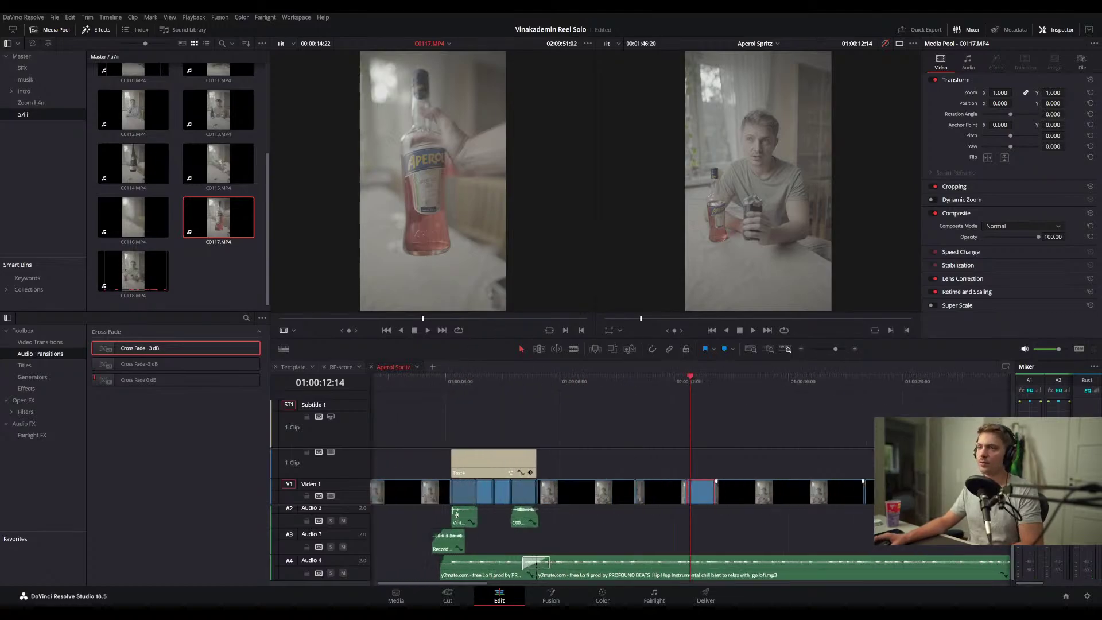
{"action": "left_click_drag", "start_coordinate": [547, 379], "coordinate": [538, 376]}
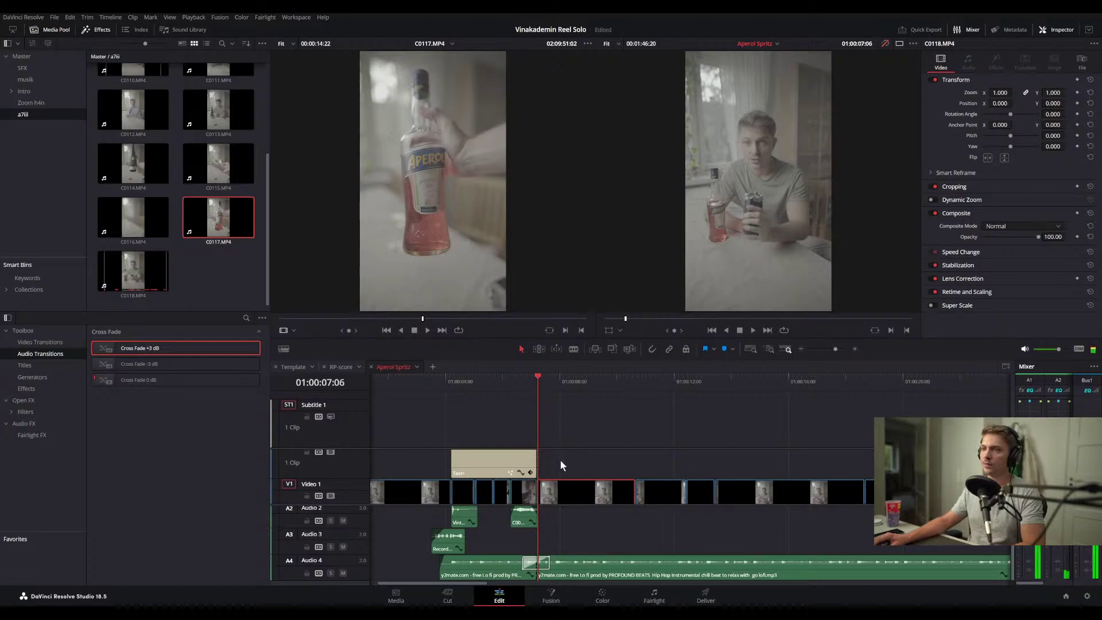
{"action": "scroll", "coordinate": [717, 520], "scroll_direction": "up", "scroll_amount": 3}
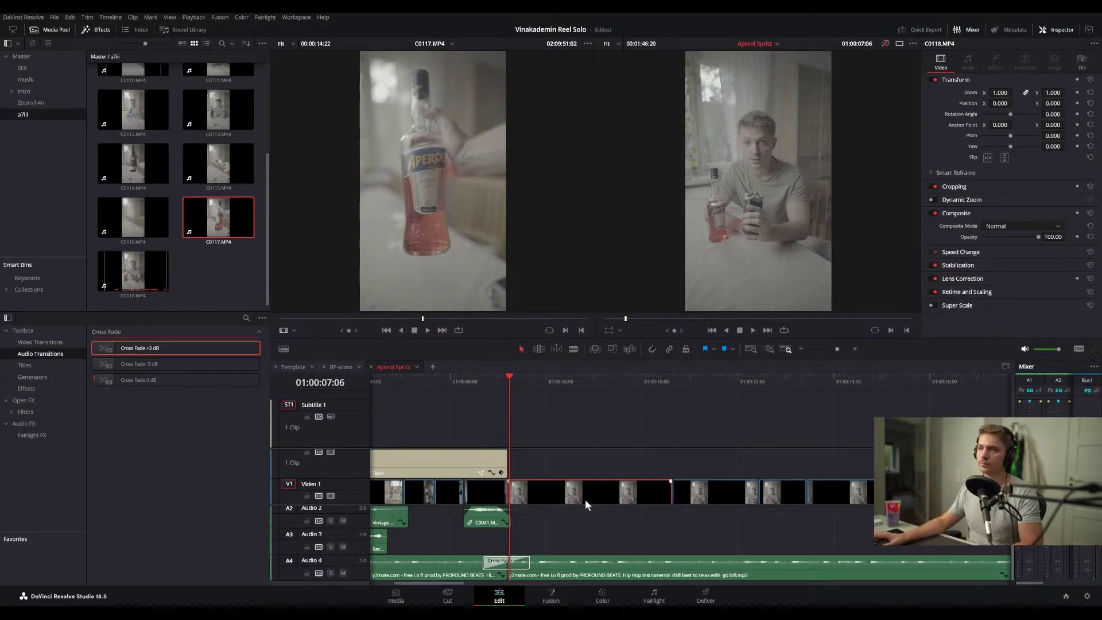
{"action": "key", "text": "space"}
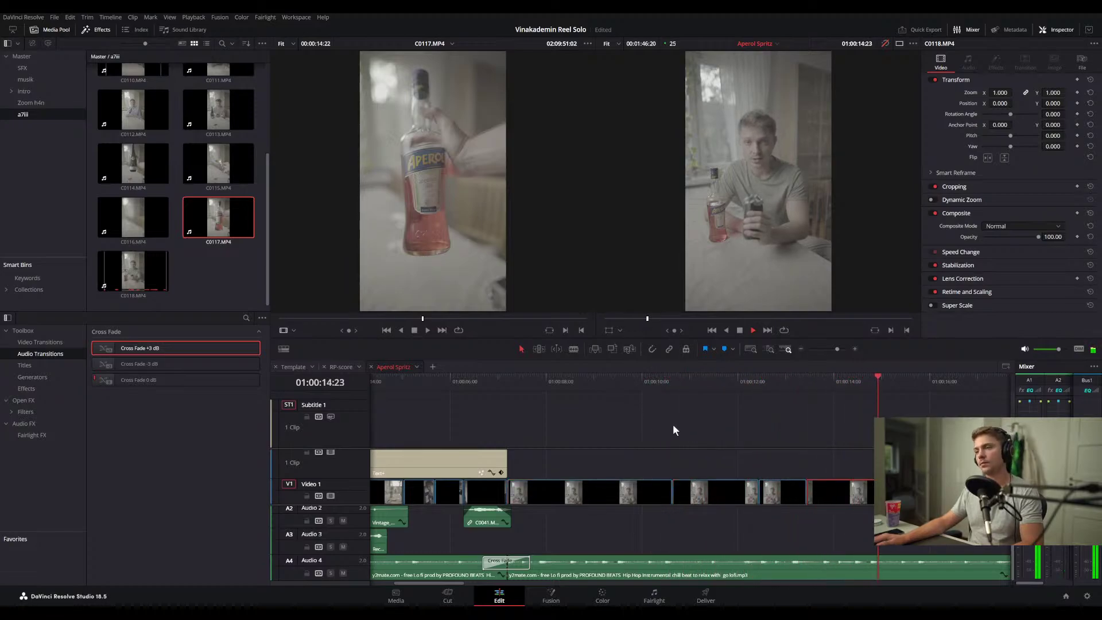
{"action": "scroll", "coordinate": [648, 456], "scroll_direction": "down", "scroll_amount": 4}
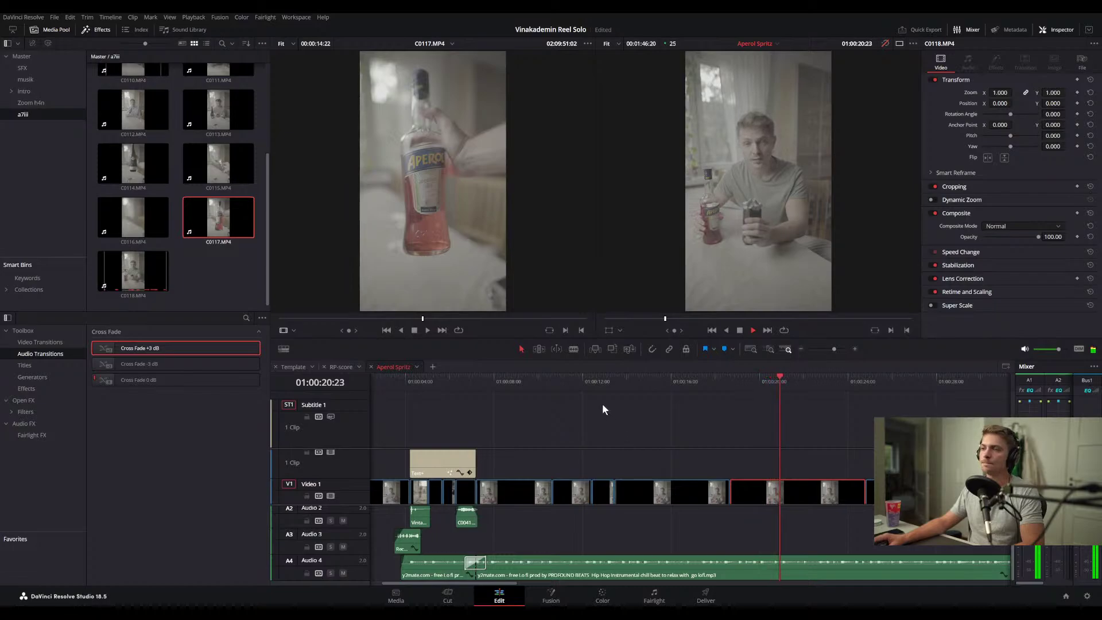
{"action": "left_click", "coordinate": [612, 382]}
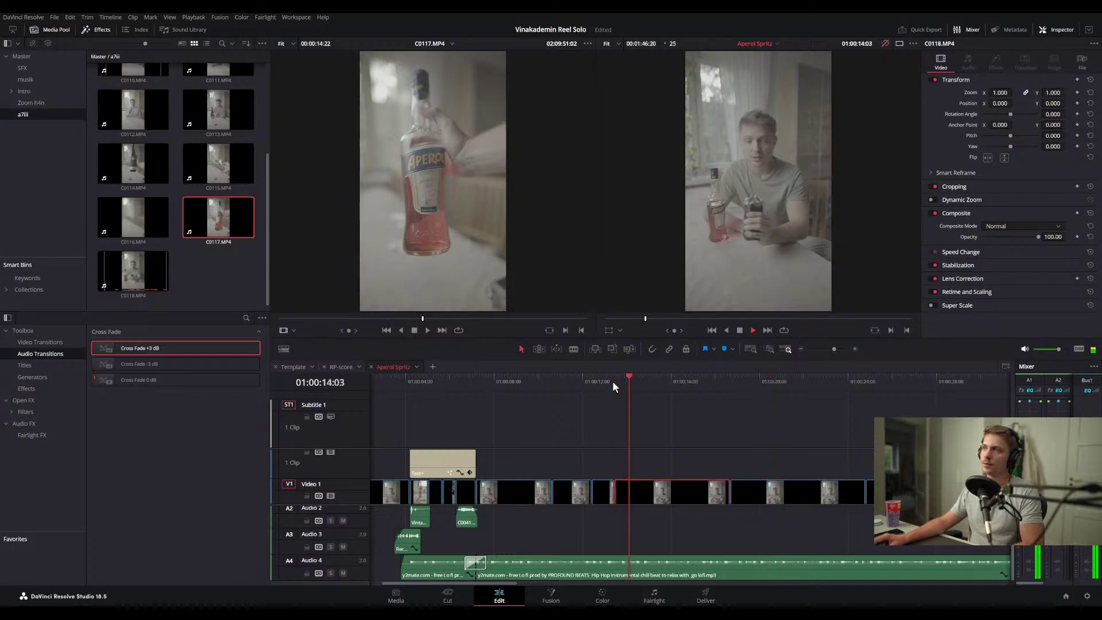
{"action": "left_click", "coordinate": [587, 381]}
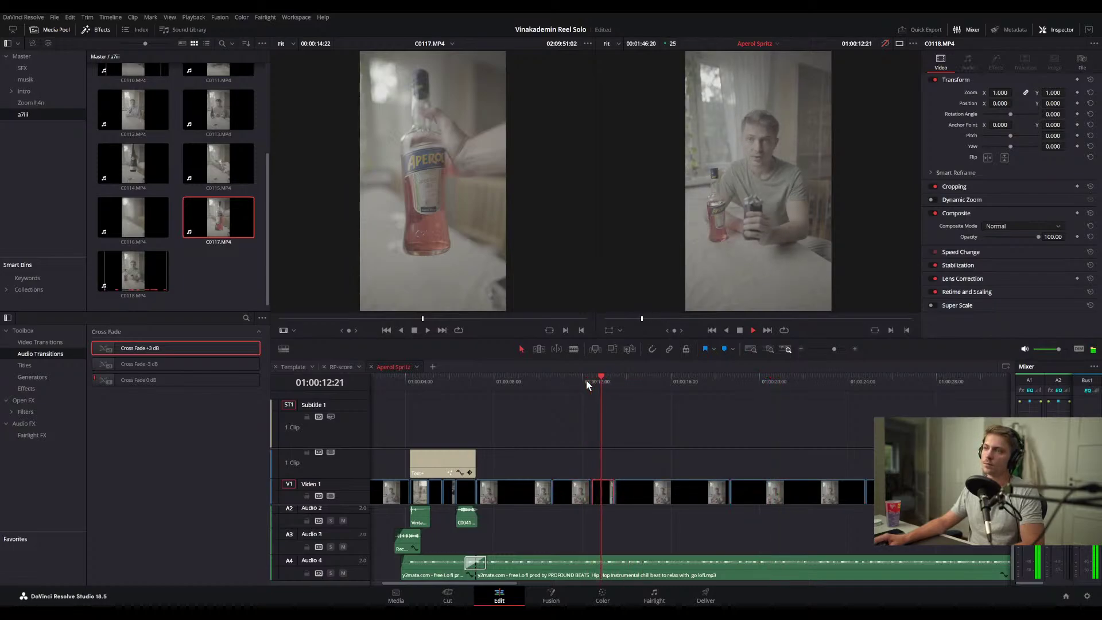
{"action": "mouse_move", "coordinate": [587, 380]}
{"action": "left_mouse_down"}
{"action": "mouse_move", "coordinate": [570, 384]}
{"action": "mouse_move", "coordinate": [602, 390]}
{"action": "mouse_move", "coordinate": [594, 388]}
{"action": "left_mouse_up"}
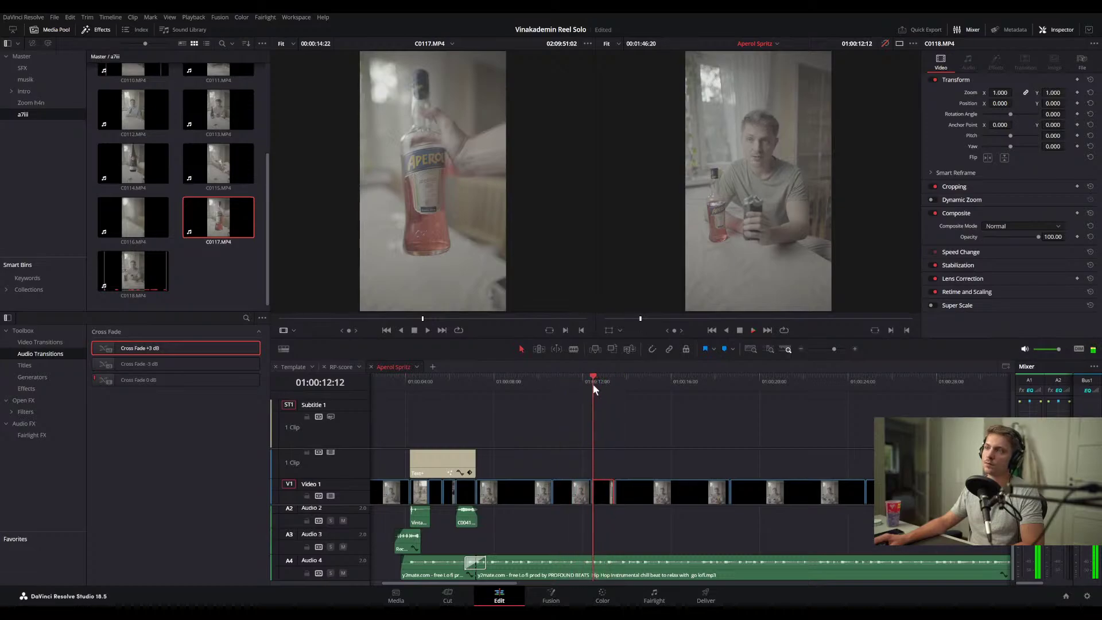
{"action": "key", "text": "space"}
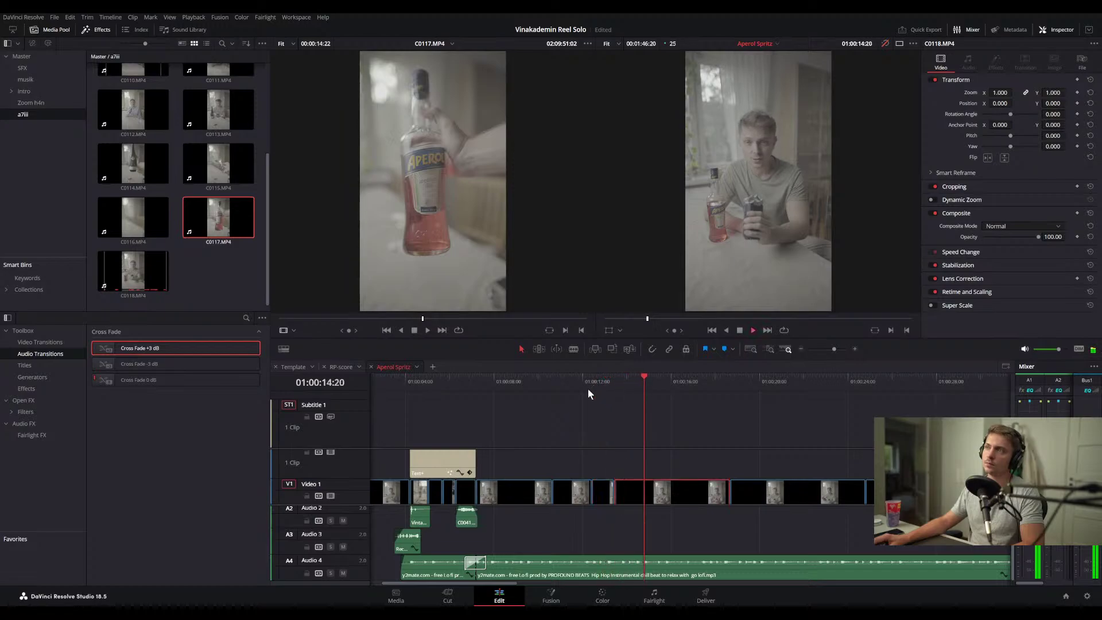
{"action": "key", "text": "space"}
{"action": "left_click", "coordinate": [542, 376]}
{"action": "key", "text": "space"}
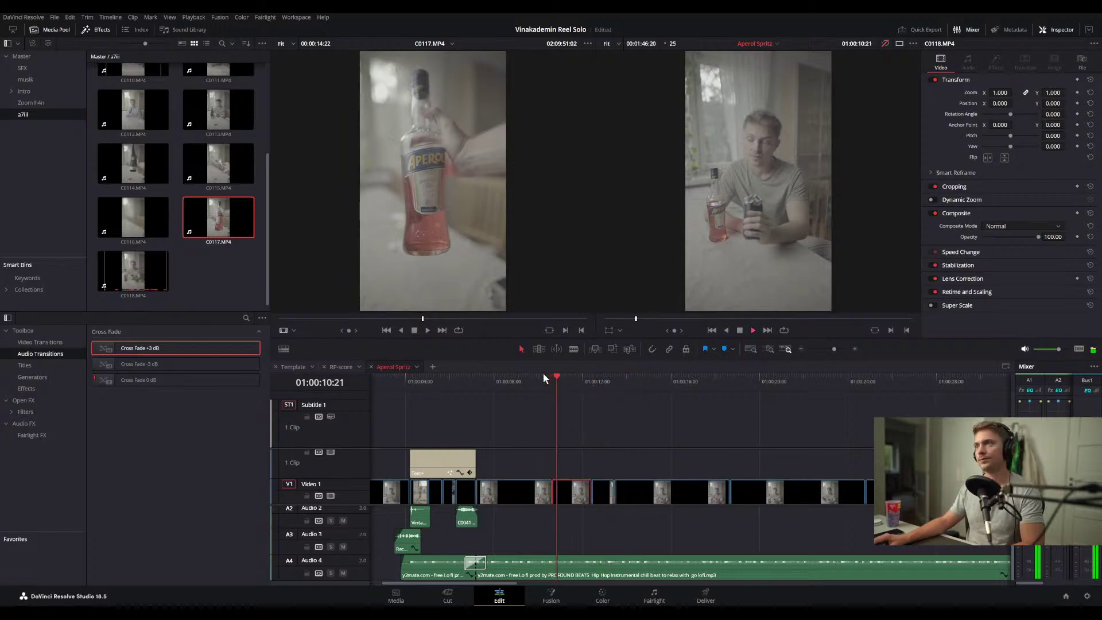
{"action": "left_click", "coordinate": [514, 383]}
{"action": "left_click", "coordinate": [490, 381]}
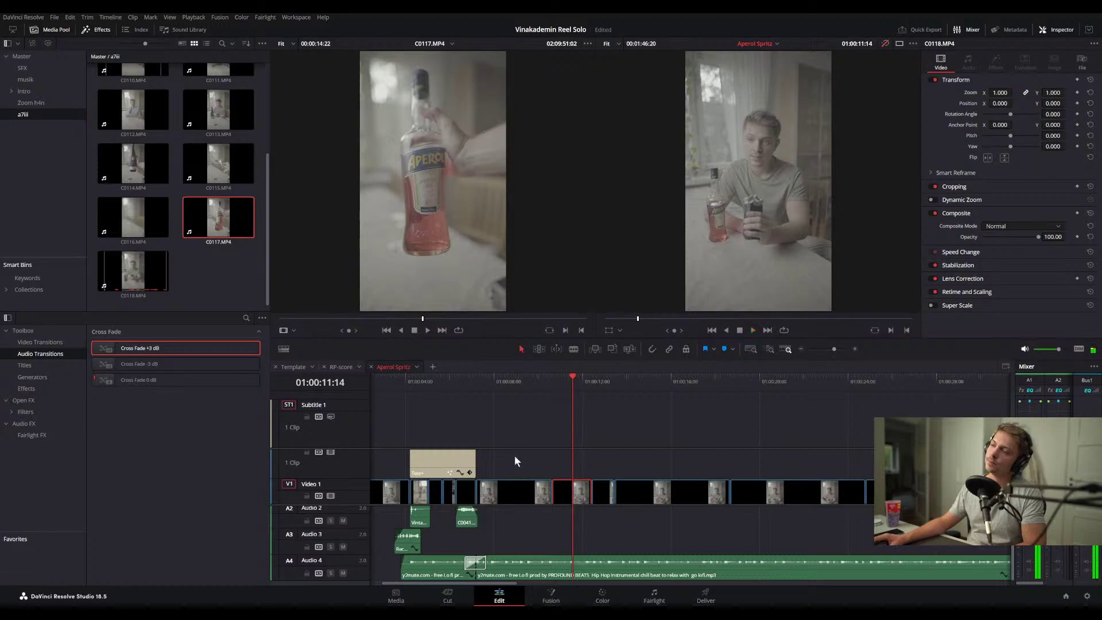
- Play the talking clips on to about 01:00:18:09, then replay them from the end of the title to review their content
{"action": "scroll", "coordinate": [523, 490], "scroll_direction": "up", "scroll_amount": 4}
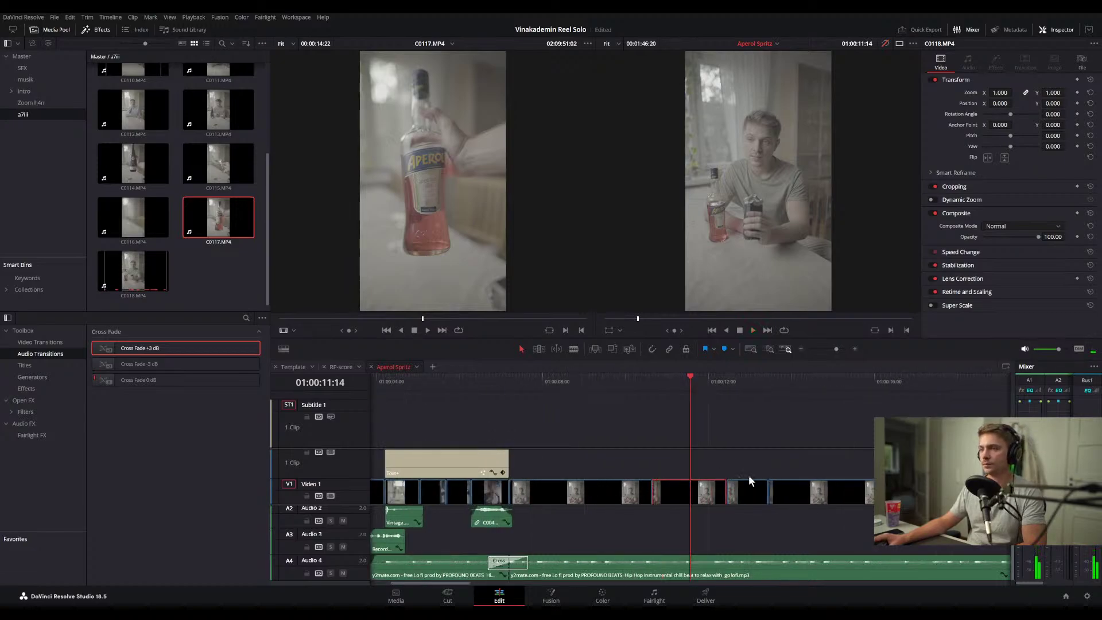
{"action": "key", "text": "space"}
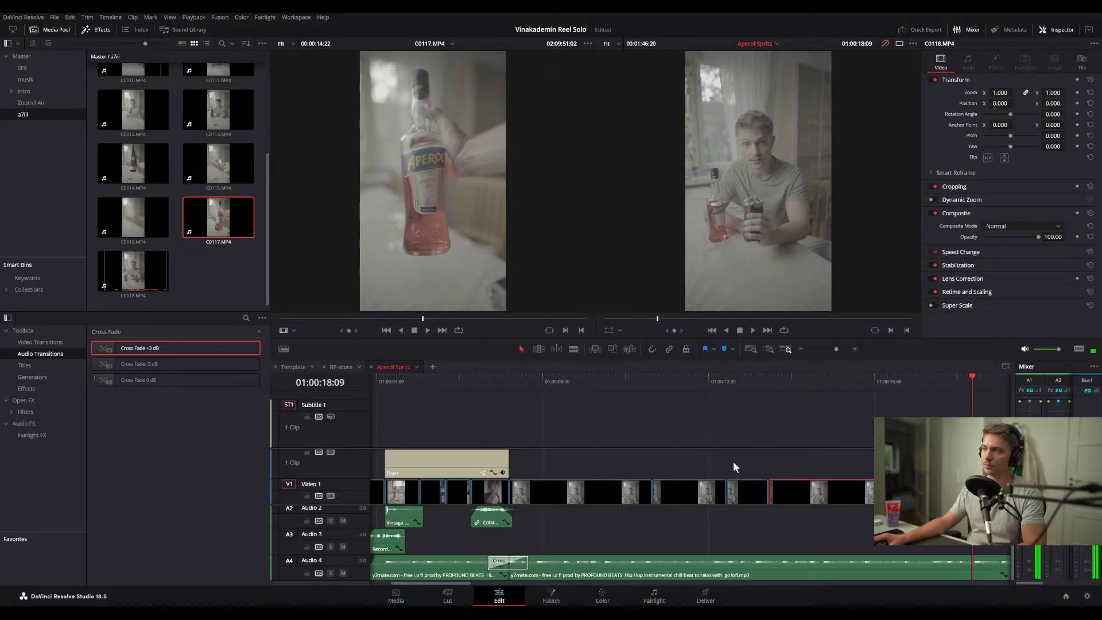
{"action": "scroll", "coordinate": [733, 458], "scroll_direction": "down", "scroll_amount": 2}
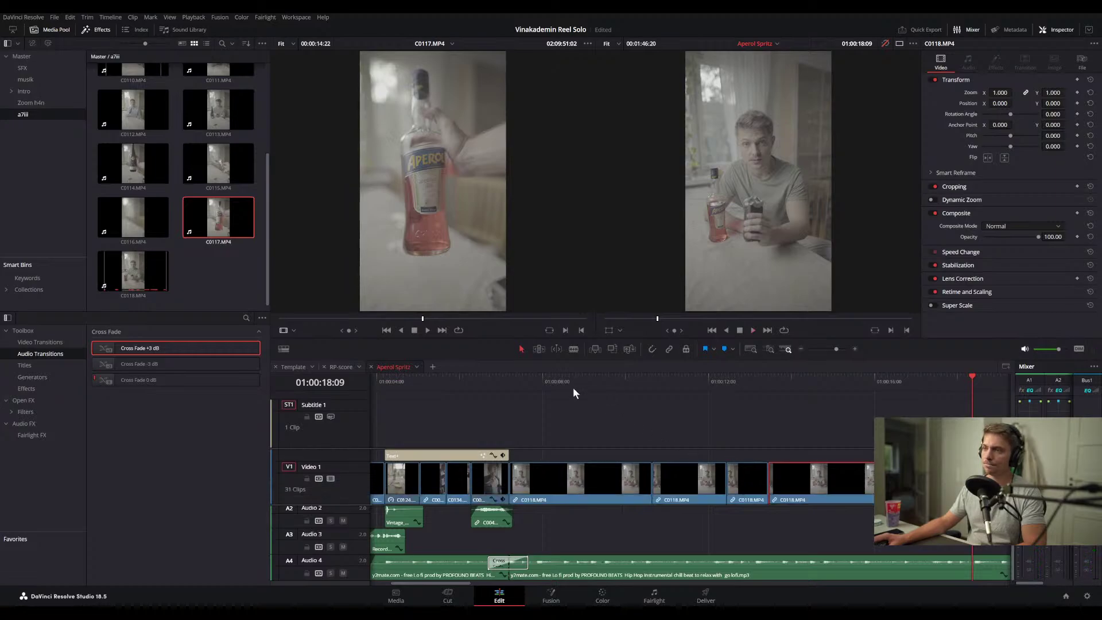
{"action": "scroll", "coordinate": [573, 387], "scroll_direction": "up", "scroll_amount": 2}
{"action": "left_click", "coordinate": [508, 378]}
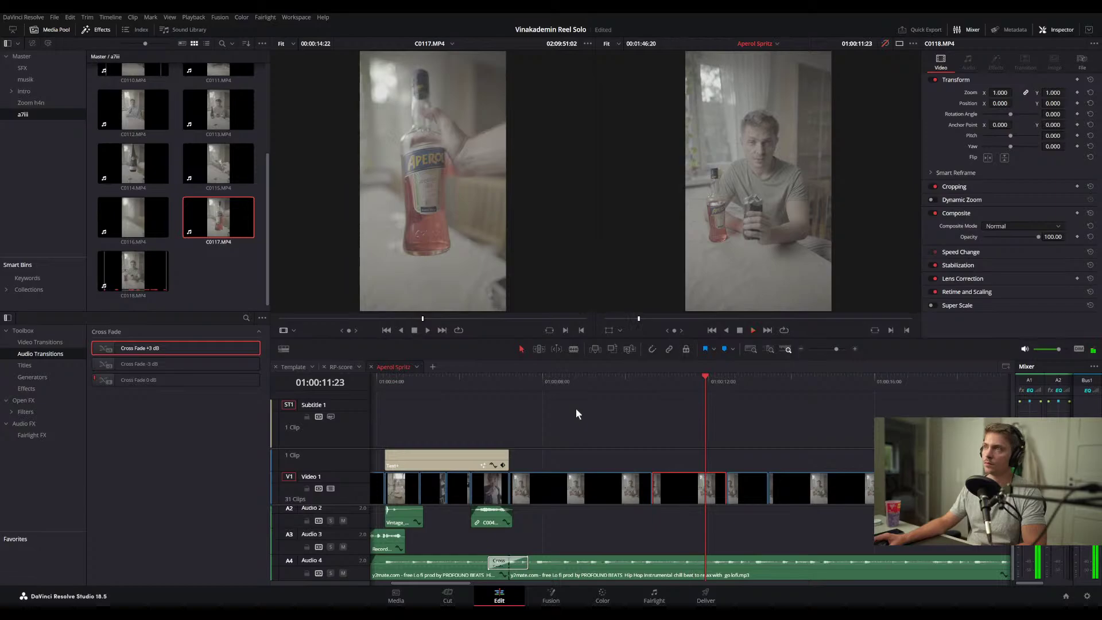
{"action": "key", "text": "space"}
{"action": "left_click_drag", "start_coordinate": [569, 379], "coordinate": [517, 376]}
{"action": "key", "text": "space"}
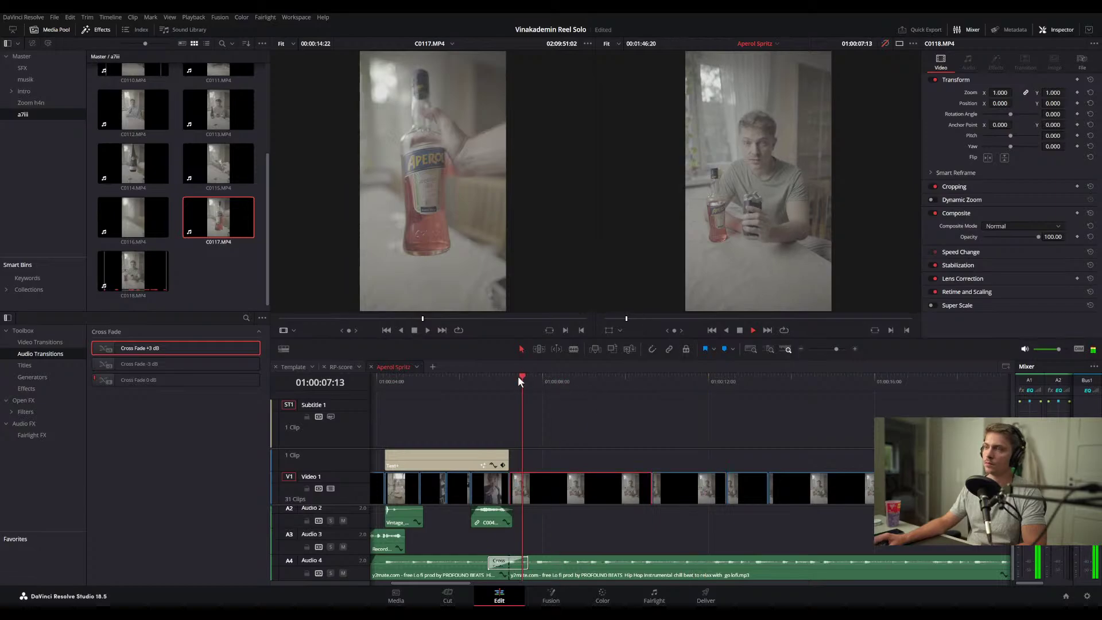
- Split the first talking clip after the title on Video 1 at 01:00:09:12
{"action": "left_click", "coordinate": [603, 377]}
{"action": "left_click", "coordinate": [603, 376]}
{"action": "key", "text": "space"}
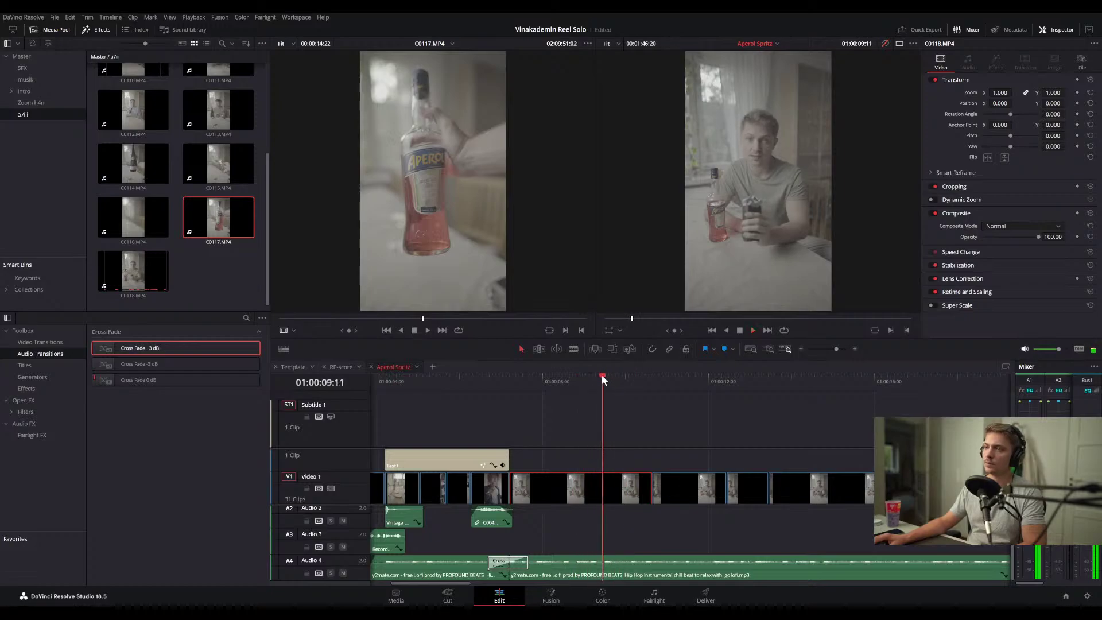
{"action": "scroll", "coordinate": [644, 484], "scroll_direction": "down", "scroll_amount": 1}
{"action": "key", "text": "ctrl+b"}
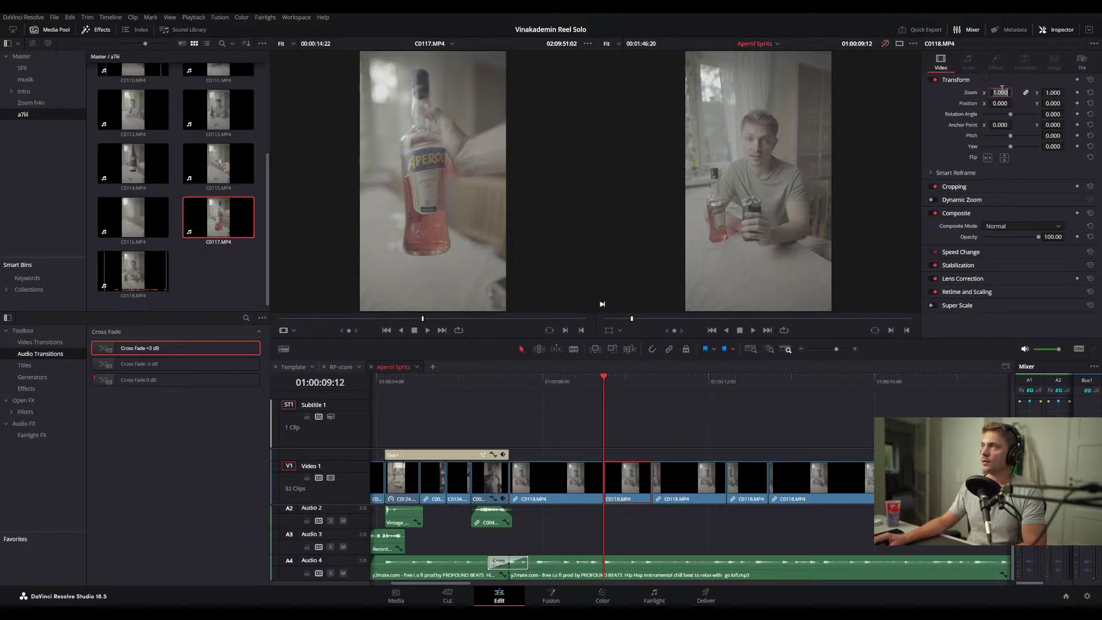
- Punch in on the C0118.MP4 part after the cut by setting Zoom to 1.400 and Position Y to -116
{"action": "key", "text": "BackSpace"}
{"action": "type", "text": "1.4"}
{"action": "key", "text": "Return"}
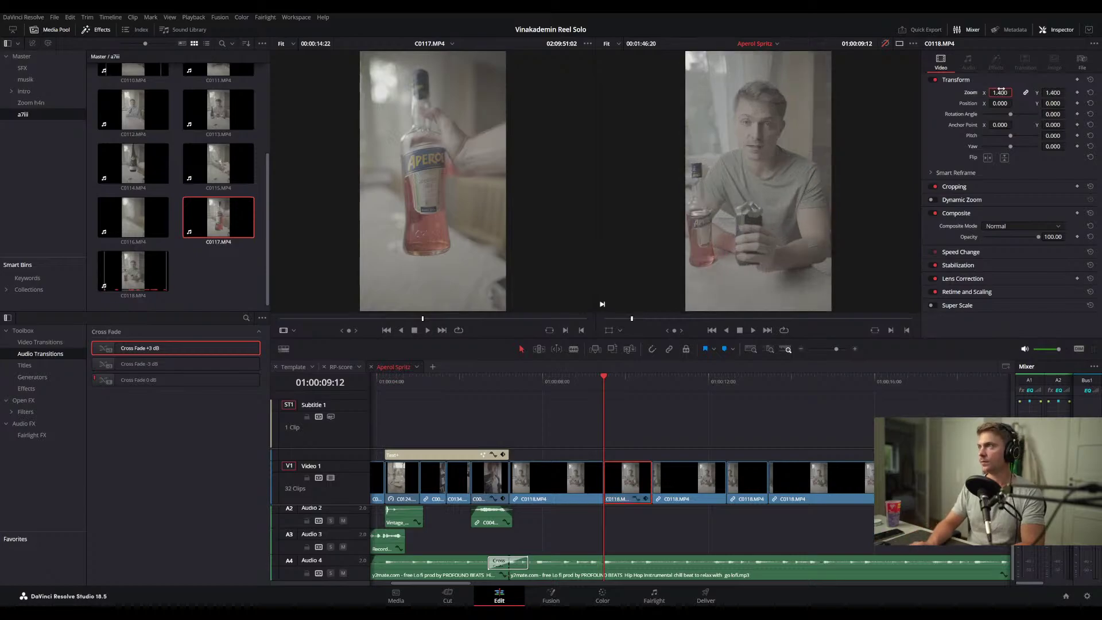
{"action": "left_click_drag", "start_coordinate": [1043, 105], "coordinate": [1009, 105]}
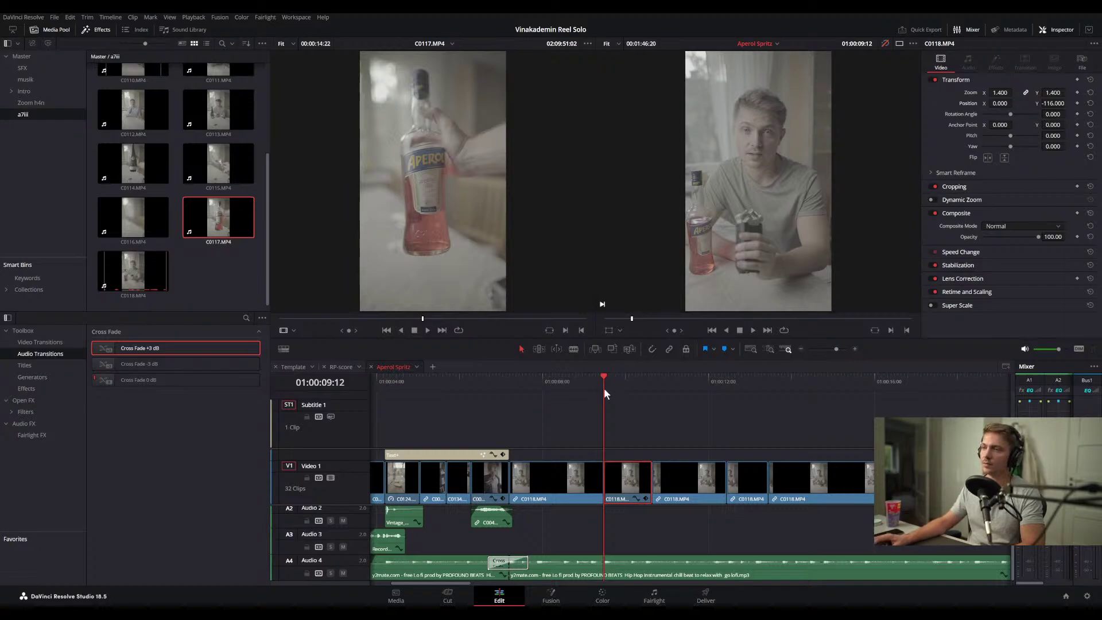
- Replay the punch-in from 01:00:08:23 through the following talking clips, and recheck the passage from about 01:00:16:04
{"action": "left_click_drag", "start_coordinate": [604, 388], "coordinate": [580, 377]}
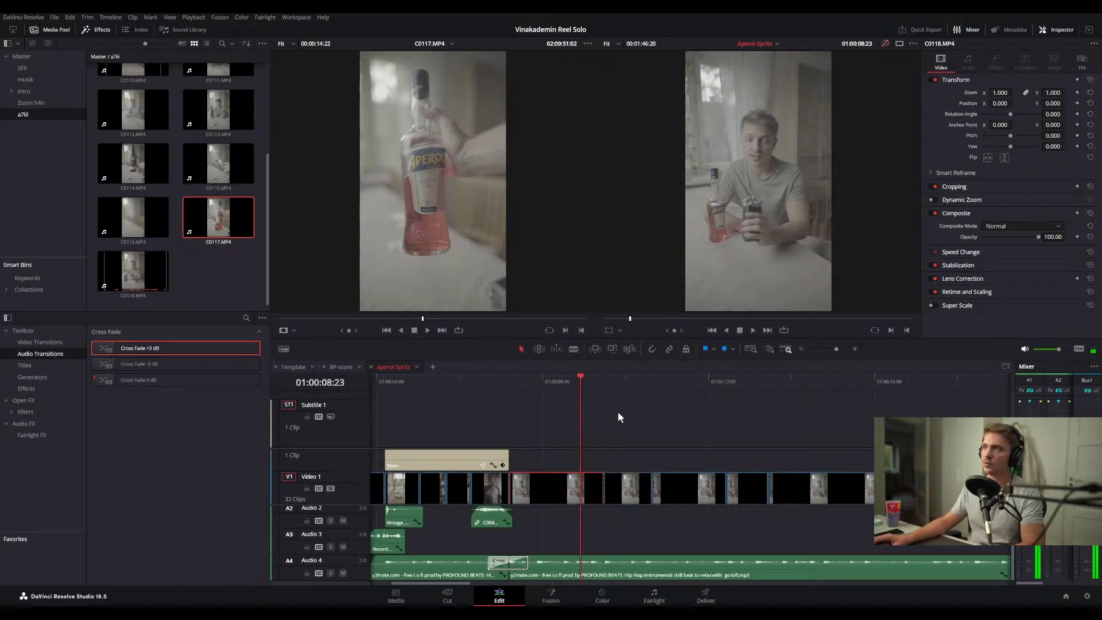
{"action": "key", "text": "space"}
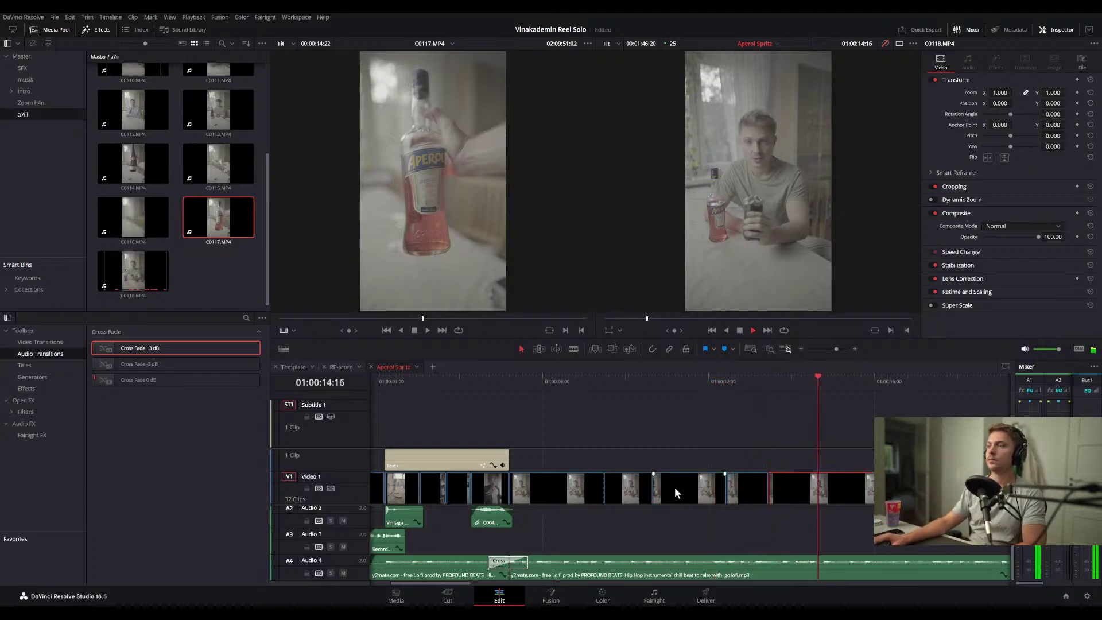
{"action": "scroll", "coordinate": [682, 487], "scroll_direction": "down", "scroll_amount": 2}
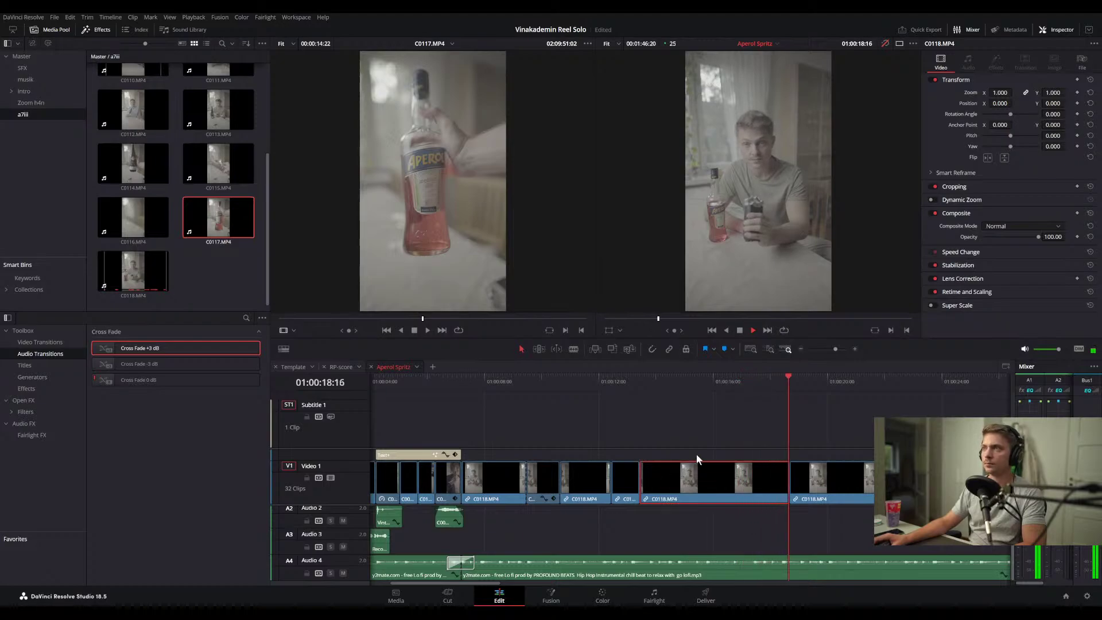
{"action": "key", "text": "space"}
{"action": "left_click", "coordinate": [718, 378]}
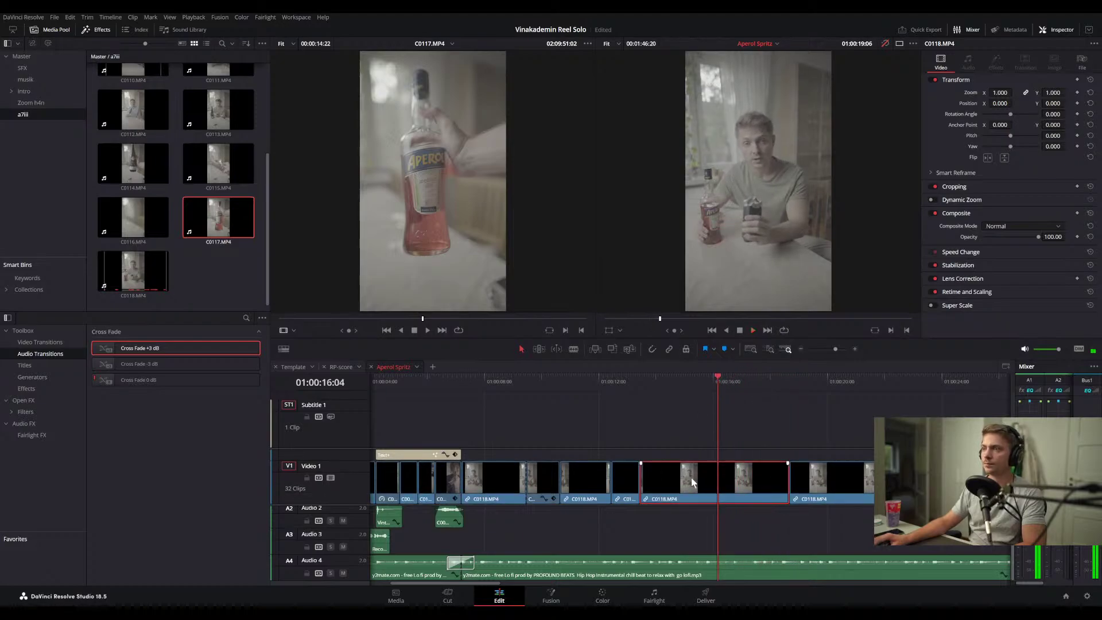
{"action": "key", "text": "space"}
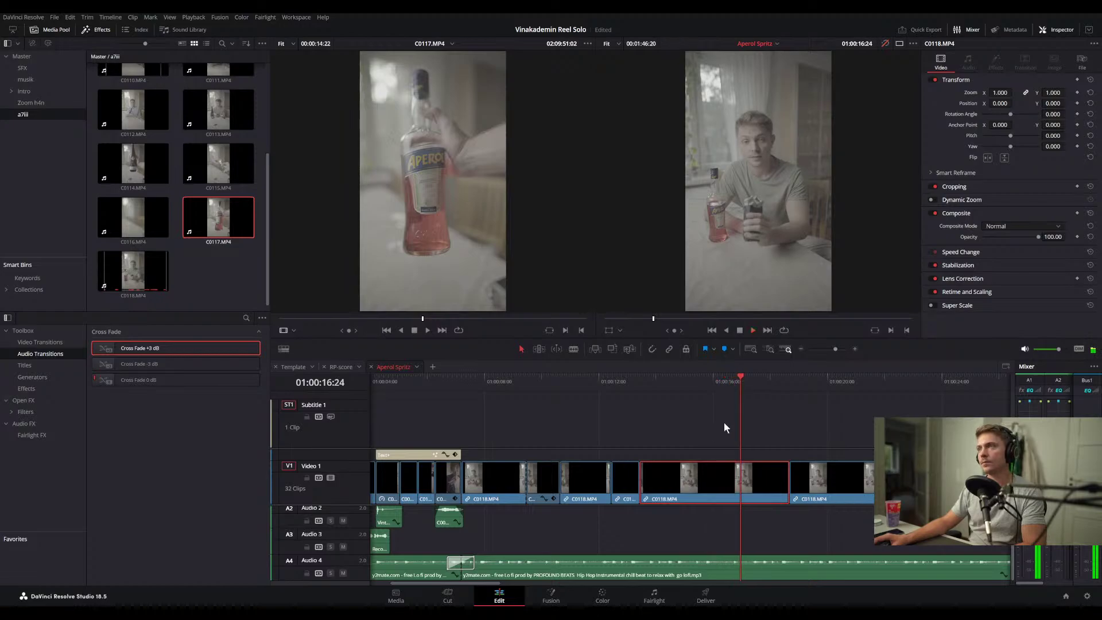
- Replay the talking clips from about 01:00:11 to 01:00:17 to find a moment for the next emphasis
{"action": "scroll", "coordinate": [750, 453], "scroll_direction": "up", "scroll_amount": 2}
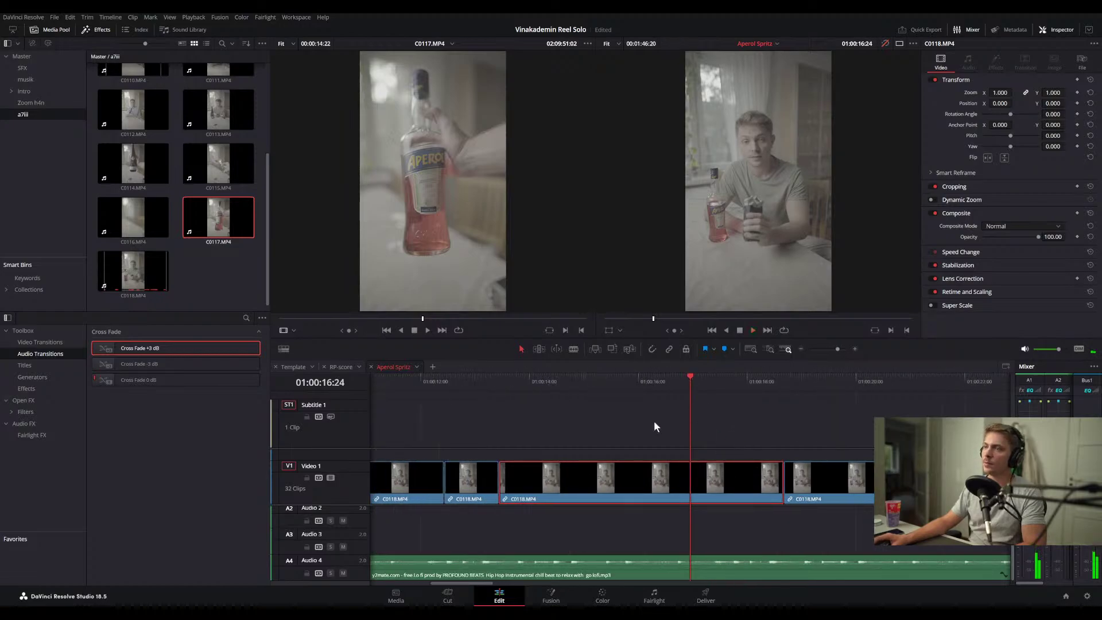
{"action": "scroll", "coordinate": [497, 421], "scroll_direction": "left", "scroll_amount": 1}
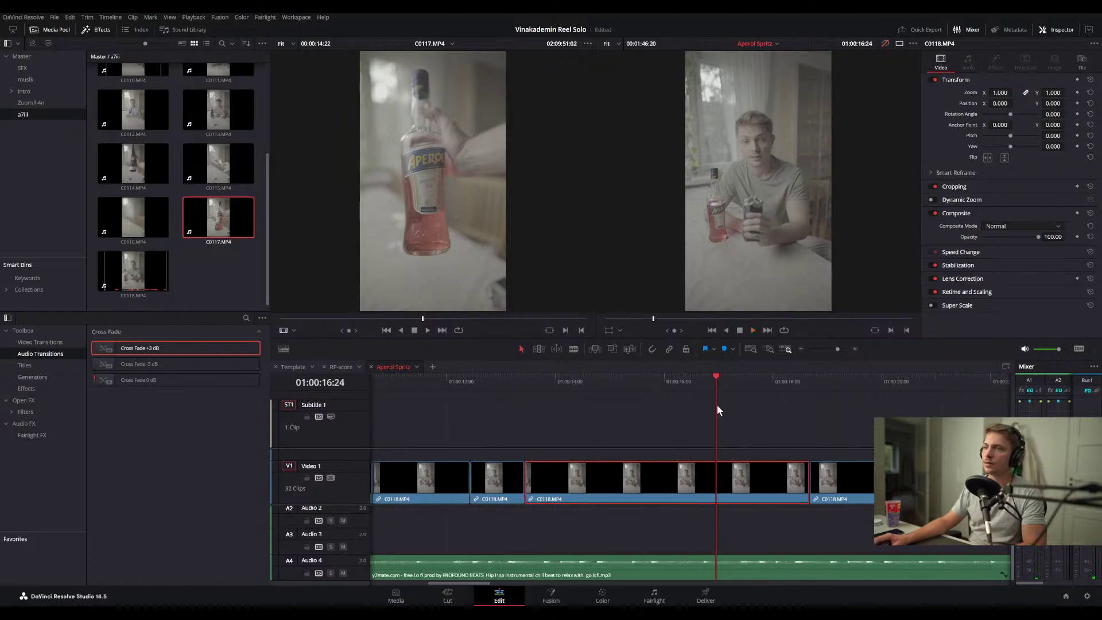
{"action": "left_click_drag", "start_coordinate": [715, 381], "coordinate": [642, 377]}
{"action": "left_click_drag", "start_coordinate": [466, 379], "coordinate": [439, 373]}
{"action": "key", "text": "space"}
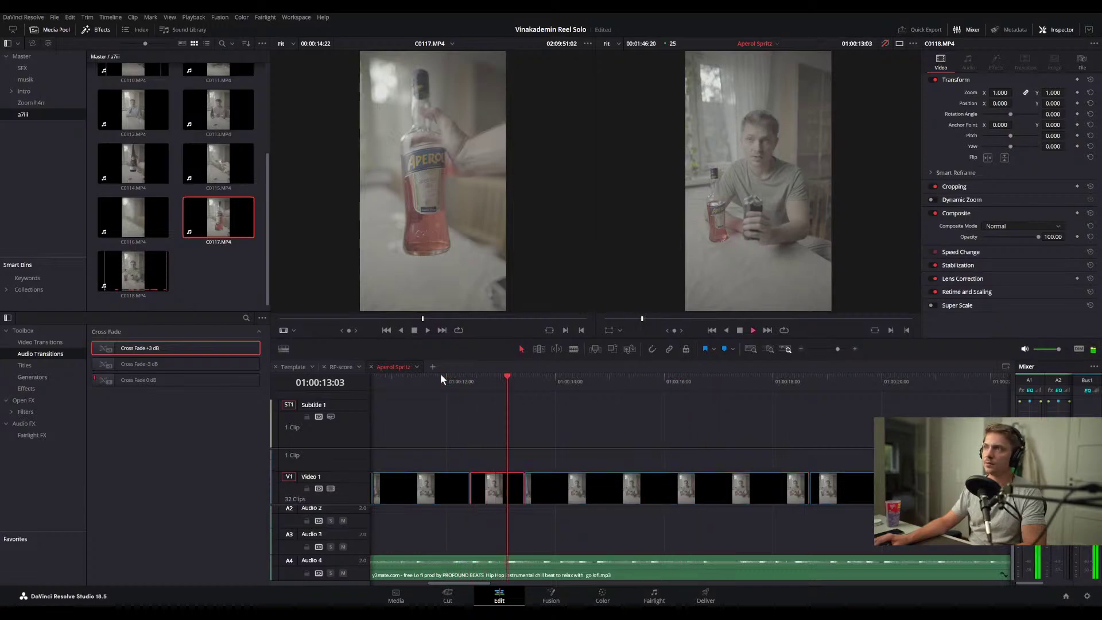
{"action": "left_click_drag", "start_coordinate": [443, 376], "coordinate": [412, 377]}
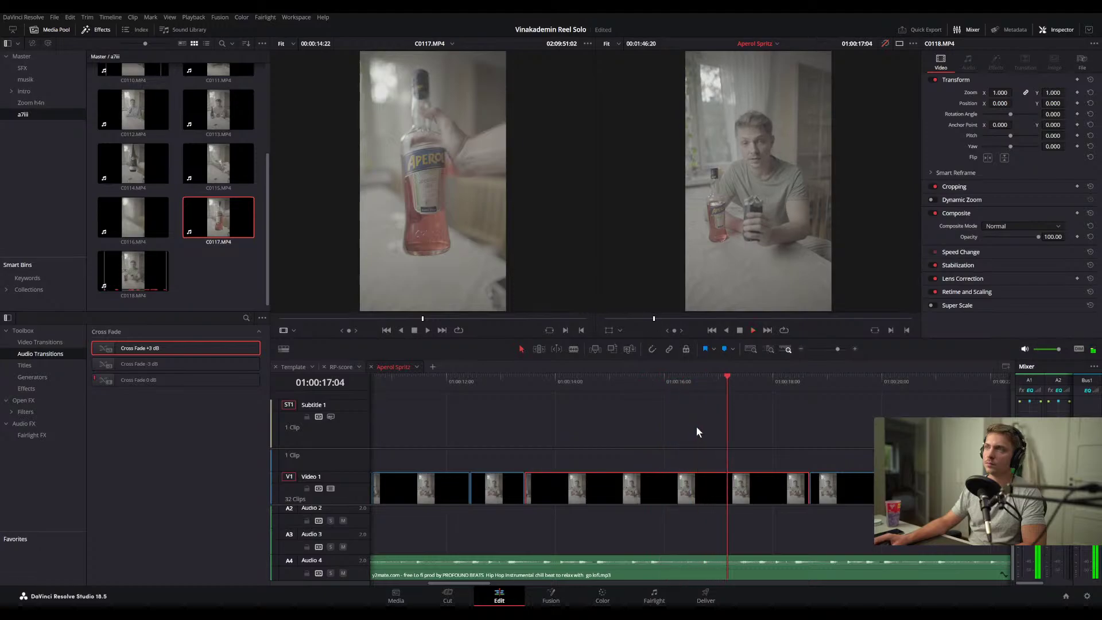
- Isolate a short segment of the long talking clip with cuts at 01:00:16:15 and about 01:00:17:14
{"action": "left_click", "coordinate": [705, 386]}
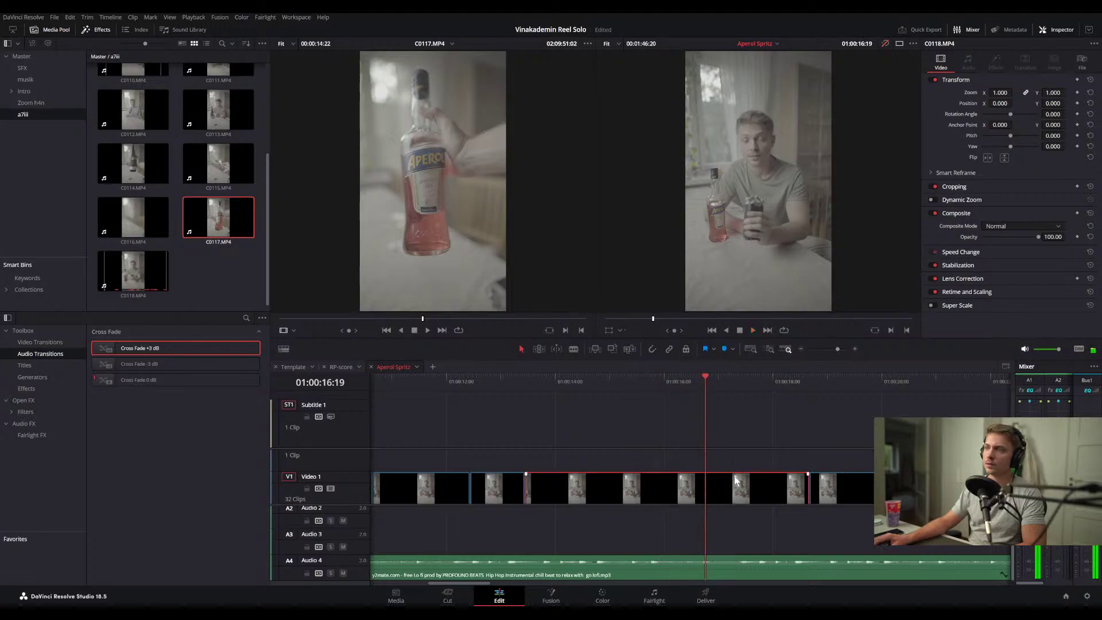
{"action": "scroll", "coordinate": [725, 501], "scroll_direction": "down", "scroll_amount": 1}
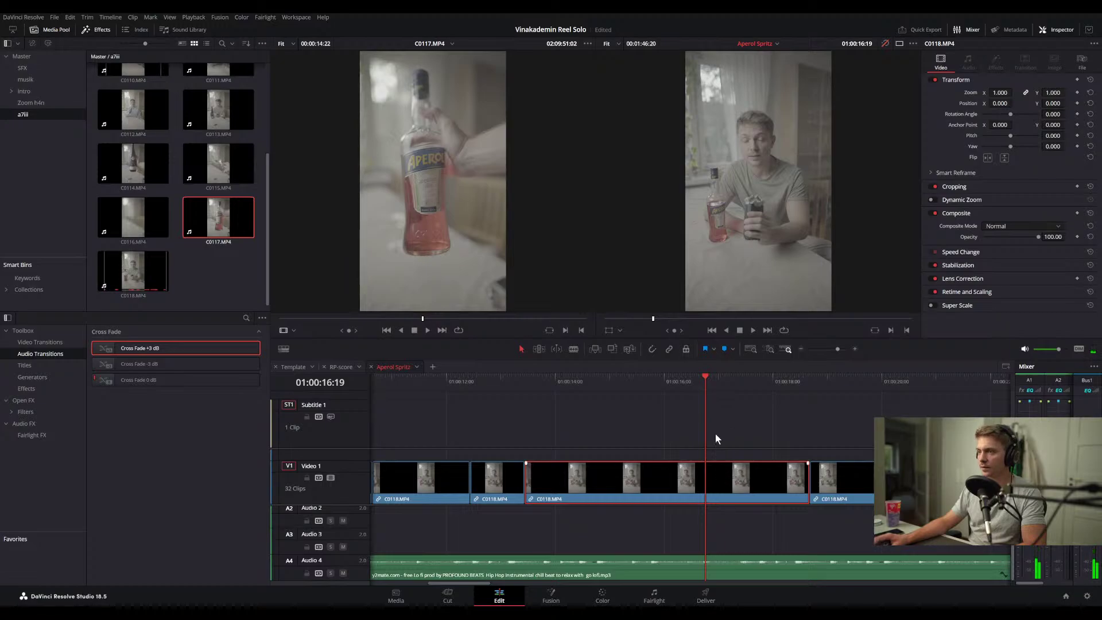
{"action": "left_click", "coordinate": [698, 376]}
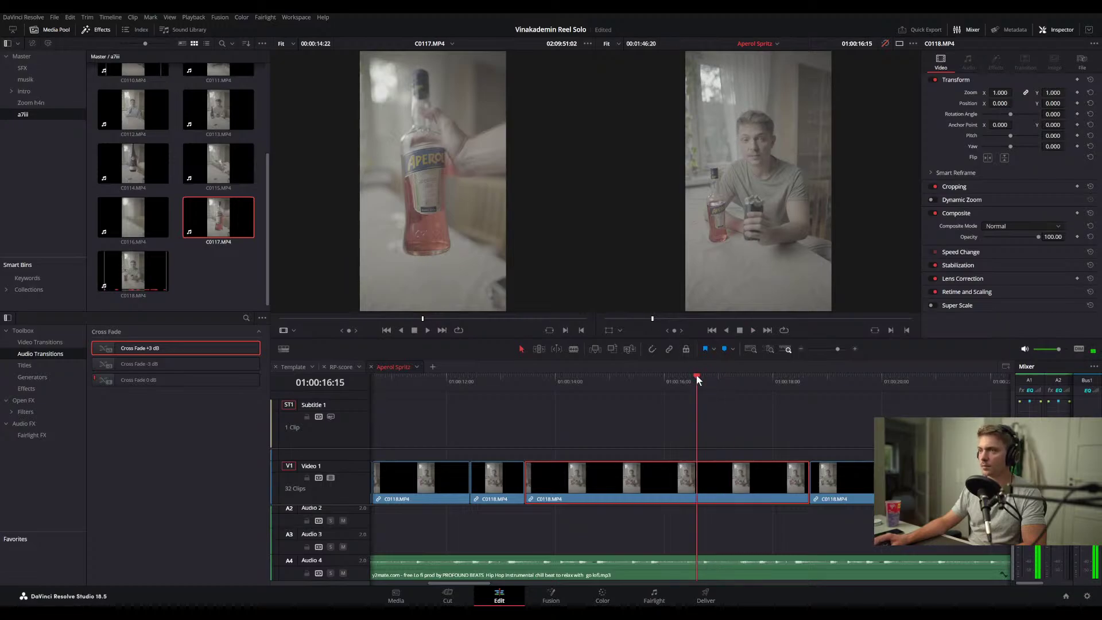
{"action": "key", "text": "ctrl+b"}
{"action": "left_click", "coordinate": [722, 469]}
{"action": "scroll", "coordinate": [711, 390], "scroll_direction": "up", "scroll_amount": 1}
{"action": "left_click", "coordinate": [724, 376]}
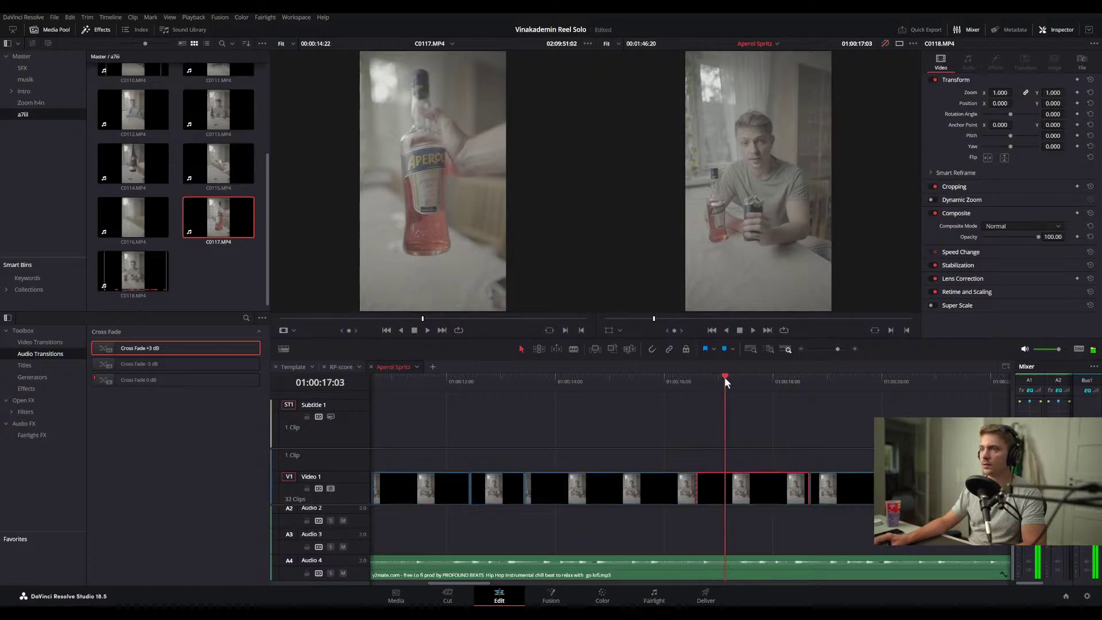
{"action": "left_click_drag", "start_coordinate": [730, 380], "coordinate": [701, 379]}
{"action": "key", "text": "ctrl+b"}
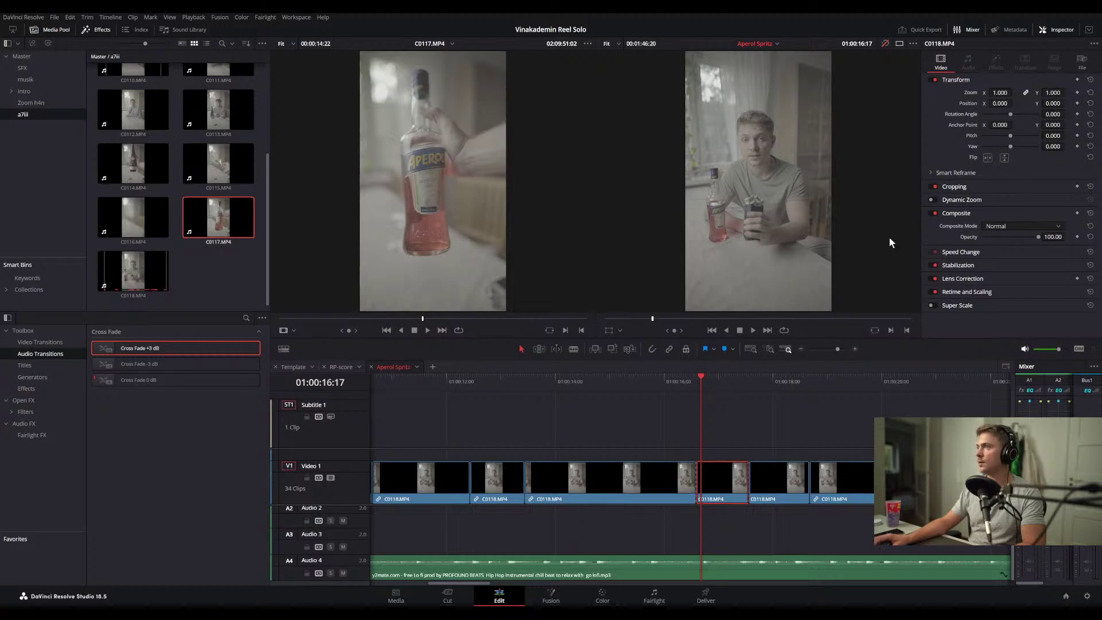
- Enable Dynamic Zoom with Ease In and Out on the short segment, swap its direction, and replay it from 01:00:15:23
{"action": "left_click", "coordinate": [983, 199]}
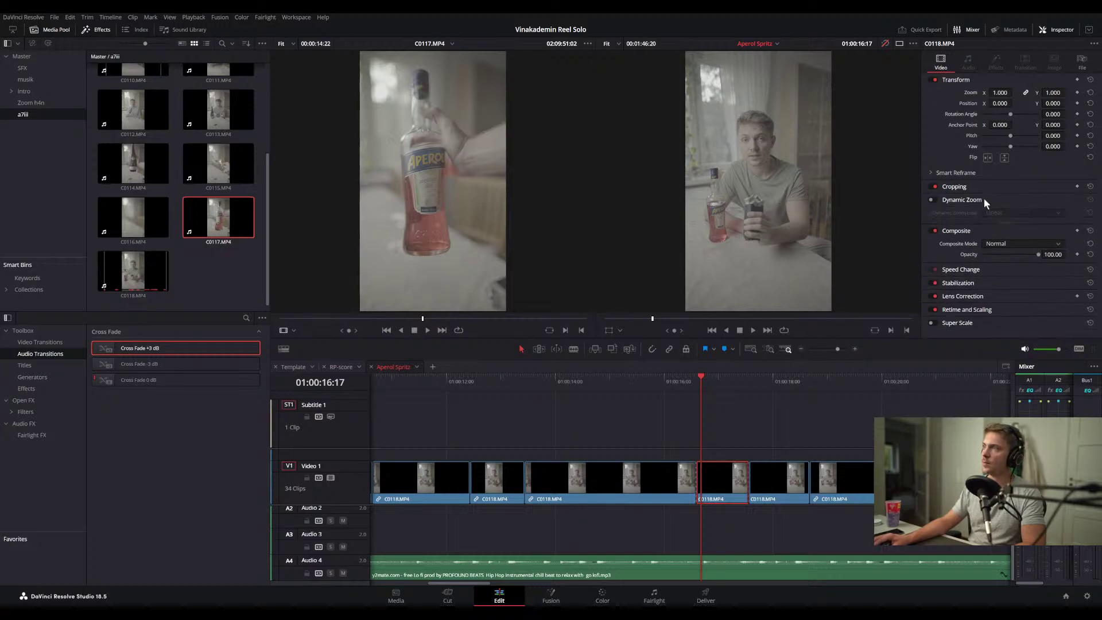
{"action": "left_click", "coordinate": [932, 199]}
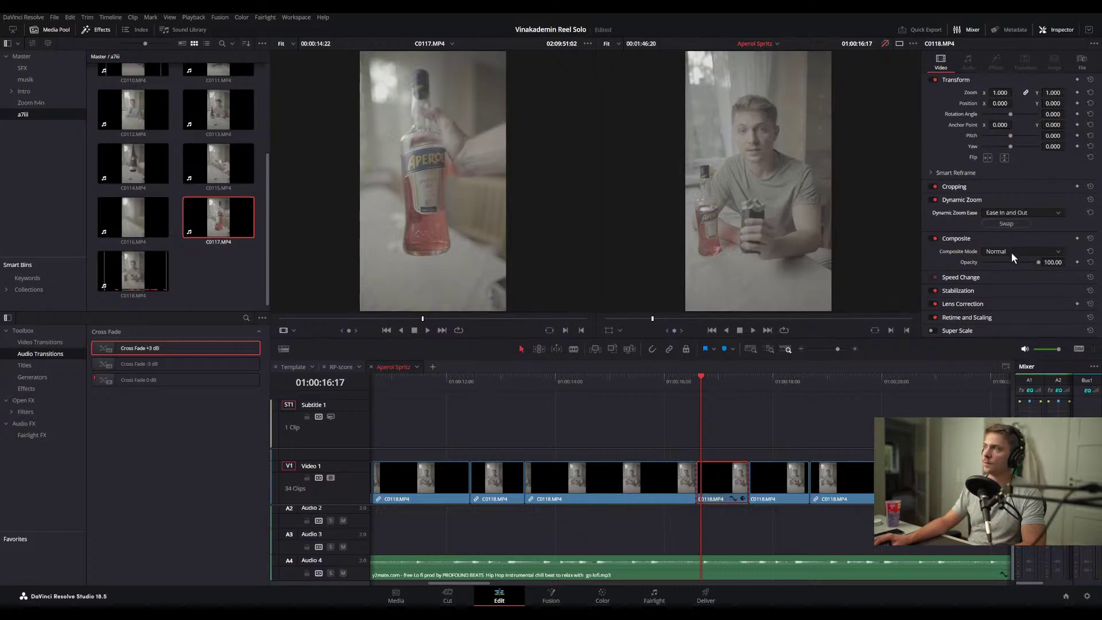
{"action": "left_click", "coordinate": [698, 377]}
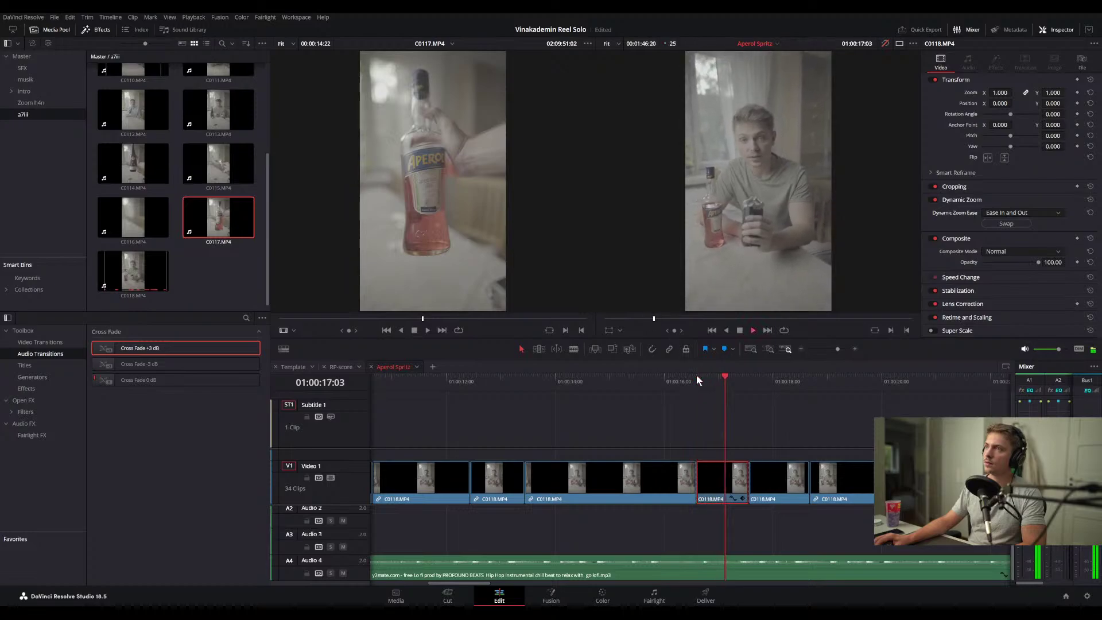
{"action": "key", "text": "space"}
{"action": "left_click", "coordinate": [1011, 224]}
{"action": "left_click_drag", "start_coordinate": [715, 384], "coordinate": [694, 384]}
{"action": "key", "text": "space"}
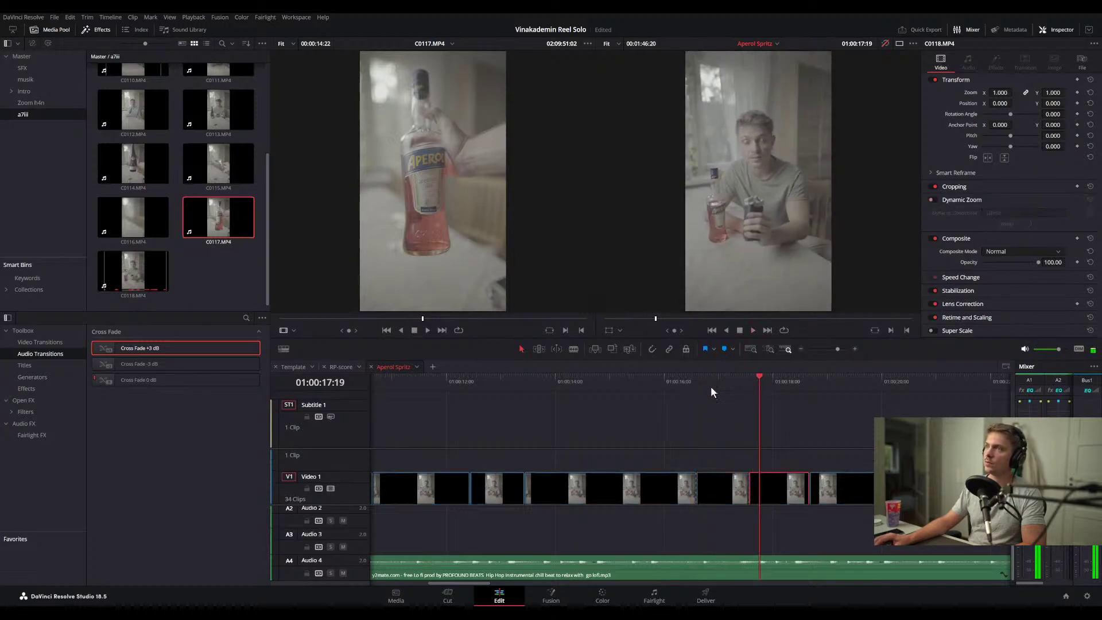
{"action": "left_click", "coordinate": [721, 380]}
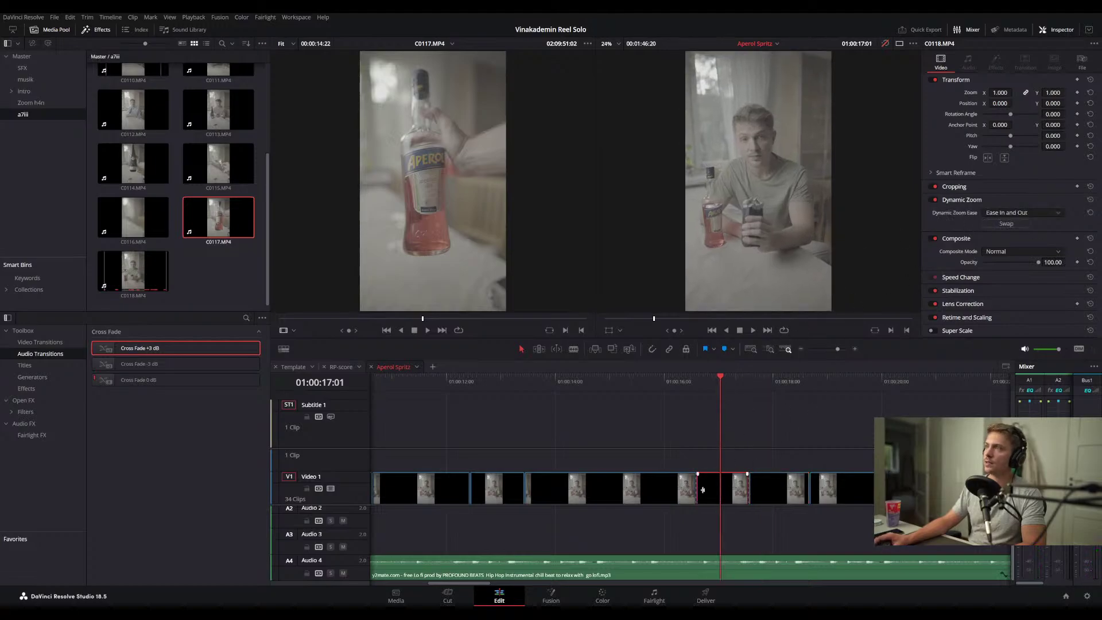
{"action": "left_click", "coordinate": [660, 376]}
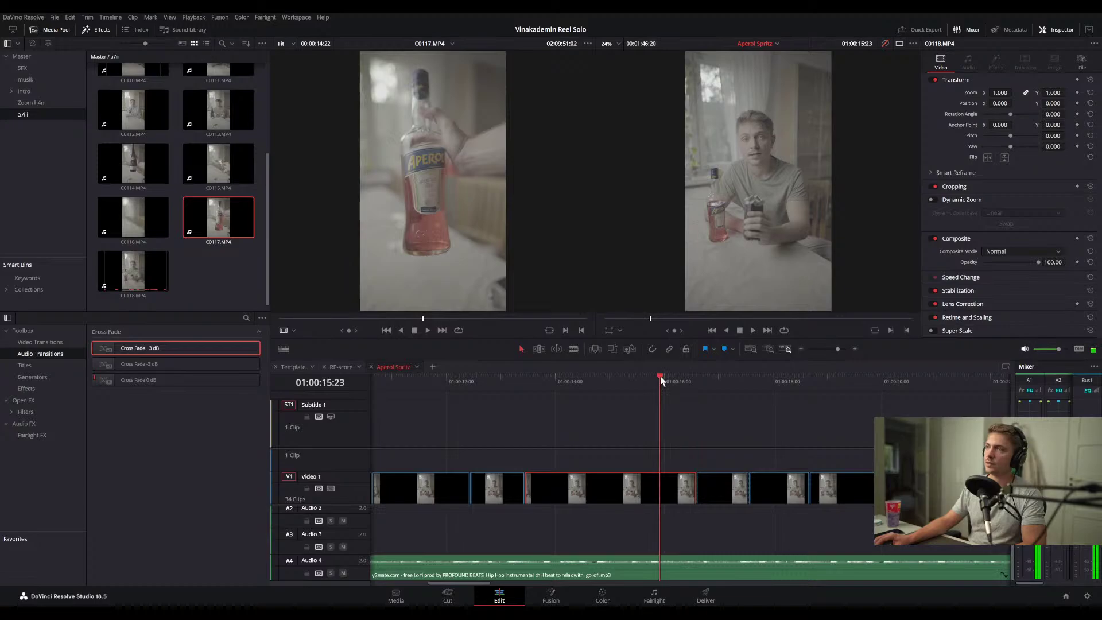
{"action": "key", "text": "space"}
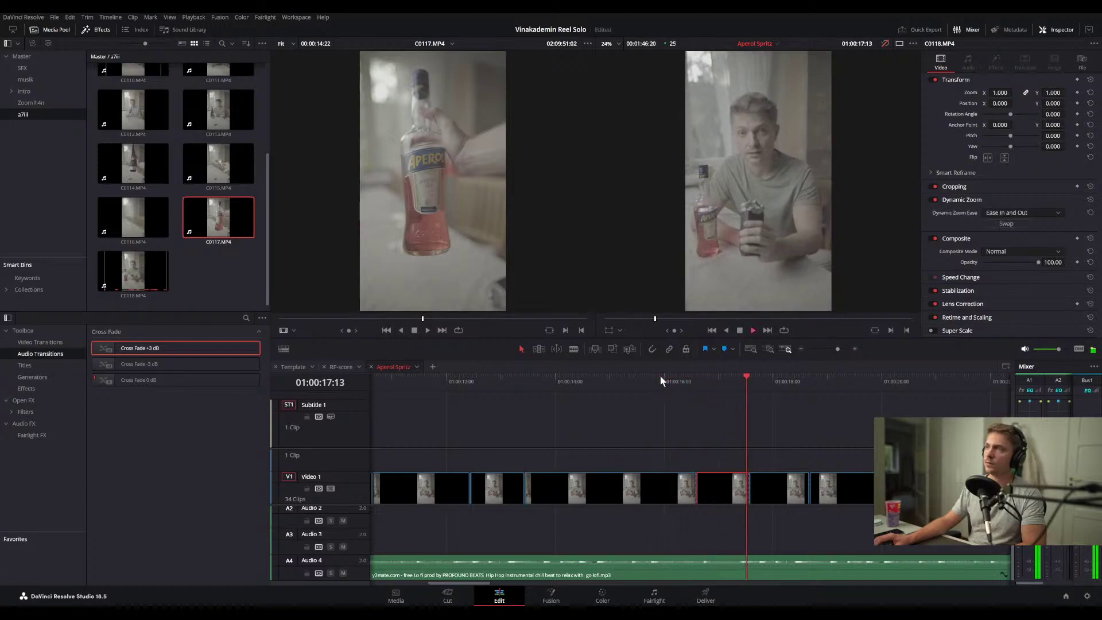
{"action": "key", "text": "space"}
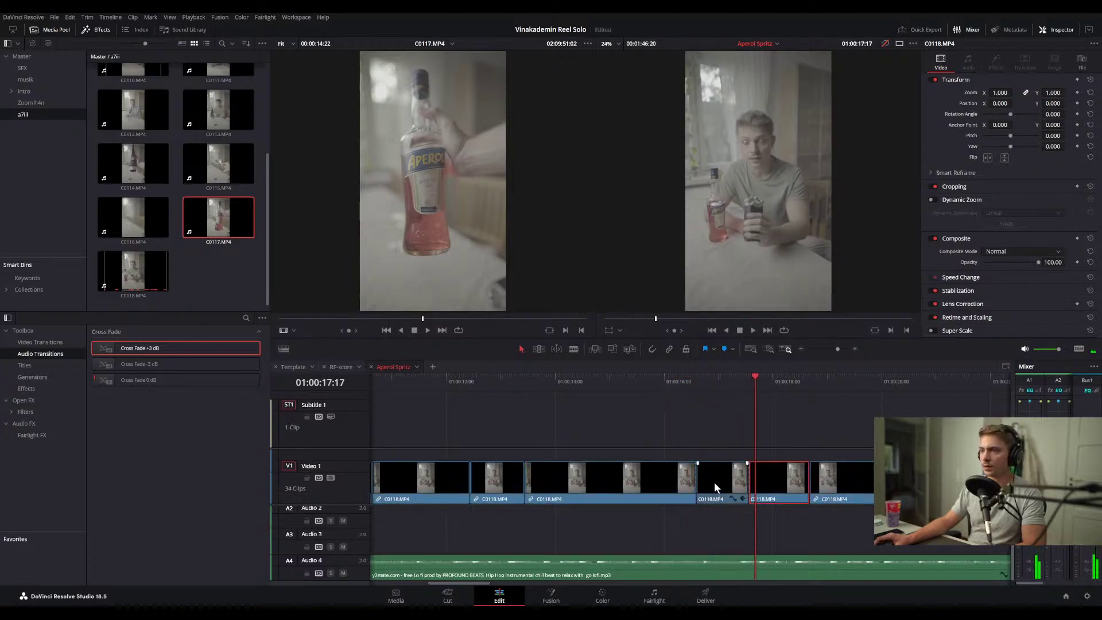
- Roll the zoomed segment's start cut earlier to about 01:00:16:04 and its end cut to about 01:00:17:08, replaying the result
{"action": "left_click_drag", "start_coordinate": [696, 478], "coordinate": [673, 479]}
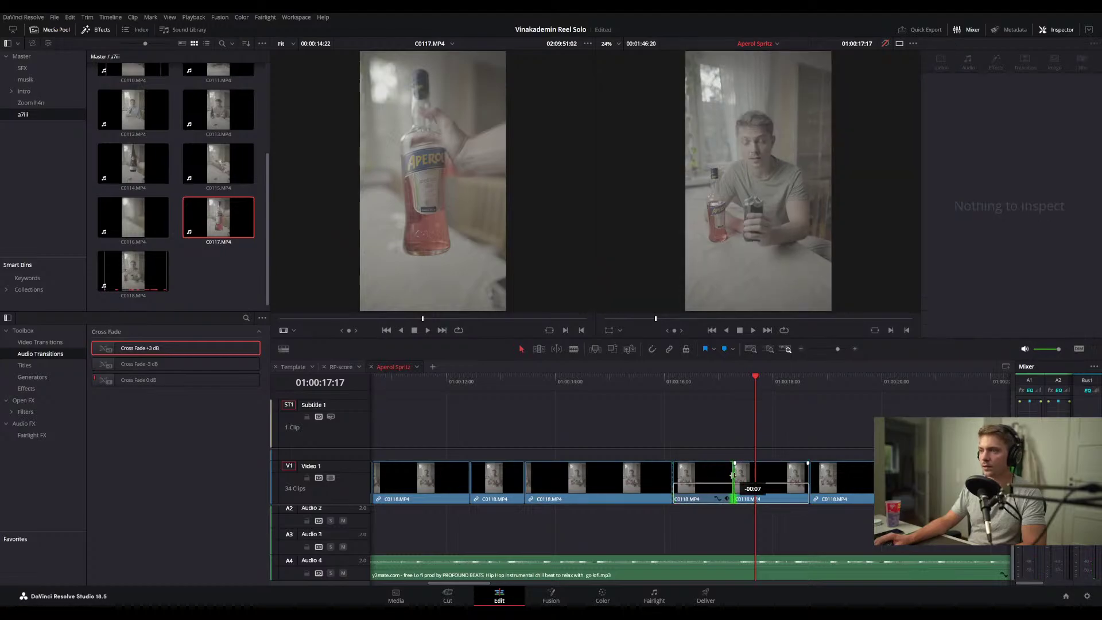
{"action": "left_click_drag", "start_coordinate": [747, 476], "coordinate": [728, 476]}
{"action": "left_click", "coordinate": [646, 389]}
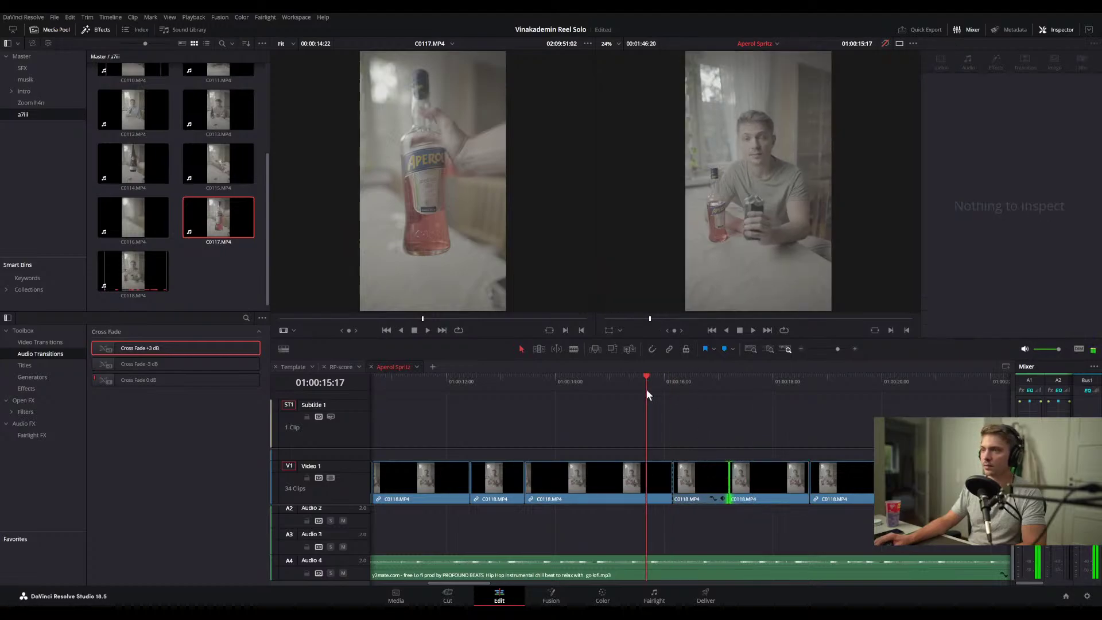
{"action": "key", "text": "space"}
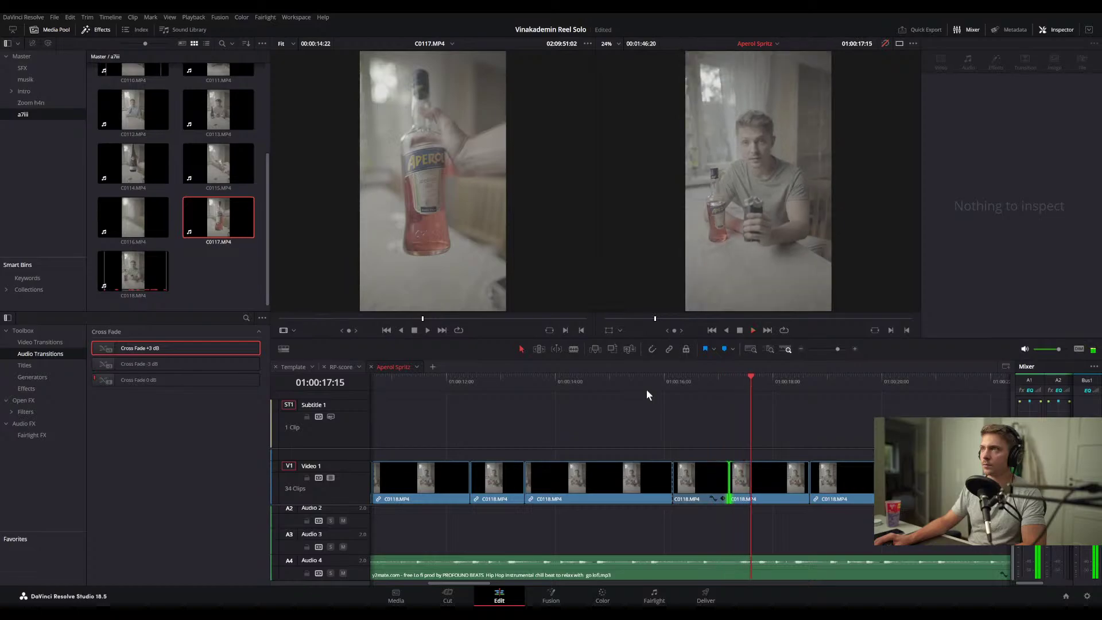
{"action": "left_click_drag", "start_coordinate": [730, 481], "coordinate": [735, 481]}
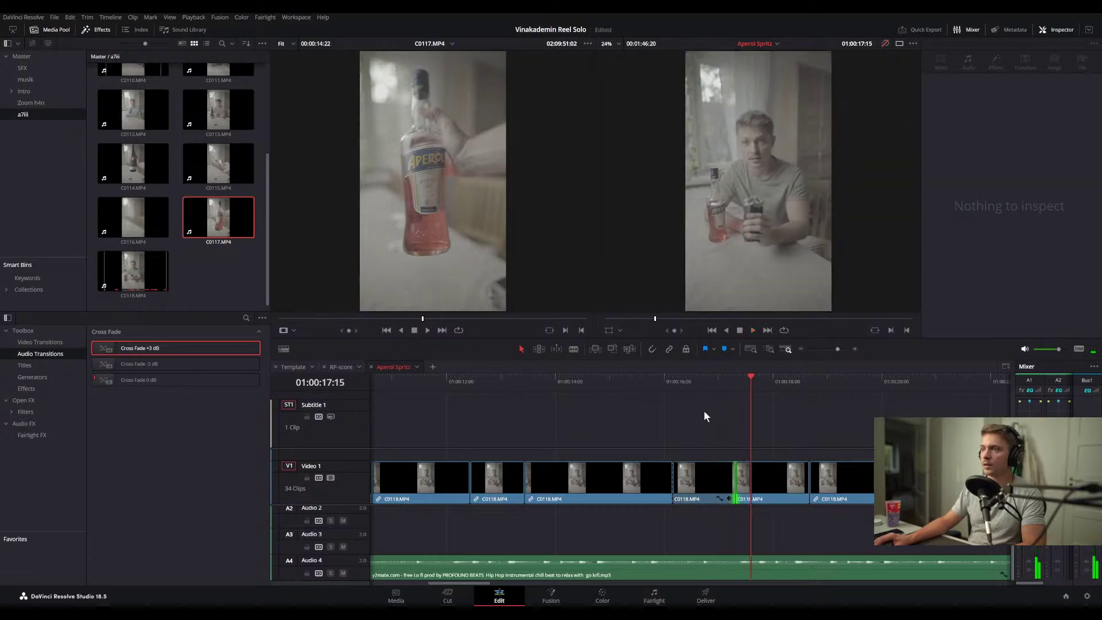
- Set the zoom of the talking segment right after the dynamic-zoom segment to 1.25 and replay the change from about 01:00:16:06
{"action": "left_click", "coordinate": [668, 380]}
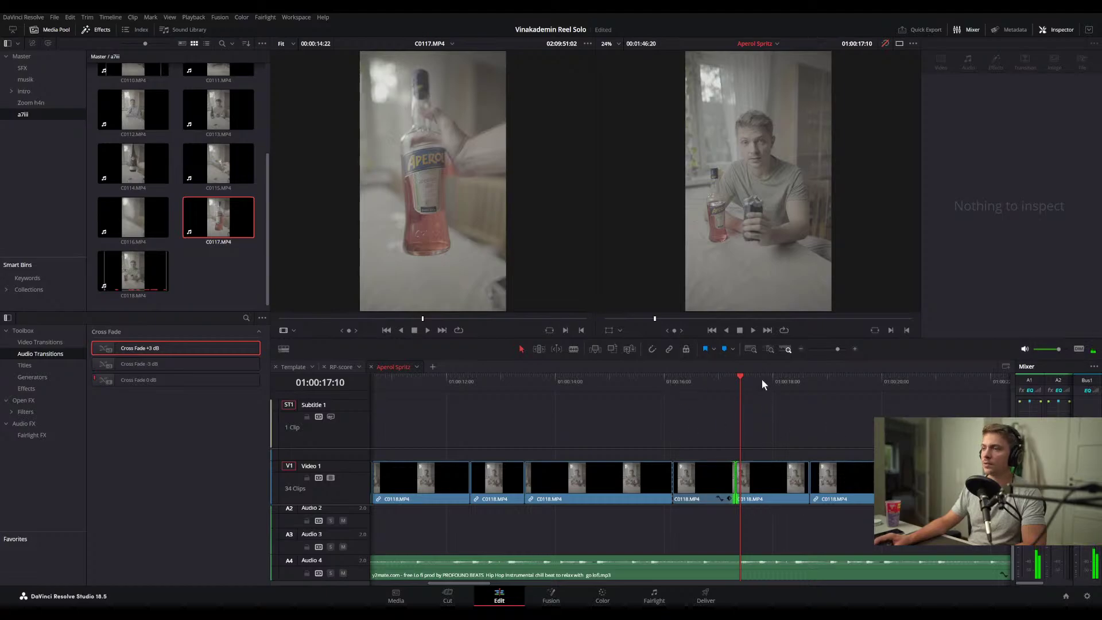
{"action": "left_click_drag", "start_coordinate": [762, 379], "coordinate": [660, 378]}
{"action": "key", "text": "space"}
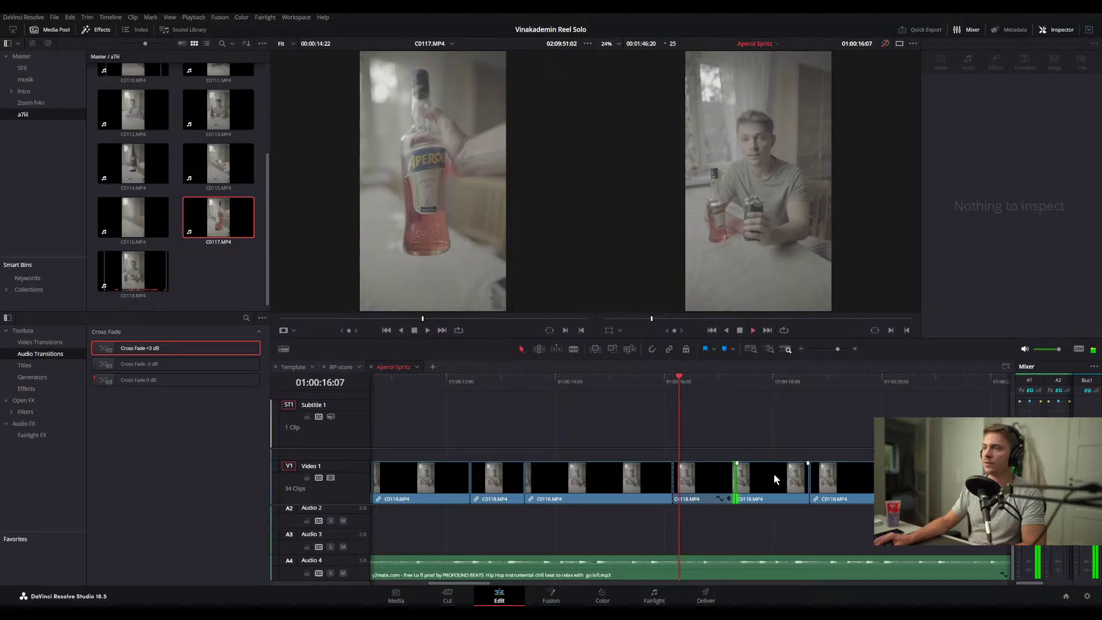
{"action": "key", "text": "space"}
{"action": "left_click", "coordinate": [791, 471]}
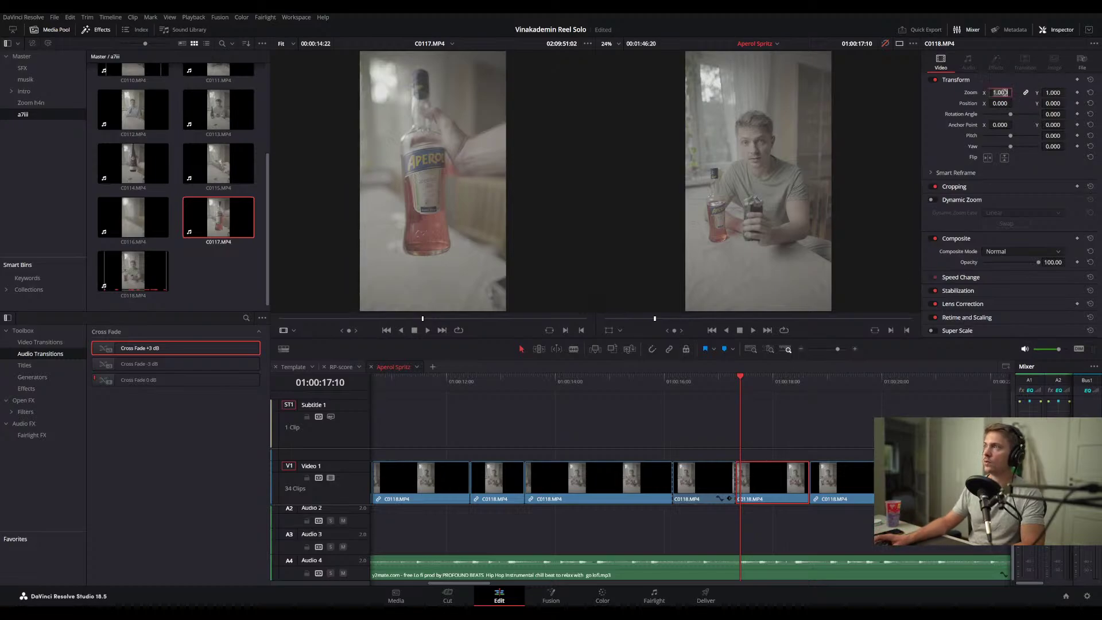
{"action": "type", "text": "1."}
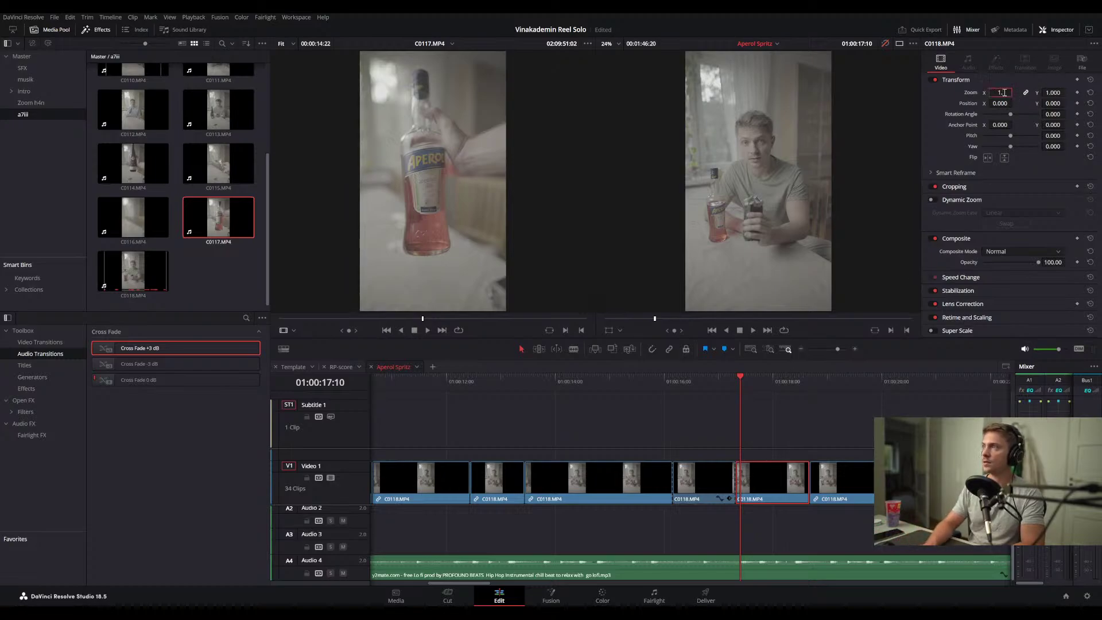
{"action": "key", "text": "Return"}
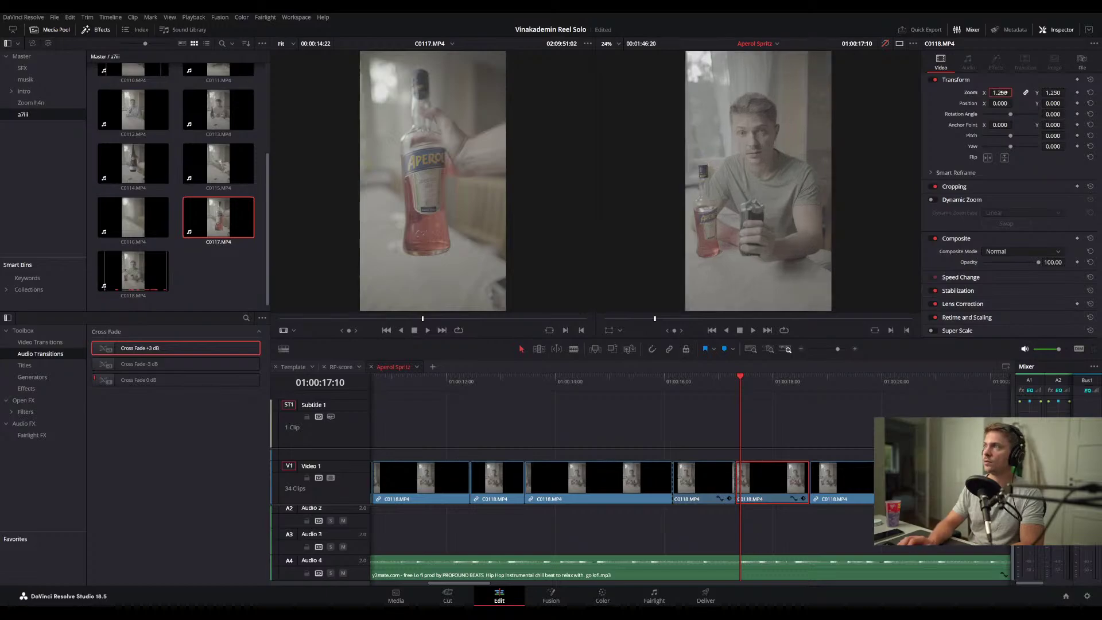
{"action": "left_click_drag", "start_coordinate": [698, 379], "coordinate": [677, 381]}
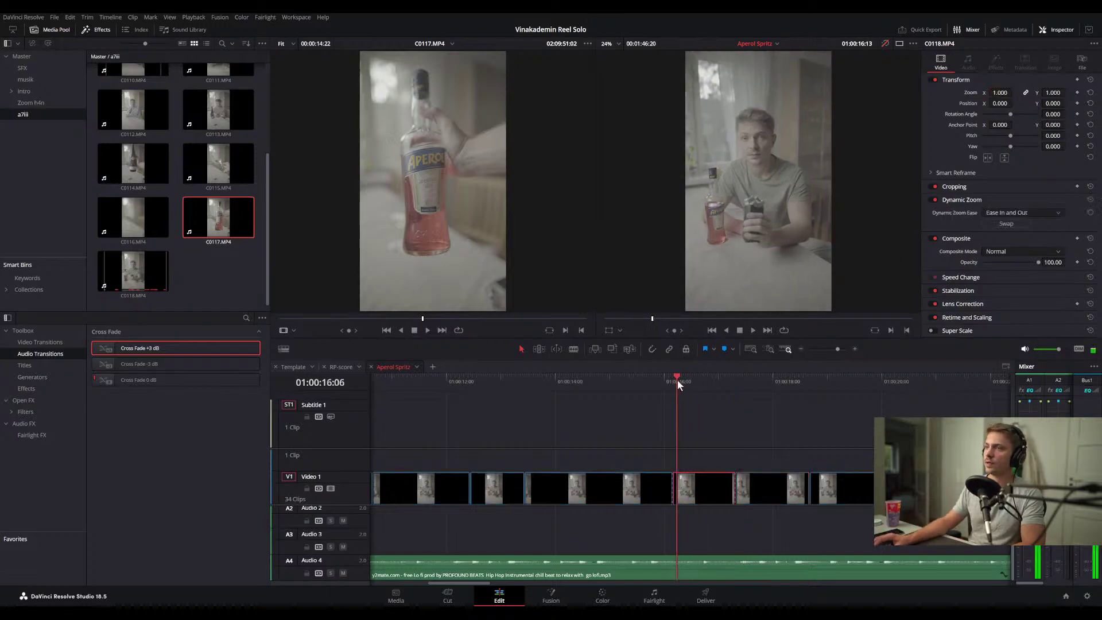
{"action": "key", "text": "space"}
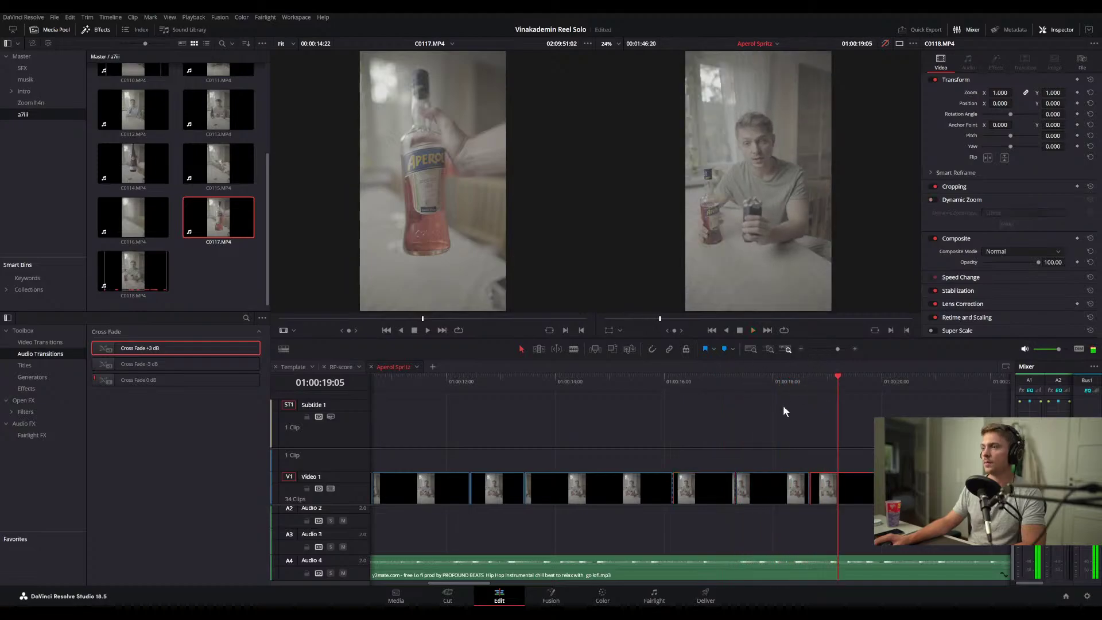
- Play the following talking clips past the cut near 01:00:24:20 and position the playhead at 01:00:24:04 for B-roll
{"action": "scroll", "coordinate": [774, 416], "scroll_direction": "right", "scroll_amount": 3}
{"action": "scroll", "coordinate": [688, 493], "scroll_direction": "down", "scroll_amount": 1}
{"action": "left_click_drag", "start_coordinate": [692, 387], "coordinate": [676, 386]}
{"action": "key", "text": "space"}
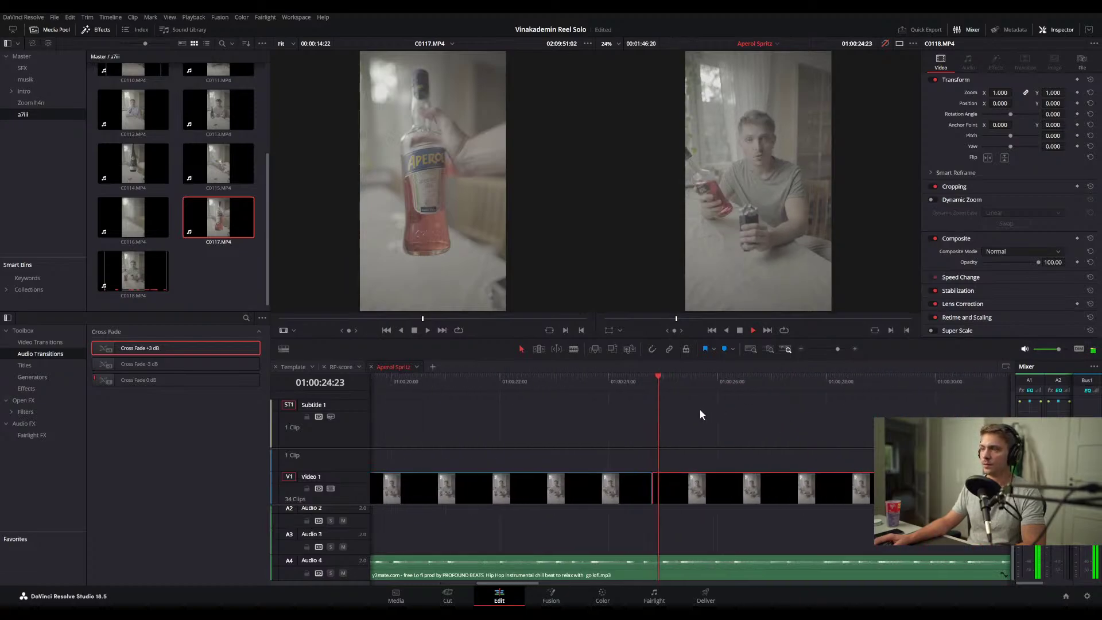
{"action": "left_click", "coordinate": [651, 382]}
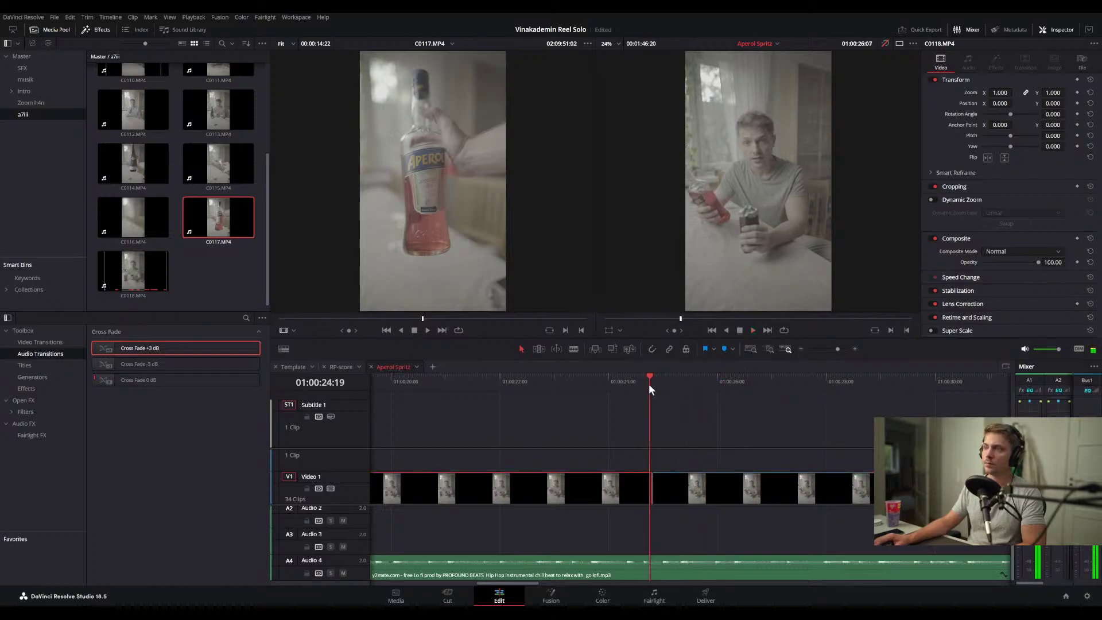
{"action": "left_click_drag", "start_coordinate": [648, 383], "coordinate": [617, 383]}
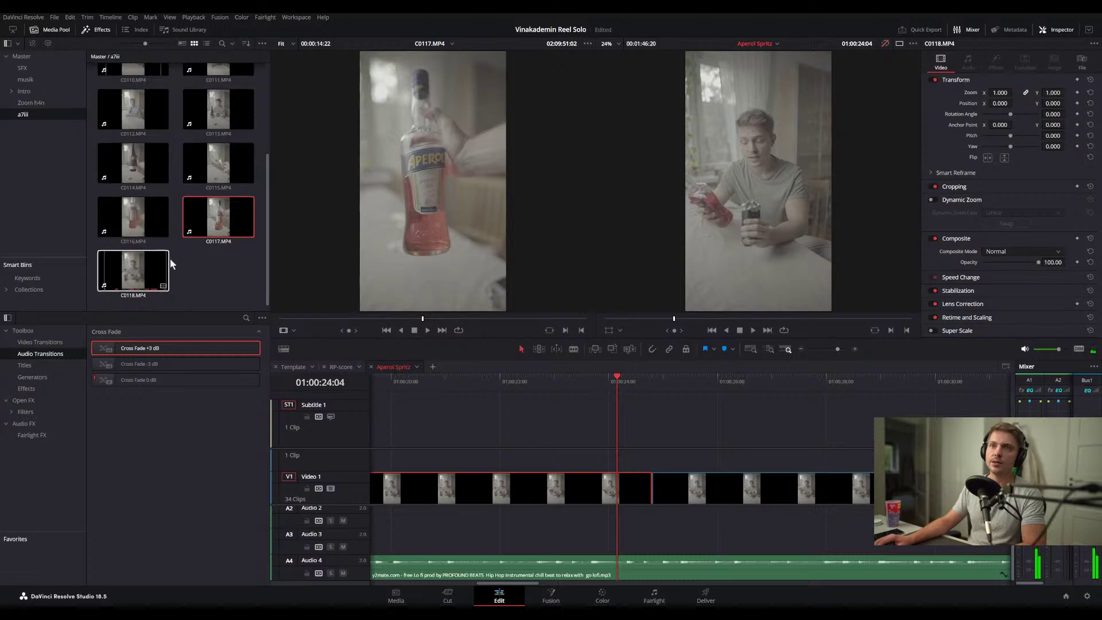
- Preview C0116.MP4 in the source viewer and mark an in point at 02:09:35:09 and an out point for a 00:00:05:09 range
{"action": "left_click", "coordinate": [135, 206]}
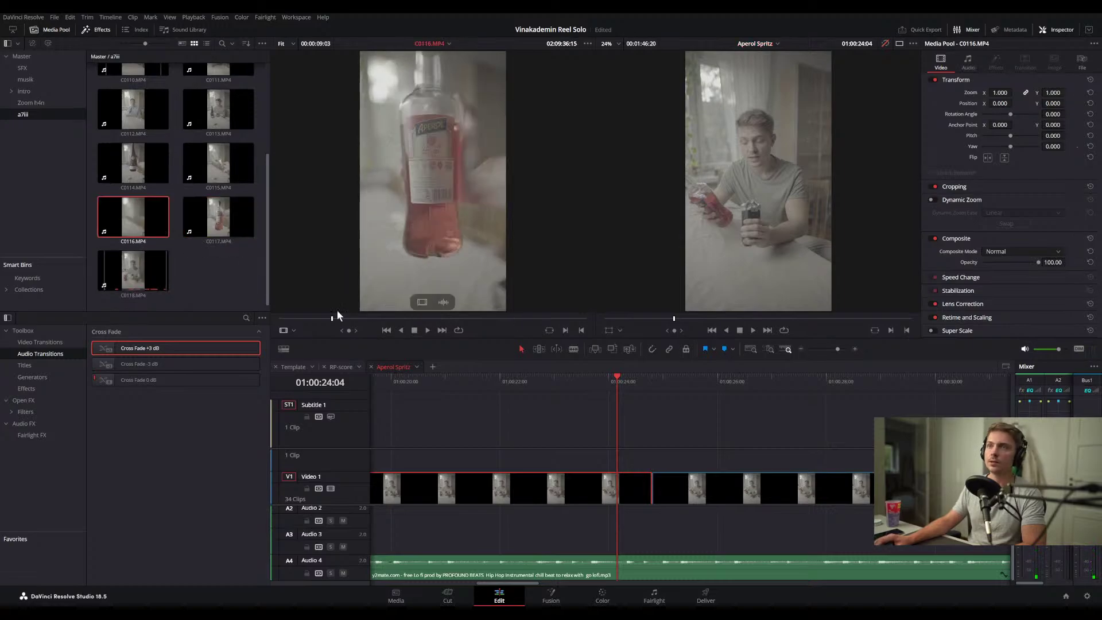
{"action": "left_click", "coordinate": [294, 318]}
{"action": "key", "text": "space"}
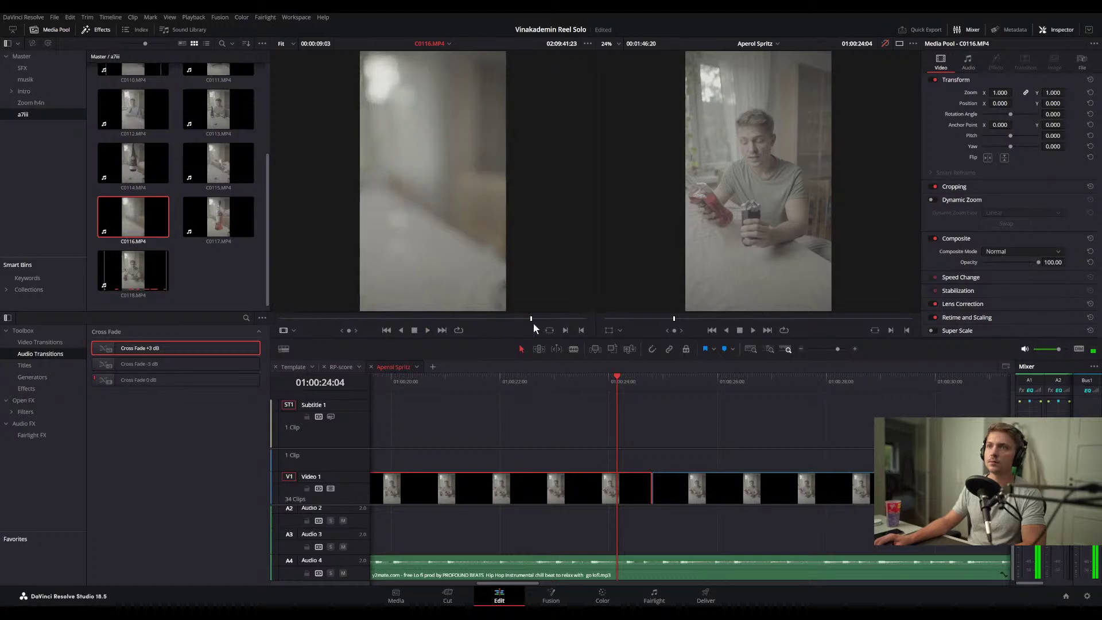
{"action": "left_click_drag", "start_coordinate": [433, 319], "coordinate": [290, 320]}
{"action": "key", "text": "o"}
{"action": "key", "text": "i"}
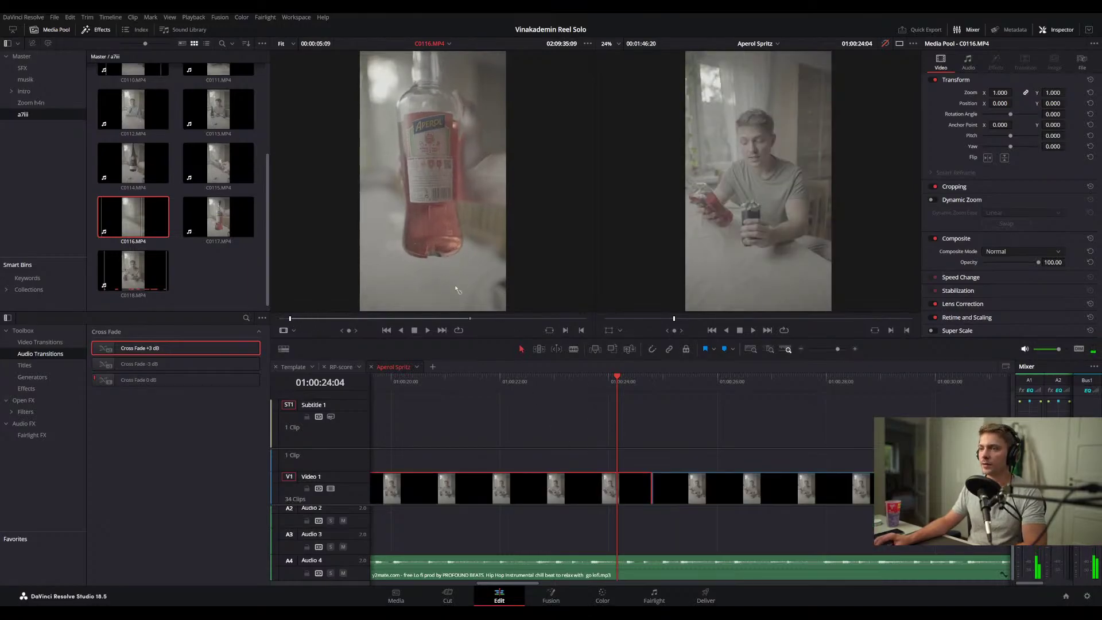
- Place only the video of the marked C0116.MP4 range on Video 2 above the talking clip at 01:00:24:04
{"action": "left_click_drag", "start_coordinate": [456, 287], "coordinate": [564, 329]}
{"action": "mouse_move", "coordinate": [421, 303]}
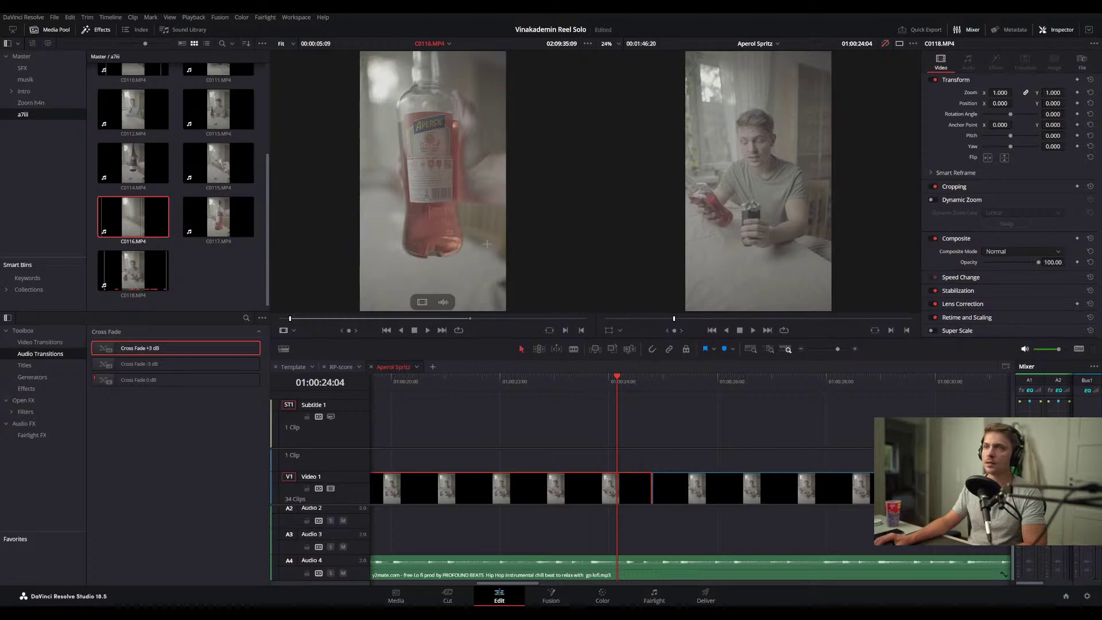
{"action": "scroll", "coordinate": [436, 146], "scroll_direction": "down", "scroll_amount": 1}
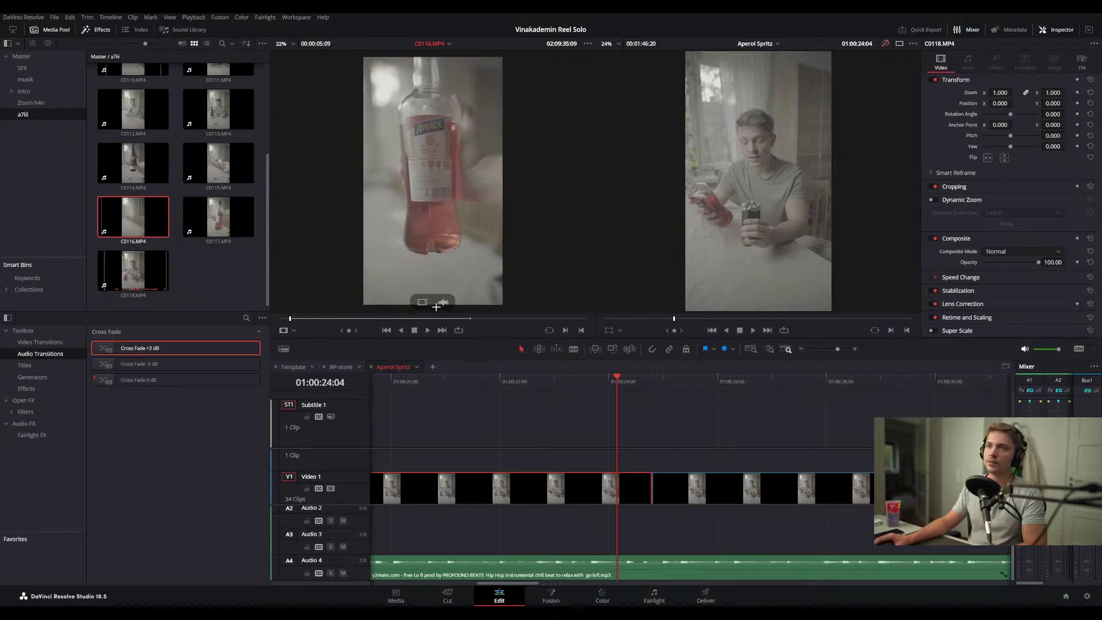
{"action": "left_click_drag", "start_coordinate": [422, 303], "coordinate": [688, 448]}
{"action": "left_click", "coordinate": [641, 458]}
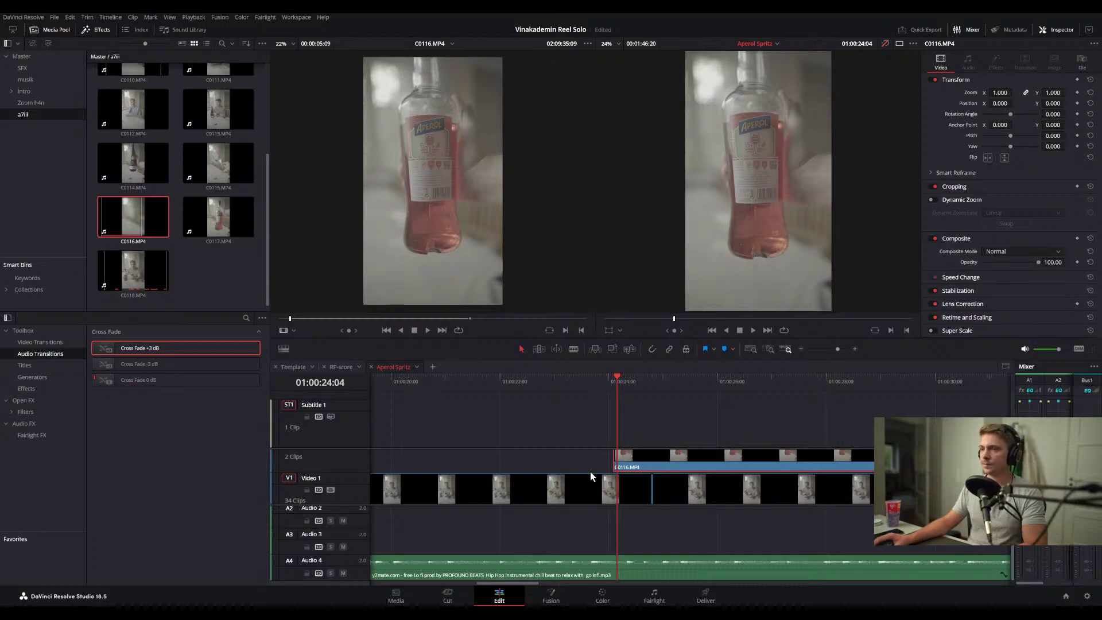
- Reverse the C0116.MP4 B-roll clip, trim its empty opening frames and start it at about 01:00:24:00
{"action": "scroll", "coordinate": [580, 491], "scroll_direction": "up", "scroll_amount": 2}
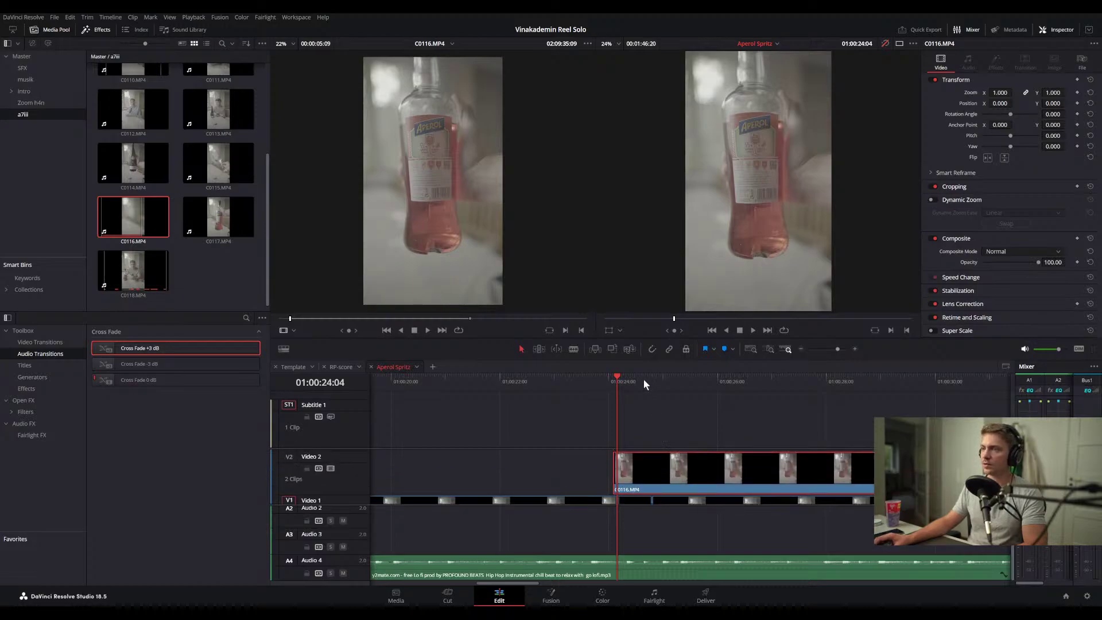
{"action": "left_click_drag", "start_coordinate": [644, 380], "coordinate": [748, 388]}
{"action": "scroll", "coordinate": [668, 443], "scroll_direction": "down", "scroll_amount": 2}
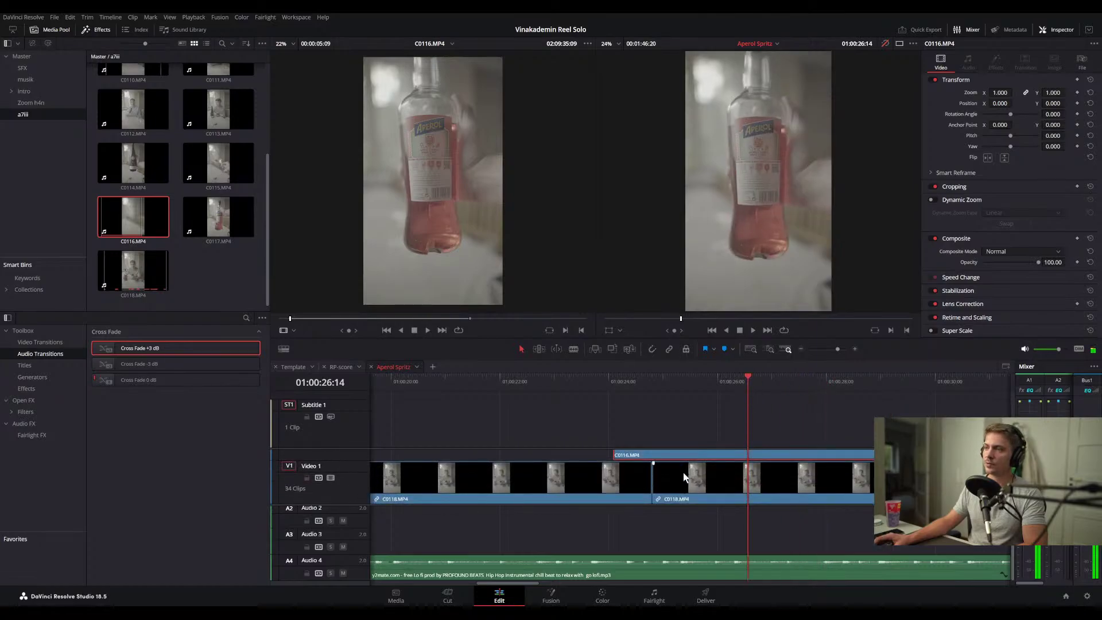
{"action": "scroll", "coordinate": [683, 476], "scroll_direction": "up", "scroll_amount": 2}
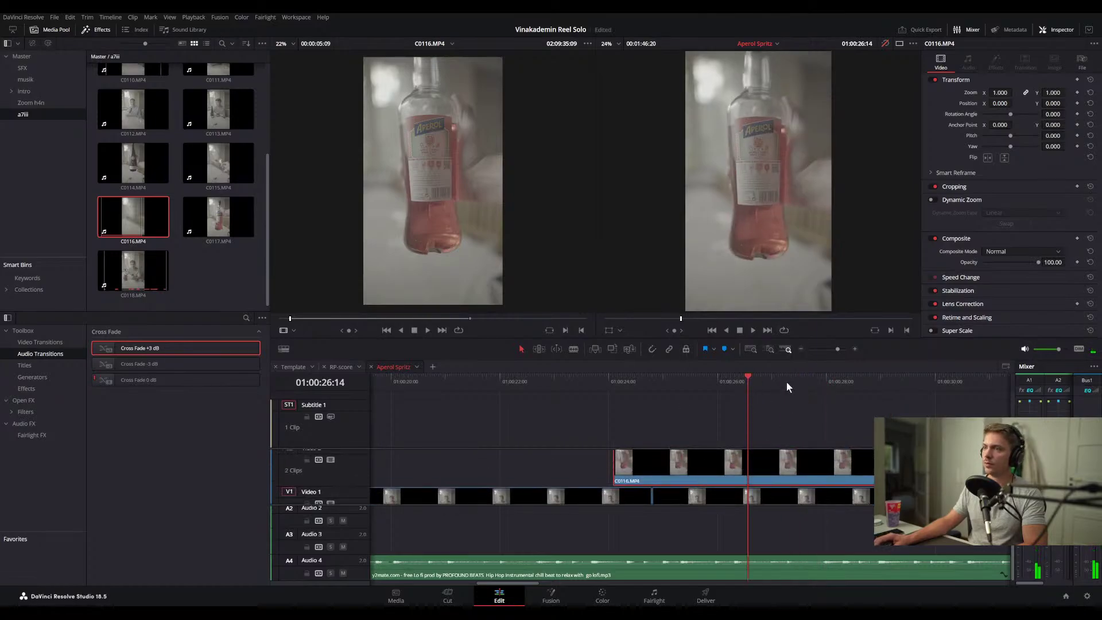
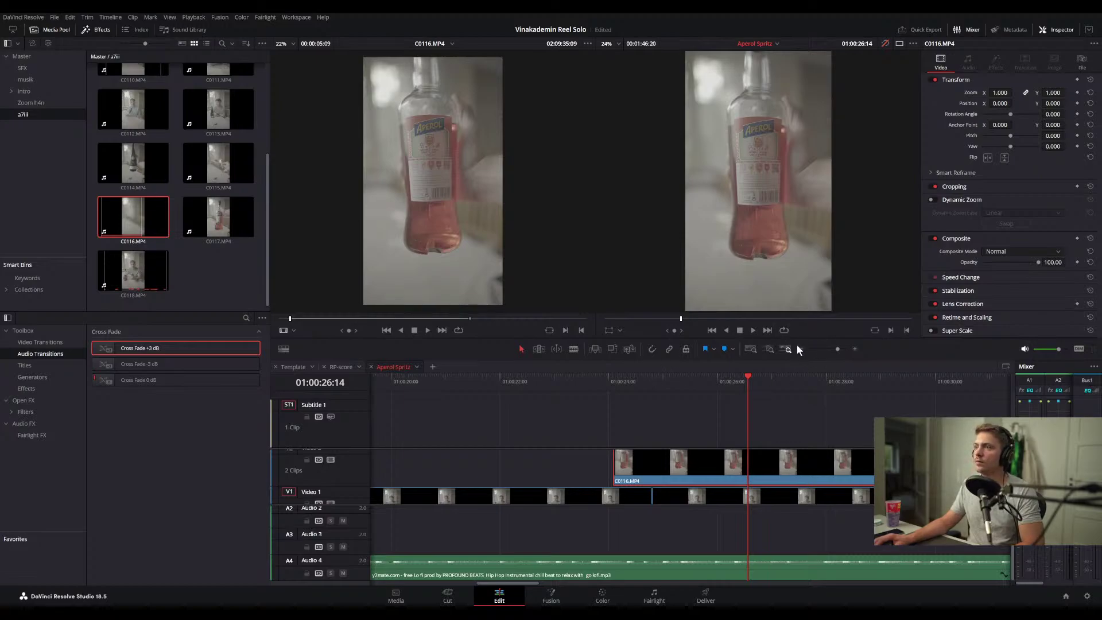
{"action": "left_click", "coordinate": [614, 377]}
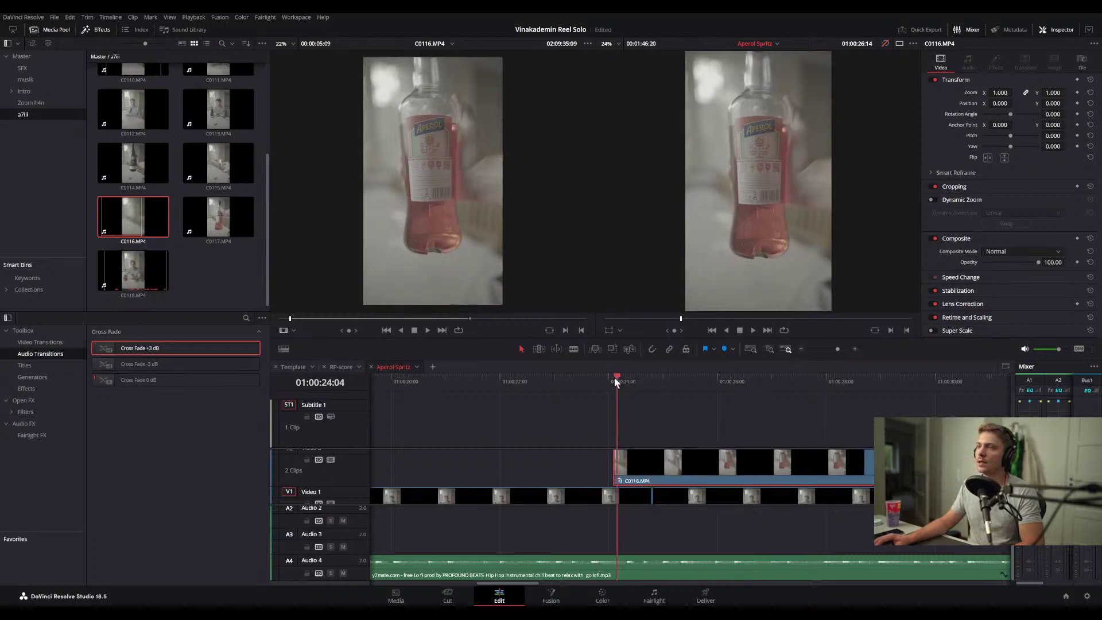
{"action": "mouse_move", "coordinate": [614, 378]}
{"action": "left_mouse_down"}
{"action": "mouse_move", "coordinate": [652, 380]}
{"action": "mouse_move", "coordinate": [635, 379]}
{"action": "left_mouse_up"}
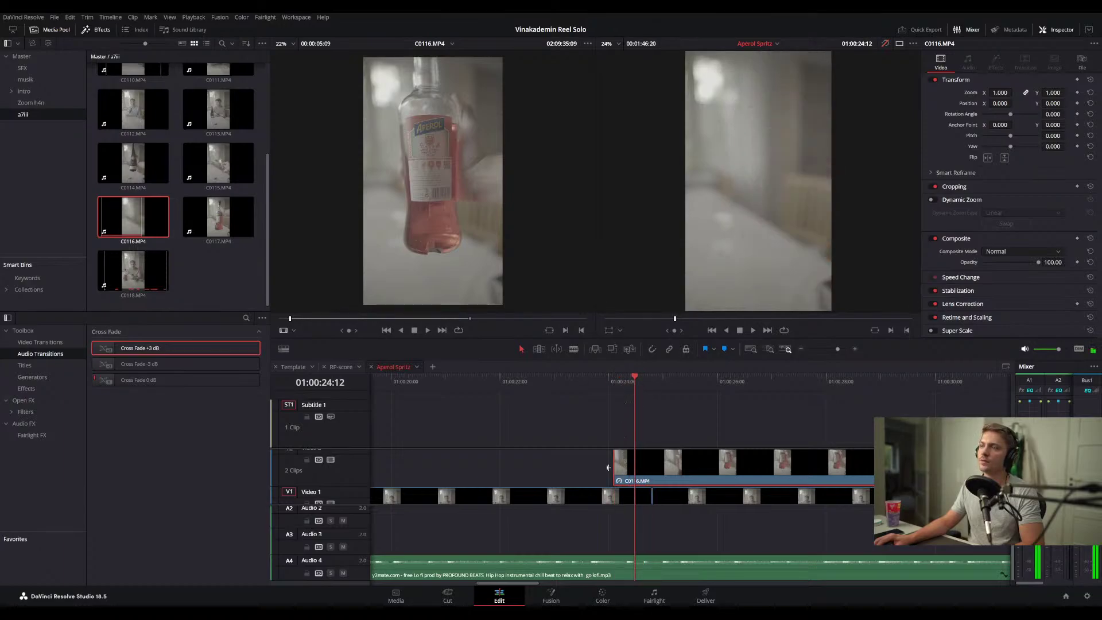
{"action": "left_click_drag", "start_coordinate": [646, 468], "coordinate": [655, 472]}
- Replay the switch from the talking clip to the reversed B-roll from 01:00:23:23 to 01:00:28:08
{"action": "left_click_drag", "start_coordinate": [628, 377], "coordinate": [605, 378]}
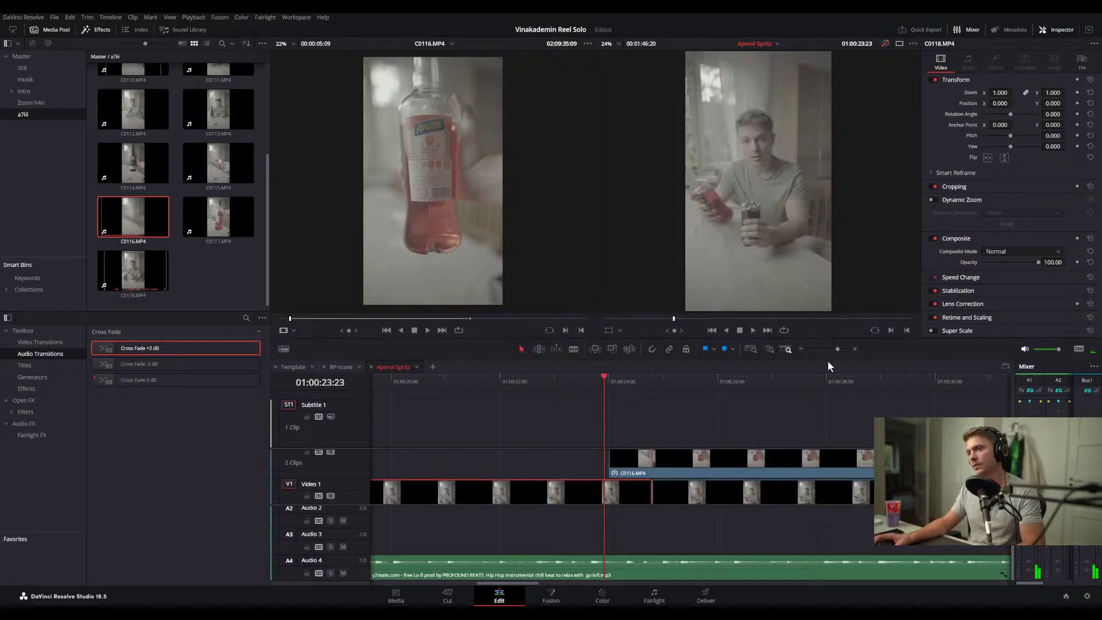
{"action": "key", "text": "space"}
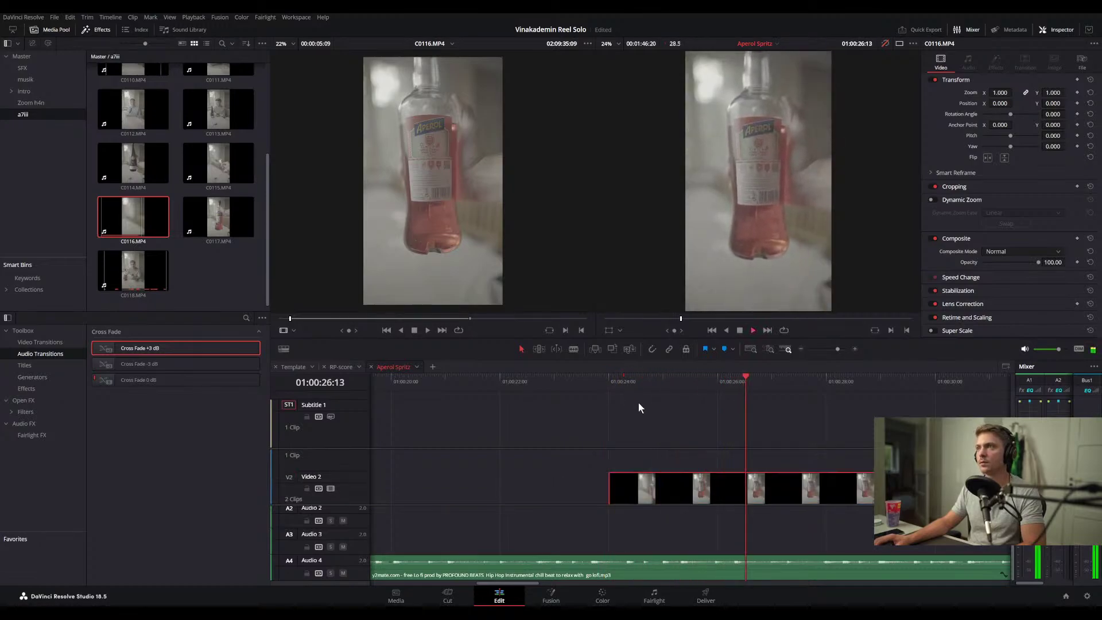
{"action": "key", "text": "space"}
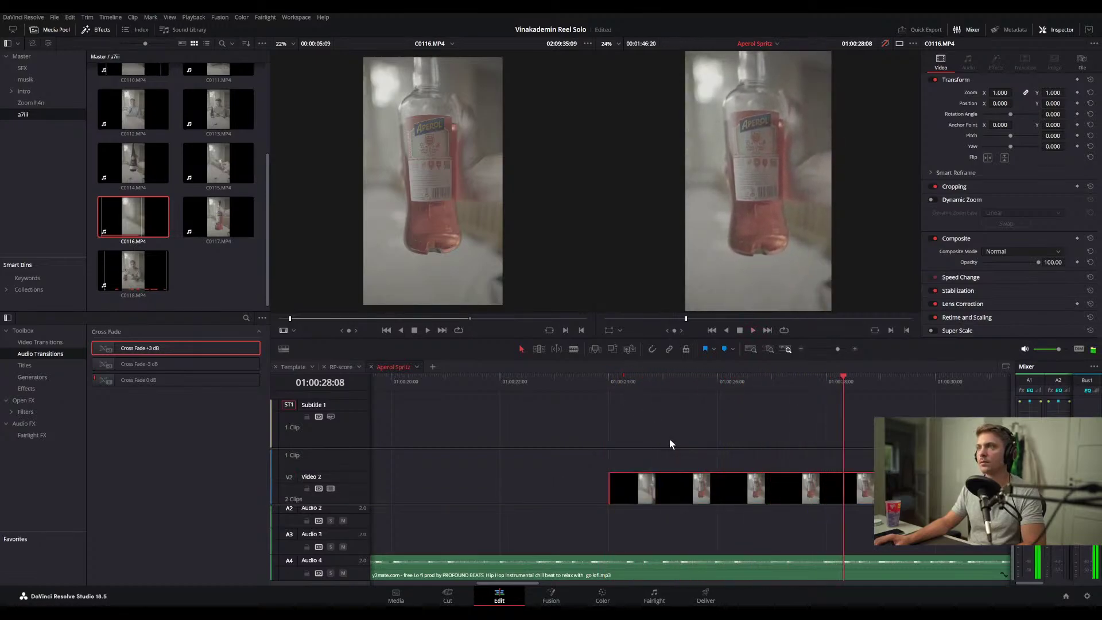
{"action": "scroll", "coordinate": [634, 483], "scroll_direction": "down", "scroll_amount": 2}
{"action": "scroll", "coordinate": [642, 479], "scroll_direction": "up", "scroll_amount": 1}
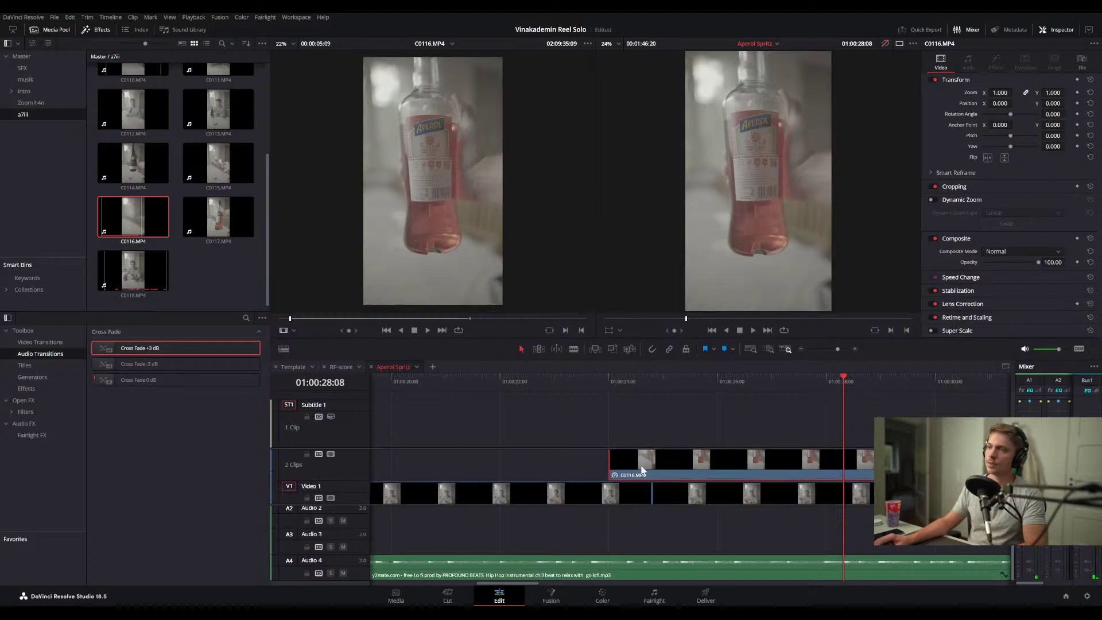
- Apply the saved gallery grade to the C0116.MP4 clip on the Color page, reset its Offset to 25.00, and return to editing
{"action": "left_click", "coordinate": [602, 597]}
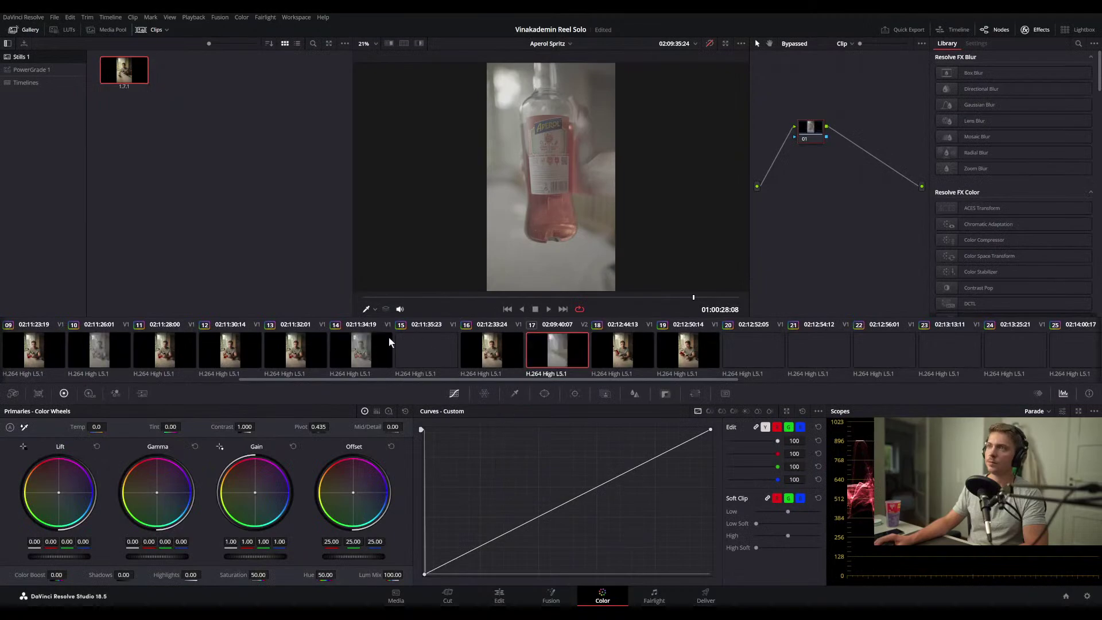
{"action": "middle_click", "coordinate": [136, 80]}
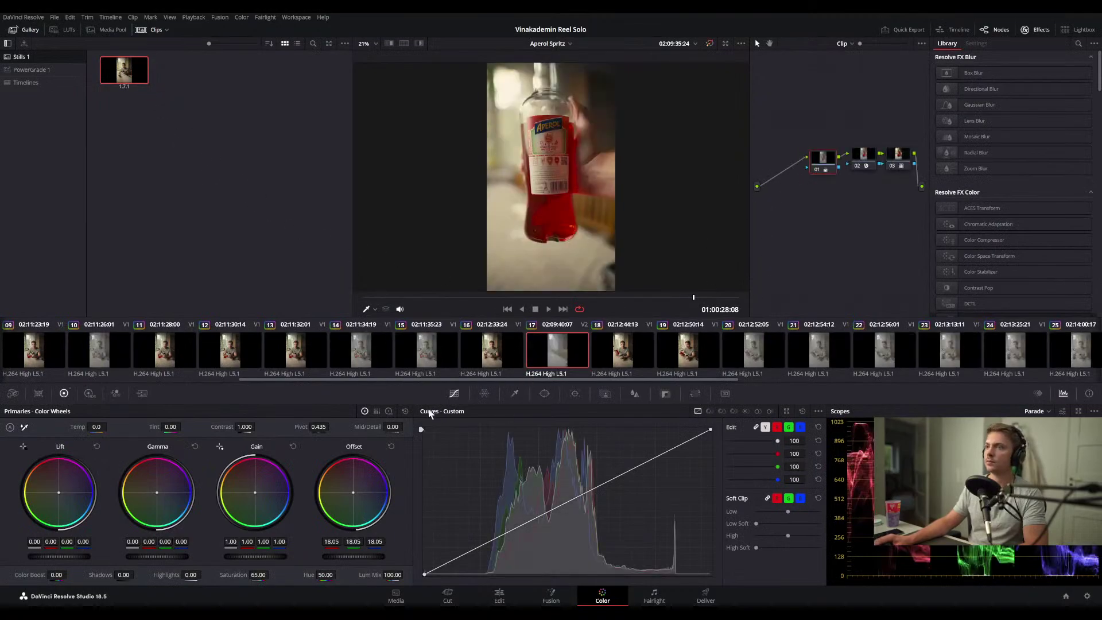
{"action": "left_click", "coordinate": [391, 447]}
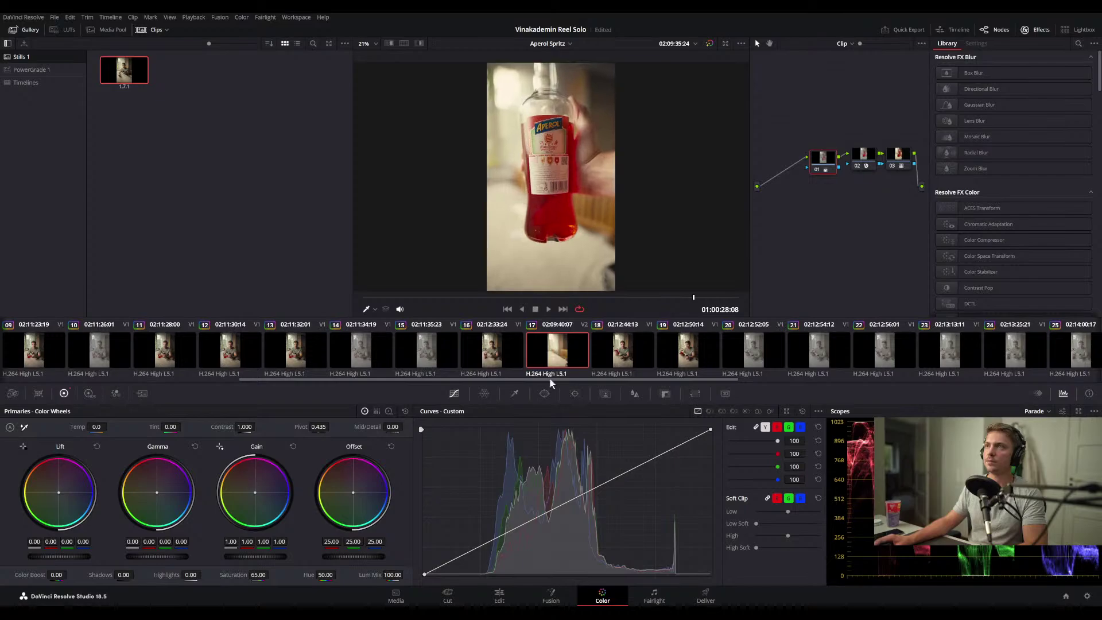
{"action": "left_click", "coordinate": [513, 591]}
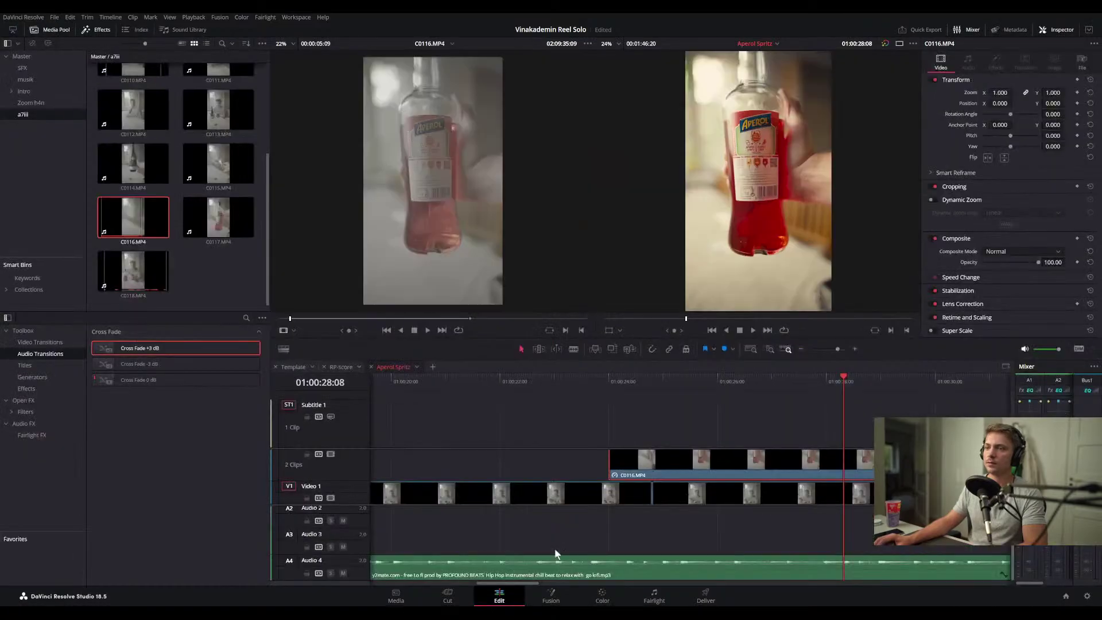
- Replay the graded B-roll, trim its end to about 01:00:28:04, and play the following talking clips to 01:00:31:16
{"action": "left_click", "coordinate": [583, 383]}
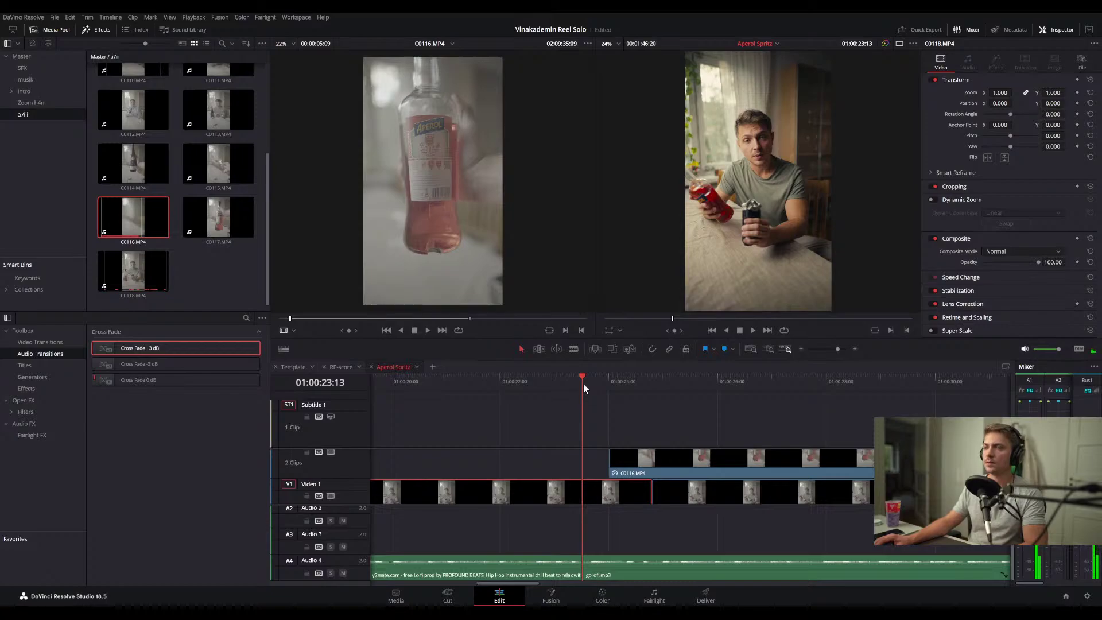
{"action": "left_click_drag", "start_coordinate": [583, 384], "coordinate": [536, 378]}
{"action": "key", "text": "space"}
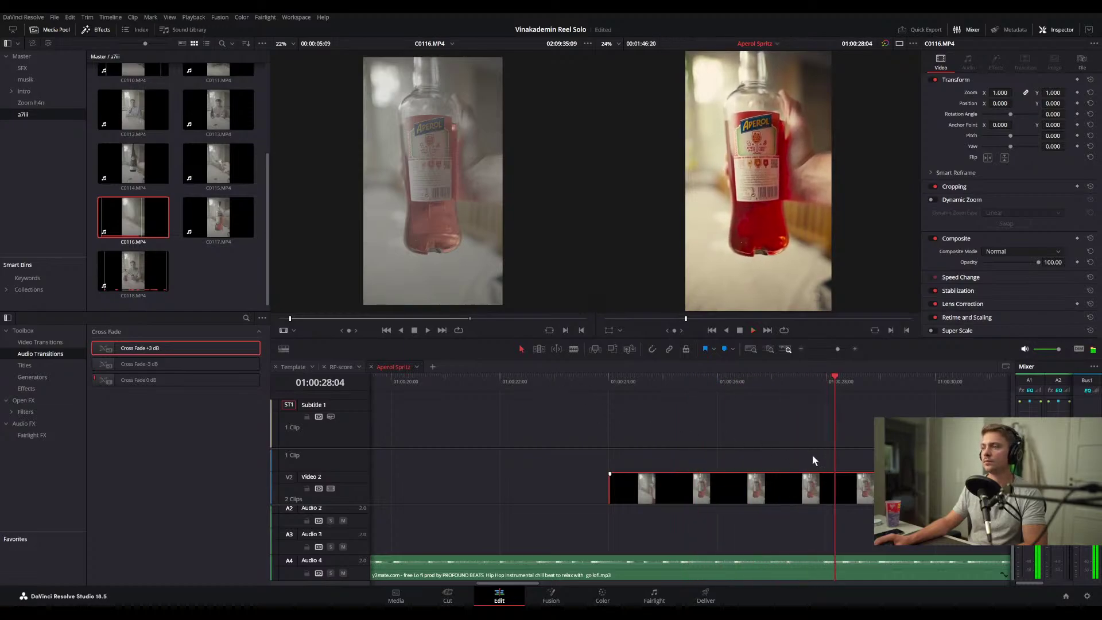
{"action": "left_click_drag", "start_coordinate": [872, 483], "coordinate": [830, 486]}
{"action": "scroll", "coordinate": [774, 501], "scroll_direction": "down", "scroll_amount": 2}
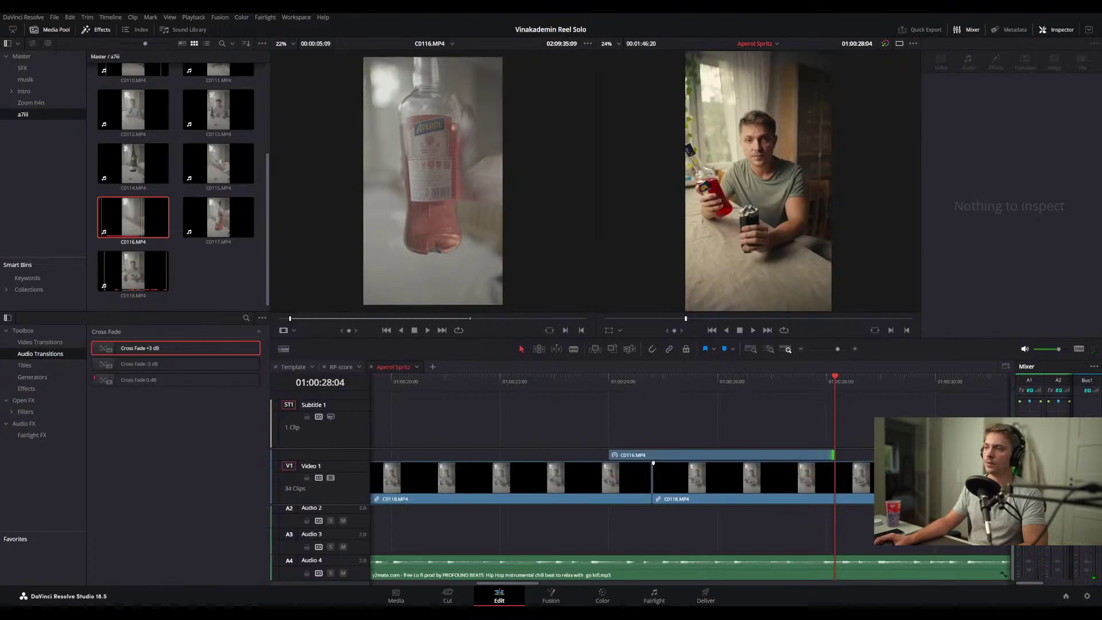
{"action": "key", "text": "space"}
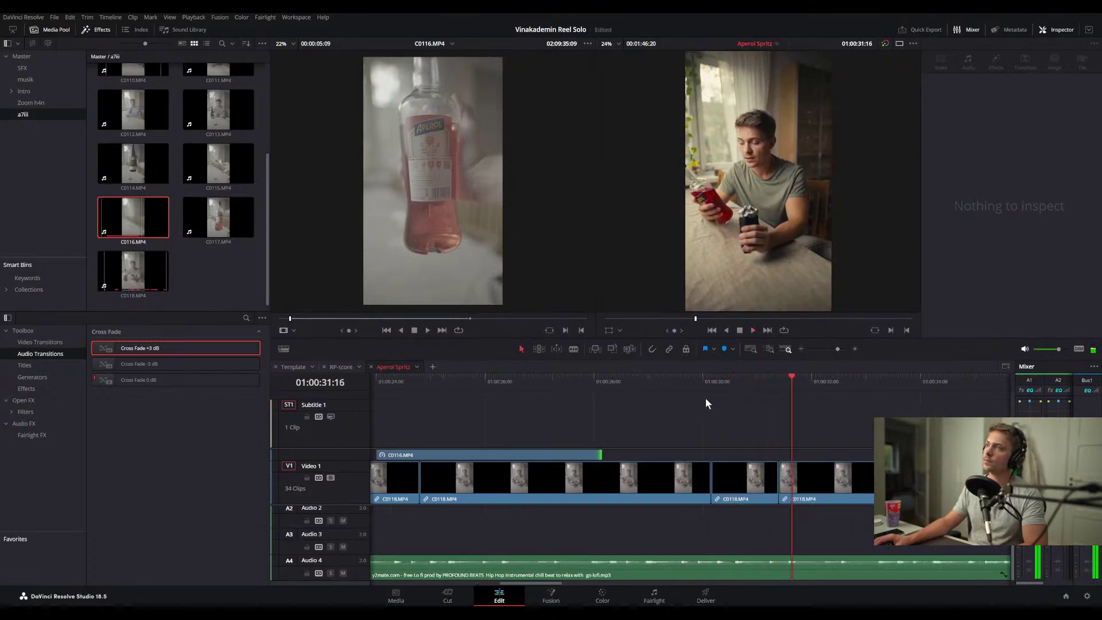
{"action": "scroll", "coordinate": [731, 417], "scroll_direction": "right", "scroll_amount": 1}
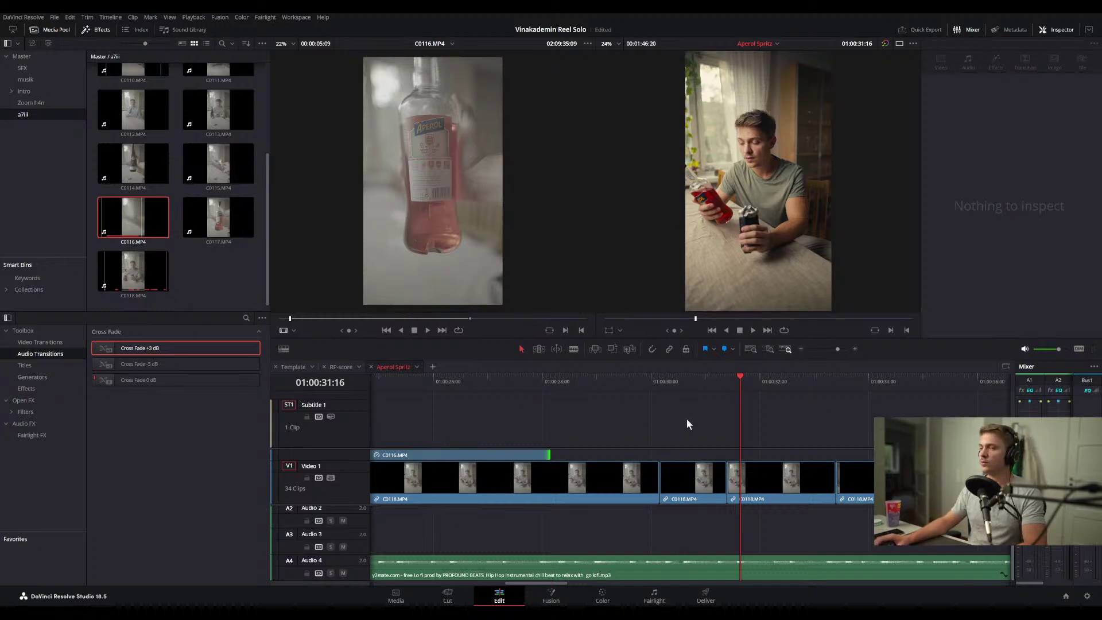
- Play the talking clips after the C0116.MP4 B-roll through 01:00:36:07 and replay the short clip at about 01:00:30:14
{"action": "left_click", "coordinate": [654, 377]}
{"action": "key", "text": "space"}
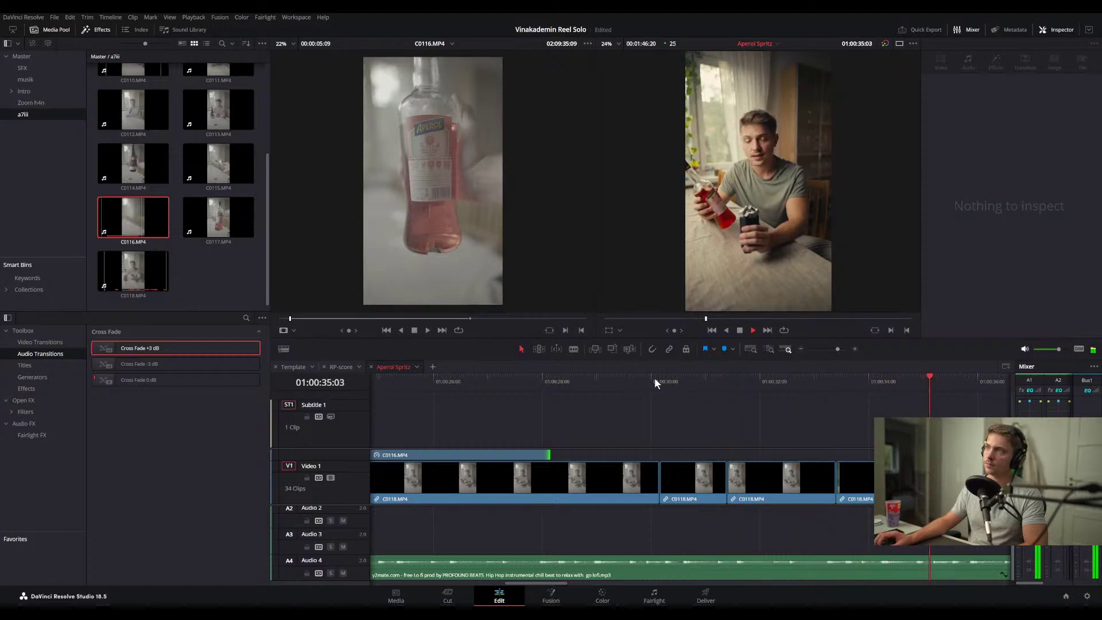
{"action": "key", "text": "space"}
{"action": "scroll", "coordinate": [720, 441], "scroll_direction": "down", "scroll_amount": 2}
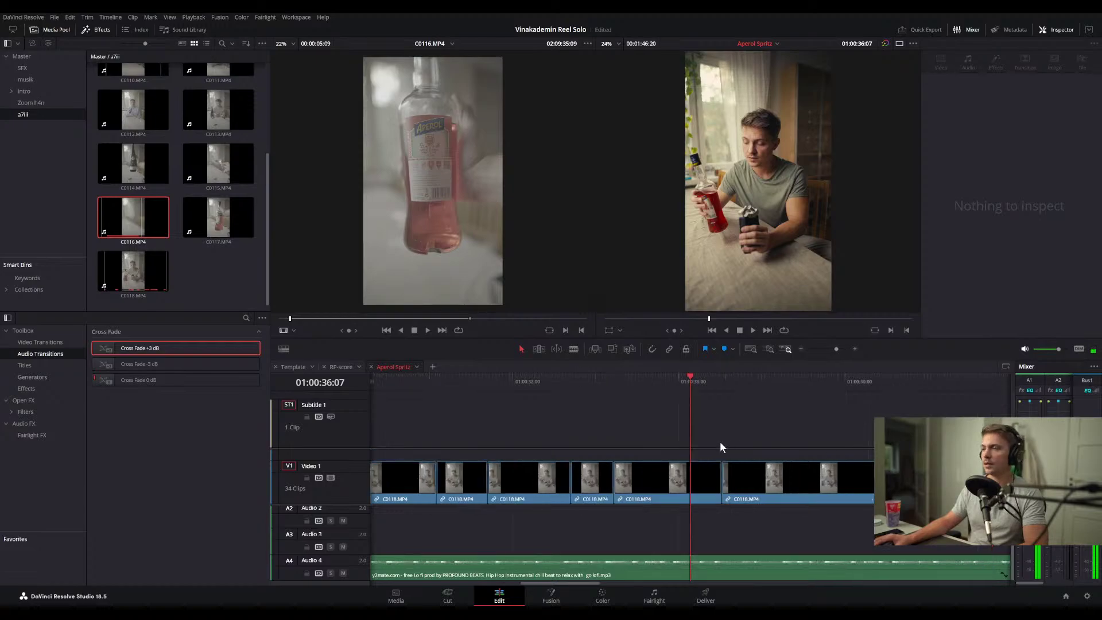
{"action": "scroll", "coordinate": [449, 415], "scroll_direction": "left", "scroll_amount": 5}
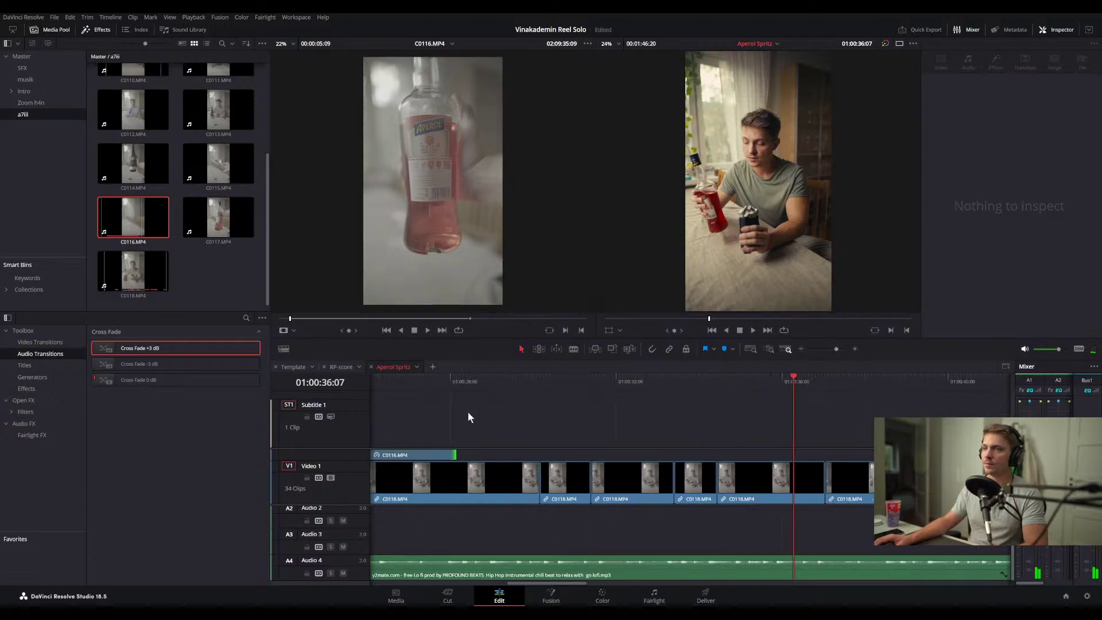
{"action": "left_click", "coordinate": [529, 383]}
{"action": "mouse_move", "coordinate": [529, 383]}
{"action": "left_mouse_down"}
{"action": "mouse_move", "coordinate": [557, 380]}
{"action": "mouse_move", "coordinate": [542, 380]}
{"action": "left_mouse_up"}
{"action": "key", "text": "space"}
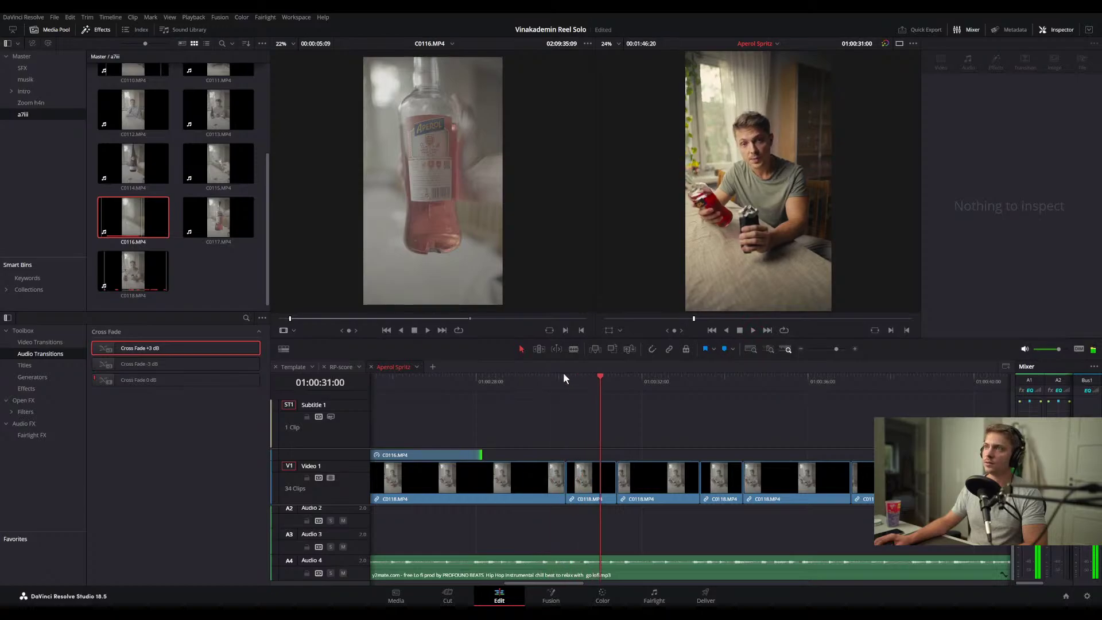
{"action": "left_click", "coordinate": [543, 373]}
{"action": "key", "text": "space"}
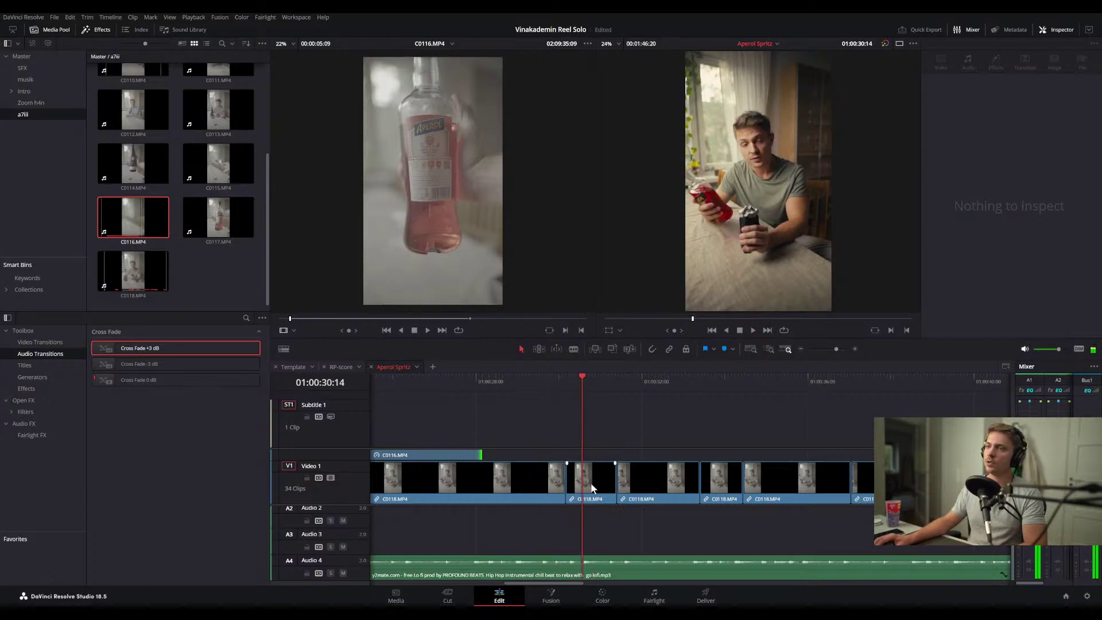
- Punch in on the three consecutive talking clips at 01:00:30:14, 01:00:32:00 and 01:00:34:04 with zooms of 1.4, 1.6 and 1.8
{"action": "left_click", "coordinate": [594, 485]}
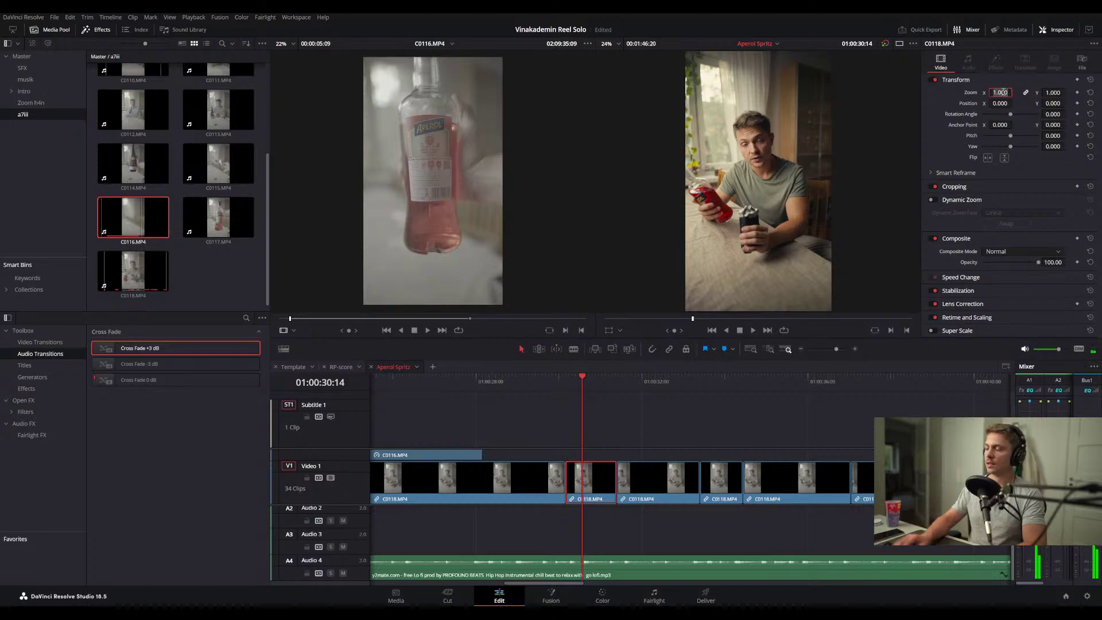
{"action": "type", "text": "1.4"}
{"action": "key", "text": "Return"}
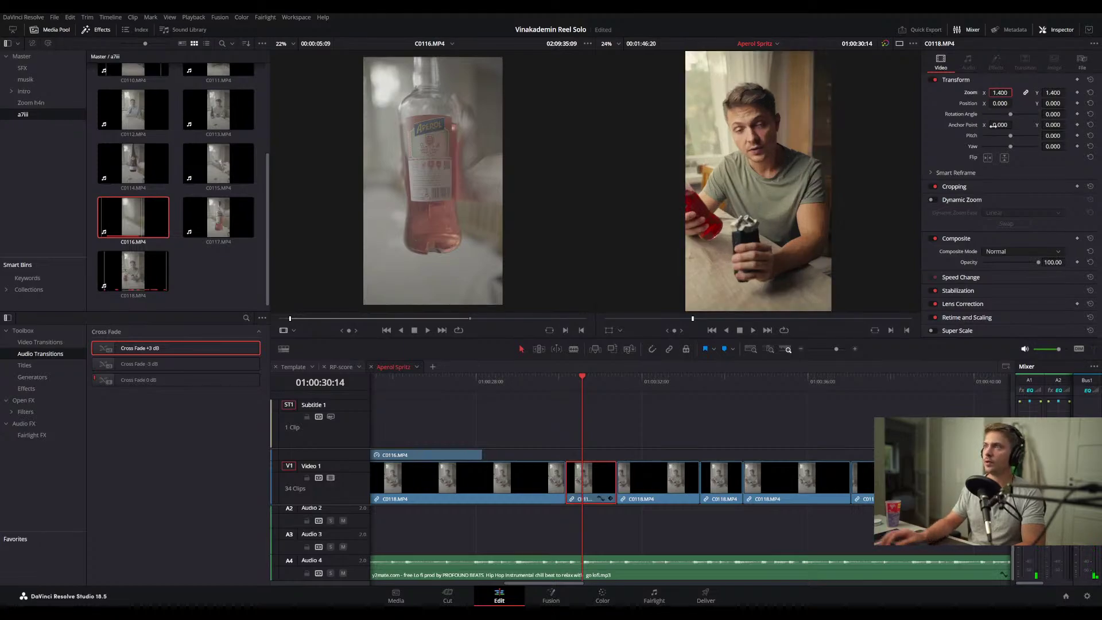
{"action": "left_click", "coordinate": [654, 479]}
{"action": "left_click", "coordinate": [641, 379]}
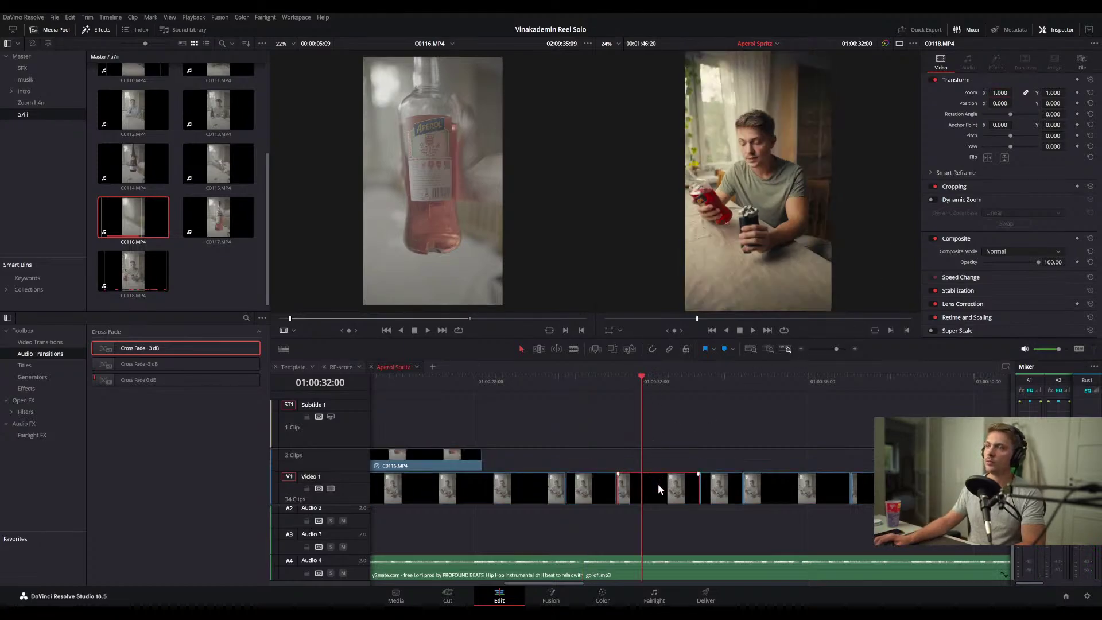
{"action": "type", "text": "1.6"}
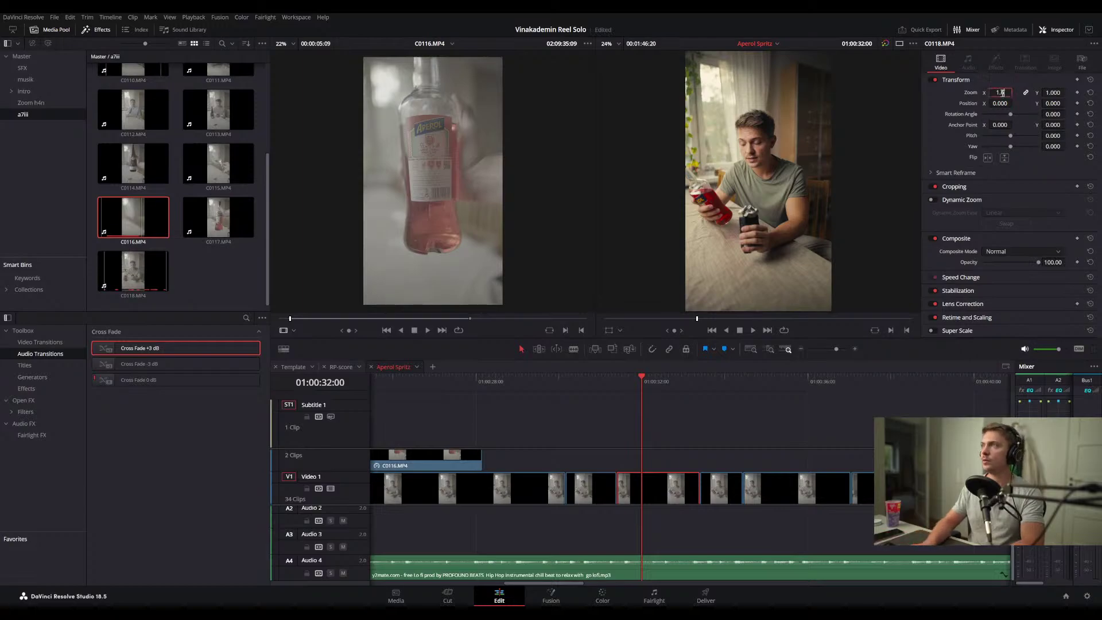
{"action": "key", "text": "Return"}
{"action": "left_click", "coordinate": [731, 379]}
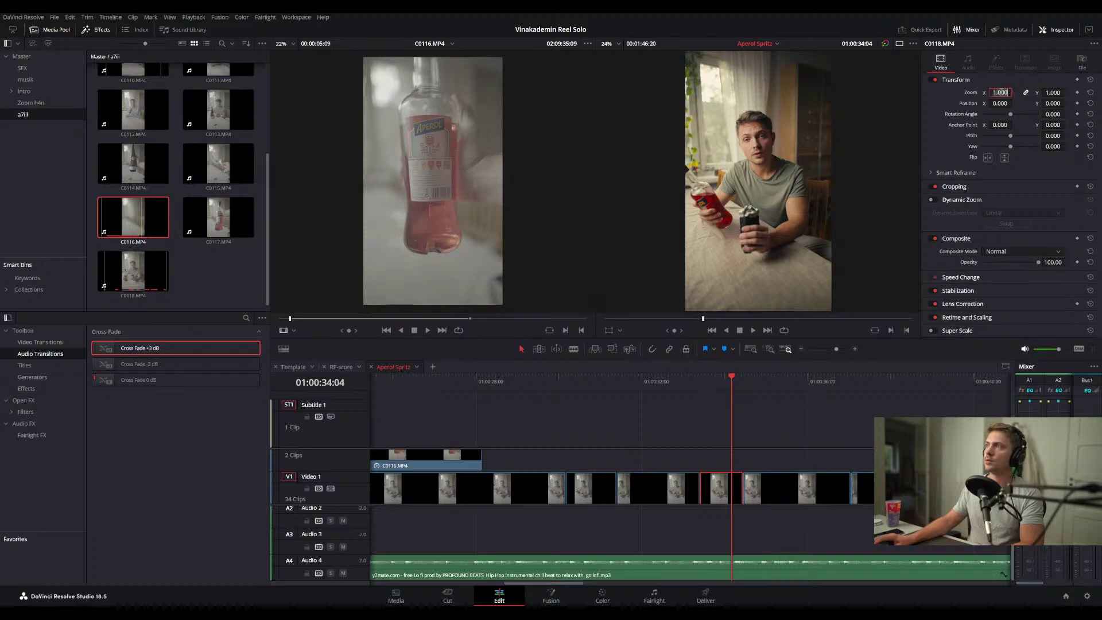
{"action": "type", "text": "1.8"}
{"action": "key", "text": "Return"}
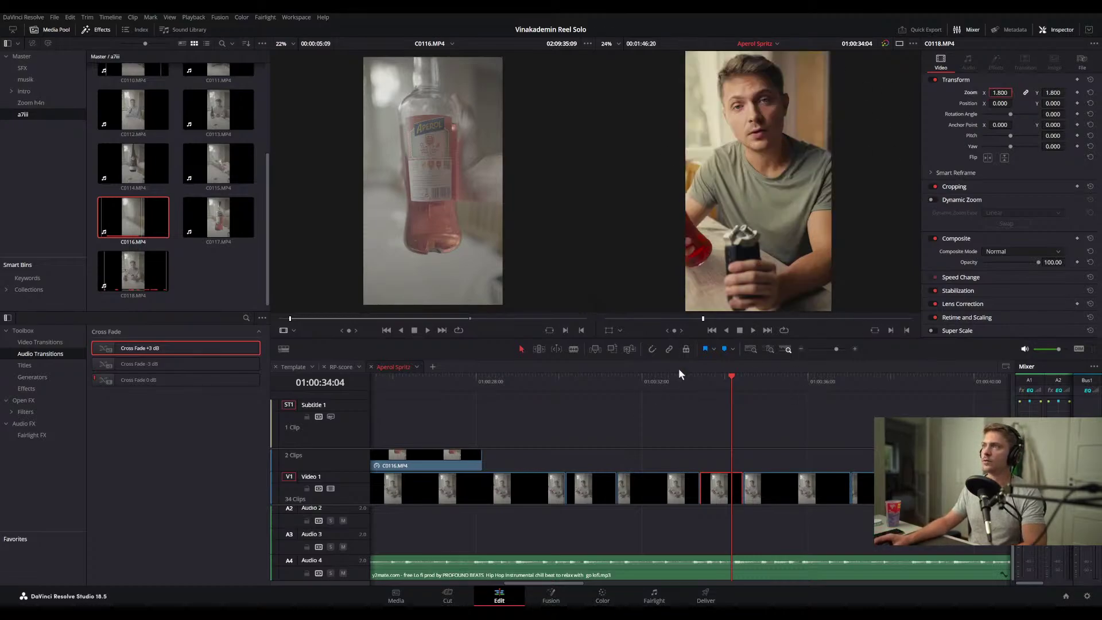
{"action": "scroll", "coordinate": [720, 418], "scroll_direction": "down", "scroll_amount": 1}
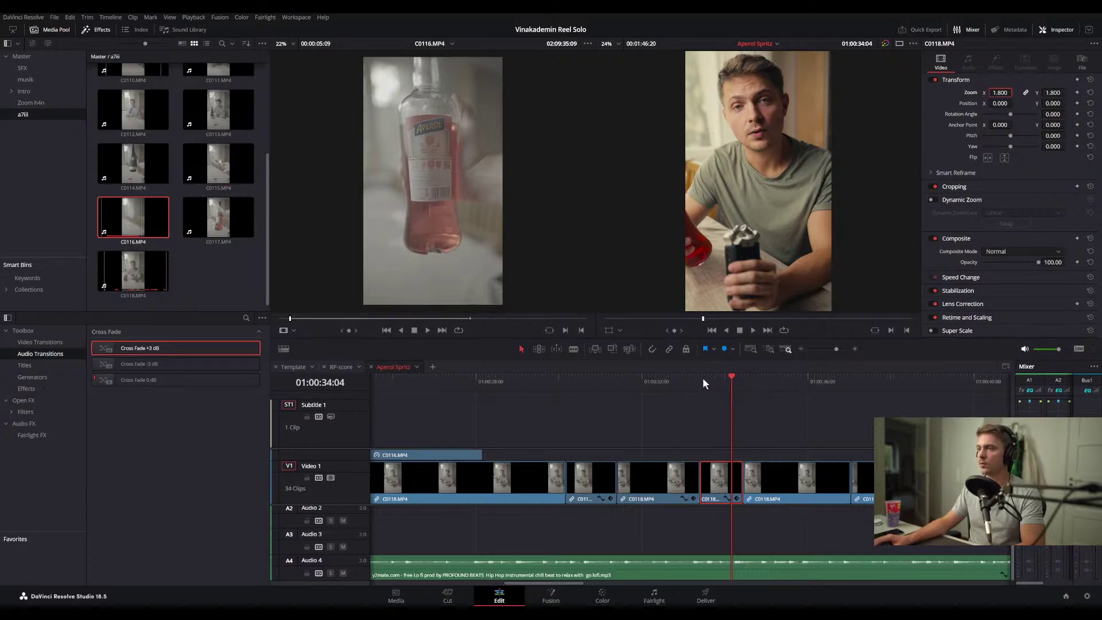
- Play the following unzoomed talking clip to 01:00:36:10 and replay the progressive punch-ins from about 01:00:29:09
{"action": "left_click_drag", "start_coordinate": [732, 377], "coordinate": [746, 374]}
{"action": "key", "text": "space"}
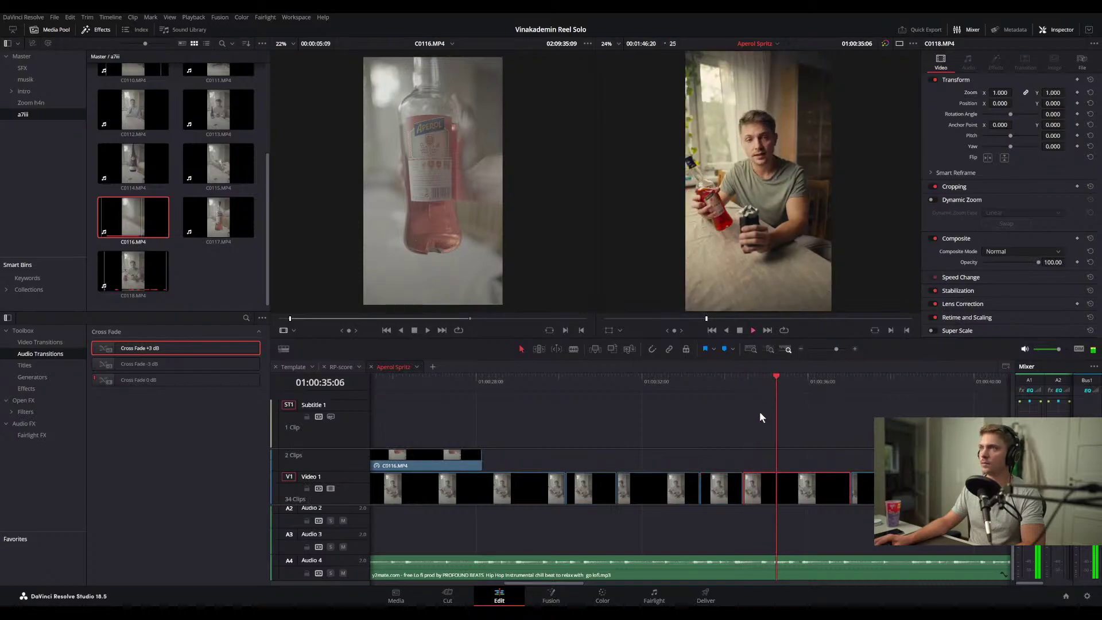
{"action": "key", "text": "space"}
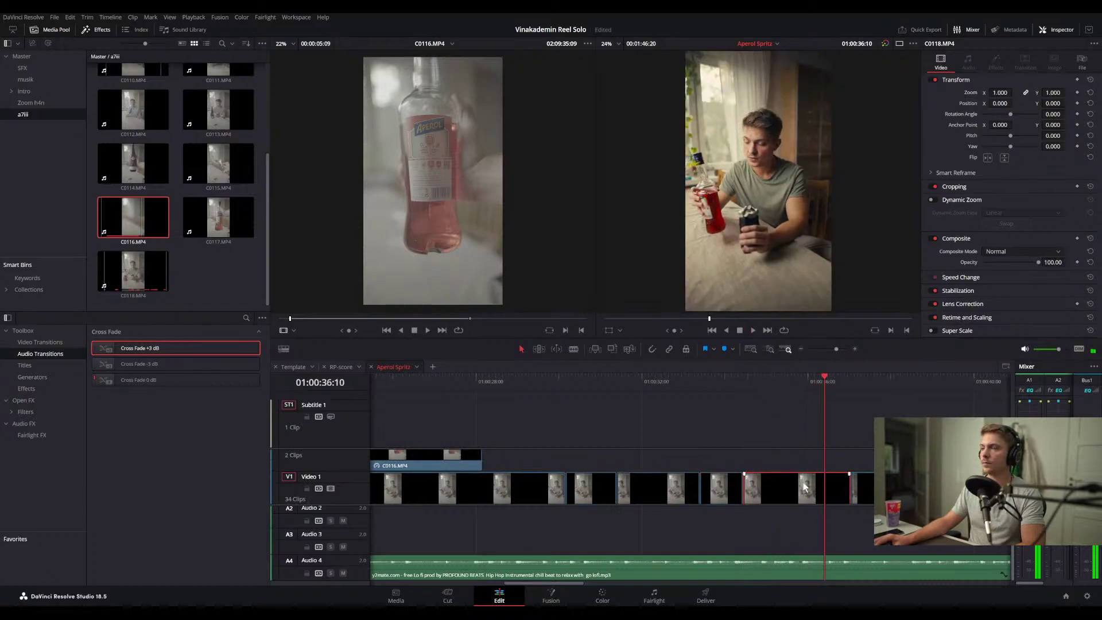
{"action": "left_click", "coordinate": [516, 377]}
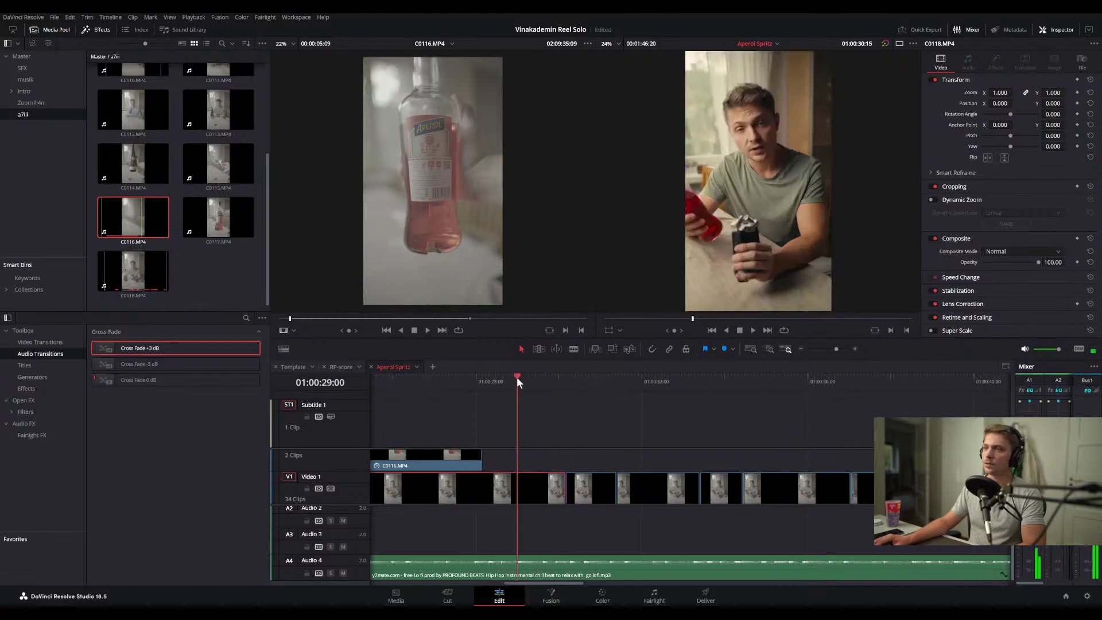
{"action": "left_click", "coordinate": [532, 376]}
{"action": "key", "text": "space"}
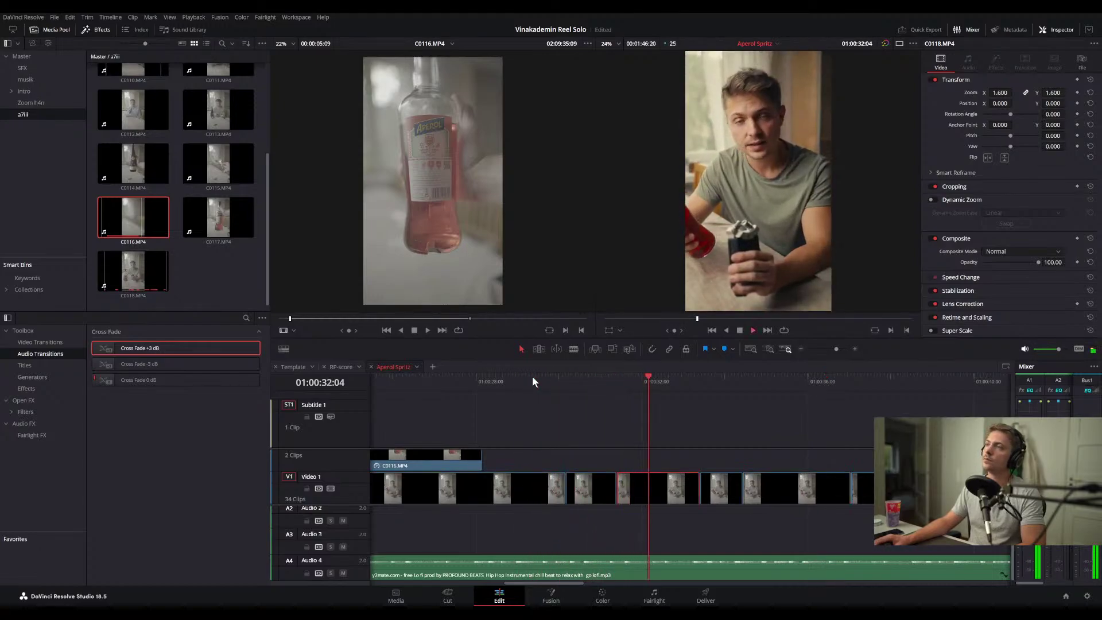
{"action": "left_click", "coordinate": [532, 376]}
- Lock the Audio 4 music track so ripple edits to the talking clips leave the music in place
{"action": "key", "text": "ctrl+equal"}
{"action": "key", "text": "ctrl+equal"}
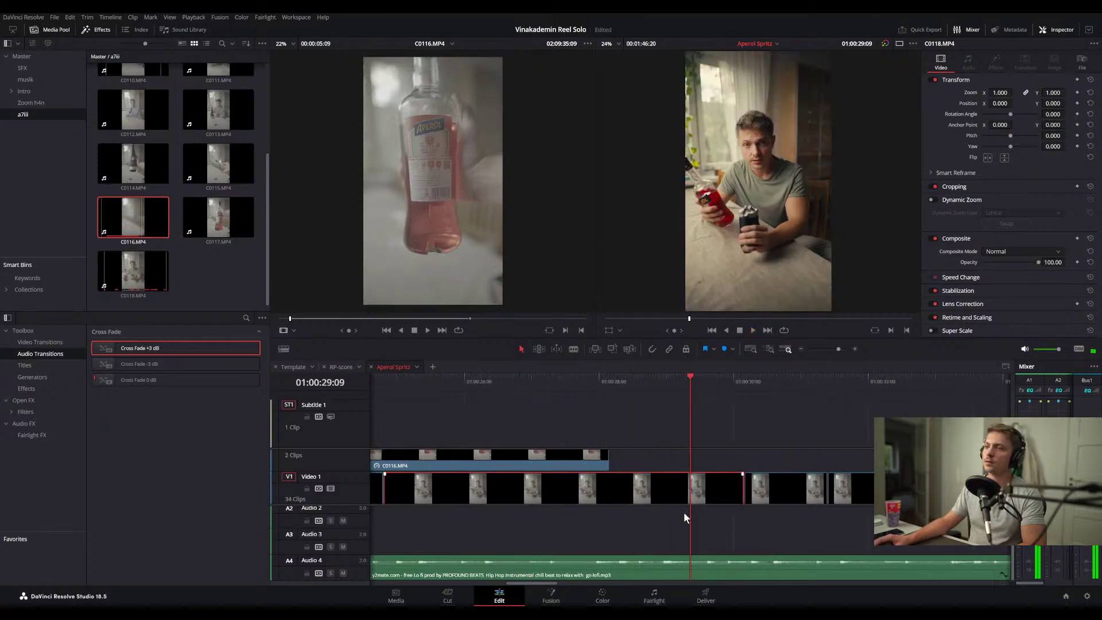
{"action": "scroll", "coordinate": [738, 500], "scroll_direction": "up", "scroll_amount": 3}
{"action": "scroll", "coordinate": [740, 502], "scroll_direction": "down", "scroll_amount": 4}
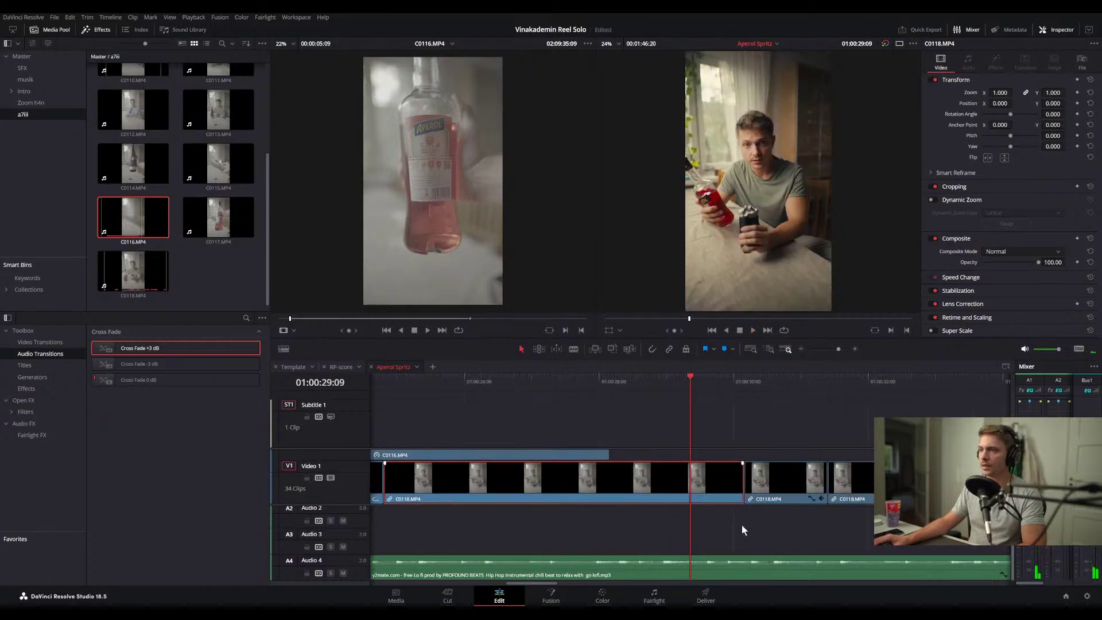
{"action": "scroll", "coordinate": [741, 525], "scroll_direction": "up", "scroll_amount": 2}
{"action": "scroll", "coordinate": [707, 400], "scroll_direction": "up", "scroll_amount": 1}
{"action": "key", "text": "space"}
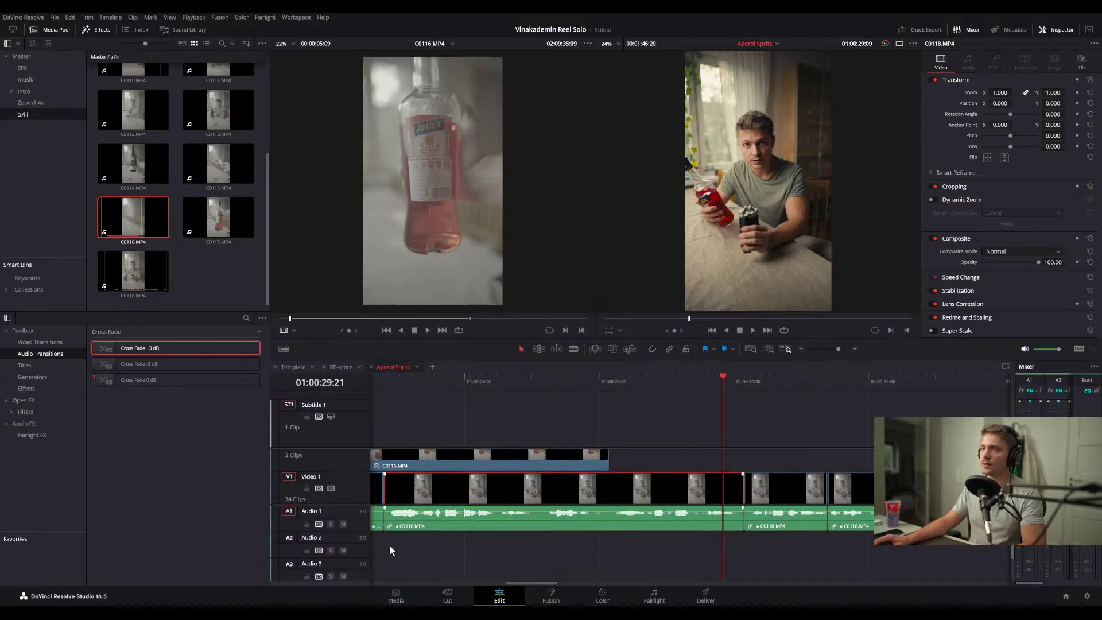
{"action": "scroll", "coordinate": [389, 549], "scroll_direction": "down", "scroll_amount": 2}
{"action": "left_click", "coordinate": [308, 572]}
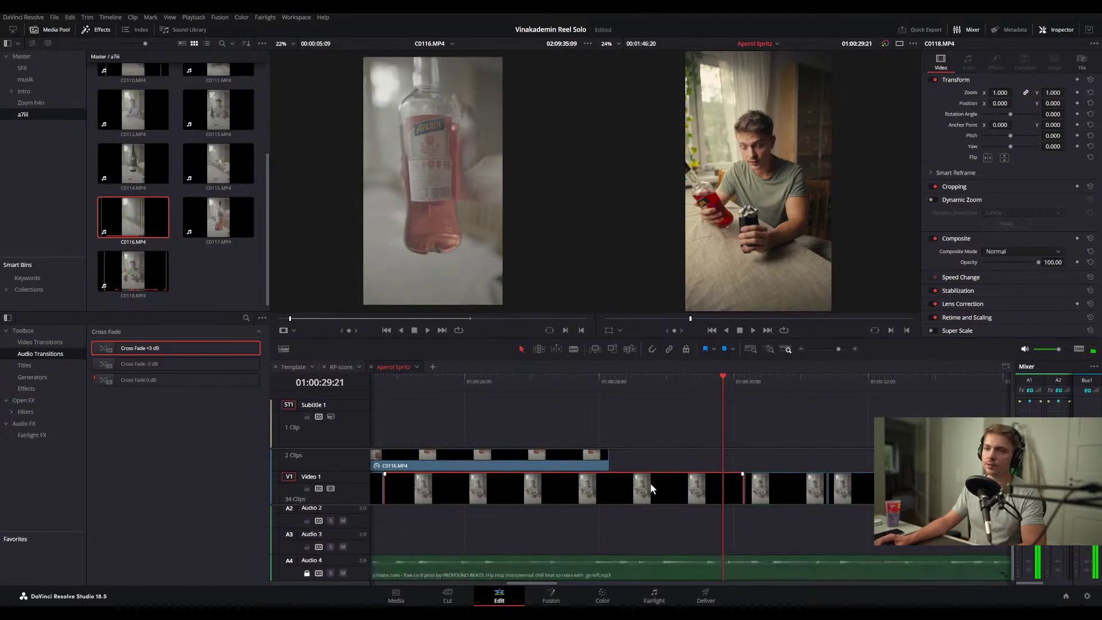
- Locate where speech begins in the 1.4-zoom talking clip and ripple-trim the clip's start to 01:00:30:11
{"action": "scroll", "coordinate": [652, 489], "scroll_direction": "right", "scroll_amount": 5}
{"action": "left_click_drag", "start_coordinate": [625, 382], "coordinate": [621, 384]}
{"action": "key", "text": "space"}
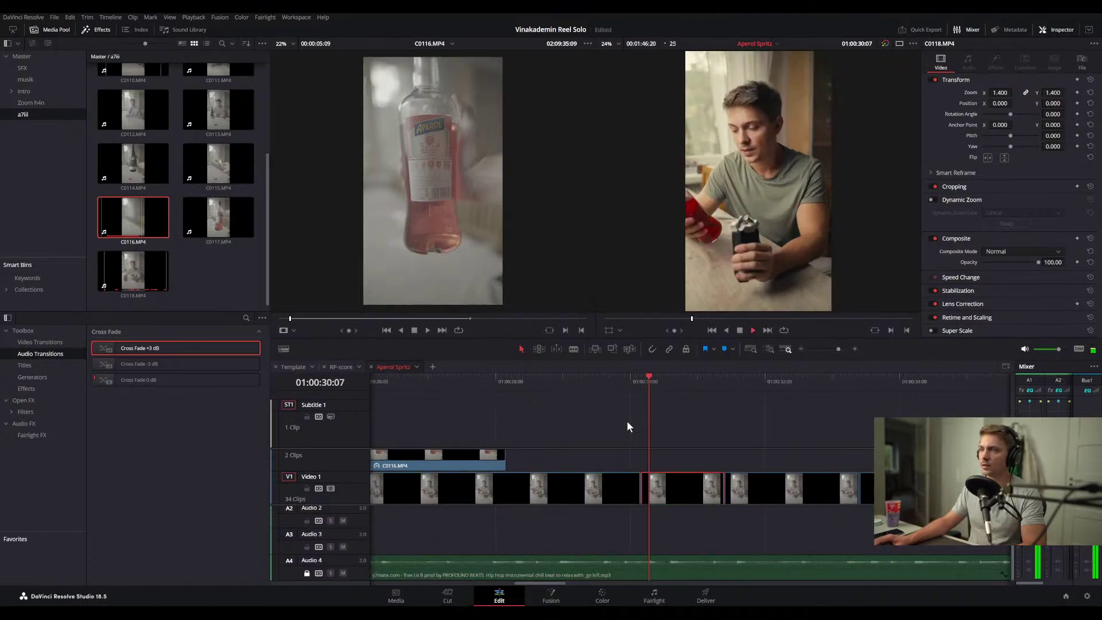
{"action": "key", "text": "space"}
{"action": "scroll", "coordinate": [654, 479], "scroll_direction": "down", "scroll_amount": 1}
{"action": "scroll", "coordinate": [639, 516], "scroll_direction": "up", "scroll_amount": 1}
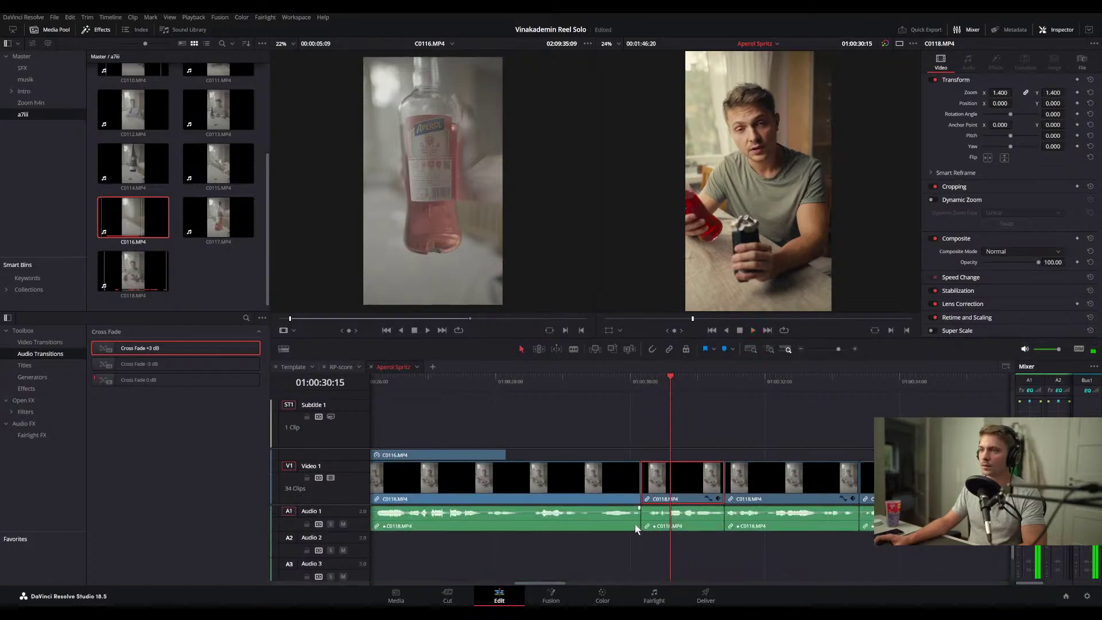
{"action": "left_click_drag", "start_coordinate": [667, 381], "coordinate": [646, 378]}
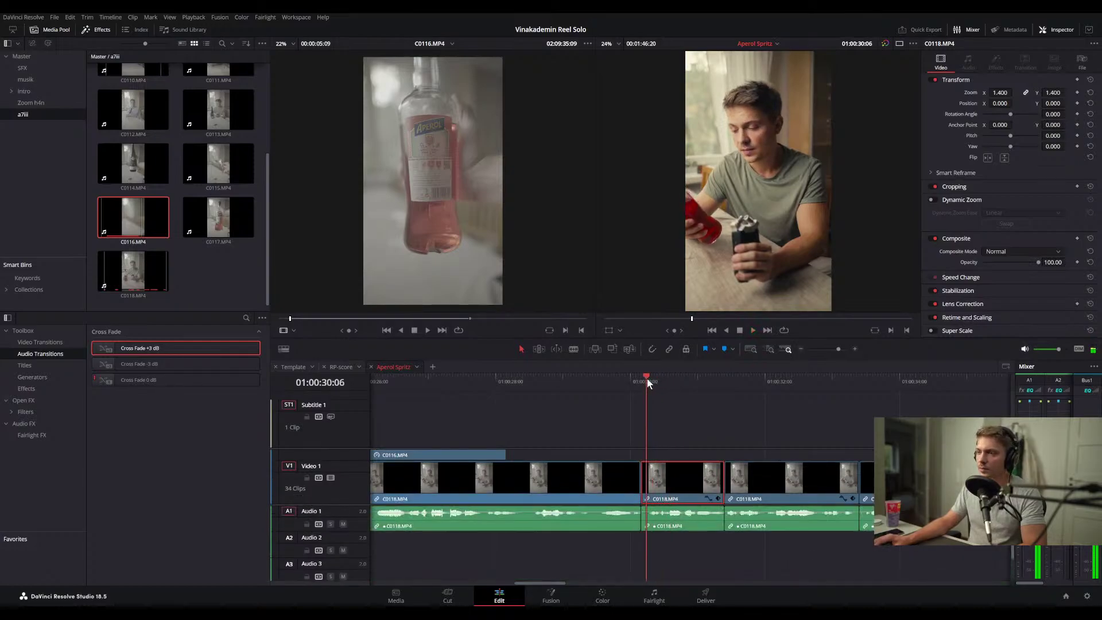
{"action": "key", "text": "space"}
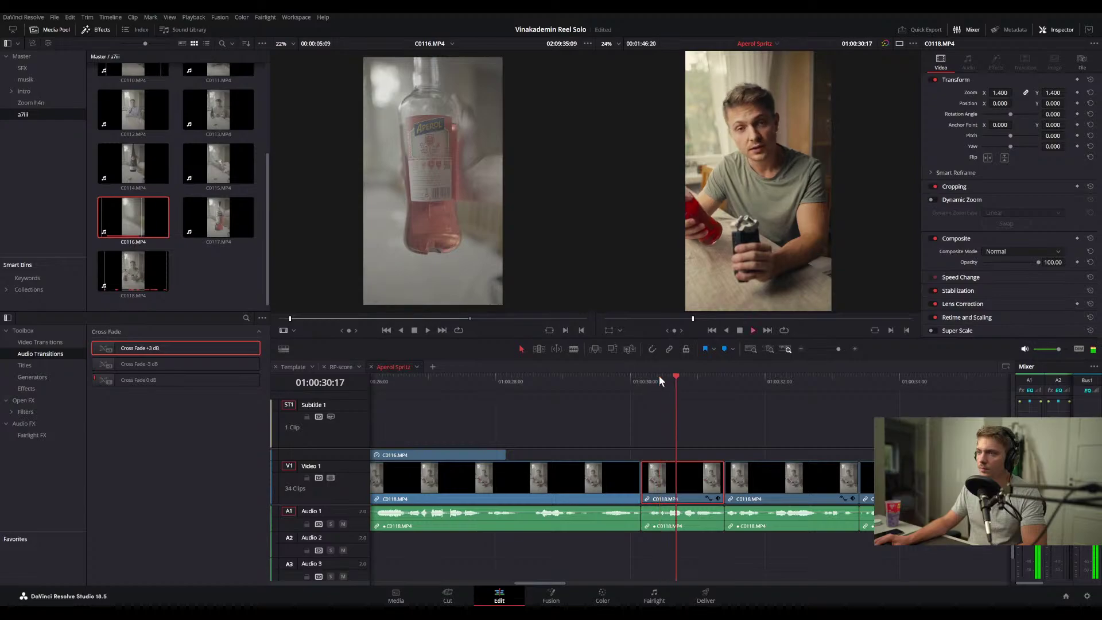
{"action": "left_click", "coordinate": [660, 377]}
{"action": "key", "text": "space"}
{"action": "left_click", "coordinate": [659, 377]}
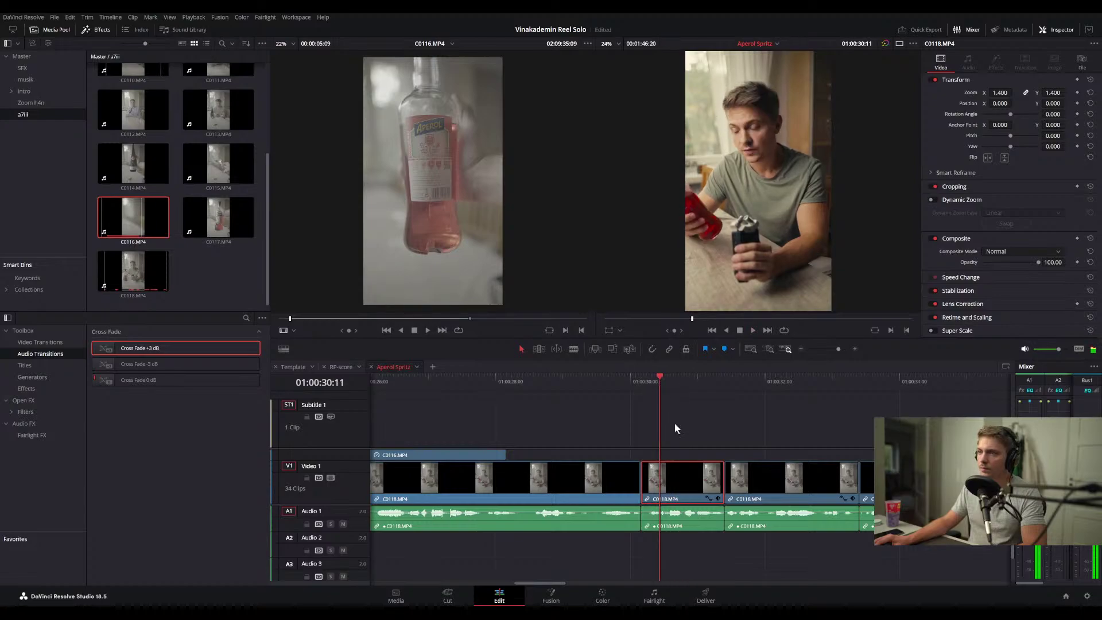
{"action": "key", "text": "ctrl+shift+["}
- Play into the 1.6-zoom talking clip and ripple-trim its start to 01:00:31:18
{"action": "key", "text": "space"}
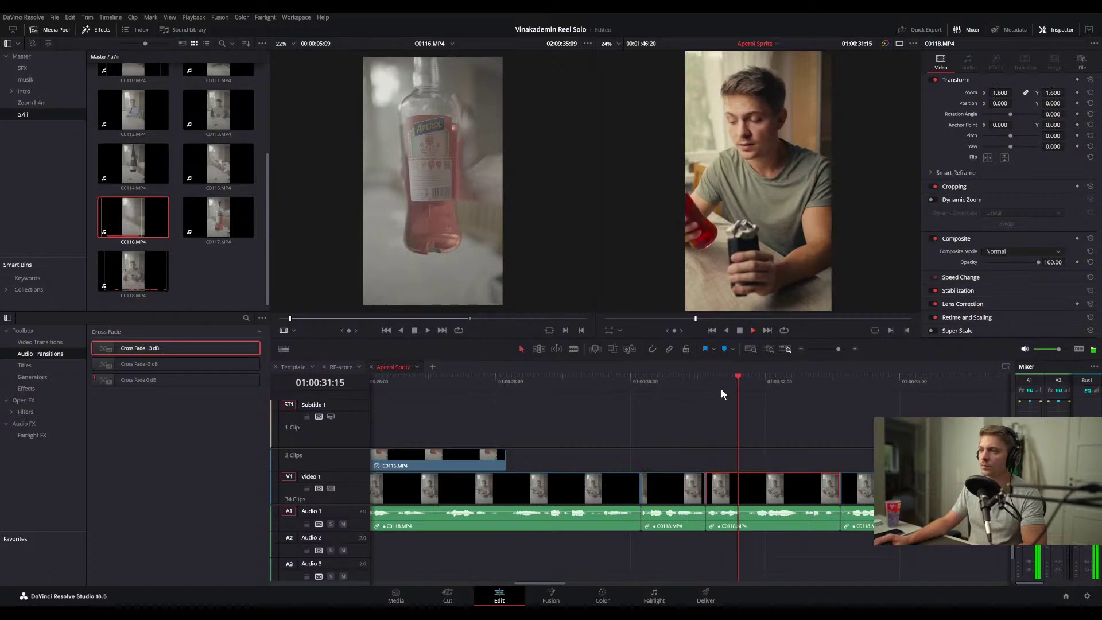
{"action": "key", "text": "space"}
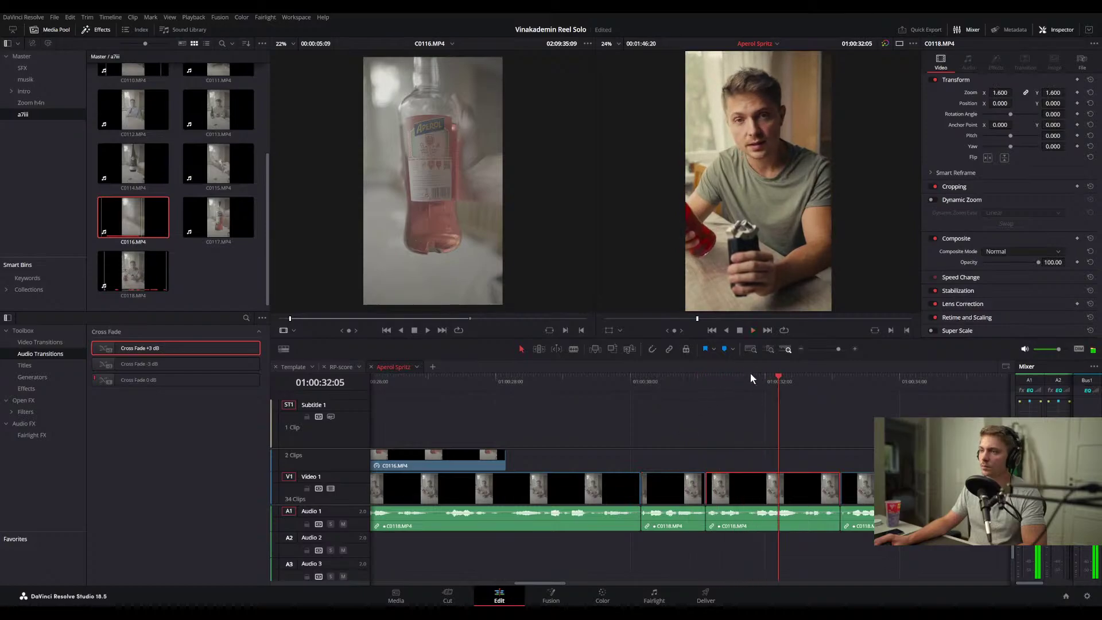
{"action": "left_click", "coordinate": [749, 376]}
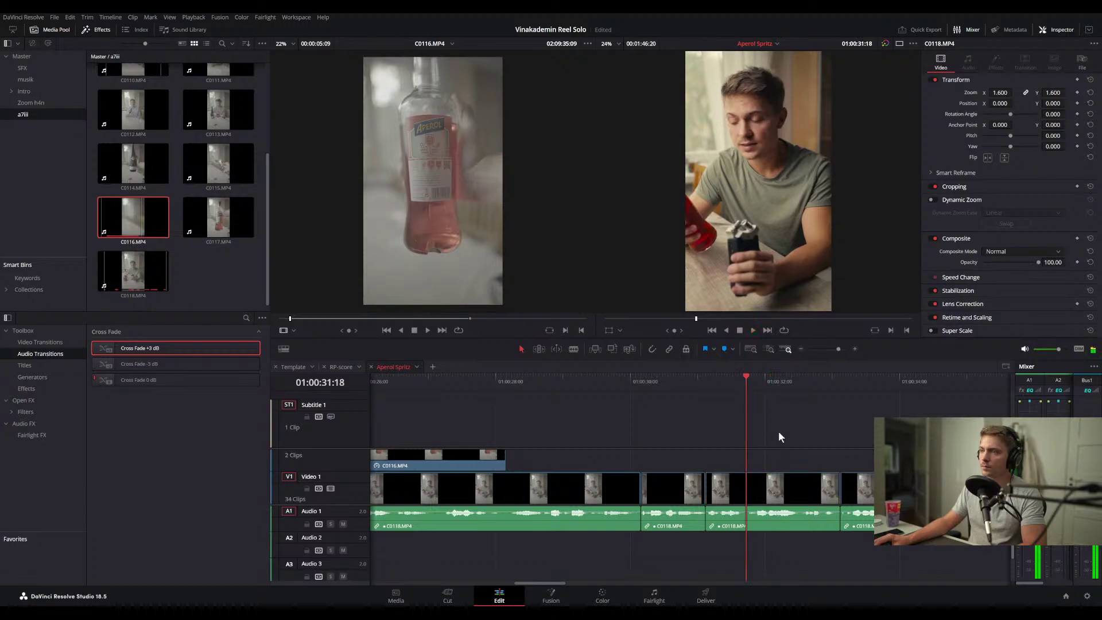
{"action": "key", "text": "ctrl+shift+["}
- Play the shortened 1.6-zoom clip and ripple-trim its end to about 01:00:32:11, then check the cut
{"action": "key", "text": "space"}
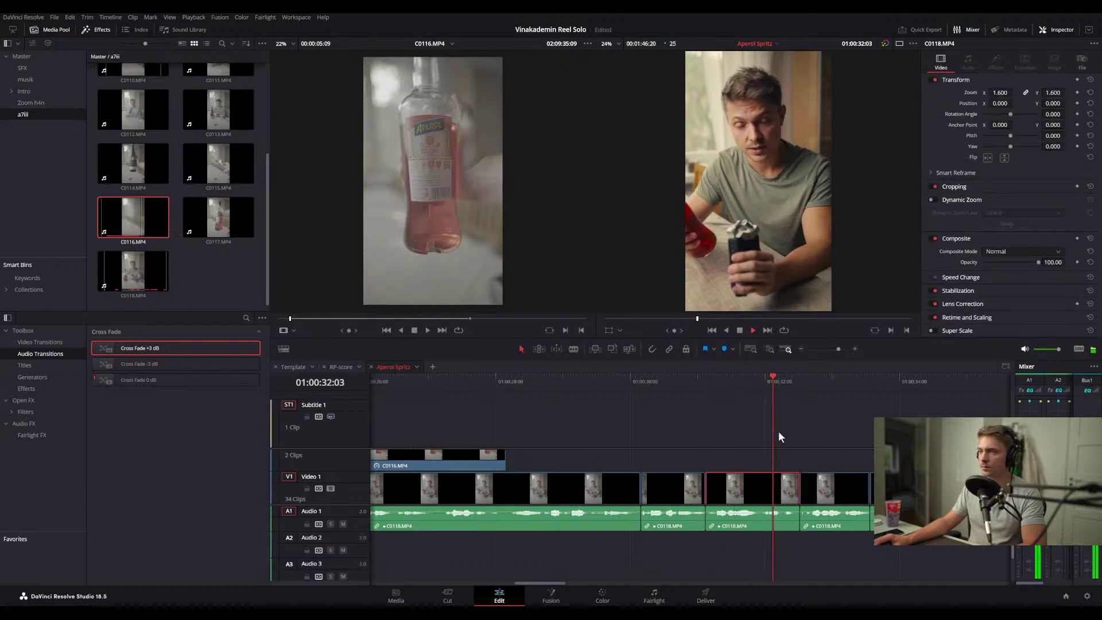
{"action": "key", "text": "space"}
{"action": "left_click", "coordinate": [789, 384]}
{"action": "left_click_drag", "start_coordinate": [789, 389], "coordinate": [800, 377]}
{"action": "left_click", "coordinate": [807, 401]}
{"action": "key", "text": "ctrl+shift+]"}
{"action": "key", "text": "space"}
{"action": "key", "text": "space"}
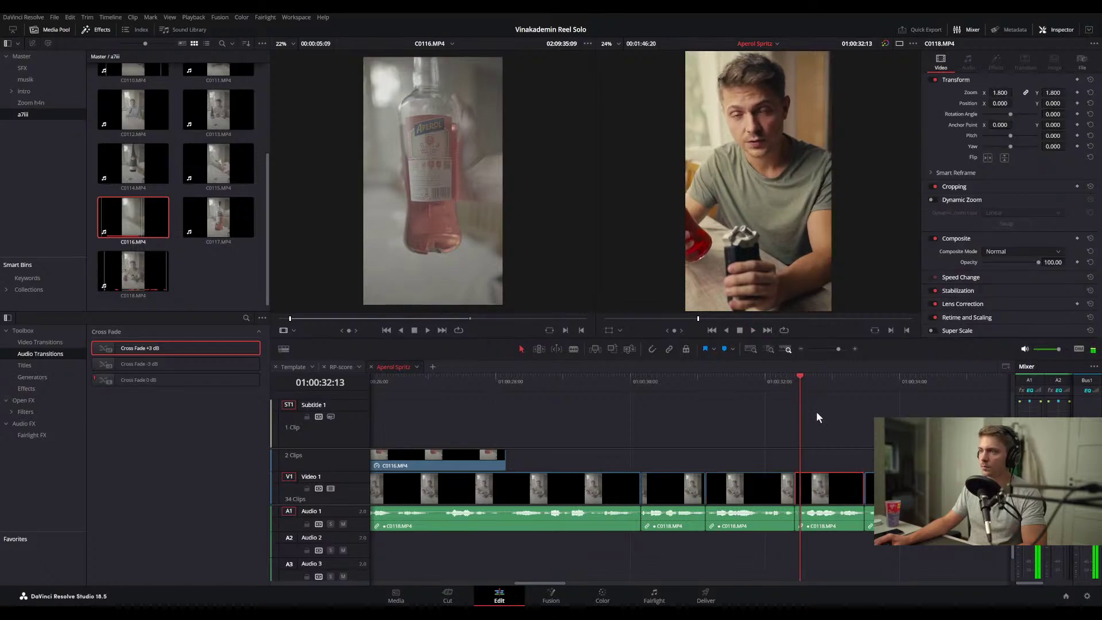
- Ripple-trim the start of the 1.8-zoom talking clip to 01:00:32:13 and play on to 01:00:35:00
{"action": "left_click", "coordinate": [816, 411]}
{"action": "key", "text": "ctrl+shift+["}
{"action": "key", "text": "space"}
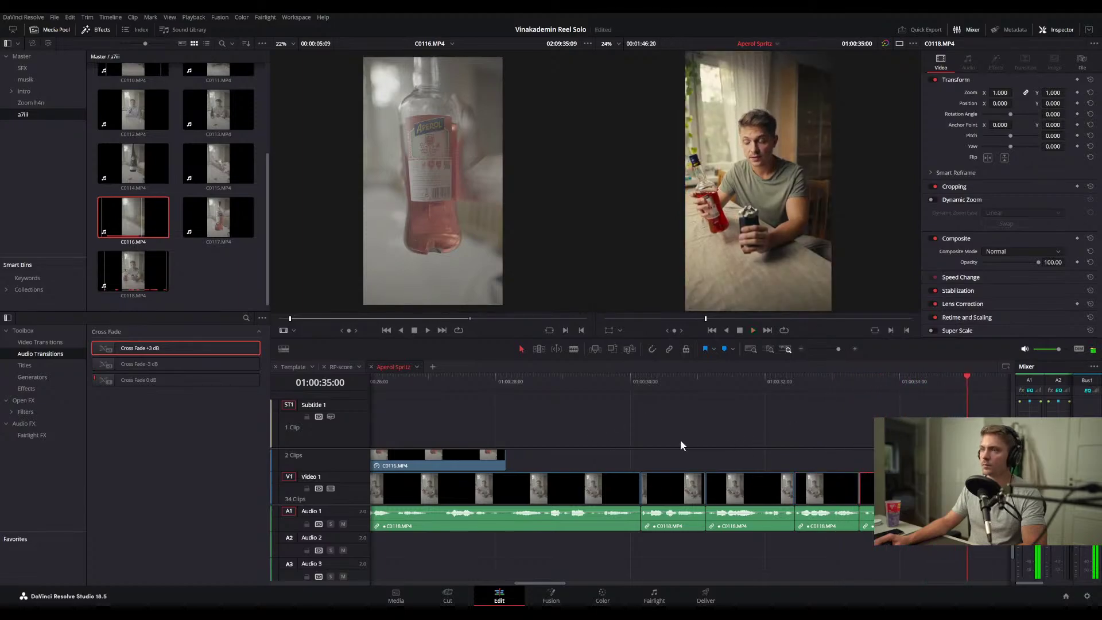
- Replay the tightened punch-in clips through 01:00:34:24 and scrub across them to 01:00:33:06 to check the framing
{"action": "left_click_drag", "start_coordinate": [660, 380], "coordinate": [585, 380]}
{"action": "key", "text": "space"}
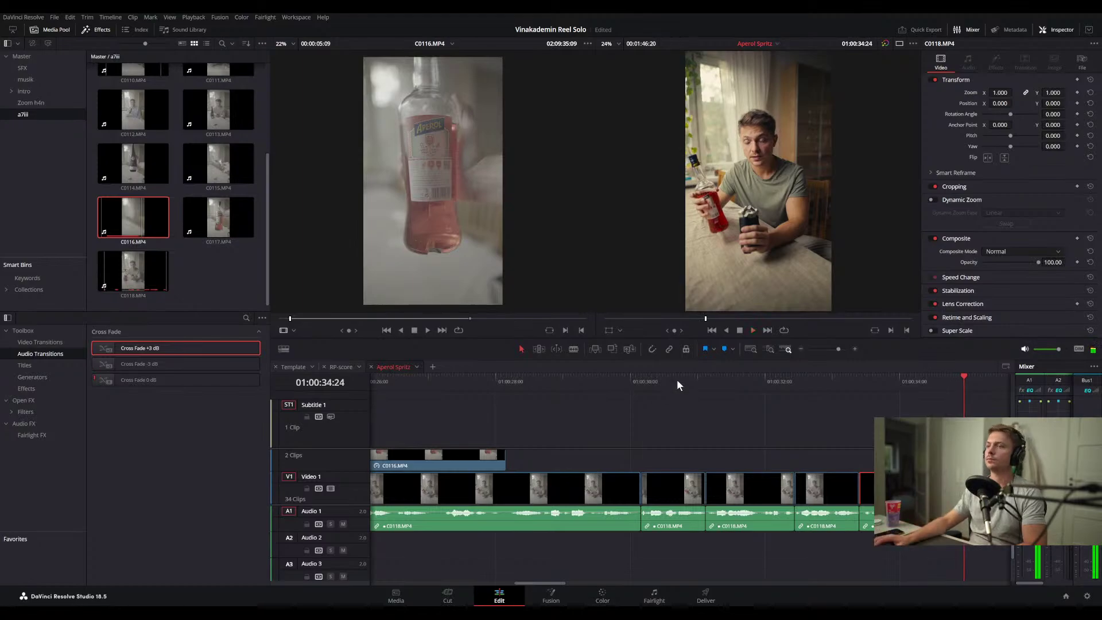
{"action": "left_click_drag", "start_coordinate": [701, 381], "coordinate": [847, 421]}
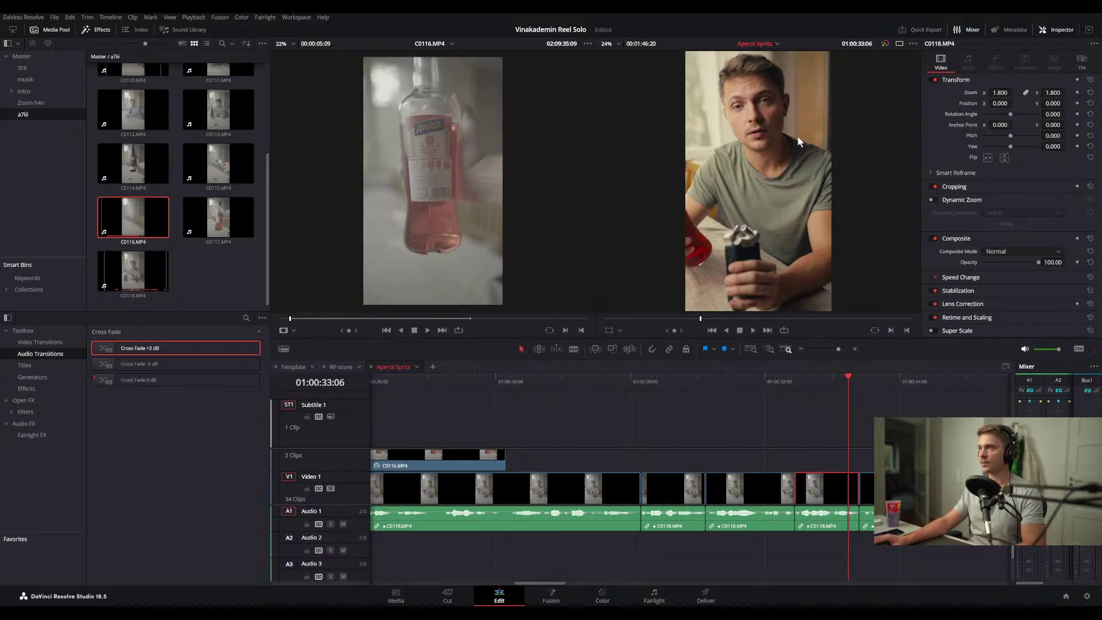
- Lower the framing of the 1.4-zoom talking clip at 01:00:30:10 by setting its vertical position to about -98
{"action": "mouse_move", "coordinate": [664, 376]}
{"action": "left_mouse_down"}
{"action": "mouse_move", "coordinate": [622, 377]}
{"action": "mouse_move", "coordinate": [656, 377]}
{"action": "left_mouse_up"}
{"action": "left_click", "coordinate": [683, 486]}
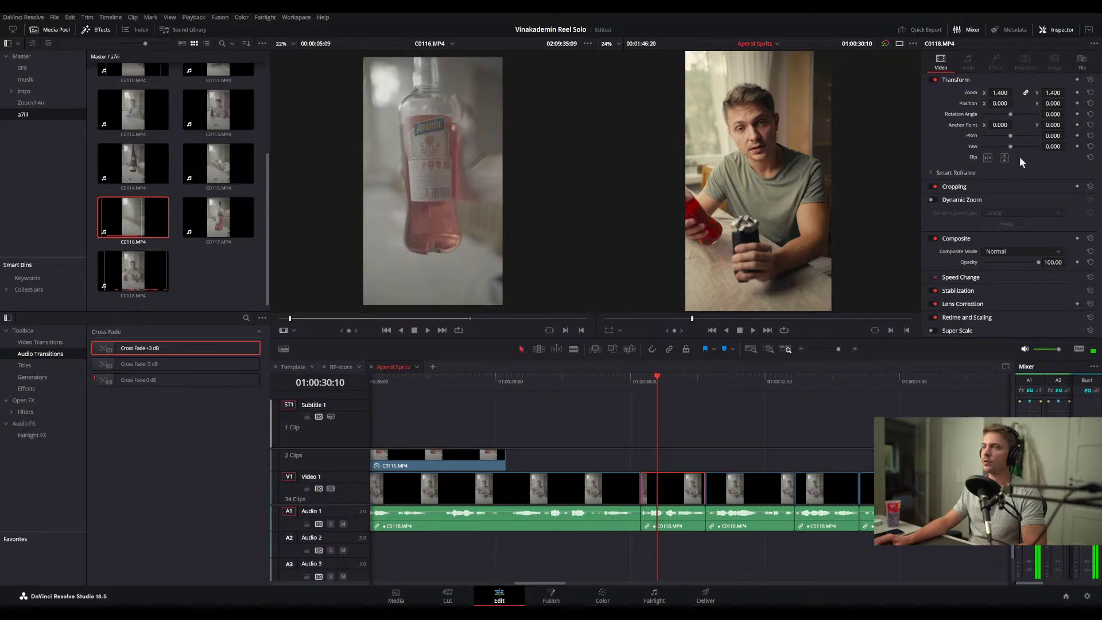
{"action": "left_click_drag", "start_coordinate": [1067, 104], "coordinate": [1067, 102]}
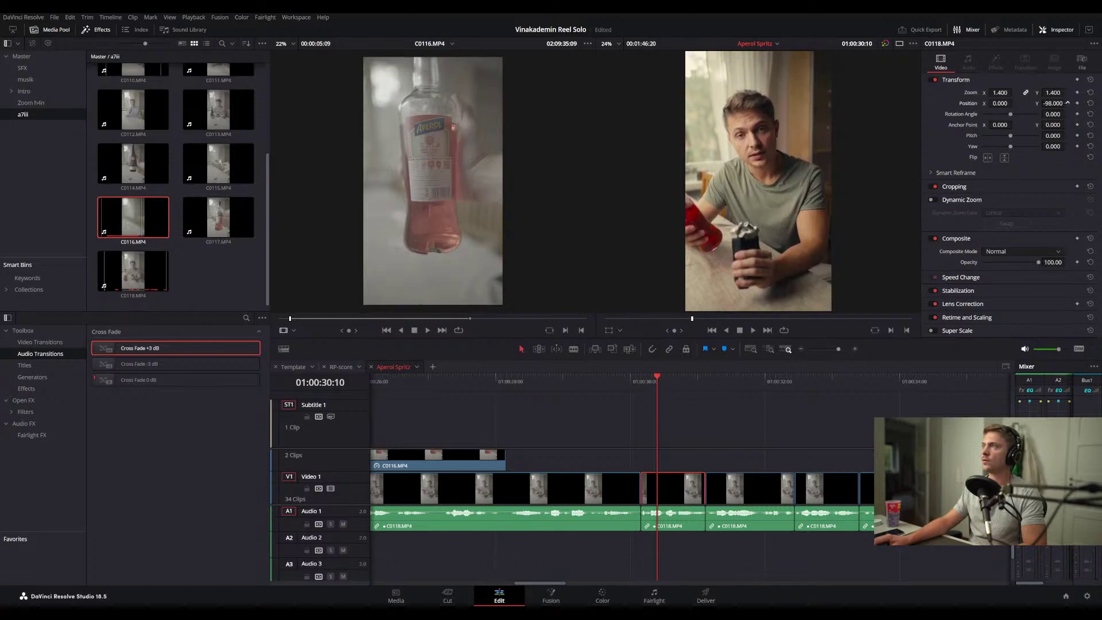
- Lower the framing of the 1.6-zoom talking clip to vertical position -136 and of the 1.8-zoom clip to about -314
{"action": "left_click", "coordinate": [735, 382]}
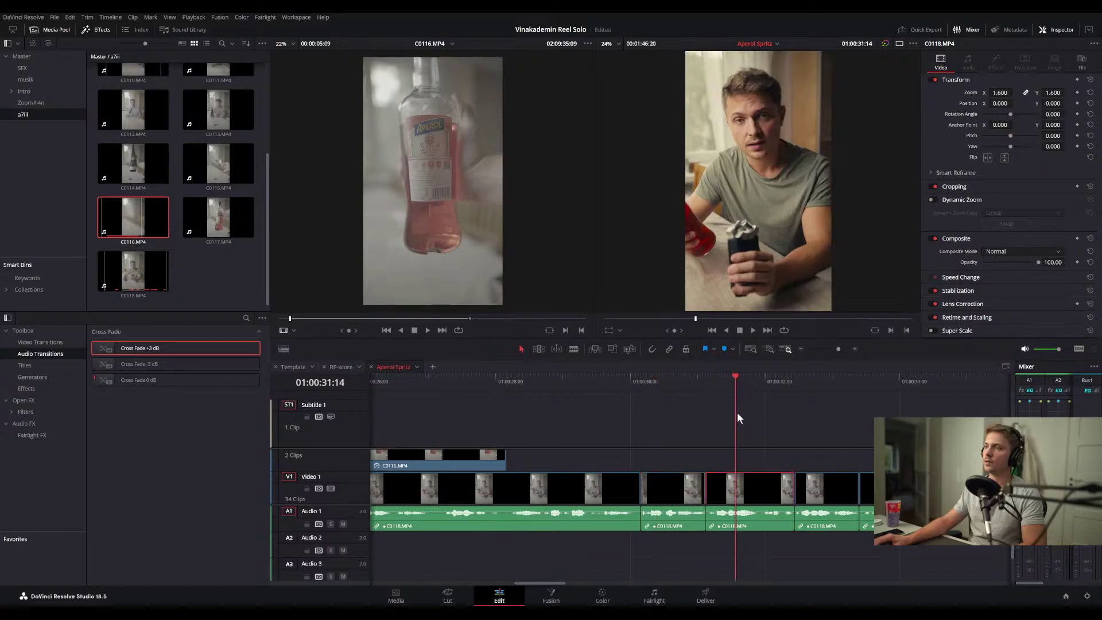
{"action": "left_click_drag", "start_coordinate": [1053, 103], "coordinate": [1049, 103]}
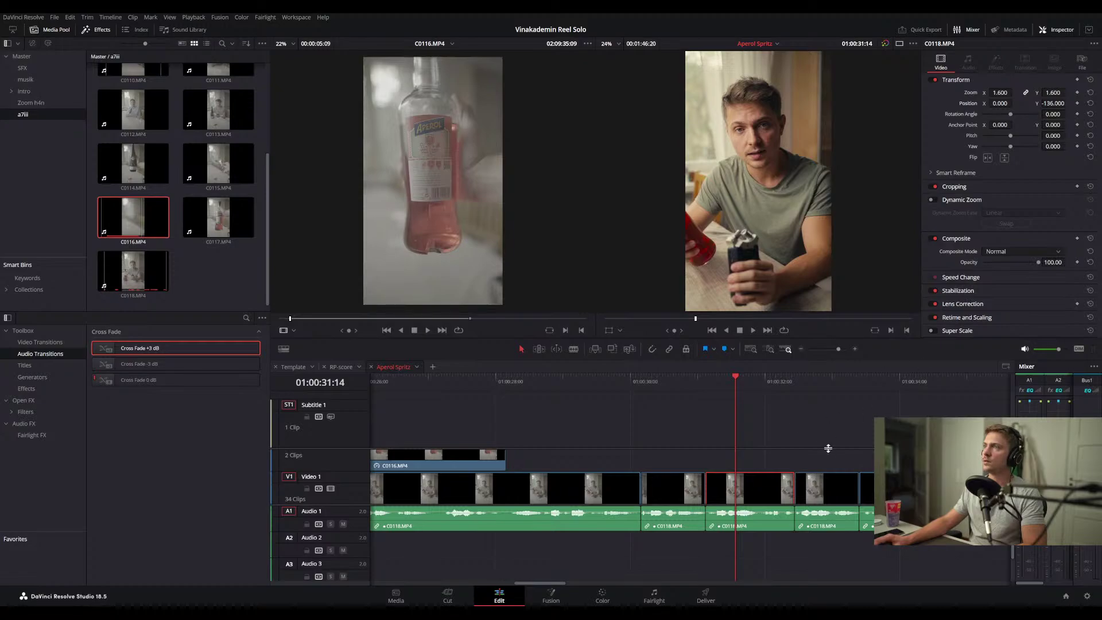
{"action": "key", "text": "space"}
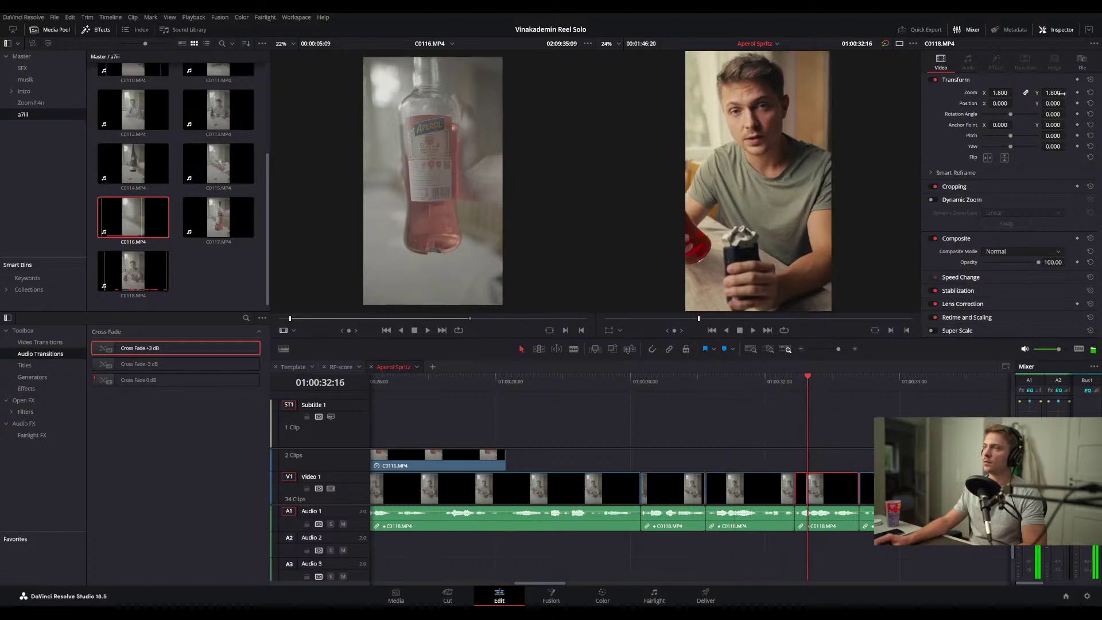
{"action": "left_click_drag", "start_coordinate": [1051, 108], "coordinate": [1046, 109]}
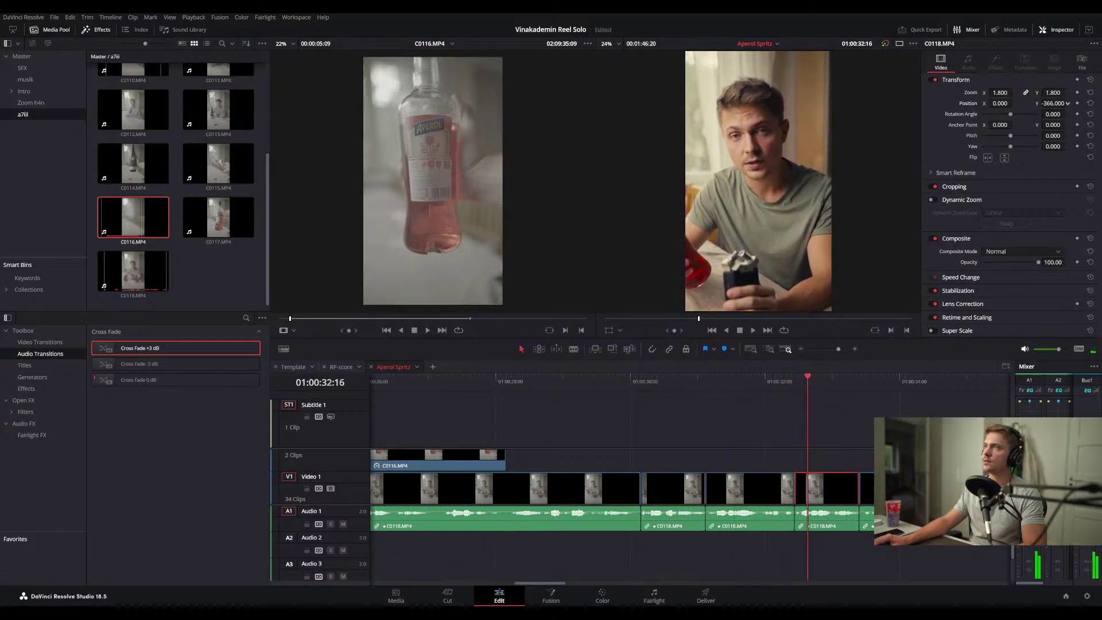
{"action": "left_click_drag", "start_coordinate": [772, 376], "coordinate": [820, 377]}
{"action": "left_click", "coordinate": [825, 494]}
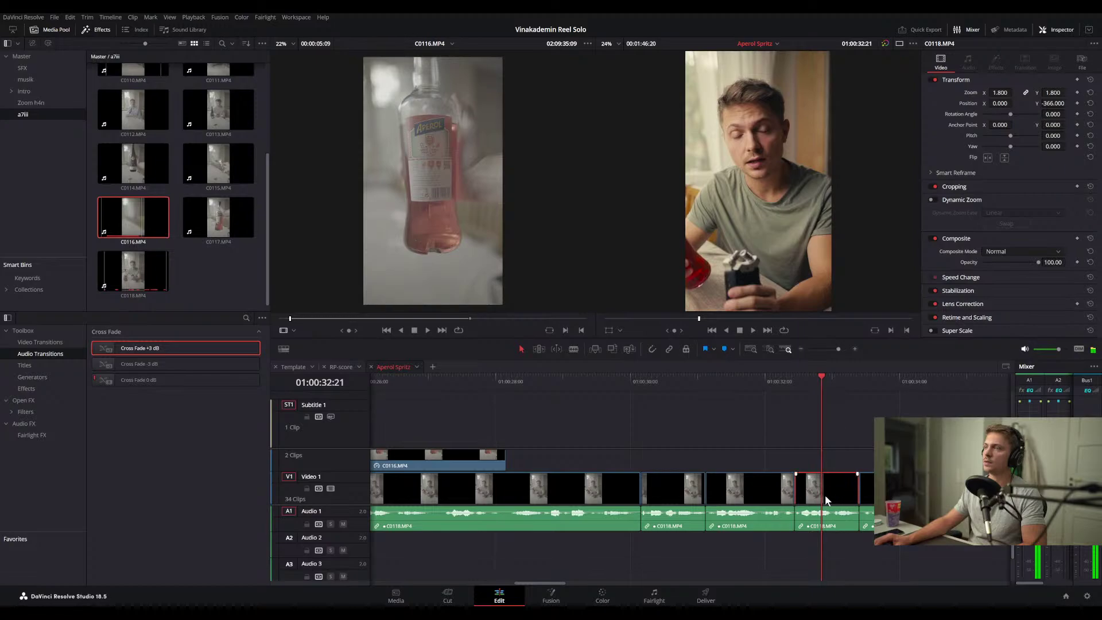
{"action": "left_click_drag", "start_coordinate": [1055, 103], "coordinate": [1068, 103]}
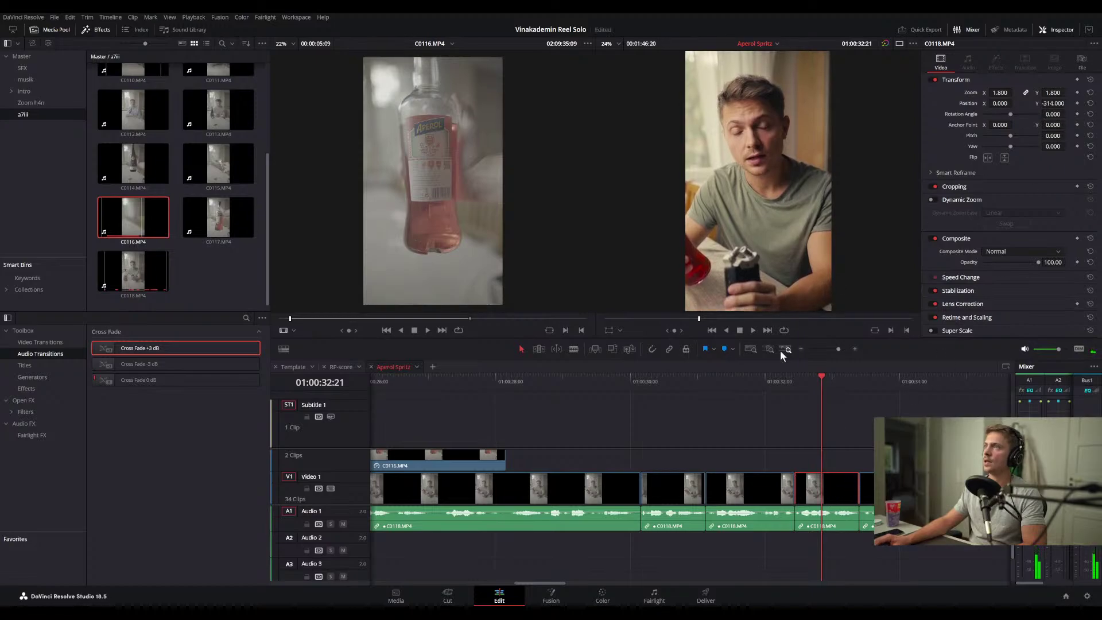
- Play through the reframed punch-in clips, ripple-trim the start of the following talking clip to 01:00:36:02, and check the cut
{"action": "left_click_drag", "start_coordinate": [813, 388], "coordinate": [706, 378]}
{"action": "key", "text": "space"}
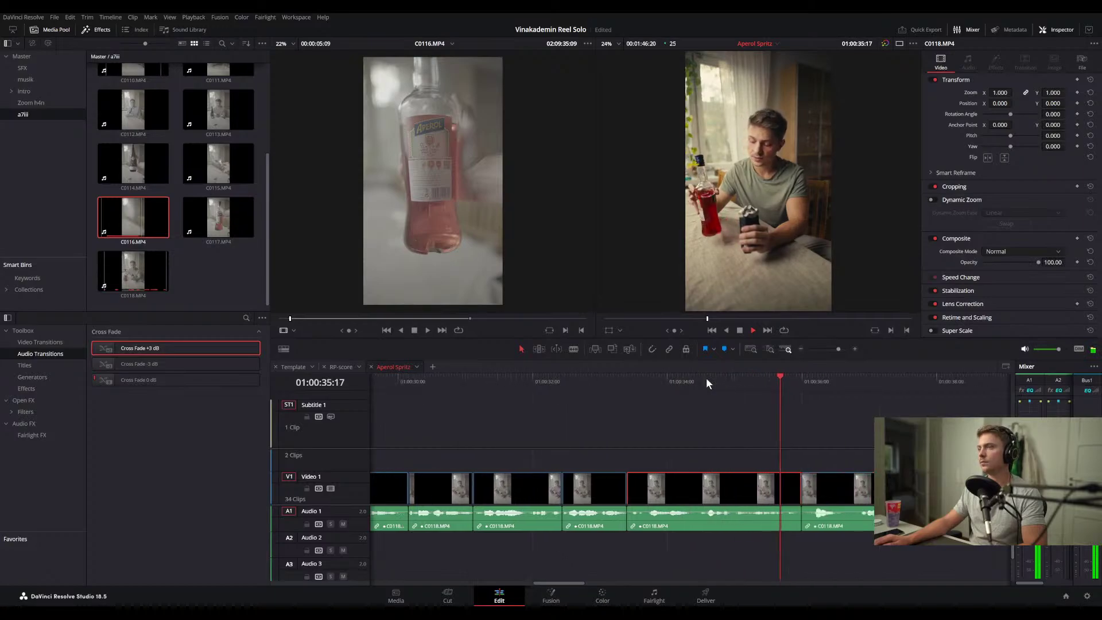
{"action": "left_click", "coordinate": [778, 388]}
{"action": "left_click_drag", "start_coordinate": [778, 388], "coordinate": [783, 388]}
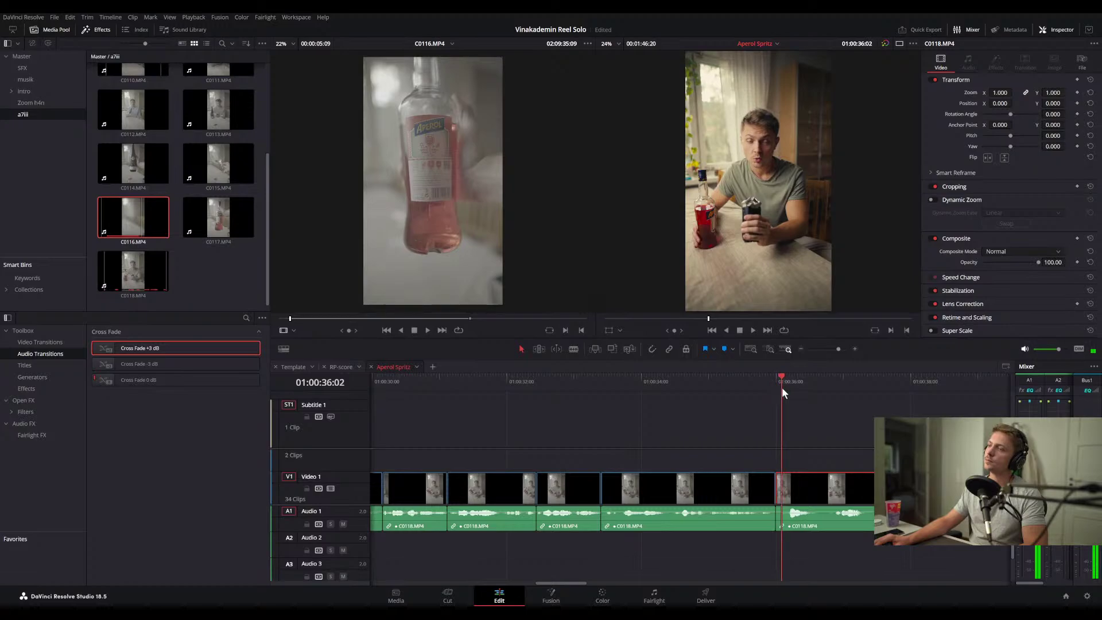
{"action": "left_click", "coordinate": [797, 419]}
{"action": "key", "text": "ctrl+shift+["}
{"action": "left_click", "coordinate": [739, 383]}
{"action": "key", "text": "space"}
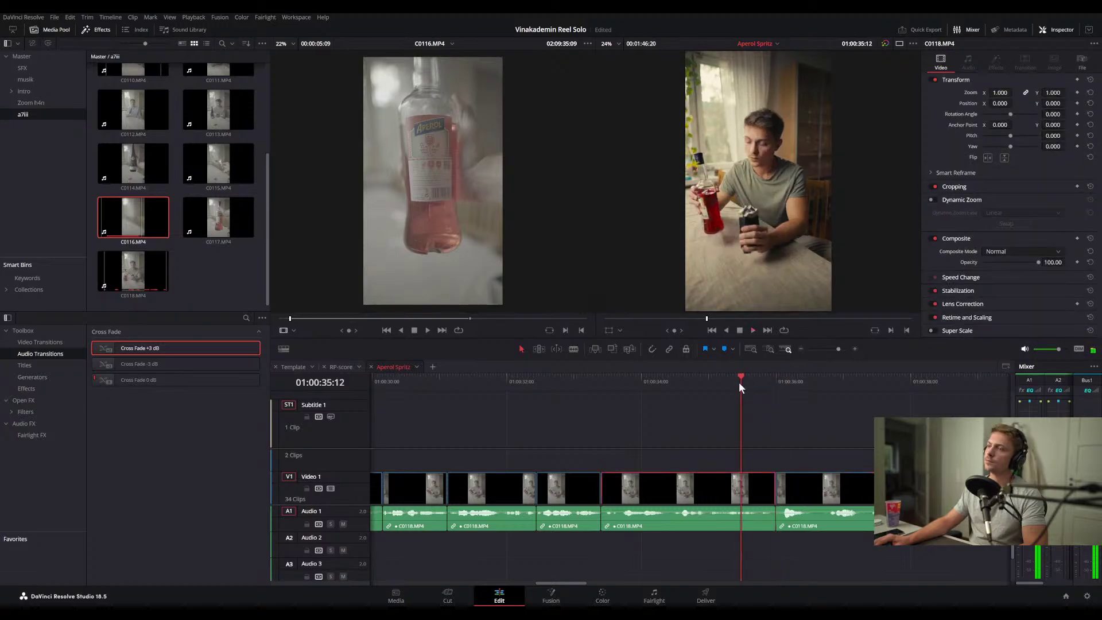
- Play on and split the talking clip at about 01:00:37:10 and 01:00:37:23 to isolate a short piece
{"action": "left_click_drag", "start_coordinate": [728, 380], "coordinate": [623, 369]}
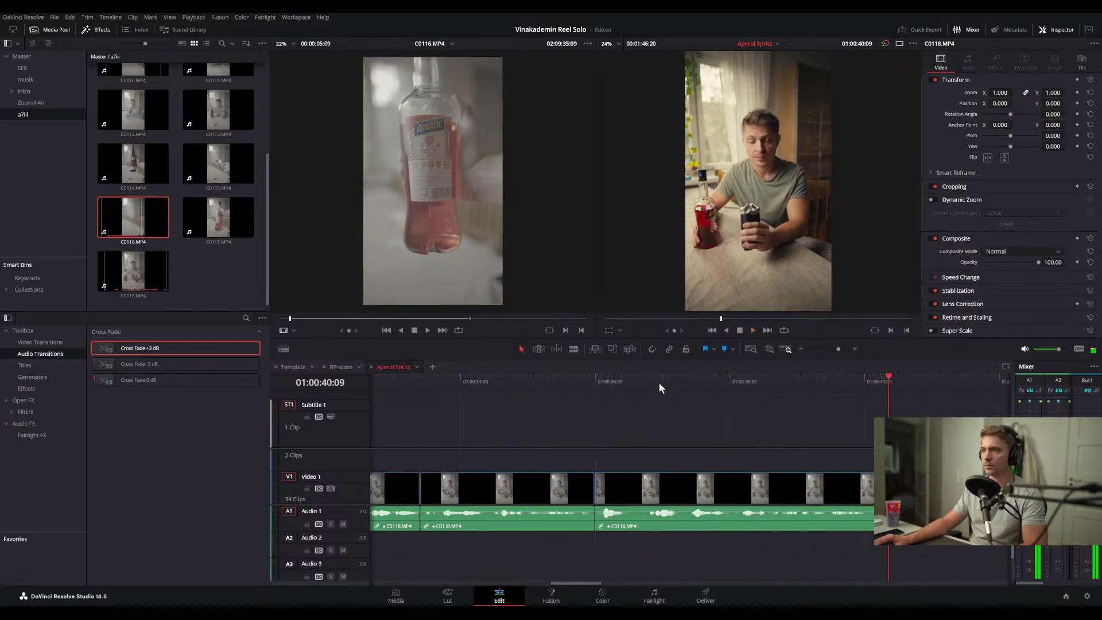
{"action": "left_click_drag", "start_coordinate": [658, 381], "coordinate": [549, 390]}
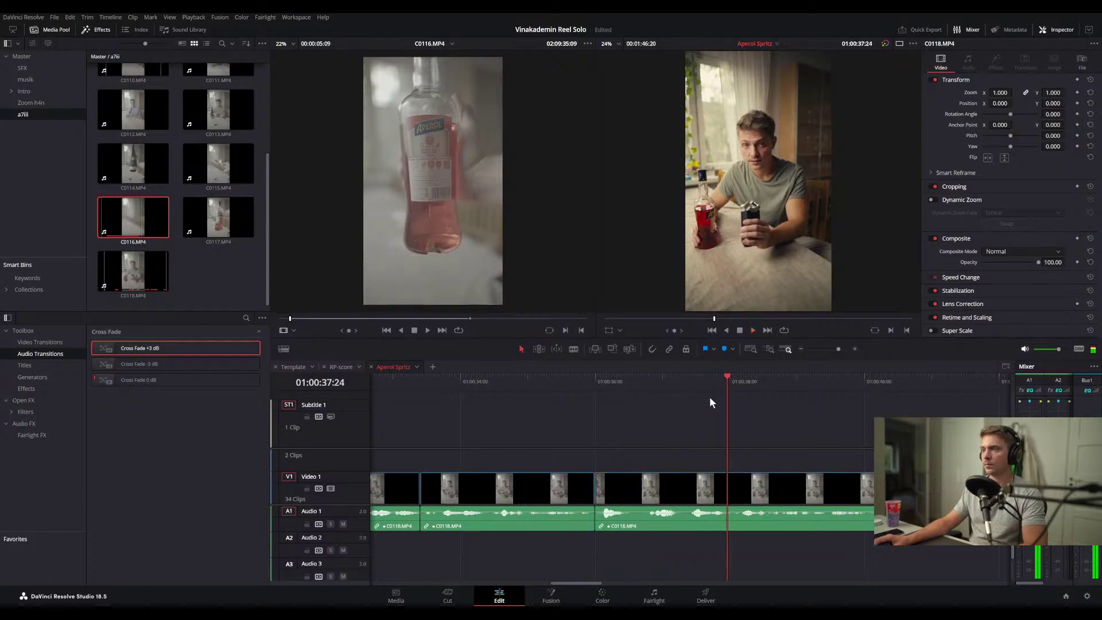
{"action": "left_click_drag", "start_coordinate": [697, 390], "coordinate": [724, 387]}
{"action": "key", "text": "ctrl+b"}
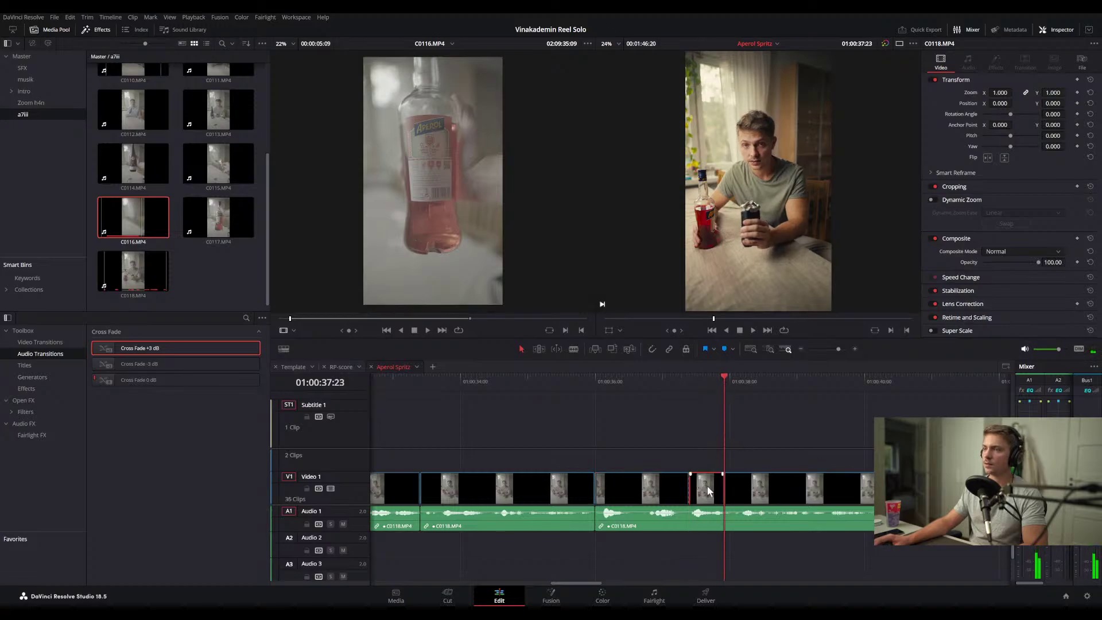
{"action": "key", "text": "ctrl+b"}
- Apply Dynamic Zoom with Ease In and Out to the short piece and set the following piece's zoom to 1.25, checking the playback
{"action": "left_click", "coordinate": [1019, 214]}
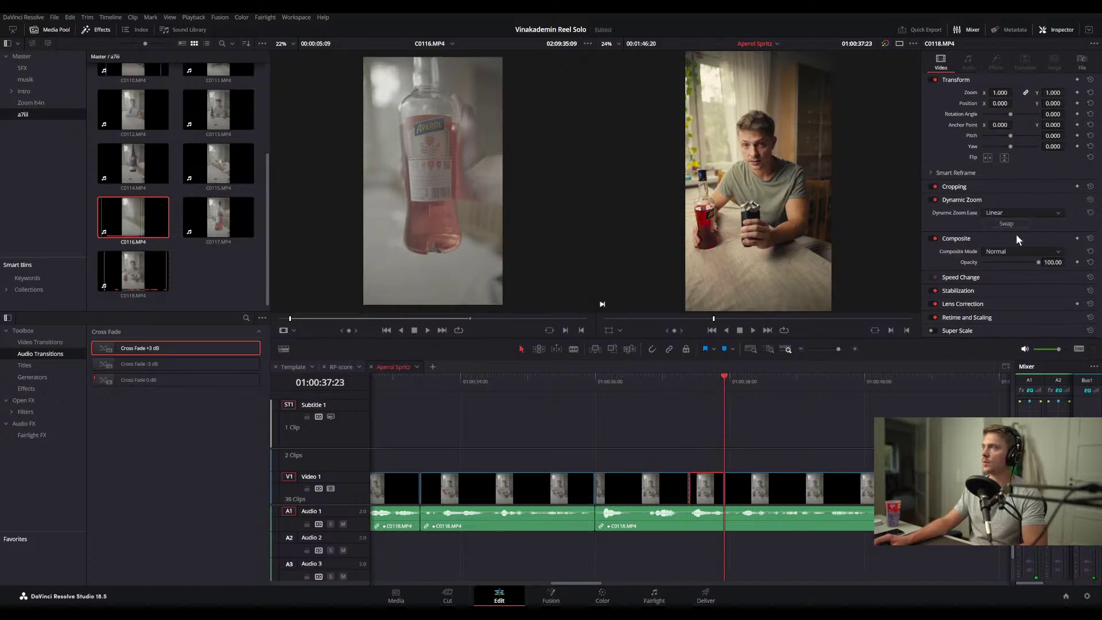
{"action": "left_click", "coordinate": [1016, 250]}
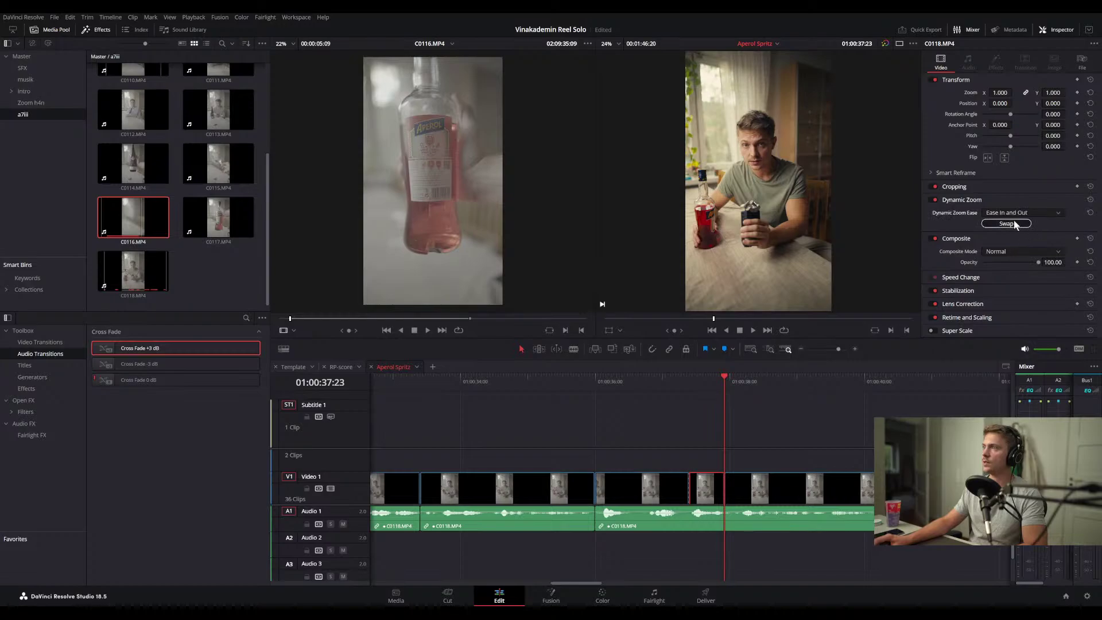
{"action": "left_click", "coordinate": [751, 476]}
{"action": "type", "text": "1.25"}
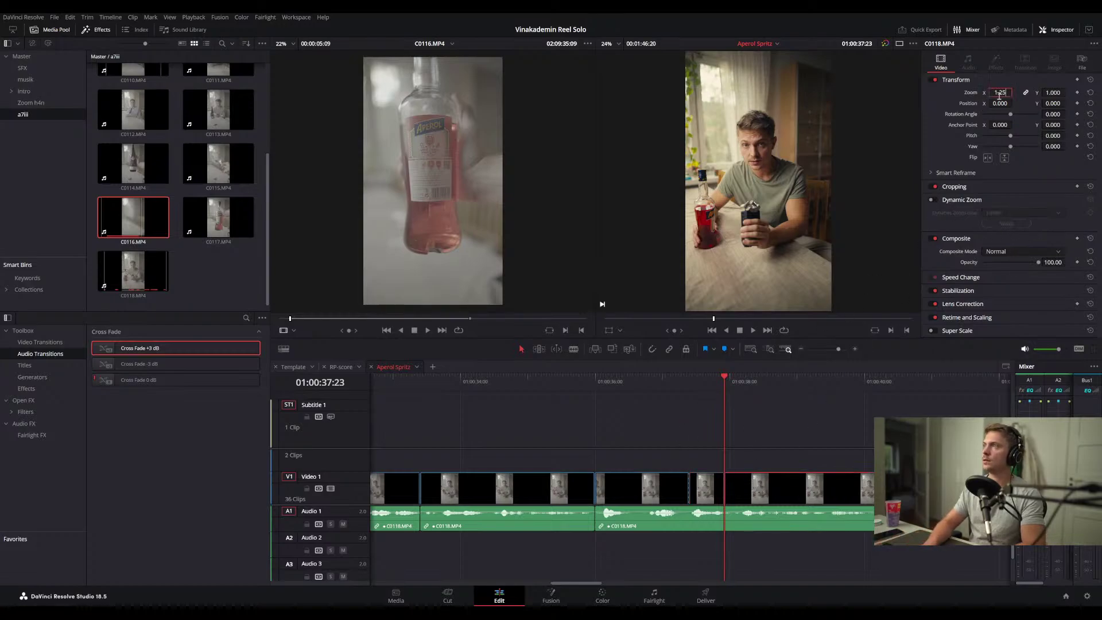
{"action": "key", "text": "Return"}
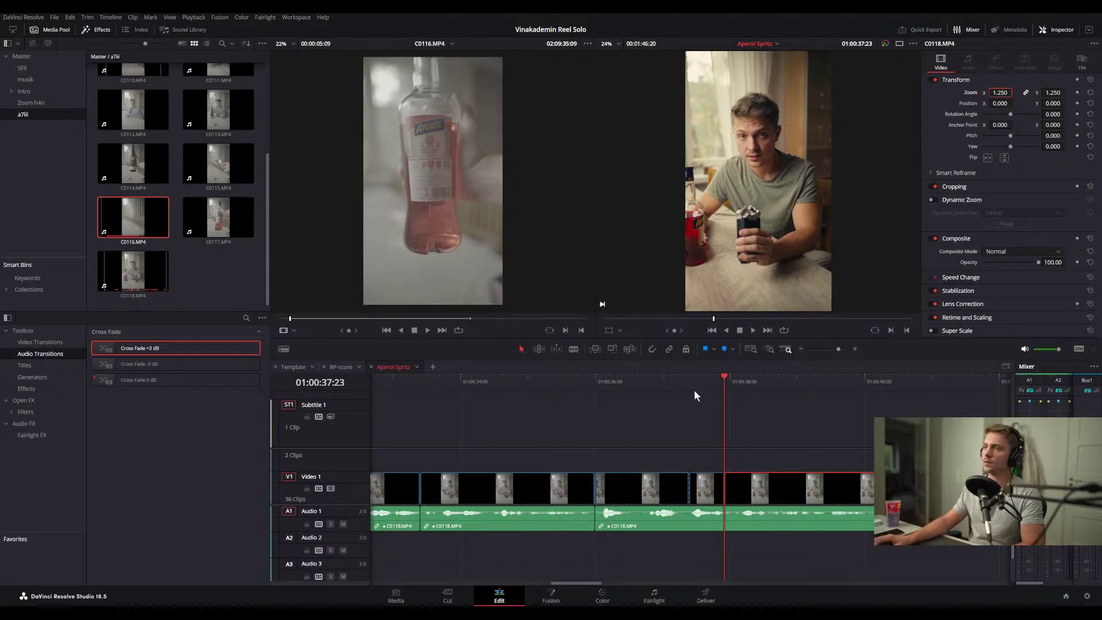
{"action": "left_click_drag", "start_coordinate": [641, 381], "coordinate": [627, 387]}
{"action": "key", "text": "space"}
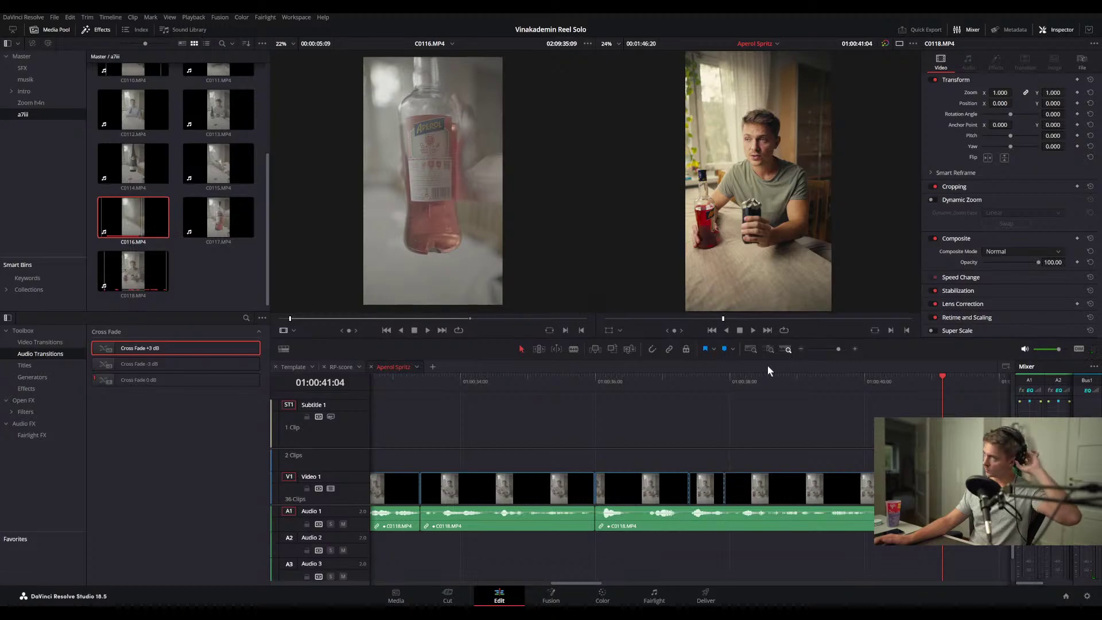
- Play the following talking clips from just before the cut at about 01:00:40:05 through to 01:00:50:06
{"action": "scroll", "coordinate": [756, 373], "scroll_direction": "right", "scroll_amount": 5}
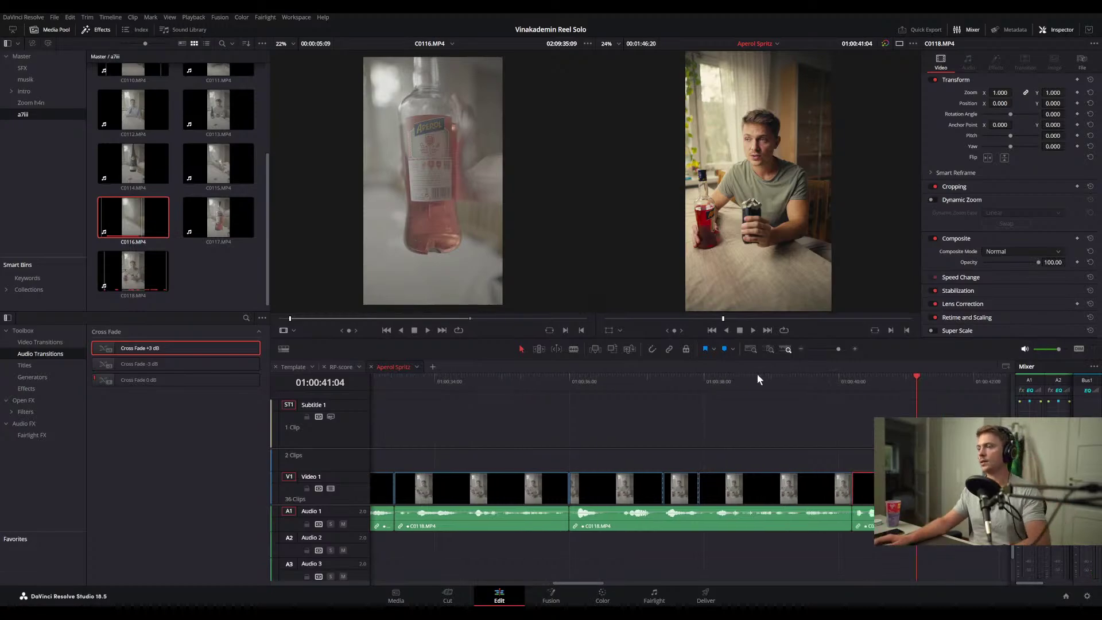
{"action": "scroll", "coordinate": [728, 403], "scroll_direction": "right", "scroll_amount": 2}
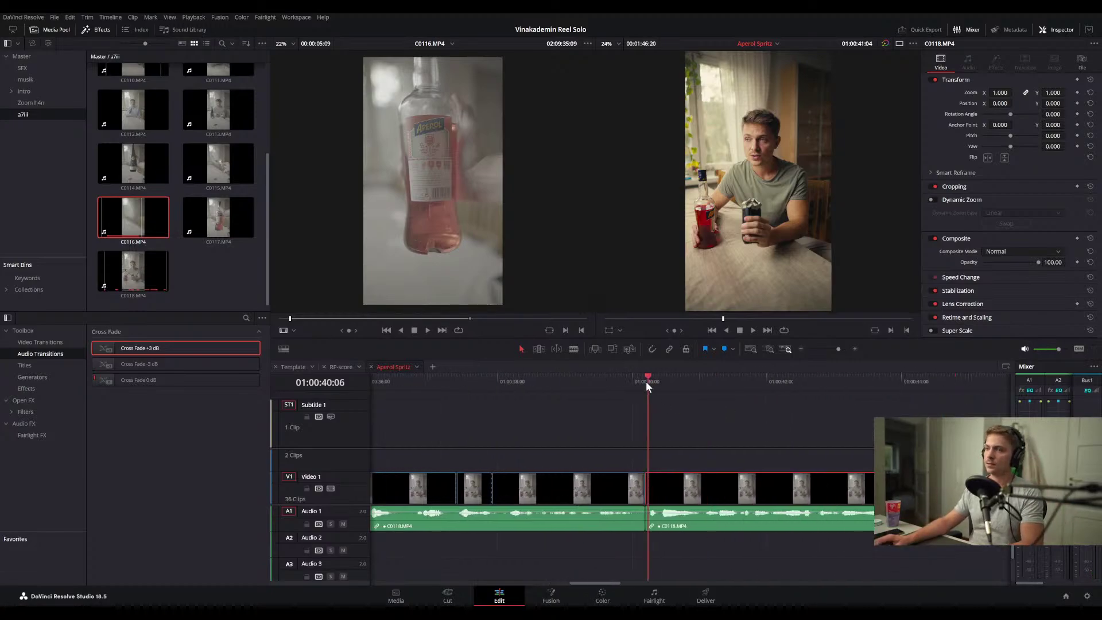
{"action": "left_click_drag", "start_coordinate": [646, 381], "coordinate": [612, 377]}
{"action": "key", "text": "space"}
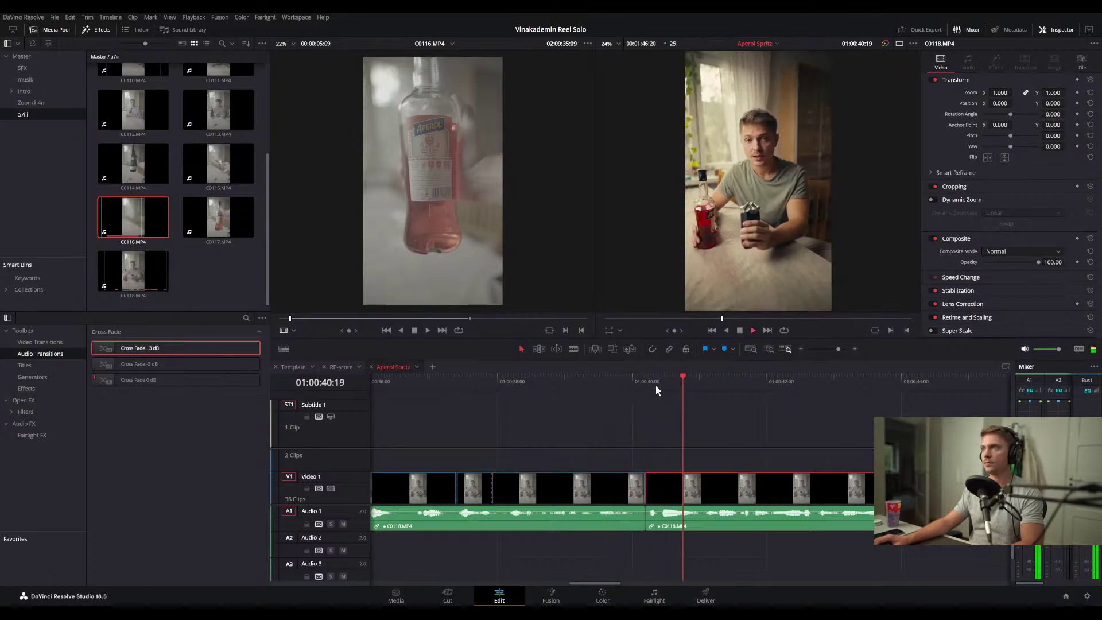
{"action": "scroll", "coordinate": [638, 425], "scroll_direction": "right", "scroll_amount": 2}
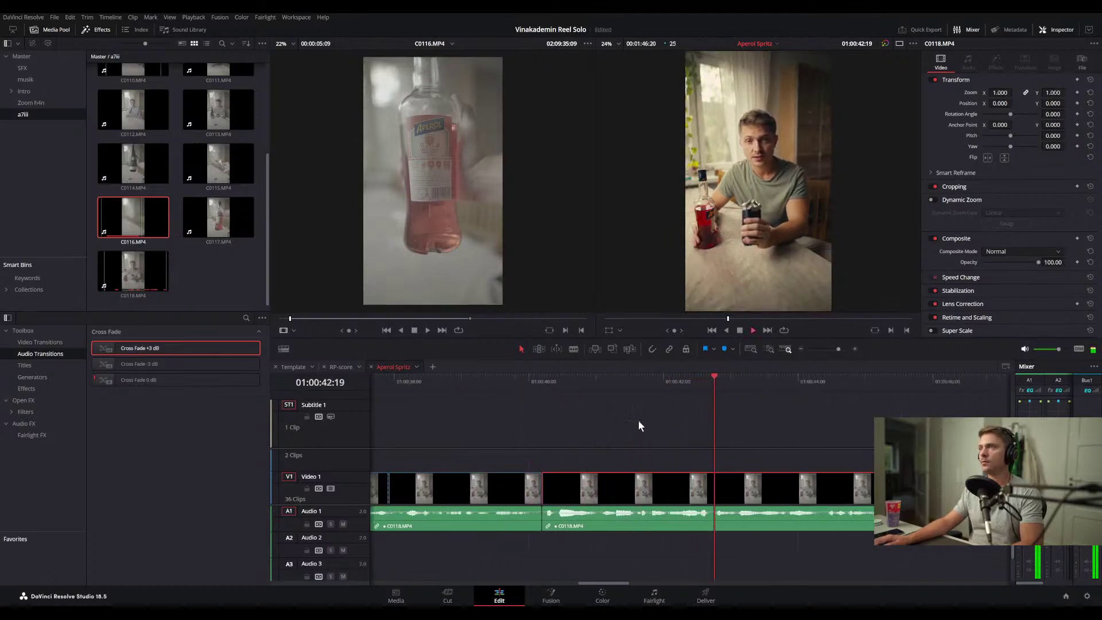
{"action": "scroll", "coordinate": [638, 424], "scroll_direction": "right", "scroll_amount": 4}
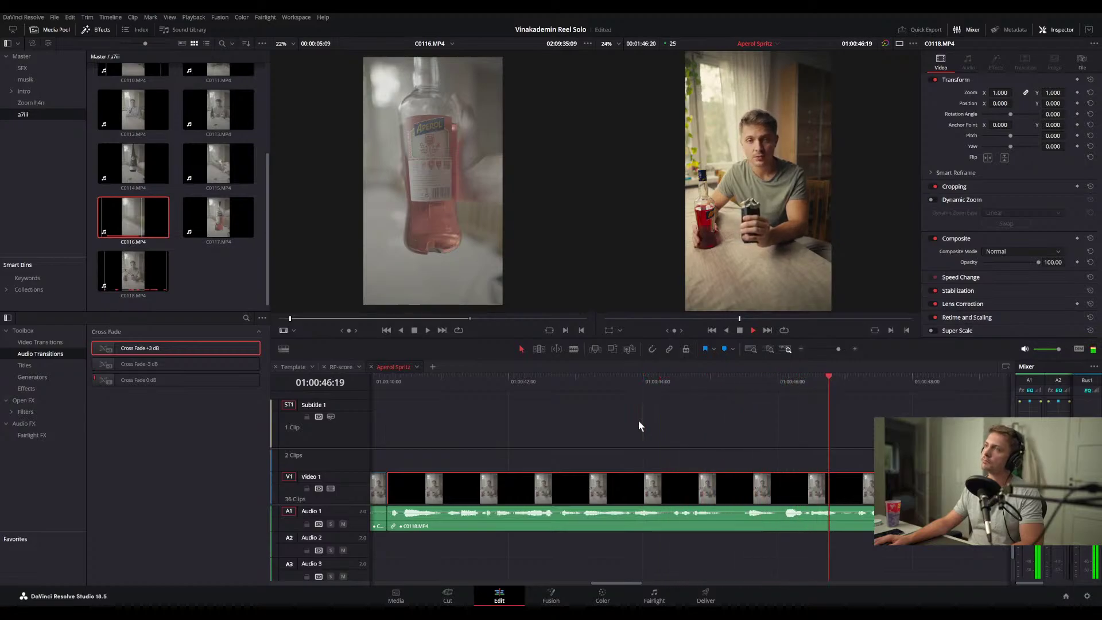
{"action": "scroll", "coordinate": [638, 425], "scroll_direction": "right", "scroll_amount": 3}
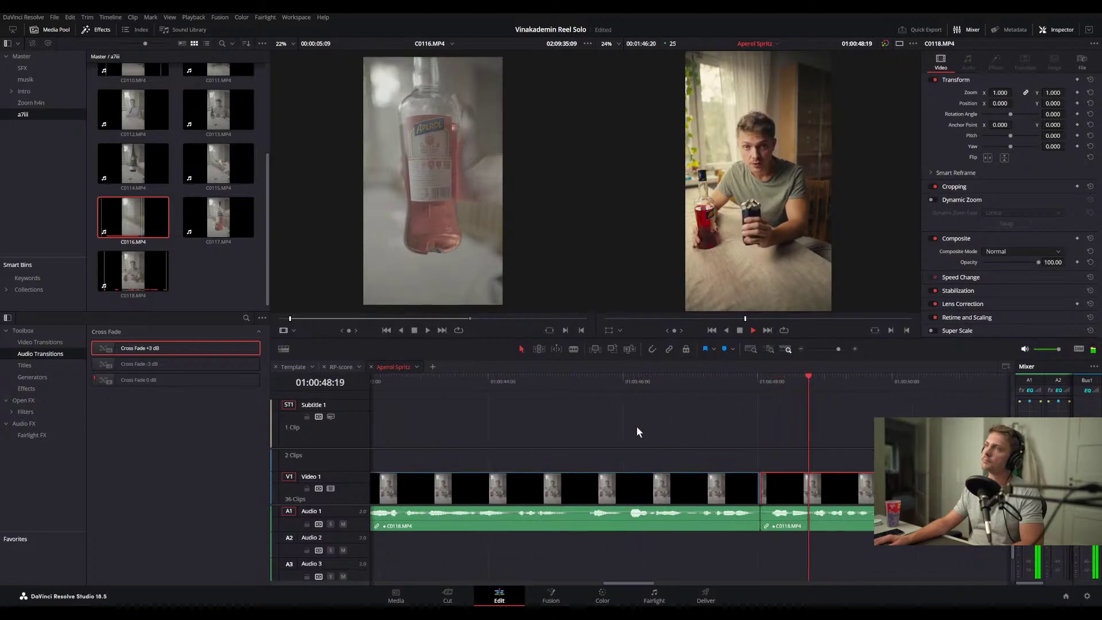
{"action": "scroll", "coordinate": [636, 426], "scroll_direction": "right", "scroll_amount": 2}
- Punch in on the talking clip starting at about 01:00:48:01 with zoom 1.6 and vertical position about -302
{"action": "left_click", "coordinate": [665, 382]}
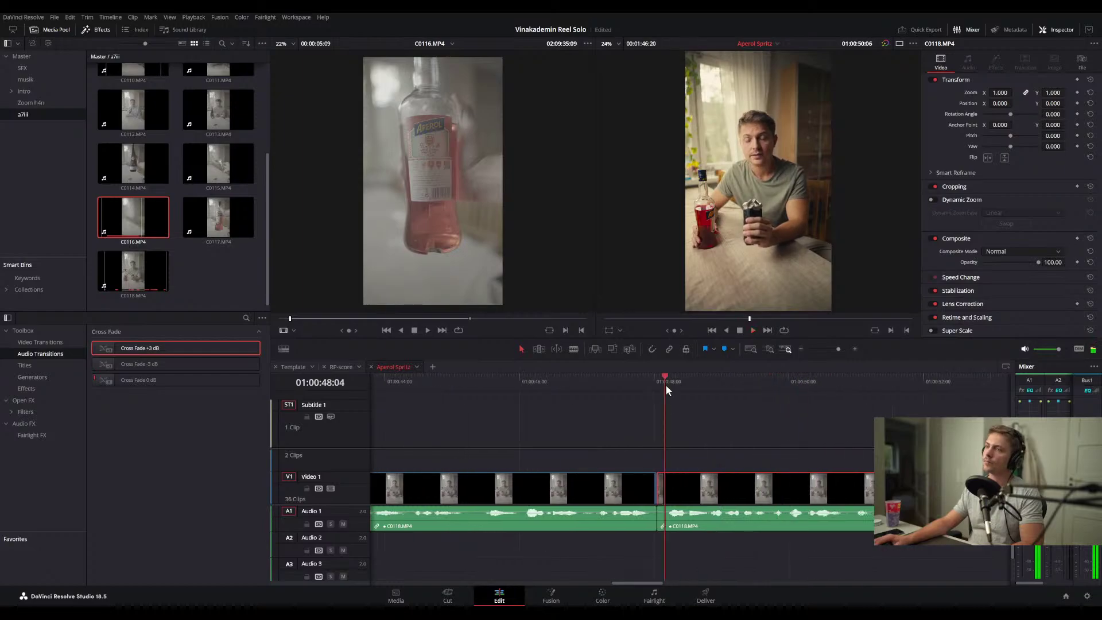
{"action": "left_click", "coordinate": [634, 379]}
{"action": "left_click", "coordinate": [627, 378]}
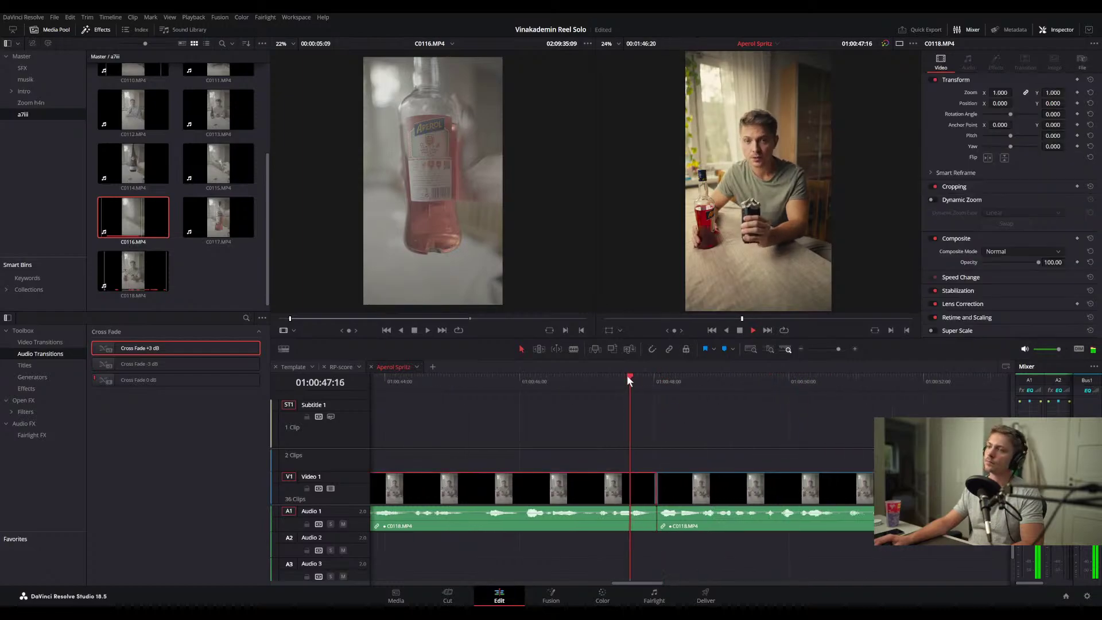
{"action": "scroll", "coordinate": [627, 374], "scroll_direction": "right", "scroll_amount": 2}
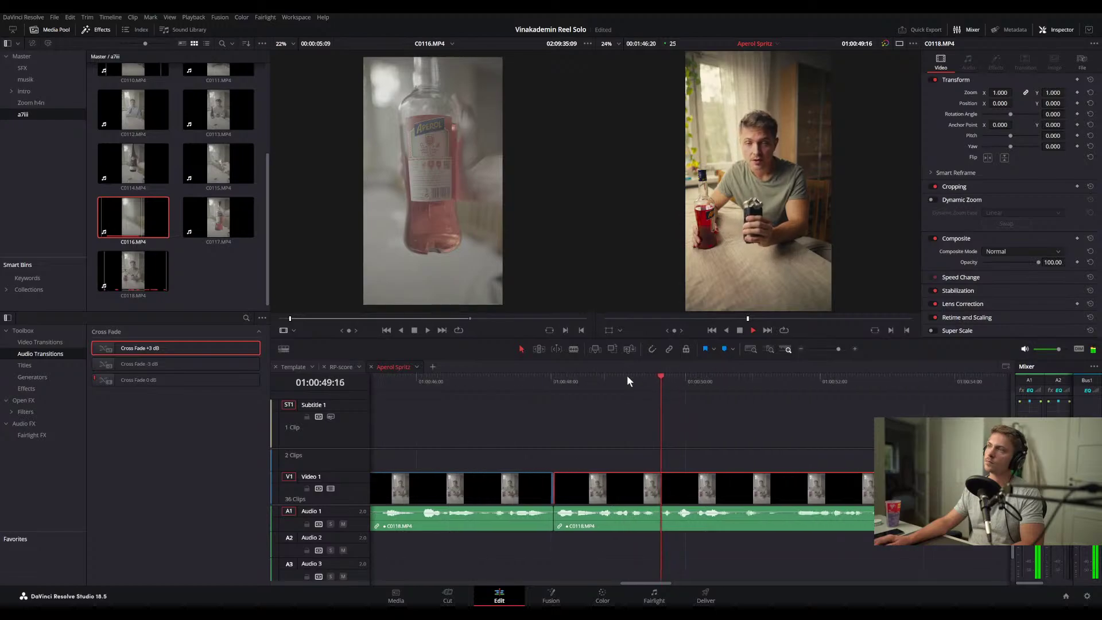
{"action": "left_click", "coordinate": [559, 378]}
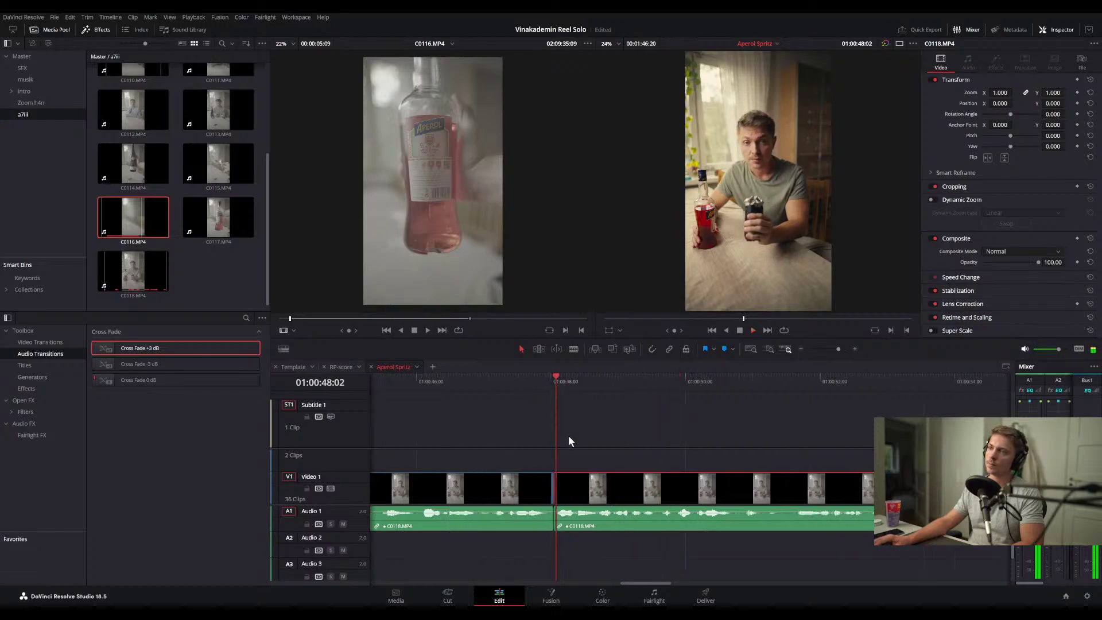
{"action": "type", "text": "1.6"}
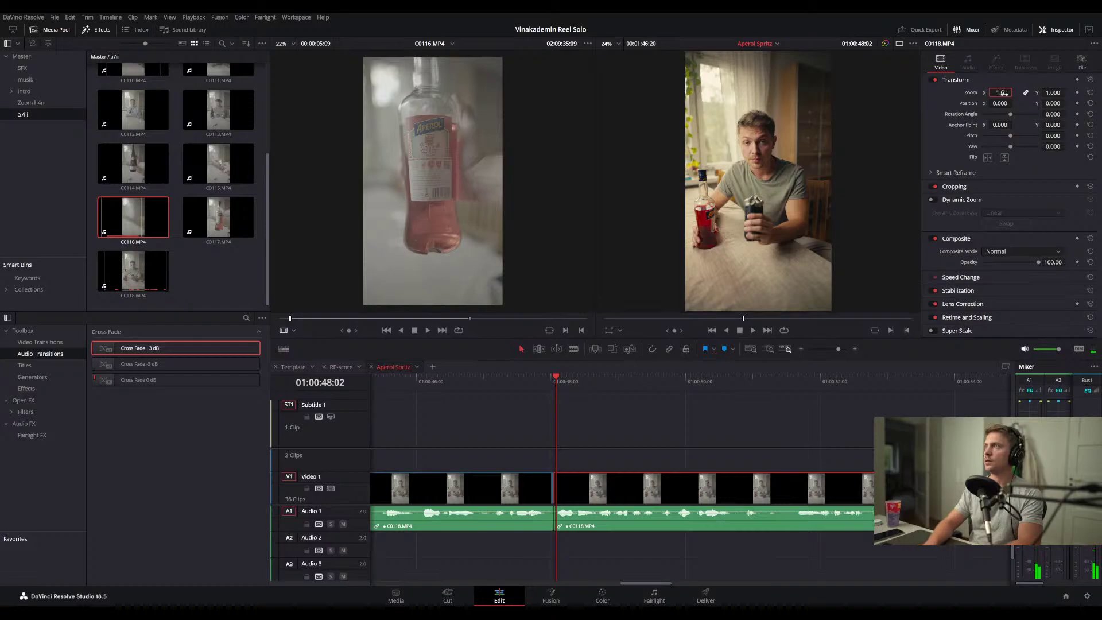
{"action": "key", "text": "Return"}
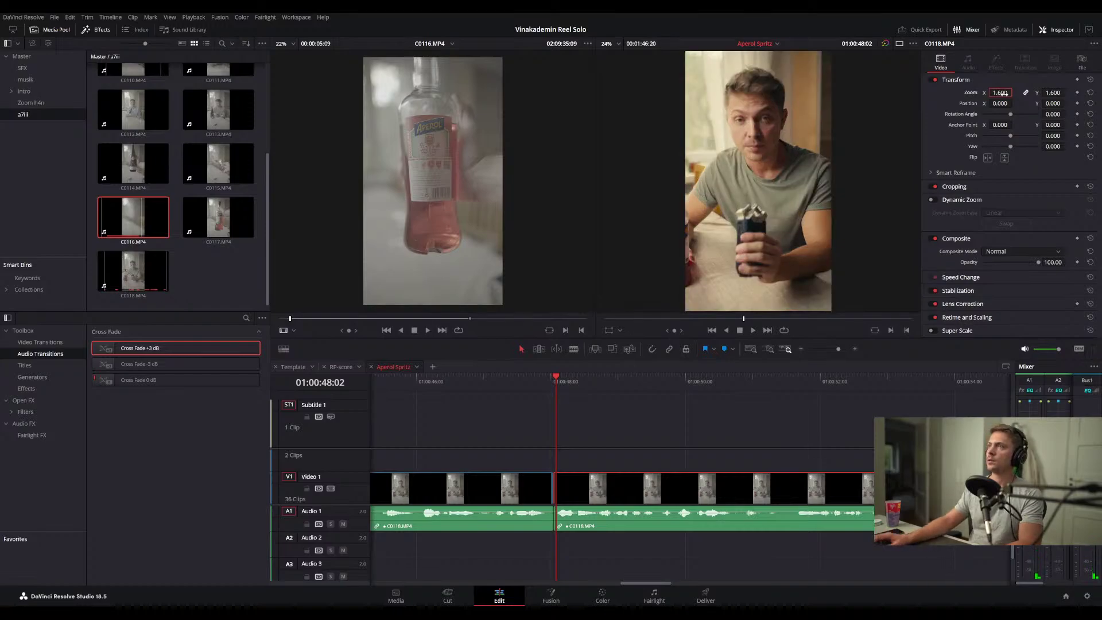
{"action": "left_click_drag", "start_coordinate": [1053, 105], "coordinate": [1046, 111]}
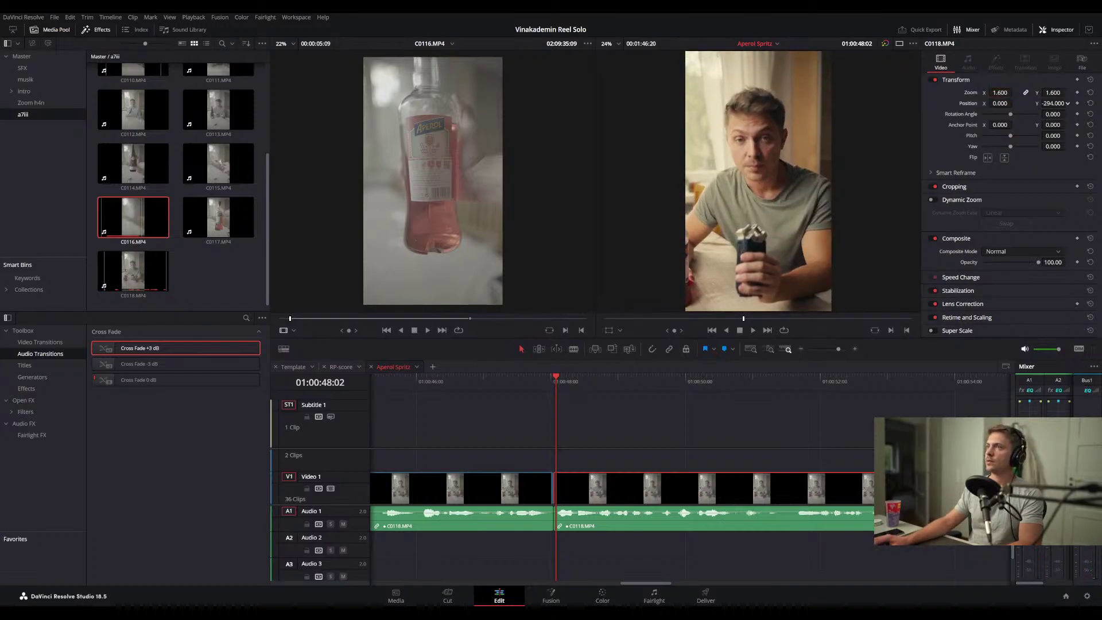
- Play the punched-in clip from just before its cut and split it at about 01:00:50:18
{"action": "left_click", "coordinate": [543, 376]}
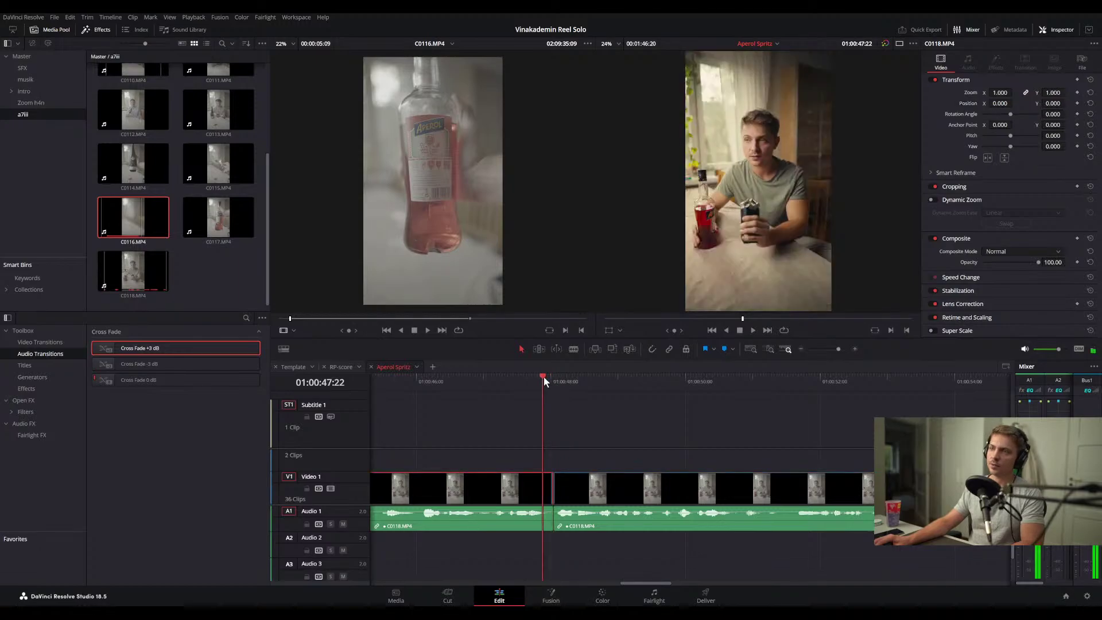
{"action": "key", "text": "space"}
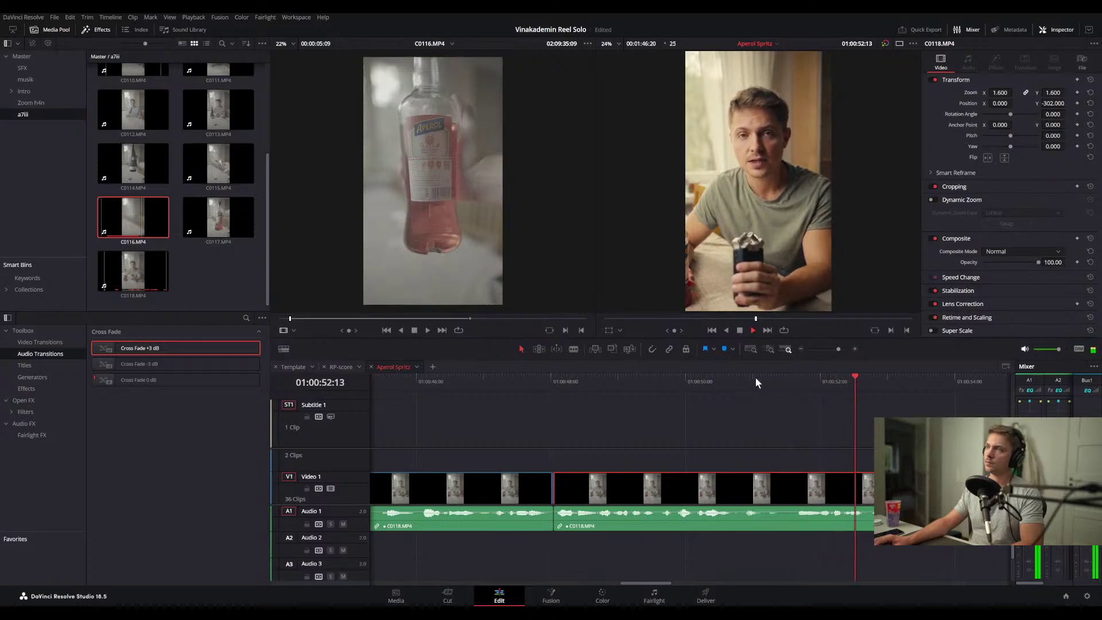
{"action": "left_click", "coordinate": [703, 379]}
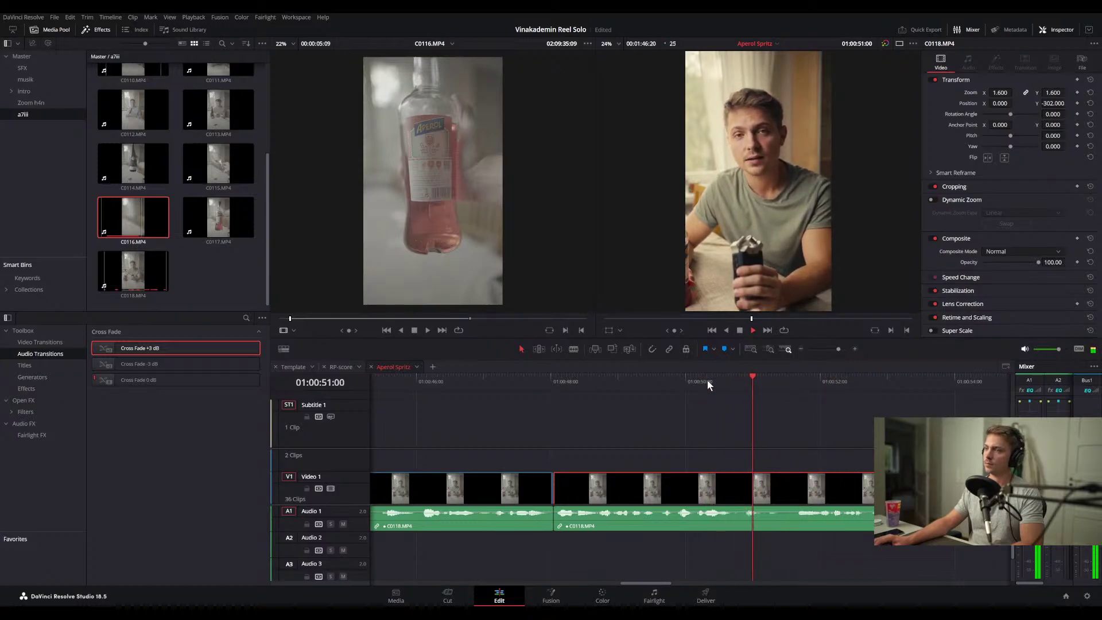
{"action": "left_click", "coordinate": [708, 378]}
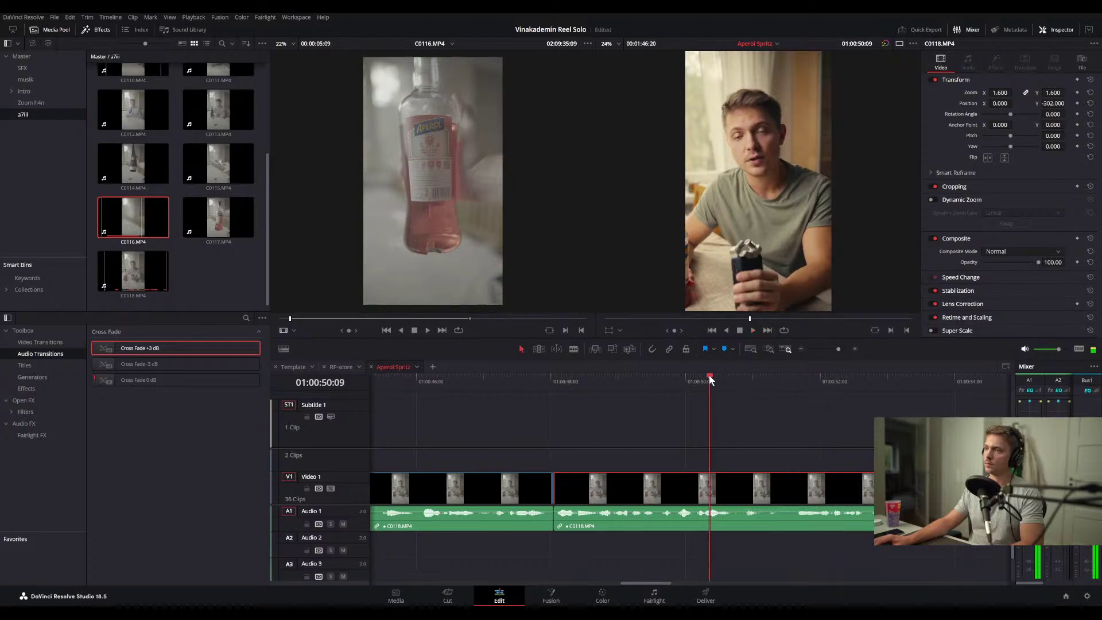
{"action": "key", "text": "ctrl+b"}
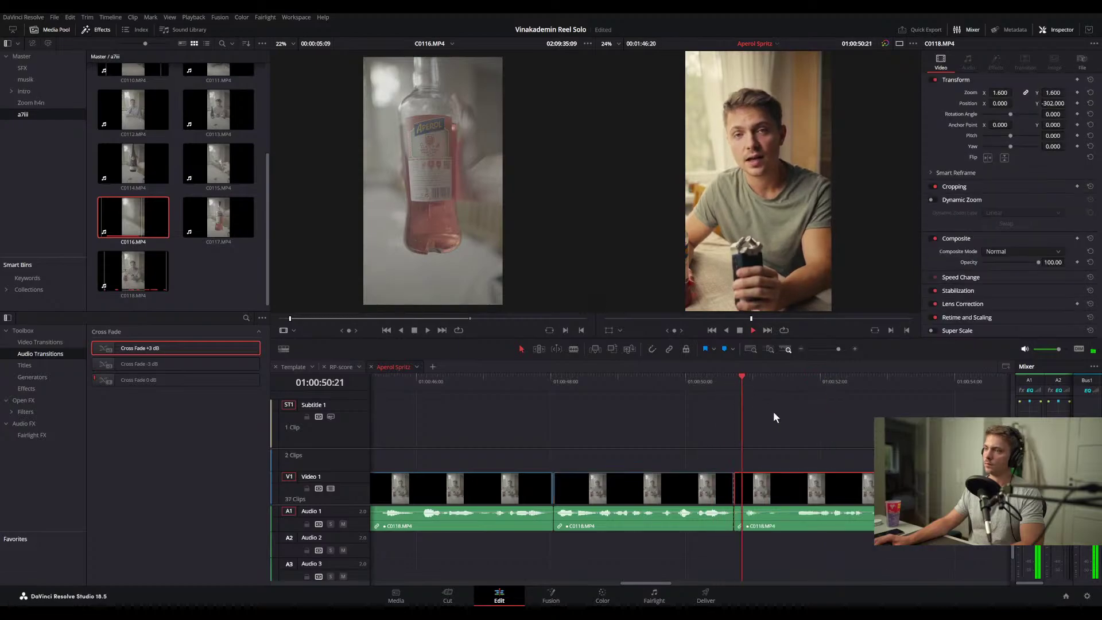
- Reset the position and zoom of the talking piece starting at about 01:00:50:18 to their defaults
{"action": "key", "text": "space"}
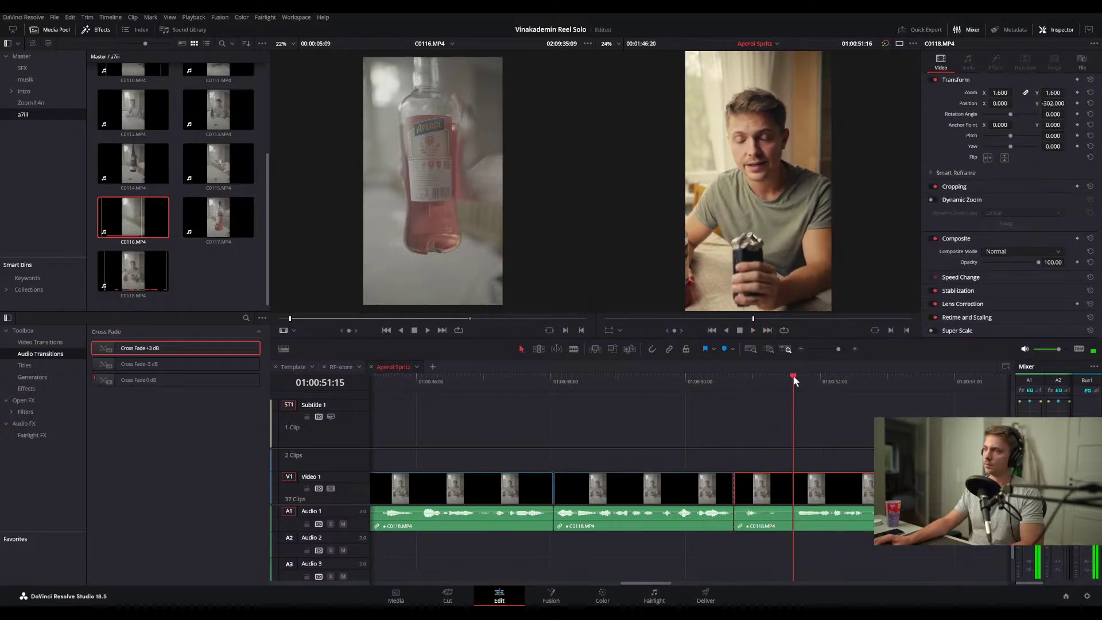
{"action": "left_click", "coordinate": [817, 409]}
{"action": "key", "text": "Up"}
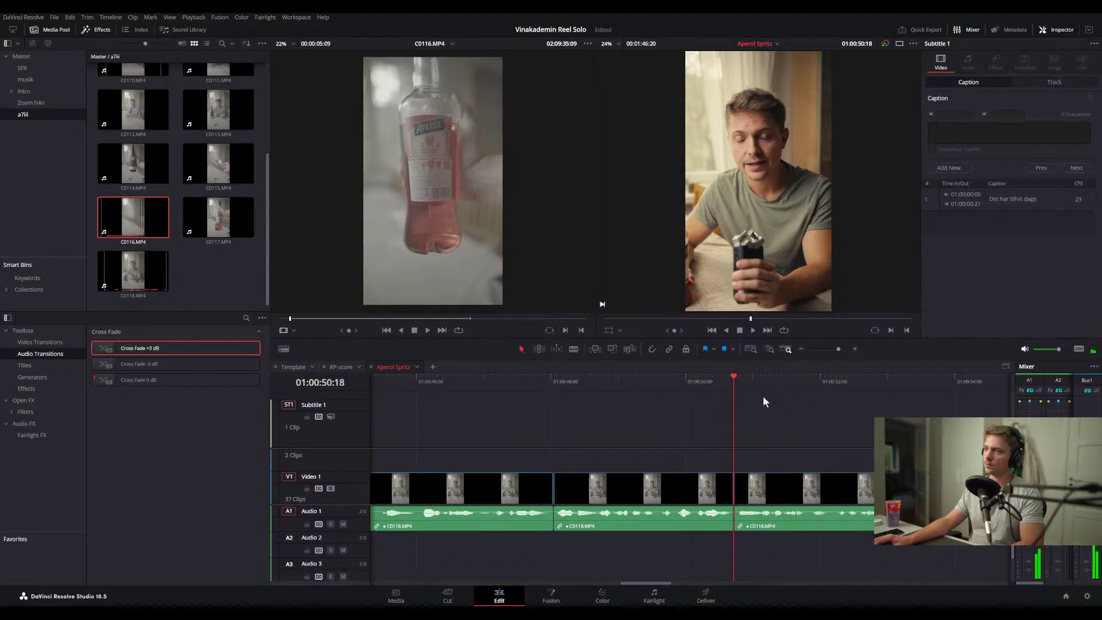
{"action": "left_click", "coordinate": [755, 494]}
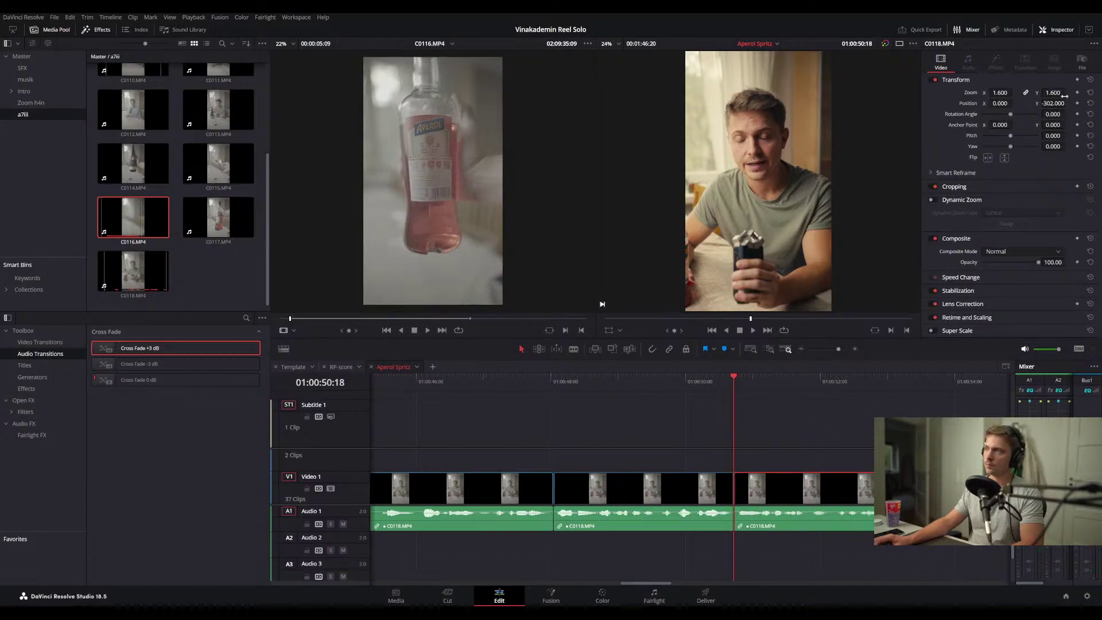
{"action": "left_click", "coordinate": [1090, 104]}
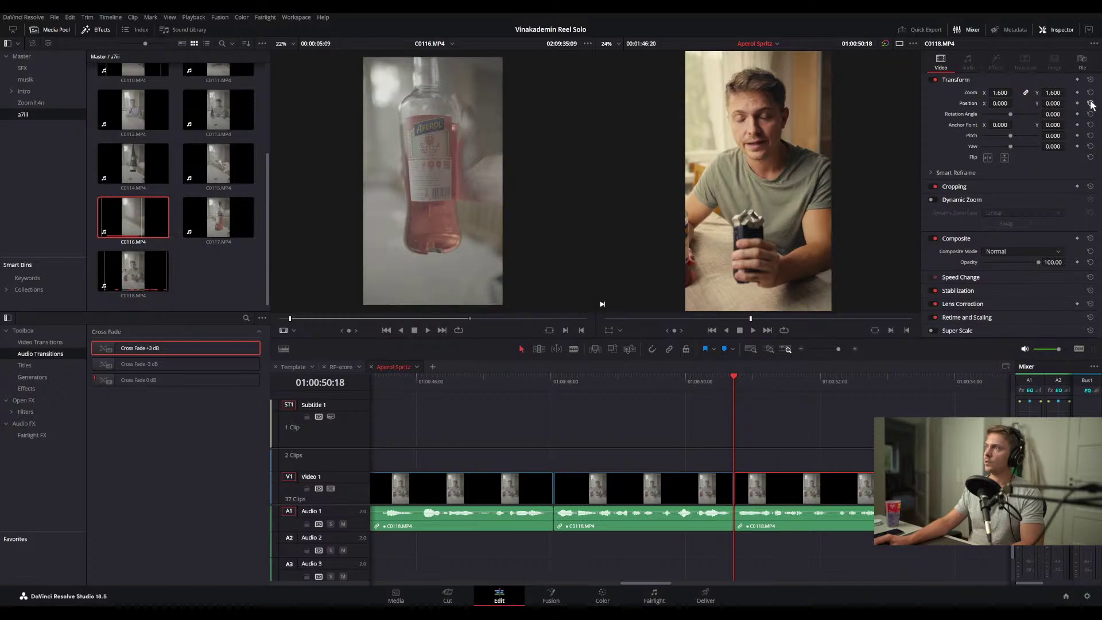
{"action": "left_click", "coordinate": [1089, 93]}
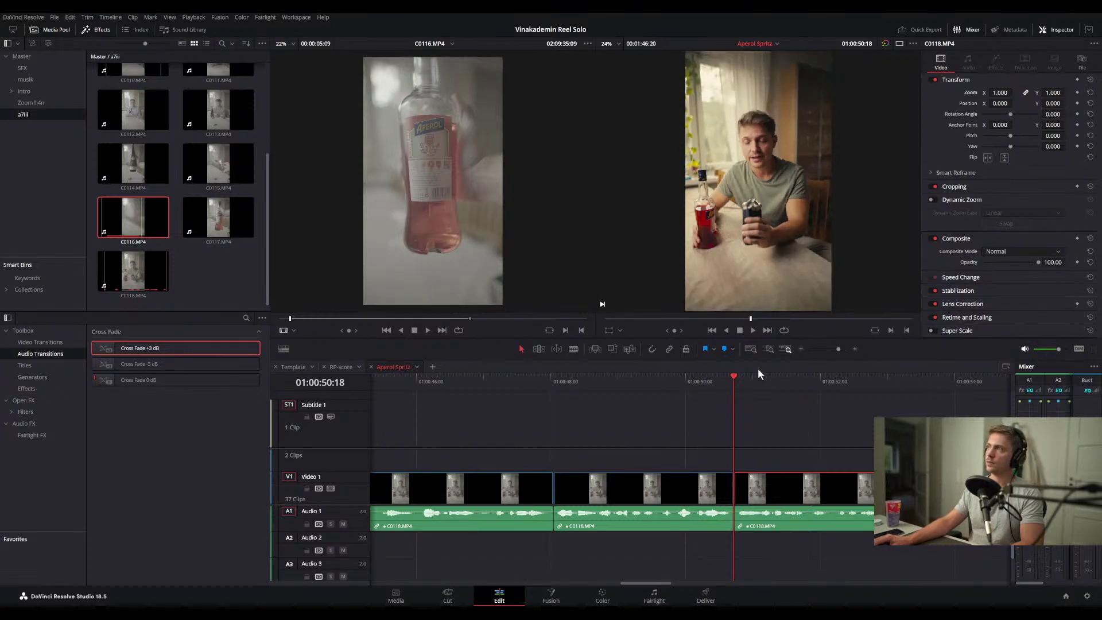
- Play the wide talking clip and isolate a short piece by splitting it at about 01:00:53:21 and 01:00:54:05
{"action": "left_click_drag", "start_coordinate": [733, 382], "coordinate": [622, 378]}
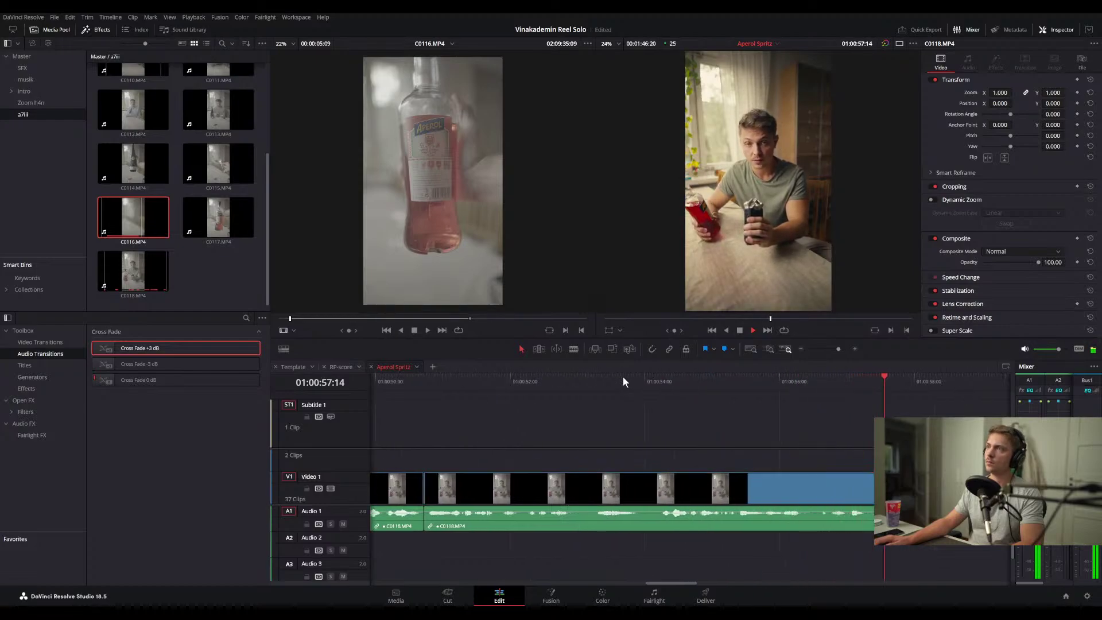
{"action": "left_click", "coordinate": [642, 380]}
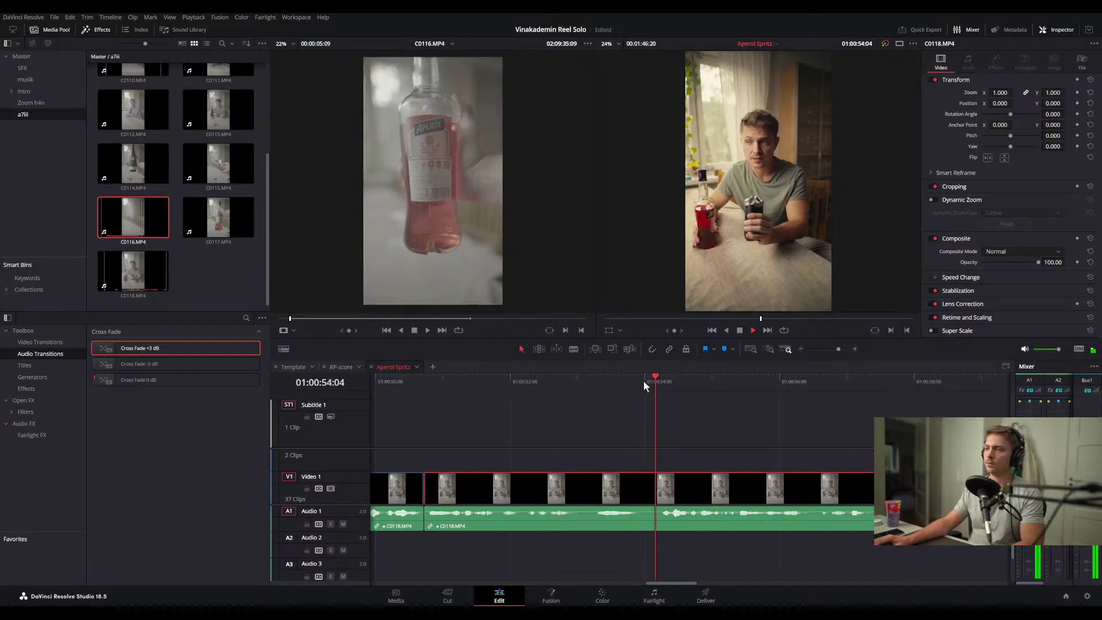
{"action": "left_click_drag", "start_coordinate": [656, 387], "coordinate": [606, 388]}
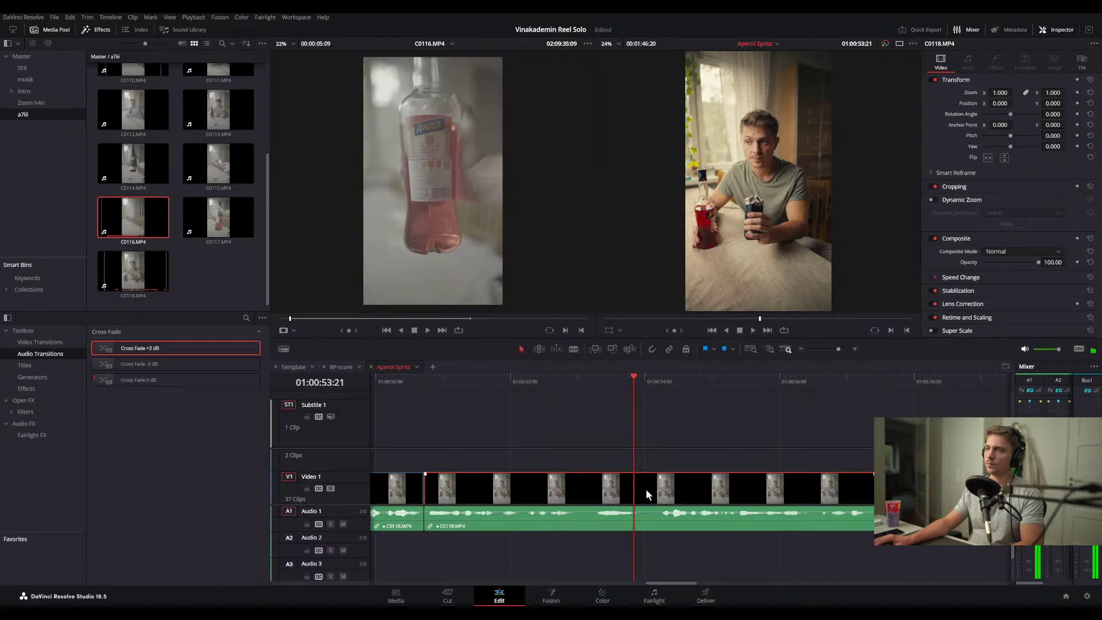
{"action": "key", "text": "ctrl+b"}
{"action": "left_click_drag", "start_coordinate": [654, 388], "coordinate": [659, 380]}
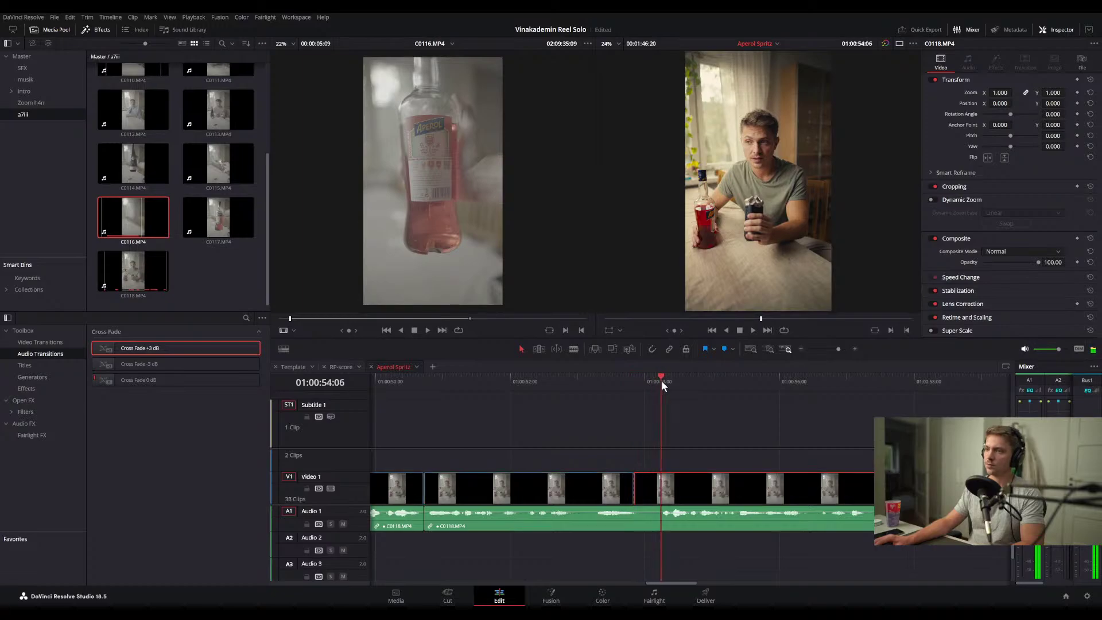
{"action": "left_click", "coordinate": [671, 491]}
{"action": "key", "text": "space"}
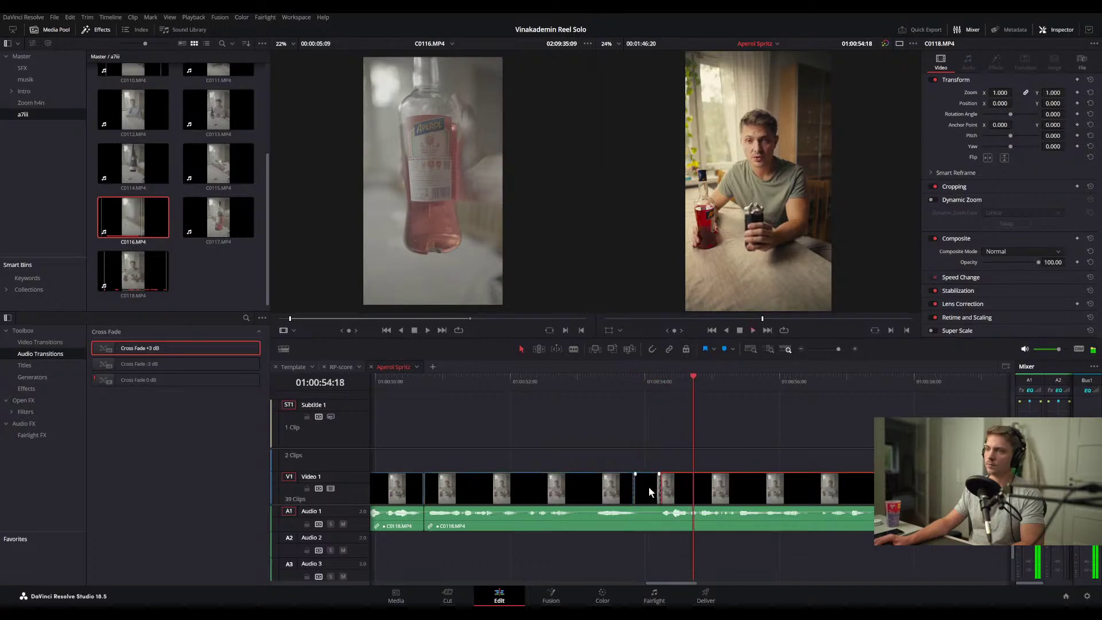
- Apply Dynamic Zoom with Ease In and Out to the short piece and set the following piece's zoom to 1.25
{"action": "left_click", "coordinate": [931, 199]}
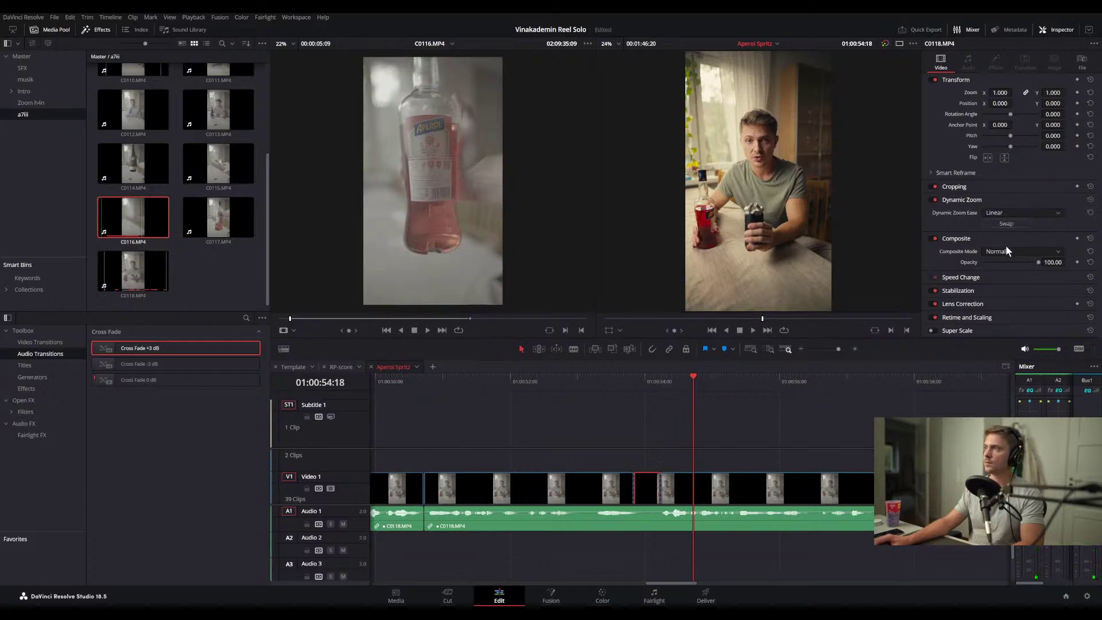
{"action": "left_click", "coordinate": [1022, 212]}
{"action": "left_click", "coordinate": [969, 246]}
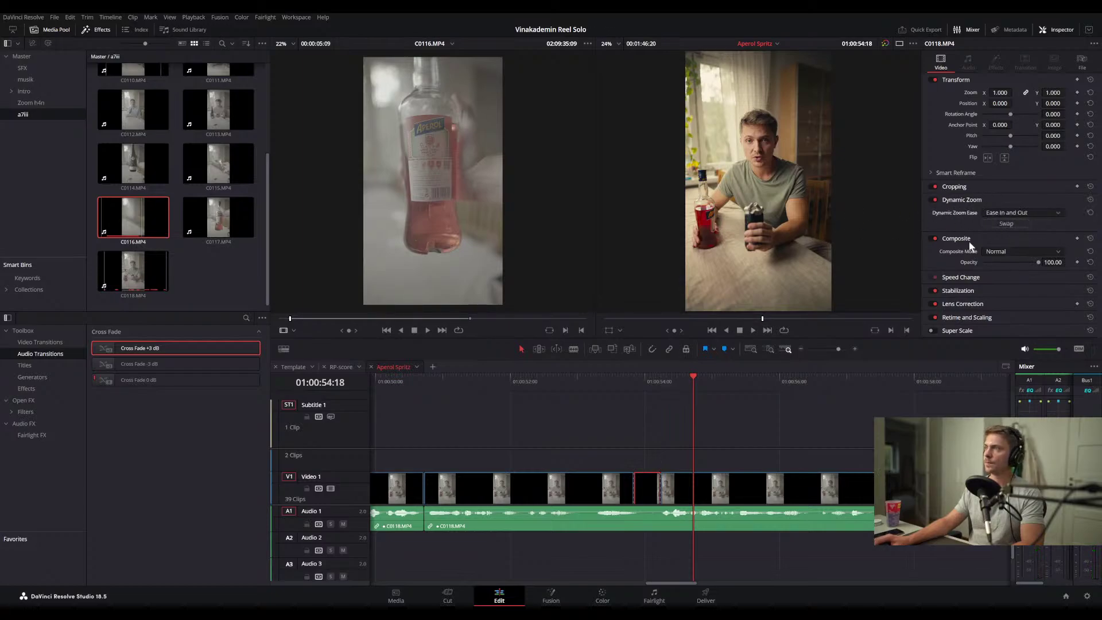
{"action": "left_click", "coordinate": [690, 479]}
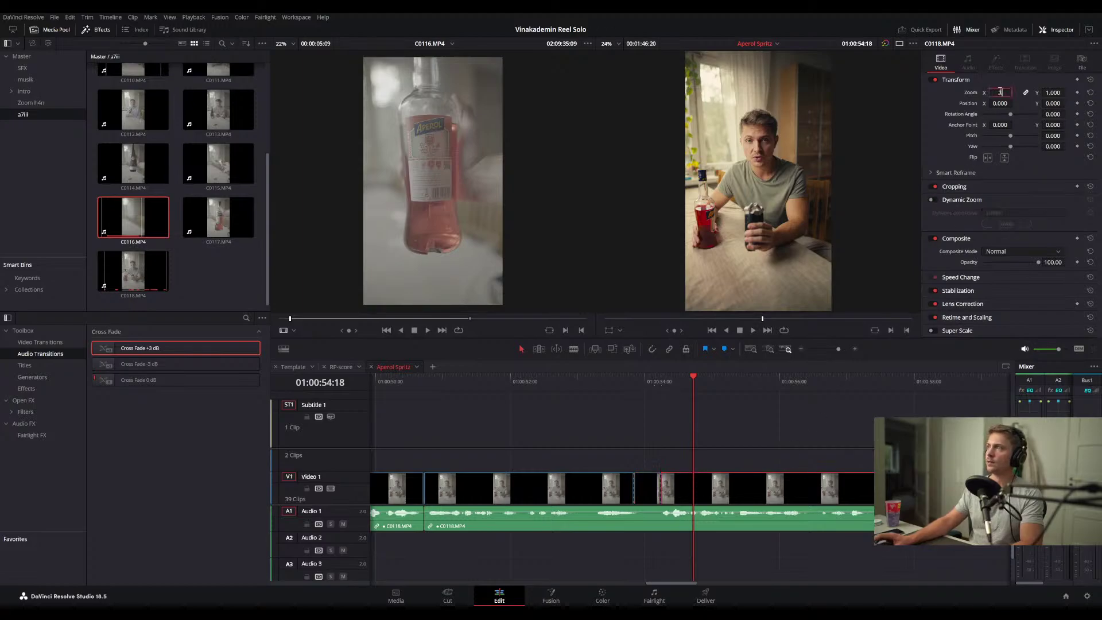
{"action": "type", "text": "1.25"}
{"action": "key", "text": "Return"}
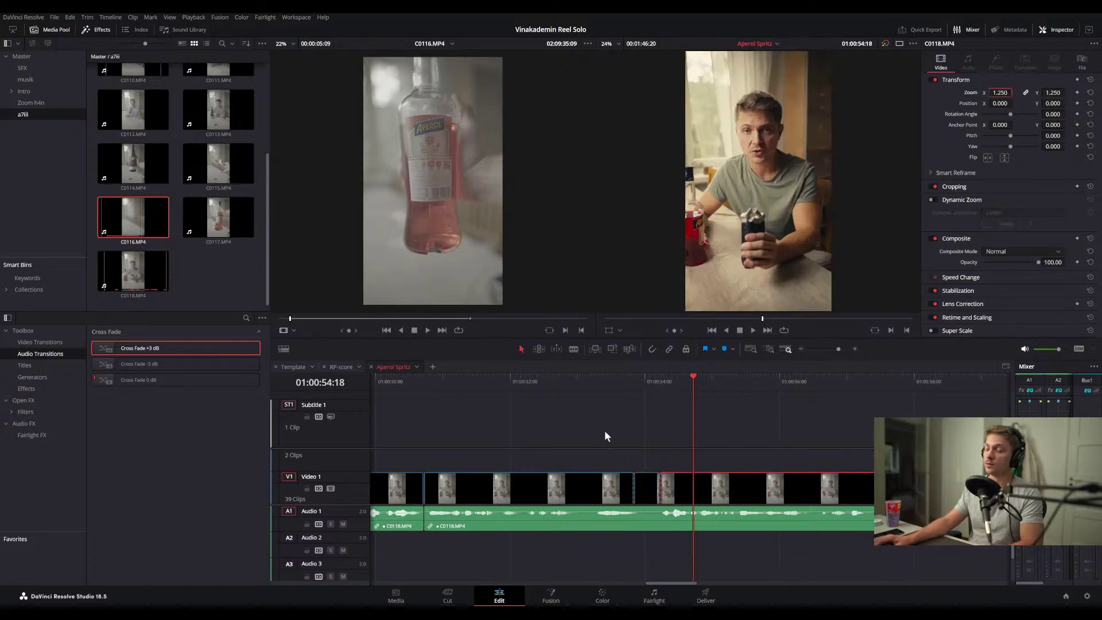
- Play across the dynamic zoom and set the next talking clip's zoom, after about 01:00:57, to 1.25, checking the playback
{"action": "left_click_drag", "start_coordinate": [634, 381], "coordinate": [561, 381]}
{"action": "key", "text": "space"}
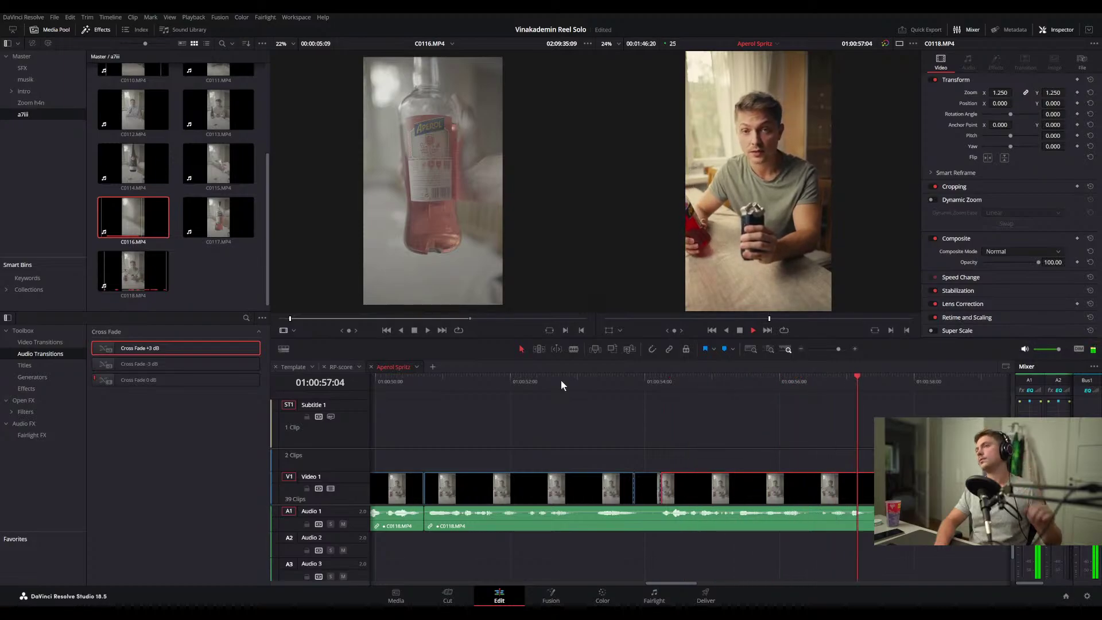
{"action": "key", "text": "space"}
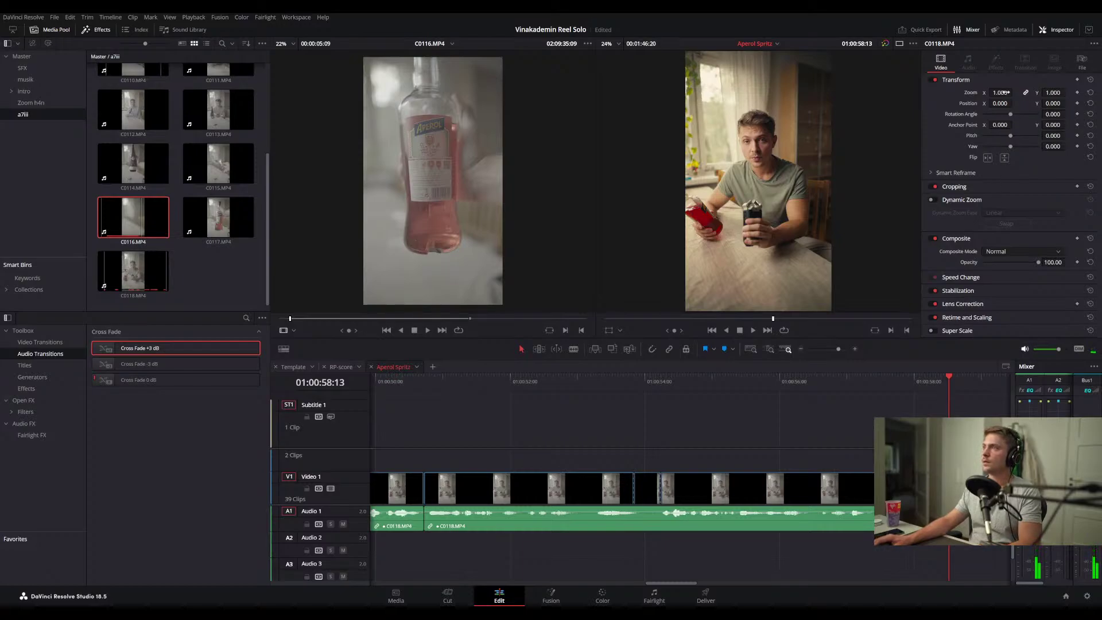
{"action": "type", "text": "1"}
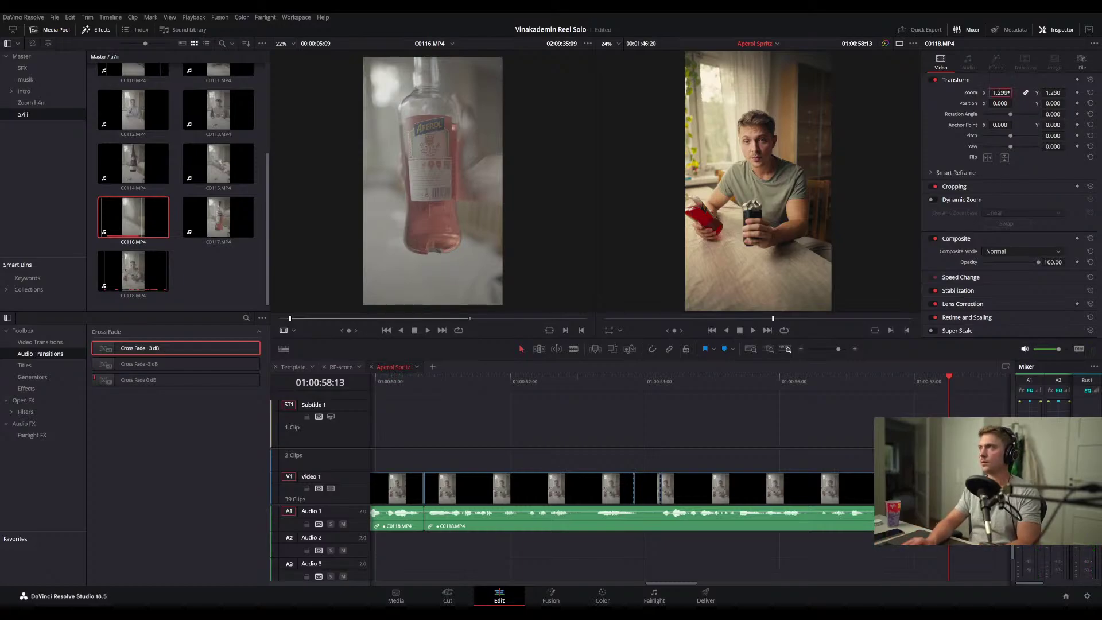
{"action": "type", "text": ".25"}
{"action": "left_click", "coordinate": [804, 381]}
{"action": "key", "text": "space"}
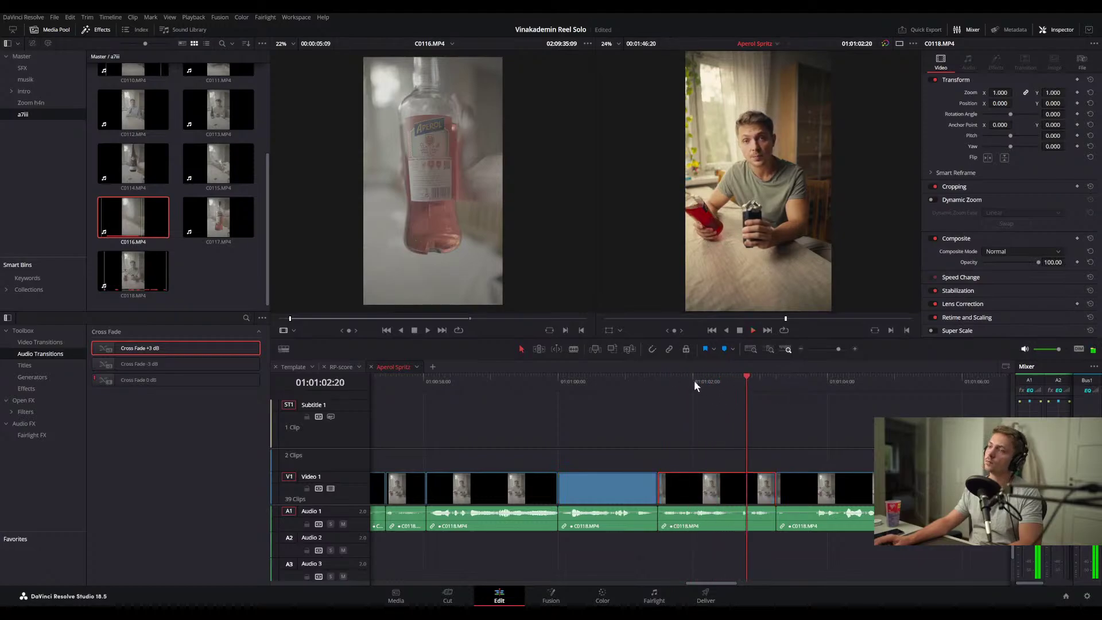
- Ripple-trim the talking clip starting at about 01:01:01:12 by about 6 frames at its start and play across the cut
{"action": "left_click", "coordinate": [657, 374]}
{"action": "left_click", "coordinate": [671, 376]}
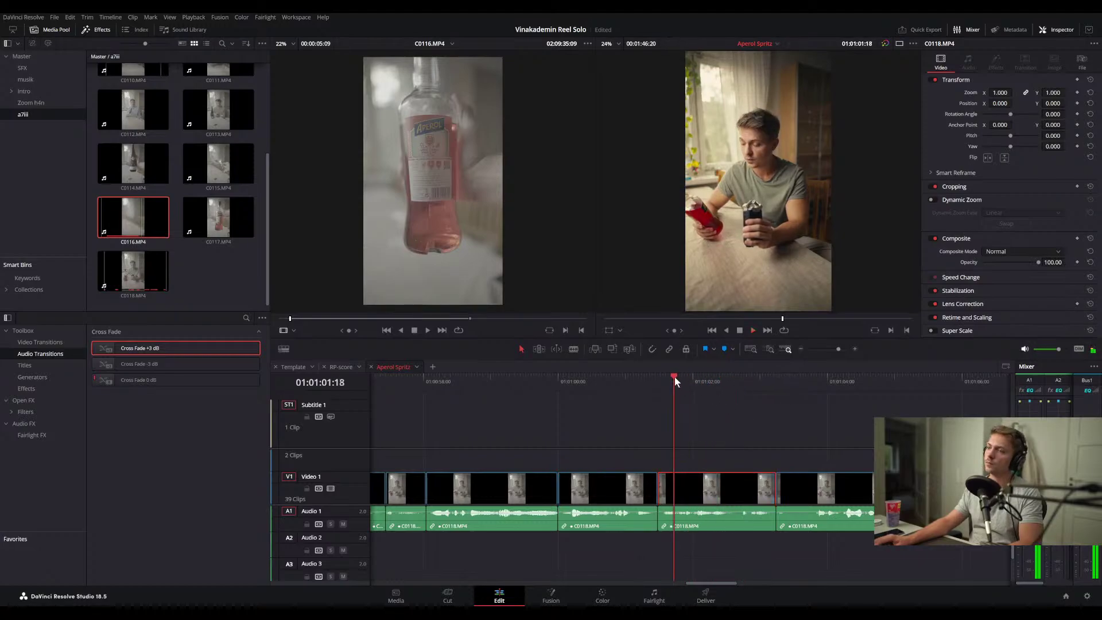
{"action": "left_click", "coordinate": [675, 377]}
{"action": "key", "text": "ctrl+shift+["}
{"action": "left_click", "coordinate": [638, 379]}
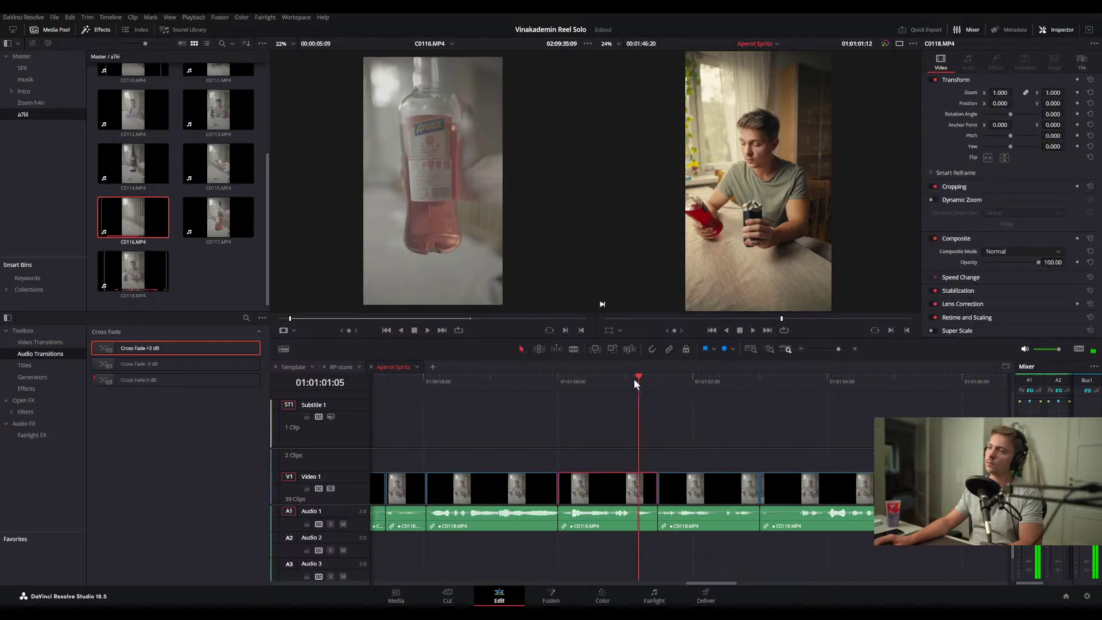
{"action": "left_click", "coordinate": [618, 377]}
{"action": "key", "text": "space"}
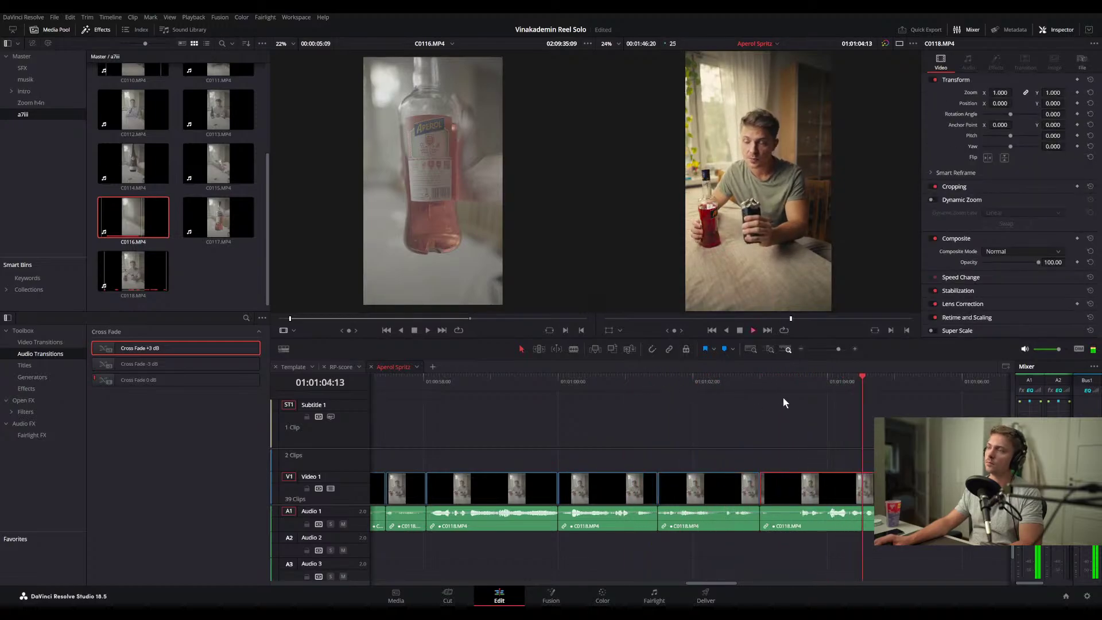
- Ripple-trim a few frames off the start of the long talking clip at about 01:01:03:00 and replay the cut
{"action": "left_click", "coordinate": [769, 376]}
{"action": "left_click", "coordinate": [797, 411]}
{"action": "left_click", "coordinate": [715, 377]}
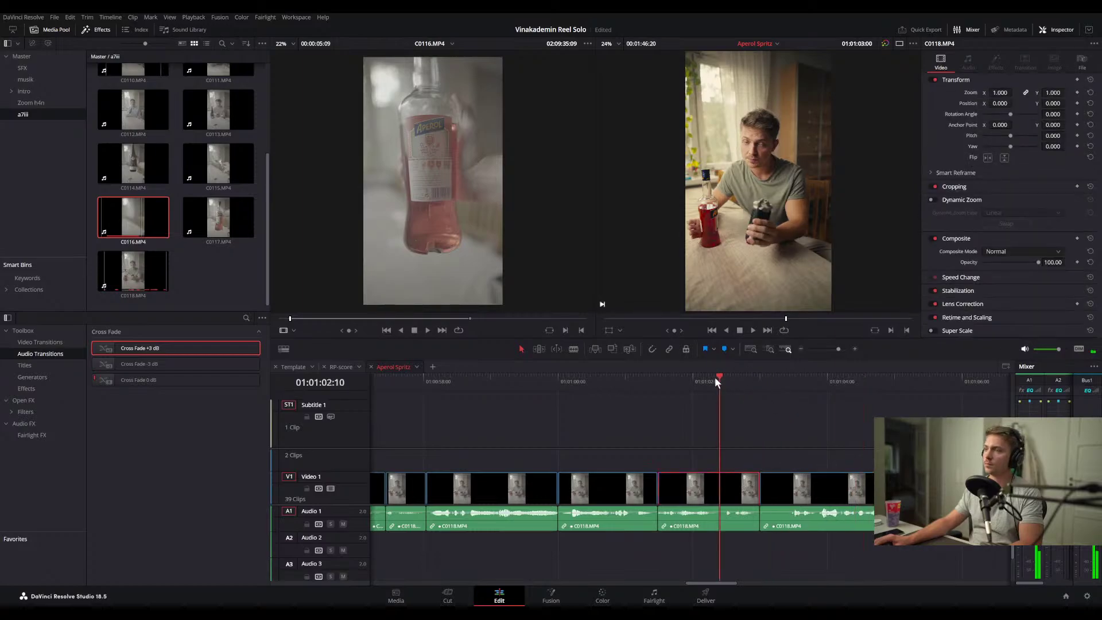
{"action": "key", "text": "space"}
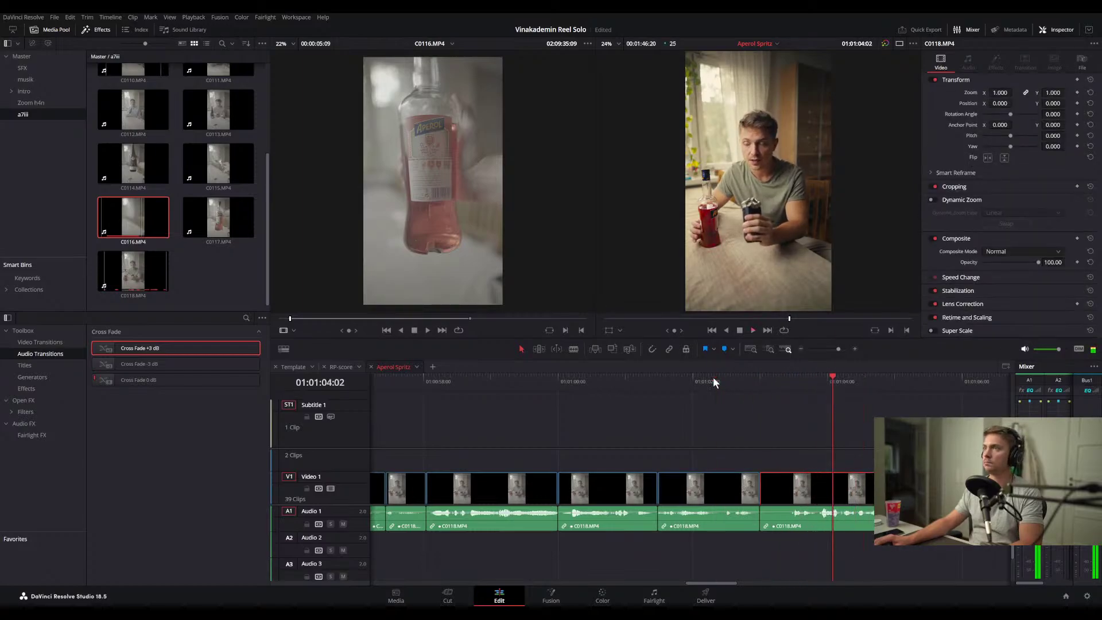
- Play through the long talking clip starting at about 01:01:03:00 and split it at about 01:01:08
{"action": "scroll", "coordinate": [704, 412], "scroll_direction": "down", "scroll_amount": 4}
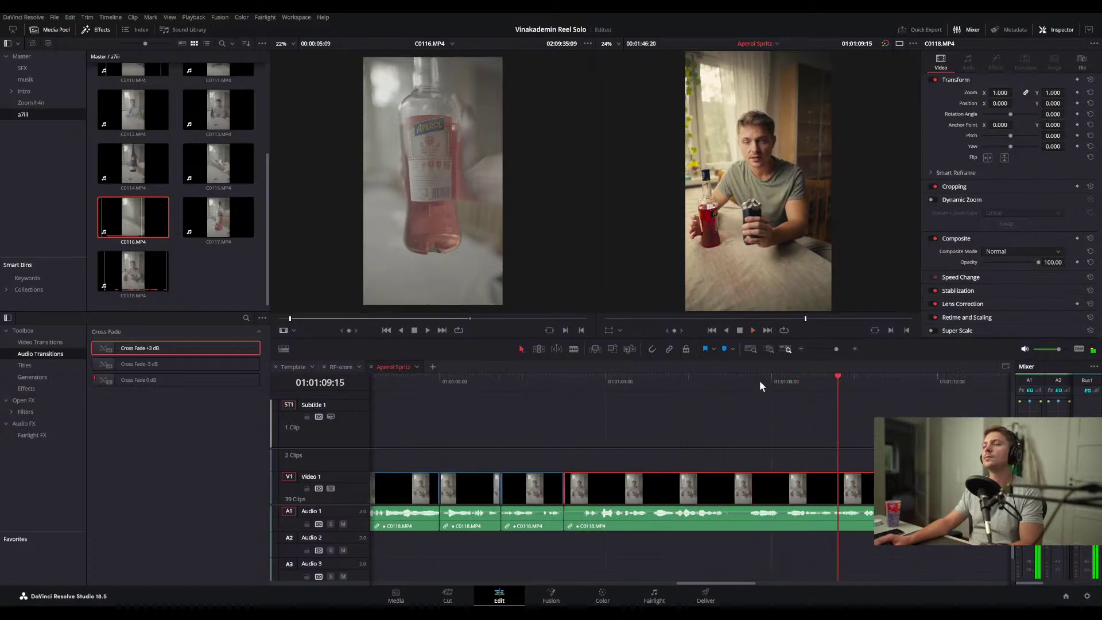
{"action": "left_click_drag", "start_coordinate": [759, 379], "coordinate": [782, 378]}
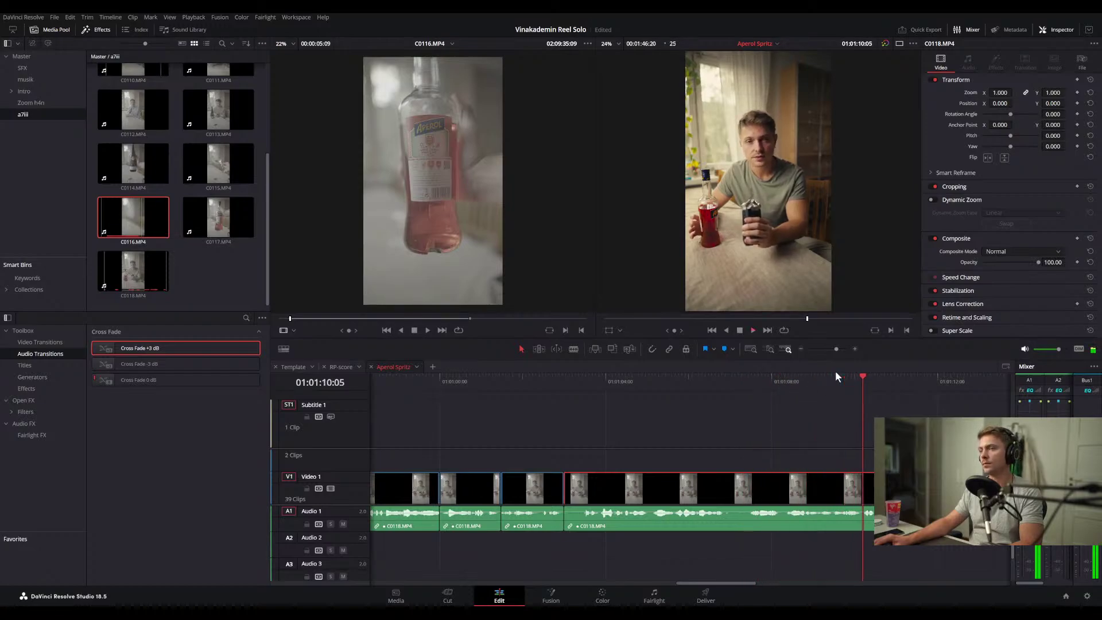
{"action": "scroll", "coordinate": [757, 397], "scroll_direction": "right", "scroll_amount": 1}
{"action": "scroll", "coordinate": [758, 397], "scroll_direction": "down", "scroll_amount": 2}
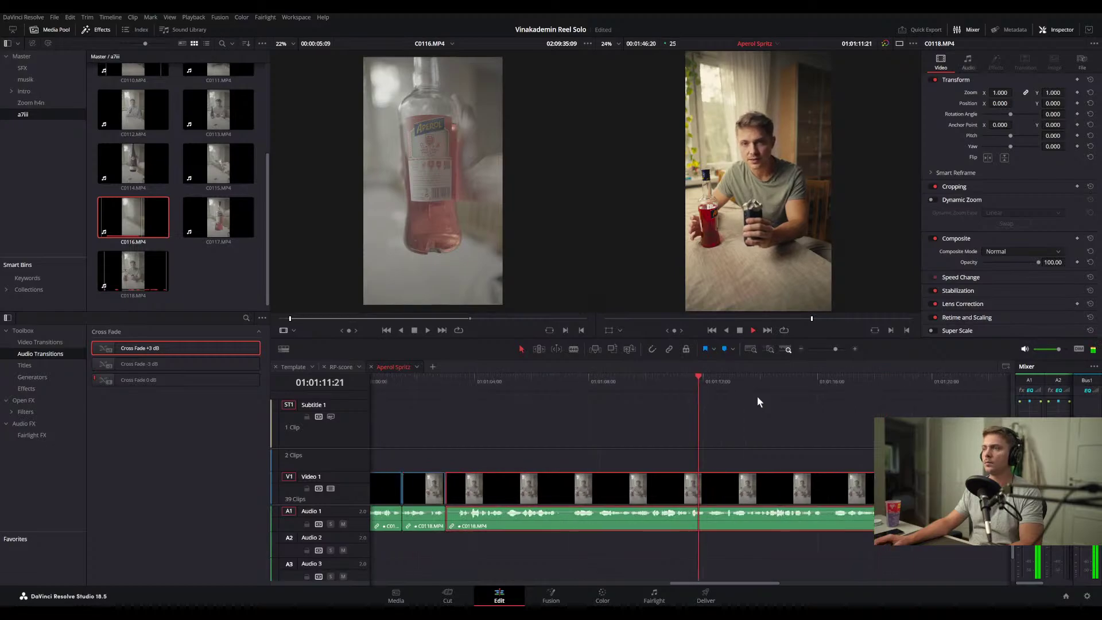
{"action": "scroll", "coordinate": [756, 396], "scroll_direction": "down", "scroll_amount": 1}
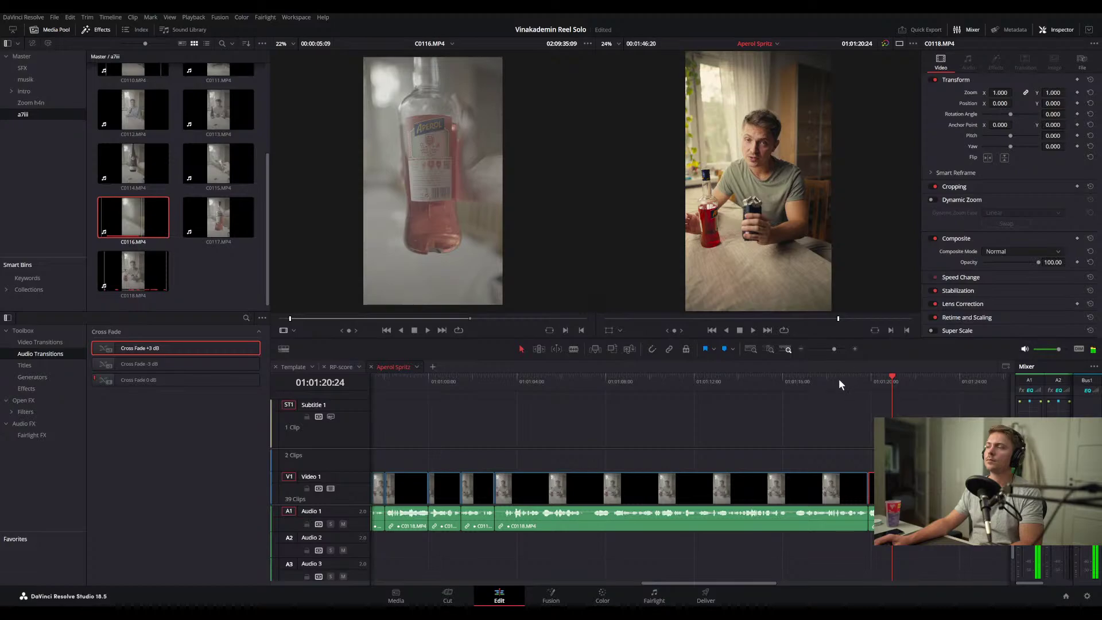
{"action": "left_click_drag", "start_coordinate": [839, 377], "coordinate": [491, 395]}
{"action": "key", "text": "space"}
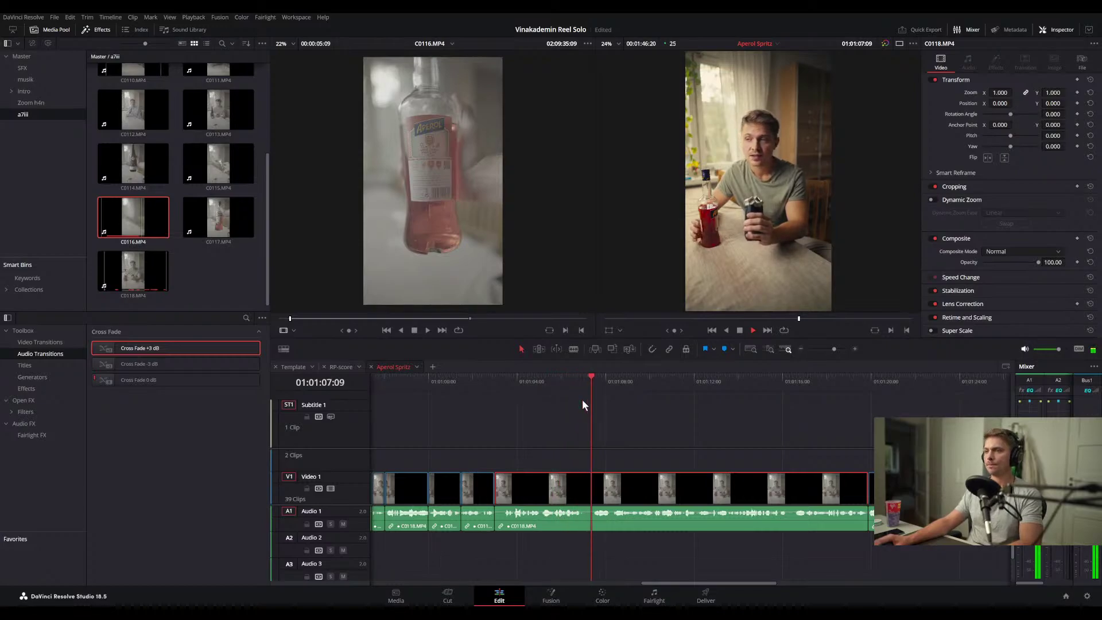
{"action": "key", "text": "ctrl+b"}
- Apply Dynamic Zoom with Ease Out to the long piece after the split and play it from just before the cut
{"action": "left_click", "coordinate": [622, 485]}
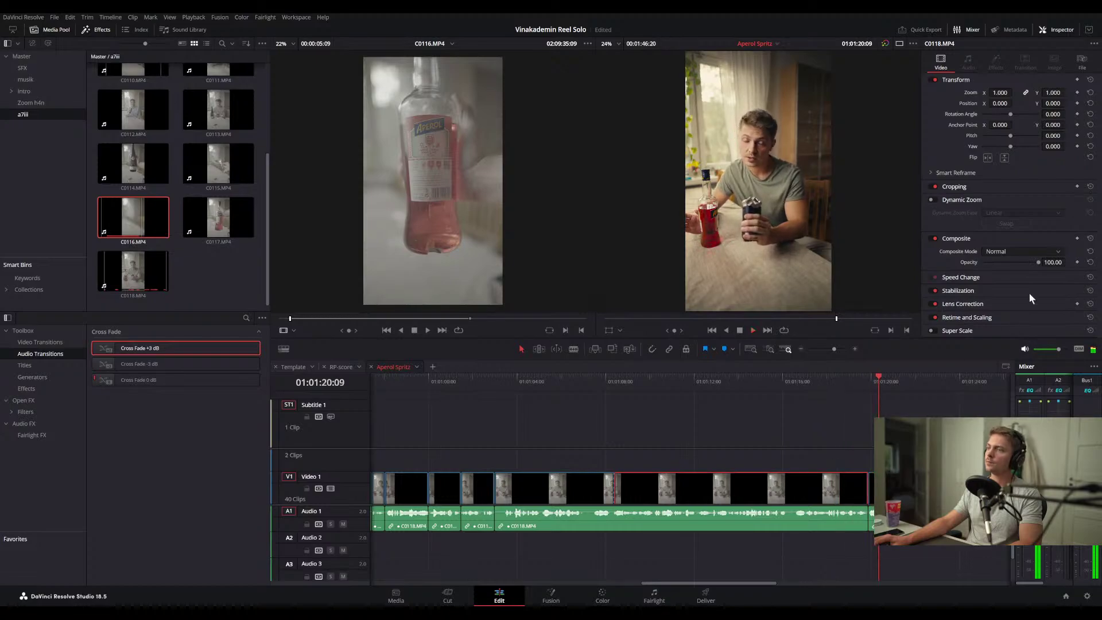
{"action": "left_click", "coordinate": [933, 199]}
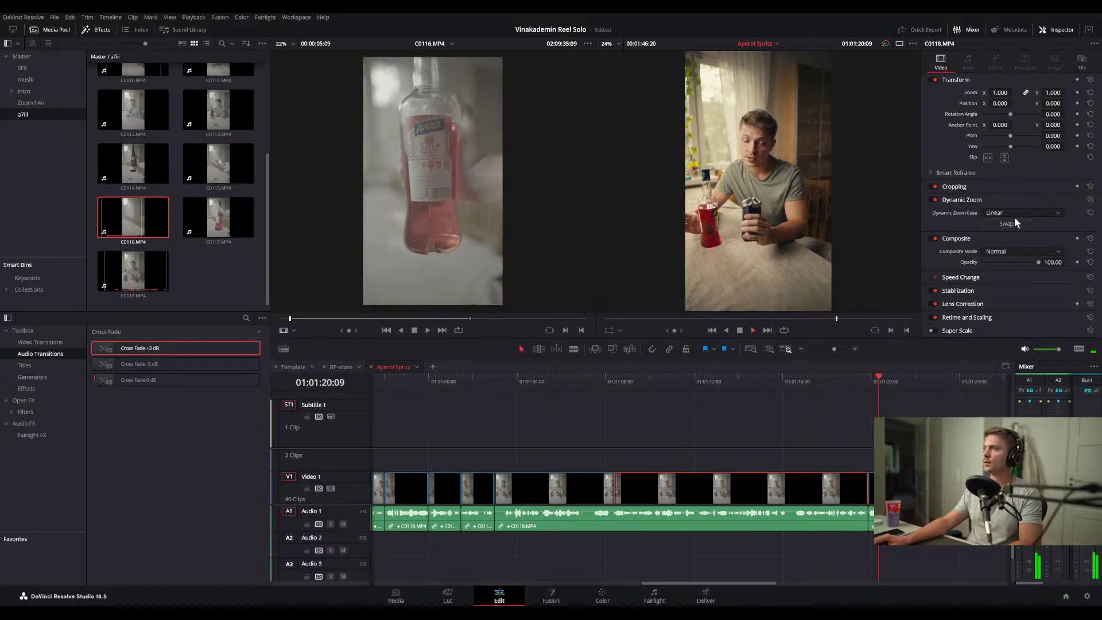
{"action": "left_click", "coordinate": [1019, 231]}
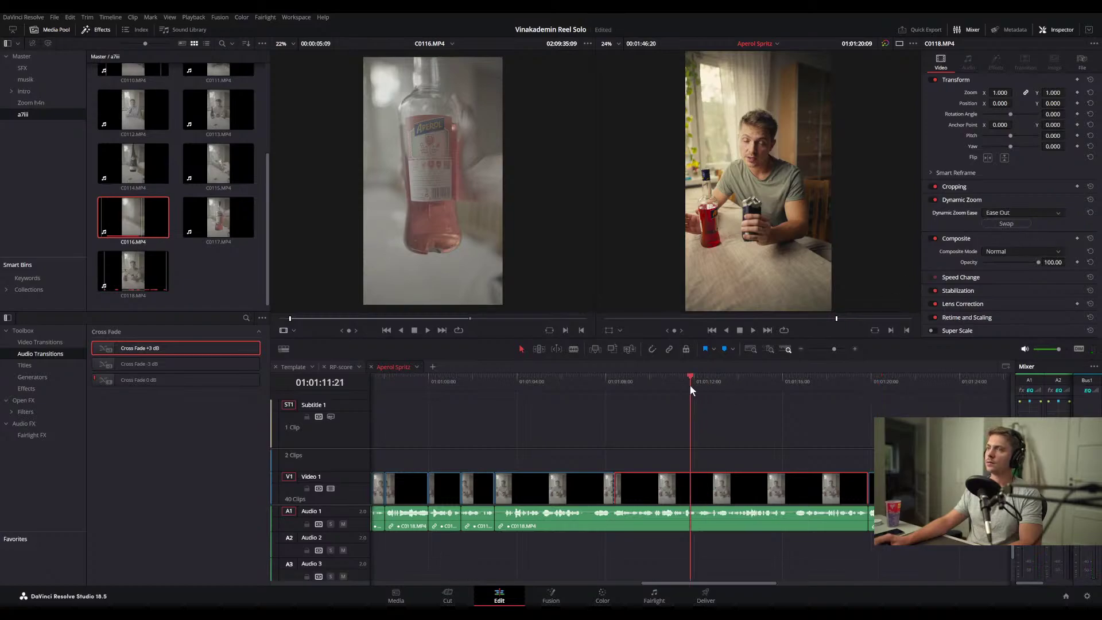
{"action": "left_click_drag", "start_coordinate": [689, 384], "coordinate": [597, 384]}
{"action": "key", "text": "space"}
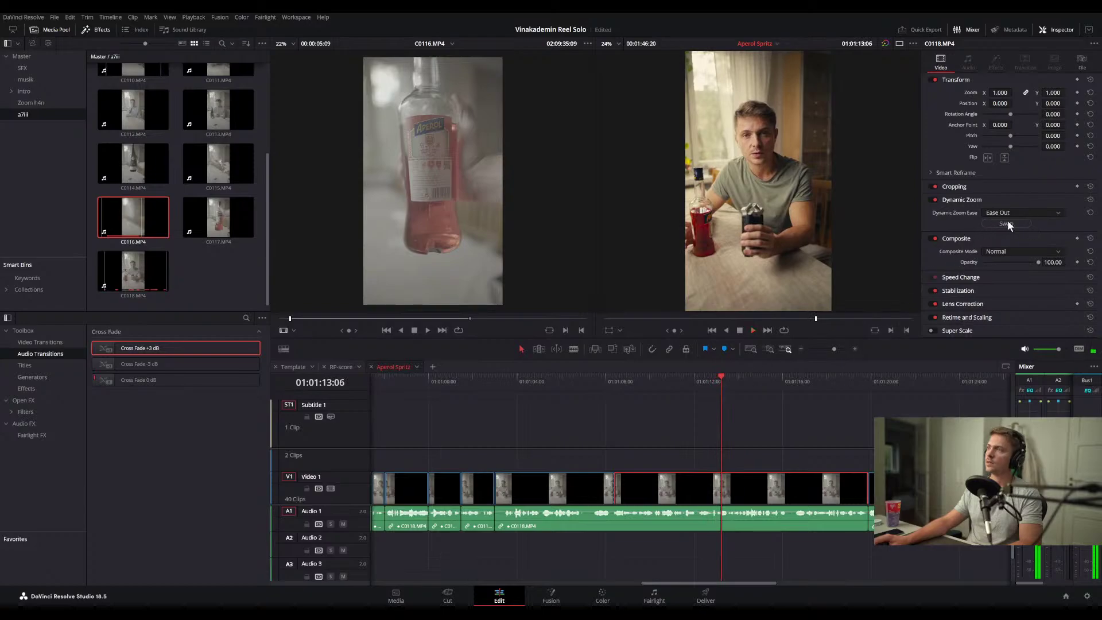
- Replay the dynamic zoom from just before its cut and continue through the following talking clips to about 01:01:29:14
{"action": "left_click_drag", "start_coordinate": [627, 389], "coordinate": [591, 384]}
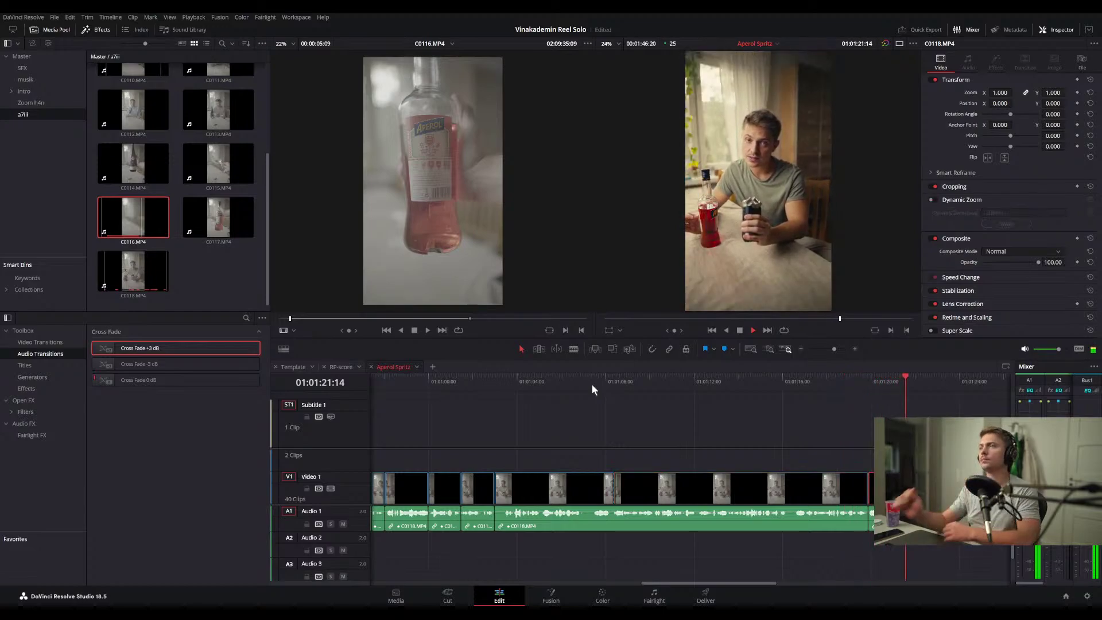
{"action": "scroll", "coordinate": [696, 405], "scroll_direction": "left", "scroll_amount": 1}
{"action": "scroll", "coordinate": [695, 405], "scroll_direction": "right", "scroll_amount": 5}
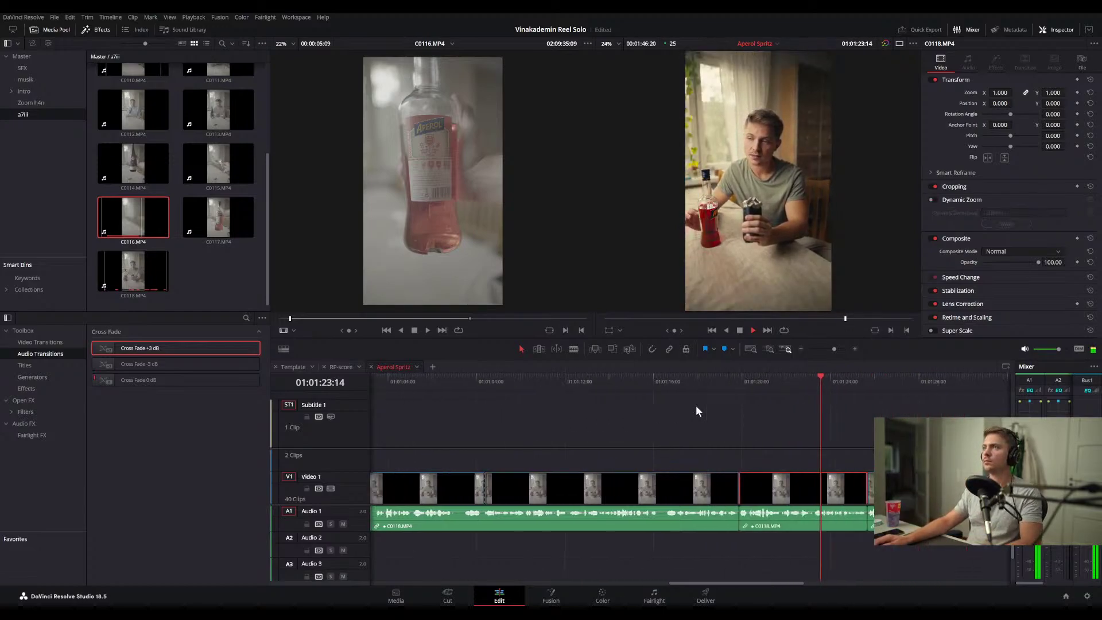
{"action": "scroll", "coordinate": [695, 405], "scroll_direction": "right", "scroll_amount": 2}
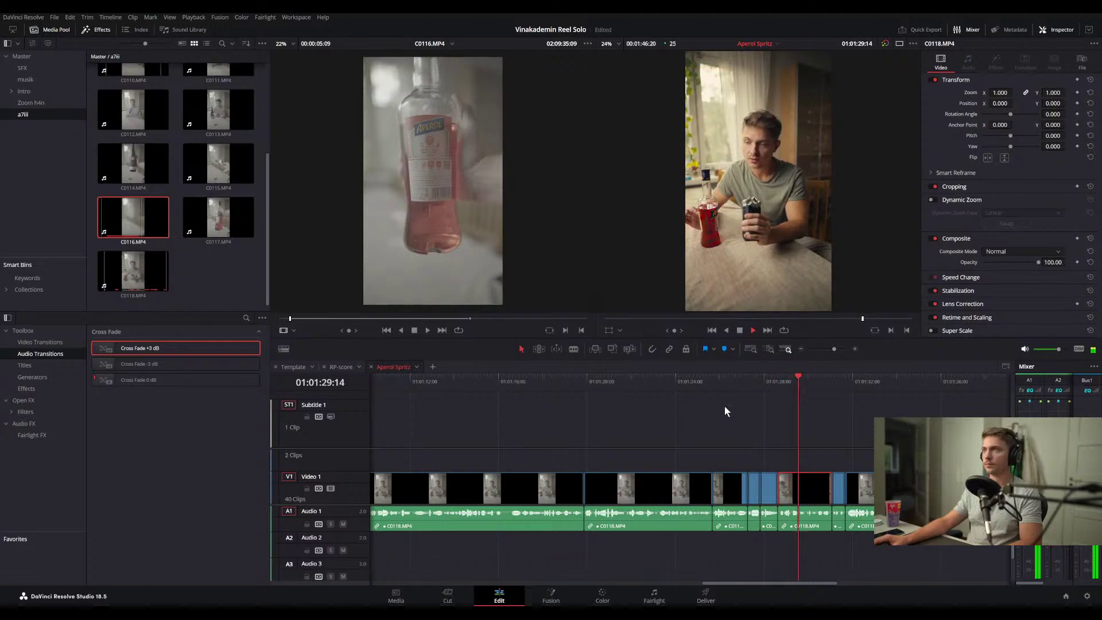
- Play the talking clips from about 01:01:26:22, punch in the short clip at 01:01:27:14 to zoom 1.4, and shift its image slightly down
{"action": "key", "text": "space"}
{"action": "left_click", "coordinate": [738, 386]}
{"action": "scroll", "coordinate": [771, 468], "scroll_direction": "up", "scroll_amount": 3}
{"action": "scroll", "coordinate": [709, 442], "scroll_direction": "right", "scroll_amount": 2}
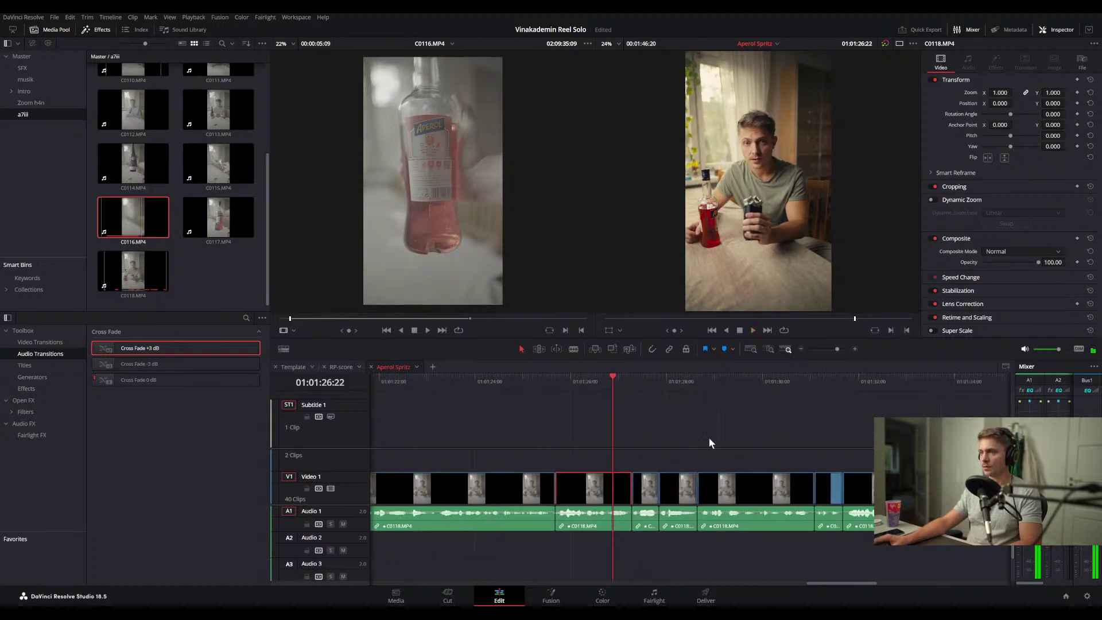
{"action": "left_click", "coordinate": [595, 381]}
{"action": "key", "text": "space"}
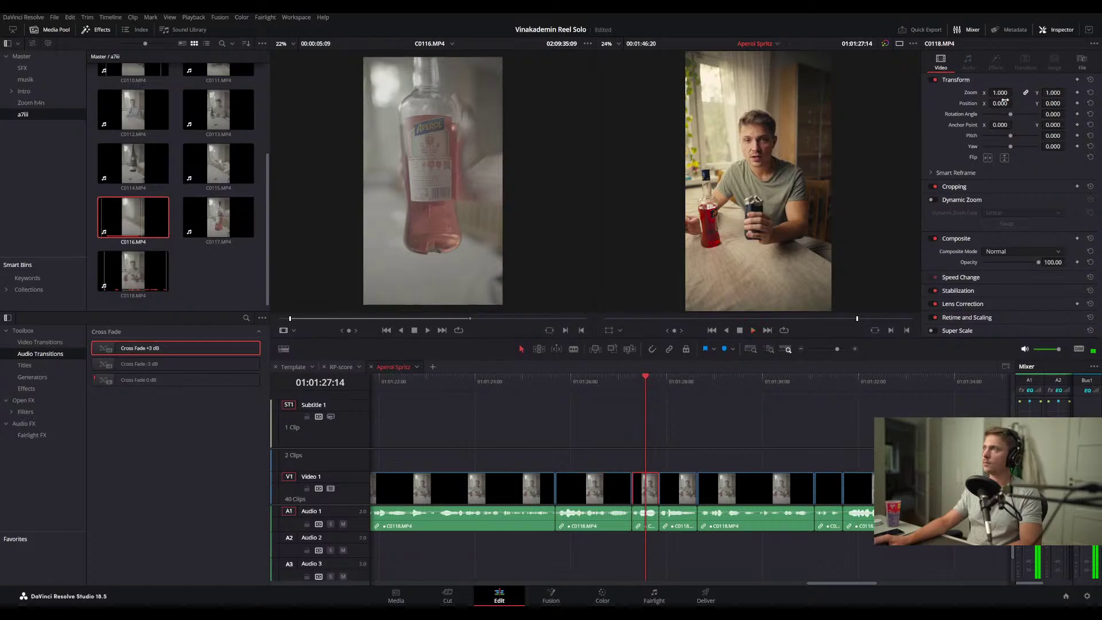
{"action": "type", "text": "1.4"}
{"action": "key", "text": "Return"}
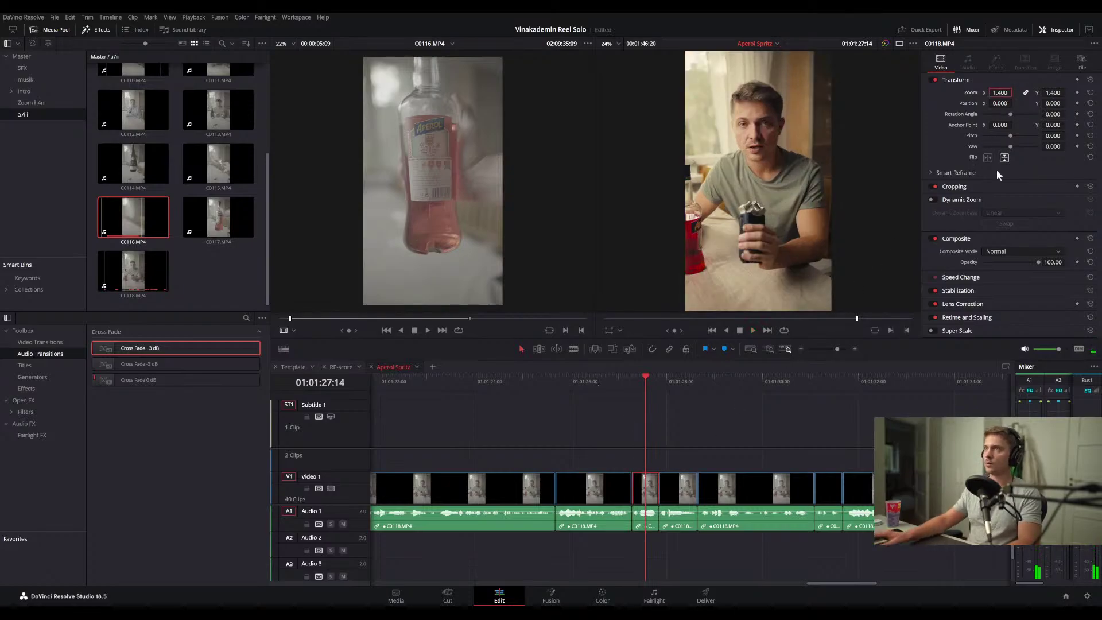
{"action": "left_click_drag", "start_coordinate": [1056, 111], "coordinate": [1067, 103]}
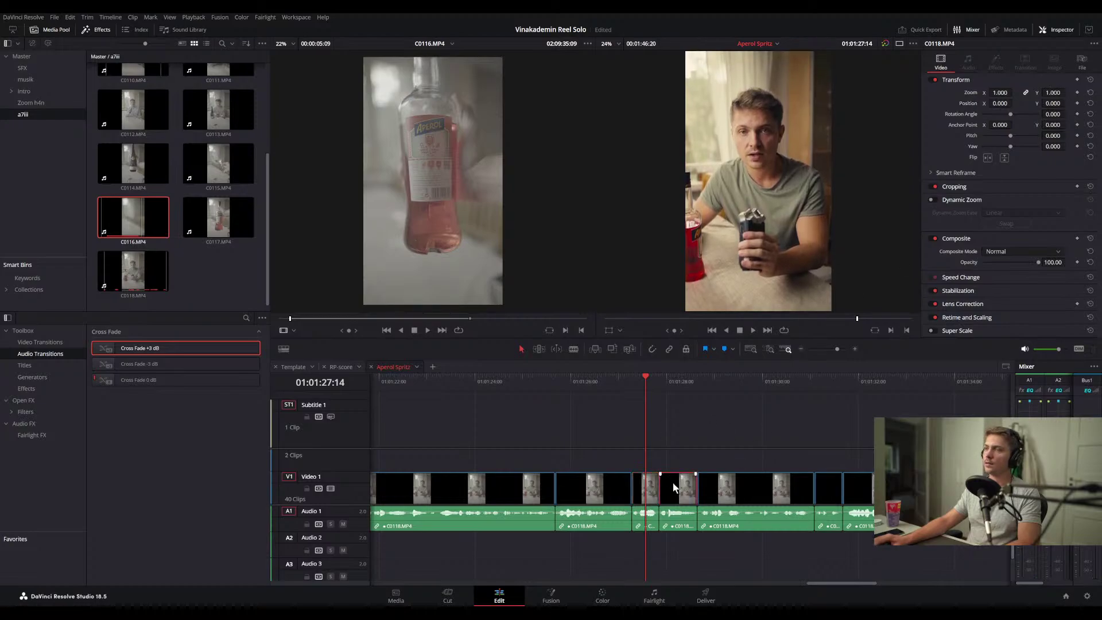
- Punch in the following short talking clip at about 01:01:28:02 to zoom 1.6 and set its vertical position to -218
{"action": "left_click", "coordinate": [1008, 91]}
{"action": "type", "text": "1.5"}
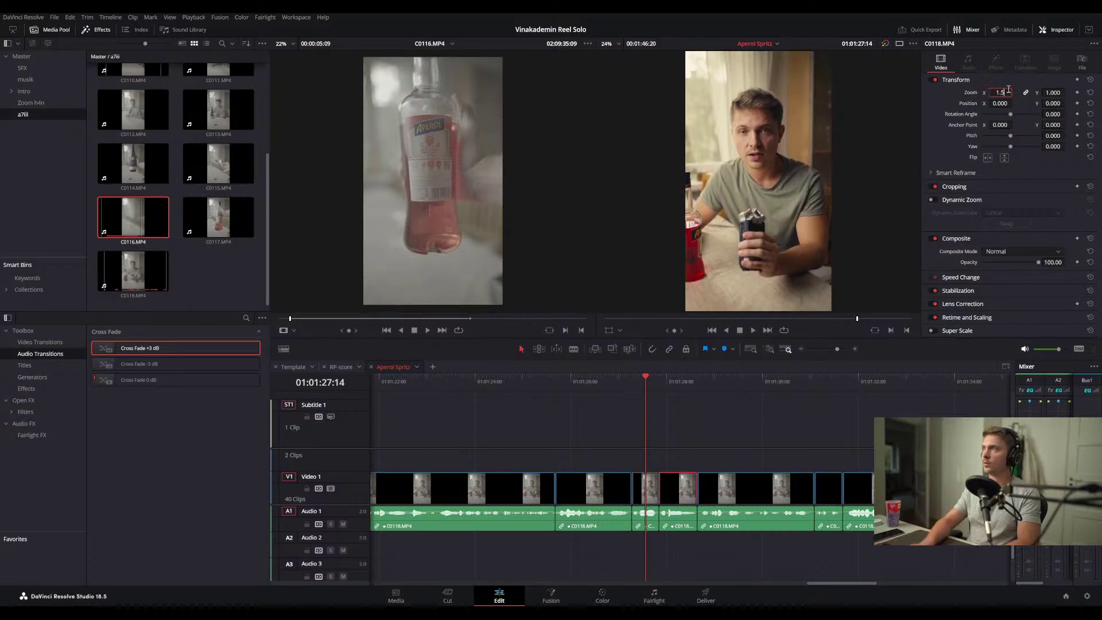
{"action": "left_click", "coordinate": [1007, 91]}
{"action": "type", "text": "1.6"}
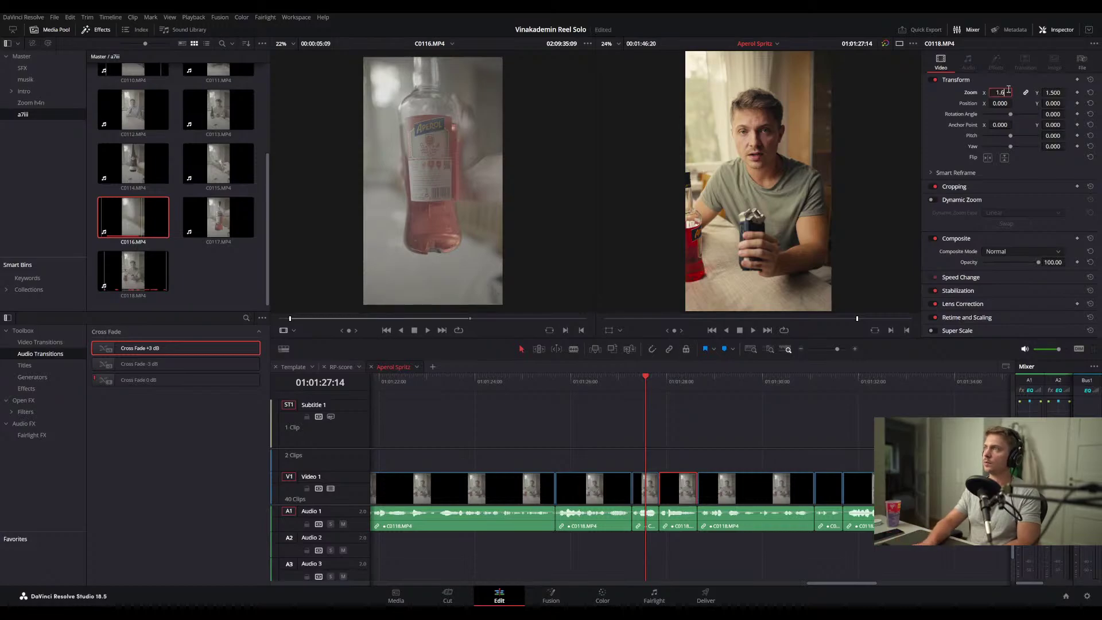
{"action": "left_click", "coordinate": [669, 379]}
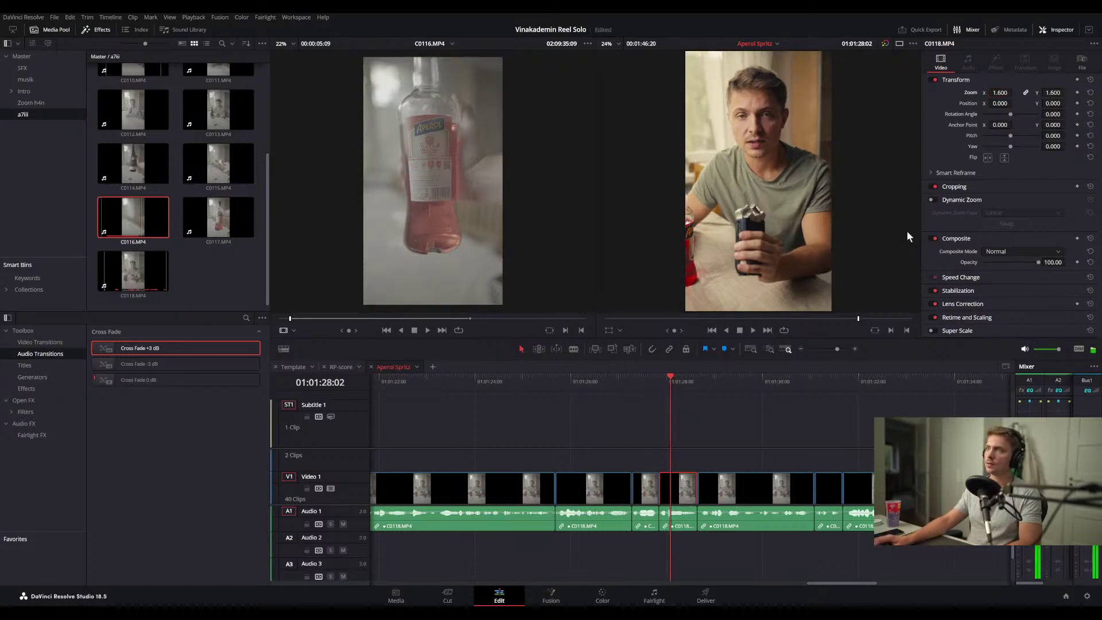
{"action": "left_click_drag", "start_coordinate": [1063, 102], "coordinate": [1027, 103]}
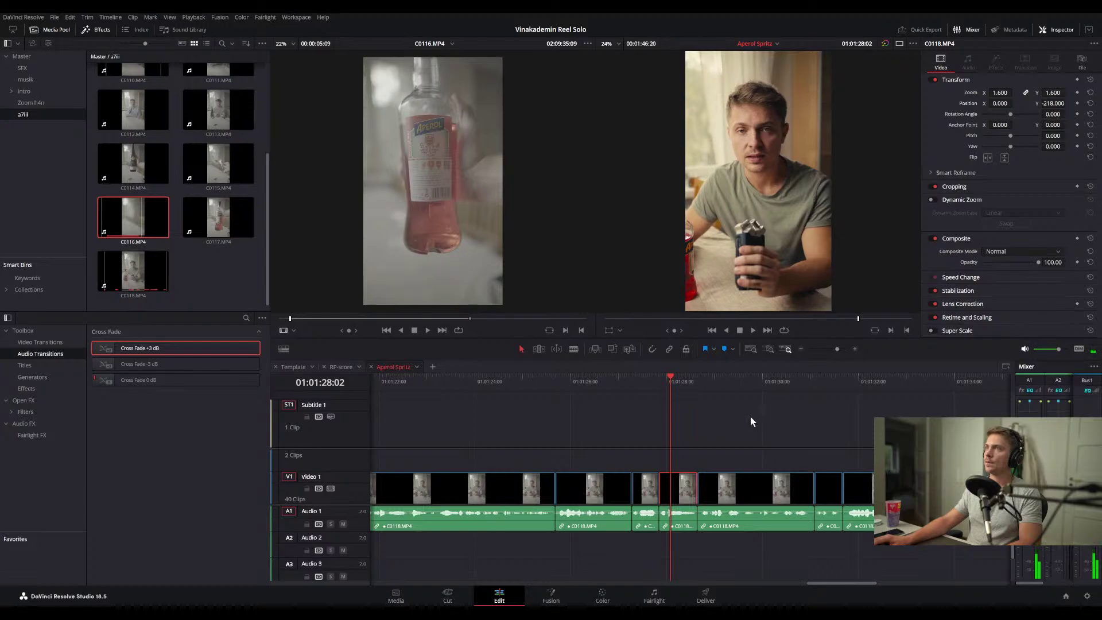
- Play the talking clips that follow the punch-ins, from about 01:01:28:12 to about 01:01:33:23
{"action": "left_click", "coordinate": [700, 381]}
{"action": "key", "text": "space"}
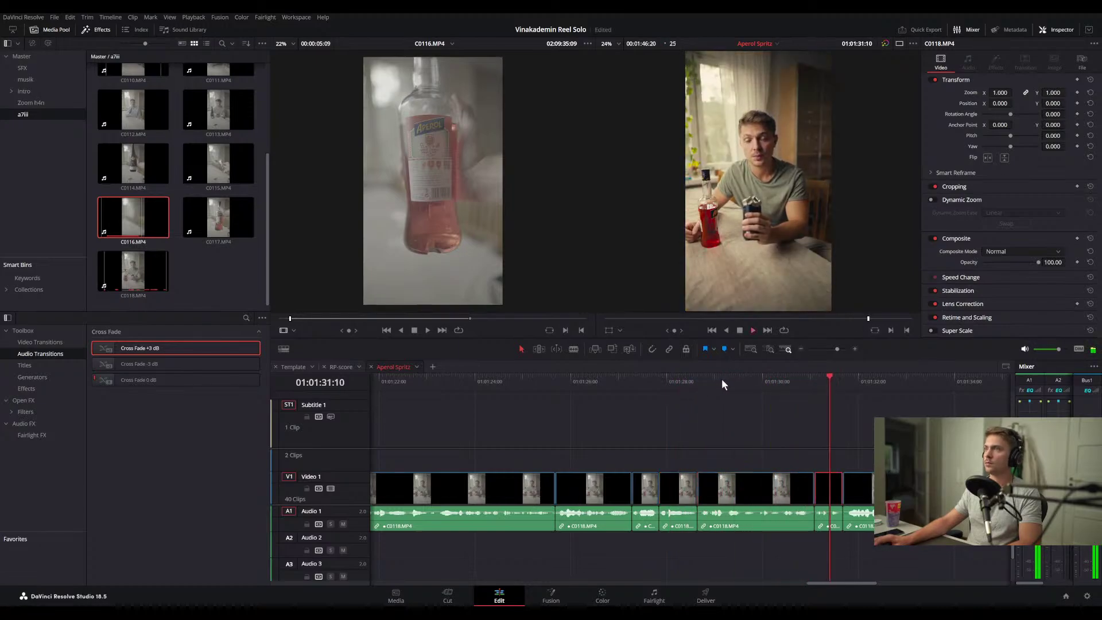
{"action": "left_click", "coordinate": [590, 394]}
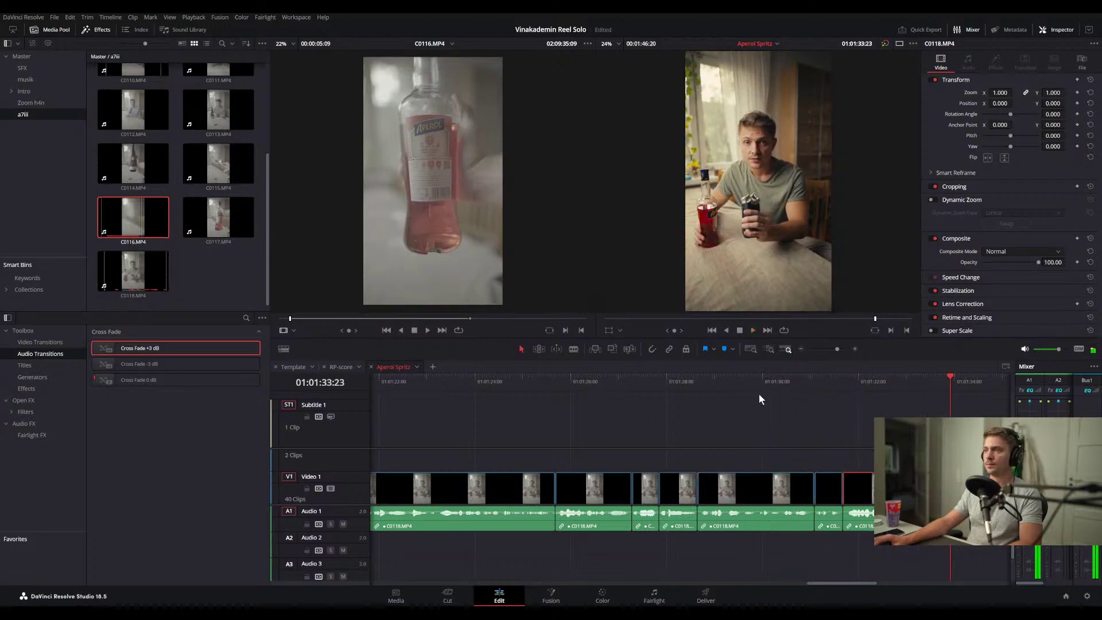
- Replay the lead-in from about 01:01:30 and set the zoom of the talking clip starting near 01:01:31:18 to 1.4
{"action": "left_click_drag", "start_coordinate": [746, 383], "coordinate": [667, 377]}
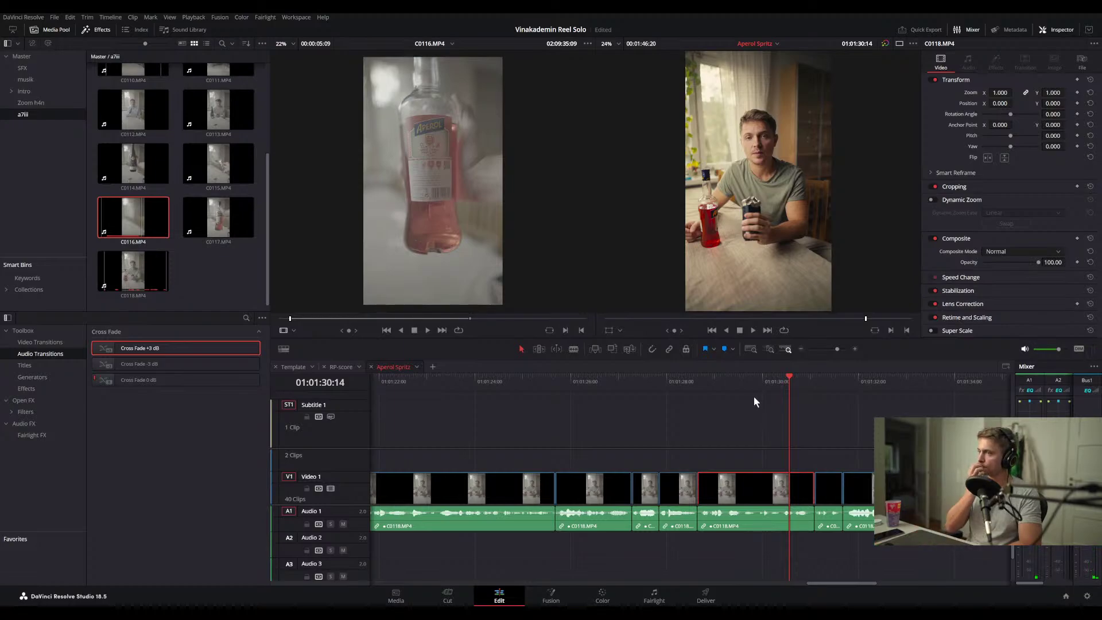
{"action": "key", "text": "space"}
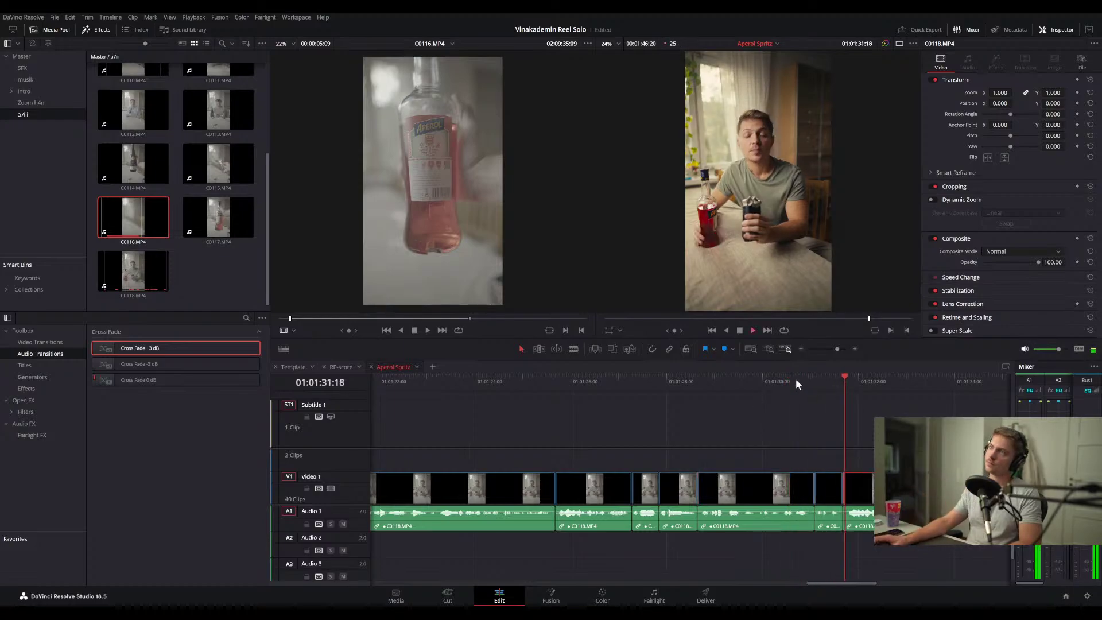
{"action": "left_click", "coordinate": [1002, 93]}
{"action": "type", "text": "1.3"}
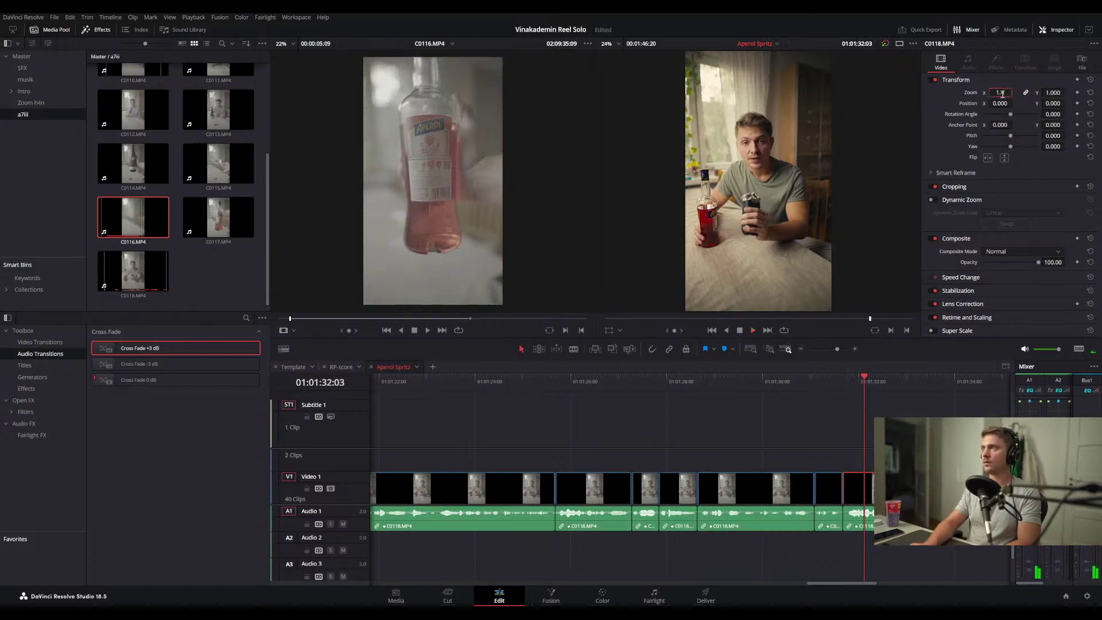
- Play through the 1.4-zoom clip, split it at about 01:01:33:03, and reset the zoom of the piece after the split to 1.0
{"action": "left_click_drag", "start_coordinate": [817, 381], "coordinate": [787, 385]}
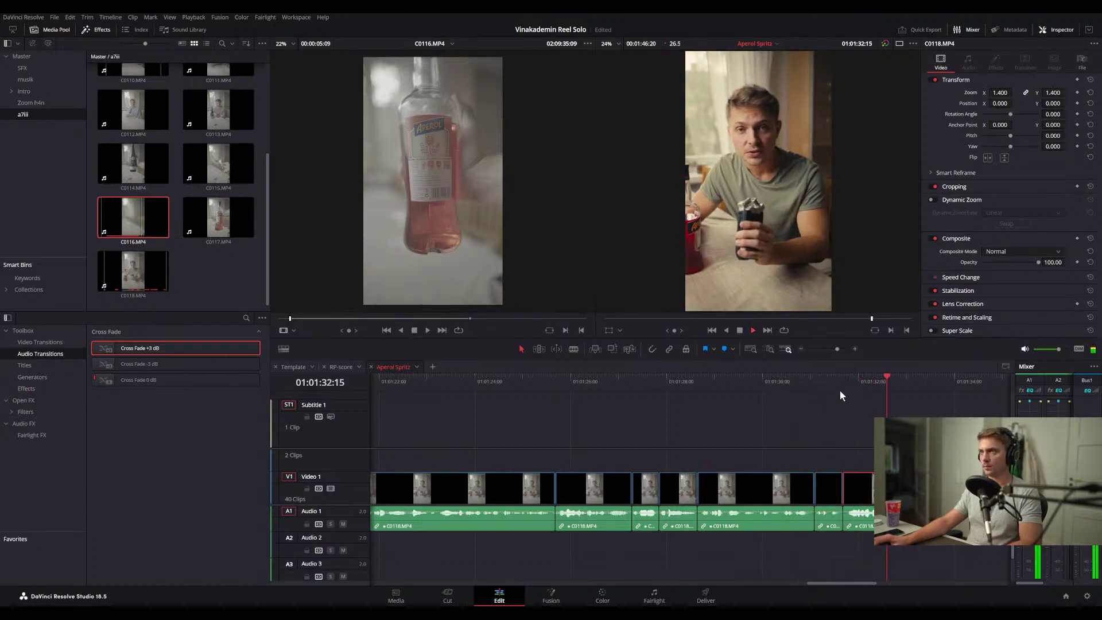
{"action": "left_click_drag", "start_coordinate": [909, 378], "coordinate": [911, 378]}
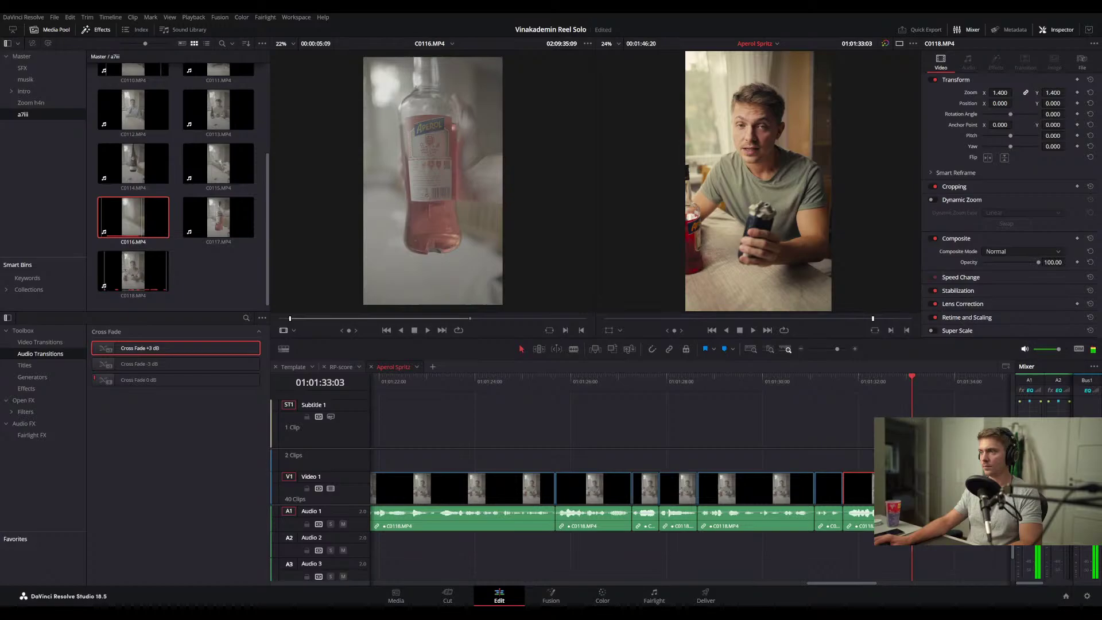
{"action": "left_click", "coordinate": [1091, 92]}
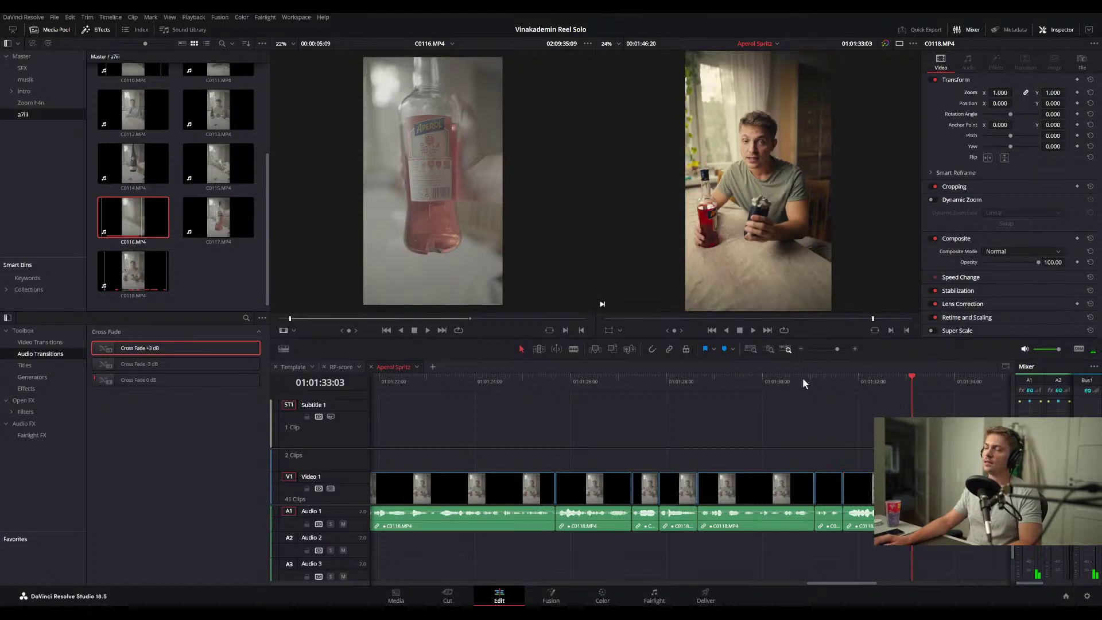
- Replay the cuts from about 01:01:30:17, check the 1.6-zoom clip, and skim ahead to about 01:01:35:10
{"action": "left_click_drag", "start_coordinate": [873, 383], "coordinate": [794, 388]}
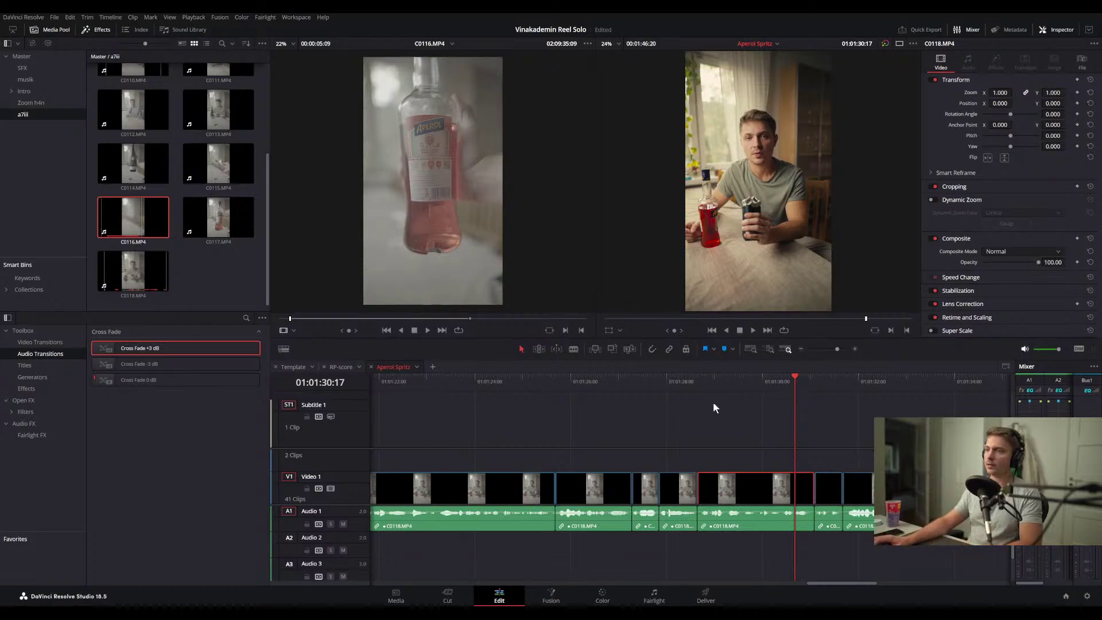
{"action": "left_click", "coordinate": [792, 383]}
{"action": "key", "text": "space"}
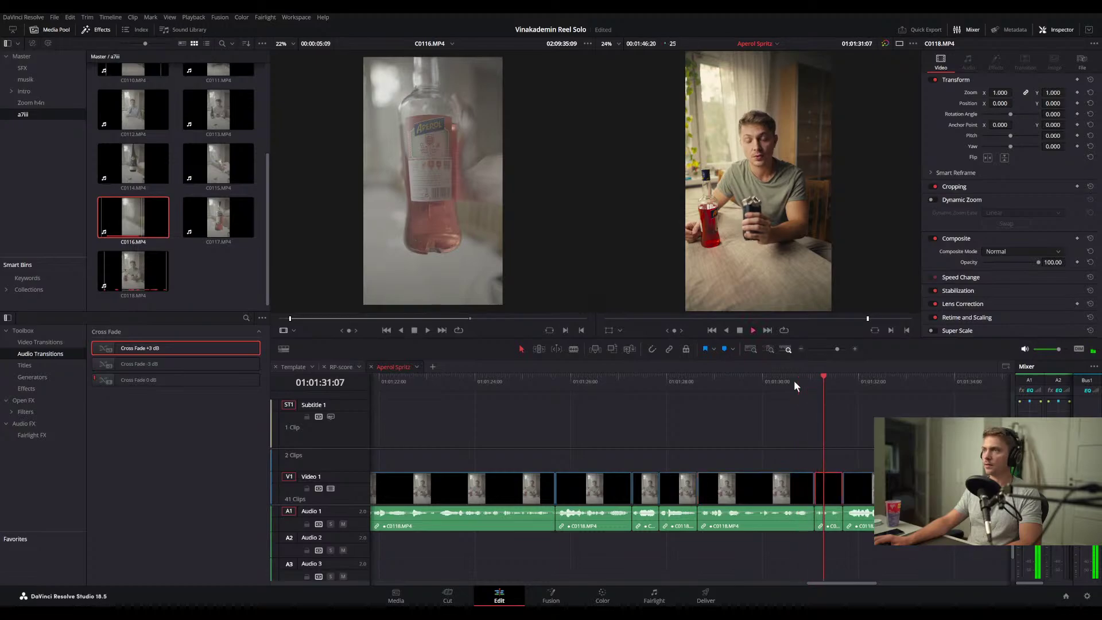
{"action": "left_click_drag", "start_coordinate": [795, 381], "coordinate": [691, 396]}
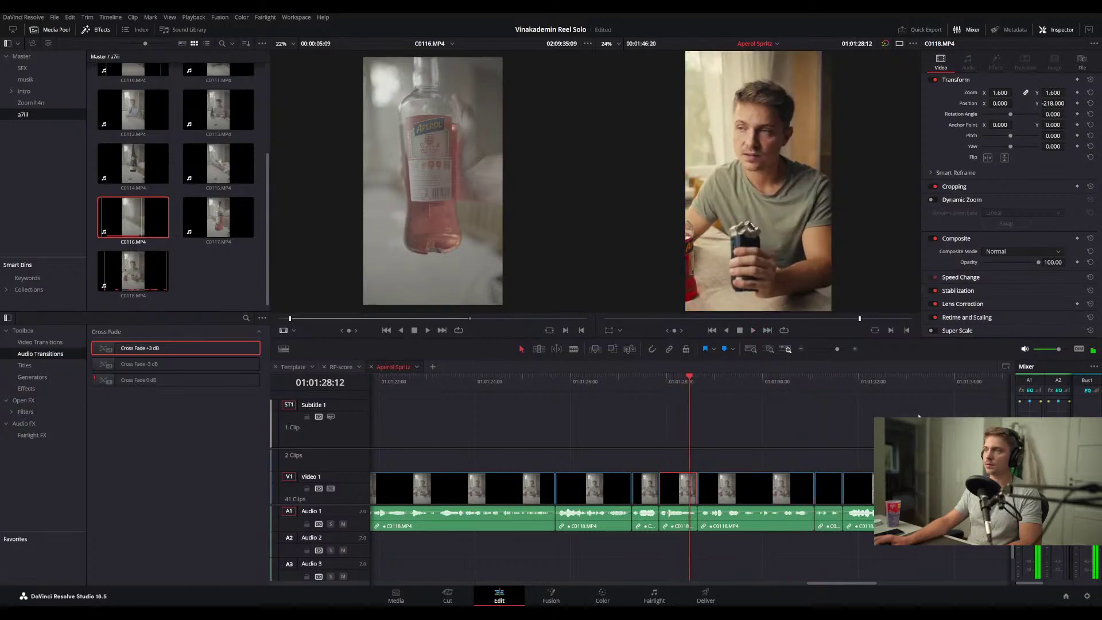
{"action": "scroll", "coordinate": [854, 414], "scroll_direction": "right", "scroll_amount": 3}
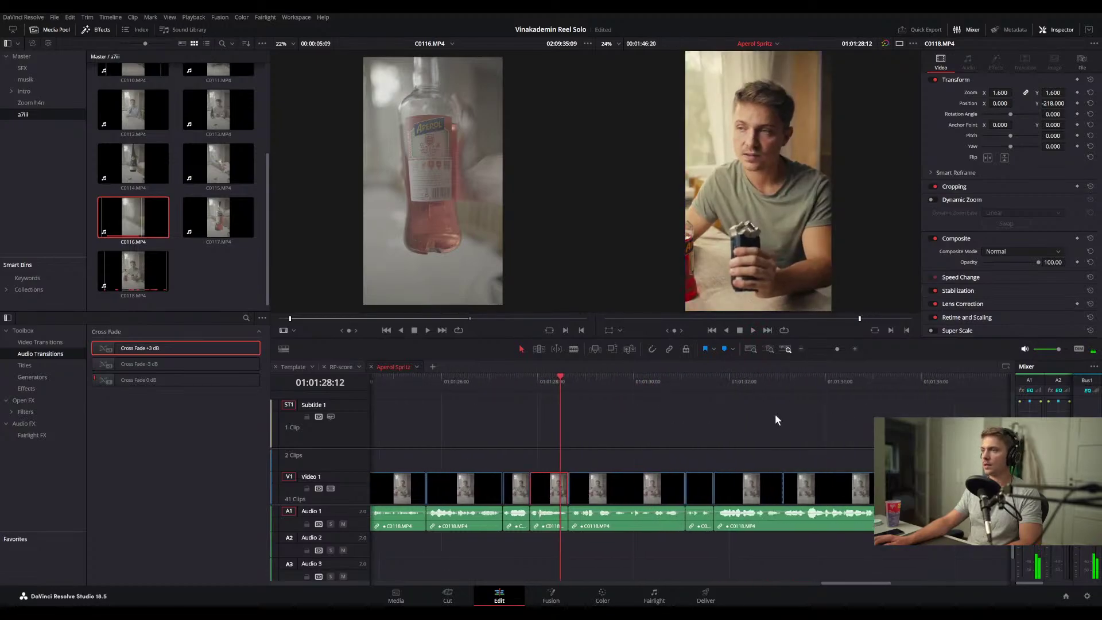
{"action": "left_click", "coordinate": [722, 389]}
{"action": "left_click_drag", "start_coordinate": [721, 389], "coordinate": [891, 393]}
{"action": "scroll", "coordinate": [842, 405], "scroll_direction": "down", "scroll_amount": 5}
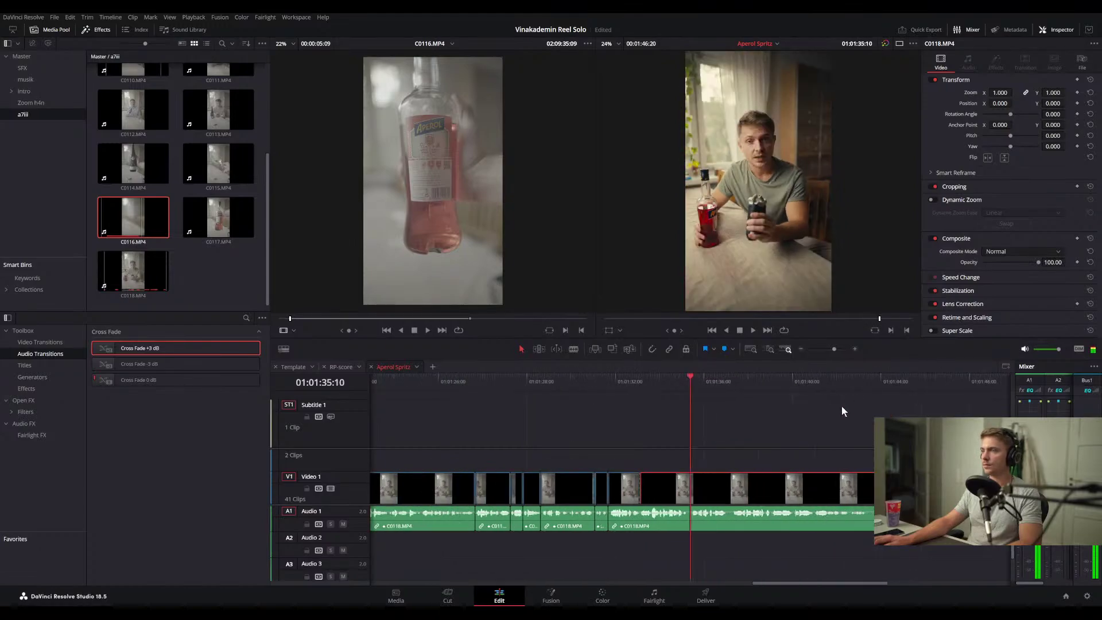
- Replay the transition from the full-frame talking clip through the short clip at 01:01:31:05 into the 1.4 punch-in
{"action": "scroll", "coordinate": [654, 453], "scroll_direction": "up", "scroll_amount": 3}
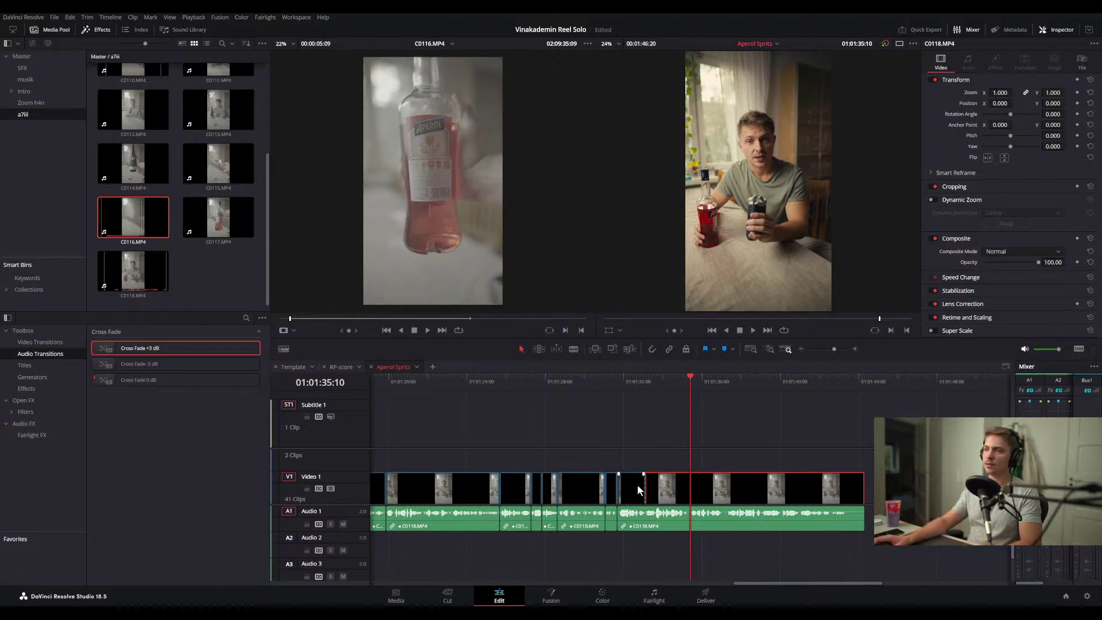
{"action": "scroll", "coordinate": [637, 484], "scroll_direction": "up", "scroll_amount": 3}
{"action": "scroll", "coordinate": [639, 480], "scroll_direction": "left", "scroll_amount": 5}
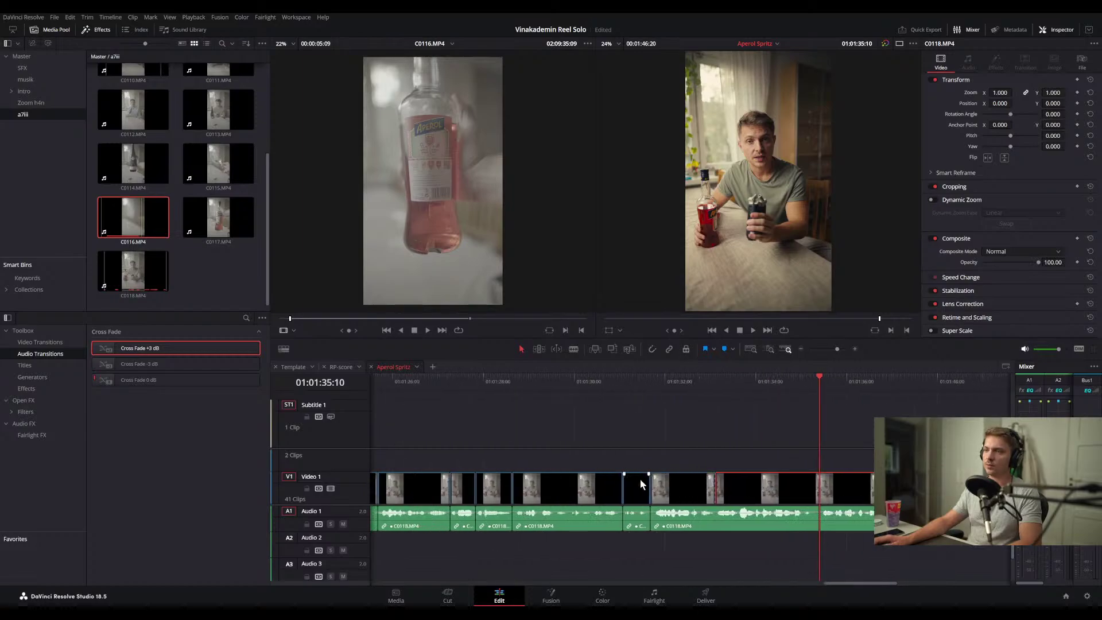
{"action": "left_click_drag", "start_coordinate": [639, 377], "coordinate": [627, 376]}
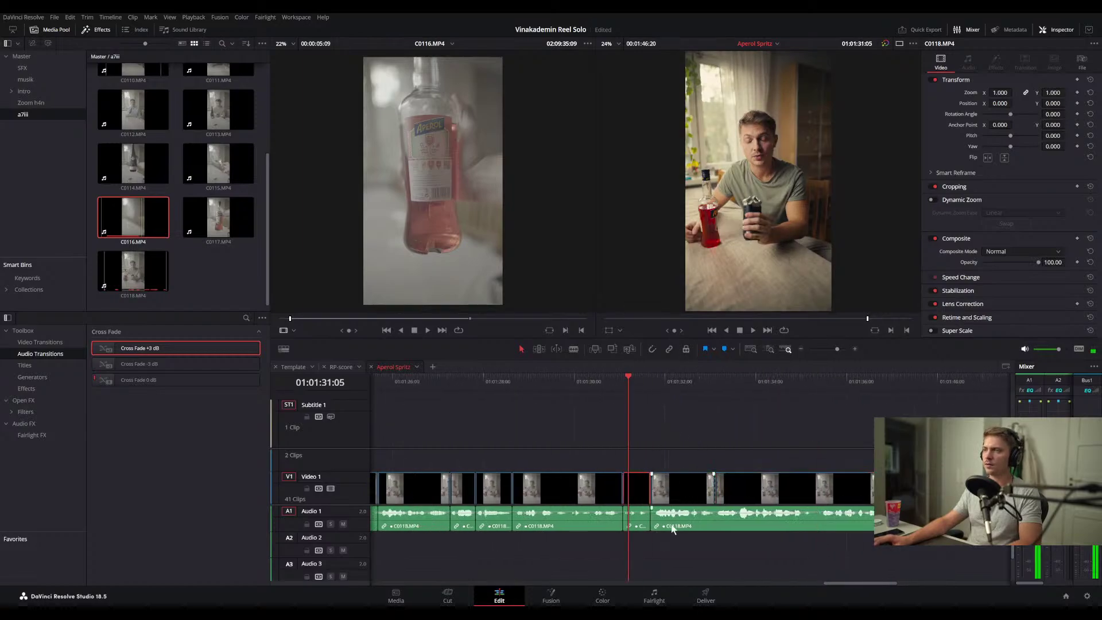
{"action": "scroll", "coordinate": [663, 528], "scroll_direction": "right", "scroll_amount": 1}
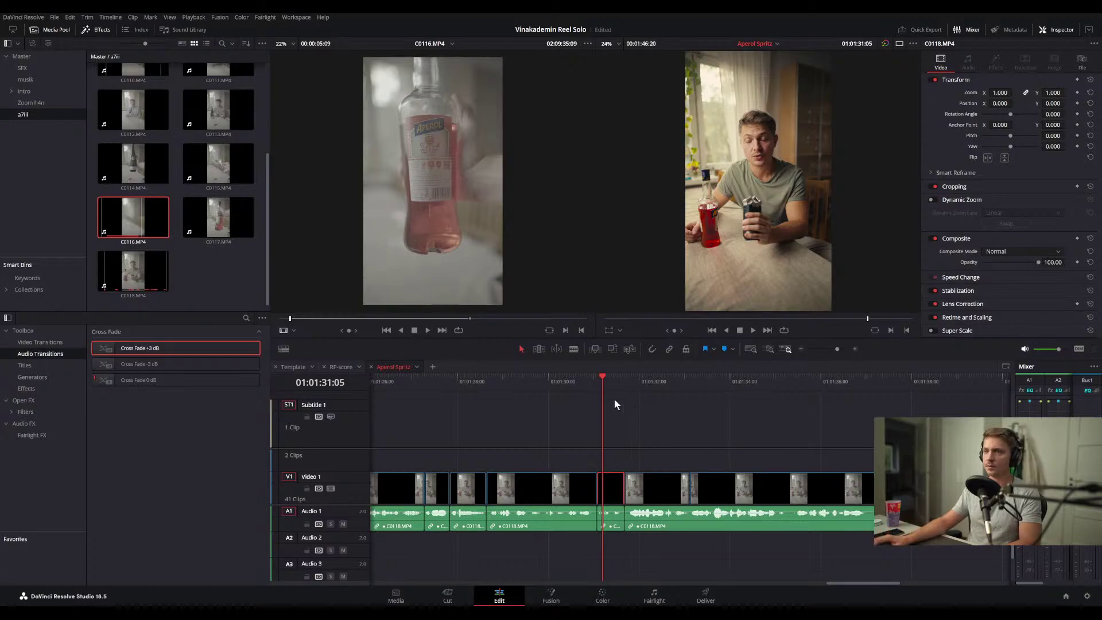
{"action": "left_click_drag", "start_coordinate": [606, 377], "coordinate": [535, 383]}
{"action": "key", "text": "space"}
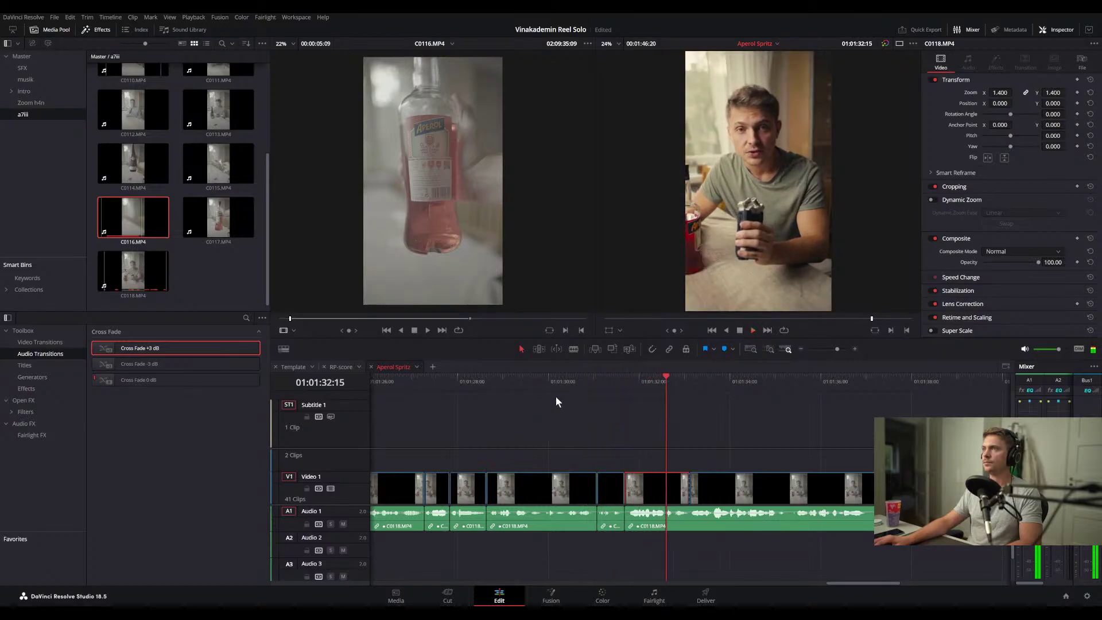
{"action": "left_click", "coordinate": [589, 386]}
{"action": "left_click", "coordinate": [588, 385]}
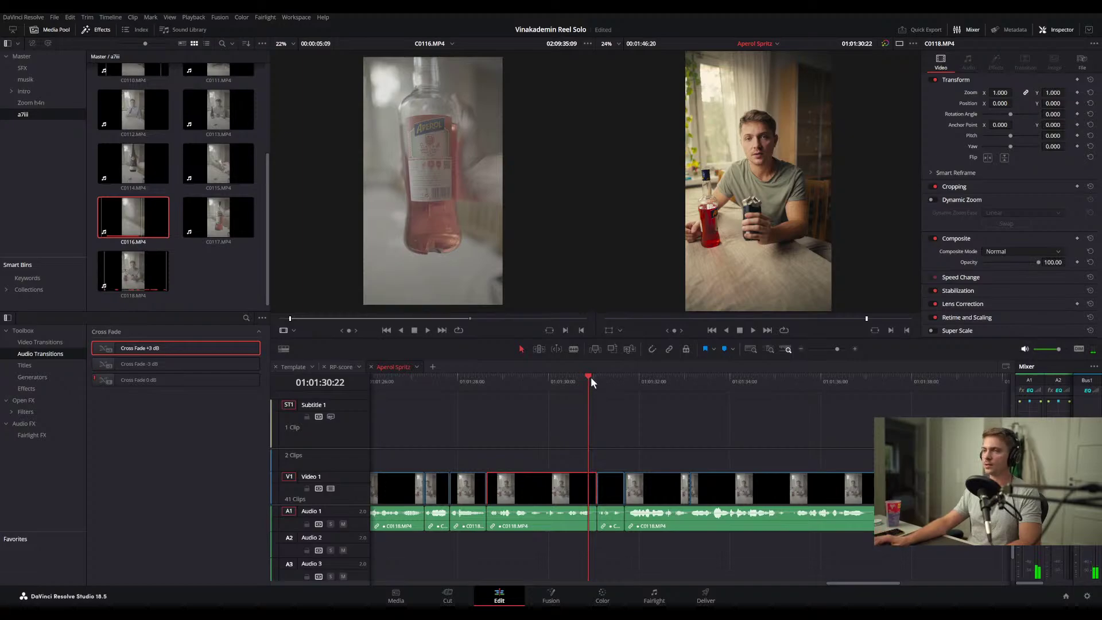
{"action": "key", "text": "space"}
{"action": "key", "text": "space"}
{"action": "left_click", "coordinate": [587, 380]}
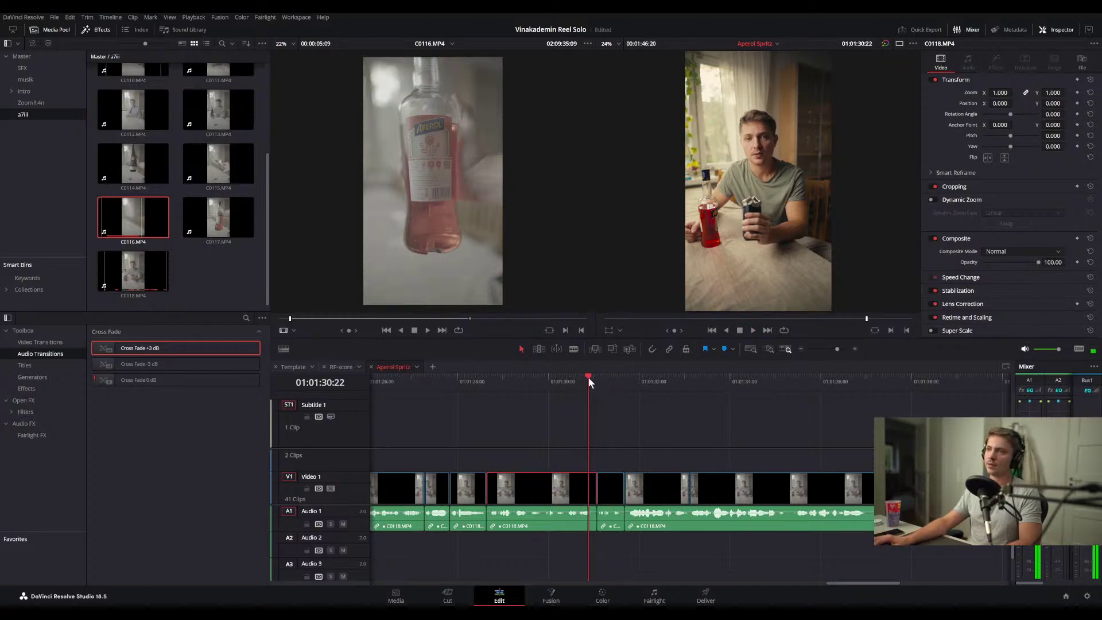
- Examine the cut at about 01:01:31:02 closely by replaying it and comparing the frames on either side
{"action": "key", "text": "Down"}
{"action": "key", "text": "ctrl+equal"}
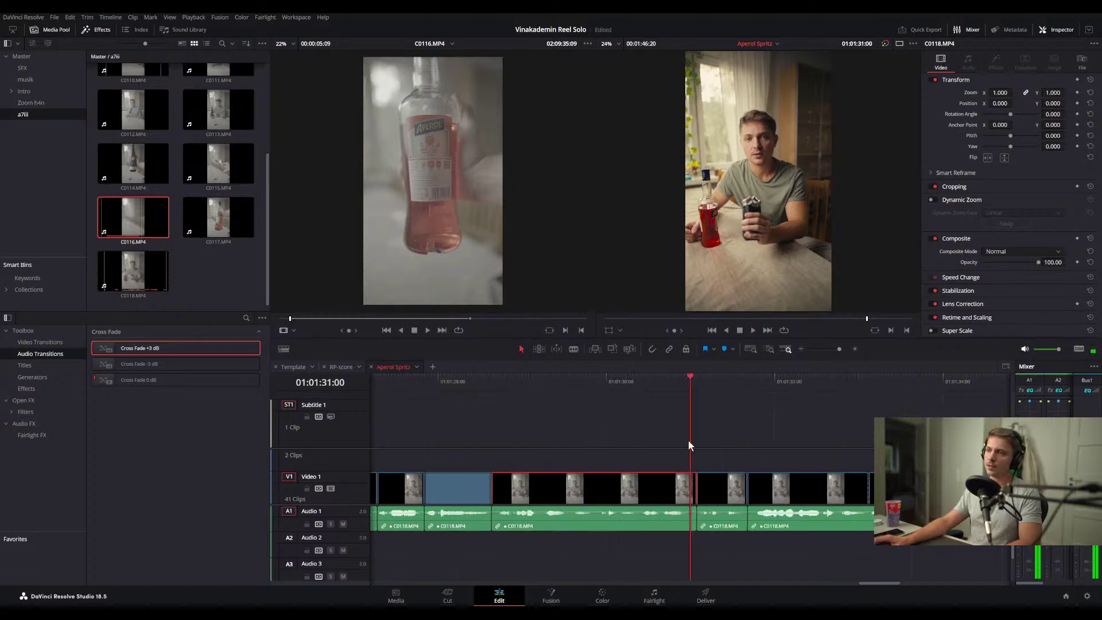
{"action": "mouse_move", "coordinate": [694, 378]}
{"action": "left_mouse_down"}
{"action": "mouse_move", "coordinate": [683, 396]}
{"action": "mouse_move", "coordinate": [701, 388]}
{"action": "mouse_move", "coordinate": [696, 375]}
{"action": "mouse_move", "coordinate": [710, 376]}
{"action": "mouse_move", "coordinate": [668, 372]}
{"action": "left_mouse_up"}
{"action": "key", "text": "space"}
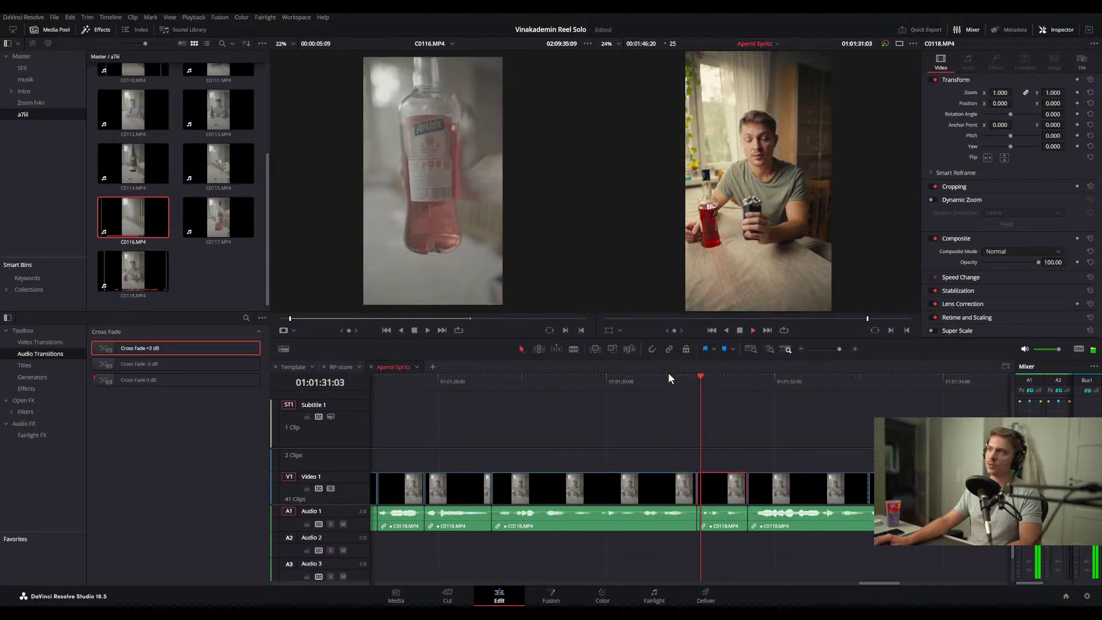
{"action": "left_click", "coordinate": [664, 371]}
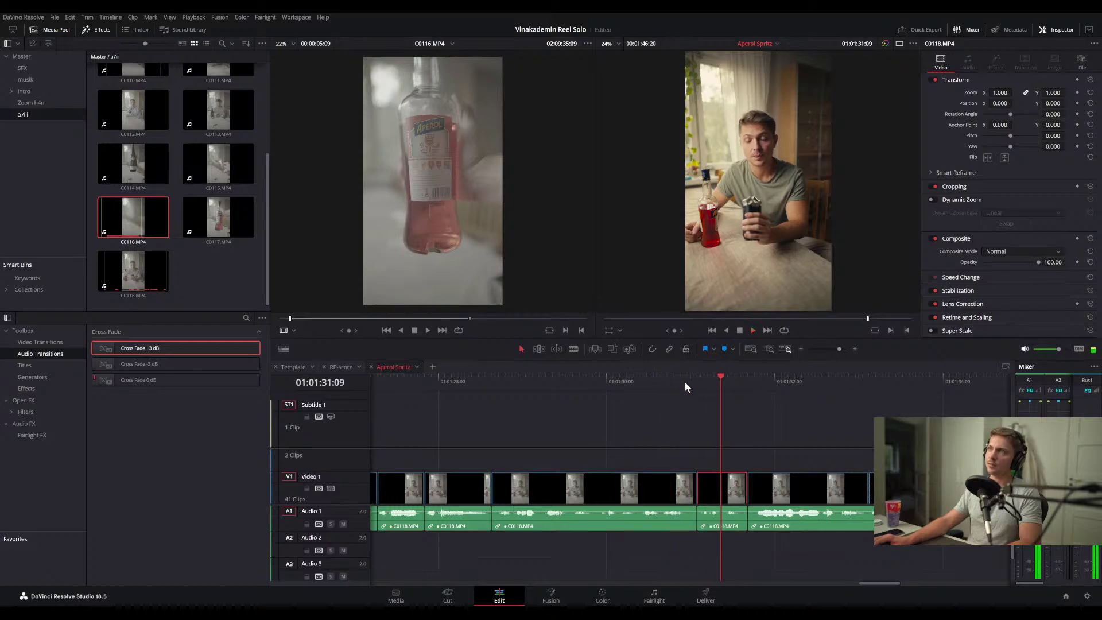
{"action": "left_click", "coordinate": [690, 381]}
{"action": "left_click_drag", "start_coordinate": [690, 381], "coordinate": [696, 379]}
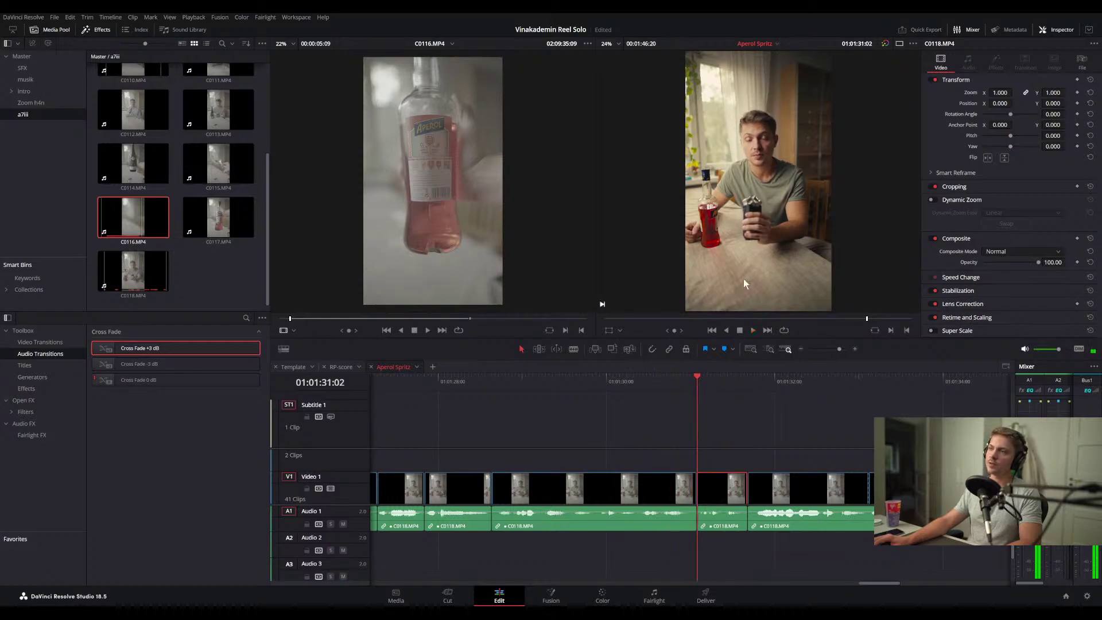
{"action": "key", "text": "space"}
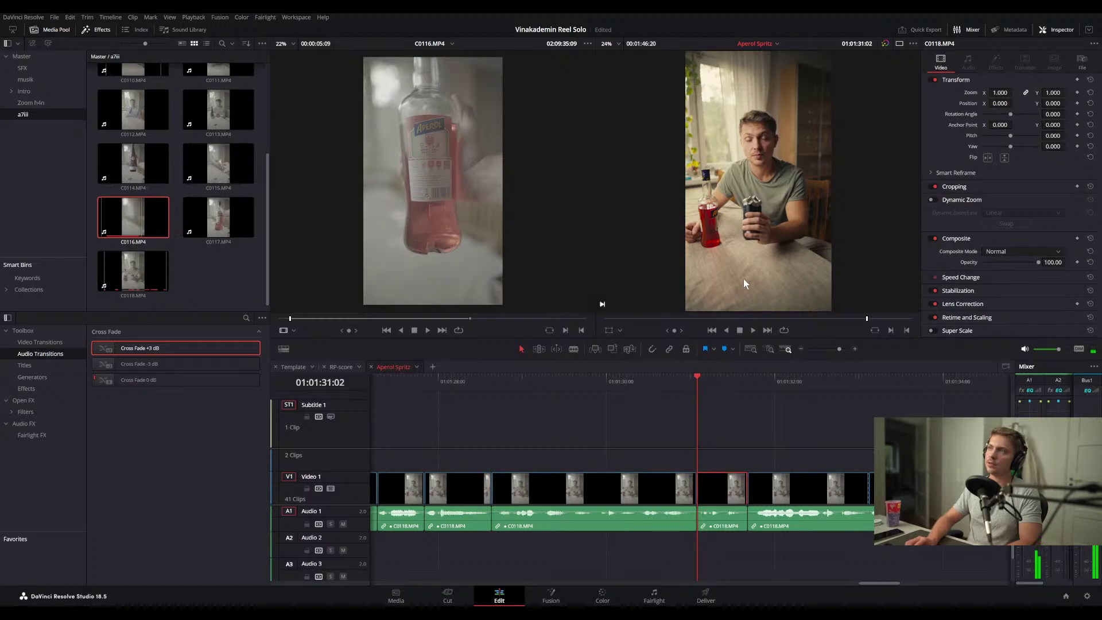
{"action": "key", "text": "Left"}
{"action": "key", "text": "Left"}
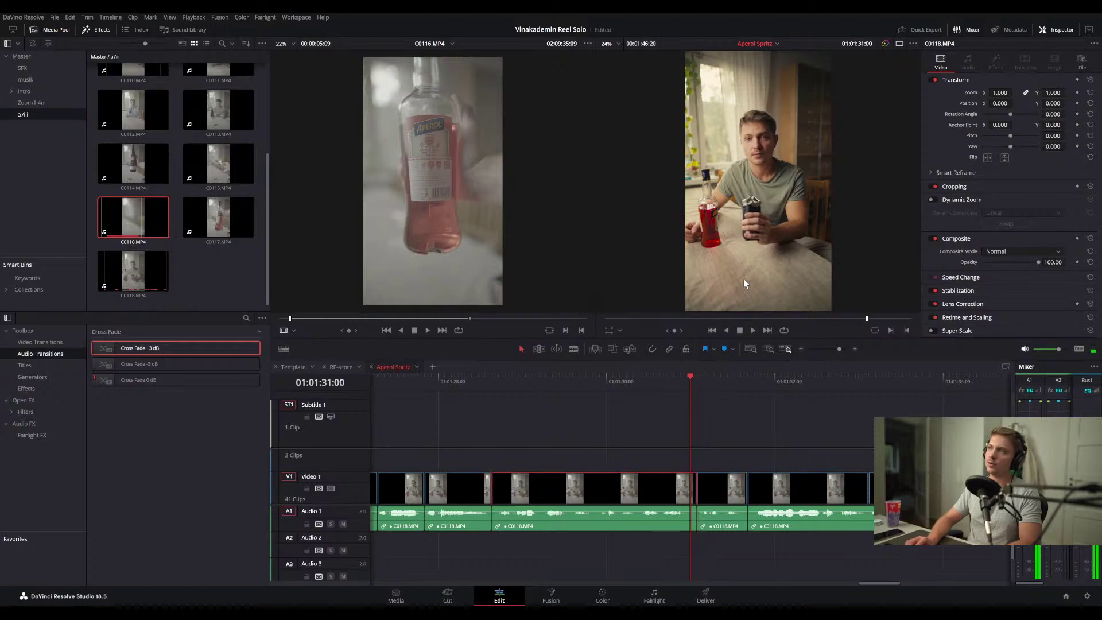
{"action": "key", "text": "Down"}
{"action": "key", "text": "Left"}
{"action": "key", "text": "Right"}
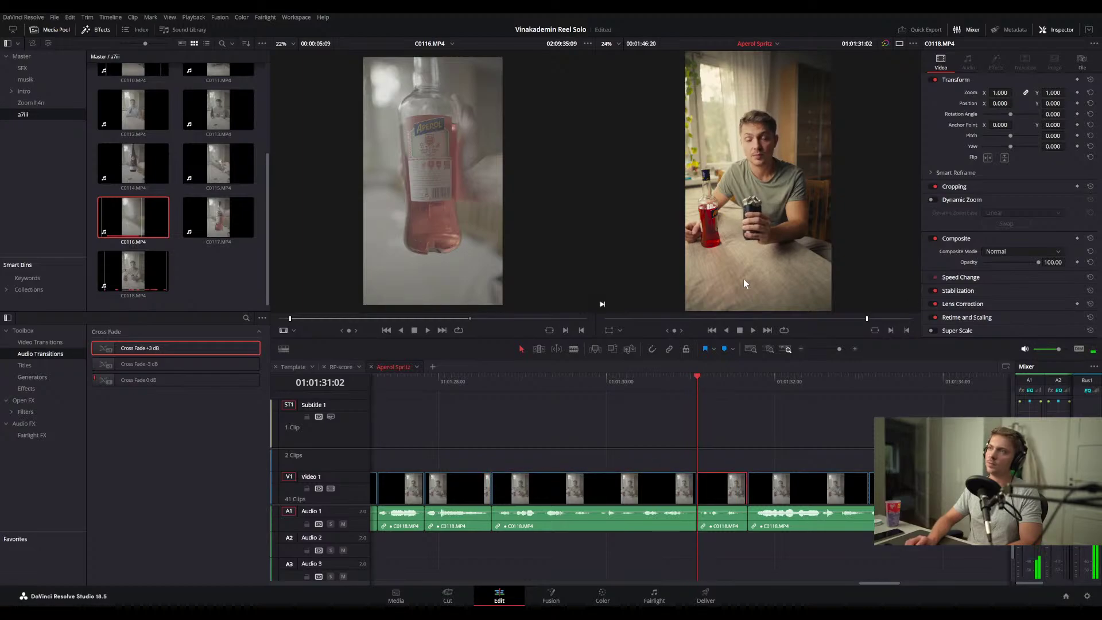
- Step back and forth frame by frame across the cut at 01:01:31:02 to compare the adjoining talking clips
{"action": "key", "text": "Left"}
{"action": "key", "text": "Right"}
{"action": "key", "text": "Left"}
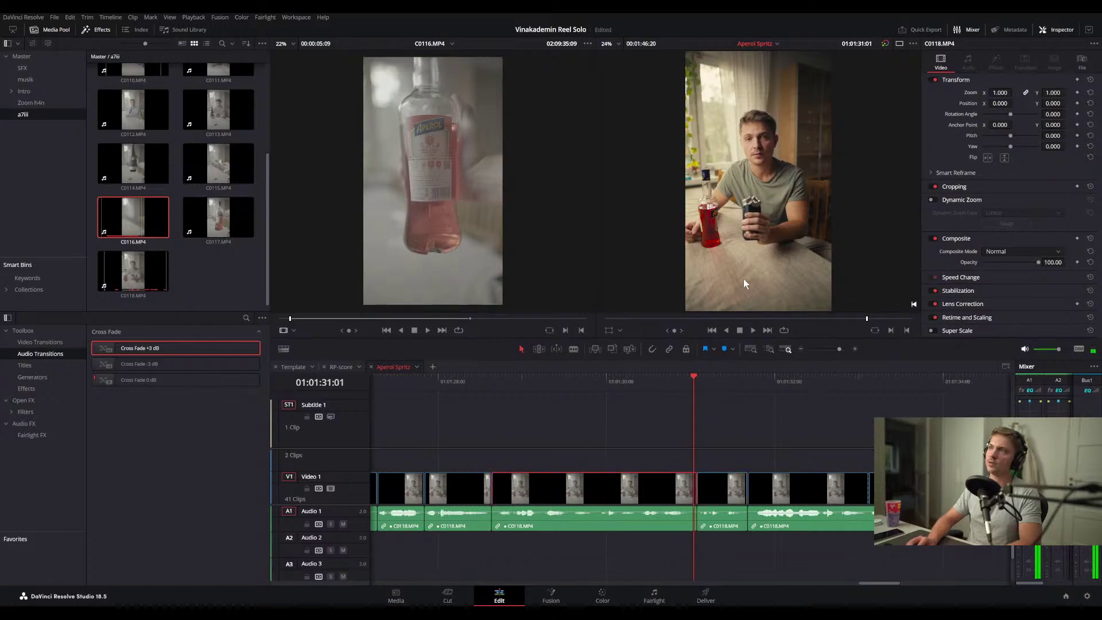
{"action": "key", "text": "Right"}
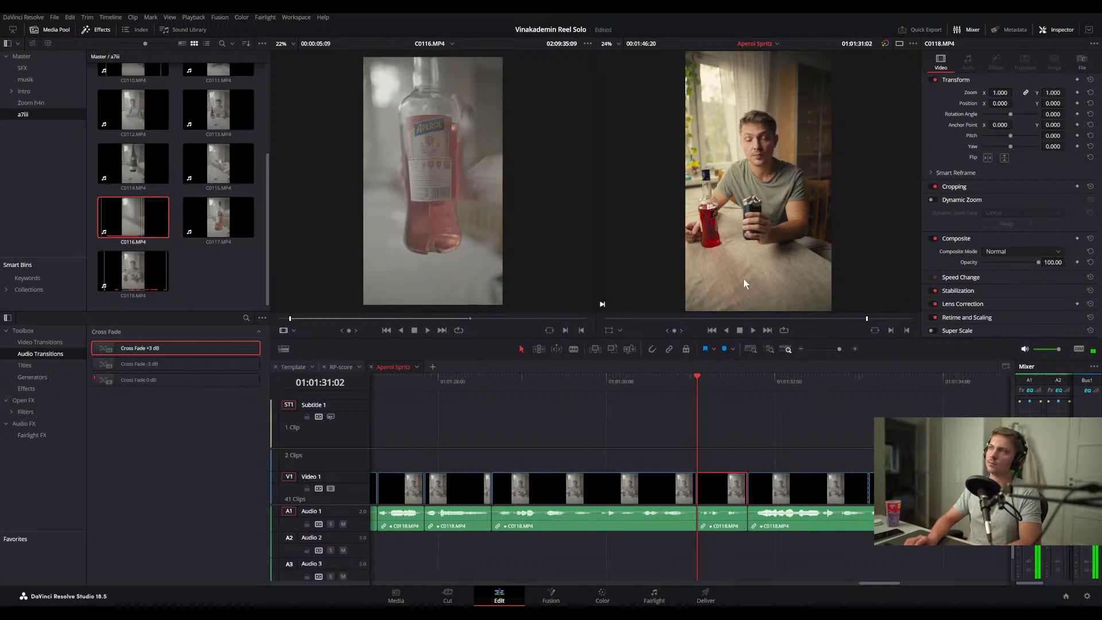
{"action": "key", "text": "Left"}
{"action": "key", "text": "Right"}
{"action": "key", "text": "Left"}
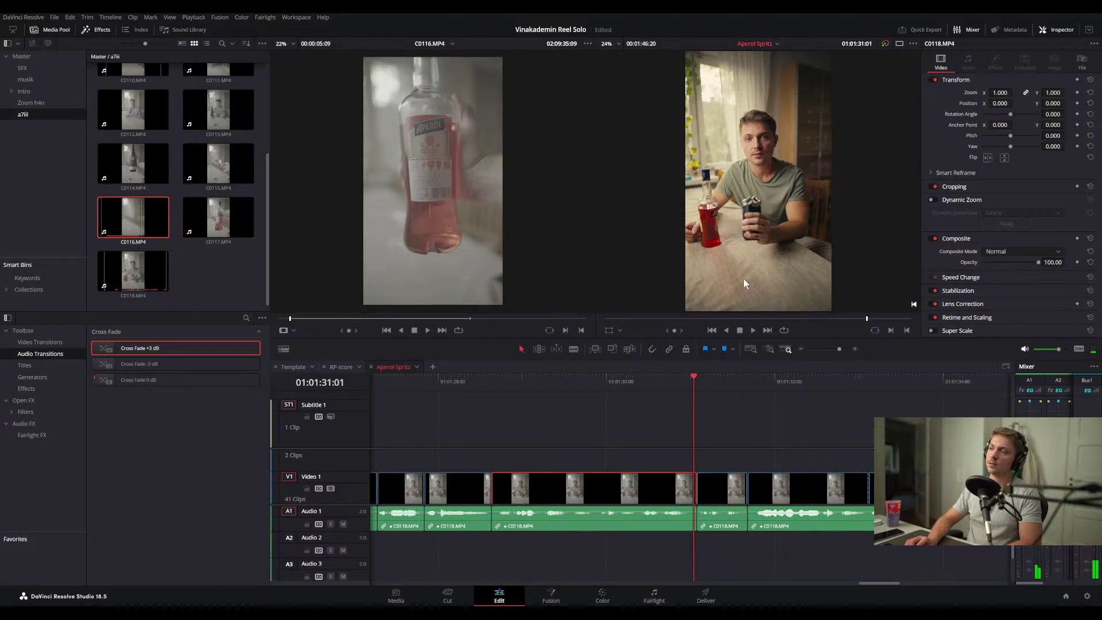
{"action": "key", "text": "Right"}
{"action": "key", "text": "Right"}
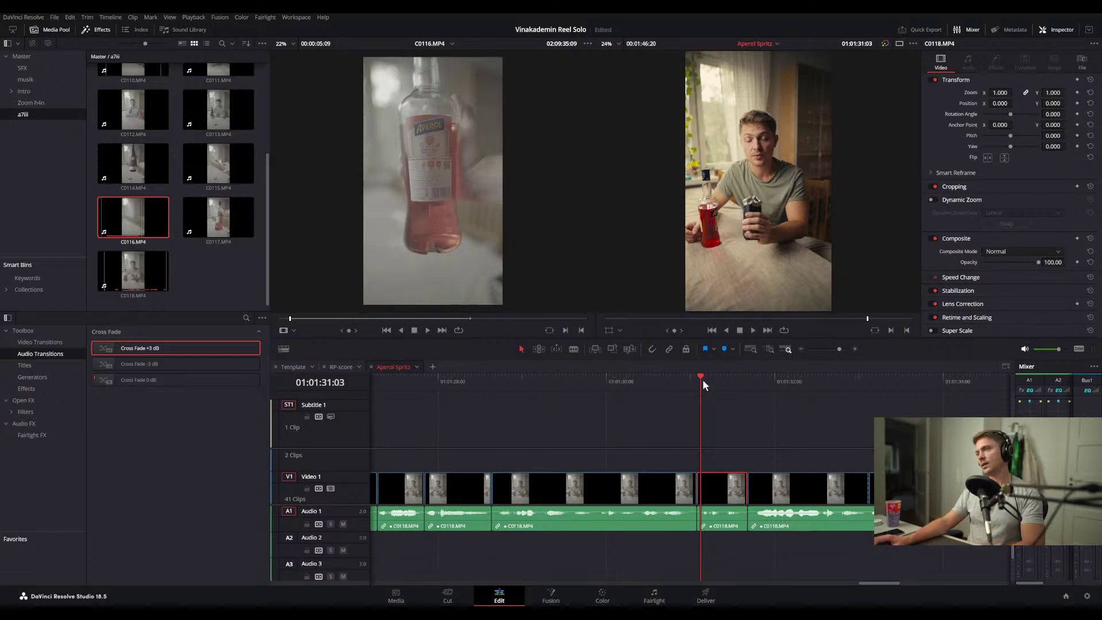
- Try zoom 1.0 on the talking clip starting at 01:01:31:17 and replay the cut leading into it
{"action": "left_click_drag", "start_coordinate": [702, 380], "coordinate": [749, 381]}
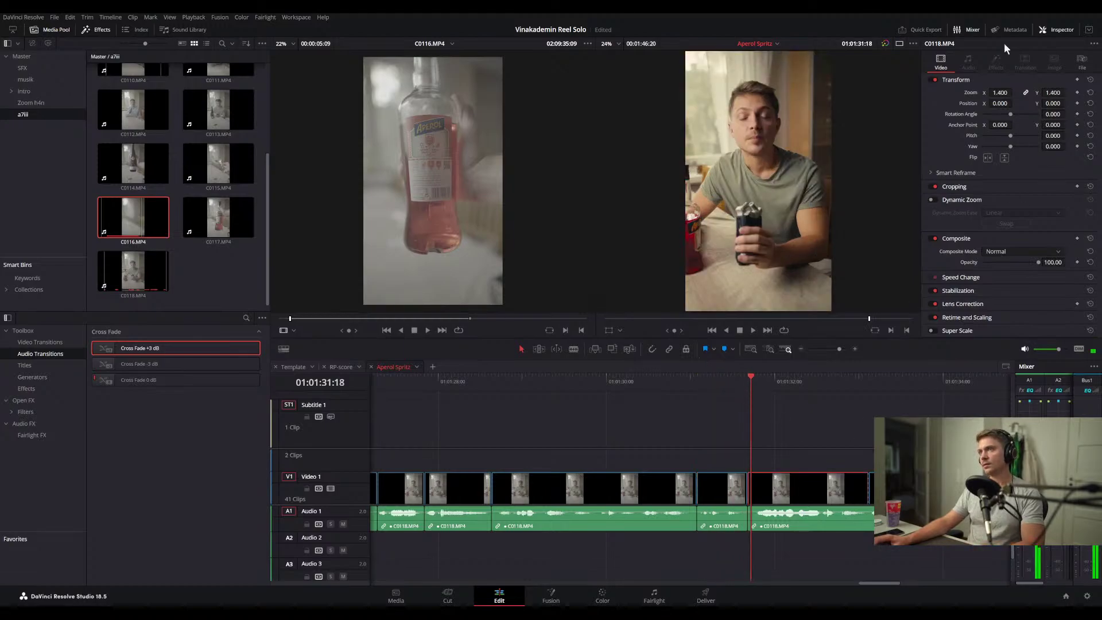
{"action": "left_click", "coordinate": [1090, 93]}
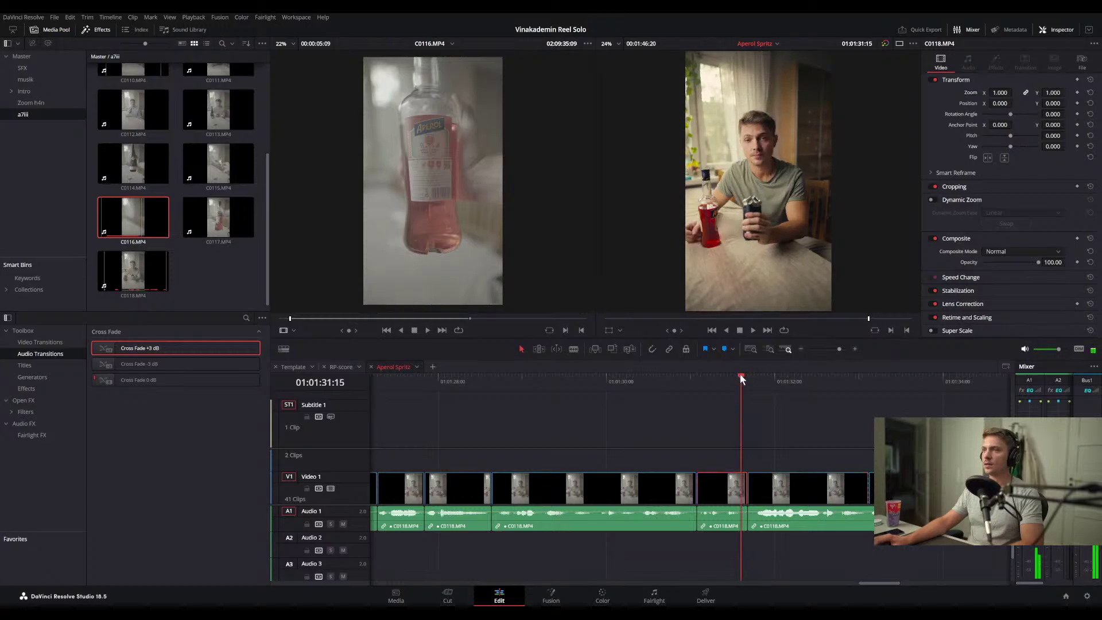
{"action": "key", "text": "space"}
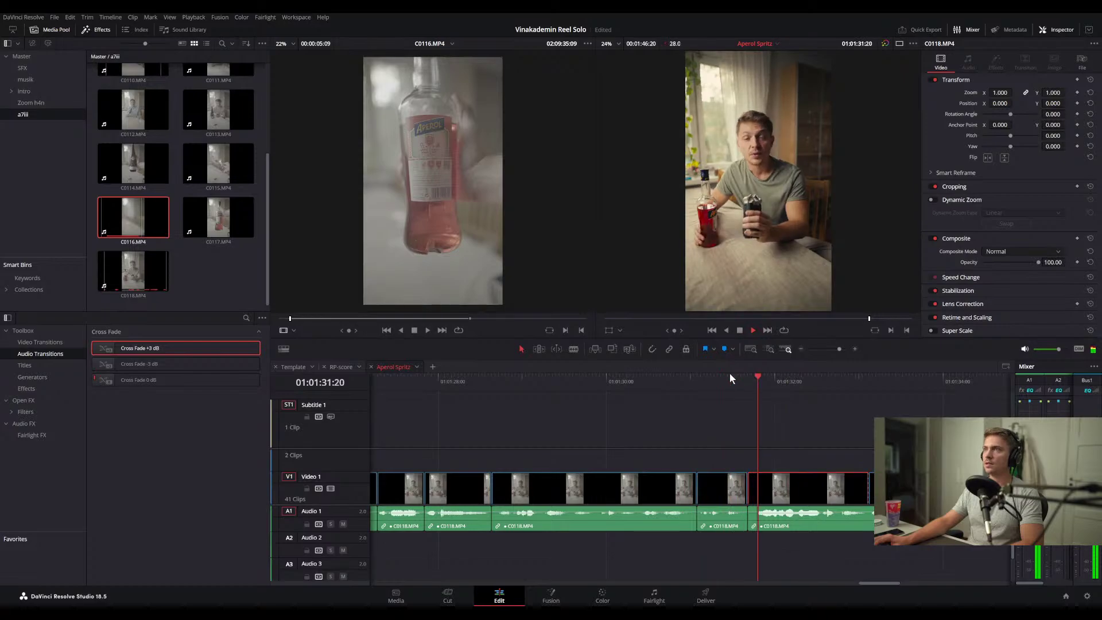
{"action": "left_click", "coordinate": [721, 372]}
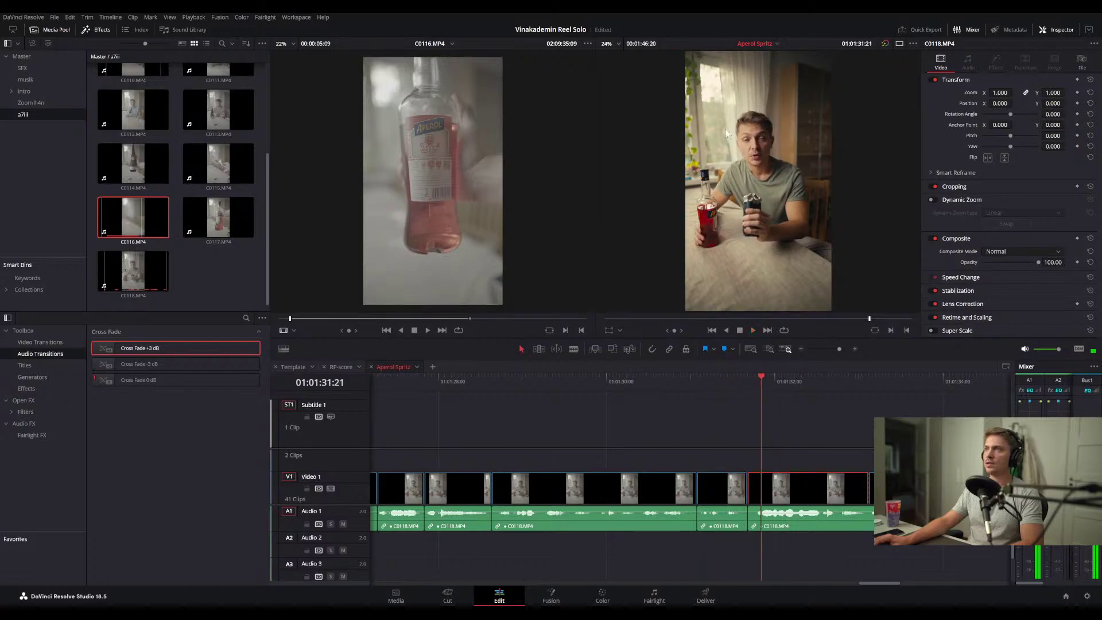
{"action": "left_click", "coordinate": [722, 379]}
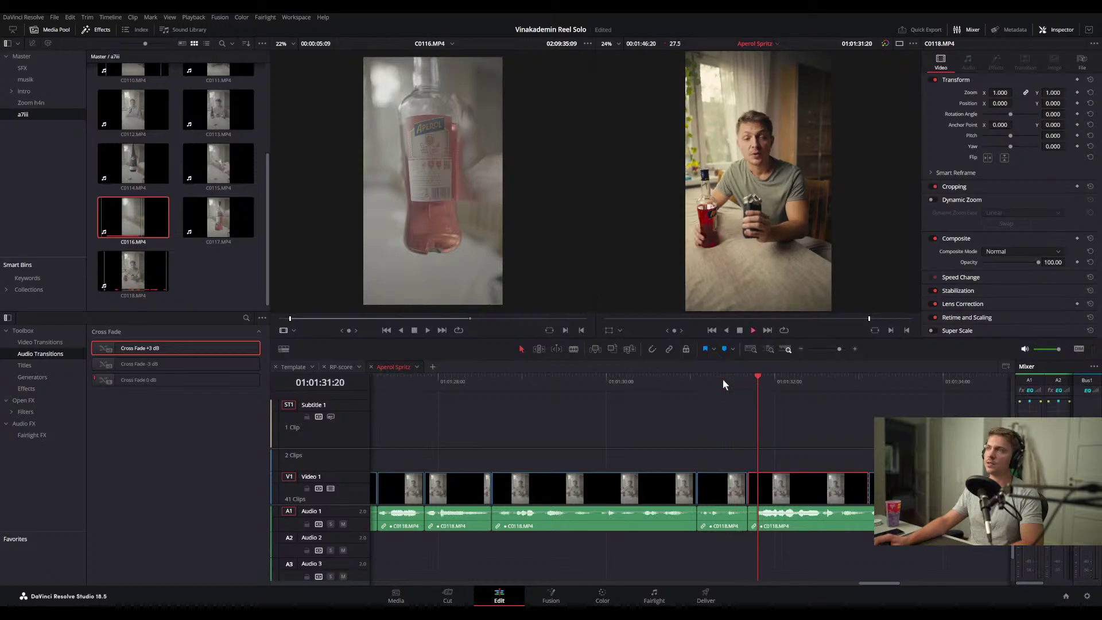
{"action": "left_click", "coordinate": [722, 379]}
{"action": "left_click", "coordinate": [722, 379]}
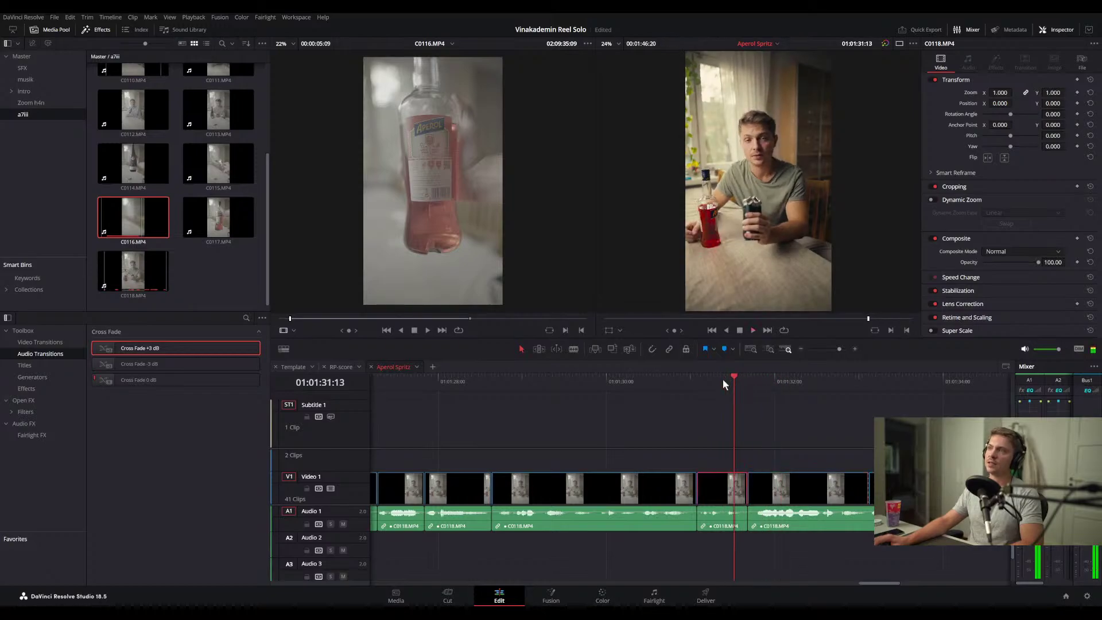
{"action": "key", "text": "space"}
{"action": "left_click", "coordinate": [722, 379]}
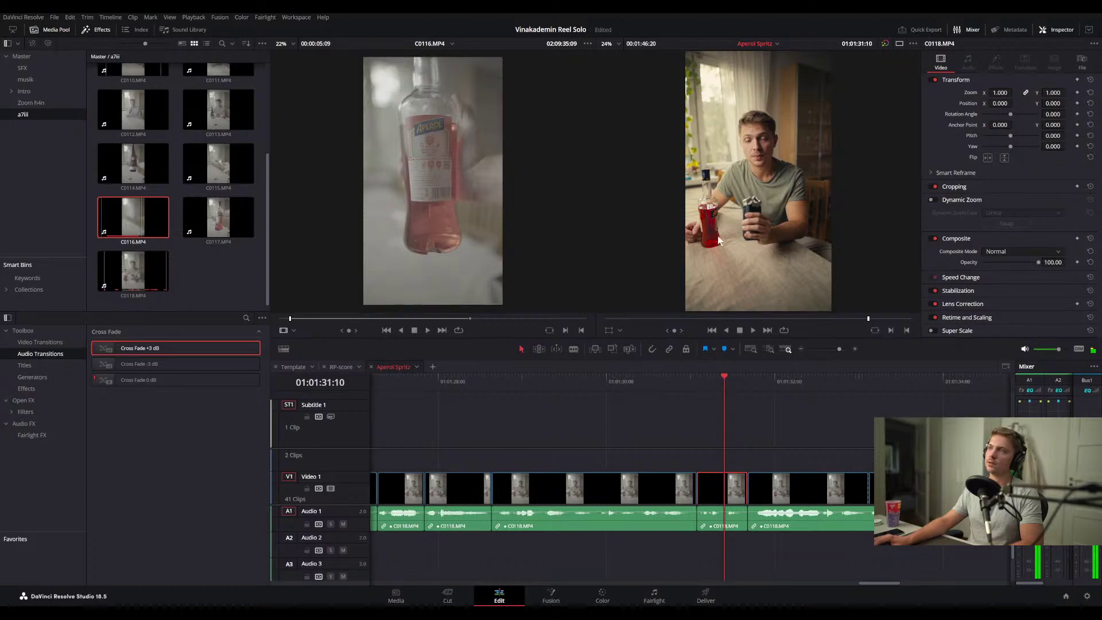
{"action": "key", "text": "space"}
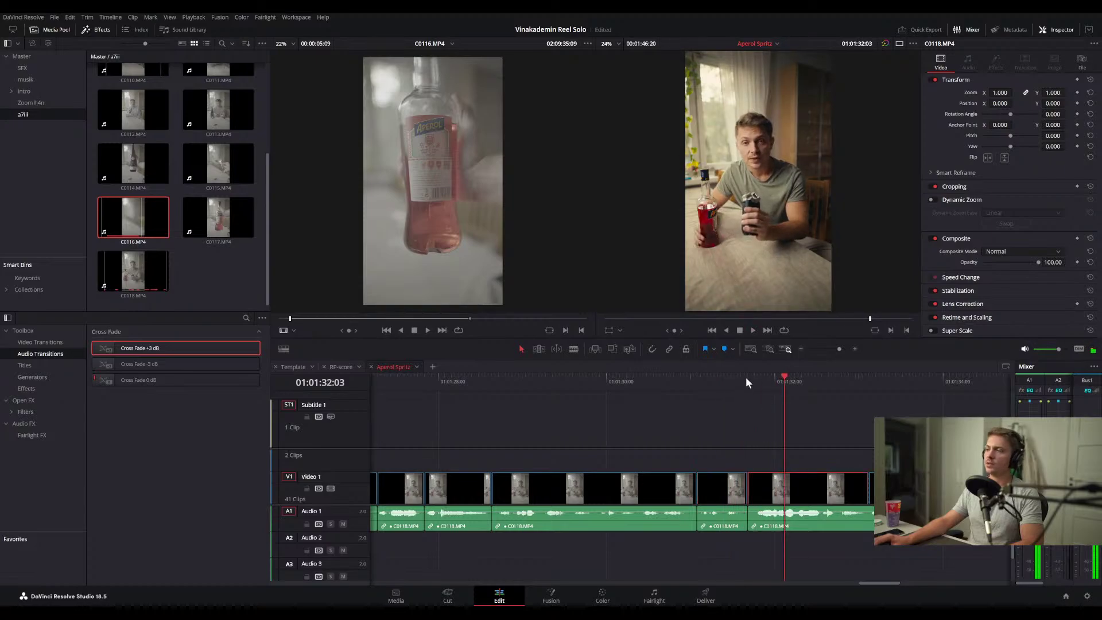
- Set the zoom of the talking clip starting at 01:01:31:17 to 1.4 and play on through the following talking clips
{"action": "left_click", "coordinate": [746, 379]}
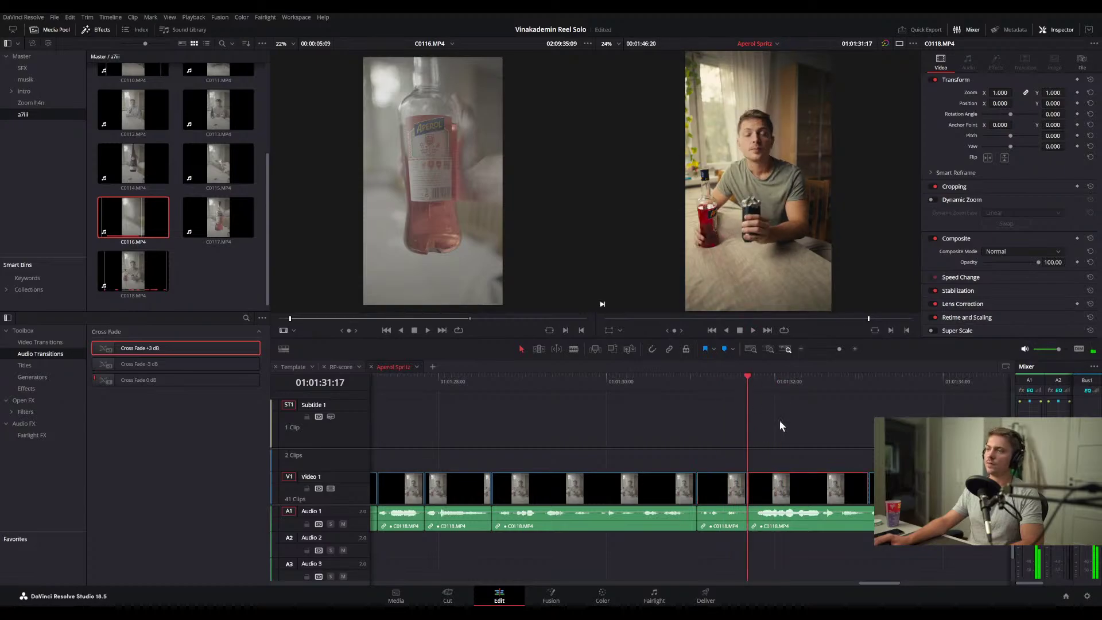
{"action": "double_click", "coordinate": [994, 92]}
{"action": "type", "text": "1.4"}
{"action": "key", "text": "Return"}
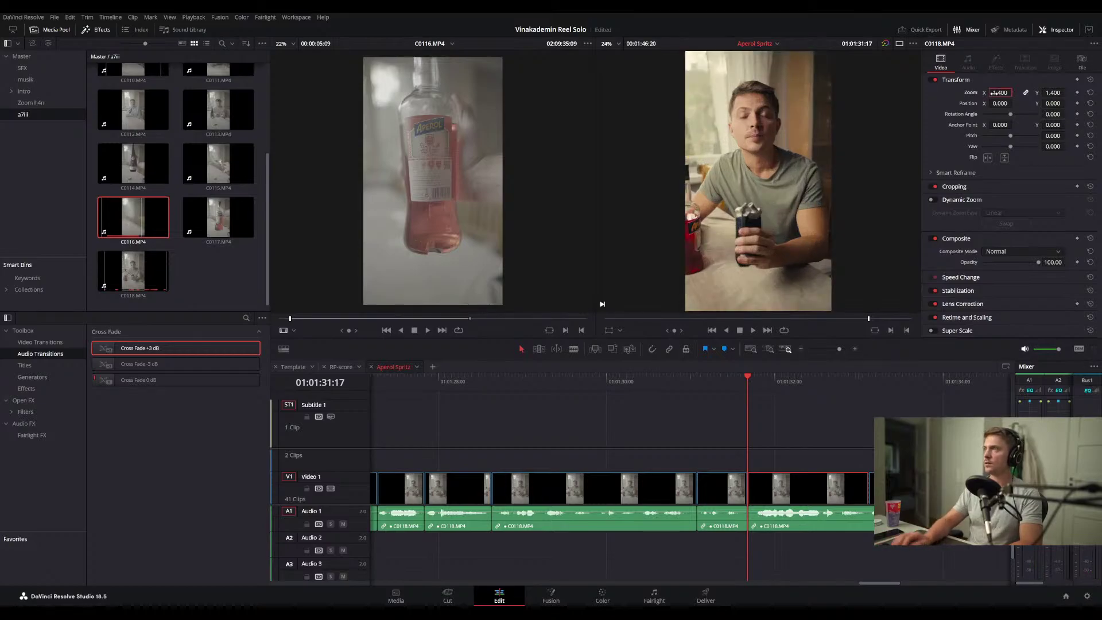
{"action": "left_click", "coordinate": [725, 381]}
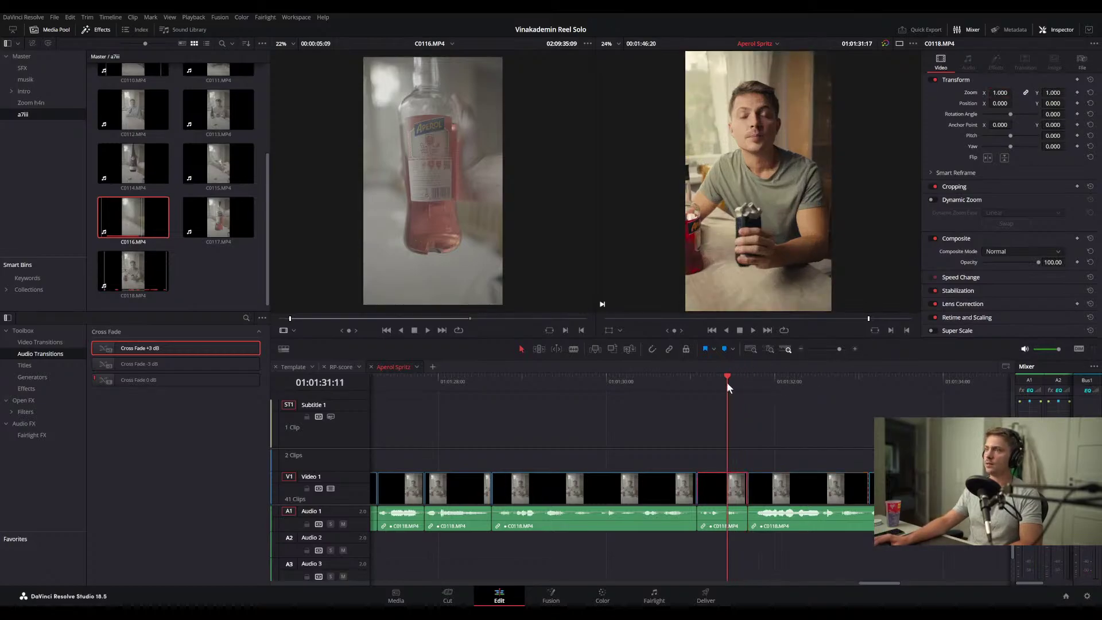
{"action": "key", "text": "space"}
{"action": "left_click", "coordinate": [721, 381]}
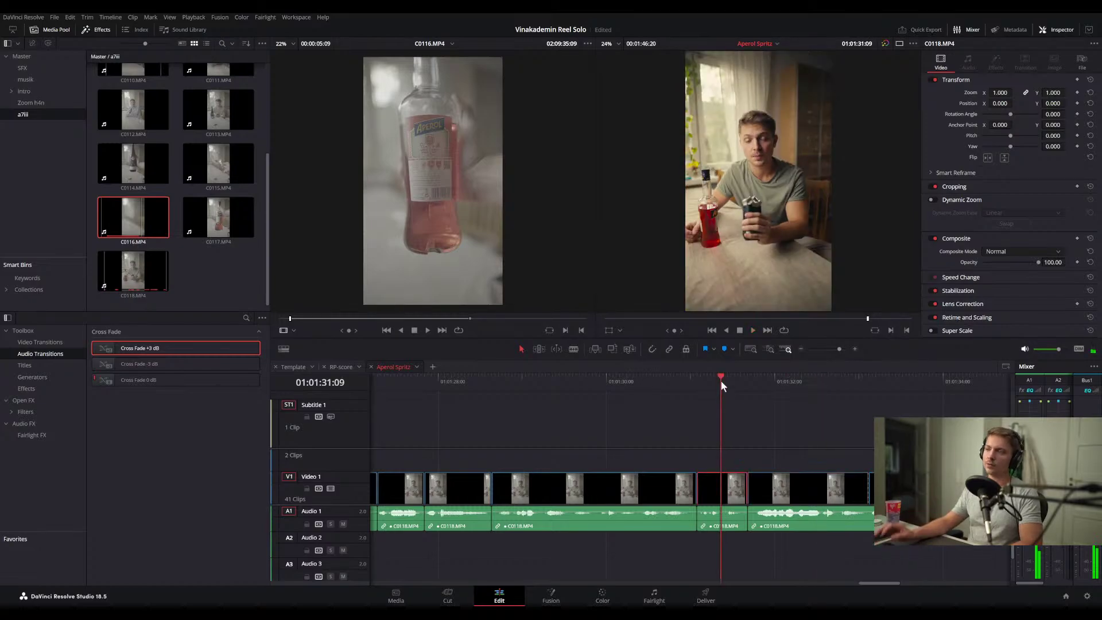
{"action": "left_click", "coordinate": [710, 381]}
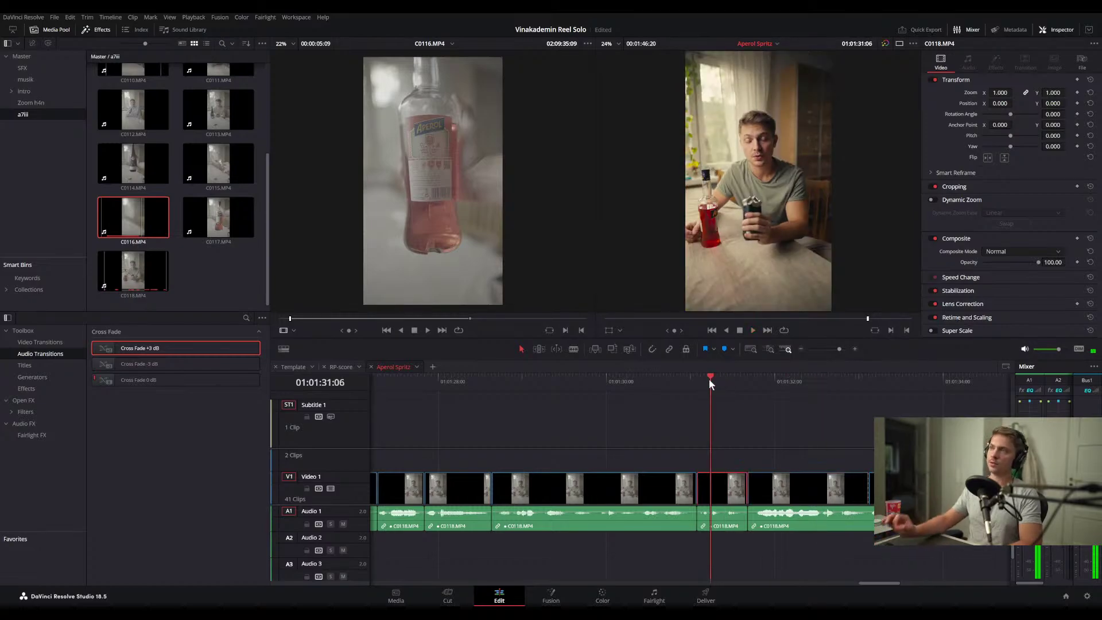
{"action": "key", "text": "space"}
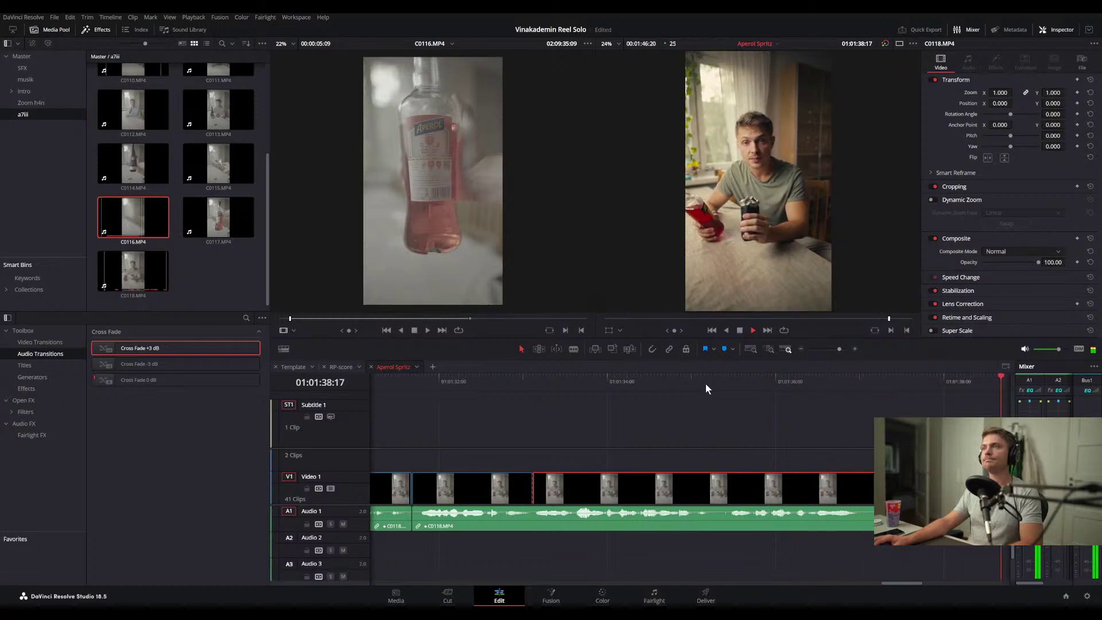
- Cut out the section of the talking clip from 01:01:37:00 to 01:01:37:17, close the gap, and replay the join
{"action": "mouse_move", "coordinate": [542, 382]}
{"action": "left_mouse_down"}
{"action": "mouse_move", "coordinate": [500, 383]}
{"action": "mouse_move", "coordinate": [539, 375]}
{"action": "left_mouse_up"}
{"action": "key", "text": "ctrl+b"}
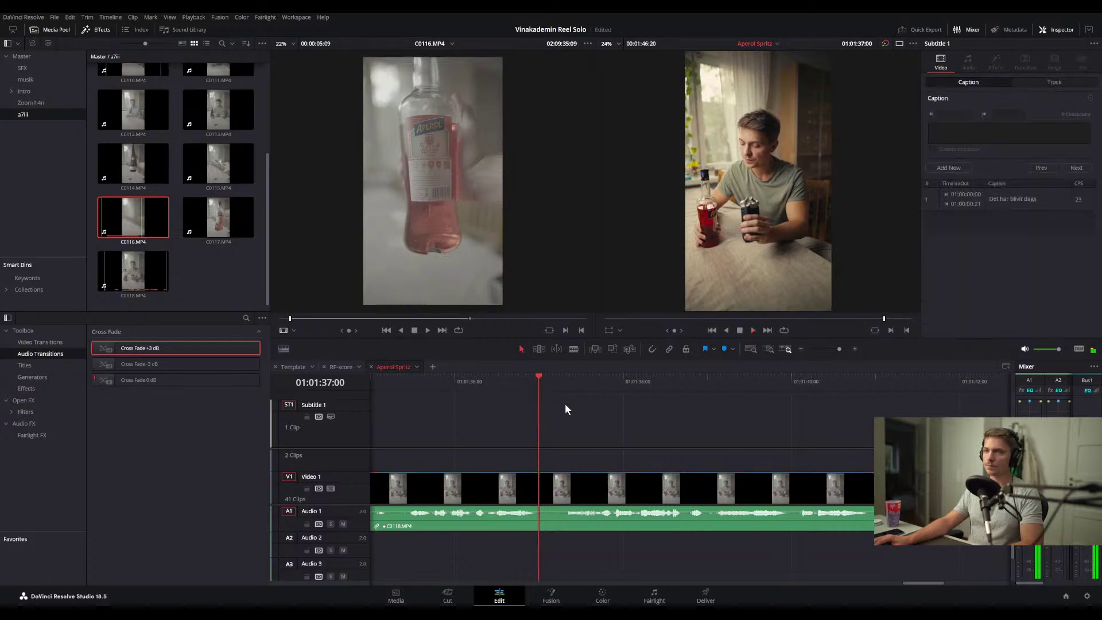
{"action": "key", "text": "space"}
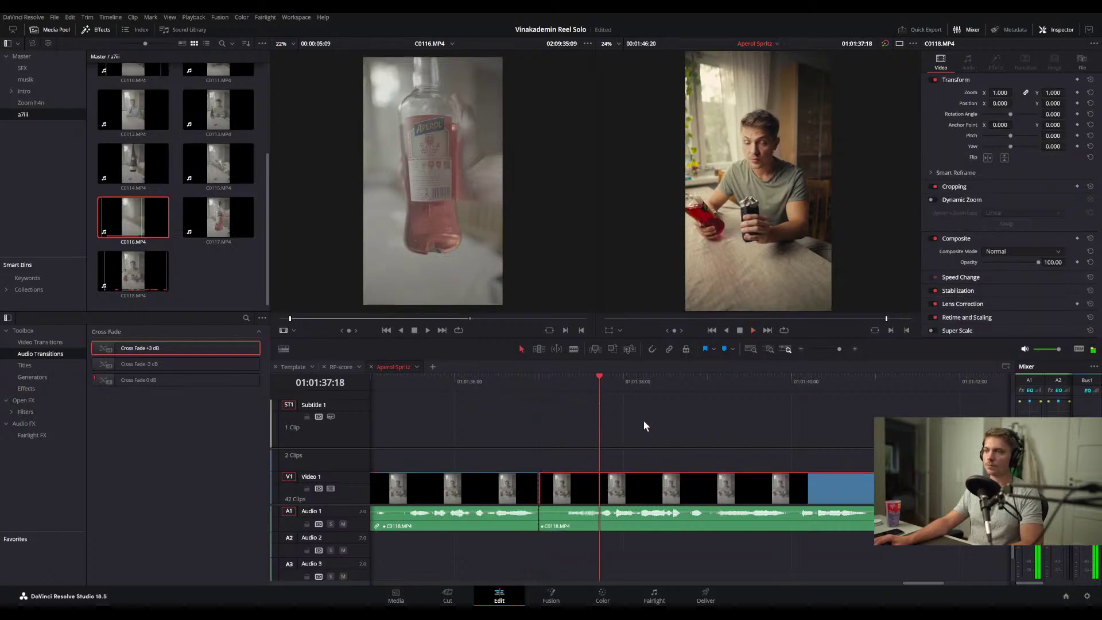
{"action": "key", "text": "space"}
{"action": "left_click", "coordinate": [595, 381]}
{"action": "key", "text": "ctrl+b"}
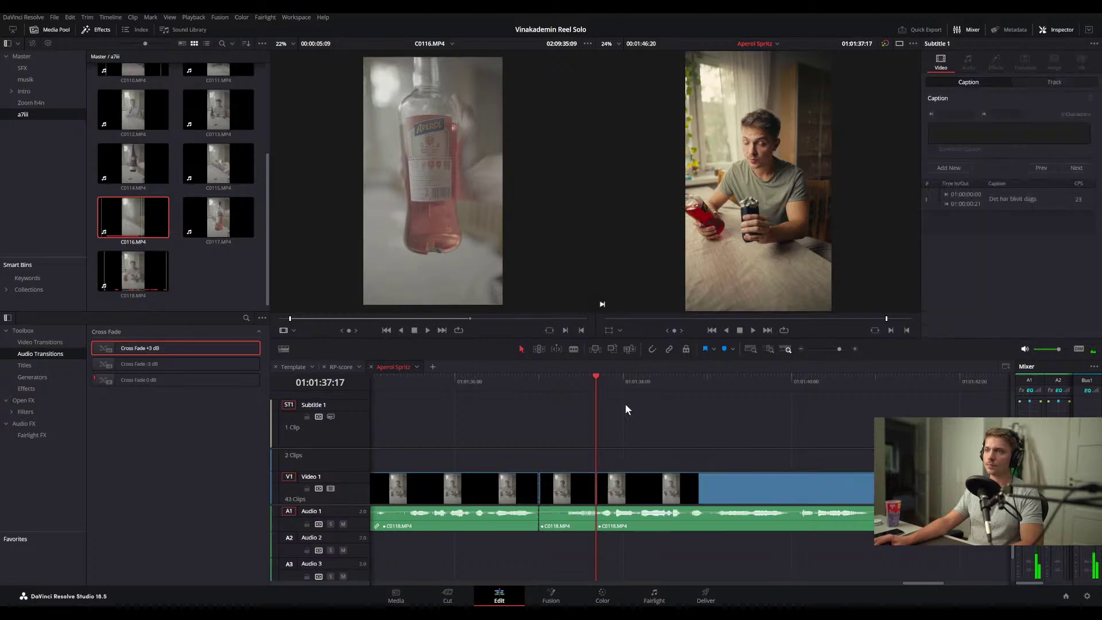
{"action": "key", "text": "Delete"}
{"action": "key", "text": "Up"}
{"action": "key", "text": "space"}
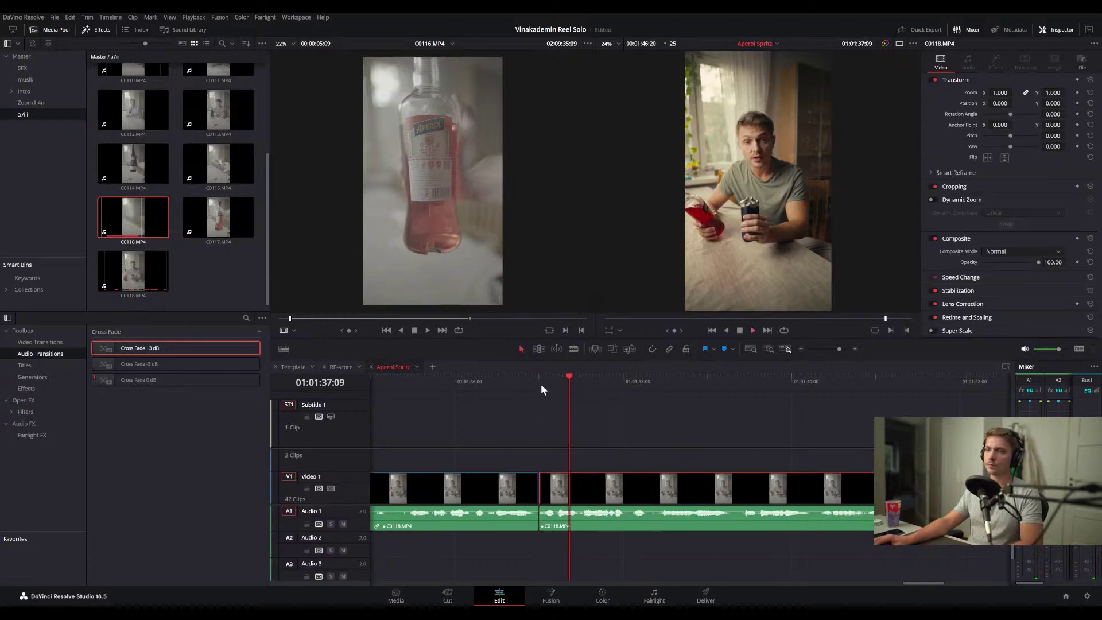
{"action": "left_click", "coordinate": [496, 384]}
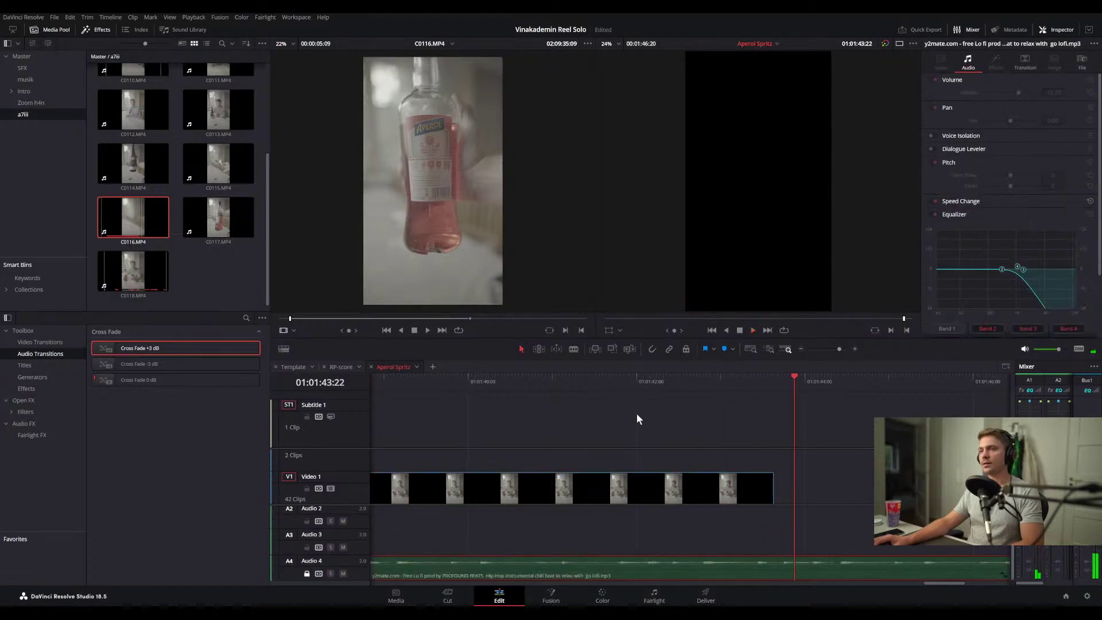
- Show the whole reel in the timeline and load C0117.MP4 as the source clip to skim its bottle footage
{"action": "key", "text": "shift+z"}
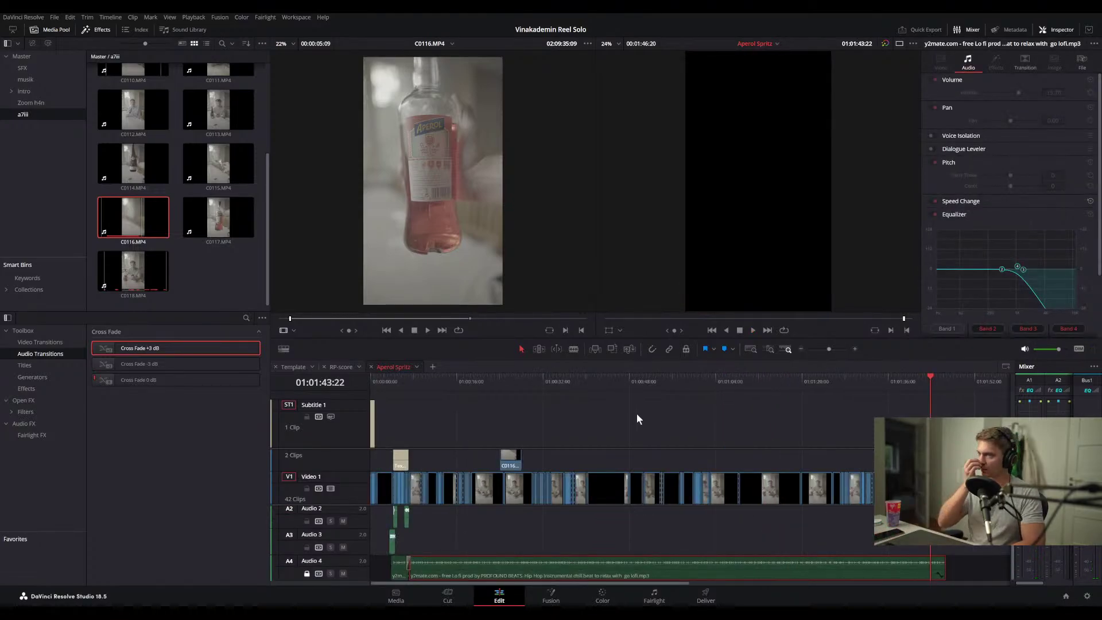
{"action": "scroll", "coordinate": [591, 442], "scroll_direction": "right", "scroll_amount": 1}
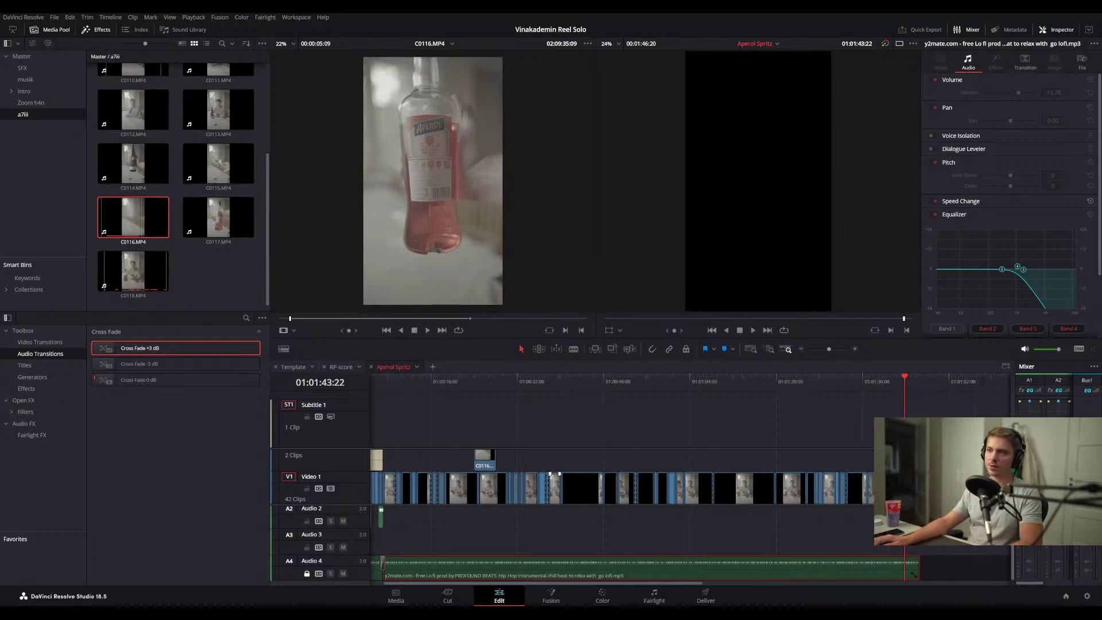
{"action": "scroll", "coordinate": [543, 447], "scroll_direction": "left", "scroll_amount": 1}
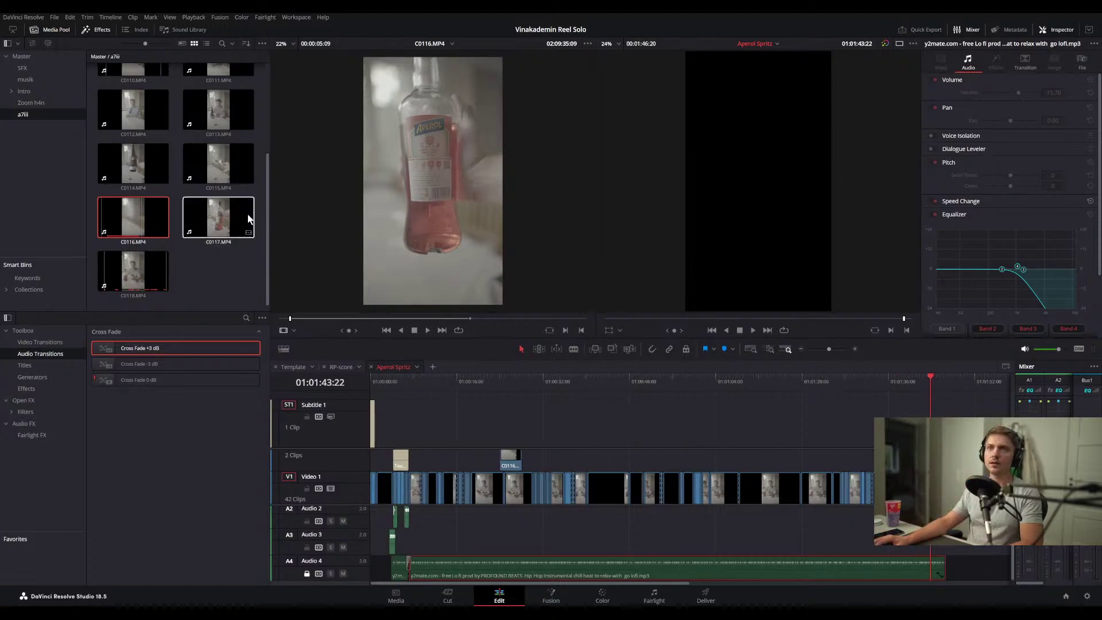
{"action": "left_click", "coordinate": [219, 216]}
{"action": "left_click_drag", "start_coordinate": [318, 317], "coordinate": [258, 318]}
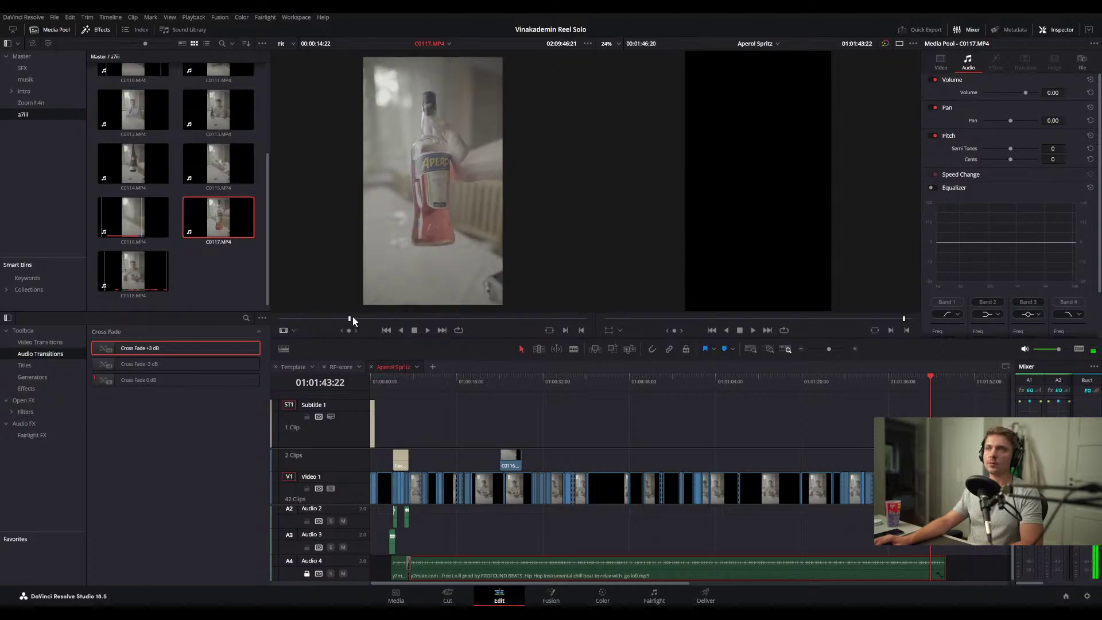
{"action": "left_click_drag", "start_coordinate": [352, 316], "coordinate": [280, 320]}
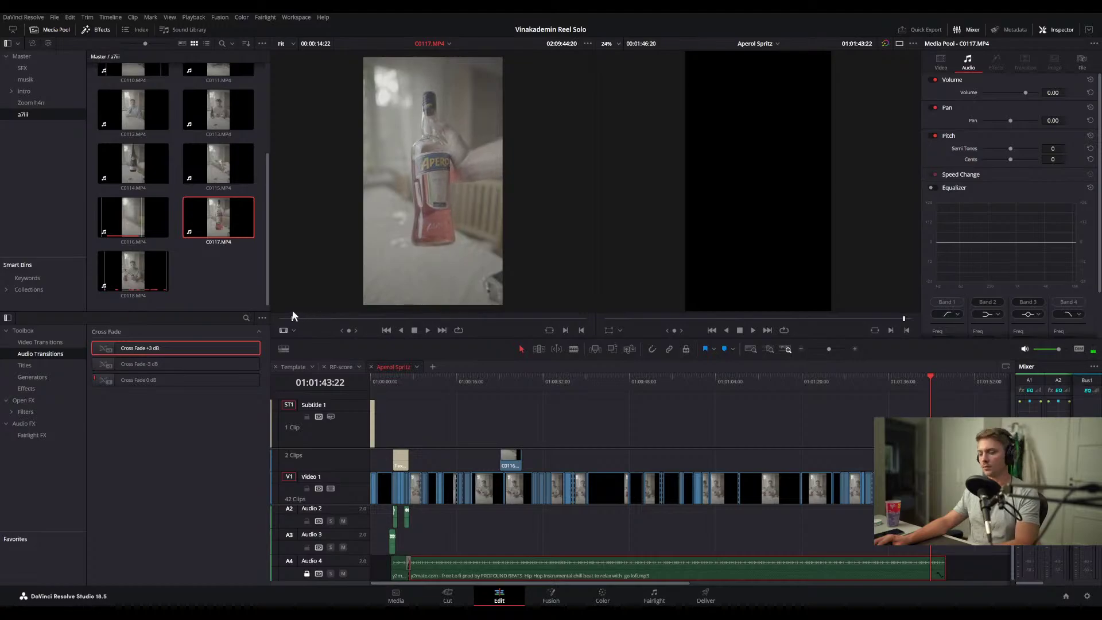
- Play C0117.MP4 from near its start and mark a section about 00:00:03:08 long
{"action": "left_click", "coordinate": [293, 316]}
{"action": "key", "text": "space"}
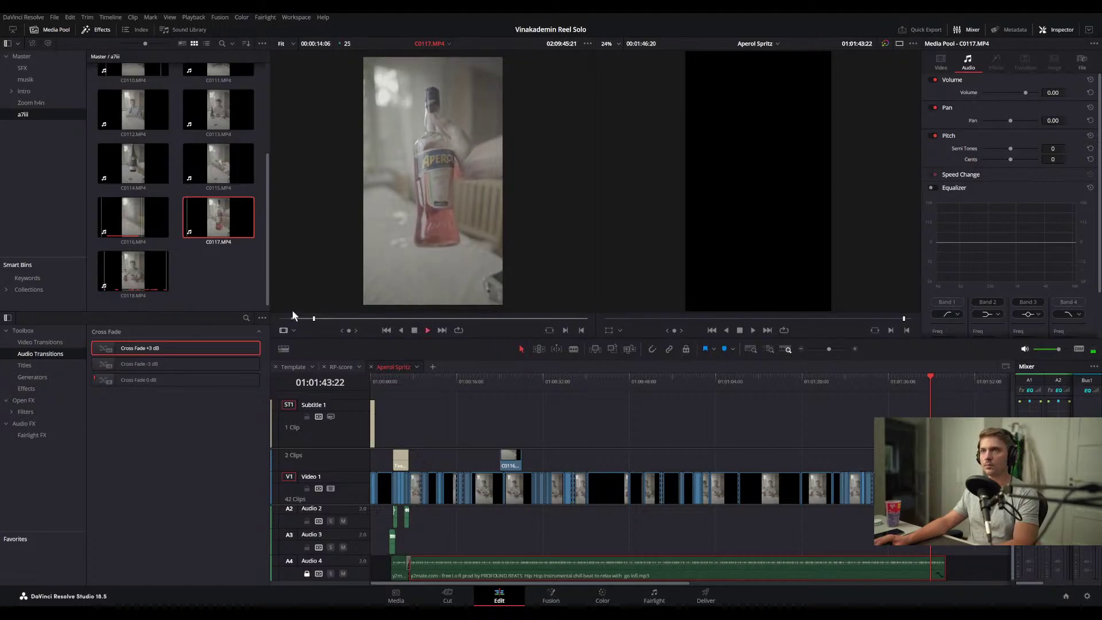
{"action": "key", "text": "i"}
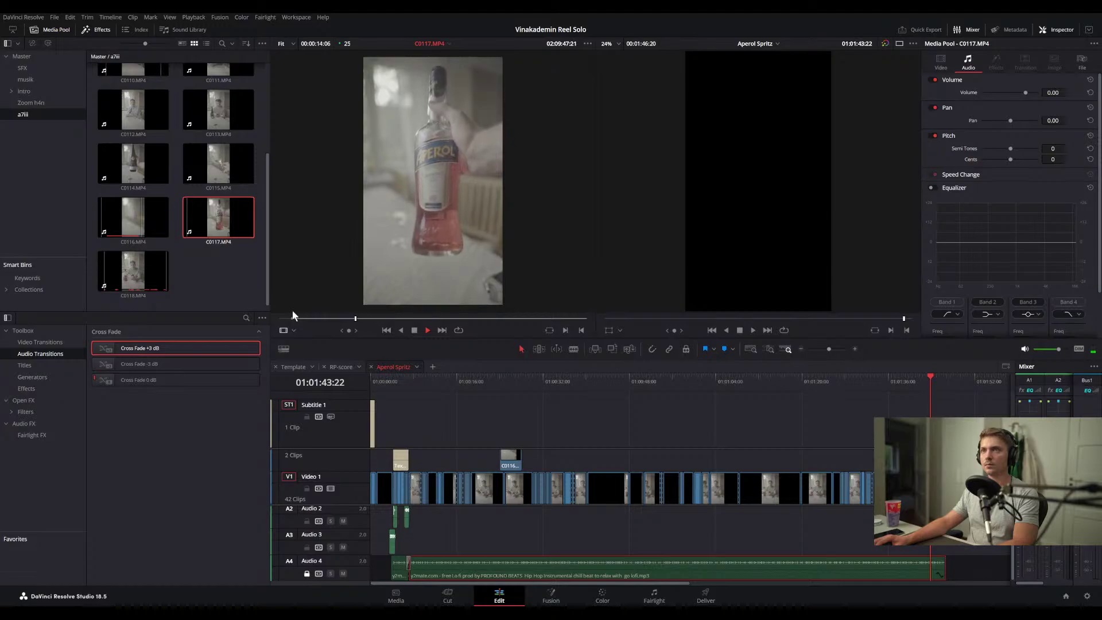
{"action": "key", "text": "o"}
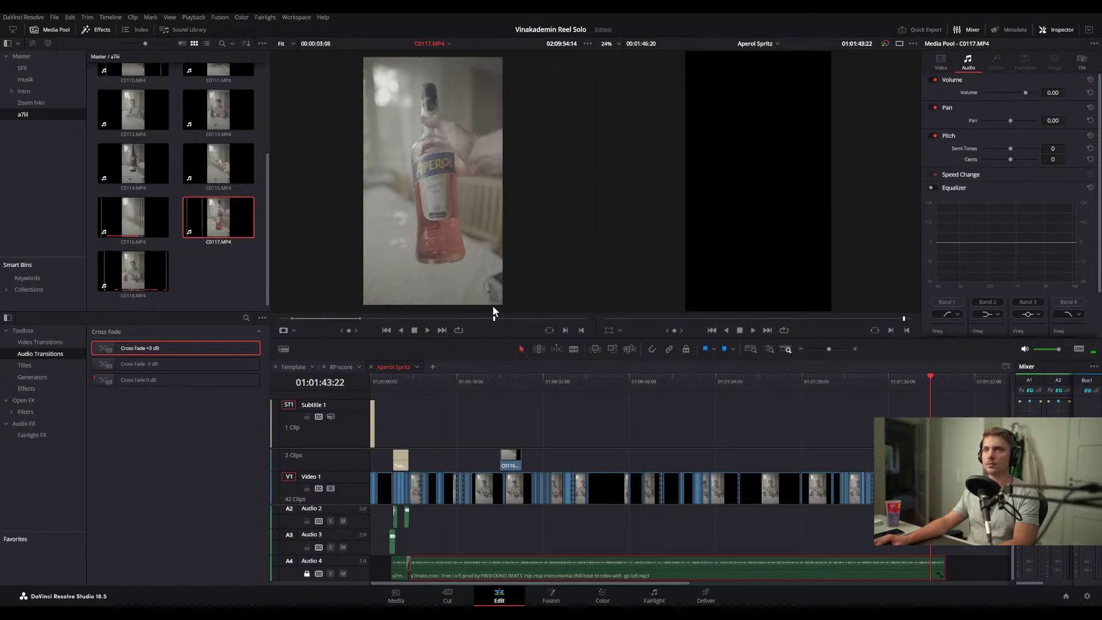
- Mark a 00:00:04:06 section near the end of C0117.MP4 and place only its video above Video 1, between the title and the C0116 B-roll
{"action": "key", "text": "space"}
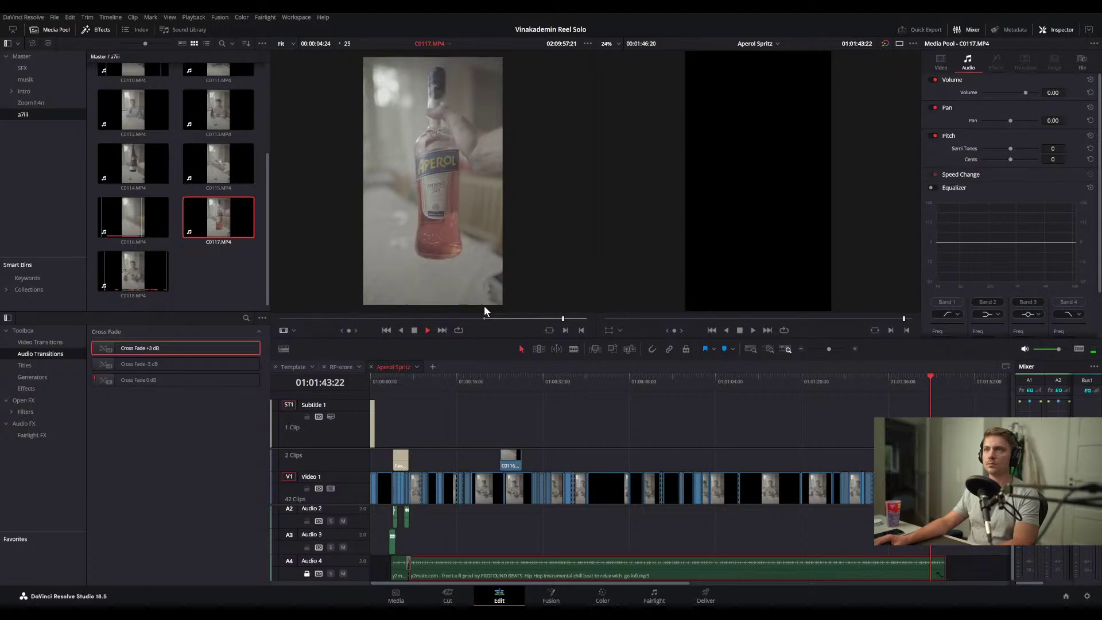
{"action": "key", "text": "o"}
{"action": "key", "text": "space"}
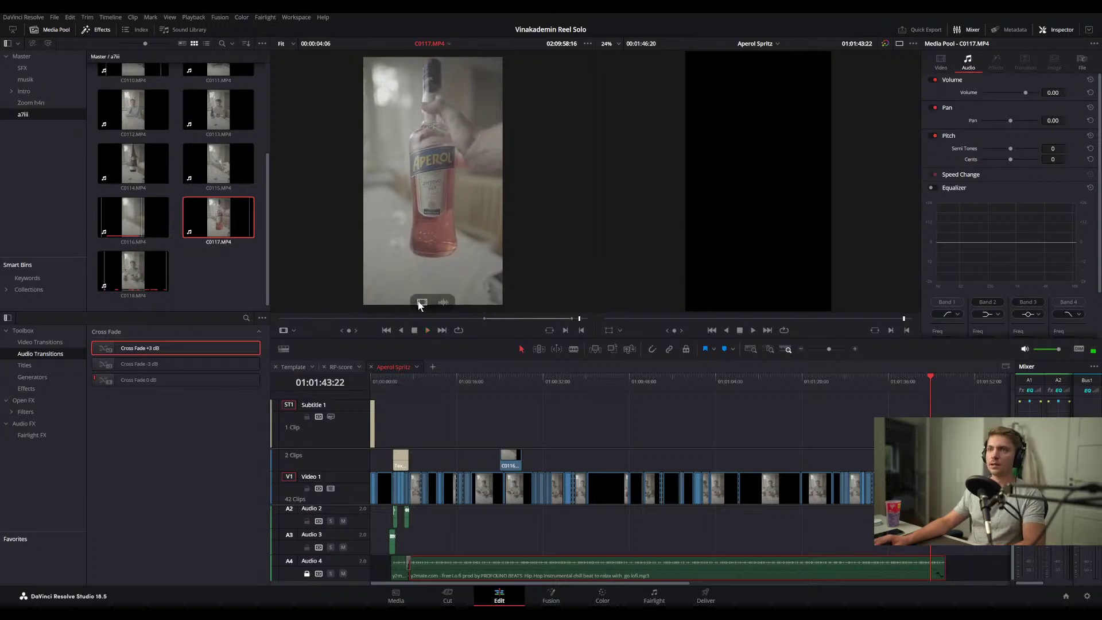
{"action": "left_click_drag", "start_coordinate": [422, 302], "coordinate": [447, 460]}
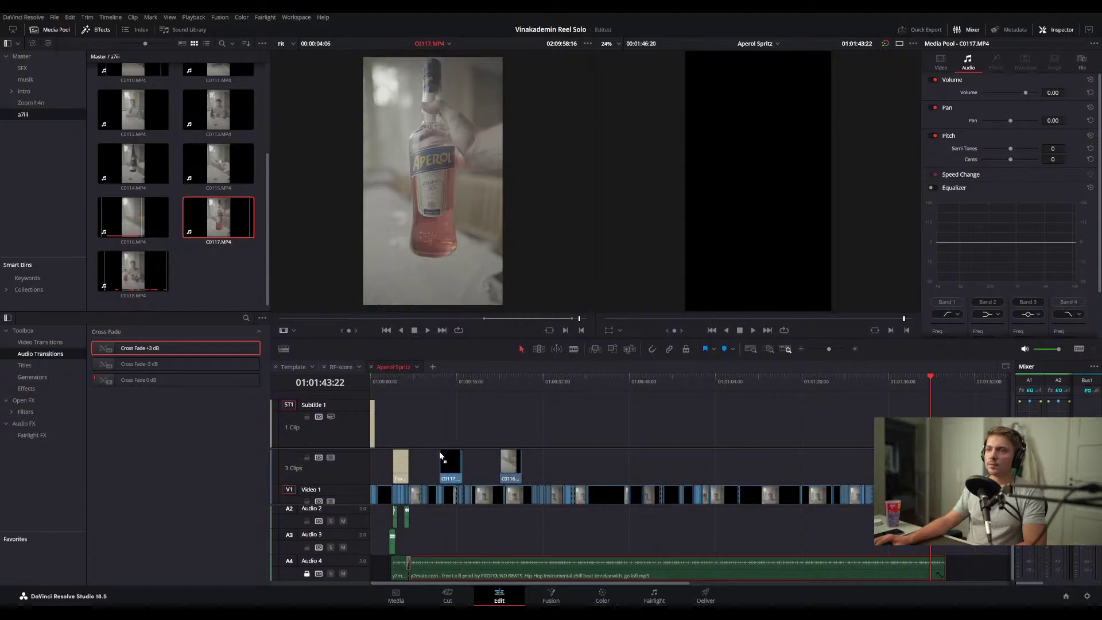
{"action": "left_click", "coordinate": [436, 377]}
{"action": "left_click", "coordinate": [389, 380]}
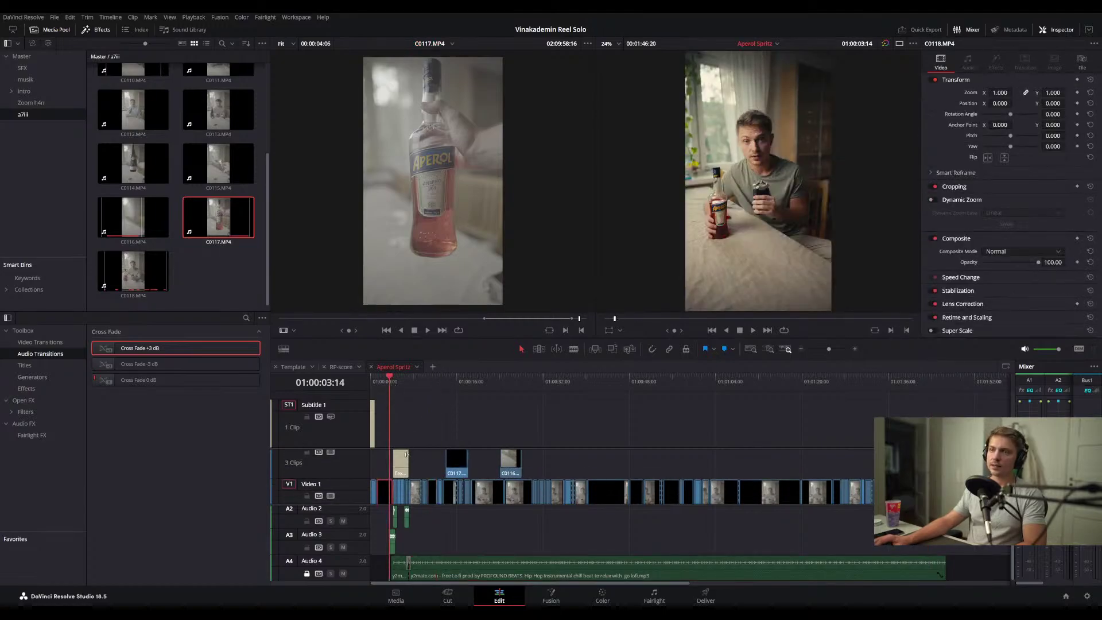
- Move the C0117.MP4 B-roll clip on Video 2 earlier so it starts shortly after the Aperol Spritz title ends
{"action": "left_click", "coordinate": [396, 382]}
{"action": "scroll", "coordinate": [422, 457], "scroll_direction": "up", "scroll_amount": 7}
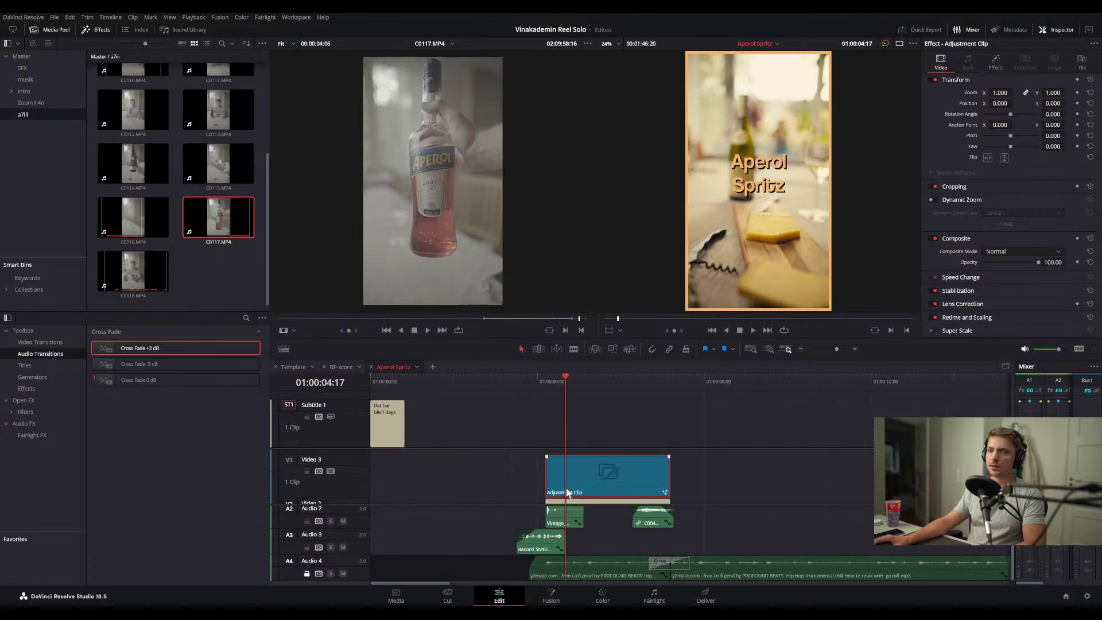
{"action": "scroll", "coordinate": [579, 478], "scroll_direction": "down", "scroll_amount": 4}
{"action": "scroll", "coordinate": [643, 468], "scroll_direction": "up", "scroll_amount": 2}
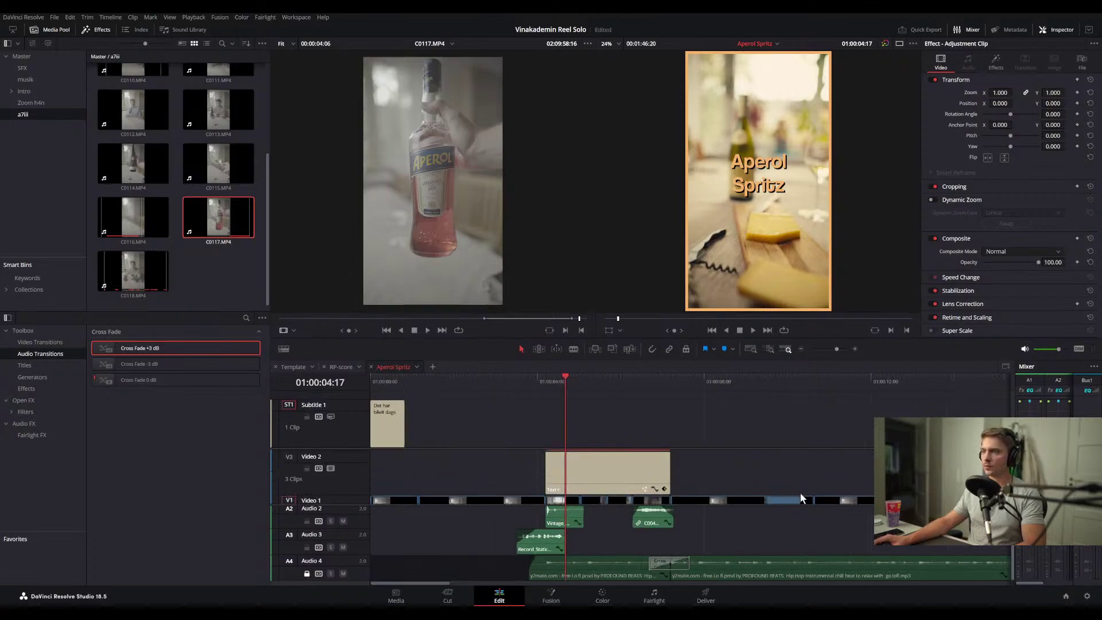
{"action": "left_click_drag", "start_coordinate": [913, 465], "coordinate": [724, 462]}
{"action": "scroll", "coordinate": [625, 468], "scroll_direction": "down", "scroll_amount": 2}
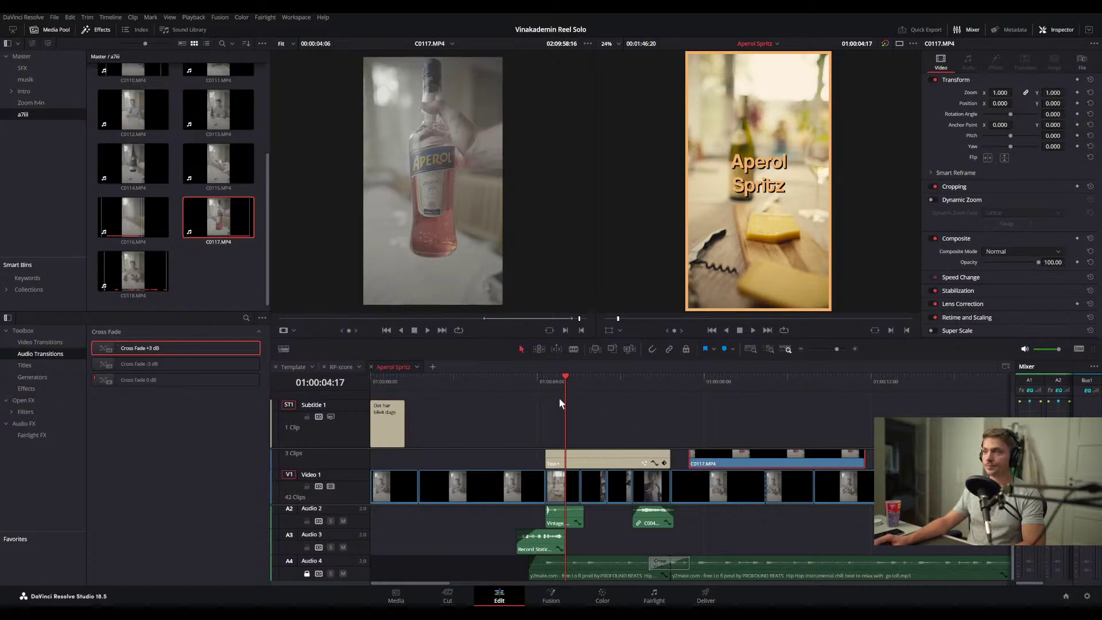
- Play the reel from the start of the title at 01:00:04:05 through to the C0117.MP4 B-roll
{"action": "left_click_drag", "start_coordinate": [556, 377], "coordinate": [545, 377]}
{"action": "scroll", "coordinate": [561, 452], "scroll_direction": "down", "scroll_amount": 2}
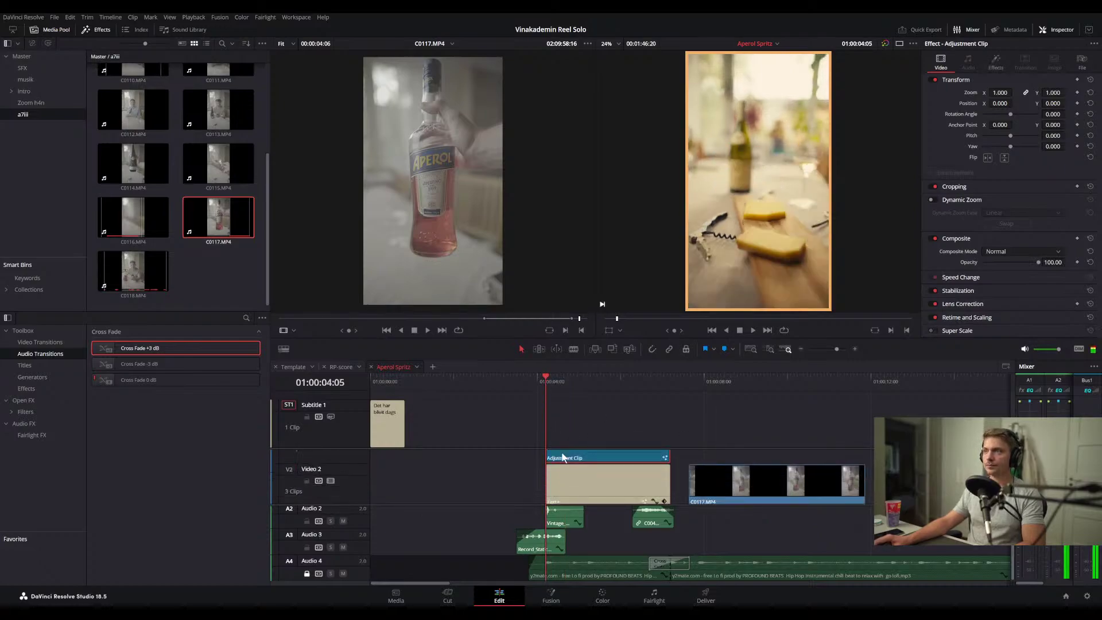
{"action": "key", "text": "space"}
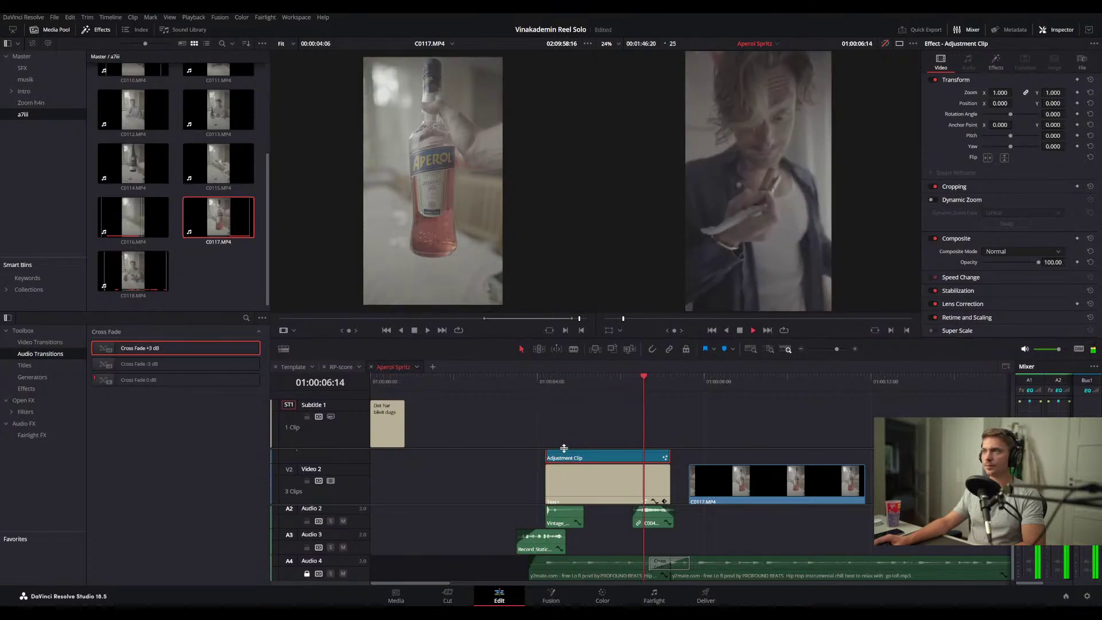
{"action": "scroll", "coordinate": [564, 448], "scroll_direction": "down", "scroll_amount": 2}
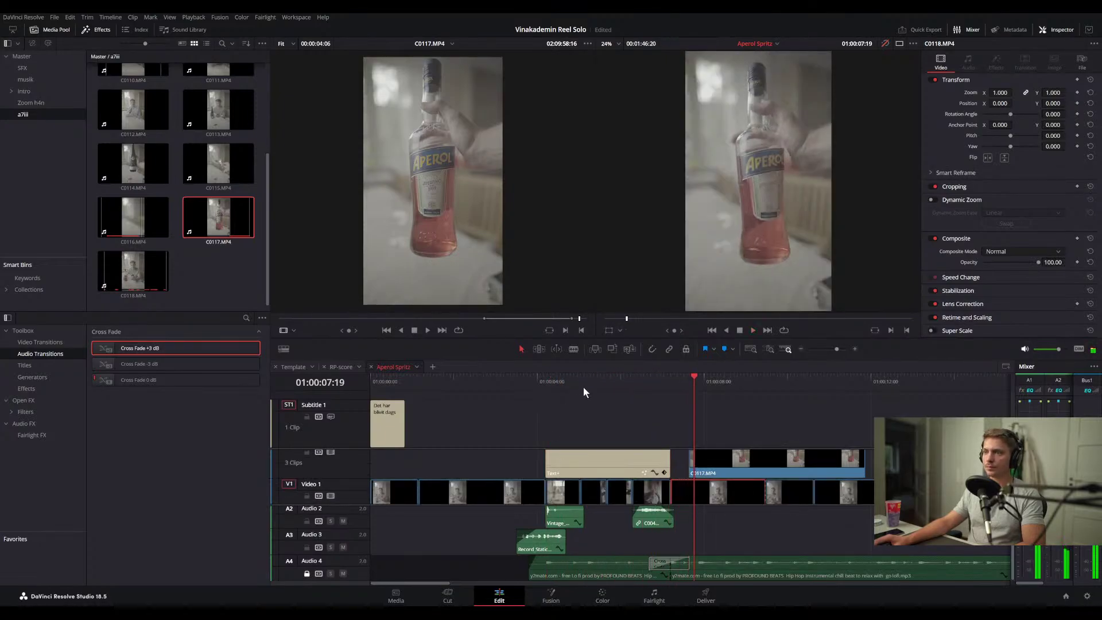
- Replay the opening of the title section from 01:00:04:06 to 01:00:05:00 and check the Video 1 clips beneath it
{"action": "left_click_drag", "start_coordinate": [563, 379], "coordinate": [546, 377]}
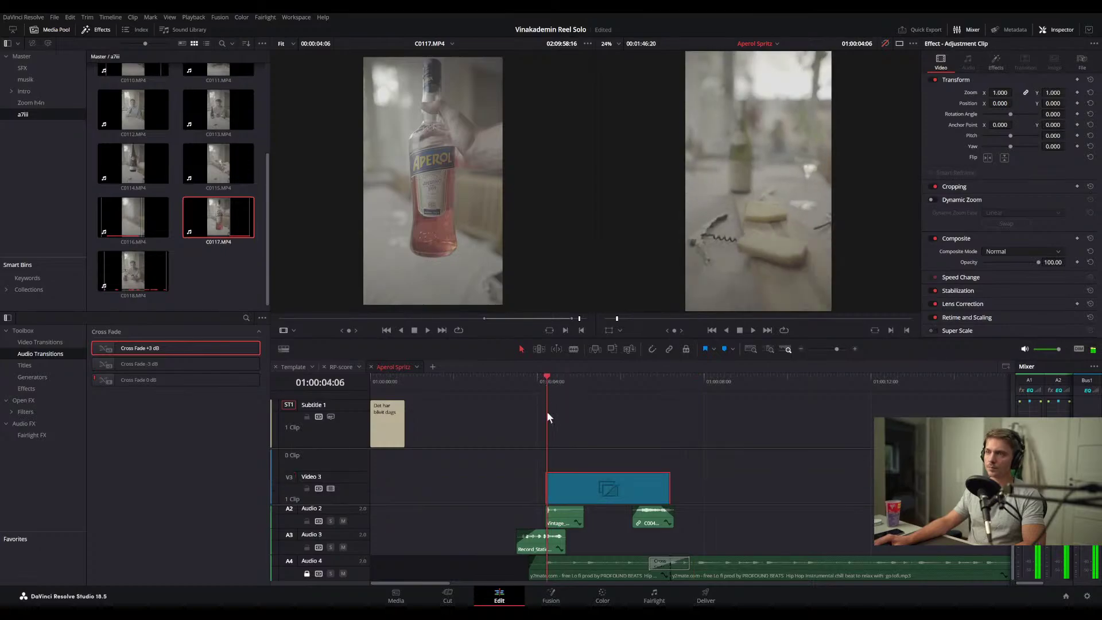
{"action": "key", "text": "space"}
{"action": "key", "text": "space"}
{"action": "scroll", "coordinate": [619, 460], "scroll_direction": "down", "scroll_amount": 3}
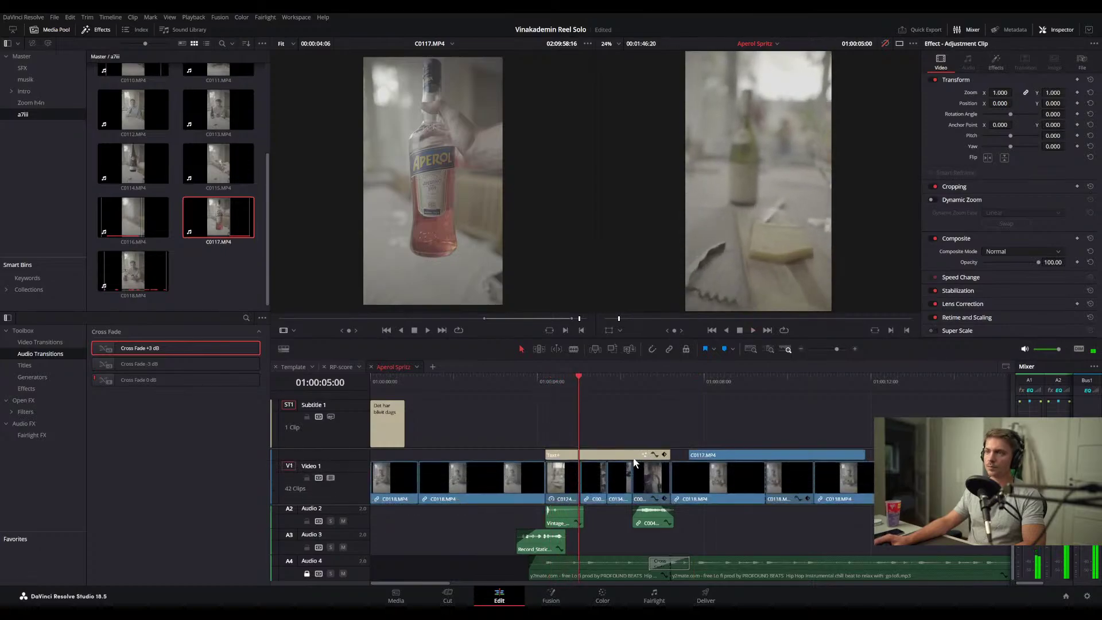
- Move the Aperol bottle clip C0117.MP4 from Video 2 onto the first Video 1 shot beneath the title and play the intro
{"action": "scroll", "coordinate": [634, 462], "scroll_direction": "up", "scroll_amount": 1}
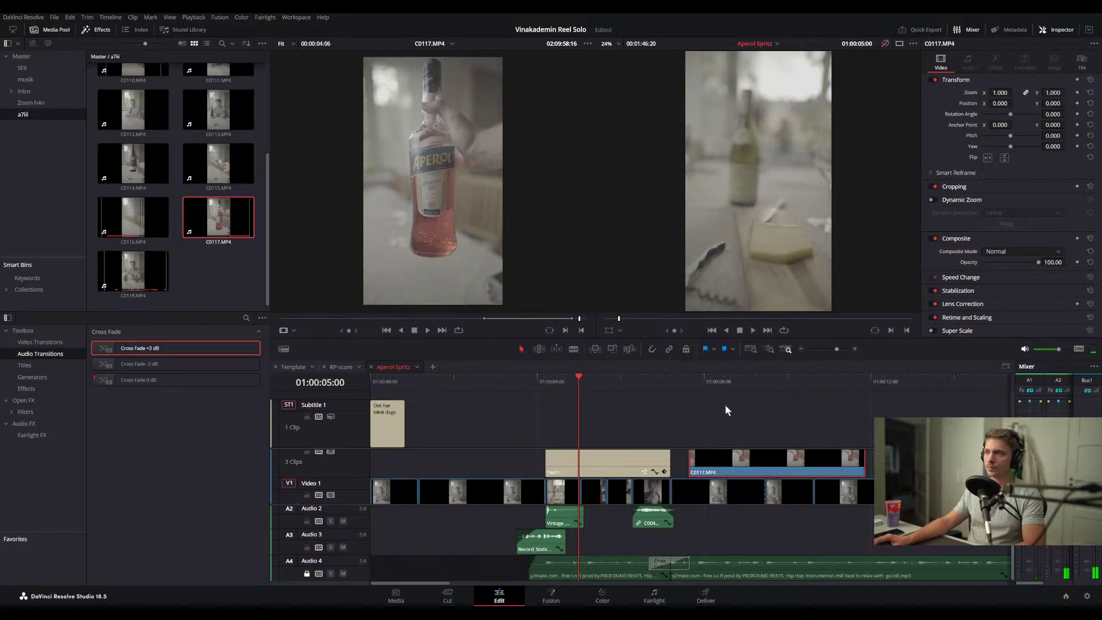
{"action": "scroll", "coordinate": [733, 405], "scroll_direction": "up", "scroll_amount": 2}
{"action": "left_click", "coordinate": [687, 376]}
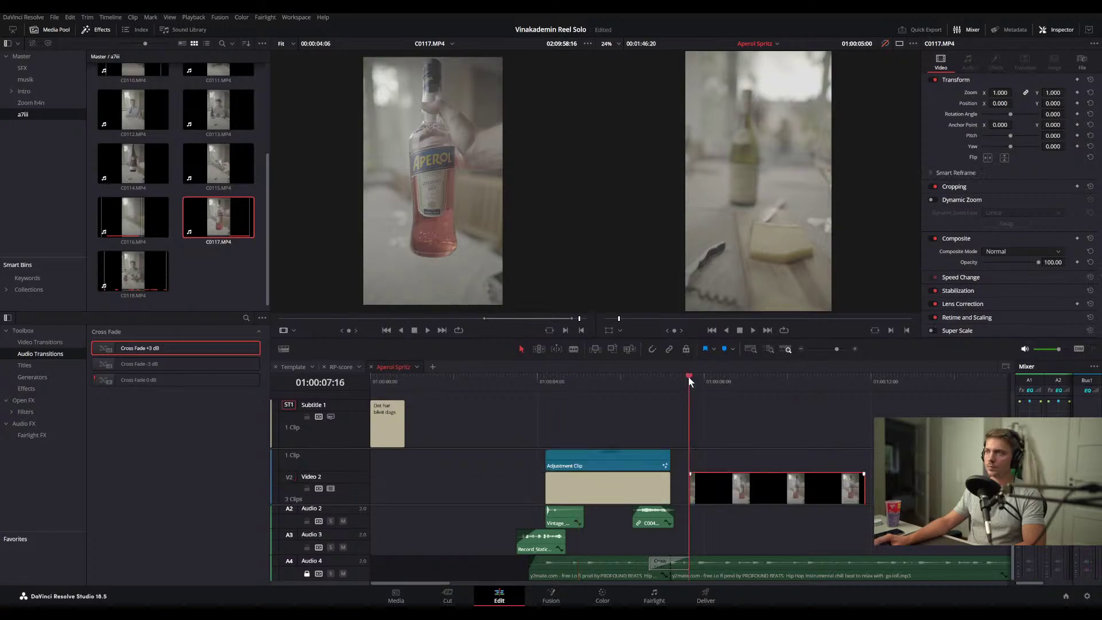
{"action": "key", "text": "space"}
{"action": "key", "text": "space"}
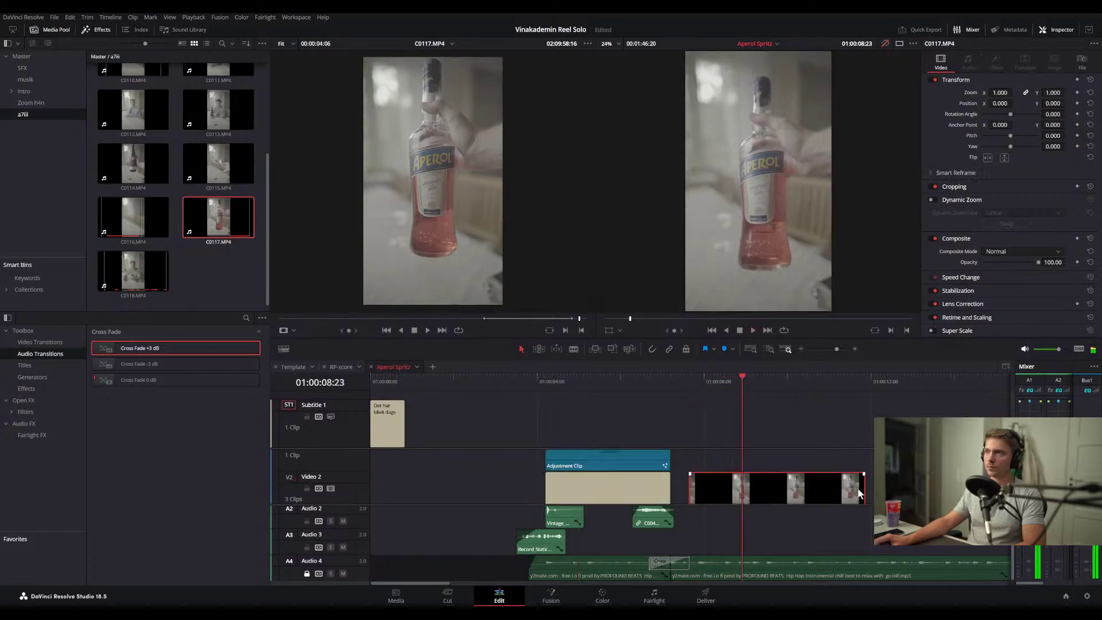
{"action": "left_click_drag", "start_coordinate": [864, 488], "coordinate": [577, 483]}
{"action": "scroll", "coordinate": [695, 489], "scroll_direction": "down", "scroll_amount": 2}
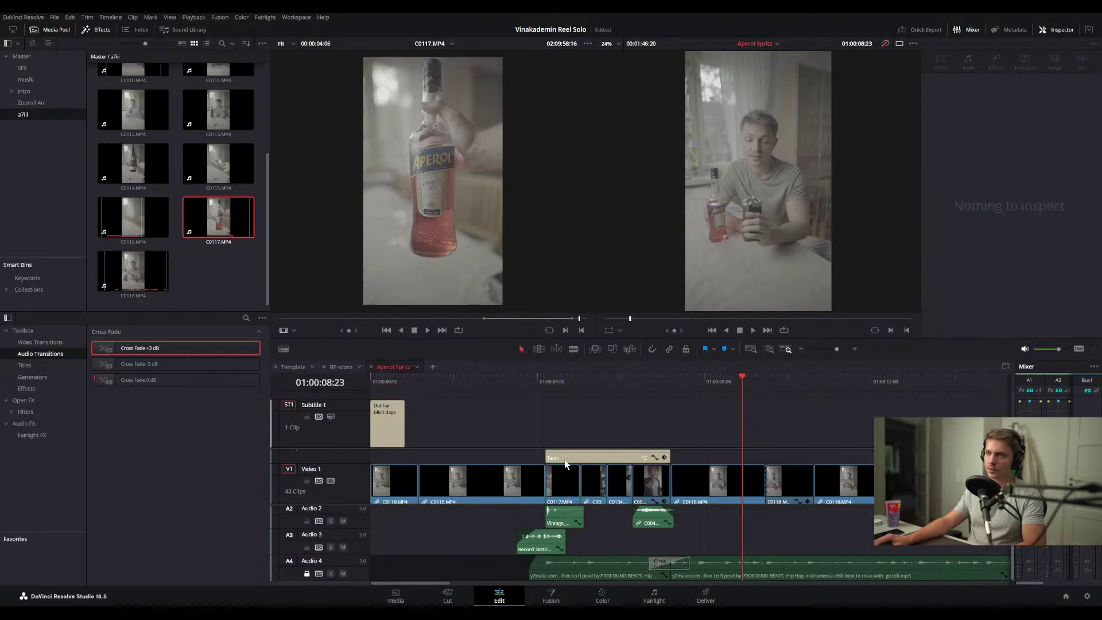
{"action": "left_click_drag", "start_coordinate": [550, 380], "coordinate": [532, 371]}
{"action": "key", "text": "space"}
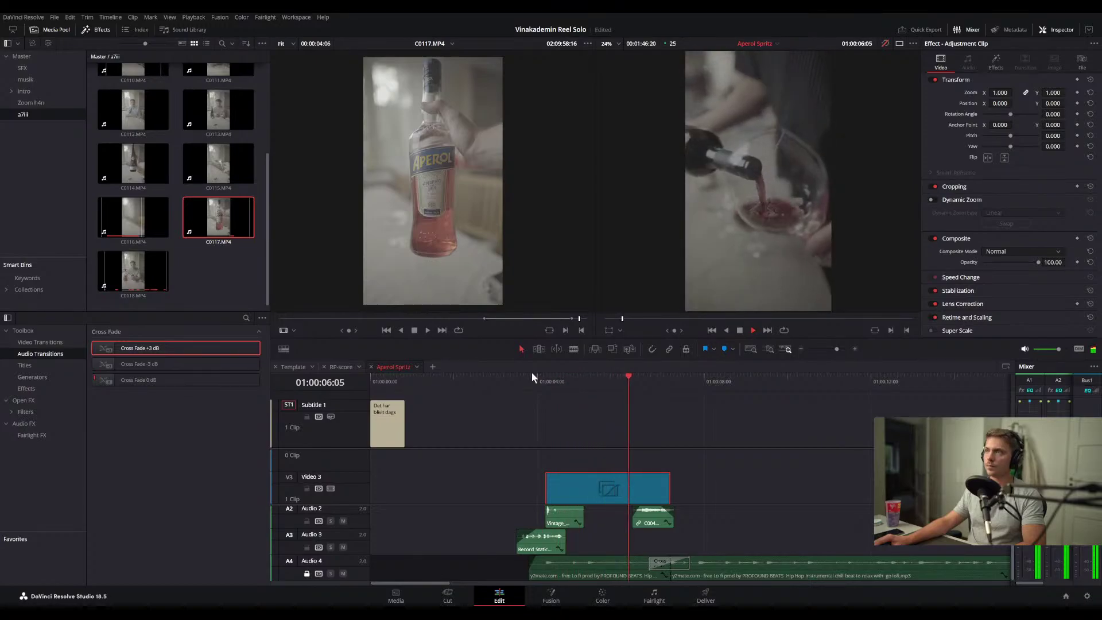
- Apply the reel's three-node color grade to the ungraded C0117.MP4 bottle clip on the Color page and scrub through it
{"action": "left_click_drag", "start_coordinate": [567, 388], "coordinate": [565, 414]}
{"action": "scroll", "coordinate": [564, 436], "scroll_direction": "down", "scroll_amount": 3}
{"action": "left_click", "coordinate": [560, 472]}
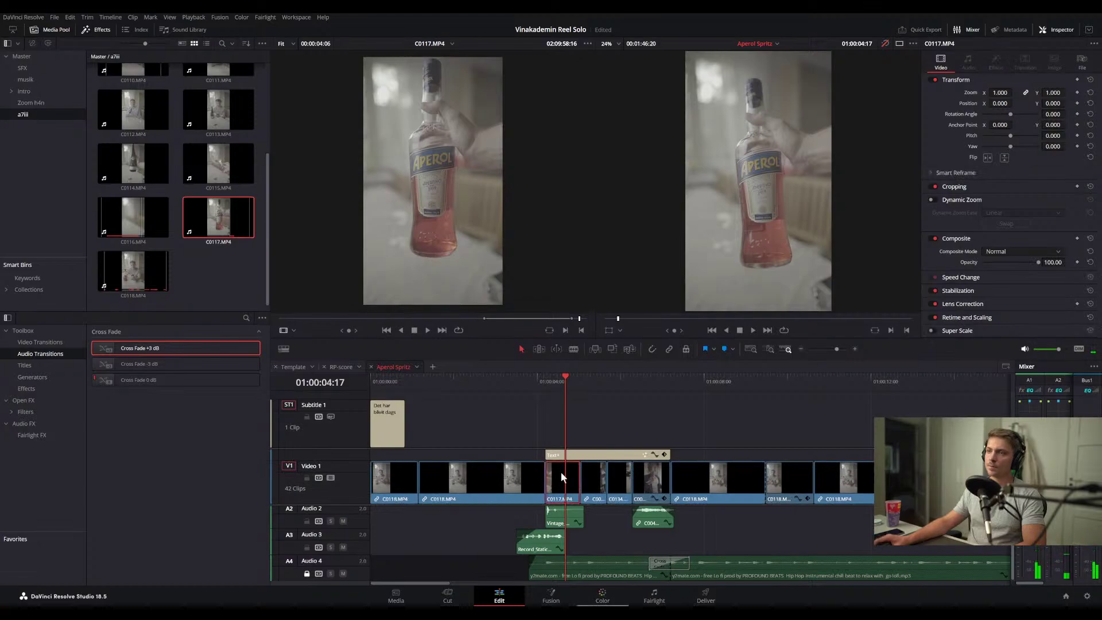
{"action": "left_click", "coordinate": [602, 595]}
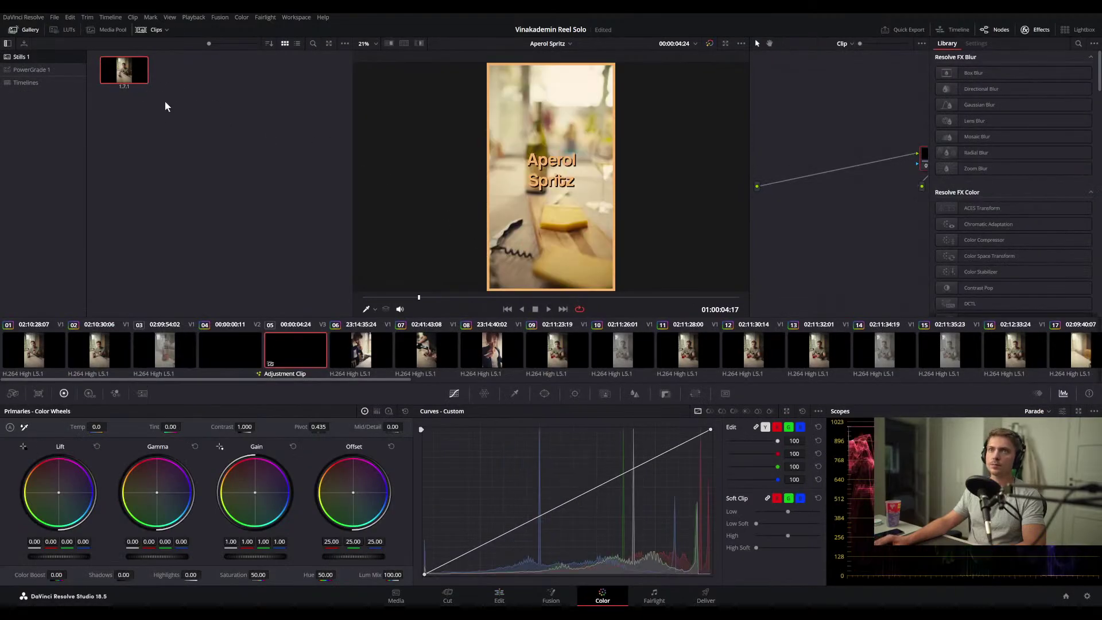
{"action": "left_click", "coordinate": [230, 349]}
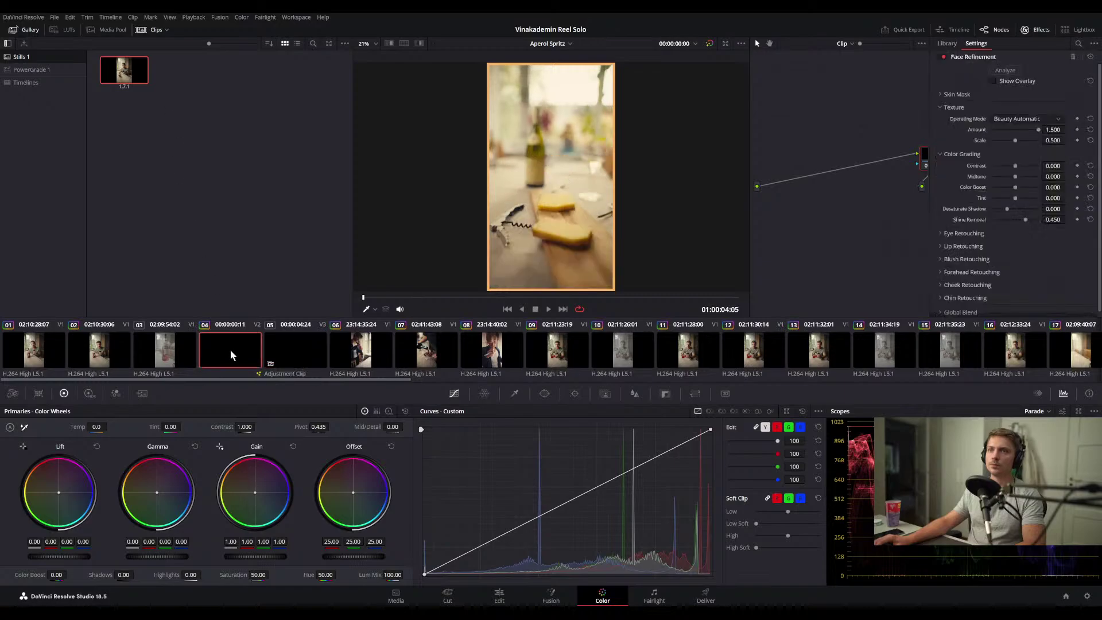
{"action": "left_click", "coordinate": [188, 352]}
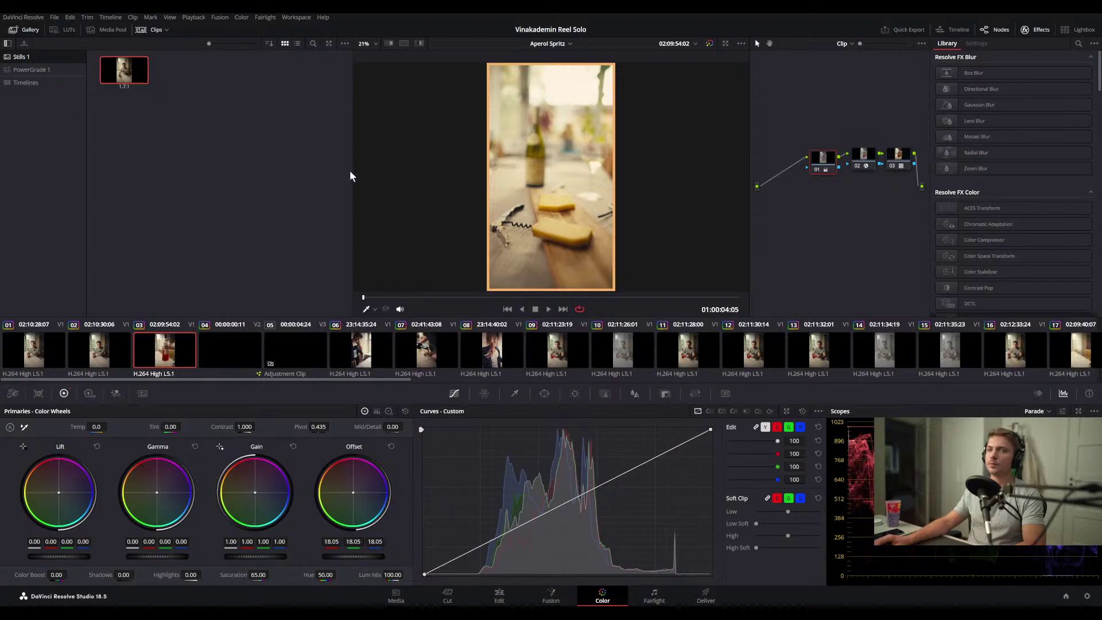
{"action": "left_click", "coordinate": [400, 298]}
{"action": "left_click_drag", "start_coordinate": [422, 299], "coordinate": [649, 298]}
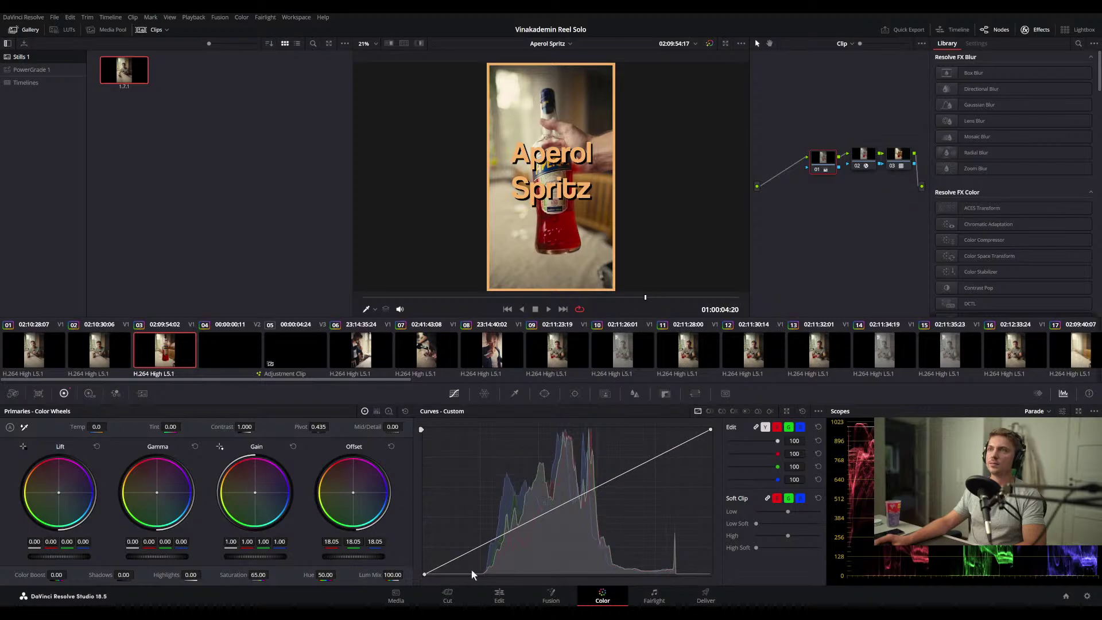
- Return to the Edit page and review the graded title sequence from its opening cut at 01:00:04:05
{"action": "left_click", "coordinate": [499, 596]}
{"action": "scroll", "coordinate": [551, 468], "scroll_direction": "down", "scroll_amount": 3}
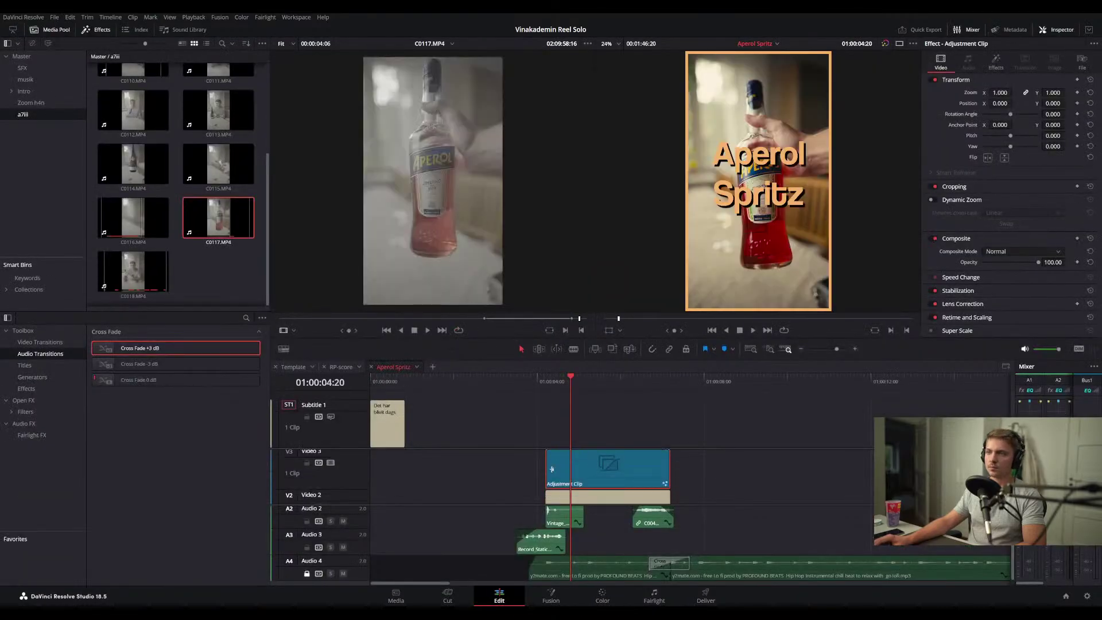
{"action": "mouse_move", "coordinate": [536, 381]}
{"action": "left_mouse_down"}
{"action": "mouse_move", "coordinate": [519, 383]}
{"action": "mouse_move", "coordinate": [545, 383]}
{"action": "left_mouse_up"}
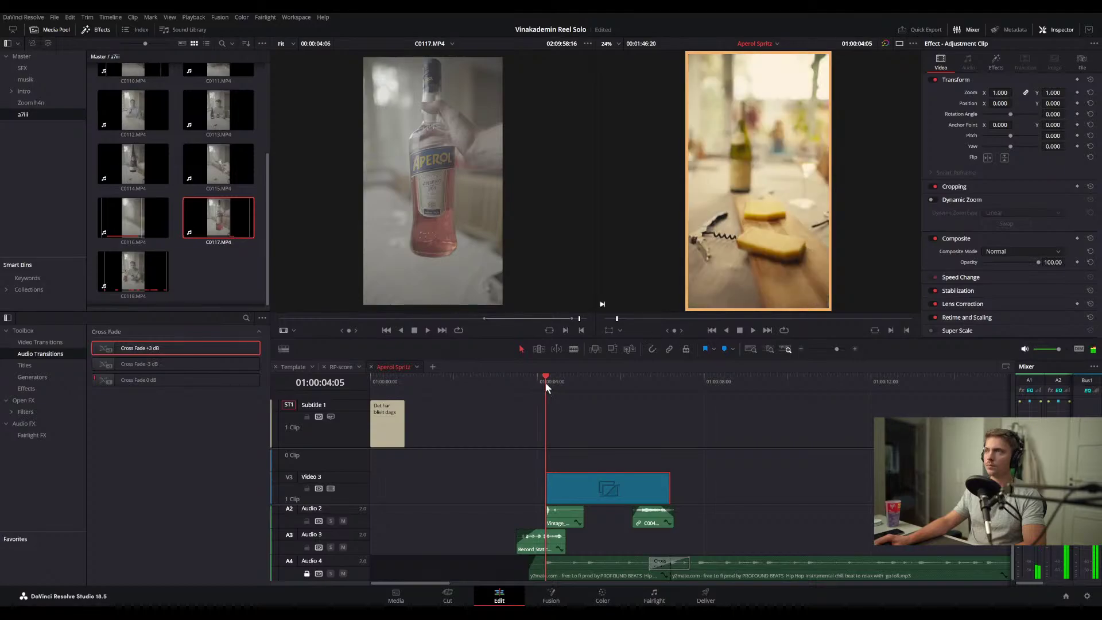
{"action": "scroll", "coordinate": [550, 494], "scroll_direction": "down", "scroll_amount": 2}
{"action": "scroll", "coordinate": [550, 500], "scroll_direction": "down", "scroll_amount": 2}
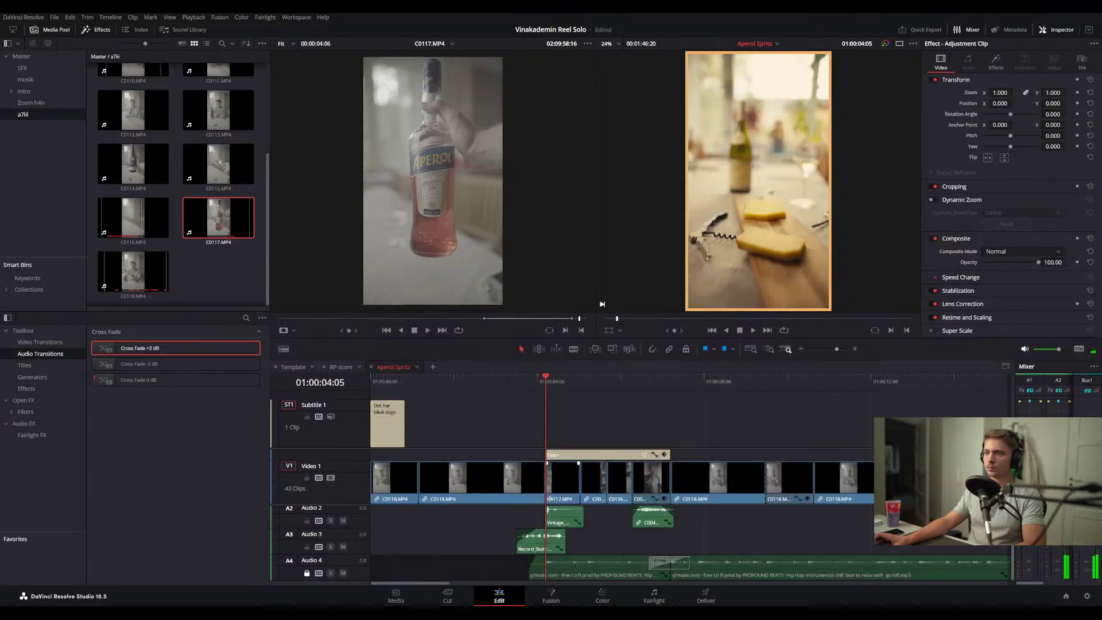
{"action": "scroll", "coordinate": [550, 498], "scroll_direction": "up", "scroll_amount": 3}
{"action": "scroll", "coordinate": [712, 488], "scroll_direction": "up", "scroll_amount": 4}
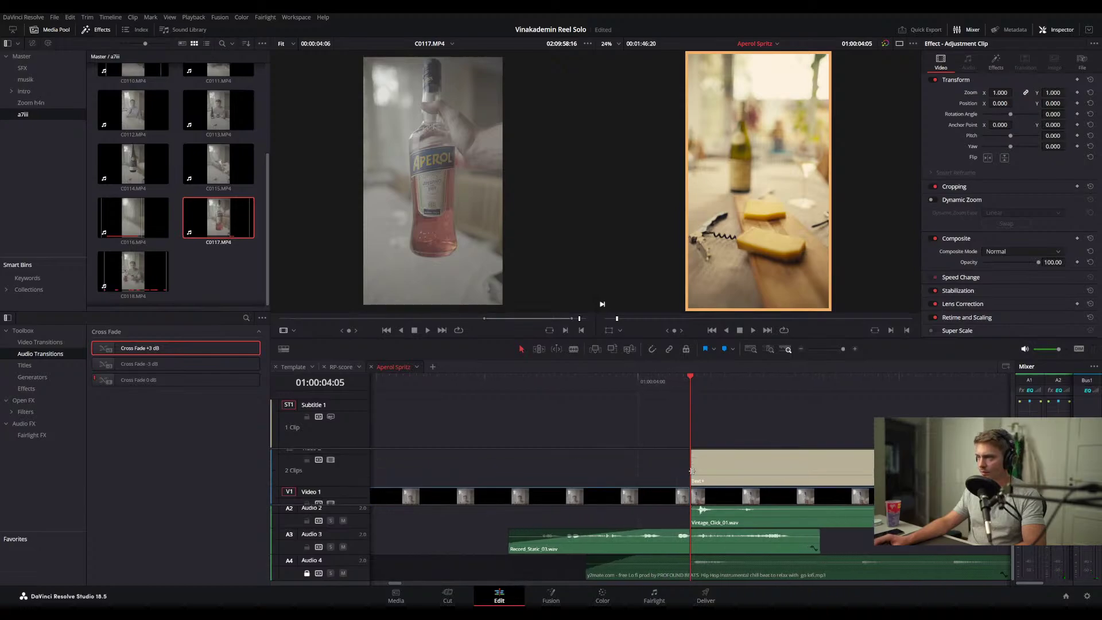
{"action": "left_click", "coordinate": [725, 475]}
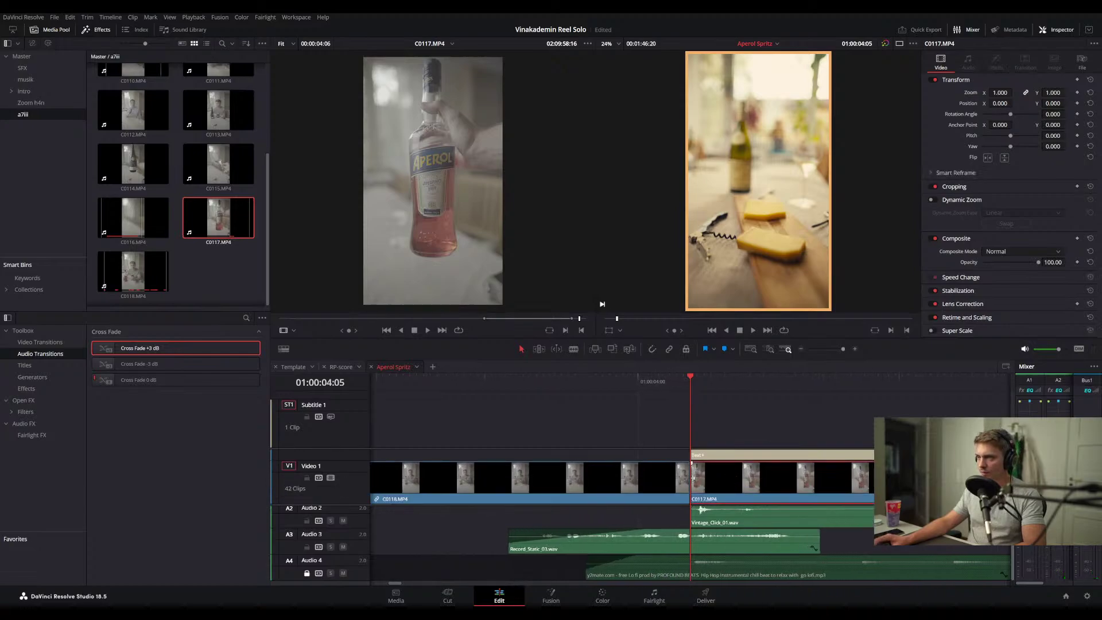
{"action": "scroll", "coordinate": [693, 477], "scroll_direction": "up", "scroll_amount": 2}
{"action": "left_click", "coordinate": [692, 476]}
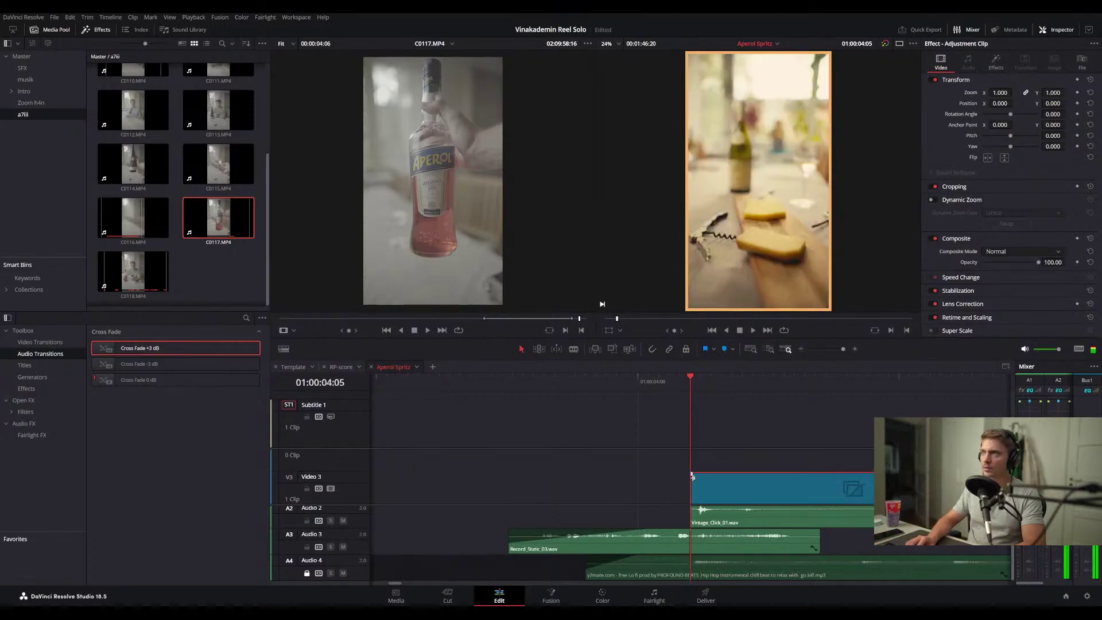
{"action": "key", "text": "Right"}
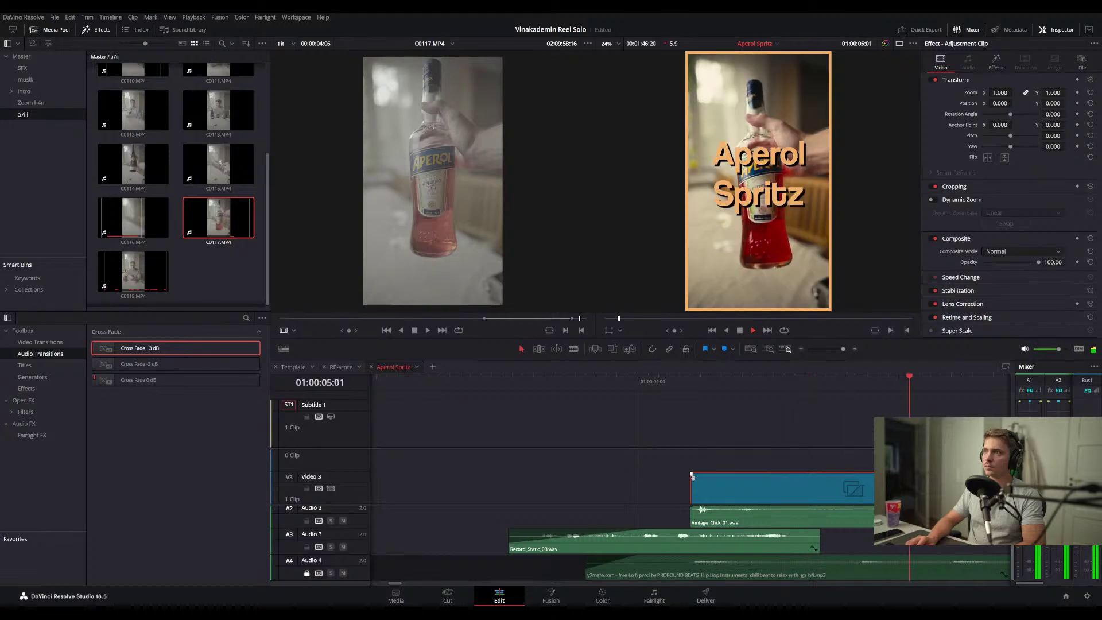
{"action": "key", "text": "space"}
- Look over the full reel timeline and scrub past the intro to 01:00:14:11
{"action": "scroll", "coordinate": [692, 477], "scroll_direction": "down", "scroll_amount": 1}
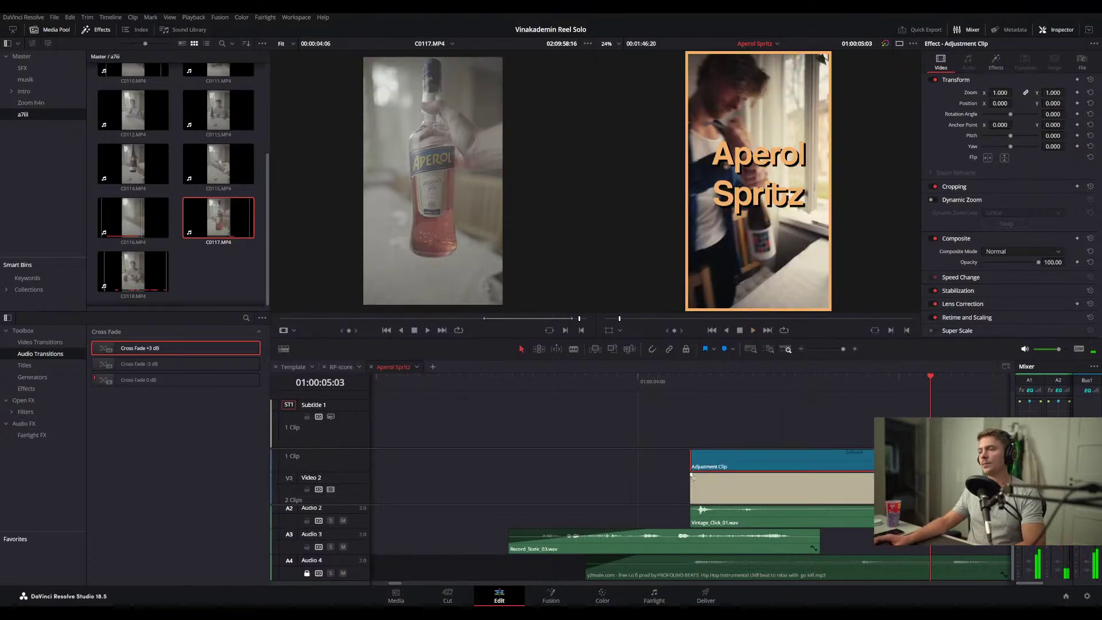
{"action": "scroll", "coordinate": [659, 493], "scroll_direction": "down", "scroll_amount": 10}
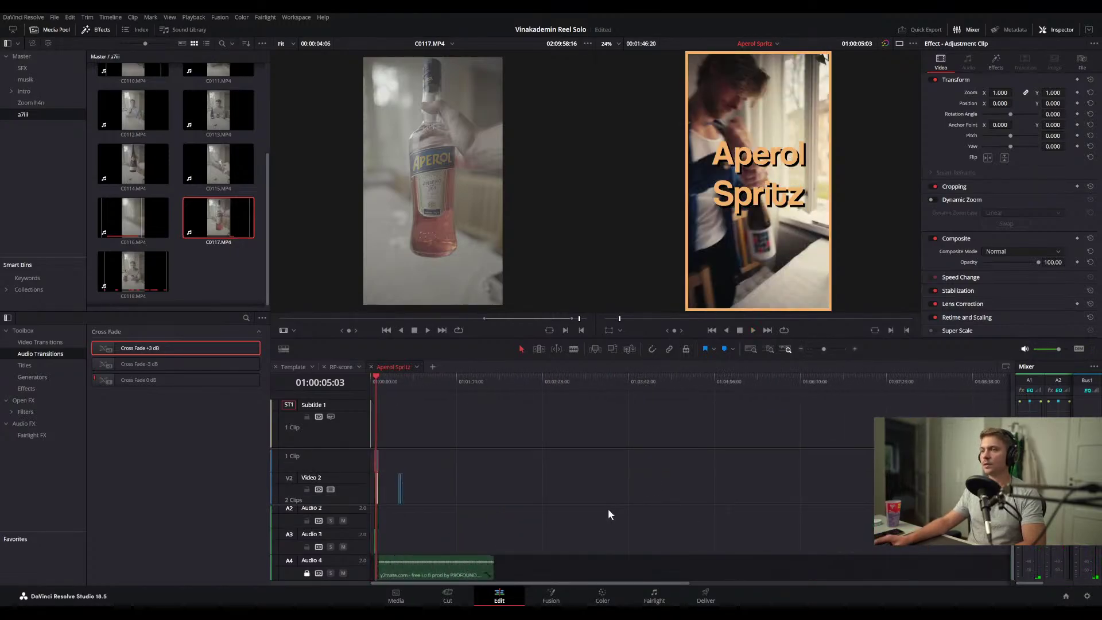
{"action": "scroll", "coordinate": [607, 508], "scroll_direction": "up", "scroll_amount": 6}
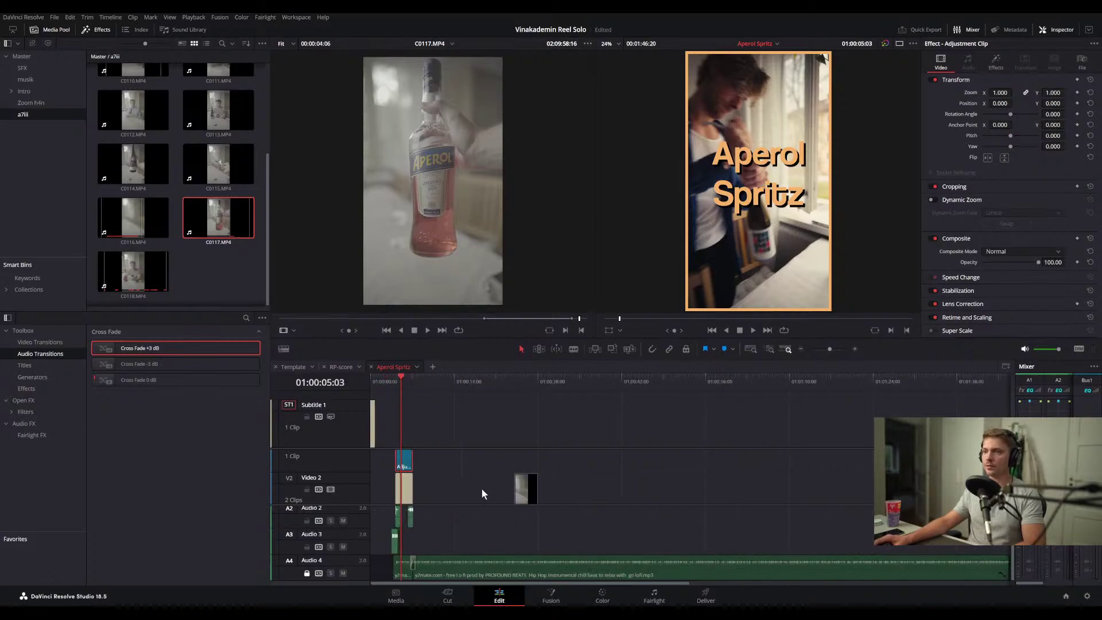
{"action": "scroll", "coordinate": [481, 488], "scroll_direction": "down", "scroll_amount": 2}
{"action": "scroll", "coordinate": [472, 546], "scroll_direction": "up", "scroll_amount": 2}
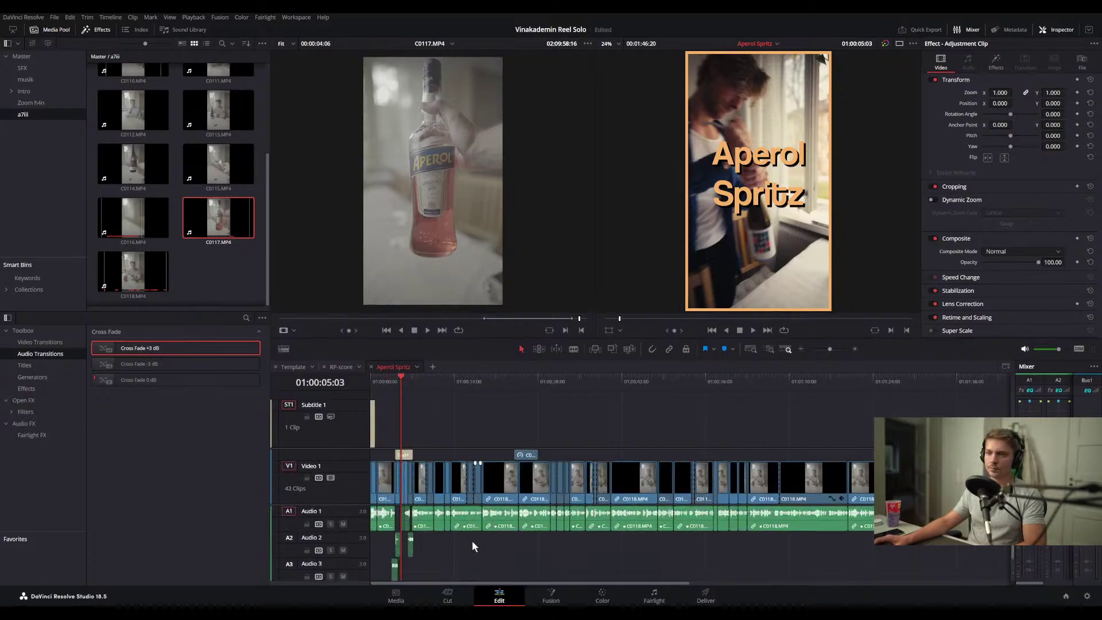
{"action": "scroll", "coordinate": [472, 540], "scroll_direction": "down", "scroll_amount": 1}
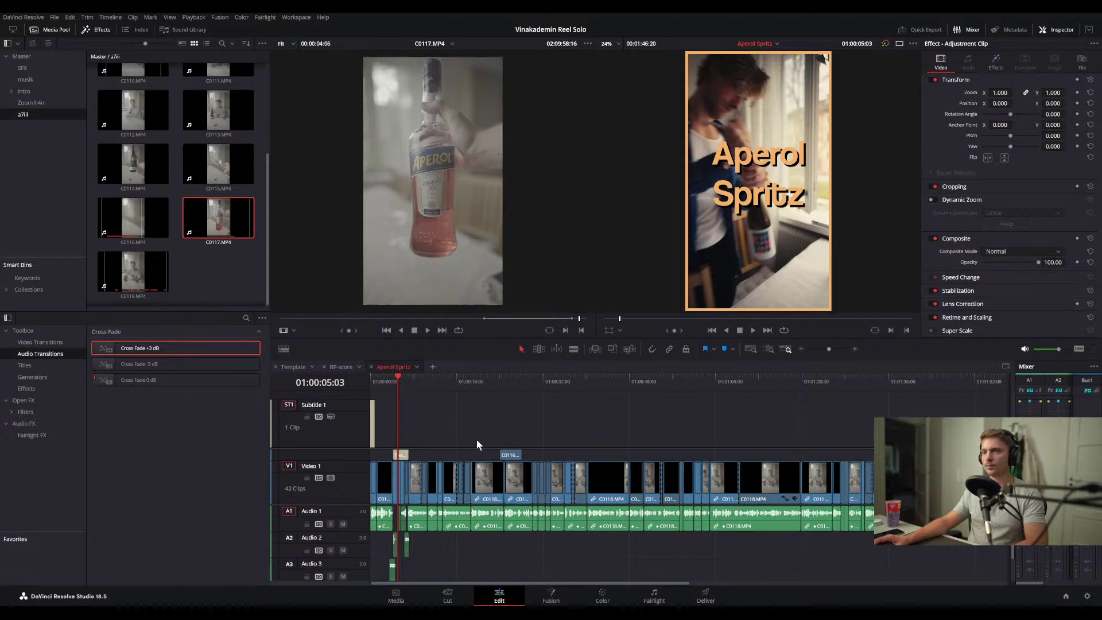
{"action": "left_click_drag", "start_coordinate": [439, 376], "coordinate": [448, 415]}
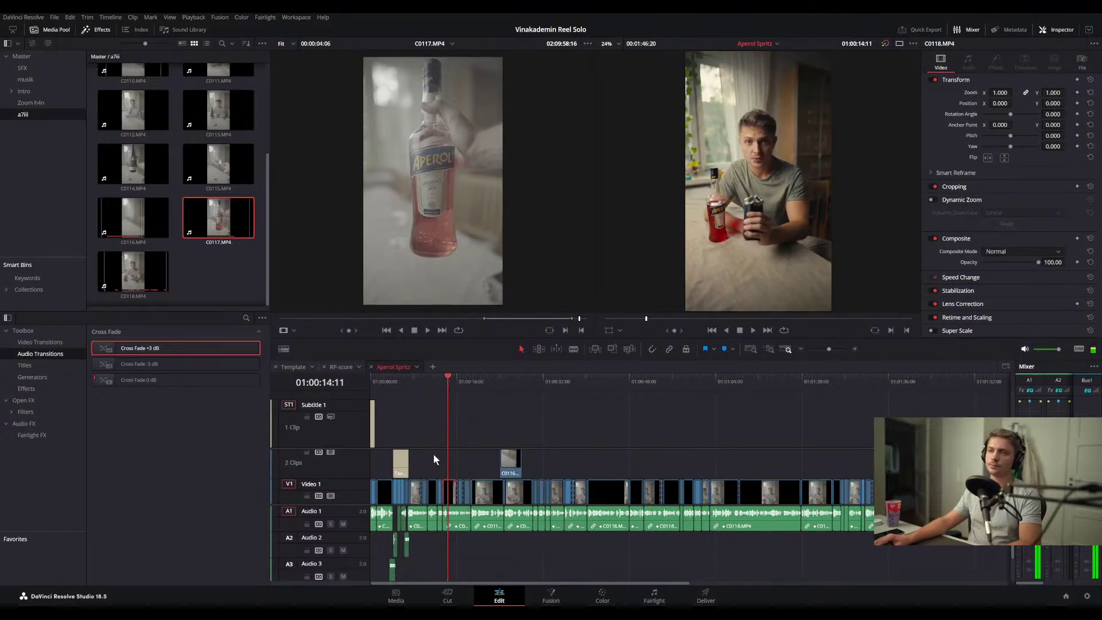
- Unlock the Audio 4 track and trim the end of the music to match the last video clip
{"action": "scroll", "coordinate": [436, 475], "scroll_direction": "up", "scroll_amount": 1}
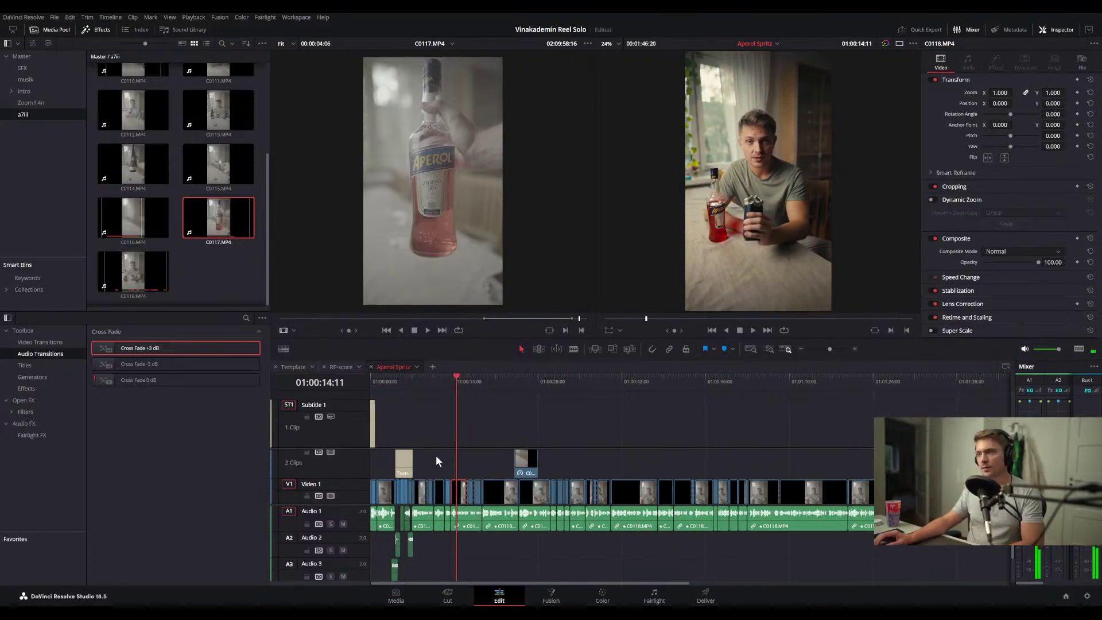
{"action": "scroll", "coordinate": [441, 508], "scroll_direction": "down", "scroll_amount": 3}
{"action": "scroll", "coordinate": [428, 536], "scroll_direction": "up", "scroll_amount": 3}
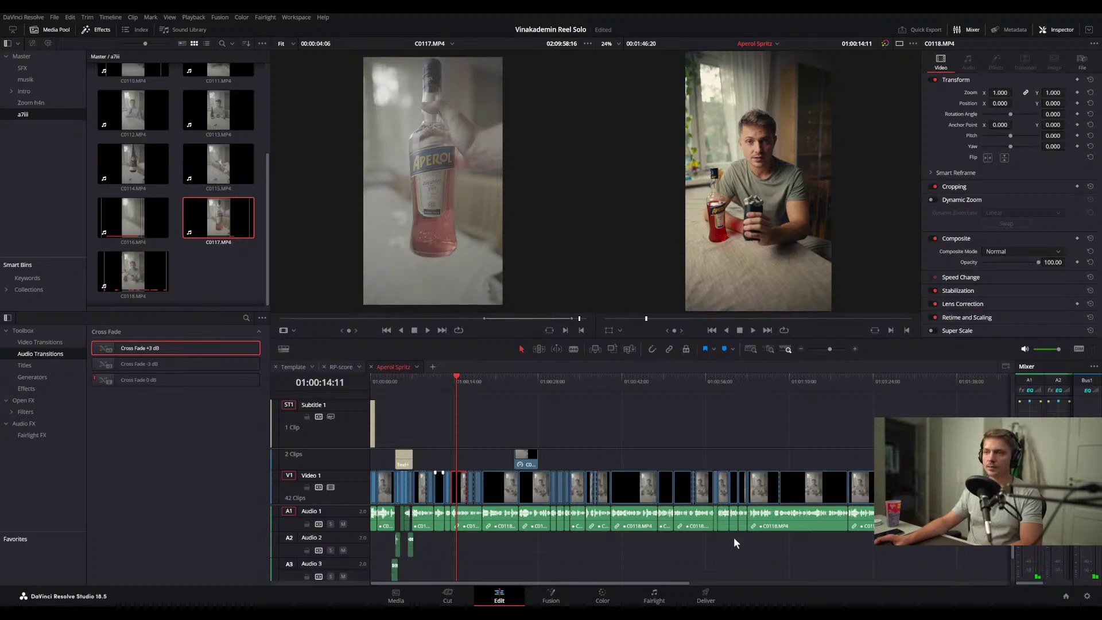
{"action": "scroll", "coordinate": [733, 537], "scroll_direction": "down", "scroll_amount": 2}
{"action": "scroll", "coordinate": [838, 536], "scroll_direction": "right", "scroll_amount": 4}
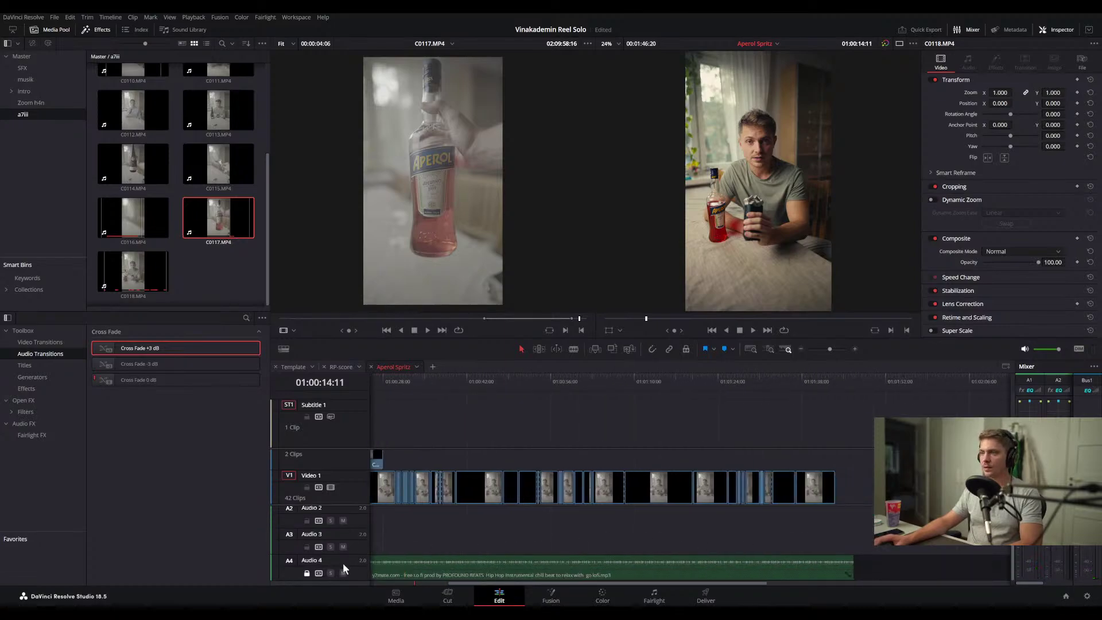
{"action": "left_click", "coordinate": [307, 573]}
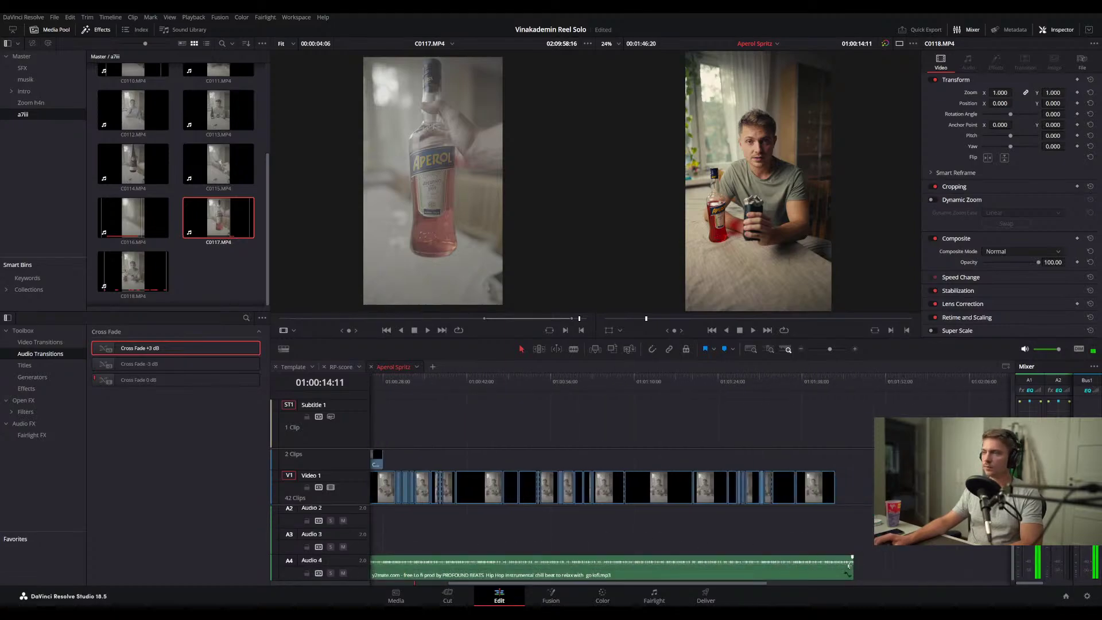
{"action": "mouse_move", "coordinate": [849, 566]}
{"action": "left_mouse_down"}
{"action": "mouse_move", "coordinate": [819, 556]}
{"action": "mouse_move", "coordinate": [832, 564]}
{"action": "left_mouse_up"}
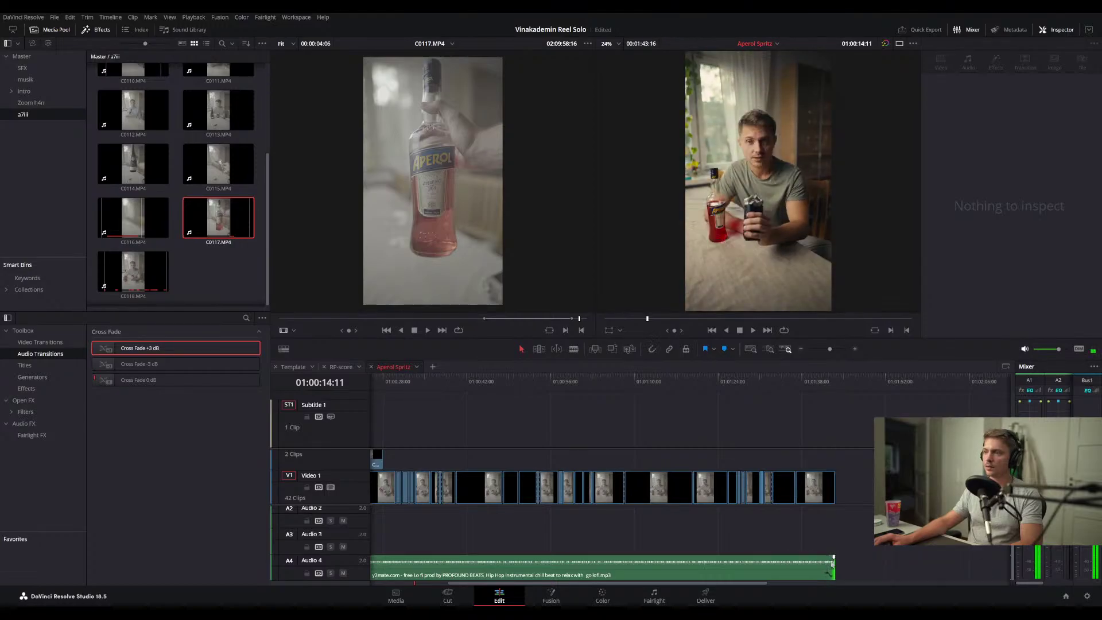
- Split the music at 01:01:37:00, turn off the equalizer on its final segment, and play from the cut
{"action": "left_click", "coordinate": [793, 384]}
{"action": "key", "text": "ctrl+b"}
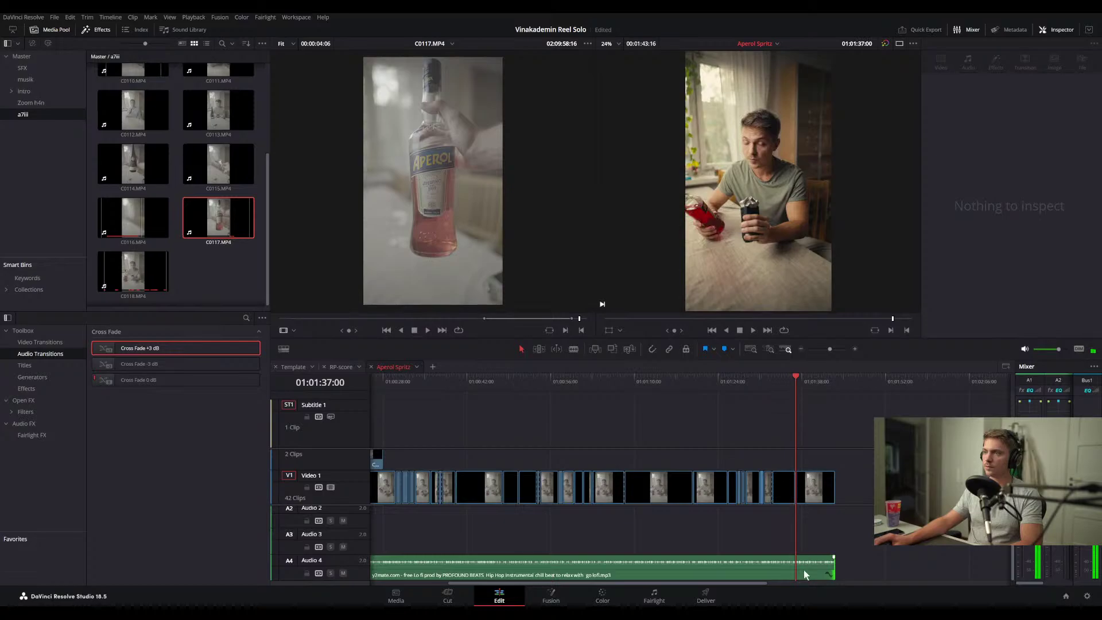
{"action": "left_click", "coordinate": [809, 570]}
{"action": "left_click", "coordinate": [931, 214]}
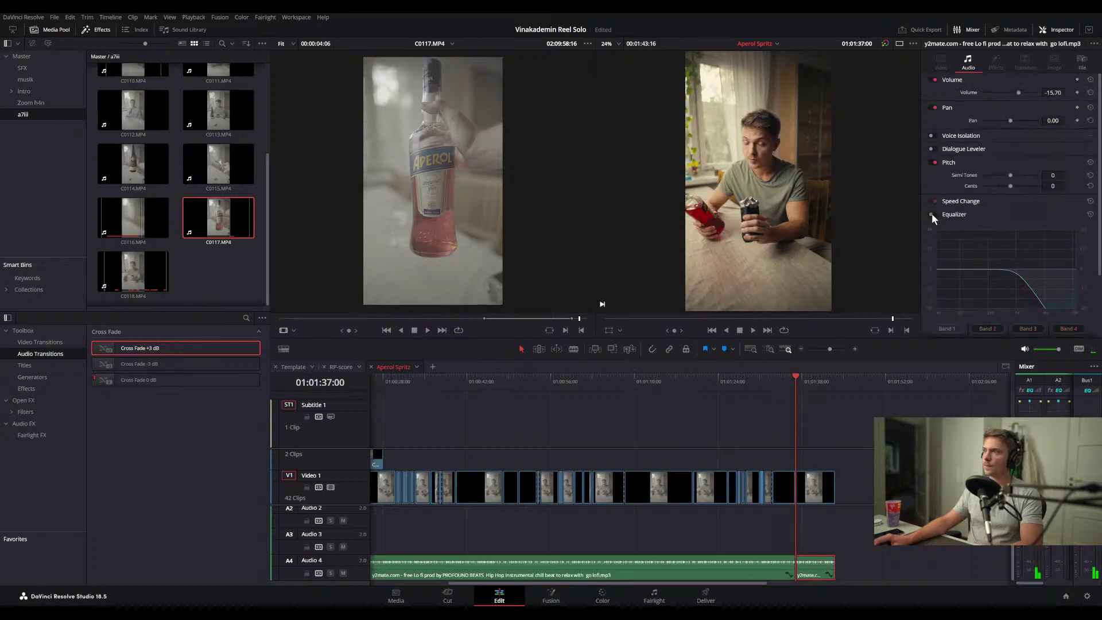
{"action": "key", "text": "space"}
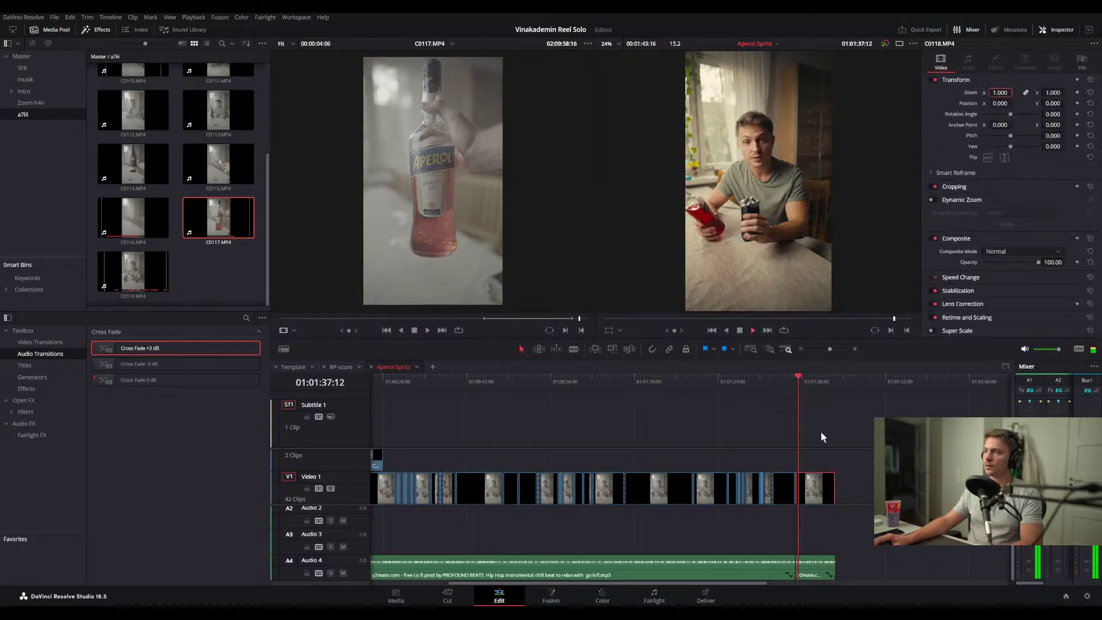
- Add a Cross Fade +3 dB at the new music cut, lengthen it to 3.8 seconds, and play the ending
{"action": "mouse_move", "coordinate": [146, 364]}
{"action": "left_mouse_down"}
{"action": "mouse_move", "coordinate": [808, 567]}
{"action": "mouse_move", "coordinate": [797, 566]}
{"action": "left_mouse_up"}
{"action": "left_click", "coordinate": [787, 383]}
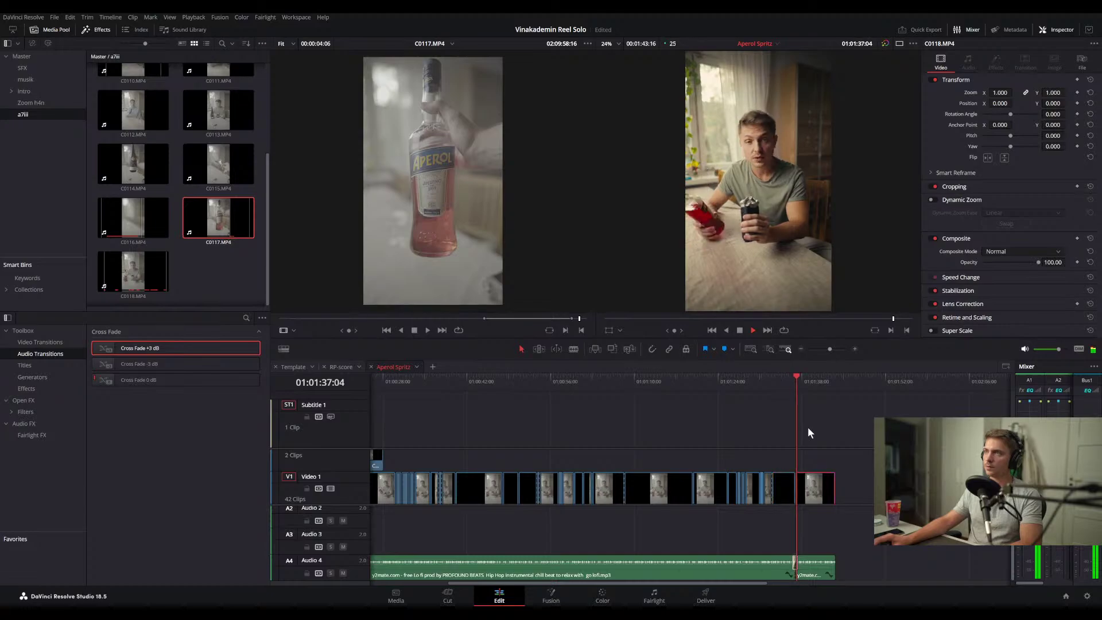
{"action": "left_click", "coordinate": [814, 562]}
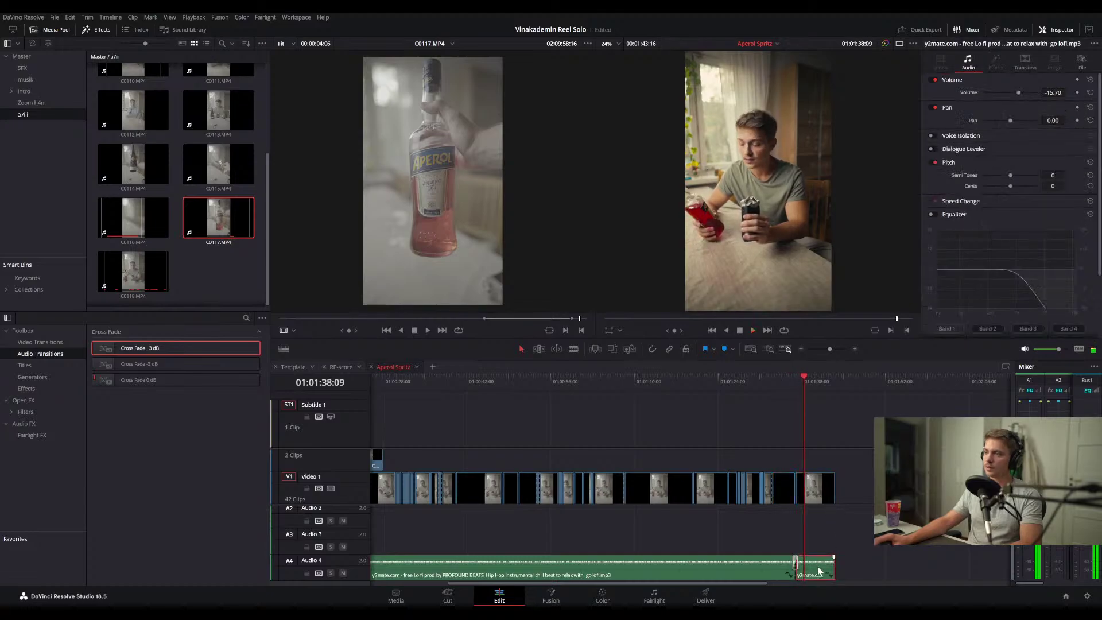
{"action": "scroll", "coordinate": [756, 558], "scroll_direction": "up", "scroll_amount": 3}
{"action": "left_click_drag", "start_coordinate": [715, 565], "coordinate": [710, 560]}
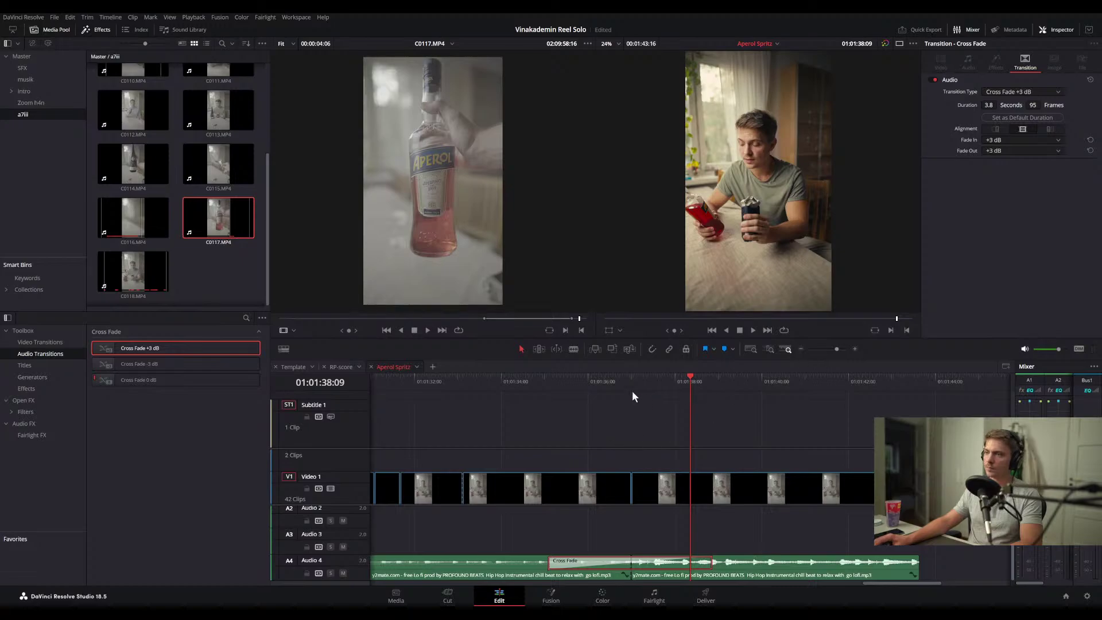
{"action": "left_click", "coordinate": [532, 377]}
{"action": "key", "text": "space"}
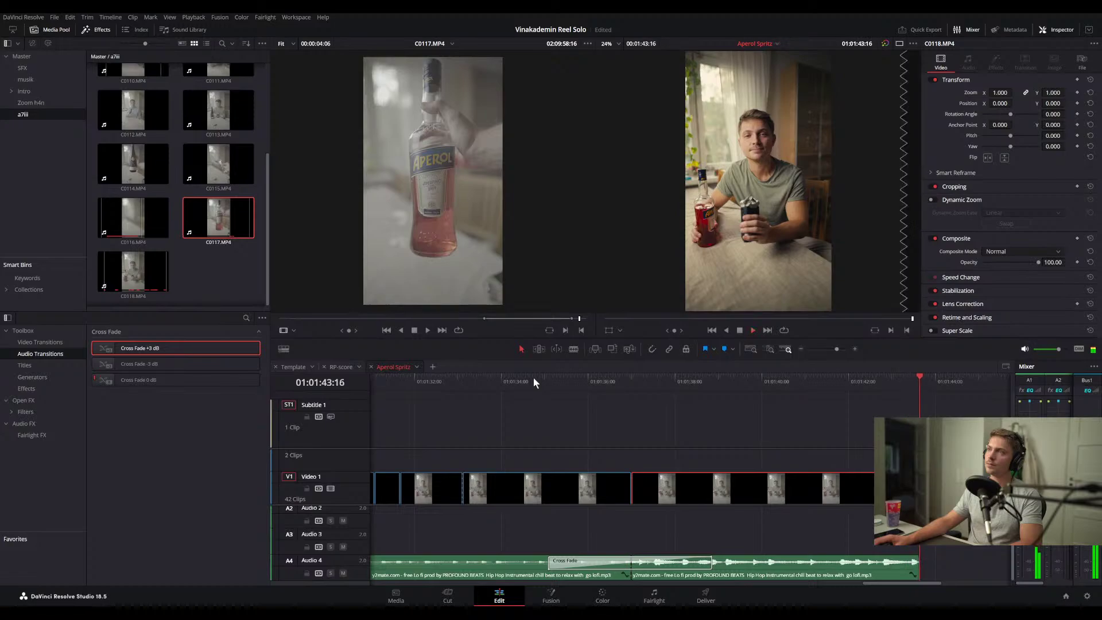
- Show the full reel in the timeline and scrub through its opening up to the title intro around 01:00:03:14
{"action": "key", "text": "shift+z"}
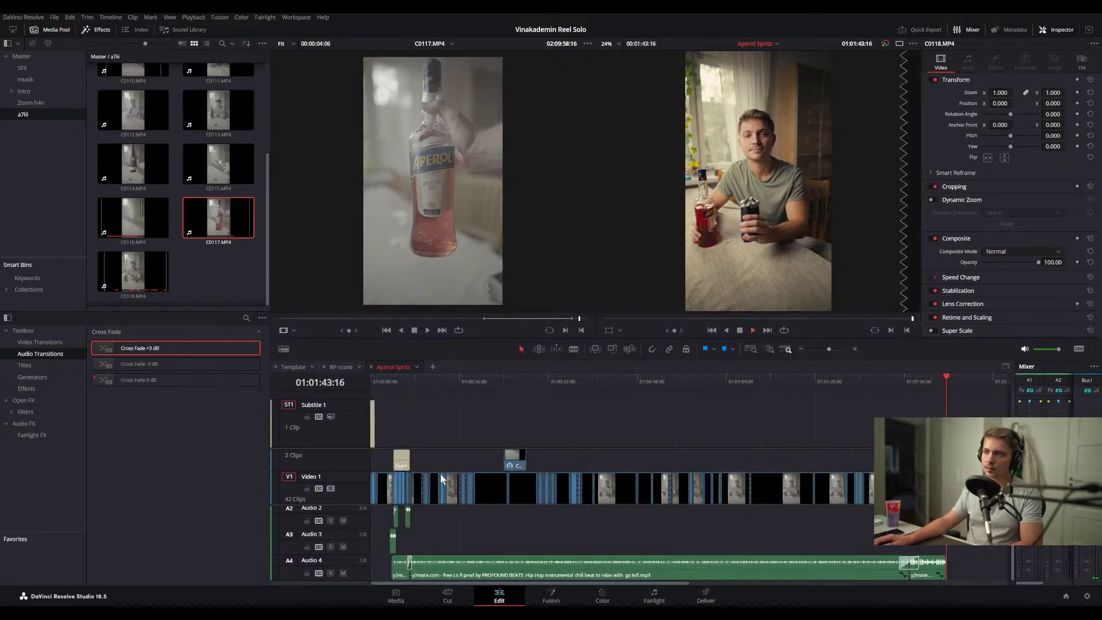
{"action": "left_click", "coordinate": [373, 377]}
{"action": "left_click_drag", "start_coordinate": [374, 375], "coordinate": [395, 376]}
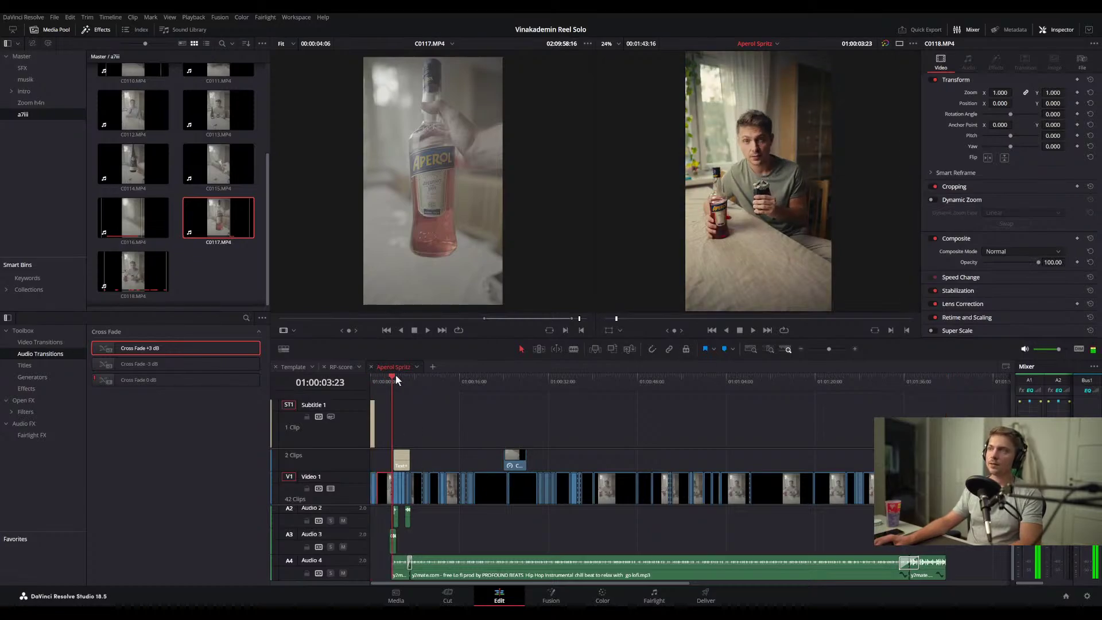
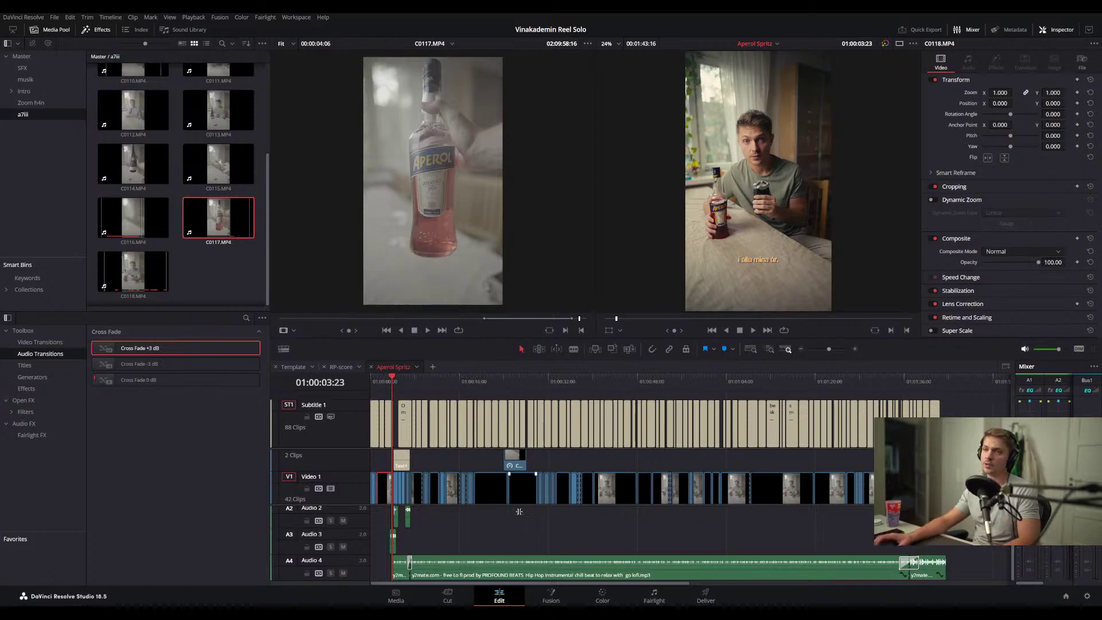
{"action": "left_click", "coordinate": [383, 381]}
{"action": "left_click_drag", "start_coordinate": [395, 383], "coordinate": [390, 382]}
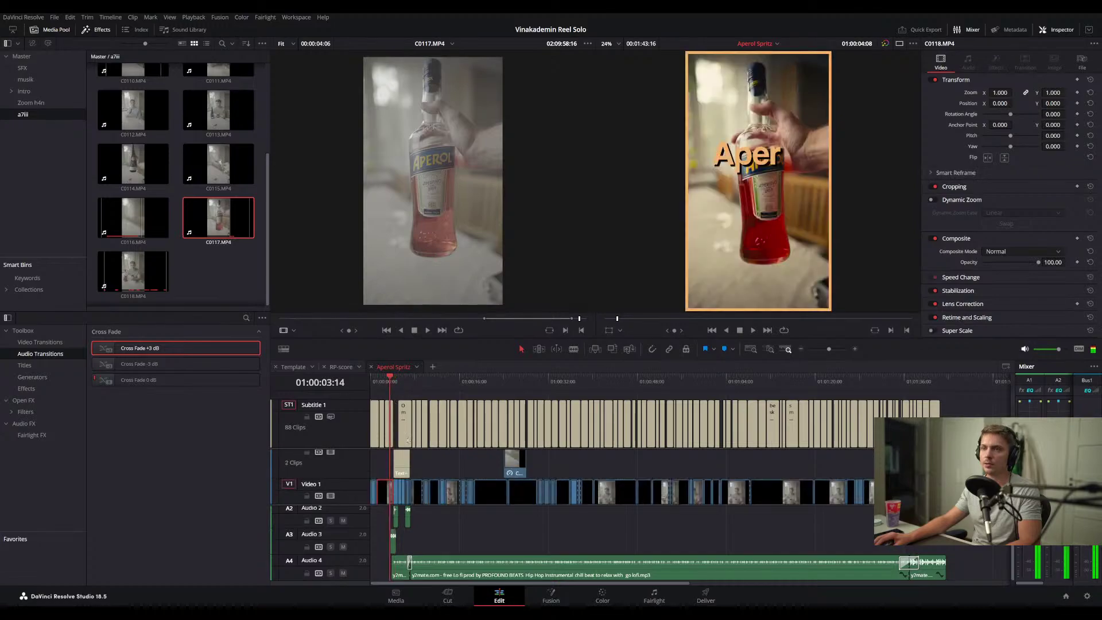
- Bypass the color grades and Fusion effects in the timeline viewer and return to the first caption at 01:00:00:10
{"action": "scroll", "coordinate": [414, 457], "scroll_direction": "up", "scroll_amount": 3}
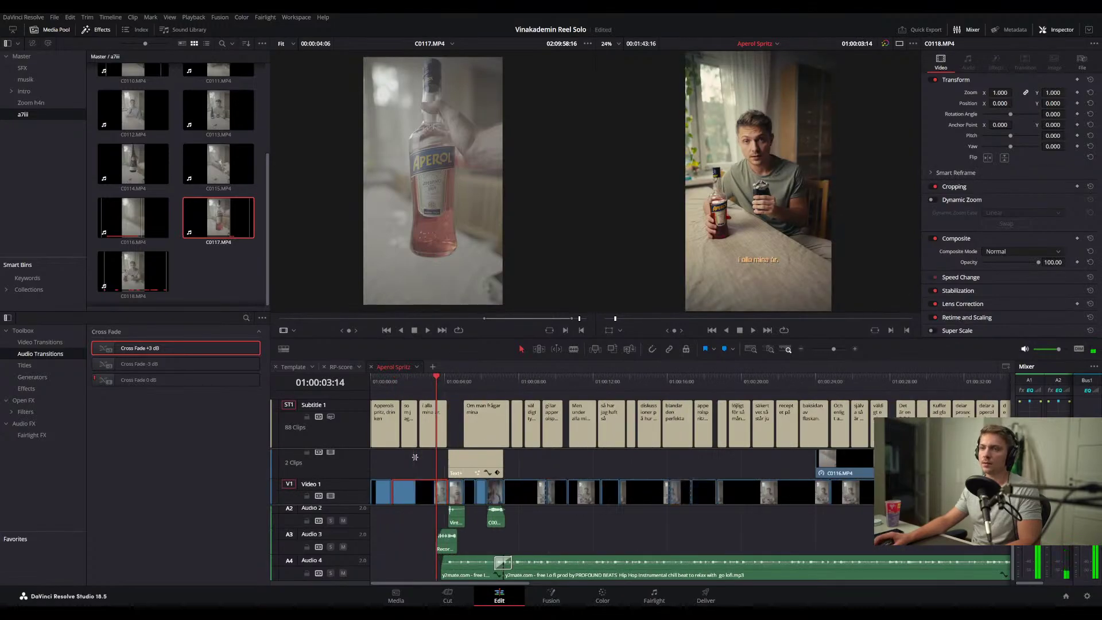
{"action": "scroll", "coordinate": [415, 457], "scroll_direction": "up", "scroll_amount": 1}
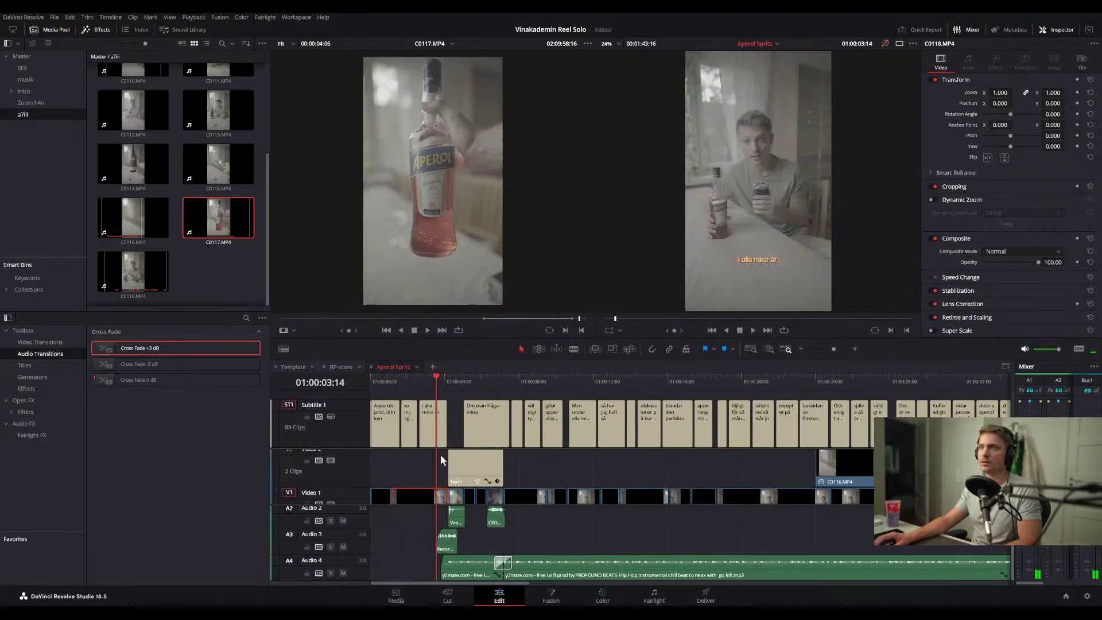
{"action": "scroll", "coordinate": [413, 436], "scroll_direction": "down", "scroll_amount": 1}
{"action": "left_click", "coordinate": [381, 383]}
{"action": "left_click_drag", "start_coordinate": [380, 387], "coordinate": [377, 386]}
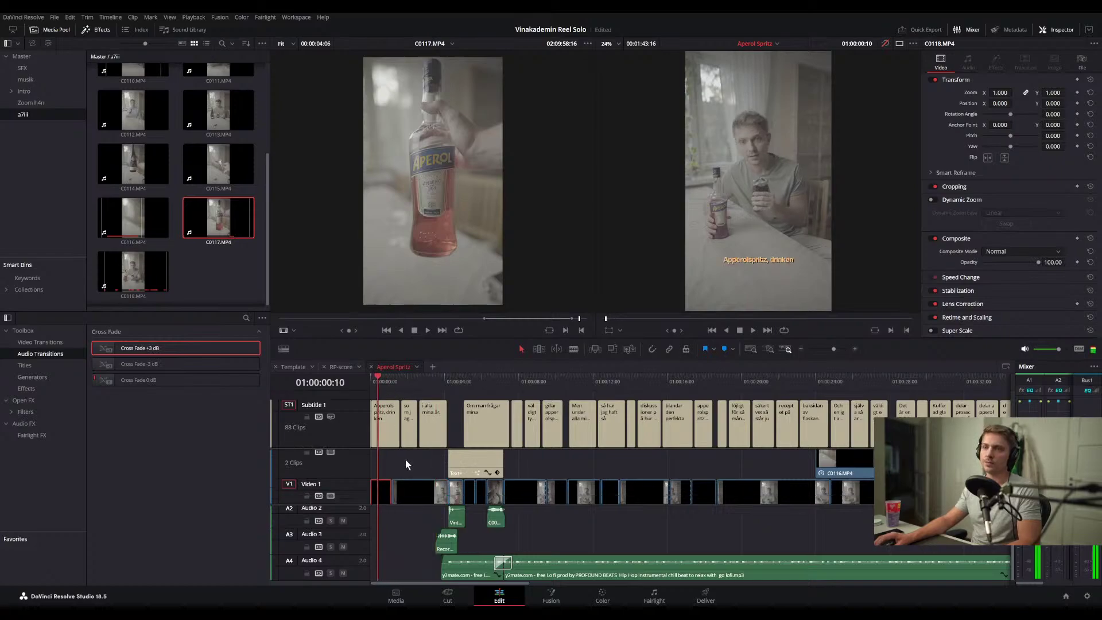
{"action": "scroll", "coordinate": [406, 460], "scroll_direction": "up", "scroll_amount": 3}
{"action": "scroll", "coordinate": [409, 451], "scroll_direction": "right", "scroll_amount": 3}
{"action": "scroll", "coordinate": [410, 451], "scroll_direction": "down", "scroll_amount": 2}
{"action": "scroll", "coordinate": [409, 451], "scroll_direction": "left", "scroll_amount": 3}
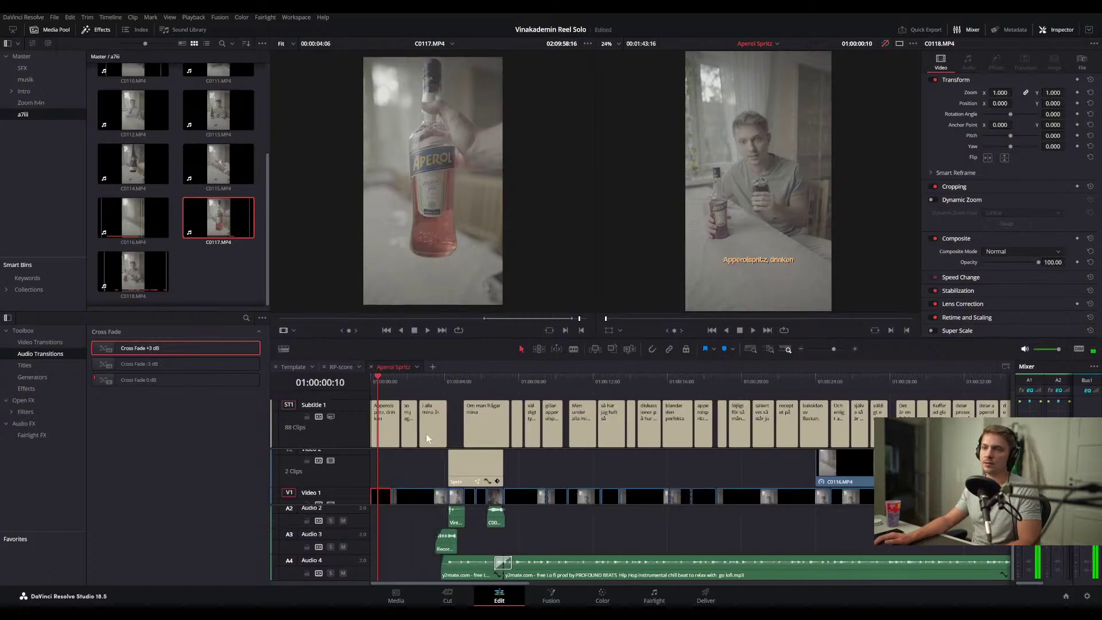
{"action": "scroll", "coordinate": [398, 455], "scroll_direction": "down", "scroll_amount": 2}
- Review the wording of the generated captions in the opening, including "Men under alla mina år" and "så har jag haft så"
{"action": "left_click", "coordinate": [388, 421]}
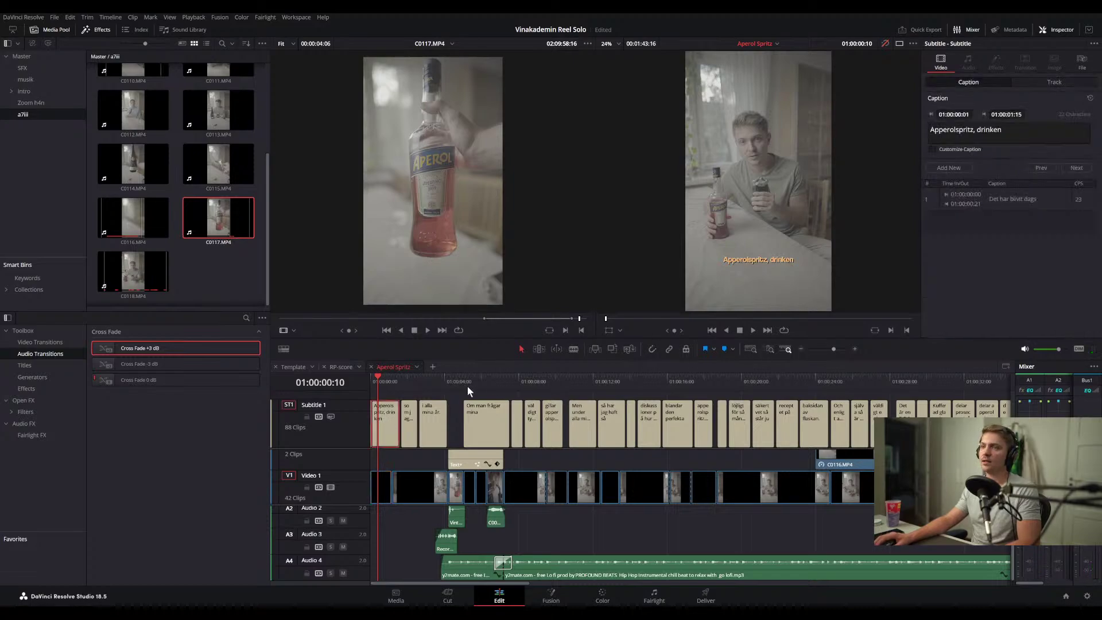
{"action": "left_click", "coordinate": [584, 384]}
{"action": "left_click", "coordinate": [577, 419]}
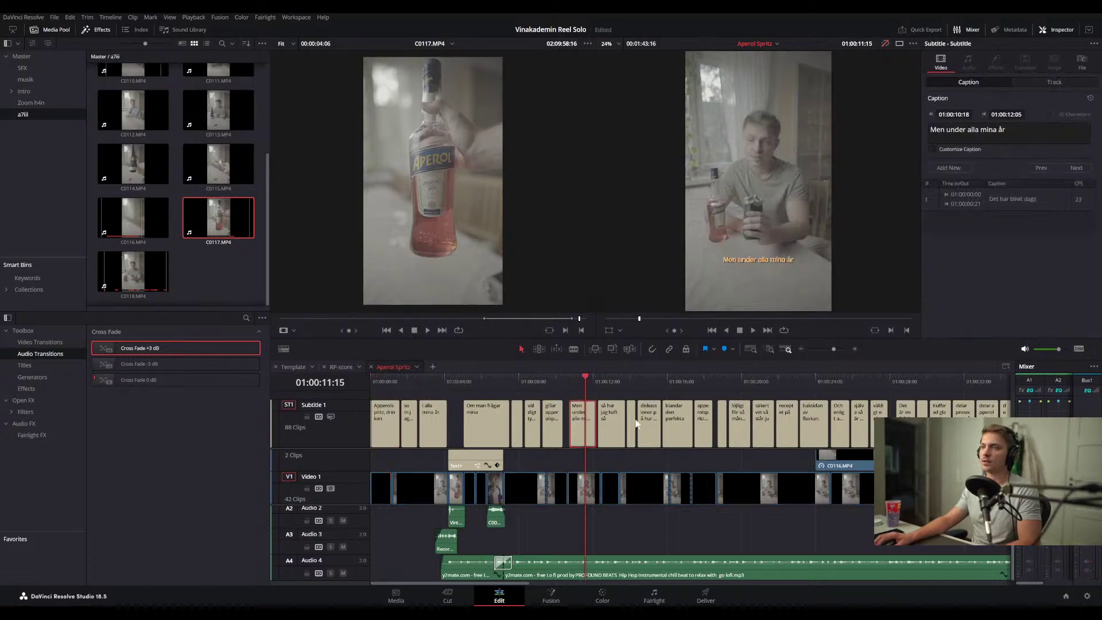
{"action": "left_click", "coordinate": [613, 422]}
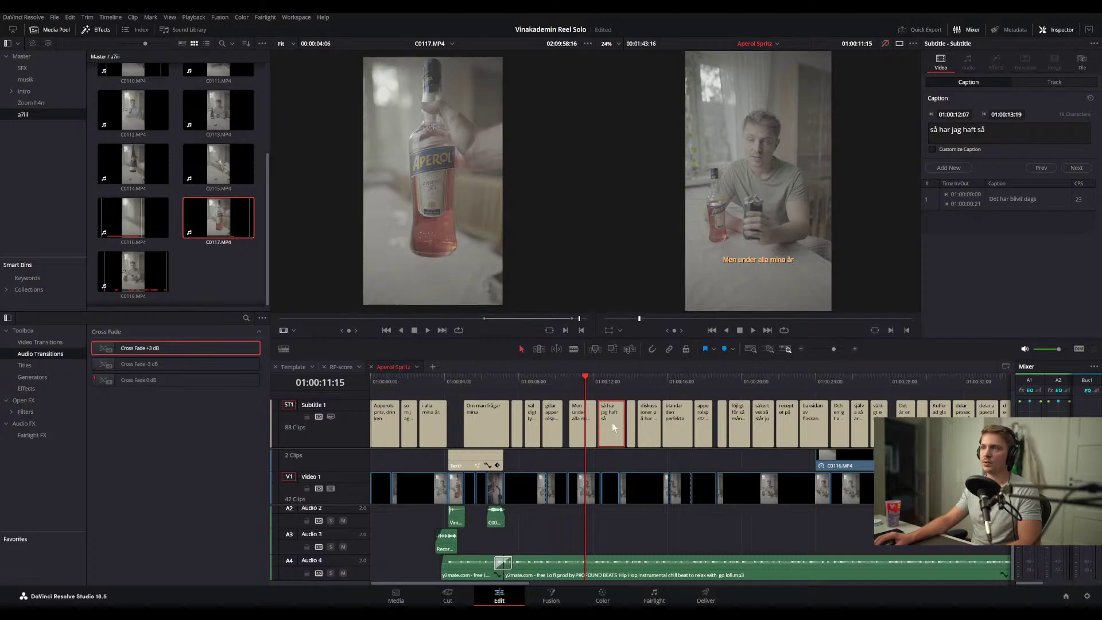
{"action": "left_click", "coordinate": [603, 381]}
{"action": "left_click", "coordinate": [549, 383]}
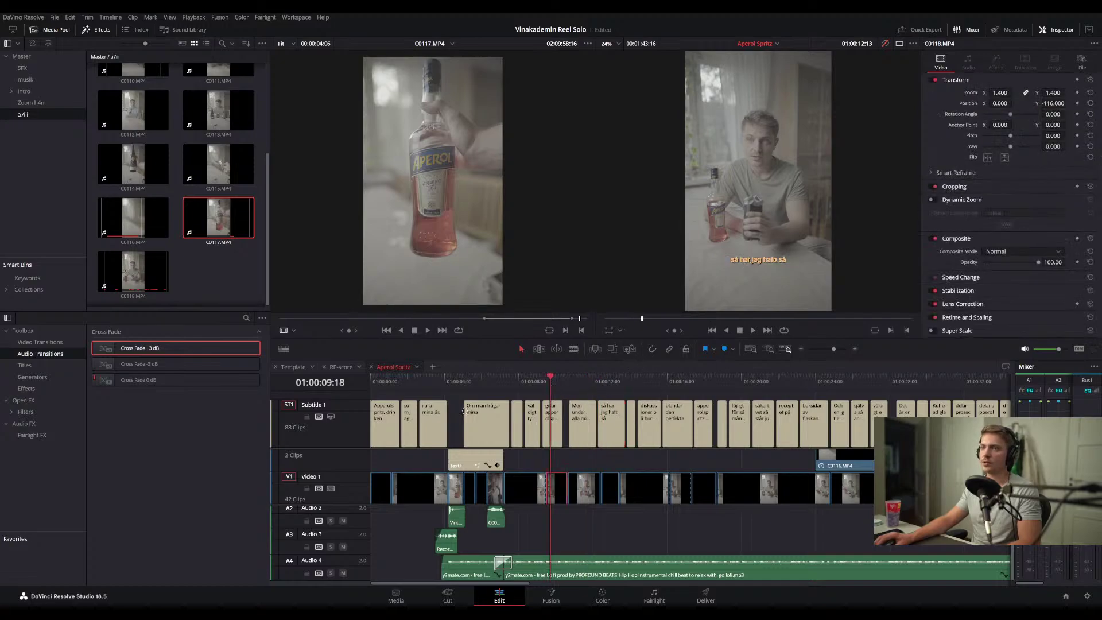
{"action": "left_click", "coordinate": [408, 383]}
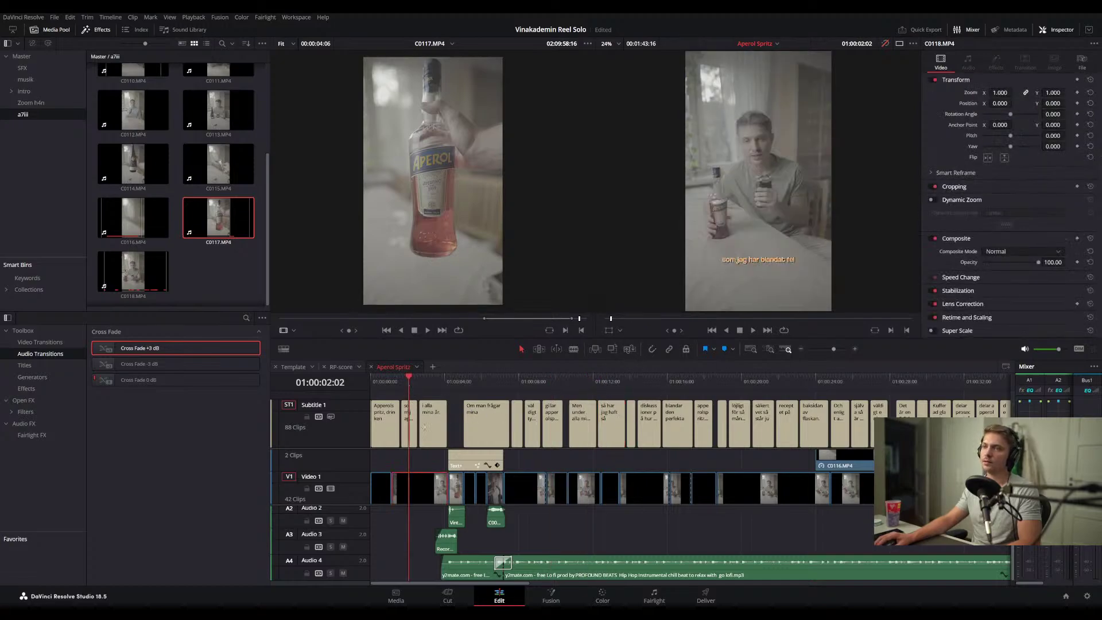
- Correct the text of the first caption to "Aperol Spritz, drinken"
{"action": "scroll", "coordinate": [425, 460], "scroll_direction": "up", "scroll_amount": 2}
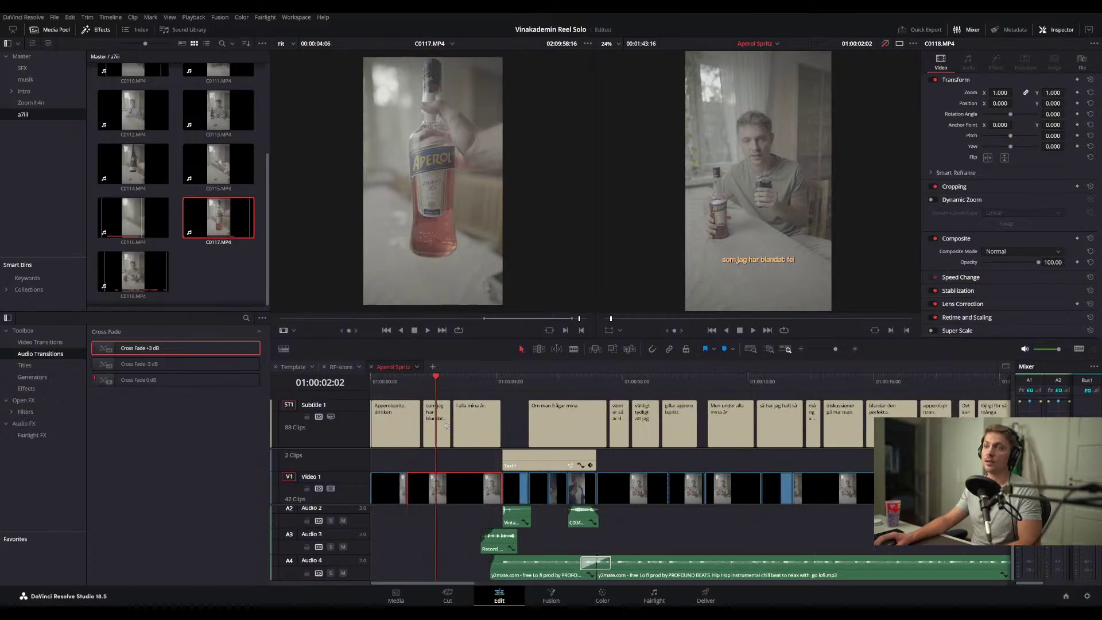
{"action": "left_click", "coordinate": [411, 415]}
{"action": "left_click", "coordinate": [395, 381]}
{"action": "left_click_drag", "start_coordinate": [395, 389], "coordinate": [400, 396]}
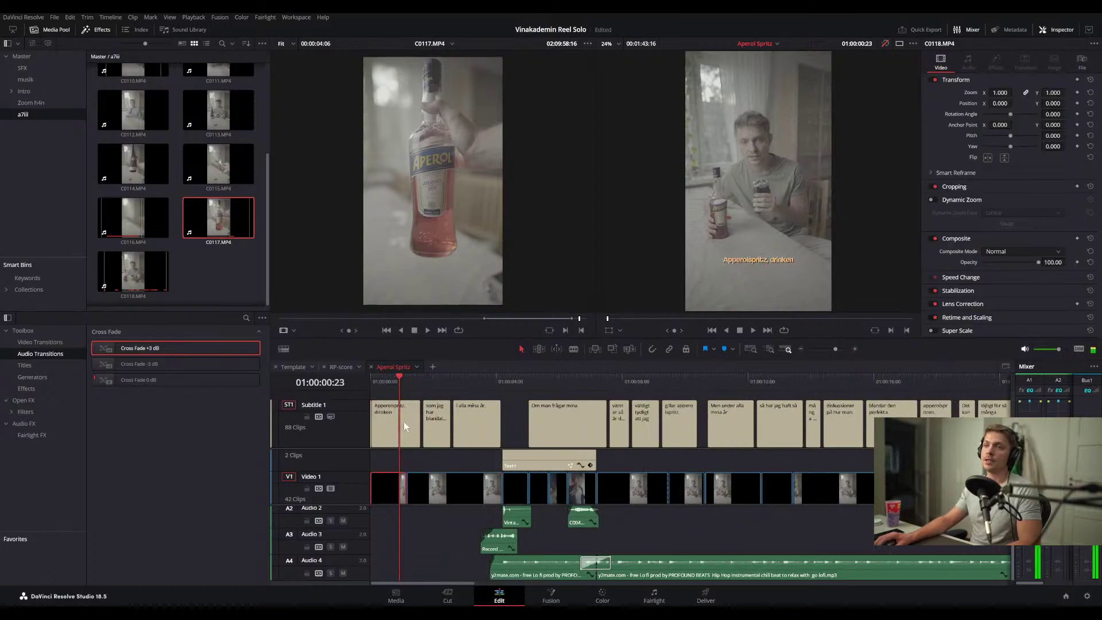
{"action": "left_click", "coordinate": [414, 415]}
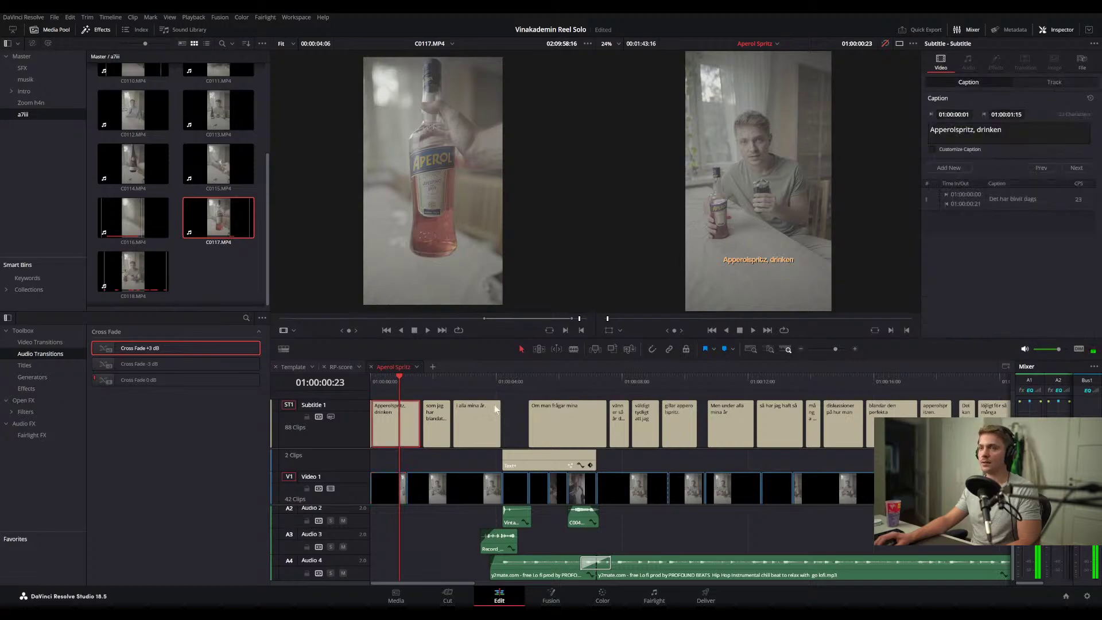
{"action": "left_click", "coordinate": [950, 132]}
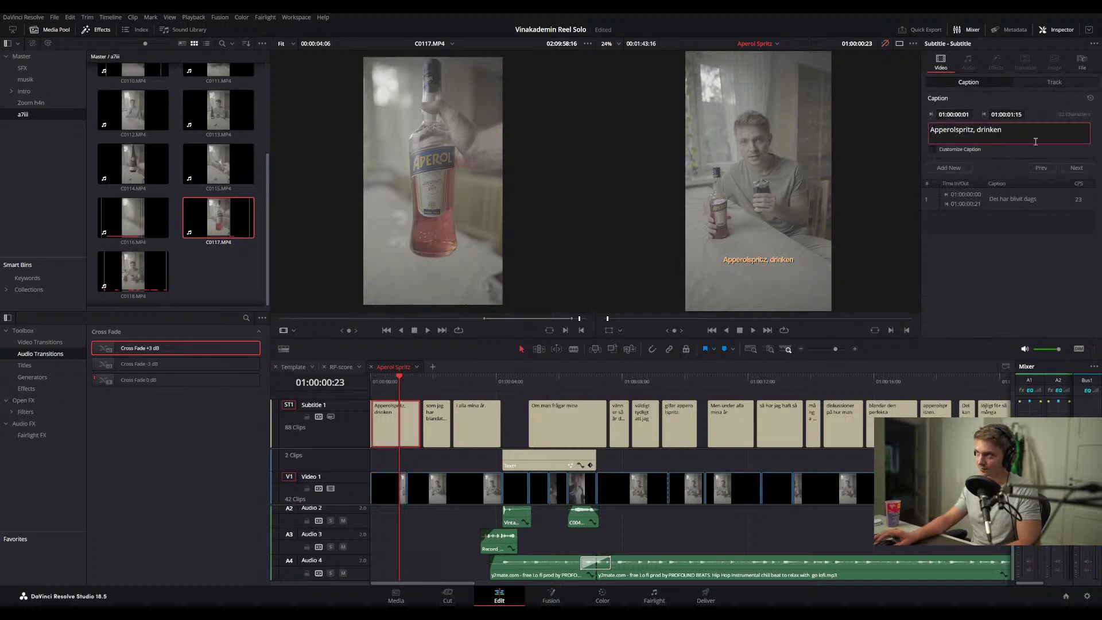
{"action": "key", "text": "Return"}
{"action": "key", "text": "BackSpace"}
{"action": "key", "text": "BackSpace"}
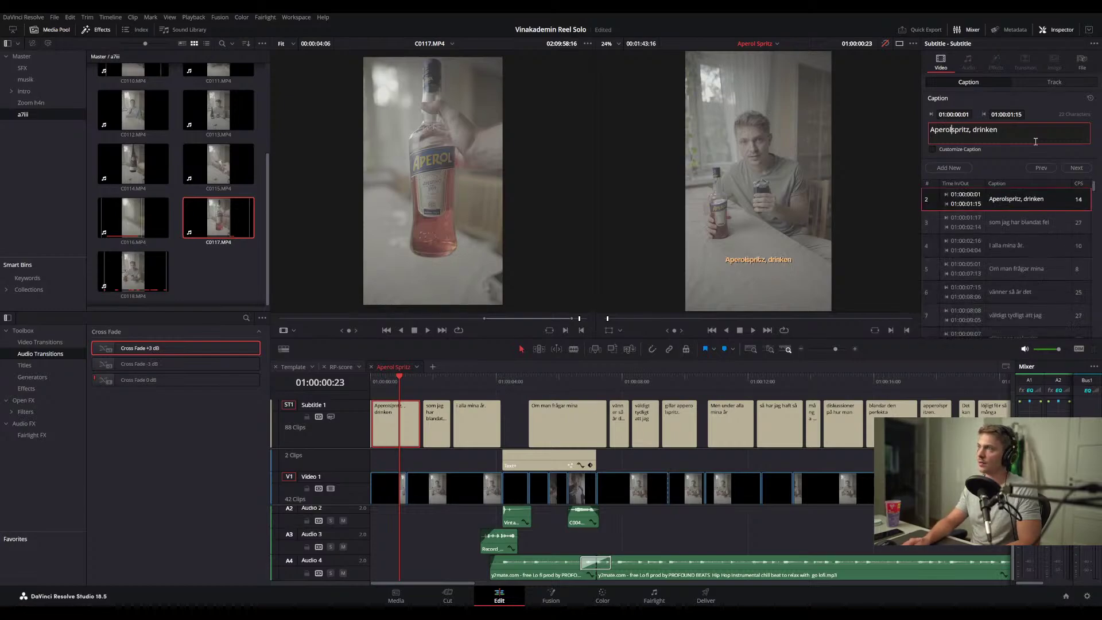
{"action": "key", "text": "Delete"}
{"action": "type", "text": "S"}
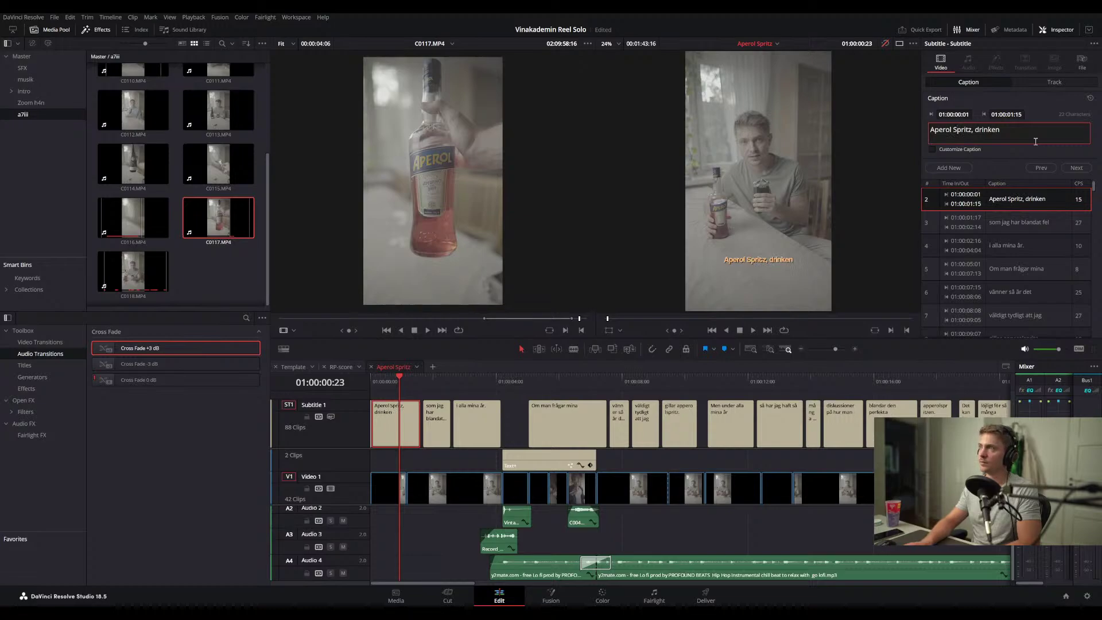
- Play the opening and trim the start of the caption "Om man frågar mina" to the end of the title intro
{"action": "left_click", "coordinate": [397, 381]}
{"action": "key", "text": "space"}
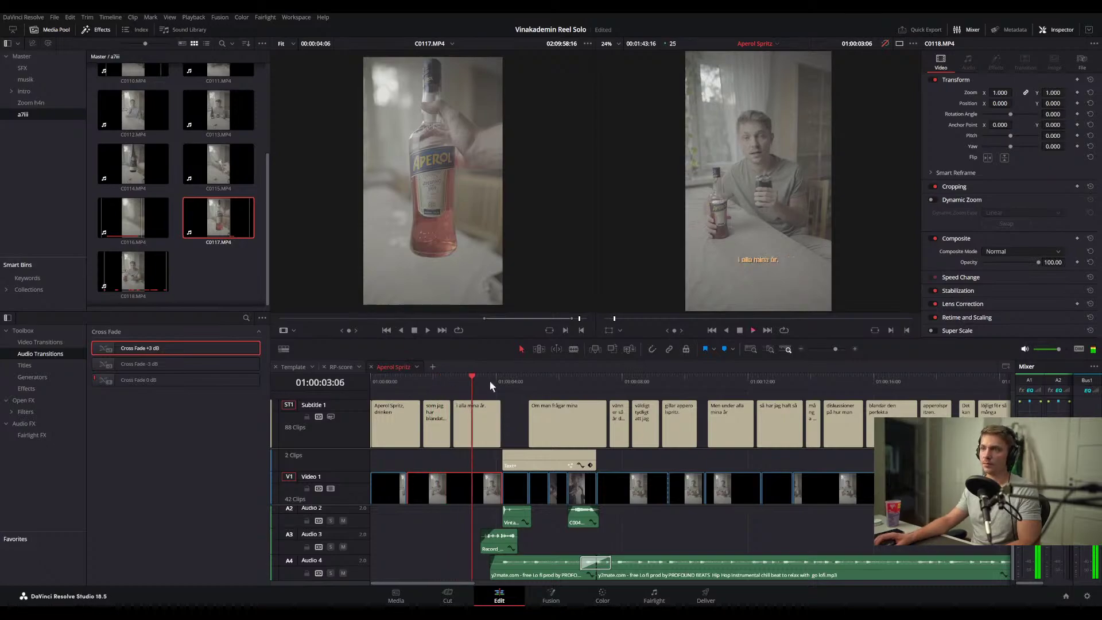
{"action": "key", "text": "space"}
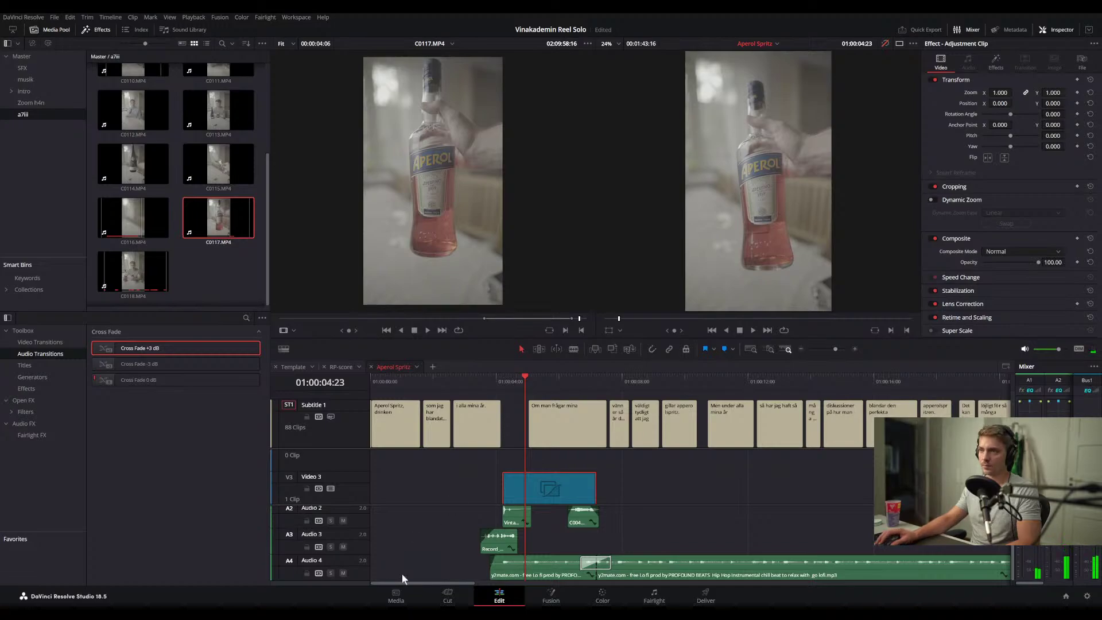
{"action": "left_click_drag", "start_coordinate": [527, 423], "coordinate": [600, 429]}
{"action": "left_click", "coordinate": [595, 377]}
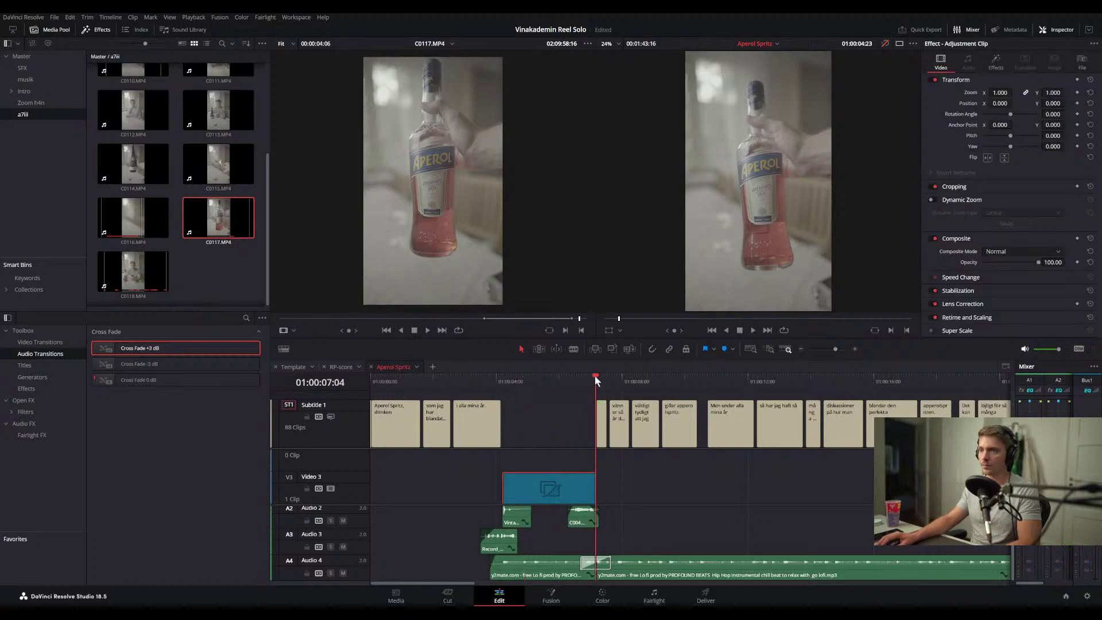
{"action": "key", "text": "space"}
{"action": "scroll", "coordinate": [615, 453], "scroll_direction": "up", "scroll_amount": 3}
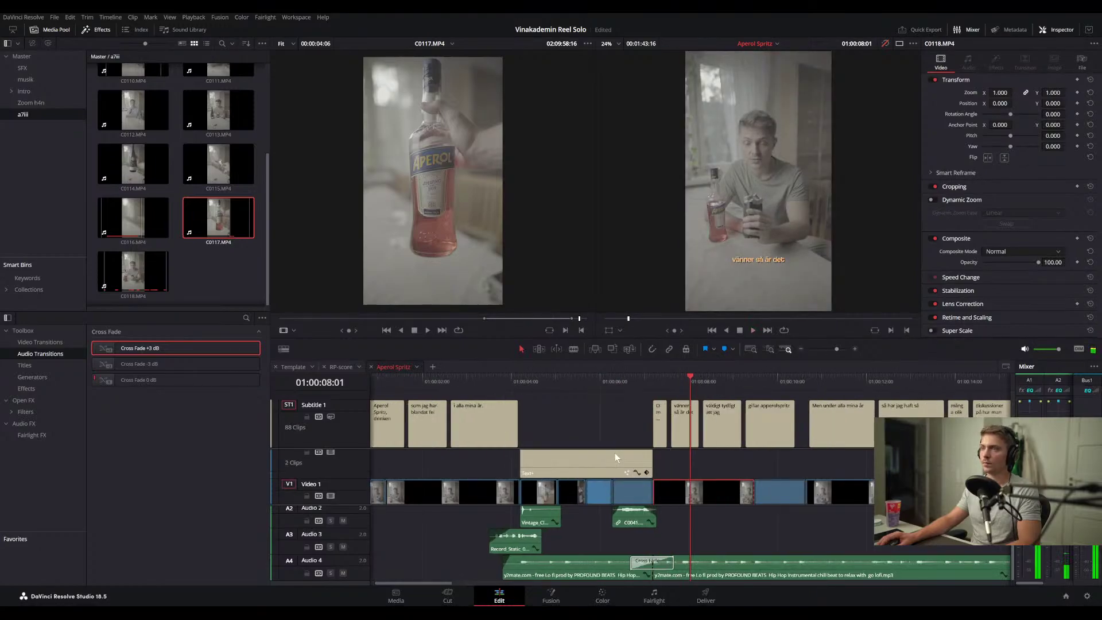
- Extend the start of the caption "Om man frågar mina" back to 01:00:06:18 and check the captions that follow it
{"action": "left_click", "coordinate": [614, 416]}
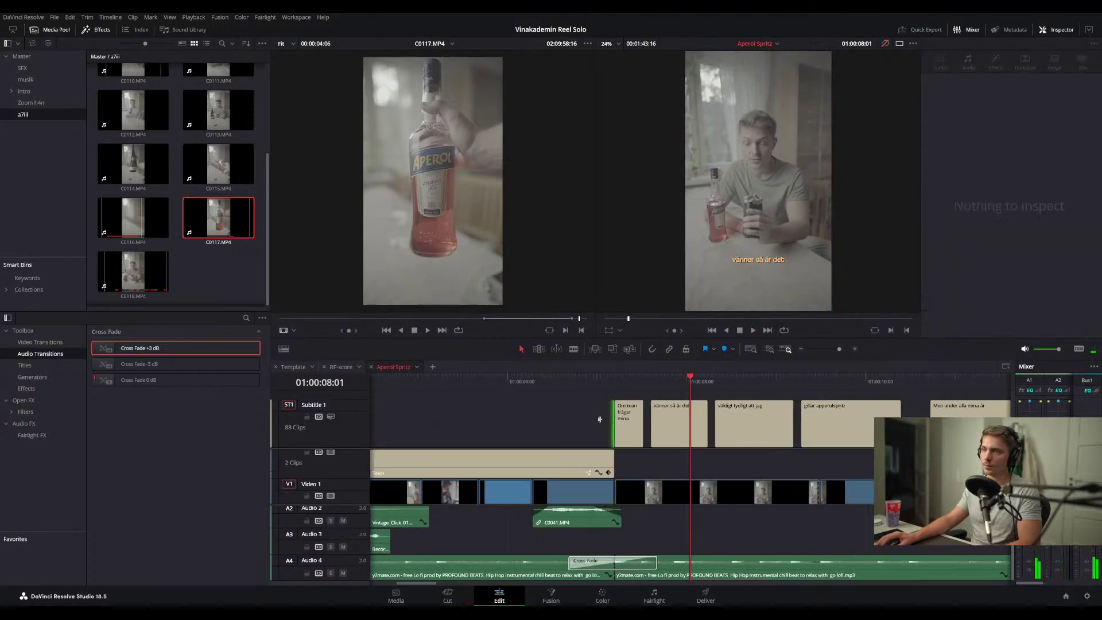
{"action": "left_click", "coordinate": [569, 377]}
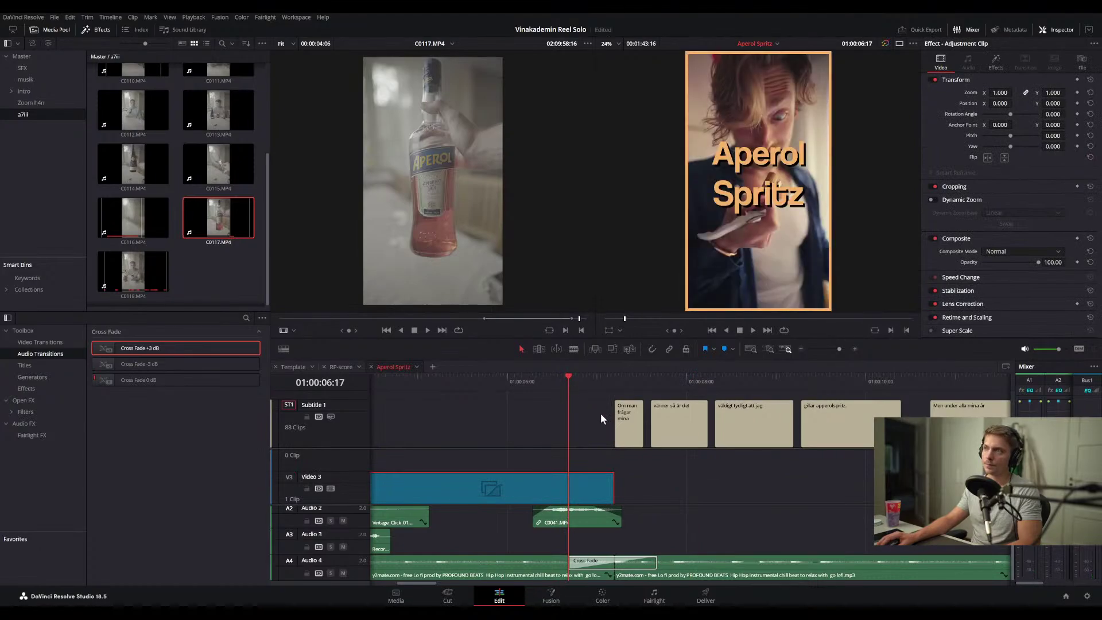
{"action": "left_click_drag", "start_coordinate": [613, 429], "coordinate": [568, 427]}
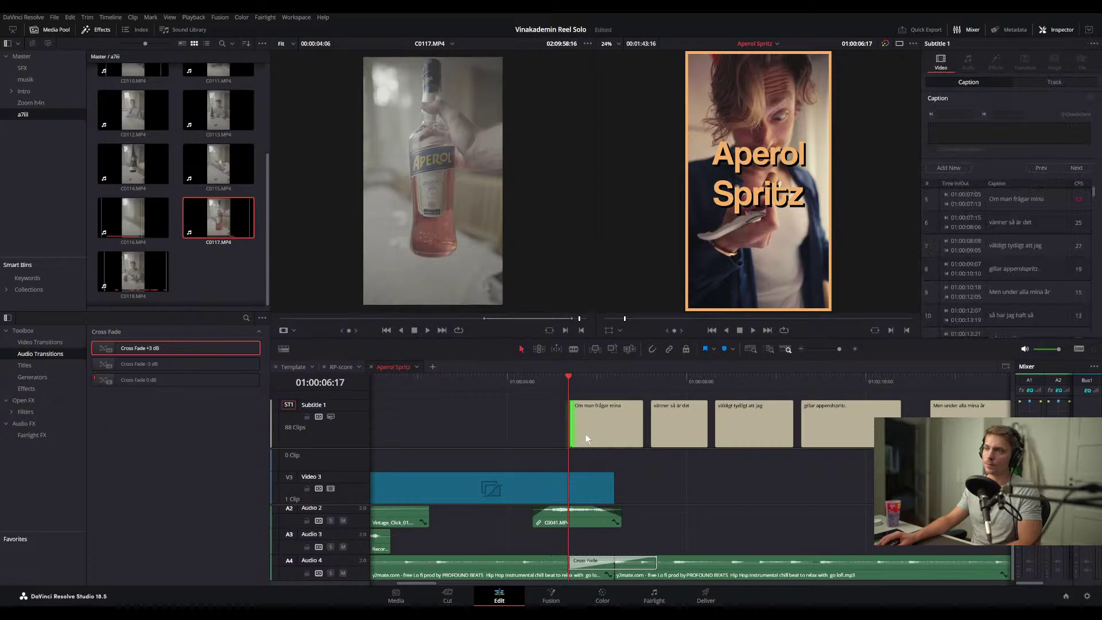
{"action": "left_click", "coordinate": [585, 435]}
{"action": "key", "text": "Right"}
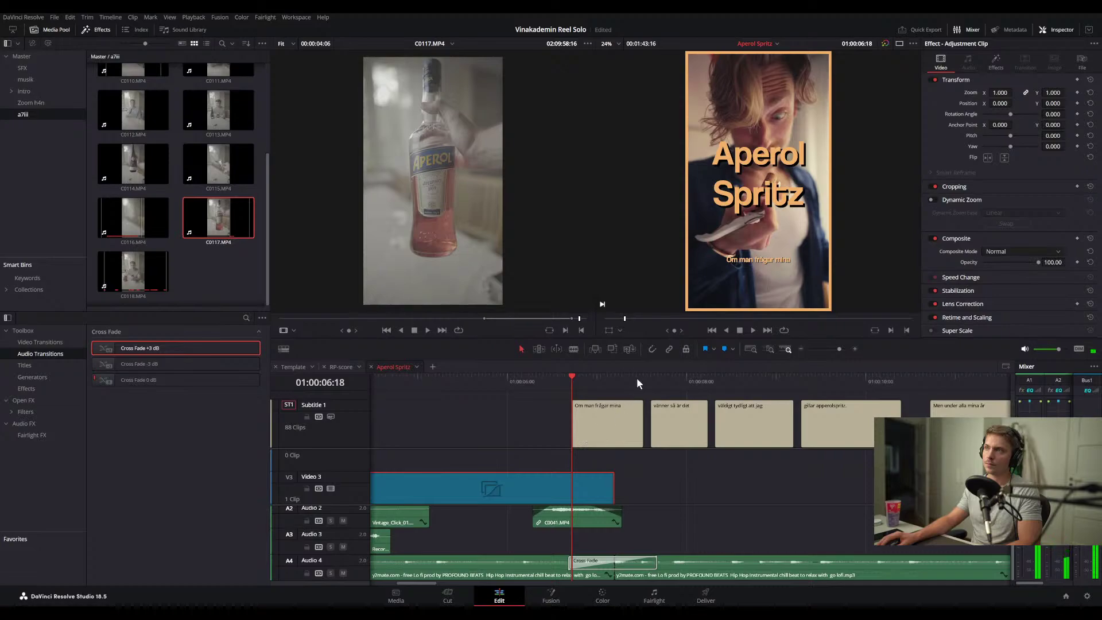
{"action": "scroll", "coordinate": [645, 373], "scroll_direction": "down", "scroll_amount": 2}
{"action": "left_click", "coordinate": [661, 377]}
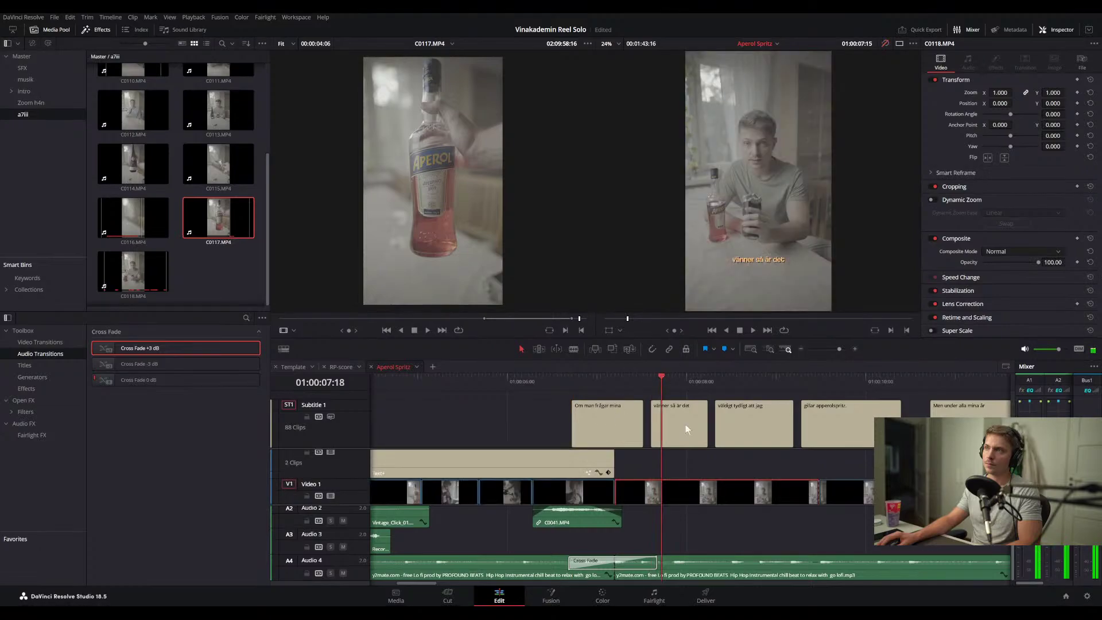
{"action": "scroll", "coordinate": [708, 408], "scroll_direction": "right", "scroll_amount": 3}
{"action": "left_click", "coordinate": [617, 378]}
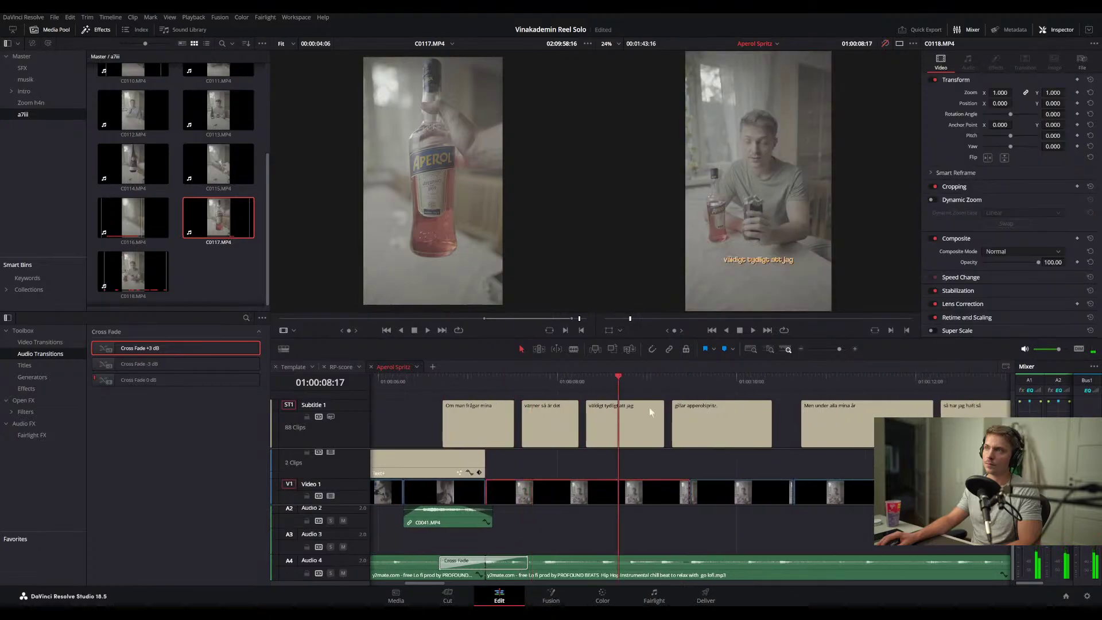
- Correct the caption at 01:00:09:16 to read "gillar Aperol Spritz."
{"action": "scroll", "coordinate": [649, 410], "scroll_direction": "right", "scroll_amount": 2}
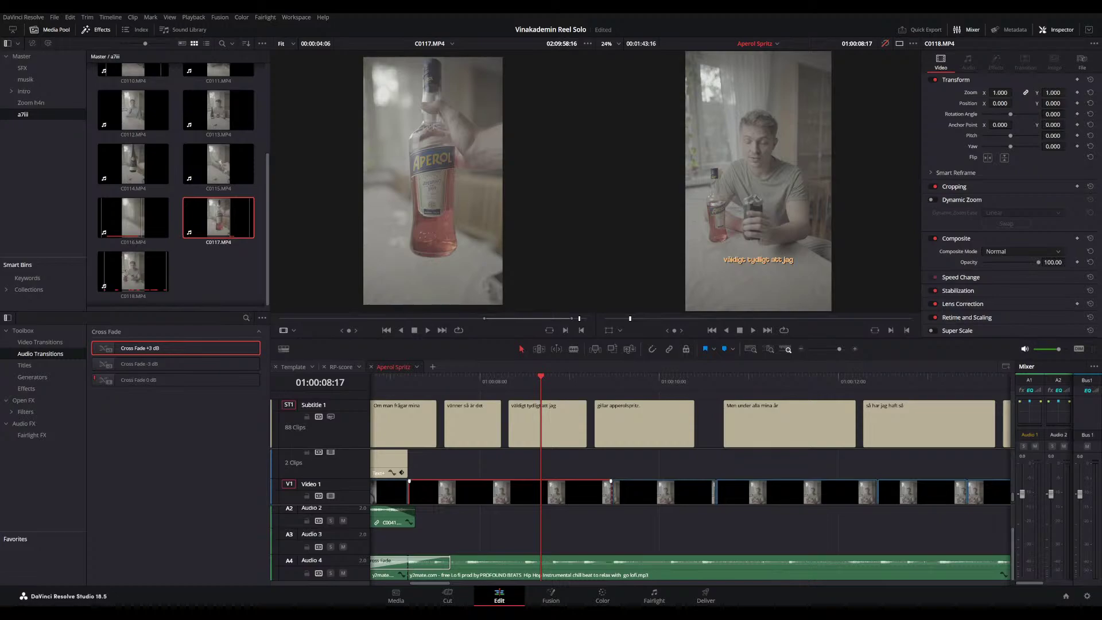
{"action": "left_click", "coordinate": [565, 428]}
{"action": "left_click", "coordinate": [623, 414]}
{"action": "left_click", "coordinate": [627, 386]}
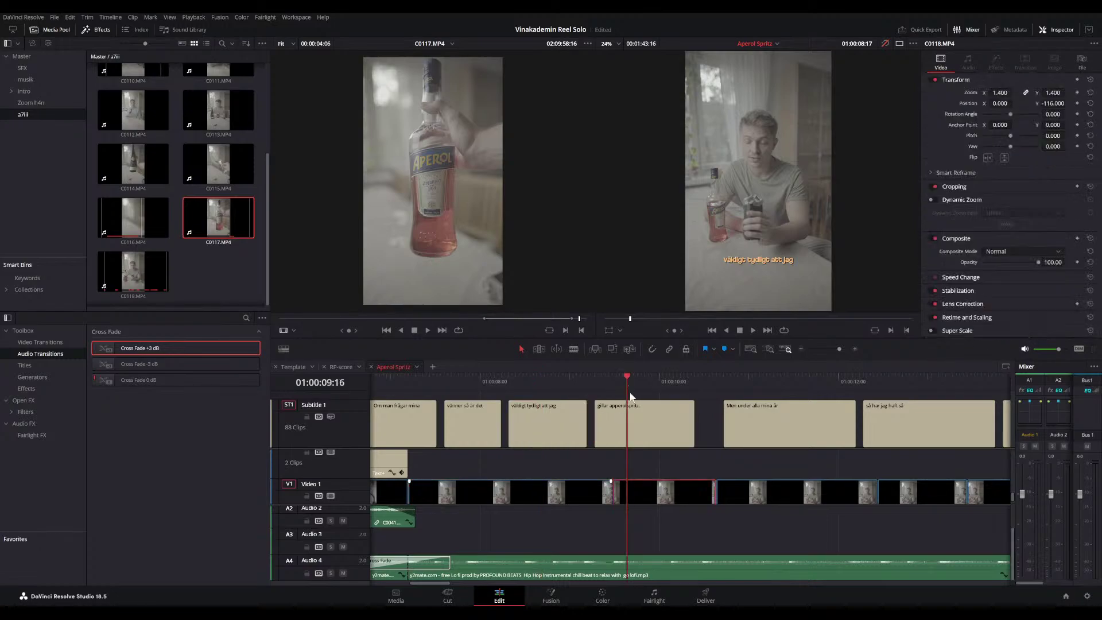
{"action": "left_click", "coordinate": [631, 409]}
{"action": "left_click", "coordinate": [955, 131]}
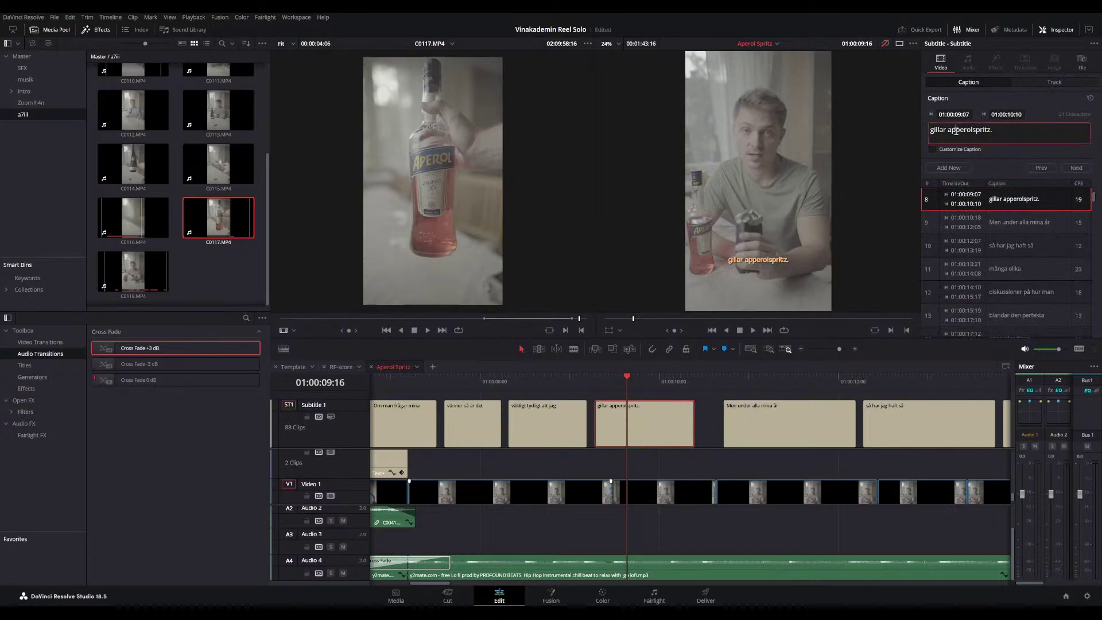
{"action": "key", "text": "BackSpace"}
{"action": "key", "text": "BackSpace"}
{"action": "type", "text": "A"}
{"action": "key", "text": "Delete"}
{"action": "type", "text": "S"}
- Open the subtitle track's style settings and save the project
{"action": "left_click", "coordinate": [1028, 84]}
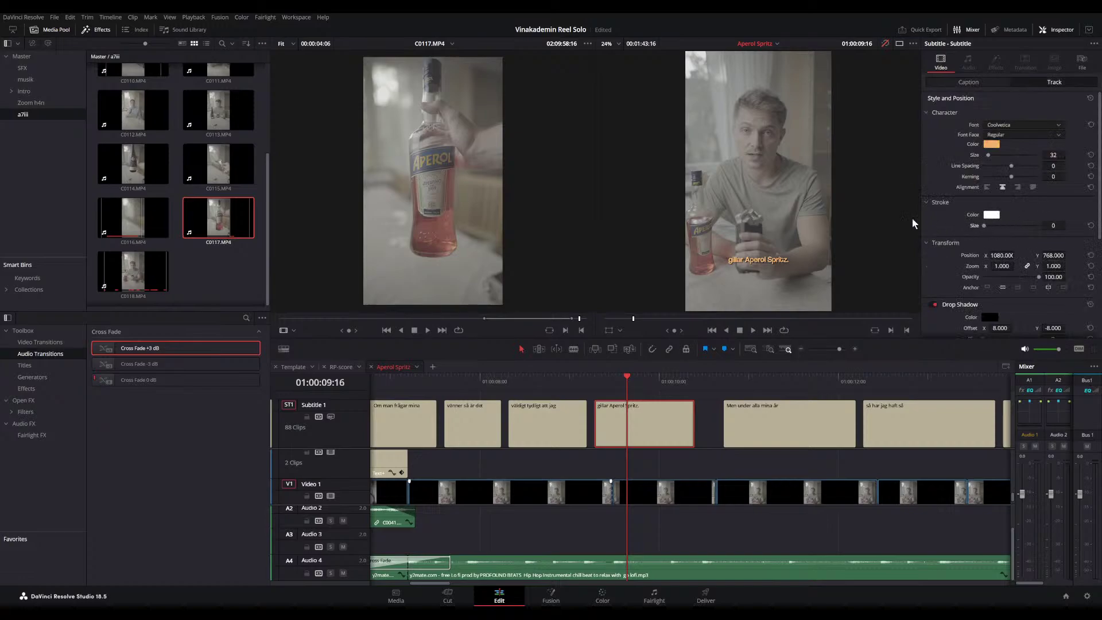
{"action": "key", "text": "ctrl+s"}
{"action": "scroll", "coordinate": [940, 316], "scroll_direction": "down", "scroll_amount": 1}
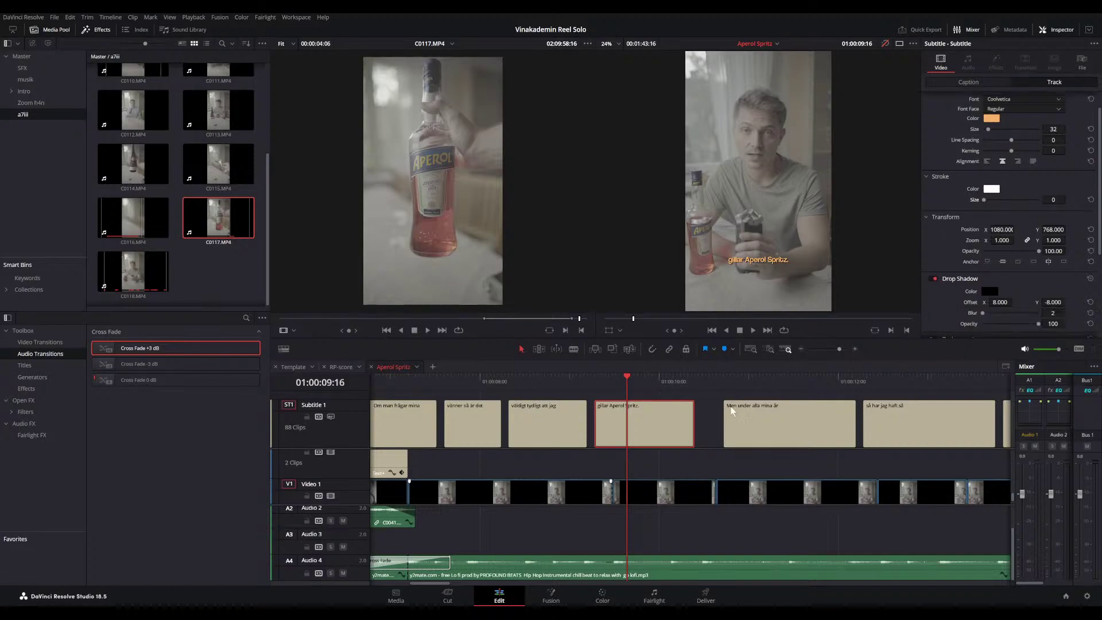
- Check the caption "Men under alla mina år" in the viewer at 01:00:11:06
{"action": "left_click", "coordinate": [630, 391]}
{"action": "left_click", "coordinate": [756, 404]}
{"action": "left_click", "coordinate": [770, 391]}
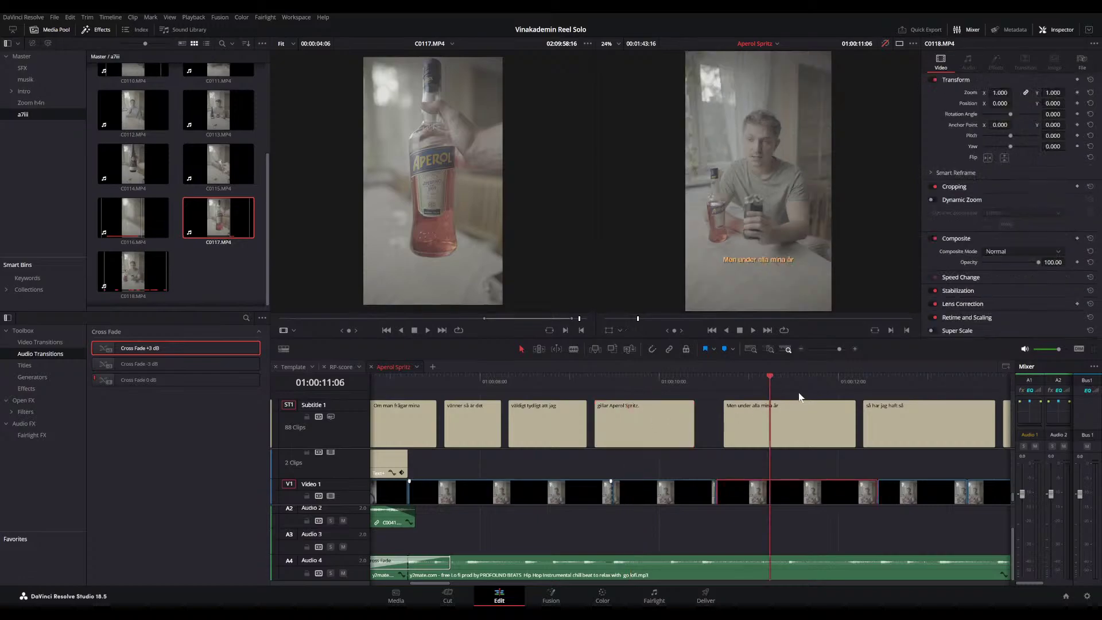
- Play the captions from "så har jag haft så" at 01:00:12:14 and check their text against the speech
{"action": "scroll", "coordinate": [792, 393], "scroll_direction": "right", "scroll_amount": 3}
{"action": "scroll", "coordinate": [783, 395], "scroll_direction": "right", "scroll_amount": 3}
{"action": "left_click", "coordinate": [642, 414]}
{"action": "scroll", "coordinate": [641, 415], "scroll_direction": "right", "scroll_amount": 2}
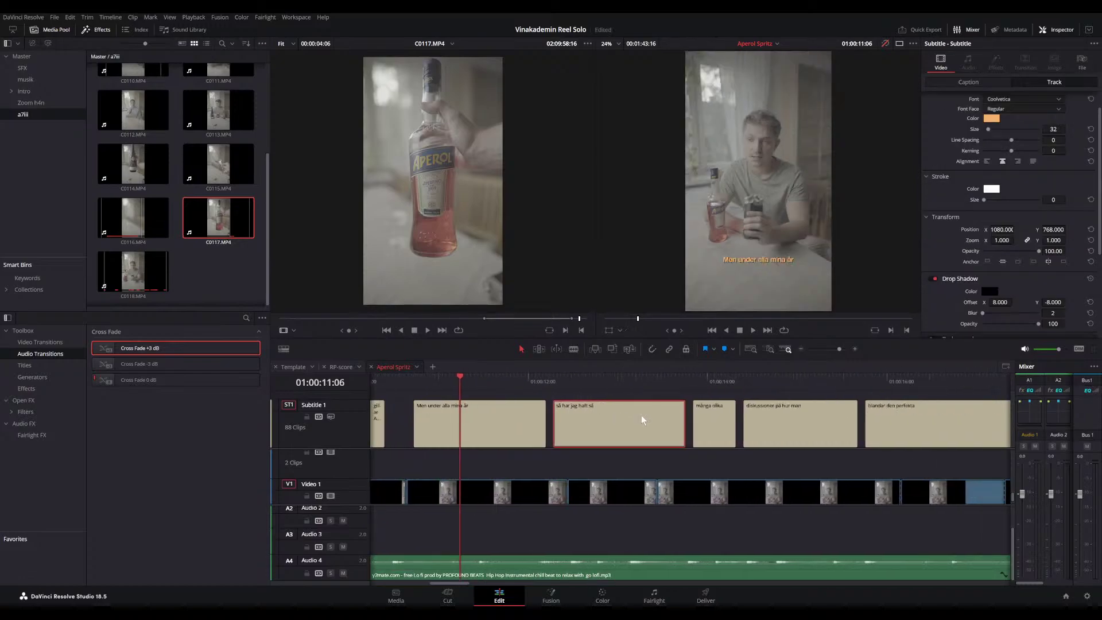
{"action": "scroll", "coordinate": [549, 405], "scroll_direction": "right", "scroll_amount": 2}
{"action": "left_click", "coordinate": [449, 380]}
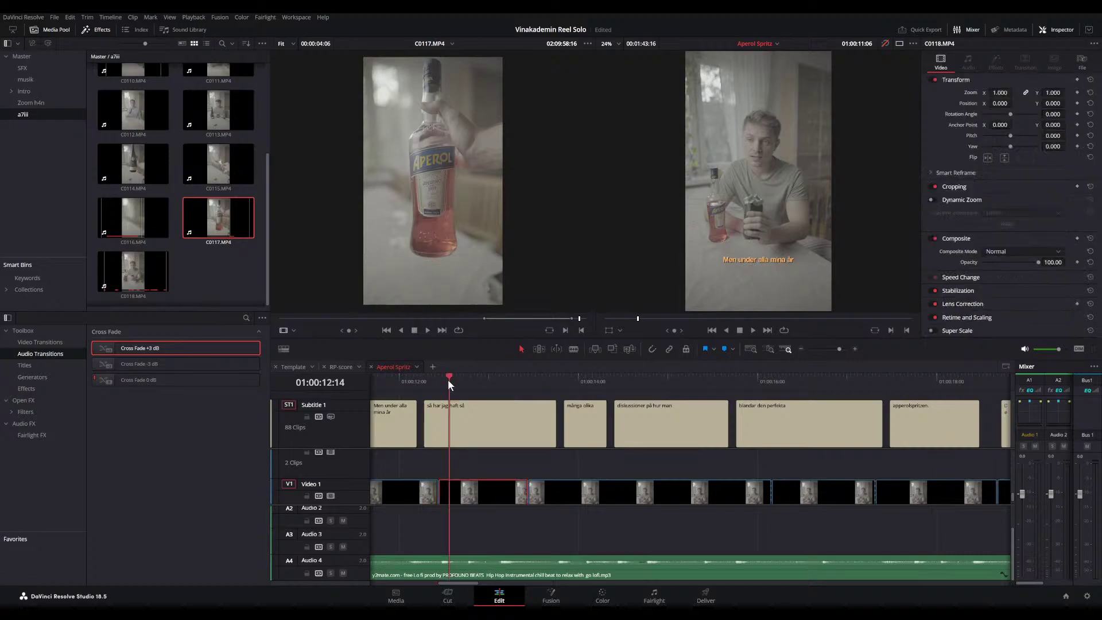
{"action": "key", "text": "space"}
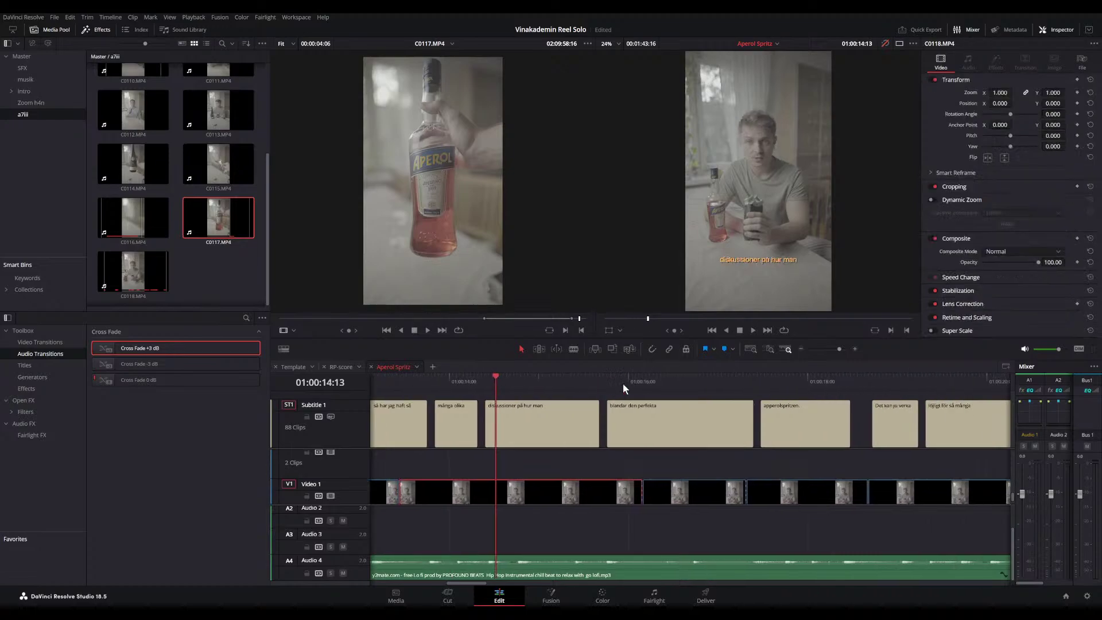
- Correct the caption at 01:00:17:12 to read "Aperol Spritzen."
{"action": "left_click", "coordinate": [592, 414]}
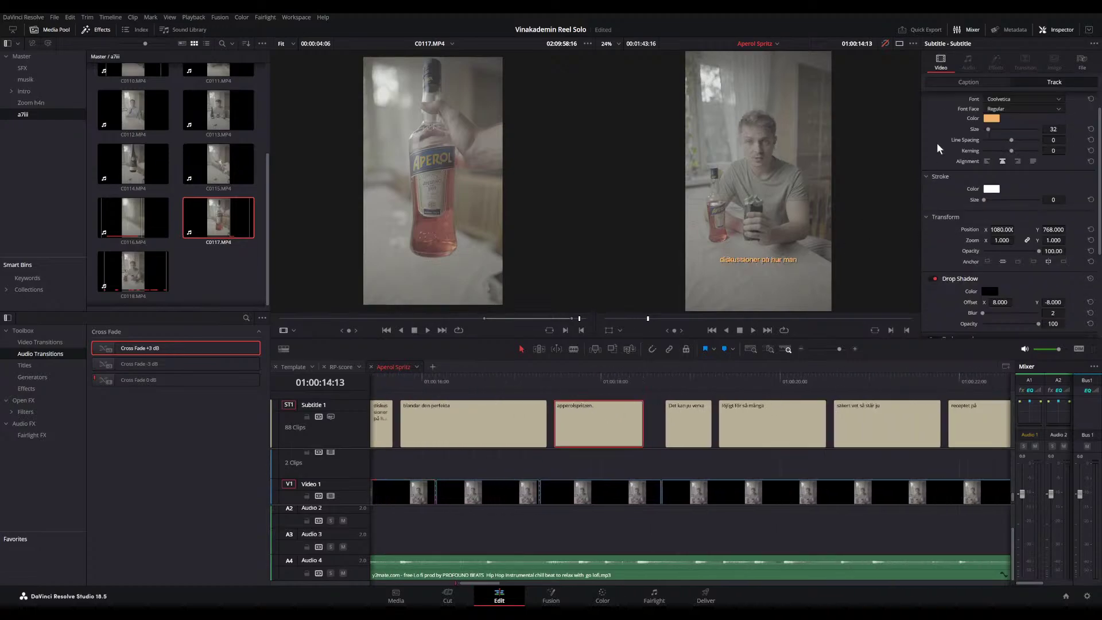
{"action": "scroll", "coordinate": [994, 170], "scroll_direction": "up", "scroll_amount": 1}
{"action": "left_click", "coordinate": [983, 79]}
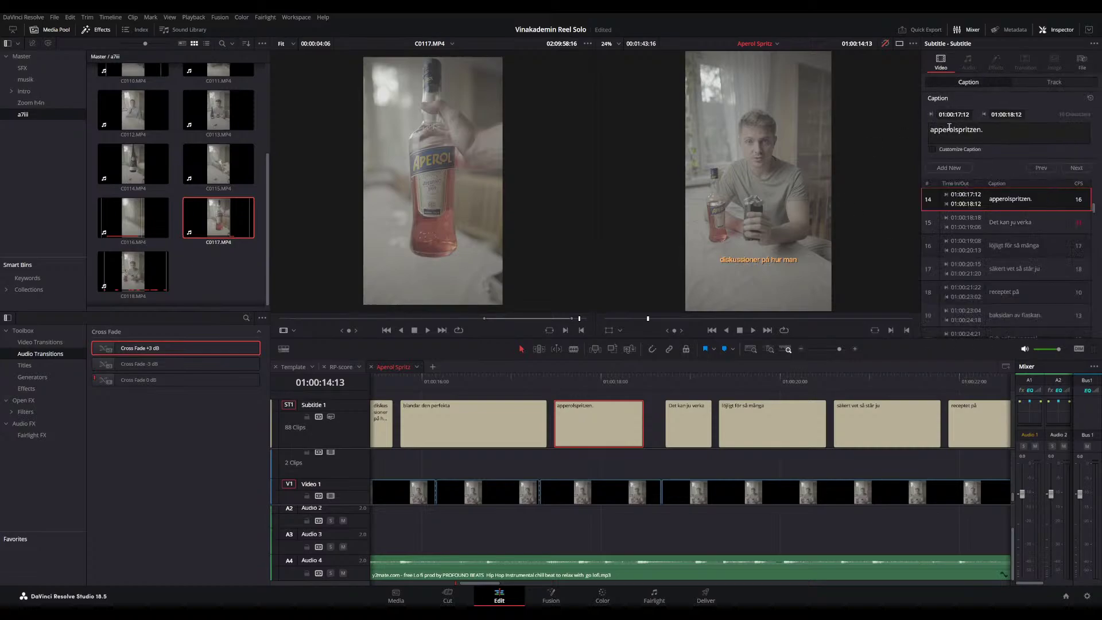
{"action": "left_click", "coordinate": [930, 130]}
{"action": "key", "text": "Delete"}
{"action": "key", "text": "Delete"}
{"action": "type", "text": "A"}
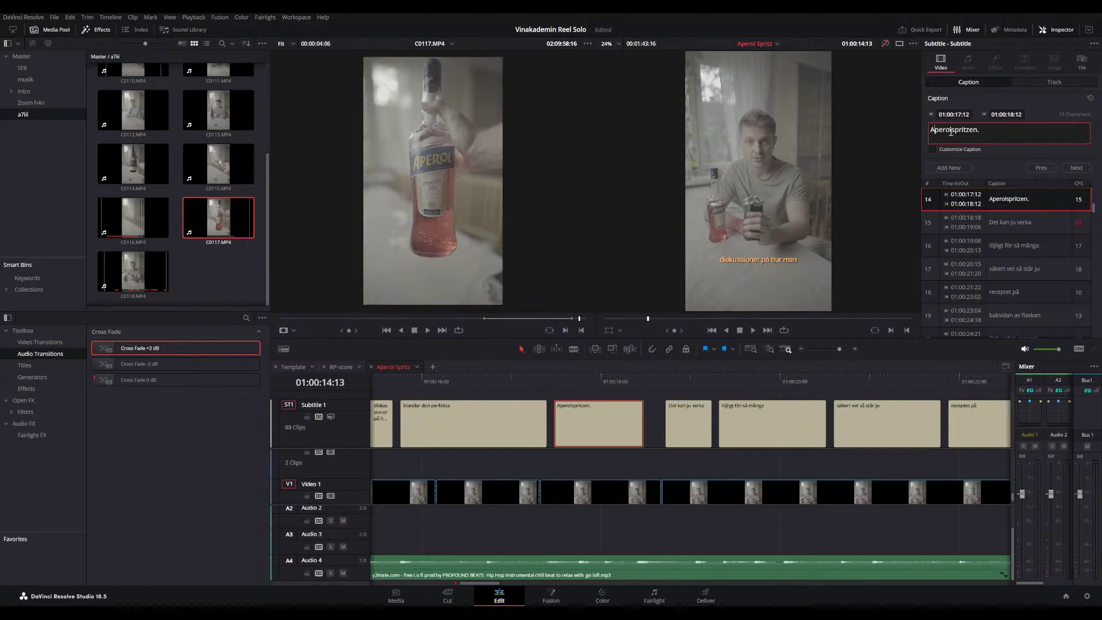
{"action": "left_click", "coordinate": [951, 130]}
{"action": "key", "text": "Delete"}
{"action": "type", "text": "S"}
- Play on from the corrected caption and change the caption at 01:00:19:08 to read "löjligt för som många"
{"action": "left_click", "coordinate": [568, 379]}
{"action": "key", "text": "space"}
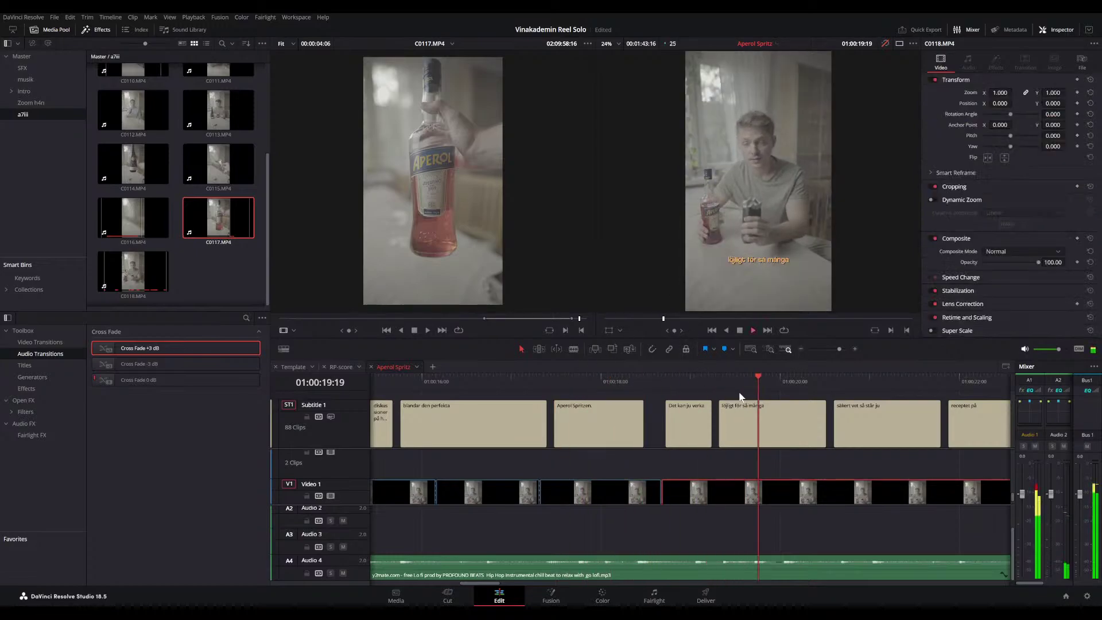
{"action": "key", "text": "space"}
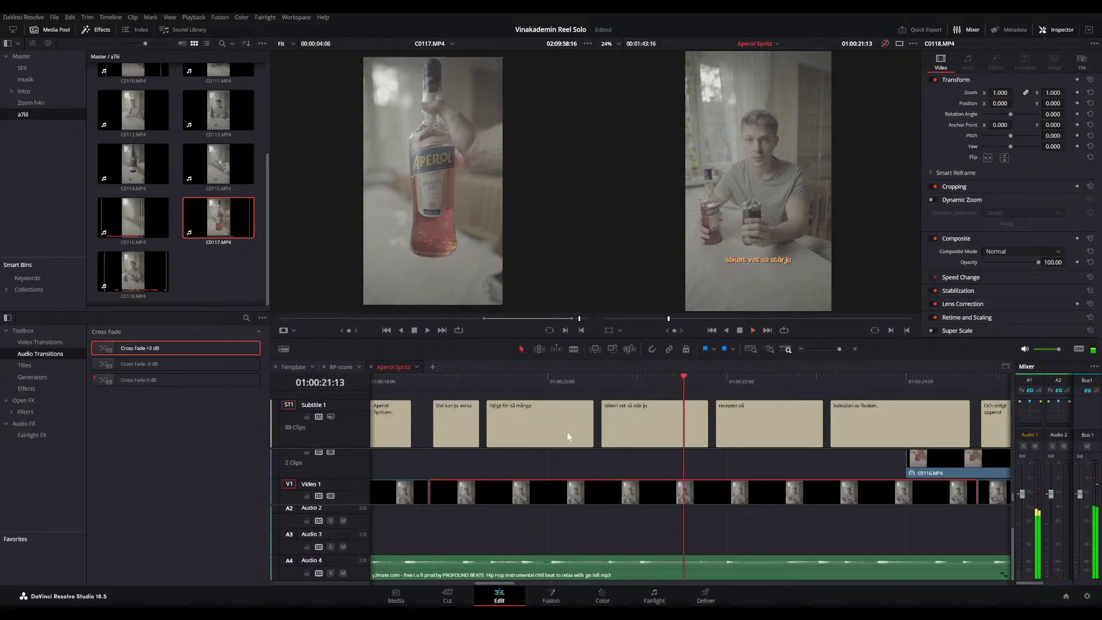
{"action": "left_click", "coordinate": [560, 432]}
{"action": "left_click", "coordinate": [968, 129]}
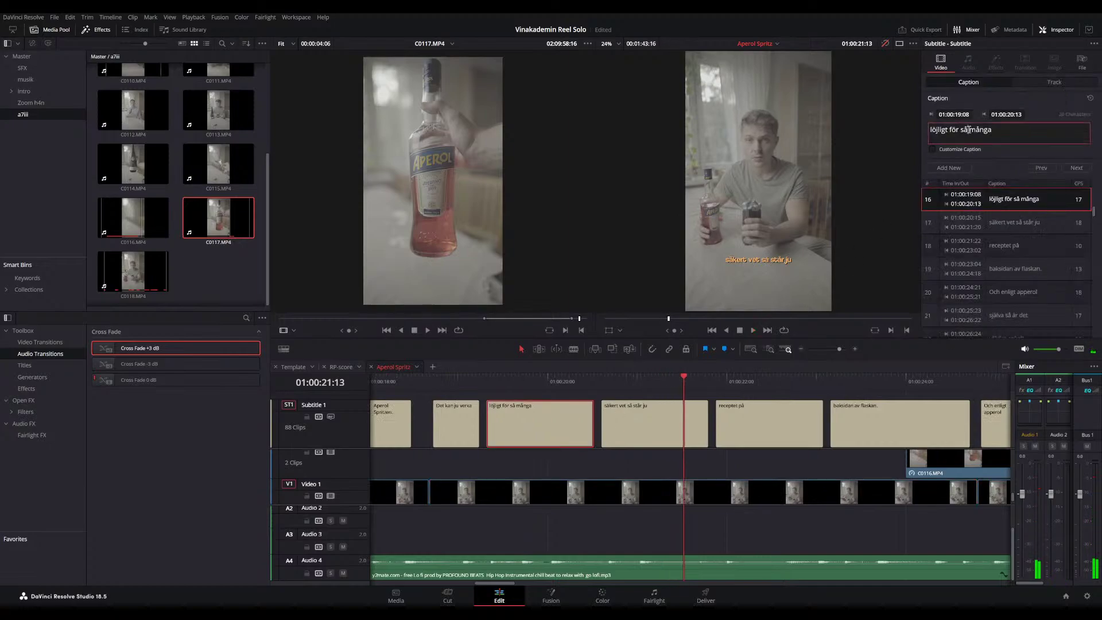
{"action": "key", "text": "BackSpace"}
{"action": "type", "text": "om"}
- Move the C0116.MP4 bottle clip on Video 2 earlier to start at about 01:00:23:11, and replay that section
{"action": "left_click", "coordinate": [641, 379]}
{"action": "key", "text": "space"}
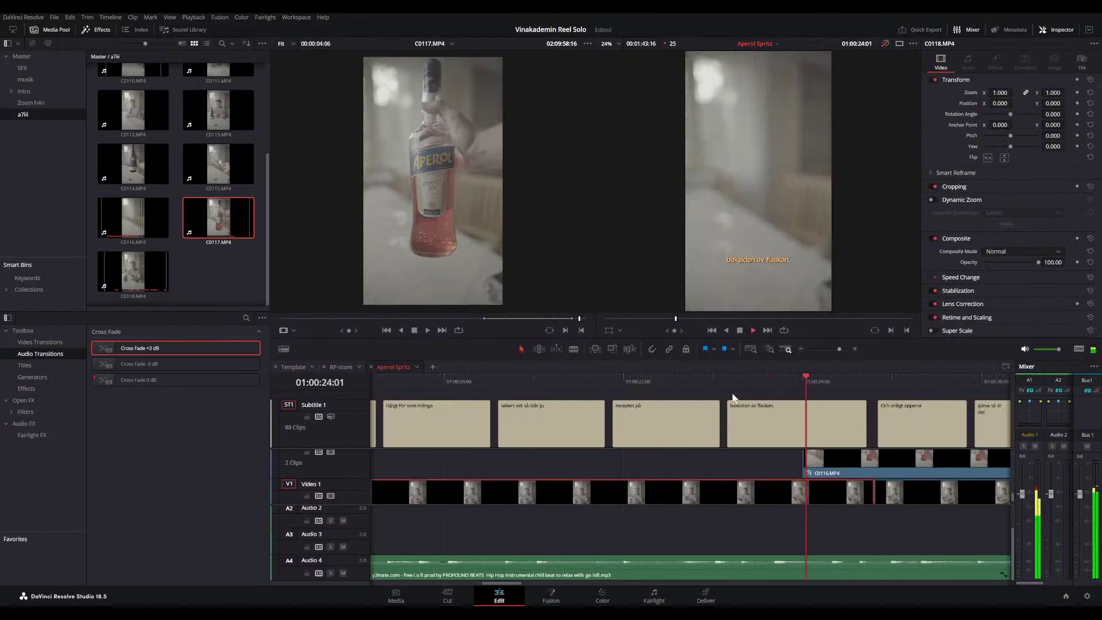
{"action": "left_click", "coordinate": [733, 482]}
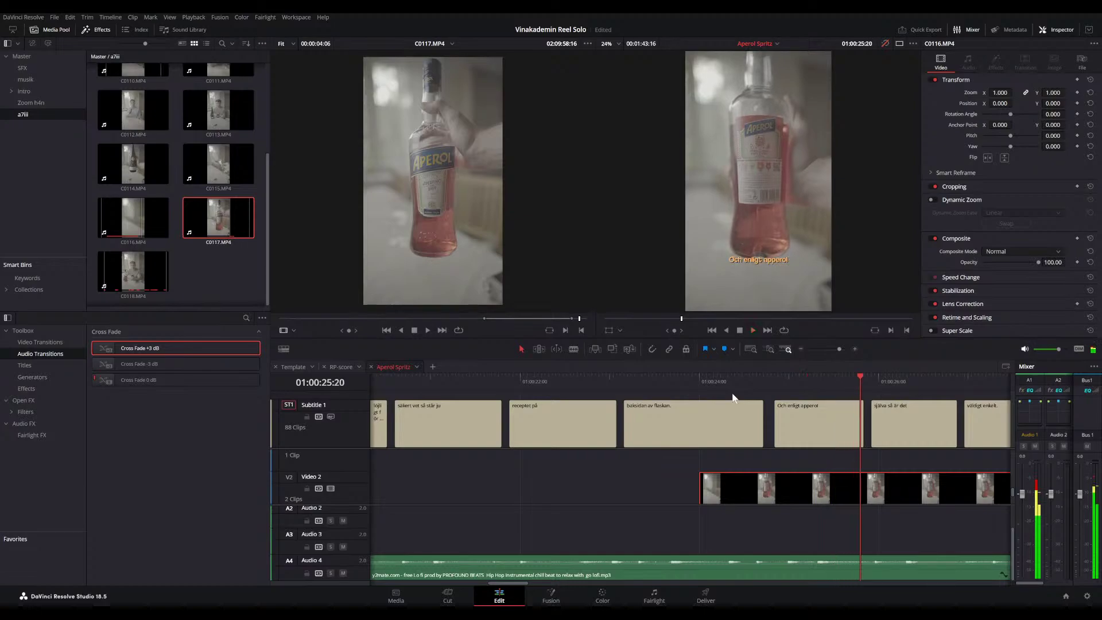
{"action": "left_click_drag", "start_coordinate": [734, 482], "coordinate": [699, 484]}
{"action": "left_click", "coordinate": [610, 380]}
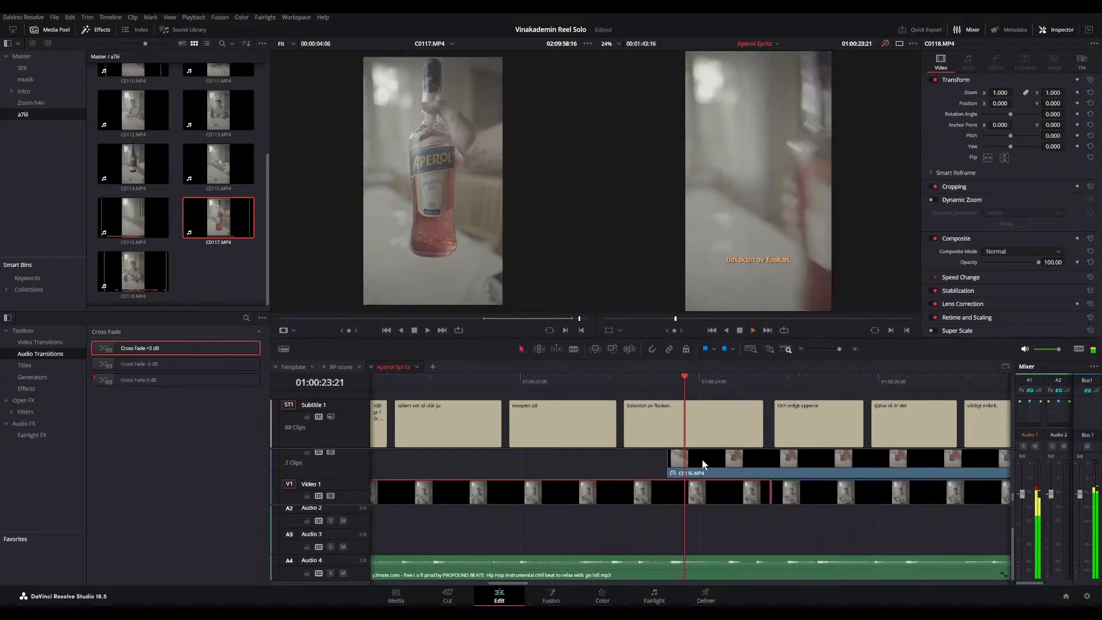
{"action": "left_click_drag", "start_coordinate": [702, 459], "coordinate": [686, 462]}
{"action": "left_click_drag", "start_coordinate": [634, 379], "coordinate": [603, 377]}
{"action": "key", "text": "space"}
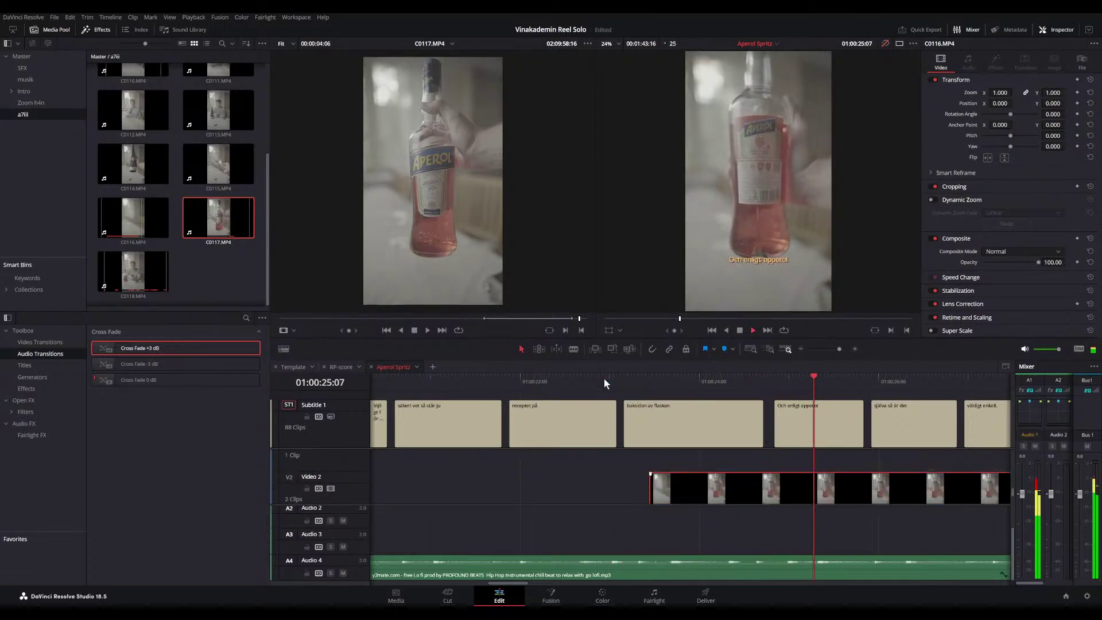
- Correct the caption at 01:00:24:21 to read "Och enligt Aperol"
{"action": "key", "text": "space"}
{"action": "left_click", "coordinate": [796, 431]}
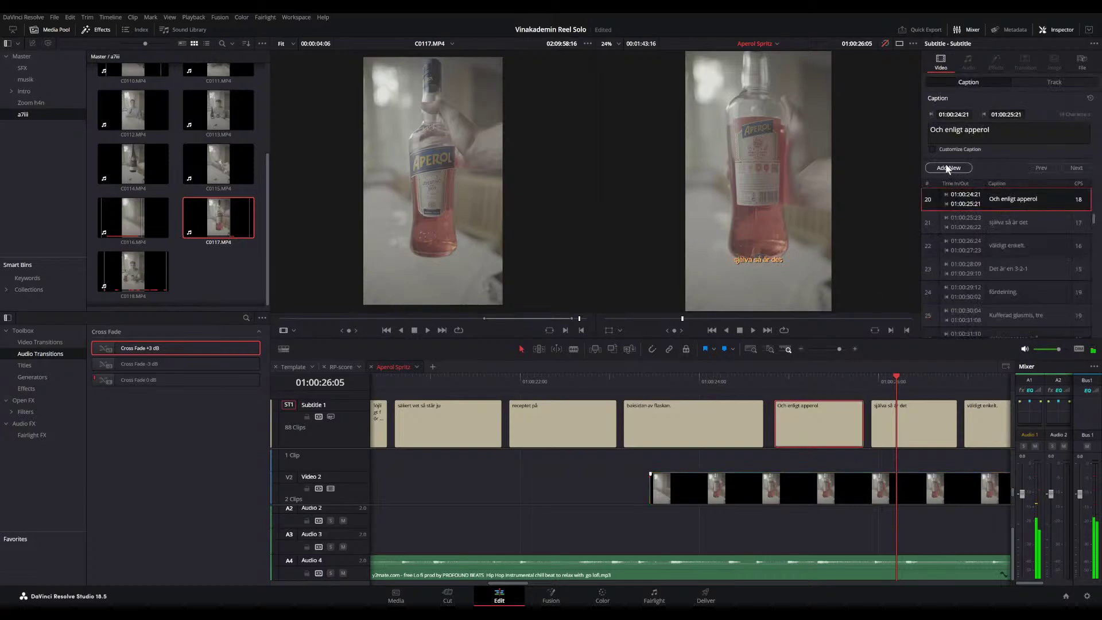
{"action": "double_click", "coordinate": [969, 132]}
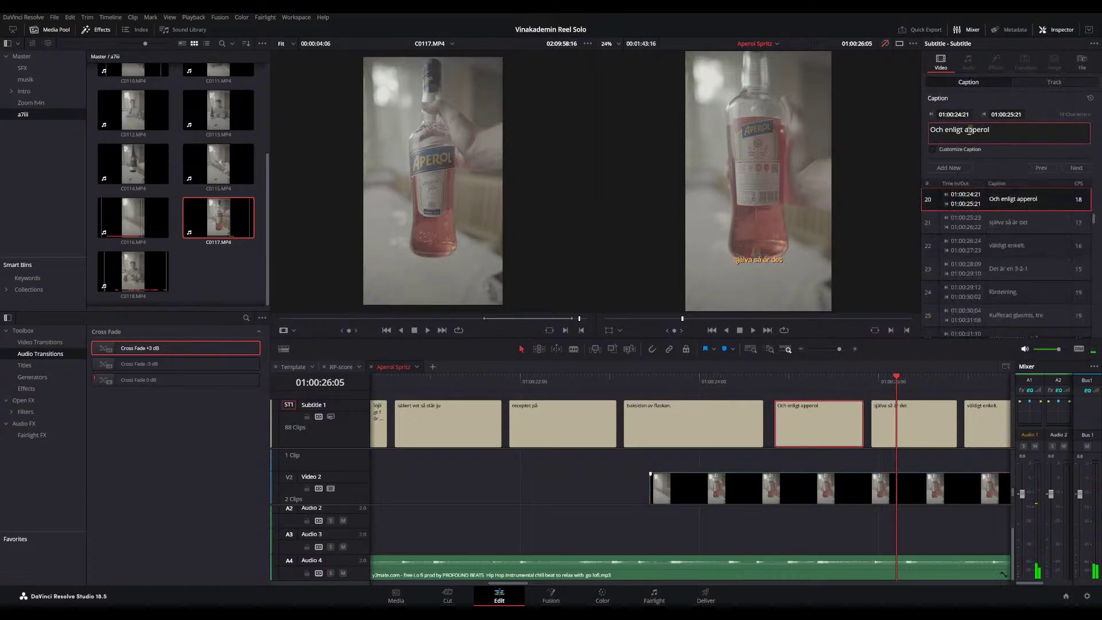
{"action": "type", "text": "Aperol"}
- Replay the start of the caption "själva så är det" around 01:00:25:23 to check its wording against the speech
{"action": "scroll", "coordinate": [757, 402], "scroll_direction": "right", "scroll_amount": 3}
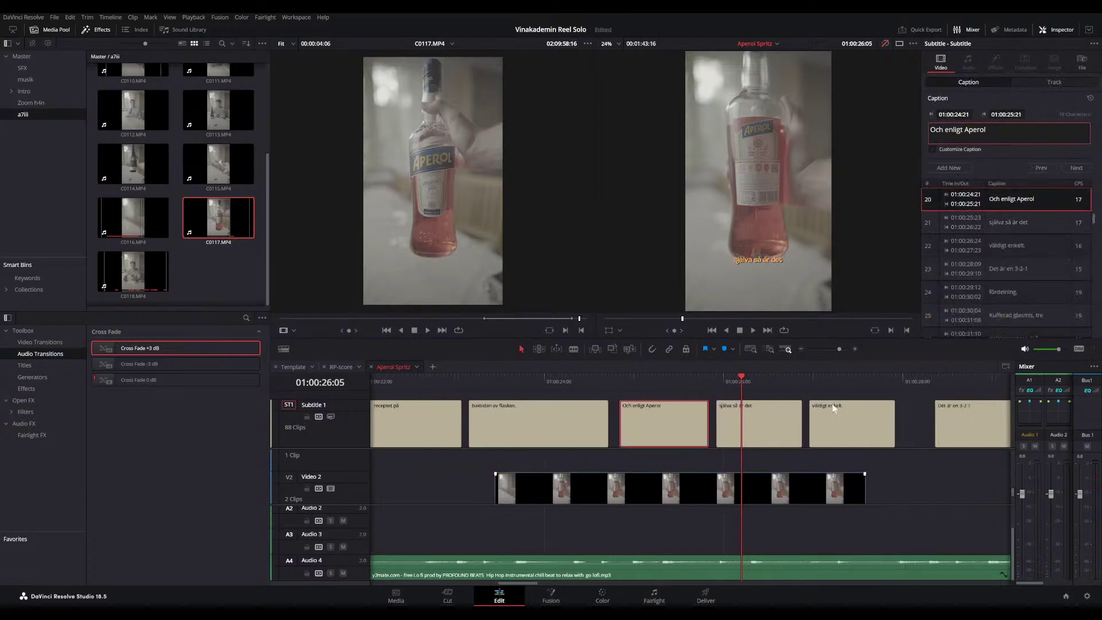
{"action": "left_click", "coordinate": [716, 388]}
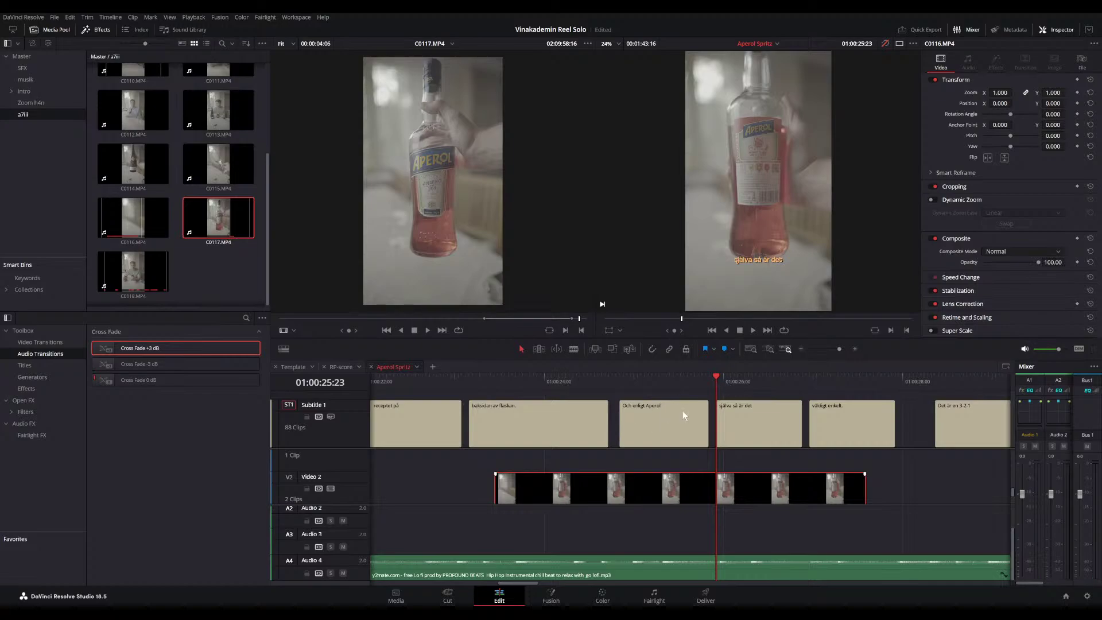
{"action": "left_click_drag", "start_coordinate": [715, 381], "coordinate": [702, 381]}
{"action": "key", "text": "space"}
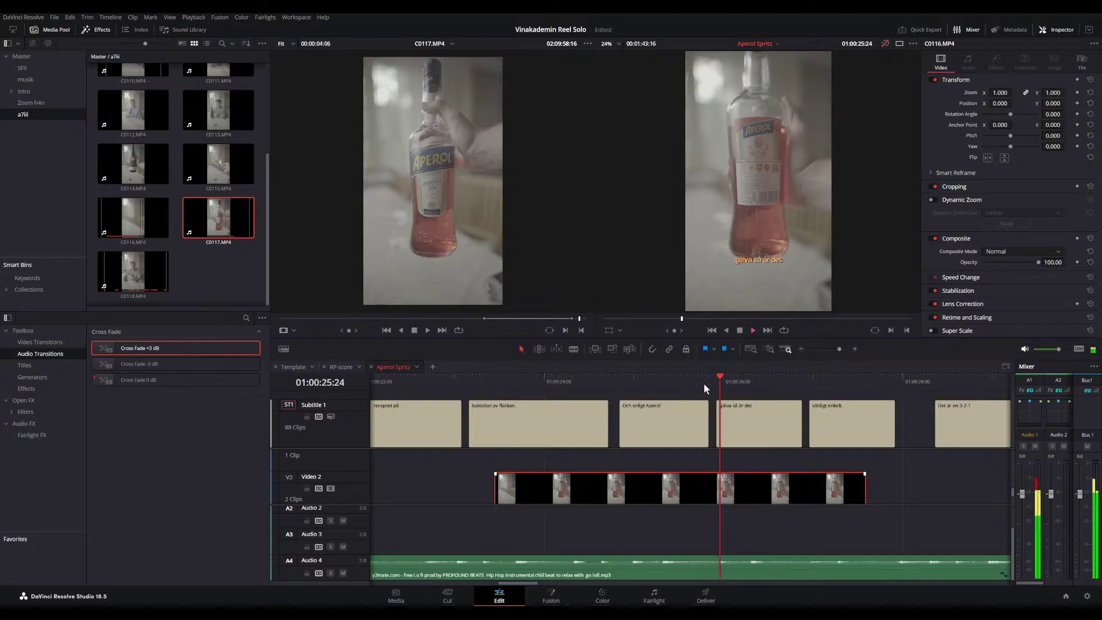
{"action": "key", "text": "space"}
{"action": "left_click", "coordinate": [717, 379]}
{"action": "key", "text": "space"}
{"action": "key", "text": "space"}
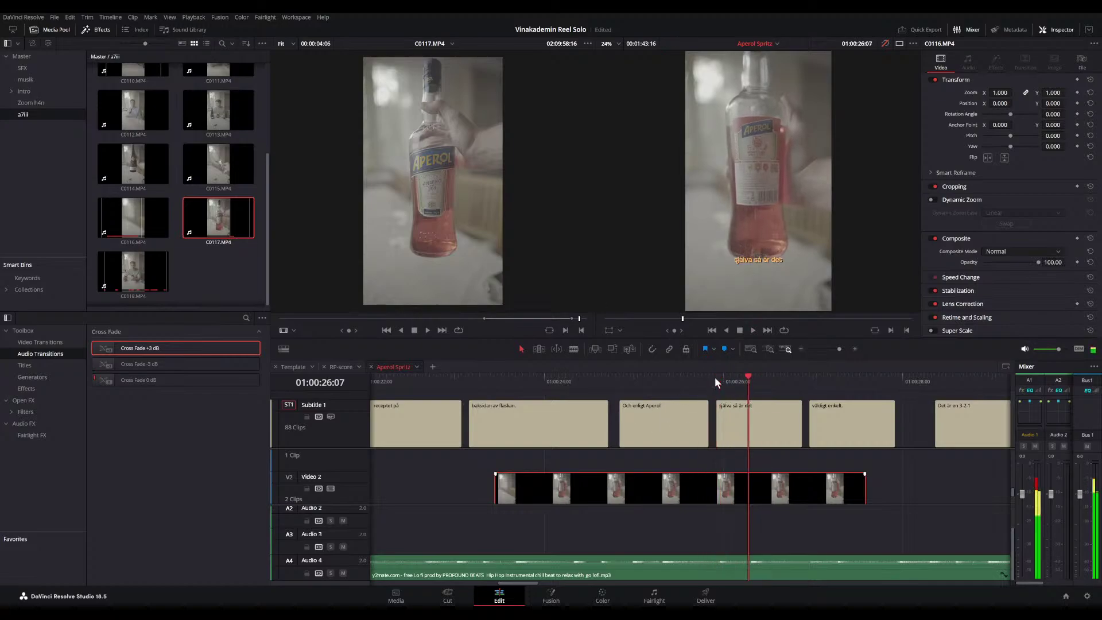
{"action": "left_click", "coordinate": [715, 378]}
{"action": "key", "text": "space"}
{"action": "left_click", "coordinate": [714, 376]}
{"action": "key", "text": "space"}
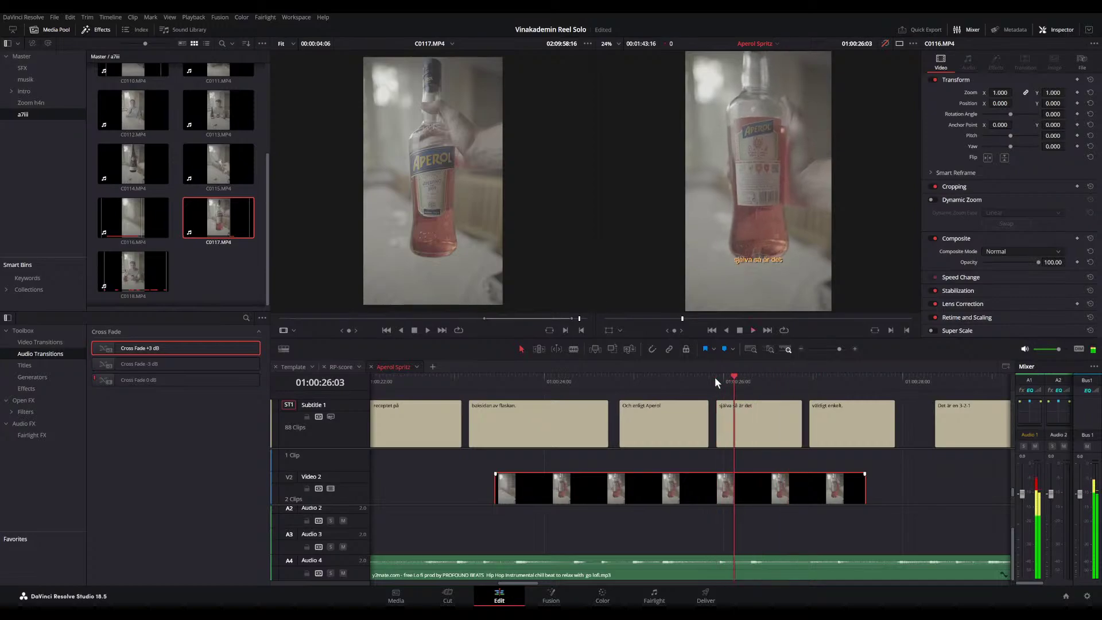
- Play on to the caption at 01:00:30:04 and rewrite it as "fylla ett glas med is, tre"
{"action": "scroll", "coordinate": [738, 396], "scroll_direction": "right", "scroll_amount": 11}
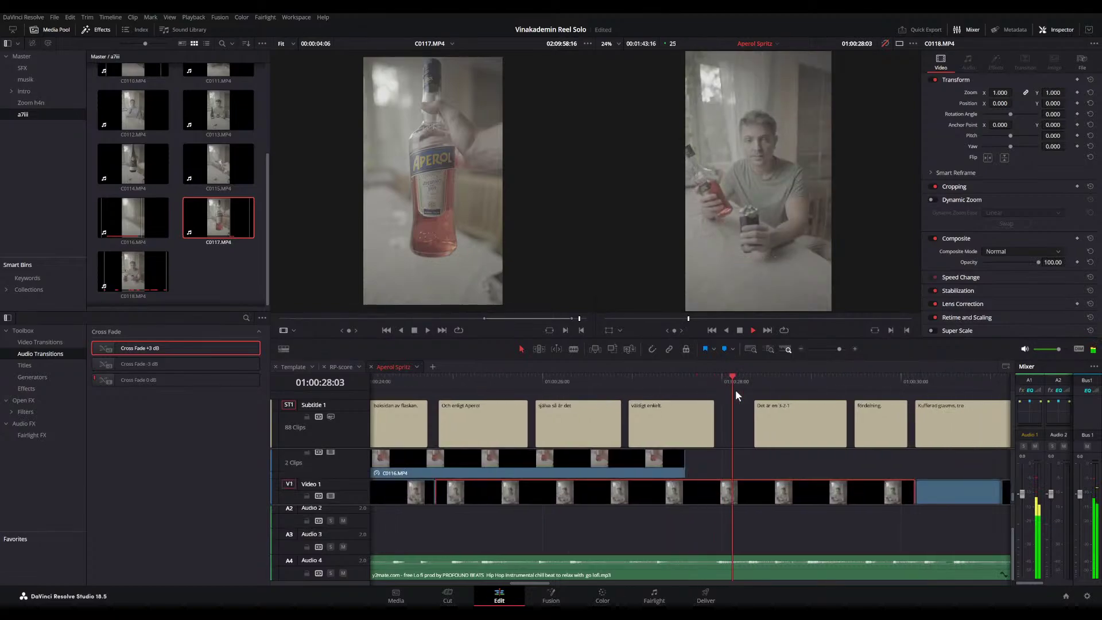
{"action": "scroll", "coordinate": [737, 394], "scroll_direction": "right", "scroll_amount": 6}
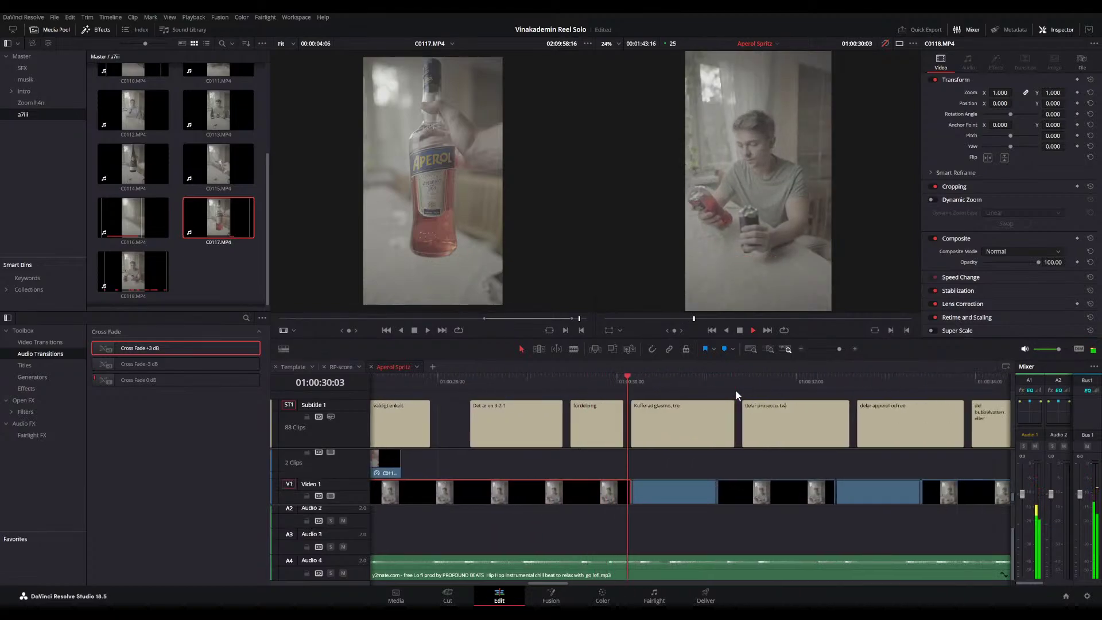
{"action": "left_click", "coordinate": [633, 380]}
{"action": "left_click", "coordinate": [662, 421]}
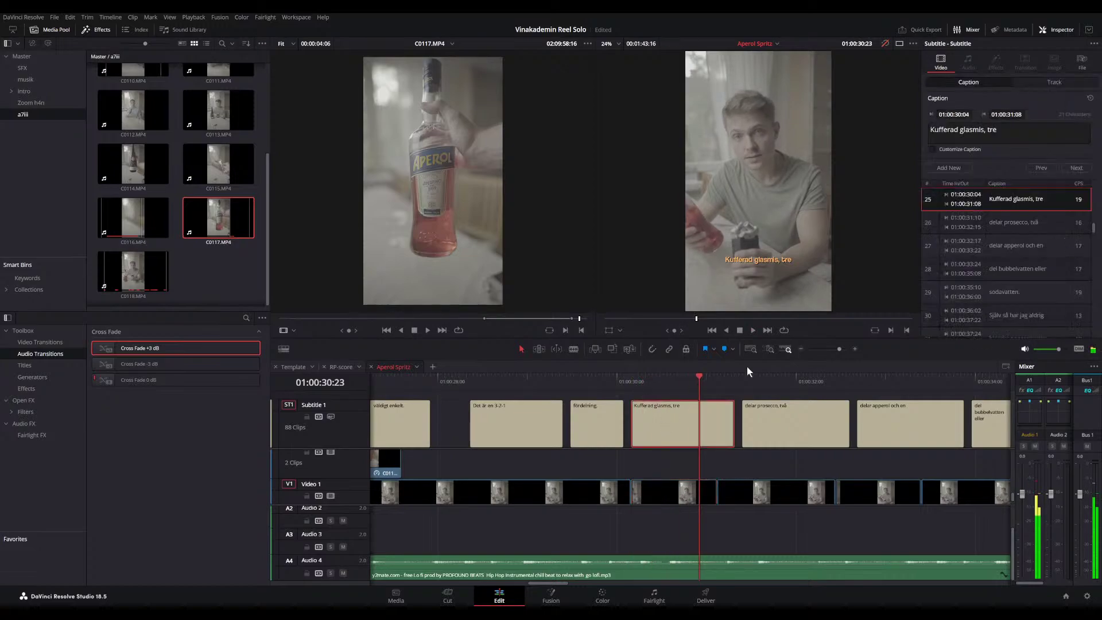
{"action": "left_click", "coordinate": [983, 129]}
{"action": "left_click_drag", "start_coordinate": [959, 129], "coordinate": [902, 126]}
{"action": "left_click", "coordinate": [980, 129]}
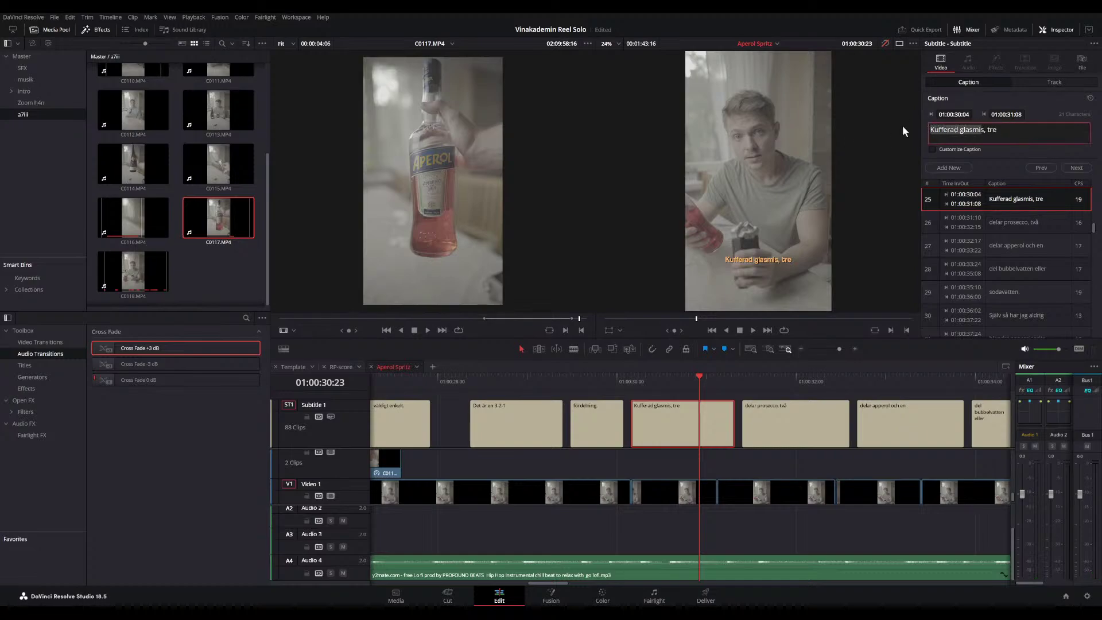
{"action": "key", "text": "BackSpace"}
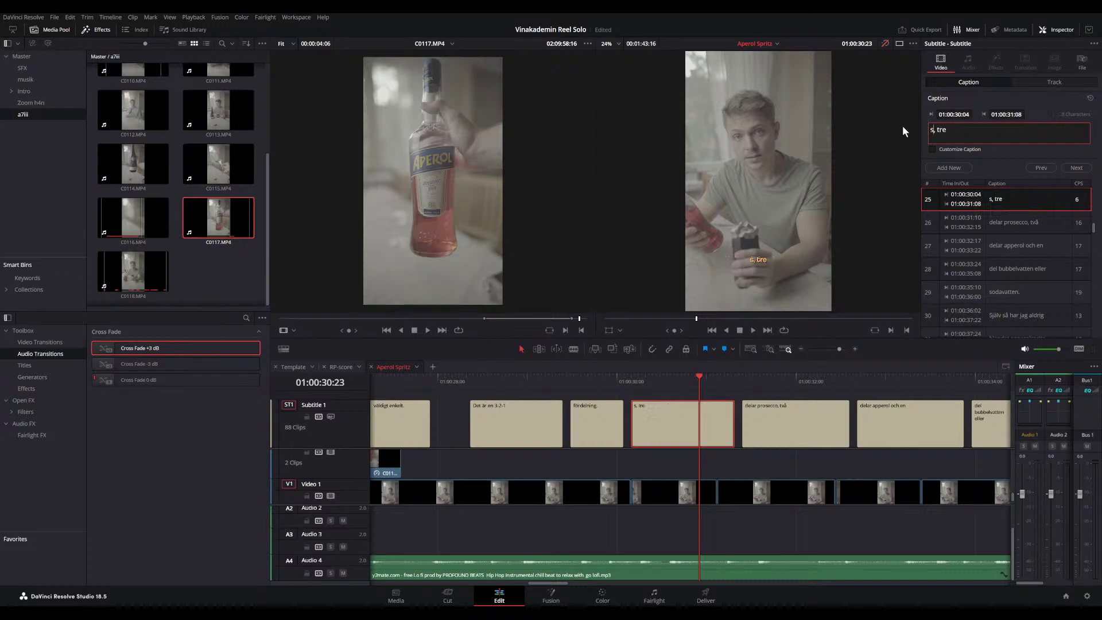
{"action": "key", "text": "Delete"}
{"action": "type", "text": "Fy"}
{"action": "key", "text": "BackSpace"}
{"action": "key", "text": "BackSpace"}
{"action": "type", "text": "fykl"}
{"action": "type", "text": "lla ett glas med "}
{"action": "type", "text": "is"}
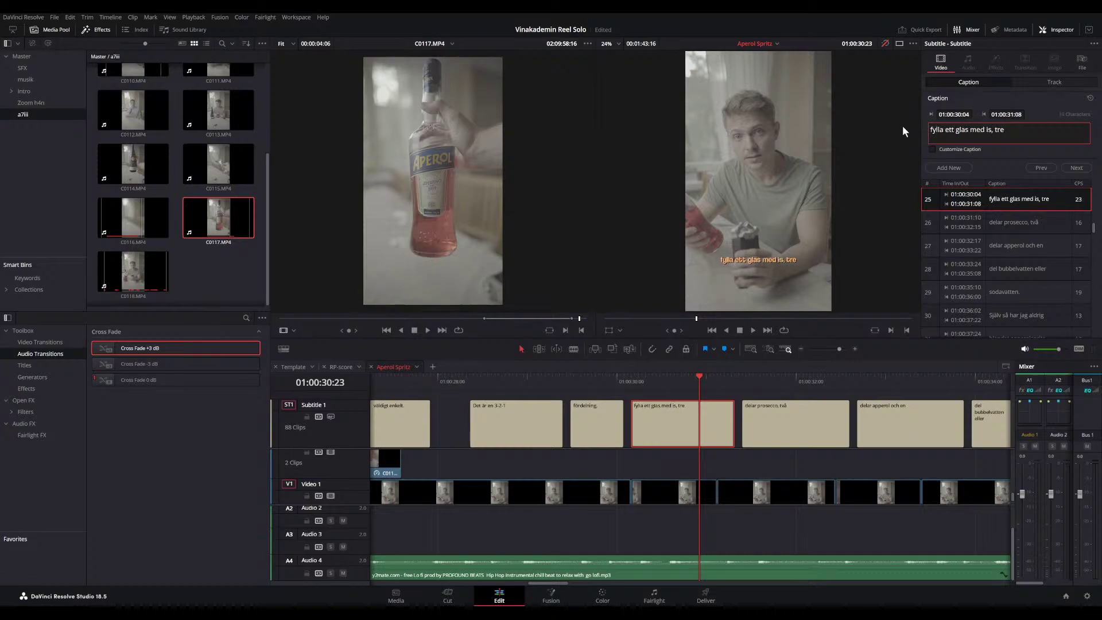
- Set the boundary between the captions "fylla ett glas med is, tre" and "delar prosecco, två" at 01:00:31:03
{"action": "left_click", "coordinate": [689, 376]}
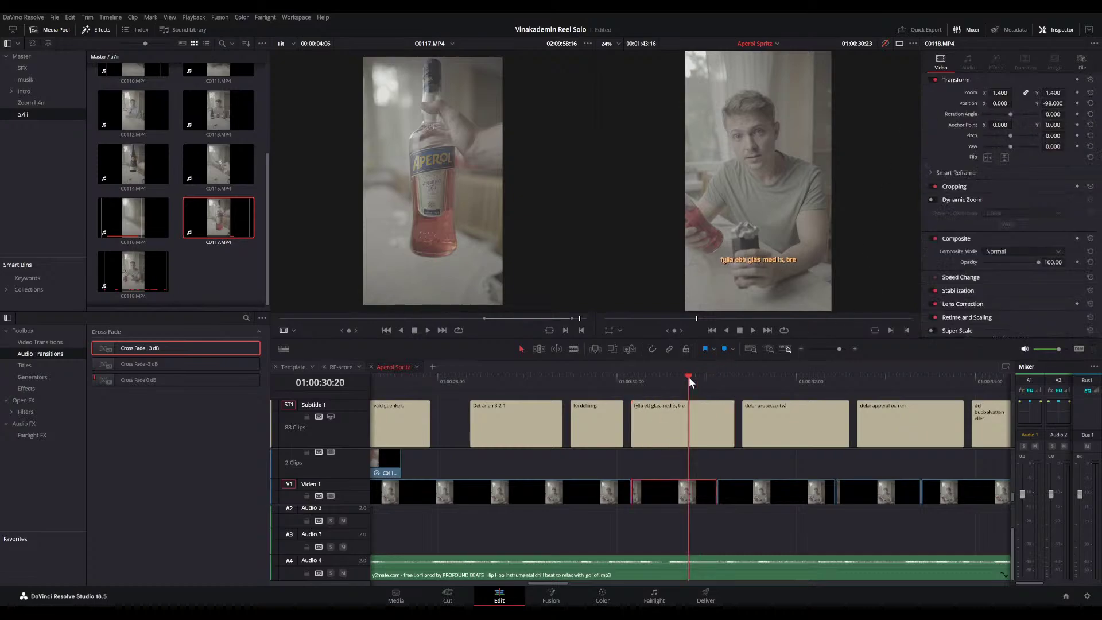
{"action": "key", "text": "space"}
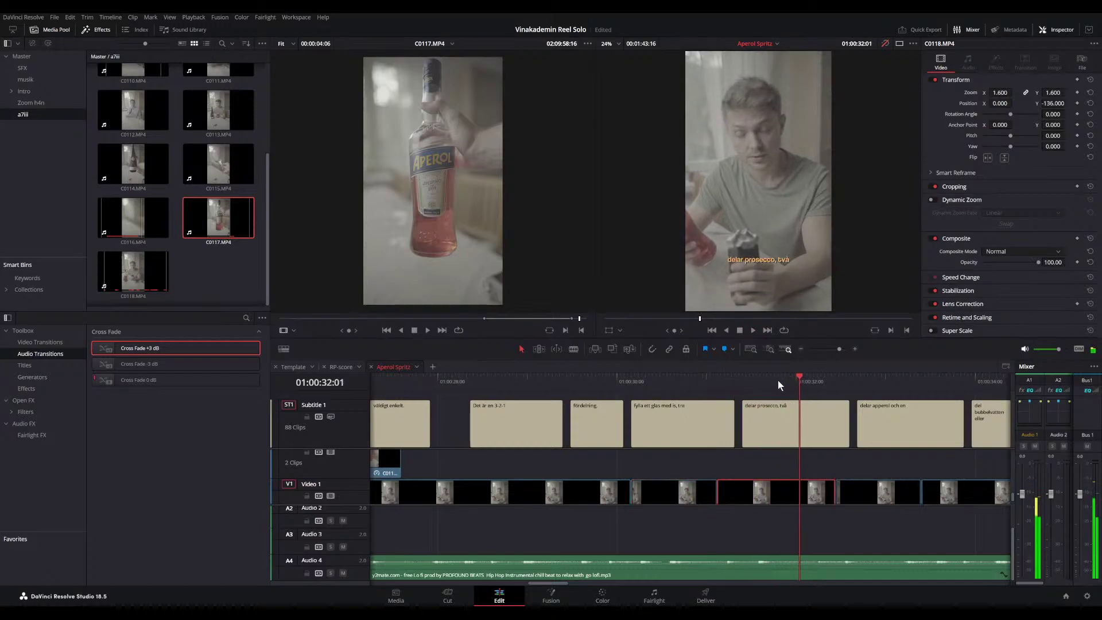
{"action": "left_click_drag", "start_coordinate": [730, 382], "coordinate": [717, 419]}
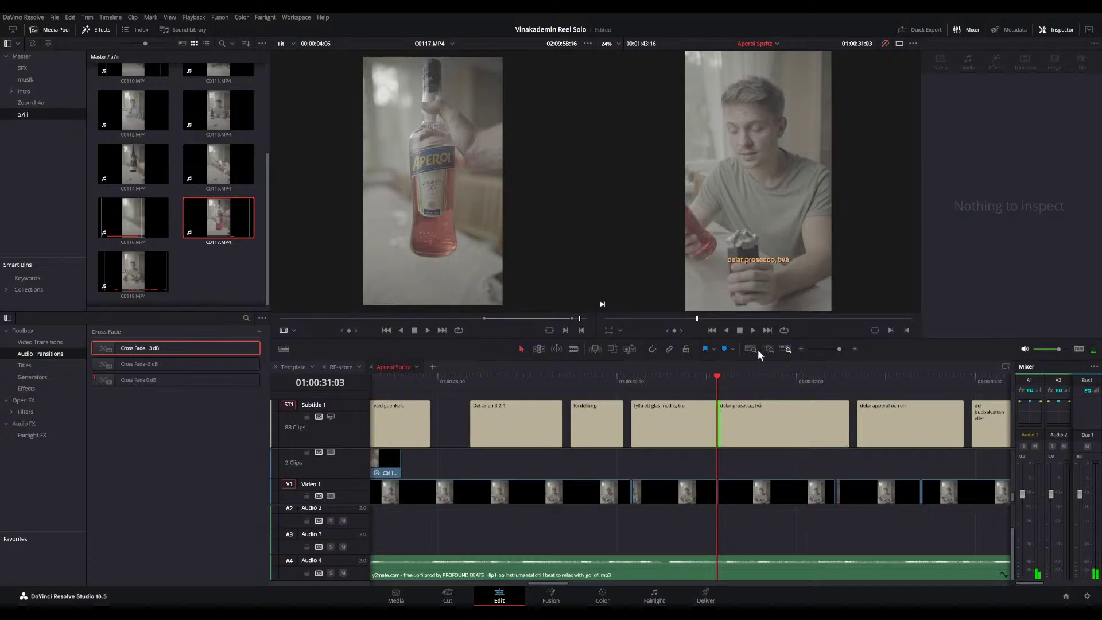
- Shorten the caption at 01:00:30:04 to "fylla ett glas med is" and make the following one read "tre delar prosecco, två"
{"action": "left_click", "coordinate": [694, 424]}
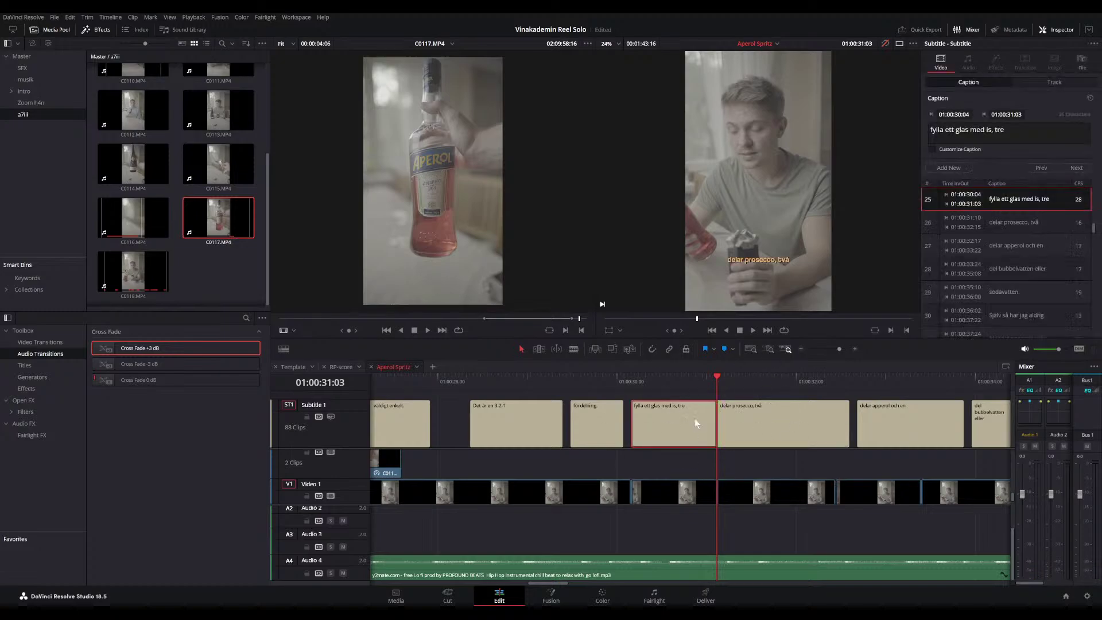
{"action": "left_click", "coordinate": [999, 129]}
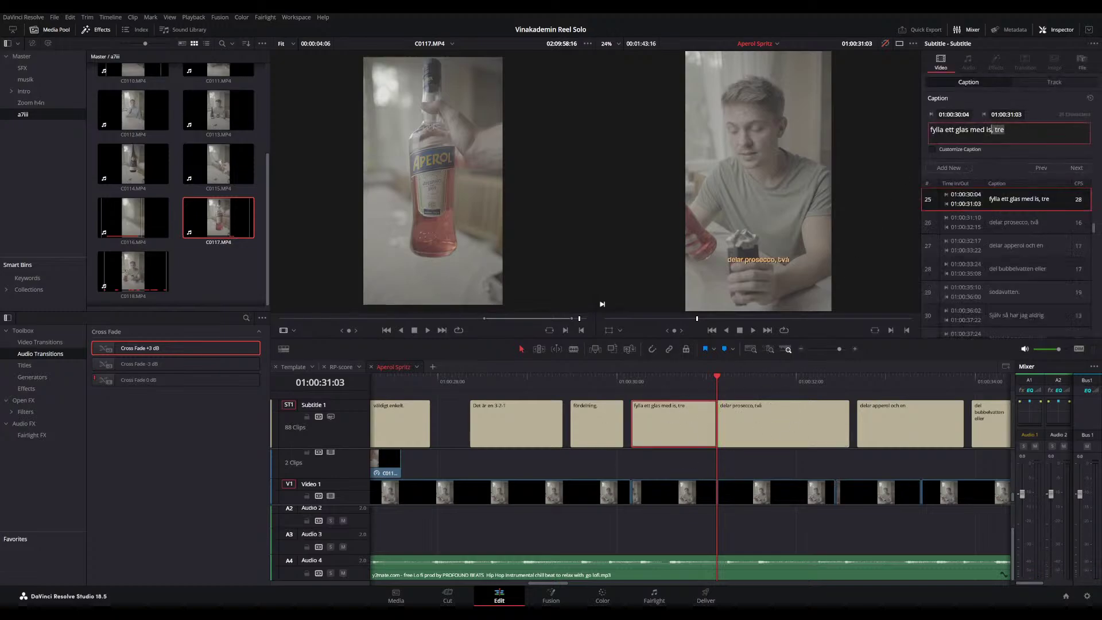
{"action": "key", "text": "BackSpace"}
{"action": "left_click", "coordinate": [742, 423]}
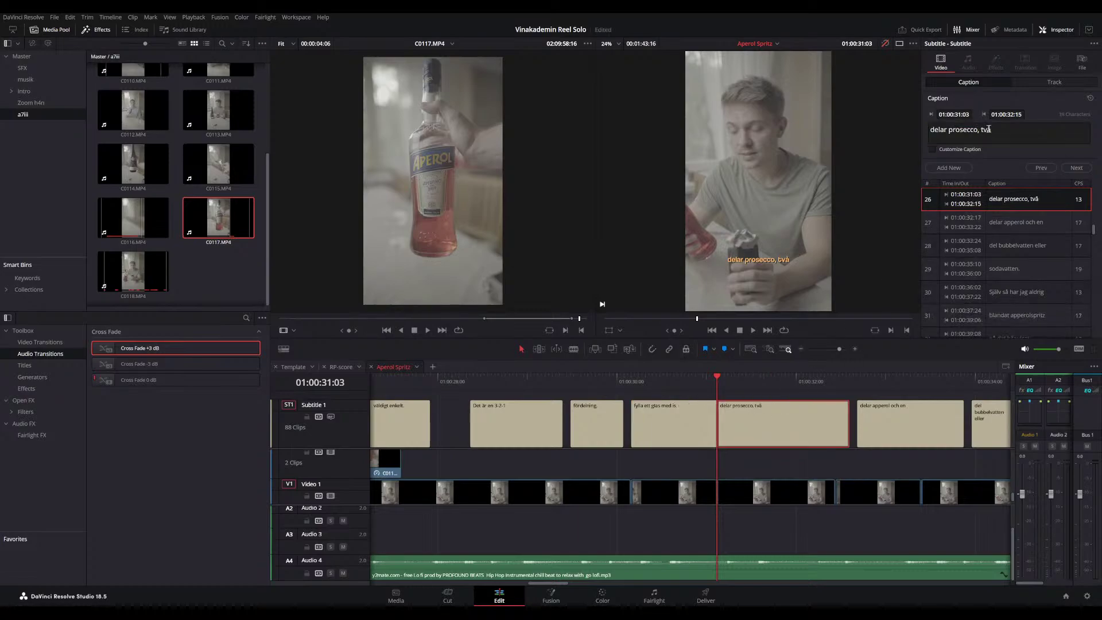
{"action": "left_click", "coordinate": [932, 130]}
{"action": "type", "text": "tre"}
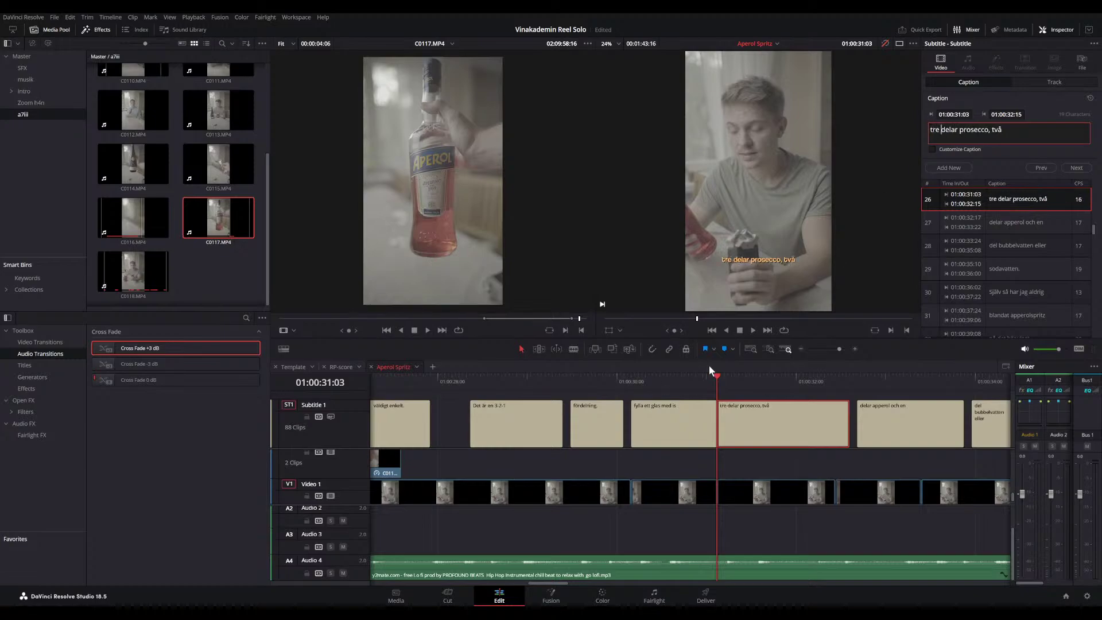
- Set the boundary between the captions "tre delar prosecco, två" and "delar apperol och en" at about 01:00:32:11
{"action": "scroll", "coordinate": [711, 406], "scroll_direction": "right", "scroll_amount": 3}
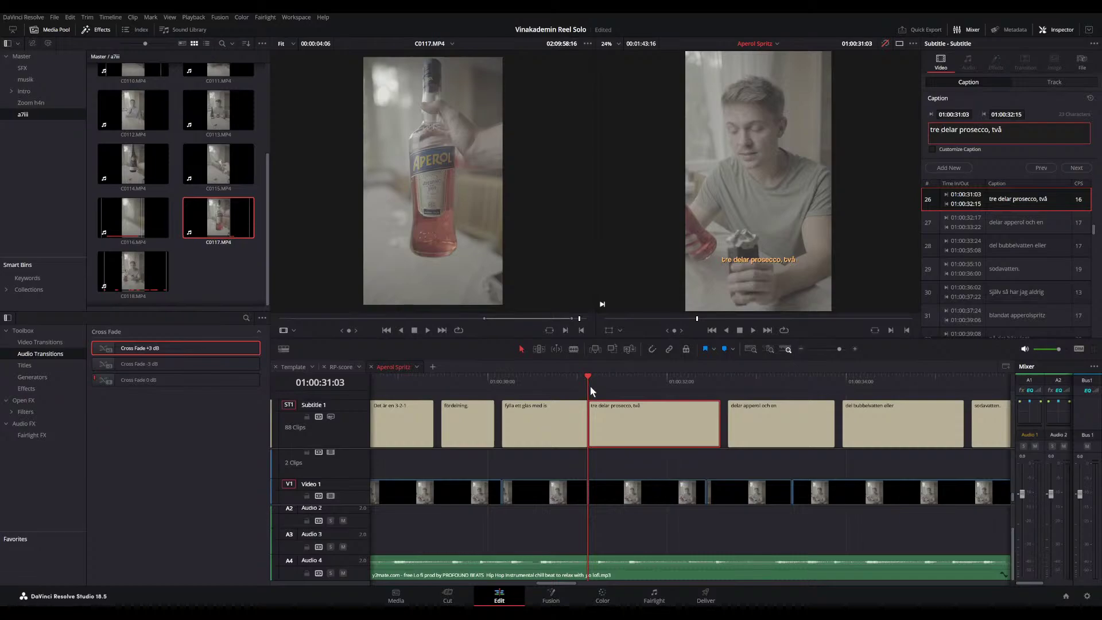
{"action": "left_click_drag", "start_coordinate": [715, 422], "coordinate": [706, 418]}
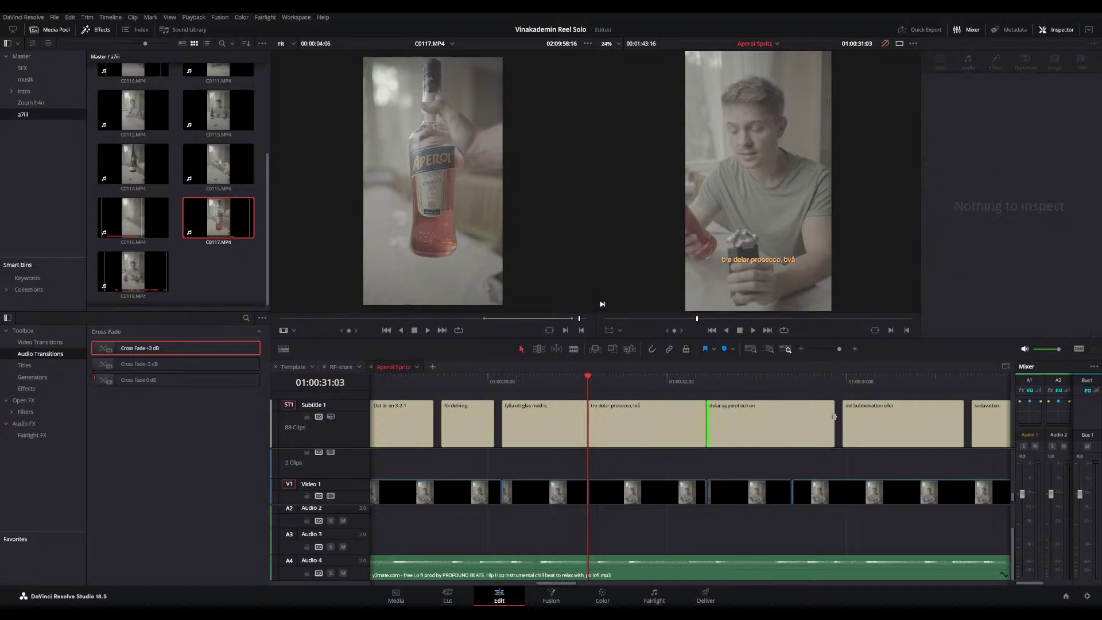
- End the caption "delar apperol och en" at 01:00:33:10 and shorten the preceding caption to "tre delar prosecco"
{"action": "left_click_drag", "start_coordinate": [831, 417], "coordinate": [791, 418]}
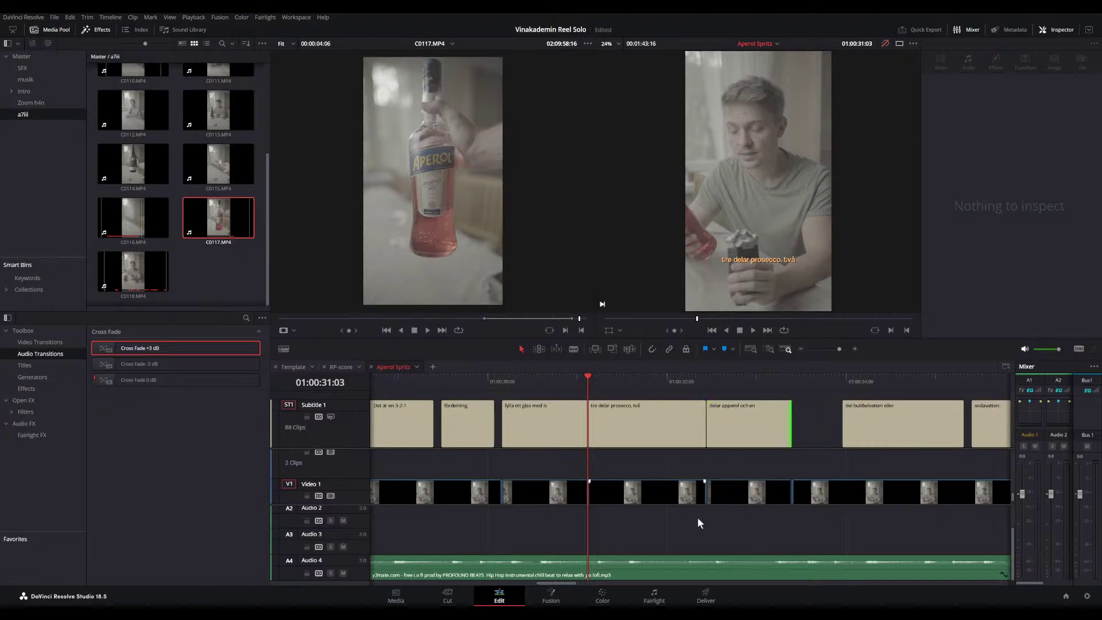
{"action": "scroll", "coordinate": [648, 468], "scroll_direction": "down", "scroll_amount": 2}
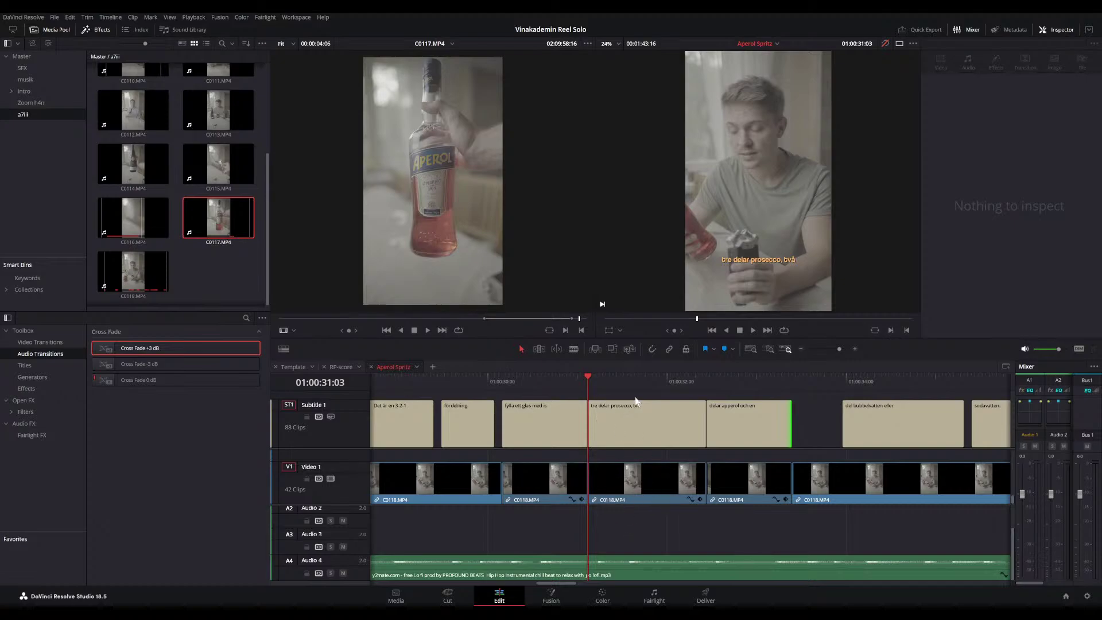
{"action": "left_click", "coordinate": [634, 416]}
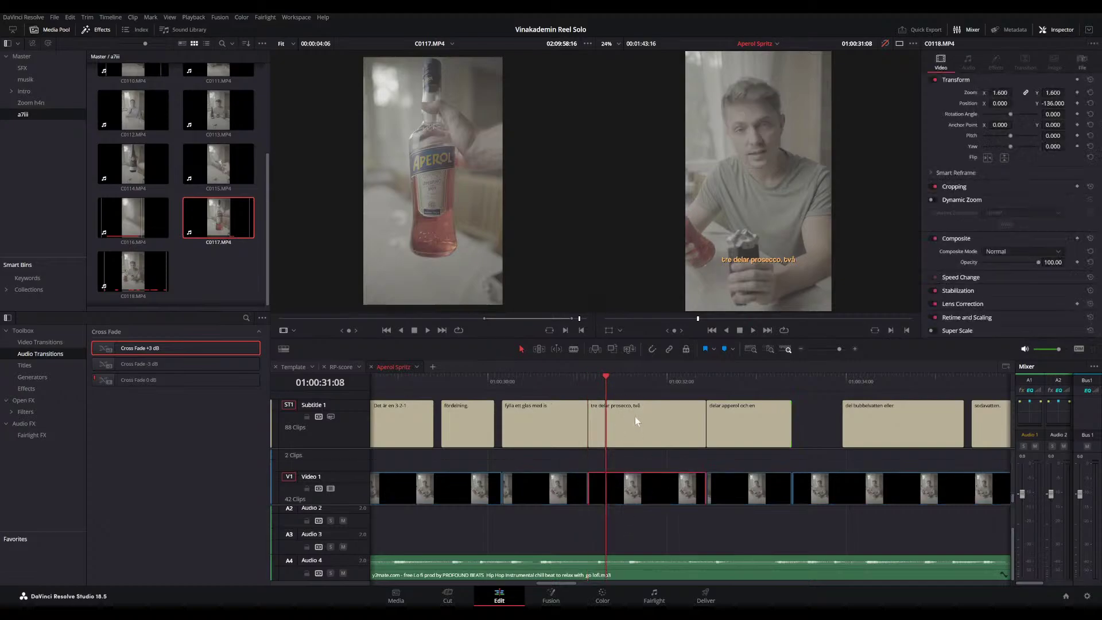
{"action": "double_click", "coordinate": [994, 131]}
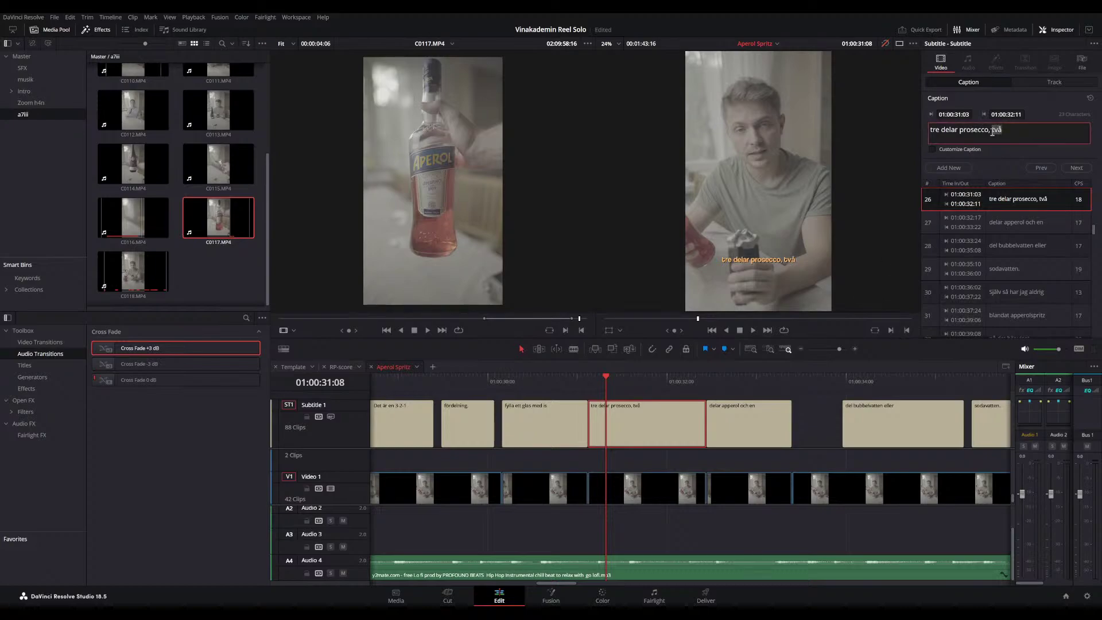
{"action": "key", "text": "BackSpace"}
- Rewrite the caption at 01:00:32:11 as "två delar apperol"
{"action": "left_click", "coordinate": [753, 420]}
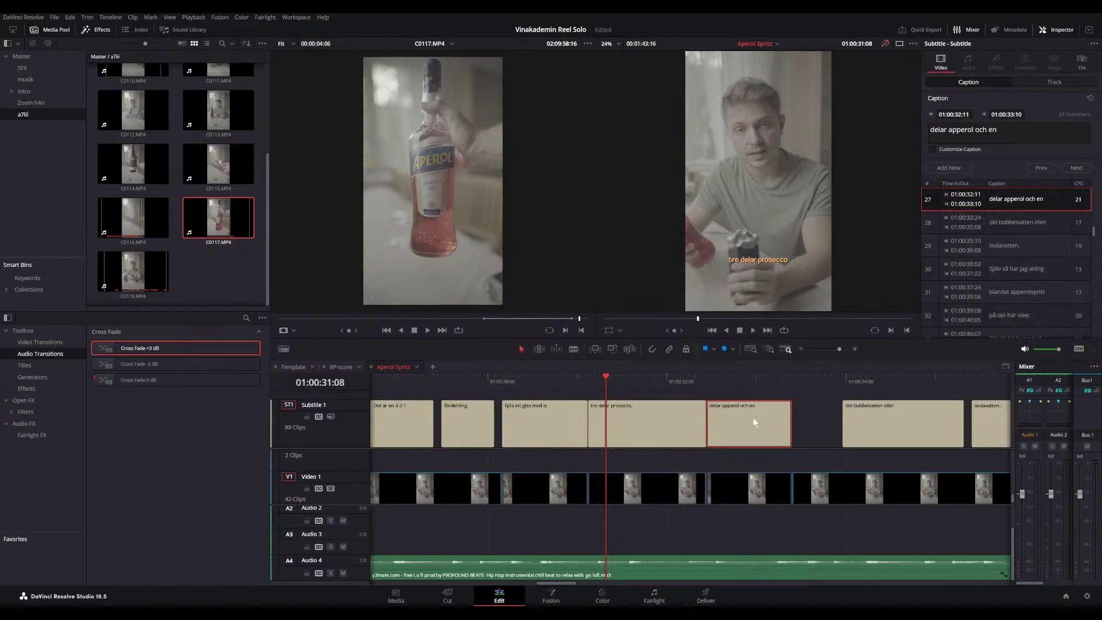
{"action": "left_click", "coordinate": [933, 131]}
{"action": "type", "text": "två"}
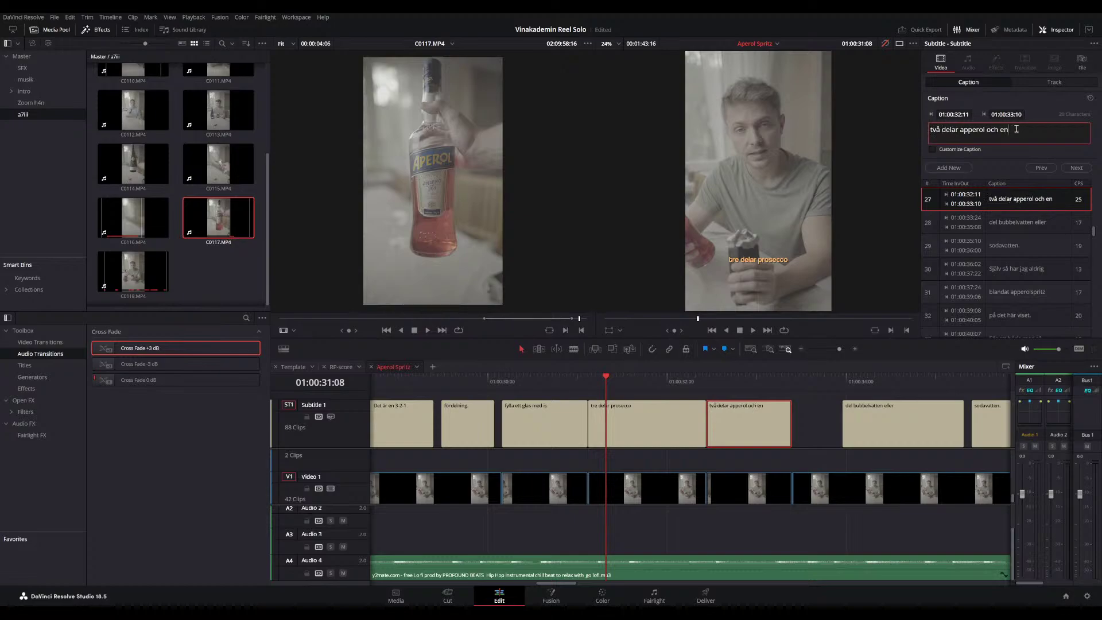
{"action": "key", "text": "BackSpace"}
{"action": "key", "text": "BackSpace"}
{"action": "key", "text": "BackSpace"}
{"action": "key", "text": "BackSpace"}
- Start the caption "del bubbelvatten eller" at 01:00:33:10 and make it read "och en del bubbelvatten eller"
{"action": "left_click_drag", "start_coordinate": [846, 417], "coordinate": [793, 419]}
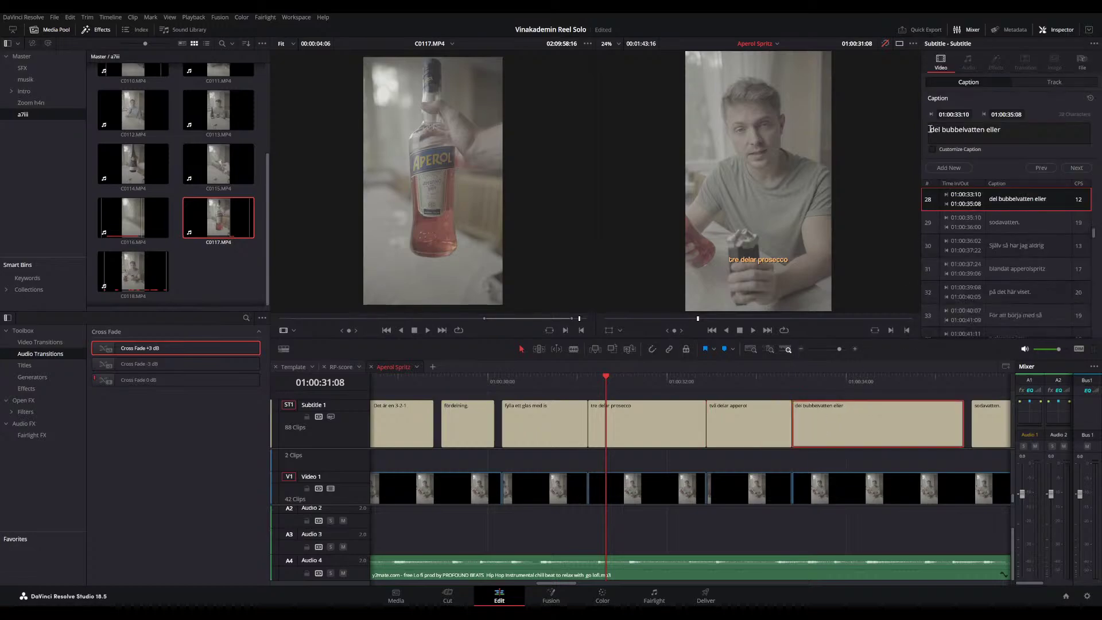
{"action": "left_click", "coordinate": [930, 129]}
{"action": "type", "text": "och en"}
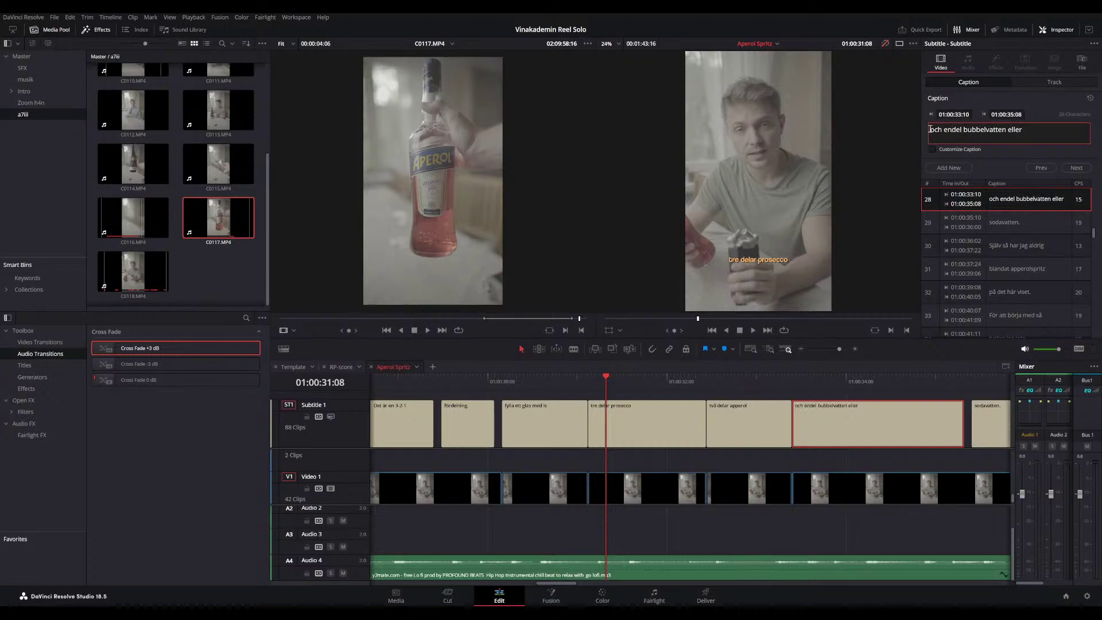
- Play on, set the boundary before the caption "sodavatten." at 01:00:35:00 and shorten the preceding caption to "och en del bubbelvatten"
{"action": "left_click", "coordinate": [593, 380]}
{"action": "key", "text": "space"}
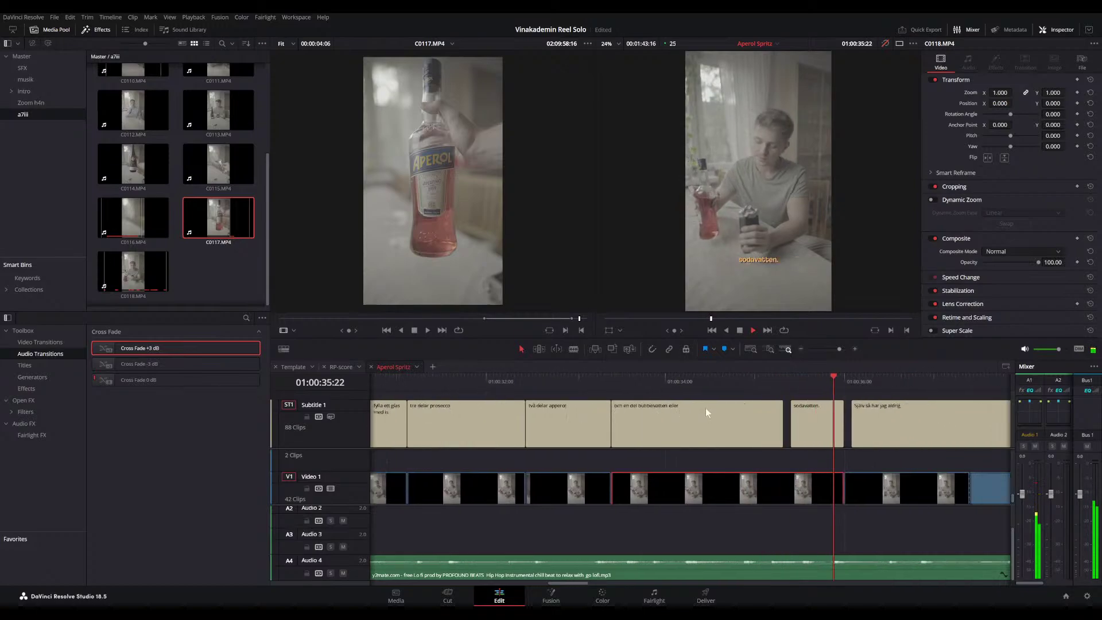
{"action": "left_click", "coordinate": [749, 424]}
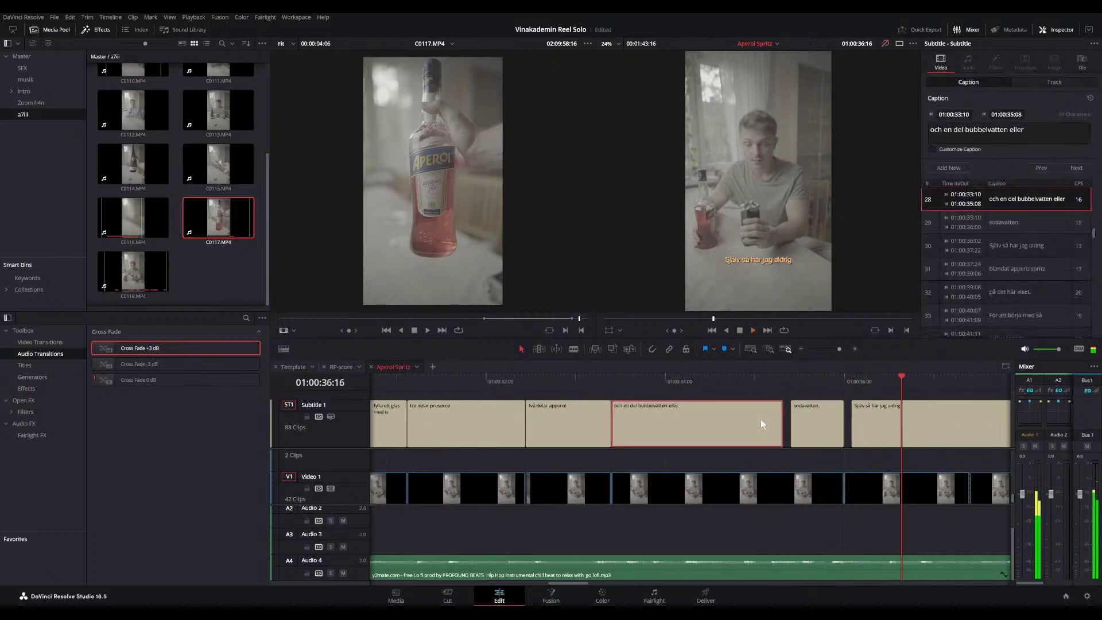
{"action": "left_click_drag", "start_coordinate": [794, 422], "coordinate": [757, 422]}
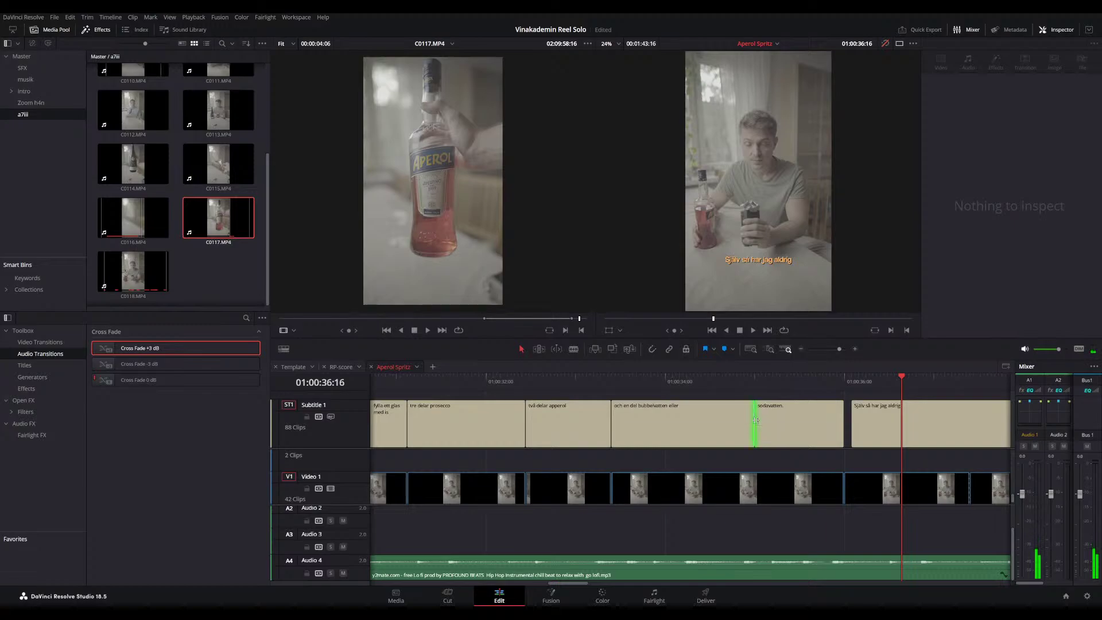
{"action": "left_click", "coordinate": [1005, 129]}
{"action": "key", "text": "shift+End"}
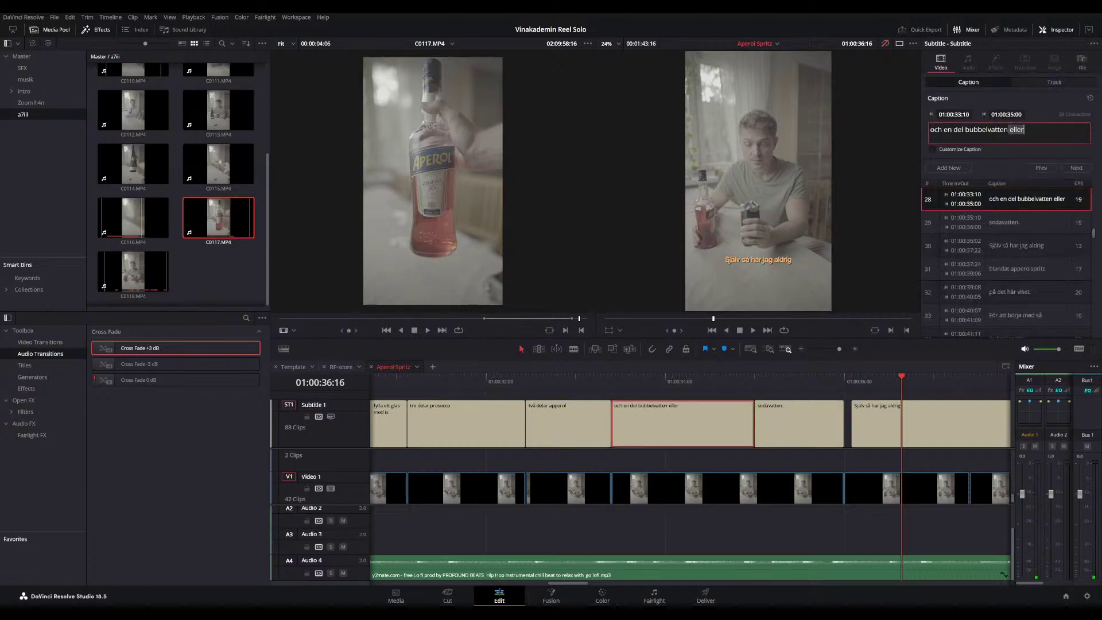
{"action": "key", "text": "BackSpace"}
- Replay from 01:00:35:00, move the start of the caption "sodavatten." to 01:00:35:03 and rewrite it as "eller sodavatten."
{"action": "left_click", "coordinate": [753, 380]}
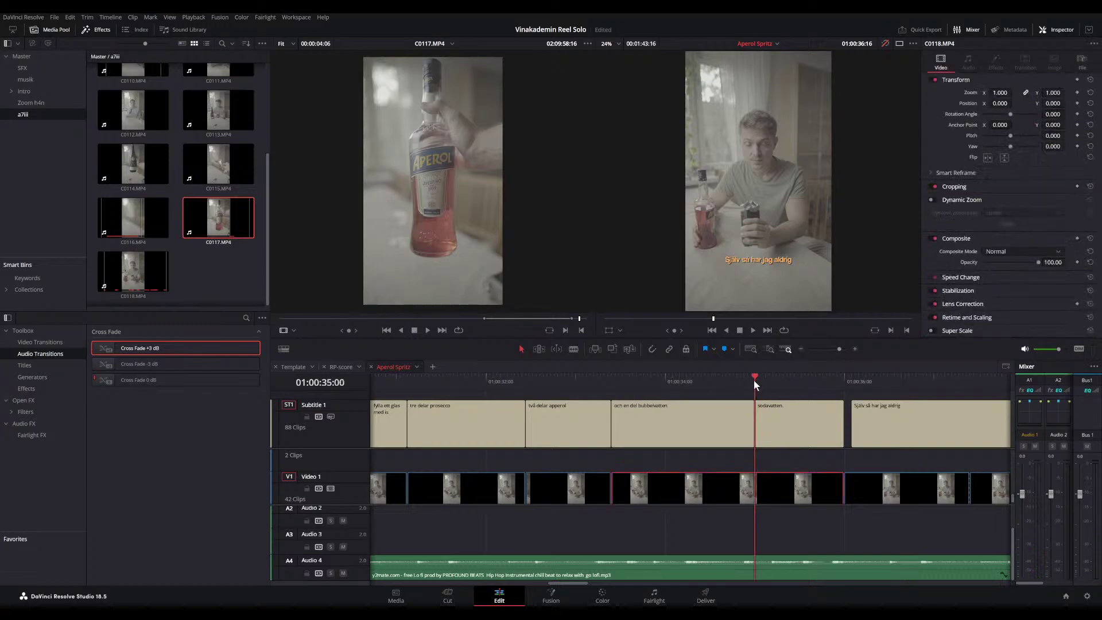
{"action": "key", "text": "space"}
{"action": "left_click", "coordinate": [777, 422]}
{"action": "left_click_drag", "start_coordinate": [750, 419], "coordinate": [766, 421]}
{"action": "left_click", "coordinate": [931, 131]}
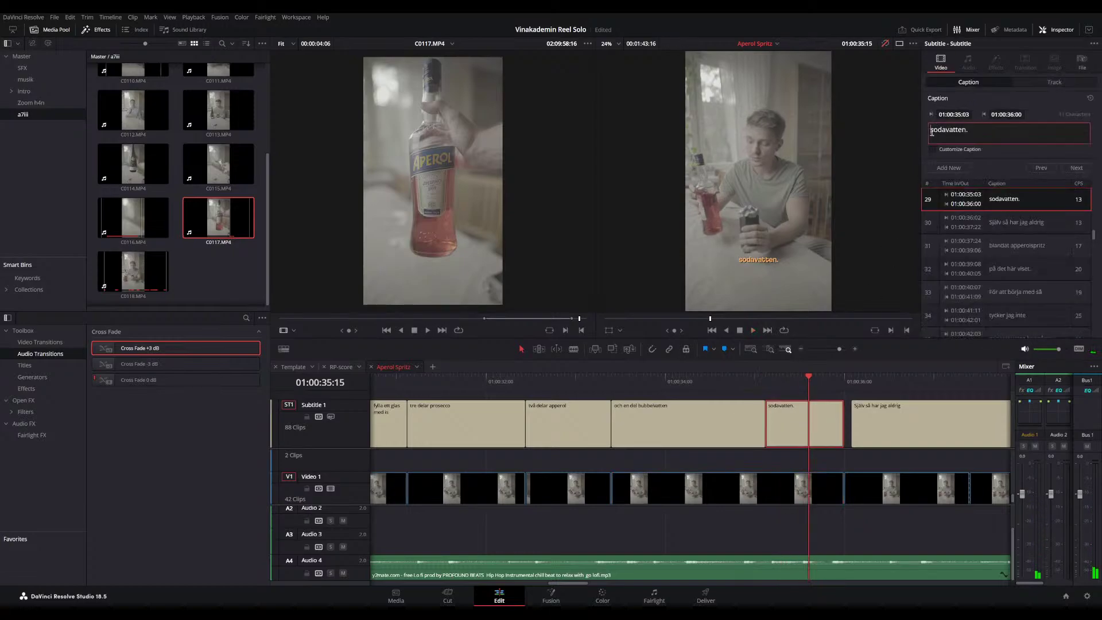
{"action": "type", "text": "eller"}
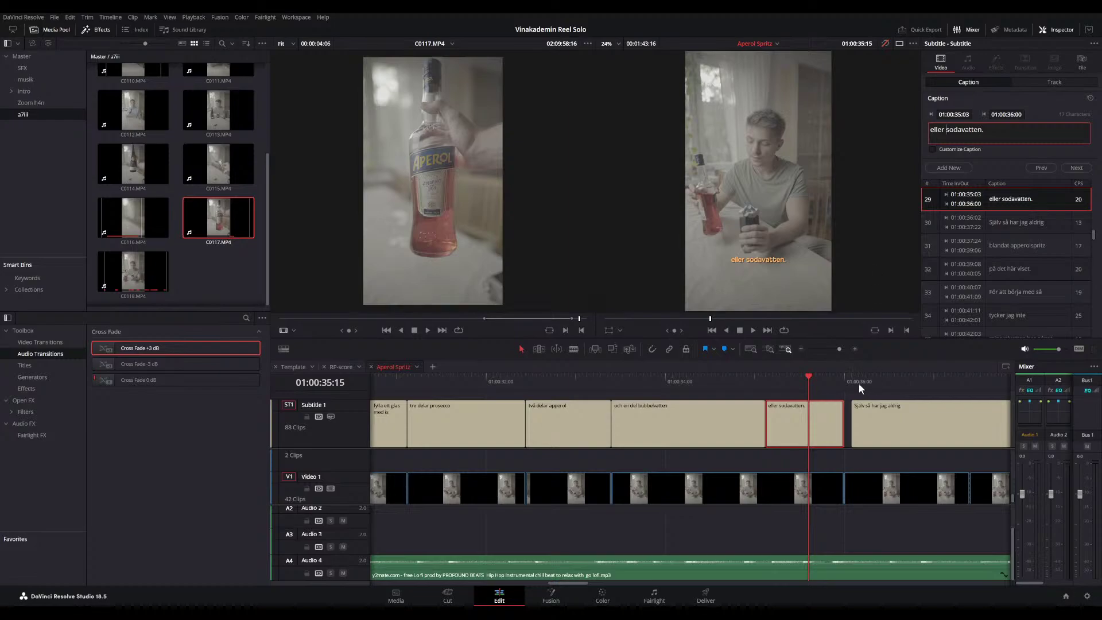
- Play on to the caption at 01:00:37:24 and correct it to "blandat Aperol Spritz"
{"action": "left_click", "coordinate": [852, 379]}
{"action": "key", "text": "space"}
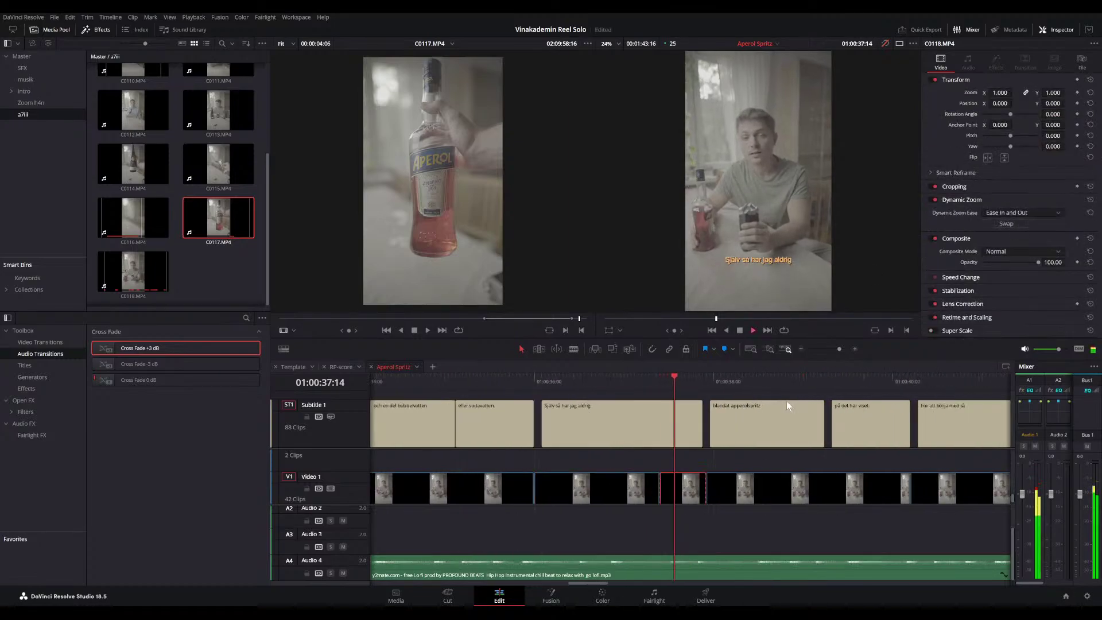
{"action": "left_click", "coordinate": [781, 420]}
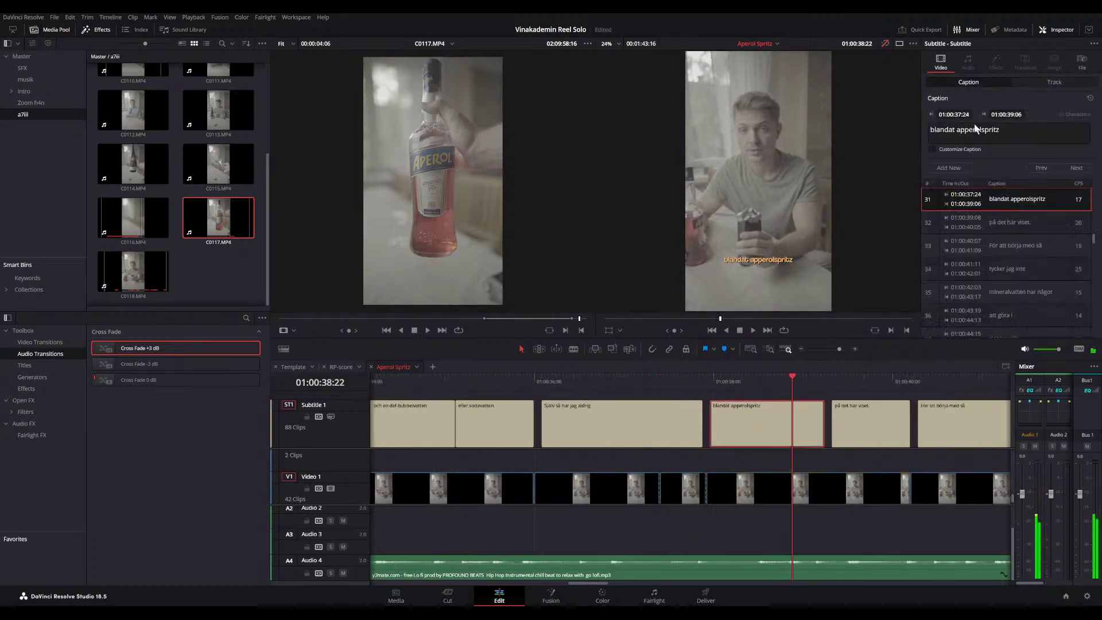
{"action": "left_click", "coordinate": [963, 130]}
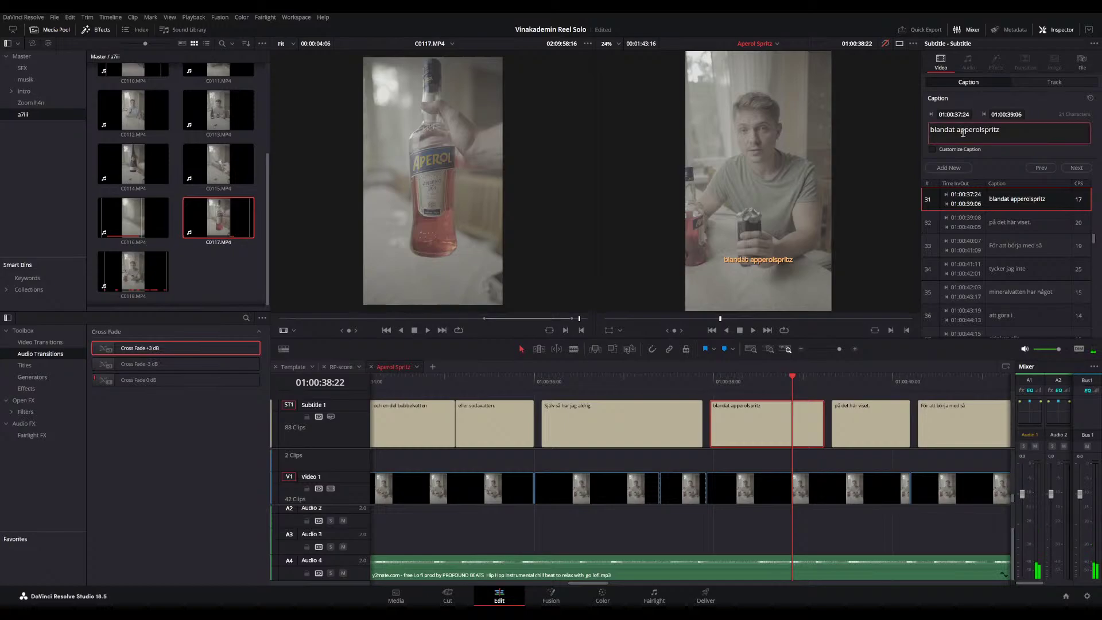
{"action": "key", "text": "BackSpace"}
{"action": "key", "text": "BackSpace"}
{"action": "type", "text": "A"}
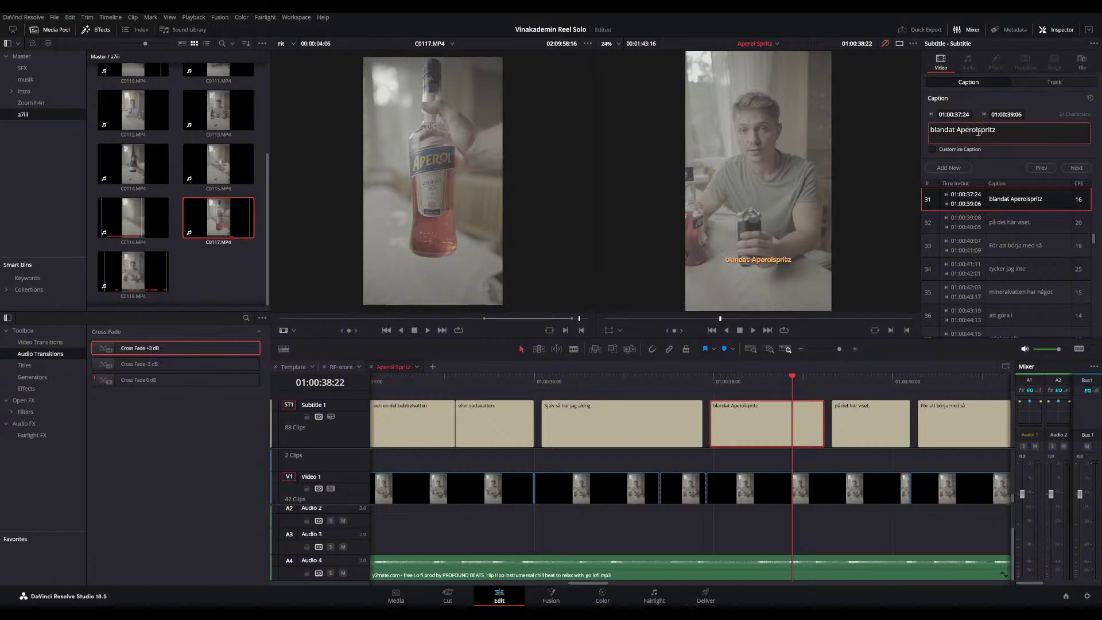
{"action": "key", "text": "BackSpace"}
{"action": "type", "text": "S"}
- Play on past the caption at 01:00:47:05 and correct it to "allt det goda."
{"action": "left_click", "coordinate": [813, 379]}
{"action": "key", "text": "space"}
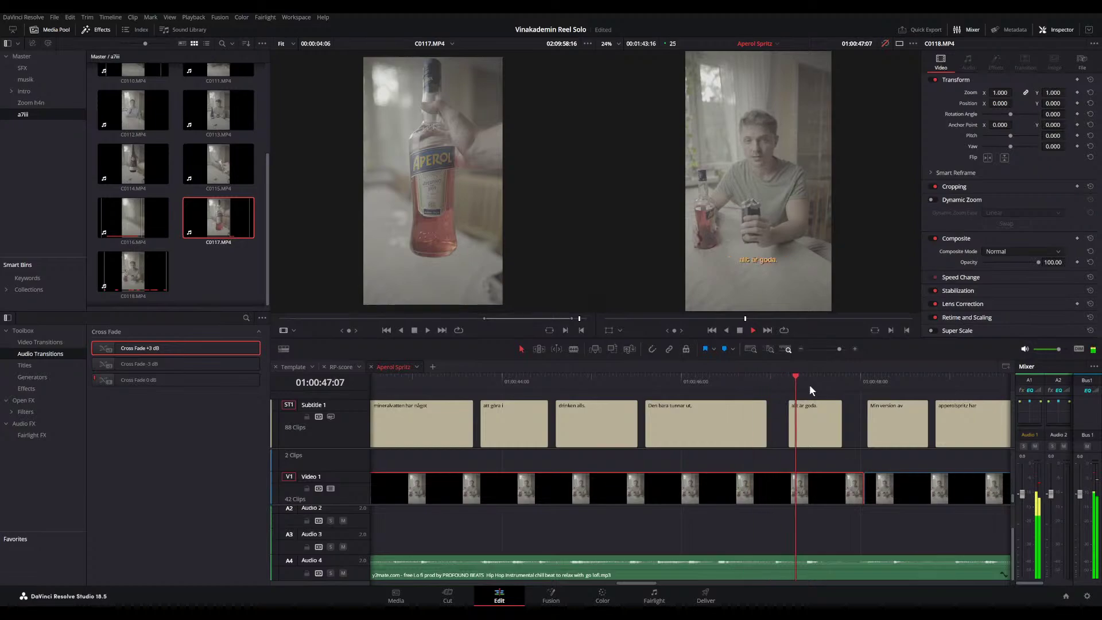
{"action": "left_click", "coordinate": [624, 422]}
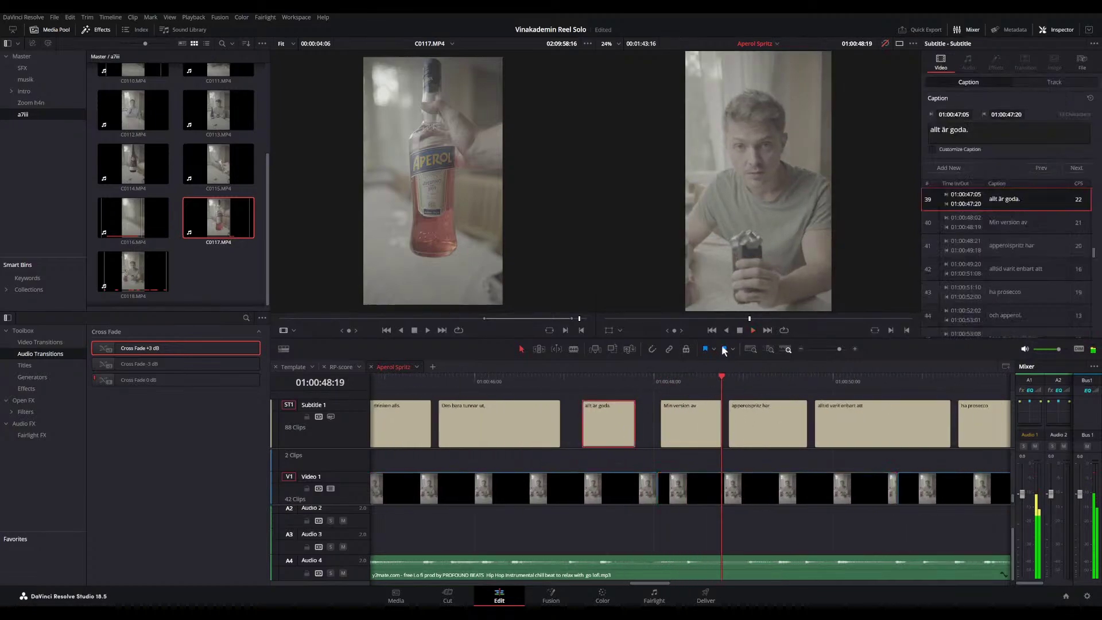
{"action": "left_click", "coordinate": [948, 130]}
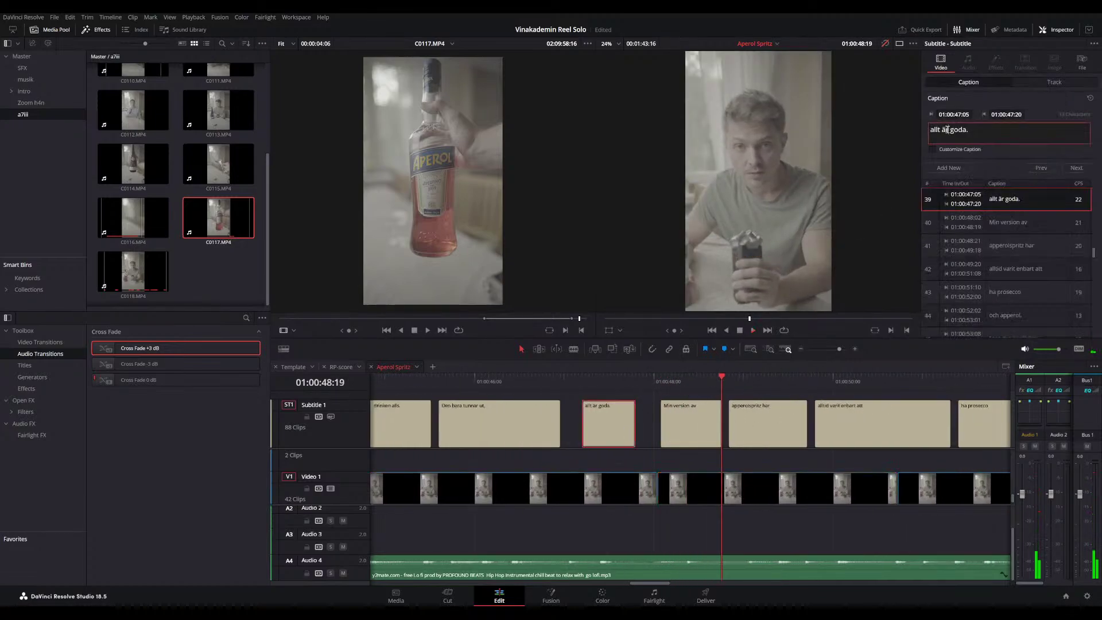
{"action": "double_click", "coordinate": [948, 130]}
{"action": "type", "text": "det"}
- Extend the start of the caption "Min version av" about one frame earlier, to about 01:00:48:01
{"action": "left_click", "coordinate": [665, 388]}
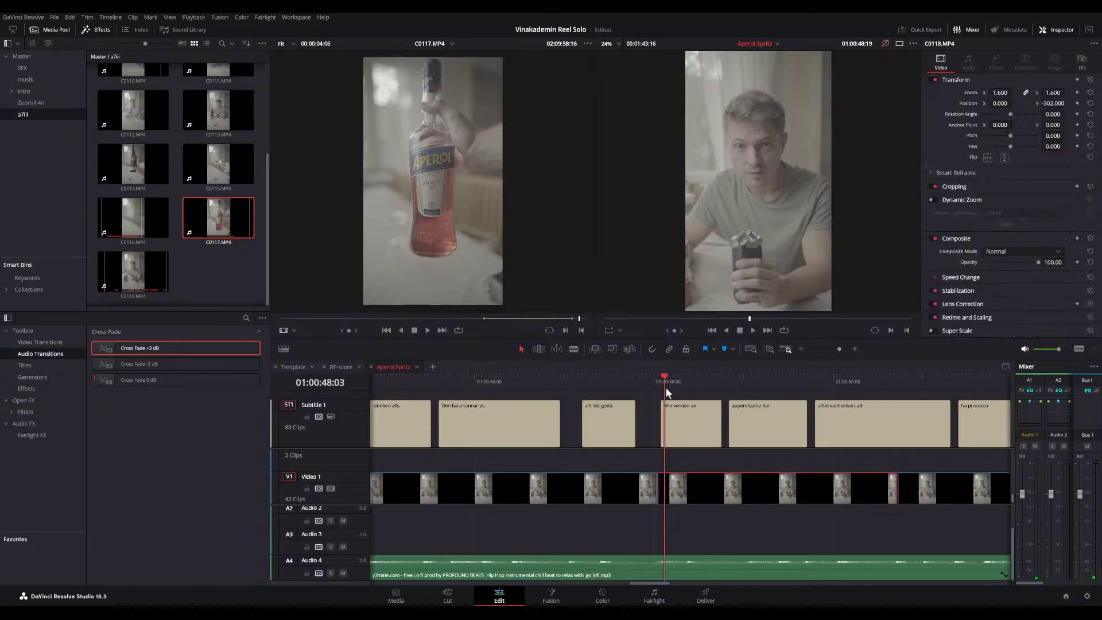
{"action": "left_click", "coordinate": [660, 384]}
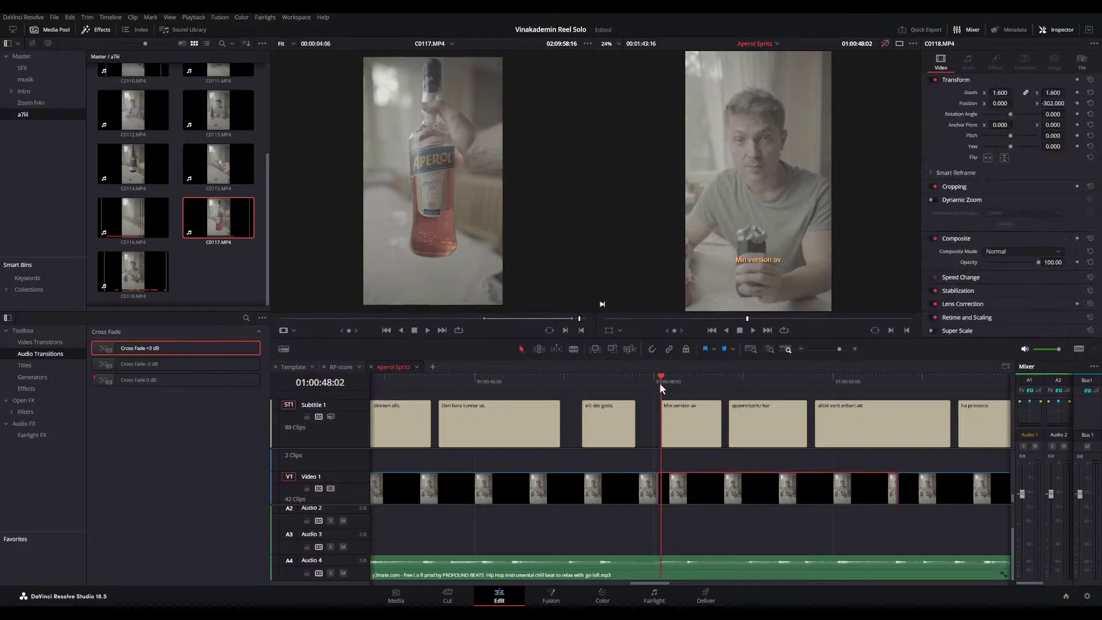
{"action": "left_click_drag", "start_coordinate": [662, 419], "coordinate": [657, 418]}
{"action": "left_click", "coordinate": [661, 381]}
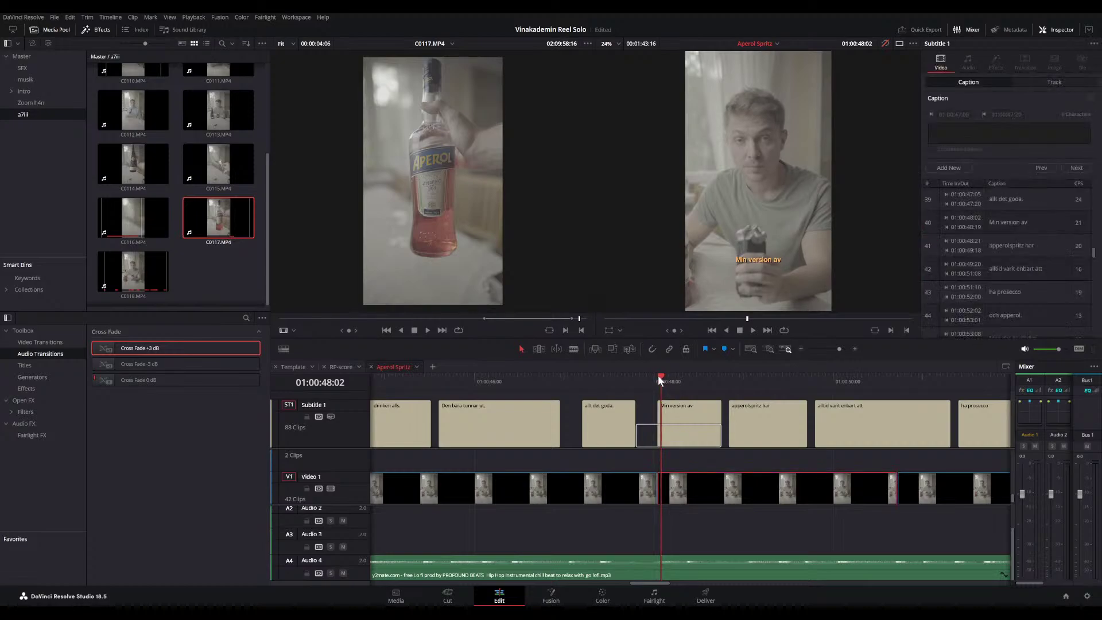
- Play on to the caption at 01:00:48:21 and correct it to "Aperol Spritz har"
{"action": "key", "text": "space"}
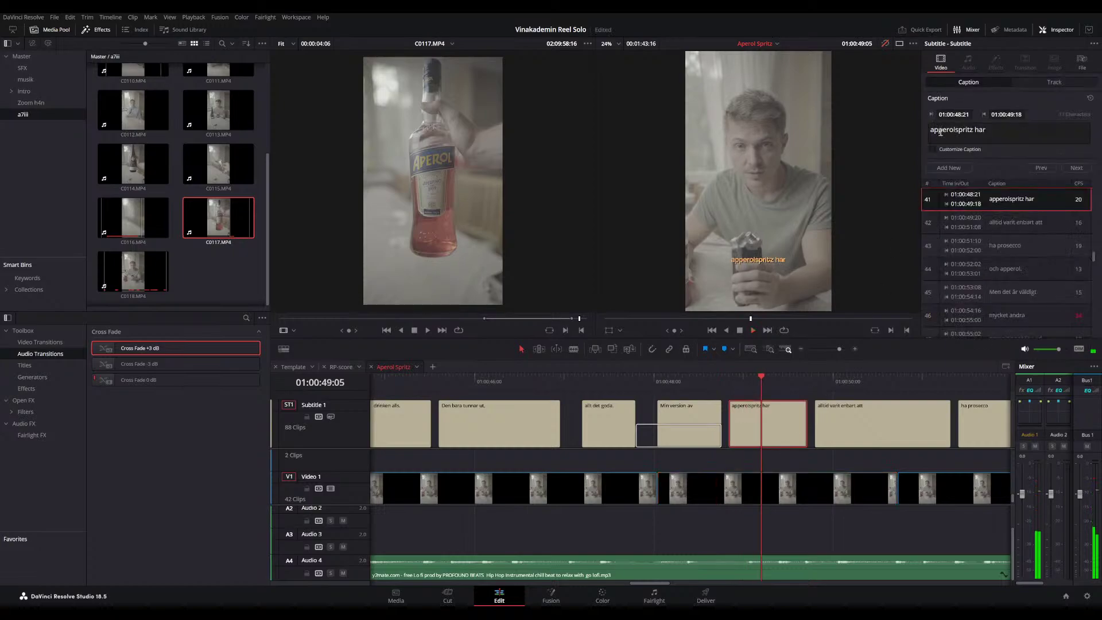
{"action": "left_click_drag", "start_coordinate": [939, 132], "coordinate": [929, 131]}
{"action": "type", "text": "A"}
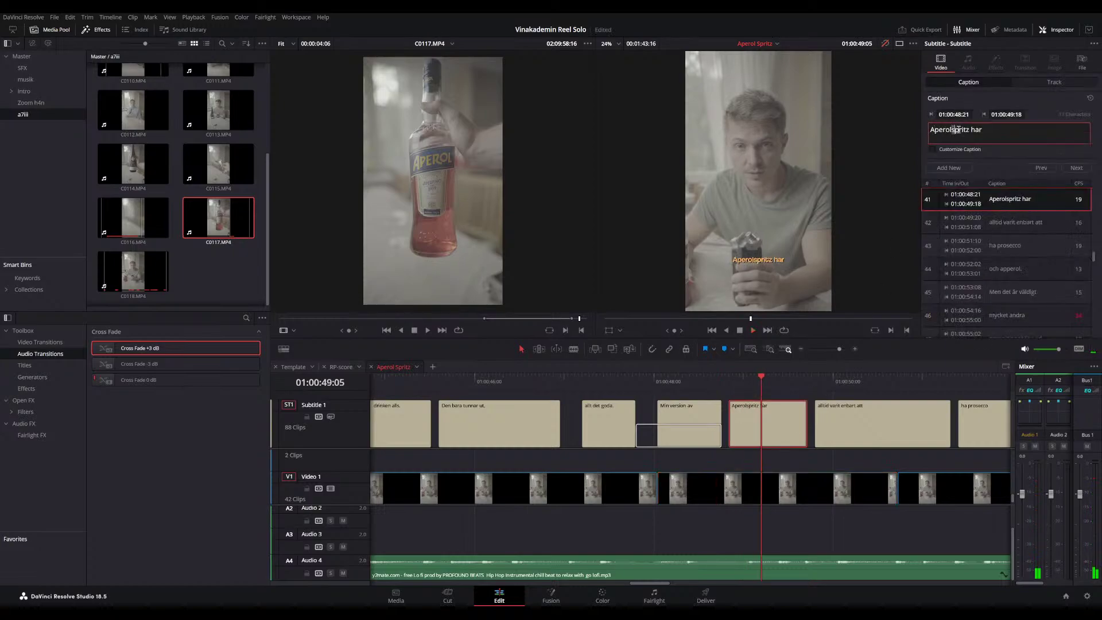
{"action": "left_click", "coordinate": [956, 130]}
{"action": "key", "text": "BackSpace"}
{"action": "type", "text": "S"}
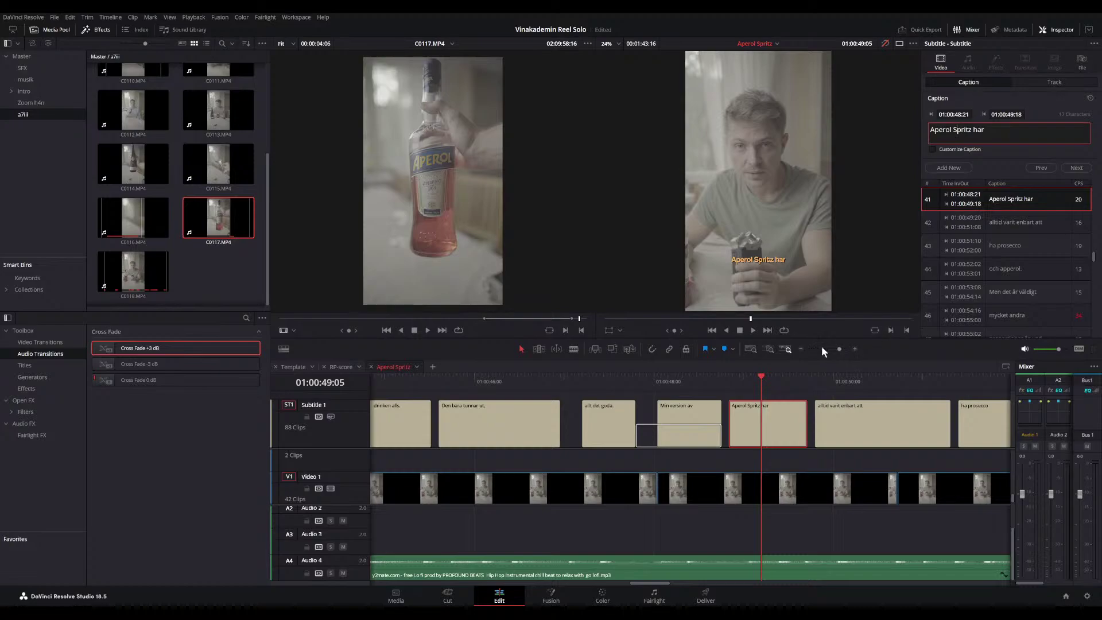
- Play through the following captions, replay from about 01:00:50:00 and correct the caption at 01:00:52:02 to "och Aperol."
{"action": "left_click_drag", "start_coordinate": [758, 377], "coordinate": [748, 377]}
{"action": "key", "text": "space"}
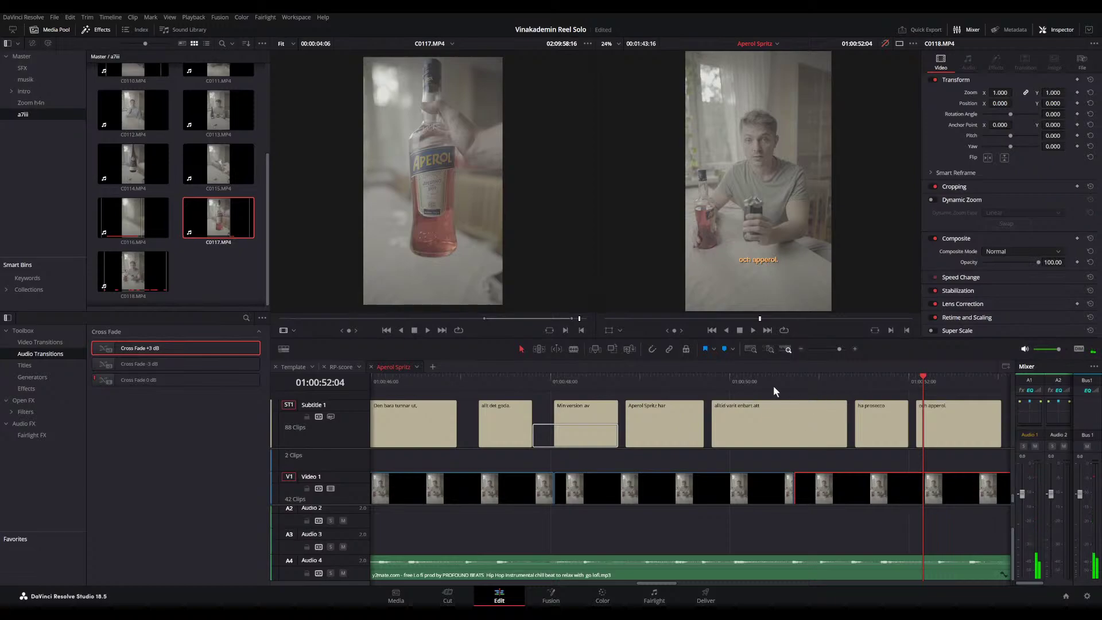
{"action": "left_click", "coordinate": [732, 384]}
{"action": "key", "text": "space"}
{"action": "left_click_drag", "start_coordinate": [730, 384], "coordinate": [715, 382]}
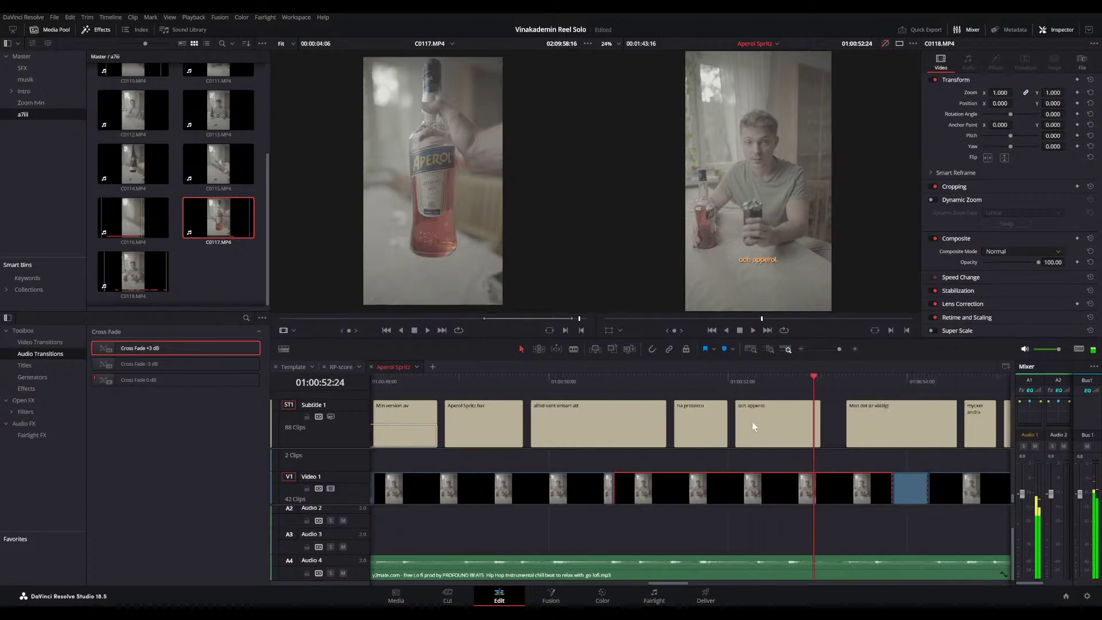
{"action": "key", "text": "space"}
{"action": "left_click", "coordinate": [753, 426]}
{"action": "left_click_drag", "start_coordinate": [952, 130], "coordinate": [944, 130]}
{"action": "type", "text": "Aperol."}
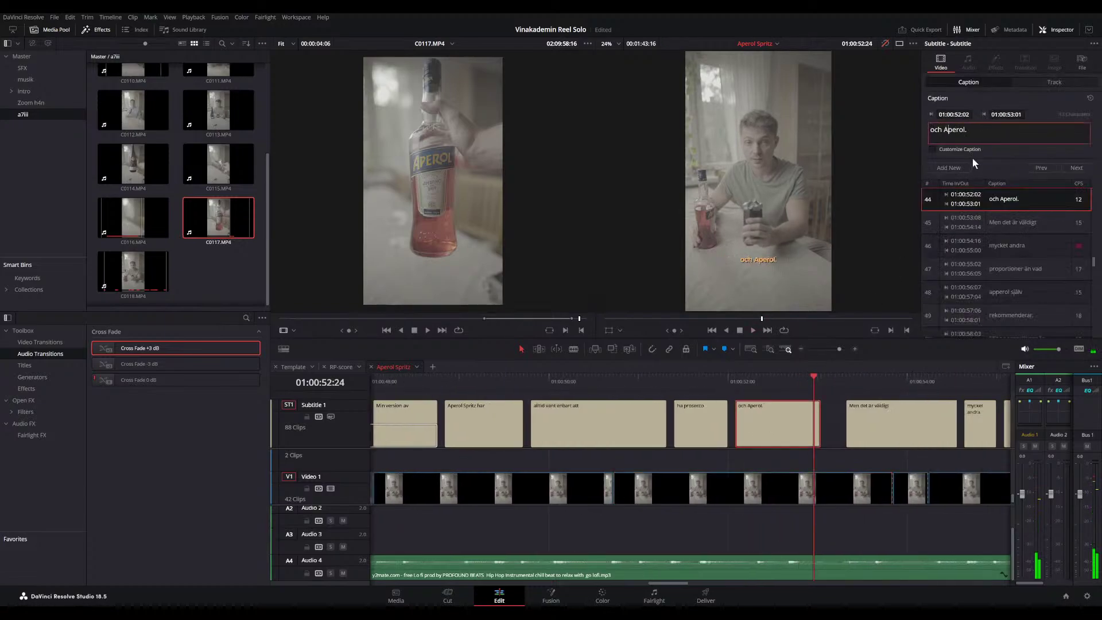
- Play on past the caption at 01:00:53:08 and correct it to "Men i väldigt"
{"action": "left_click", "coordinate": [825, 380]}
{"action": "key", "text": "space"}
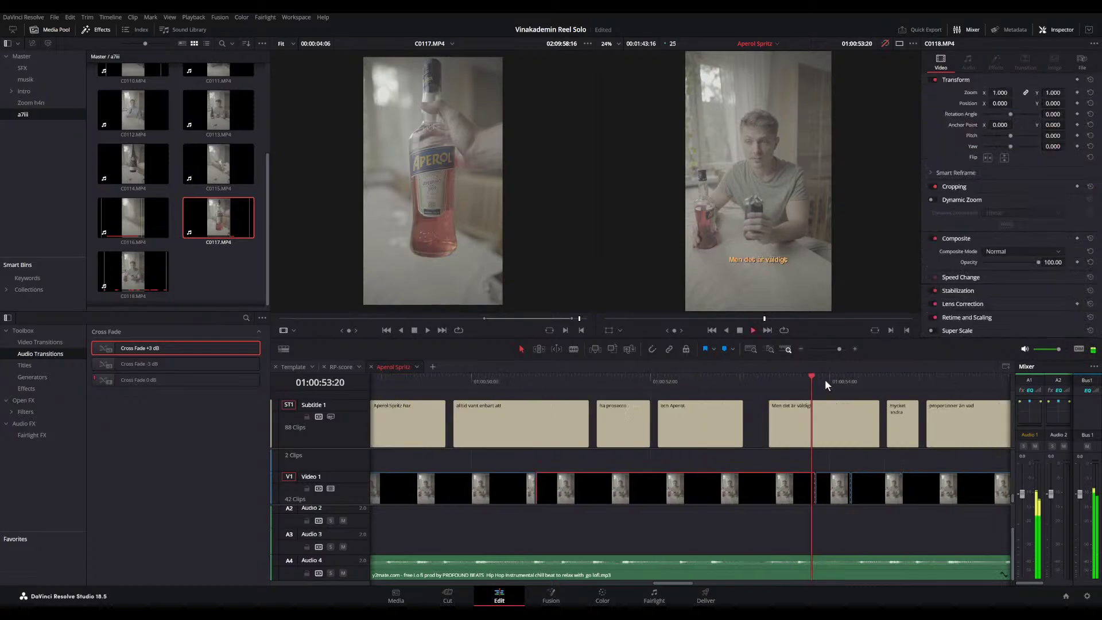
{"action": "key", "text": "space"}
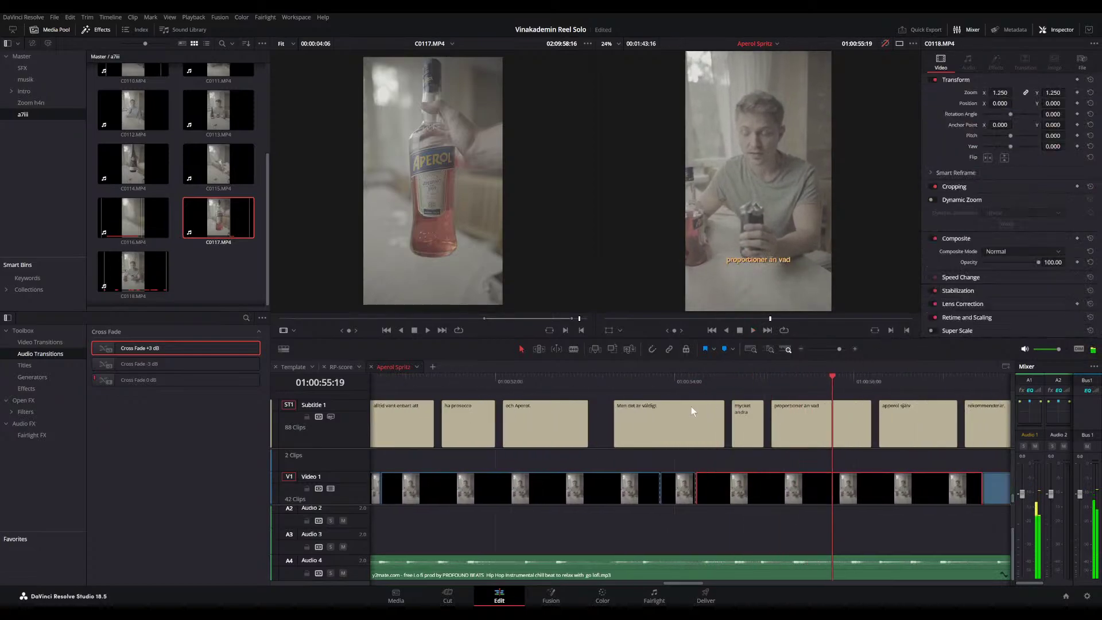
{"action": "left_click", "coordinate": [691, 411]}
{"action": "left_click_drag", "start_coordinate": [958, 130], "coordinate": [944, 129]}
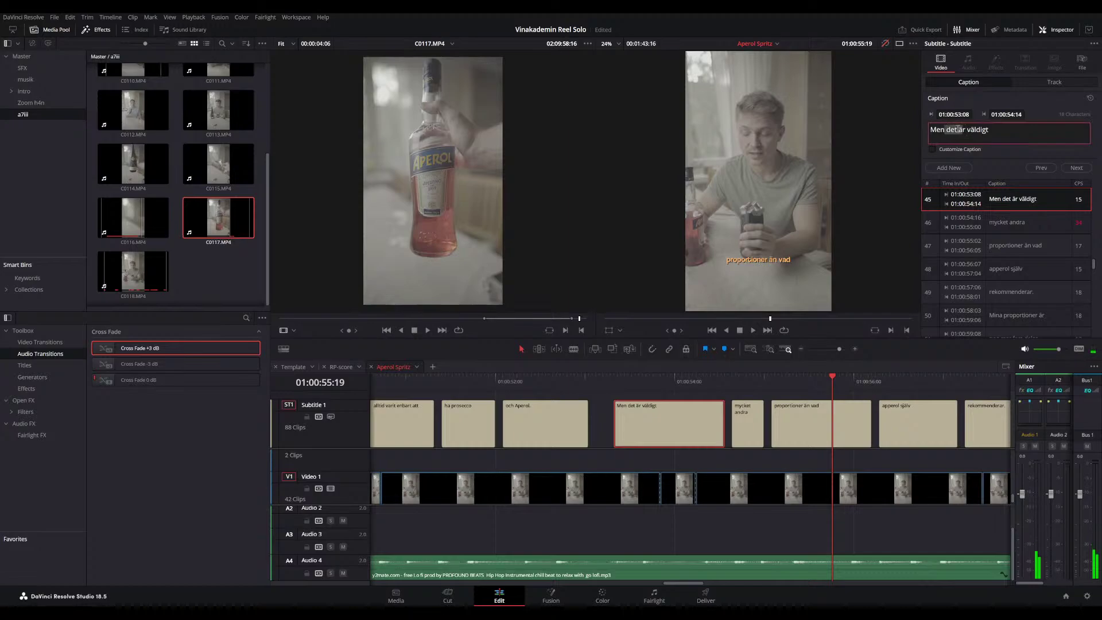
{"action": "key", "text": "Delete"}
{"action": "key", "text": "Delete"}
{"action": "key", "text": "Delete"}
{"action": "key", "text": "Delete"}
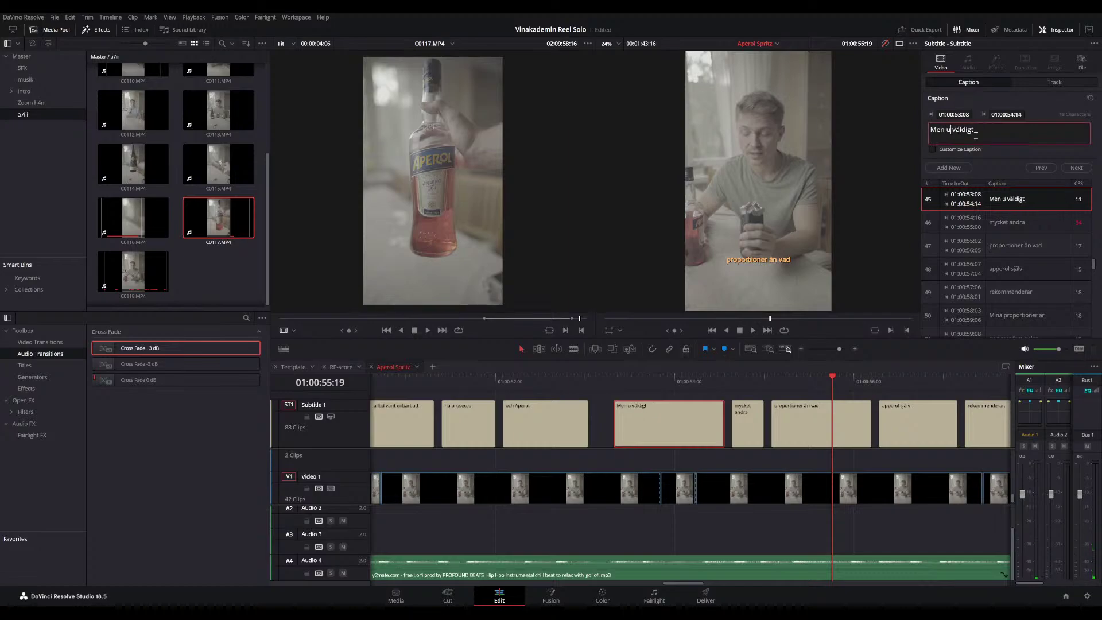
{"action": "type", "text": "i"}
- Replay from about 01:00:55:00 and correct the caption at 01:00:56:07 to "Aperol själv"
{"action": "left_click", "coordinate": [784, 386]}
{"action": "key", "text": "space"}
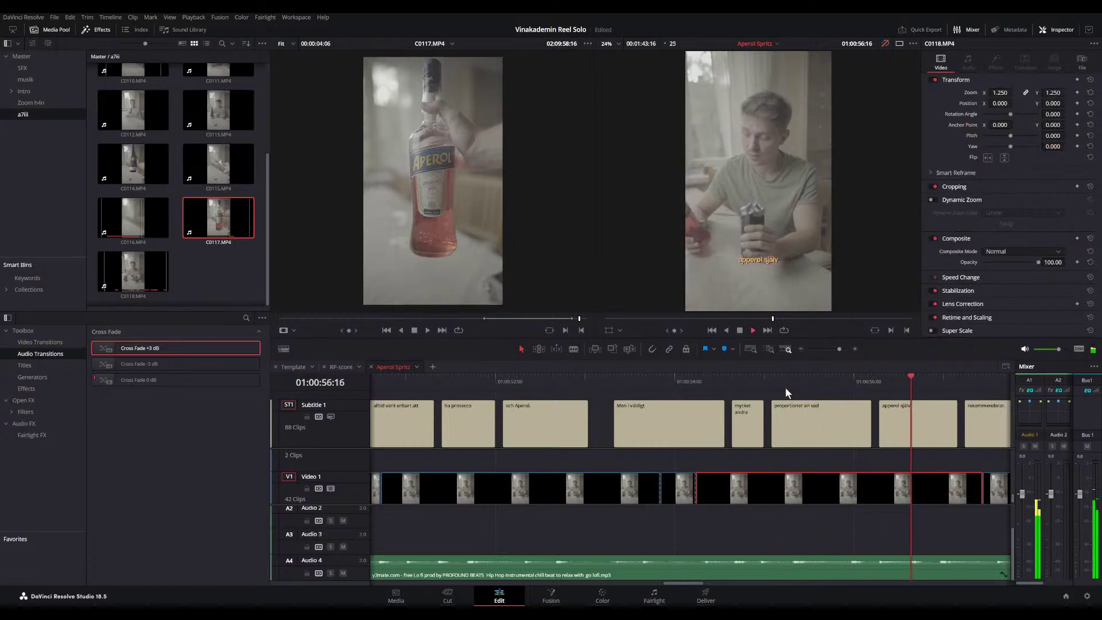
{"action": "key", "text": "space"}
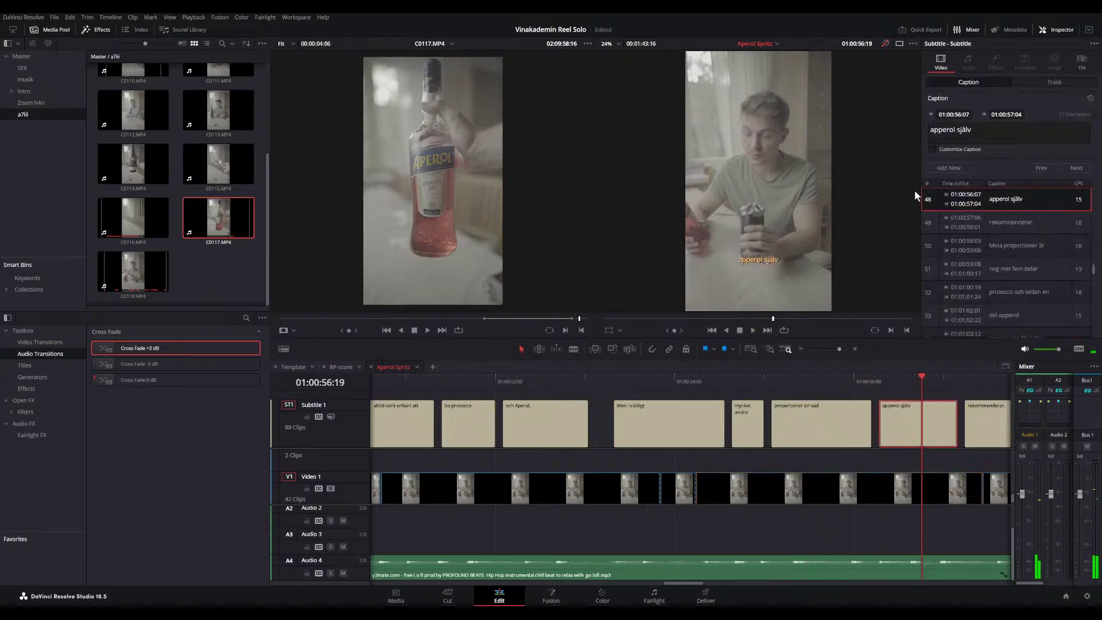
{"action": "left_click_drag", "start_coordinate": [938, 131], "coordinate": [922, 130]}
{"action": "type", "text": "A"}
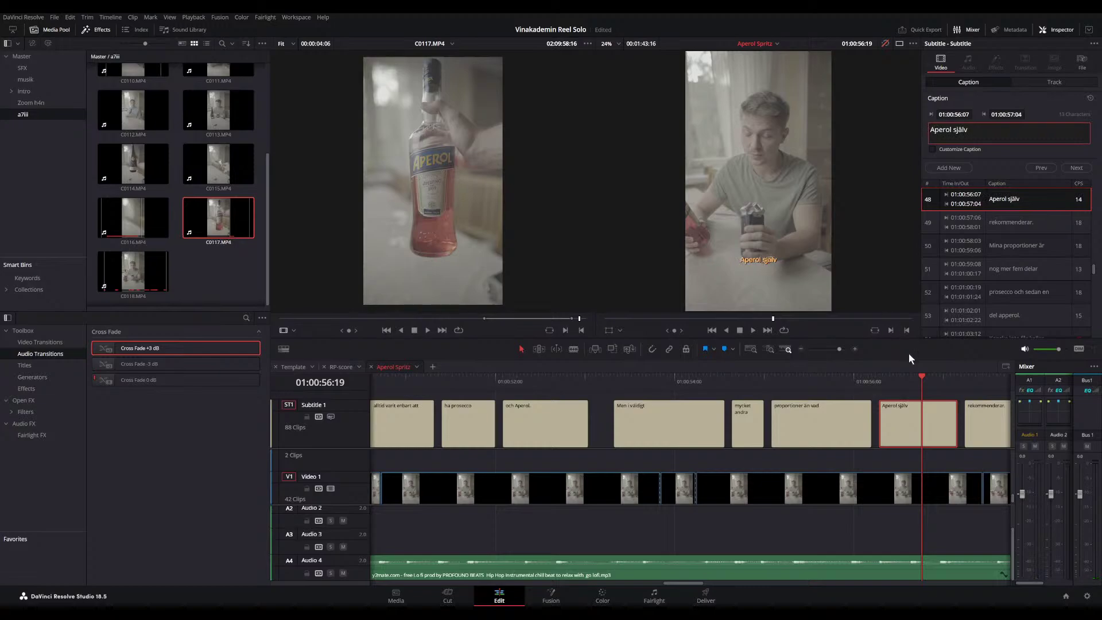
- Play on through the proportions captions and correct the caption at 01:01:02:01 to "del Aperol."
{"action": "left_click", "coordinate": [900, 382]}
{"action": "key", "text": "space"}
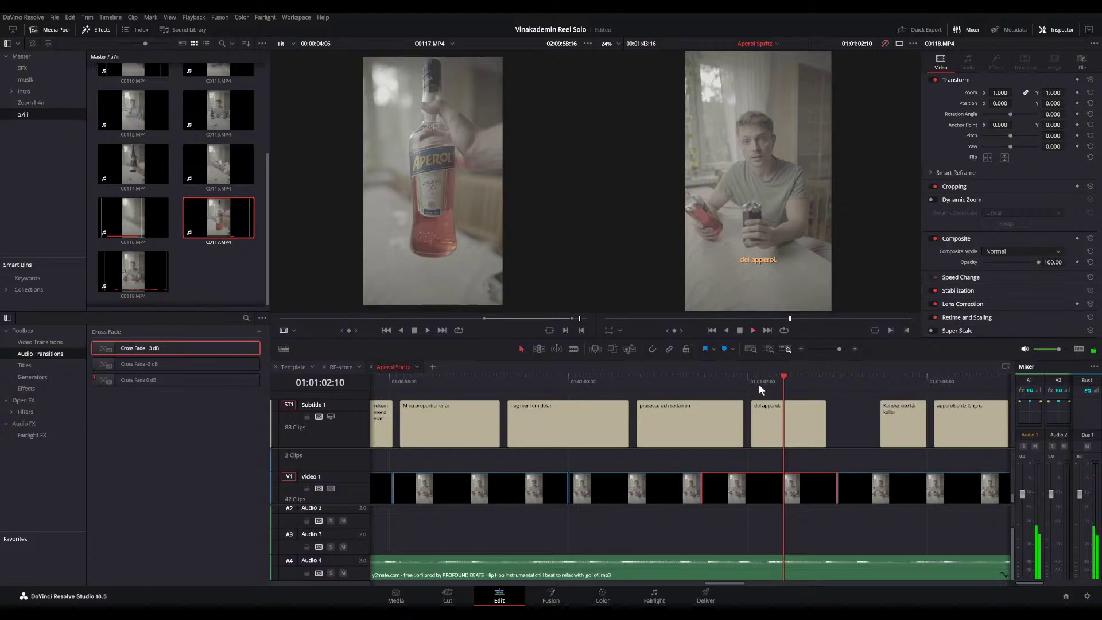
{"action": "left_click", "coordinate": [773, 415]}
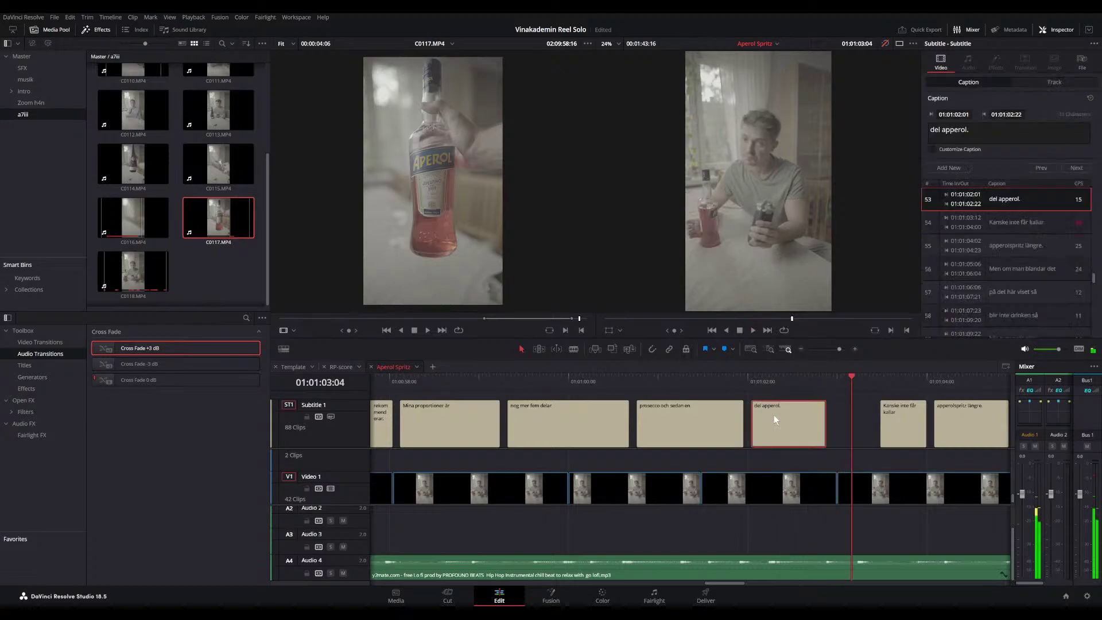
{"action": "left_click", "coordinate": [951, 129]}
{"action": "key", "text": "BackSpace"}
{"action": "key", "text": "BackSpace"}
{"action": "type", "text": "A"}
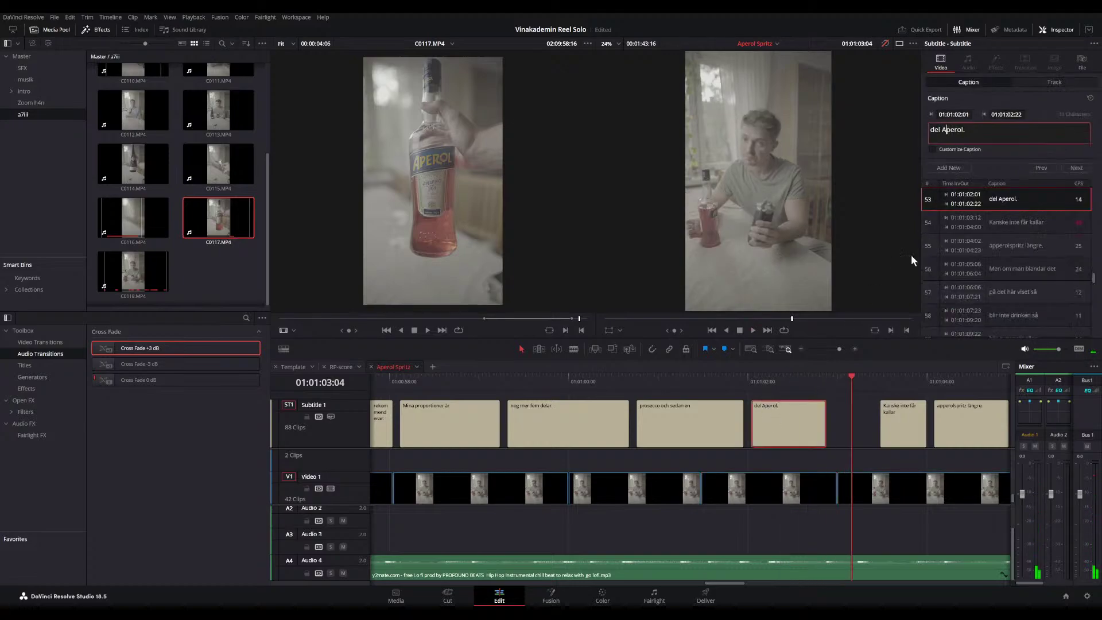
- Play on past the caption at 01:01:03:12 and correct it to "Kanske inte får kalla det"
{"action": "left_click", "coordinate": [849, 391]}
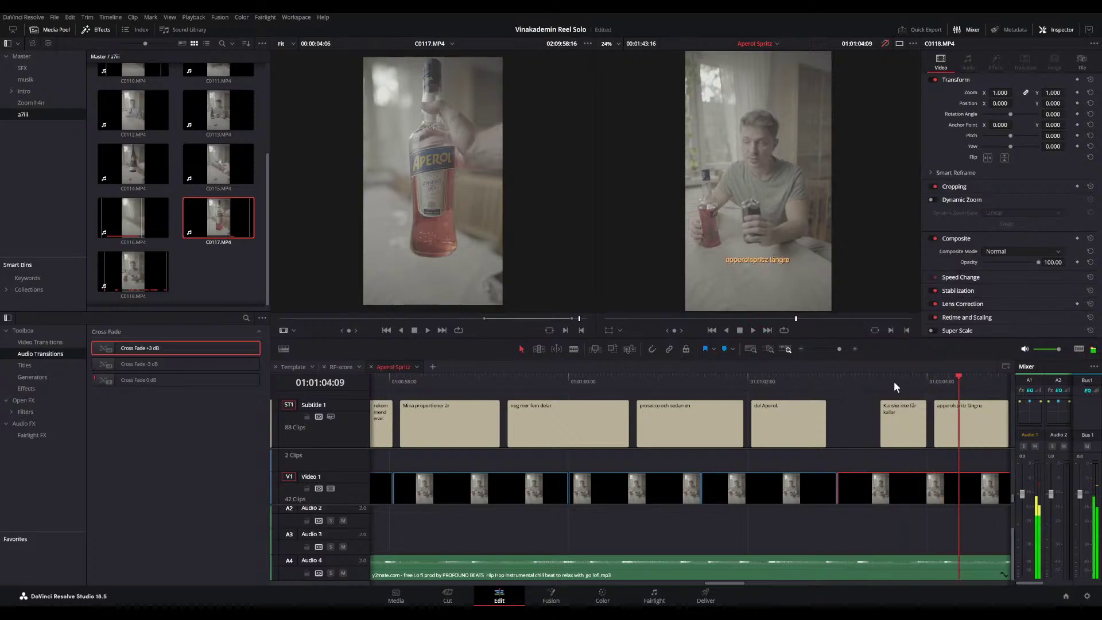
{"action": "left_click", "coordinate": [914, 421]}
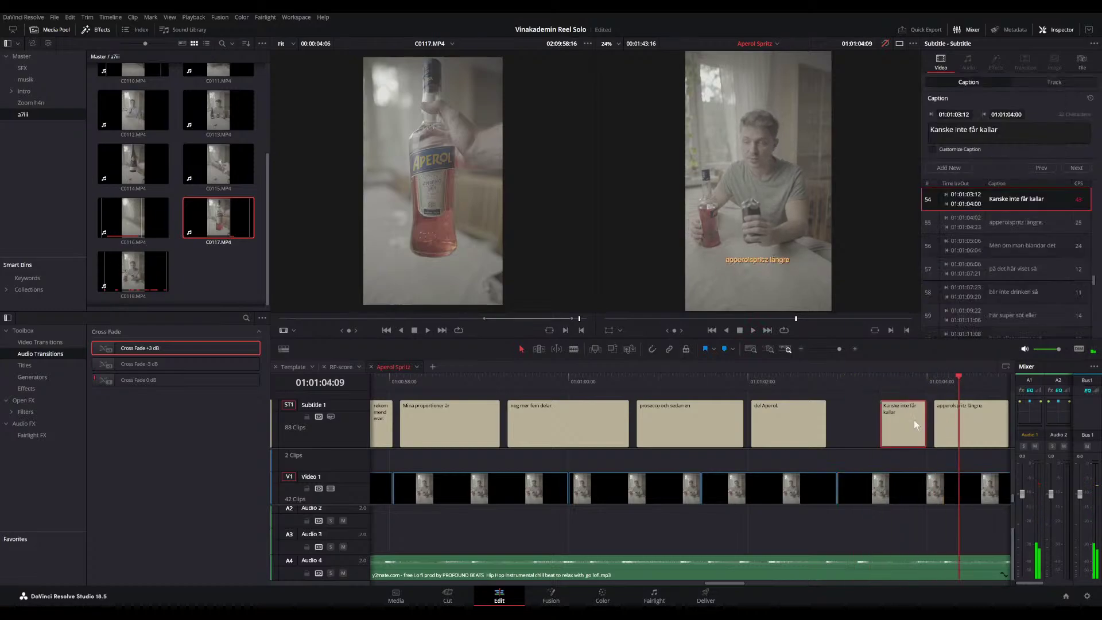
{"action": "left_click", "coordinate": [1000, 133]}
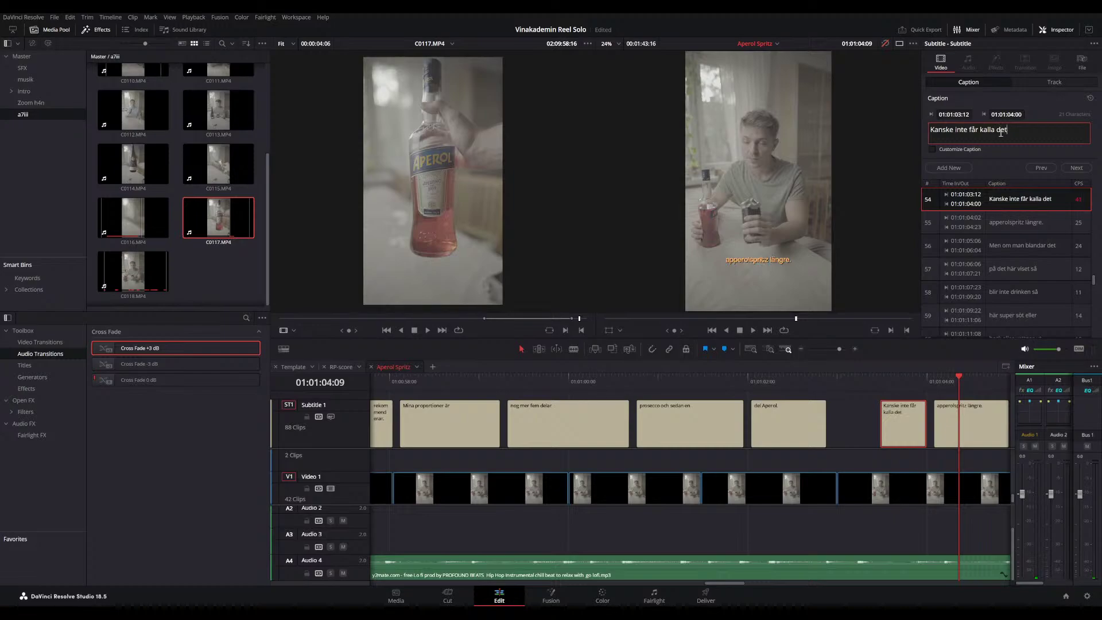
- Correct the caption at 01:01:04:02 to "Aperol Spritz längre."
{"action": "left_click", "coordinate": [968, 424]}
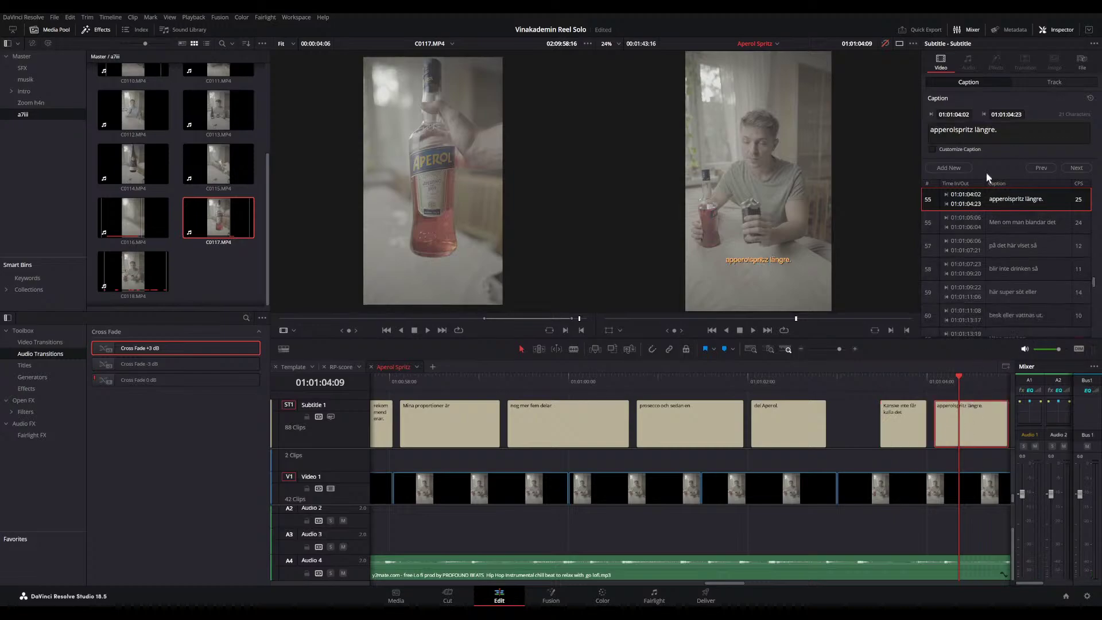
{"action": "left_click", "coordinate": [936, 130]}
{"action": "key", "text": "BackSpace"}
{"action": "key", "text": "BackSpace"}
{"action": "type", "text": "A"}
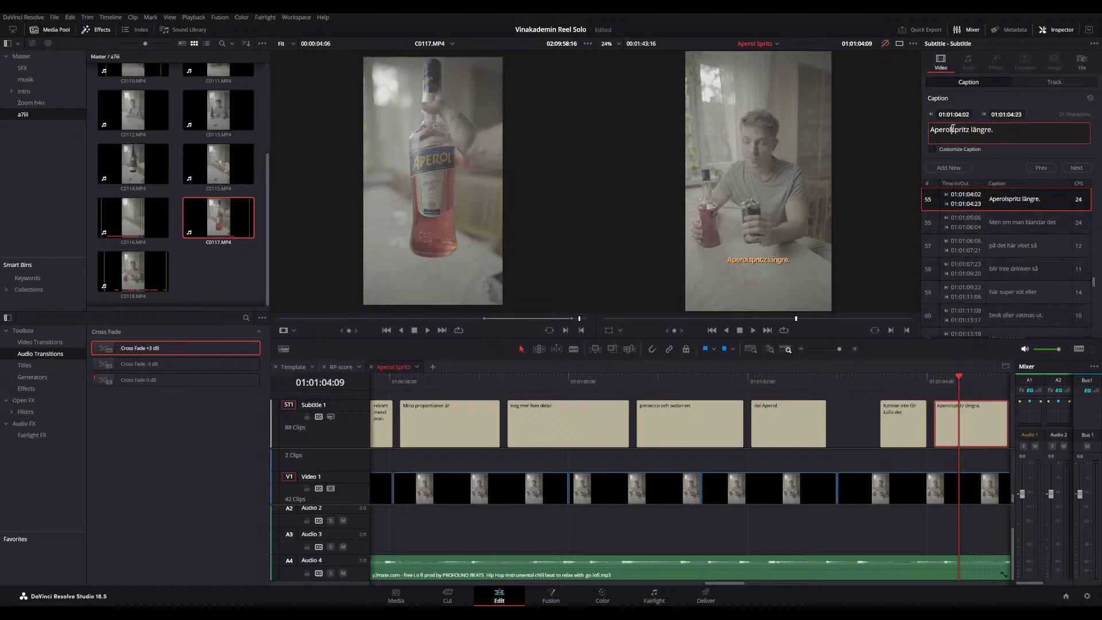
{"action": "left_click", "coordinate": [953, 130]}
{"action": "key", "text": "BackSpace"}
{"action": "type", "text": "S"}
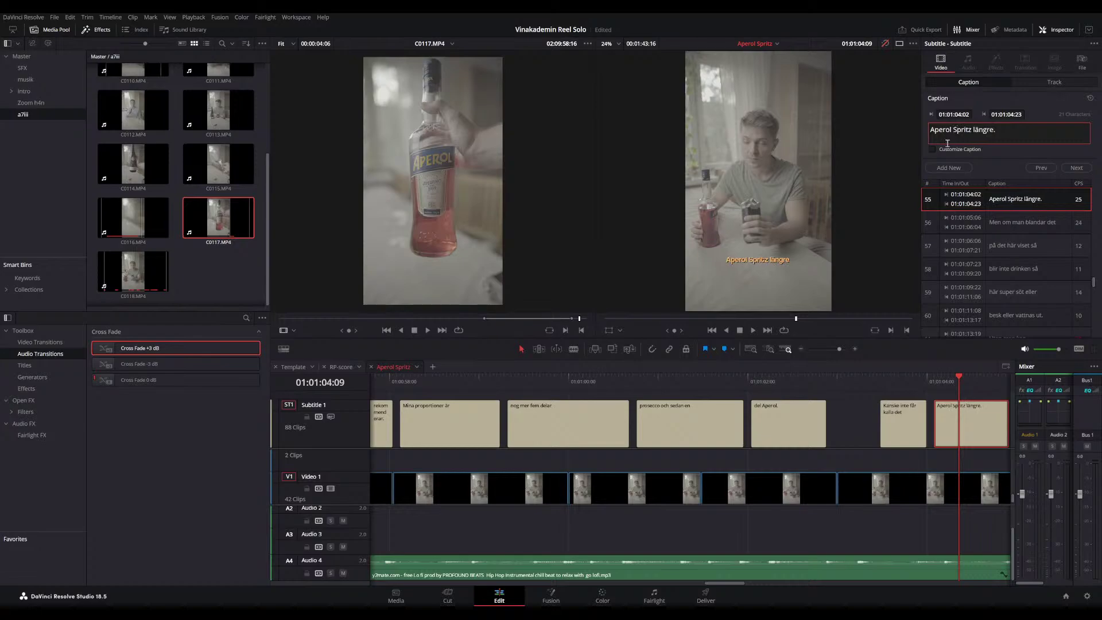
- Play the following captions, replay from 01:01:08:01 and correct the caption at 01:01:09:22 to "här supersöt eller"
{"action": "scroll", "coordinate": [798, 412], "scroll_direction": "right", "scroll_amount": 3}
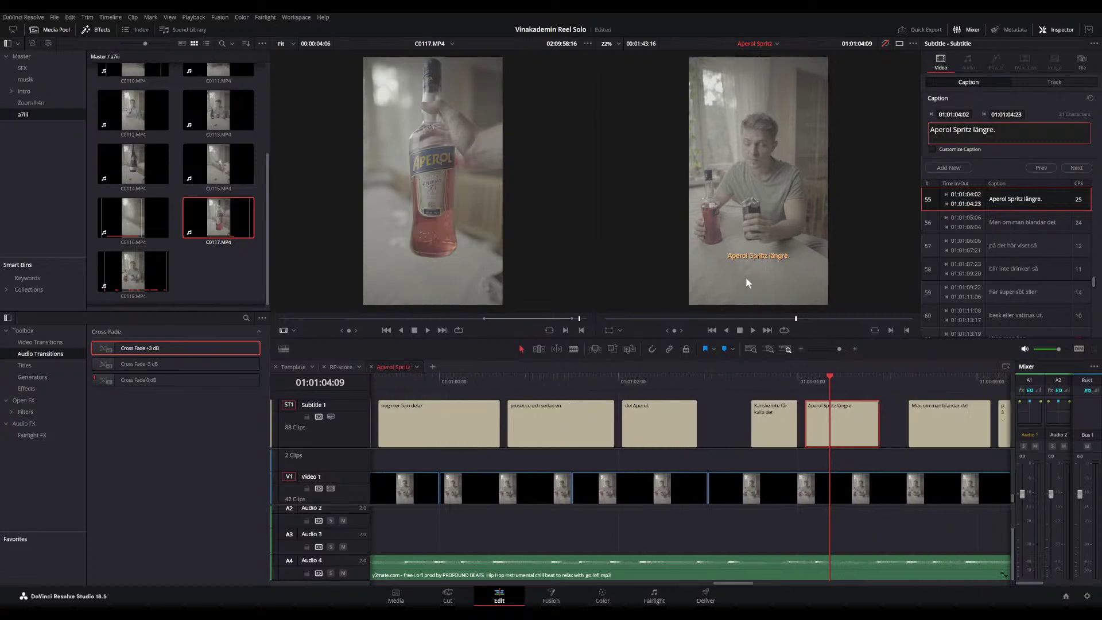
{"action": "scroll", "coordinate": [707, 194], "scroll_direction": "up", "scroll_amount": 1}
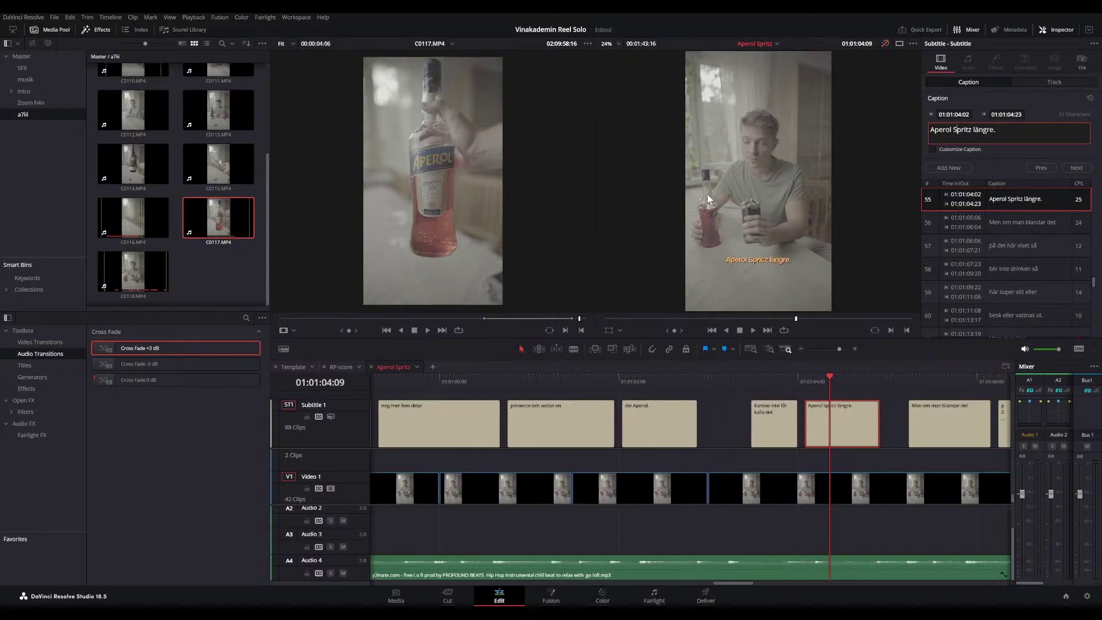
{"action": "left_click", "coordinate": [776, 380]}
{"action": "key", "text": "space"}
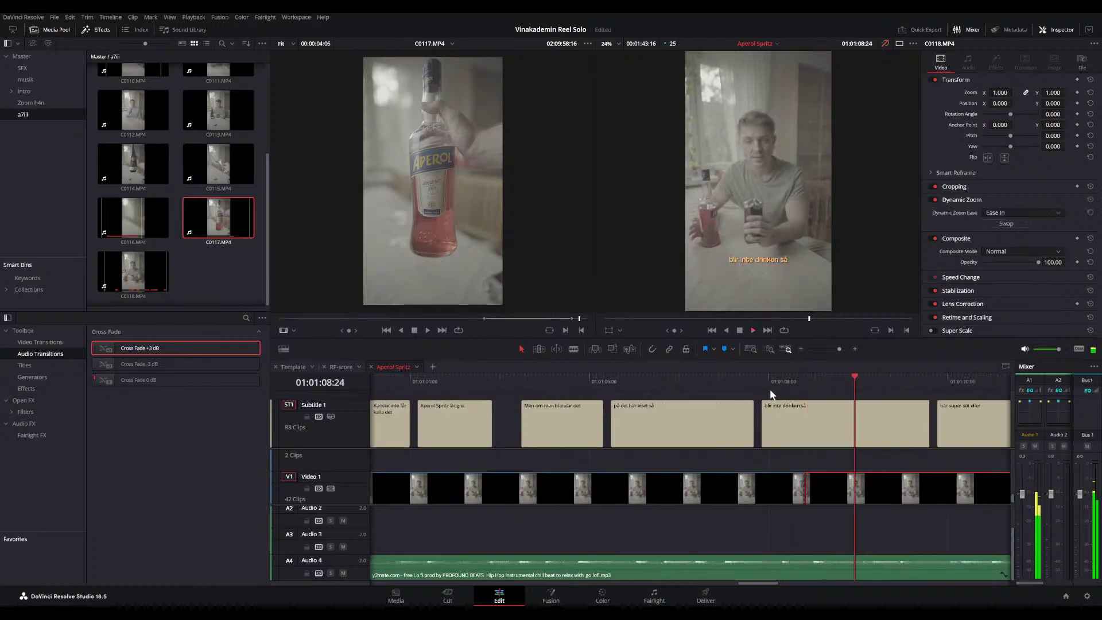
{"action": "left_click", "coordinate": [718, 377]}
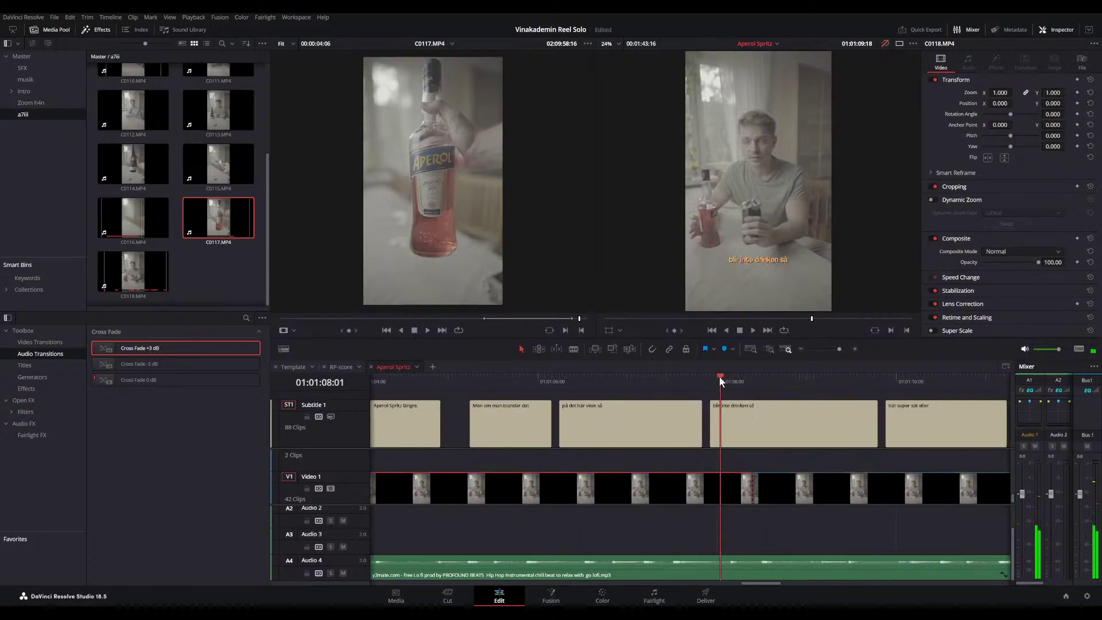
{"action": "key", "text": "space"}
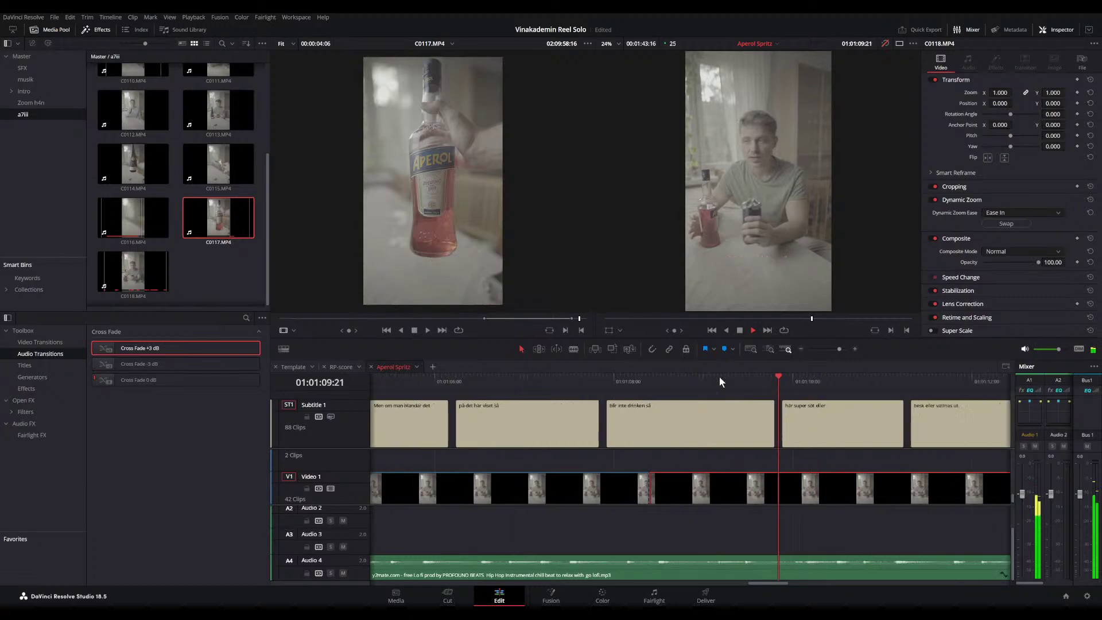
{"action": "left_click", "coordinate": [839, 416]}
{"action": "left_click", "coordinate": [962, 129]}
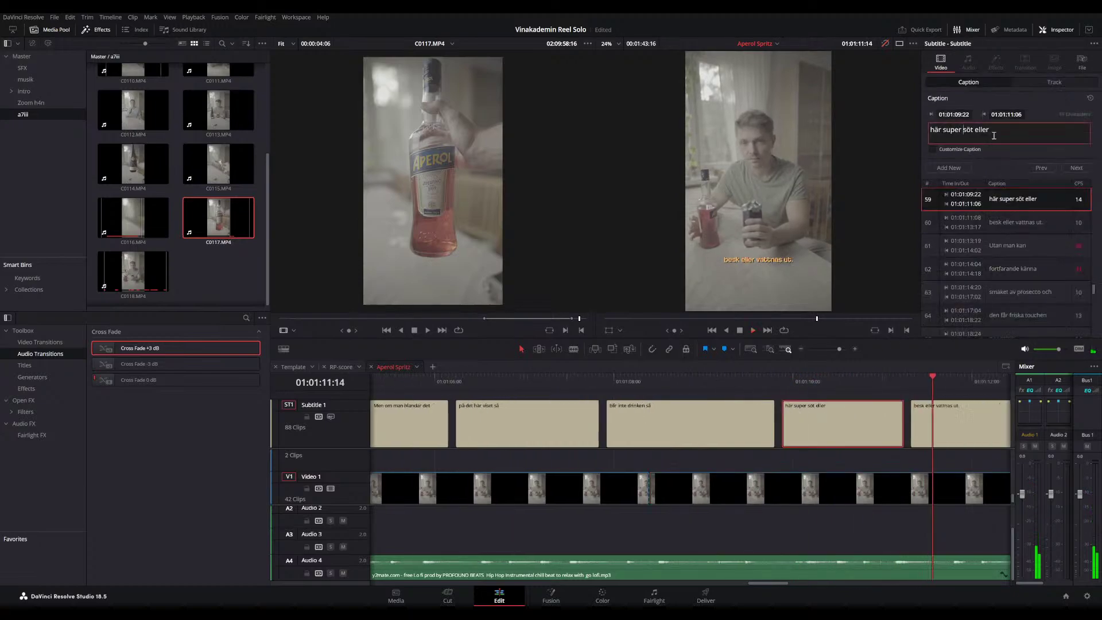
{"action": "key", "text": "BackSpace"}
- Play on to the caption at 01:01:14:20 and correct it to "smaken av prosecco och"
{"action": "left_click", "coordinate": [891, 379]}
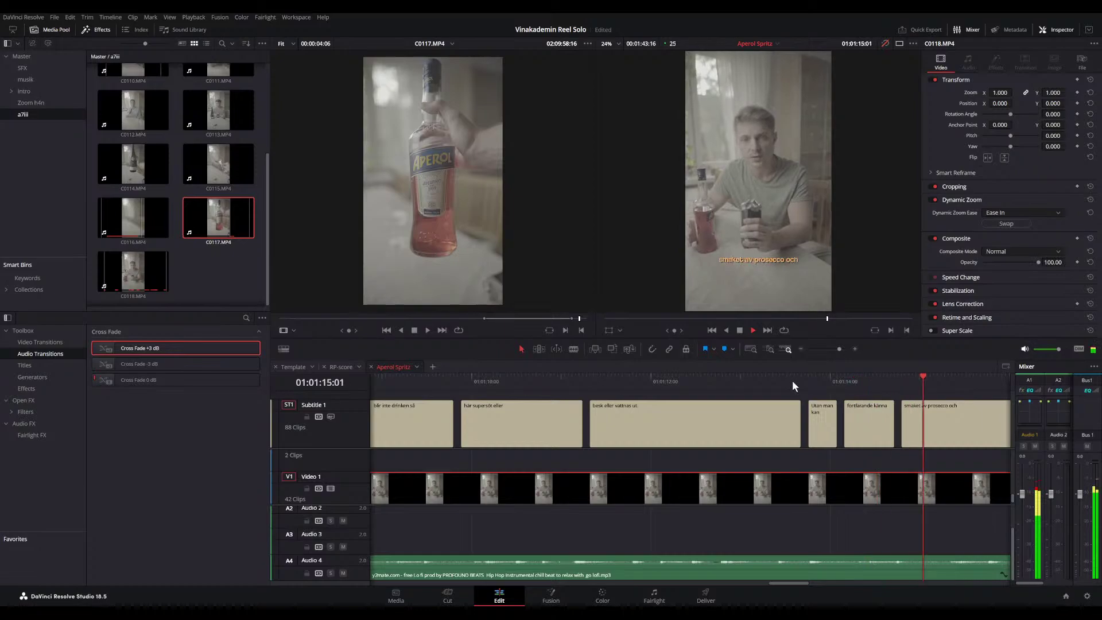
{"action": "left_click", "coordinate": [944, 427]}
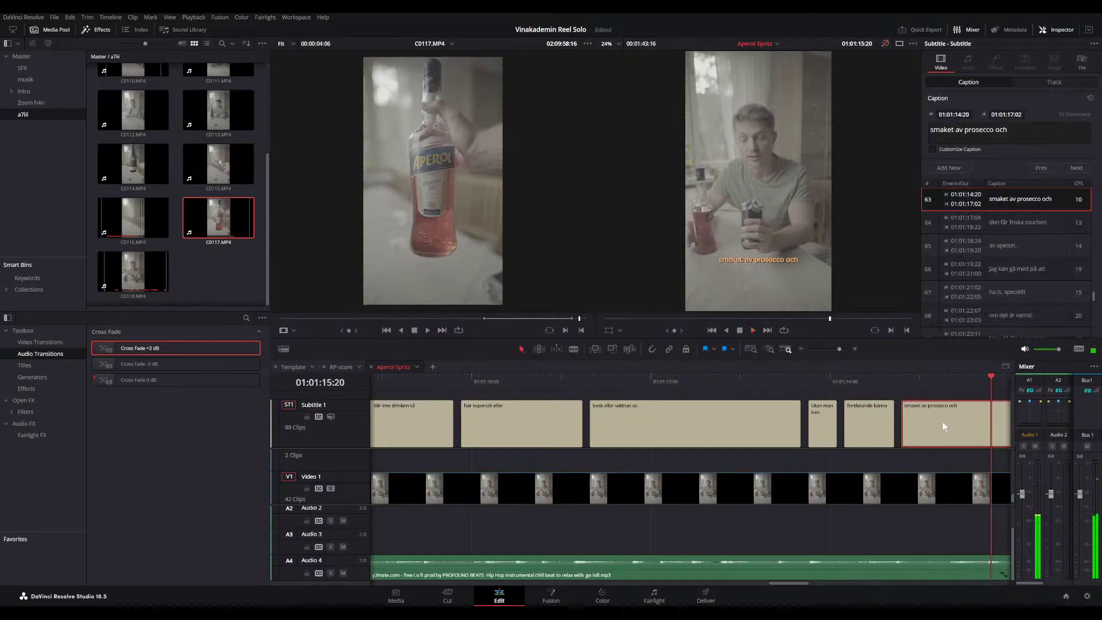
{"action": "left_click", "coordinate": [953, 130]}
{"action": "key", "text": "BackSpace"}
{"action": "type", "text": "n"}
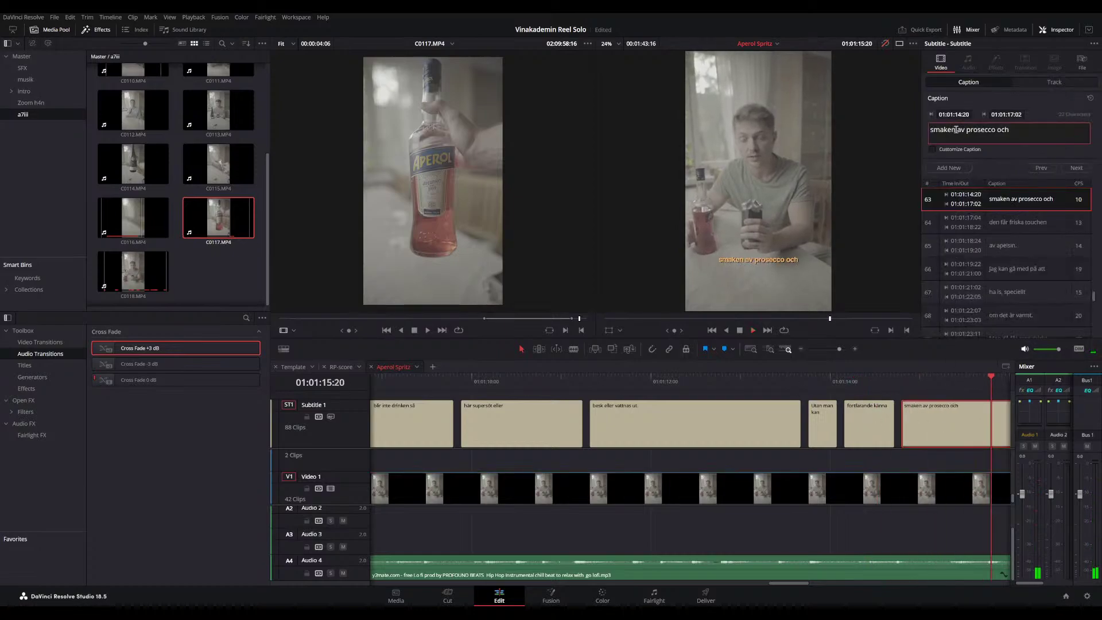
- Play the captions from about 01:01:15:00 to 01:01:30:00 and check their text against the speech
{"action": "left_click", "coordinate": [930, 381]}
{"action": "scroll", "coordinate": [808, 442], "scroll_direction": "right", "scroll_amount": 10}
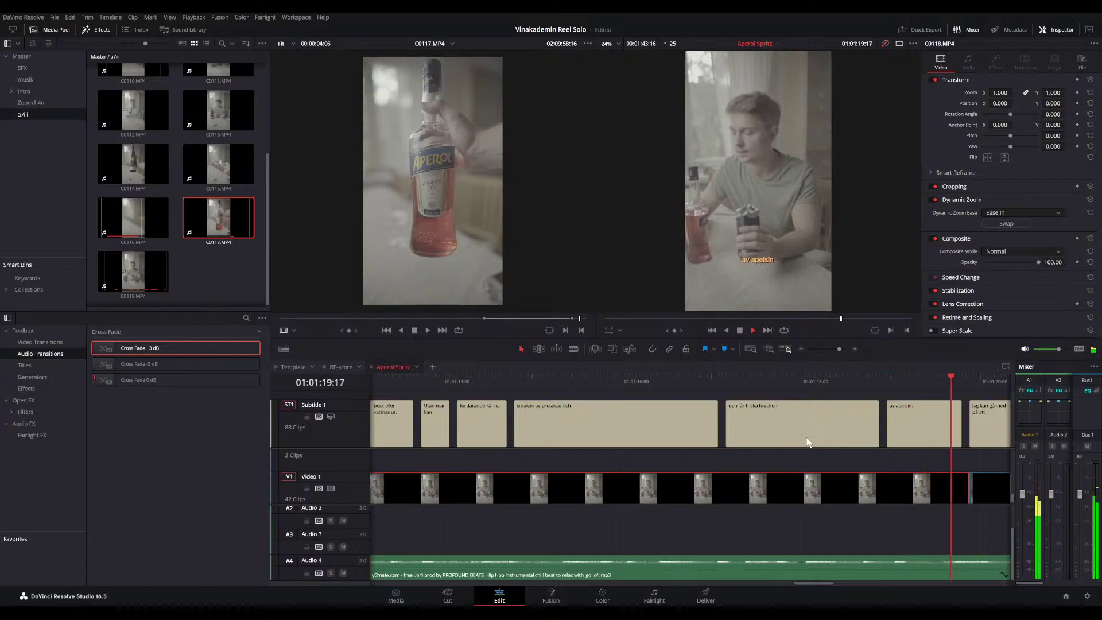
{"action": "scroll", "coordinate": [808, 442], "scroll_direction": "right", "scroll_amount": 4}
{"action": "scroll", "coordinate": [807, 442], "scroll_direction": "right", "scroll_amount": 5}
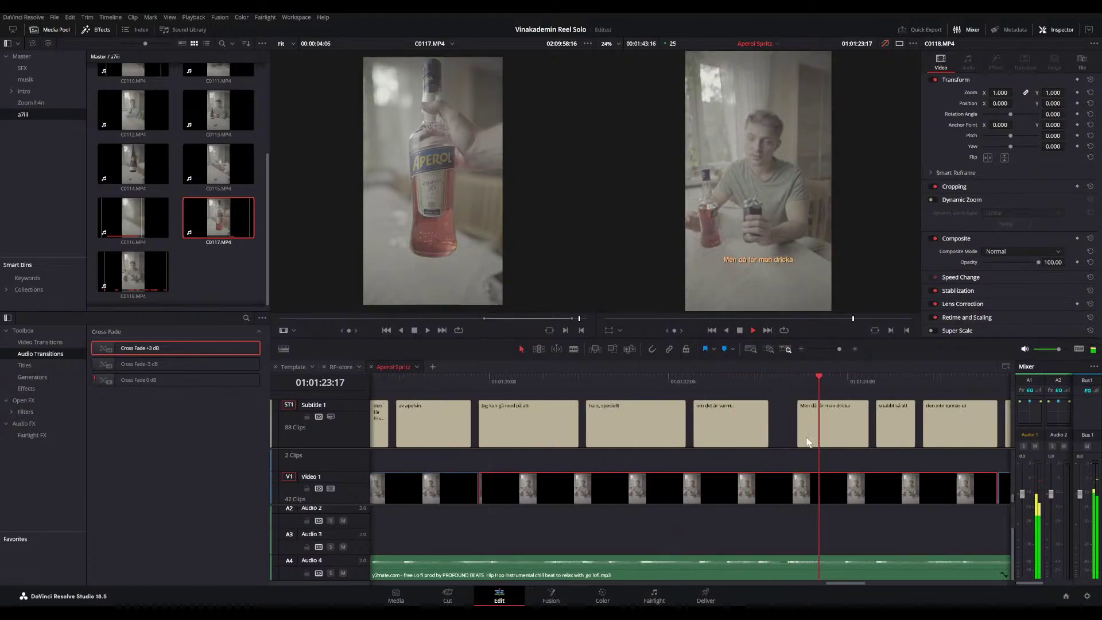
{"action": "scroll", "coordinate": [807, 441], "scroll_direction": "right", "scroll_amount": 2}
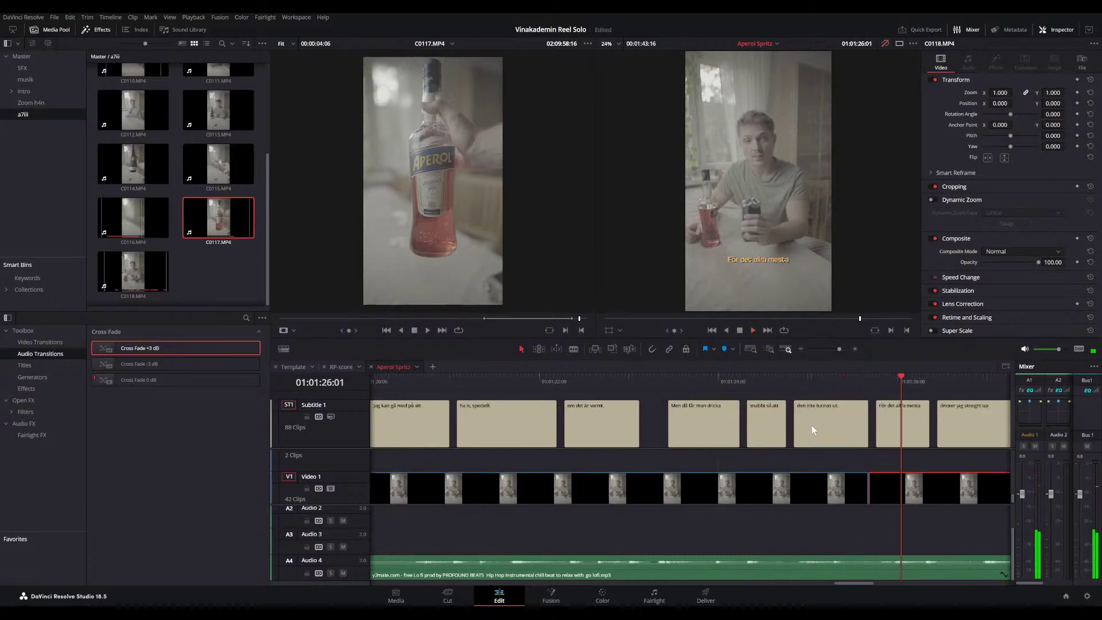
{"action": "key", "text": "Down"}
{"action": "key", "text": "Down"}
{"action": "scroll", "coordinate": [812, 425], "scroll_direction": "right", "scroll_amount": 3}
{"action": "scroll", "coordinate": [811, 425], "scroll_direction": "right", "scroll_amount": 3}
{"action": "key", "text": "space"}
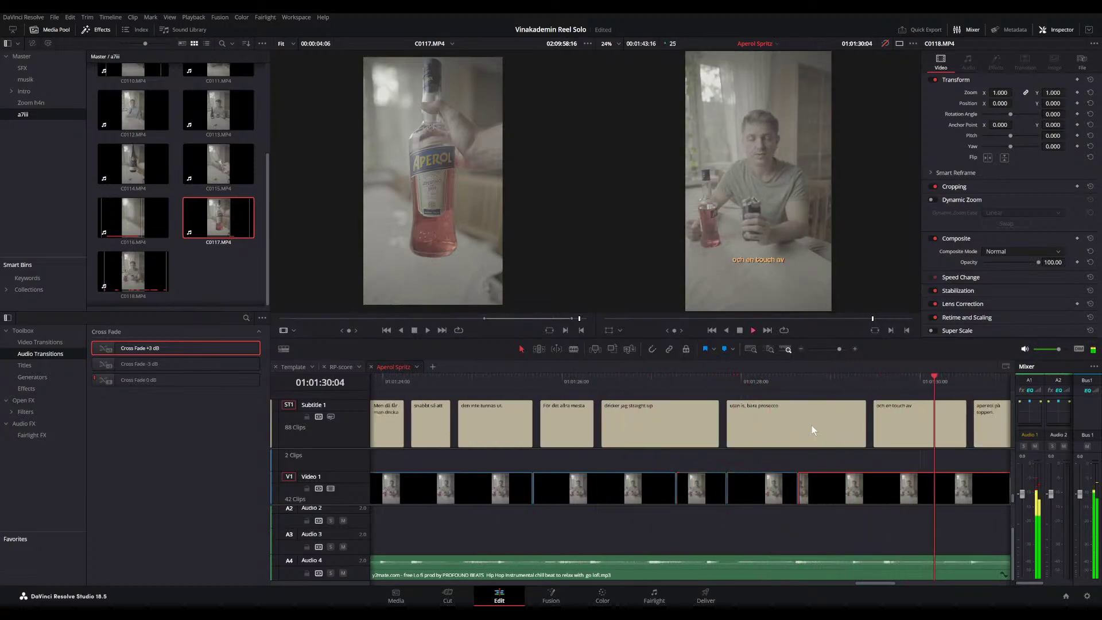
- Correct the caption at 01:01:30:15 to "Aperol på toppen."
{"action": "left_click", "coordinate": [697, 419]}
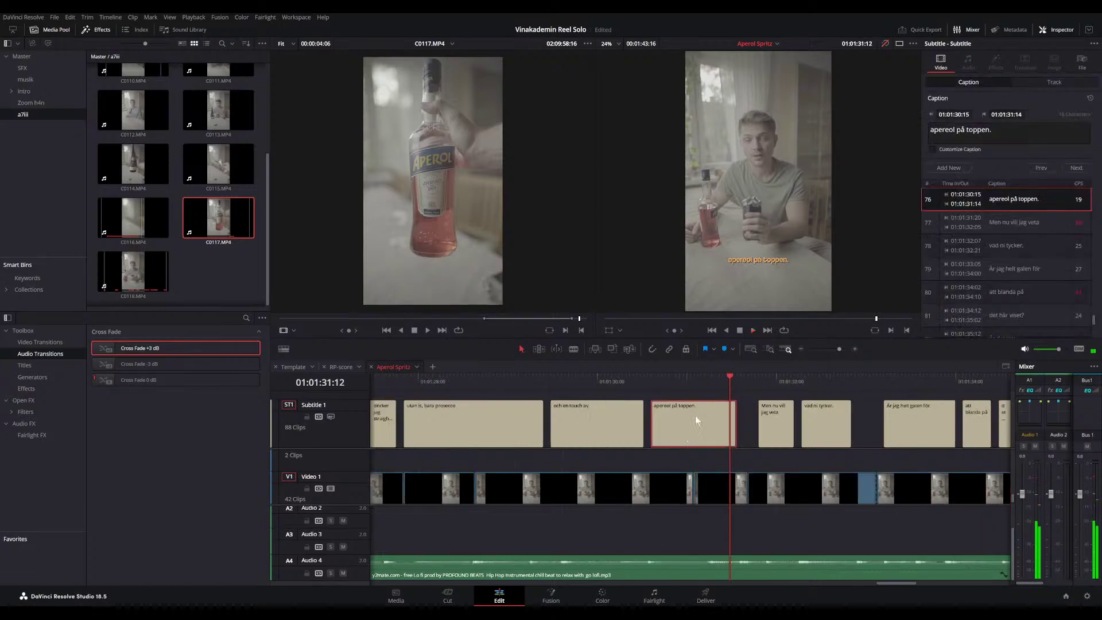
{"action": "key", "text": "BackSpace"}
{"action": "key", "text": "BackSpace"}
{"action": "key", "text": "BackSpace"}
{"action": "key", "text": "BackSpace"}
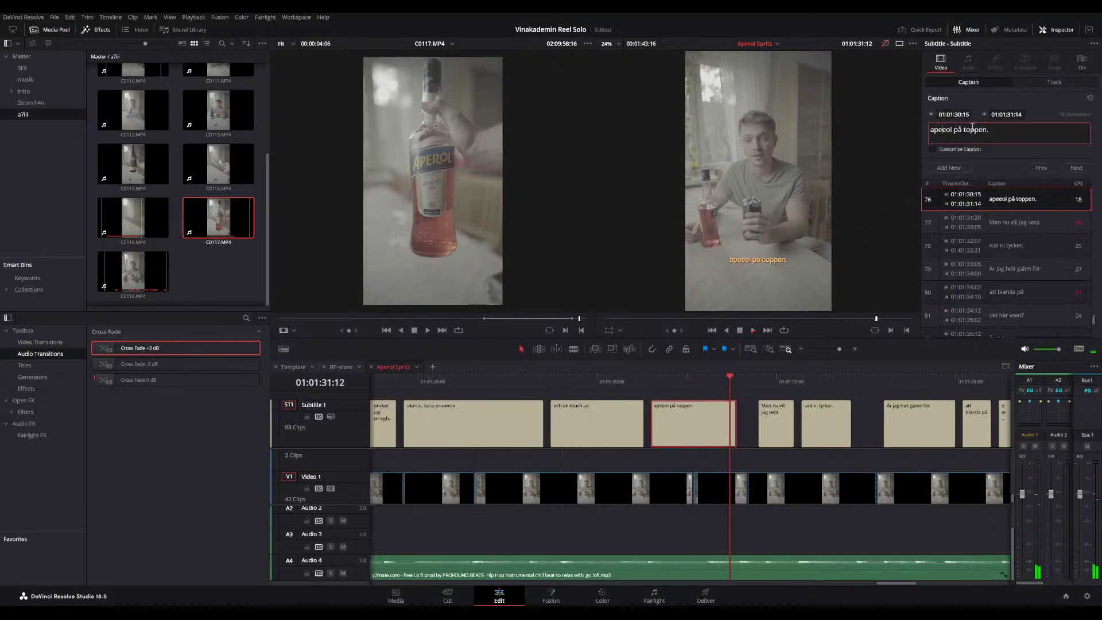
{"action": "type", "text": "Aper"}
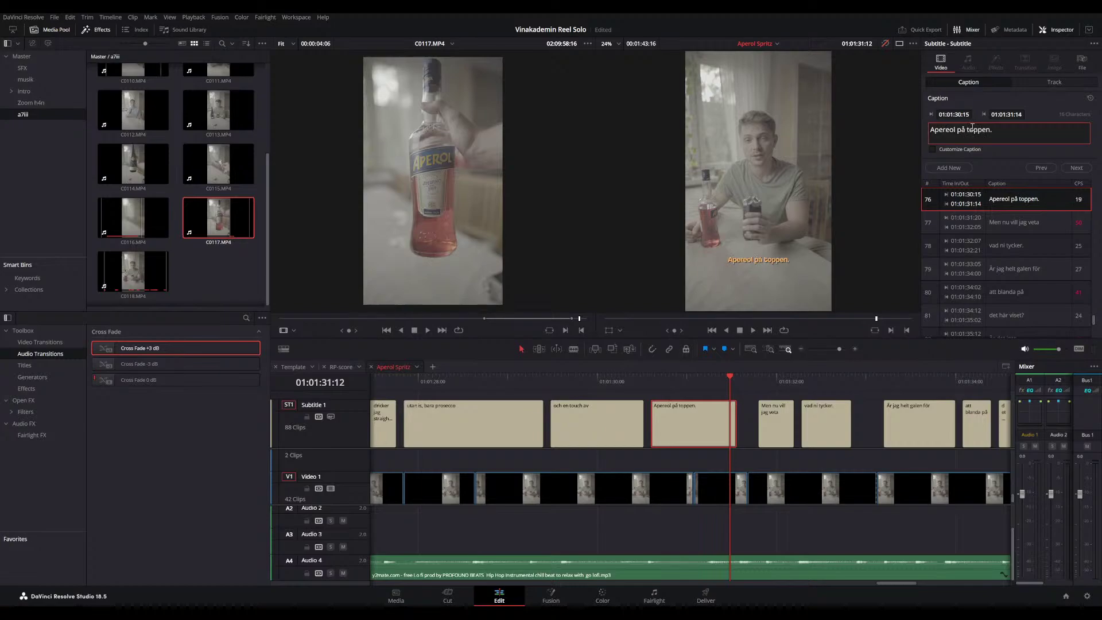
{"action": "key", "text": "BackSpace"}
- Play on from about 01:01:31:00 and correct the caption at 01:01:35:20 to "Aperol Spritz längre?"
{"action": "left_click", "coordinate": [695, 378]}
{"action": "key", "text": "space"}
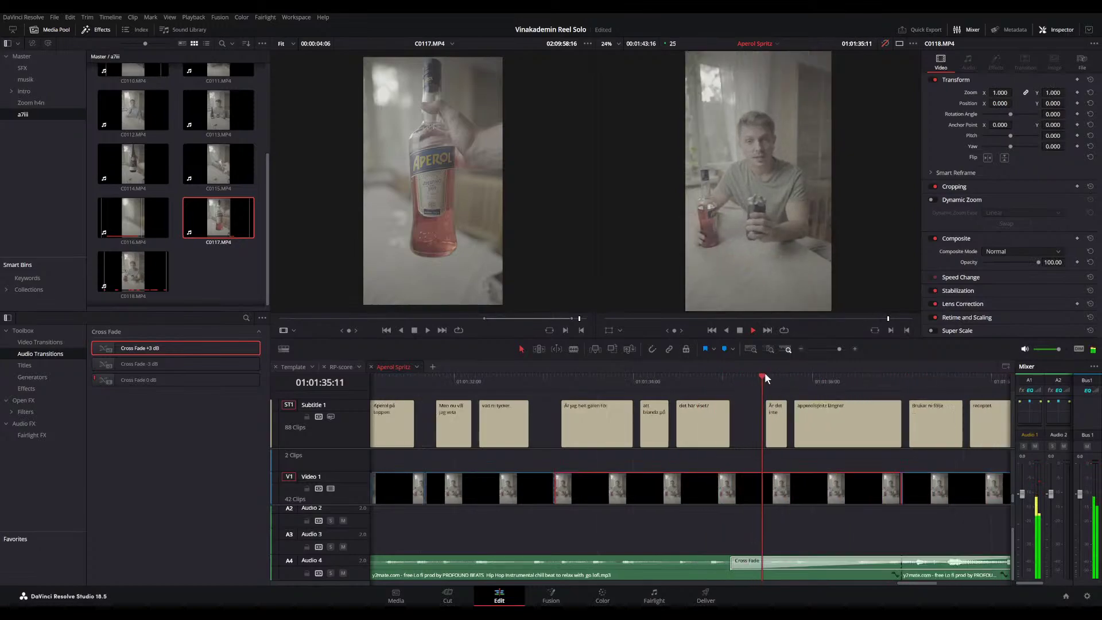
{"action": "key", "text": "space"}
{"action": "left_click", "coordinate": [817, 407]}
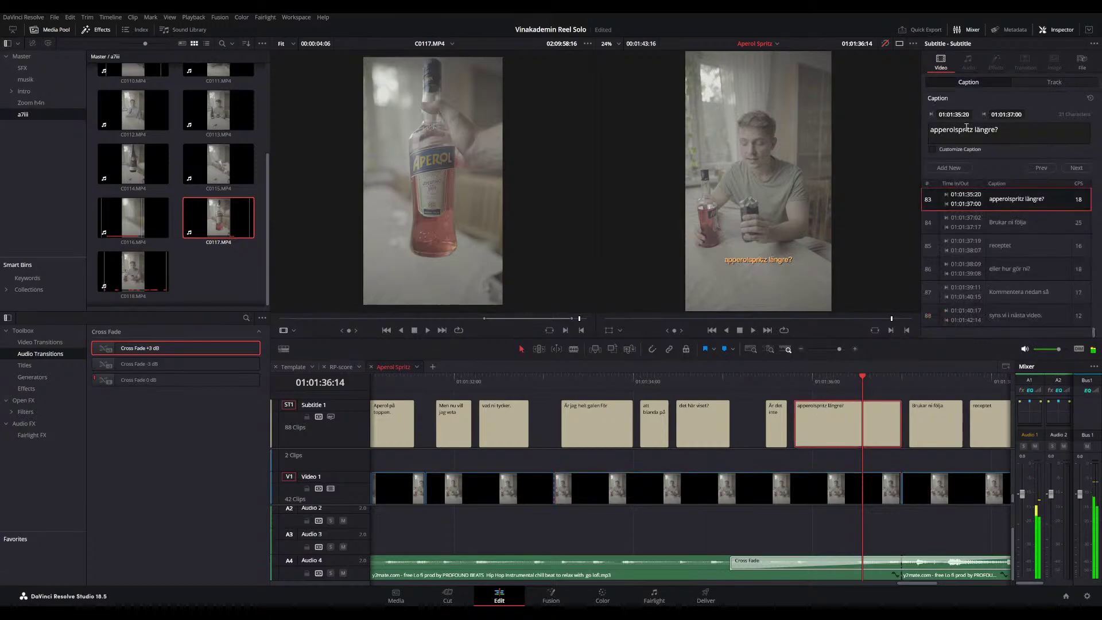
{"action": "left_click", "coordinate": [939, 131]}
{"action": "key", "text": "BackSpace"}
{"action": "key", "text": "BackSpace"}
{"action": "type", "text": "Ap"}
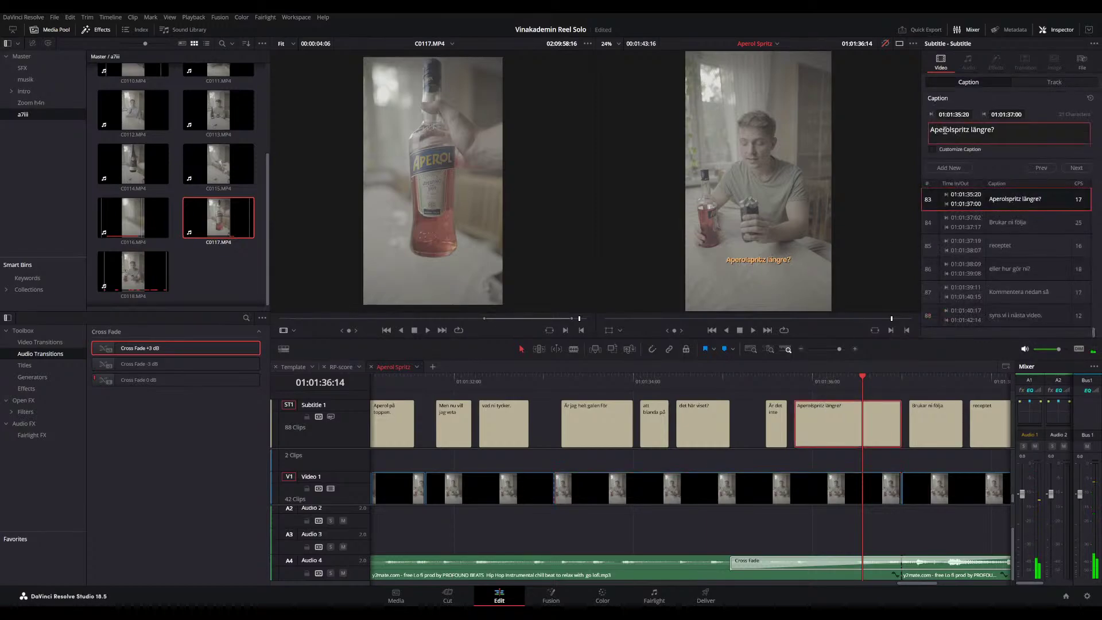
{"action": "left_click", "coordinate": [950, 130]}
{"action": "key", "text": "Delete"}
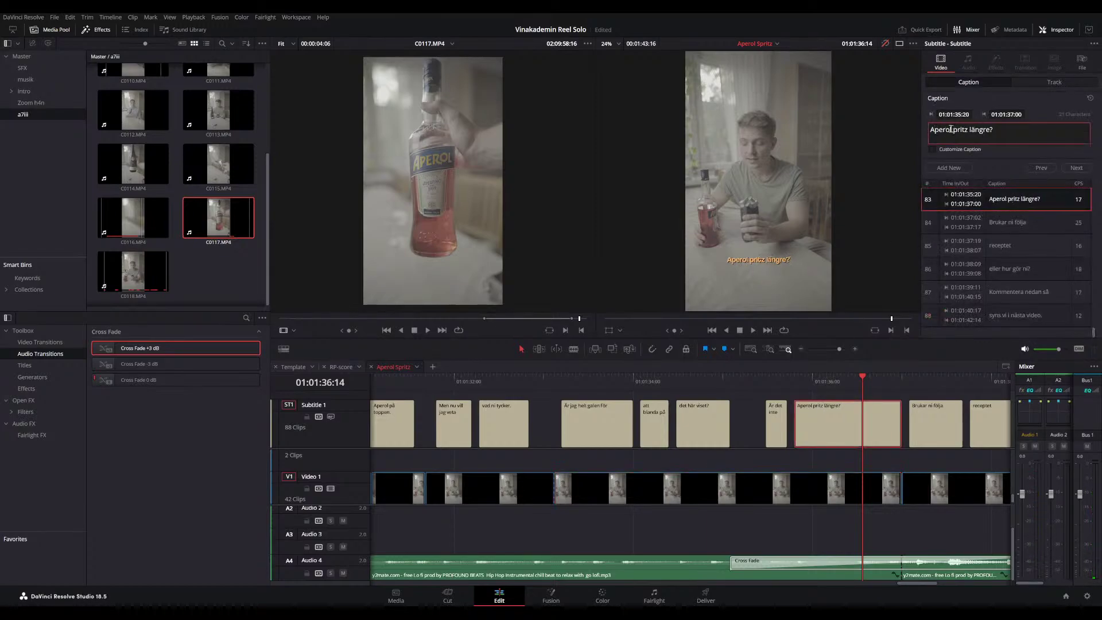
{"action": "type", "text": "S"}
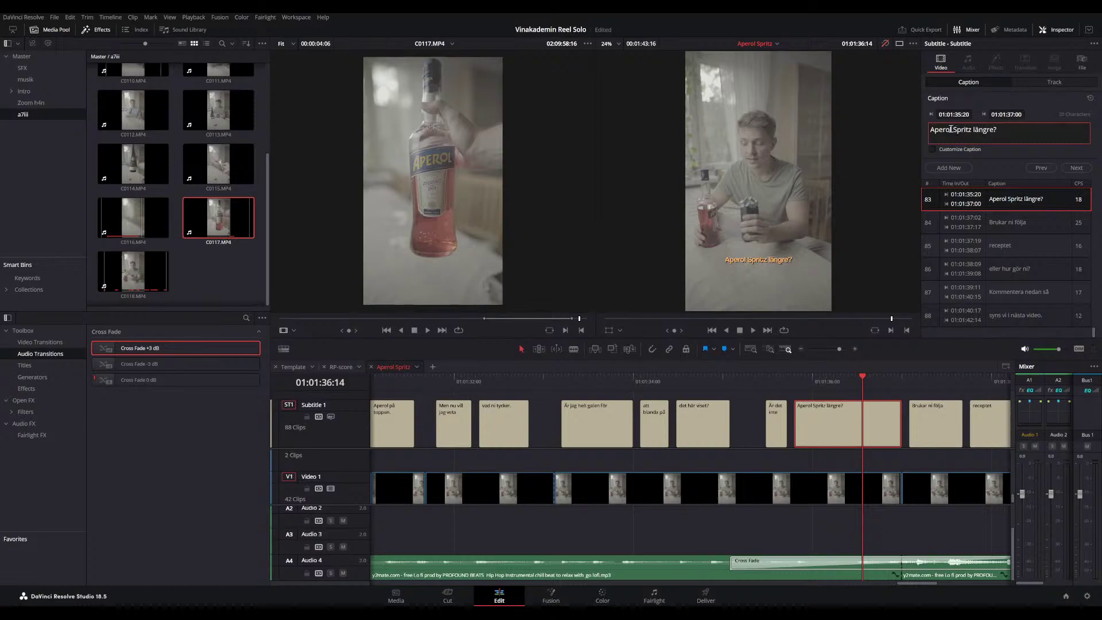
- Play the remaining captions to the end of the timeline and show the whole timeline
{"action": "left_click", "coordinate": [852, 375]}
{"action": "key", "text": "space"}
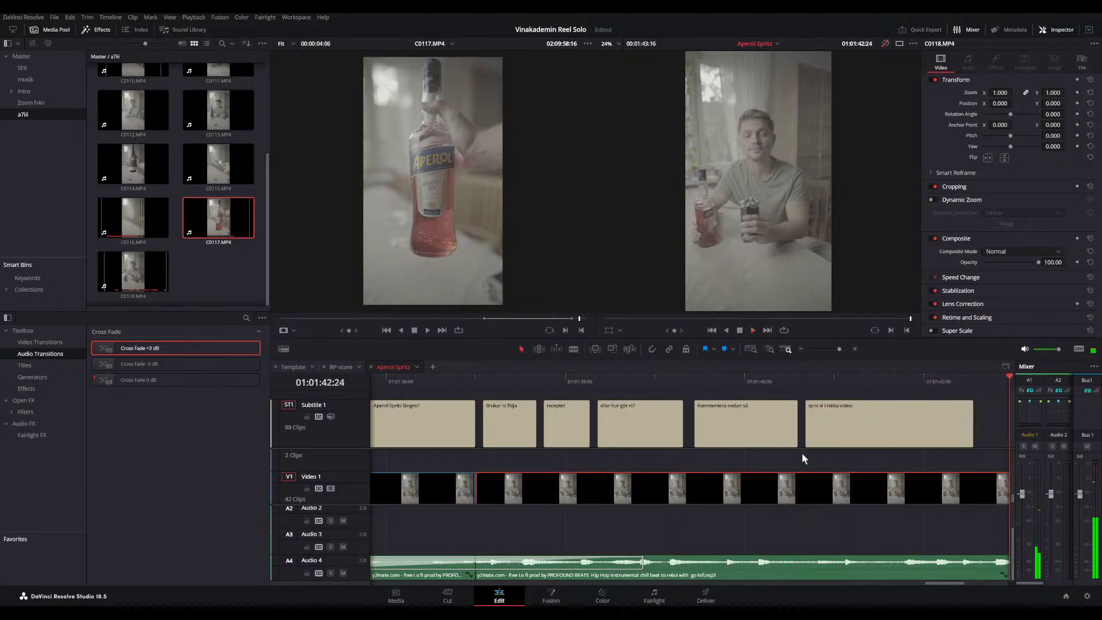
{"action": "key", "text": "shift+z"}
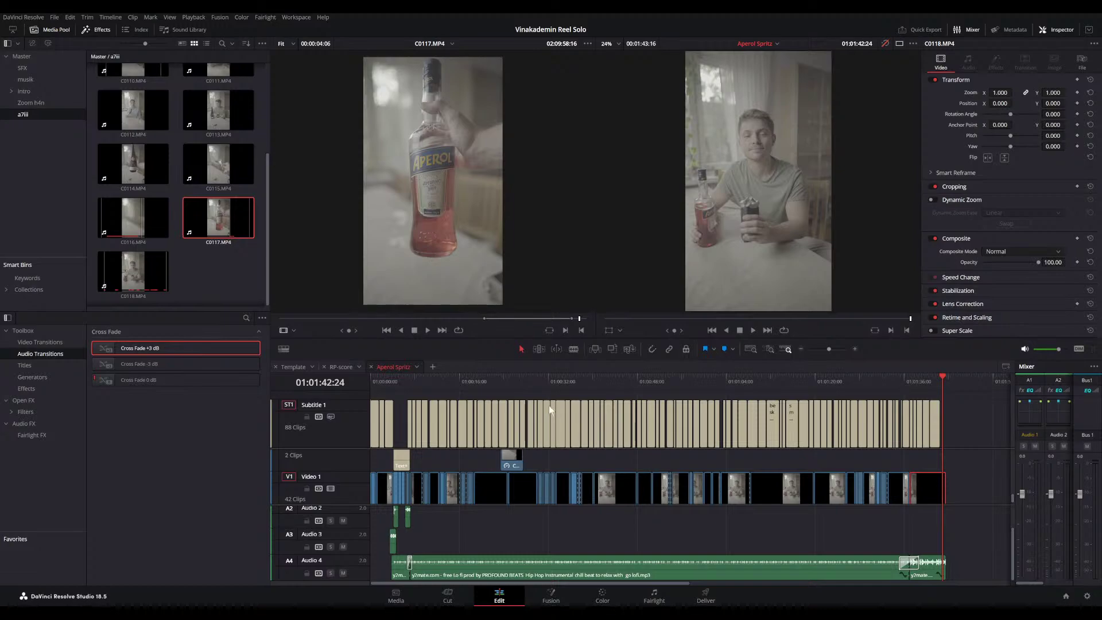
- Return to the start of the timeline at 01:00:00:00 and play the opening captions
{"action": "left_click_drag", "start_coordinate": [468, 378], "coordinate": [417, 386]}
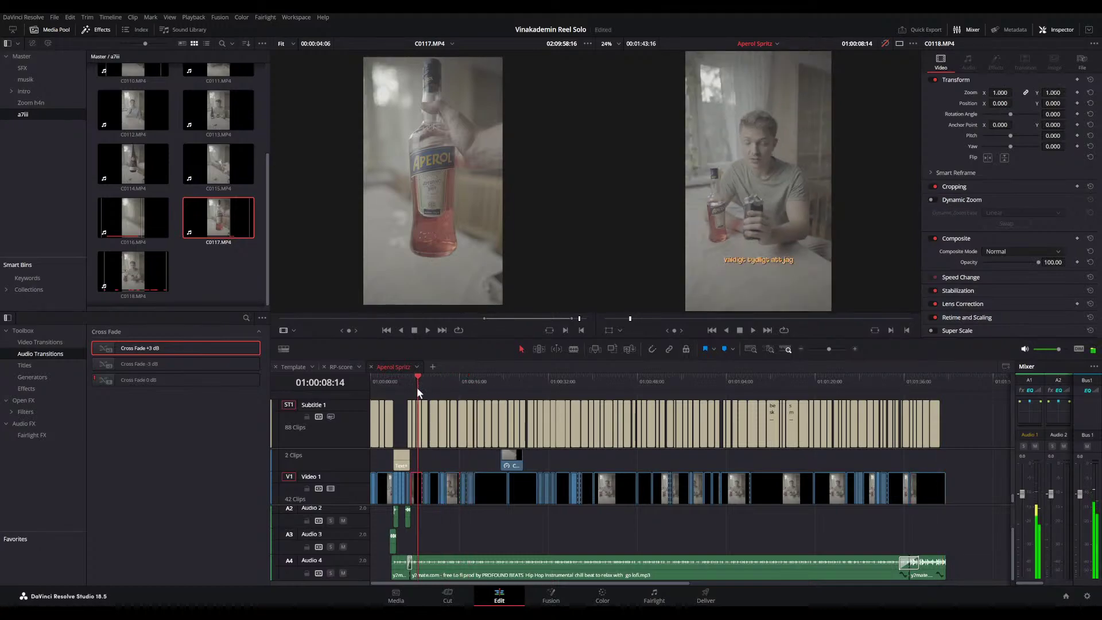
{"action": "scroll", "coordinate": [462, 449], "scroll_direction": "up", "scroll_amount": 3}
{"action": "scroll", "coordinate": [463, 449], "scroll_direction": "up", "scroll_amount": 2}
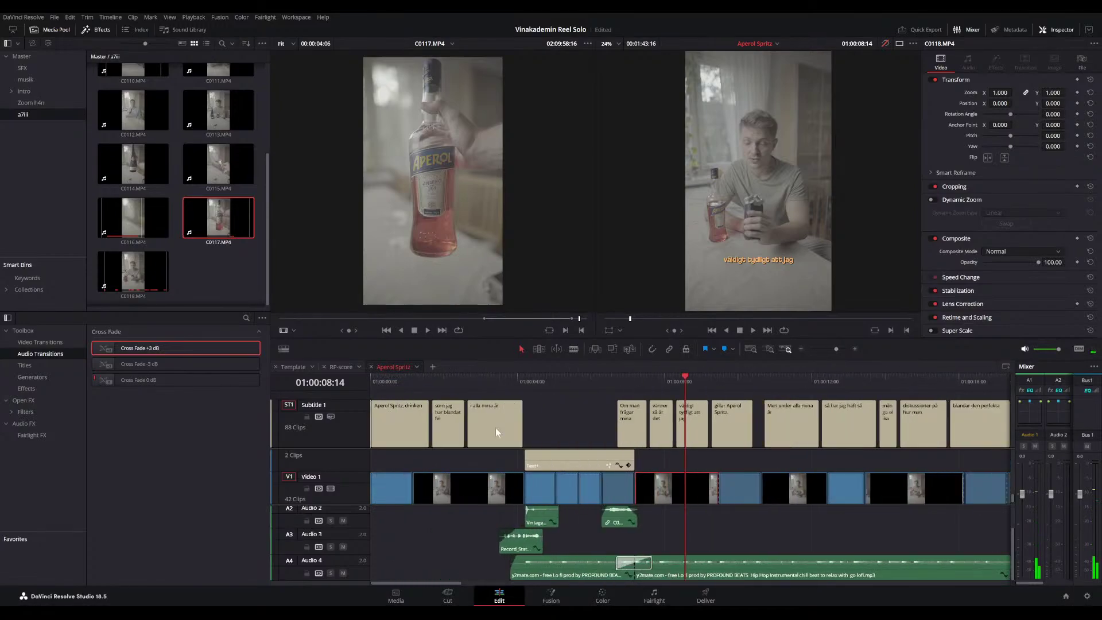
{"action": "left_click", "coordinate": [370, 377]}
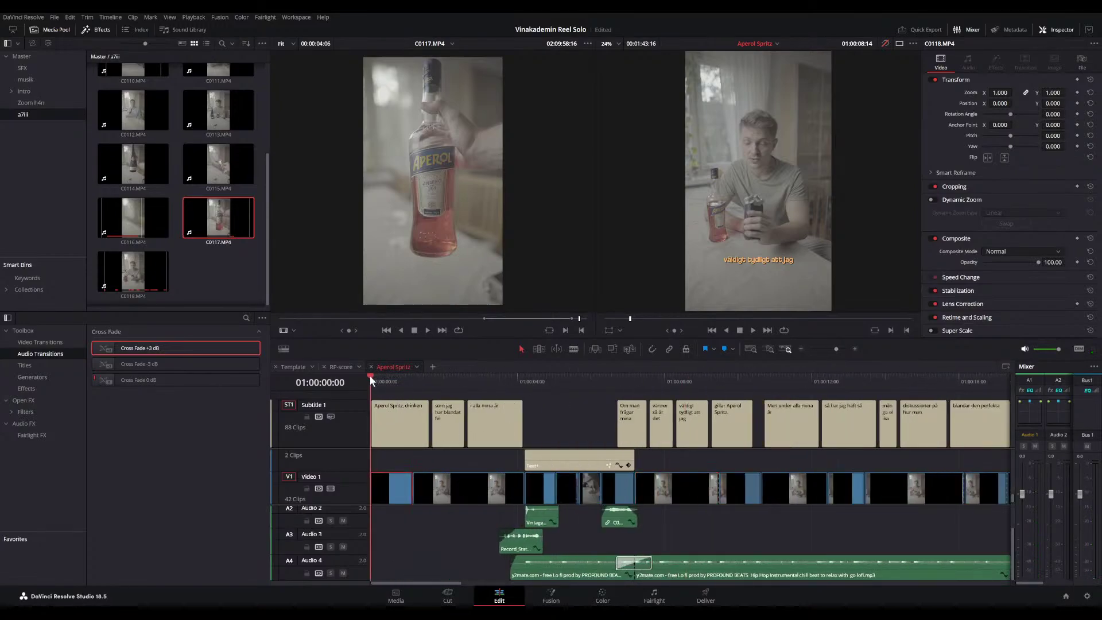
{"action": "scroll", "coordinate": [401, 429], "scroll_direction": "up", "scroll_amount": 3}
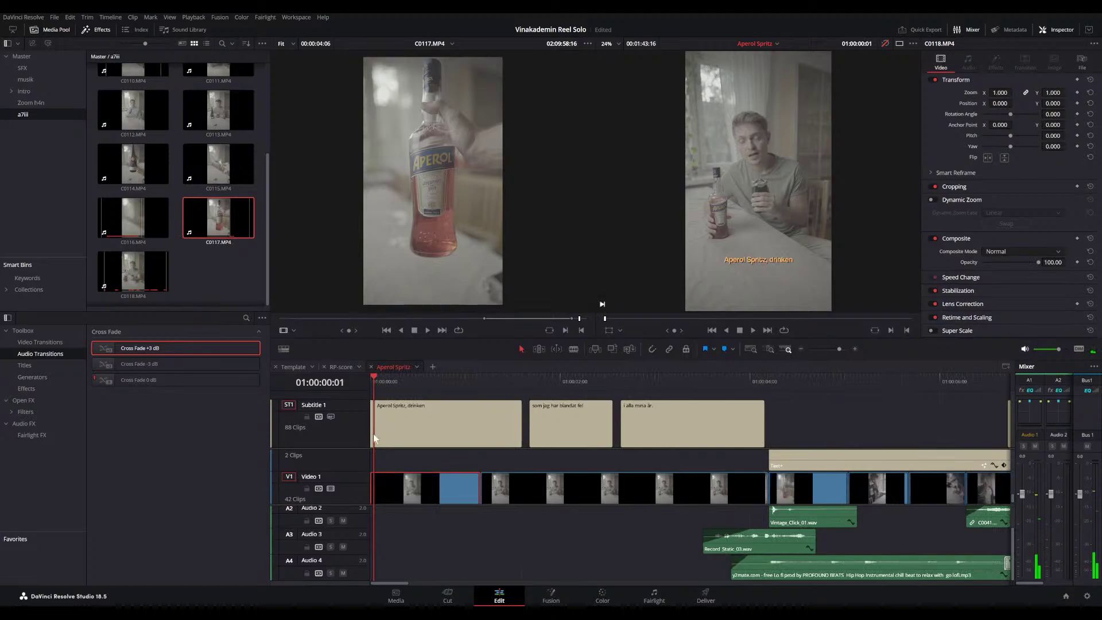
{"action": "left_click_drag", "start_coordinate": [374, 433], "coordinate": [358, 423]}
{"action": "key", "text": "space"}
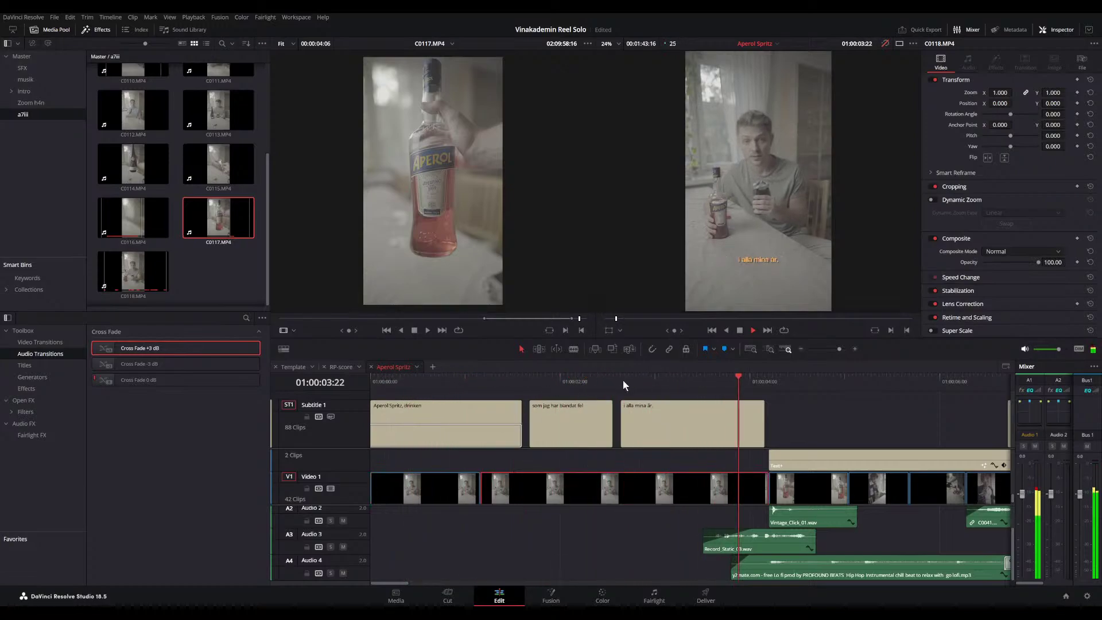
- Split the caption "som jag har blandat fel" at 01:00:02:05 and set the two parts to "som jag har blandat" and "fel"
{"action": "left_click_drag", "start_coordinate": [603, 383], "coordinate": [577, 386]}
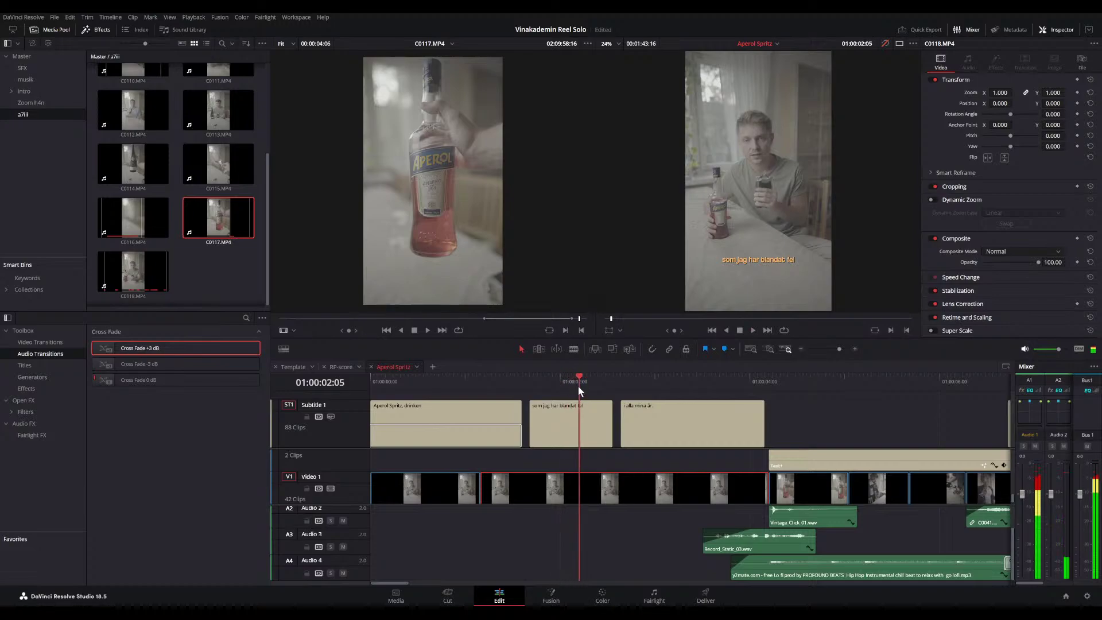
{"action": "left_click", "coordinate": [584, 428]}
{"action": "key", "text": "ctrl+b"}
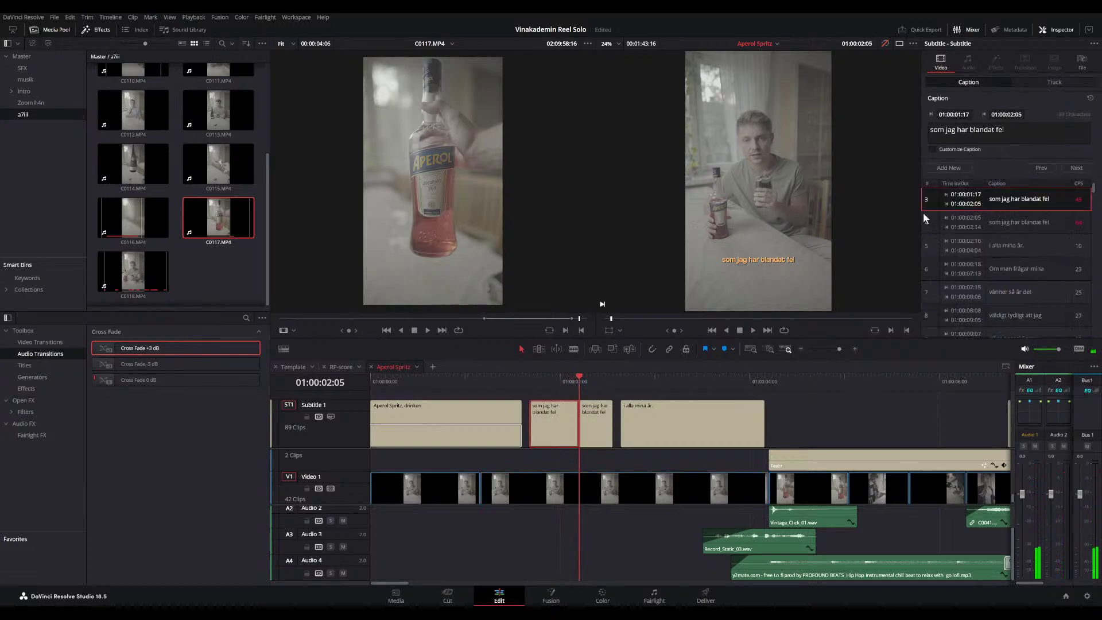
{"action": "left_click", "coordinate": [1008, 134]}
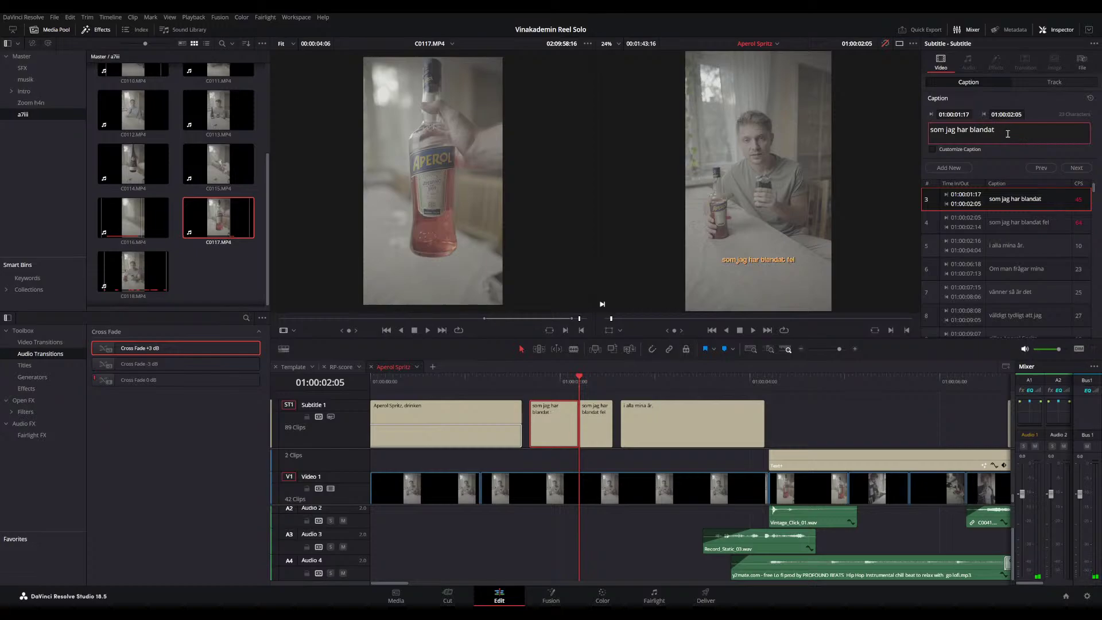
{"action": "left_click", "coordinate": [596, 412]}
{"action": "left_click", "coordinate": [1017, 135]}
{"action": "key", "text": "ctrl+a"}
{"action": "type", "text": "fe"}
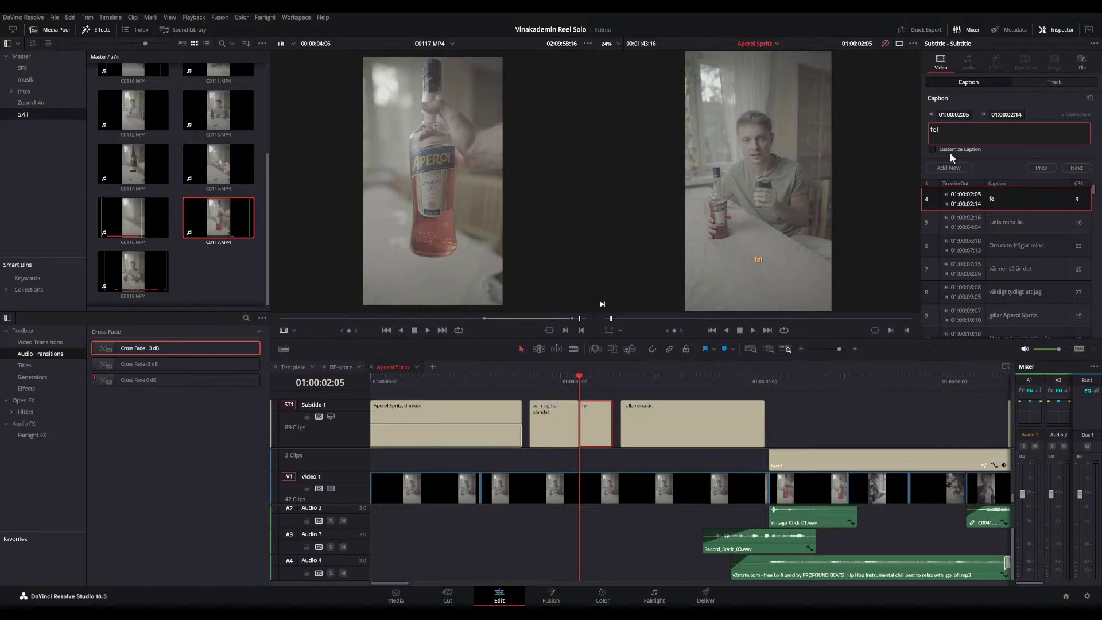
- Customize the caption "fel" with its own size of 128 and raise its Y position to 1508
{"action": "left_click", "coordinate": [932, 149]}
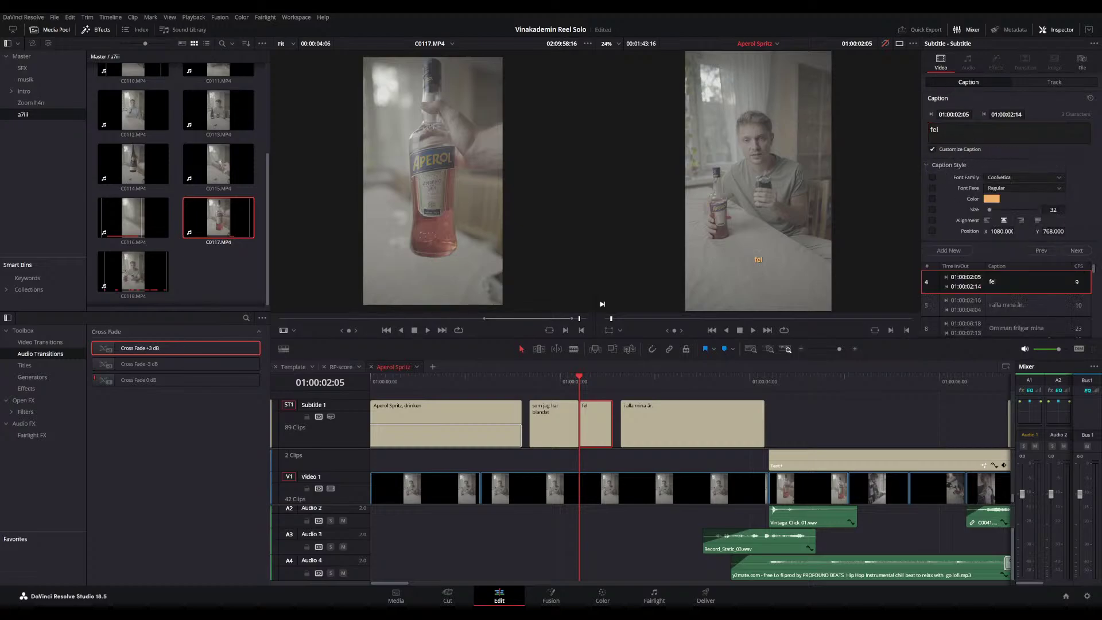
{"action": "left_click", "coordinate": [1059, 210]}
{"action": "type", "text": "64"}
{"action": "key", "text": "Return"}
{"action": "key", "text": "Return"}
{"action": "mouse_move", "coordinate": [1053, 232]}
{"action": "left_mouse_down"}
{"action": "mouse_move", "coordinate": [1040, 231]}
{"action": "mouse_move", "coordinate": [1068, 231]}
{"action": "mouse_move", "coordinate": [1050, 232]}
{"action": "left_mouse_up"}
- Extend the end of the caption "fel" to 01:00:02:16 and replay from just before it
{"action": "left_click_drag", "start_coordinate": [611, 416], "coordinate": [619, 416]}
{"action": "left_click_drag", "start_coordinate": [576, 380], "coordinate": [536, 380]}
{"action": "key", "text": "space"}
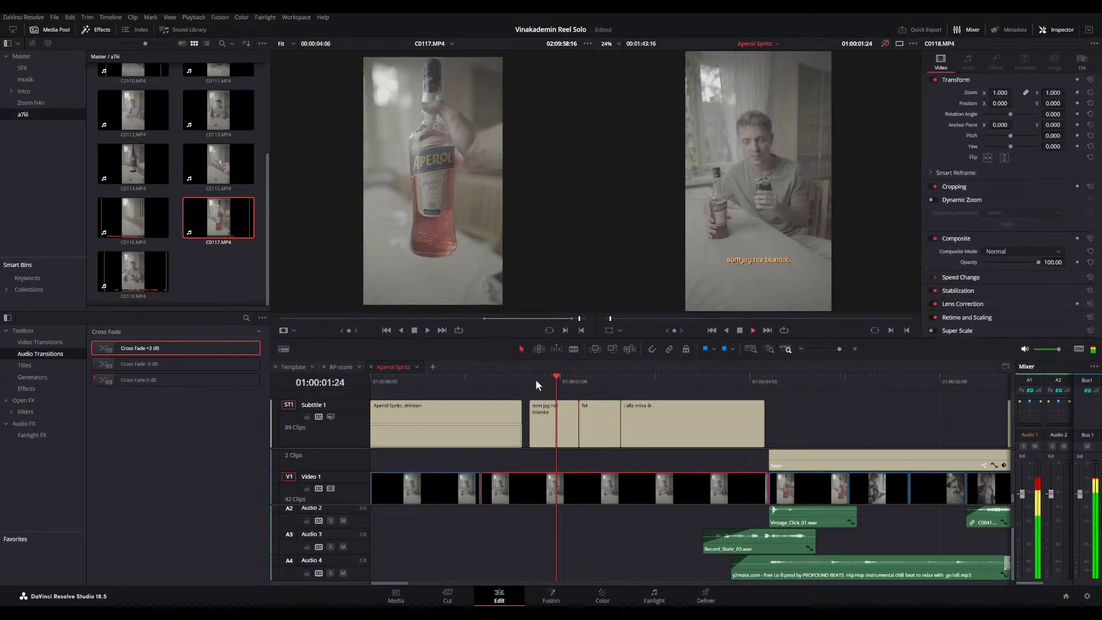
- Try to raise the single caption "i alla mina år." to a Y position of 1214, and set it back to 768
{"action": "left_click", "coordinate": [680, 419]}
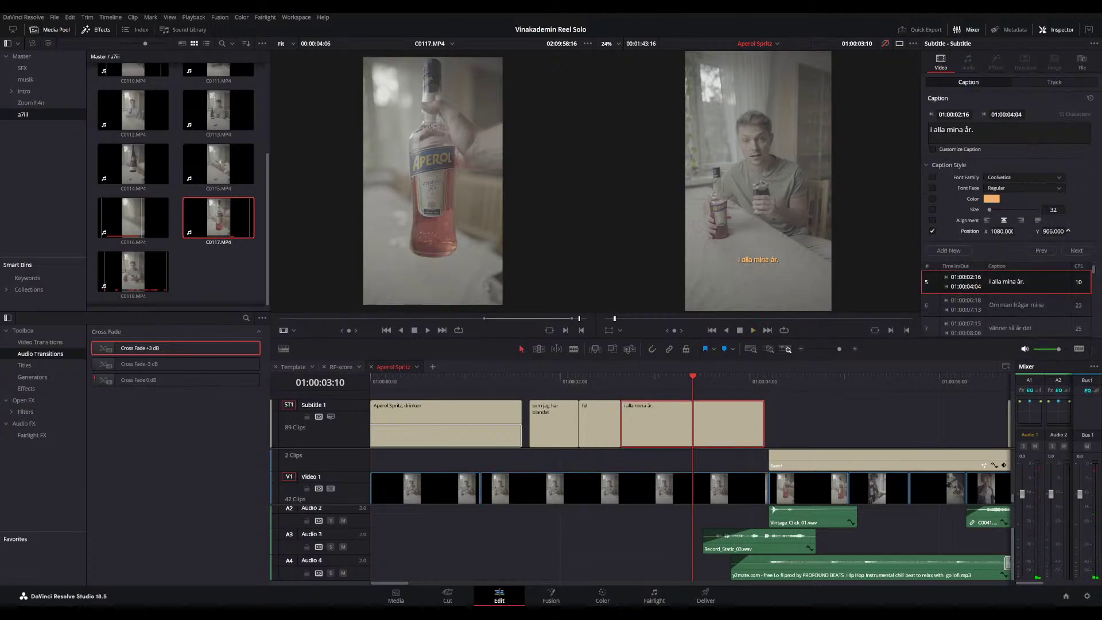
{"action": "left_click_drag", "start_coordinate": [1053, 231], "coordinate": [1081, 232]}
{"action": "left_click_drag", "start_coordinate": [1066, 234], "coordinate": [1068, 231]}
{"action": "left_click", "coordinate": [678, 379]}
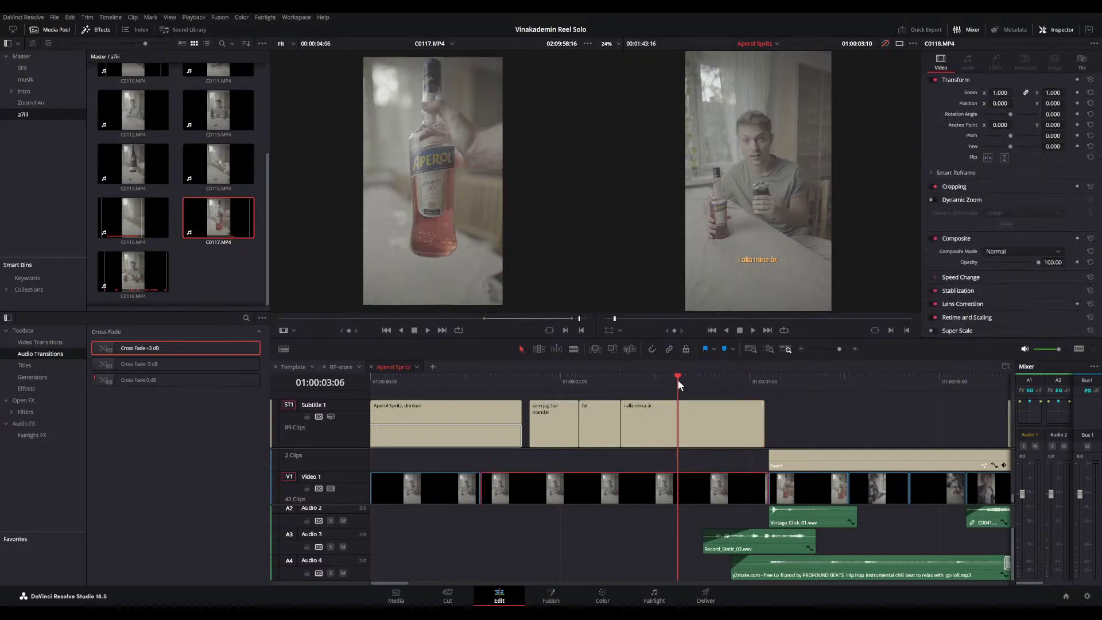
{"action": "left_click", "coordinate": [663, 379]}
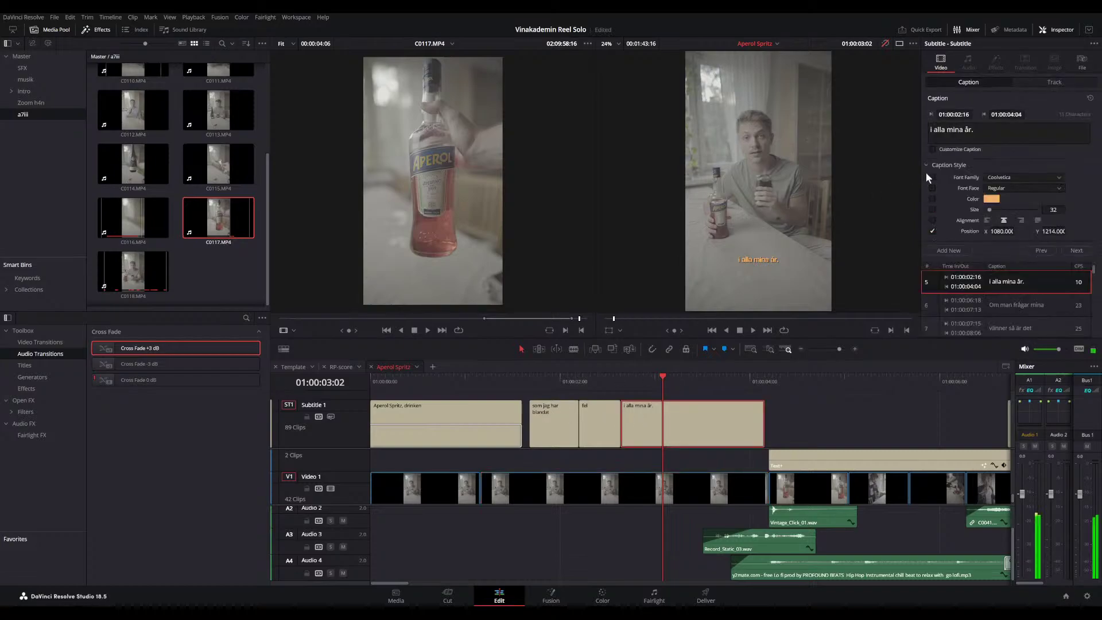
{"action": "left_click_drag", "start_coordinate": [1053, 231], "coordinate": [1033, 231]}
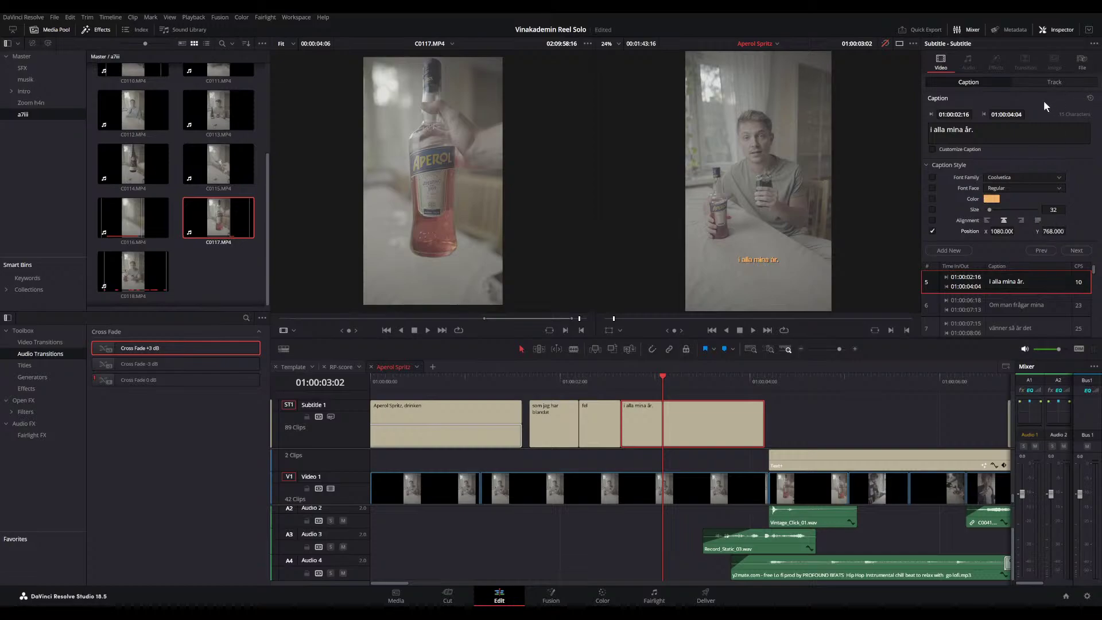
- Raise all captions on the subtitle track to a Y position of 1320 and check the caption "fel"
{"action": "left_click", "coordinate": [1040, 84]}
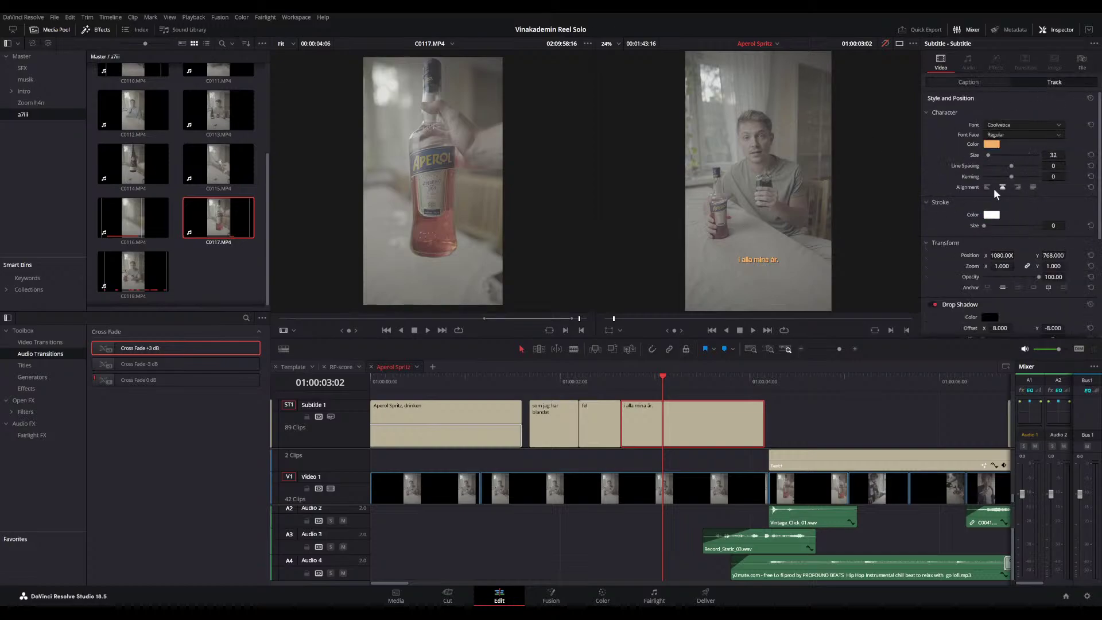
{"action": "left_click_drag", "start_coordinate": [1057, 256], "coordinate": [1063, 255]}
{"action": "left_click_drag", "start_coordinate": [573, 377], "coordinate": [589, 398]}
- Adjust the vertical position of the customized caption "fel" to suit the raised track captions
{"action": "left_click", "coordinate": [608, 433]}
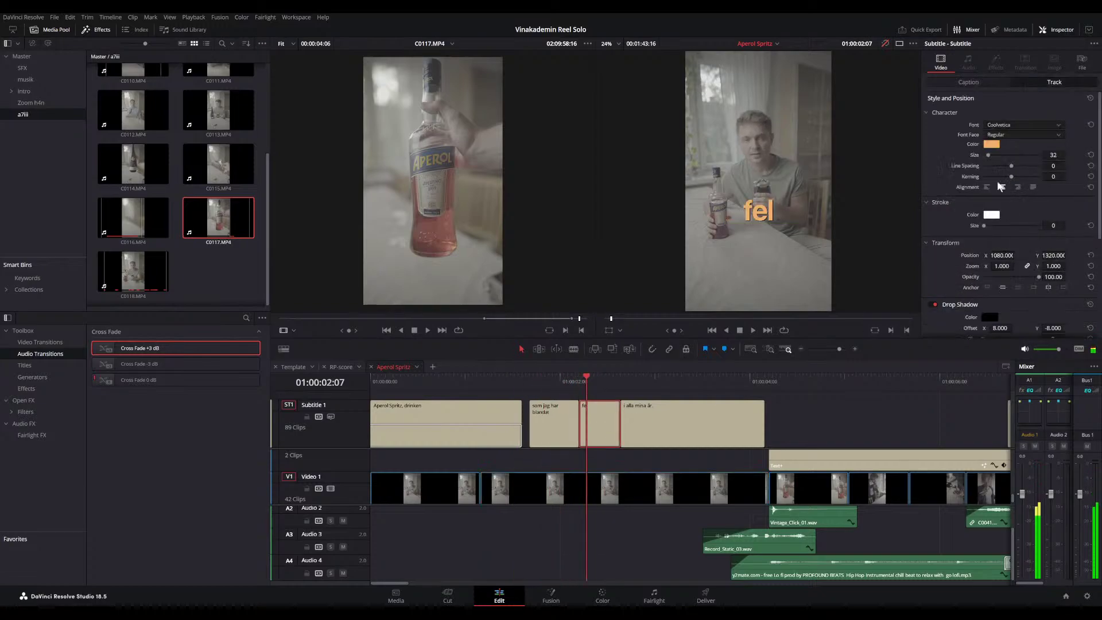
{"action": "left_click", "coordinate": [969, 84]}
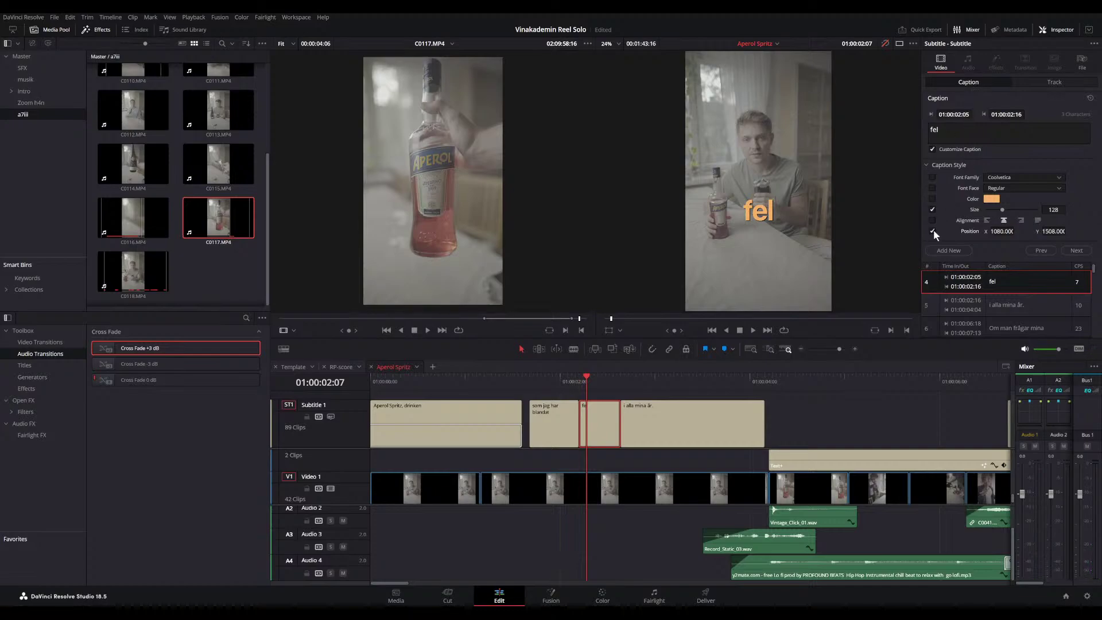
{"action": "left_click", "coordinate": [1051, 231]}
{"action": "left_click", "coordinate": [932, 232]}
{"action": "left_click_drag", "start_coordinate": [1054, 231], "coordinate": [894, 231]}
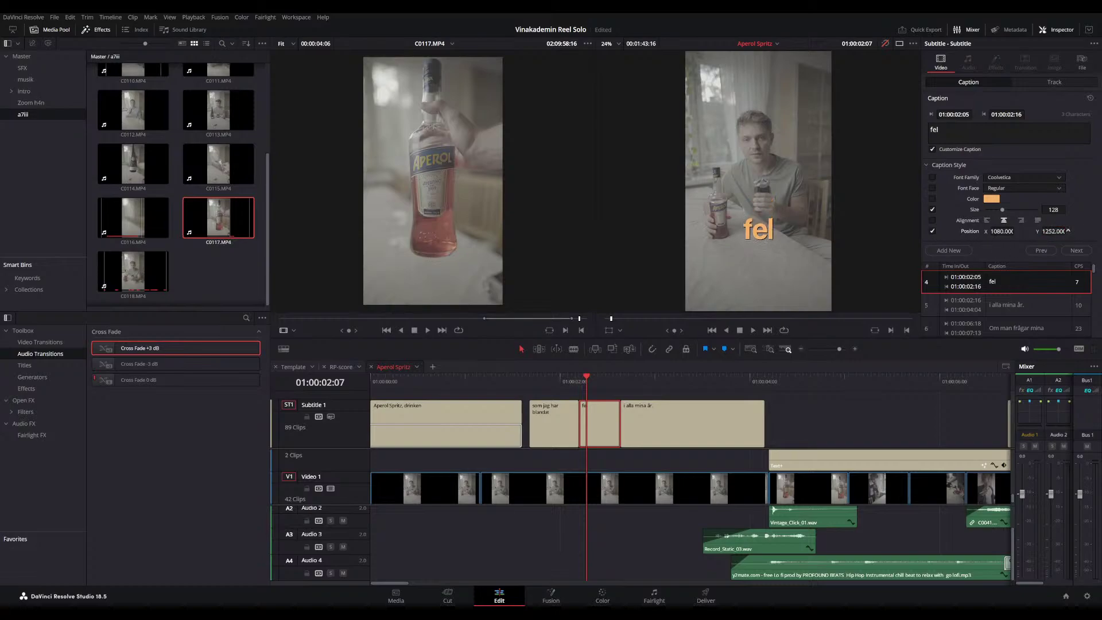
{"action": "left_click_drag", "start_coordinate": [1054, 231], "coordinate": [1071, 231]}
- Replay from just before the caption "fel" and check the captions through to about 01:00:32:00
{"action": "left_click", "coordinate": [545, 383]}
{"action": "key", "text": "space"}
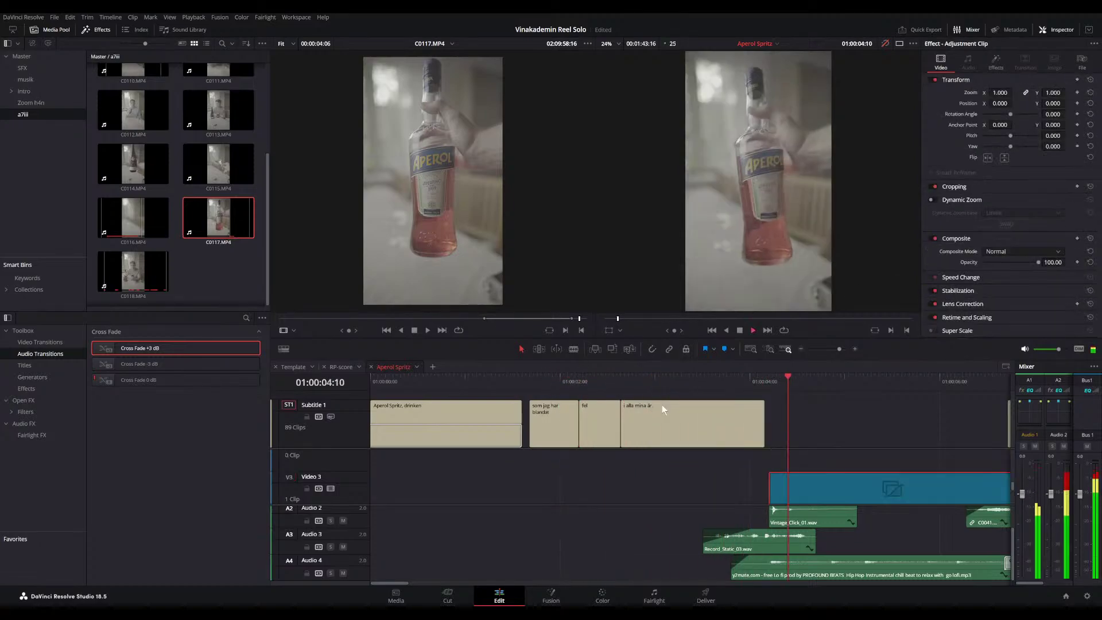
{"action": "scroll", "coordinate": [663, 406], "scroll_direction": "right", "scroll_amount": 8}
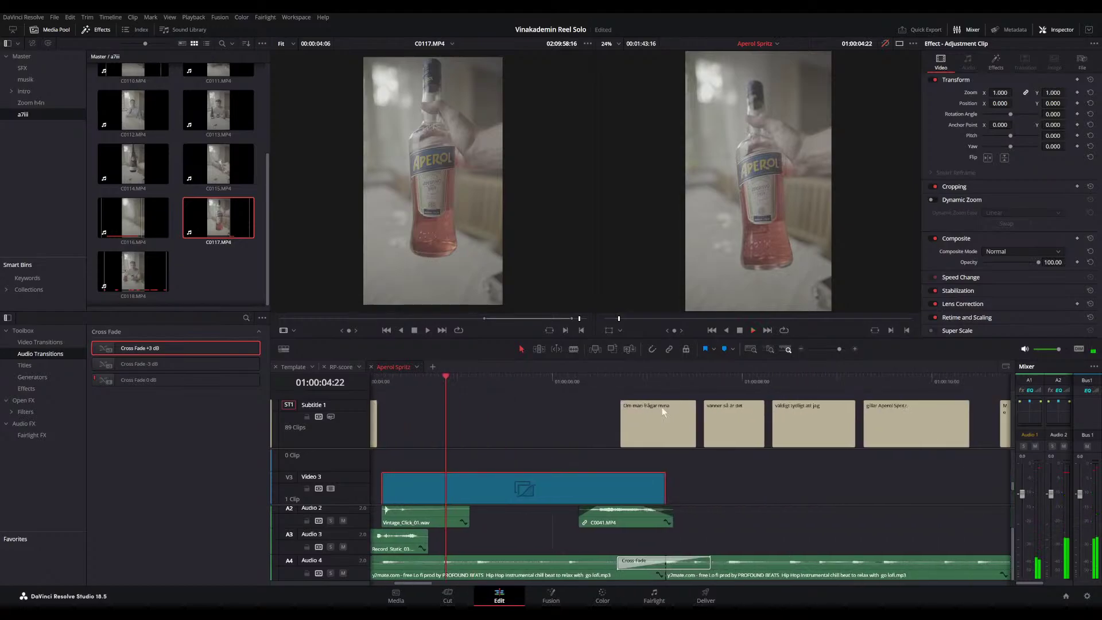
{"action": "left_click", "coordinate": [676, 380]}
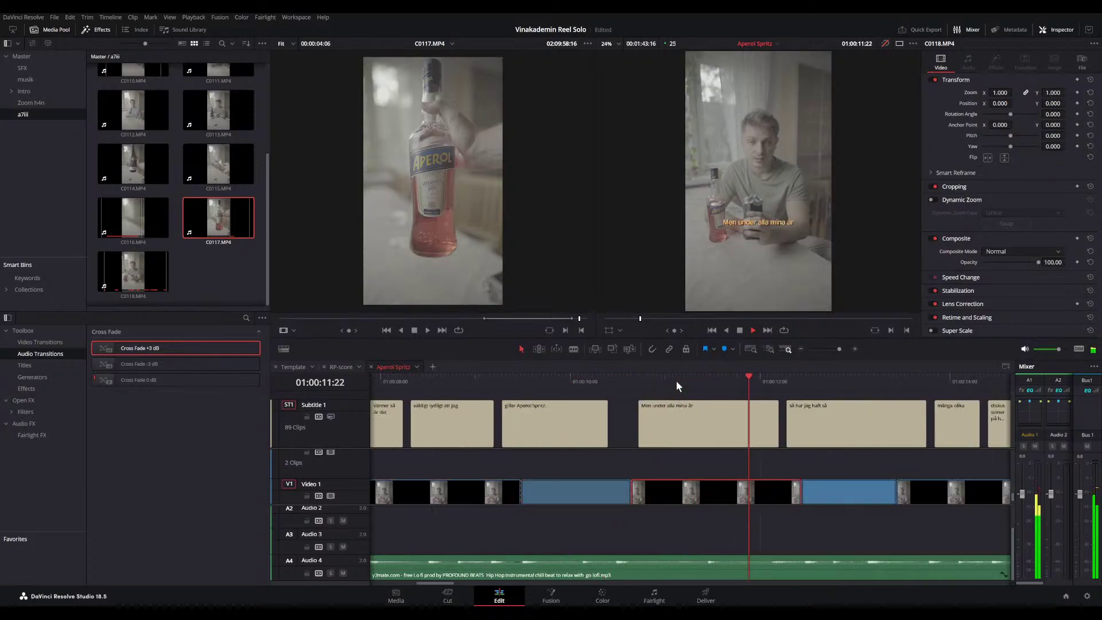
{"action": "key", "text": "ctrl+minus"}
{"action": "key", "text": "ctrl+minus"}
{"action": "key", "text": "ctrl+minus"}
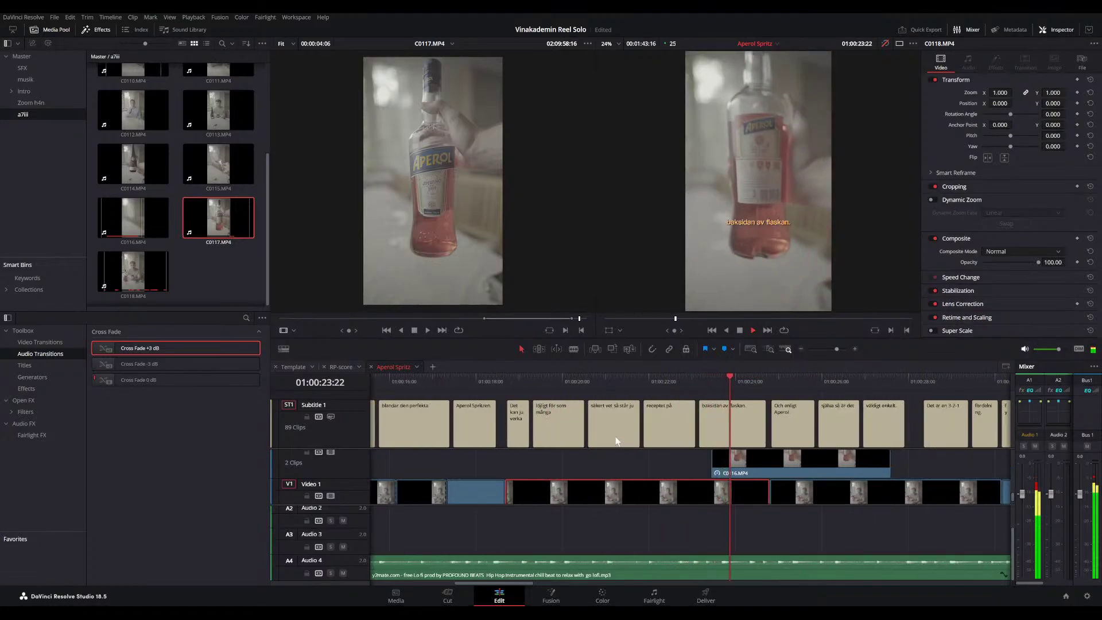
{"action": "scroll", "coordinate": [627, 409], "scroll_direction": "up", "scroll_amount": 2}
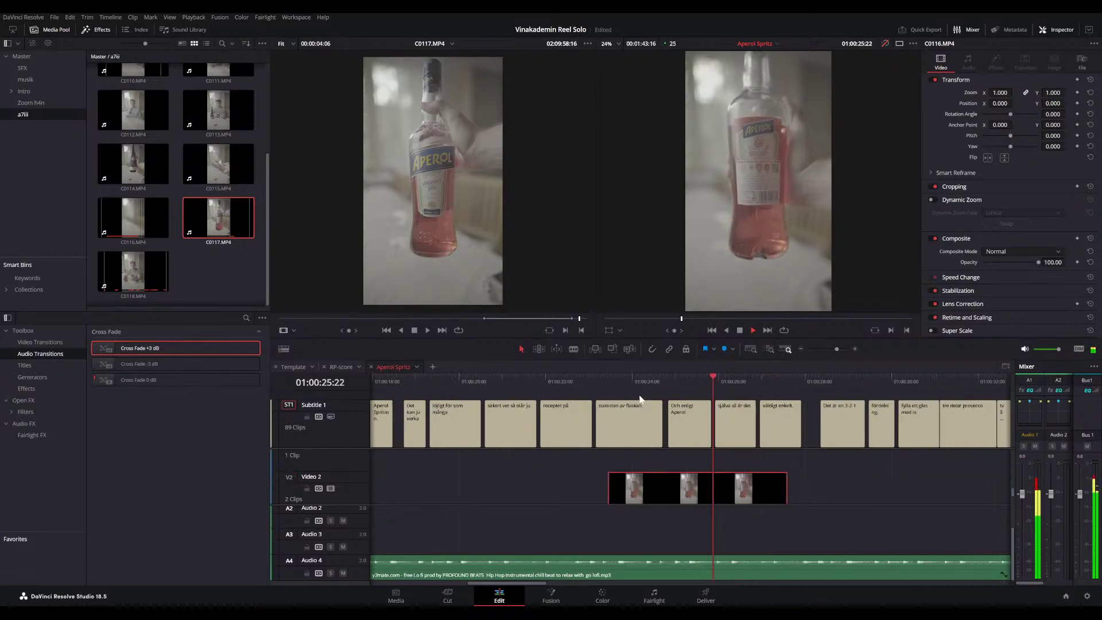
{"action": "scroll", "coordinate": [640, 398], "scroll_direction": "down", "scroll_amount": 2}
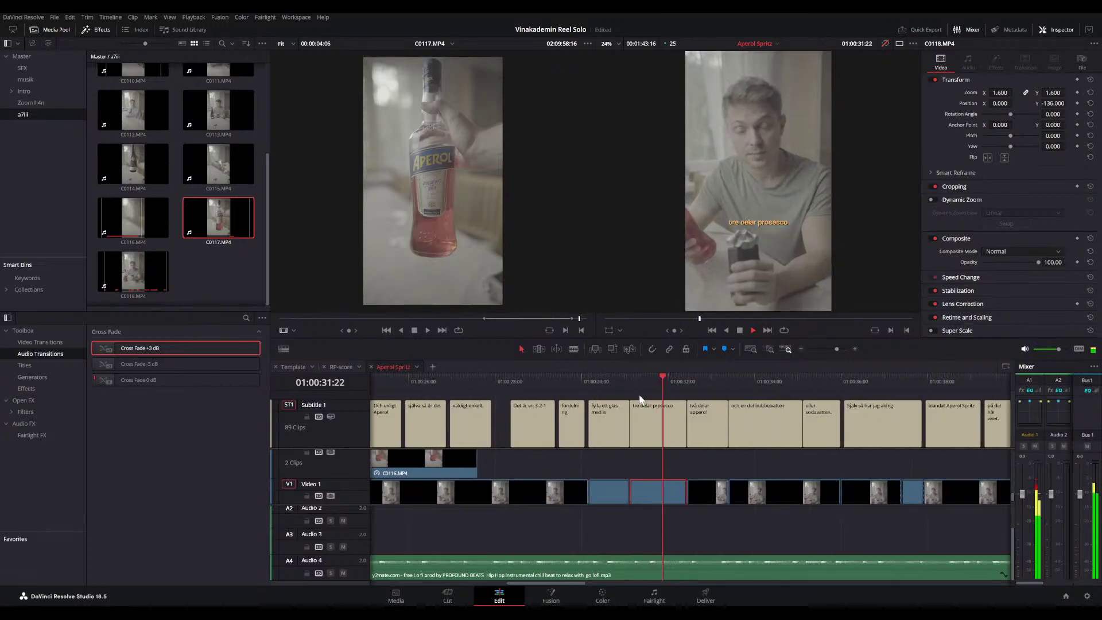
- Correct the caption at 01:00:32:11 to "två delar aperol" and continue playback from 01:00:33:10
{"action": "key", "text": "space"}
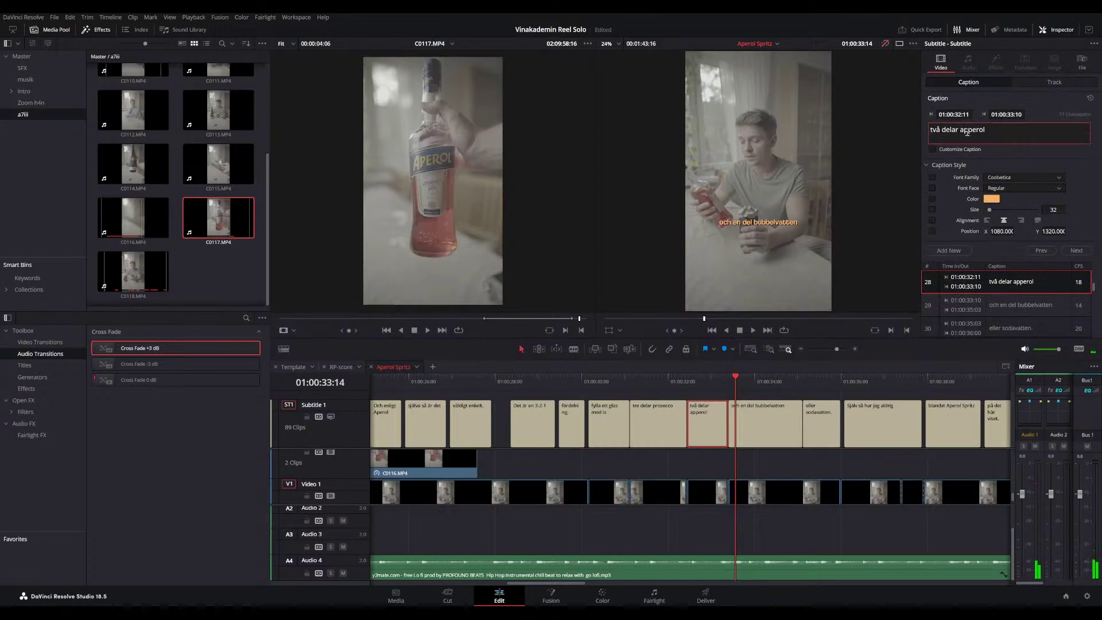
{"action": "left_click", "coordinate": [737, 373]}
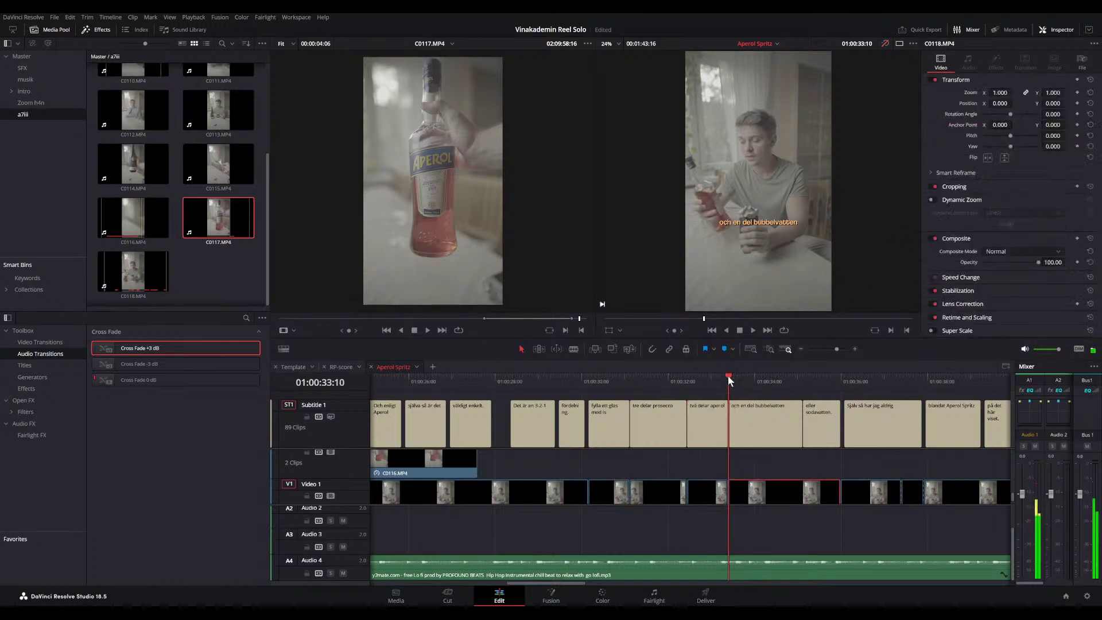
{"action": "key", "text": "space"}
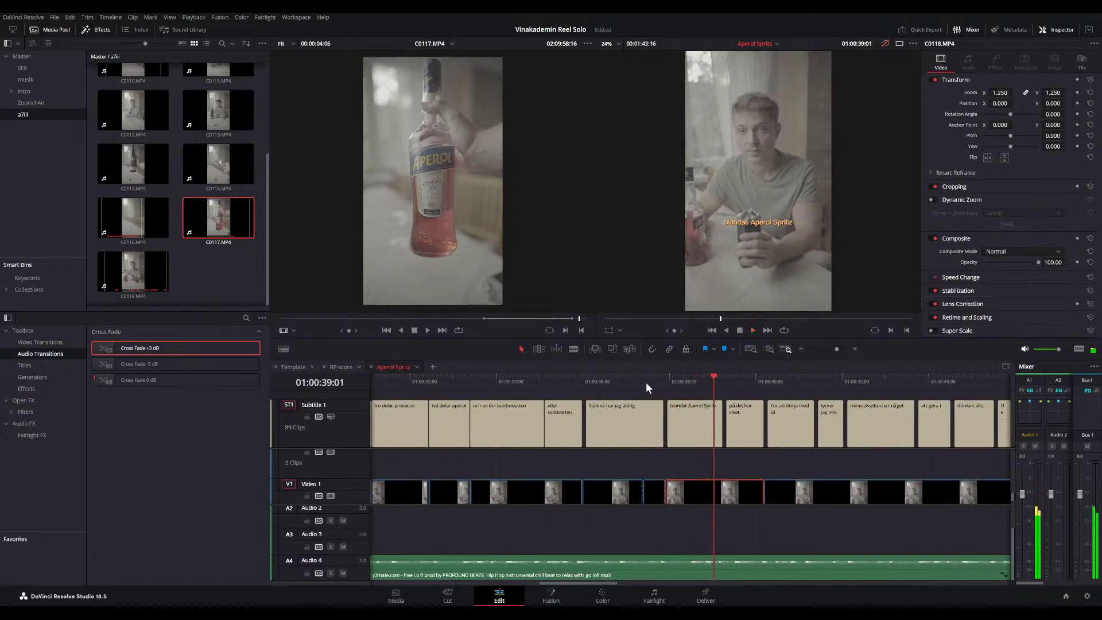
- Replay the zoom under the caption "Själv så har jag aldrig" and move the short dynamic-zoom clip's end cut to about 01:00:37:14
{"action": "left_click_drag", "start_coordinate": [646, 381], "coordinate": [607, 371]}
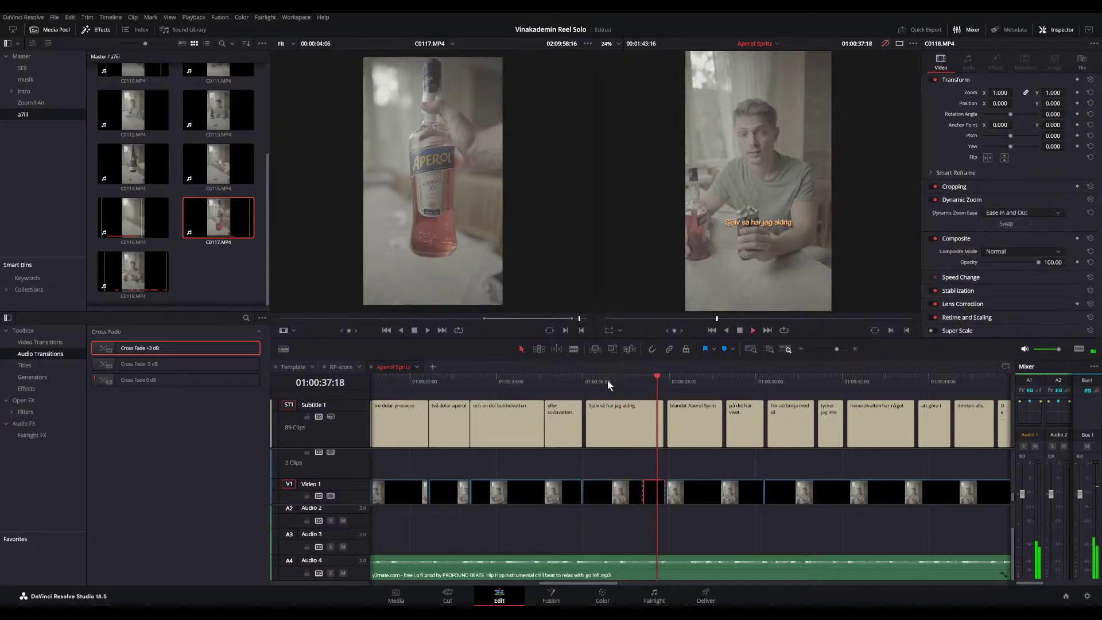
{"action": "left_click", "coordinate": [620, 381]}
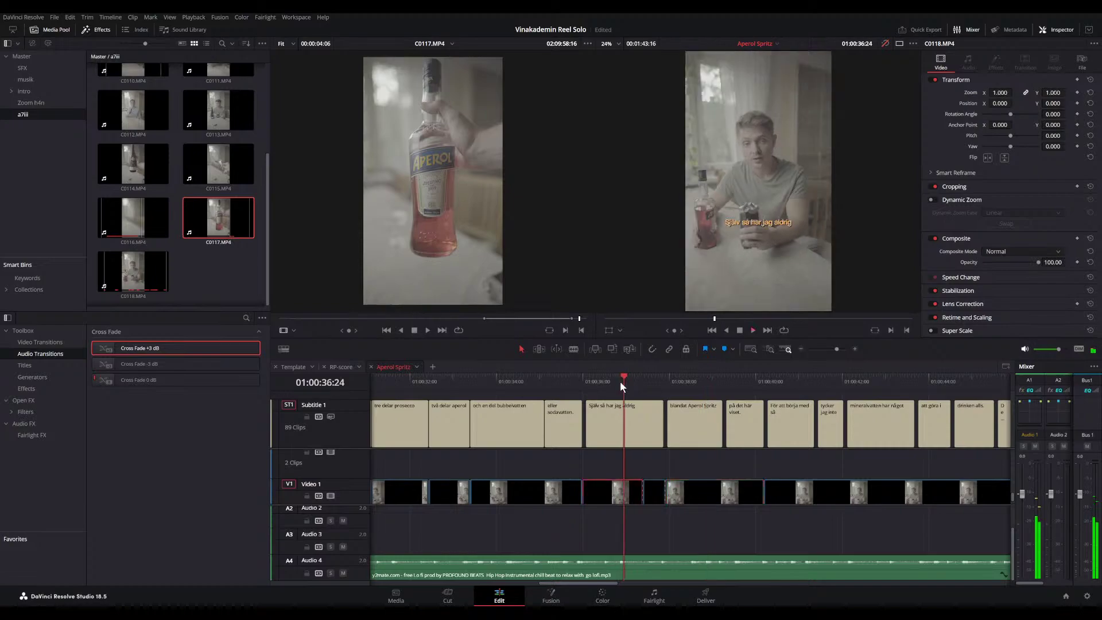
{"action": "left_click", "coordinate": [620, 381]}
{"action": "left_click_drag", "start_coordinate": [619, 380], "coordinate": [658, 381]}
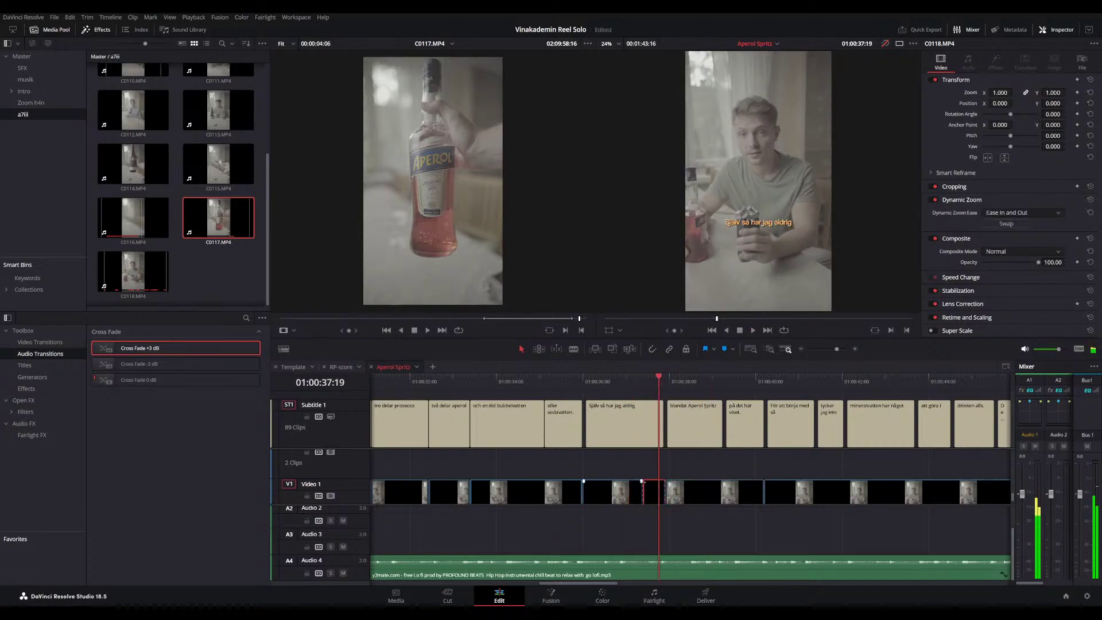
{"action": "mouse_move", "coordinate": [641, 491]}
{"action": "left_mouse_down"}
{"action": "mouse_move", "coordinate": [631, 491]}
{"action": "mouse_move", "coordinate": [650, 491]}
{"action": "left_mouse_up"}
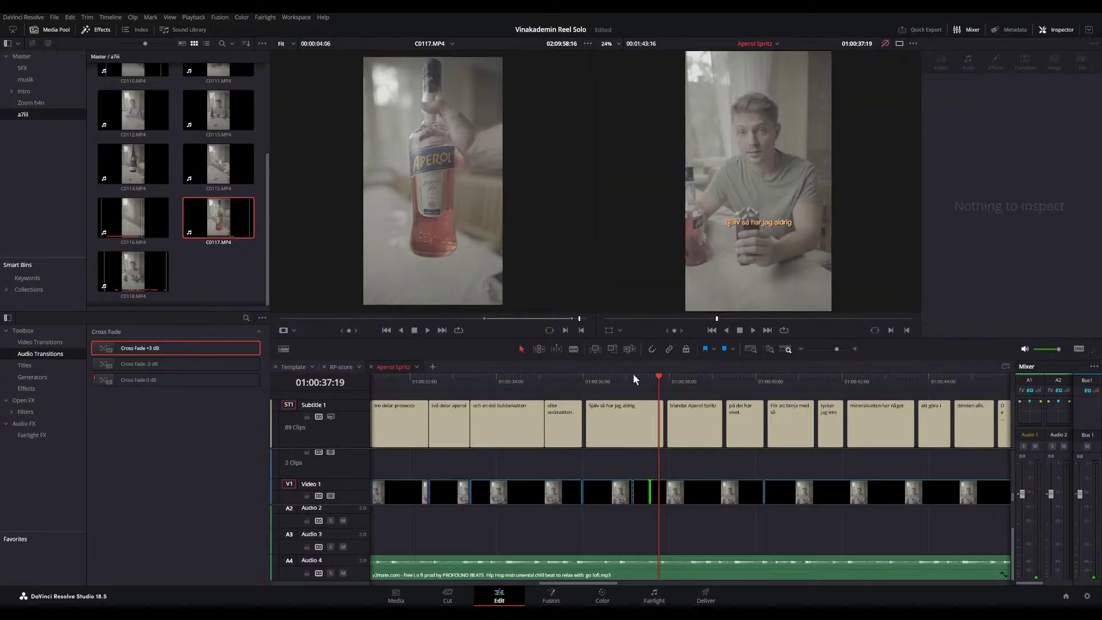
- Replay the passage from before 01:00:37 and move the short zoom clip's cuts earlier, with its end at about 01:00:37:07
{"action": "left_click_drag", "start_coordinate": [633, 374], "coordinate": [615, 376]}
{"action": "key", "text": "space"}
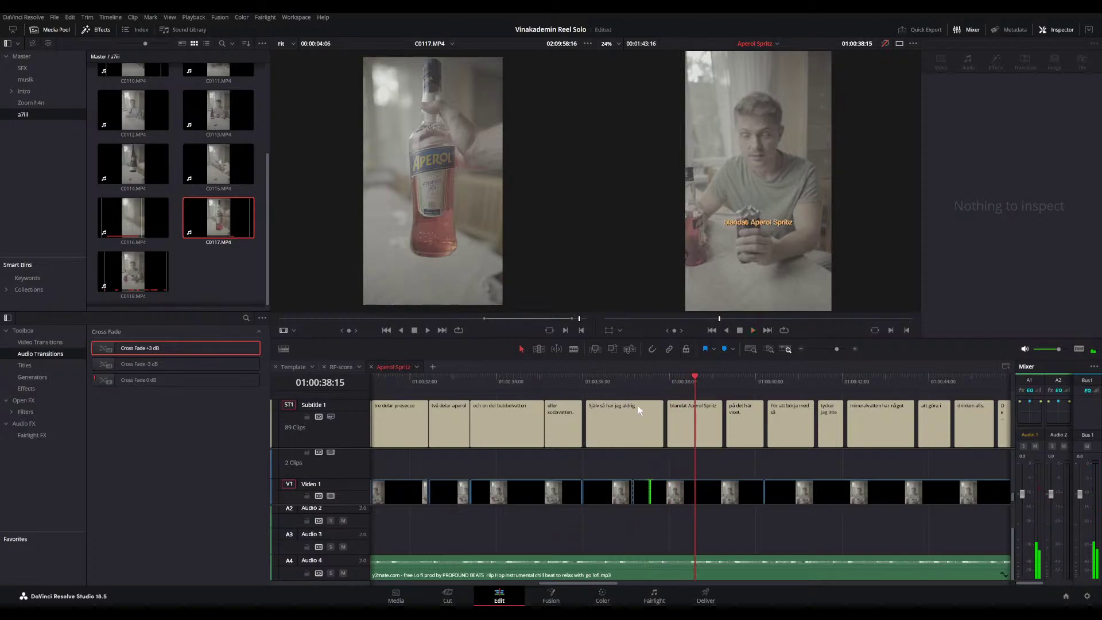
{"action": "left_click", "coordinate": [637, 381]}
{"action": "left_click", "coordinate": [632, 377]}
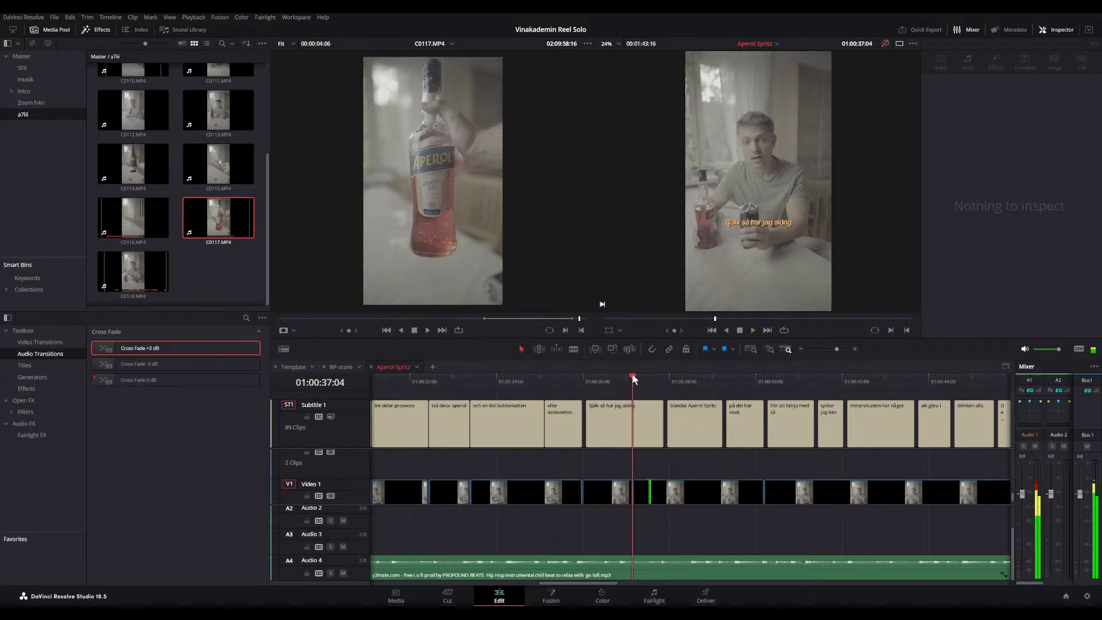
{"action": "key", "text": "space"}
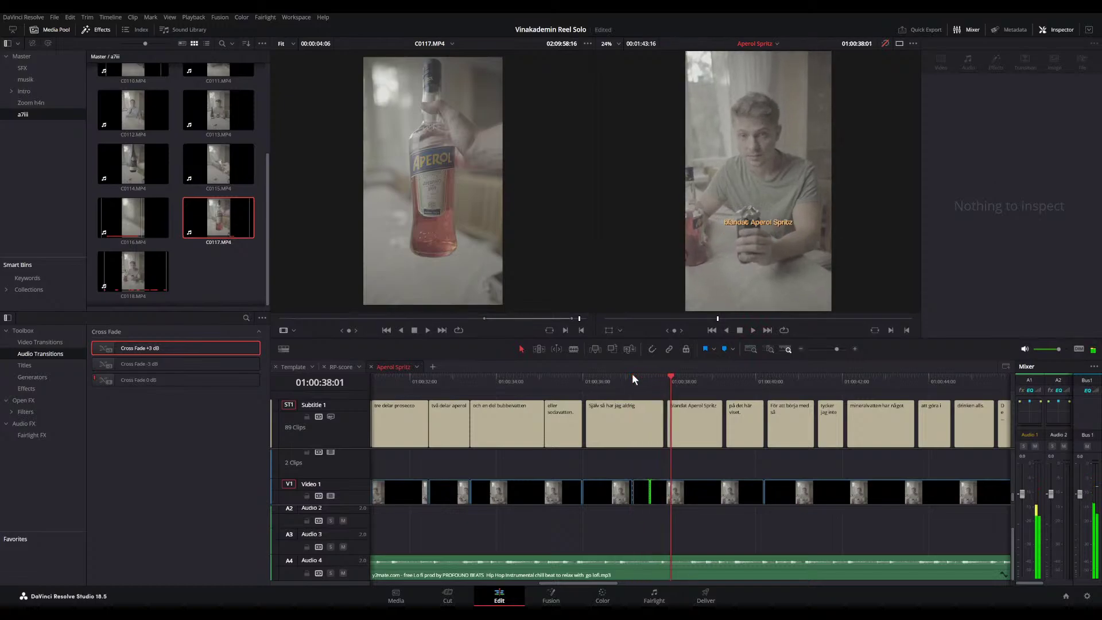
{"action": "left_click_drag", "start_coordinate": [632, 374], "coordinate": [620, 373]}
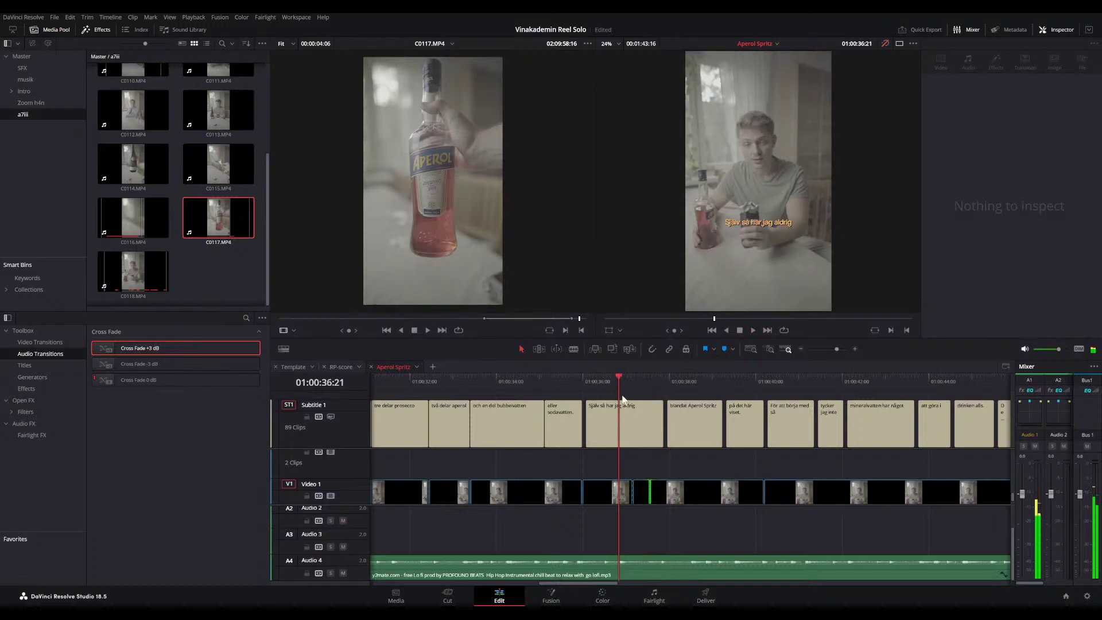
{"action": "left_click", "coordinate": [625, 380]}
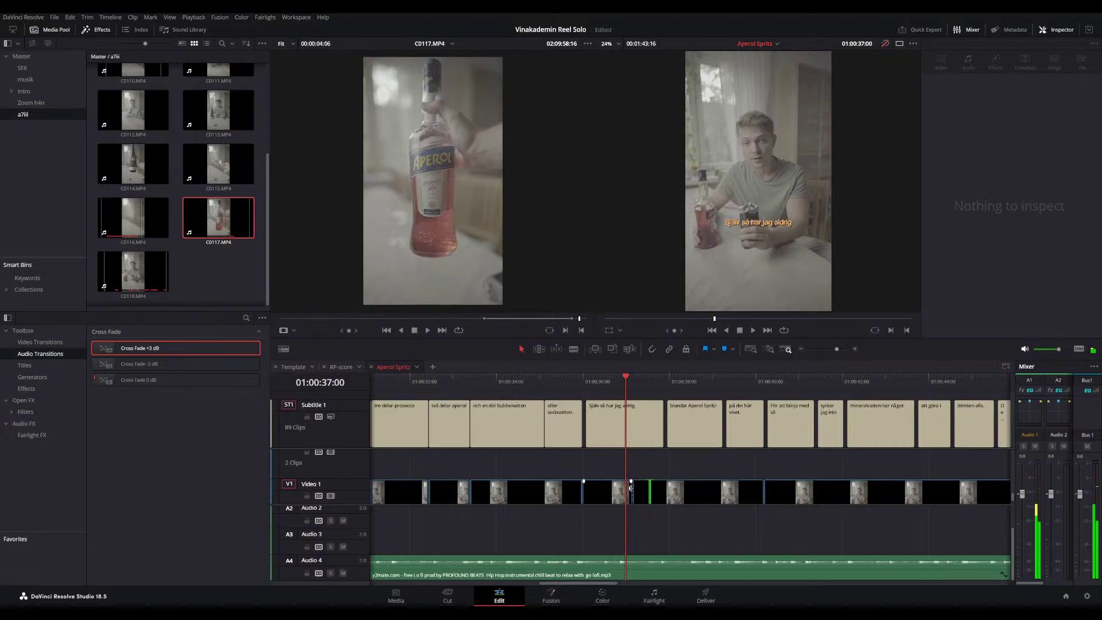
{"action": "left_click_drag", "start_coordinate": [632, 490], "coordinate": [638, 489]}
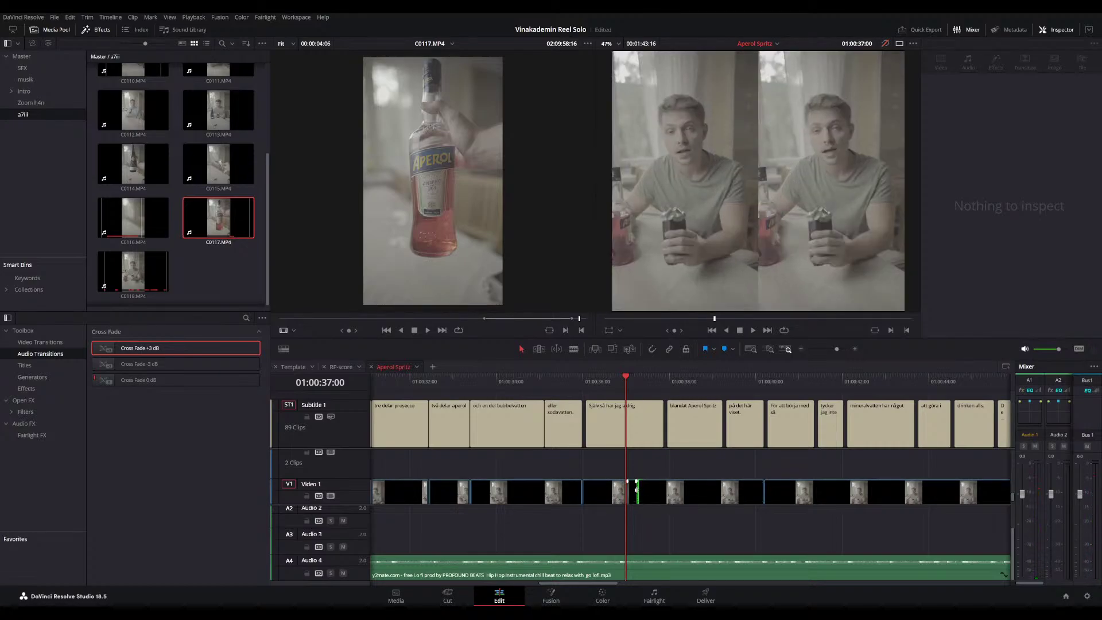
- Recheck the zoom in playback and move its end cut to about 01:00:37:12 on the main video track
{"action": "left_click_drag", "start_coordinate": [619, 379], "coordinate": [602, 380]}
{"action": "key", "text": "space"}
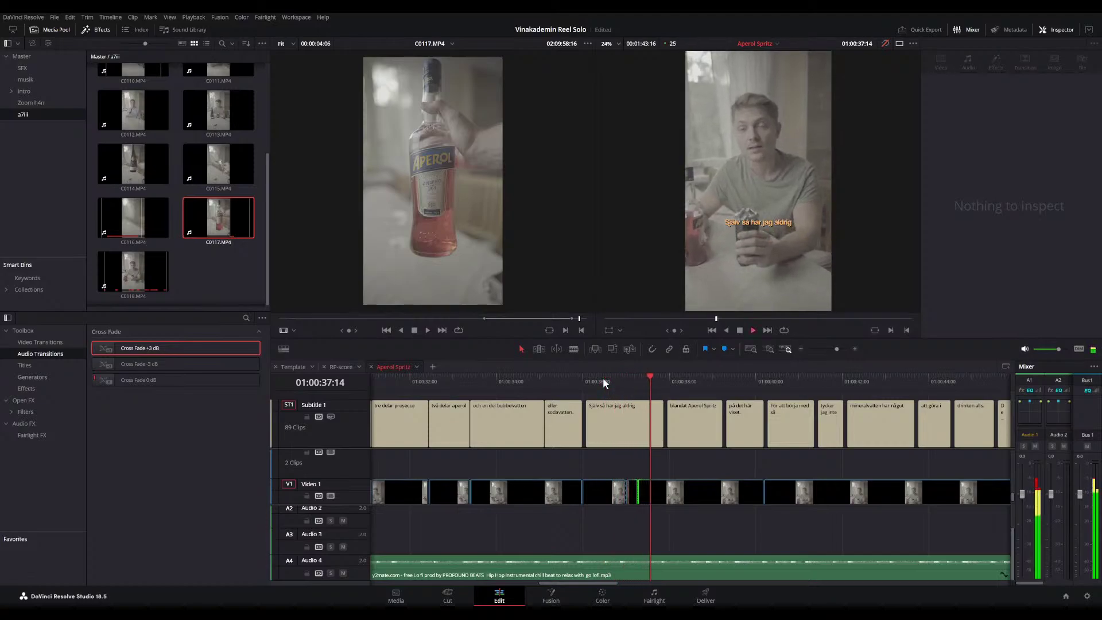
{"action": "left_click_drag", "start_coordinate": [638, 494], "coordinate": [646, 491]}
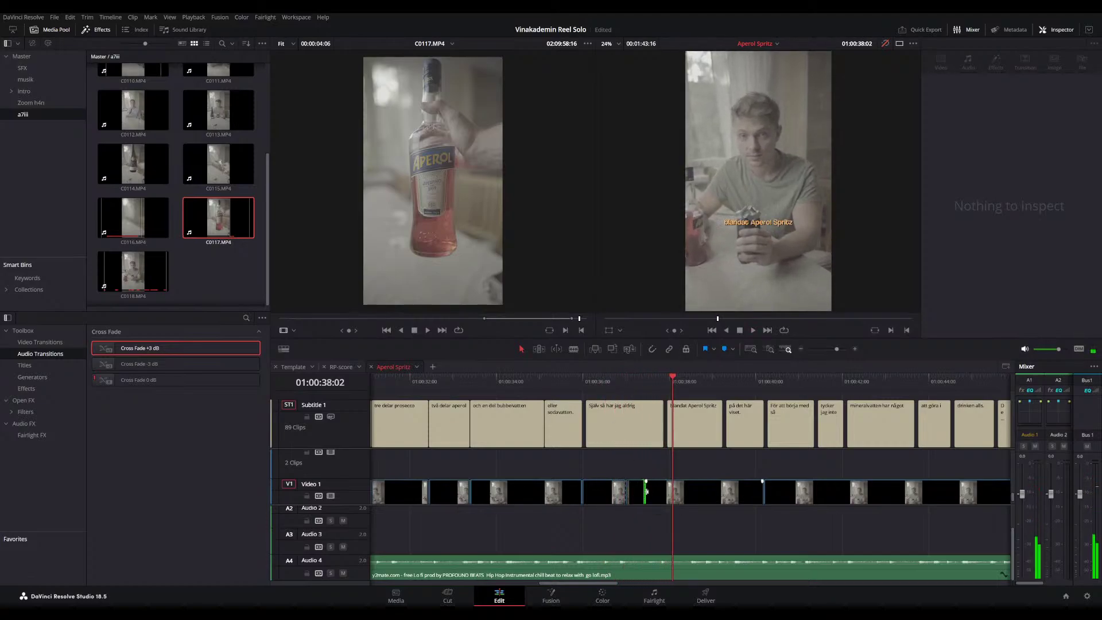
- Continue playback and check the captions through to about 01:00:52:14, replaying from 01:00:42:20 where needed
{"action": "key", "text": "space"}
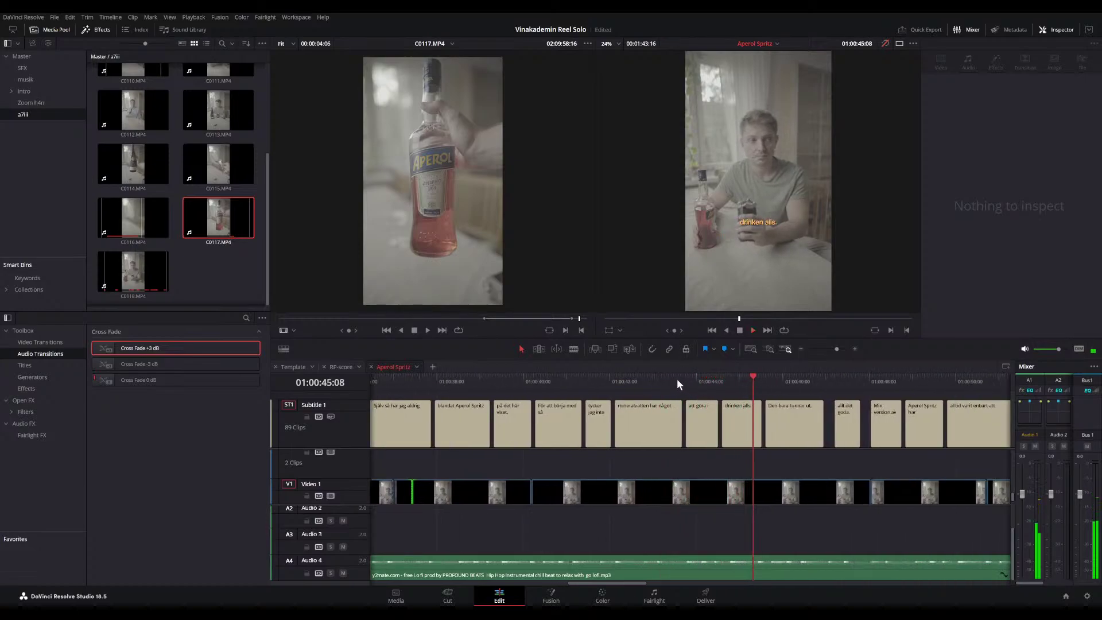
{"action": "left_click_drag", "start_coordinate": [675, 380], "coordinate": [643, 381]}
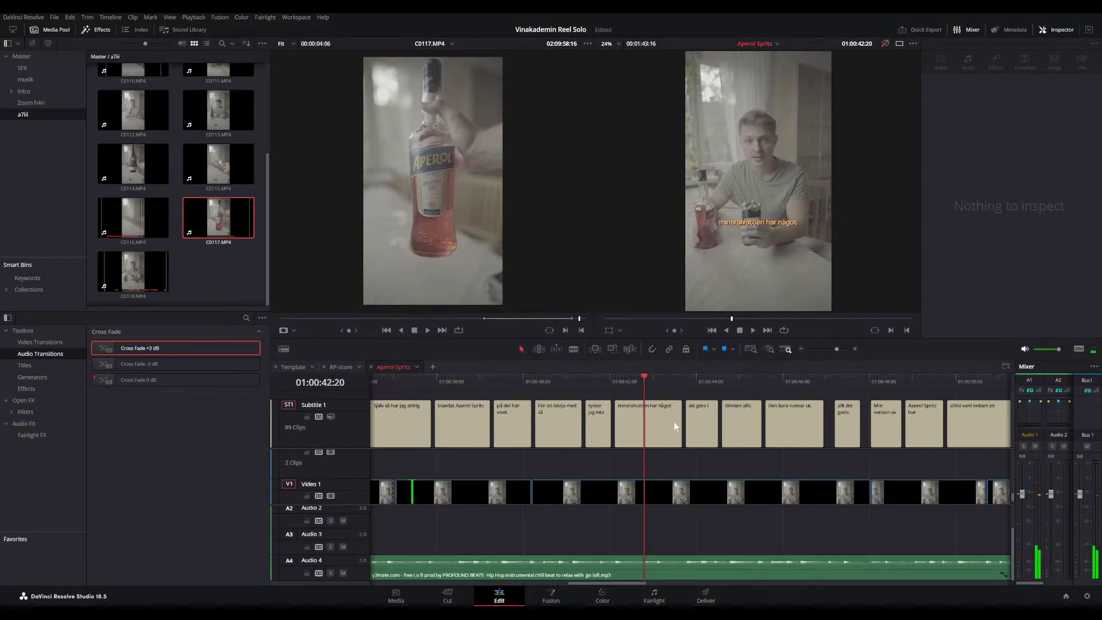
{"action": "key", "text": "space"}
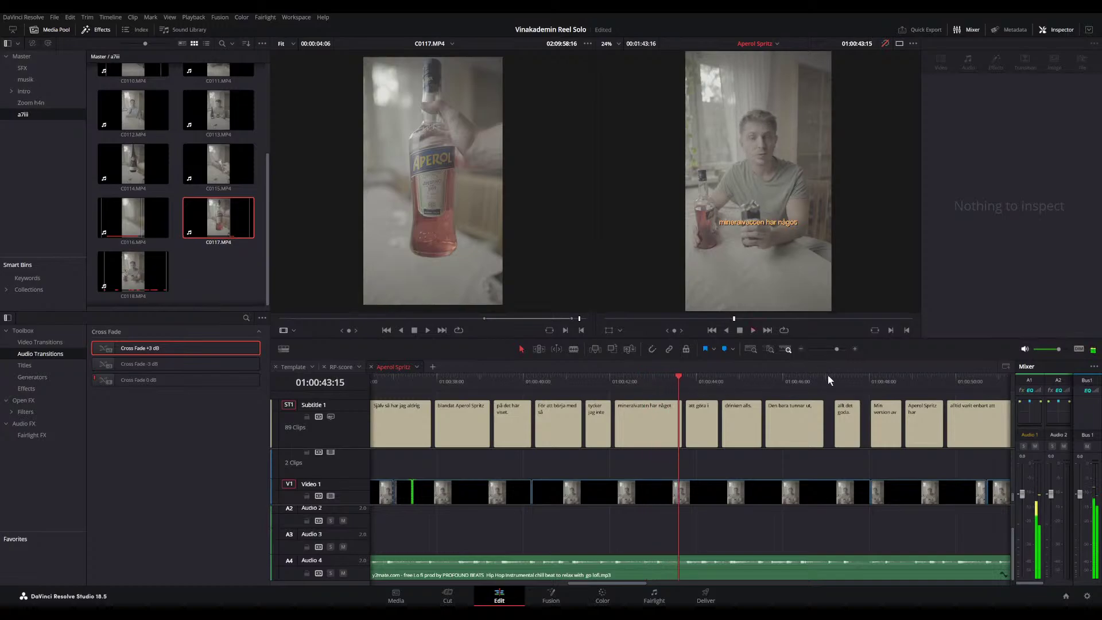
{"action": "left_click", "coordinate": [846, 376]}
{"action": "scroll", "coordinate": [844, 378], "scroll_direction": "right", "scroll_amount": 11}
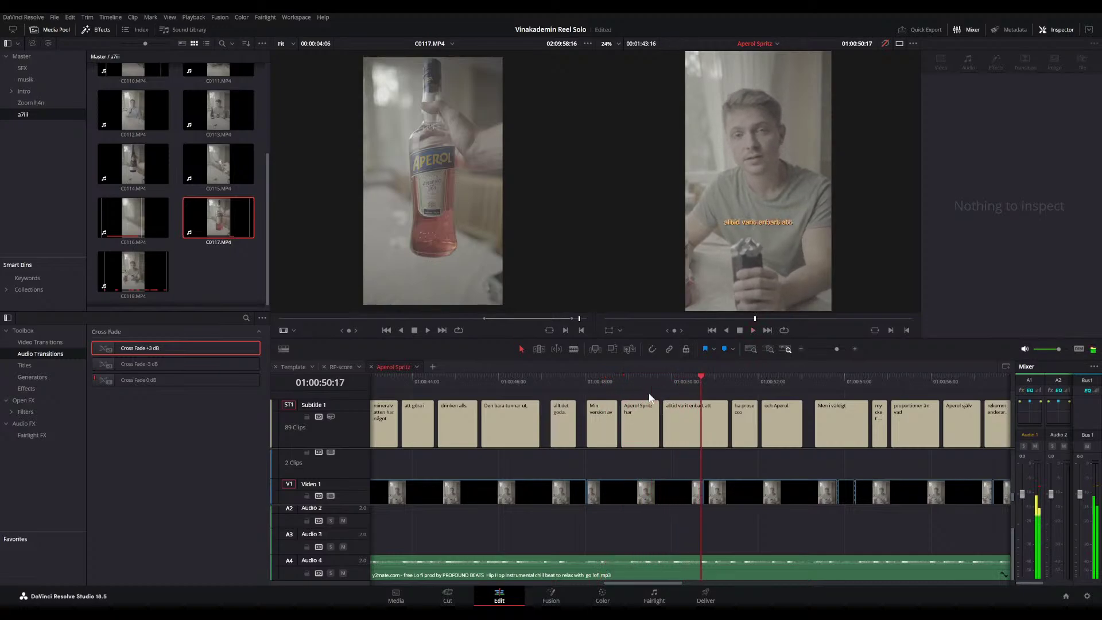
{"action": "scroll", "coordinate": [648, 395], "scroll_direction": "right", "scroll_amount": 6}
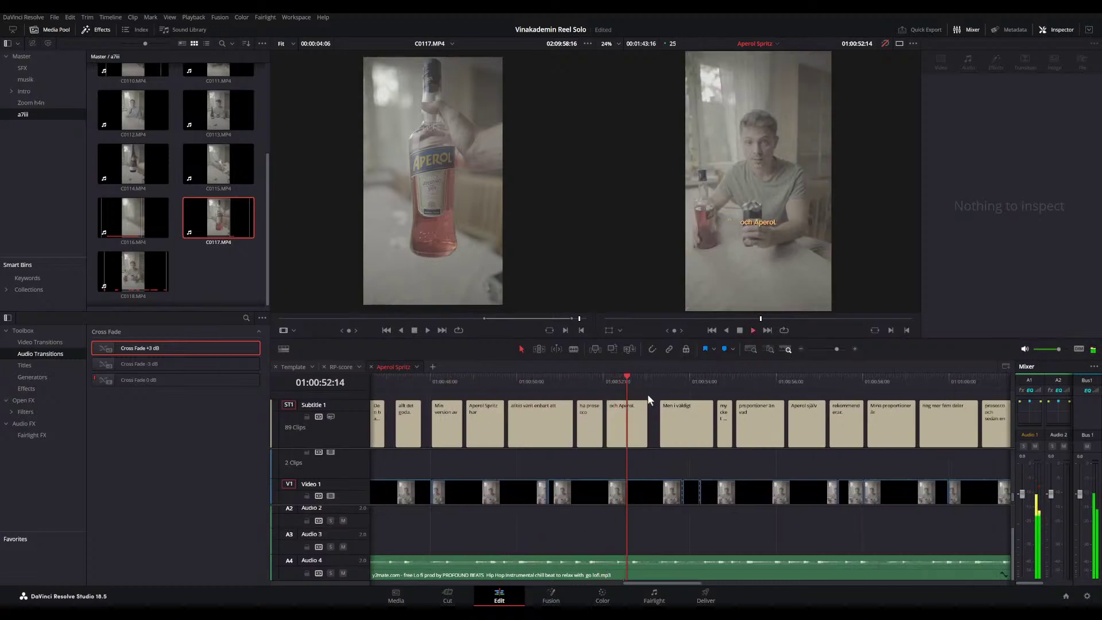
- Change the caption at 01:00:49:20 to "alltid varit enbart att ha" and start the following prosecco caption at 01:00:51:08
{"action": "left_click_drag", "start_coordinate": [591, 378], "coordinate": [565, 379]}
{"action": "left_click", "coordinate": [552, 421]}
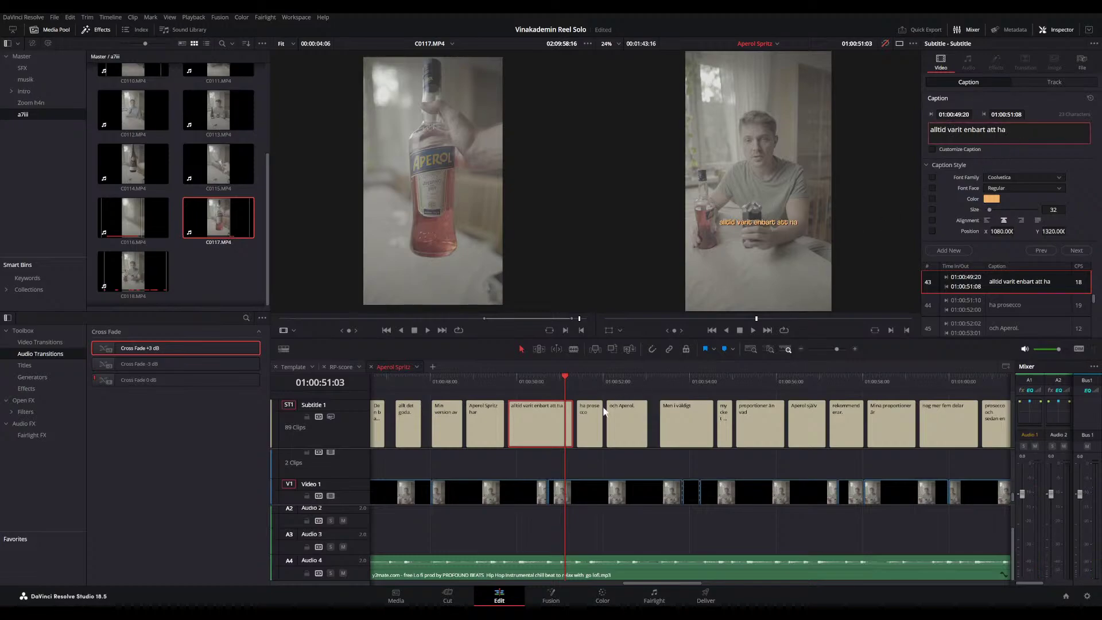
{"action": "left_click_drag", "start_coordinate": [579, 421], "coordinate": [584, 423]}
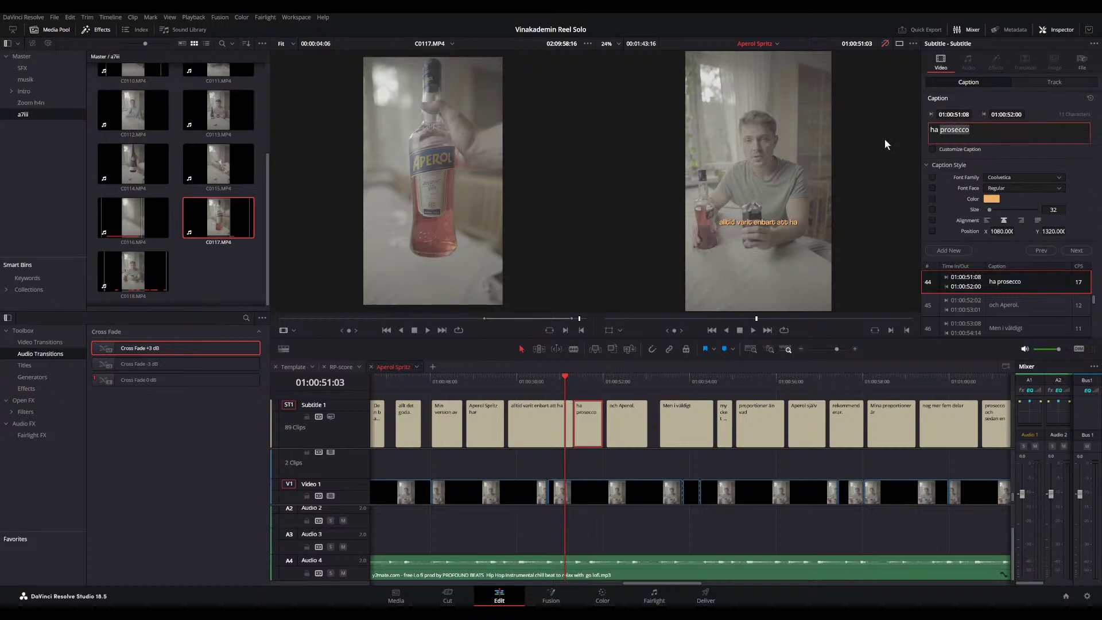
- Shorten the caption at 01:00:51:08 to "prosecco" and customize its text size to 64
{"action": "key", "text": "Left"}
{"action": "key", "text": "BackSpace"}
{"action": "key", "text": "BackSpace"}
{"action": "key", "text": "BackSpace"}
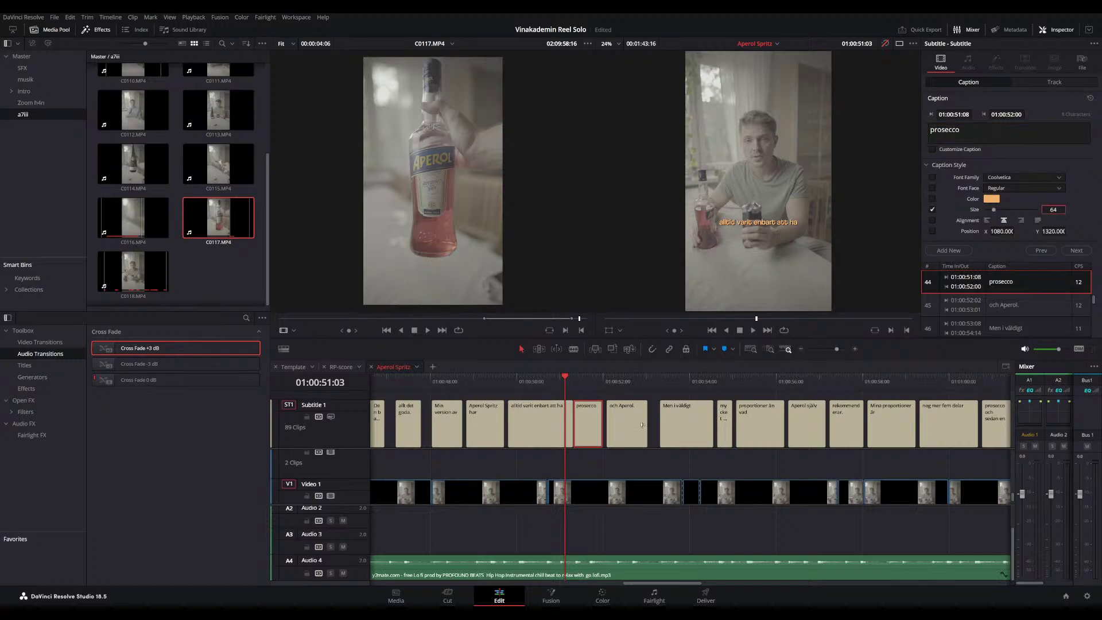
{"action": "mouse_move", "coordinate": [583, 380]}
{"action": "left_mouse_down"}
{"action": "mouse_move", "coordinate": [573, 380]}
{"action": "mouse_move", "coordinate": [582, 379]}
{"action": "left_mouse_up"}
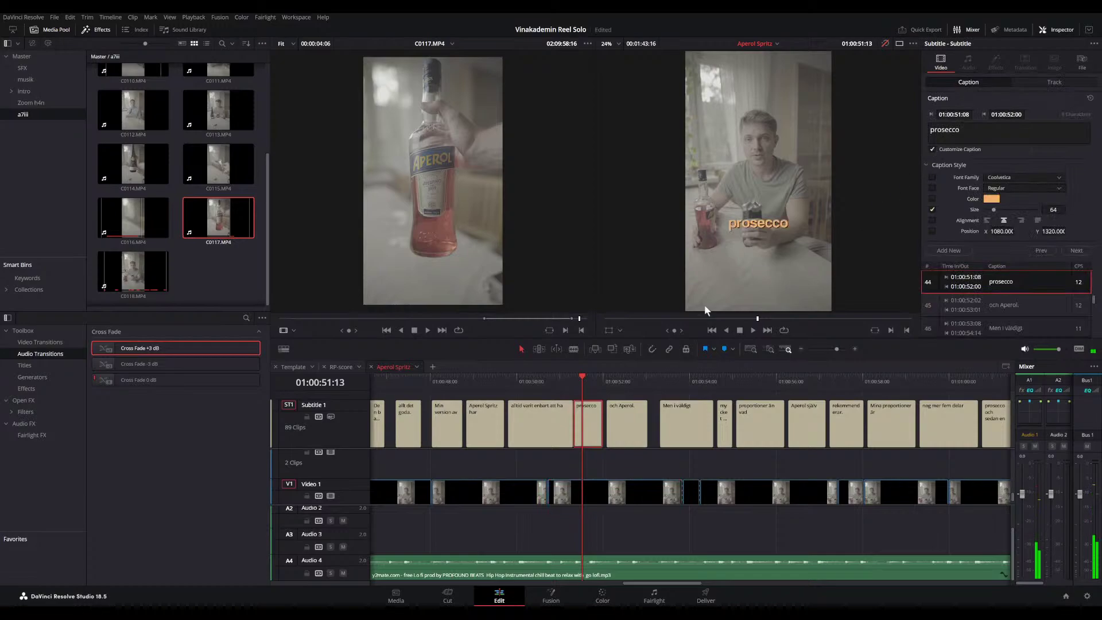
- Replay the enlarged prosecco caption and capitalize its text as "Prosecco", checking it in playback
{"action": "left_click", "coordinate": [549, 376]}
{"action": "key", "text": "space"}
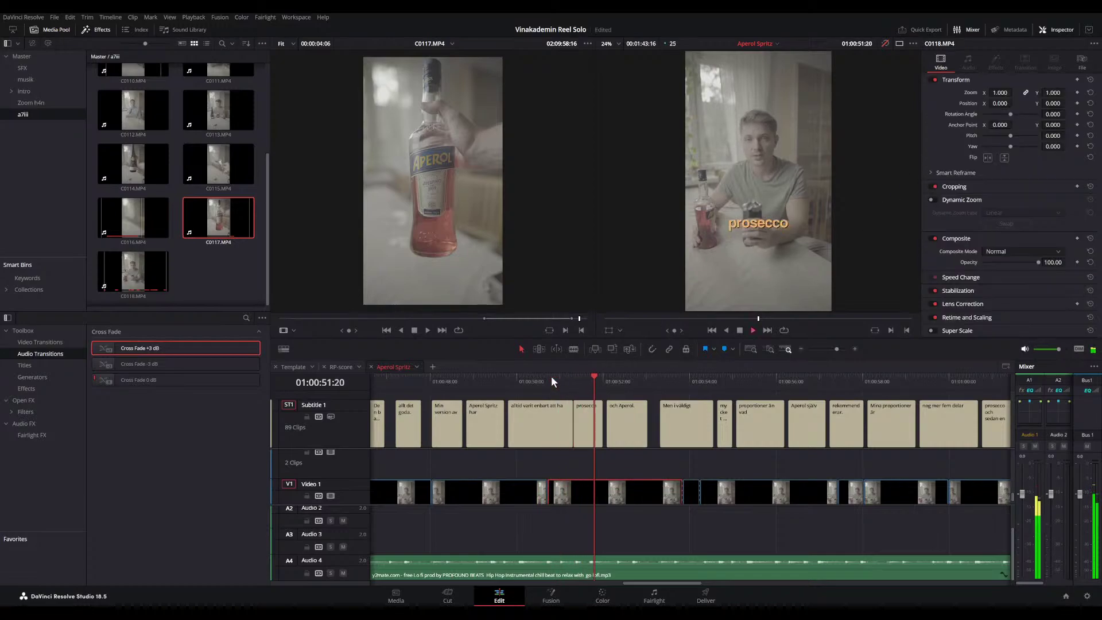
{"action": "left_click", "coordinate": [595, 424]}
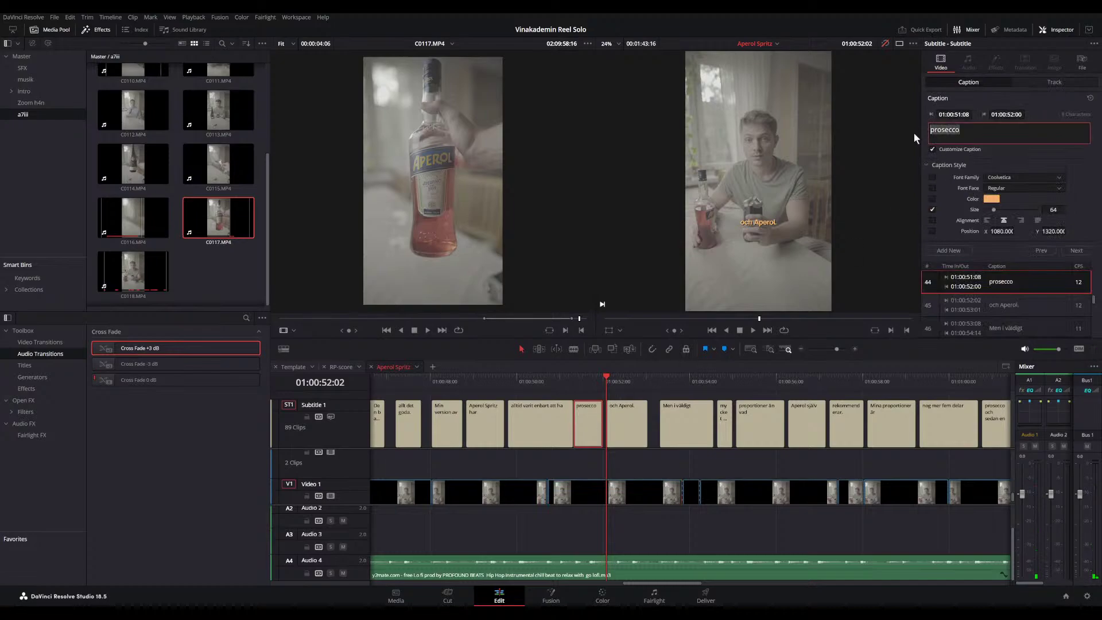
{"action": "type", "text": "Prosecco"}
{"action": "left_click", "coordinate": [576, 379]}
{"action": "key", "text": "space"}
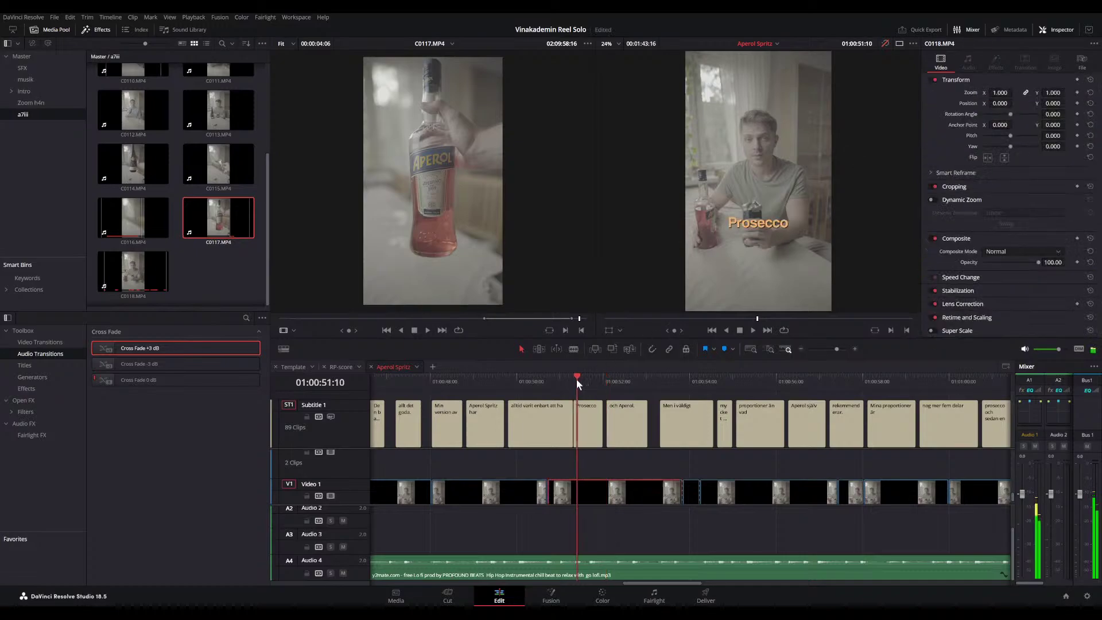
{"action": "key", "text": "space"}
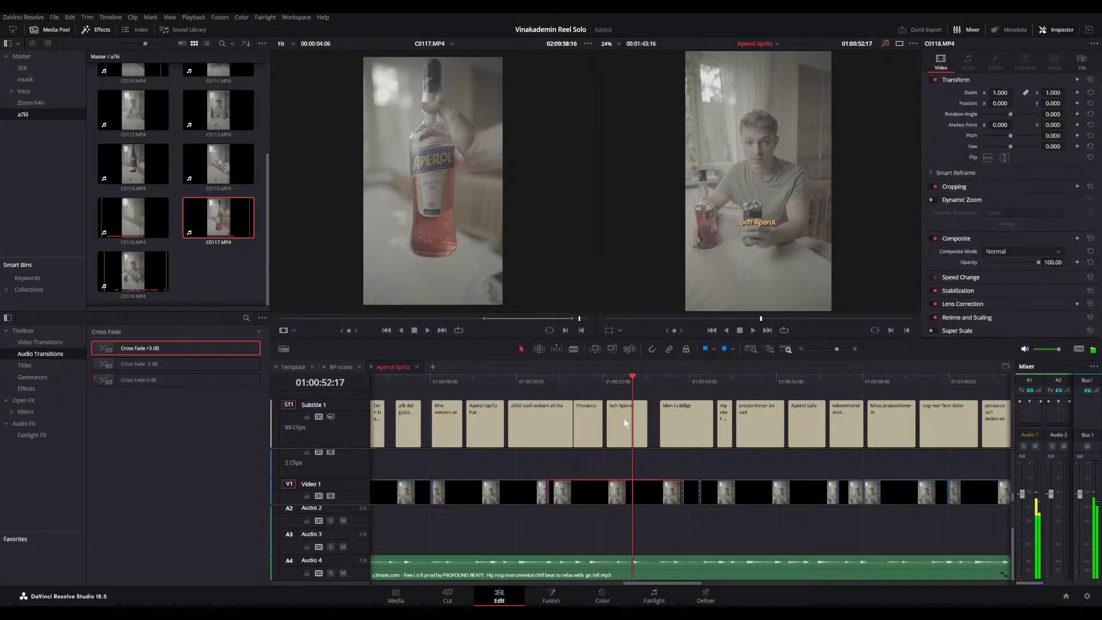
- Split the caption "och Aperol." at 01:00:52:09 and reduce its first part to "och"
{"action": "left_click", "coordinate": [625, 419]}
{"action": "mouse_move", "coordinate": [629, 383]}
{"action": "left_mouse_down"}
{"action": "mouse_move", "coordinate": [608, 380]}
{"action": "mouse_move", "coordinate": [618, 384]}
{"action": "left_mouse_up"}
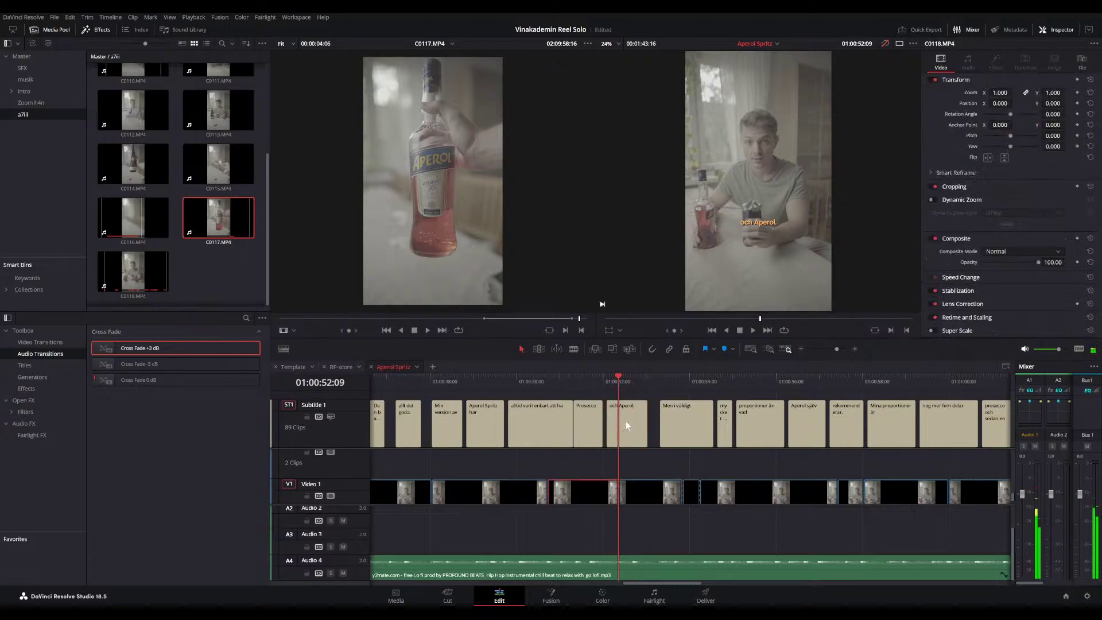
{"action": "key", "text": "ctrl+b"}
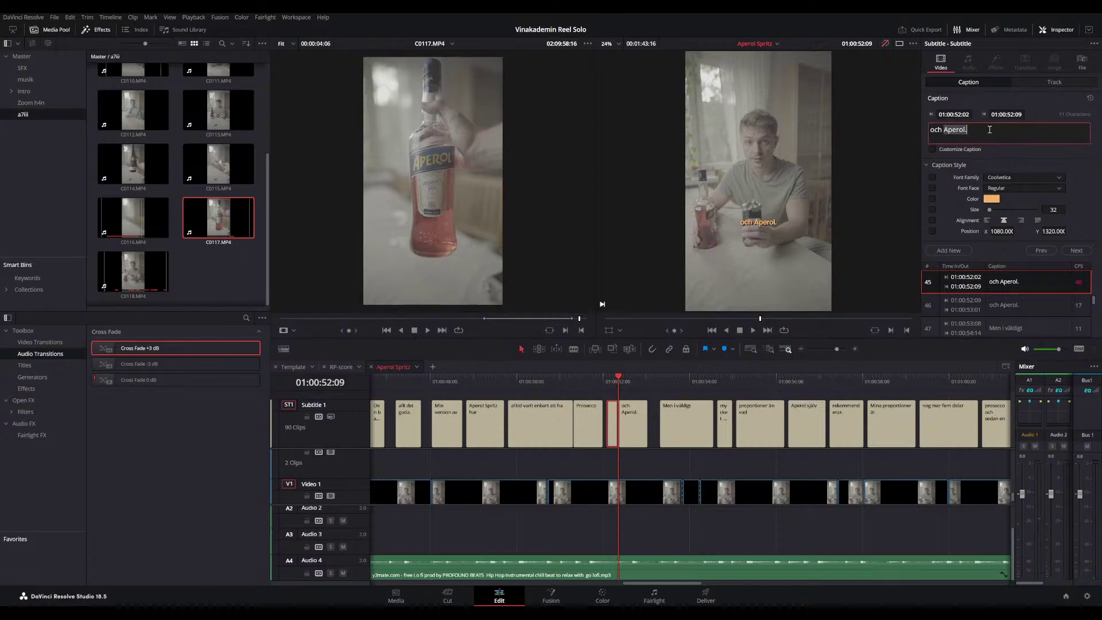
{"action": "scroll", "coordinate": [639, 408], "scroll_direction": "up", "scroll_amount": 3}
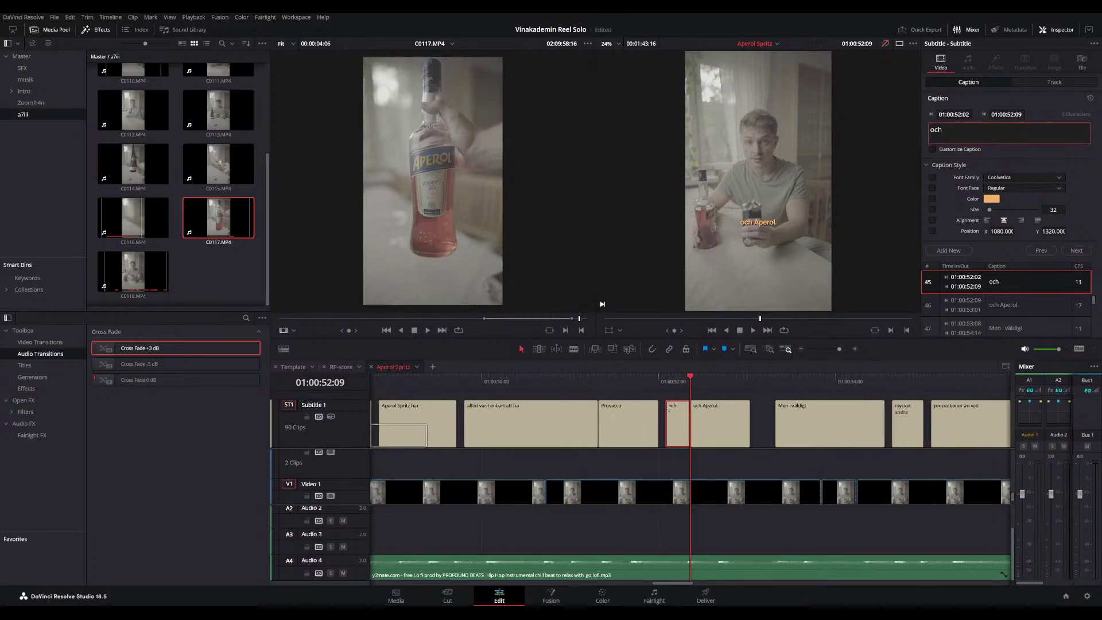
- Move the "och" caption directly after "Prosecco" and start the following "och Aperol." caption at 01:00:52:05
{"action": "key", "text": "n"}
{"action": "mouse_move", "coordinate": [675, 420]}
{"action": "left_mouse_down"}
{"action": "mouse_move", "coordinate": [667, 413]}
{"action": "mouse_move", "coordinate": [677, 414]}
{"action": "left_mouse_up"}
{"action": "key", "text": "Left"}
{"action": "key", "text": "Left"}
{"action": "key", "text": "Left"}
{"action": "key", "text": "Left"}
{"action": "key", "text": "Left"}
{"action": "key", "text": "Left"}
{"action": "left_click", "coordinate": [693, 414]}
{"action": "left_click", "coordinate": [691, 381]}
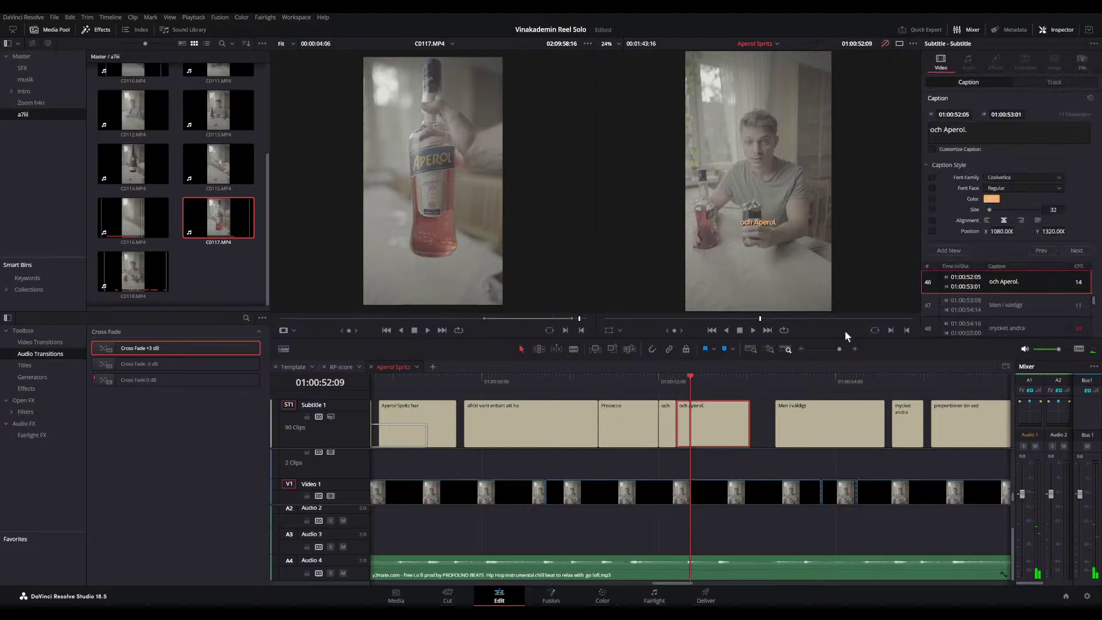
- Customize the caption at 01:00:52:05 with text size 64 and shorten its text to "Aperol"
{"action": "left_click", "coordinate": [933, 150]}
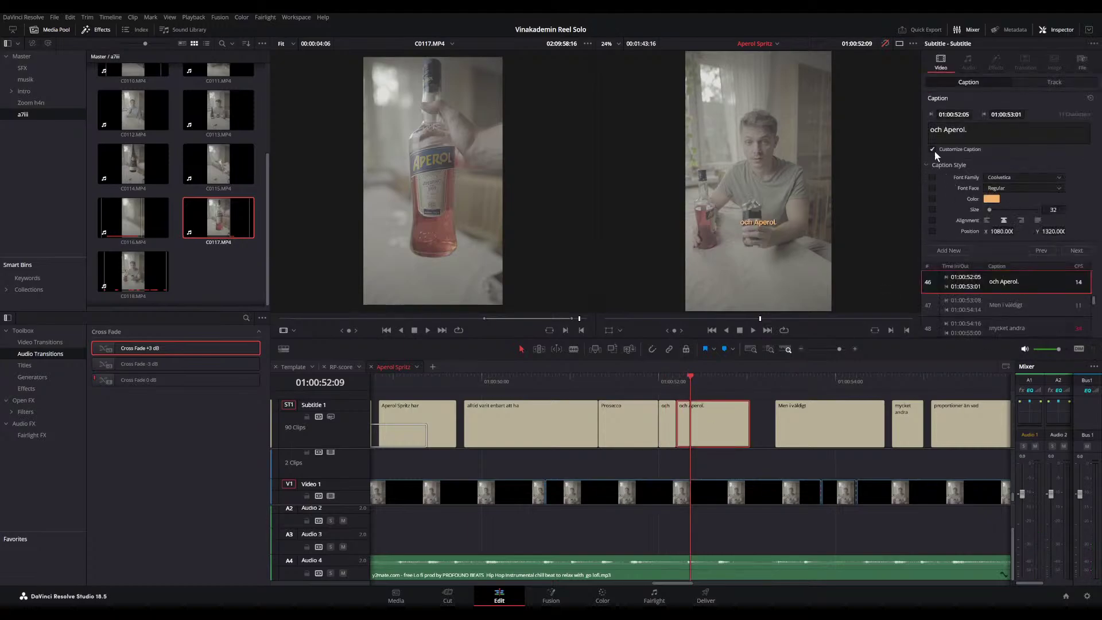
{"action": "left_click", "coordinate": [1056, 210]}
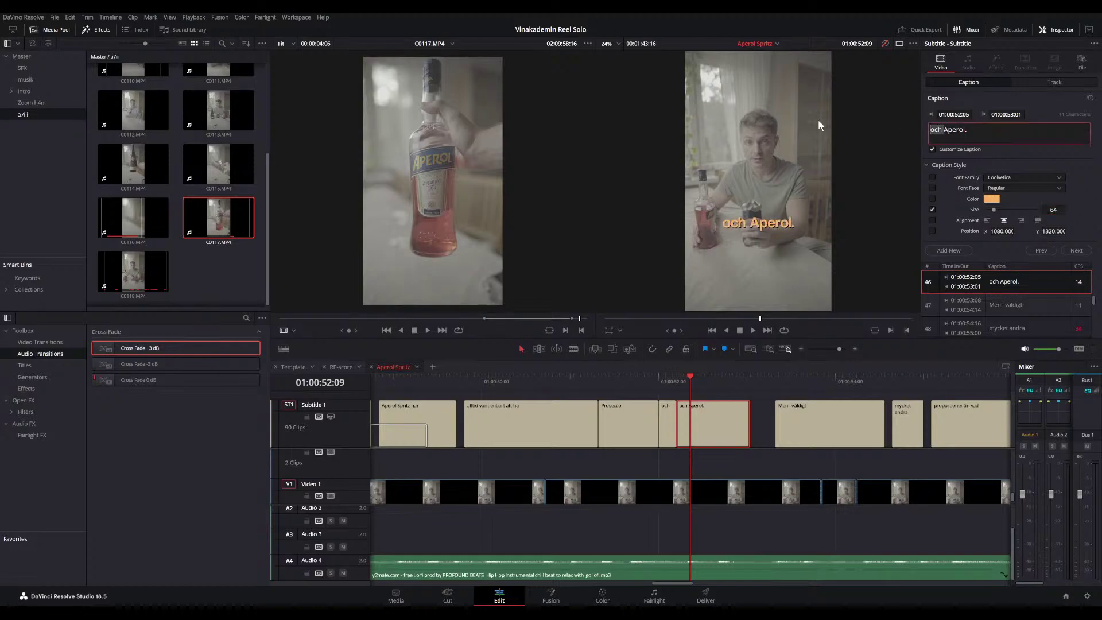
{"action": "key", "text": "BackSpace"}
{"action": "key", "text": "BackSpace"}
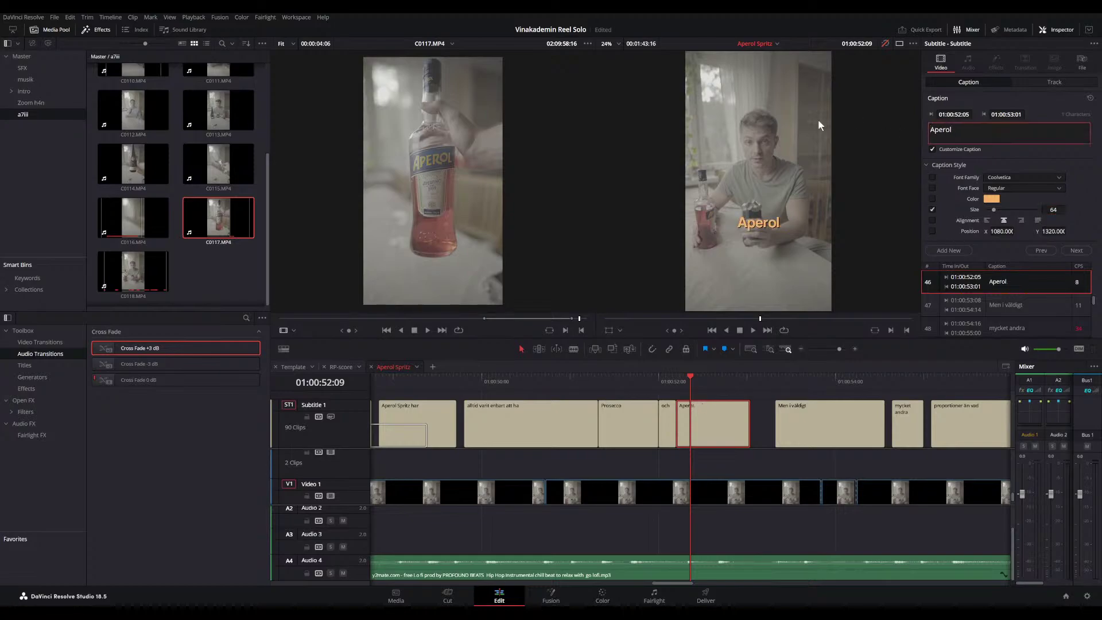
- Replay from 01:00:51:01 and check the captions through to about 01:01:05:20, returning to 01:01:03:02 for another look
{"action": "left_click", "coordinate": [571, 377]}
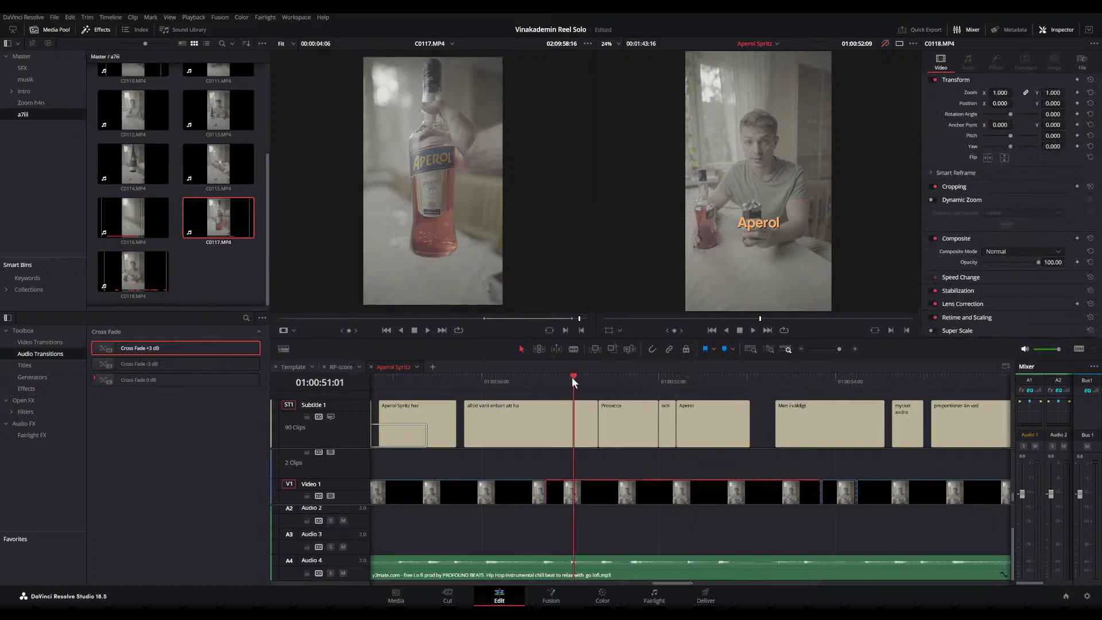
{"action": "key", "text": "space"}
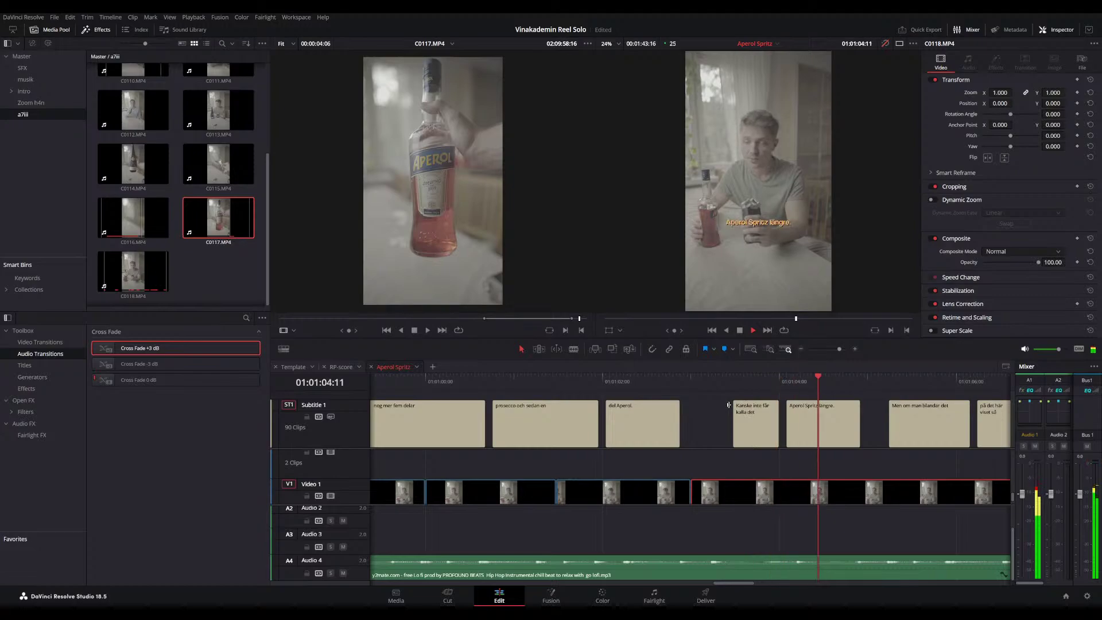
{"action": "left_click", "coordinate": [698, 375]}
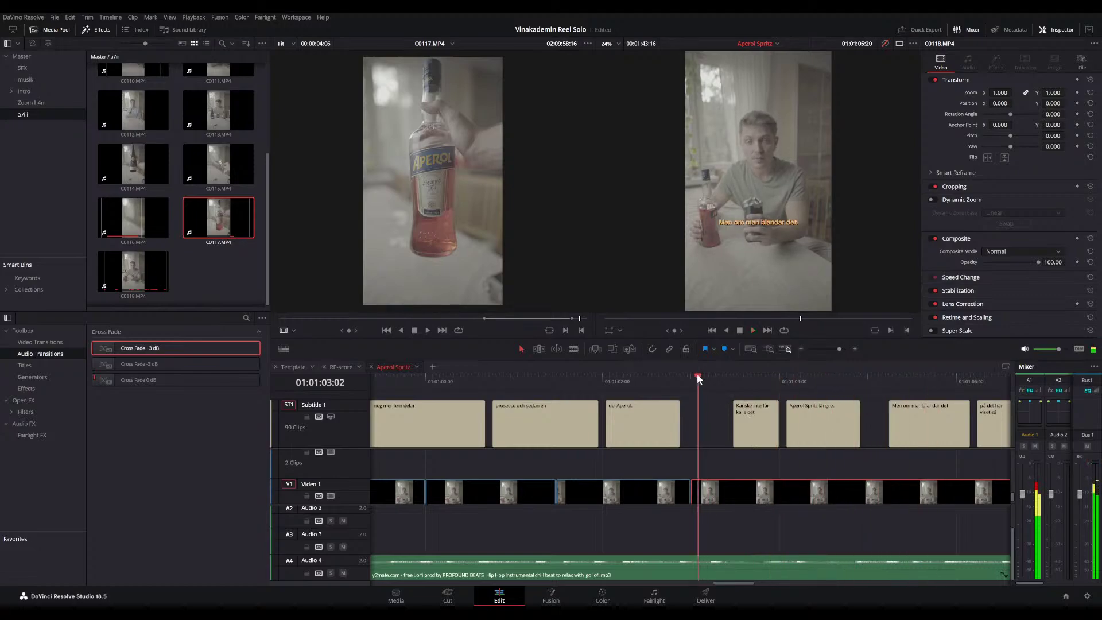
- Replay from 01:01:03:00 and check the captions through to about 01:01:12:05
{"action": "left_click", "coordinate": [689, 375]}
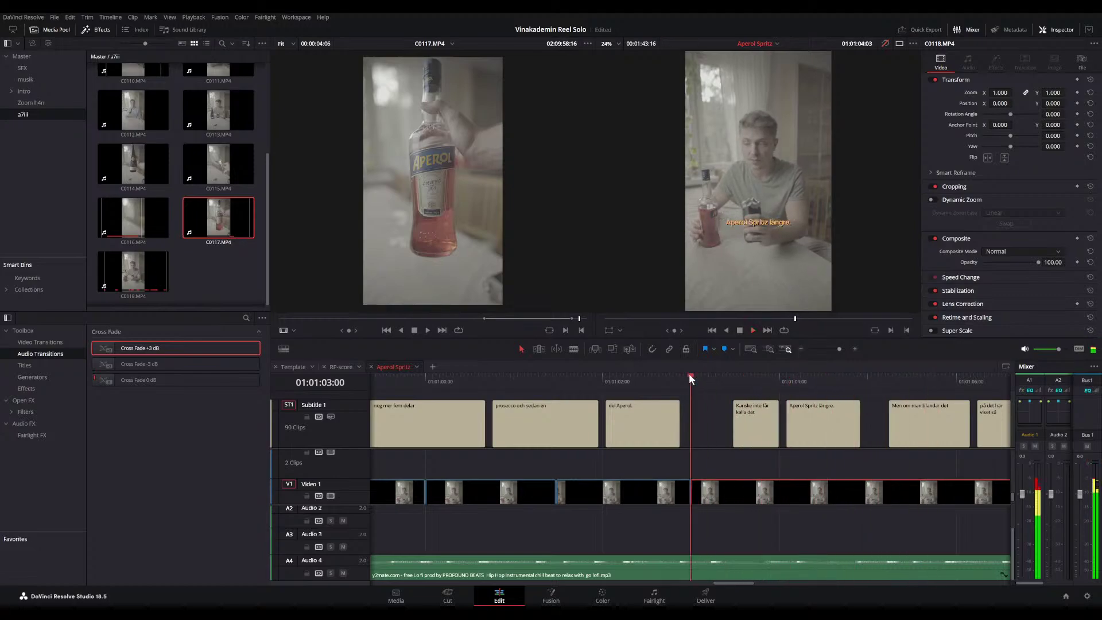
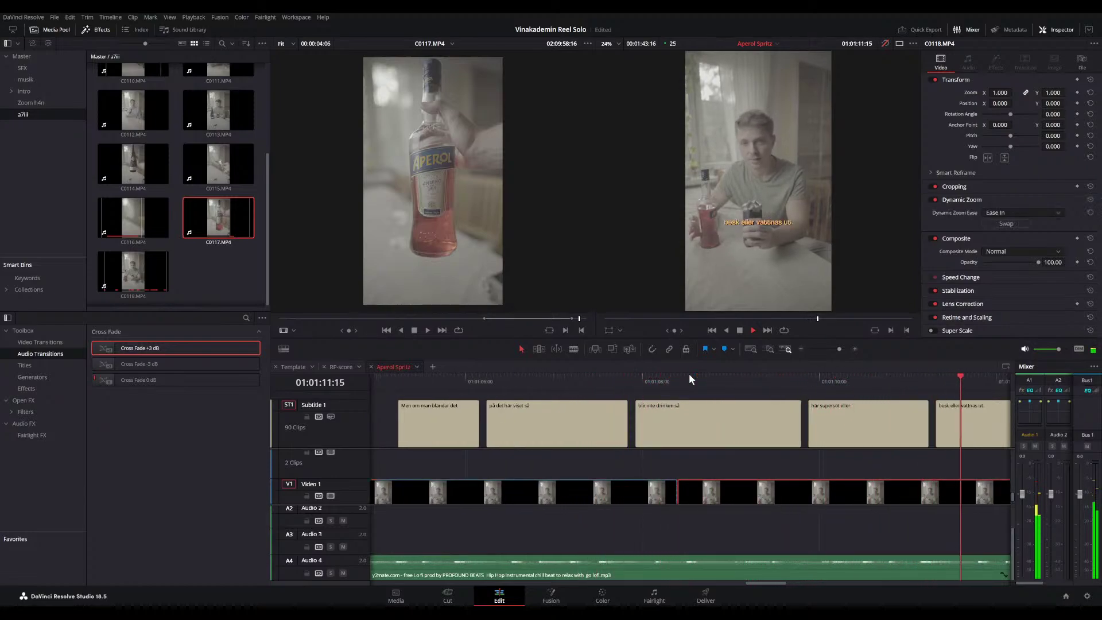
{"action": "key", "text": "space"}
{"action": "key", "text": "ctrl+minus"}
{"action": "key", "text": "ctrl+minus"}
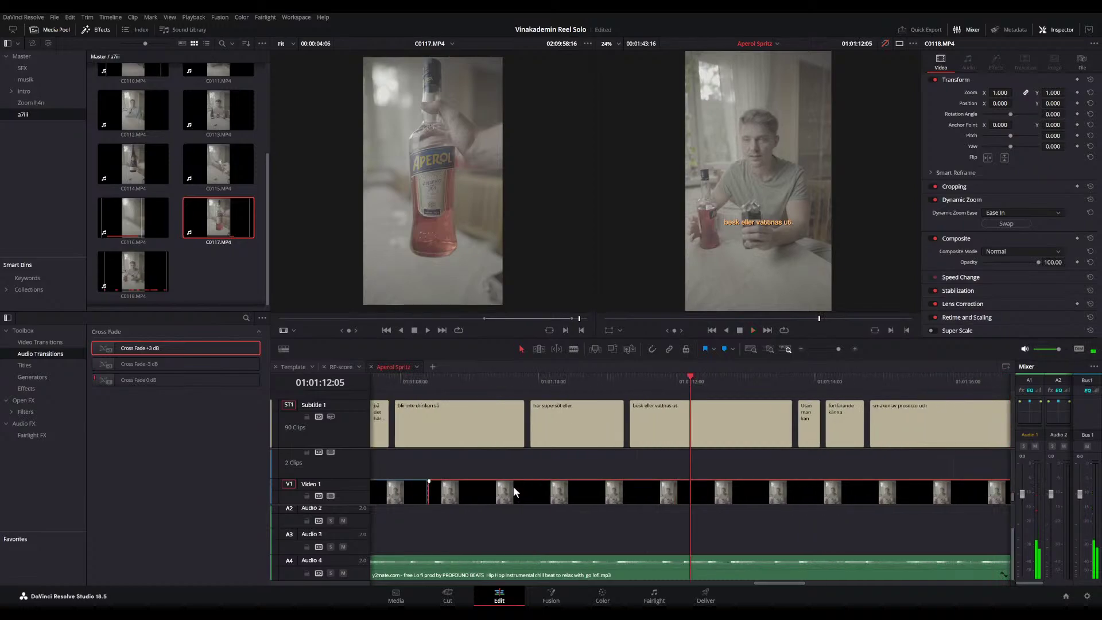
- Look over the surrounding talking-head clips and play on from about 01:01:12:05 to 01:01:30:04, checking the captions
{"action": "left_click_drag", "start_coordinate": [478, 488], "coordinate": [428, 489]}
{"action": "scroll", "coordinate": [834, 493], "scroll_direction": "down", "scroll_amount": 2}
{"action": "scroll", "coordinate": [834, 493], "scroll_direction": "down", "scroll_amount": 1}
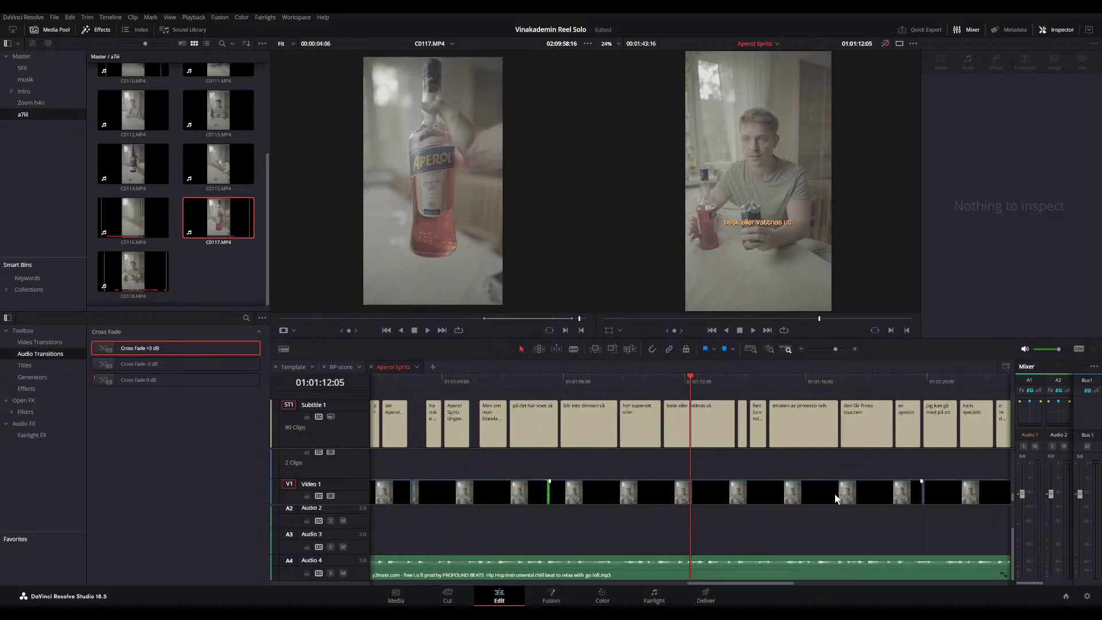
{"action": "left_click", "coordinate": [867, 487]}
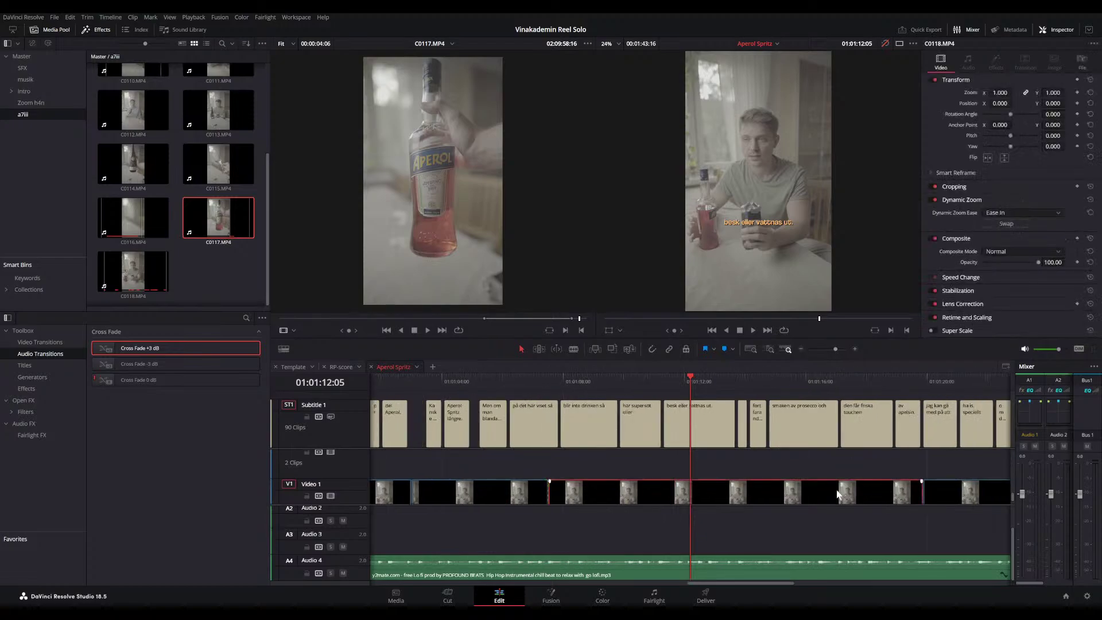
{"action": "left_click", "coordinate": [835, 388]}
{"action": "left_click_drag", "start_coordinate": [631, 396], "coordinate": [536, 396]}
{"action": "key", "text": "space"}
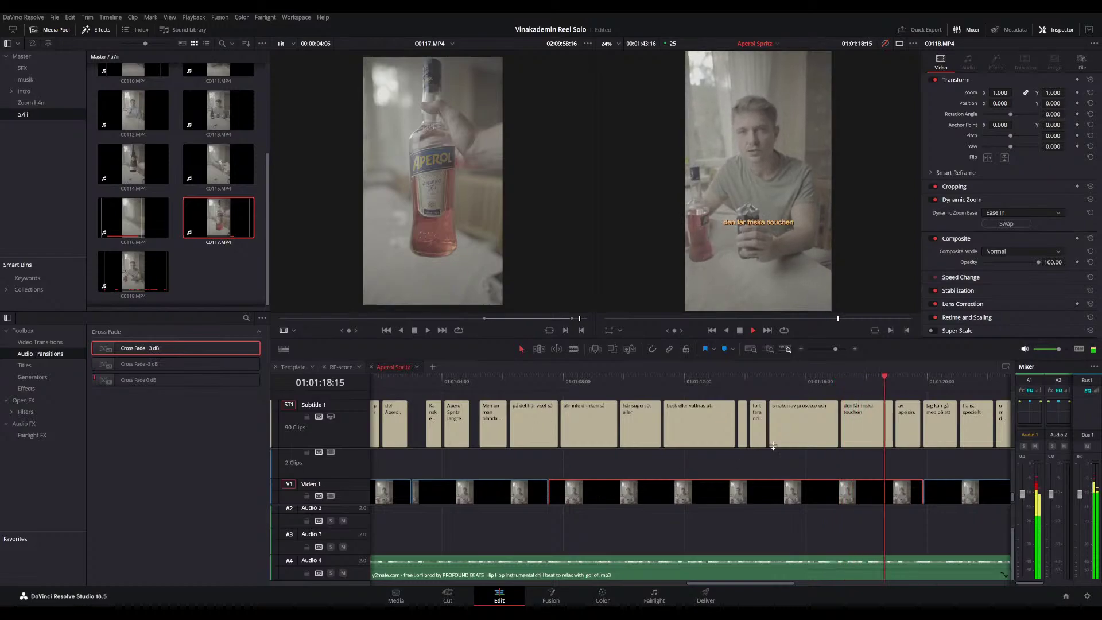
{"action": "scroll", "coordinate": [779, 447], "scroll_direction": "right", "scroll_amount": 3}
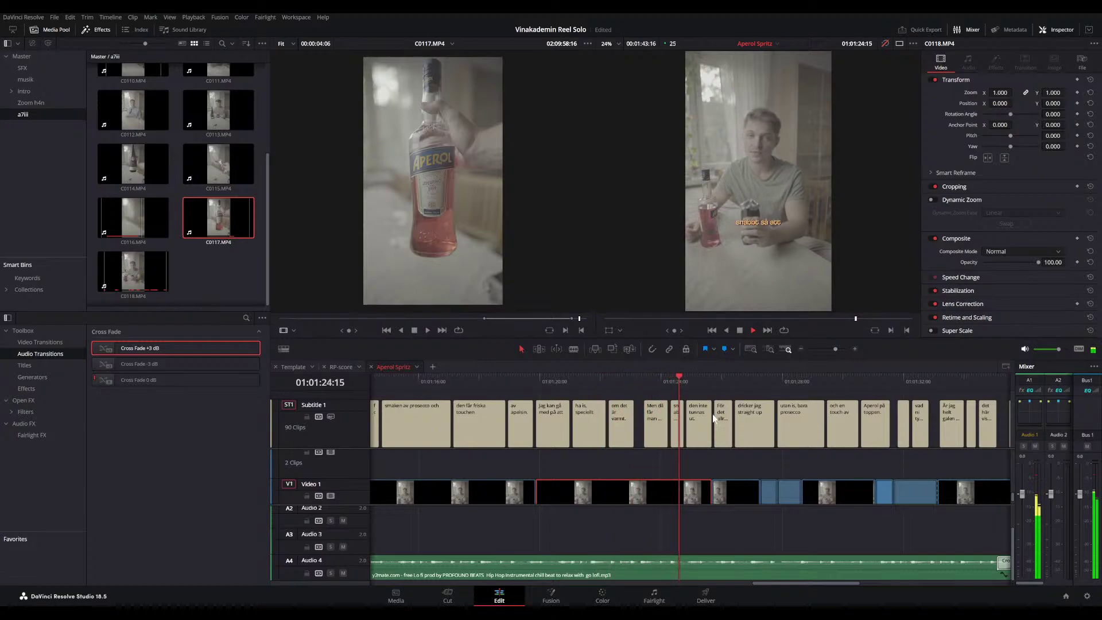
{"action": "scroll", "coordinate": [713, 414], "scroll_direction": "right", "scroll_amount": 4}
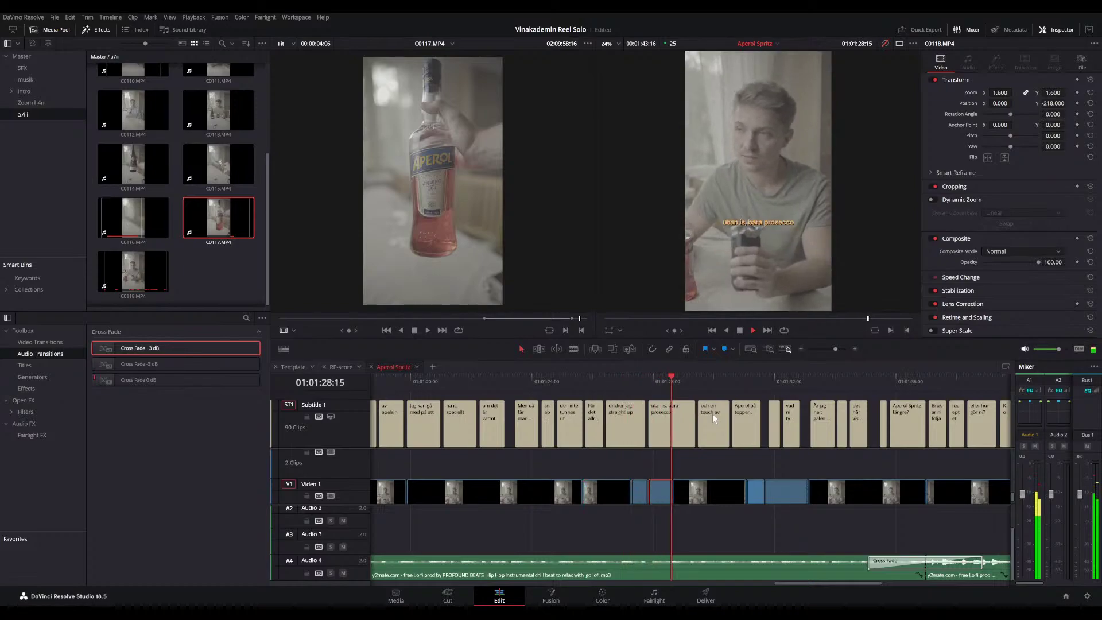
{"action": "key", "text": "space"}
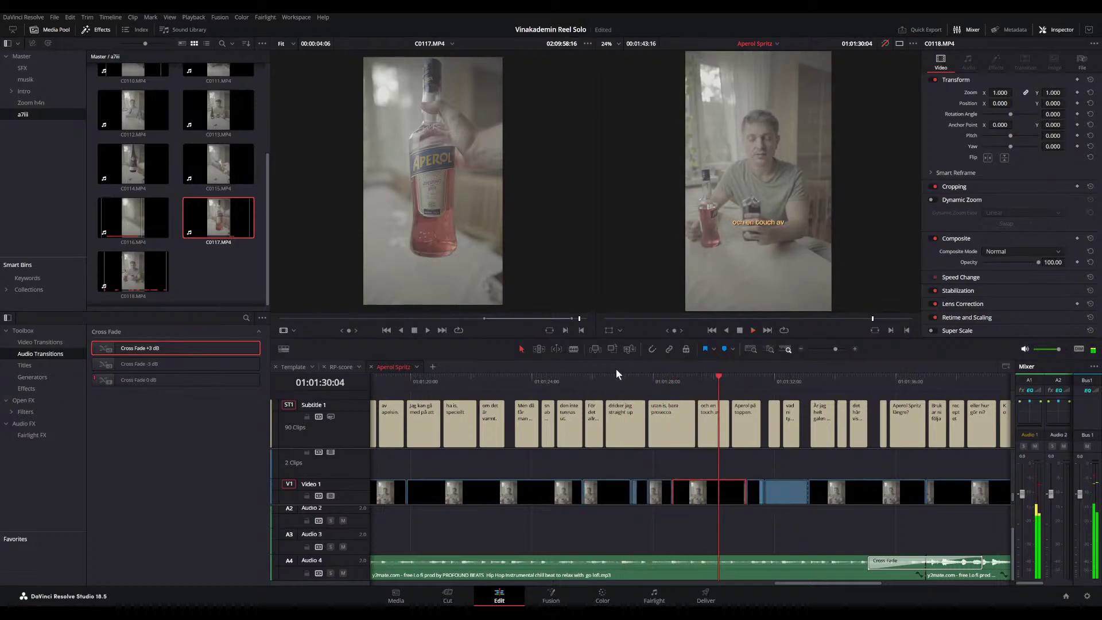
- Split the caption "dricker jag straight up" at 01:01:27:06 and reduce its first part to "dricker jag"
{"action": "left_click", "coordinate": [625, 377]}
{"action": "scroll", "coordinate": [656, 412], "scroll_direction": "up", "scroll_amount": 3}
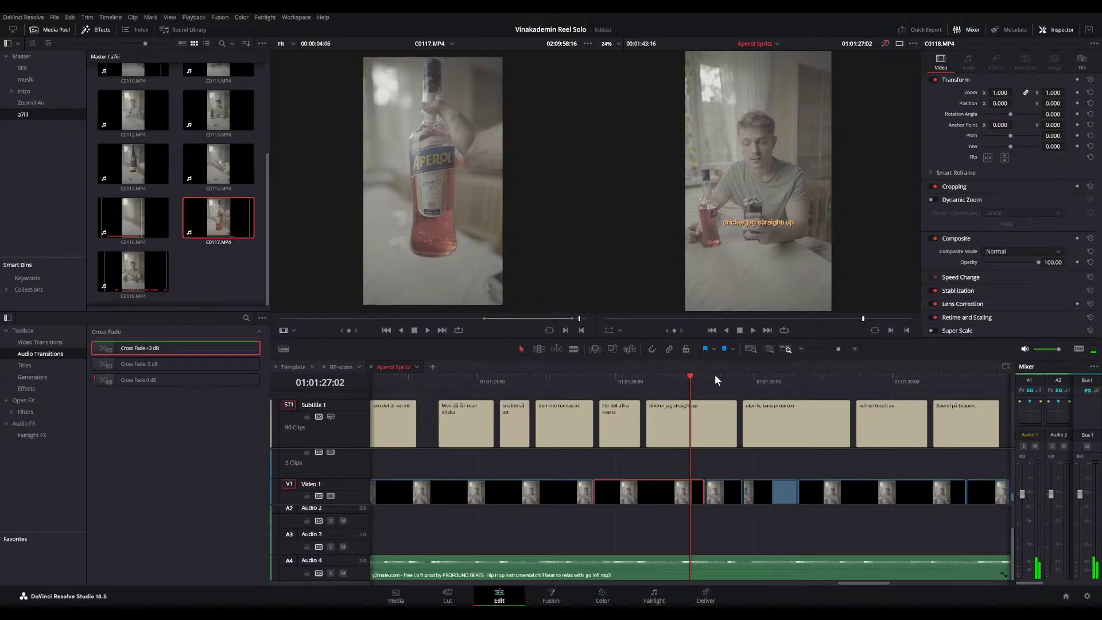
{"action": "left_click", "coordinate": [700, 380]}
{"action": "key", "text": "space"}
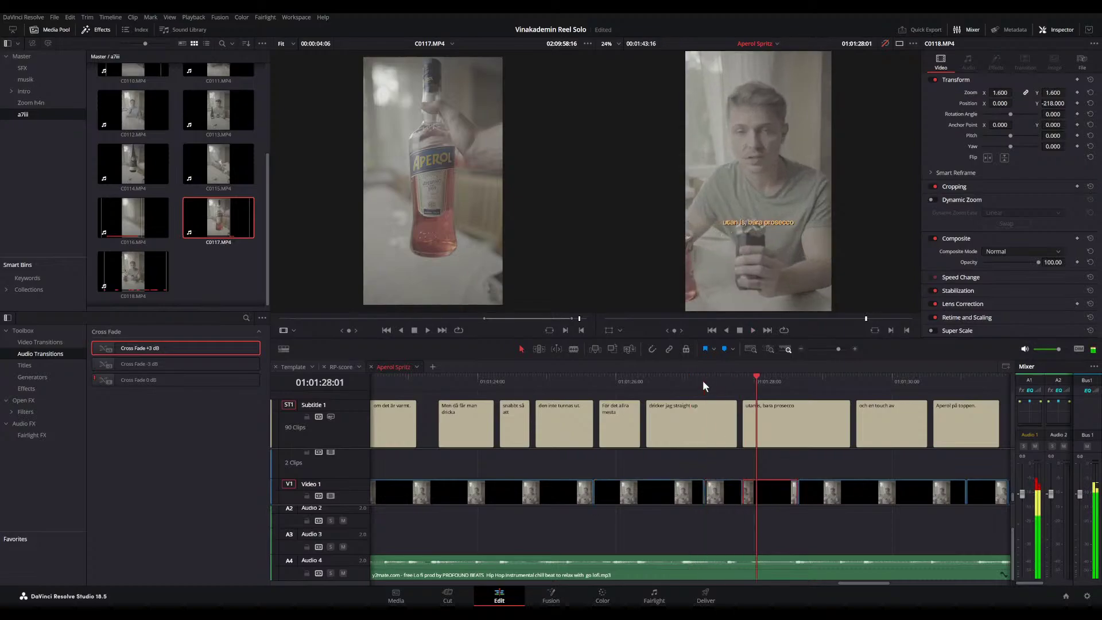
{"action": "key", "text": "space"}
{"action": "left_click", "coordinate": [703, 379]}
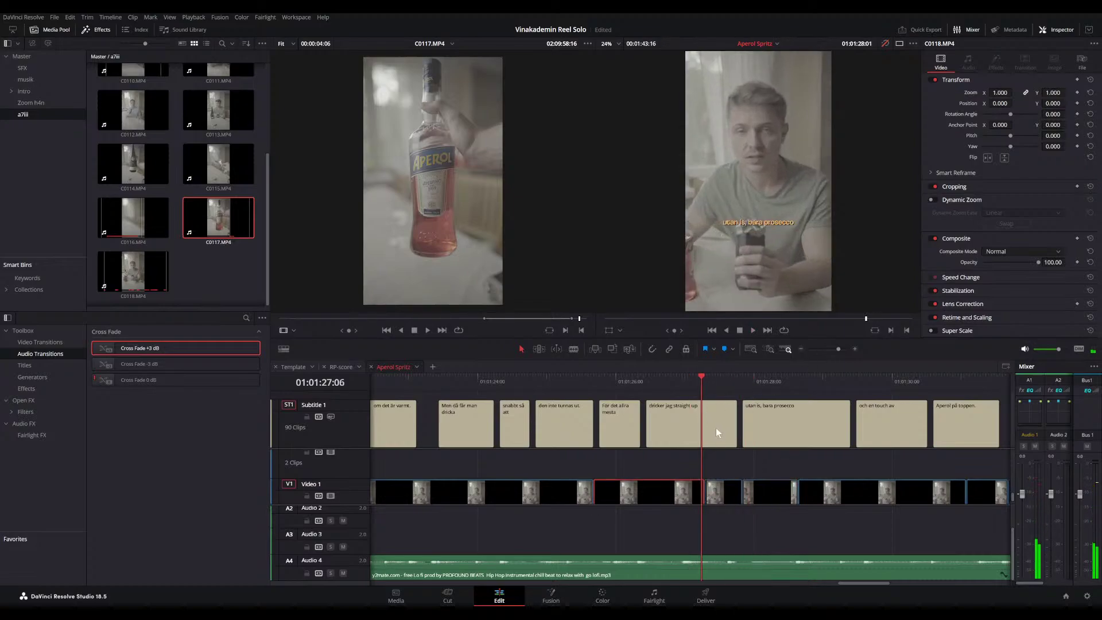
{"action": "left_click", "coordinate": [715, 428]}
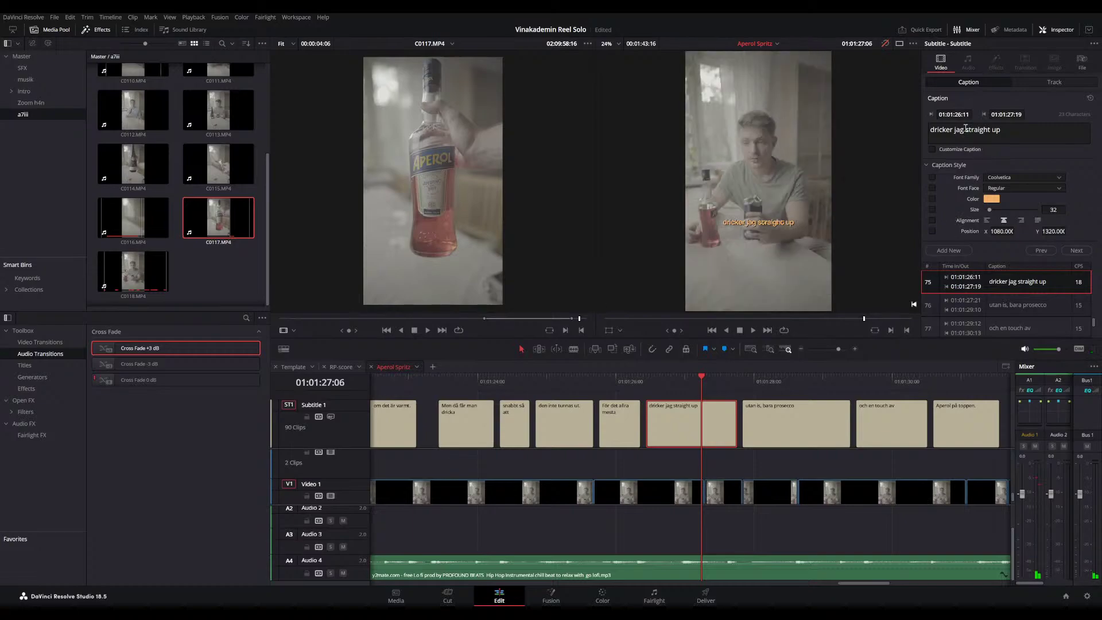
{"action": "key", "text": "ctrl+b"}
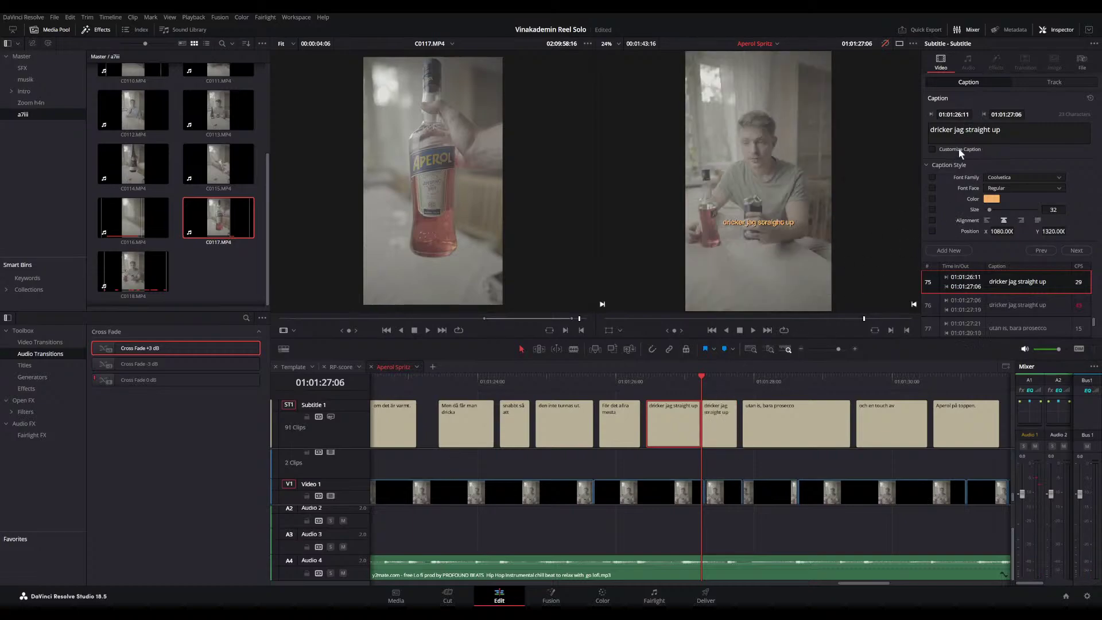
{"action": "left_click_drag", "start_coordinate": [965, 127], "coordinate": [1096, 142]}
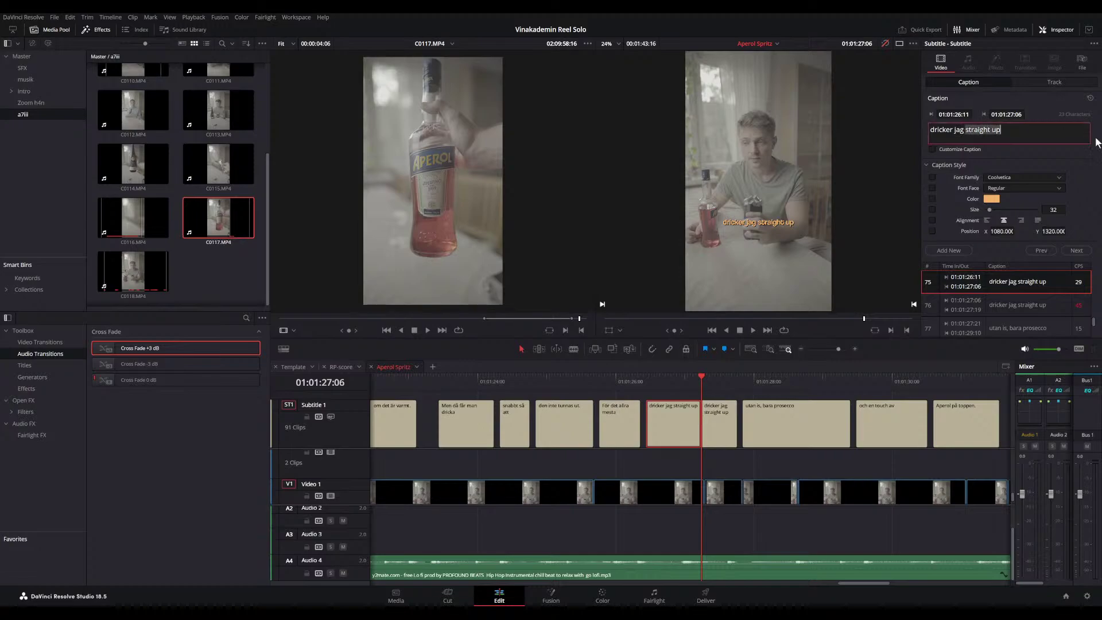
{"action": "key", "text": "BackSpace"}
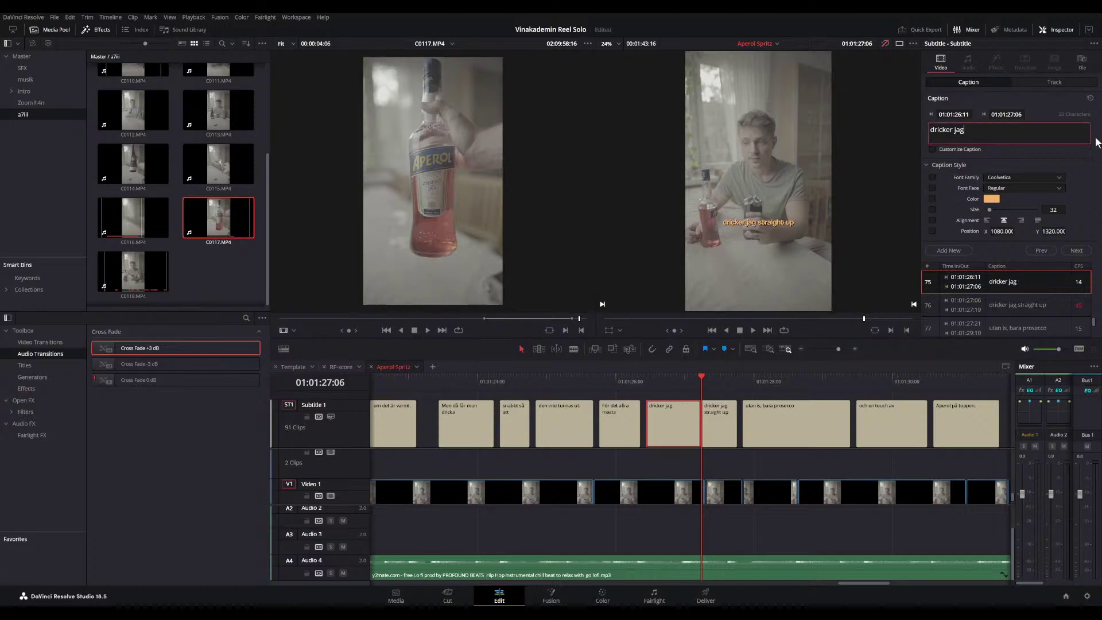
- Move the cut between "dricker jag" and the following "dricker jag straight up" caption to 01:01:27:07
{"action": "left_click", "coordinate": [701, 417]}
{"action": "key", "text": "Right"}
{"action": "key", "text": "n"}
{"action": "left_click_drag", "start_coordinate": [701, 416], "coordinate": [707, 414]}
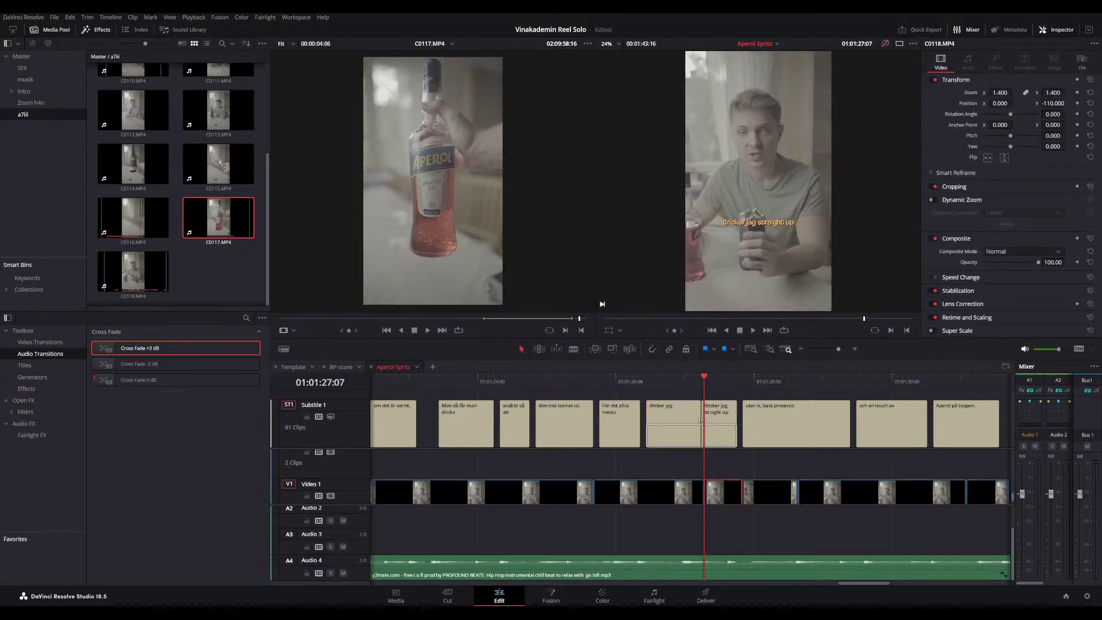
{"action": "key", "text": "Right"}
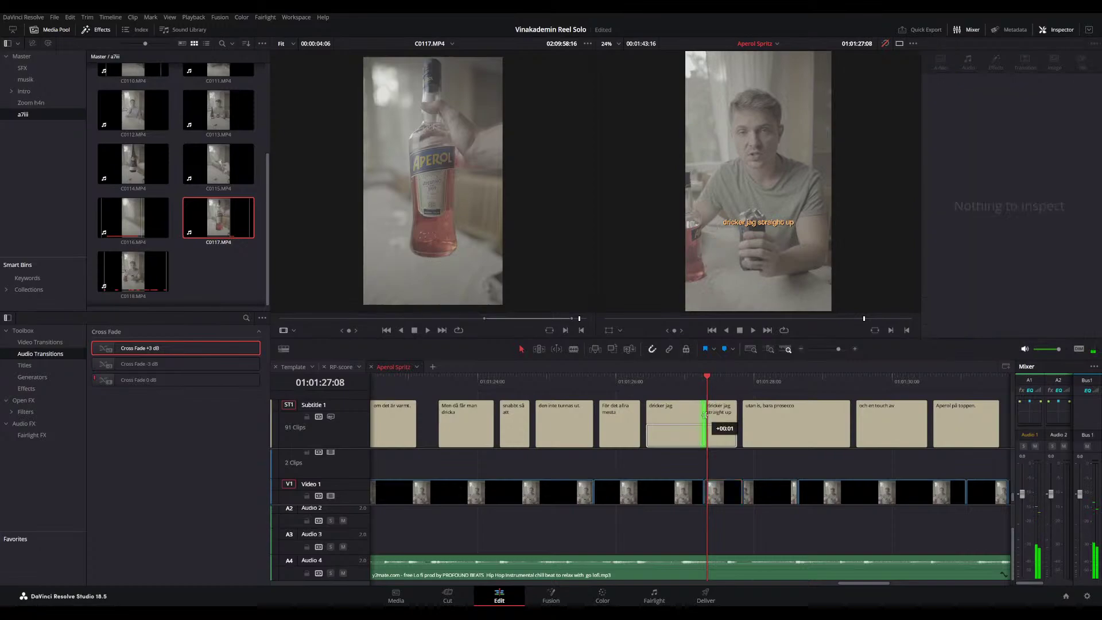
- Shorten the text of the caption starting at 01:01:27:07 to "straight up"
{"action": "left_click", "coordinate": [721, 425]}
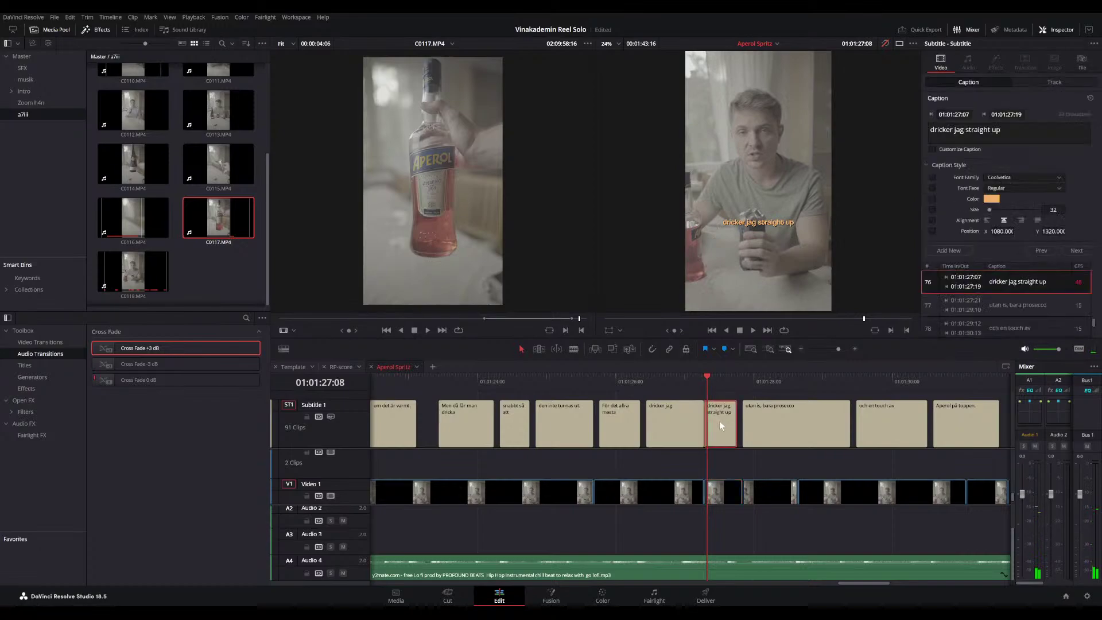
{"action": "left_click", "coordinate": [963, 132]}
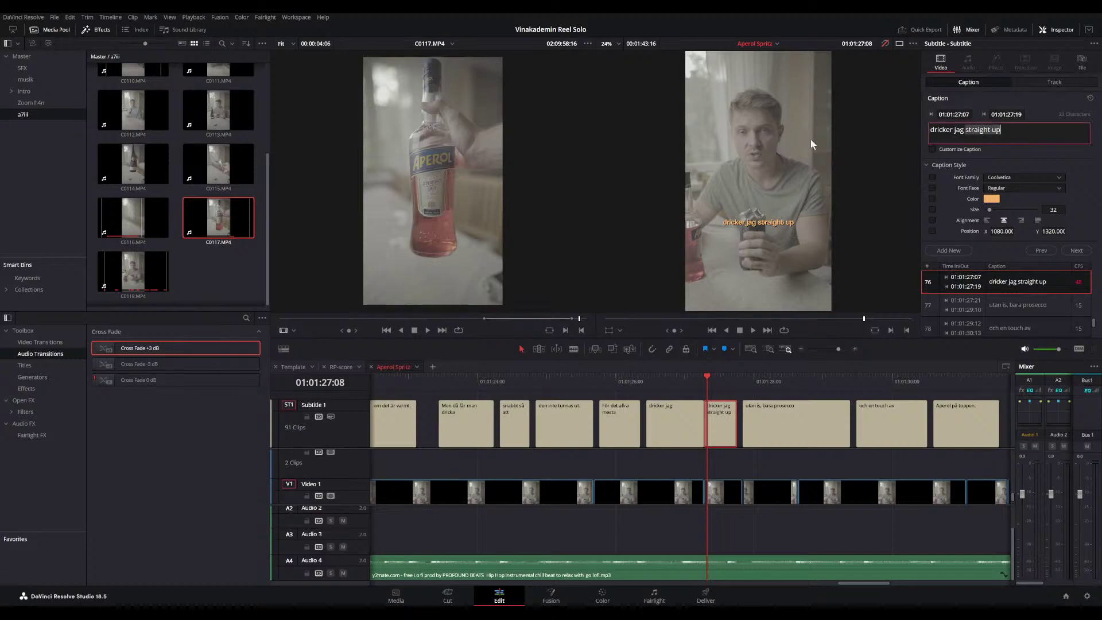
{"action": "key", "text": "BackSpace"}
{"action": "key", "text": "BackSpace"}
{"action": "key", "text": "BackSpace"}
{"action": "key", "text": "BackSpace"}
{"action": "key", "text": "BackSpace"}
{"action": "key", "text": "BackSpace"}
{"action": "key", "text": "BackSpace"}
{"action": "key", "text": "BackSpace"}
{"action": "key", "text": "BackSpace"}
{"action": "key", "text": "BackSpace"}
{"action": "key", "text": "BackSpace"}
{"action": "key", "text": "BackSpace"}
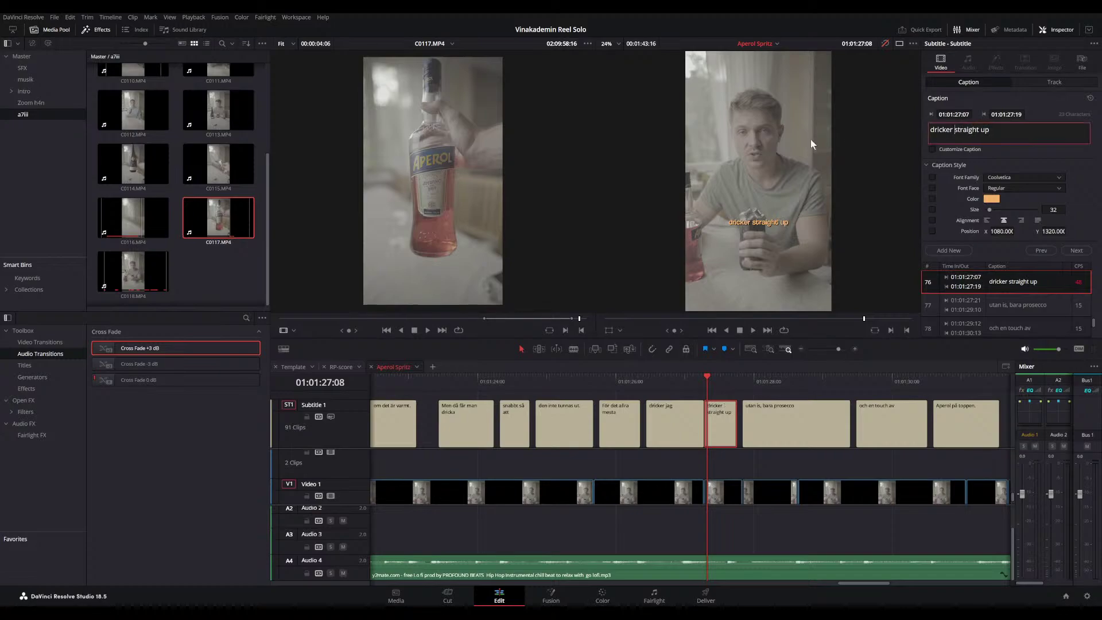
- Replay the section from 01:01:26:20 and split the caption "utan is, bara prosecco" at 01:01:28:16
{"action": "left_click", "coordinate": [670, 374]}
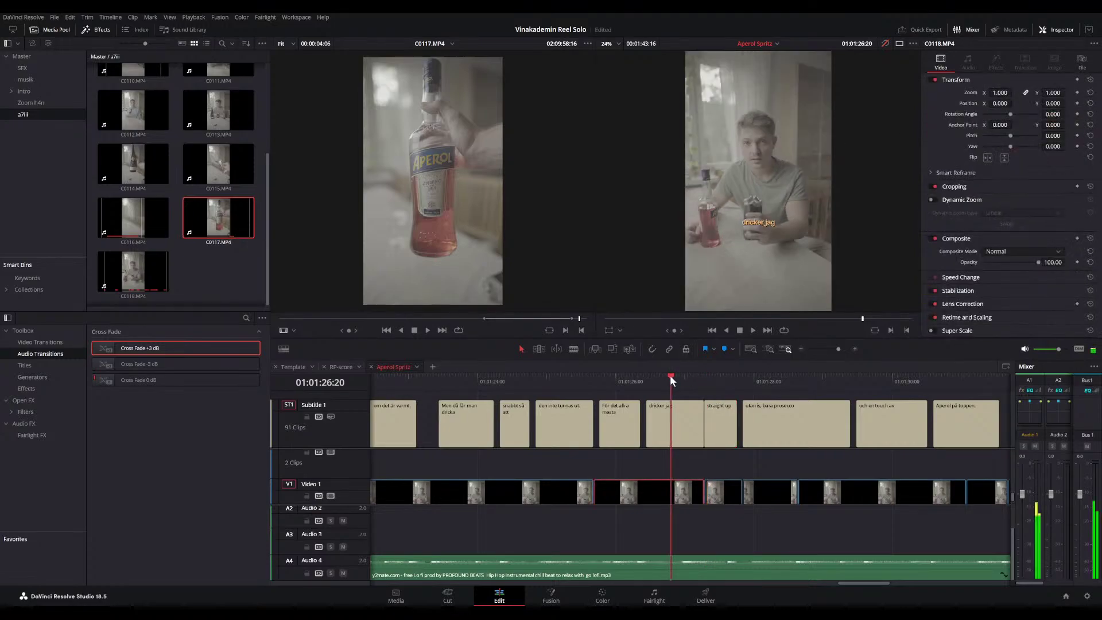
{"action": "key", "text": "space"}
{"action": "key", "text": "space"}
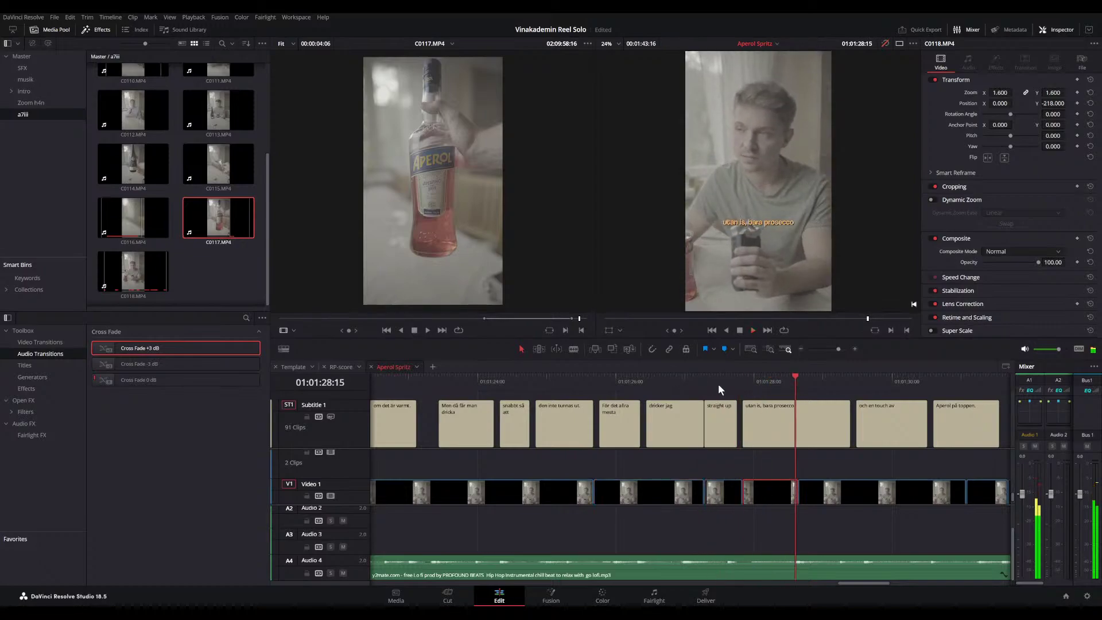
{"action": "left_click", "coordinate": [796, 380]}
{"action": "key", "text": "ctrl+b"}
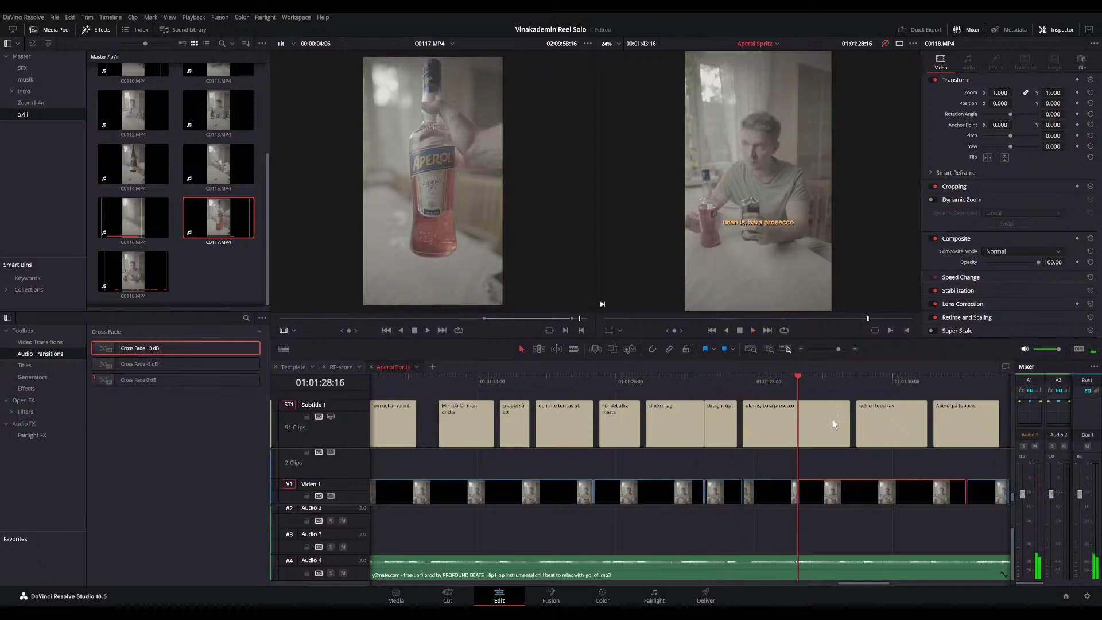
- Reduce the second part of the split caption, starting at 01:01:28:16, to "bara prosecco"
{"action": "left_click", "coordinate": [832, 419]}
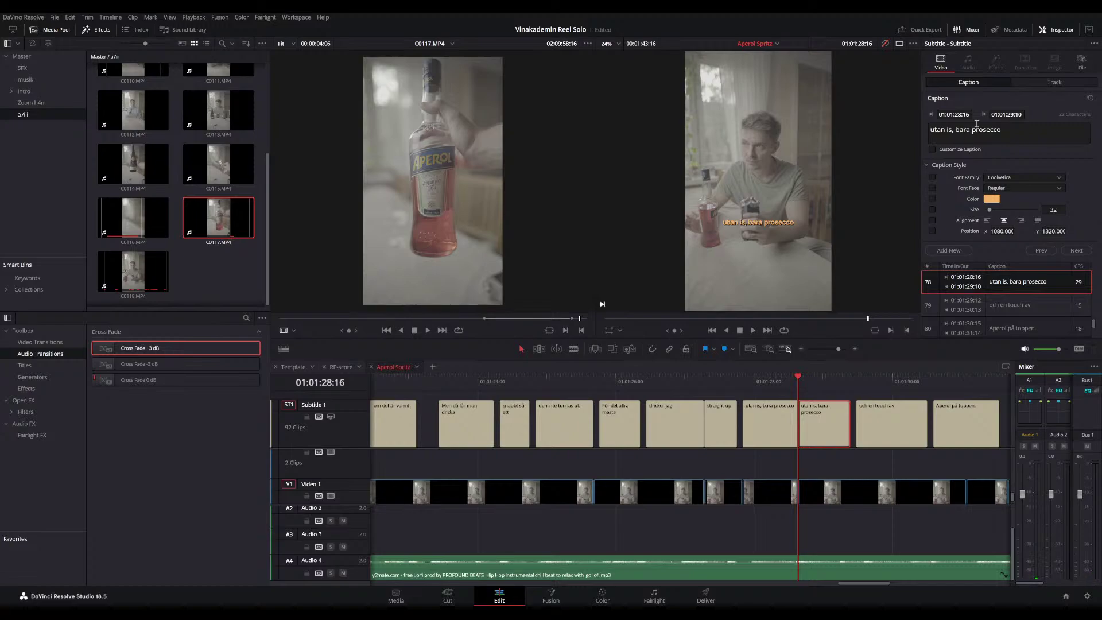
{"action": "left_click", "coordinate": [957, 129]}
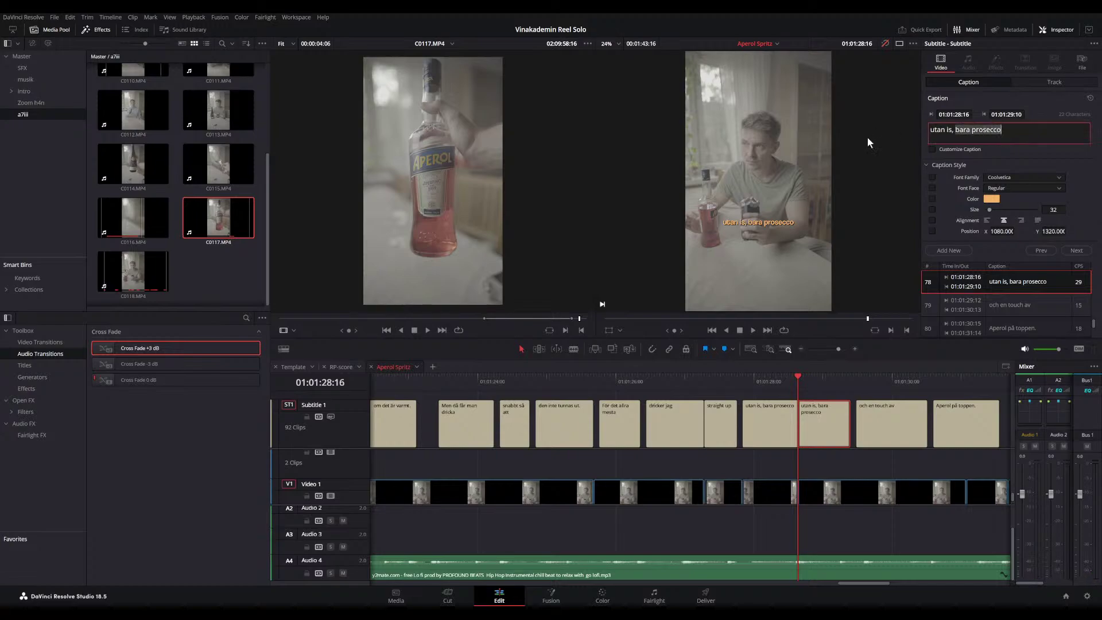
{"action": "key", "text": "BackSpace"}
{"action": "key", "text": "BackSpace"}
{"action": "key", "text": "BackSpace"}
{"action": "key", "text": "BackSpace"}
{"action": "key", "text": "BackSpace"}
{"action": "key", "text": "BackSpace"}
{"action": "key", "text": "BackSpace"}
{"action": "key", "text": "BackSpace"}
{"action": "key", "text": "BackSpace"}
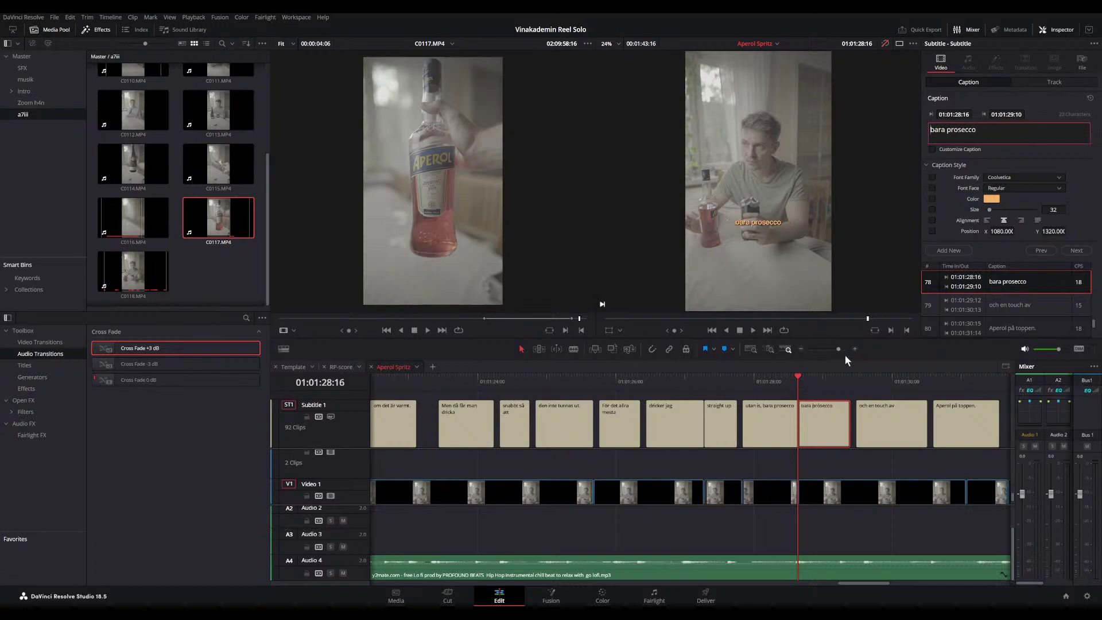
- Shorten the caption at 01:01:27:21 to "utan is" and customize it with a larger text size
{"action": "left_click", "coordinate": [778, 402]}
{"action": "left_click_drag", "start_coordinate": [957, 128], "coordinate": [1009, 132]}
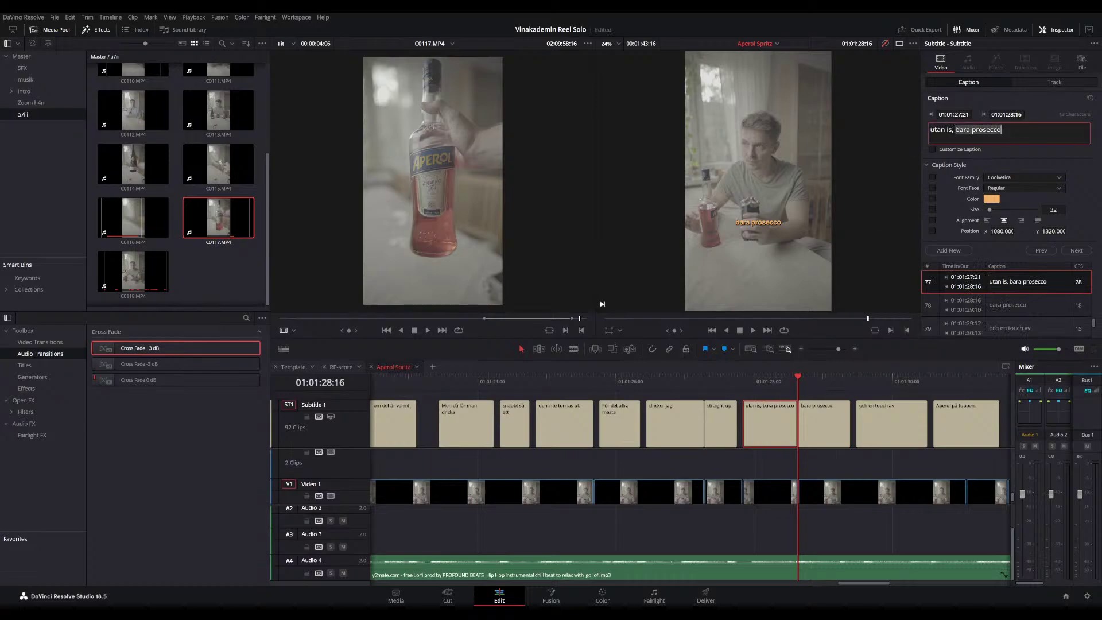
{"action": "key", "text": "BackSpace"}
{"action": "key", "text": "BackSpace"}
{"action": "left_click", "coordinate": [933, 148]}
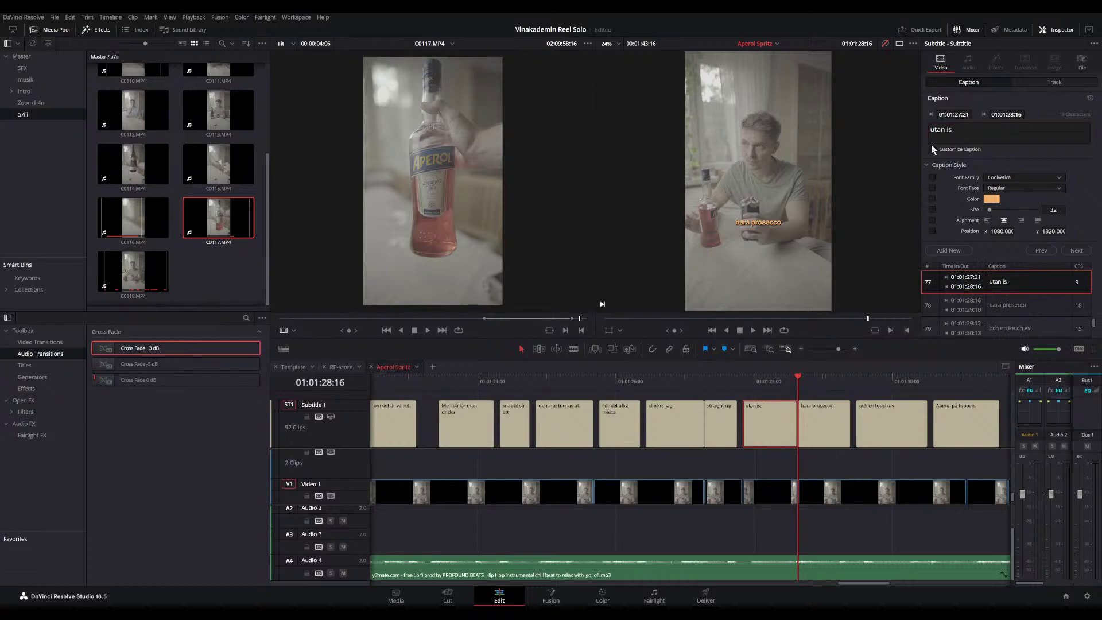
{"action": "left_click", "coordinate": [1053, 209]}
- Customize the "bara prosecco" caption with text size 64
{"action": "left_click", "coordinate": [817, 409]}
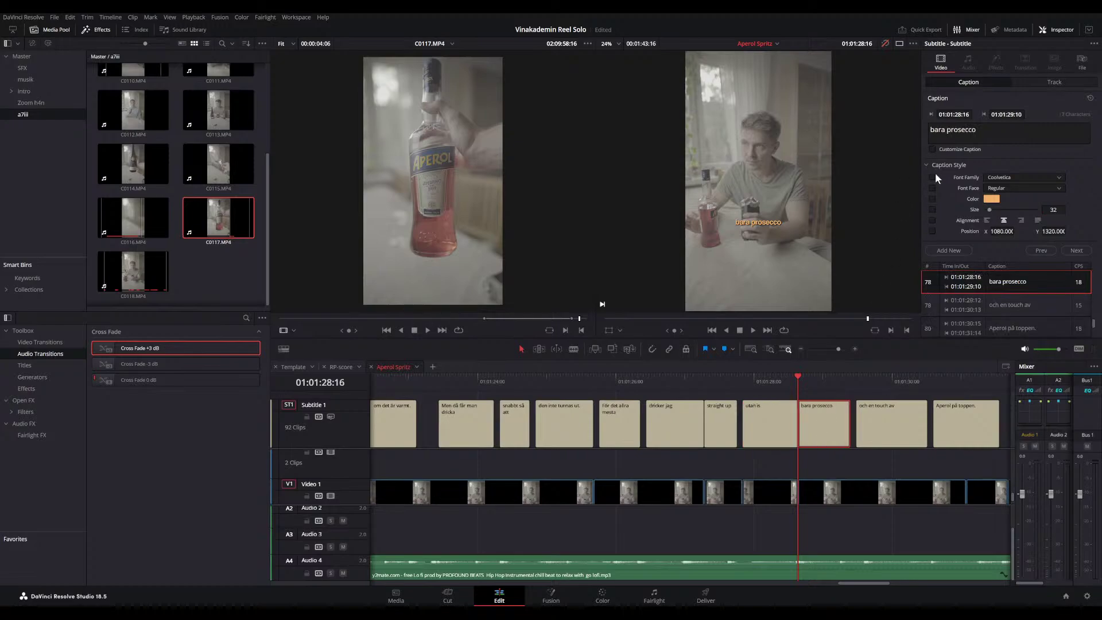
{"action": "left_click", "coordinate": [932, 148]}
{"action": "left_click", "coordinate": [1058, 211]}
{"action": "key", "text": "Return"}
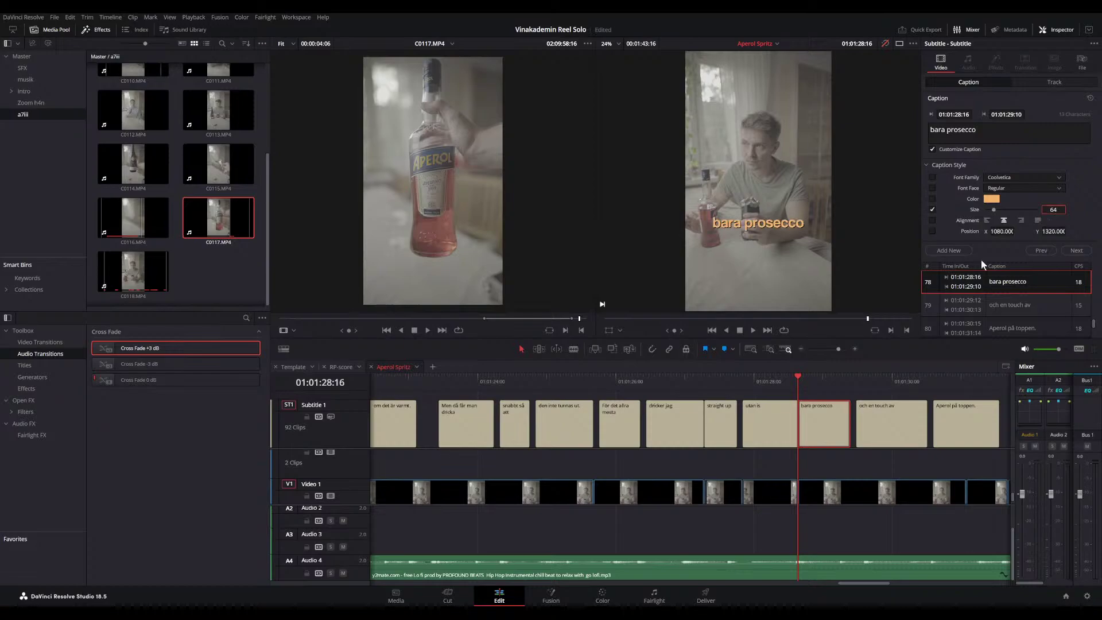
- Customize the text size of the "straight up" caption and replay the restyled captions through to 01:01:29:12
{"action": "left_click", "coordinate": [722, 424]}
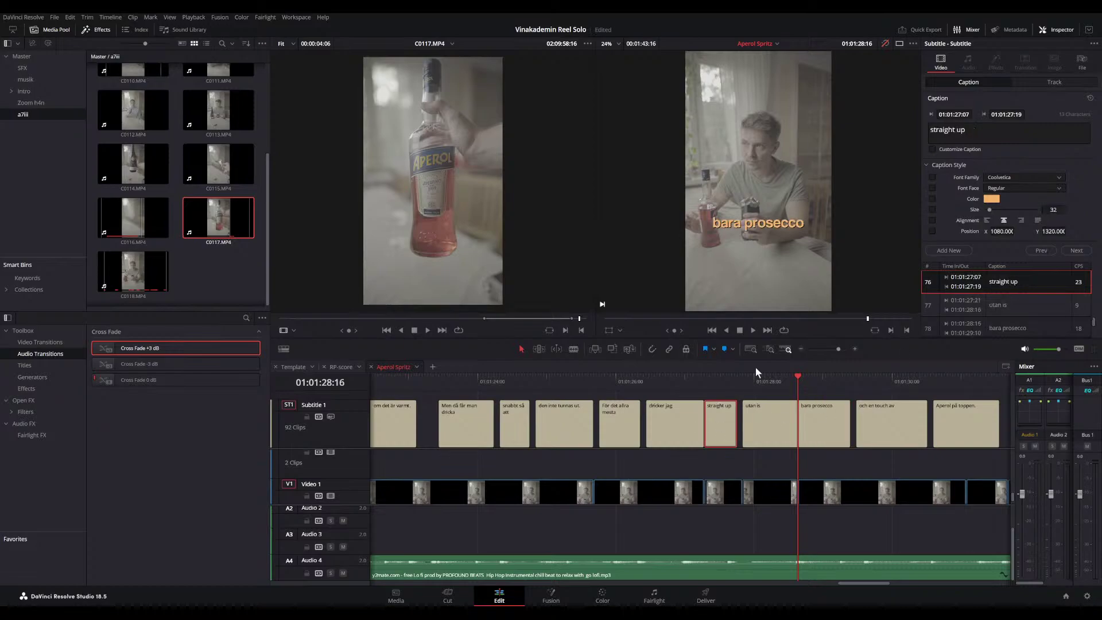
{"action": "left_click", "coordinate": [1058, 209]}
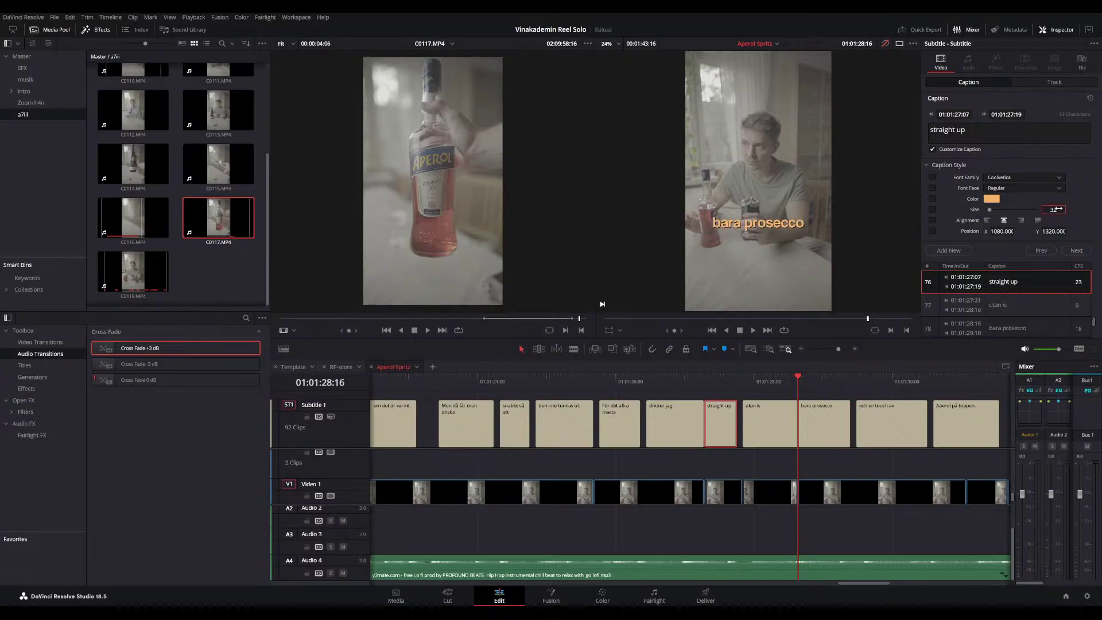
{"action": "left_click", "coordinate": [663, 381]}
{"action": "key", "text": "space"}
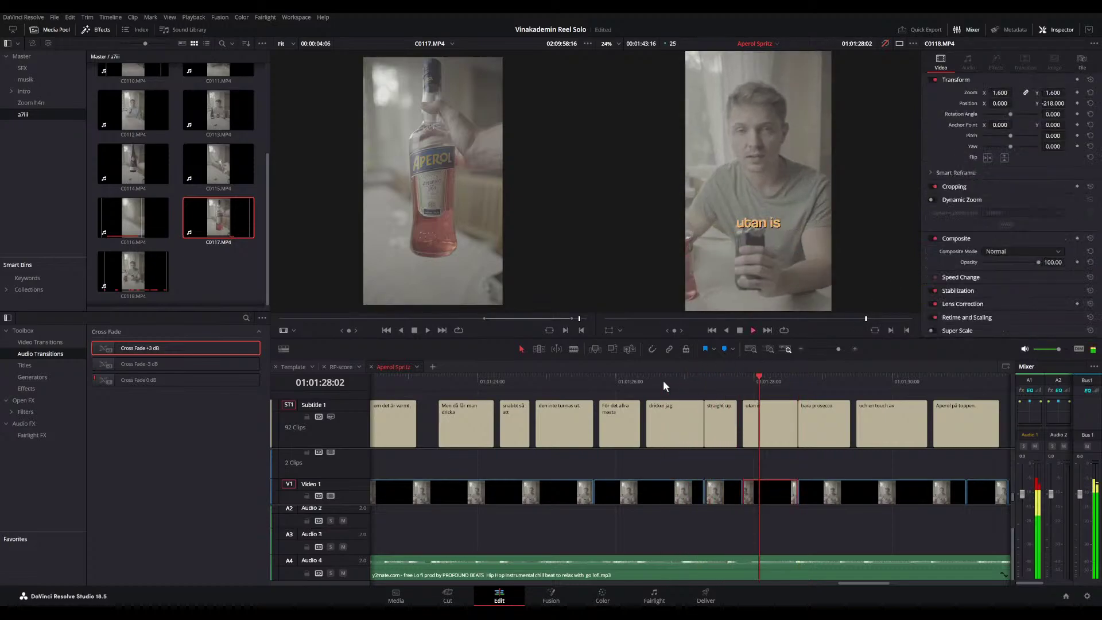
{"action": "key", "text": "space"}
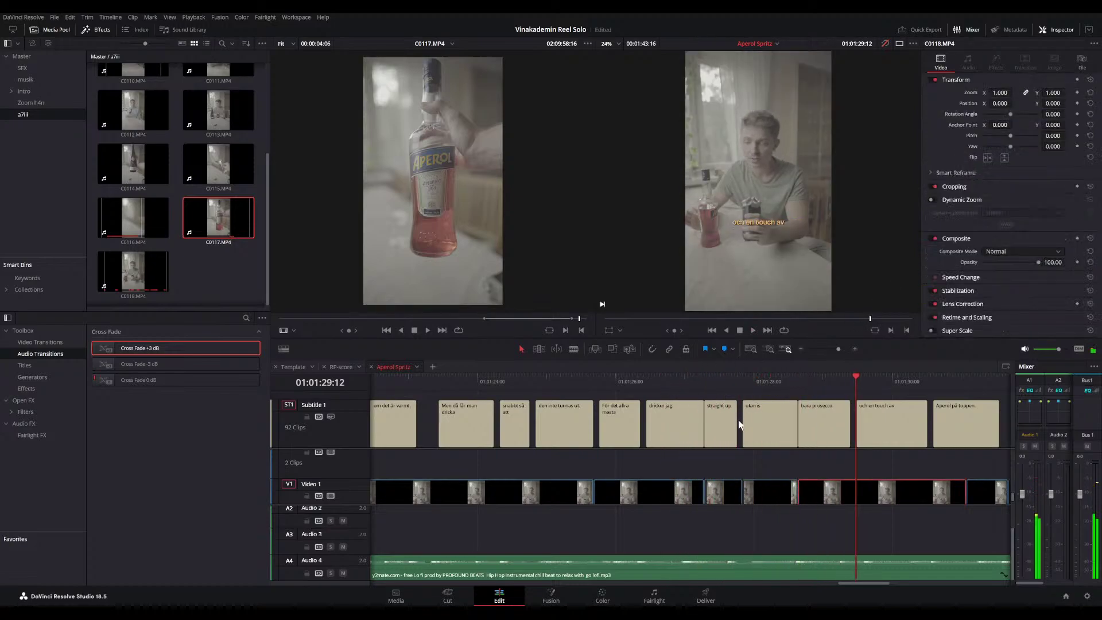
- Replay the restyled captions from 01:01:27:06 and check the "och en touch av" caption's style
{"action": "left_click", "coordinate": [701, 380]}
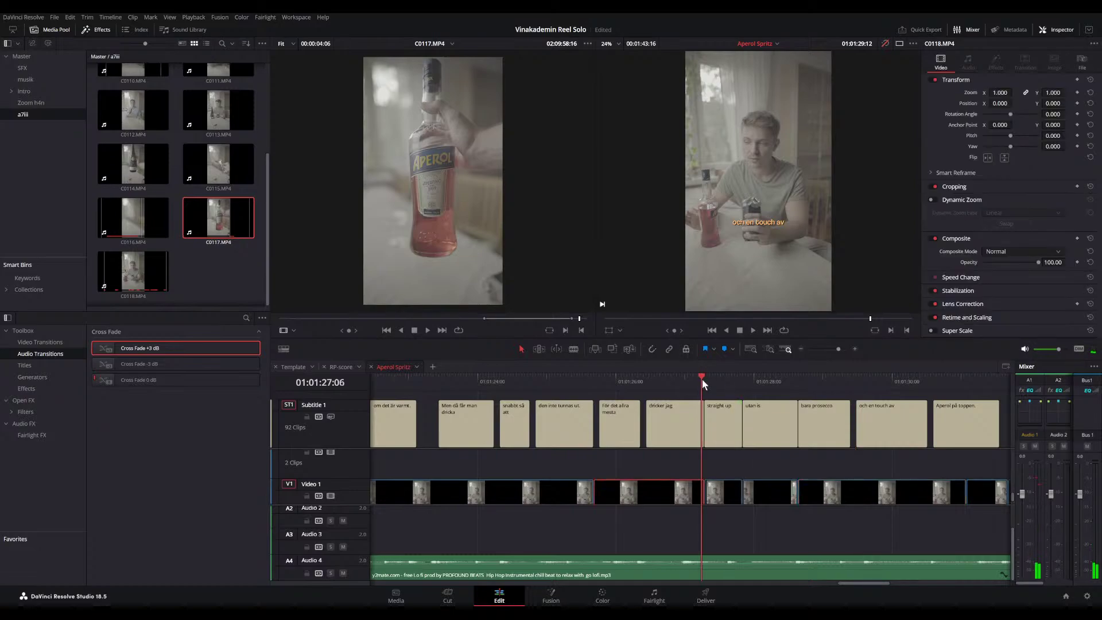
{"action": "key", "text": "space"}
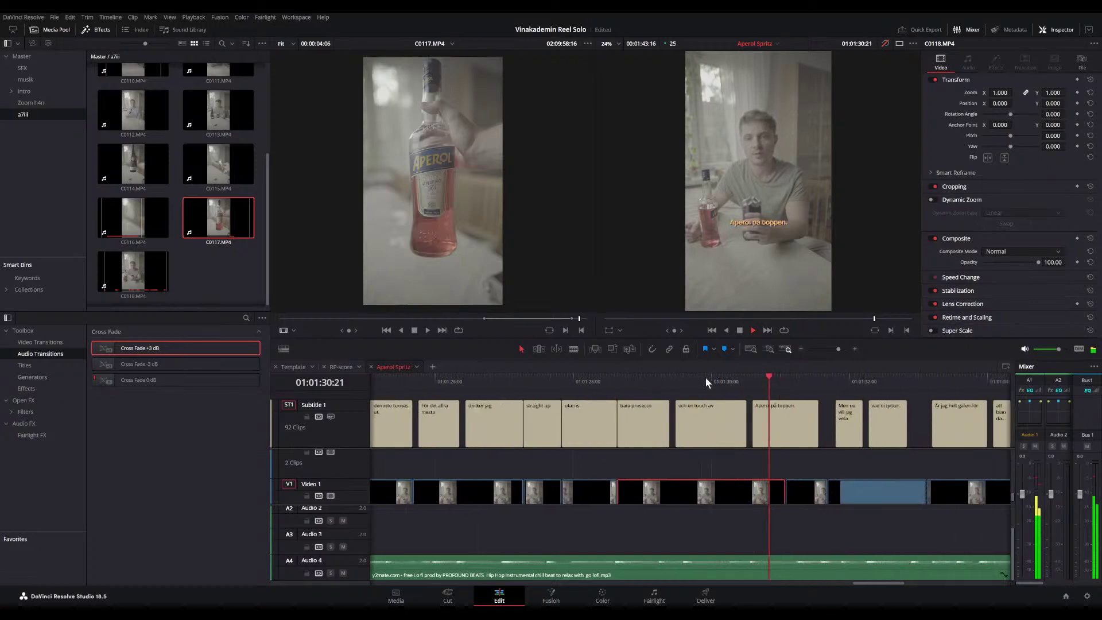
{"action": "key", "text": "space"}
{"action": "left_click", "coordinate": [696, 376]}
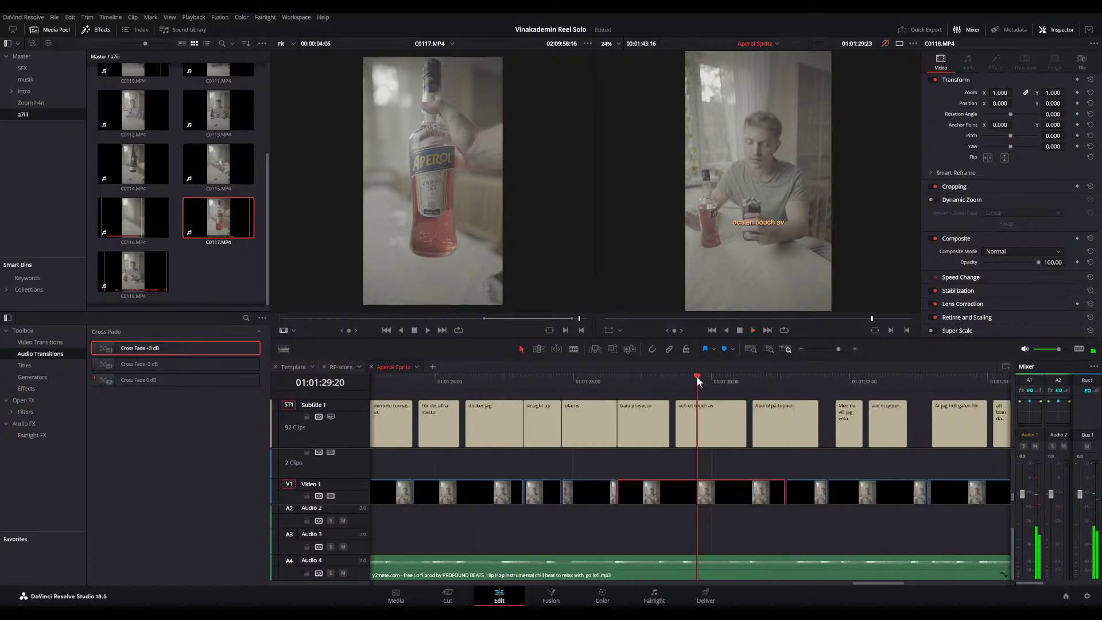
{"action": "left_click", "coordinate": [715, 423]}
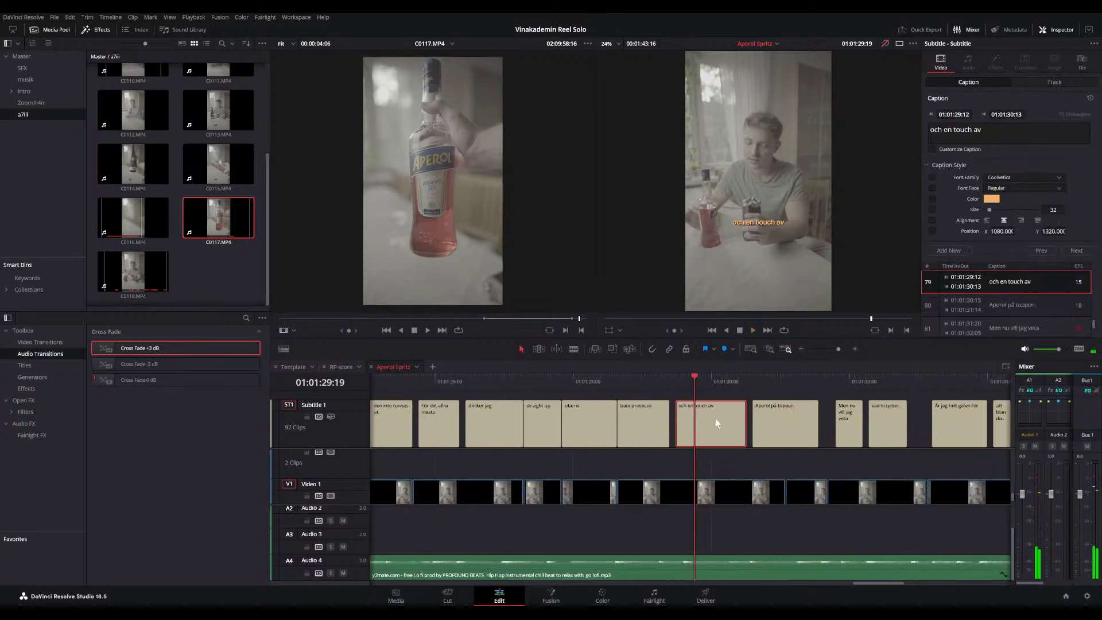
- Customize the "vad ni tycker." caption with text size 64
{"action": "key", "text": "space"}
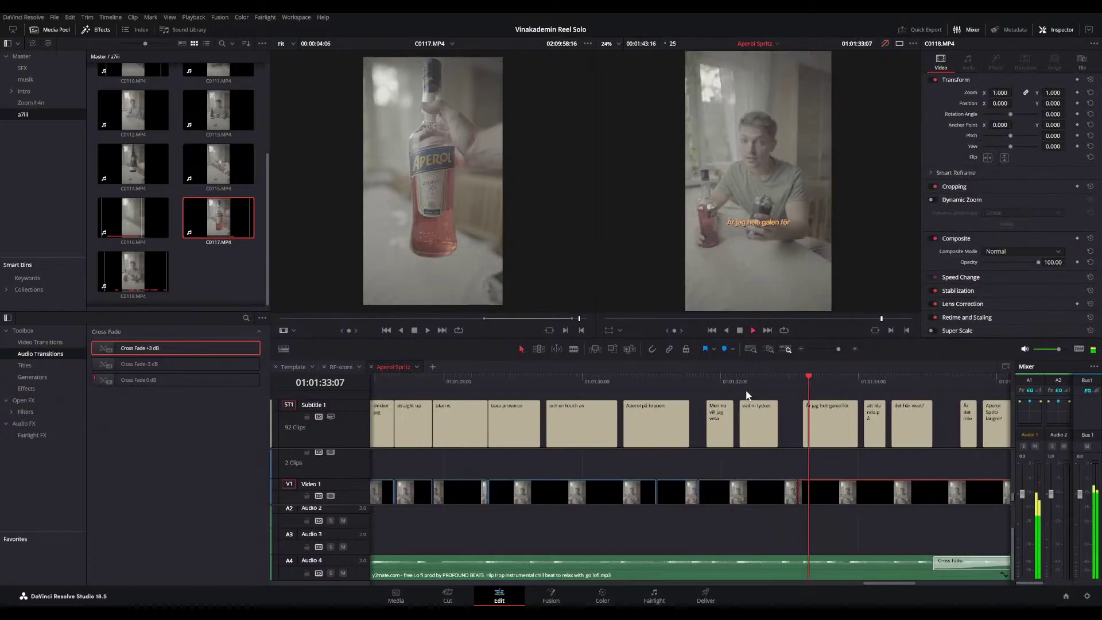
{"action": "left_click", "coordinate": [751, 379]}
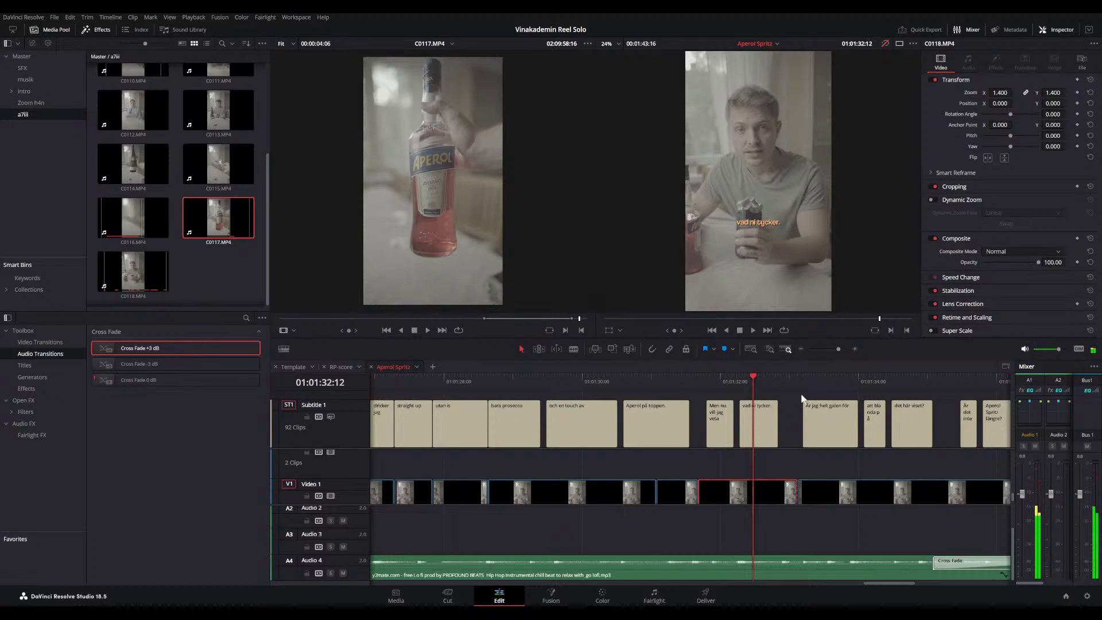
{"action": "left_click", "coordinate": [765, 416]}
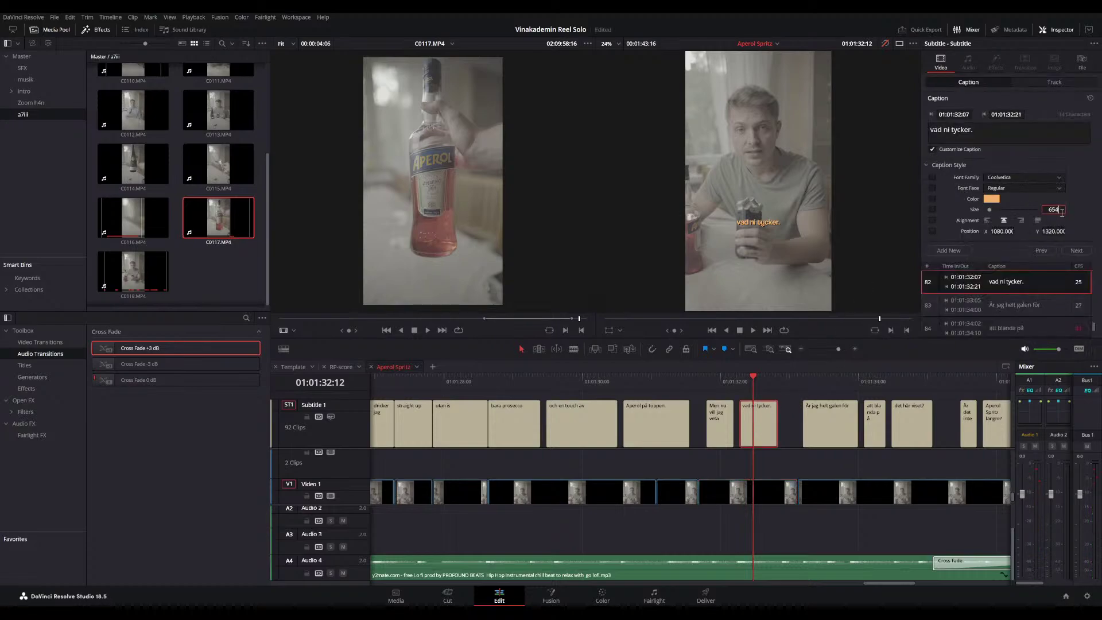
{"action": "key", "text": "Return"}
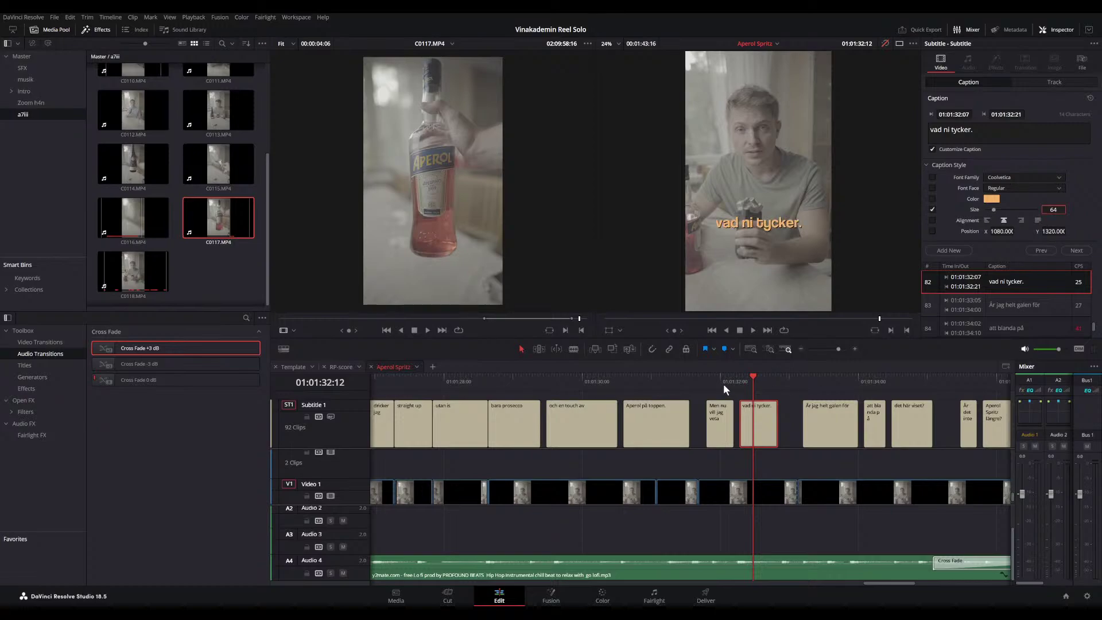
- Customize the "eller hur gör ni?" caption with a larger text size and replay from it to 01:01:42:22
{"action": "left_click", "coordinate": [704, 374]}
{"action": "key", "text": "space"}
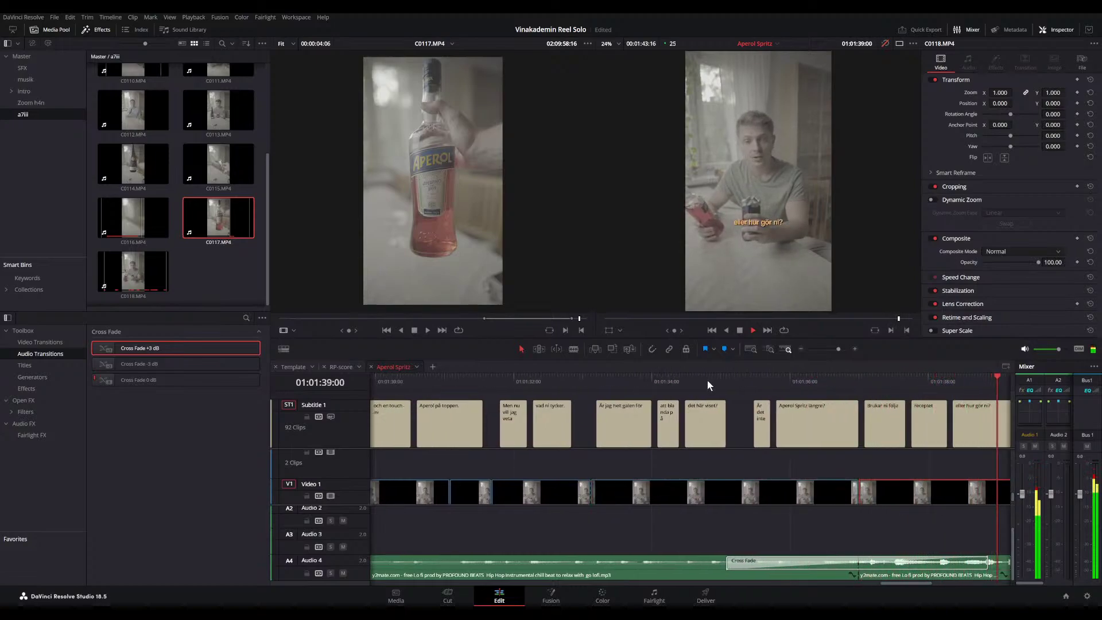
{"action": "left_click", "coordinate": [670, 421]}
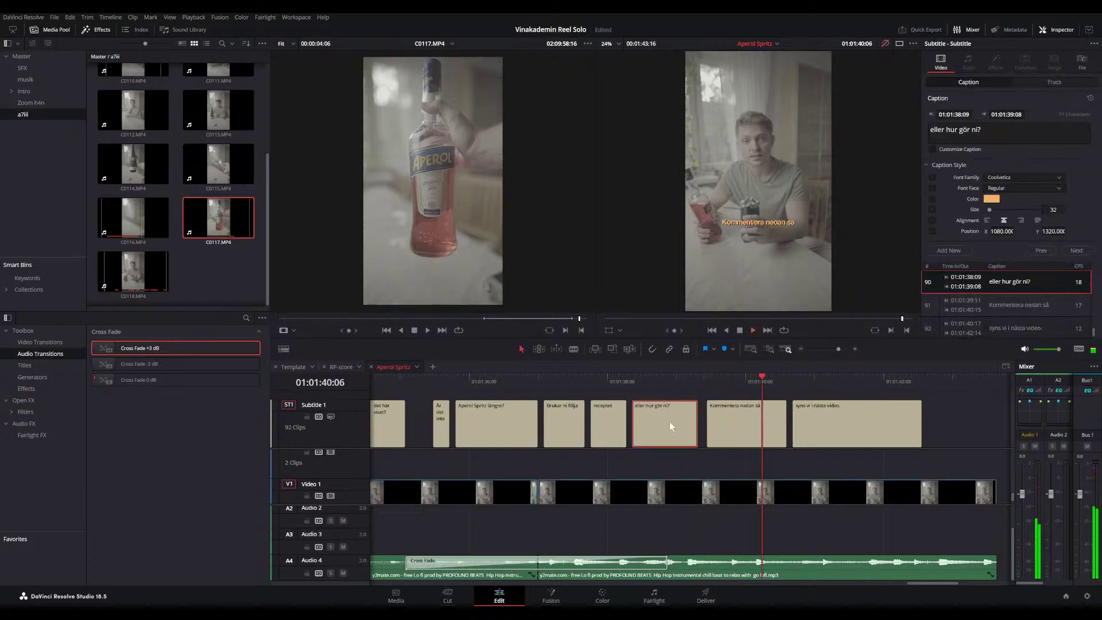
{"action": "left_click", "coordinate": [932, 149]}
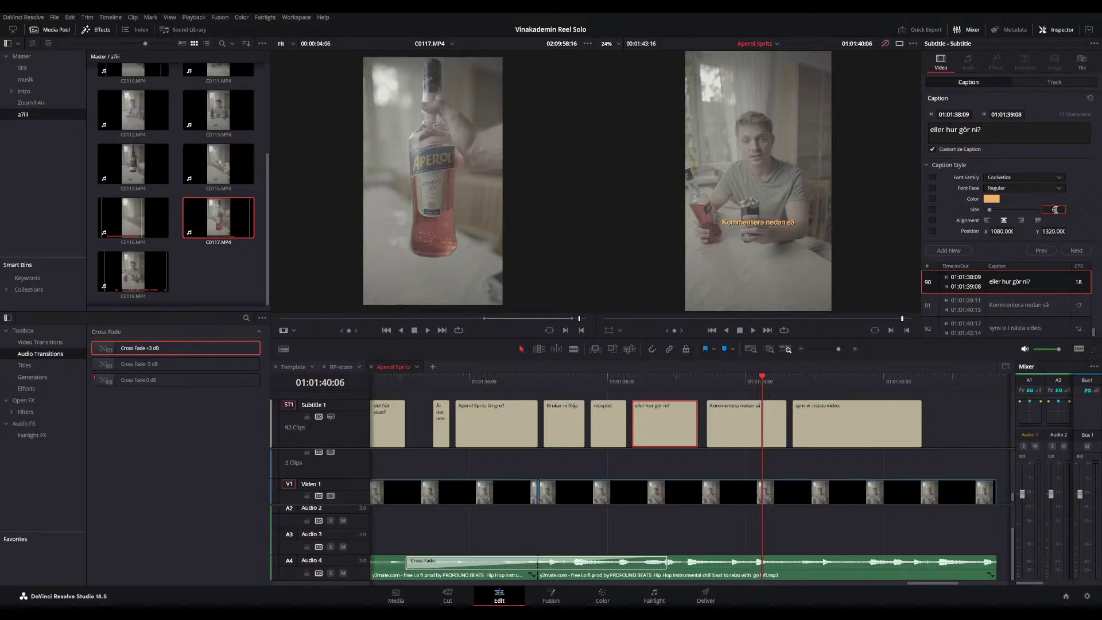
{"action": "left_click", "coordinate": [648, 377]}
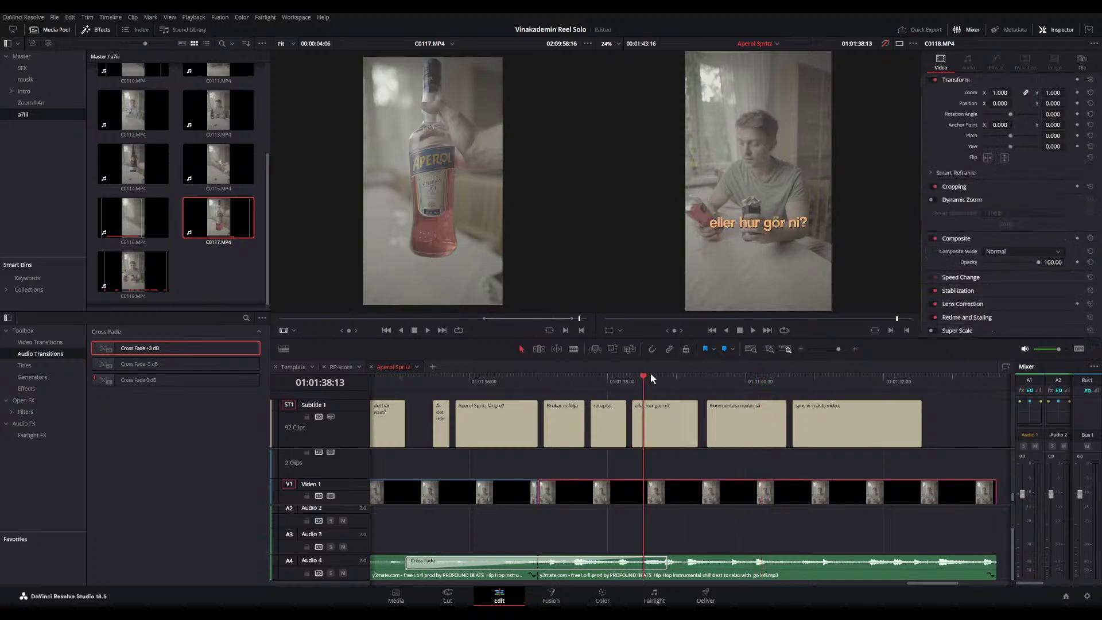
{"action": "key", "text": "space"}
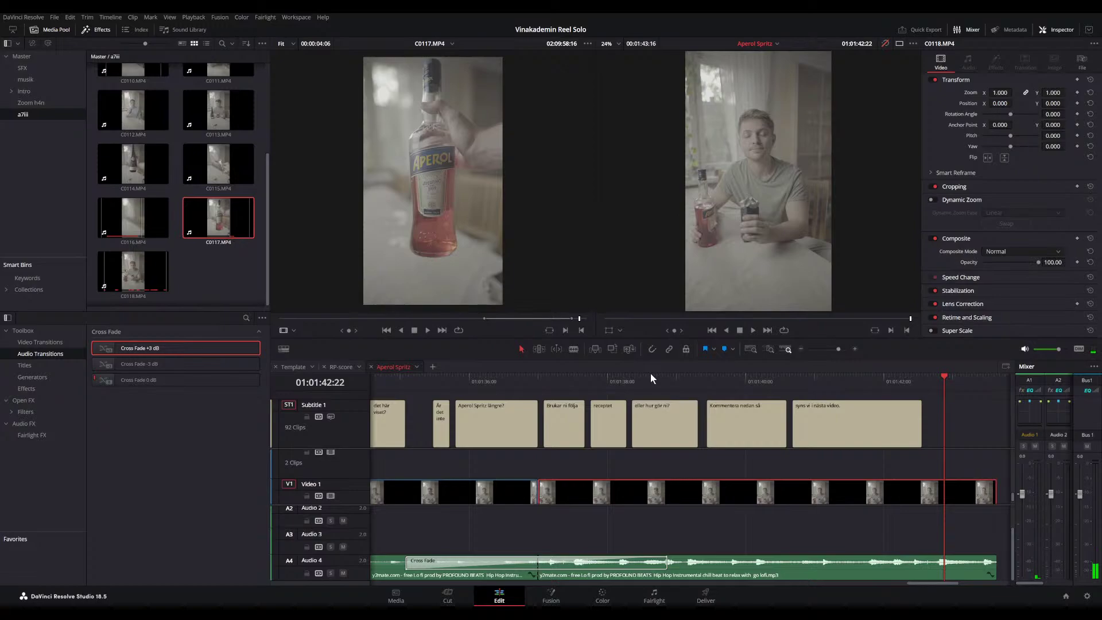
- Examine the whole timeline and its overlay tracks, scrubbing the footage to 01:00:38:19
{"action": "key", "text": "shift+z"}
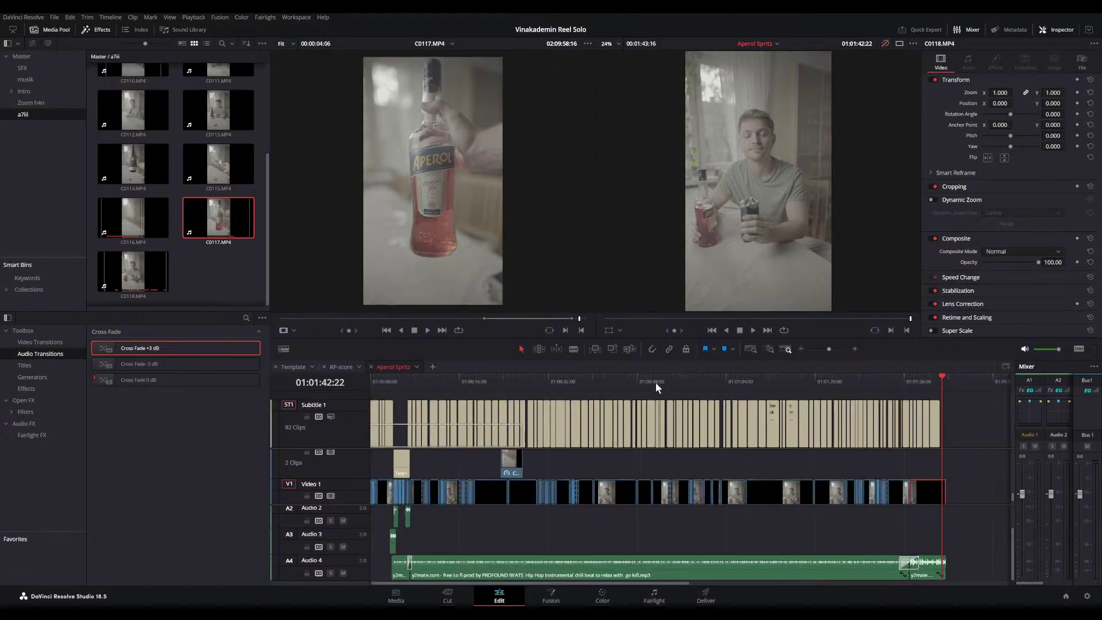
{"action": "left_click", "coordinate": [573, 460]}
{"action": "scroll", "coordinate": [572, 460], "scroll_direction": "up", "scroll_amount": 3}
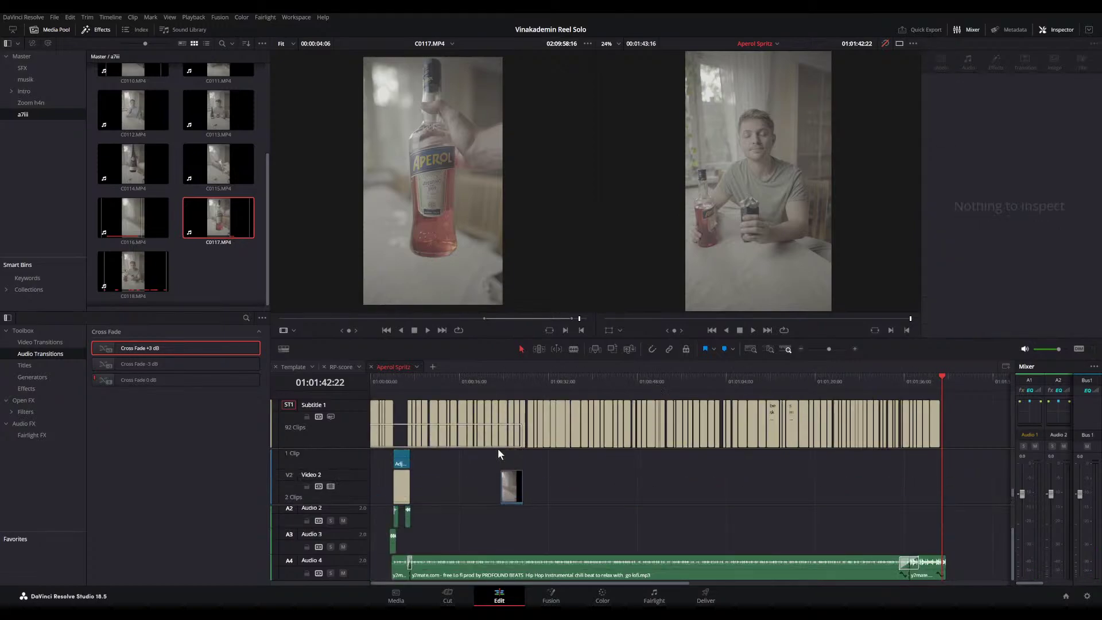
{"action": "scroll", "coordinate": [509, 431], "scroll_direction": "up", "scroll_amount": 2}
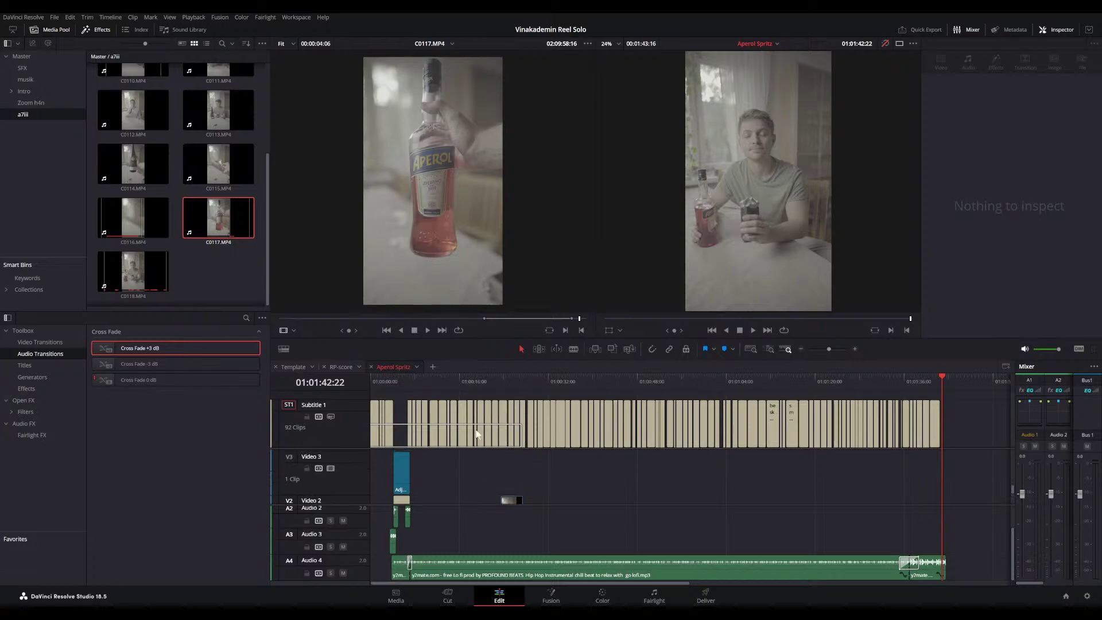
{"action": "left_click", "coordinate": [568, 384]}
{"action": "scroll", "coordinate": [568, 384], "scroll_direction": "down", "scroll_amount": 3}
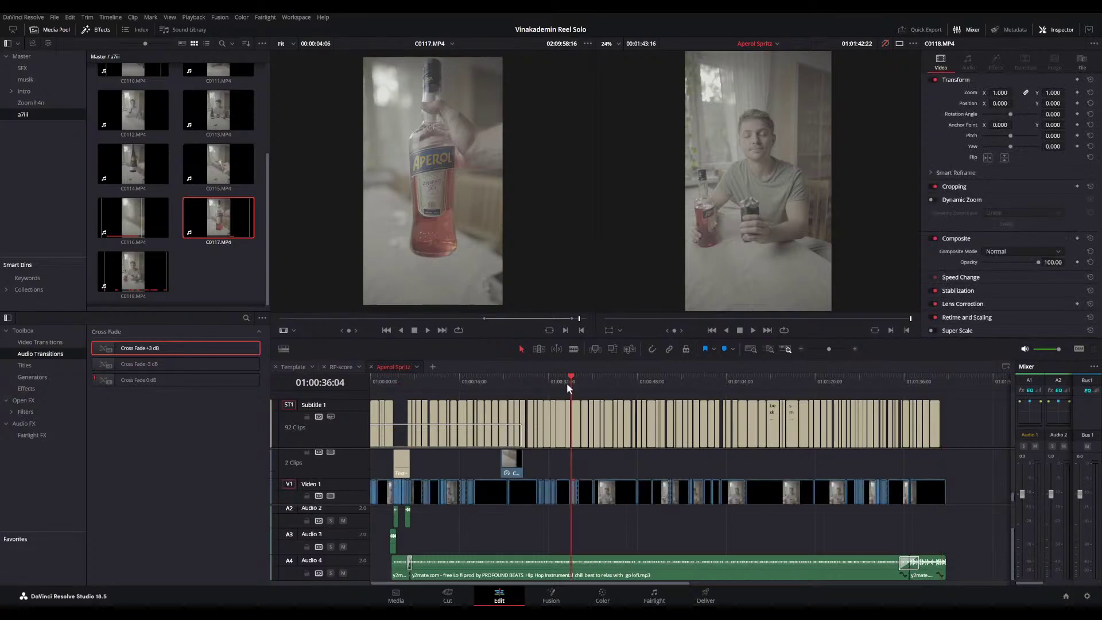
{"action": "left_click_drag", "start_coordinate": [566, 384], "coordinate": [512, 393]}
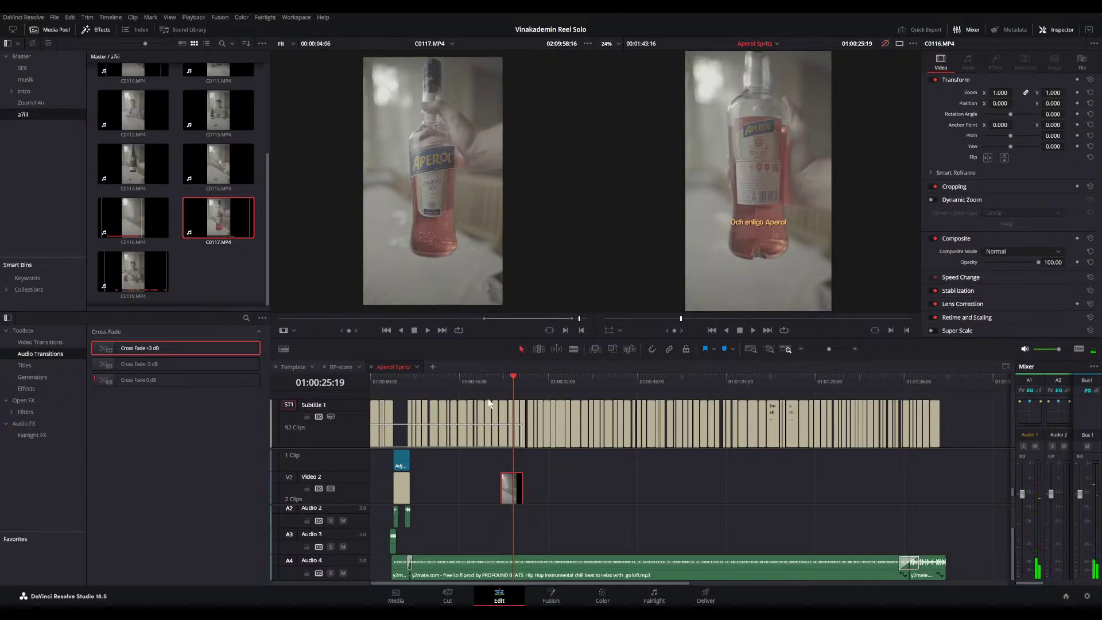
{"action": "left_click_drag", "start_coordinate": [532, 392], "coordinate": [585, 385]}
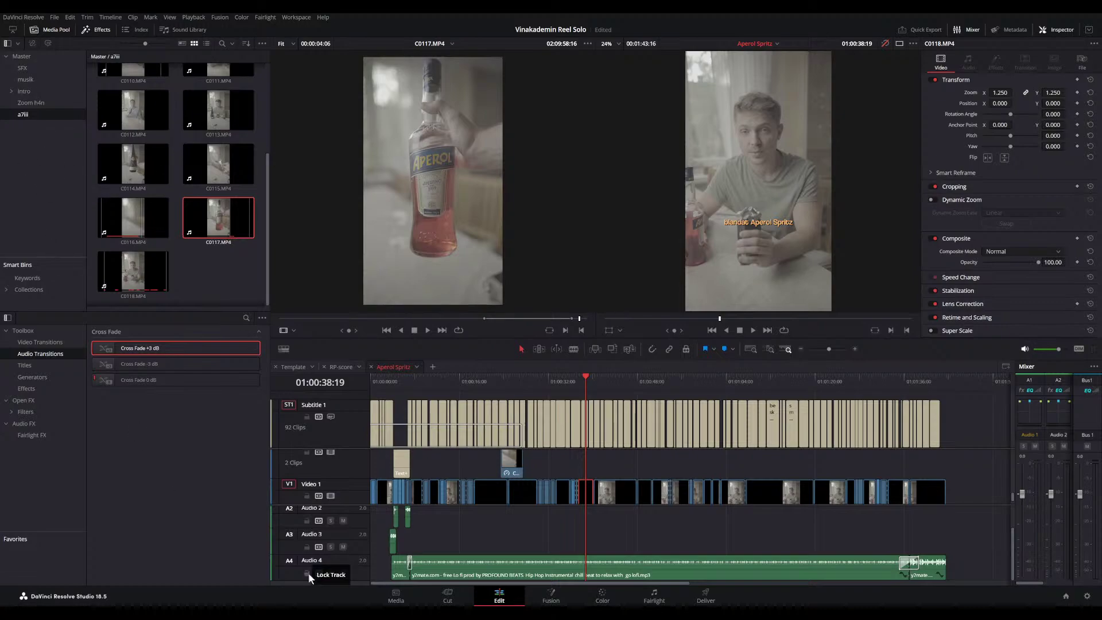
- Open the Vinakademin assets folder on the T7 drive in the Media page and preview sparkles_2728.png
{"action": "left_click", "coordinate": [396, 597]}
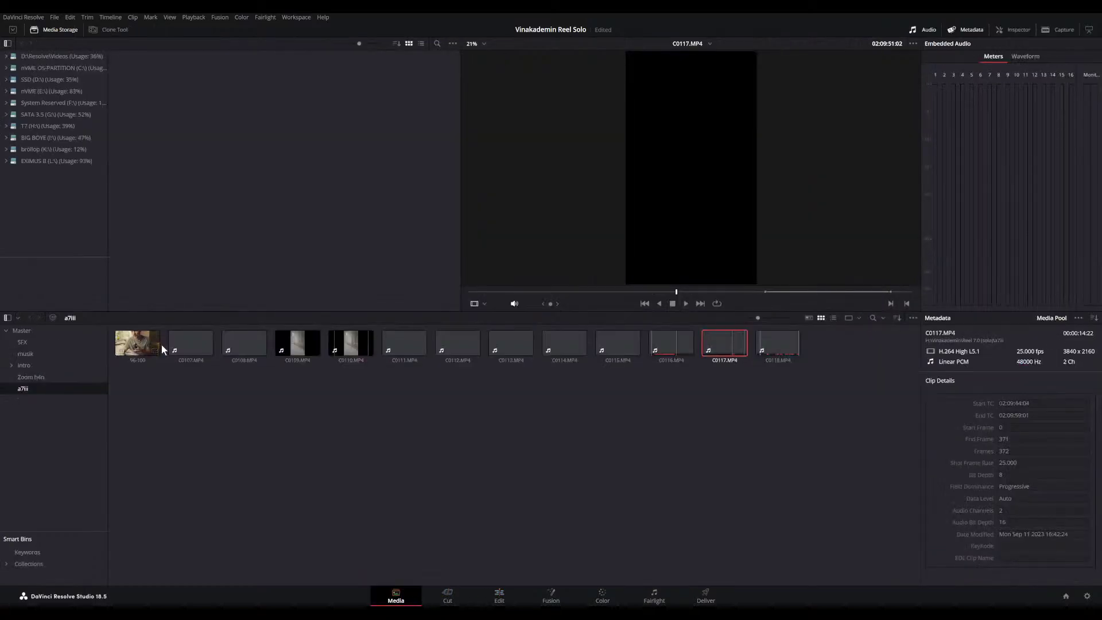
{"action": "left_click", "coordinate": [45, 126]}
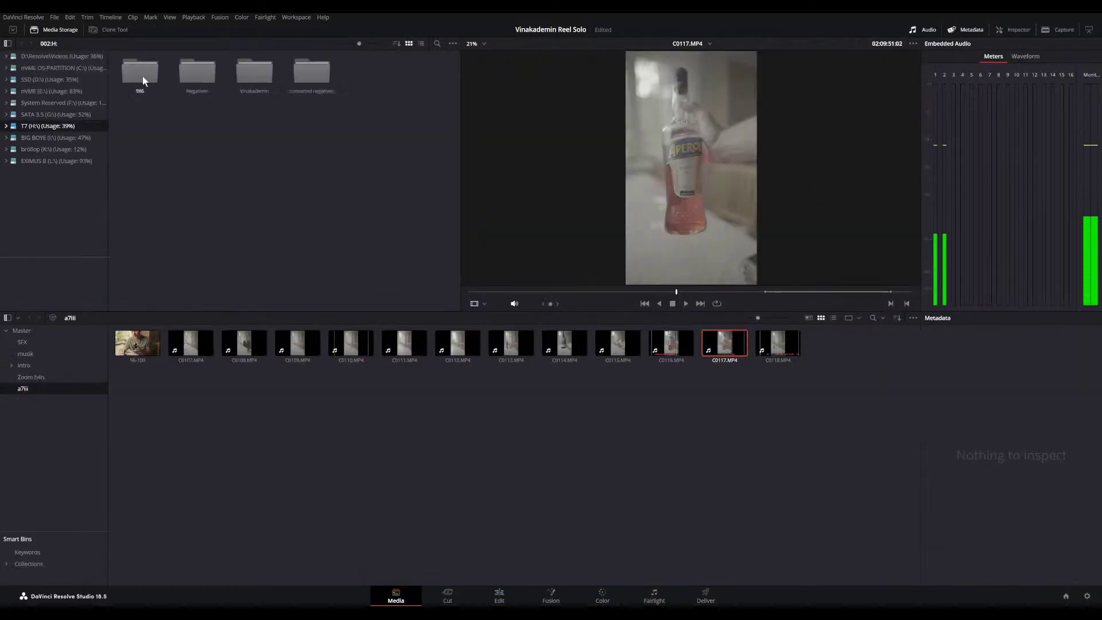
{"action": "double_click", "coordinate": [232, 80]}
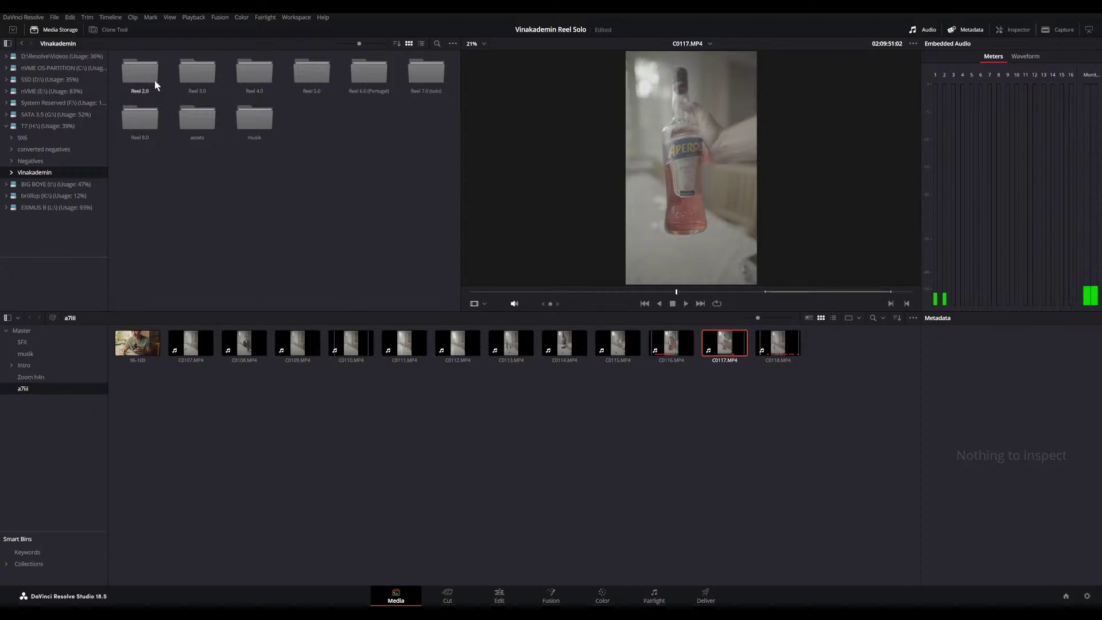
{"action": "double_click", "coordinate": [199, 120]}
{"action": "left_click", "coordinate": [251, 115]}
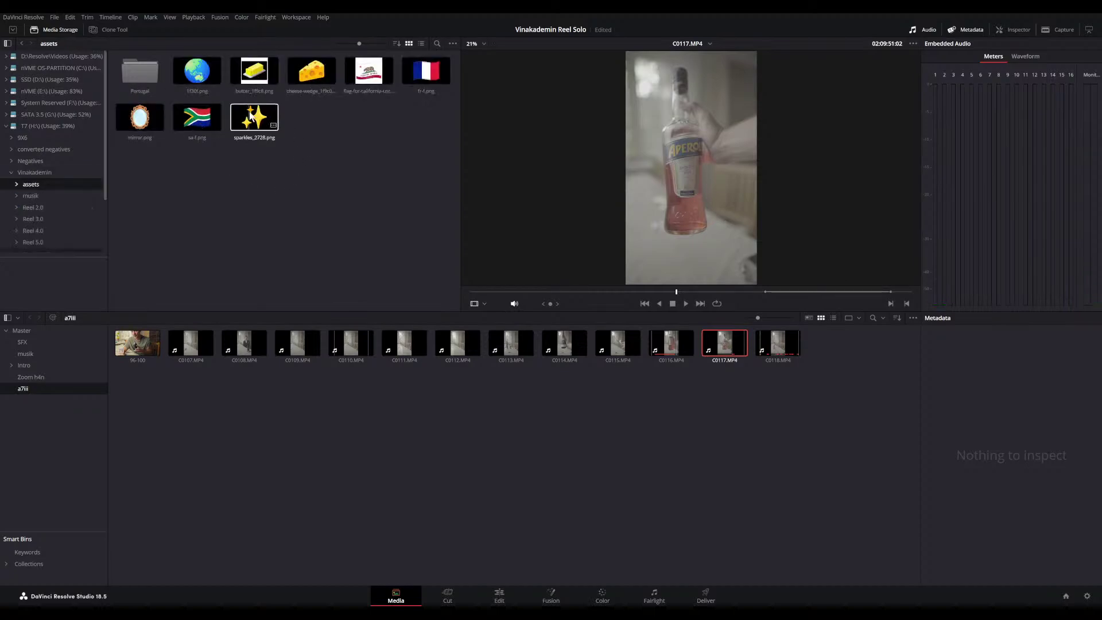
{"action": "left_click", "coordinate": [262, 123]}
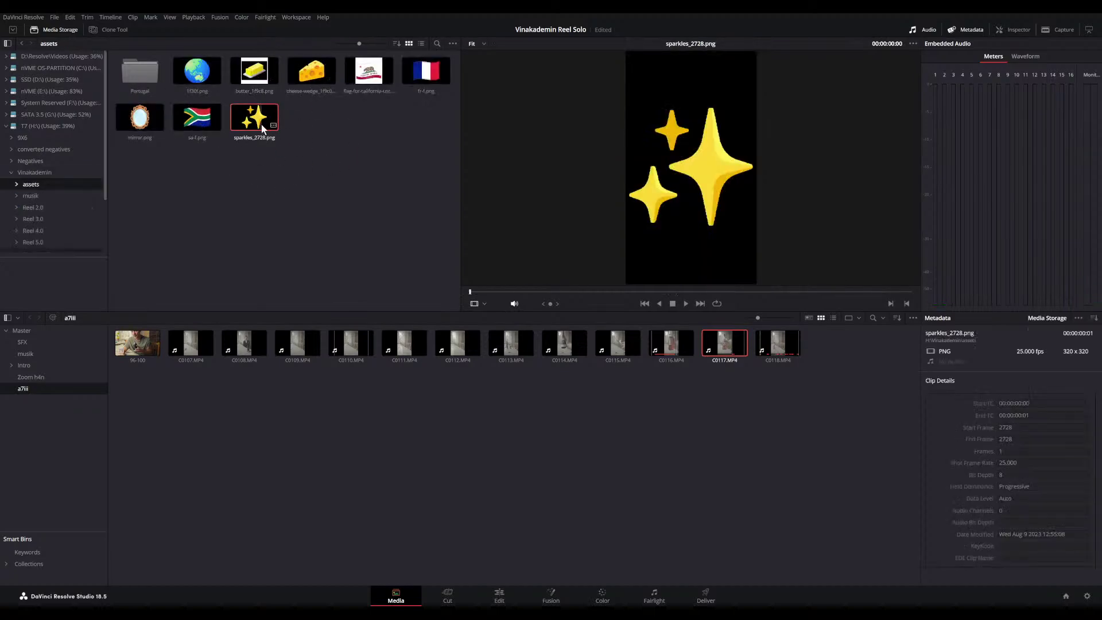
- Check the Portugal assets subfolder and add sparkles_2728.png from the assets folder to the Master bin
{"action": "left_click", "coordinate": [139, 70]}
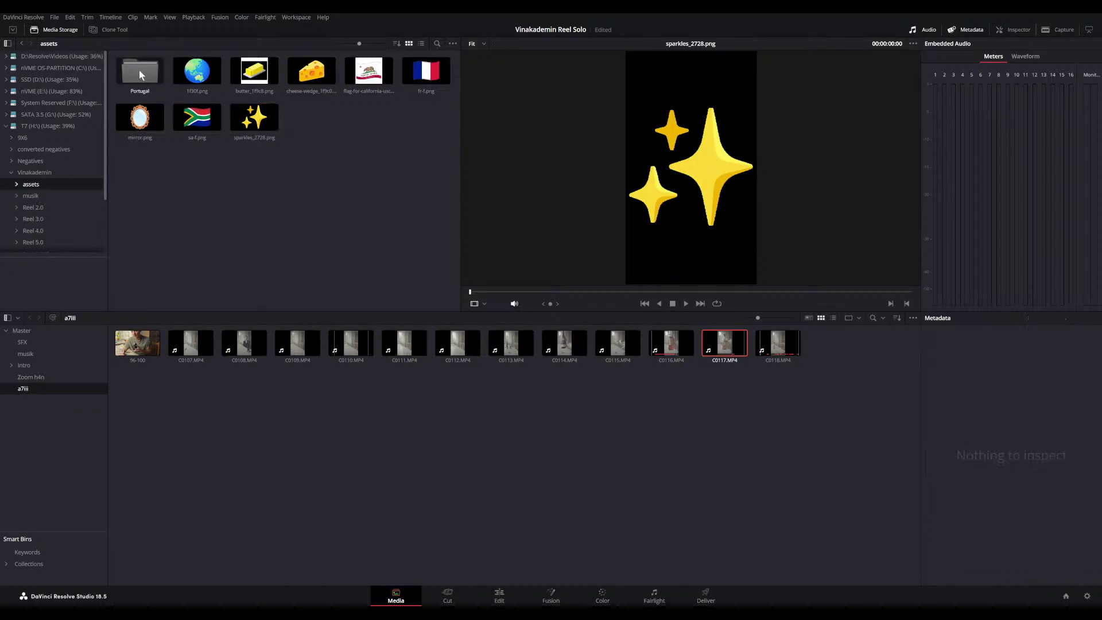
{"action": "double_click", "coordinate": [139, 70]}
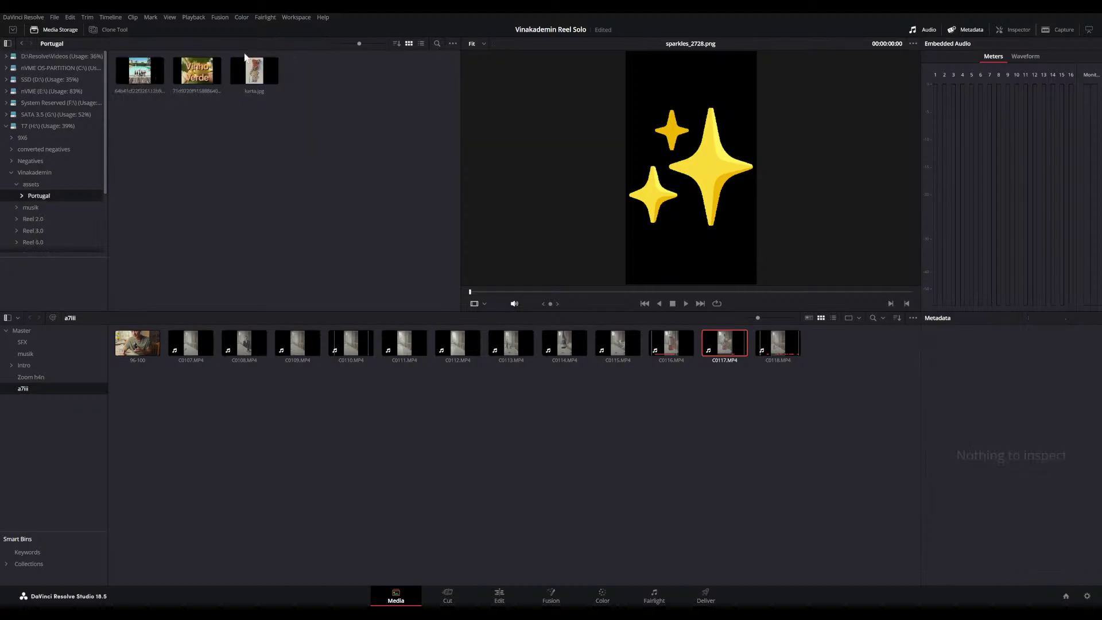
{"action": "left_click", "coordinate": [43, 184]}
{"action": "left_click", "coordinate": [246, 125]}
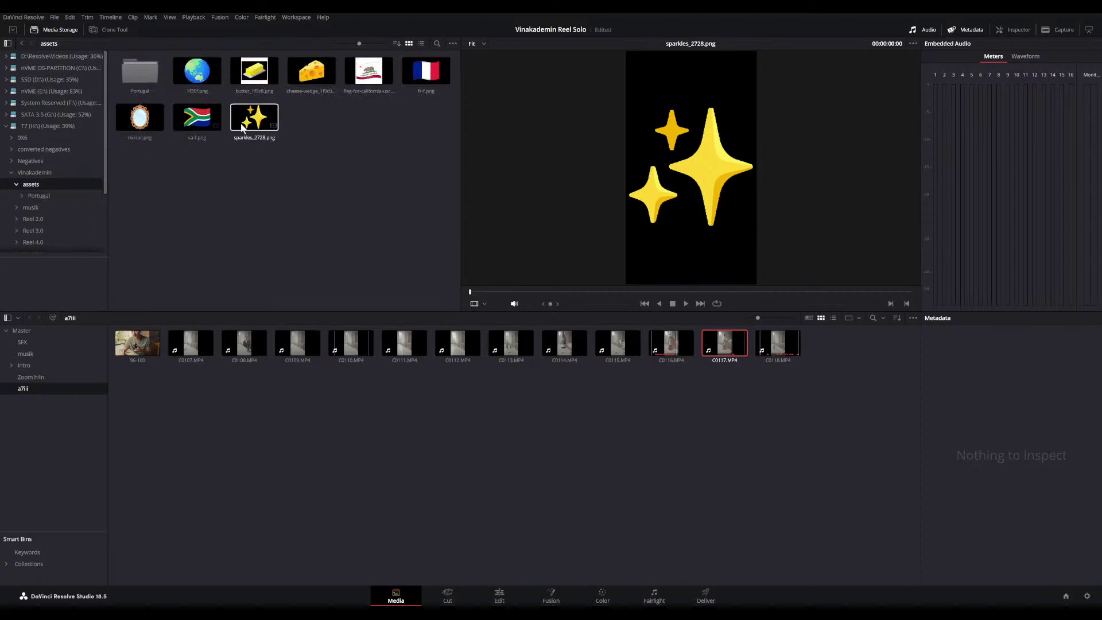
{"action": "left_click", "coordinate": [22, 331]}
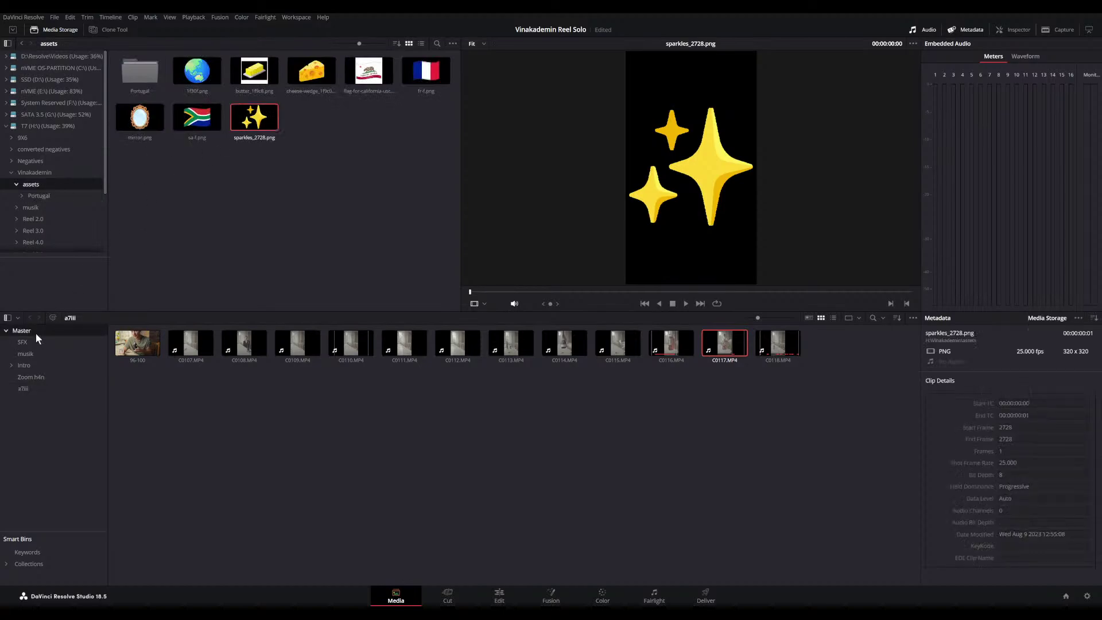
{"action": "left_click_drag", "start_coordinate": [247, 125], "coordinate": [319, 480]}
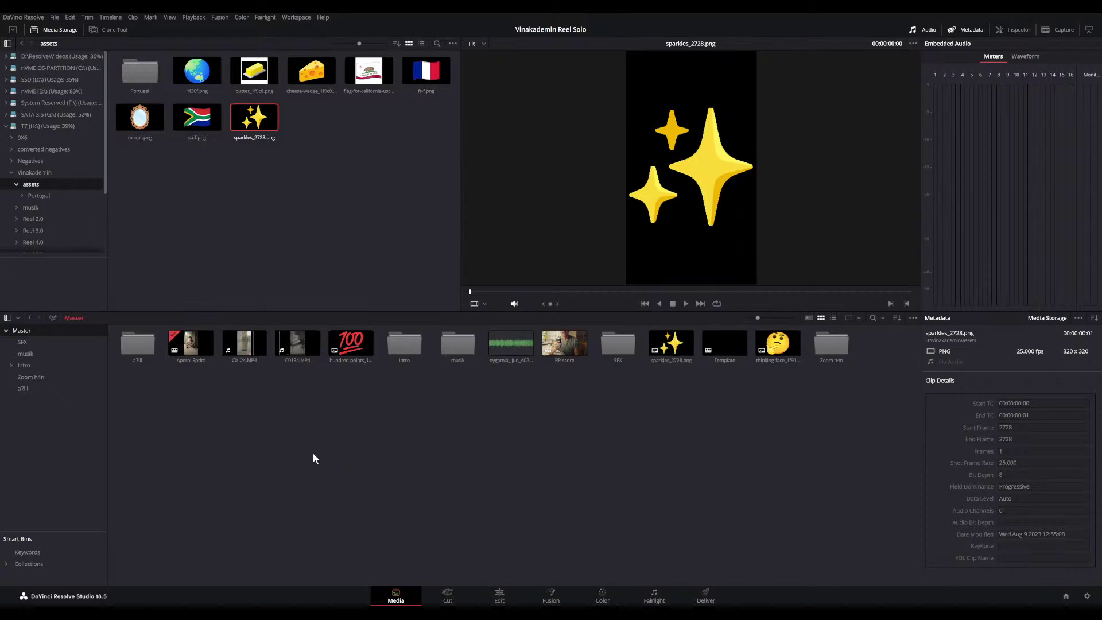
- Return to the Edit page and look through the Master bin's emoji images, ending with thinking-face_1f914.png selected
{"action": "left_click", "coordinate": [507, 601]}
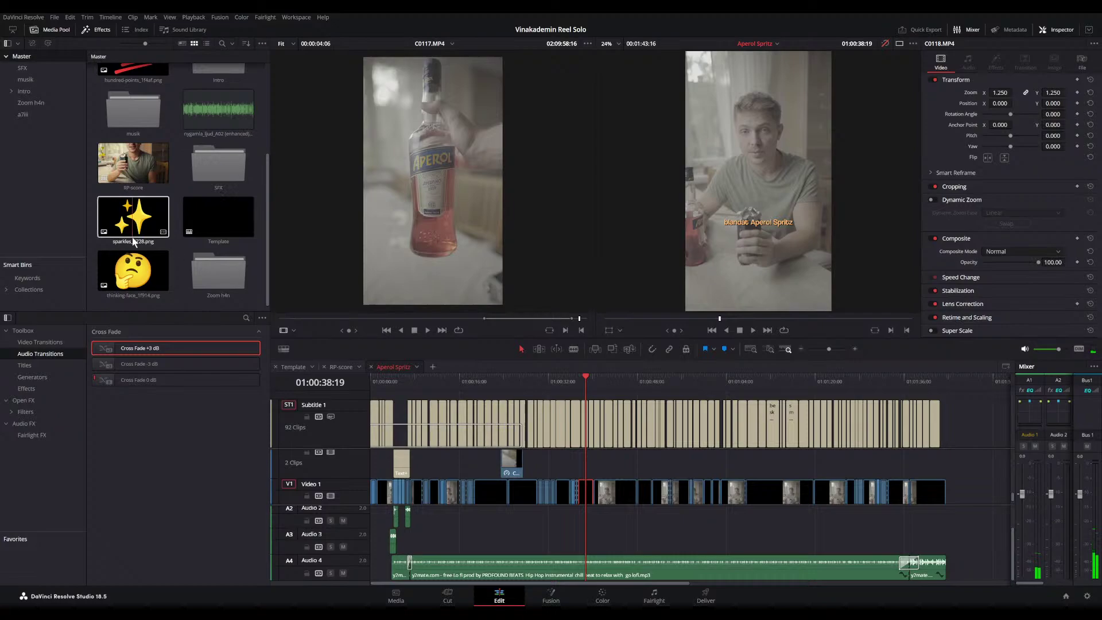
{"action": "scroll", "coordinate": [172, 230], "scroll_direction": "up", "scroll_amount": 3}
{"action": "scroll", "coordinate": [163, 198], "scroll_direction": "down", "scroll_amount": 3}
{"action": "scroll", "coordinate": [163, 198], "scroll_direction": "up", "scroll_amount": 3}
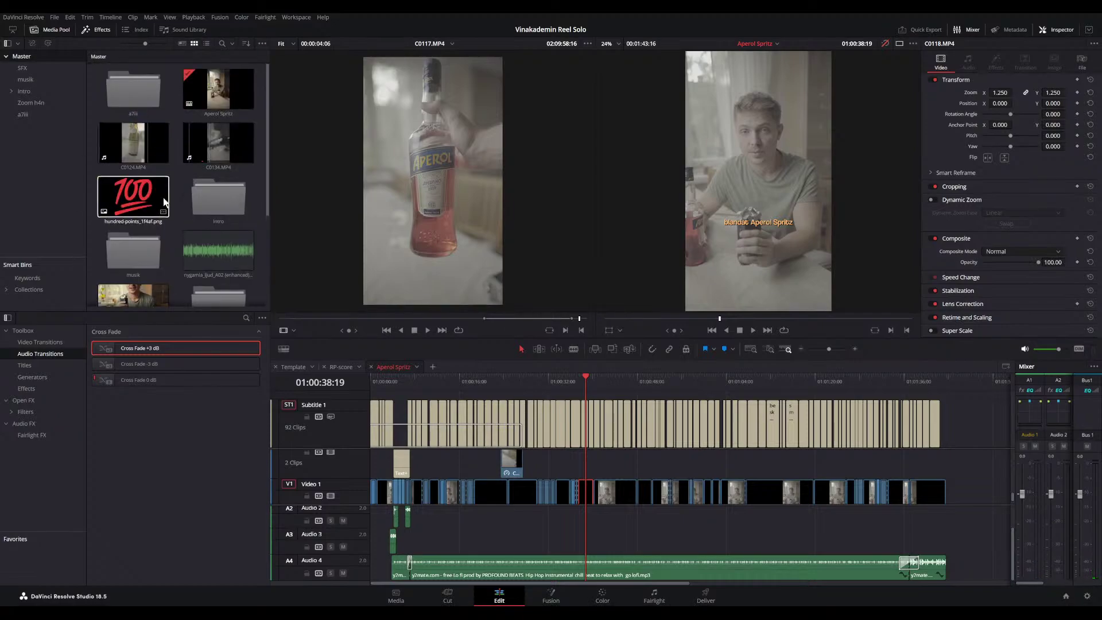
{"action": "scroll", "coordinate": [164, 201], "scroll_direction": "down", "scroll_amount": 3}
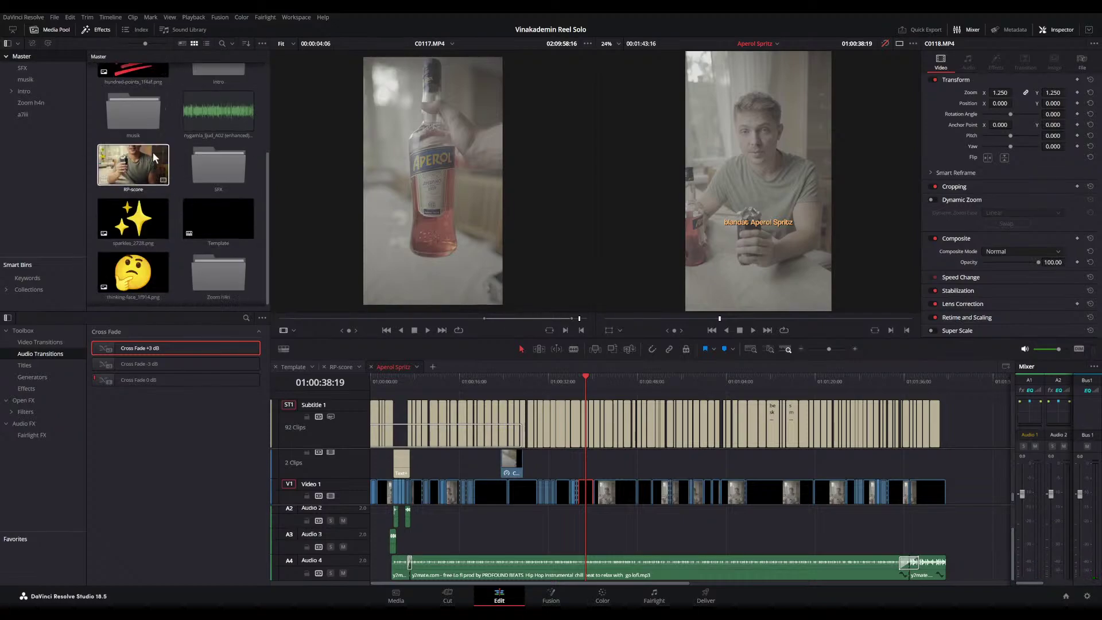
{"action": "scroll", "coordinate": [172, 229], "scroll_direction": "up", "scroll_amount": 3}
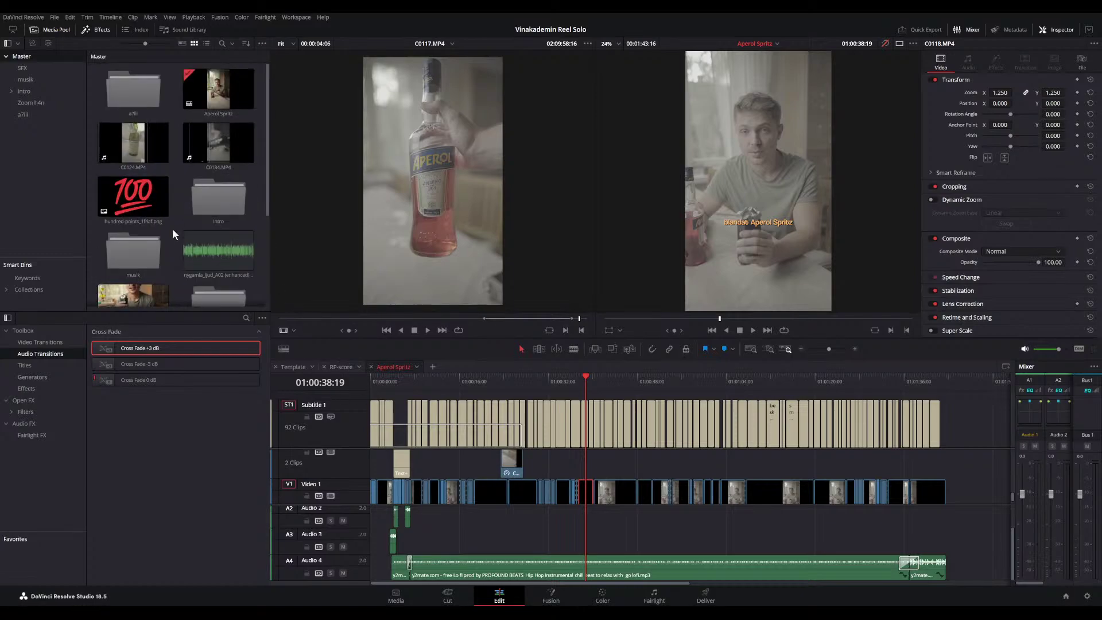
{"action": "scroll", "coordinate": [174, 205], "scroll_direction": "down", "scroll_amount": 3}
{"action": "left_click", "coordinate": [152, 212]}
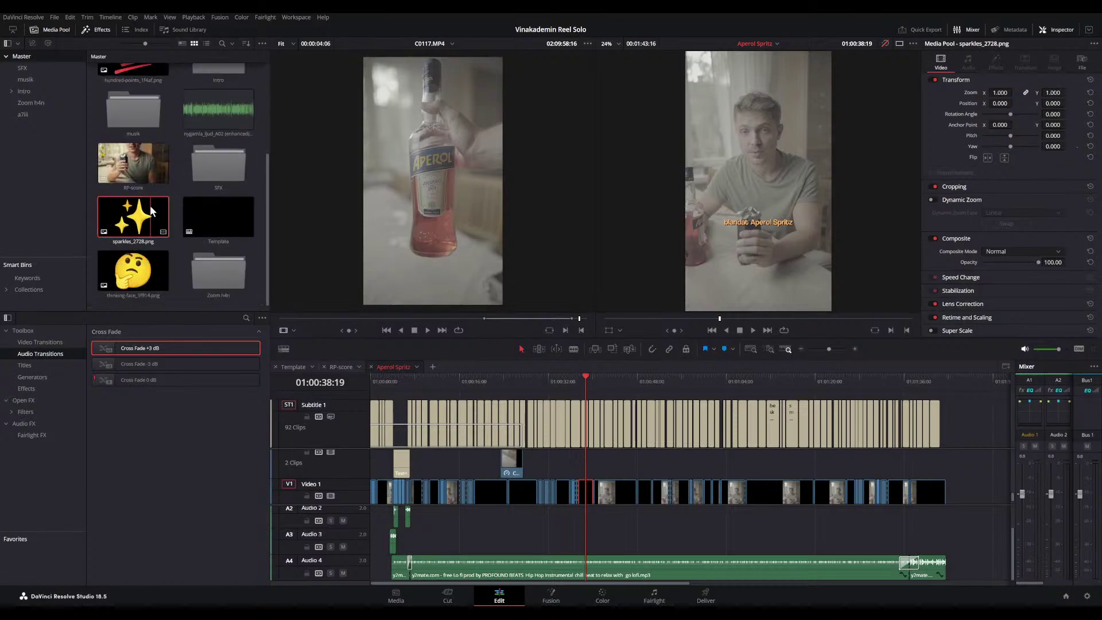
{"action": "left_click", "coordinate": [133, 265]}
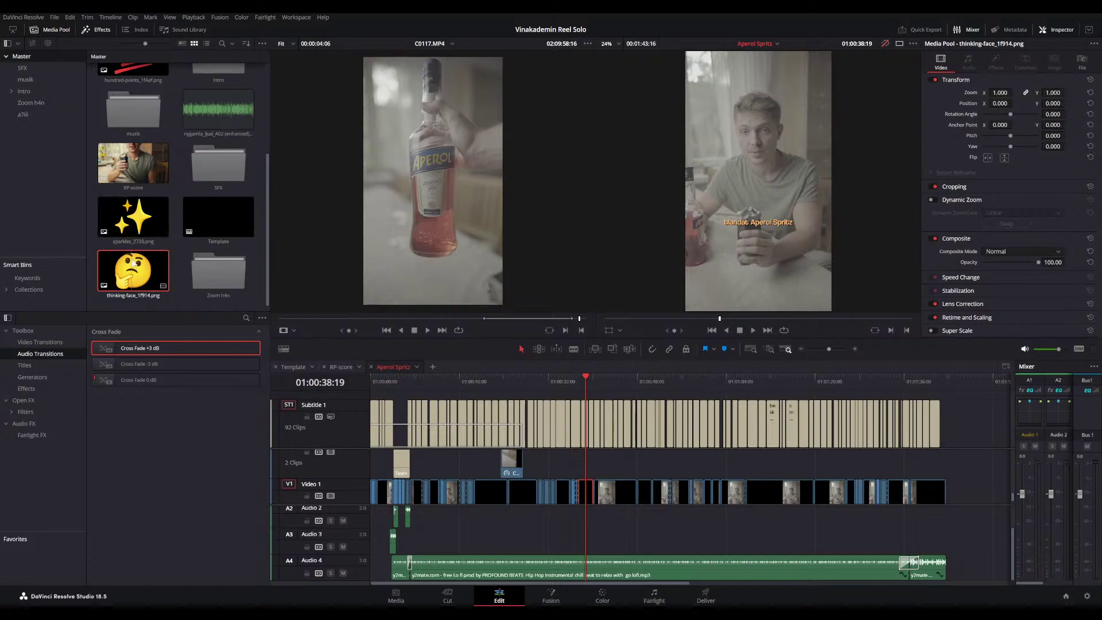
- Look through the emoji images in the Master bin, ending with sparkles_2728.png selected
{"action": "scroll", "coordinate": [133, 263], "scroll_direction": "up", "scroll_amount": 3}
{"action": "left_click", "coordinate": [140, 161]}
{"action": "scroll", "coordinate": [131, 213], "scroll_direction": "down", "scroll_amount": 3}
{"action": "left_click", "coordinate": [129, 232]}
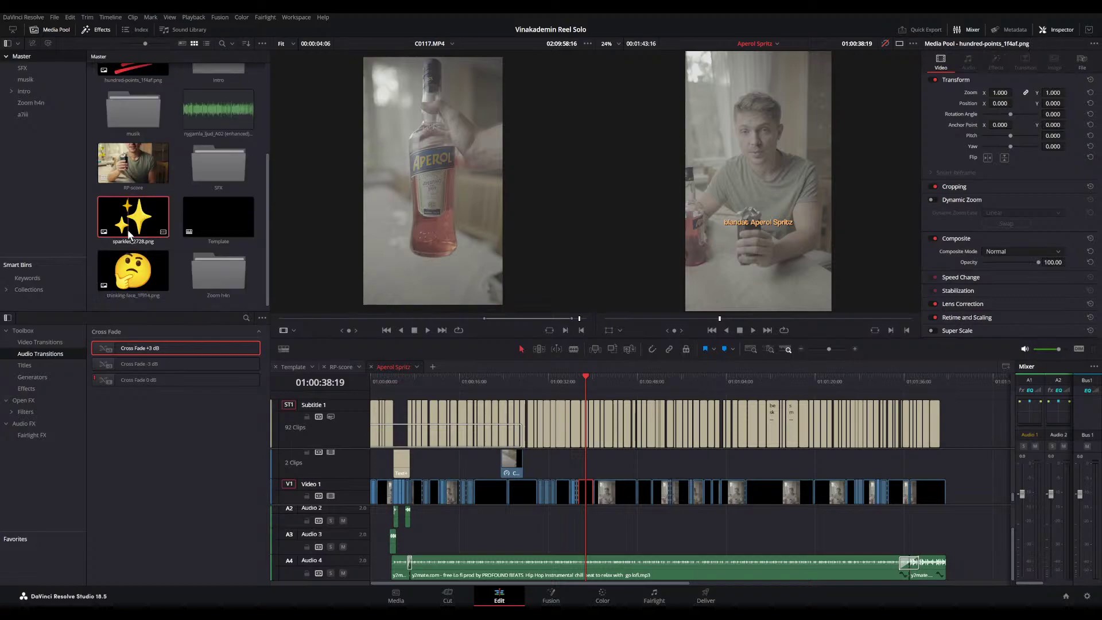
- Find the "och en touch av" line near 01:01:30:08, overlay sparkles_2728.png above it on Video 2, and trim it to the subtitle's length
{"action": "left_click_drag", "start_coordinate": [585, 381], "coordinate": [804, 396]}
{"action": "scroll", "coordinate": [817, 438], "scroll_direction": "up", "scroll_amount": 5}
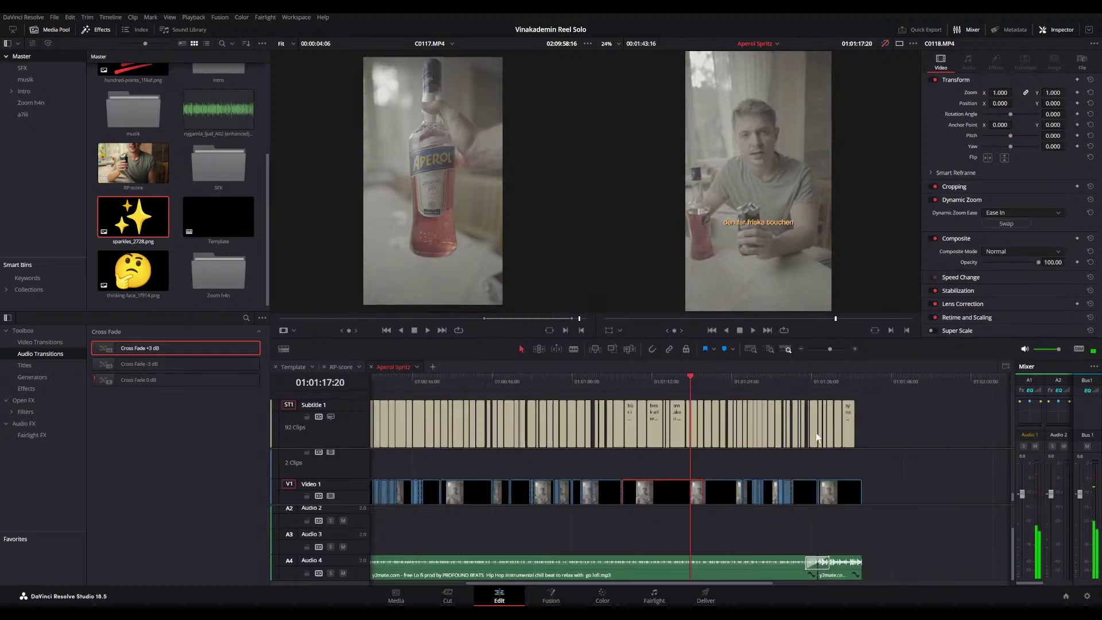
{"action": "key", "text": "space"}
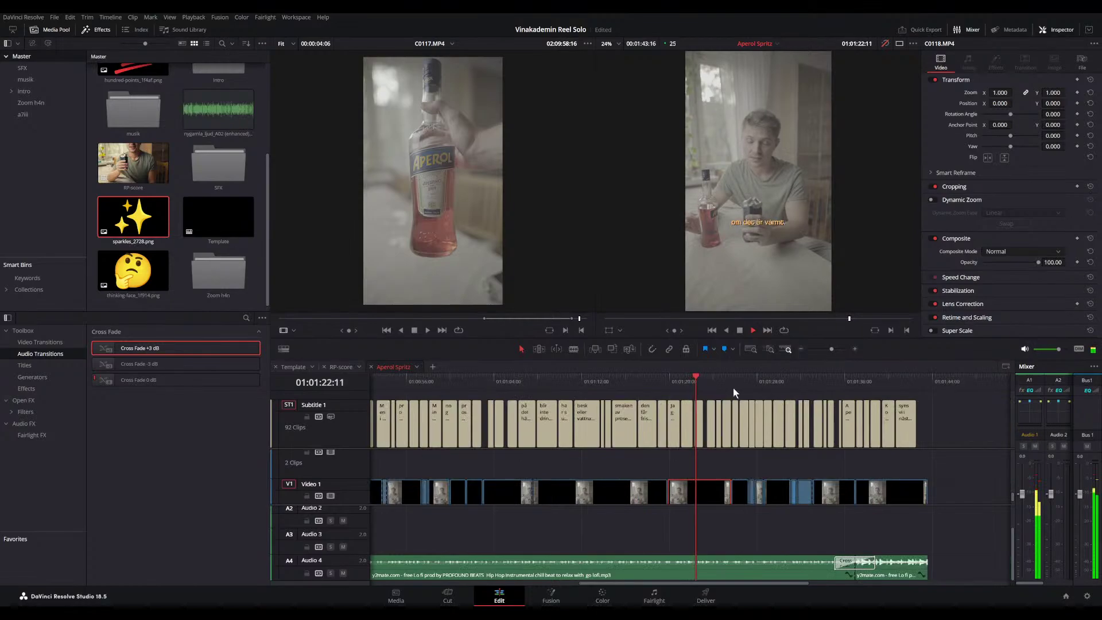
{"action": "scroll", "coordinate": [718, 418], "scroll_direction": "up", "scroll_amount": 3}
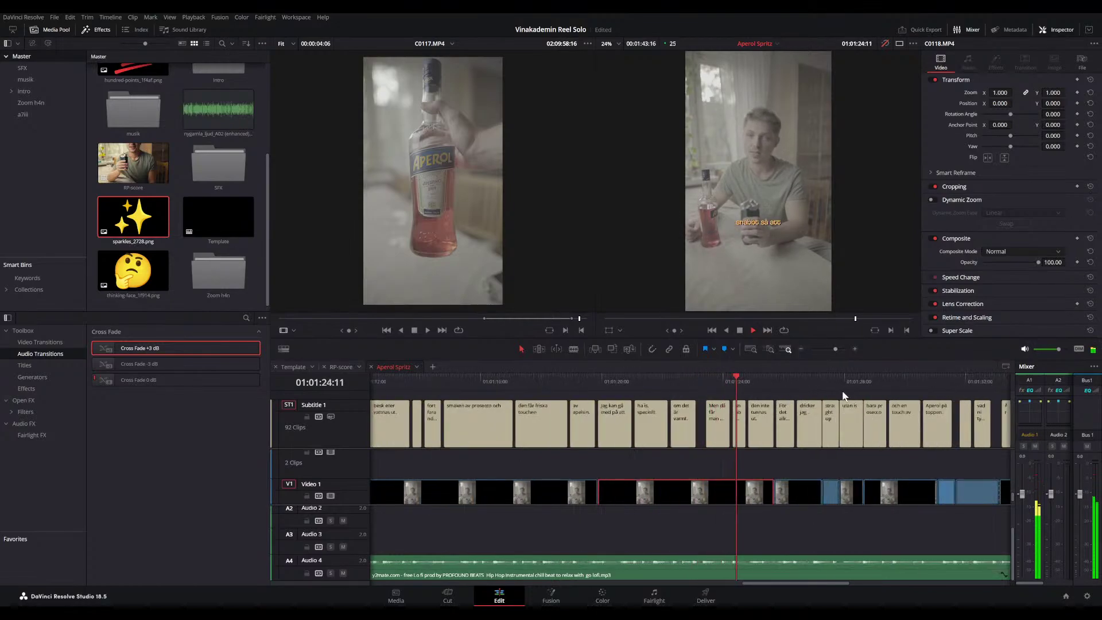
{"action": "left_click", "coordinate": [890, 381]}
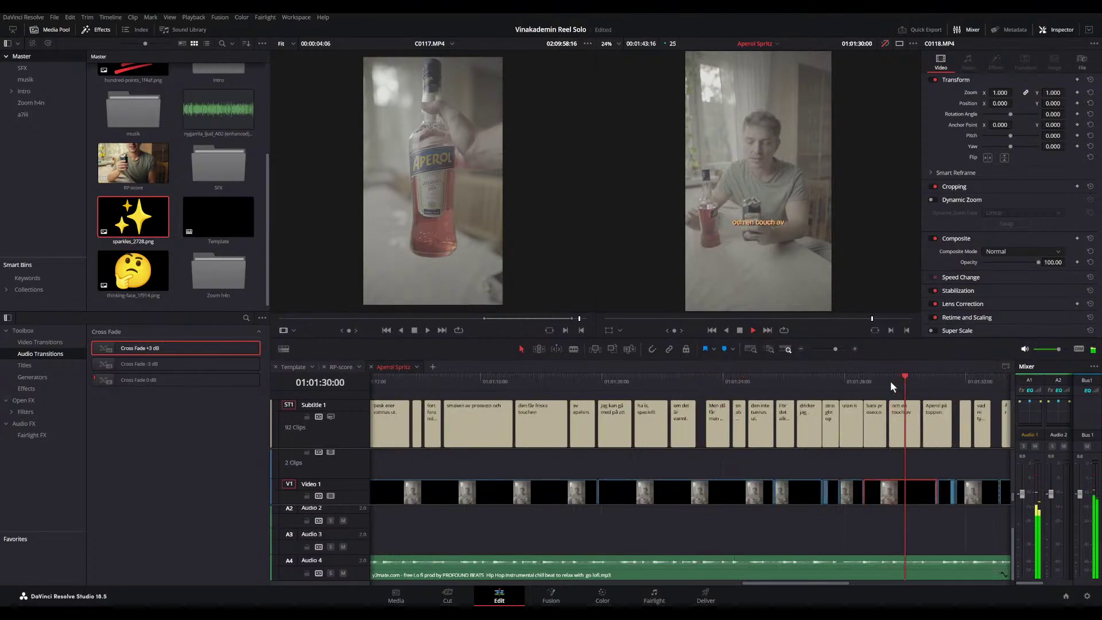
{"action": "scroll", "coordinate": [890, 380], "scroll_direction": "right", "scroll_amount": 3}
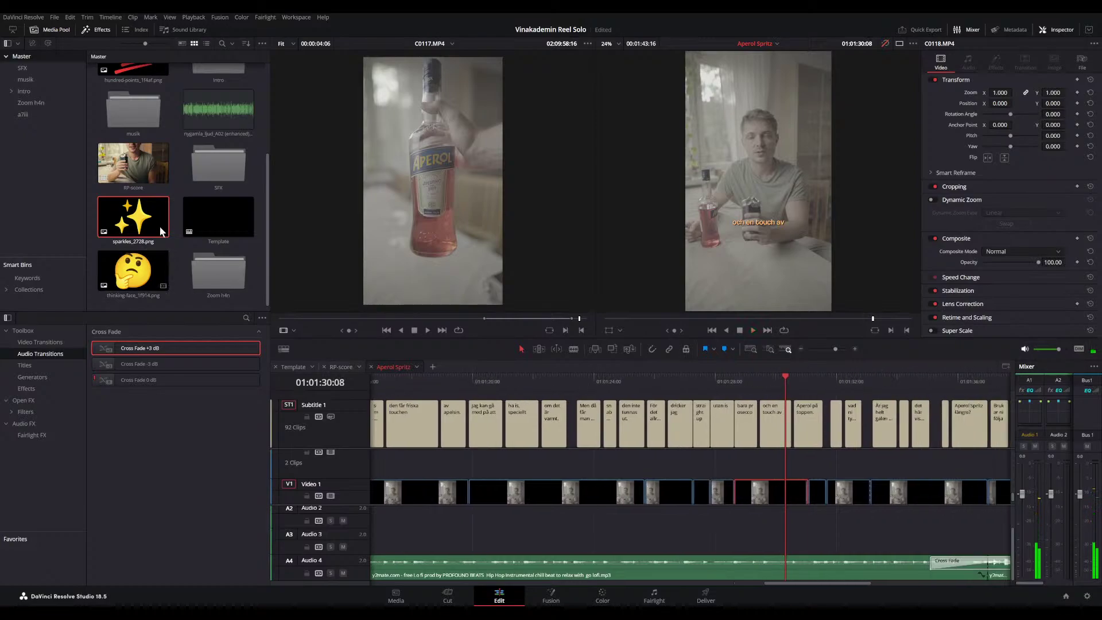
{"action": "left_click_drag", "start_coordinate": [133, 218], "coordinate": [822, 467]}
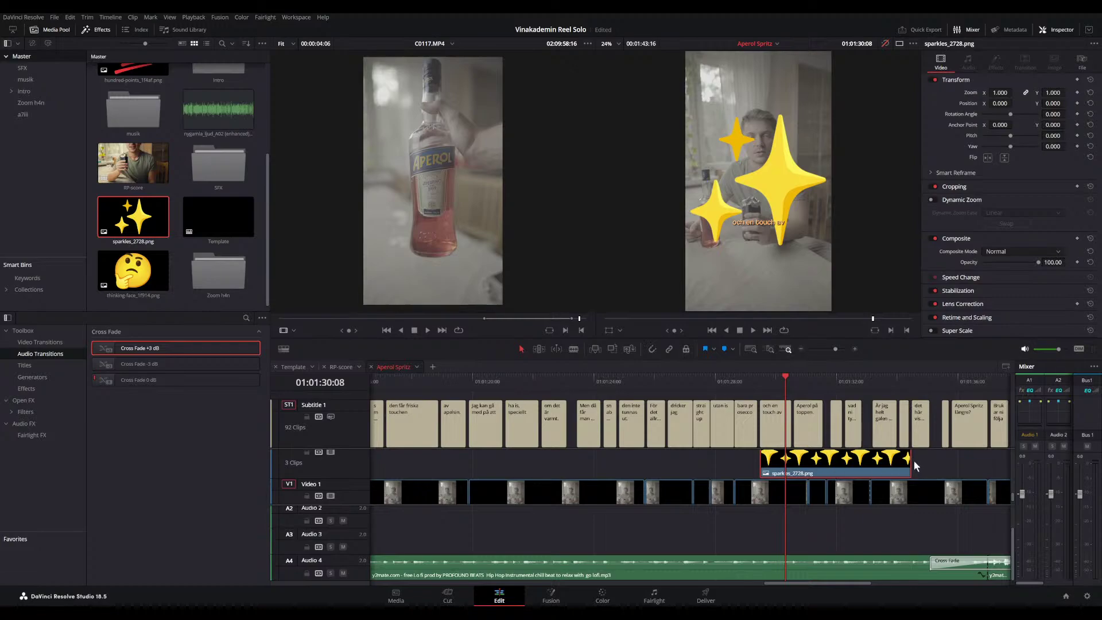
{"action": "left_click_drag", "start_coordinate": [912, 461], "coordinate": [791, 459]}
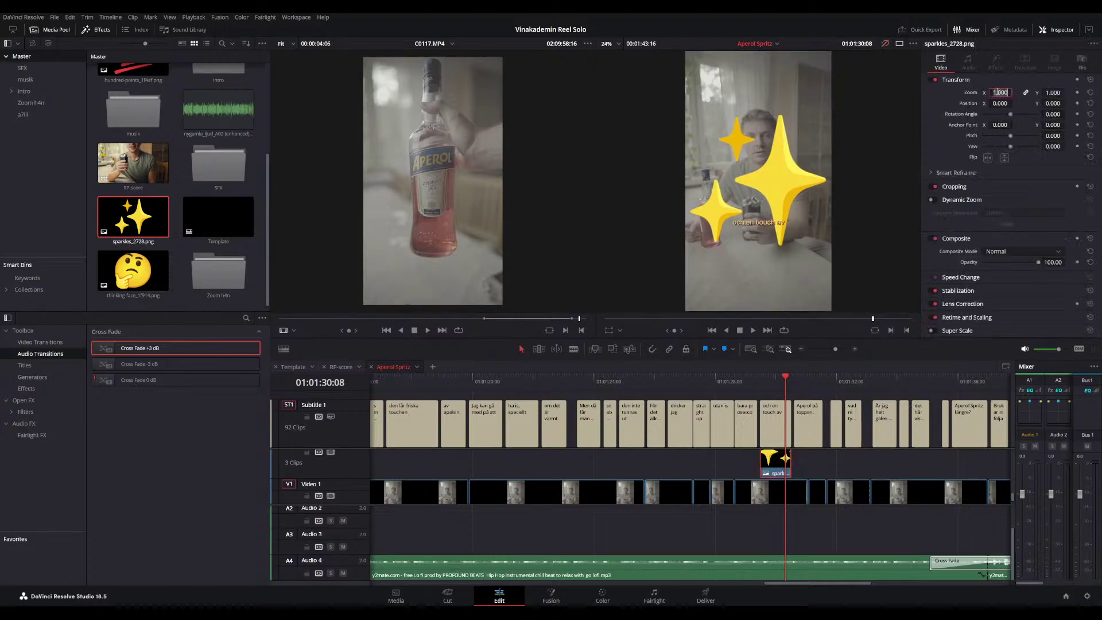
- Set the sparkles overlay's Zoom to 0.2 and its Position Y to 2246, and play the section back
{"action": "type", "text": "0.2"}
{"action": "key", "text": "Return"}
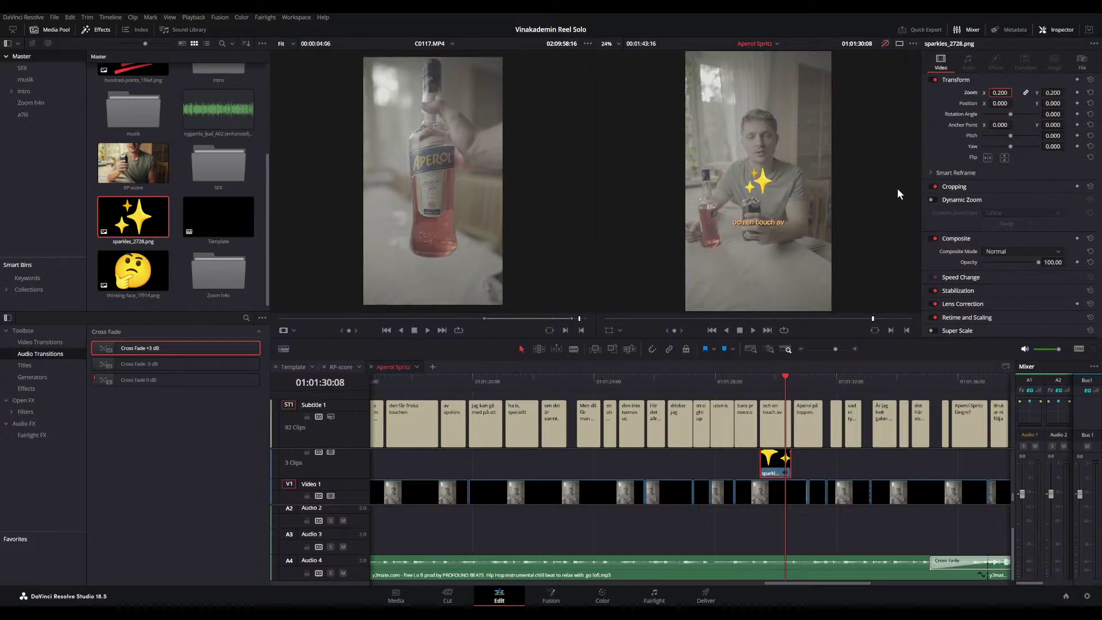
{"action": "left_click_drag", "start_coordinate": [1050, 103], "coordinate": [1069, 103]}
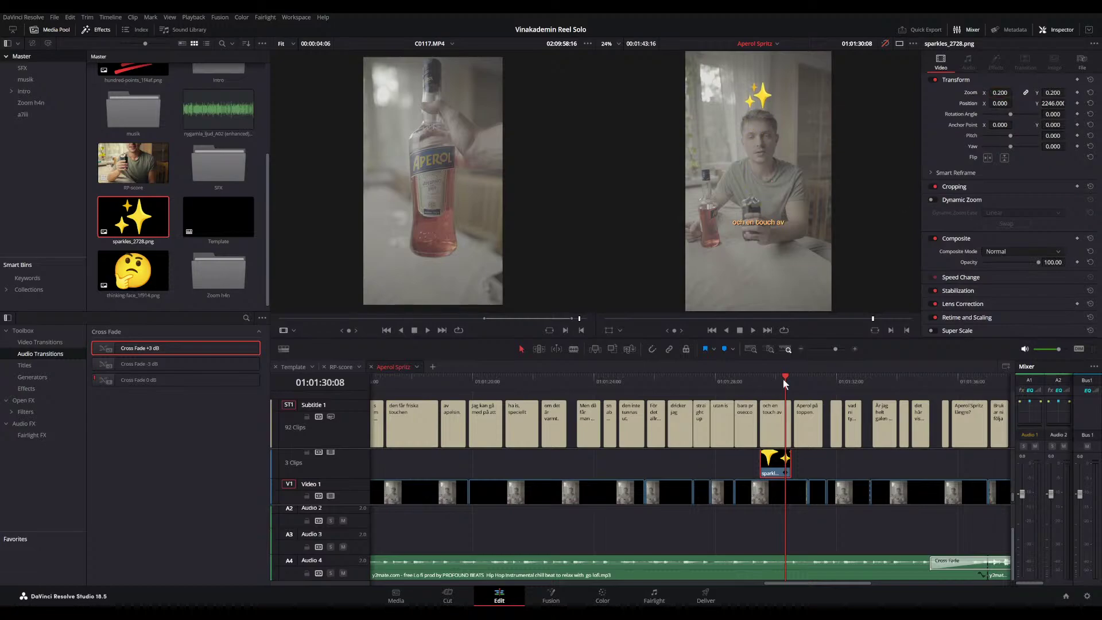
{"action": "left_click_drag", "start_coordinate": [763, 378], "coordinate": [749, 378]}
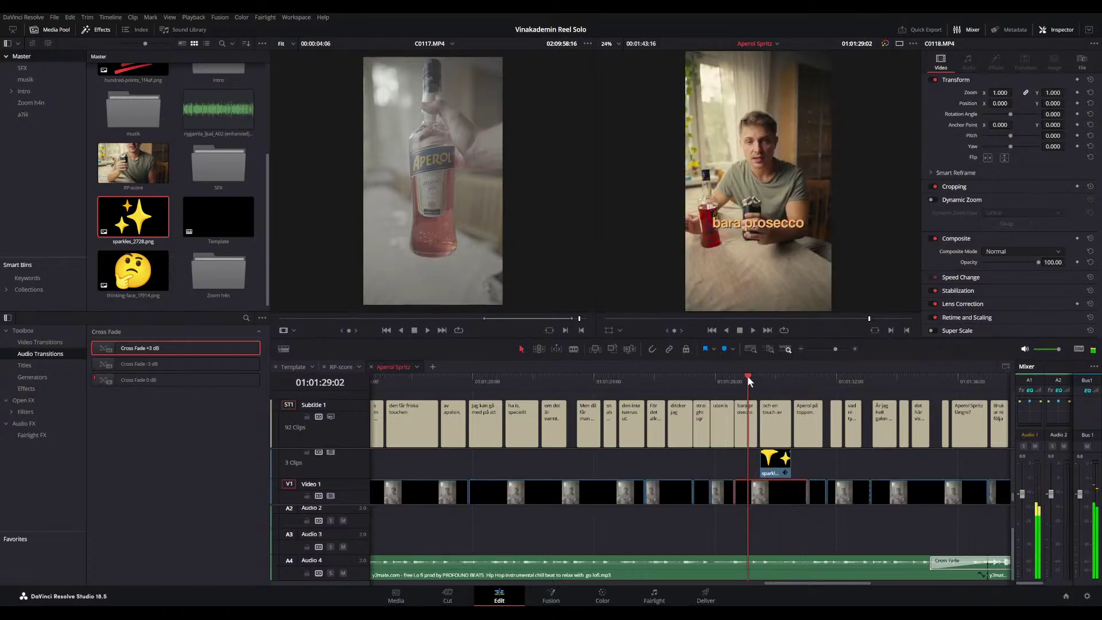
{"action": "key", "text": "space"}
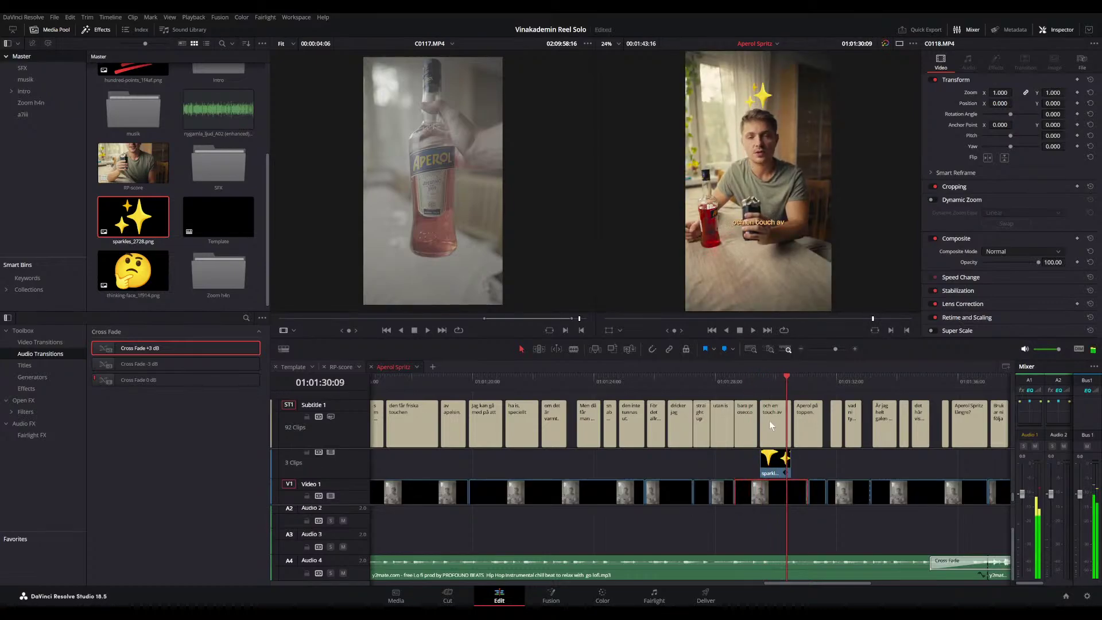
- Enable Dynamic Zoom on the sparkles overlay with the Ease In option and play the section back
{"action": "left_click", "coordinate": [770, 459]}
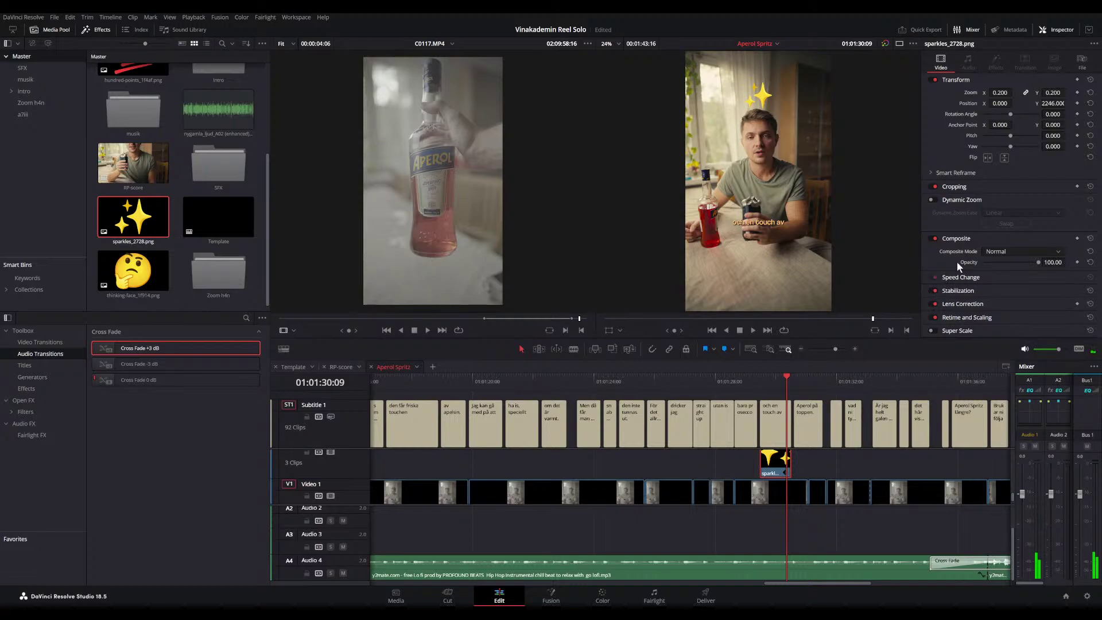
{"action": "left_click", "coordinate": [972, 199]}
{"action": "left_click", "coordinate": [930, 199]}
{"action": "left_click", "coordinate": [930, 199]}
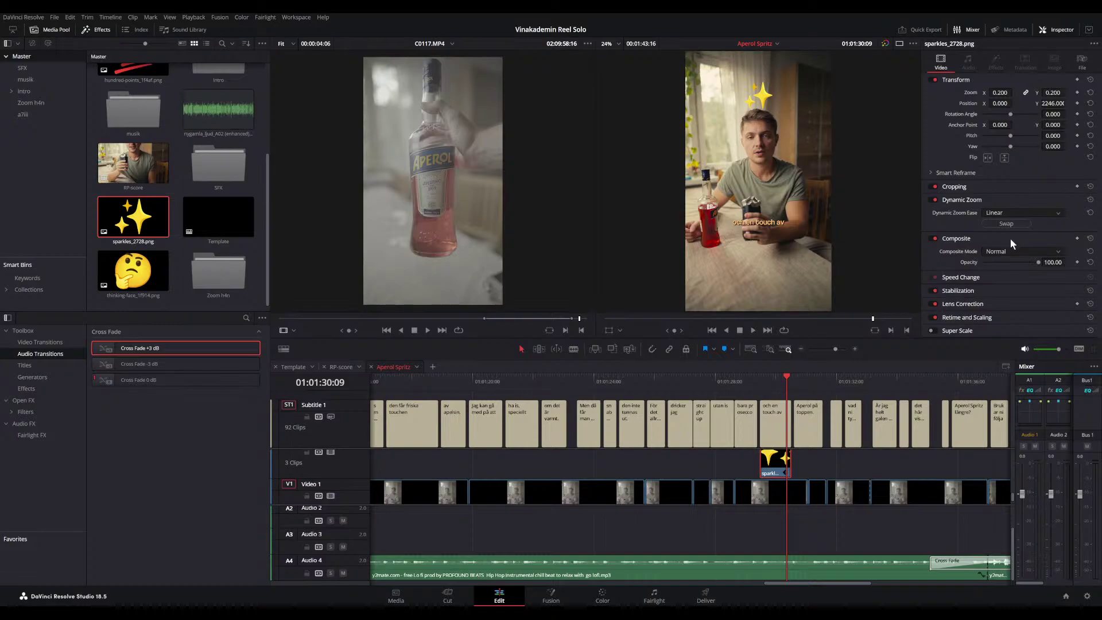
{"action": "left_click", "coordinate": [1021, 212]}
{"action": "left_click", "coordinate": [1005, 227]}
{"action": "left_click", "coordinate": [754, 378]}
{"action": "key", "text": "space"}
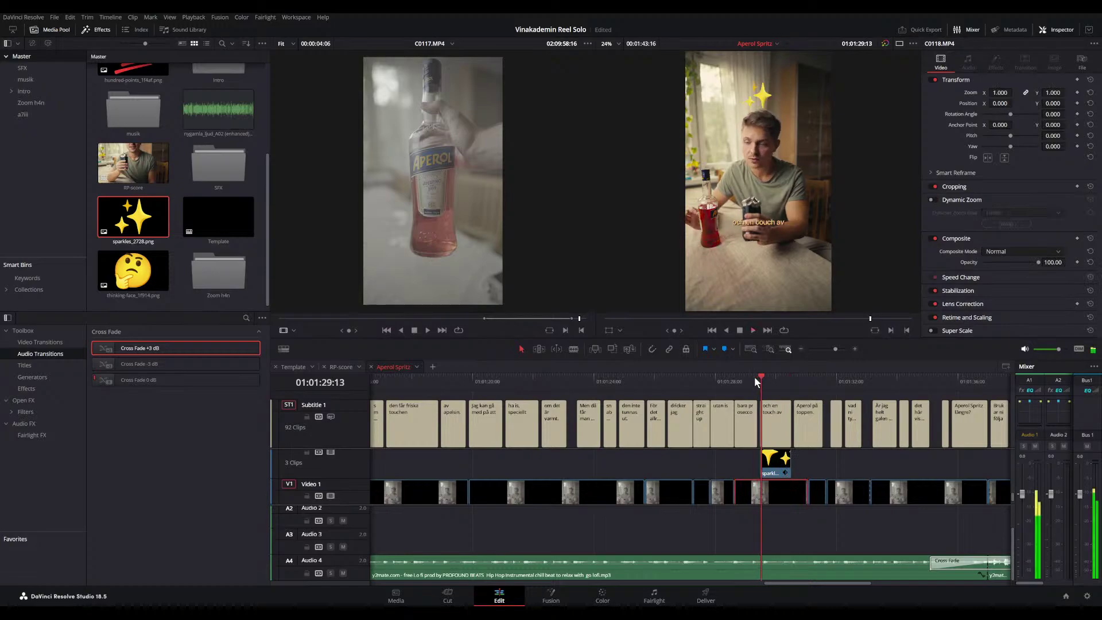
{"action": "key", "text": "space"}
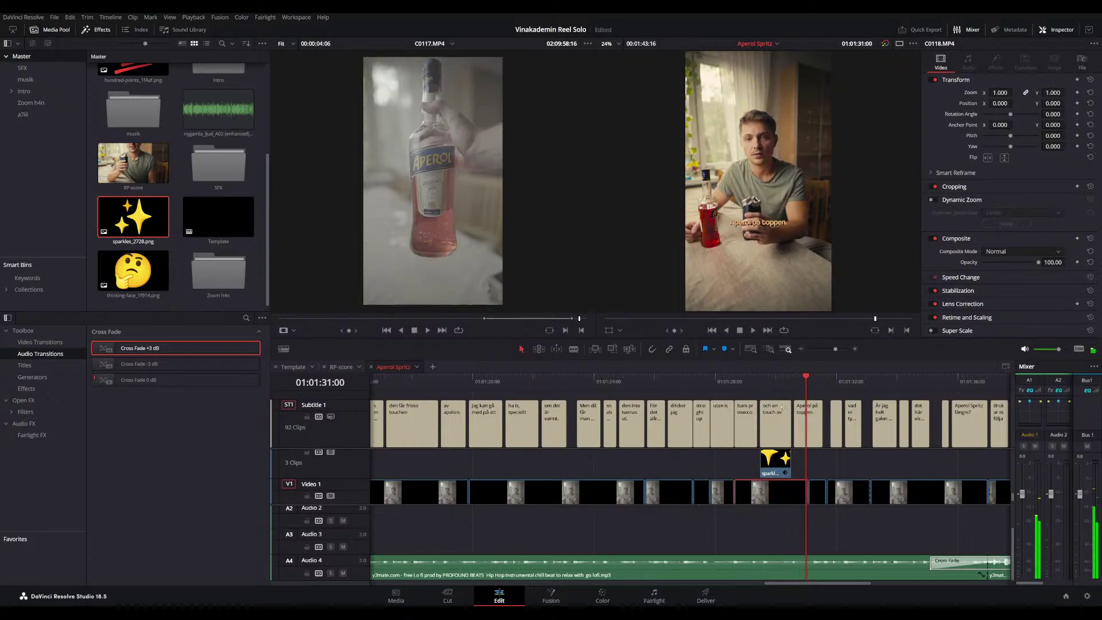
- Change the sparkles overlay's Dynamic Zoom Ease to Ease In and Out and replay the section
{"action": "left_click", "coordinate": [775, 462]}
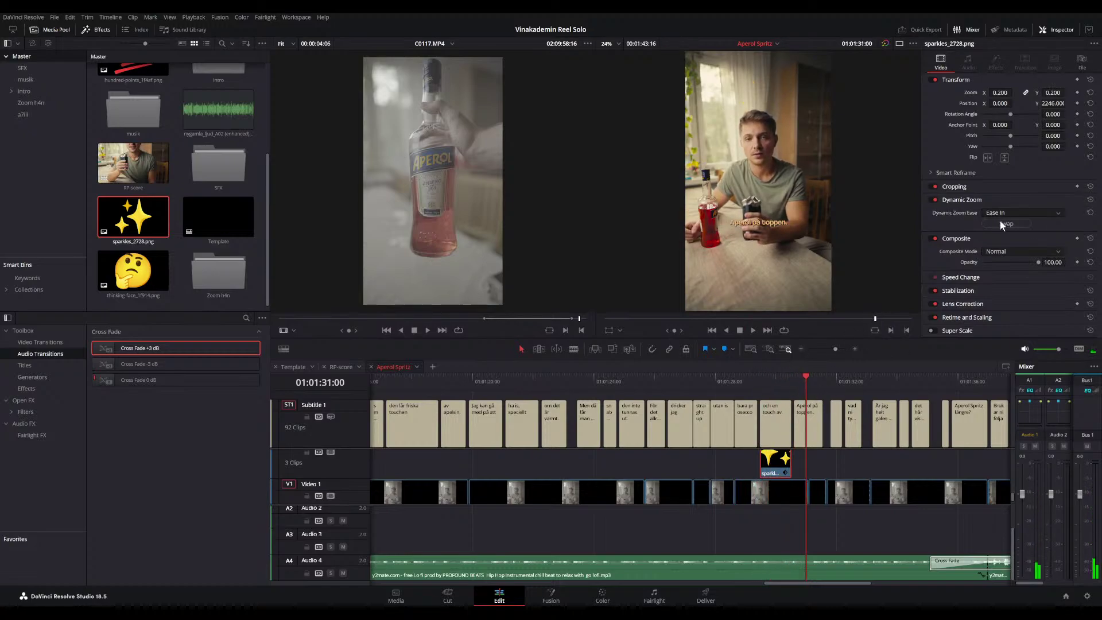
{"action": "left_click", "coordinate": [757, 380]}
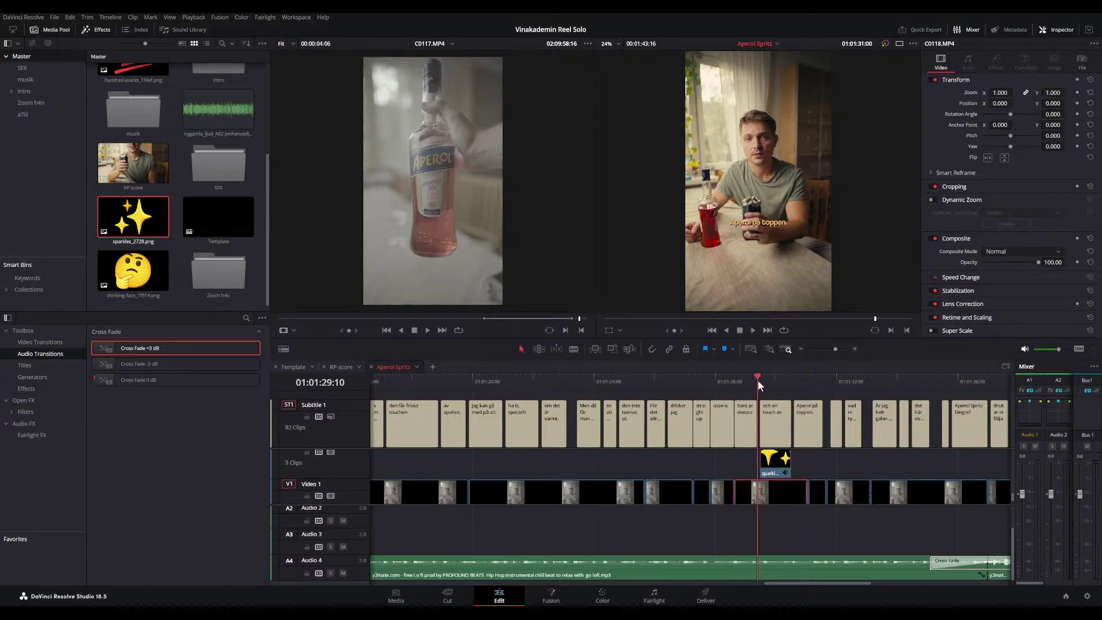
{"action": "key", "text": "space"}
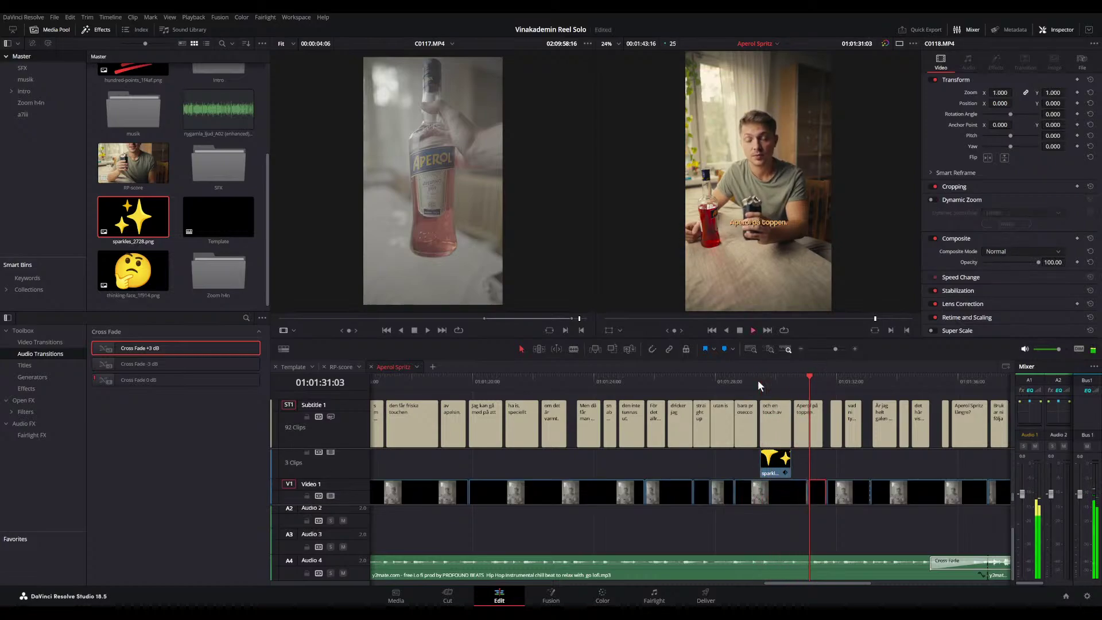
{"action": "key", "text": "space"}
- Move the sparkles overlay down to Position Y -278, near the drink, and play the section back
{"action": "left_click", "coordinate": [764, 380]}
{"action": "scroll", "coordinate": [769, 462], "scroll_direction": "up", "scroll_amount": 1}
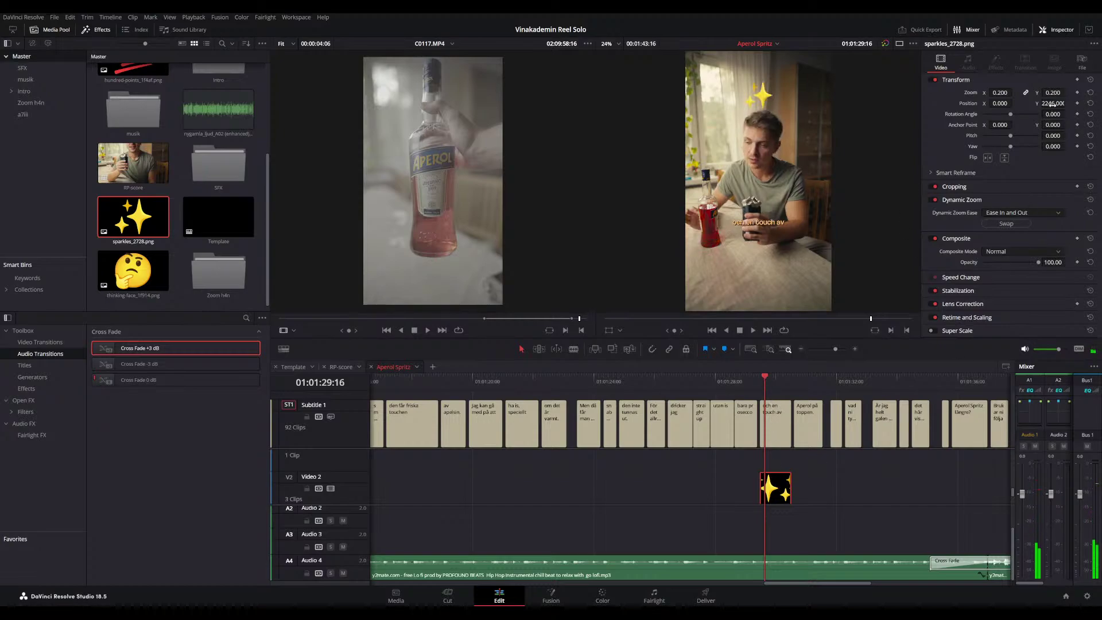
{"action": "left_click_drag", "start_coordinate": [1052, 103], "coordinate": [993, 104]}
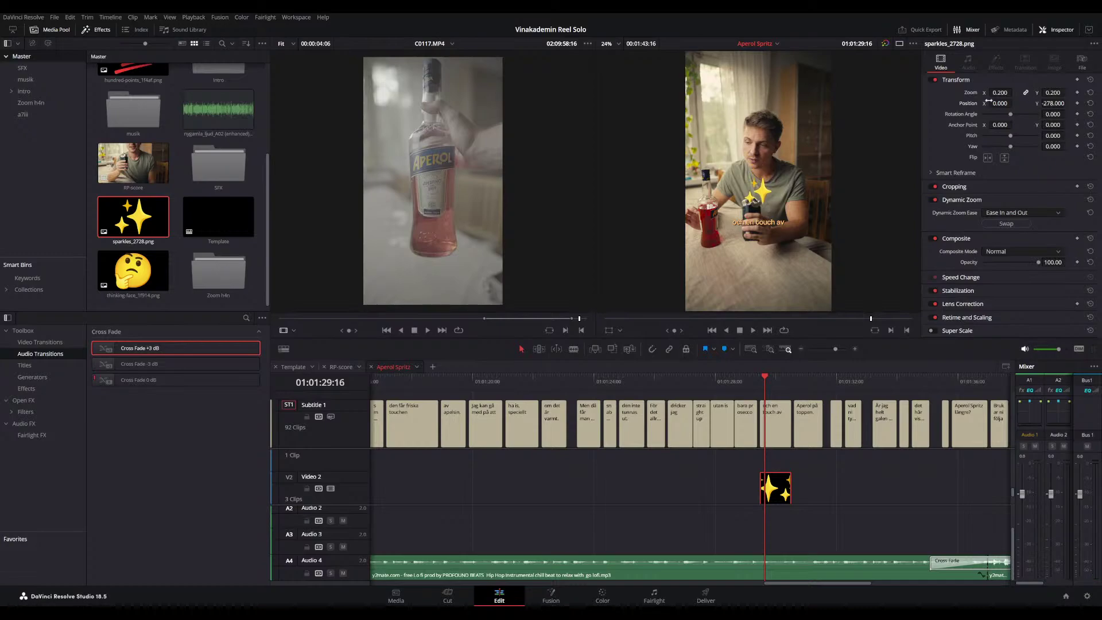
{"action": "scroll", "coordinate": [761, 378], "scroll_direction": "down", "scroll_amount": 2}
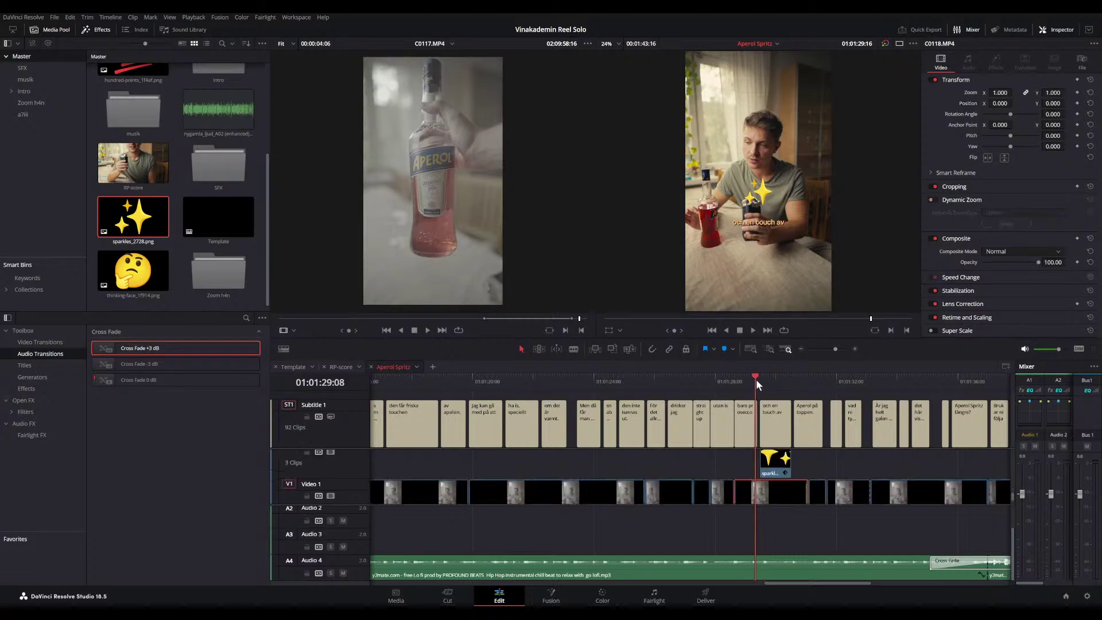
{"action": "key", "text": "space"}
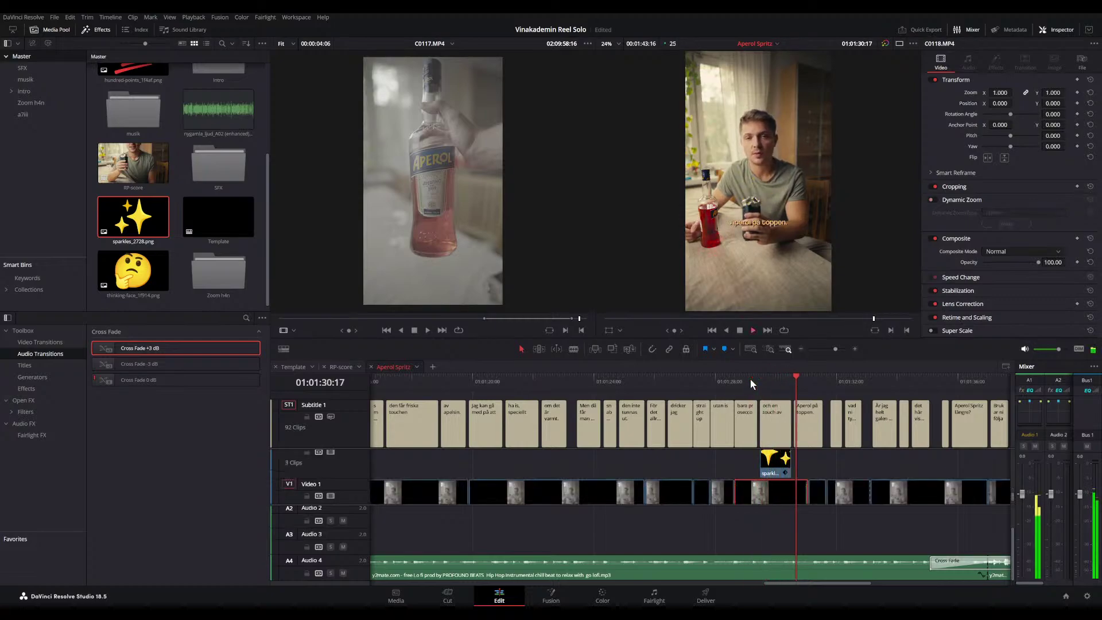
{"action": "key", "text": "space"}
- Shift the sparkles overlay sideways to Position X 350 and play the section from about 01:01:28:15
{"action": "left_click", "coordinate": [779, 383]}
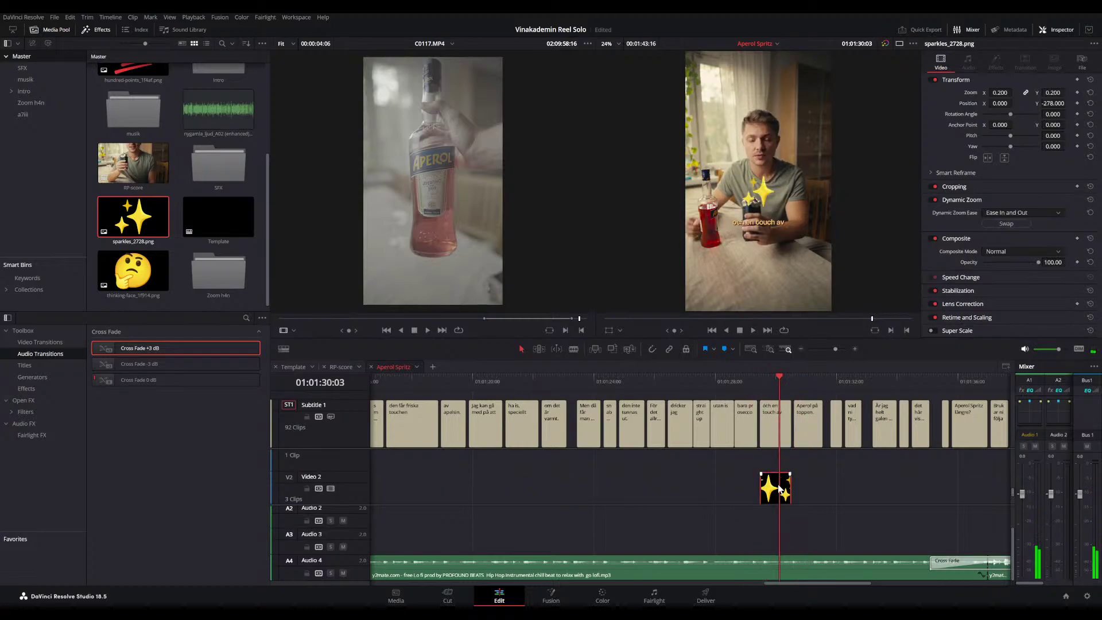
{"action": "left_click_drag", "start_coordinate": [1000, 104], "coordinate": [1015, 103]}
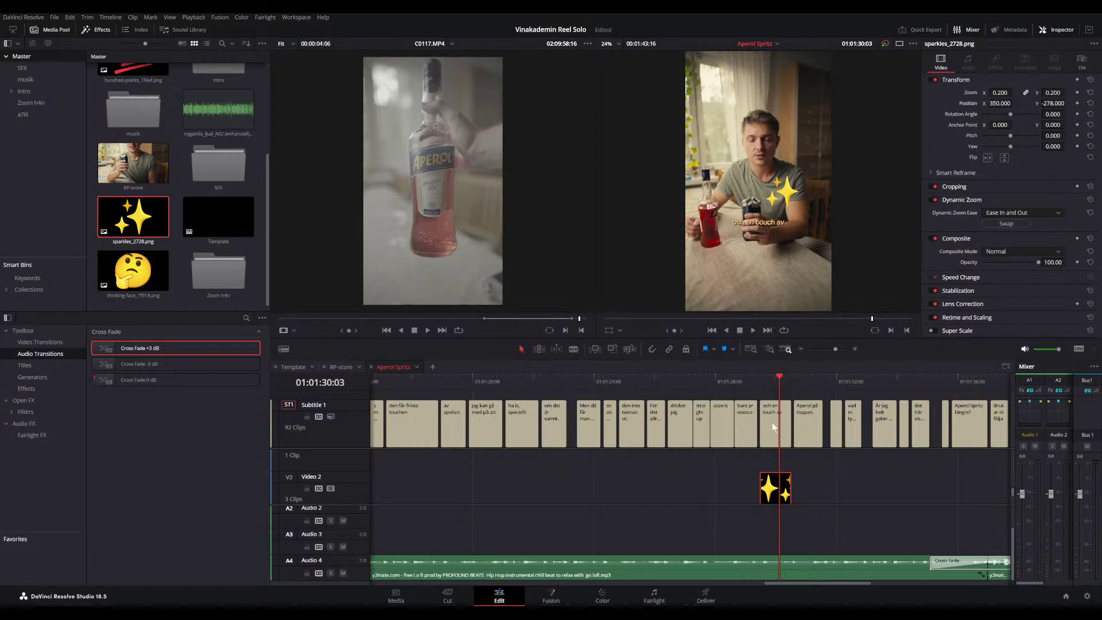
{"action": "left_click", "coordinate": [733, 380]}
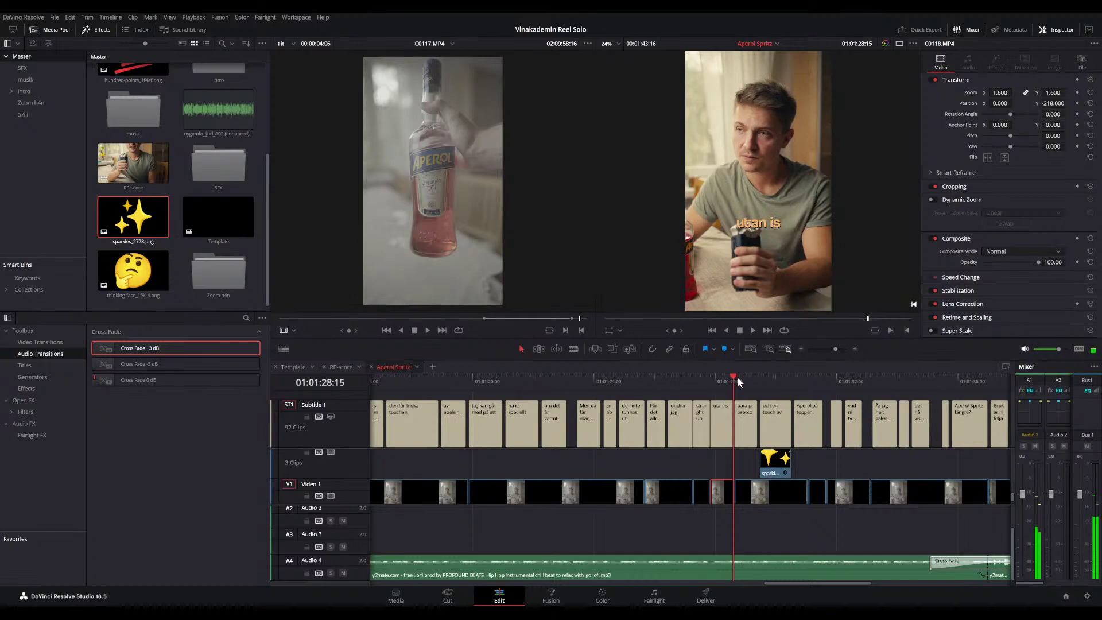
{"action": "key", "text": "space"}
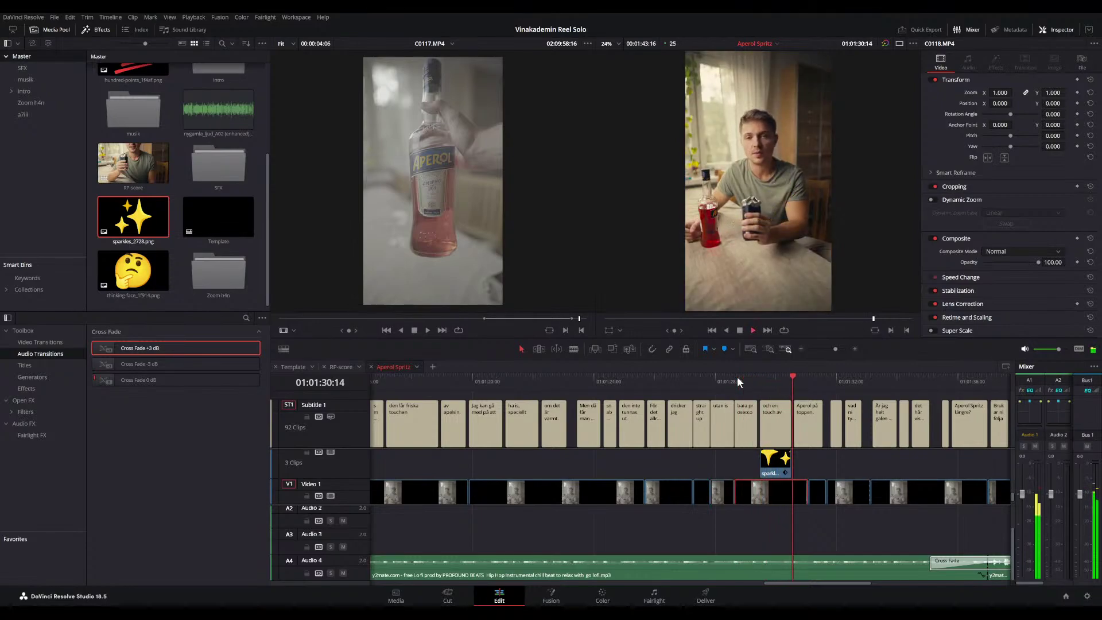
{"action": "key", "text": "space"}
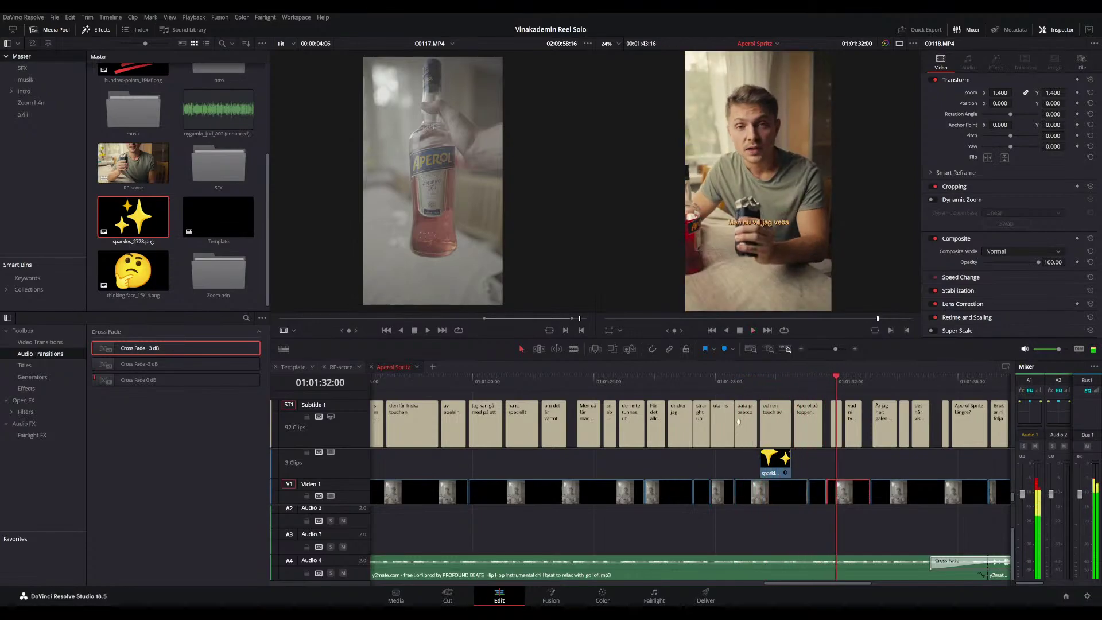
- Extend the end of the "och en touch av" subtitle by 2 frames and replay the sparkles section
{"action": "left_click", "coordinate": [790, 423]}
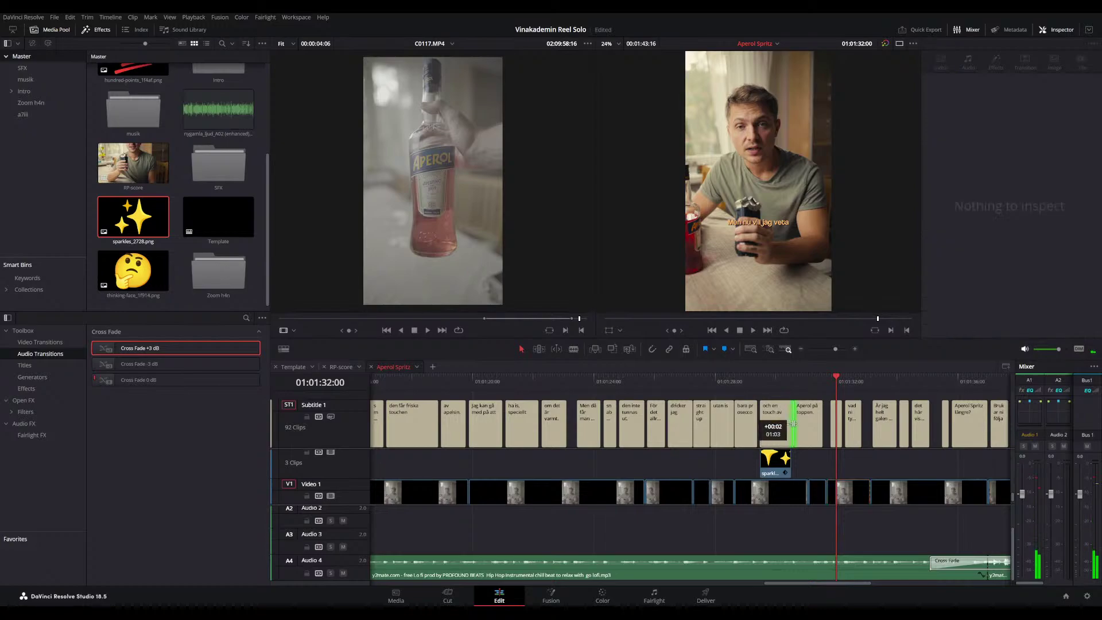
{"action": "left_click_drag", "start_coordinate": [768, 376], "coordinate": [764, 377]}
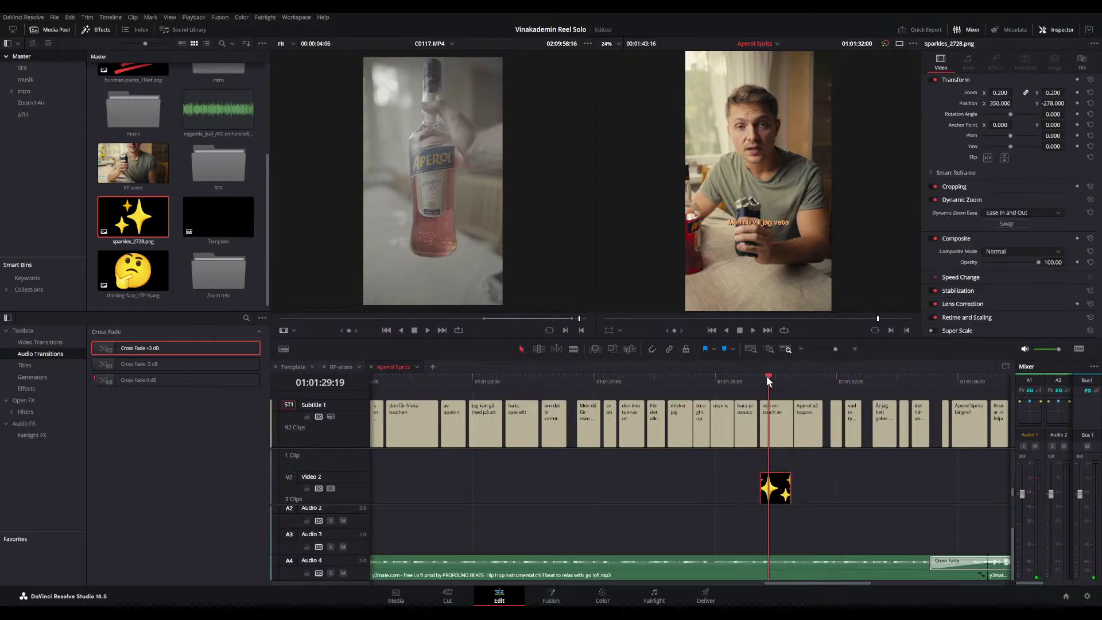
{"action": "key", "text": "space"}
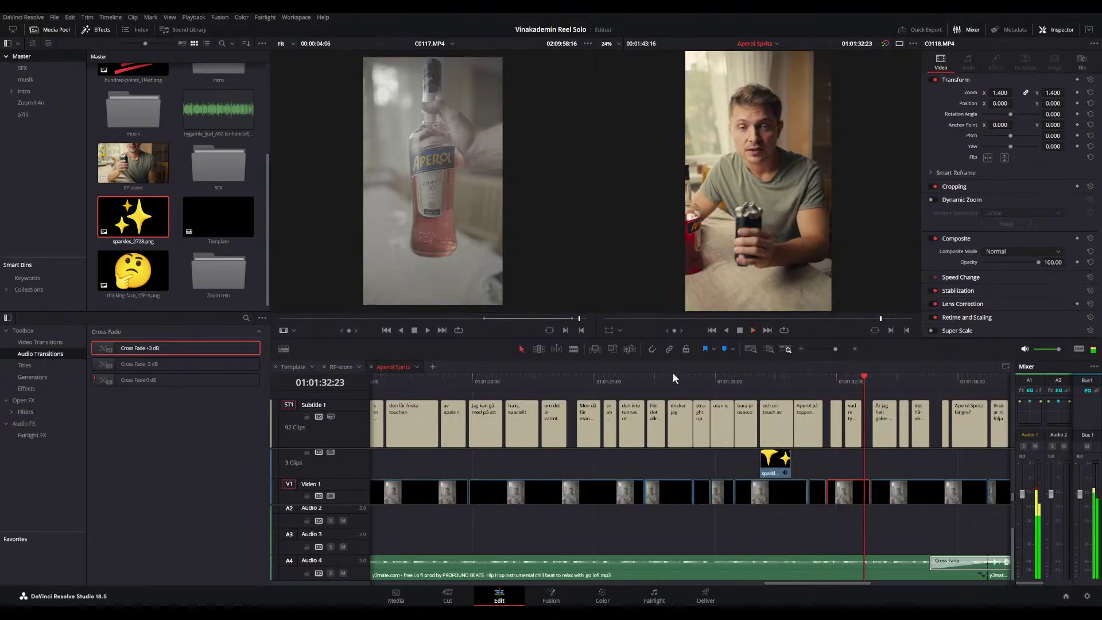
{"action": "key", "text": "space"}
- Check the video tracks across the whole timeline and open the Deliver page
{"action": "key", "text": "shift+z"}
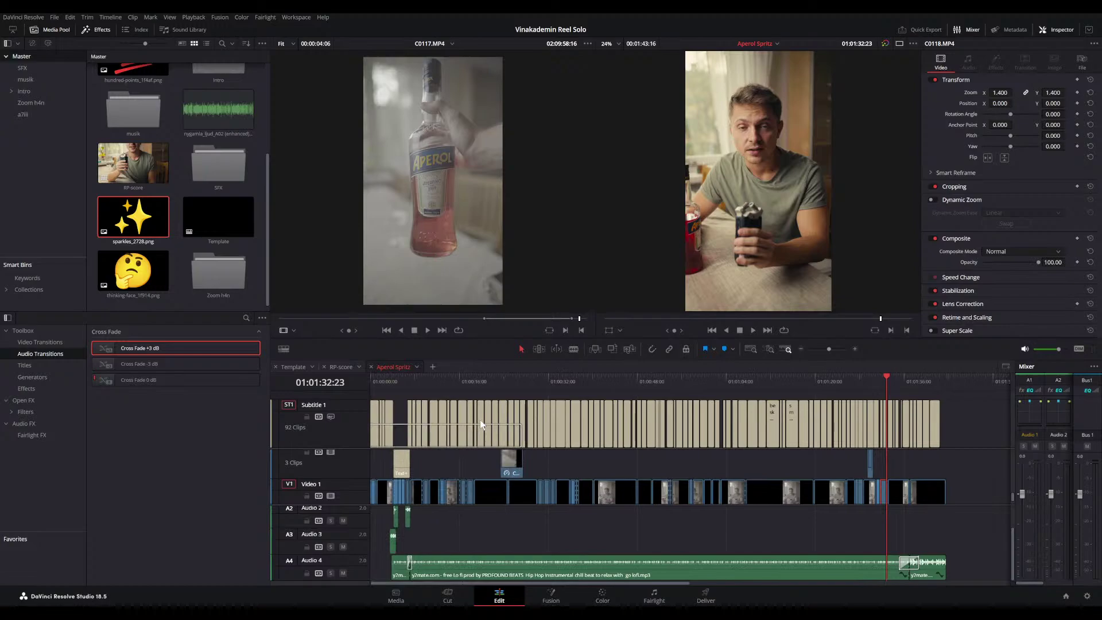
{"action": "scroll", "coordinate": [425, 501], "scroll_direction": "down", "scroll_amount": 3}
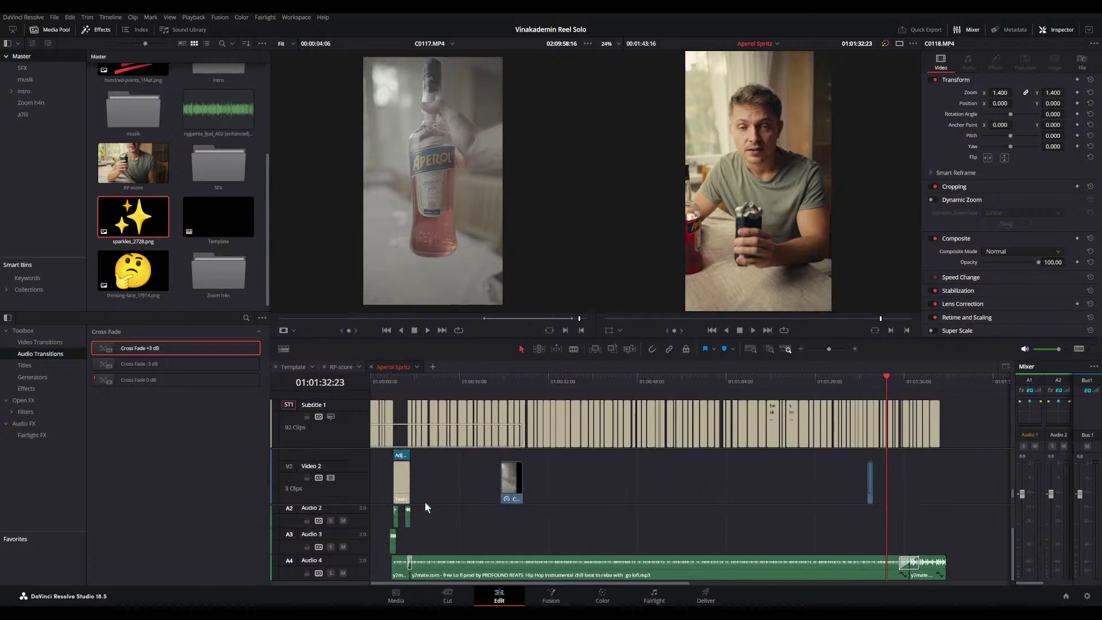
{"action": "scroll", "coordinate": [507, 512], "scroll_direction": "up", "scroll_amount": 3}
{"action": "scroll", "coordinate": [507, 513], "scroll_direction": "down", "scroll_amount": 3}
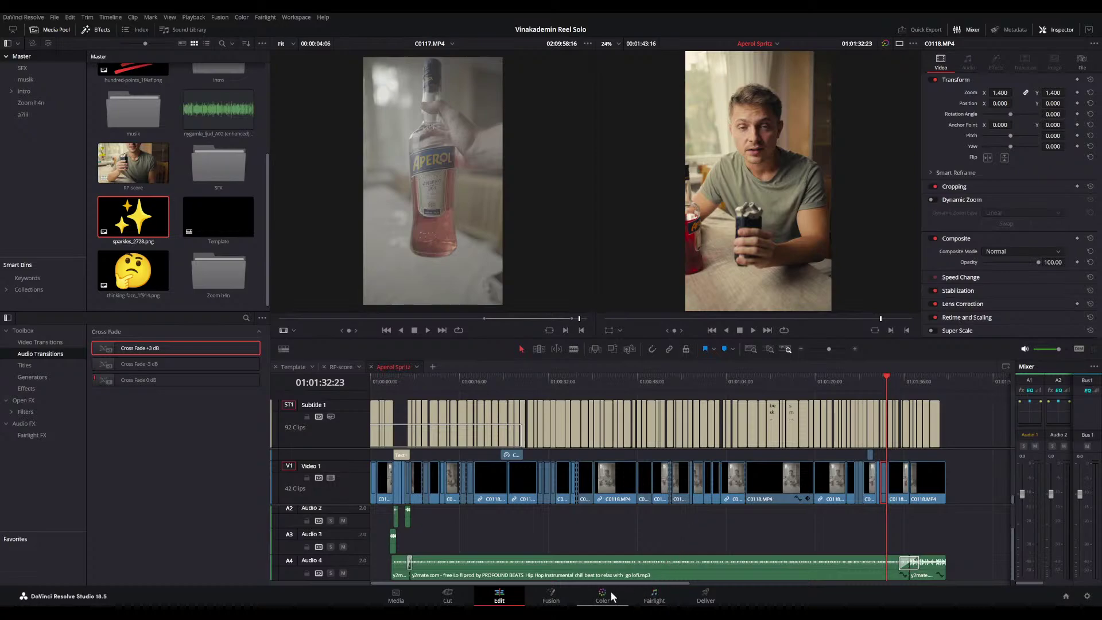
{"action": "left_click", "coordinate": [706, 597]}
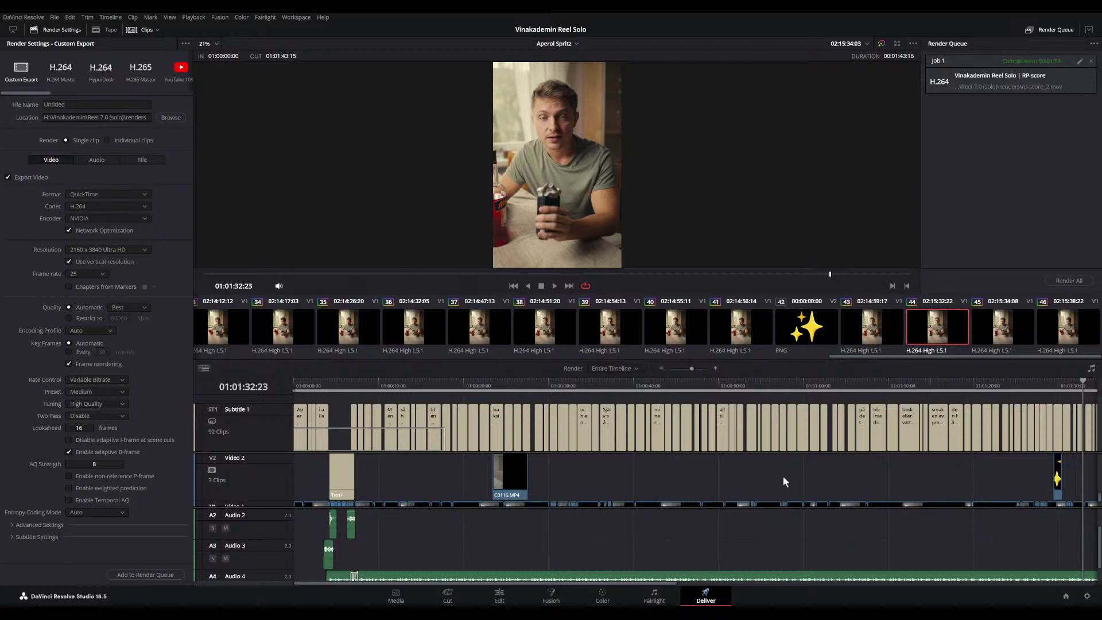
- Name the custom export file Aperol-spritz
{"action": "scroll", "coordinate": [481, 464], "scroll_direction": "down", "scroll_amount": 2}
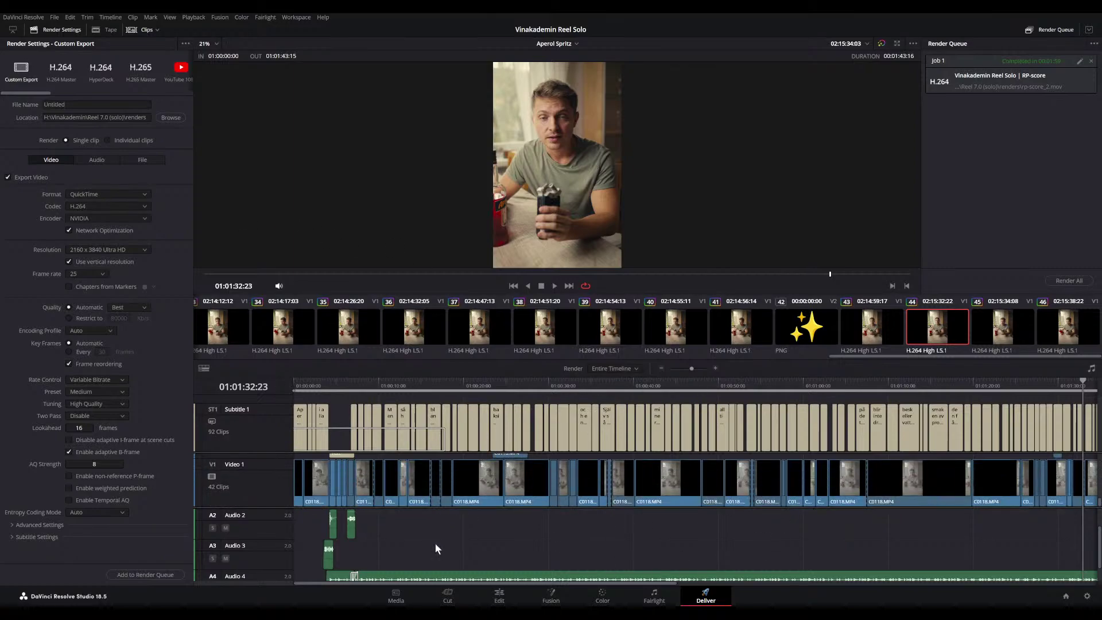
{"action": "scroll", "coordinate": [424, 554], "scroll_direction": "up", "scroll_amount": 1}
{"action": "scroll", "coordinate": [421, 556], "scroll_direction": "down", "scroll_amount": 1}
{"action": "scroll", "coordinate": [421, 551], "scroll_direction": "up", "scroll_amount": 1}
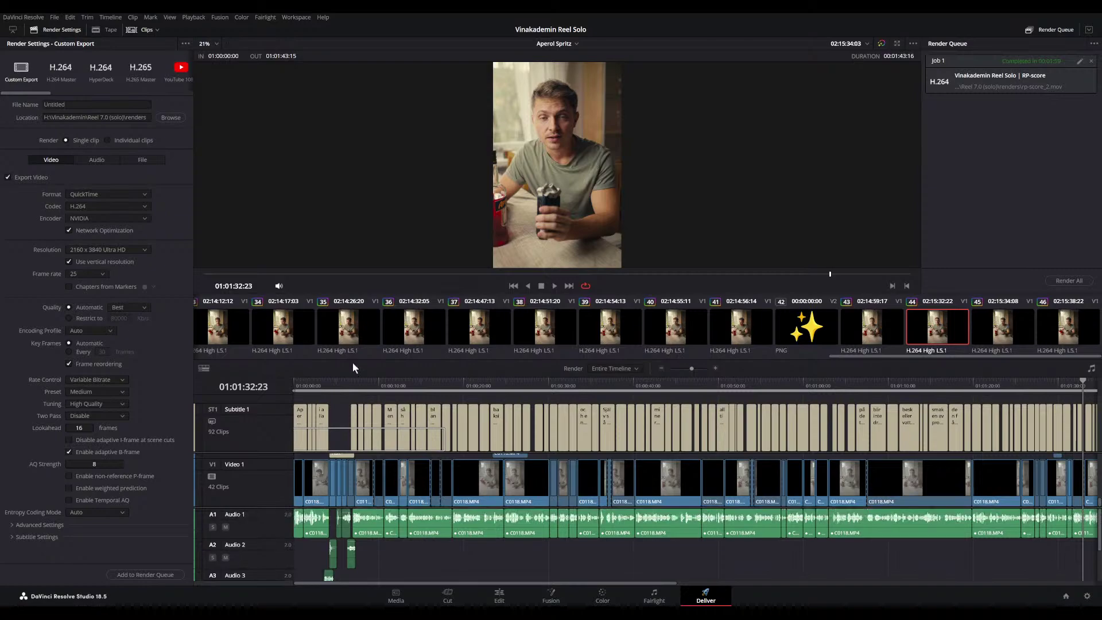
{"action": "left_click", "coordinate": [74, 104]}
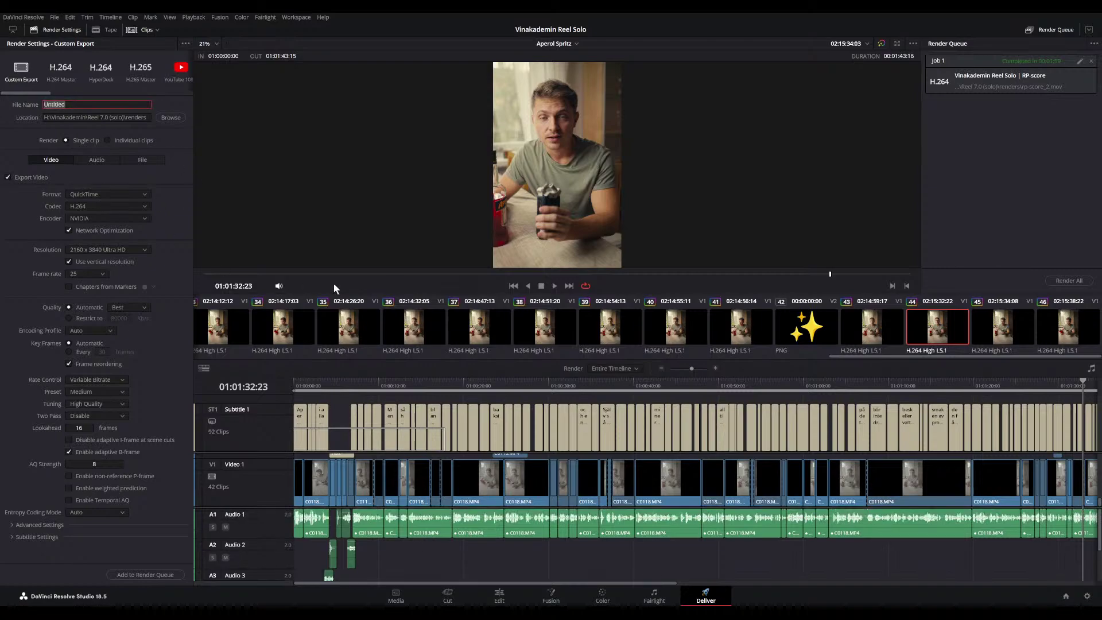
{"action": "type", "text": "Aperol-spritz"}
{"action": "left_click", "coordinate": [79, 118]}
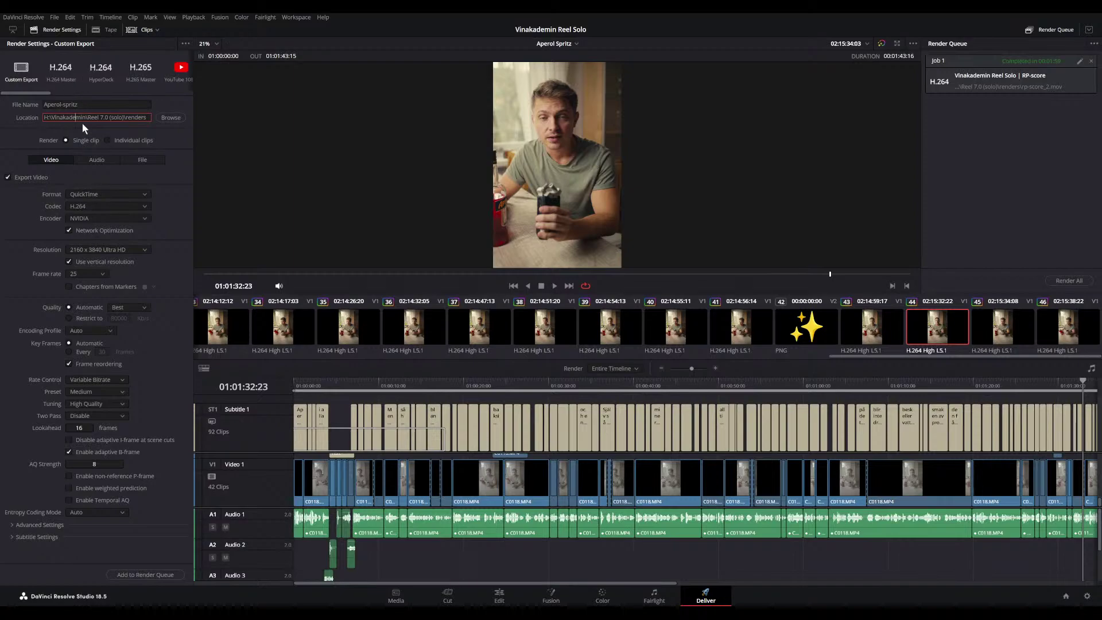
- Choose the H.264 Master render preset and name the output file Aperol-spritz
{"action": "left_click", "coordinate": [68, 71]}
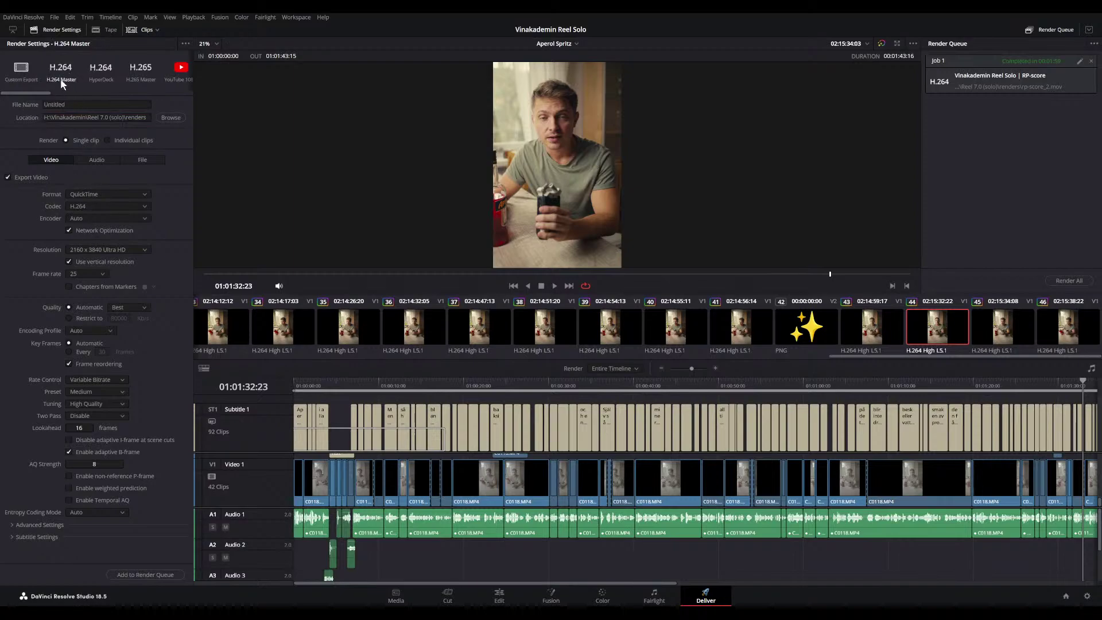
{"action": "left_click", "coordinate": [68, 105]}
{"action": "type", "text": "Aperol-spritz"}
{"action": "key", "text": "Return"}
- Review the advanced render settings and set the subtitle export format to Burn into video
{"action": "left_click", "coordinate": [14, 526]}
{"action": "scroll", "coordinate": [13, 523], "scroll_direction": "down", "scroll_amount": 5}
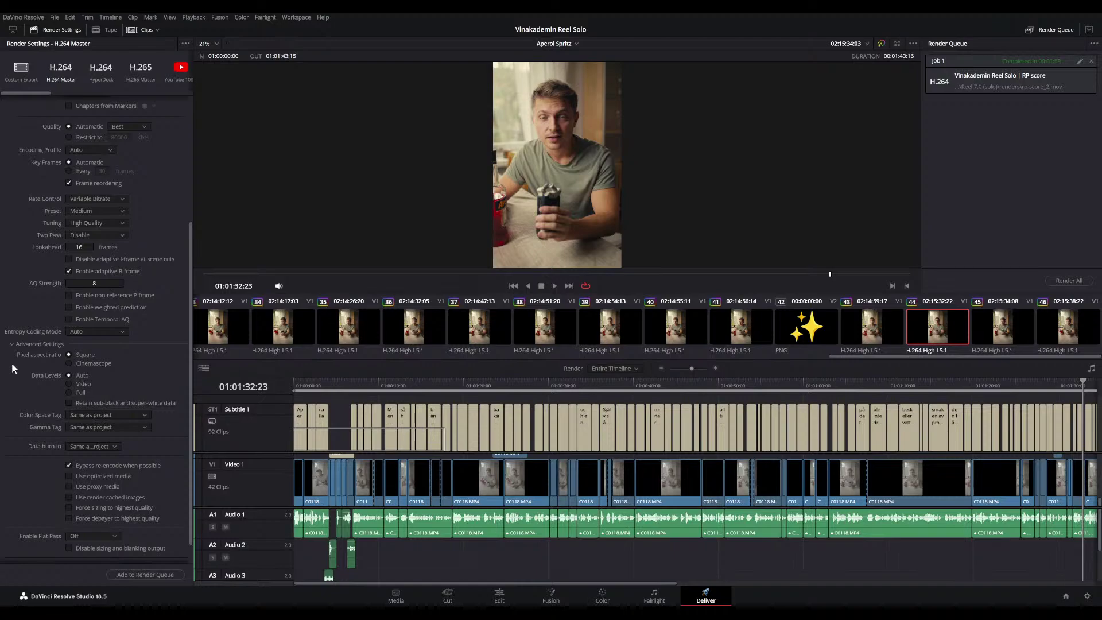
{"action": "left_click", "coordinate": [12, 345]}
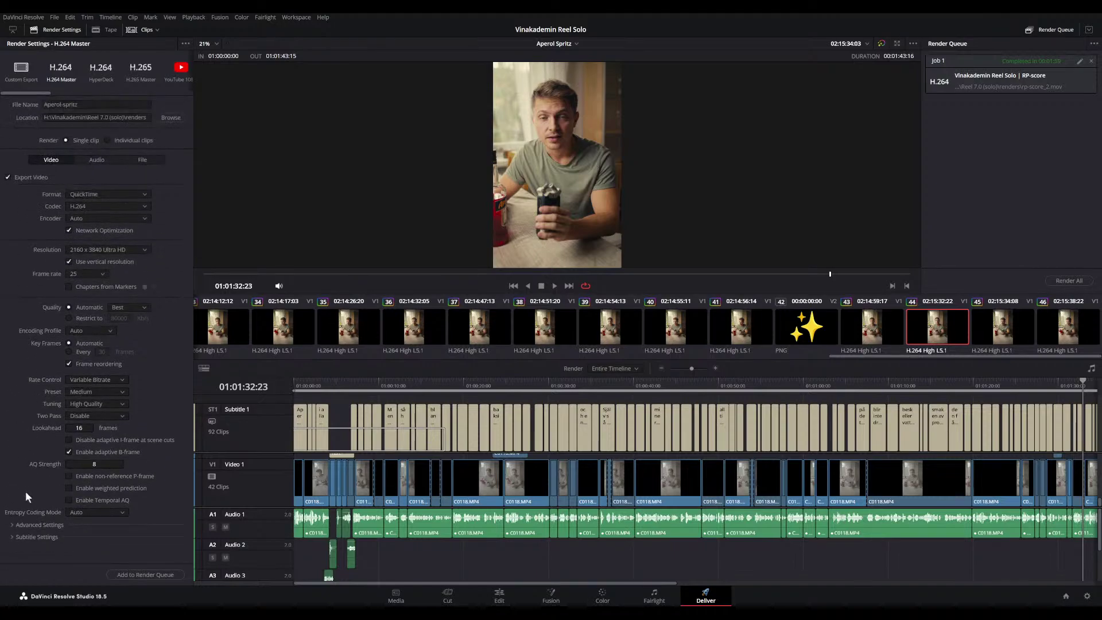
{"action": "left_click", "coordinate": [15, 537]}
{"action": "scroll", "coordinate": [35, 528], "scroll_direction": "down", "scroll_amount": 2}
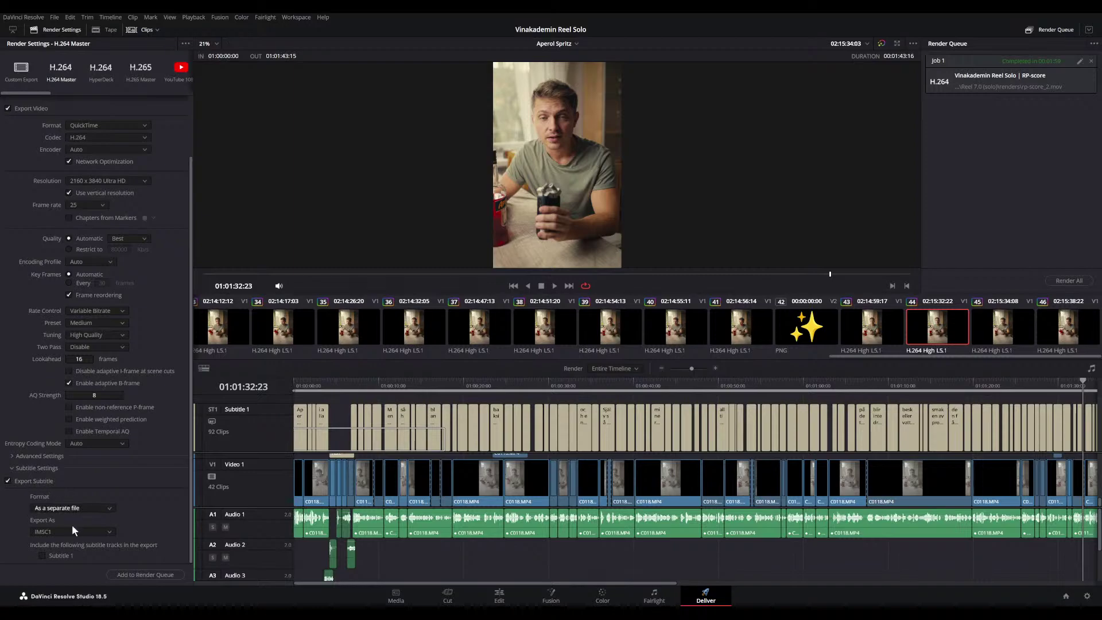
{"action": "left_click", "coordinate": [58, 539]}
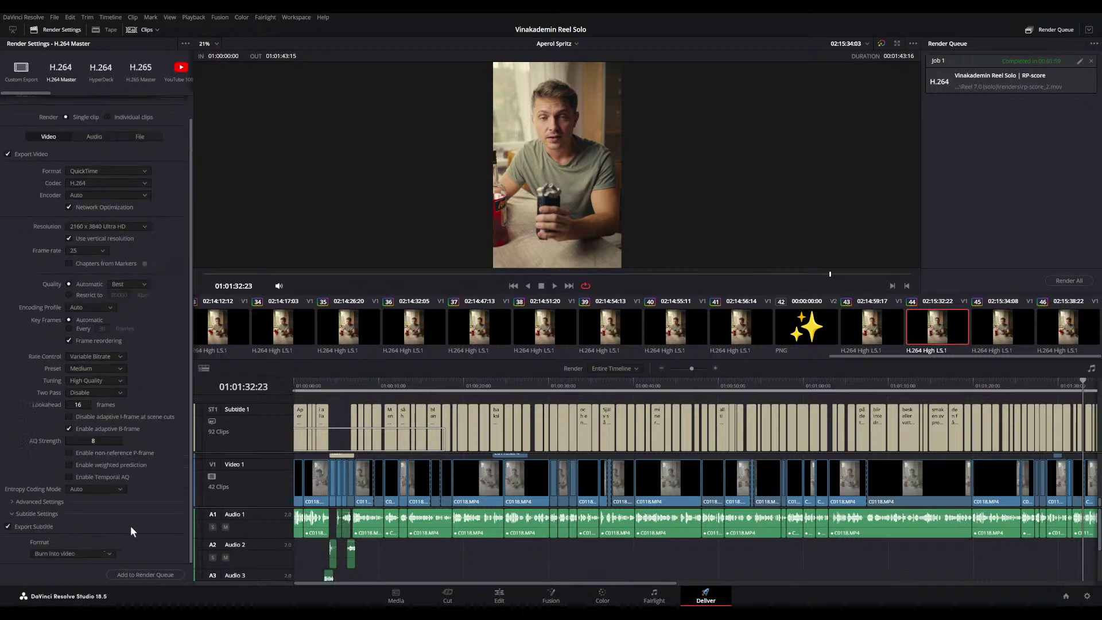
- Check the subtitled picture at about 01:00:45:12 and 01:00:33:03 and look over the full timeline
{"action": "left_click", "coordinate": [681, 384]}
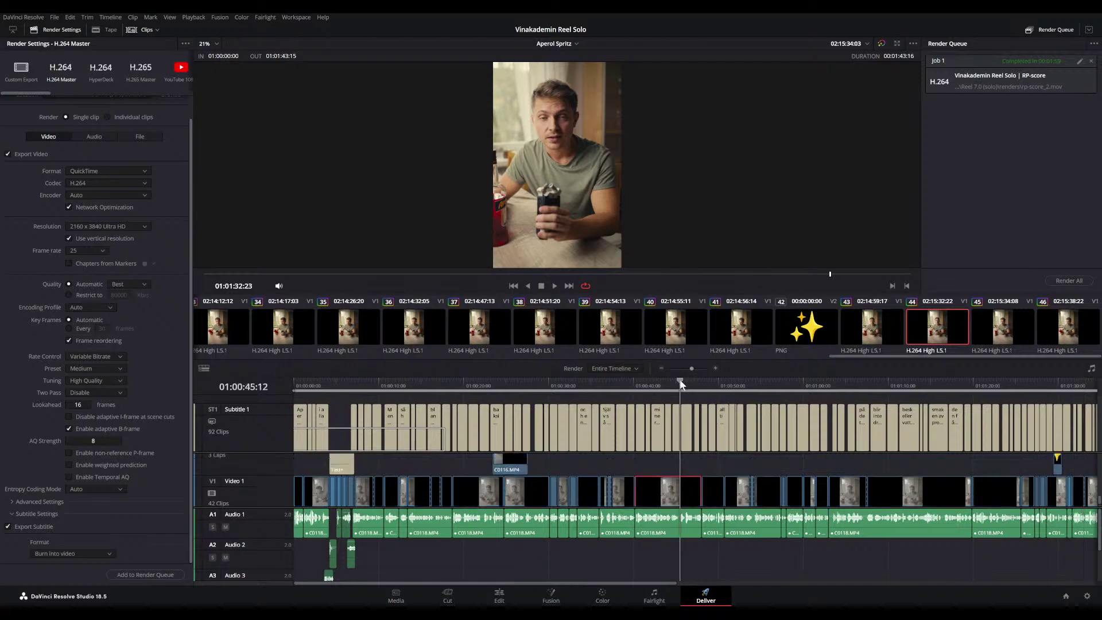
{"action": "left_click", "coordinate": [574, 383]}
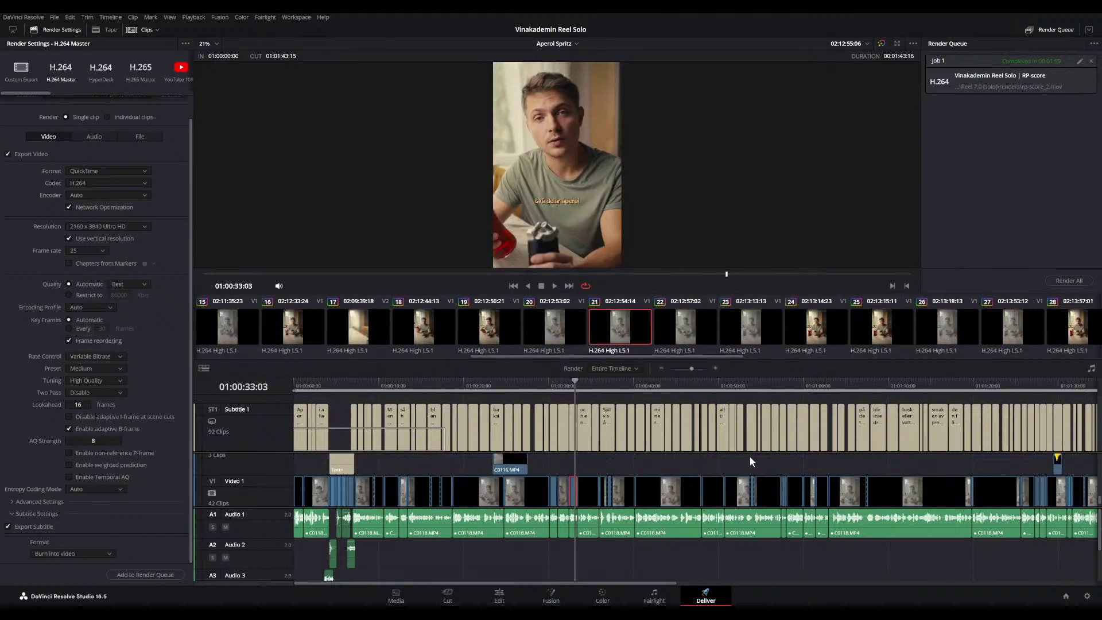
{"action": "key", "text": "shift+z"}
{"action": "key", "text": "shift+z"}
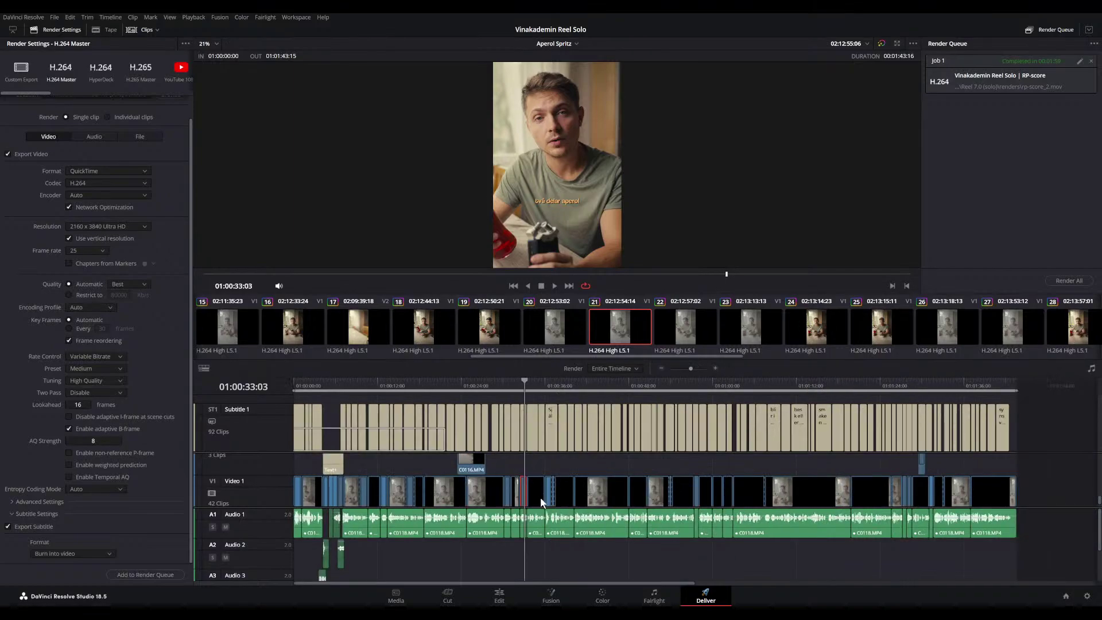
- Add the Aperol Spritz timeline to the render queue and start rendering the new job
{"action": "left_click", "coordinate": [133, 572]}
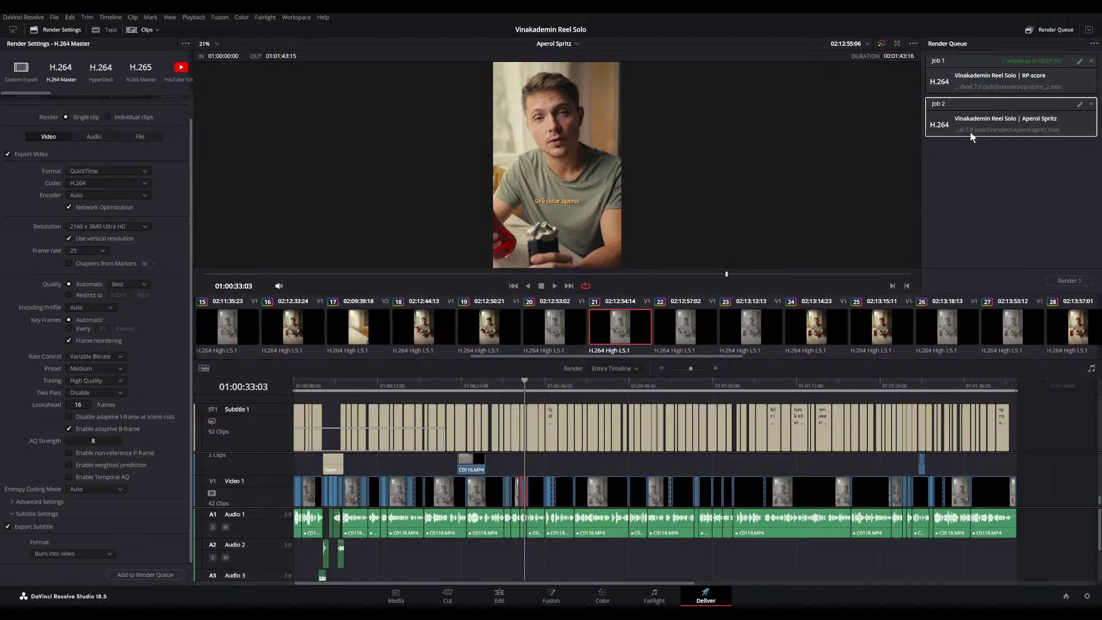
{"action": "left_click", "coordinate": [1069, 280]}
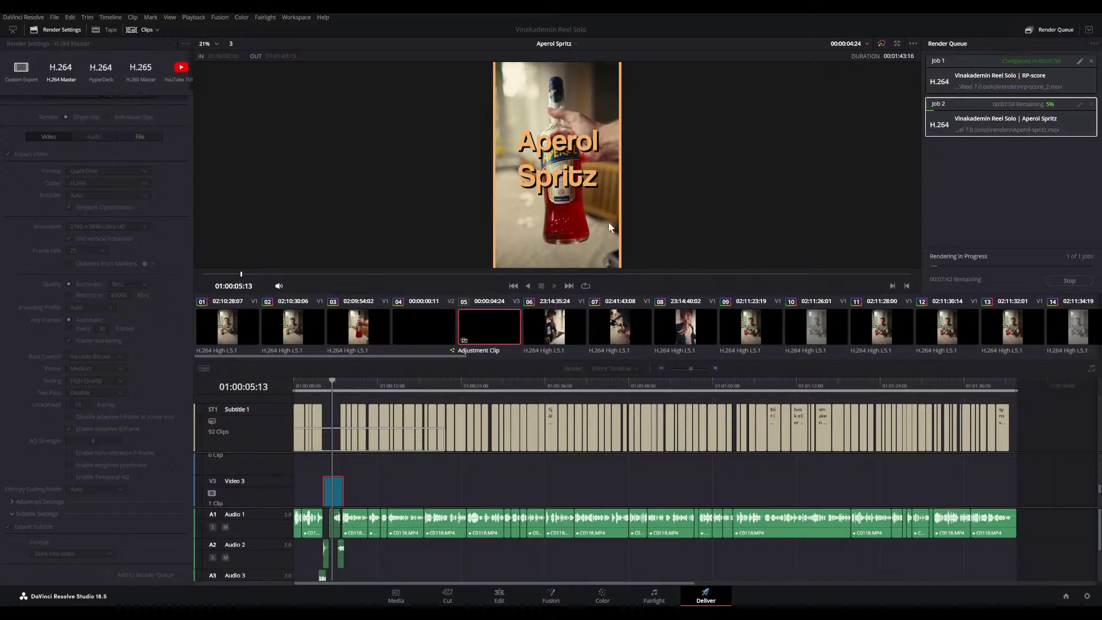
{"action": "scroll", "coordinate": [606, 217], "scroll_direction": "down", "scroll_amount": 2}
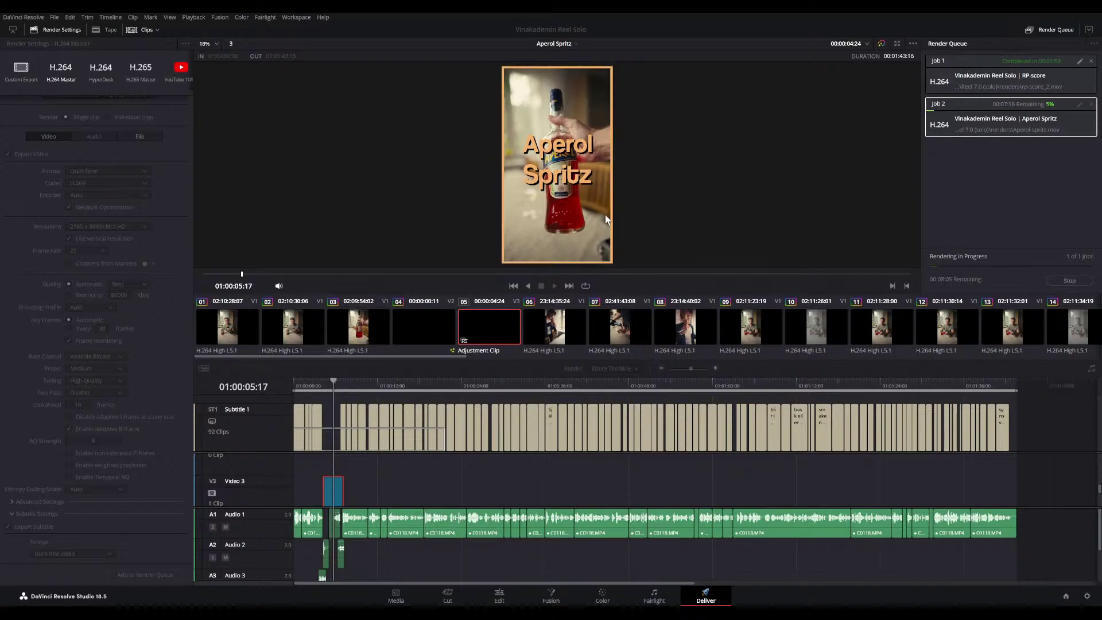